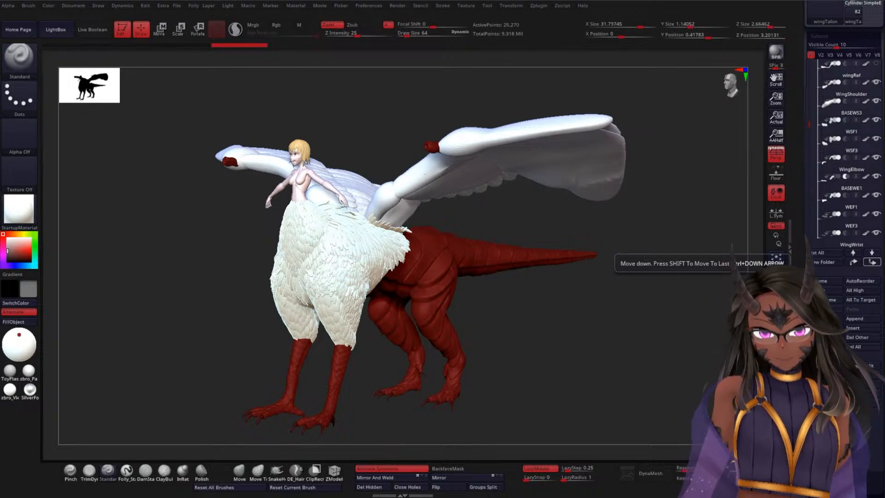
# Step: Turn off the painted colour display on the model's subtools and frame the wings from above
pyautogui.moveTo(508, 212)
pyautogui.keyDown('shift'); pyautogui.mouseDown()
pyautogui.moveTo(537, 208)
pyautogui.moveTo(525, 212)
pyautogui.moveTo(527, 229)
pyautogui.moveTo(570, 317)
pyautogui.mouseUp(); pyautogui.keyUp('shift')
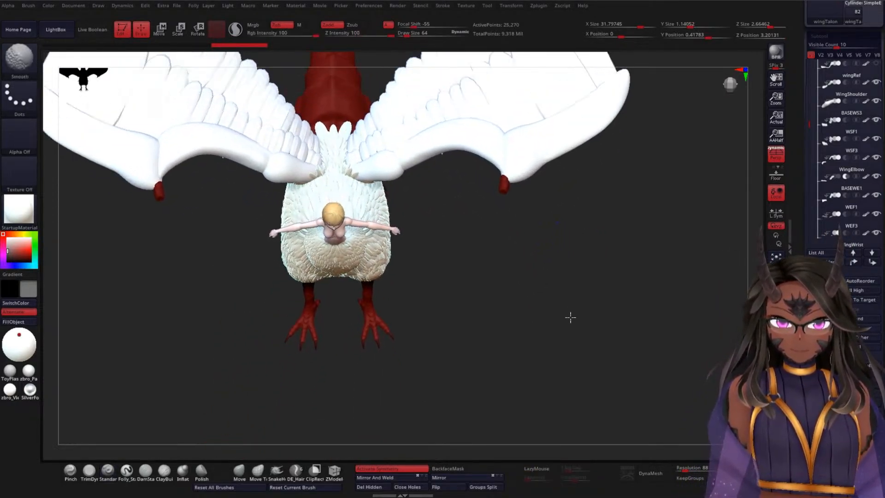
pyautogui.click(869, 214)
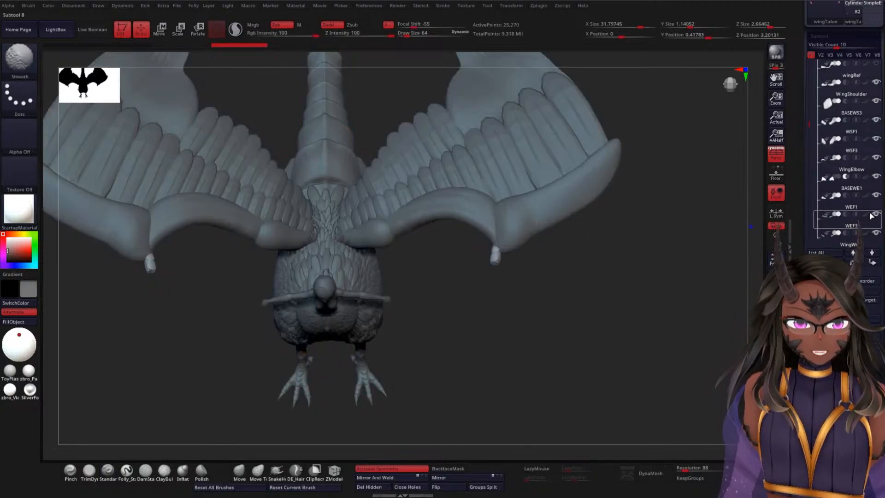
pyautogui.moveTo(529, 296)
pyautogui.mouseDown()
pyautogui.moveTo(491, 276)
pyautogui.moveTo(546, 268)
pyautogui.mouseUp()
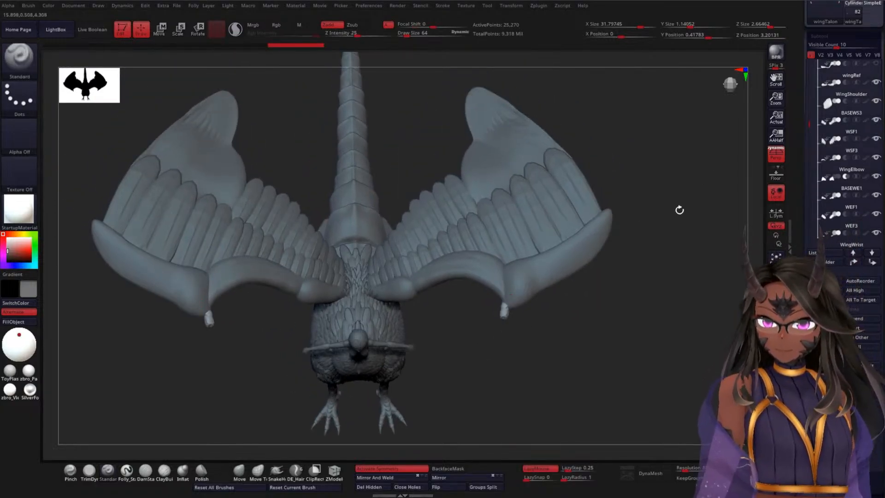
pyautogui.moveTo(679, 210); pyautogui.dragTo(646, 147)
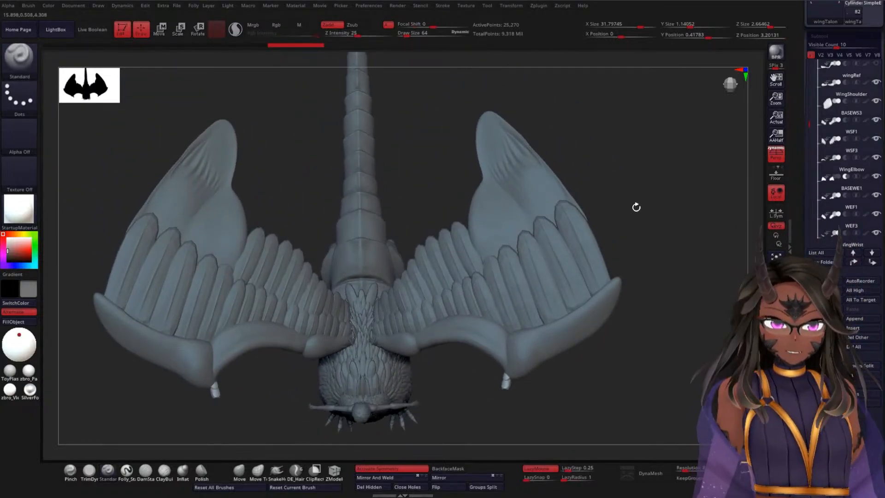
pyautogui.moveTo(636, 207)
pyautogui.mouseDown()
pyautogui.moveTo(628, 189)
pyautogui.moveTo(651, 182)
pyautogui.moveTo(657, 209)
pyautogui.moveTo(625, 184)
pyautogui.moveTo(626, 204)
pyautogui.mouseUp()
pyautogui.press('f')
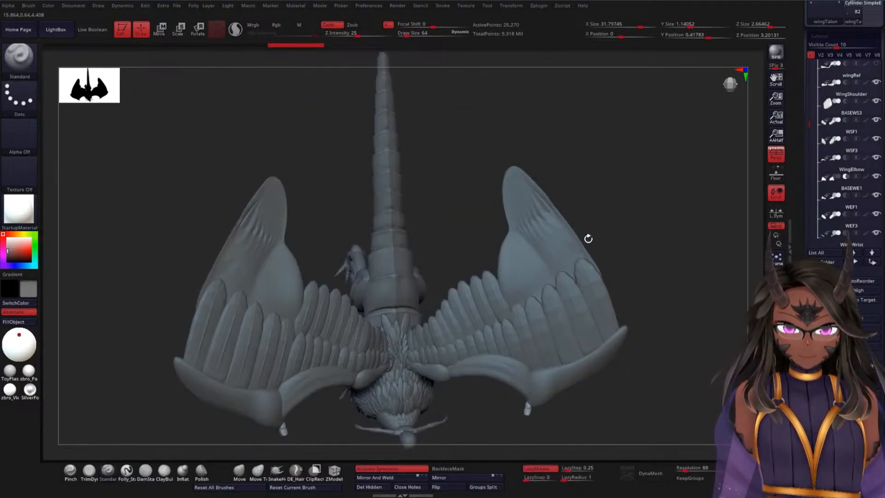
# Step: Select the BASEWW1 wing-tip subtool and choose the featherA insert brush
pyautogui.keyDown('alt'); pyautogui.click(553, 242); pyautogui.keyUp('alt')
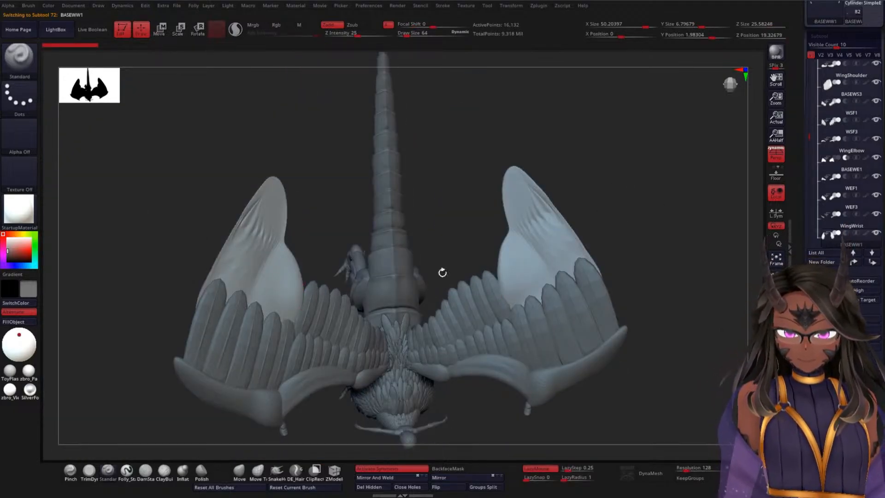
pyautogui.press('b')
pyautogui.click(648, 232)
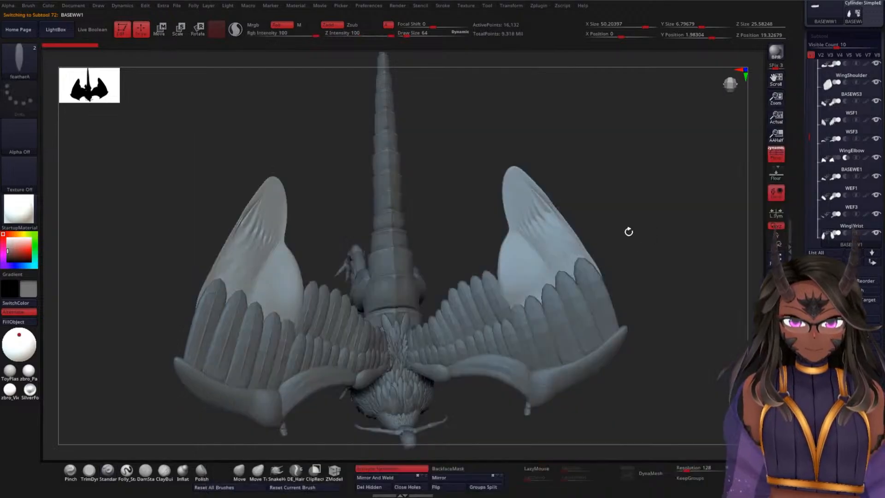
pyautogui.press('m')
pyautogui.click(493, 253)
# Step: Try inserting a featherA mesh at the inner base of the BASEWW1 wing surface, undoing each trial
pyautogui.moveTo(611, 187); pyautogui.dragTo(596, 240)
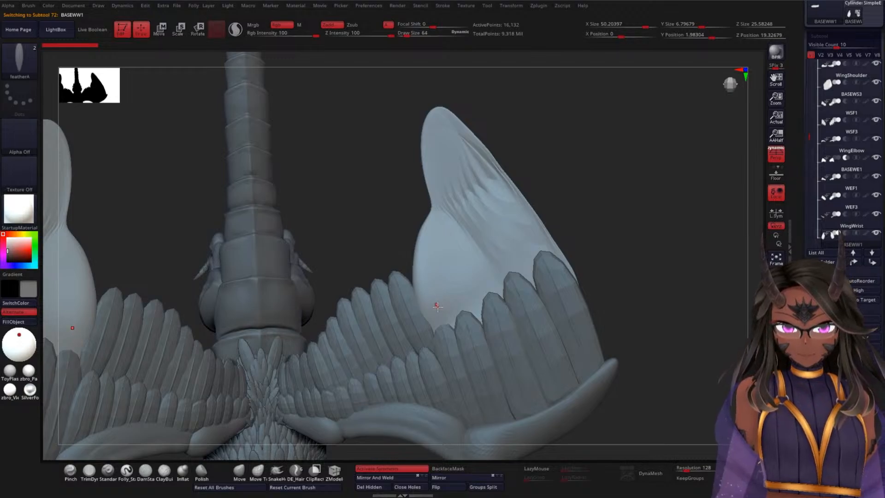
pyautogui.moveTo(437, 305); pyautogui.dragTo(446, 329)
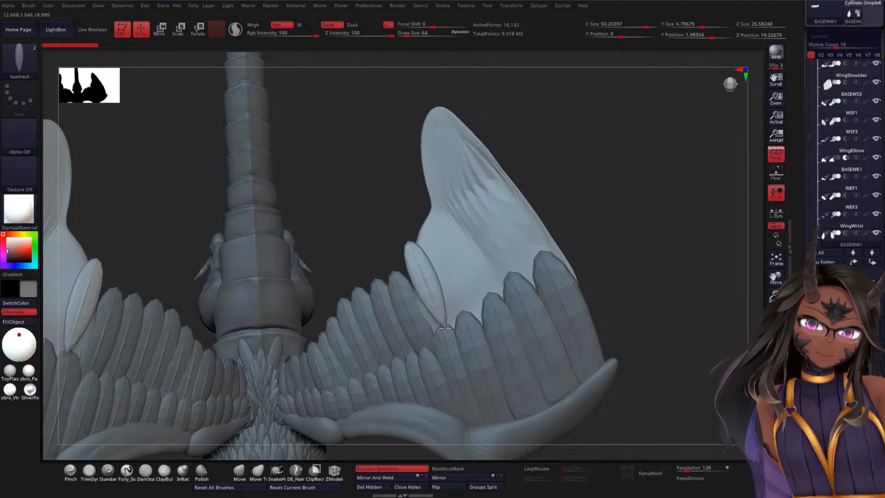
pyautogui.hotkey('ctrl', 'z')
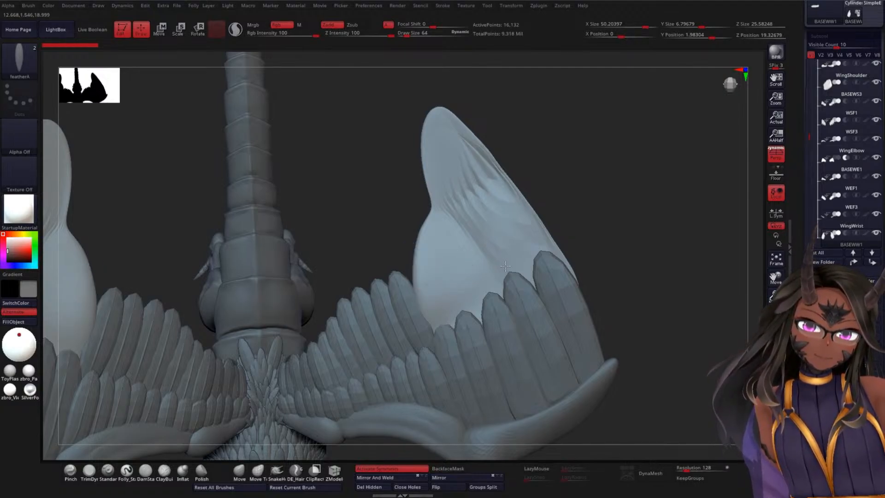
pyautogui.moveTo(426, 284); pyautogui.dragTo(447, 346)
pyautogui.moveTo(608, 223); pyautogui.dragTo(568, 222)
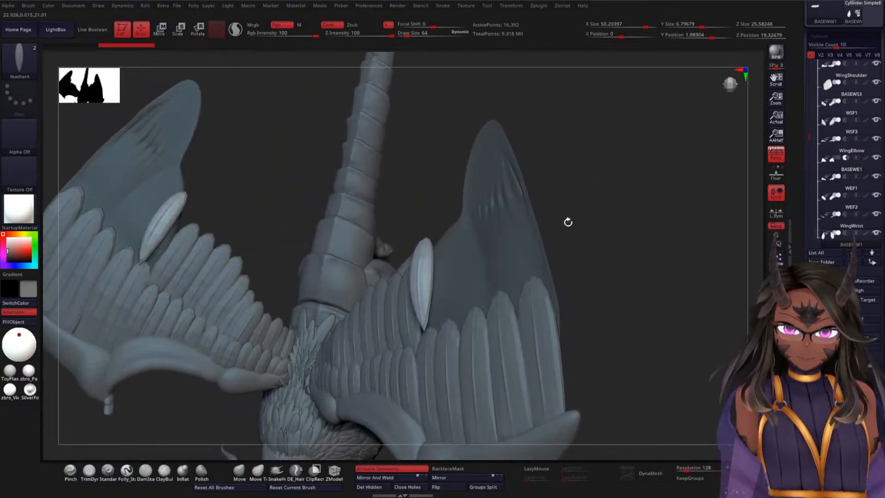
pyautogui.hotkey('ctrl', 'z')
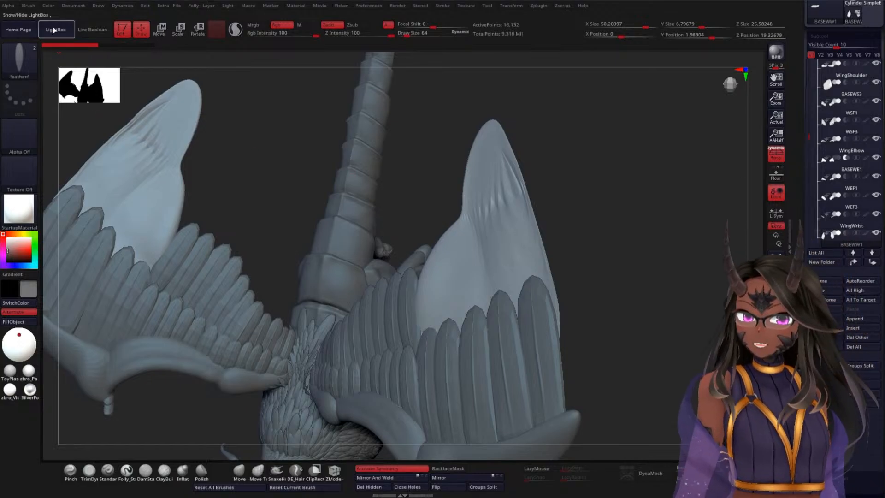
# Step: Adjust the Imbed value in the featherA brush's depth settings
pyautogui.click(30, 6)
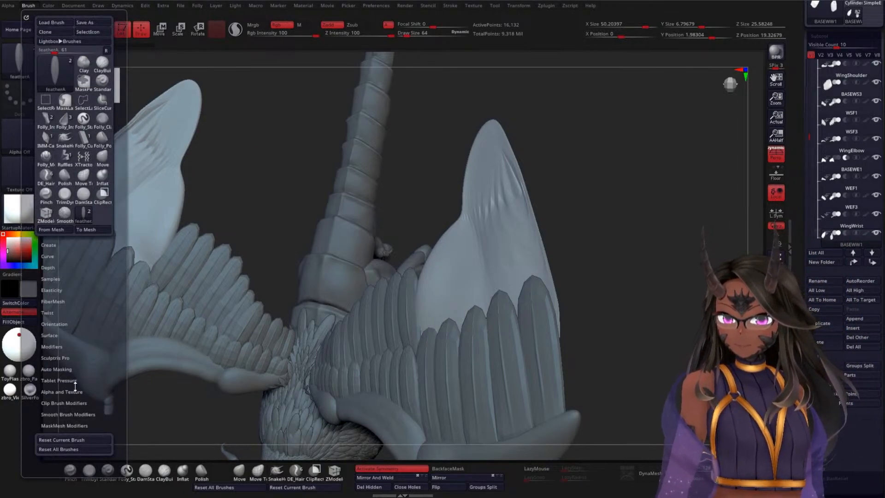
pyautogui.click(58, 266)
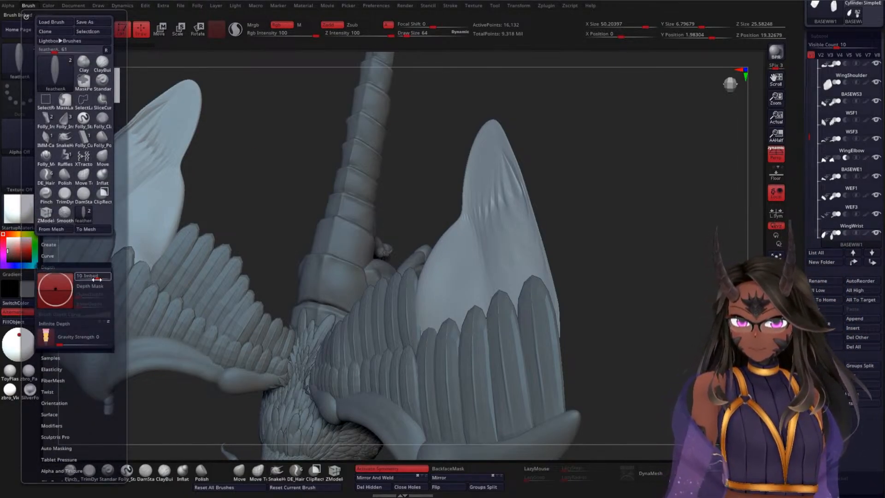
pyautogui.click(92, 277)
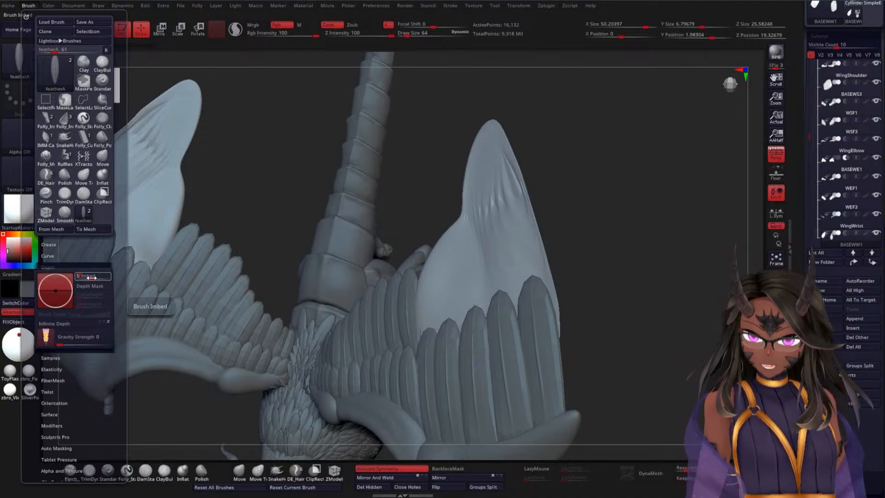
pyautogui.press('Return')
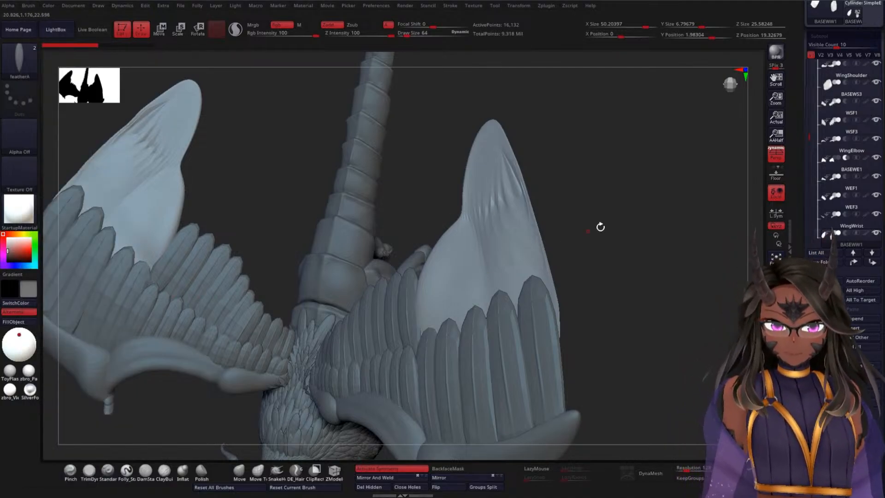
# Step: Try inserting a small feather at the inner edge of the wing-tip base and aligning it with the neighbouring feather row
pyautogui.moveTo(600, 226)
pyautogui.mouseDown()
pyautogui.moveTo(624, 235)
pyautogui.moveTo(585, 189)
pyautogui.moveTo(395, 238)
pyautogui.moveTo(402, 290)
pyautogui.mouseUp()
pyautogui.press('w')
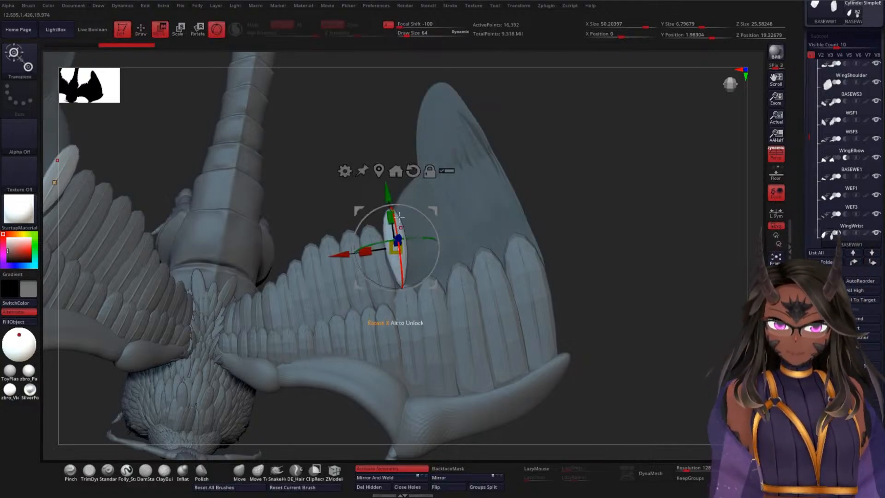
pyautogui.moveTo(388, 197); pyautogui.dragTo(388, 195)
pyautogui.moveTo(569, 214); pyautogui.dragTo(514, 245)
pyautogui.moveTo(345, 260); pyautogui.dragTo(365, 241)
pyautogui.moveTo(616, 200); pyautogui.dragTo(562, 194)
pyautogui.moveTo(507, 206); pyautogui.dragTo(566, 197)
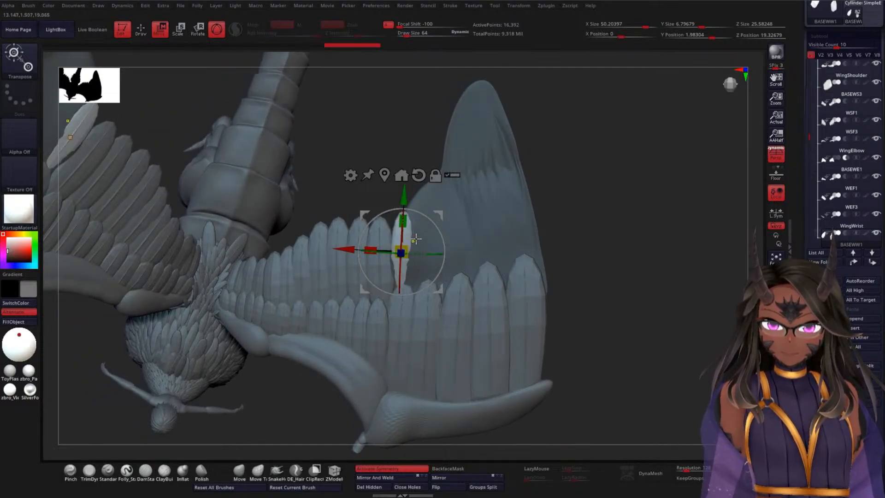
pyautogui.moveTo(596, 201); pyautogui.dragTo(555, 204)
pyautogui.moveTo(391, 238); pyautogui.dragTo(386, 255)
pyautogui.moveTo(573, 199); pyautogui.dragTo(566, 197)
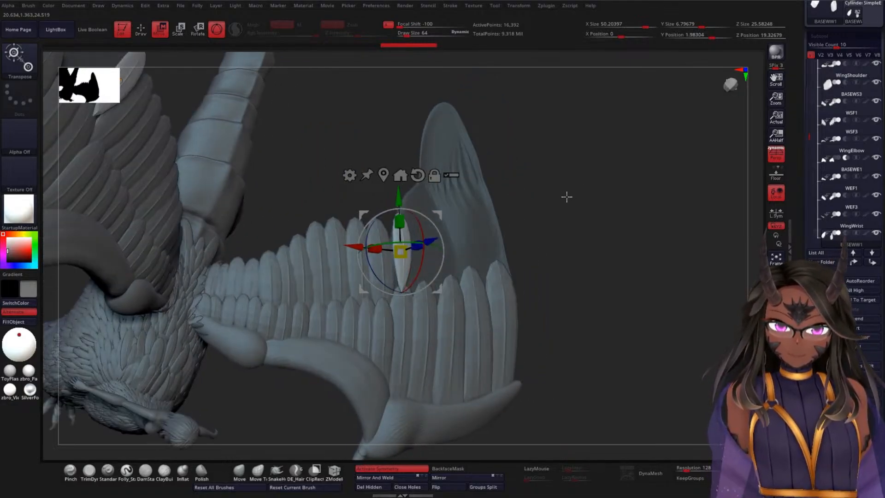
# Step: Undo the small feather's adjustments and its insertion
pyautogui.hotkey('ctrl', 'z')
pyautogui.hotkey('ctrl', 'z')
pyautogui.hotkey('ctrl', 'z')
pyautogui.hotkey('ctrl', 'z')
pyautogui.hotkey('ctrl', 'z')
pyautogui.hotkey('ctrl', 'z')
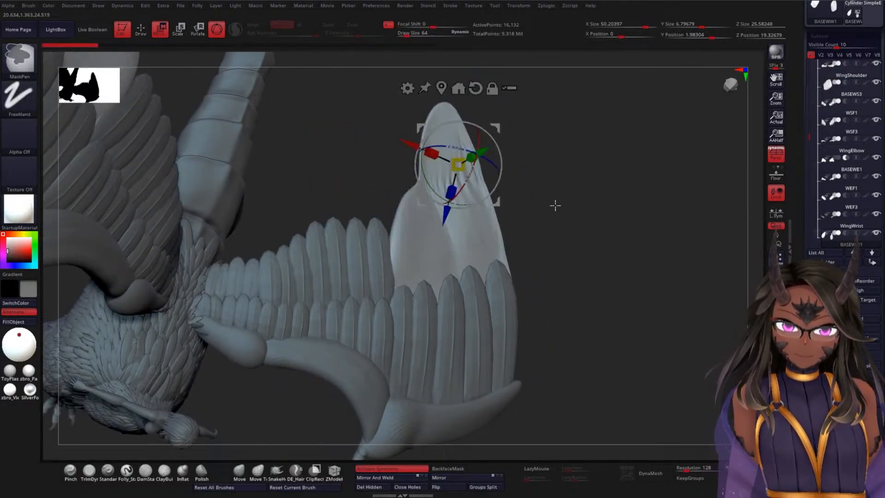
# Step: Insert a longer featherA mesh at the inner edge of the wing-tip base, beside the existing feather rows
pyautogui.moveTo(558, 207); pyautogui.dragTo(463, 227)
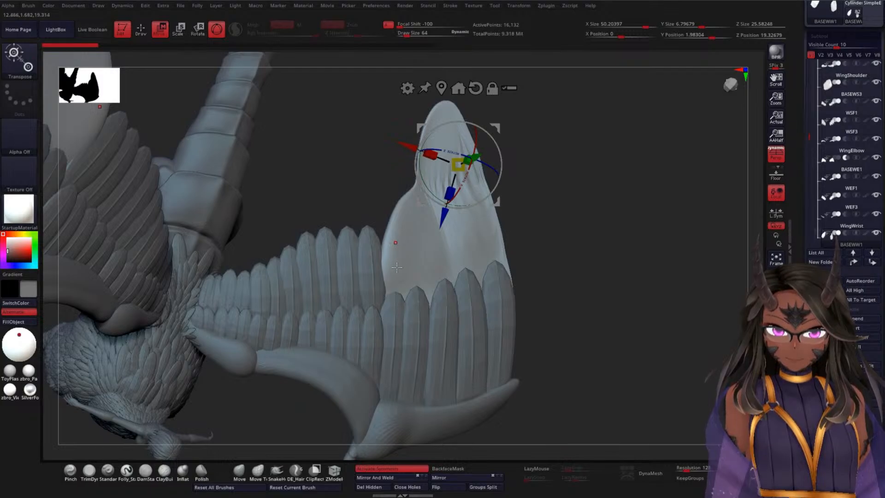
pyautogui.press('q')
pyautogui.moveTo(401, 251); pyautogui.dragTo(399, 303)
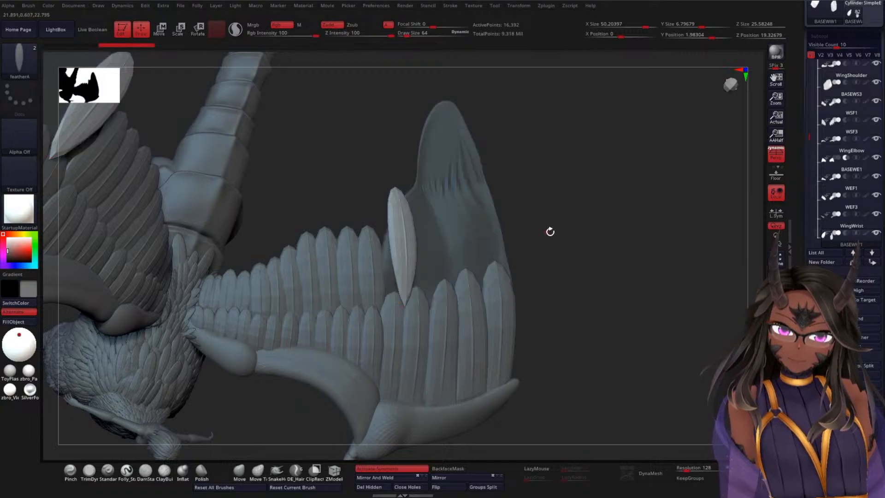
# Step: Move the new feather toward the wing surface and rotate it to follow the neighbouring feathers
pyautogui.moveTo(537, 242)
pyautogui.mouseDown()
pyautogui.moveTo(527, 237)
pyautogui.moveTo(452, 253)
pyautogui.mouseUp()
pyautogui.press('w')
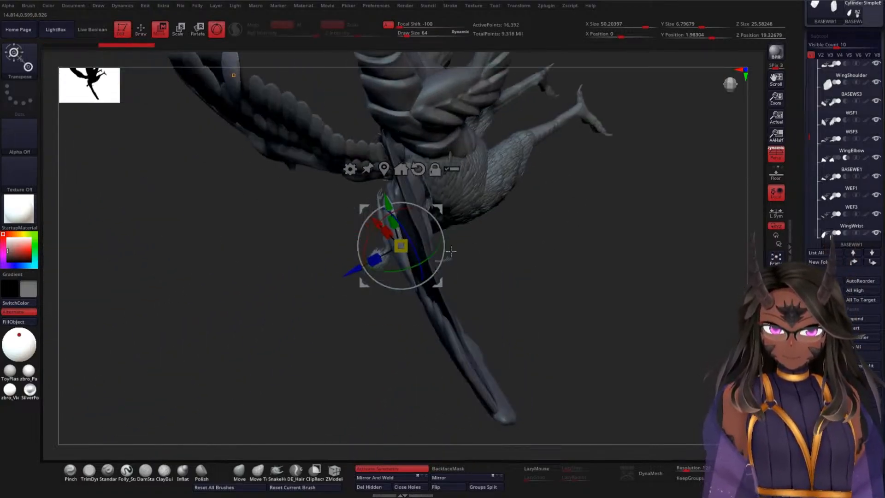
pyautogui.moveTo(352, 270); pyautogui.dragTo(358, 267)
pyautogui.moveTo(543, 222); pyautogui.dragTo(557, 180)
pyautogui.moveTo(411, 207); pyautogui.dragTo(428, 188)
pyautogui.moveTo(427, 240); pyautogui.dragTo(418, 239)
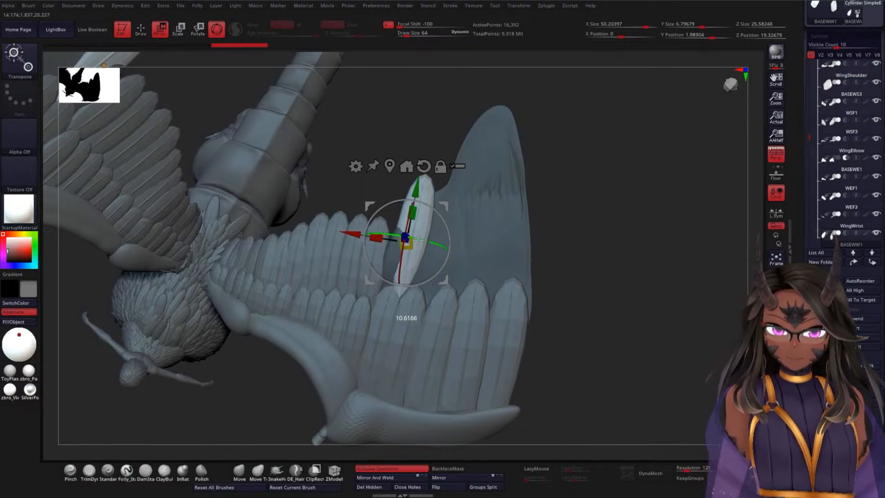
# Step: Fine-tune the feather's position along its axes so its base tucks in between the two existing feather rows
pyautogui.moveTo(537, 224); pyautogui.dragTo(577, 221)
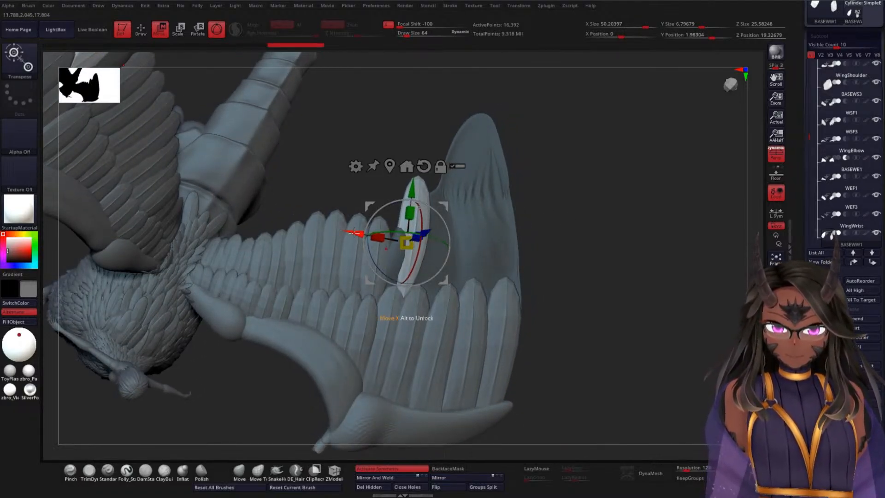
pyautogui.moveTo(354, 233); pyautogui.dragTo(343, 233)
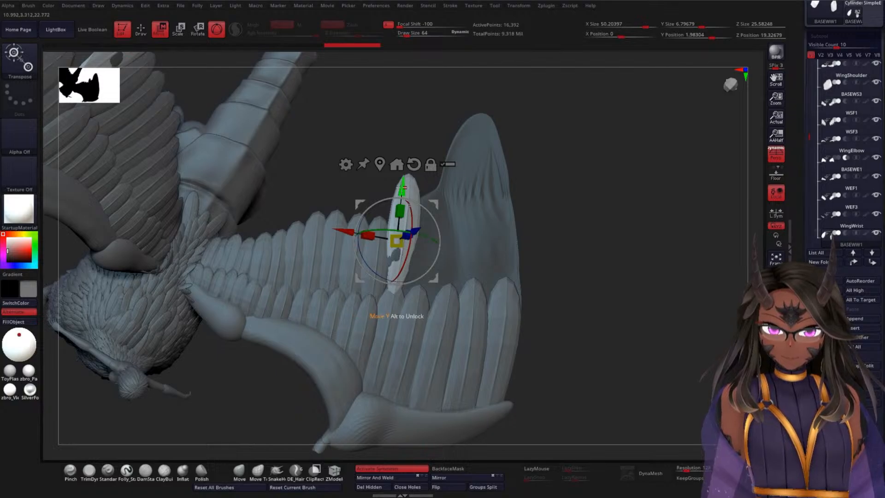
pyautogui.moveTo(402, 188); pyautogui.dragTo(401, 200)
pyautogui.moveTo(550, 209); pyautogui.dragTo(518, 246)
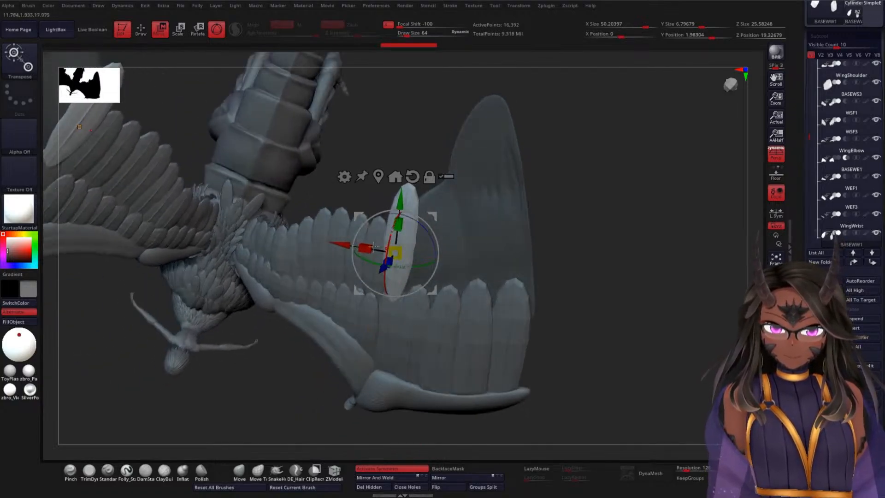
pyautogui.moveTo(383, 269); pyautogui.dragTo(386, 266)
pyautogui.moveTo(553, 228); pyautogui.dragTo(477, 172)
pyautogui.moveTo(345, 246); pyautogui.dragTo(347, 246)
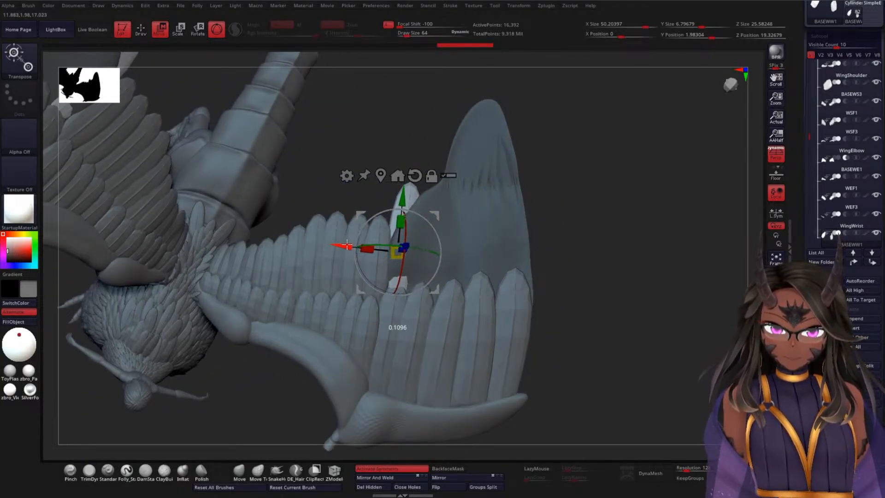
pyautogui.moveTo(401, 202)
pyautogui.mouseDown()
pyautogui.moveTo(400, 219)
pyautogui.moveTo(401, 208)
pyautogui.mouseUp()
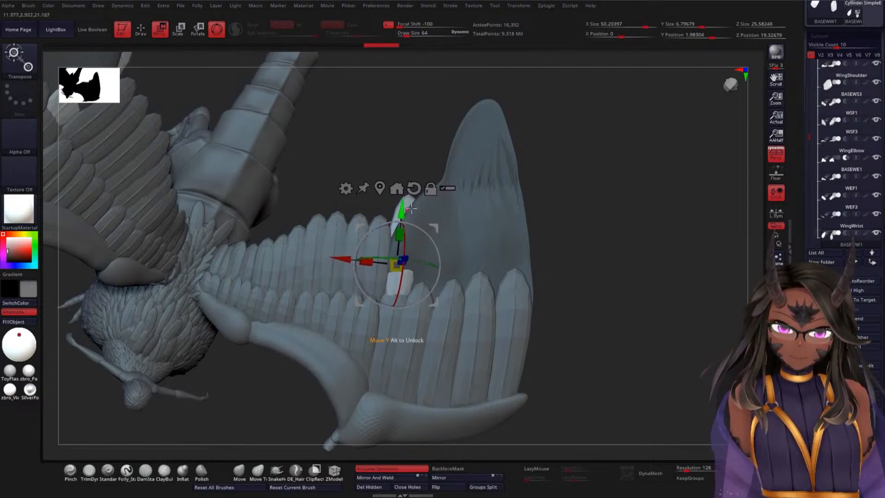
pyautogui.moveTo(582, 229)
pyautogui.mouseDown()
pyautogui.moveTo(568, 251)
pyautogui.moveTo(579, 240)
pyautogui.mouseUp()
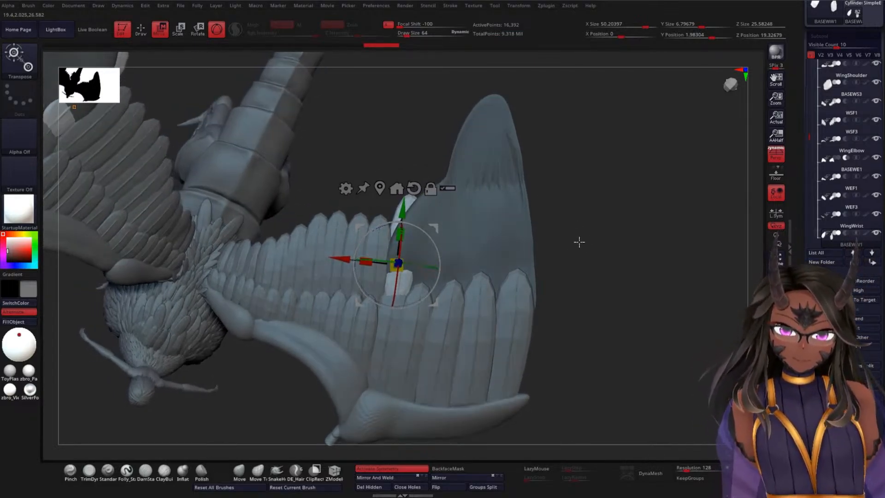
# Step: Duplicate the feather toward the wing's outer edge, rotating and shifting the copy to line up behind the lower feather row
pyautogui.moveTo(346, 258); pyautogui.dragTo(394, 268)
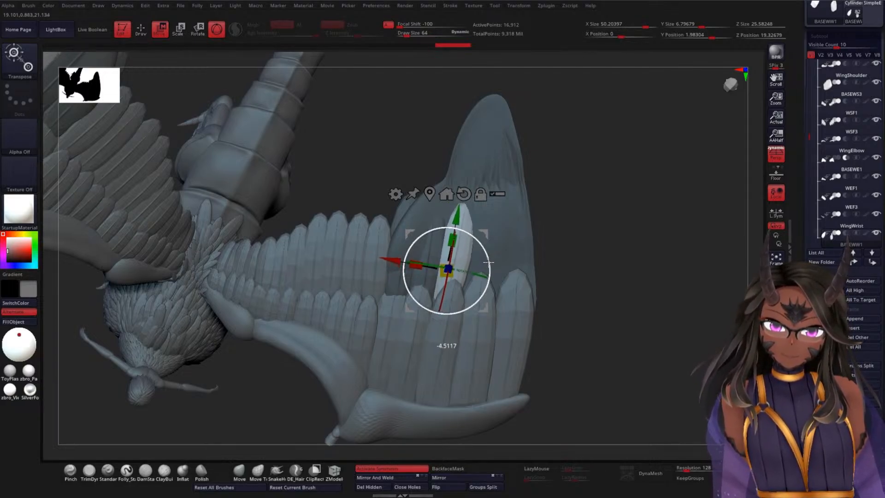
pyautogui.moveTo(489, 262); pyautogui.dragTo(490, 261)
pyautogui.moveTo(579, 238)
pyautogui.mouseDown()
pyautogui.moveTo(579, 249)
pyautogui.moveTo(601, 247)
pyautogui.moveTo(590, 226)
pyautogui.mouseUp()
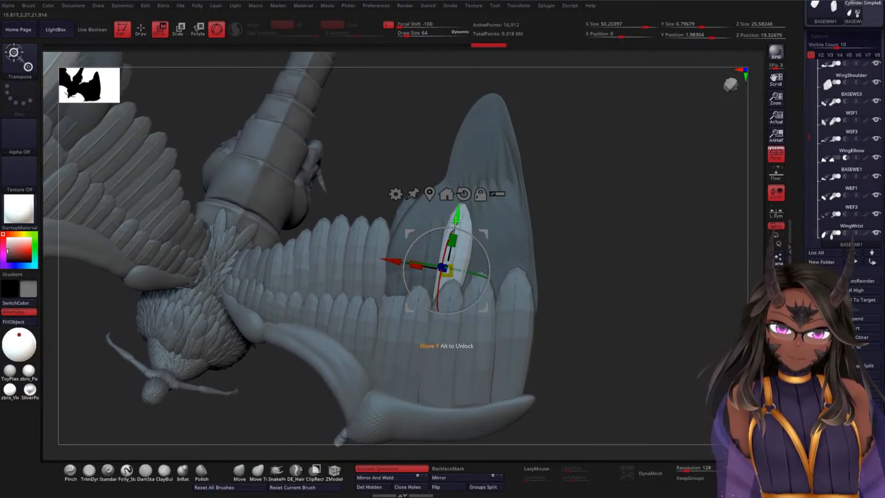
pyautogui.moveTo(450, 244); pyautogui.dragTo(453, 228)
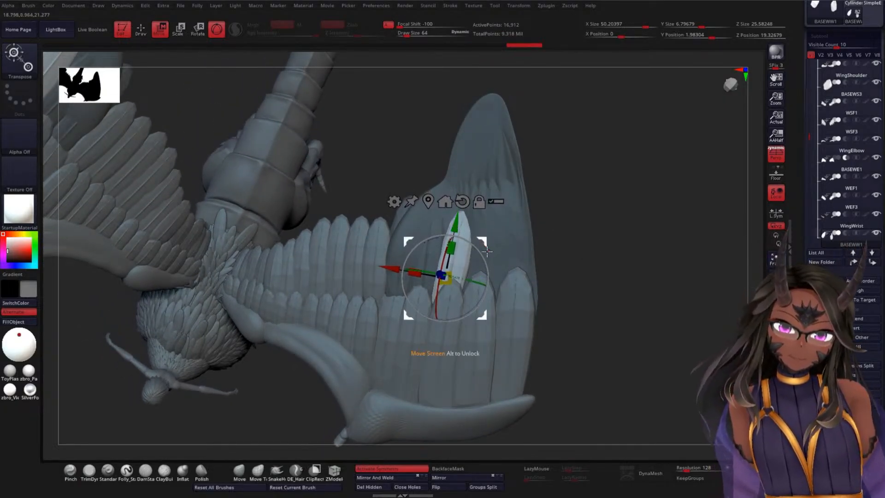
pyautogui.moveTo(484, 259); pyautogui.dragTo(487, 253)
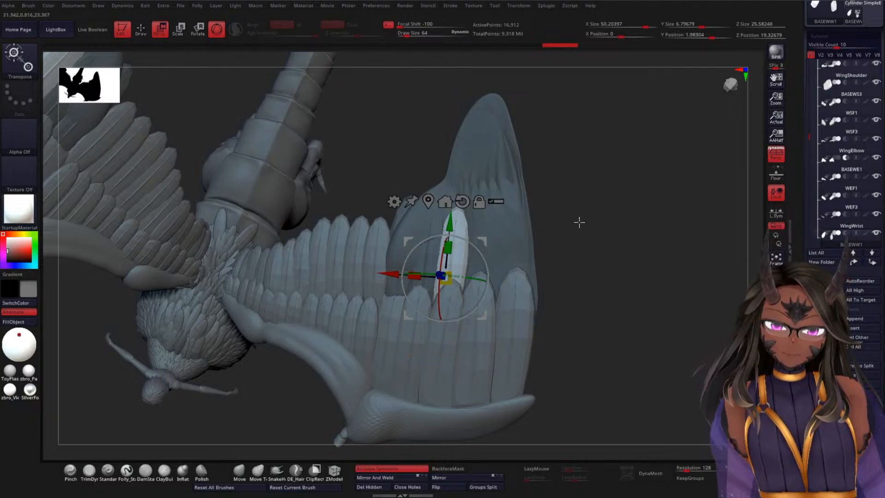
pyautogui.moveTo(579, 221); pyautogui.dragTo(603, 218)
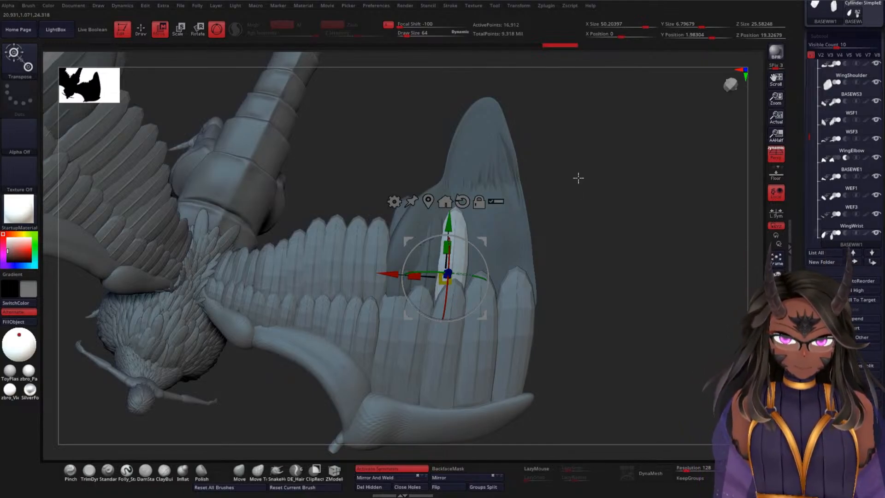
# Step: Check how the duplicated feather sits against the lower feather row by toggling the polyframe, transparency and ghost display
pyautogui.moveTo(578, 178); pyautogui.dragTo(594, 199)
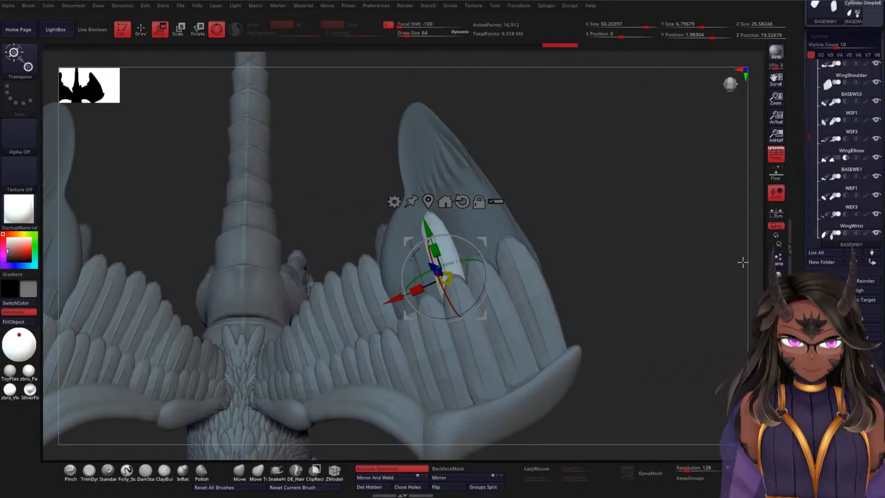
pyautogui.hotkey('shift', 'f')
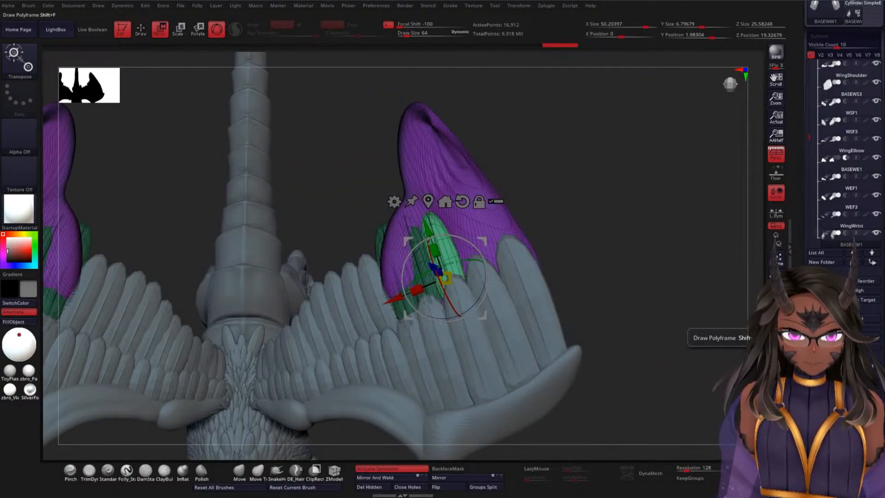
pyautogui.click(776, 336)
pyautogui.click(776, 353)
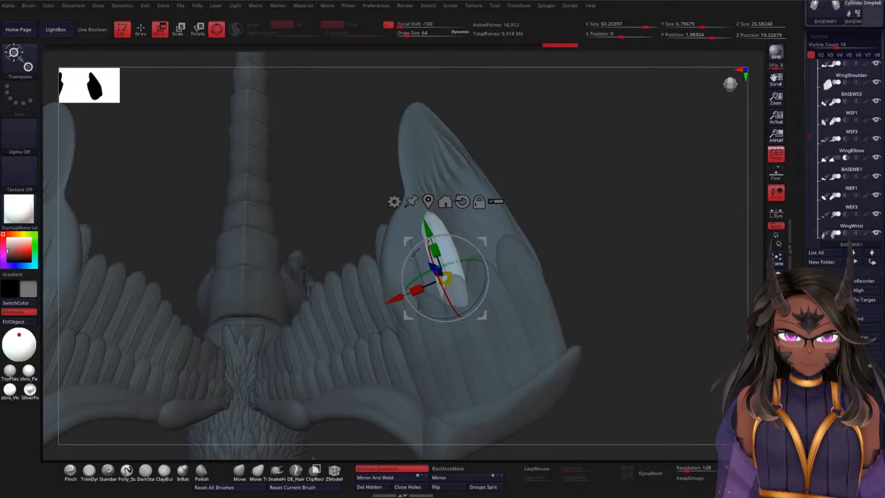
pyautogui.click(776, 353)
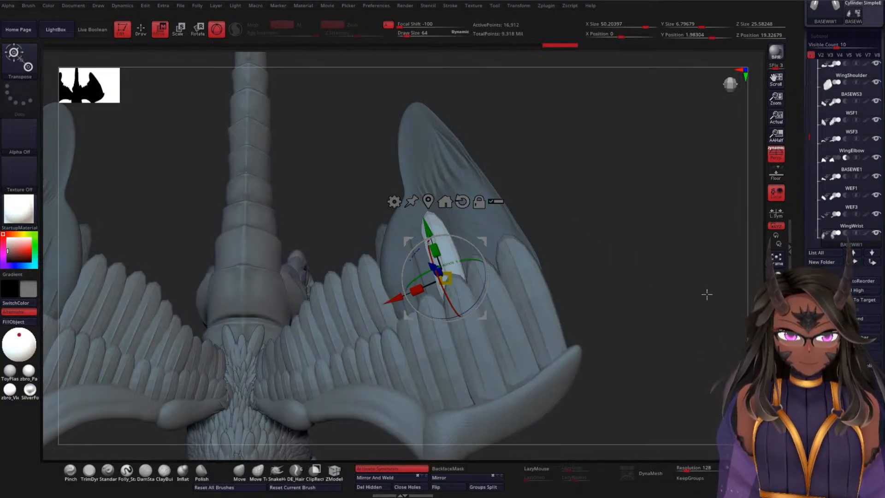
pyautogui.click(776, 353)
pyautogui.click(776, 367)
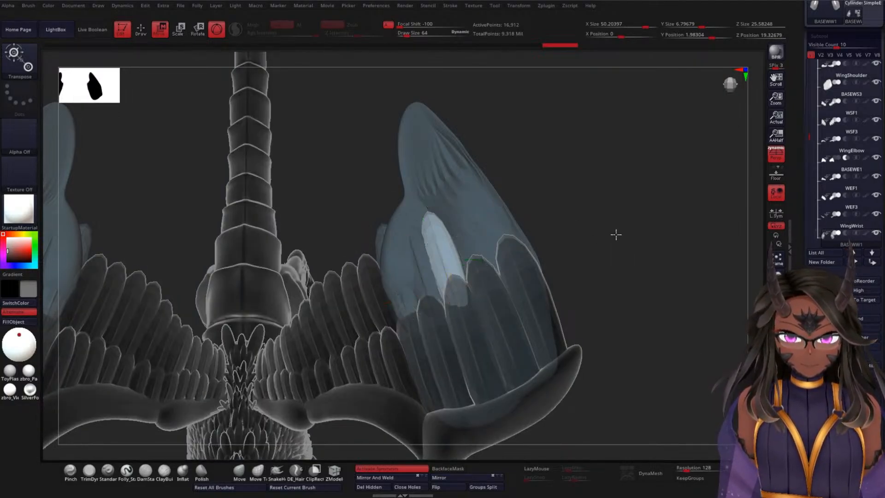
pyautogui.moveTo(614, 233); pyautogui.dragTo(620, 253)
pyautogui.click(776, 367)
pyautogui.click(776, 367)
pyautogui.click(776, 367)
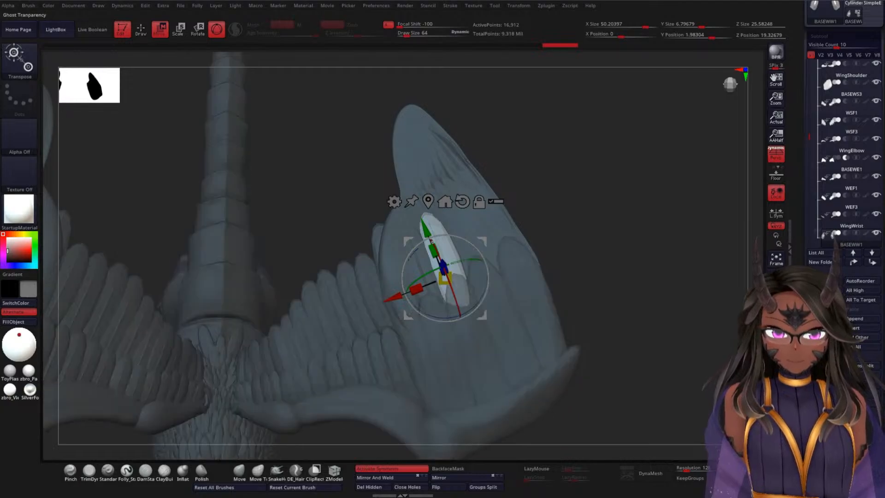
pyautogui.moveTo(586, 203); pyautogui.dragTo(629, 205)
# Step: Invert the mask on the wing-tip mesh and isolate the second-layer feathers by temporarily hiding the base surface
pyautogui.press('q')
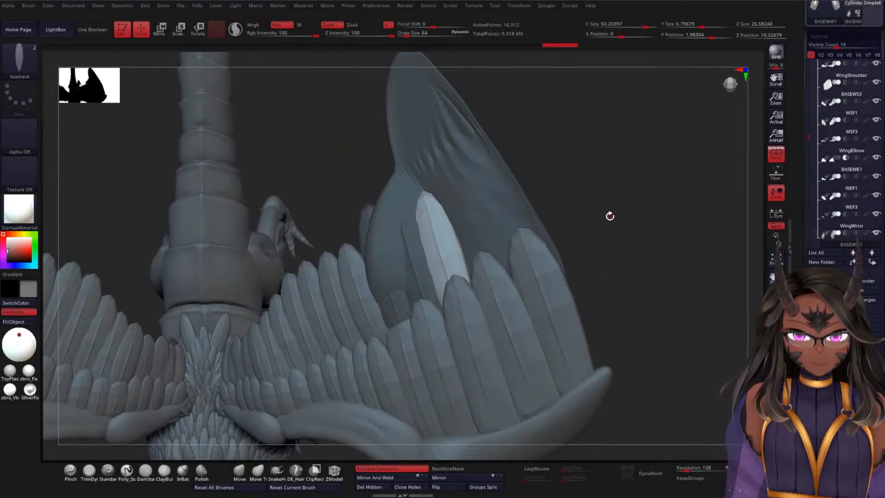
pyautogui.keyDown('ctrl'); pyautogui.click(618, 200); pyautogui.keyUp('ctrl')
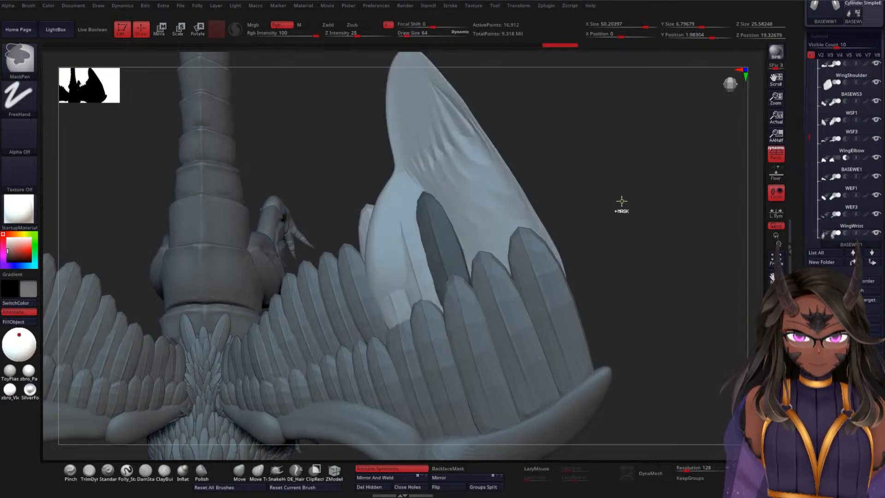
pyautogui.keyDown('ctrl'); pyautogui.keyDown('shift'); pyautogui.click(487, 184); pyautogui.keyUp('shift'); pyautogui.keyUp('ctrl')
pyautogui.keyDown('ctrl'); pyautogui.keyDown('shift'); pyautogui.click(488, 186); pyautogui.keyUp('shift'); pyautogui.keyUp('ctrl')
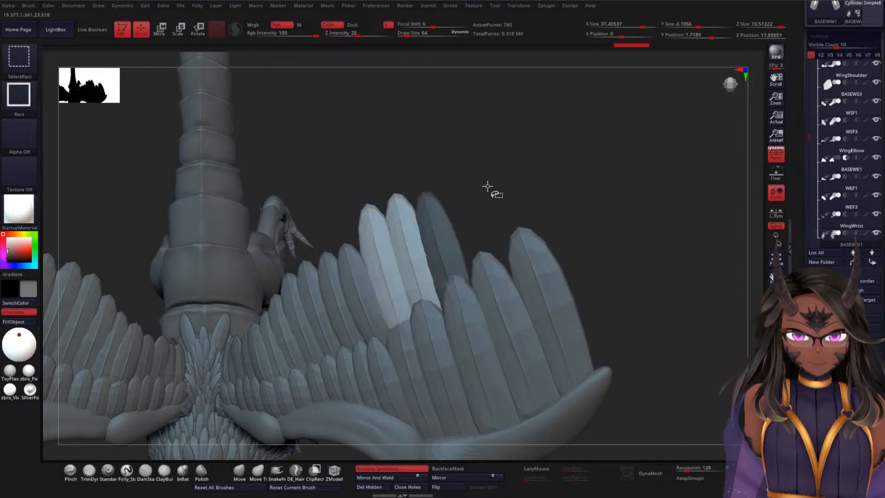
pyautogui.keyDown('ctrl'); pyautogui.keyDown('shift'); pyautogui.click(625, 181); pyautogui.keyUp('shift'); pyautogui.keyUp('ctrl')
pyautogui.hotkey('ctrl', 'shift')
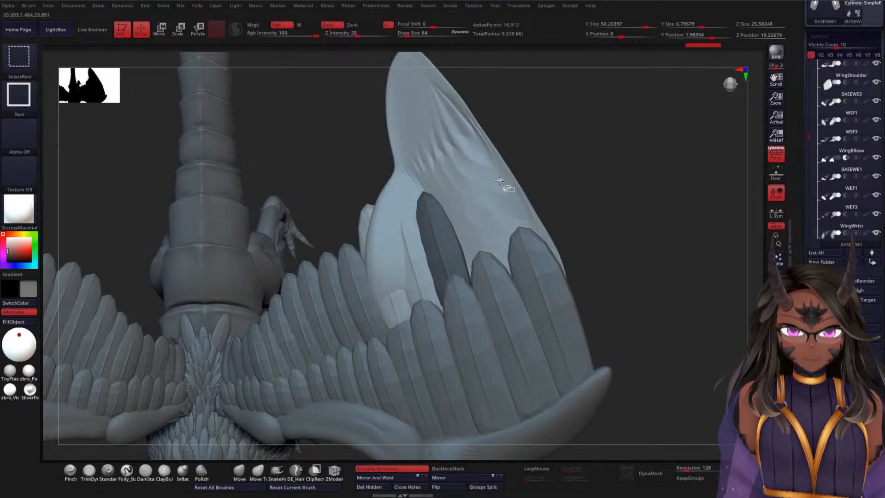
# Step: Isolate the wing-tip base surface, mask all of it, and unhide the second-layer feathers
pyautogui.moveTo(622, 238)
pyautogui.mouseDown()
pyautogui.moveTo(609, 153)
pyautogui.moveTo(579, 164)
pyautogui.mouseUp()
pyautogui.keyDown('ctrl'); pyautogui.click(29, 65); pyautogui.keyUp('ctrl')
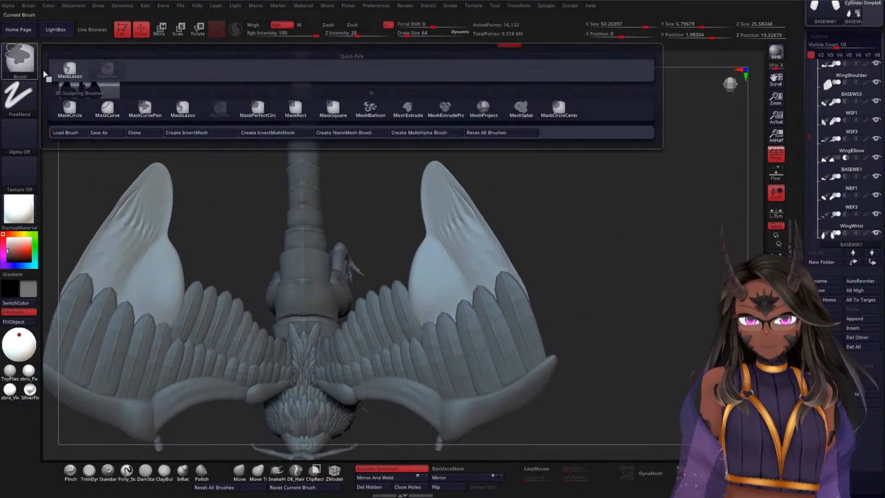
pyautogui.keyDown('ctrl'); pyautogui.click(99, 89); pyautogui.keyUp('ctrl')
pyautogui.moveTo(530, 111)
pyautogui.keyDown('ctrl'); pyautogui.mouseDown()
pyautogui.moveTo(339, 241)
pyautogui.moveTo(529, 454)
pyautogui.moveTo(633, 190)
pyautogui.moveTo(587, 179)
pyautogui.mouseUp(); pyautogui.keyUp('ctrl')
pyautogui.keyDown('alt'); pyautogui.moveTo(580, 223); pyautogui.dragTo(579, 202); pyautogui.keyUp('alt')
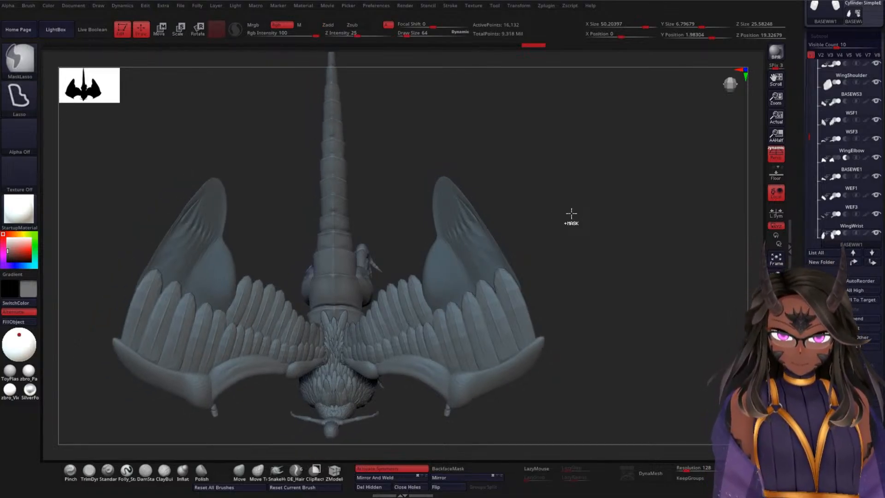
pyautogui.keyDown('ctrl'); pyautogui.keyDown('shift'); pyautogui.click(590, 212); pyautogui.keyUp('shift'); pyautogui.keyUp('ctrl')
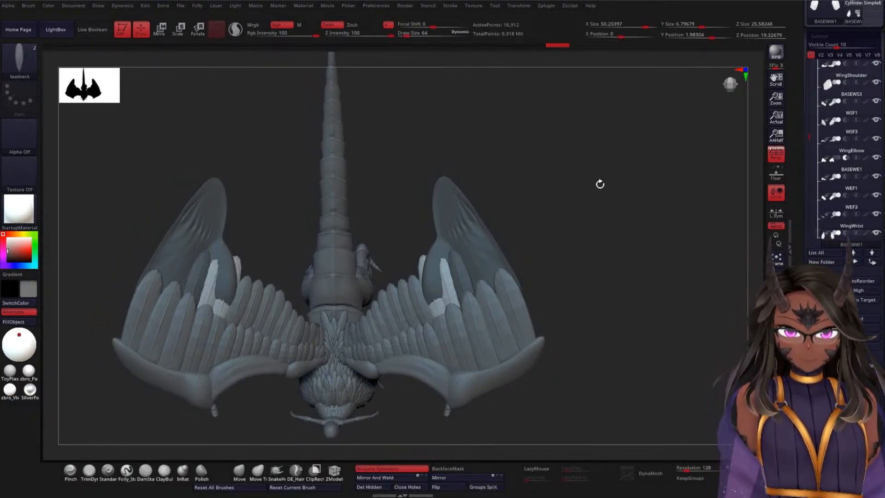
# Step: Turn the masked base surface into its own polygroup and mask the base again, keeping the feathers unmasked
pyautogui.keyDown('alt'); pyautogui.moveTo(590, 225); pyautogui.dragTo(599, 267); pyautogui.keyUp('alt')
pyautogui.hotkey('ctrl', 'w')
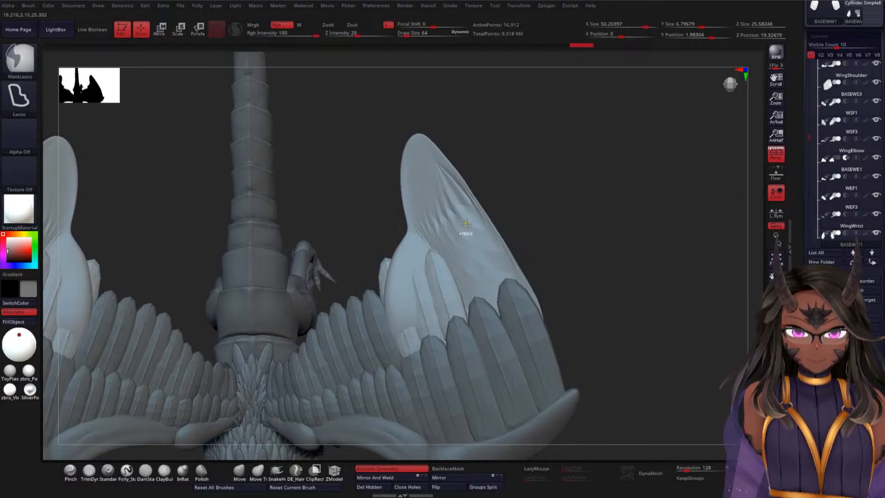
pyautogui.keyDown('ctrl'); pyautogui.keyDown('shift'); pyautogui.click(477, 231); pyautogui.keyUp('shift'); pyautogui.keyUp('ctrl')
pyautogui.moveTo(615, 119)
pyautogui.keyDown('ctrl'); pyautogui.mouseDown()
pyautogui.moveTo(510, 83)
pyautogui.moveTo(351, 442)
pyautogui.moveTo(610, 147)
pyautogui.mouseUp(); pyautogui.keyUp('ctrl')
pyautogui.keyDown('ctrl'); pyautogui.keyDown('shift'); pyautogui.click(632, 226); pyautogui.keyUp('shift'); pyautogui.keyUp('ctrl')
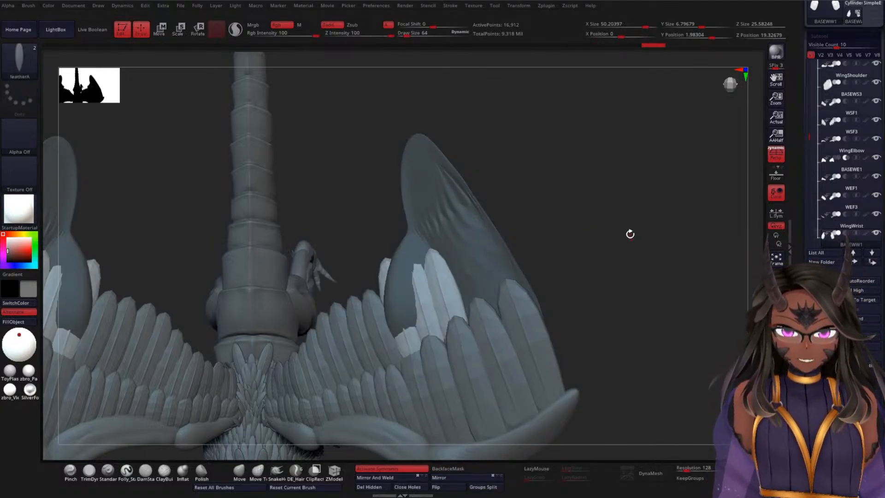
pyautogui.keyDown('alt'); pyautogui.moveTo(629, 232); pyautogui.dragTo(626, 201); pyautogui.keyUp('alt')
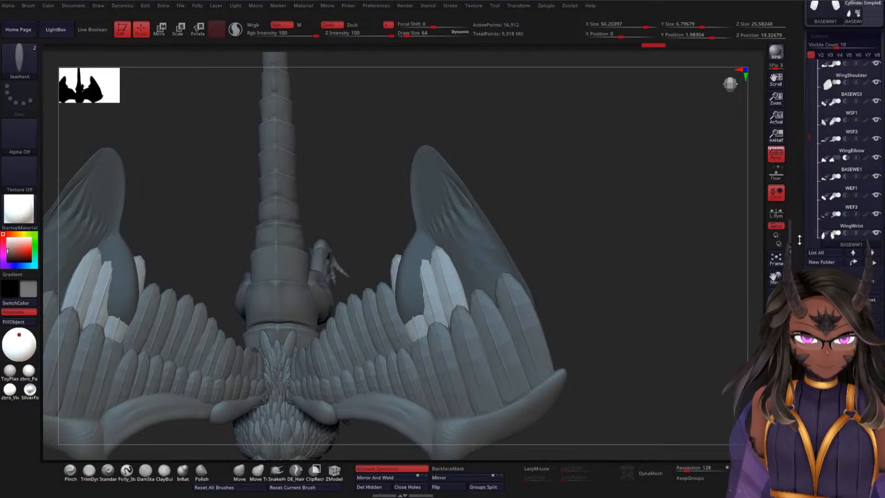
pyautogui.moveTo(799, 240); pyautogui.dragTo(800, 220)
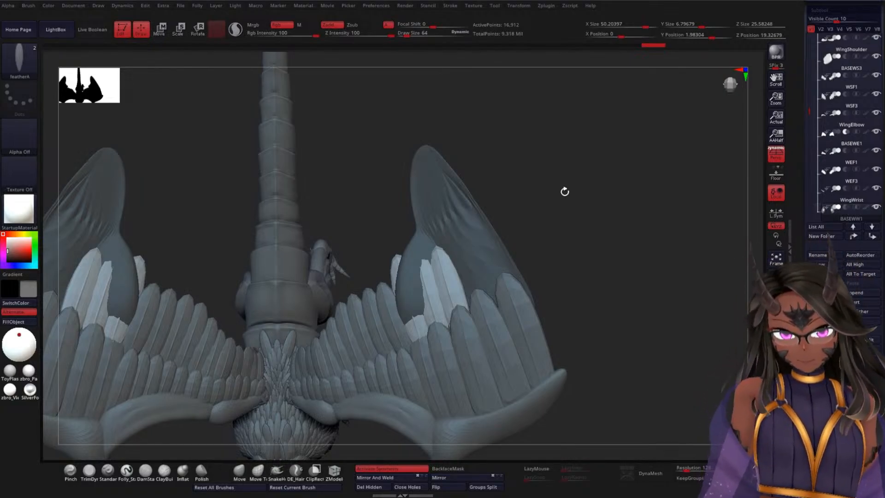
# Step: Insert another featherA mesh beside the second-layer feathers, shift it down its length and push it toward the wing surface
pyautogui.moveTo(564, 191); pyautogui.dragTo(608, 207)
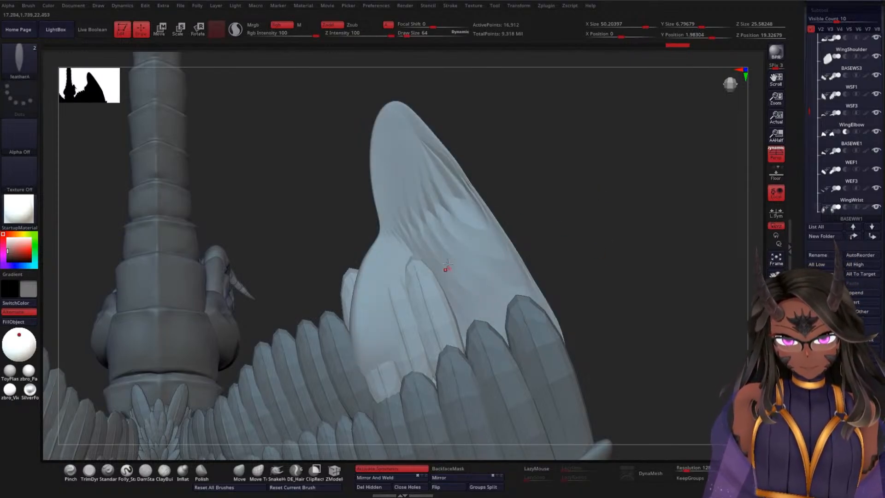
pyautogui.moveTo(447, 267)
pyautogui.mouseDown()
pyautogui.moveTo(477, 331)
pyautogui.moveTo(480, 324)
pyautogui.mouseUp()
pyautogui.press('w')
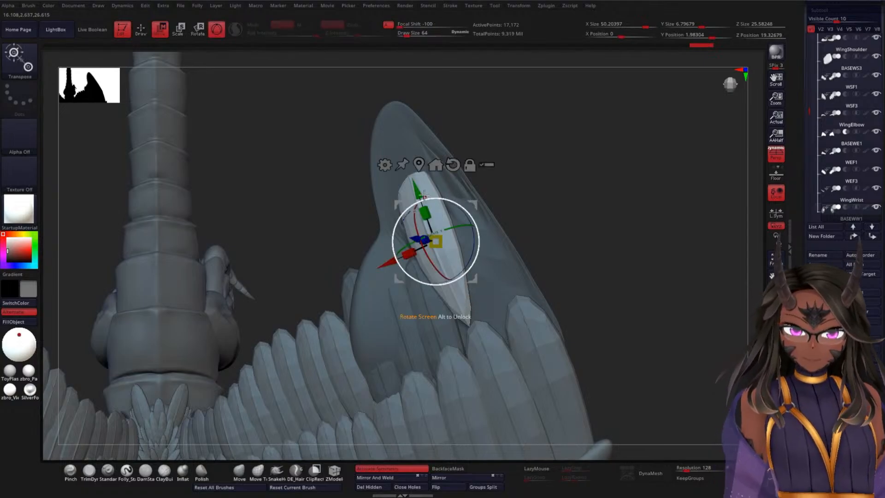
pyautogui.moveTo(417, 189); pyautogui.dragTo(432, 227)
pyautogui.moveTo(559, 222); pyautogui.dragTo(412, 276)
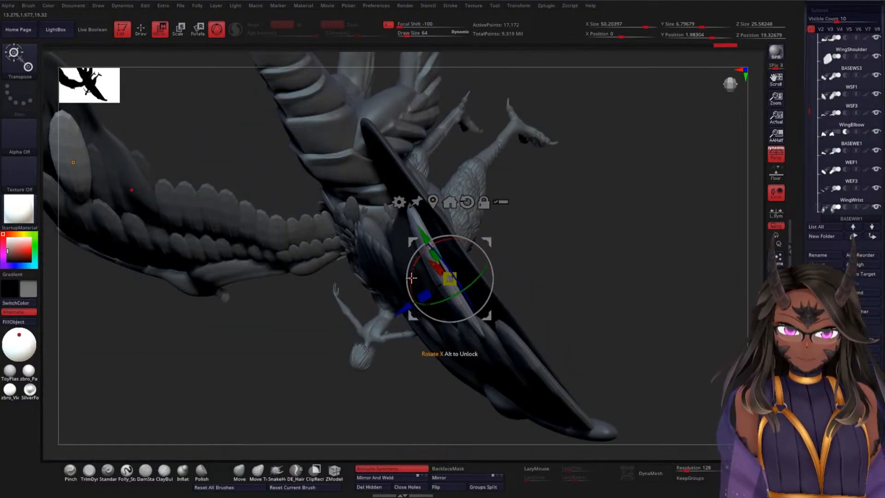
pyautogui.moveTo(403, 310); pyautogui.dragTo(422, 295)
# Step: Rotate and shift the inserted feather so its base tucks behind the lower row and follows the neighbouring feathers' direction
pyautogui.moveTo(563, 227)
pyautogui.mouseDown()
pyautogui.moveTo(599, 188)
pyautogui.moveTo(593, 205)
pyautogui.moveTo(596, 192)
pyautogui.moveTo(560, 215)
pyautogui.mouseUp()
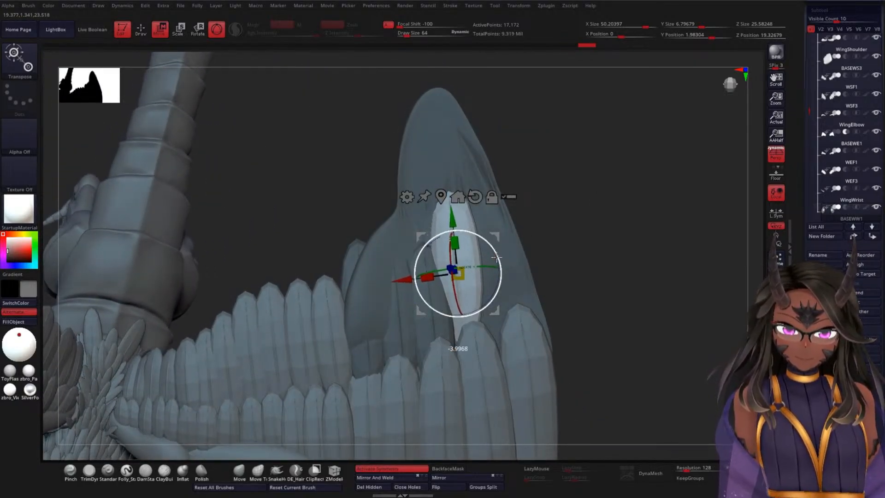
pyautogui.moveTo(447, 221); pyautogui.dragTo(448, 229)
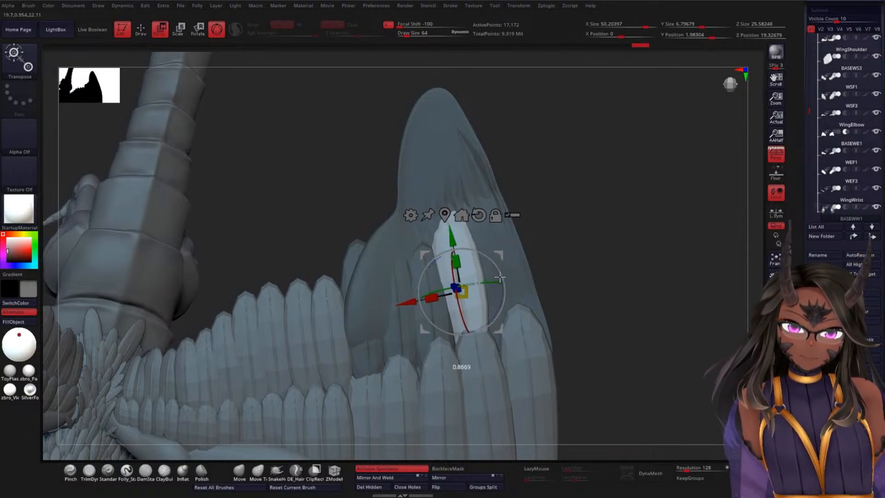
pyautogui.moveTo(500, 275); pyautogui.dragTo(495, 273)
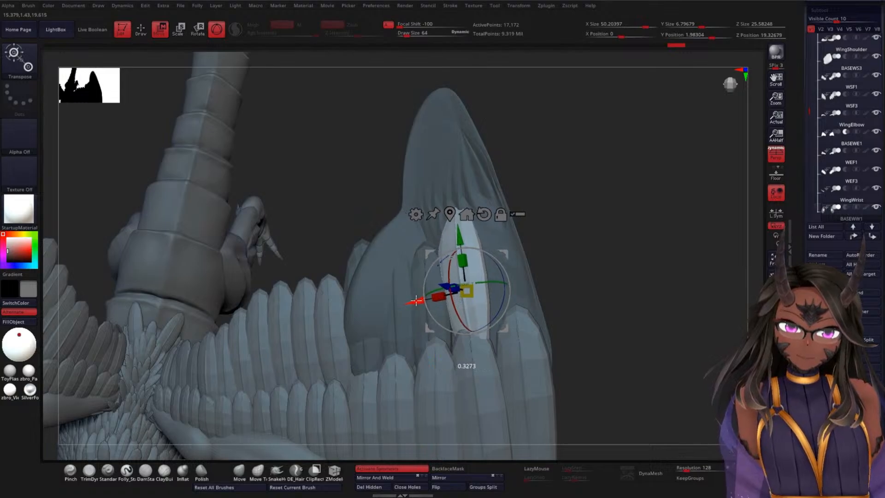
pyautogui.moveTo(420, 301); pyautogui.dragTo(419, 302)
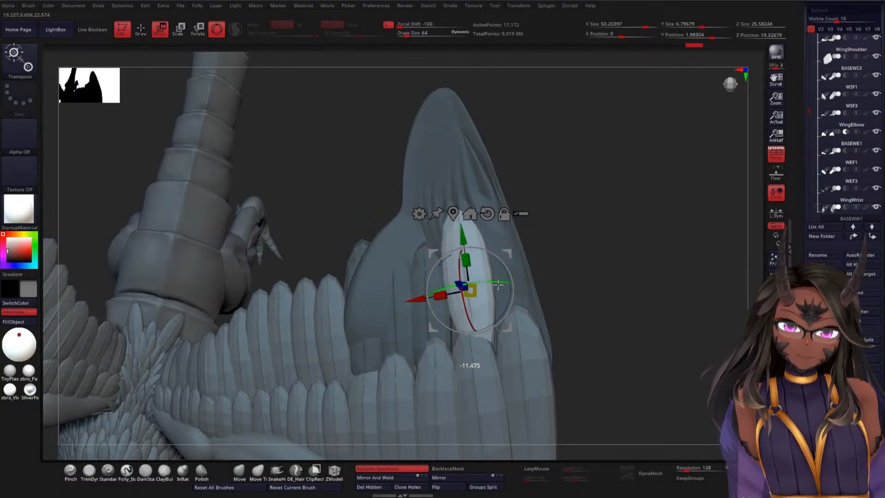
pyautogui.moveTo(498, 285); pyautogui.dragTo(498, 285)
# Step: Sink the feather closer against the wing surface and fine-tune its tilt and sideways position
pyautogui.moveTo(585, 267); pyautogui.dragTo(557, 287)
pyautogui.moveTo(579, 253); pyautogui.dragTo(580, 277)
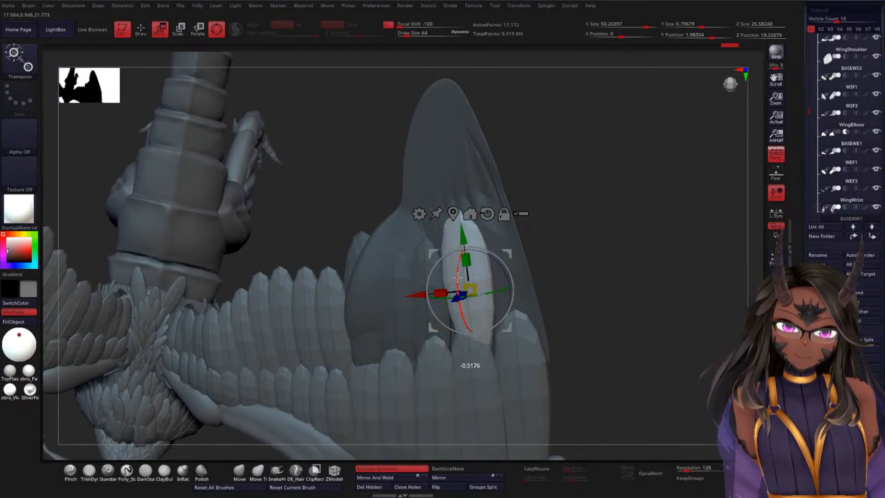
pyautogui.moveTo(585, 257); pyautogui.dragTo(567, 285)
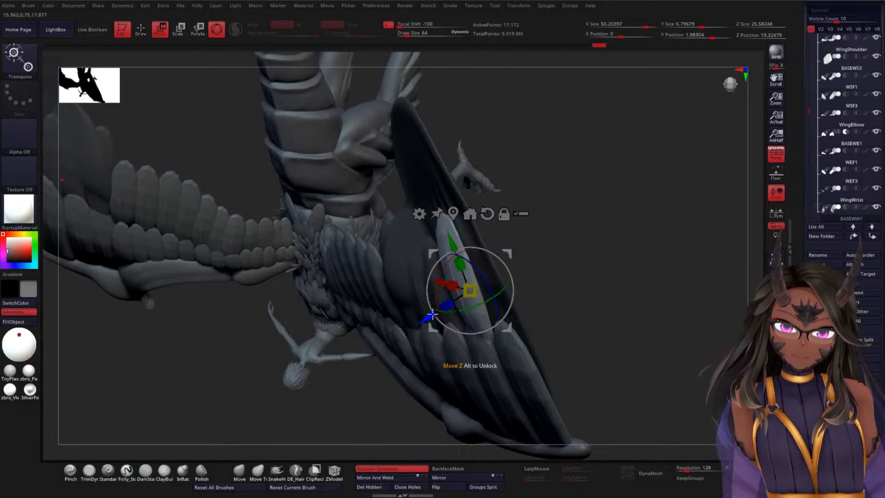
pyautogui.moveTo(432, 314); pyautogui.dragTo(435, 312)
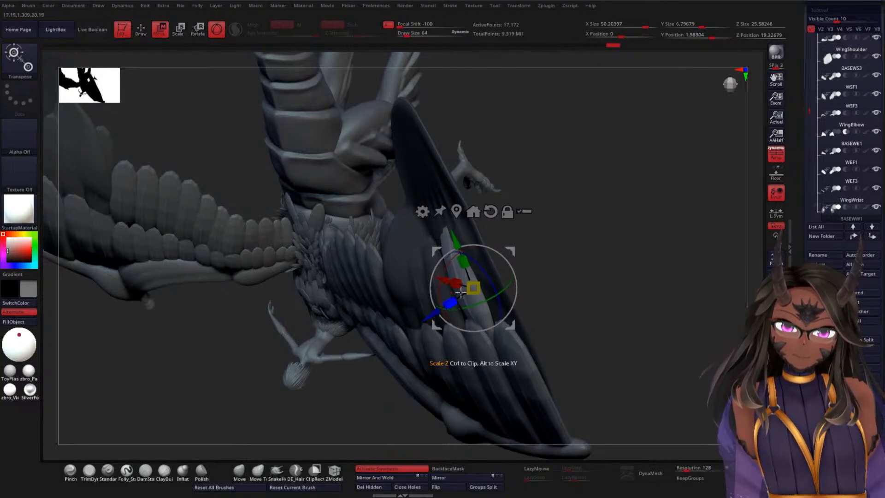
pyautogui.moveTo(563, 240); pyautogui.dragTo(576, 254)
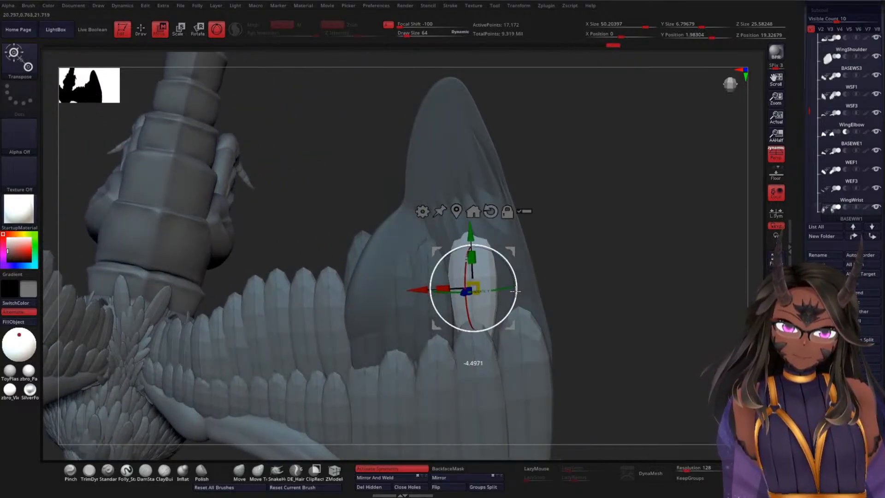
pyautogui.moveTo(515, 289); pyautogui.dragTo(504, 285)
pyautogui.moveTo(420, 294); pyautogui.dragTo(422, 299)
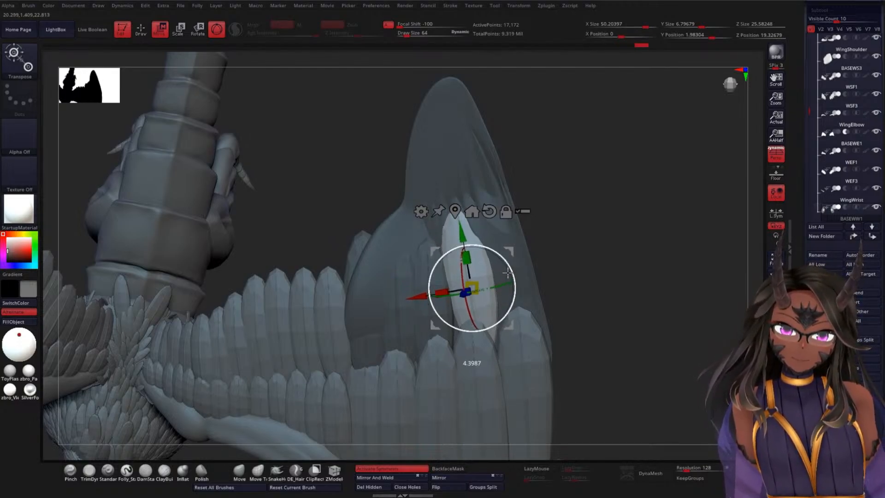
# Step: Duplicate the feather to the wing tip's outer edge and rotate the copy to line up behind the outermost lower feather
pyautogui.moveTo(419, 295); pyautogui.dragTo(464, 294)
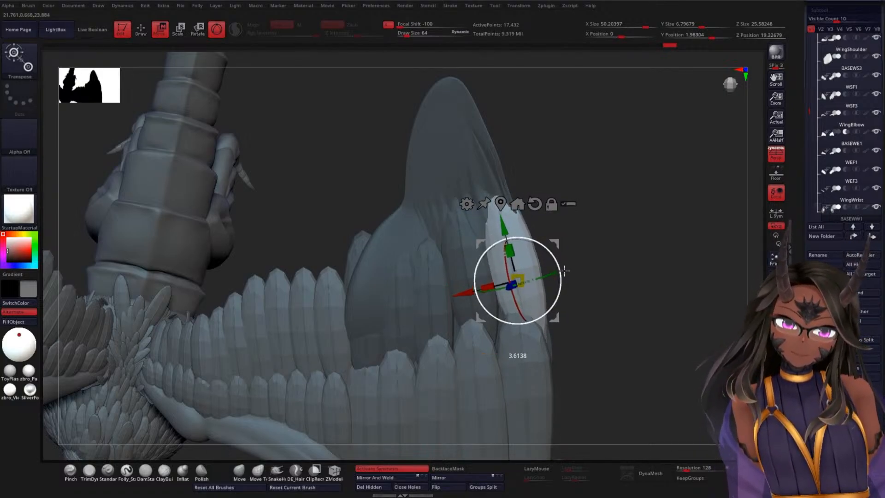
pyautogui.moveTo(564, 270); pyautogui.dragTo(561, 274)
pyautogui.keyDown('alt'); pyautogui.moveTo(622, 318); pyautogui.dragTo(632, 235); pyautogui.keyUp('alt')
pyautogui.moveTo(624, 274)
pyautogui.keyDown('alt'); pyautogui.mouseDown()
pyautogui.moveTo(622, 241)
pyautogui.moveTo(634, 284)
pyautogui.moveTo(610, 295)
pyautogui.moveTo(570, 335)
pyautogui.moveTo(644, 282)
pyautogui.moveTo(626, 270)
pyautogui.moveTo(638, 264)
pyautogui.moveTo(640, 247)
pyautogui.moveTo(639, 269)
pyautogui.mouseUp(); pyautogui.keyUp('alt')
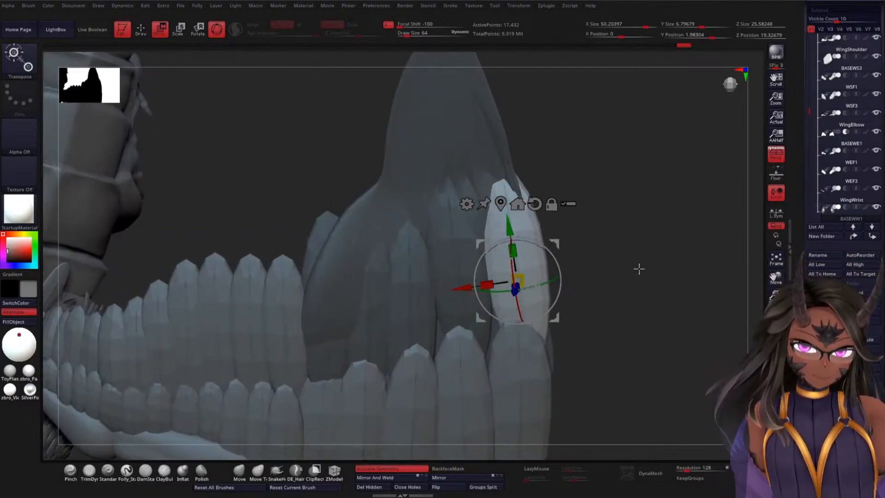
# Step: Clear the existing mask and mask only the wing-tip base, leaving all second-layer feathers unmasked
pyautogui.keyDown('ctrl'); pyautogui.moveTo(633, 226); pyautogui.dragTo(646, 284); pyautogui.keyUp('ctrl')
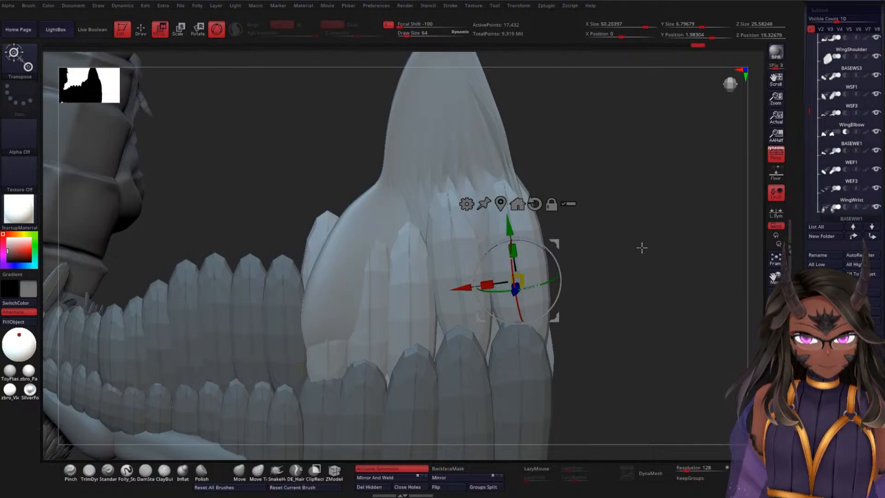
pyautogui.keyDown('ctrl'); pyautogui.click(474, 122); pyautogui.keyUp('ctrl')
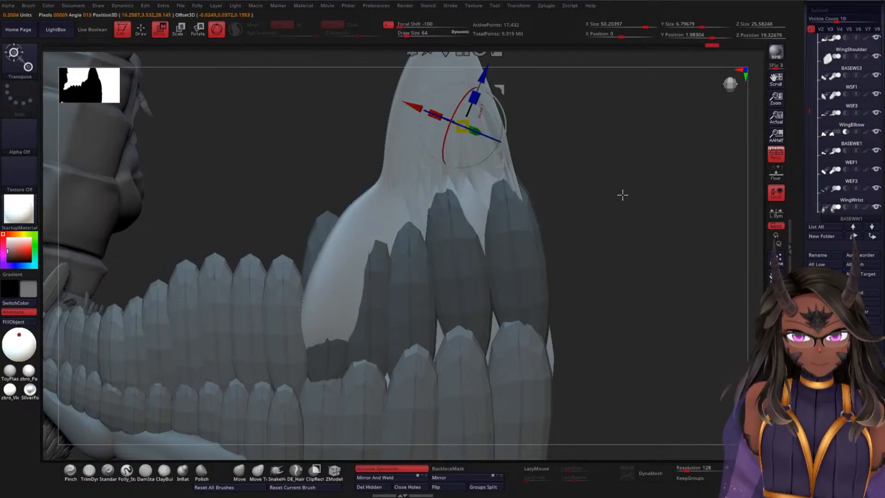
pyautogui.moveTo(622, 195)
pyautogui.keyDown('alt'); pyautogui.mouseDown()
pyautogui.moveTo(626, 142)
pyautogui.moveTo(593, 223)
pyautogui.mouseUp(); pyautogui.keyUp('alt')
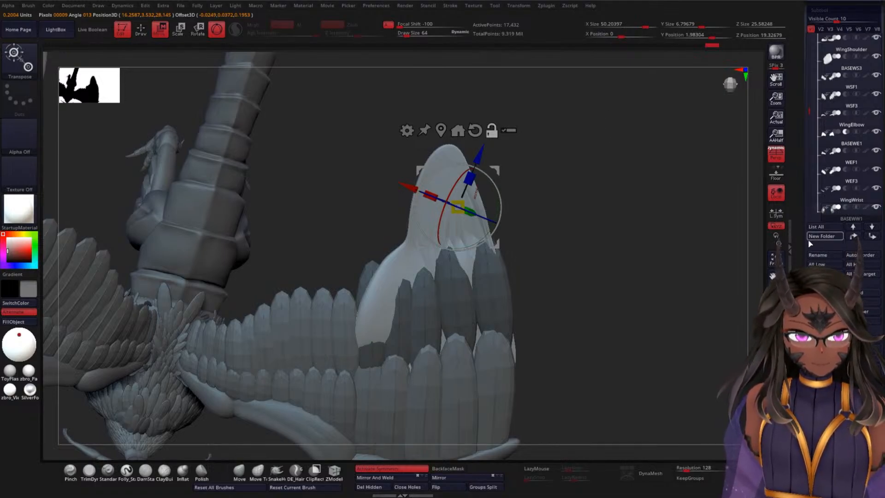
pyautogui.keyDown('ctrl'); pyautogui.click(648, 205); pyautogui.keyUp('ctrl')
pyautogui.scroll(-1, 798, 238)
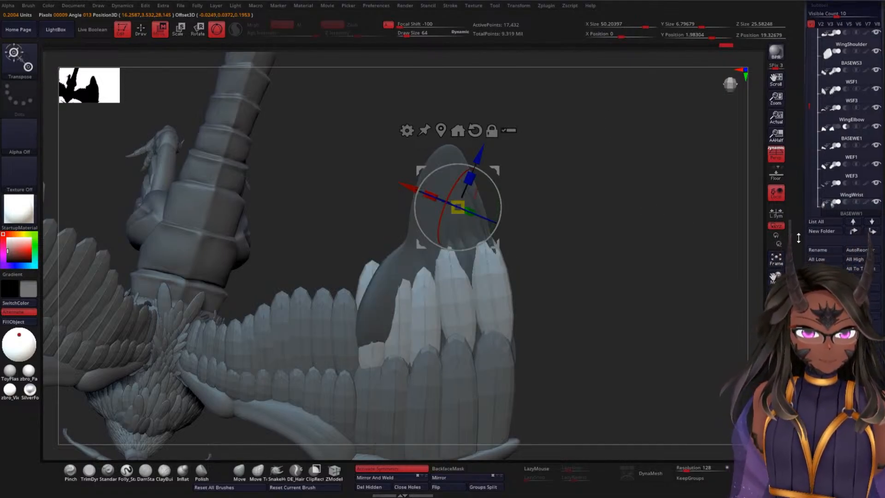
# Step: Split the unmasked second-layer feathers and the masked wing-tip base into separate subtools
pyautogui.scroll(-5, 798, 238)
pyautogui.click(840, 221)
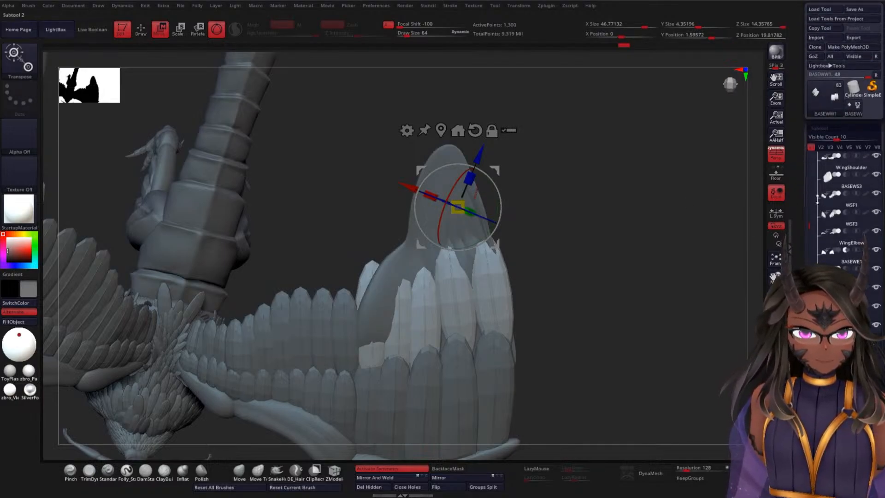
pyautogui.moveTo(809, 225); pyautogui.dragTo(808, 254)
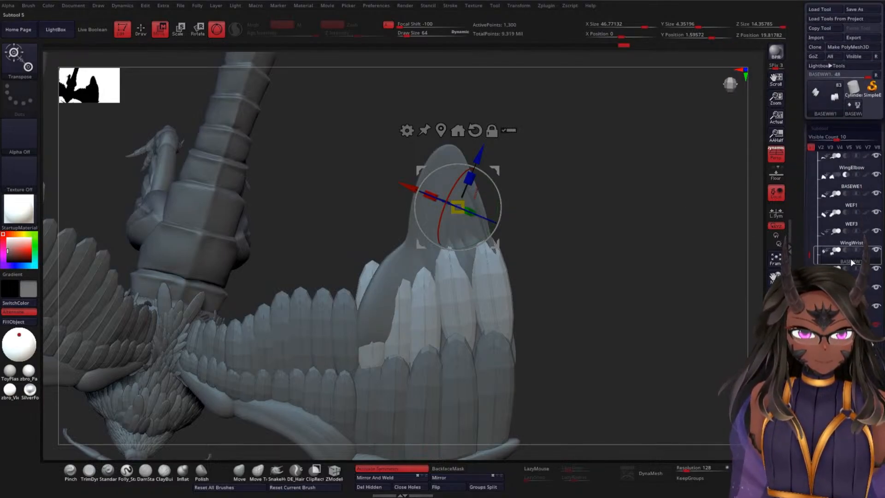
# Step: Rename the separated second-layer feather subtool as WWF2
pyautogui.click(845, 274)
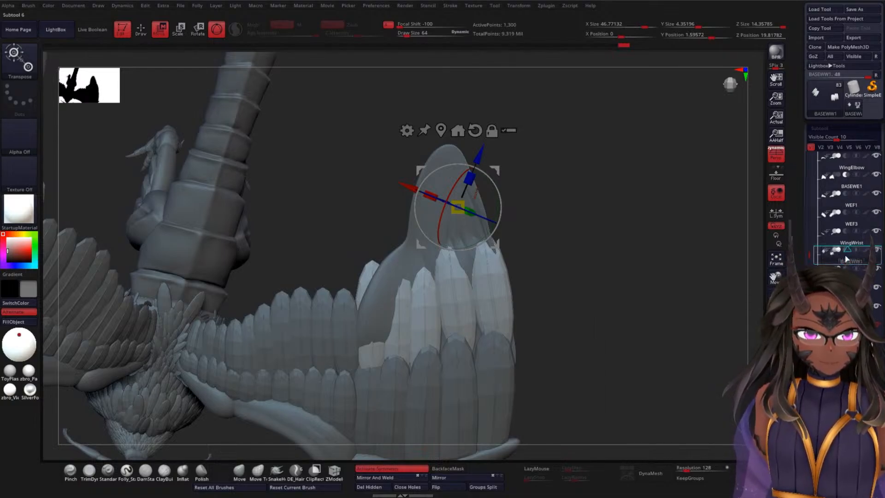
pyautogui.moveTo(832, 244)
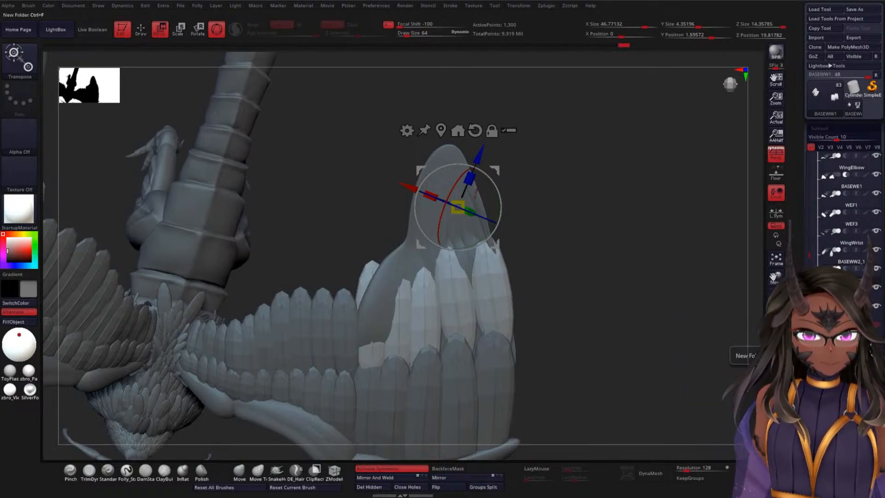
pyautogui.click(822, 369)
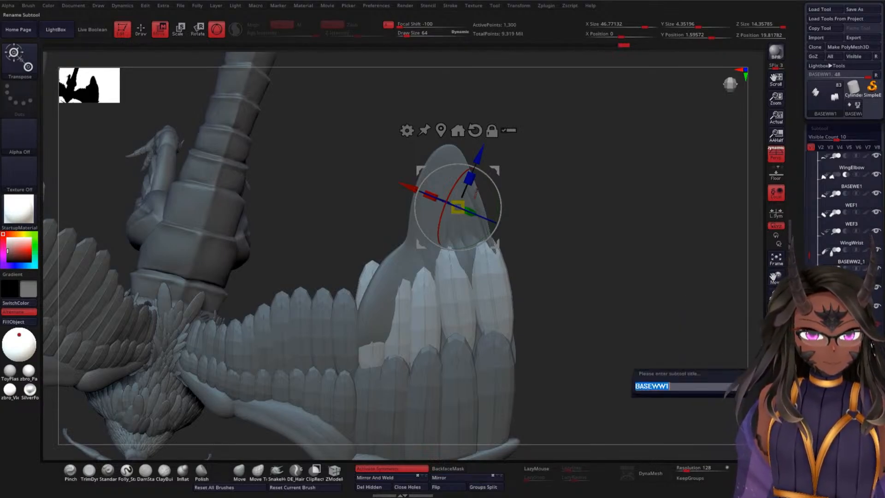
pyautogui.click(653, 386)
pyautogui.press('BackSpace')
pyautogui.press('BackSpace')
pyautogui.press('BackSpace')
pyautogui.press('BackSpace')
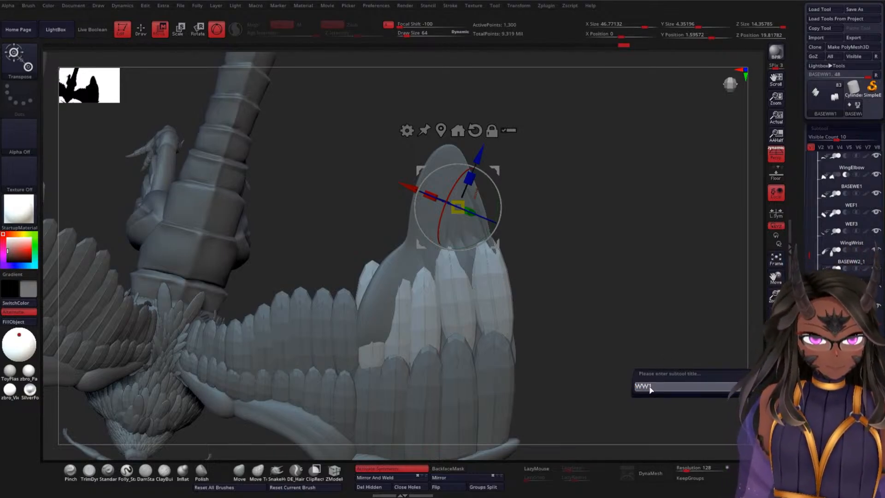
pyautogui.write('F')
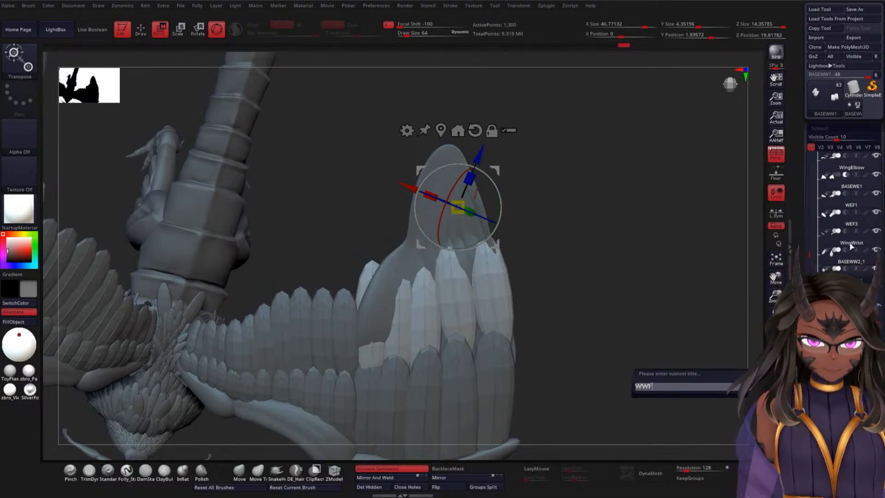
pyautogui.write('1')
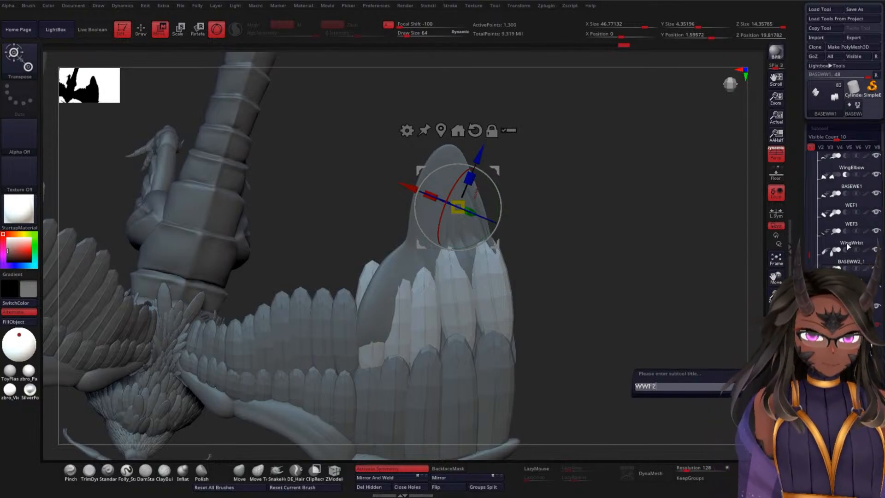
pyautogui.press('Return')
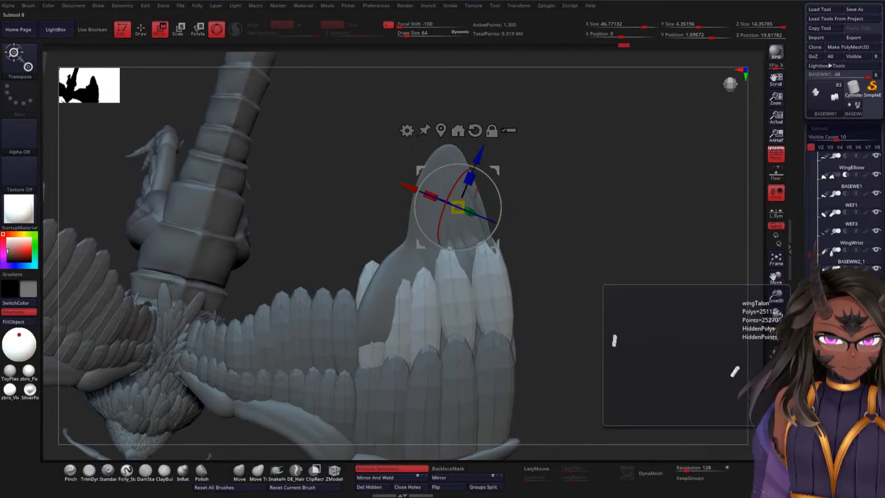
# Step: Select the first-layer wing-tip feather subtool BASEWW2 and rename it WWF1
pyautogui.click(844, 285)
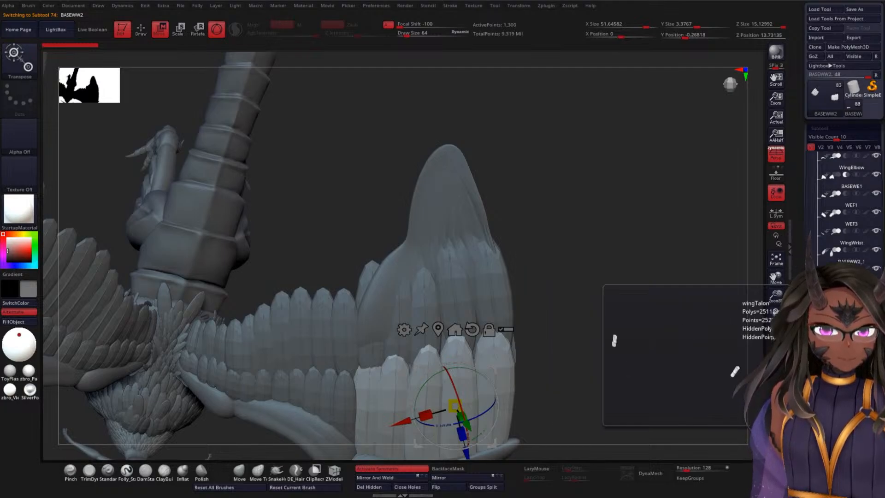
pyautogui.click(823, 385)
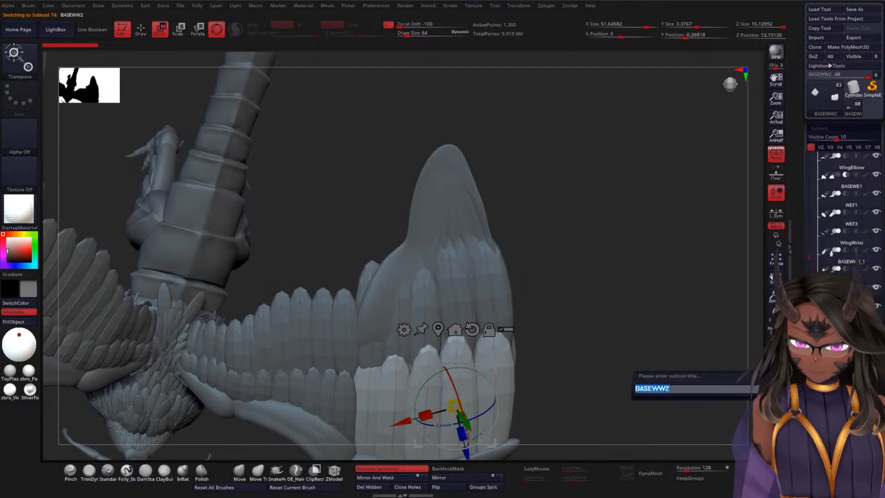
pyautogui.write('WWF1')
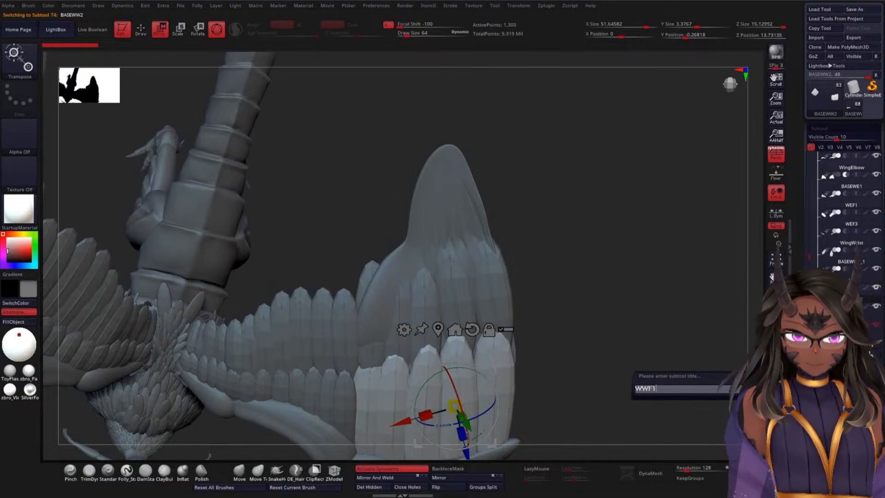
pyautogui.press('Return')
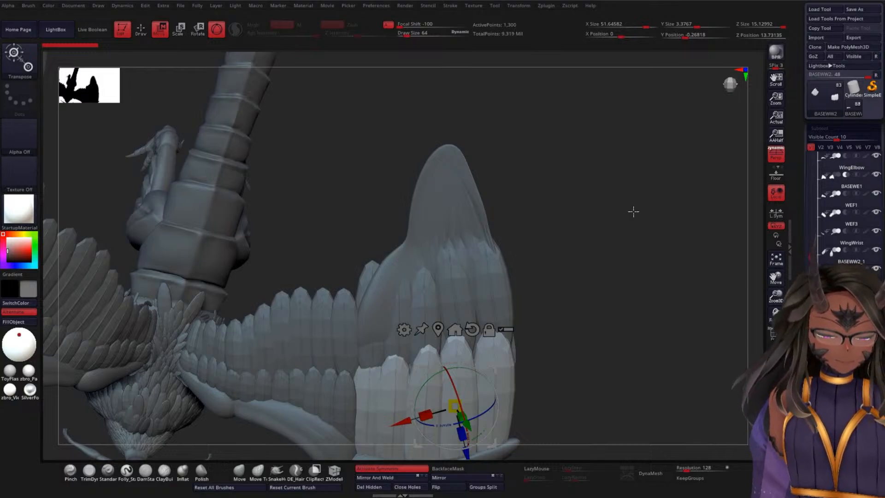
# Step: Select the wing-tip base BASEWW2_1 and pull its underside over the poking feathers with the Move brush at draw size about 2192
pyautogui.moveTo(604, 246); pyautogui.dragTo(641, 210)
pyautogui.moveTo(585, 241); pyautogui.dragTo(598, 225)
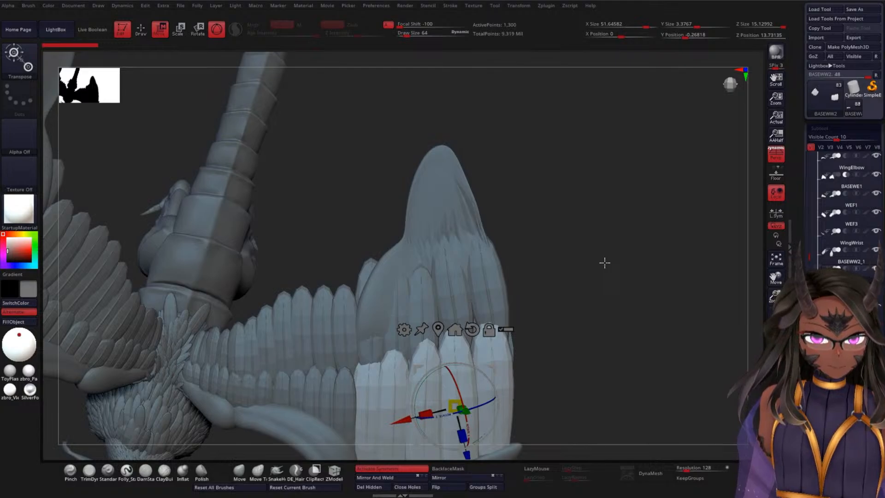
pyautogui.moveTo(602, 266)
pyautogui.mouseDown()
pyautogui.moveTo(551, 318)
pyautogui.moveTo(585, 292)
pyautogui.moveTo(607, 254)
pyautogui.mouseUp()
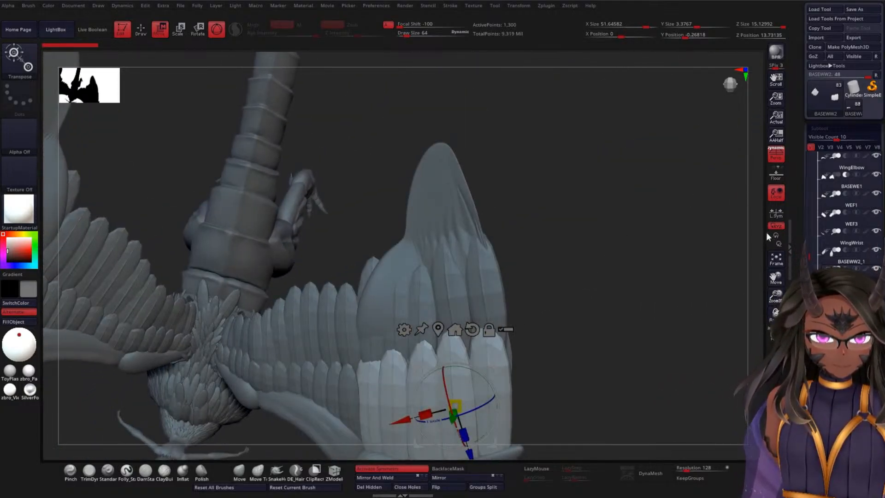
pyautogui.click(834, 262)
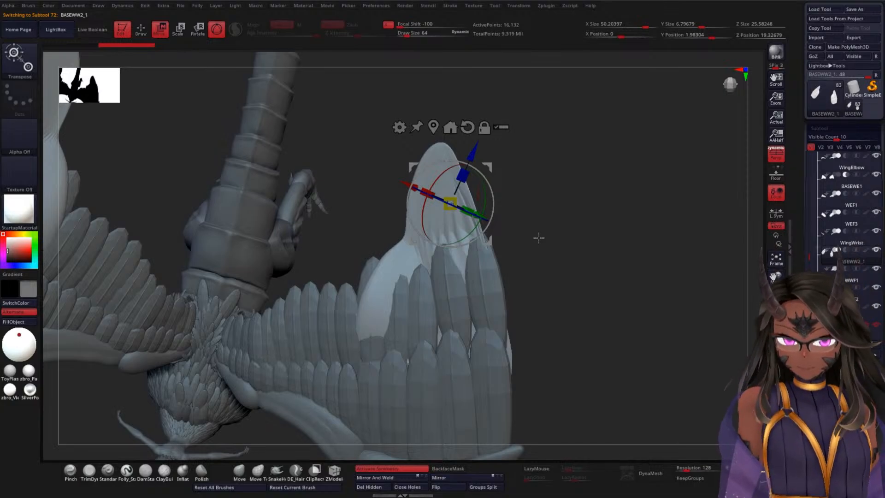
pyautogui.press('q')
pyautogui.press('space')
pyautogui.moveTo(551, 237); pyautogui.dragTo(584, 238)
pyautogui.click(238, 471)
pyautogui.moveTo(531, 240); pyautogui.dragTo(541, 270)
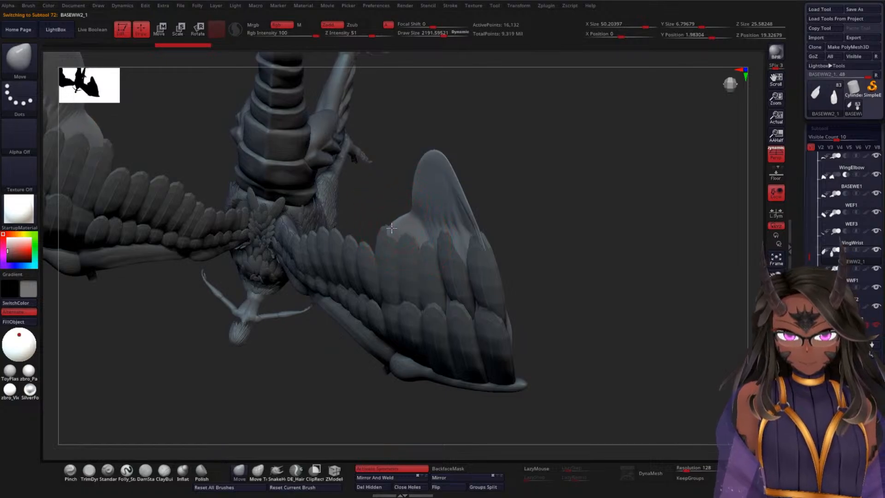
pyautogui.moveTo(516, 216)
pyautogui.mouseDown()
pyautogui.moveTo(560, 234)
pyautogui.moveTo(484, 253)
pyautogui.moveTo(512, 241)
pyautogui.moveTo(498, 280)
pyautogui.moveTo(523, 249)
pyautogui.mouseUp()
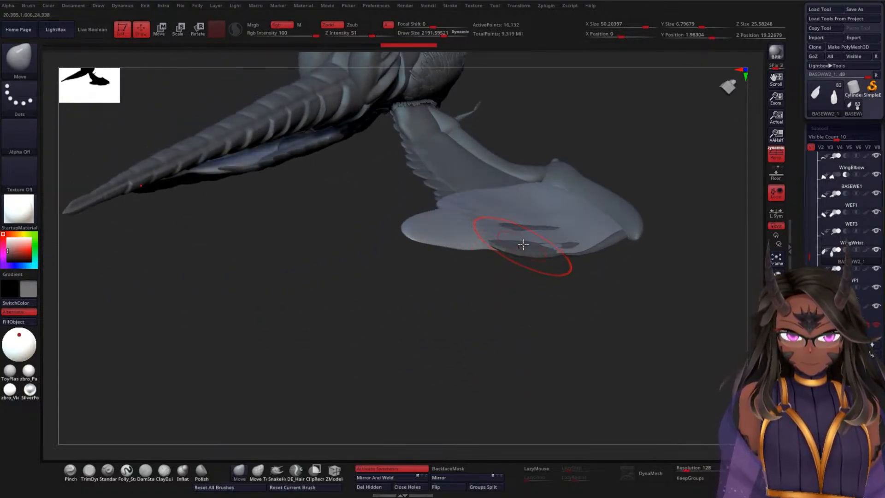
pyautogui.moveTo(539, 219); pyautogui.dragTo(528, 224)
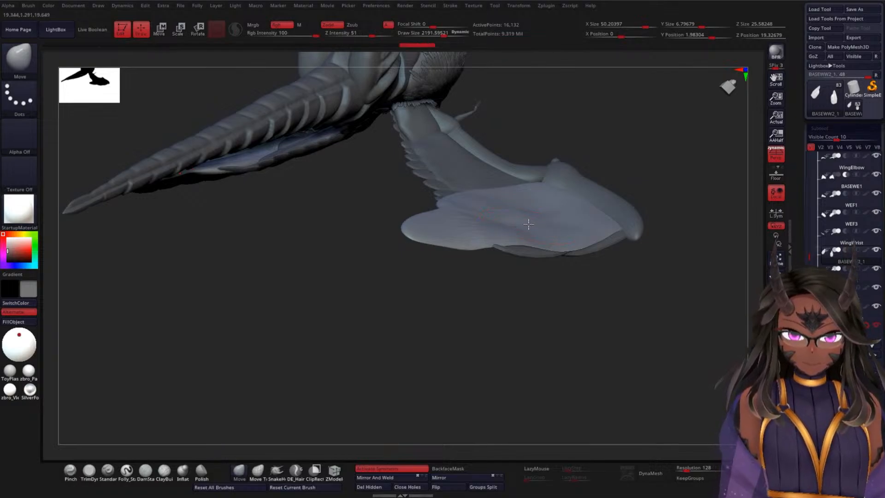
# Step: Pull the base's underside over the feather poking out near the wing bone and adjust its inner edge
pyautogui.moveTo(675, 207); pyautogui.dragTo(674, 264)
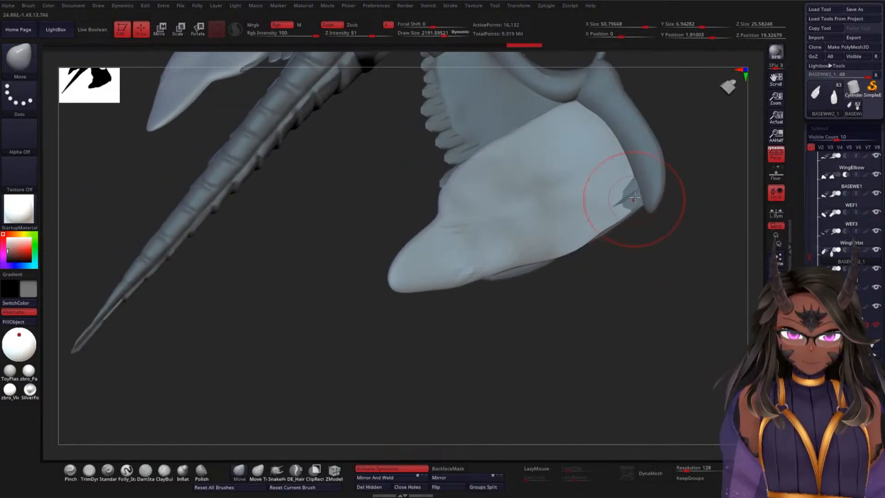
pyautogui.moveTo(656, 231)
pyautogui.mouseDown()
pyautogui.moveTo(656, 251)
pyautogui.moveTo(628, 195)
pyautogui.moveTo(642, 279)
pyautogui.mouseUp()
pyautogui.moveTo(481, 109); pyautogui.dragTo(483, 99)
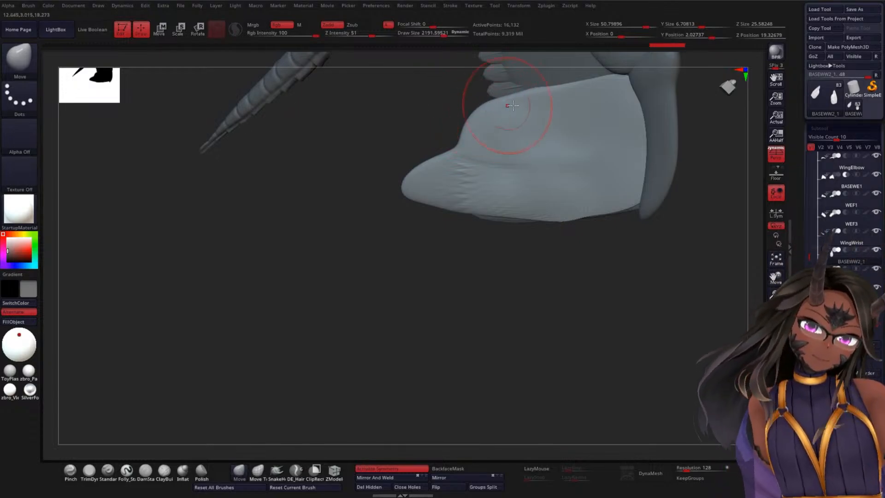
pyautogui.moveTo(555, 93); pyautogui.dragTo(573, 92)
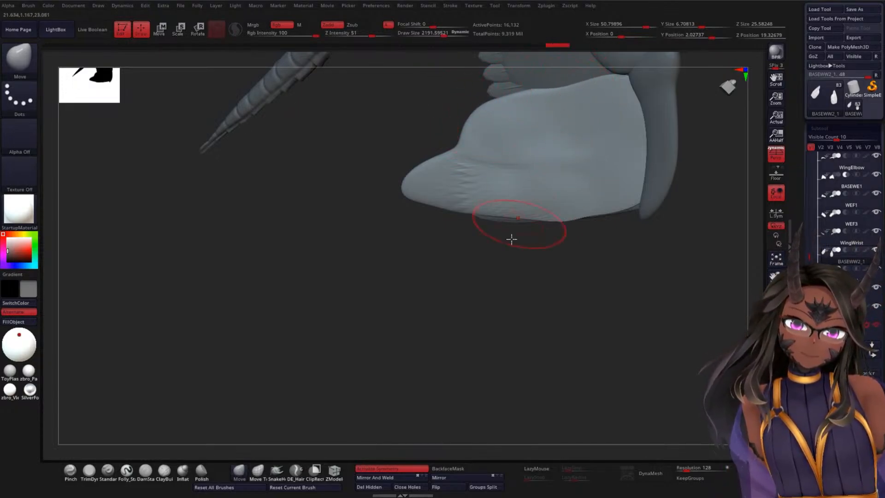
# Step: Shape the wing-tip base's underside and outer trailing edge with the Move brush to cover the feathers still poking through
pyautogui.moveTo(511, 240)
pyautogui.mouseDown()
pyautogui.moveTo(539, 279)
pyautogui.moveTo(581, 281)
pyautogui.moveTo(466, 309)
pyautogui.moveTo(475, 295)
pyautogui.mouseUp()
pyautogui.moveTo(543, 176); pyautogui.dragTo(536, 185)
pyautogui.moveTo(611, 193)
pyautogui.mouseDown()
pyautogui.moveTo(561, 223)
pyautogui.moveTo(523, 193)
pyautogui.moveTo(462, 197)
pyautogui.moveTo(464, 186)
pyautogui.mouseUp()
pyautogui.moveTo(530, 172); pyautogui.dragTo(535, 159)
pyautogui.moveTo(461, 188); pyautogui.dragTo(603, 184)
pyautogui.moveTo(541, 178); pyautogui.dragTo(554, 172)
pyautogui.moveTo(466, 196); pyautogui.dragTo(499, 201)
pyautogui.moveTo(543, 171)
pyautogui.mouseDown()
pyautogui.moveTo(556, 175)
pyautogui.moveTo(581, 143)
pyautogui.moveTo(561, 119)
pyautogui.mouseUp()
pyautogui.keyDown('shift'); pyautogui.moveTo(581, 172); pyautogui.dragTo(630, 149); pyautogui.keyUp('shift')
pyautogui.moveTo(573, 199)
pyautogui.mouseDown()
pyautogui.moveTo(587, 193)
pyautogui.moveTo(568, 208)
pyautogui.mouseUp()
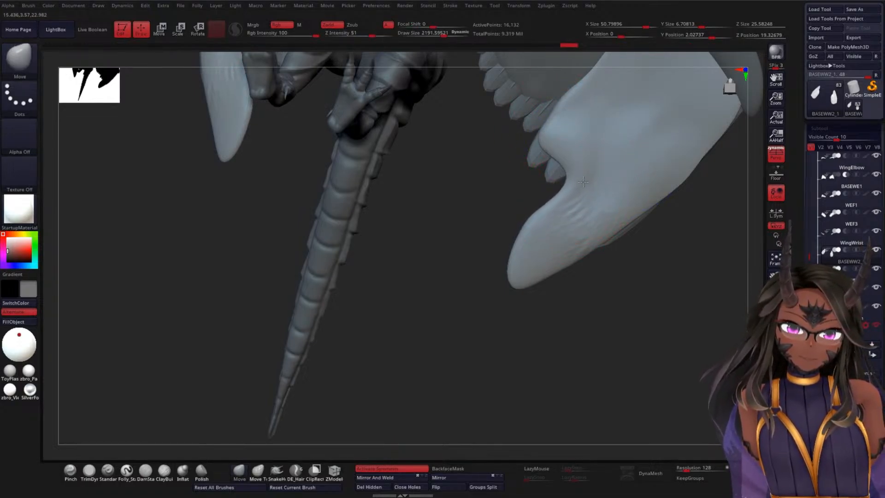
pyautogui.moveTo(576, 166); pyautogui.dragTo(583, 164)
pyautogui.moveTo(620, 218); pyautogui.dragTo(637, 229)
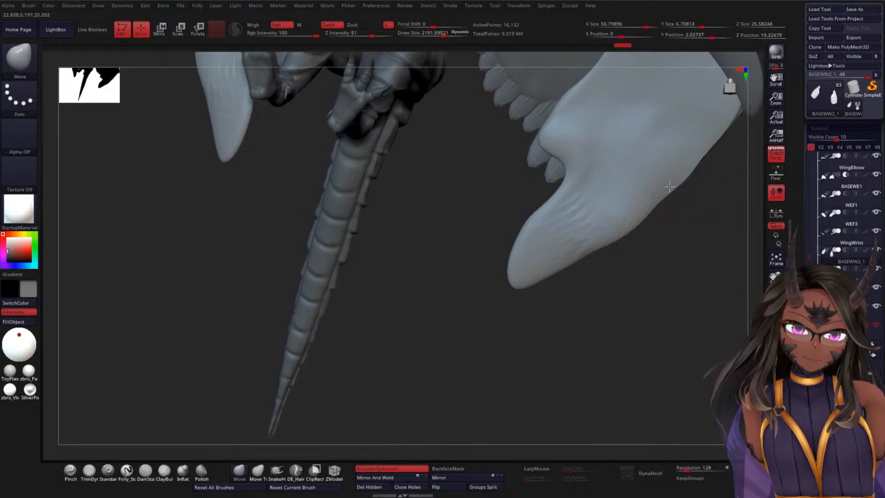
pyautogui.moveTo(669, 189); pyautogui.dragTo(676, 185)
# Step: Flatten and straighten the wing-tip base's profile from the side so it lies closely beneath the feather rows
pyautogui.moveTo(715, 214)
pyautogui.mouseDown()
pyautogui.moveTo(600, 245)
pyautogui.moveTo(603, 276)
pyautogui.mouseUp()
pyautogui.moveTo(666, 318); pyautogui.dragTo(641, 302)
pyautogui.moveTo(605, 260); pyautogui.dragTo(609, 261)
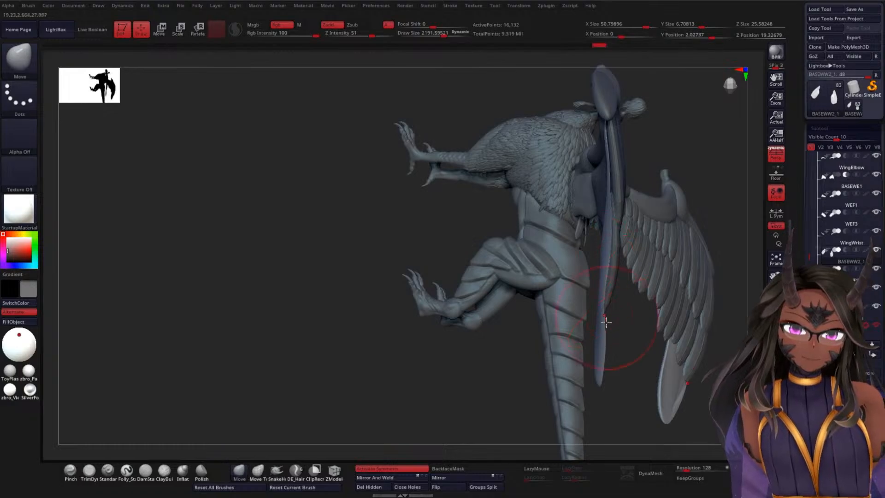
pyautogui.moveTo(607, 321); pyautogui.dragTo(601, 323)
pyautogui.moveTo(600, 359); pyautogui.dragTo(598, 359)
pyautogui.moveTo(600, 374)
pyautogui.mouseDown()
pyautogui.moveTo(587, 375)
pyautogui.moveTo(603, 341)
pyautogui.mouseUp()
pyautogui.moveTo(615, 359); pyautogui.dragTo(645, 352)
pyautogui.keyDown('shift'); pyautogui.moveTo(632, 322); pyautogui.dragTo(636, 219); pyautogui.keyUp('shift')
pyautogui.moveTo(539, 300)
pyautogui.mouseDown()
pyautogui.moveTo(530, 301)
pyautogui.moveTo(541, 262)
pyautogui.moveTo(558, 243)
pyautogui.moveTo(632, 247)
pyautogui.mouseUp()
pyautogui.moveTo(509, 285)
pyautogui.mouseDown()
pyautogui.moveTo(480, 300)
pyautogui.moveTo(514, 277)
pyautogui.moveTo(444, 292)
pyautogui.moveTo(381, 271)
pyautogui.moveTo(459, 256)
pyautogui.moveTo(455, 267)
pyautogui.mouseUp()
pyautogui.moveTo(545, 240); pyautogui.dragTo(536, 239)
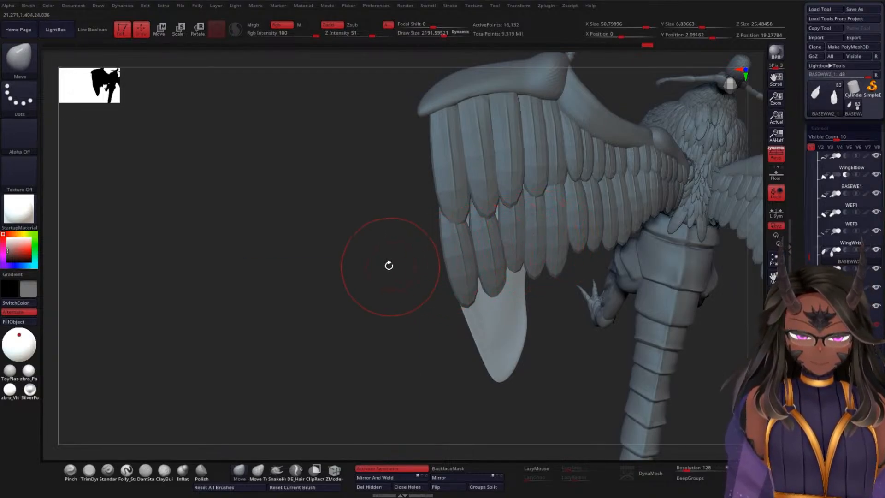
# Step: Select WWF2 and nudge its individual feathers into a smoother overlap using Move Topological at draw size about 1877
pyautogui.press('space')
pyautogui.moveTo(388, 265)
pyautogui.mouseDown()
pyautogui.moveTo(371, 263)
pyautogui.moveTo(383, 261)
pyautogui.mouseUp()
pyautogui.keyDown('alt'); pyautogui.click(458, 259); pyautogui.keyUp('alt')
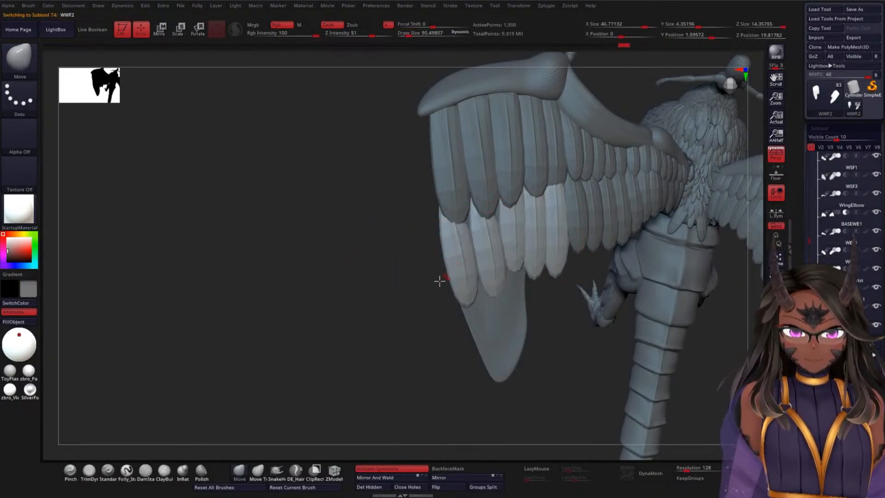
pyautogui.click(258, 470)
pyautogui.press('space')
pyautogui.moveTo(375, 310); pyautogui.dragTo(403, 308)
pyautogui.moveTo(405, 308)
pyautogui.mouseDown()
pyautogui.moveTo(396, 308)
pyautogui.moveTo(475, 208)
pyautogui.mouseUp()
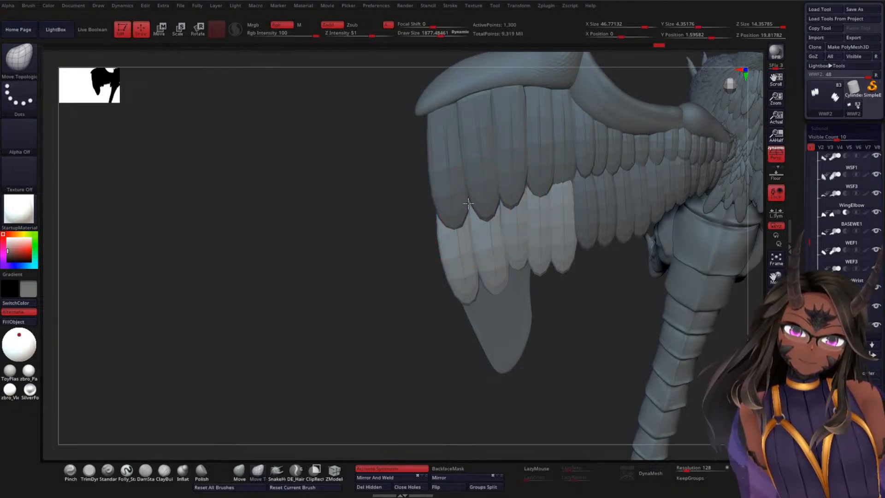
pyautogui.moveTo(375, 289); pyautogui.dragTo(410, 229)
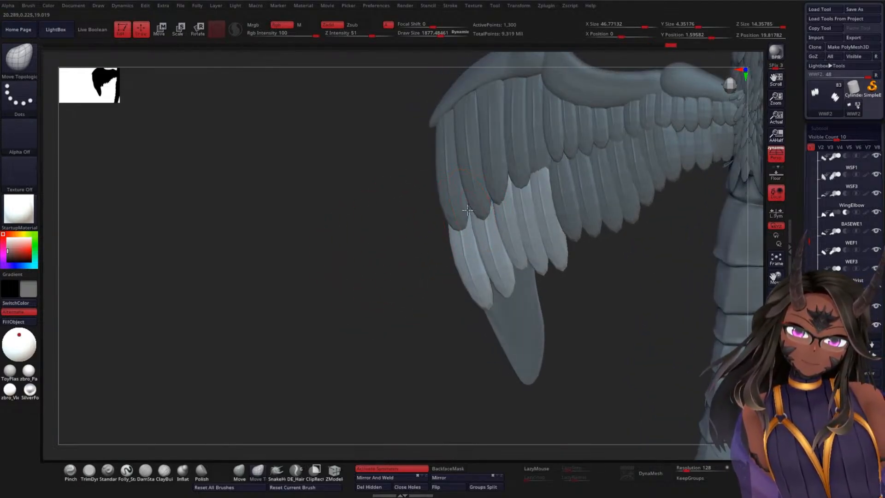
pyautogui.moveTo(425, 282); pyautogui.dragTo(557, 292)
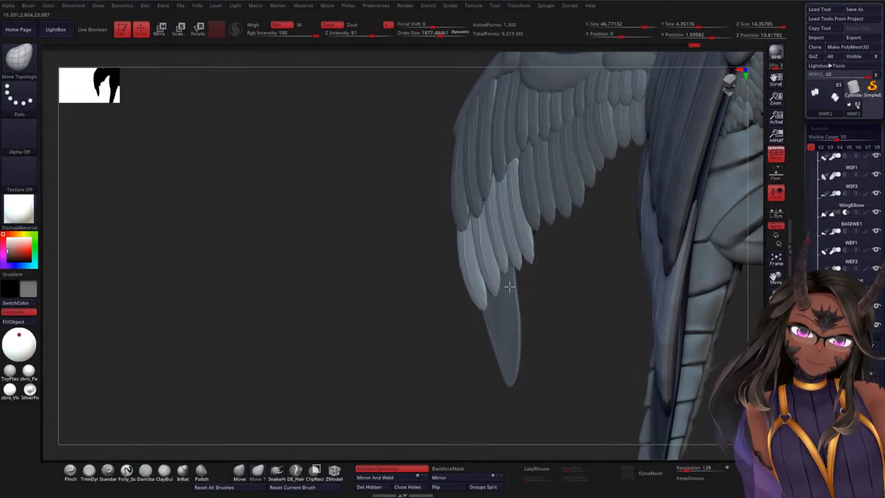
pyautogui.moveTo(553, 279); pyautogui.dragTo(581, 291)
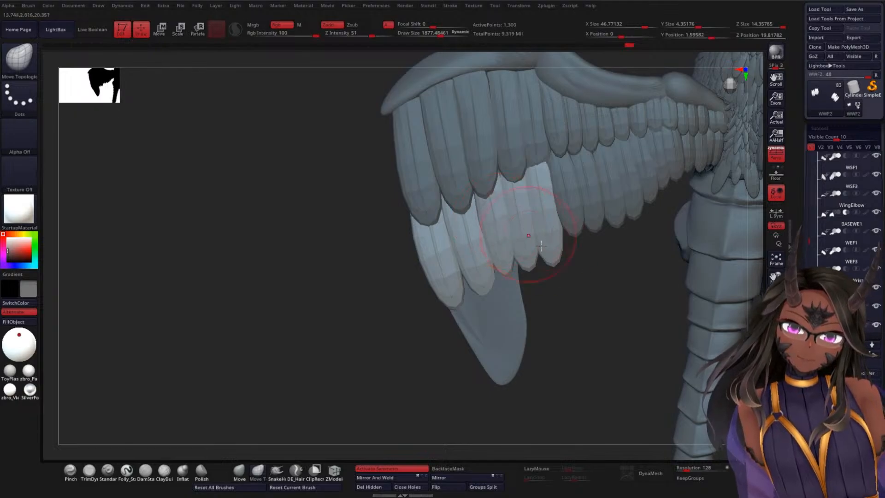
# Step: Return to BASEWW2_1, set the draw size to about 2431, and reshape the base's exposed tip below the second feather row
pyautogui.moveTo(616, 320)
pyautogui.keyDown('alt'); pyautogui.mouseDown()
pyautogui.moveTo(614, 276)
pyautogui.moveTo(537, 301)
pyautogui.mouseUp(); pyautogui.keyUp('alt')
pyautogui.moveTo(333, 292)
pyautogui.mouseDown()
pyautogui.moveTo(294, 289)
pyautogui.moveTo(295, 258)
pyautogui.moveTo(448, 335)
pyautogui.moveTo(375, 350)
pyautogui.moveTo(440, 294)
pyautogui.mouseUp()
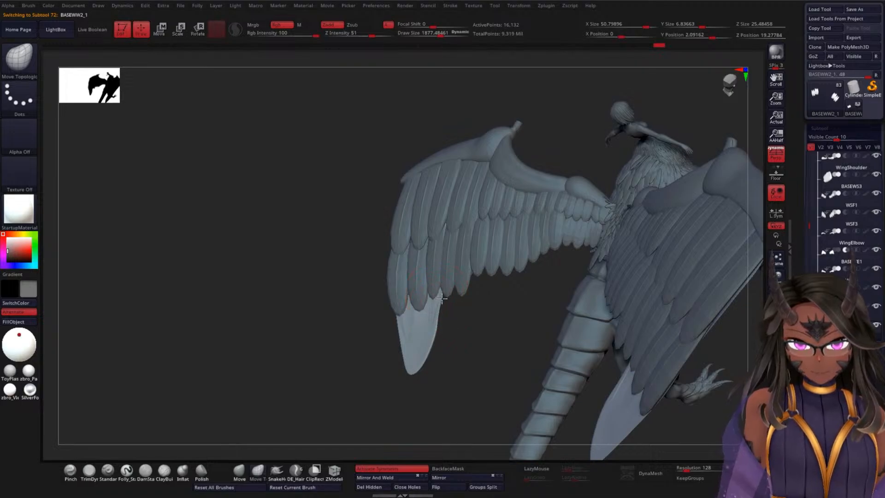
pyautogui.moveTo(444, 341)
pyautogui.mouseDown()
pyautogui.moveTo(450, 322)
pyautogui.moveTo(448, 348)
pyautogui.mouseUp()
pyautogui.press('space')
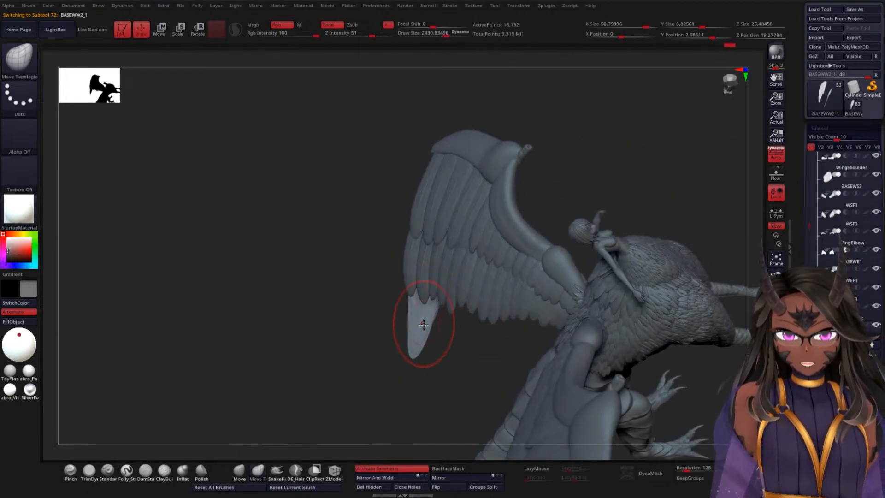
pyautogui.press('shift')
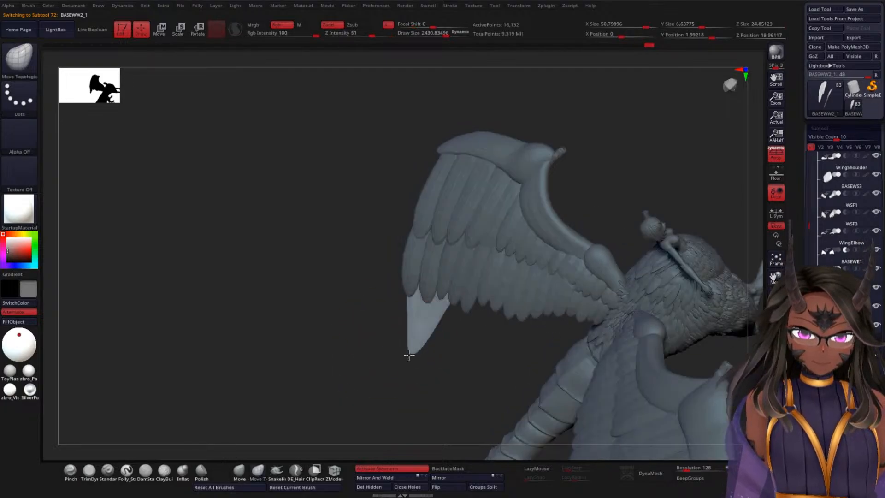
pyautogui.moveTo(407, 354); pyautogui.dragTo(436, 330)
pyautogui.moveTo(445, 299); pyautogui.dragTo(450, 311)
pyautogui.moveTo(360, 288); pyautogui.dragTo(431, 272)
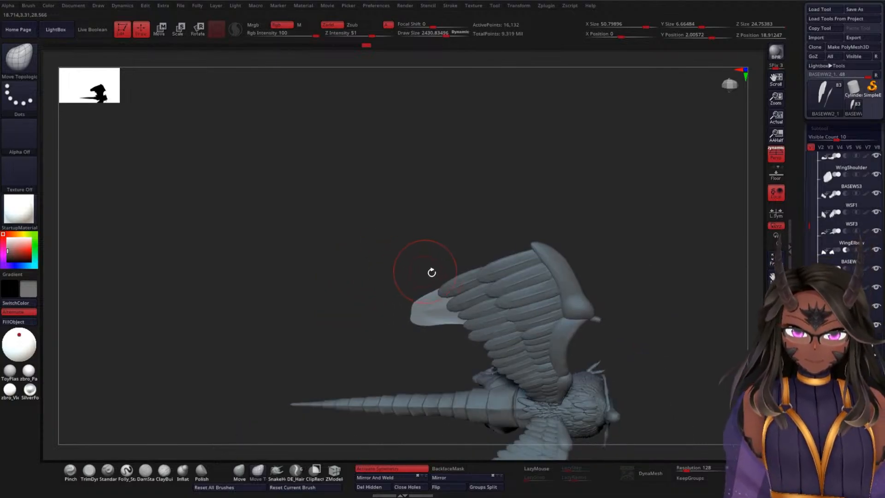
# Step: Reshape the wing-tip base's exposed outer end and underside edge with Move Topological so its silhouette follows the feather rows
pyautogui.moveTo(416, 317); pyautogui.dragTo(414, 305)
pyautogui.moveTo(376, 263)
pyautogui.mouseDown()
pyautogui.moveTo(385, 294)
pyautogui.moveTo(374, 245)
pyautogui.moveTo(377, 279)
pyautogui.moveTo(418, 233)
pyautogui.moveTo(548, 265)
pyautogui.moveTo(479, 255)
pyautogui.moveTo(513, 360)
pyautogui.moveTo(490, 258)
pyautogui.moveTo(559, 244)
pyautogui.moveTo(510, 229)
pyautogui.moveTo(524, 214)
pyautogui.moveTo(519, 239)
pyautogui.moveTo(523, 174)
pyautogui.moveTo(414, 216)
pyautogui.moveTo(366, 255)
pyautogui.mouseUp()
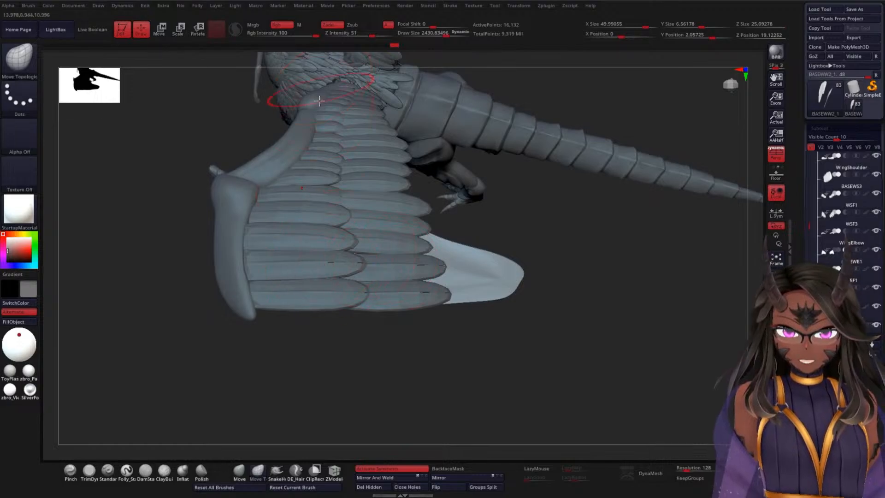
pyautogui.moveTo(347, 339); pyautogui.dragTo(324, 181)
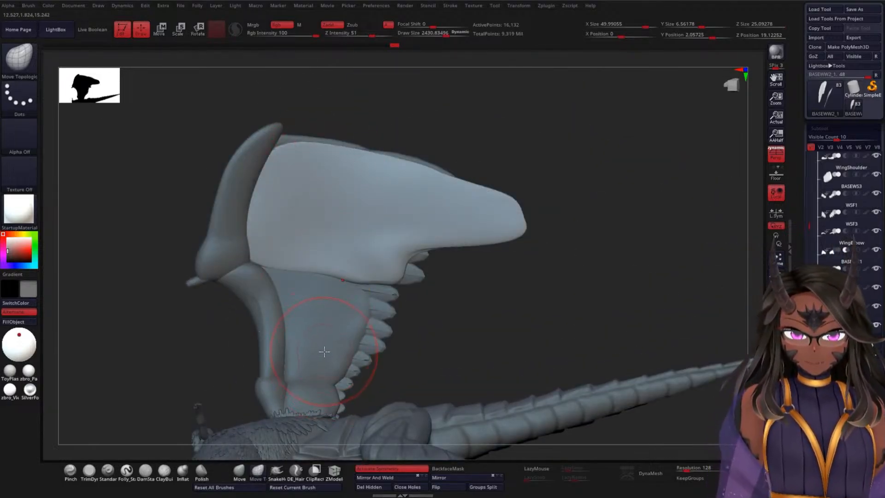
pyautogui.moveTo(407, 300); pyautogui.dragTo(440, 307)
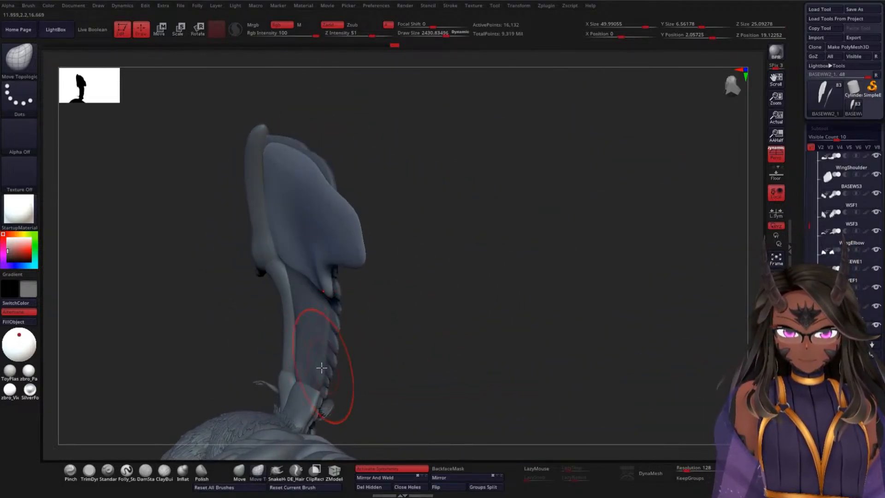
pyautogui.moveTo(331, 279); pyautogui.dragTo(339, 306)
pyautogui.moveTo(403, 294); pyautogui.dragTo(355, 294)
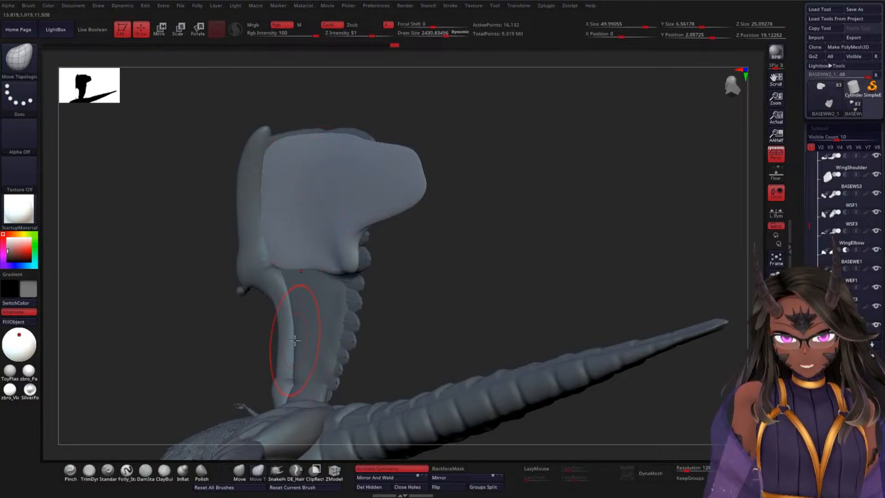
pyautogui.moveTo(505, 264)
pyautogui.mouseDown()
pyautogui.moveTo(530, 222)
pyautogui.moveTo(491, 244)
pyautogui.moveTo(316, 292)
pyautogui.mouseUp()
pyautogui.moveTo(515, 187); pyautogui.dragTo(386, 253)
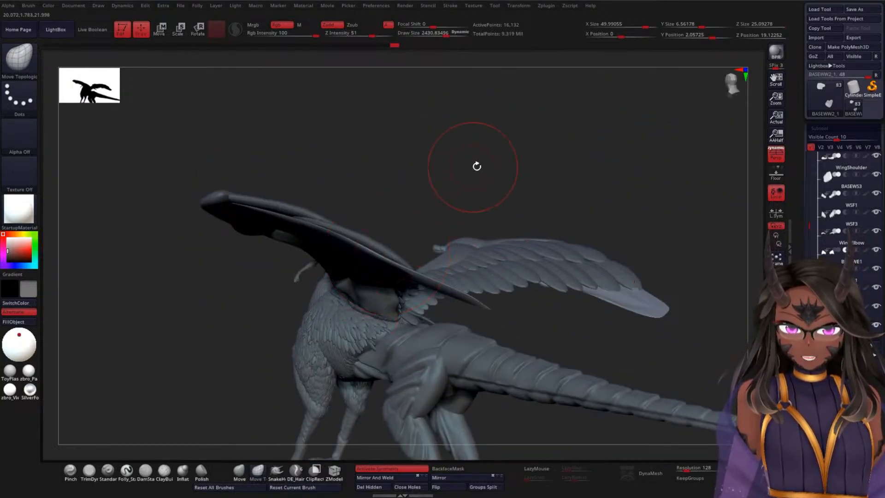
pyautogui.moveTo(476, 166); pyautogui.dragTo(496, 77)
pyautogui.moveTo(525, 146)
pyautogui.mouseDown()
pyautogui.moveTo(497, 250)
pyautogui.moveTo(415, 134)
pyautogui.moveTo(425, 127)
pyautogui.moveTo(364, 138)
pyautogui.moveTo(363, 123)
pyautogui.moveTo(467, 94)
pyautogui.moveTo(357, 119)
pyautogui.moveTo(478, 276)
pyautogui.mouseUp()
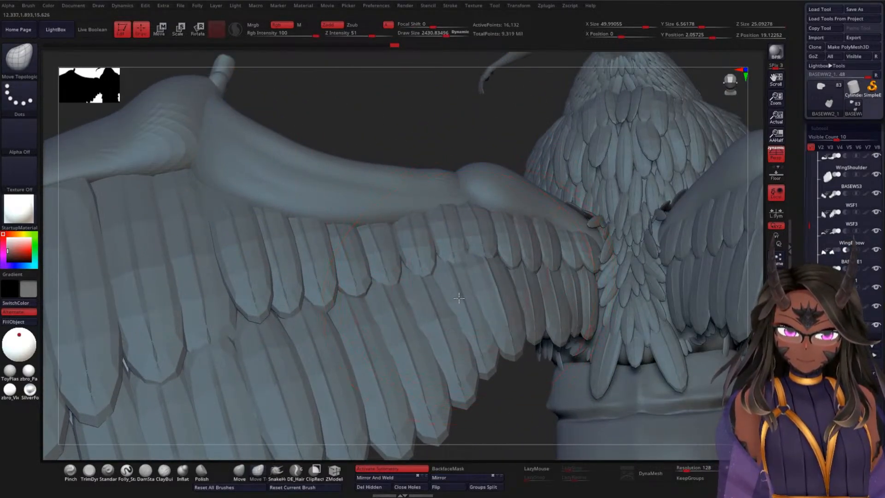
# Step: Select WEF3 and nudge its feathers up beneath the shorter elbow row with Move Topological
pyautogui.keyDown('alt'); pyautogui.click(459, 298); pyautogui.keyUp('alt')
pyautogui.moveTo(437, 118)
pyautogui.mouseDown()
pyautogui.moveTo(419, 130)
pyautogui.moveTo(415, 226)
pyautogui.mouseUp()
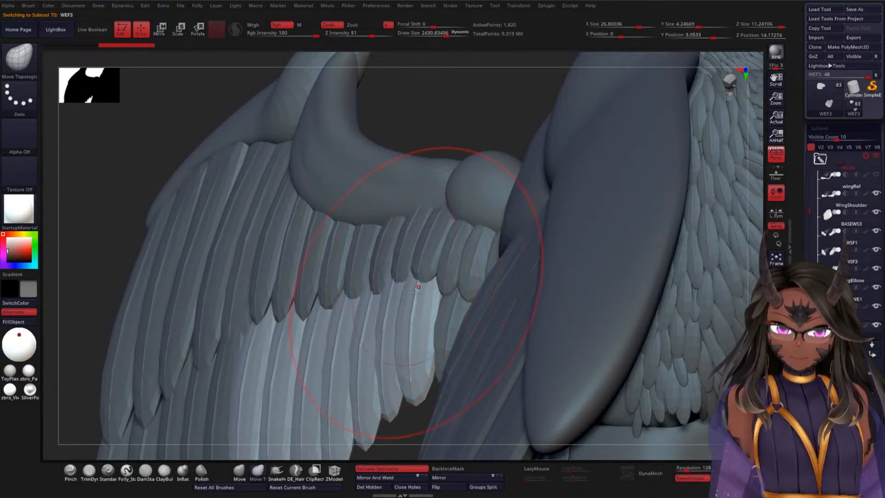
pyautogui.moveTo(410, 291); pyautogui.dragTo(418, 295)
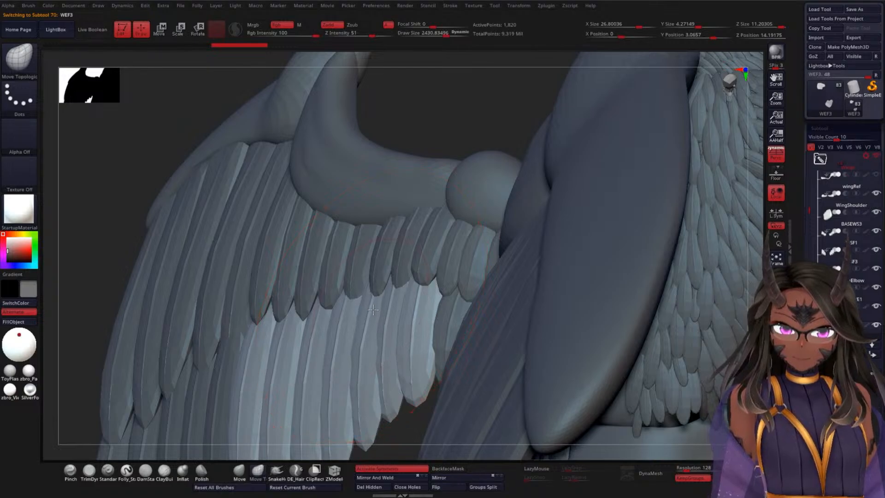
# Step: Select WEF1 and even out its short elbow feathers' spacing and overlap using Move Topological at draw size about 806
pyautogui.press('space')
pyautogui.moveTo(373, 290); pyautogui.dragTo(339, 291)
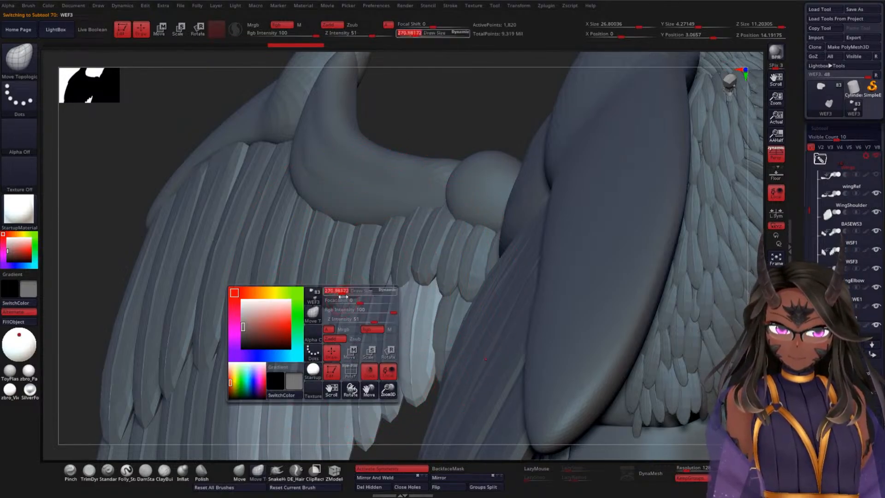
pyautogui.keyDown('alt'); pyautogui.click(432, 238); pyautogui.keyUp('alt')
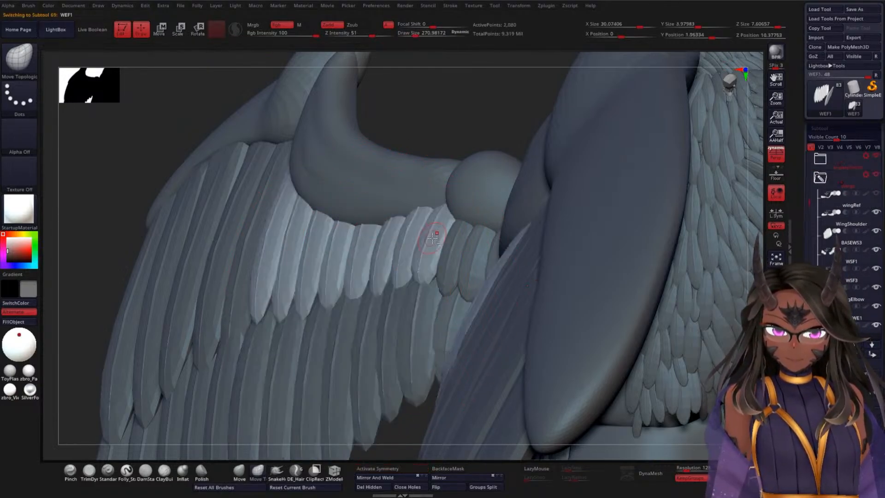
pyautogui.moveTo(463, 112)
pyautogui.mouseDown()
pyautogui.moveTo(500, 98)
pyautogui.moveTo(487, 82)
pyautogui.moveTo(520, 109)
pyautogui.mouseUp()
pyautogui.press('space')
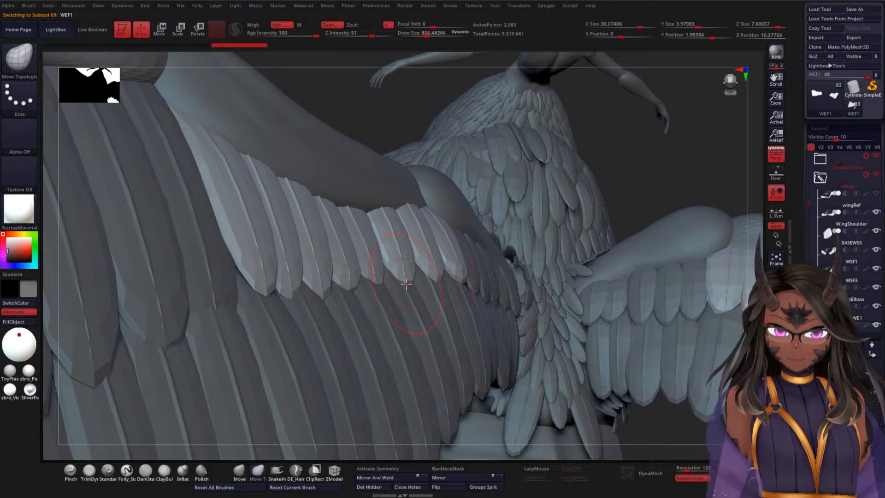
pyautogui.moveTo(419, 121); pyautogui.dragTo(381, 282)
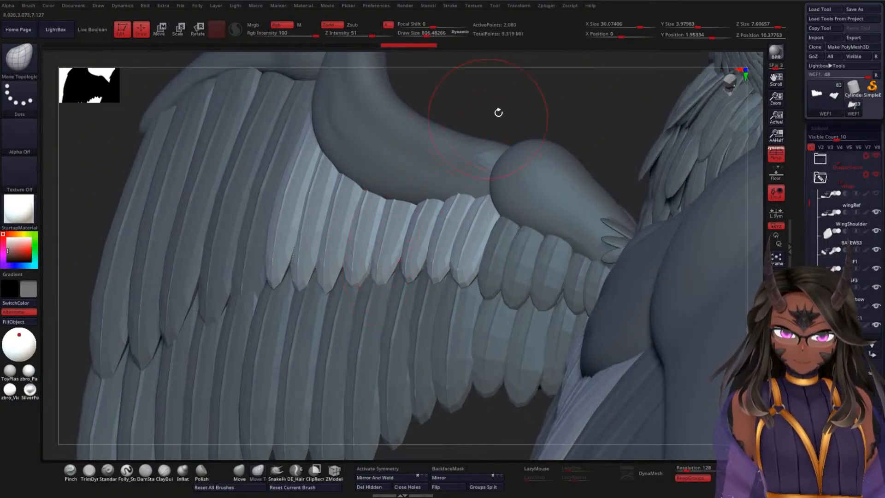
pyautogui.moveTo(498, 113); pyautogui.dragTo(399, 268)
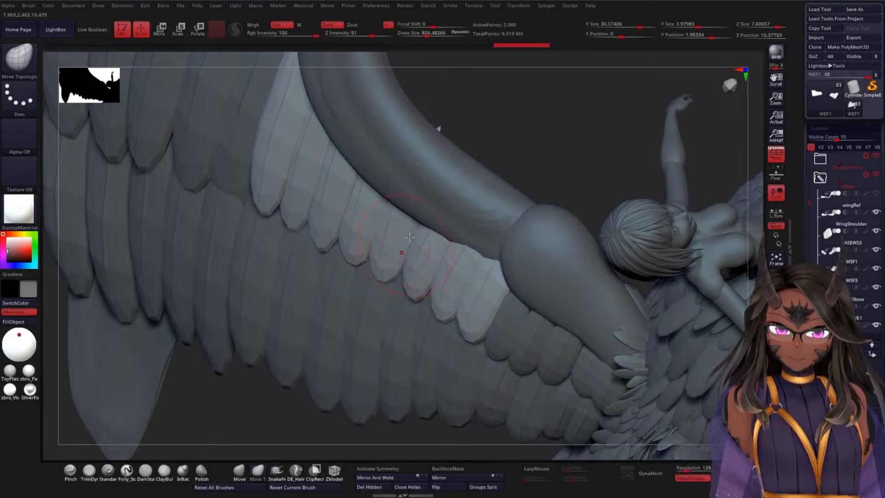
pyautogui.moveTo(437, 128)
pyautogui.mouseDown()
pyautogui.moveTo(541, 128)
pyautogui.moveTo(565, 116)
pyautogui.moveTo(384, 272)
pyautogui.moveTo(347, 256)
pyautogui.moveTo(352, 272)
pyautogui.mouseUp()
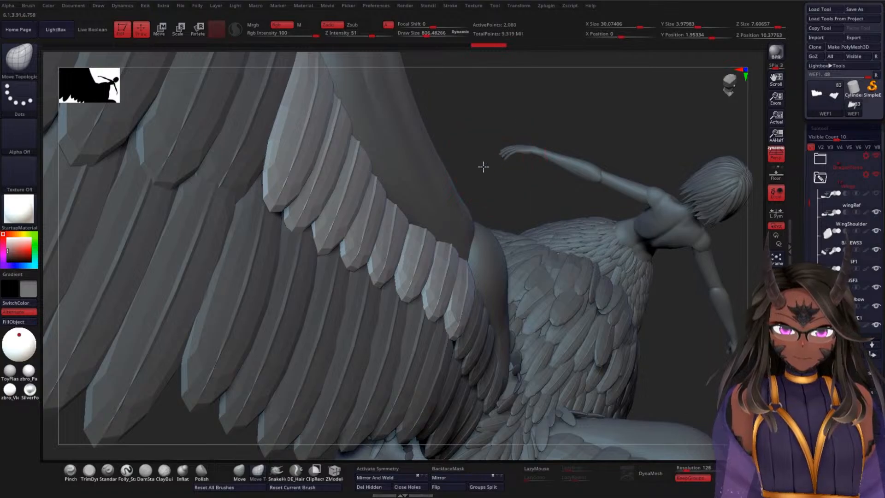
pyautogui.moveTo(483, 167); pyautogui.dragTo(415, 231)
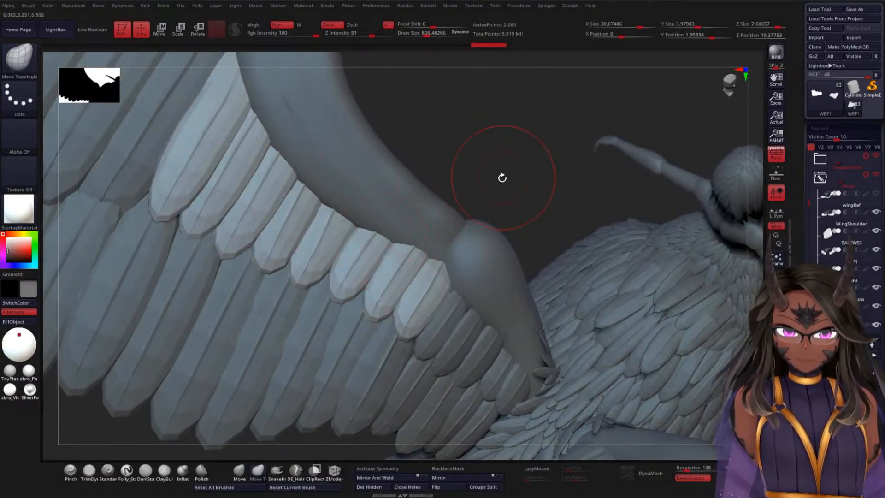
pyautogui.moveTo(502, 177); pyautogui.dragTo(445, 260)
# Step: Return to BASEWW2_1 and choose the featherA insert brush with one of its feather meshes
pyautogui.moveTo(524, 170)
pyautogui.mouseDown()
pyautogui.moveTo(521, 87)
pyautogui.moveTo(513, 207)
pyautogui.moveTo(506, 183)
pyautogui.moveTo(489, 185)
pyautogui.moveTo(484, 241)
pyautogui.moveTo(493, 181)
pyautogui.moveTo(480, 179)
pyautogui.moveTo(490, 156)
pyautogui.moveTo(482, 146)
pyautogui.moveTo(543, 187)
pyautogui.moveTo(529, 205)
pyautogui.moveTo(610, 134)
pyautogui.moveTo(580, 187)
pyautogui.moveTo(570, 151)
pyautogui.moveTo(458, 184)
pyautogui.mouseUp()
pyautogui.keyDown('alt'); pyautogui.click(473, 189); pyautogui.keyUp('alt')
pyautogui.press('b')
pyautogui.press('f')
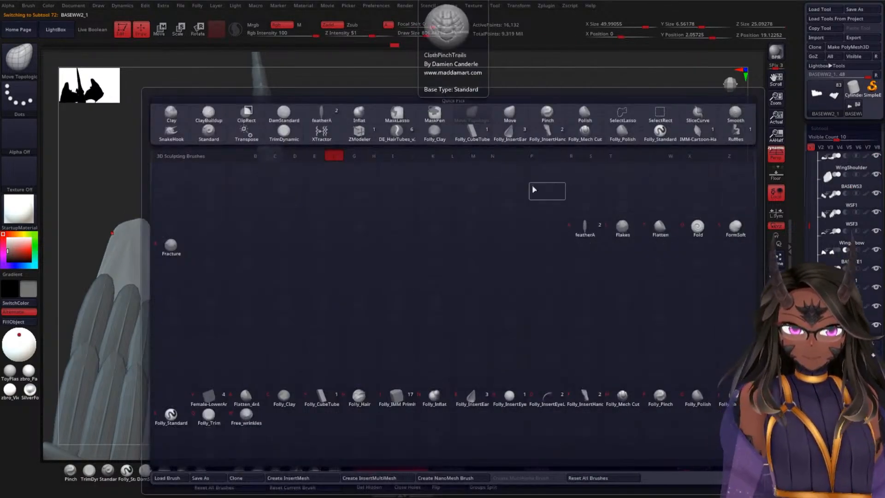
pyautogui.click(584, 226)
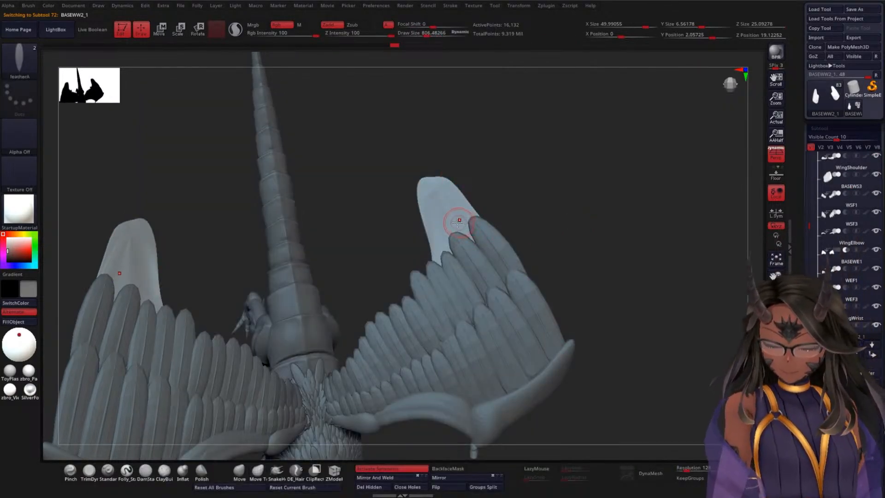
pyautogui.press('m')
pyautogui.click(373, 254)
# Step: Insert two feathers side by side on the wing-tip base beyond the second feather row
pyautogui.moveTo(524, 172); pyautogui.dragTo(462, 152)
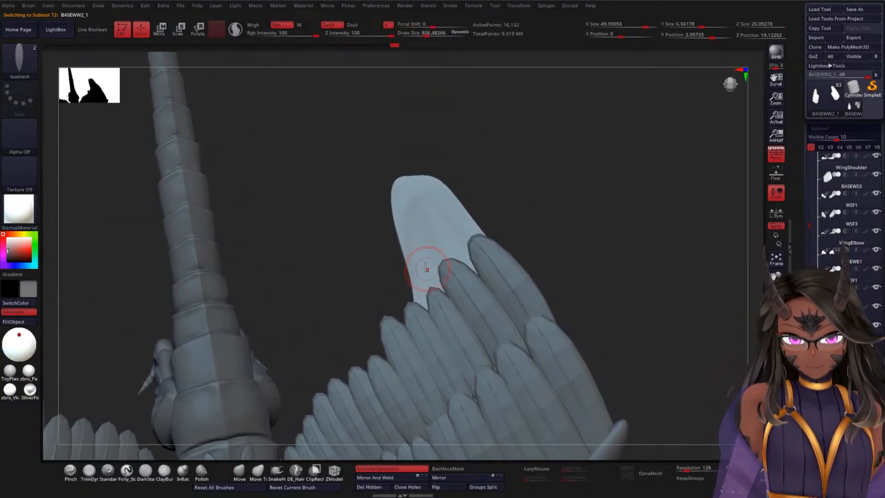
pyautogui.moveTo(418, 254); pyautogui.dragTo(455, 314)
pyautogui.moveTo(430, 199); pyautogui.dragTo(465, 266)
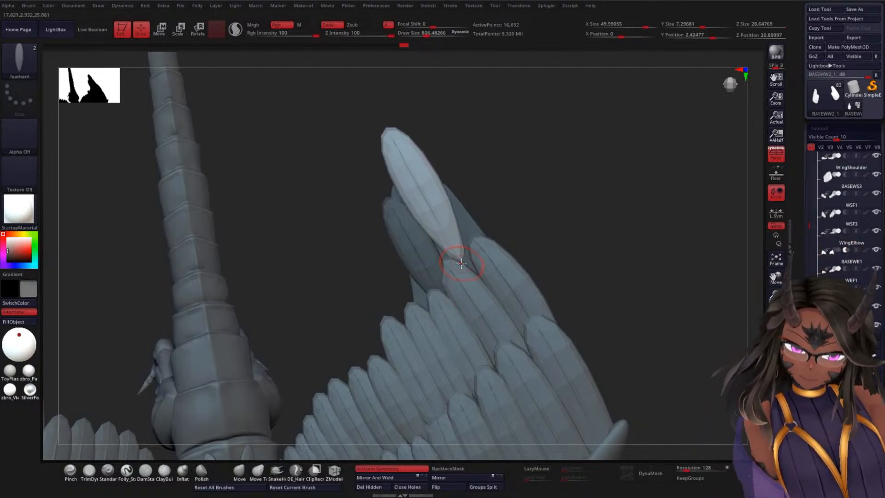
# Step: Slide the outer new feather toward the second row and adjust its angle and sideways position with the gizmo
pyautogui.press('w')
pyautogui.moveTo(399, 145); pyautogui.dragTo(419, 178)
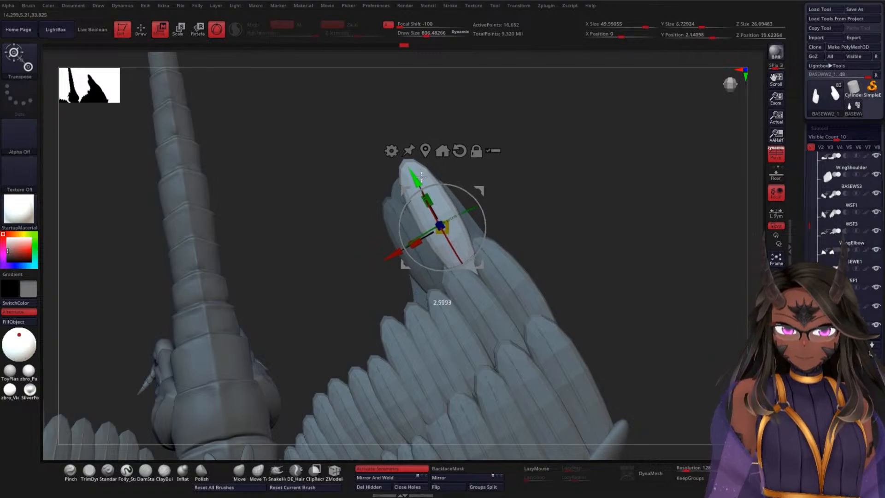
pyautogui.moveTo(545, 179); pyautogui.dragTo(411, 236)
pyautogui.moveTo(587, 221); pyautogui.dragTo(513, 262)
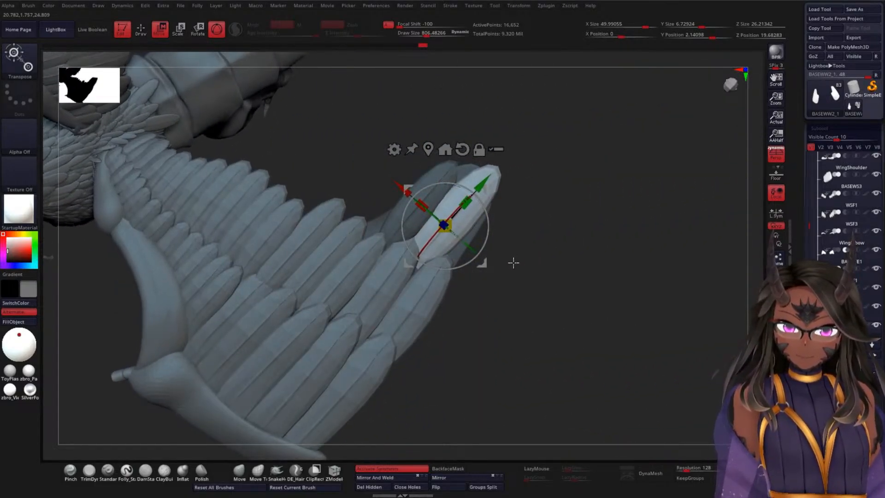
pyautogui.moveTo(480, 238); pyautogui.dragTo(485, 233)
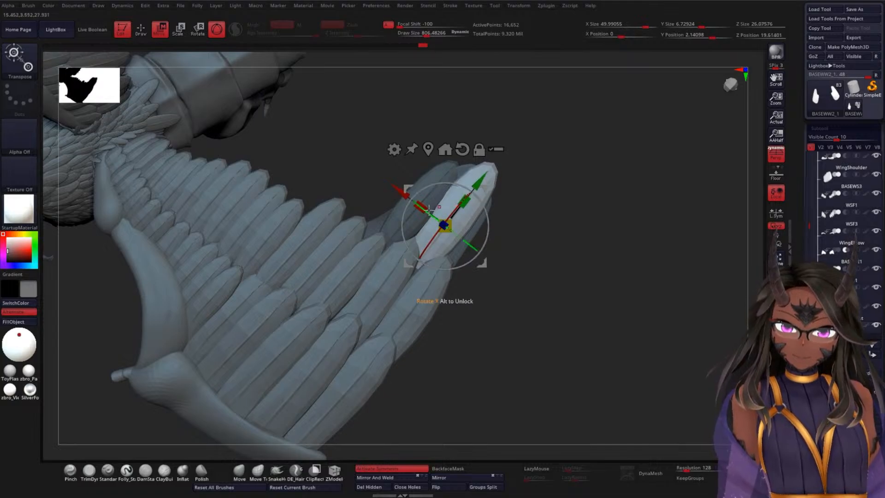
pyautogui.moveTo(403, 193); pyautogui.dragTo(399, 195)
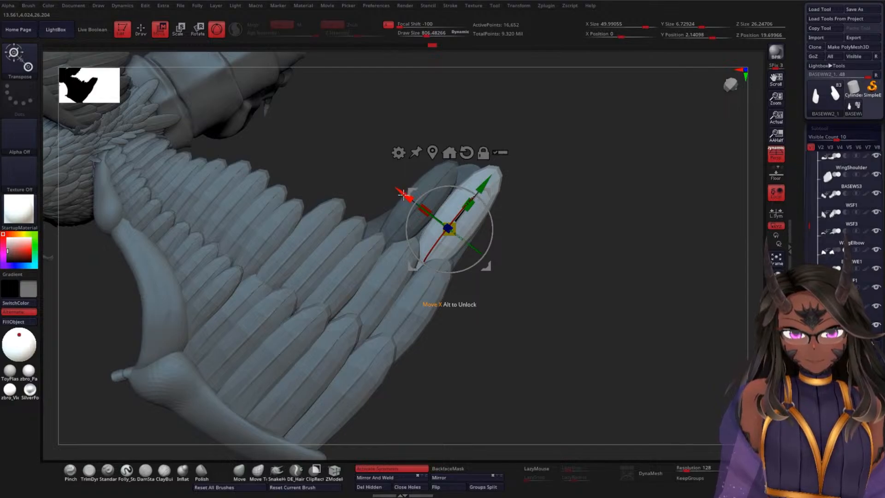
# Step: Try a duplicate of the outer feather, undo it, and settle the original lower against the second row's outermost feather
pyautogui.moveTo(402, 193); pyautogui.dragTo(354, 155)
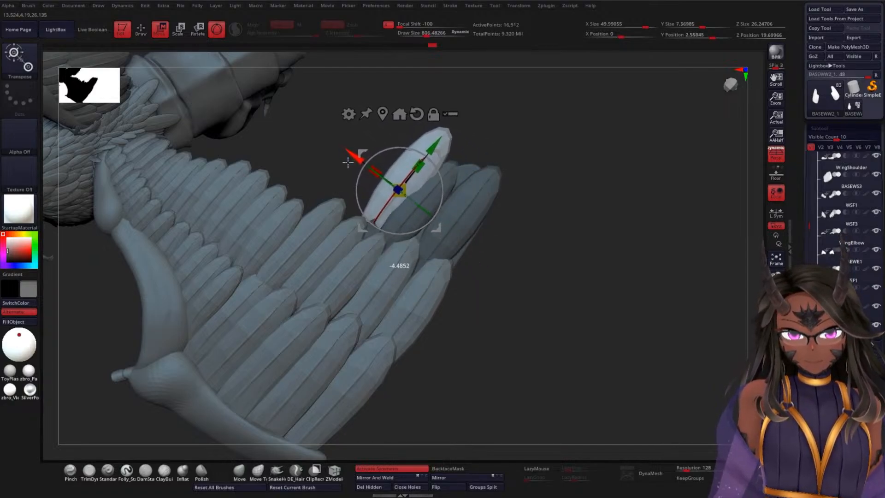
pyautogui.hotkey('ctrl', 'z')
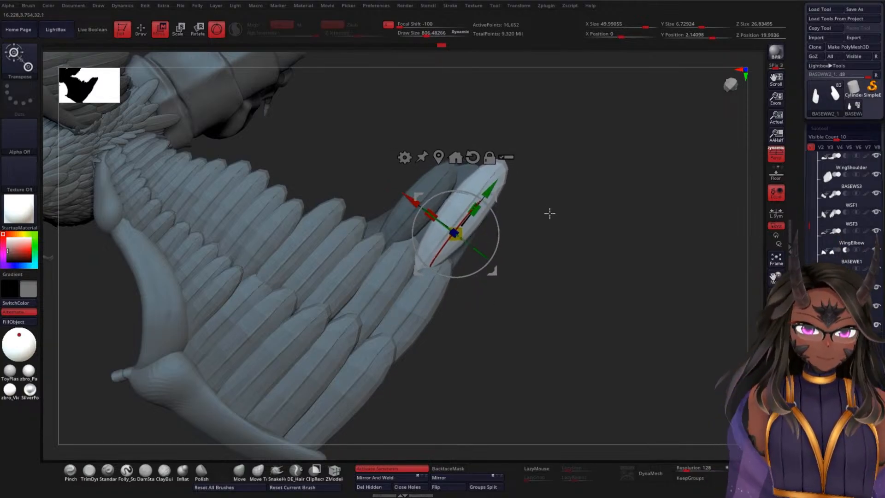
pyautogui.moveTo(550, 213); pyautogui.dragTo(484, 263)
pyautogui.moveTo(415, 254); pyautogui.dragTo(417, 252)
pyautogui.moveTo(545, 233); pyautogui.dragTo(492, 226)
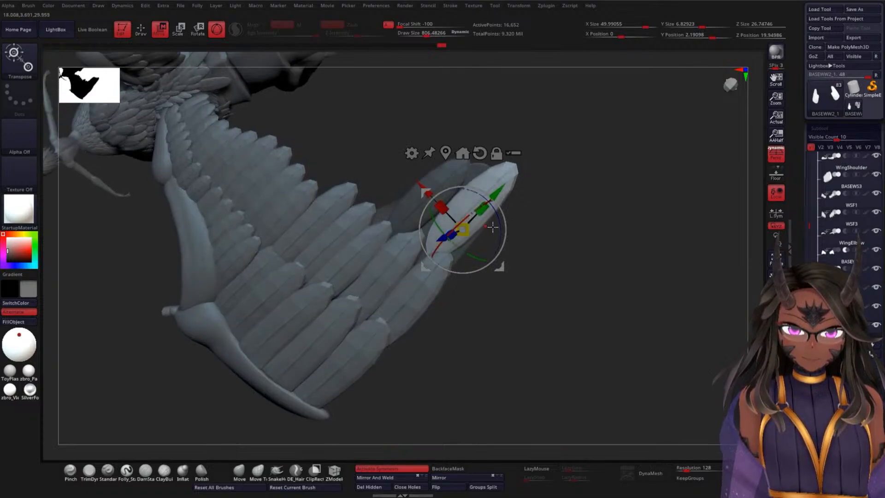
pyautogui.moveTo(567, 241); pyautogui.dragTo(429, 258)
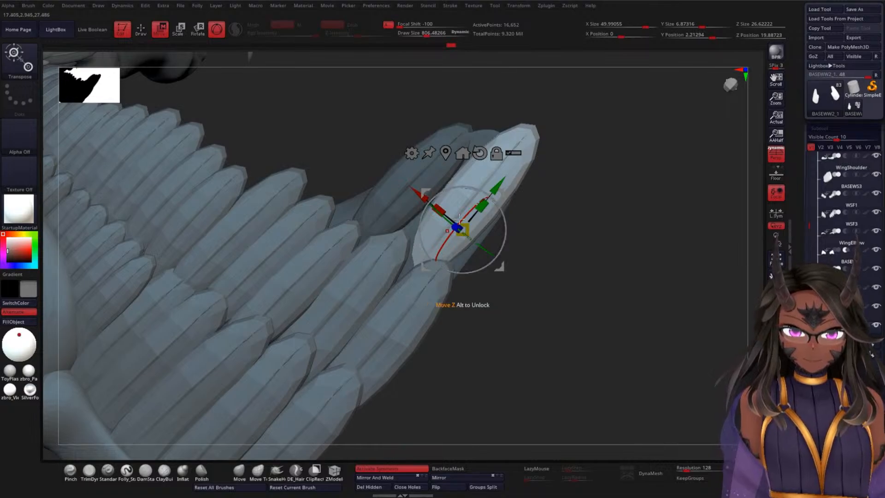
pyautogui.moveTo(458, 217); pyautogui.dragTo(476, 231)
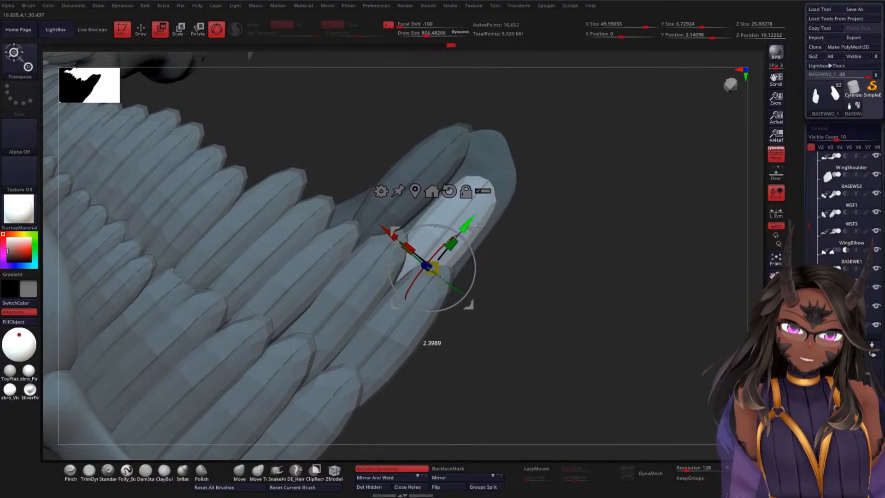
# Step: Invert the mask around the outer feather, restore it, and clear all masking from BASEWW2_1
pyautogui.moveTo(529, 228)
pyautogui.mouseDown()
pyautogui.moveTo(580, 231)
pyautogui.moveTo(518, 260)
pyautogui.moveTo(577, 223)
pyautogui.moveTo(559, 227)
pyautogui.mouseUp()
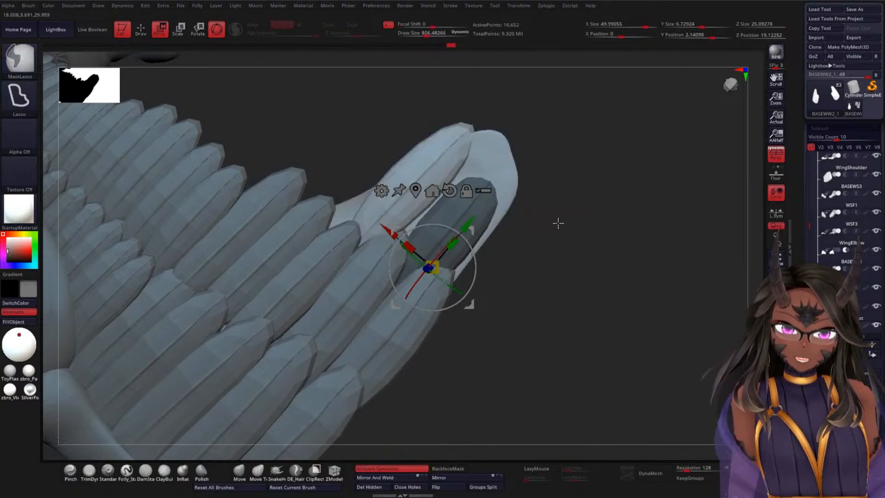
pyautogui.keyDown('ctrl'); pyautogui.click(570, 179); pyautogui.keyUp('ctrl')
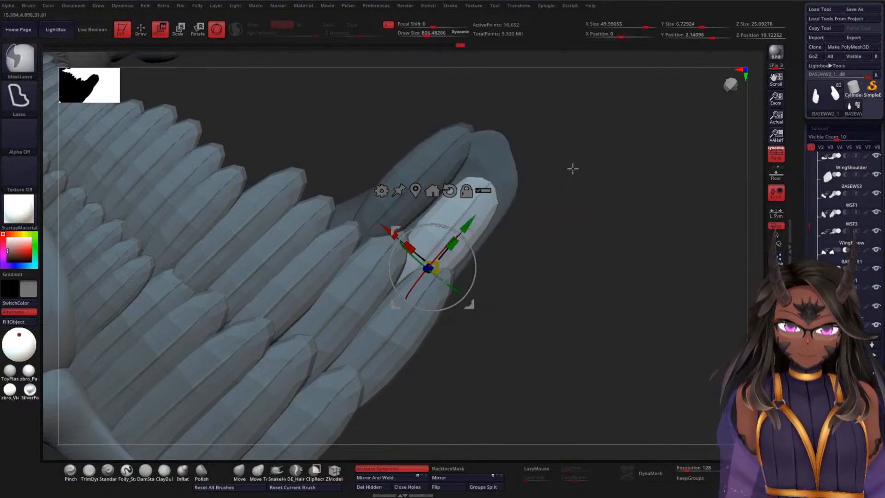
pyautogui.keyDown('ctrl'); pyautogui.moveTo(591, 218); pyautogui.dragTo(591, 186); pyautogui.keyUp('ctrl')
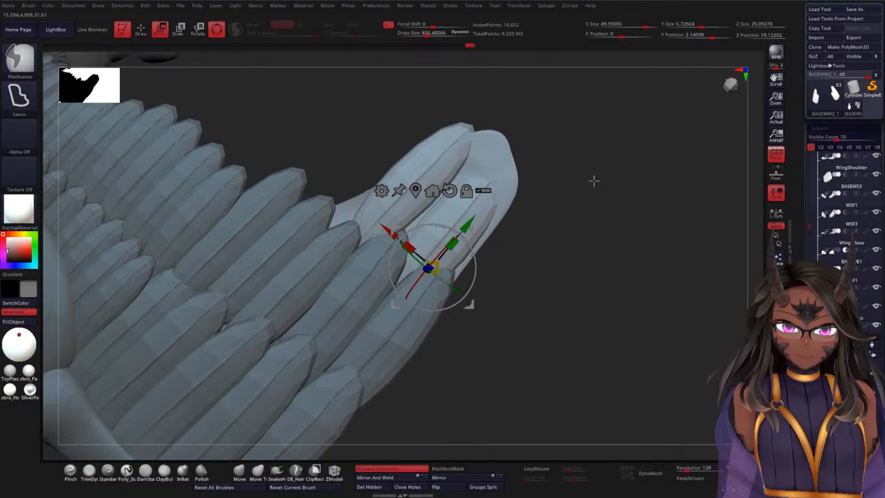
pyautogui.keyDown('ctrl'); pyautogui.click(594, 181); pyautogui.keyUp('ctrl')
pyautogui.keyDown('ctrl'); pyautogui.click(591, 182); pyautogui.keyUp('ctrl')
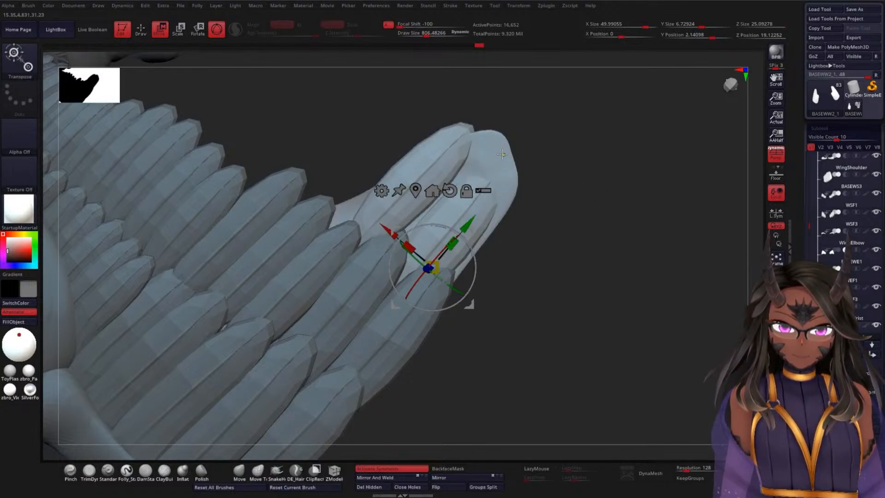
# Step: Mask only the base surface, leave the two new feathers unmasked, and return to Draw mode
pyautogui.keyDown('ctrl'); pyautogui.click(501, 154); pyautogui.keyUp('ctrl')
pyautogui.keyDown('alt'); pyautogui.moveTo(595, 188); pyautogui.dragTo(600, 174); pyautogui.keyUp('alt')
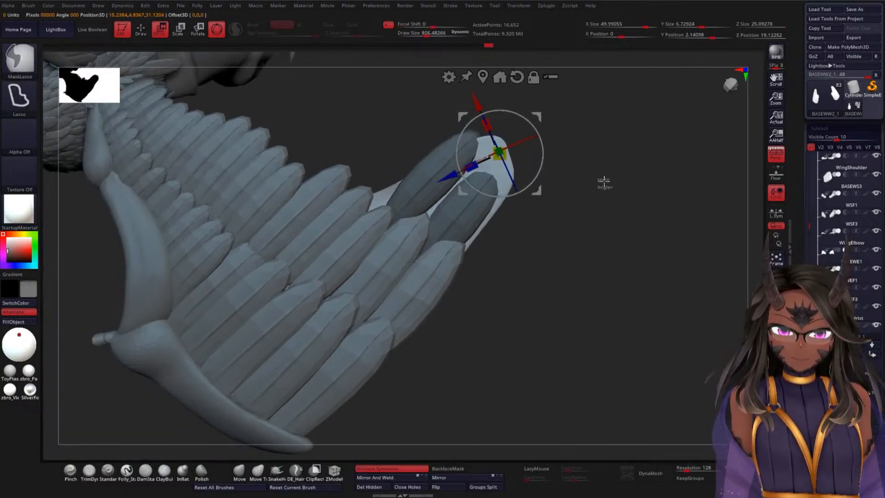
pyautogui.keyDown('ctrl'); pyautogui.click(603, 180); pyautogui.keyUp('ctrl')
pyautogui.press('q')
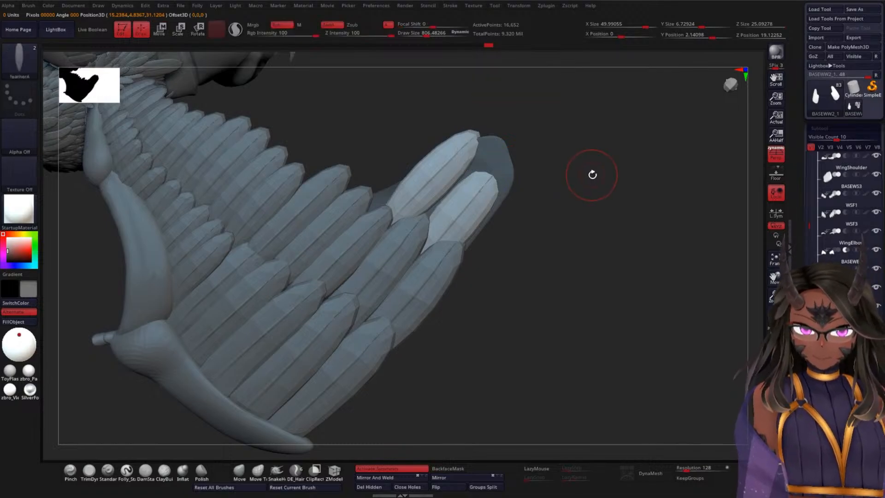
pyautogui.scroll(-5, 843, 207)
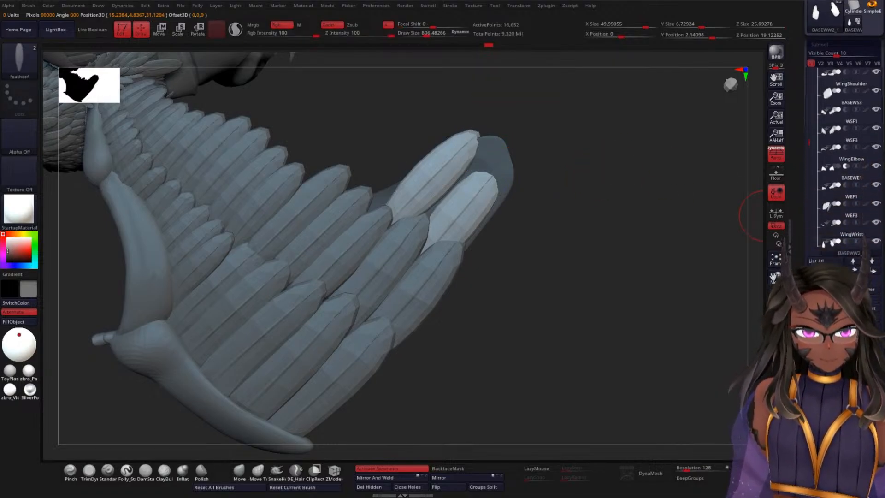
# Step: Split the two unmasked new feathers off the base surface into a separate subtool
pyautogui.click(833, 258)
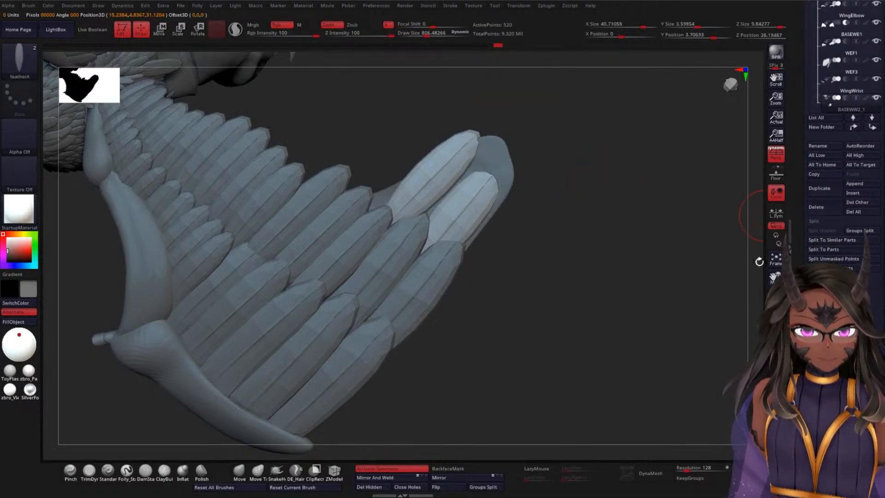
pyautogui.moveTo(624, 220); pyautogui.dragTo(602, 217)
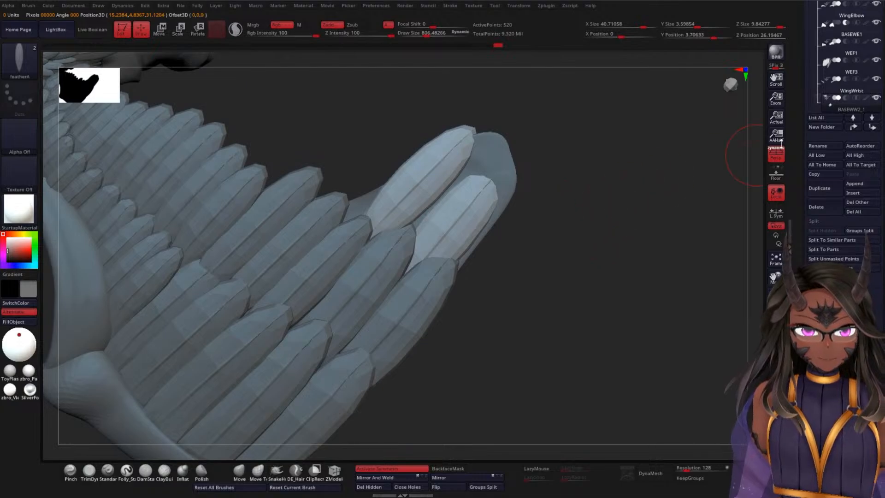
pyautogui.moveTo(809, 57); pyautogui.dragTo(796, 158)
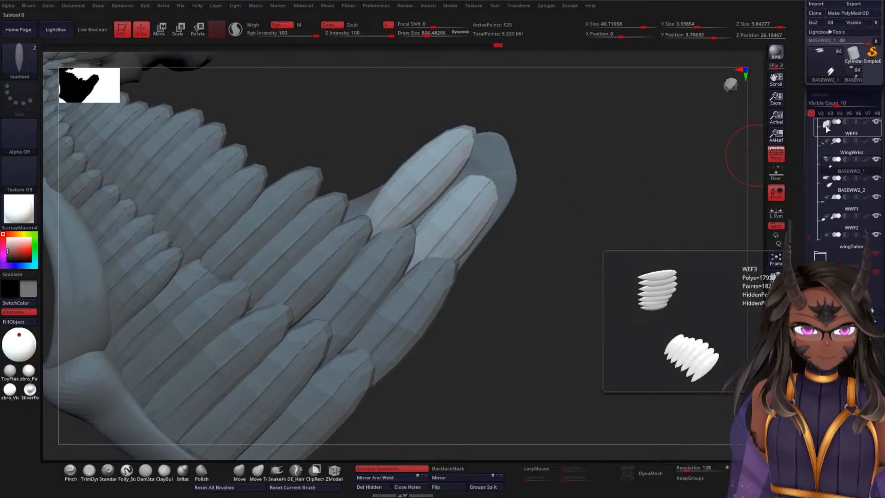
# Step: Reorder the subtools, placing BASEWW2_2 above WingWrist and the split feathers BASEWW2_1 directly below WWF2
pyautogui.moveTo(827, 182)
pyautogui.moveTo(829, 165)
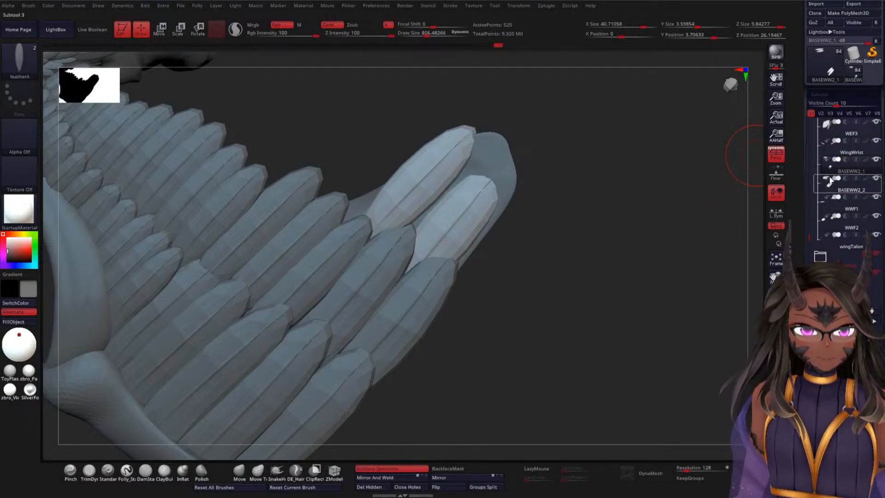
pyautogui.moveTo(829, 181); pyautogui.dragTo(831, 150)
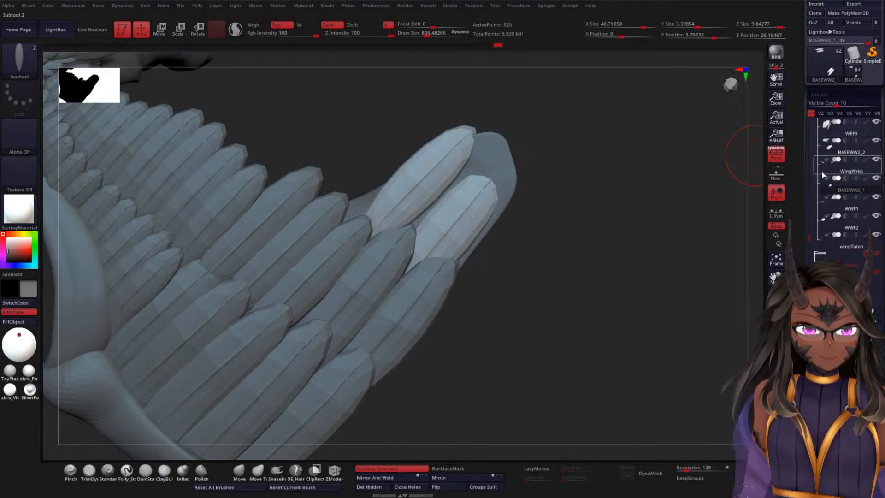
pyautogui.click(839, 195)
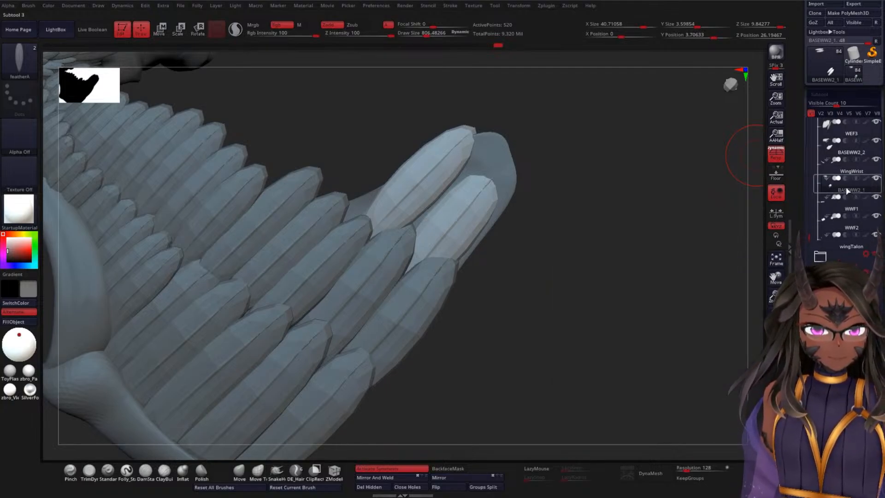
pyautogui.moveTo(847, 191); pyautogui.dragTo(836, 229)
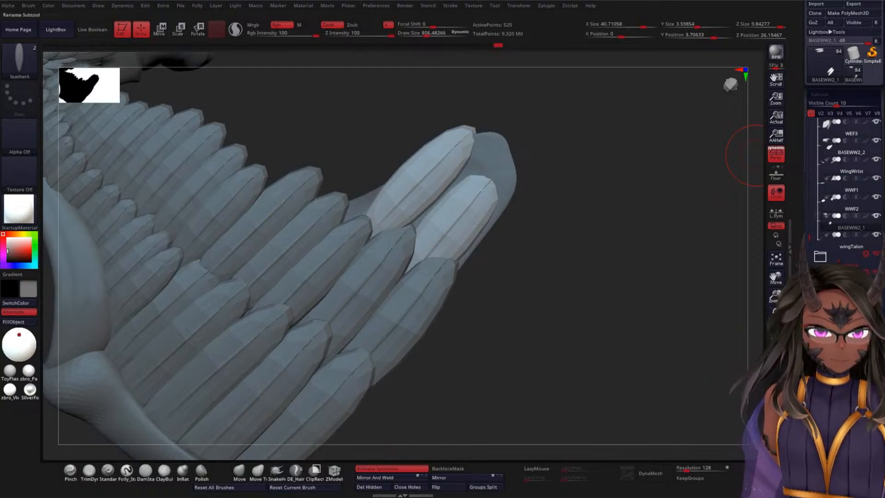
# Step: Rename the split feather subtool BASEWW2_1 as WWF3
pyautogui.click(825, 349)
pyautogui.press('shift')
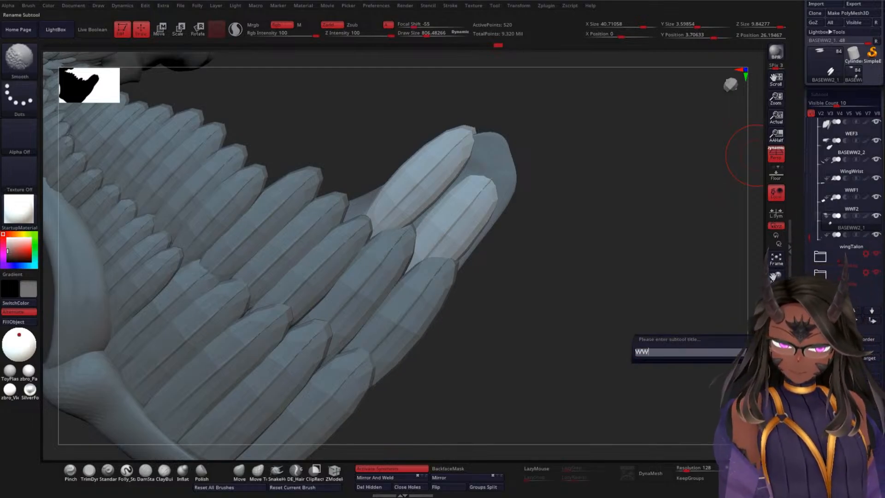
pyautogui.write('WWF#')
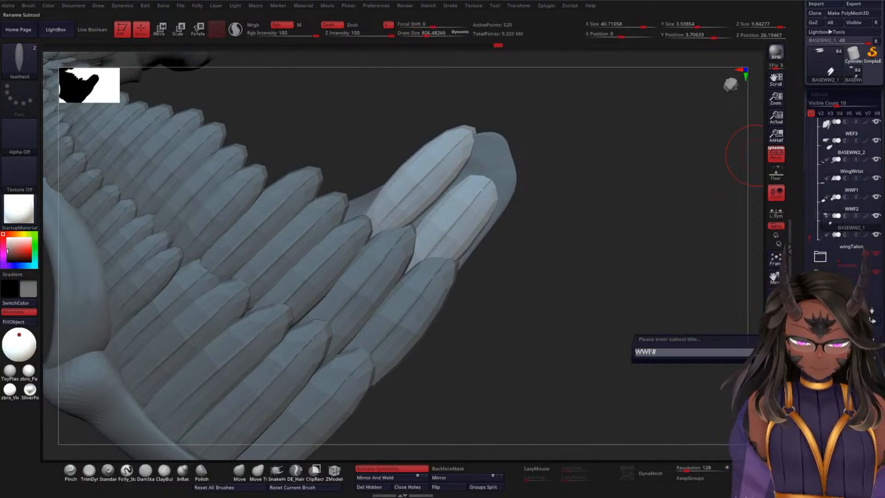
pyautogui.press('Return')
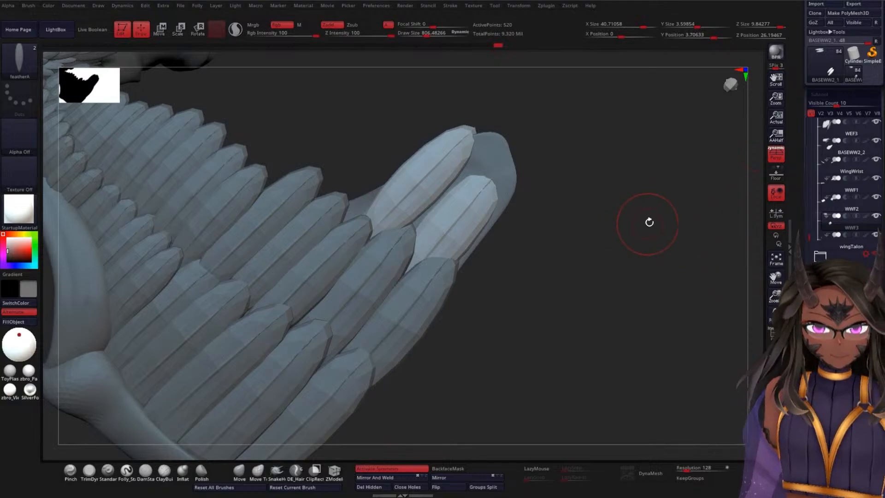
pyautogui.moveTo(649, 222); pyautogui.dragTo(627, 237)
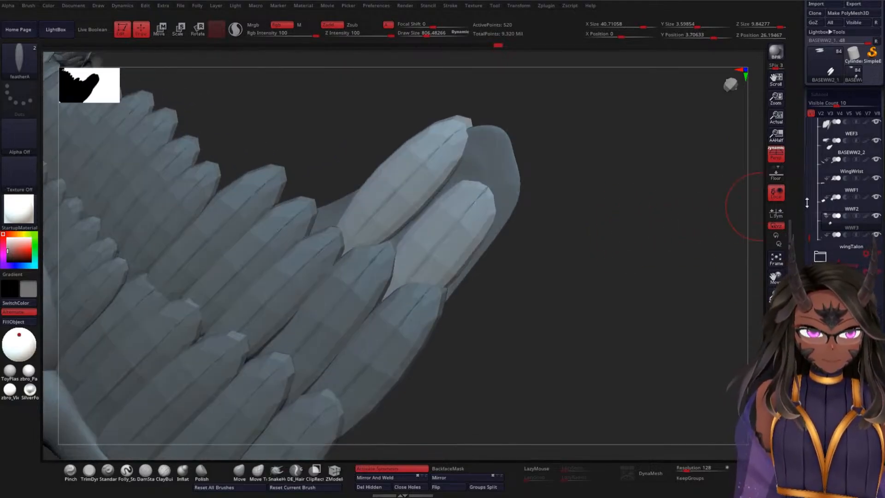
# Step: Select the base surface BASEWW2_2 and nudge its protruding tip under the new feathers with the Move brush at about 1433 draw size
pyautogui.click(839, 150)
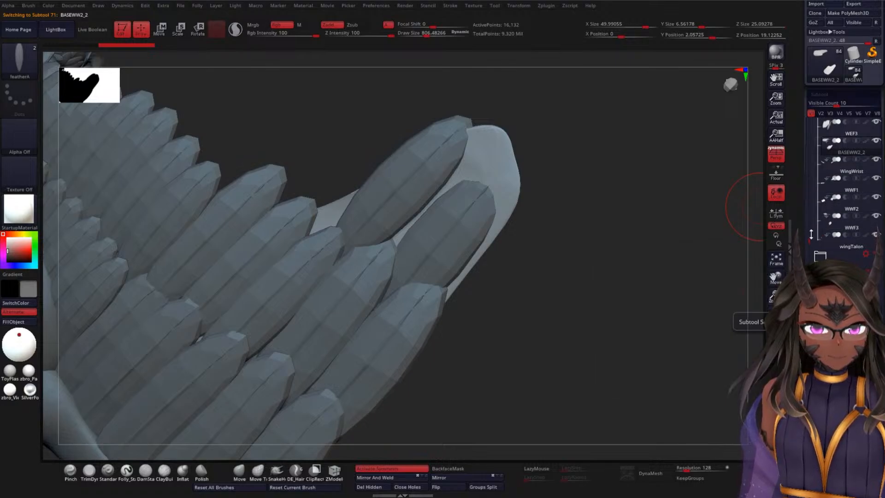
pyautogui.moveTo(808, 238); pyautogui.dragTo(808, 226)
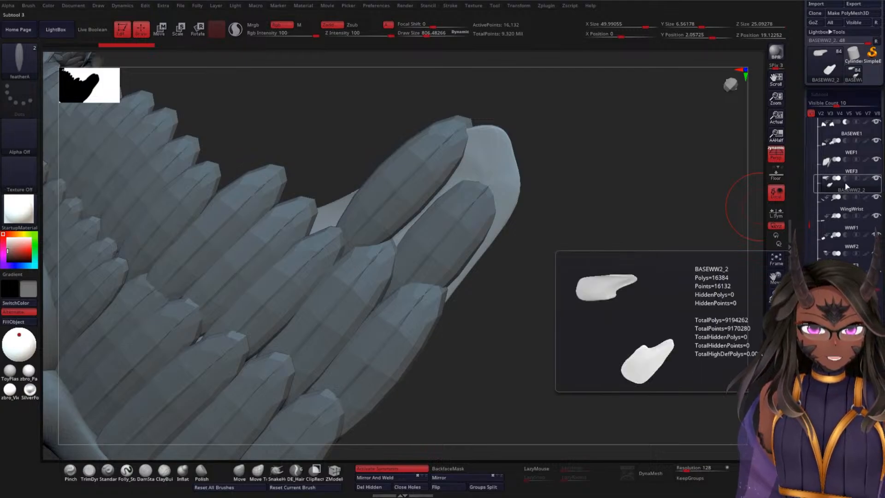
pyautogui.moveTo(696, 175)
pyautogui.mouseDown()
pyautogui.moveTo(591, 227)
pyautogui.moveTo(557, 211)
pyautogui.moveTo(612, 204)
pyautogui.moveTo(570, 202)
pyautogui.mouseUp()
pyautogui.click(236, 478)
pyautogui.press('space')
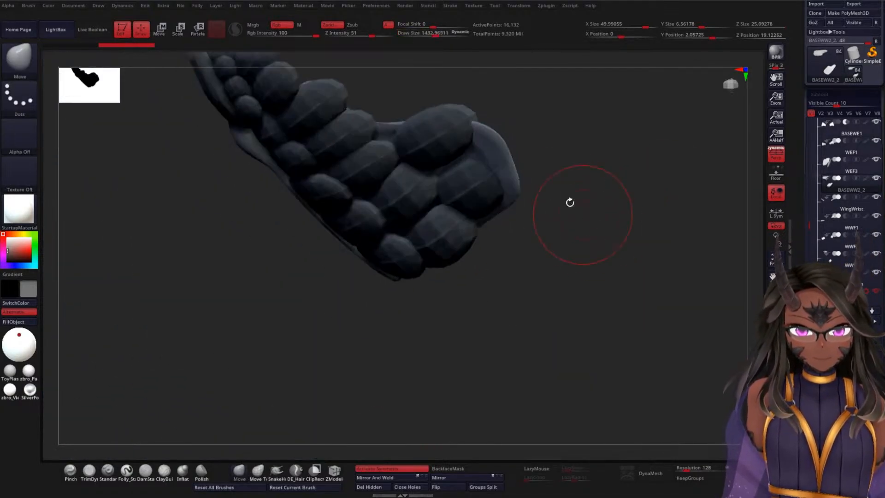
pyautogui.moveTo(479, 156); pyautogui.dragTo(484, 146)
pyautogui.moveTo(572, 202)
pyautogui.mouseDown()
pyautogui.moveTo(557, 188)
pyautogui.moveTo(543, 226)
pyautogui.mouseUp()
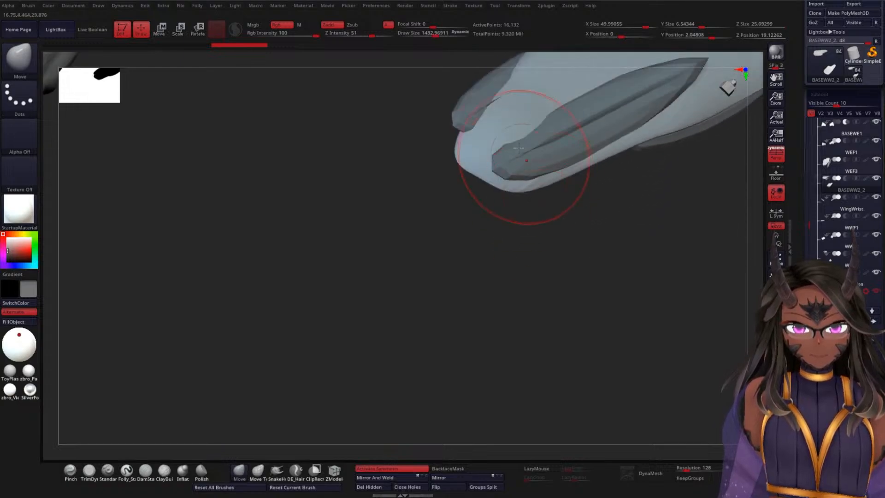
pyautogui.moveTo(525, 156)
pyautogui.mouseDown()
pyautogui.moveTo(541, 114)
pyautogui.moveTo(544, 124)
pyautogui.mouseUp()
# Step: Enlarge the Move brush to about 3752 and pull the base's tip and outer edge inward beneath the feathers from the underside
pyautogui.moveTo(579, 191)
pyautogui.keyDown('alt'); pyautogui.mouseDown()
pyautogui.moveTo(593, 197)
pyautogui.moveTo(535, 296)
pyautogui.moveTo(555, 287)
pyautogui.mouseUp(); pyautogui.keyUp('alt')
pyautogui.press('space')
pyautogui.moveTo(555, 291); pyautogui.dragTo(529, 275)
pyautogui.moveTo(426, 281); pyautogui.dragTo(449, 255)
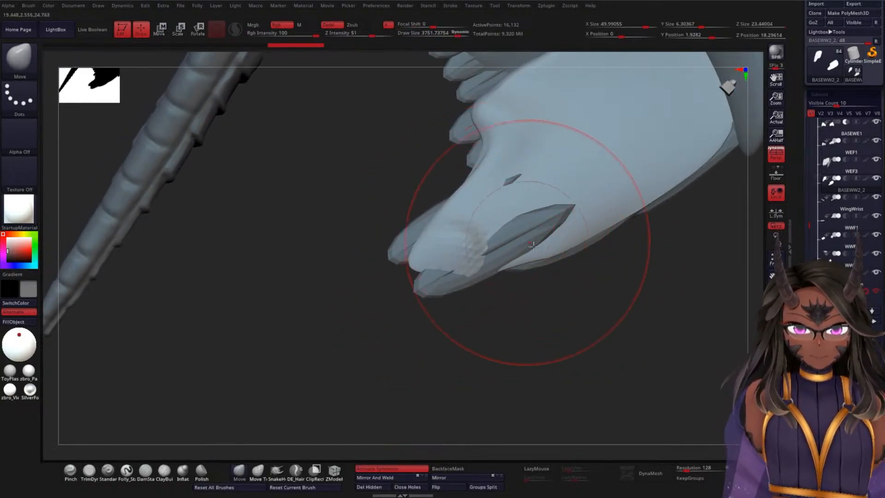
pyautogui.moveTo(532, 255); pyautogui.dragTo(541, 268)
pyautogui.moveTo(576, 281)
pyautogui.mouseDown()
pyautogui.moveTo(582, 267)
pyautogui.moveTo(567, 249)
pyautogui.moveTo(528, 240)
pyautogui.moveTo(549, 195)
pyautogui.moveTo(542, 210)
pyautogui.moveTo(579, 202)
pyautogui.moveTo(576, 217)
pyautogui.mouseUp()
pyautogui.moveTo(492, 288)
pyautogui.mouseDown()
pyautogui.moveTo(519, 297)
pyautogui.moveTo(537, 262)
pyautogui.moveTo(499, 247)
pyautogui.mouseUp()
pyautogui.moveTo(524, 181); pyautogui.dragTo(535, 197)
# Step: Refine the base's outer edge and upper corner from the underside so its outline follows the feather layers
pyautogui.moveTo(561, 171)
pyautogui.keyDown('shift'); pyautogui.mouseDown()
pyautogui.moveTo(581, 154)
pyautogui.moveTo(558, 216)
pyautogui.mouseUp(); pyautogui.keyUp('shift')
pyautogui.moveTo(583, 249); pyautogui.dragTo(579, 219)
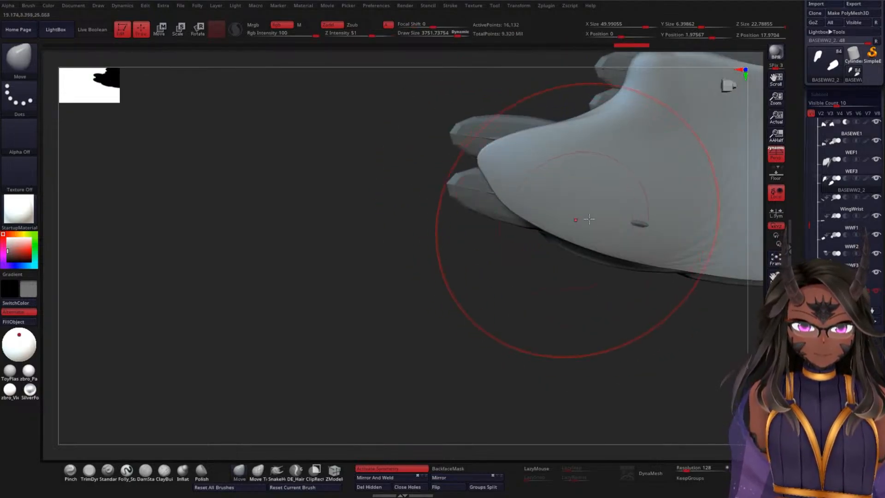
pyautogui.moveTo(578, 272); pyautogui.dragTo(563, 279)
pyautogui.moveTo(636, 218); pyautogui.dragTo(639, 234)
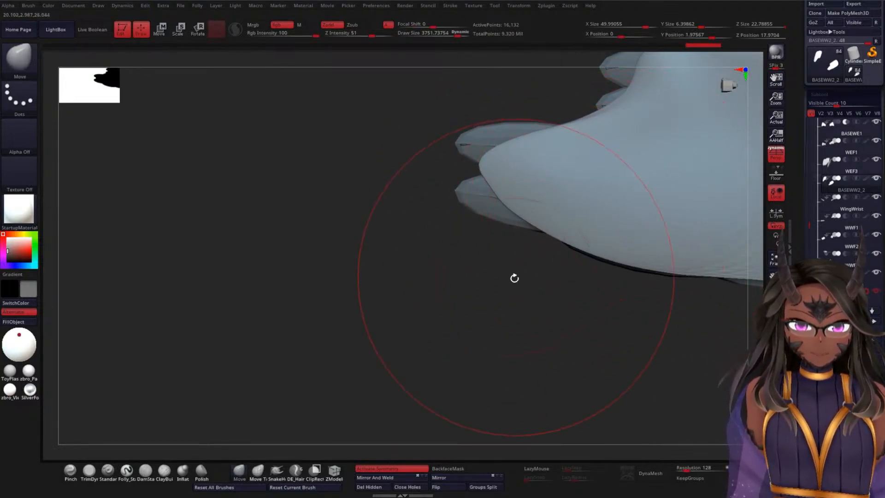
pyautogui.moveTo(514, 277)
pyautogui.mouseDown()
pyautogui.moveTo(537, 274)
pyautogui.moveTo(582, 175)
pyautogui.mouseUp()
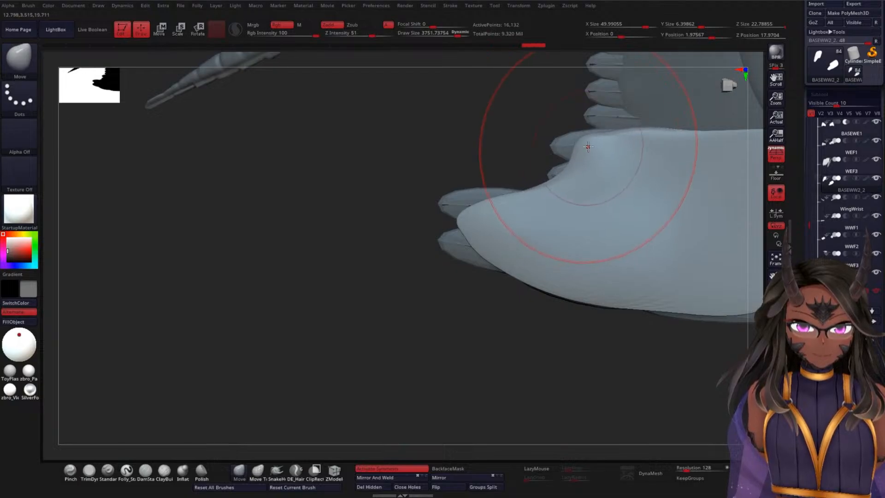
pyautogui.moveTo(654, 122)
pyautogui.mouseDown()
pyautogui.moveTo(638, 123)
pyautogui.moveTo(661, 131)
pyautogui.moveTo(654, 143)
pyautogui.moveTo(608, 159)
pyautogui.moveTo(547, 229)
pyautogui.mouseUp()
# Step: Reduce the brush to 1250.75, adjust the notch above the base's tip, and smooth the base surface
pyautogui.press('space')
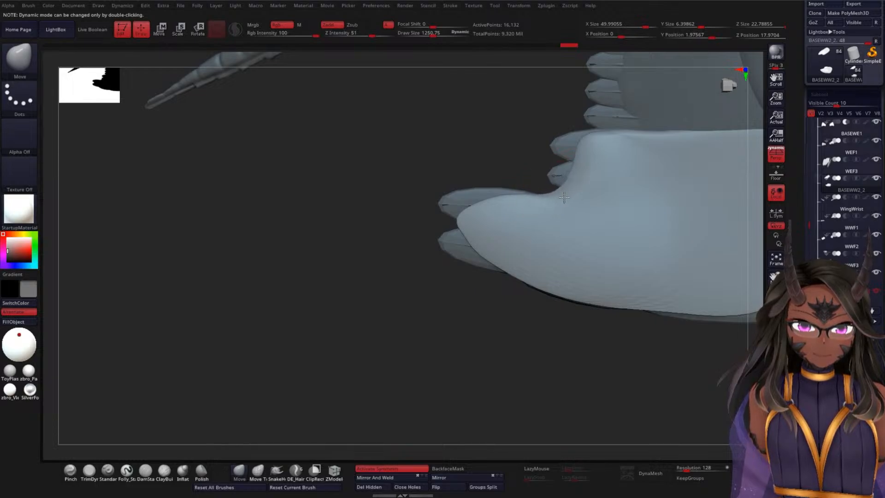
pyautogui.moveTo(495, 197)
pyautogui.mouseDown()
pyautogui.moveTo(514, 207)
pyautogui.moveTo(631, 192)
pyautogui.mouseUp()
pyautogui.keyDown('shift'); pyautogui.moveTo(519, 229); pyautogui.dragTo(644, 168); pyautogui.keyUp('shift')
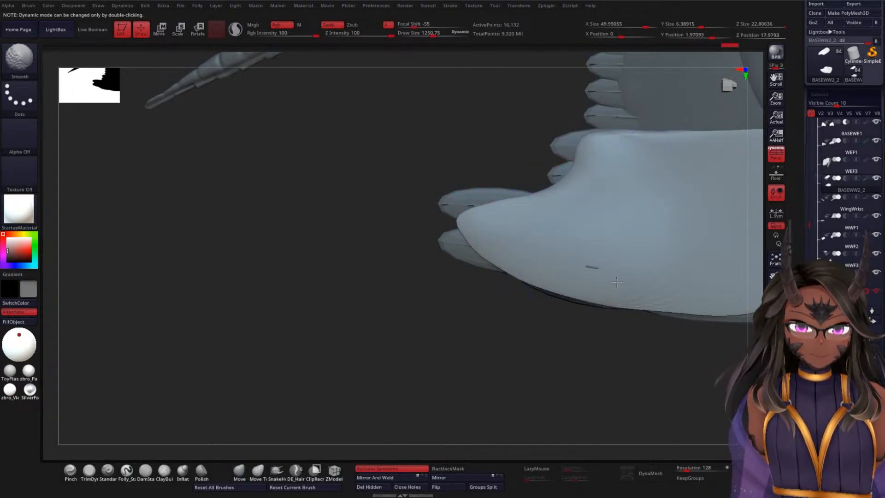
pyautogui.moveTo(579, 308)
pyautogui.mouseDown()
pyautogui.moveTo(575, 332)
pyautogui.moveTo(609, 311)
pyautogui.moveTo(585, 275)
pyautogui.mouseUp()
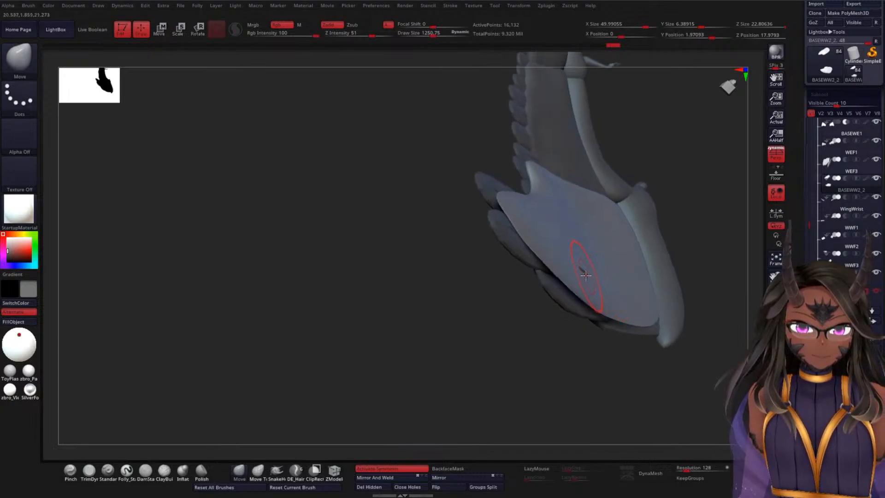
# Step: Select WWF3 and reshape its two feathers with the Move Topological brush at about 1588 draw size to close the gap between them
pyautogui.moveTo(704, 240); pyautogui.dragTo(671, 239)
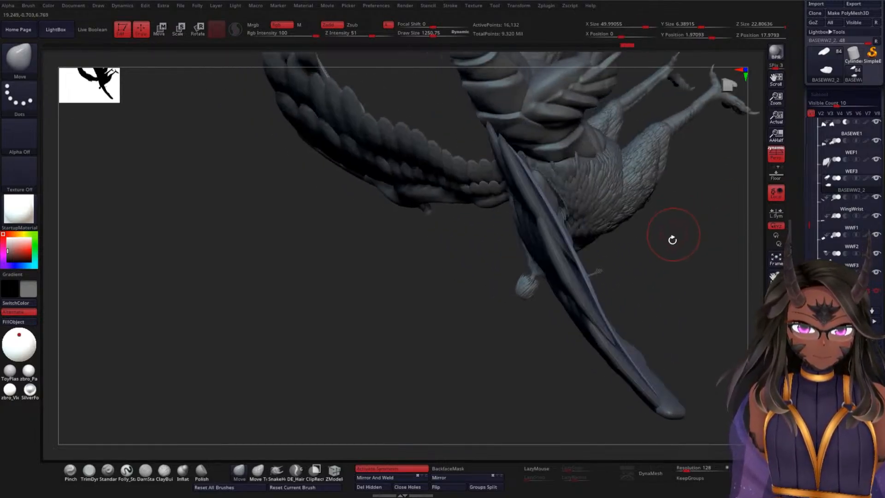
pyautogui.moveTo(684, 269)
pyautogui.mouseDown()
pyautogui.moveTo(688, 211)
pyautogui.moveTo(681, 283)
pyautogui.moveTo(730, 290)
pyautogui.moveTo(630, 231)
pyautogui.mouseUp()
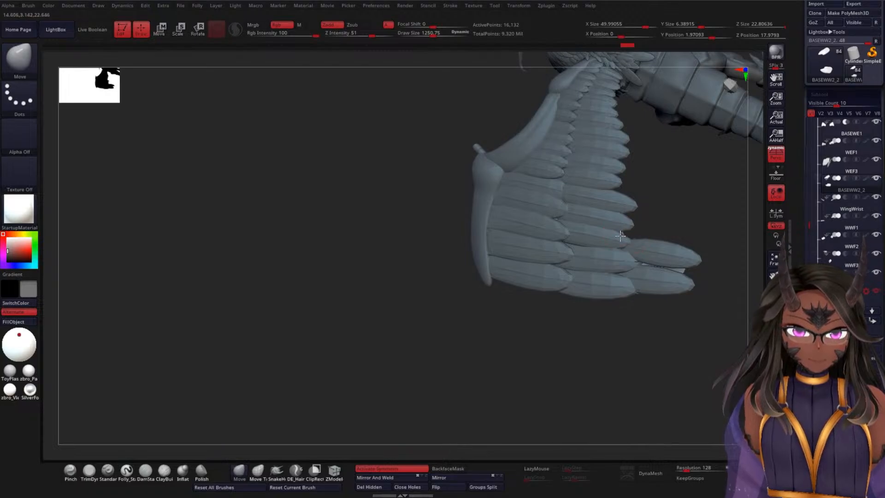
pyautogui.moveTo(668, 207); pyautogui.dragTo(583, 267)
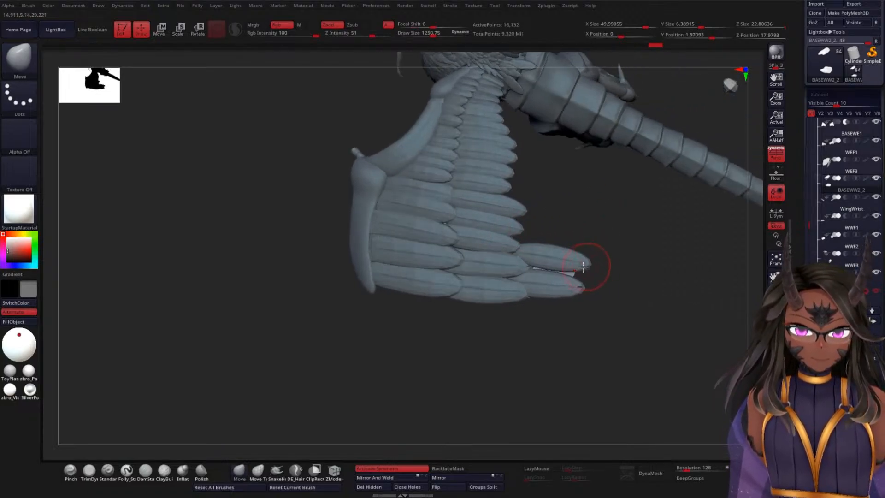
pyautogui.keyDown('alt'); pyautogui.click(589, 266); pyautogui.keyUp('alt')
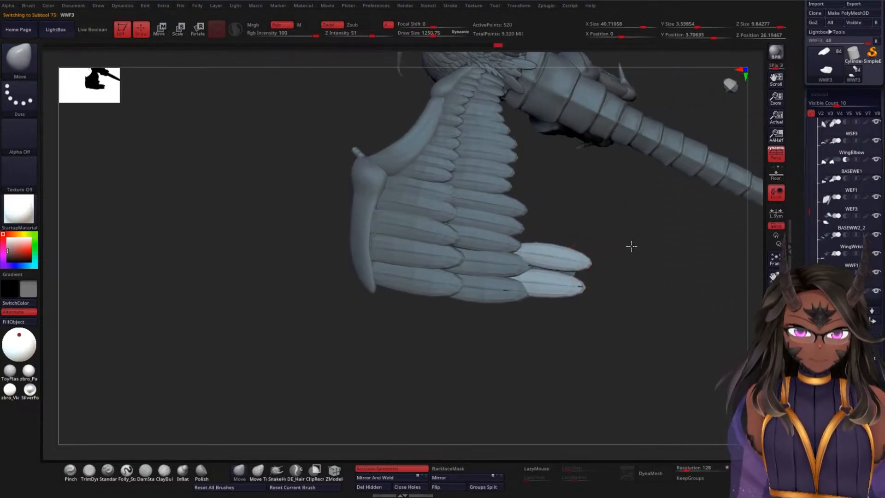
pyautogui.press('f')
pyautogui.click(258, 470)
pyautogui.press('space')
pyautogui.moveTo(677, 261)
pyautogui.mouseDown()
pyautogui.moveTo(670, 274)
pyautogui.moveTo(634, 262)
pyautogui.mouseUp()
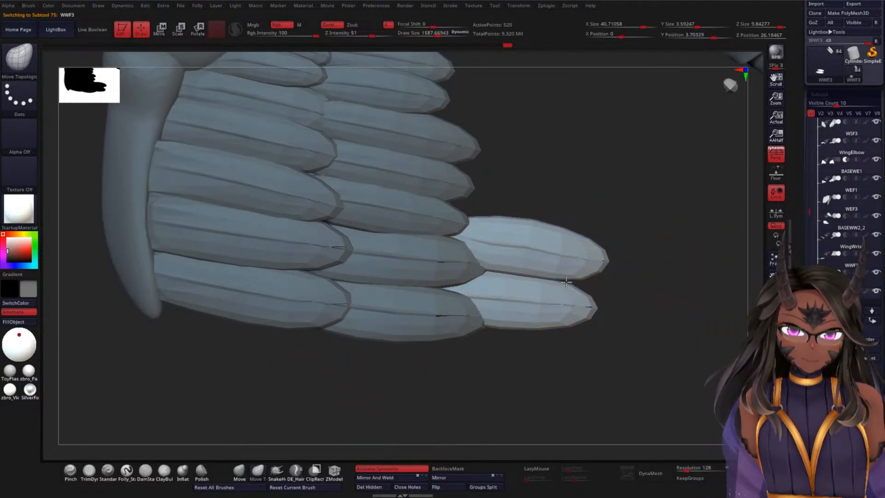
pyautogui.moveTo(631, 290)
pyautogui.mouseDown()
pyautogui.moveTo(568, 322)
pyautogui.moveTo(580, 326)
pyautogui.moveTo(614, 275)
pyautogui.moveTo(618, 300)
pyautogui.moveTo(570, 282)
pyautogui.moveTo(587, 278)
pyautogui.mouseUp()
pyautogui.moveTo(582, 193); pyautogui.dragTo(607, 228)
pyautogui.moveTo(507, 235); pyautogui.dragTo(515, 224)
# Step: Switch to WWF2 and adjust the tips of its outermost feathers where they overlap the third layer, using Move Topological
pyautogui.keyDown('alt'); pyautogui.click(463, 217); pyautogui.keyUp('alt')
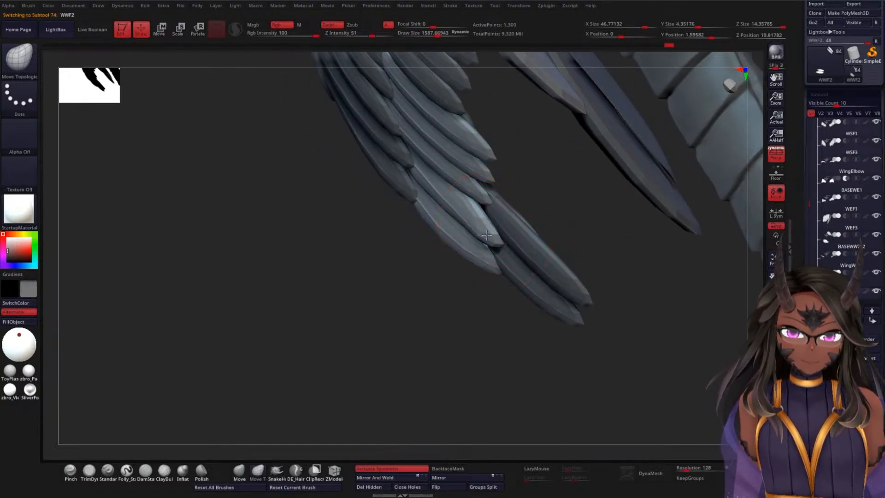
pyautogui.moveTo(543, 196)
pyautogui.mouseDown()
pyautogui.moveTo(535, 180)
pyautogui.moveTo(547, 182)
pyautogui.moveTo(534, 184)
pyautogui.moveTo(588, 150)
pyautogui.moveTo(545, 172)
pyautogui.moveTo(551, 179)
pyautogui.mouseUp()
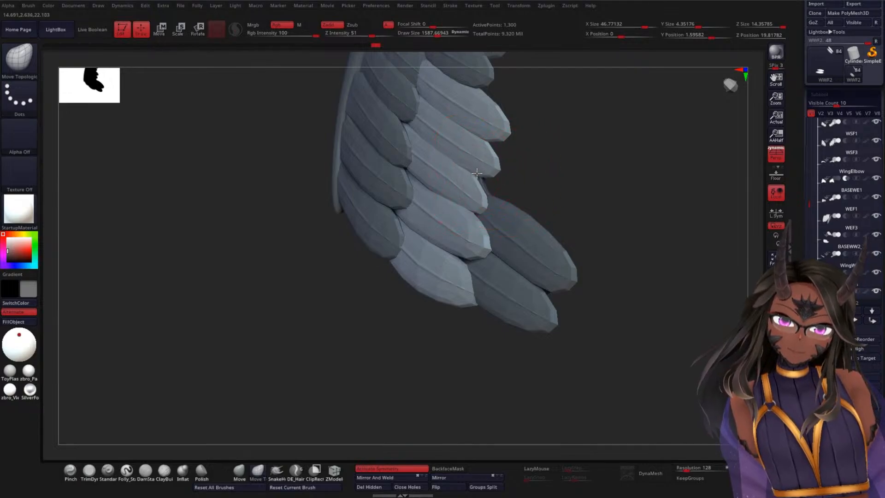
pyautogui.moveTo(557, 198)
pyautogui.mouseDown()
pyautogui.moveTo(618, 194)
pyautogui.moveTo(636, 168)
pyautogui.moveTo(622, 267)
pyautogui.moveTo(500, 230)
pyautogui.mouseUp()
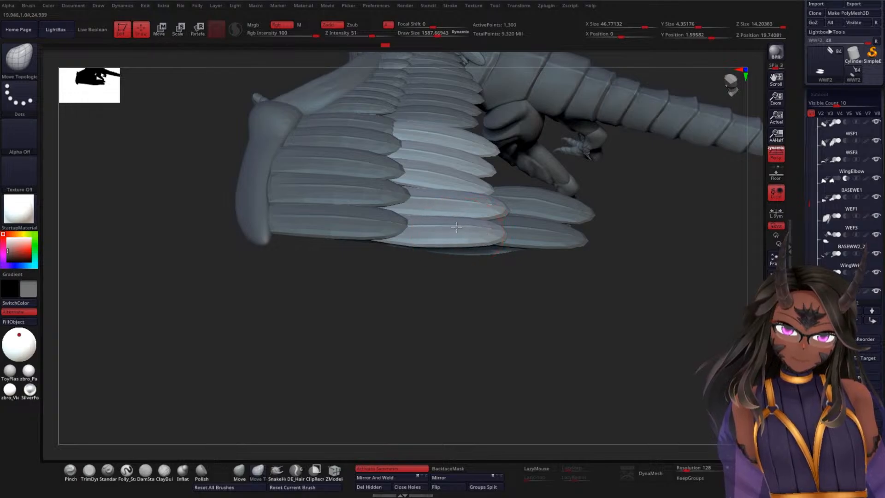
pyautogui.moveTo(495, 224)
pyautogui.mouseDown()
pyautogui.moveTo(622, 252)
pyautogui.moveTo(550, 231)
pyautogui.mouseUp()
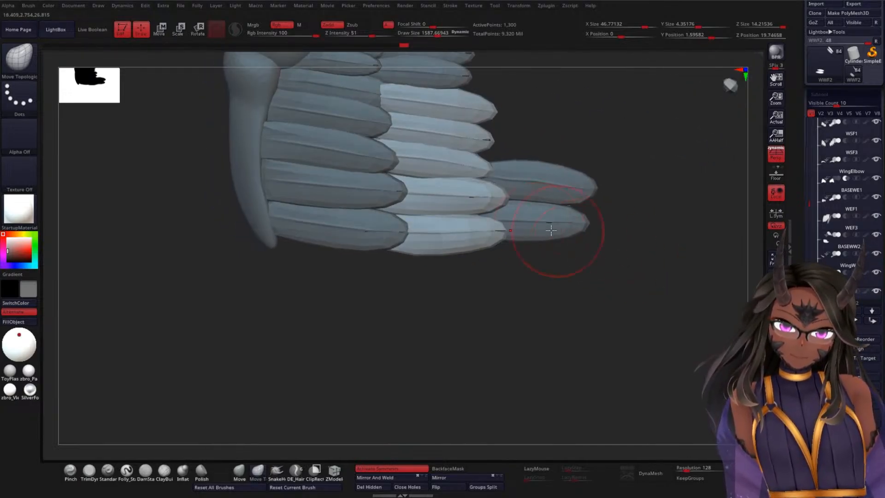
pyautogui.moveTo(544, 268)
pyautogui.mouseDown()
pyautogui.moveTo(533, 285)
pyautogui.moveTo(496, 226)
pyautogui.mouseUp()
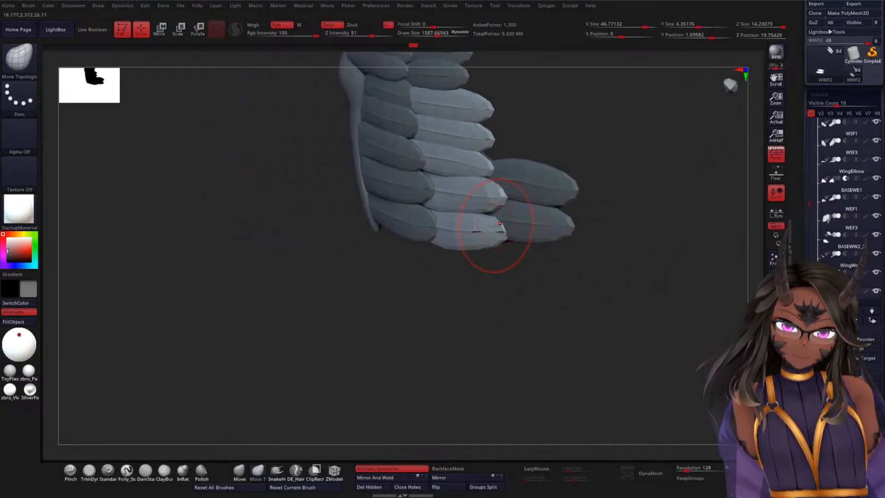
# Step: Subdivide WWF2 twice, return it to its lowest subdivision level, and turn on the polyframe display
pyautogui.moveTo(567, 286); pyautogui.dragTo(617, 324)
pyautogui.hotkey('ctrl', 'd')
pyautogui.hotkey('ctrl', 'd')
pyautogui.hotkey('shift', 'd')
pyautogui.hotkey('shift', 'd')
pyautogui.hotkey('shift', 'f')
# Step: Inspect WWF2's feather topology at the highest subdivision level, return to the lowest level, and check the row from a wider view
pyautogui.press('d')
pyautogui.press('d')
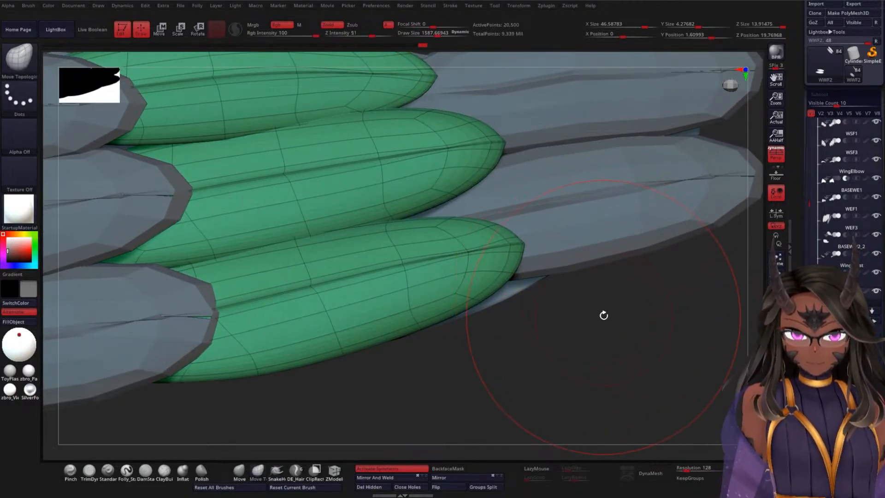
pyautogui.moveTo(602, 312)
pyautogui.keyDown('alt'); pyautogui.mouseDown()
pyautogui.moveTo(610, 372)
pyautogui.moveTo(584, 399)
pyautogui.moveTo(607, 385)
pyautogui.moveTo(597, 336)
pyautogui.moveTo(610, 199)
pyautogui.mouseUp(); pyautogui.keyUp('alt')
pyautogui.hotkey('shift', 'd')
pyautogui.hotkey('shift', 'd')
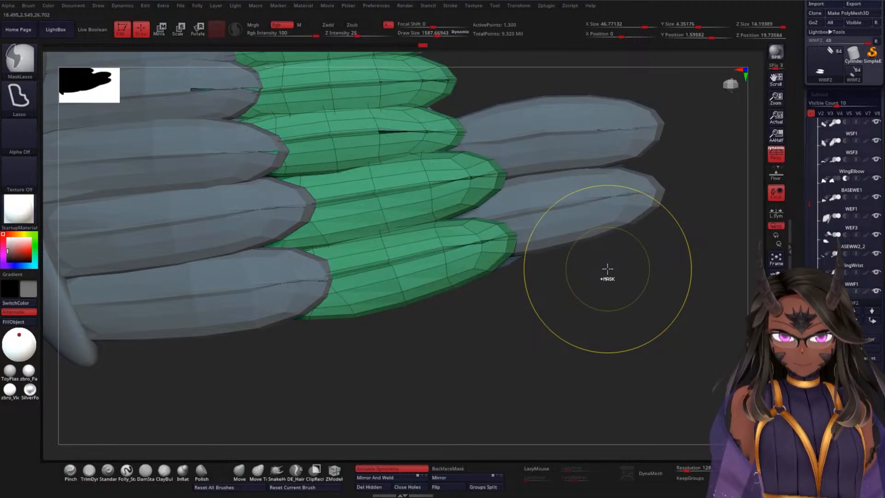
pyautogui.keyDown('alt'); pyautogui.moveTo(600, 286); pyautogui.dragTo(639, 274); pyautogui.keyUp('alt')
pyautogui.press('shift')
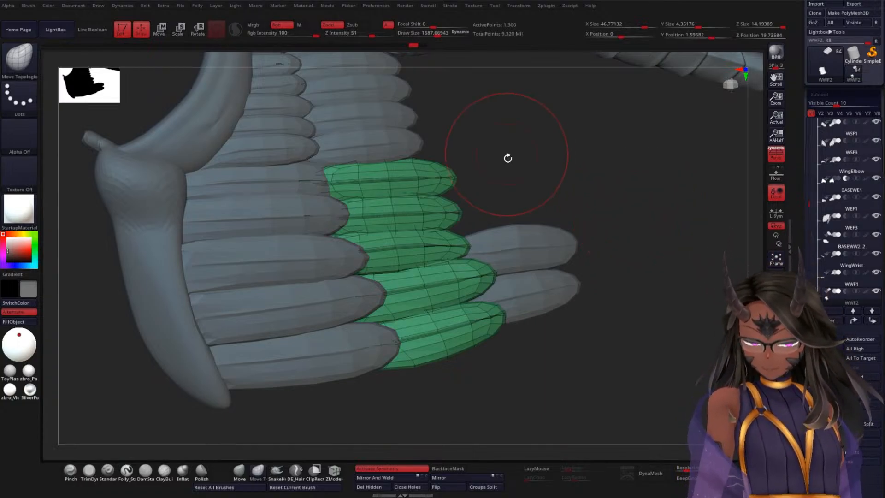
# Step: Turn off the polyframe display and bring up the ZRemesher settings for WWF2
pyautogui.moveTo(508, 158)
pyautogui.mouseDown()
pyautogui.moveTo(505, 180)
pyautogui.moveTo(602, 145)
pyautogui.moveTo(590, 162)
pyautogui.moveTo(597, 172)
pyautogui.moveTo(626, 164)
pyautogui.mouseUp()
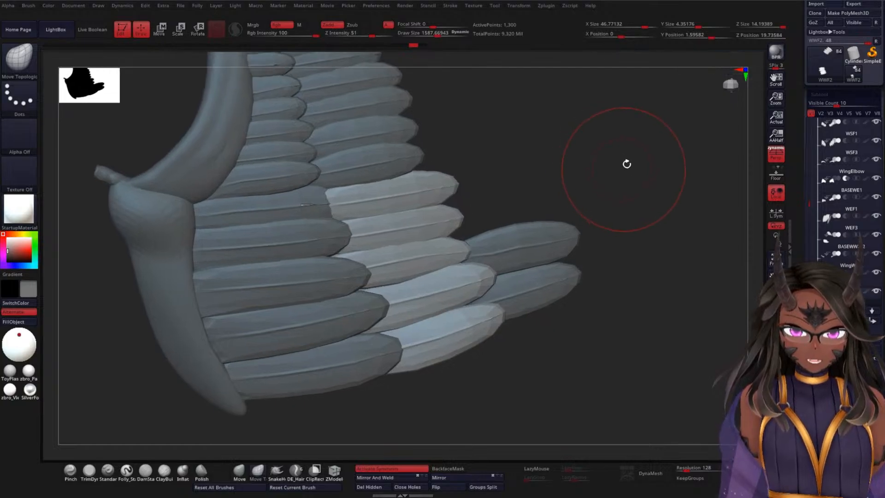
pyautogui.rightClick(639, 142)
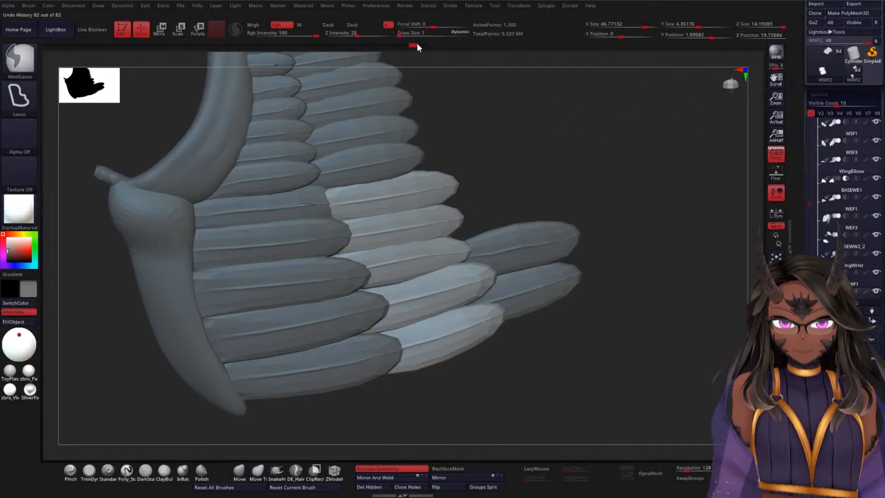
pyautogui.moveTo(626, 197); pyautogui.dragTo(760, 249)
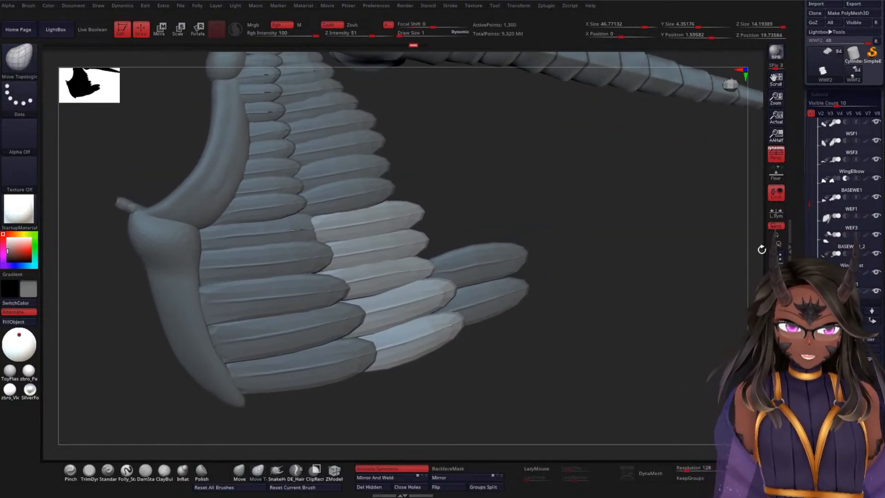
pyautogui.scroll(-1, 801, 221)
pyautogui.scroll(-5, 806, 158)
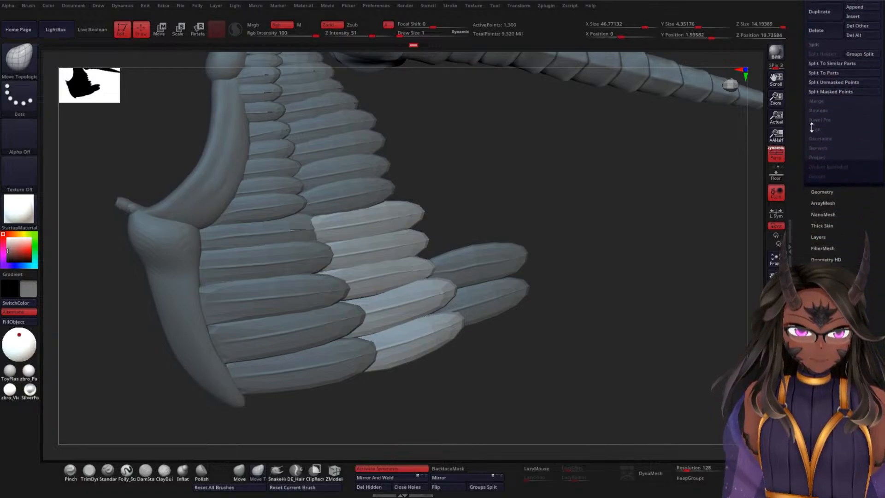
pyautogui.scroll(2, 808, 244)
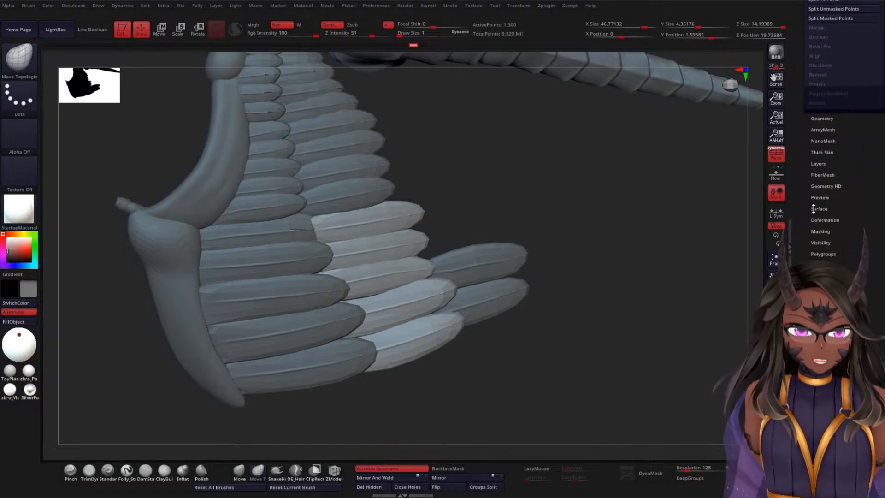
pyautogui.scroll(-5, 811, 215)
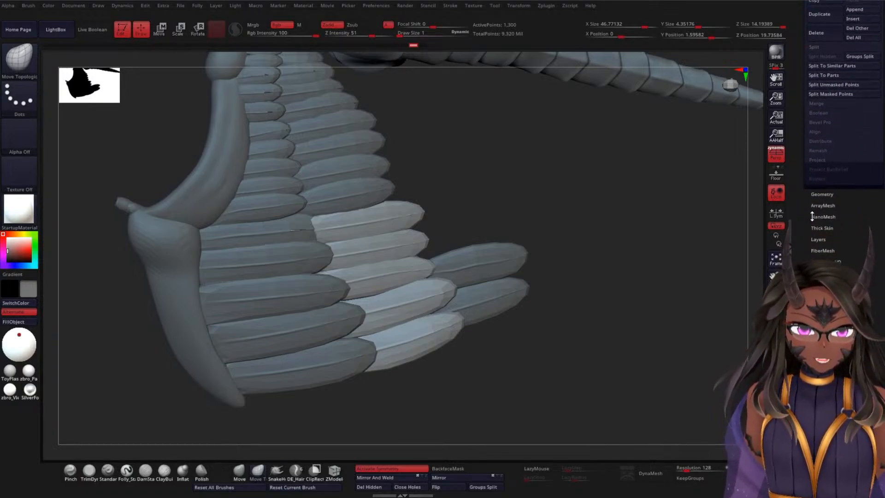
pyautogui.scroll(1, 825, 179)
pyautogui.click(821, 130)
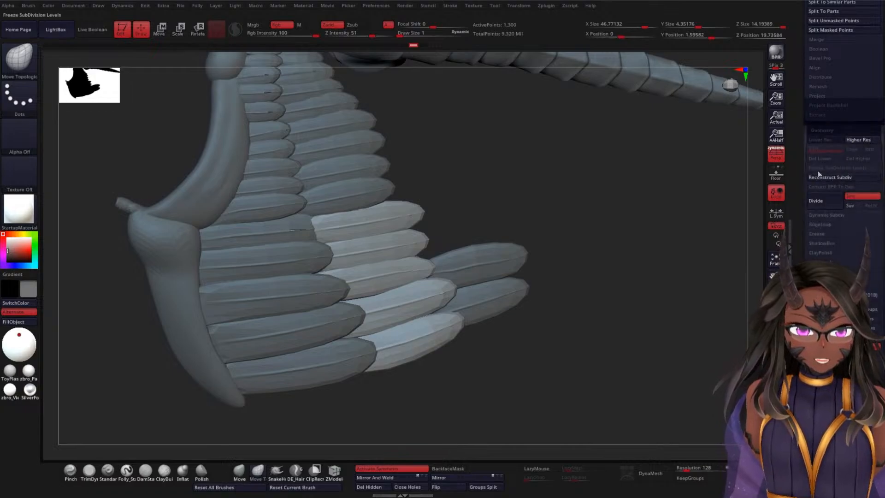
pyautogui.scroll(-2, 830, 208)
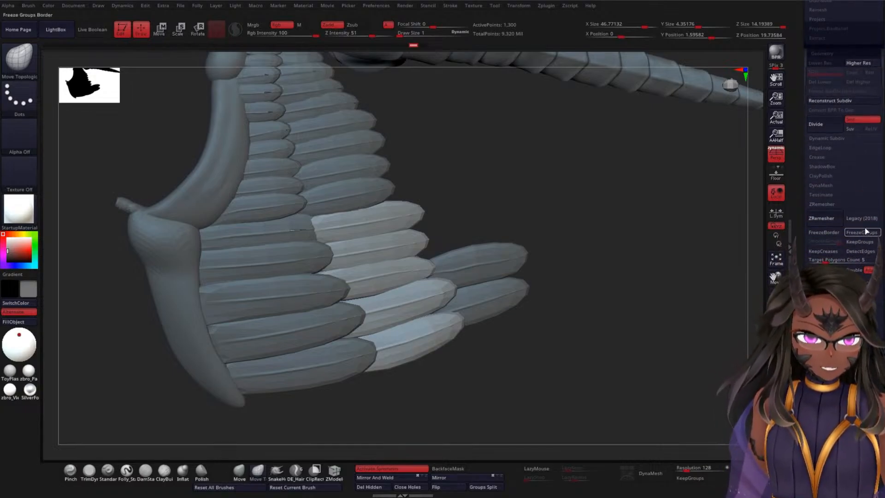
# Step: Try ZRemeshing WWF2 with KeepGroups, DetectEdges and KeepCreases on, check the feather topology with polyframe shown, and undo the remesh
pyautogui.click(862, 242)
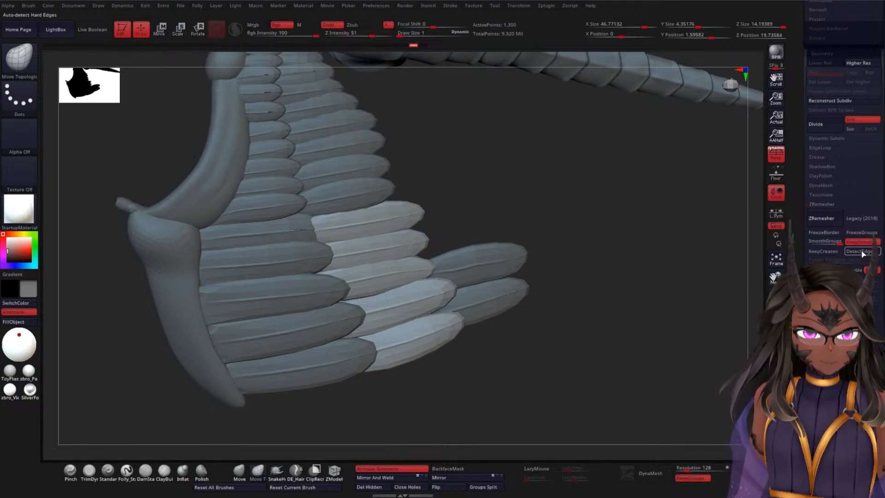
pyautogui.click(858, 251)
pyautogui.click(823, 251)
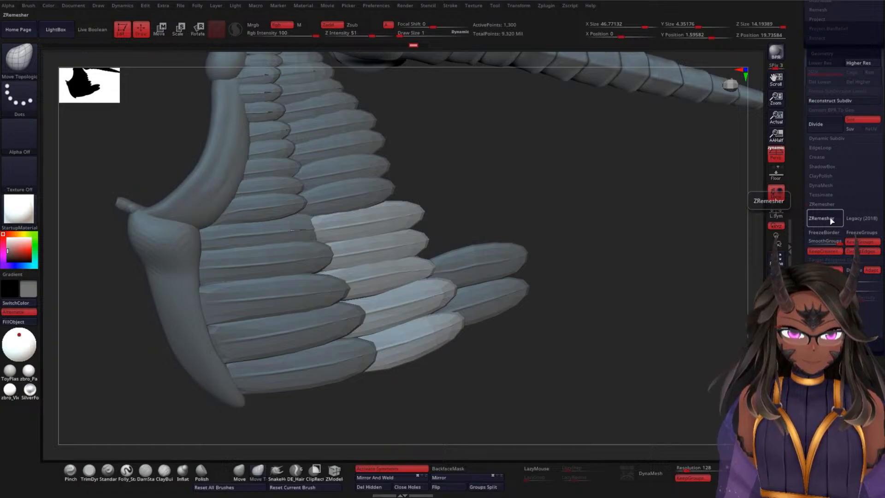
pyautogui.click(820, 219)
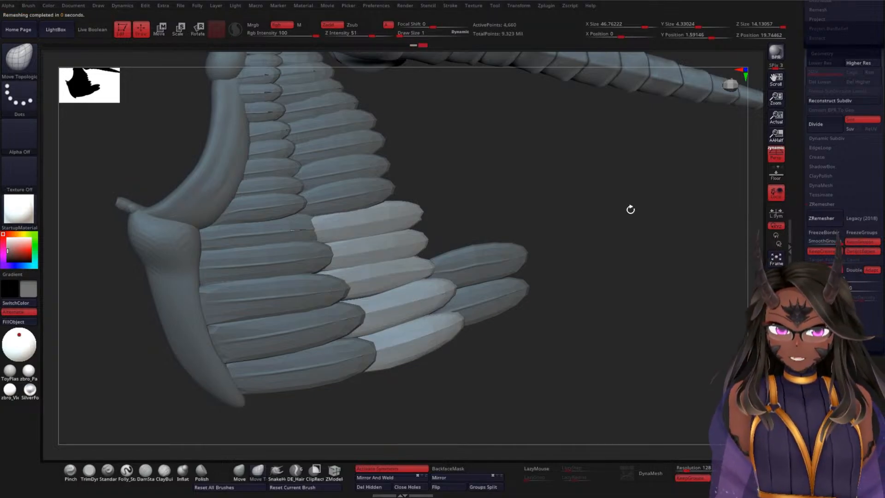
pyautogui.moveTo(630, 209); pyautogui.dragTo(600, 219)
pyautogui.hotkey('shift', 'f')
pyautogui.moveTo(612, 190)
pyautogui.keyDown('alt'); pyautogui.mouseDown()
pyautogui.moveTo(610, 201)
pyautogui.moveTo(701, 195)
pyautogui.mouseUp(); pyautogui.keyUp('alt')
pyautogui.hotkey('ctrl', 'z')
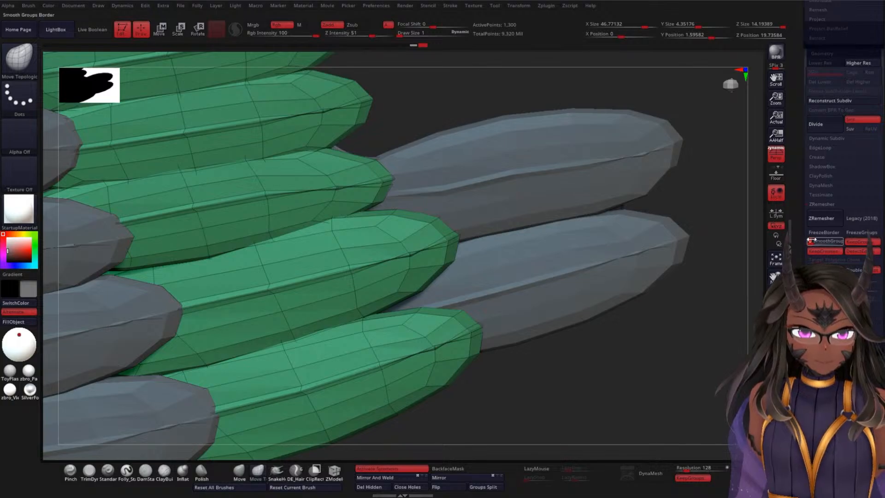
# Step: Try ZRemeshing WWF2 with SmoothGroups at 0, once with KeepCreases on and once with it off, undoing each attempt
pyautogui.click(818, 220)
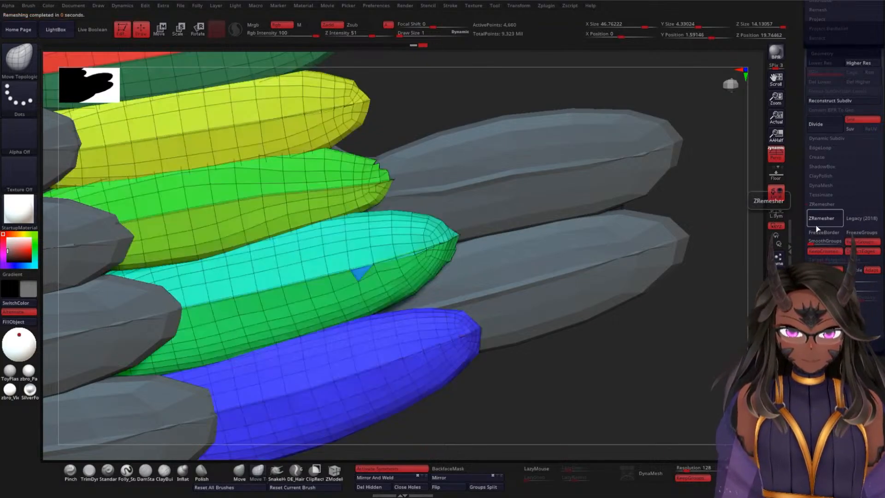
pyautogui.hotkey('ctrl', 'z')
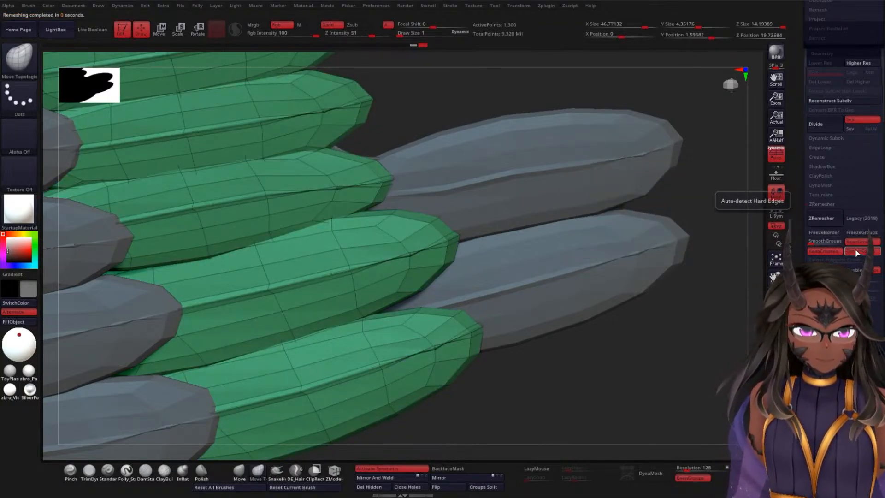
pyautogui.click(838, 252)
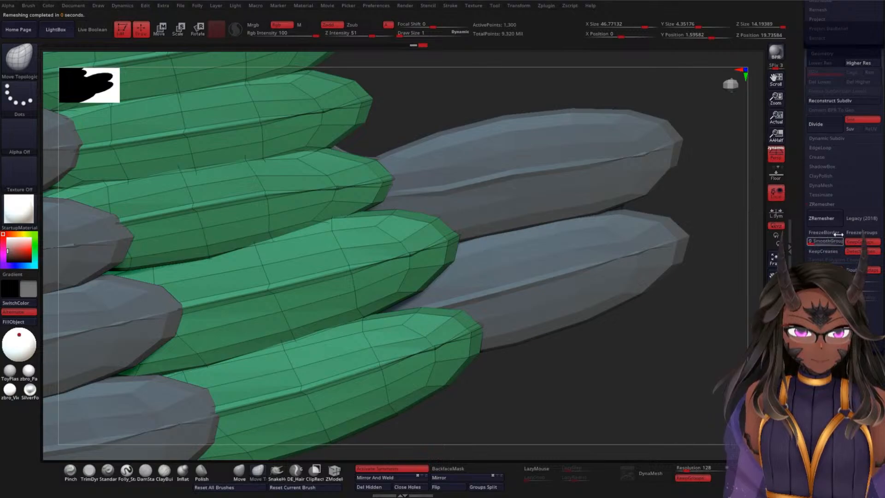
pyautogui.click(821, 218)
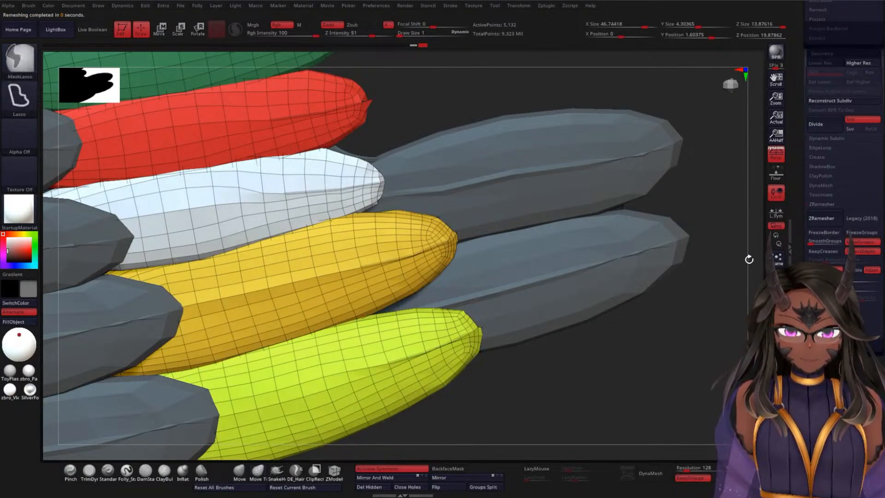
pyautogui.hotkey('ctrl', 'z')
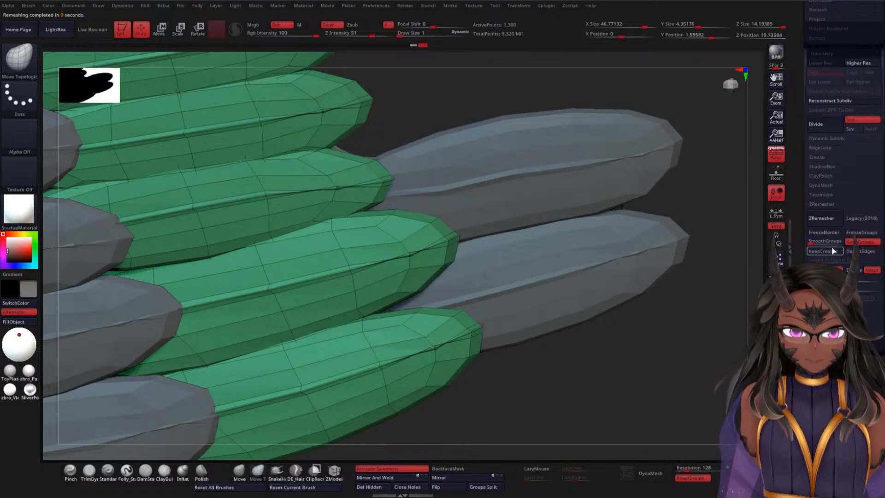
# Step: Try ZRemeshing WWF2 with KeepCreases on and DetectEdges off, first with KeepGroups and again without it, undoing each attempt
pyautogui.click(820, 251)
pyautogui.click(821, 218)
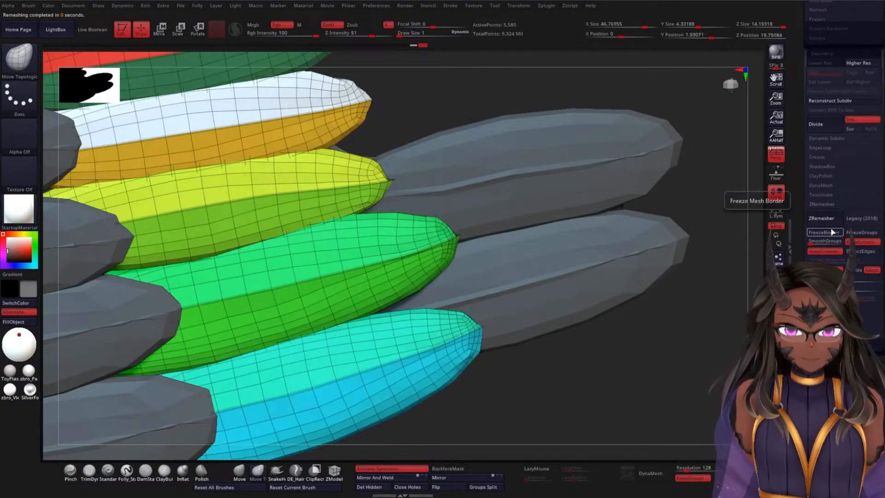
pyautogui.moveTo(735, 279); pyautogui.dragTo(687, 243)
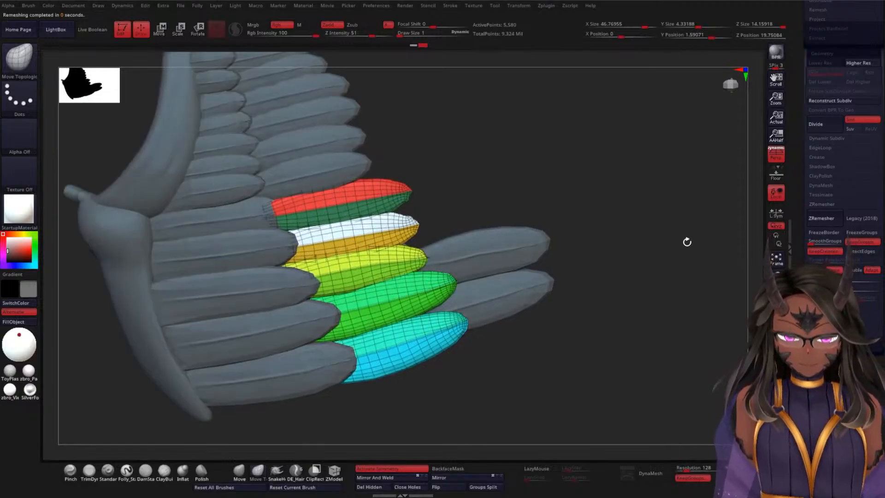
pyautogui.hotkey('ctrl', 'z')
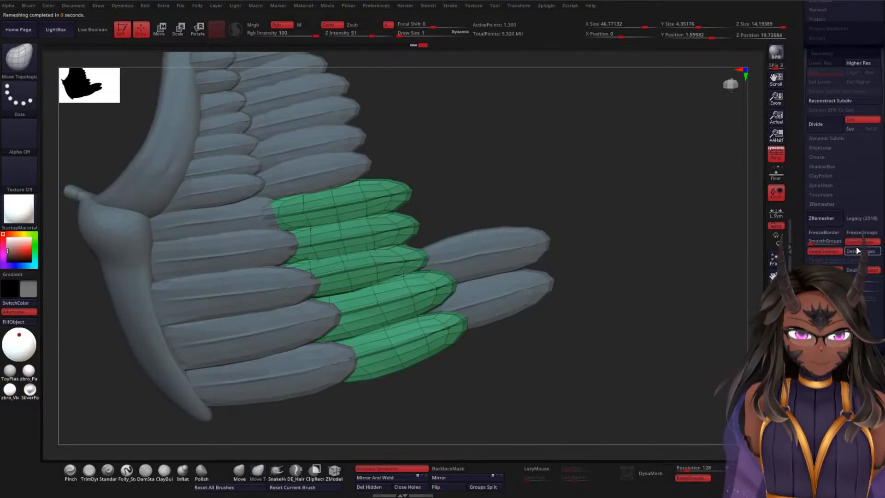
pyautogui.click(825, 220)
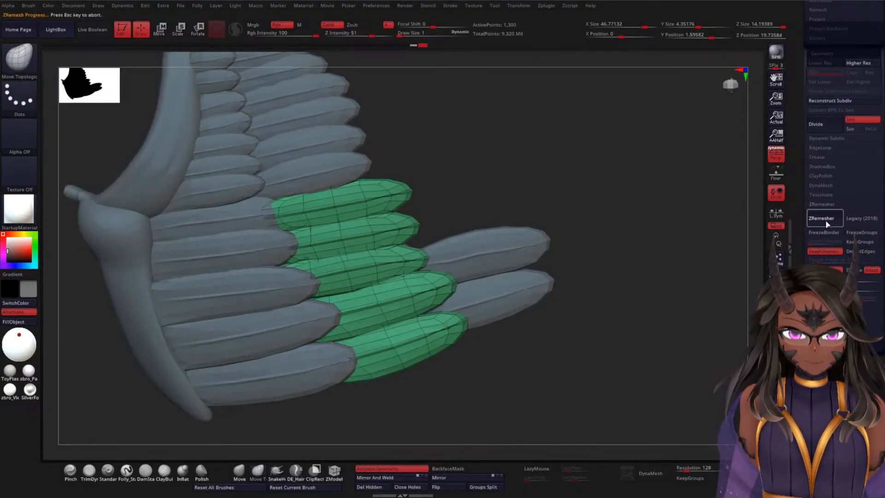
pyautogui.hotkey('ctrl', 'z')
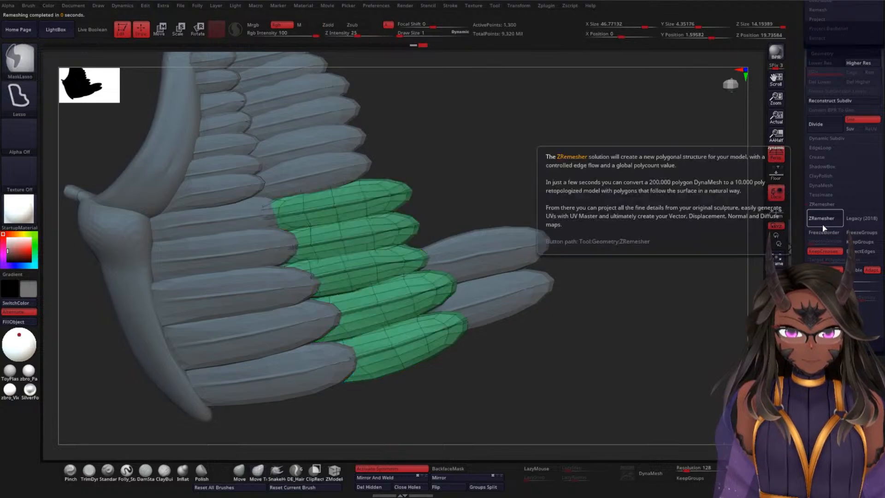
# Step: Give each WWF2 feather its own polygroup with Auto Groups
pyautogui.scroll(-5, 808, 216)
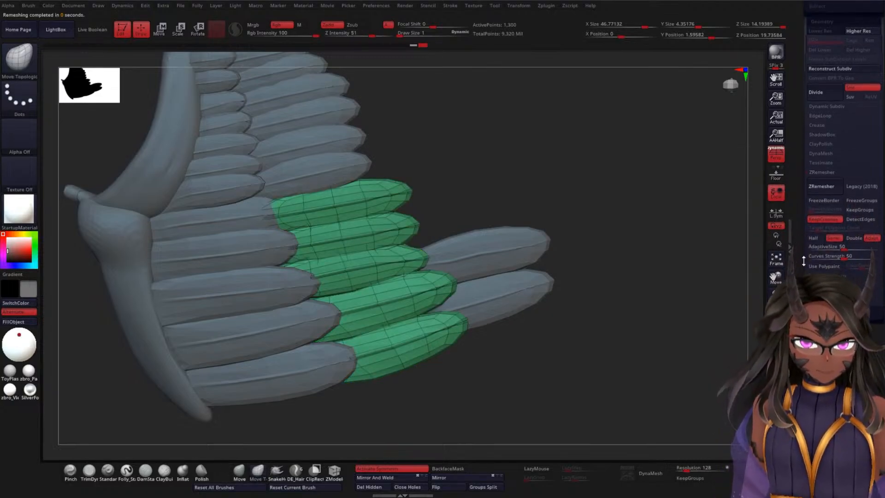
pyautogui.scroll(-2, 806, 215)
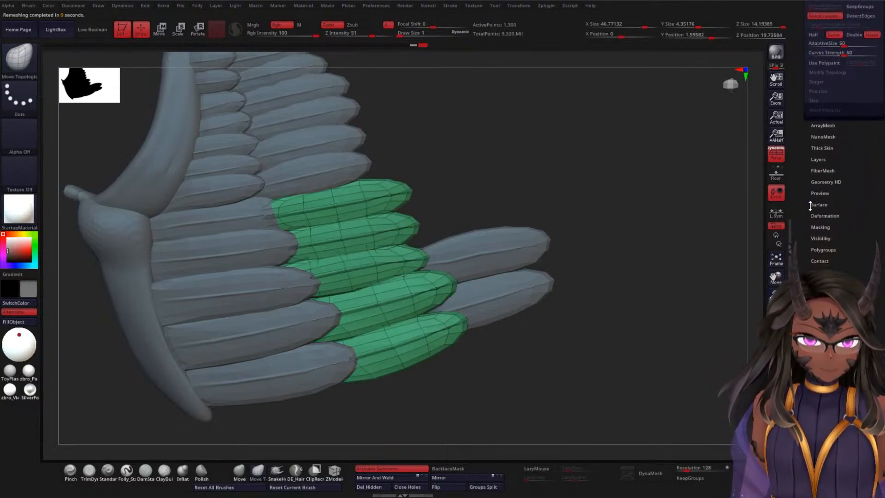
pyautogui.click(826, 241)
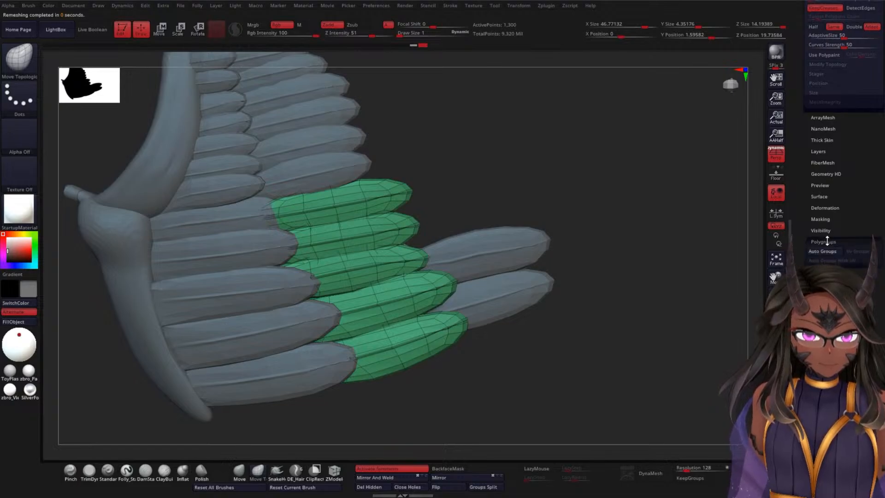
pyautogui.click(829, 251)
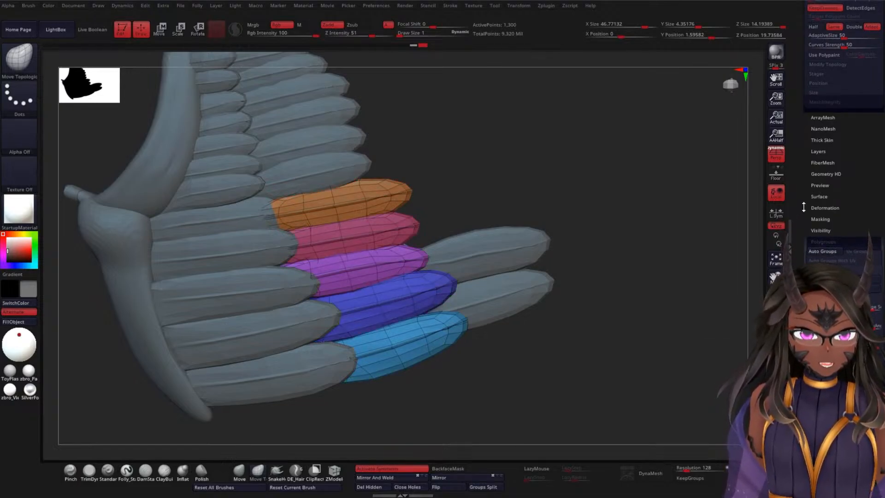
# Step: ZRemesh the WWF2 feathers with KeepGroups on and both KeepCreases and DetectEdges off
pyautogui.scroll(5, 803, 207)
pyautogui.click(854, 257)
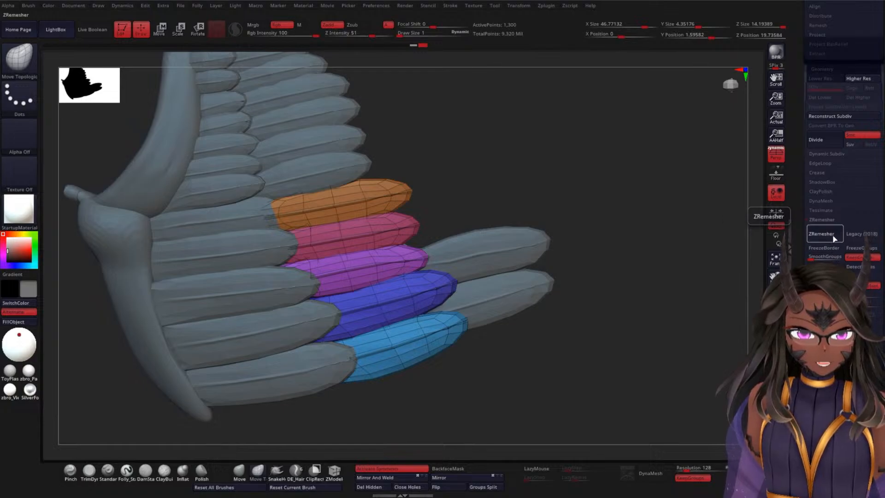
pyautogui.click(821, 235)
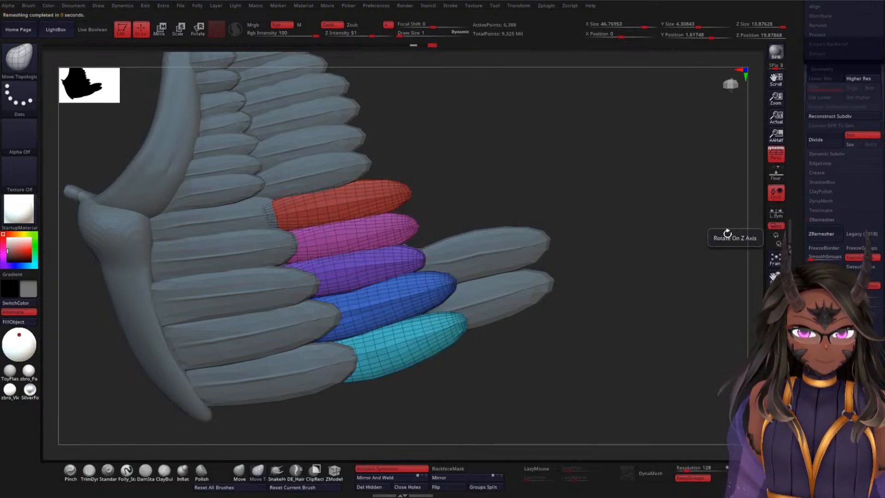
# Step: Subdivide the remeshed WWF2 feathers to level 3 and hide the polyframe
pyautogui.moveTo(640, 189); pyautogui.dragTo(667, 197)
pyautogui.hotkey('ctrl', 'd')
pyautogui.hotkey('shift', 'f')
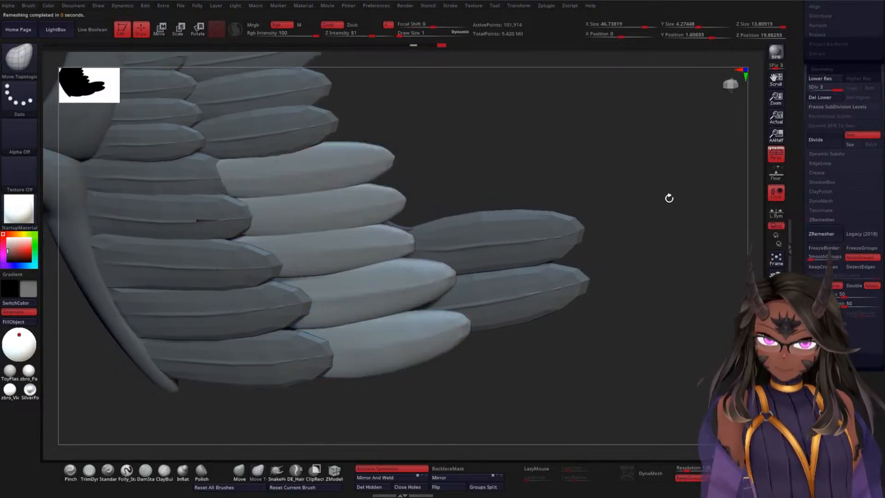
# Step: Try projecting the earlier feather shape from history onto WWF2 at subdivision level 3, and undo back to the undivided mesh
pyautogui.moveTo(678, 230); pyautogui.dragTo(683, 196)
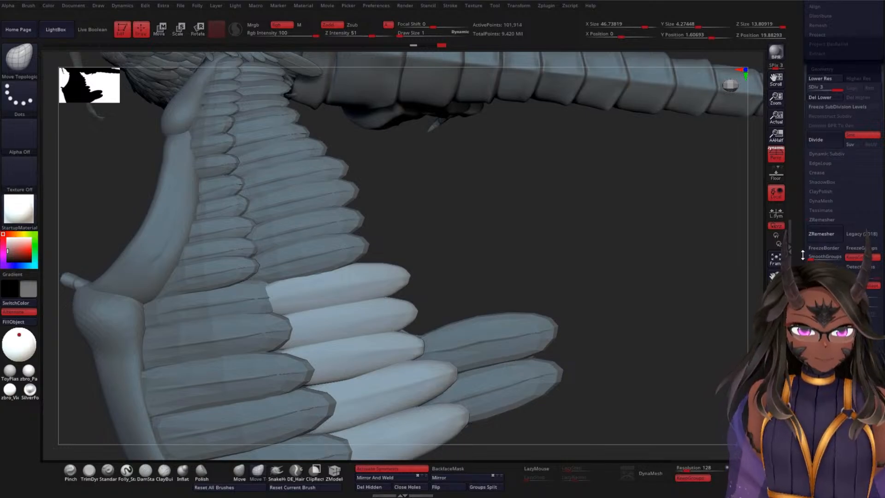
pyautogui.scroll(5, 802, 256)
pyautogui.click(814, 225)
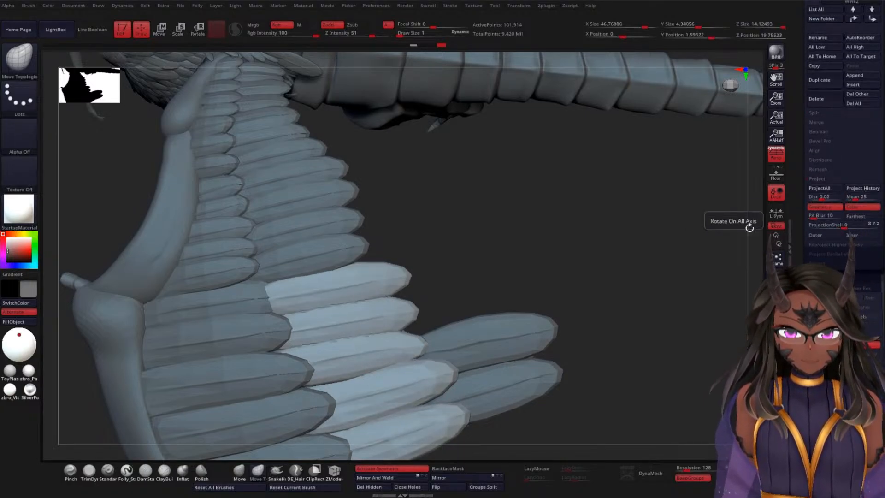
pyautogui.moveTo(712, 221)
pyautogui.mouseDown()
pyautogui.moveTo(608, 275)
pyautogui.moveTo(625, 261)
pyautogui.moveTo(617, 239)
pyautogui.mouseUp()
pyautogui.press('ctrl')
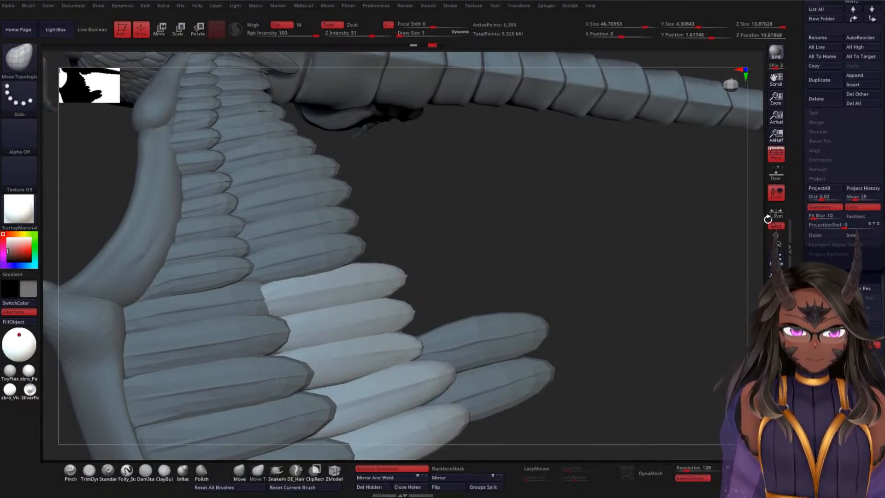
# Step: Project the feather shape from history onto the low-resolution WWF2 mesh, and compare it subdivided and at its lowest level
pyautogui.click(858, 189)
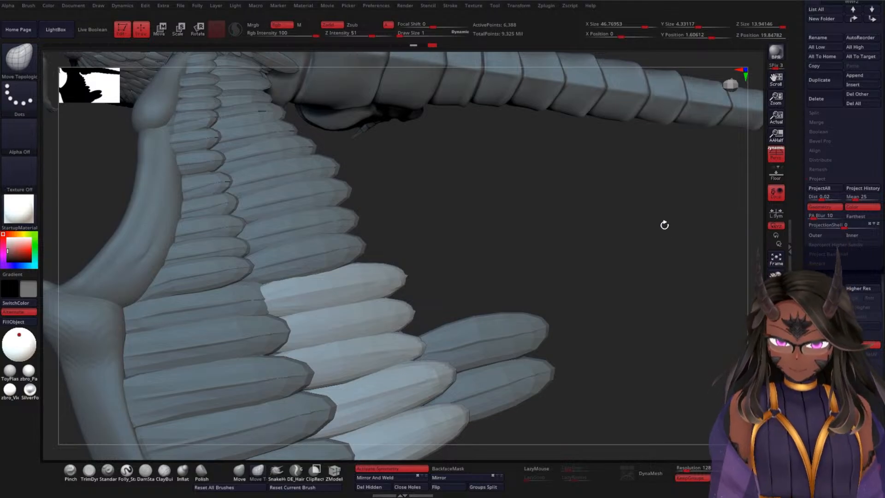
pyautogui.press('ctrl')
pyautogui.moveTo(640, 257)
pyautogui.mouseDown()
pyautogui.moveTo(594, 319)
pyautogui.moveTo(593, 276)
pyautogui.moveTo(604, 262)
pyautogui.moveTo(554, 318)
pyautogui.moveTo(575, 262)
pyautogui.moveTo(496, 367)
pyautogui.moveTo(624, 173)
pyautogui.moveTo(576, 221)
pyautogui.moveTo(649, 169)
pyautogui.moveTo(618, 197)
pyautogui.mouseUp()
pyautogui.press('shift')
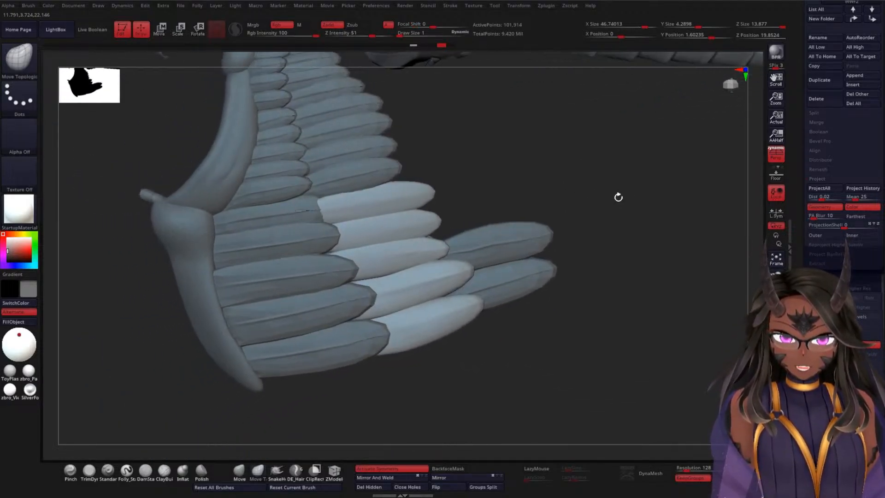
pyautogui.press('ctrl')
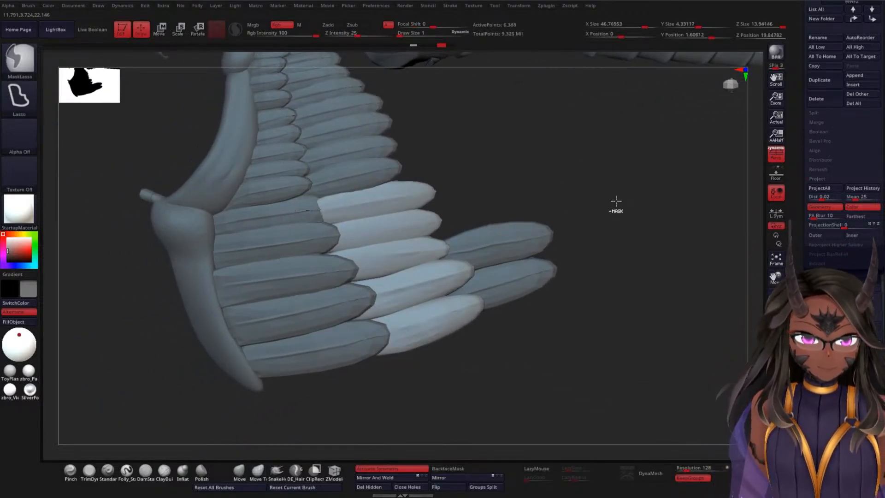
# Step: Undo WWF2 back to its undivided pre-remesh geometry, and ZRemesh it from subdivision level 4 with KeepGroups on
pyautogui.hotkey('ctrl', 'z')
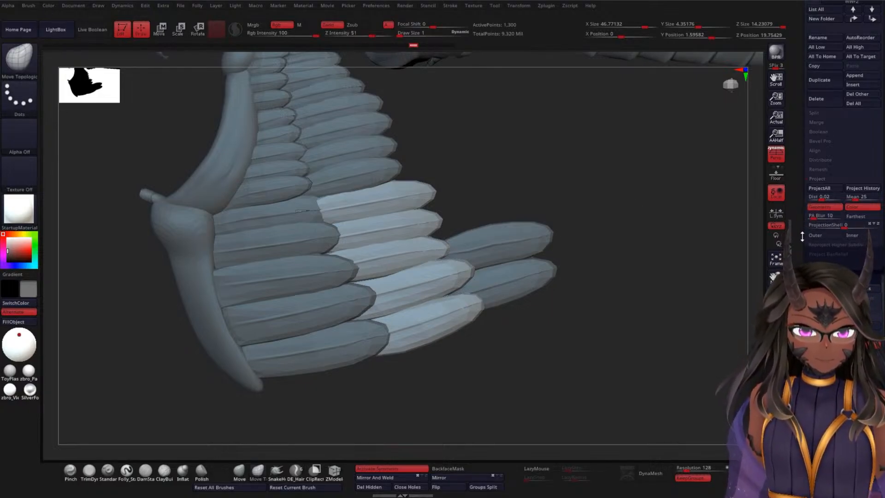
pyautogui.scroll(-5, 797, 237)
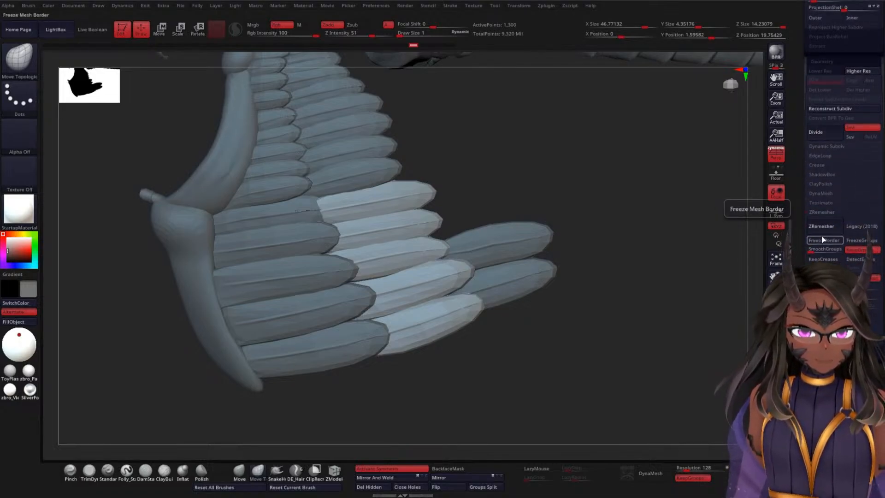
pyautogui.hotkey('ctrl', 'd')
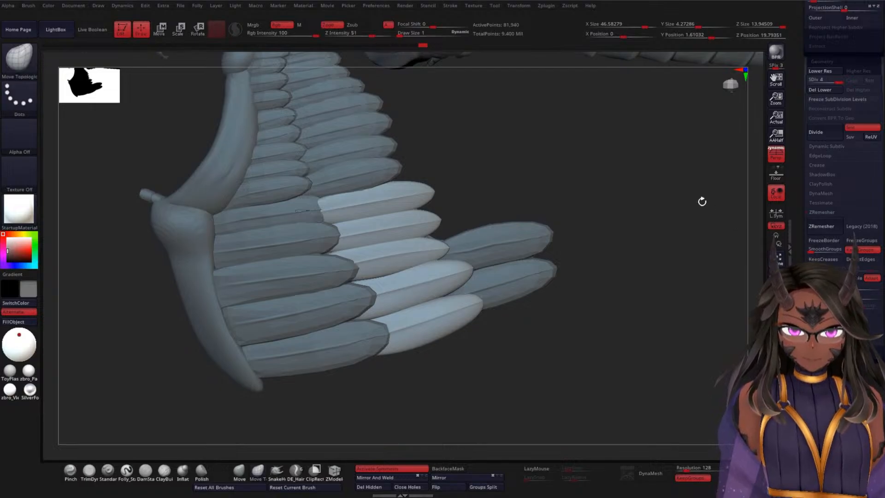
pyautogui.click(822, 226)
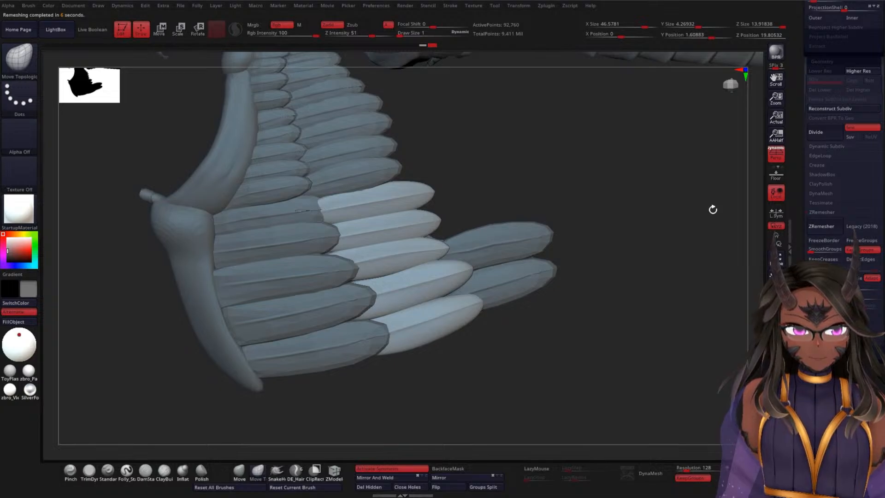
# Step: Examine the density and edge flow of the remeshed WWF2 feathers up close, with and without the polyframe
pyautogui.hotkey('shift', 'f')
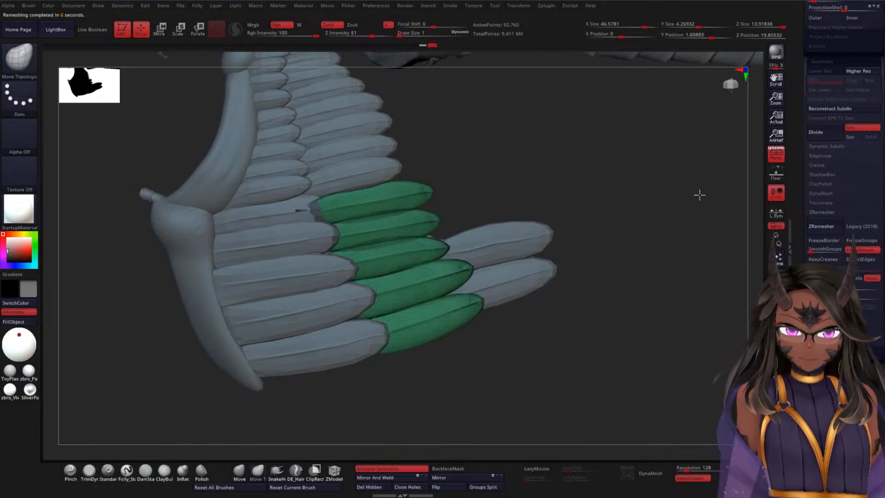
pyautogui.moveTo(699, 194)
pyautogui.keyDown('alt'); pyautogui.mouseDown()
pyautogui.moveTo(691, 250)
pyautogui.moveTo(634, 233)
pyautogui.moveTo(646, 179)
pyautogui.mouseUp(); pyautogui.keyUp('alt')
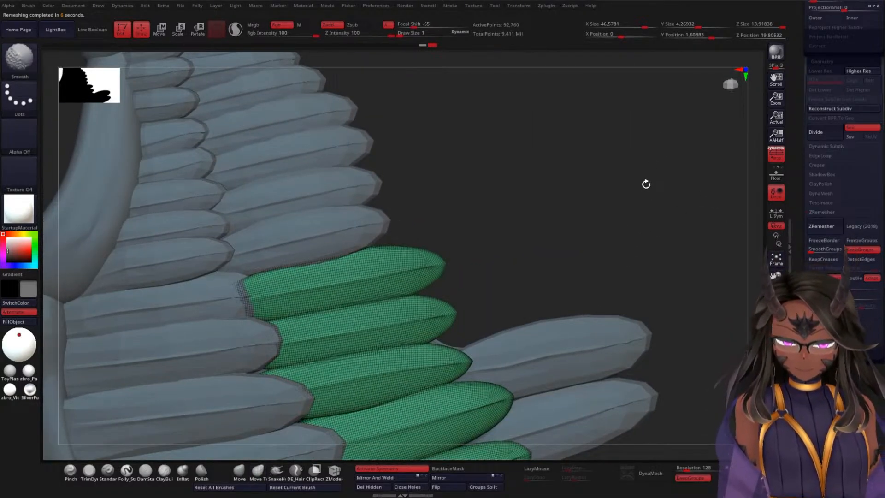
pyautogui.hotkey('shift', 'f')
pyautogui.keyDown('alt'); pyautogui.moveTo(648, 223); pyautogui.dragTo(700, 225); pyautogui.keyUp('alt')
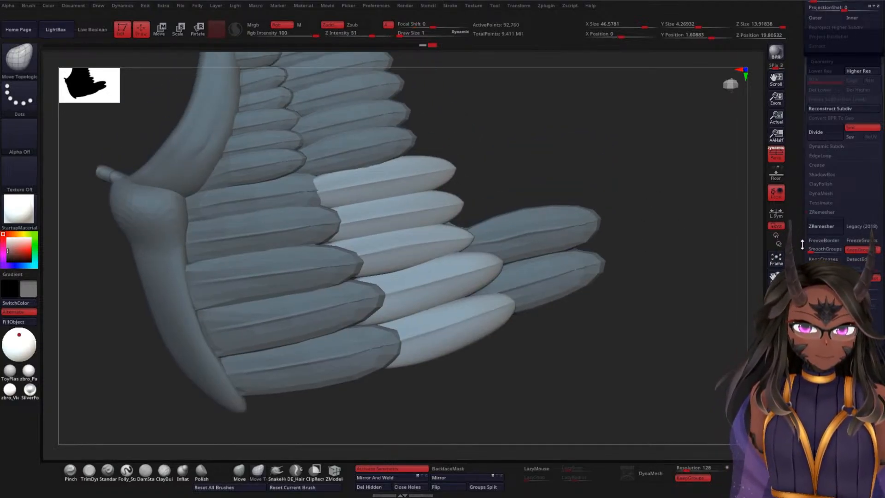
pyautogui.moveTo(693, 238); pyautogui.dragTo(683, 278)
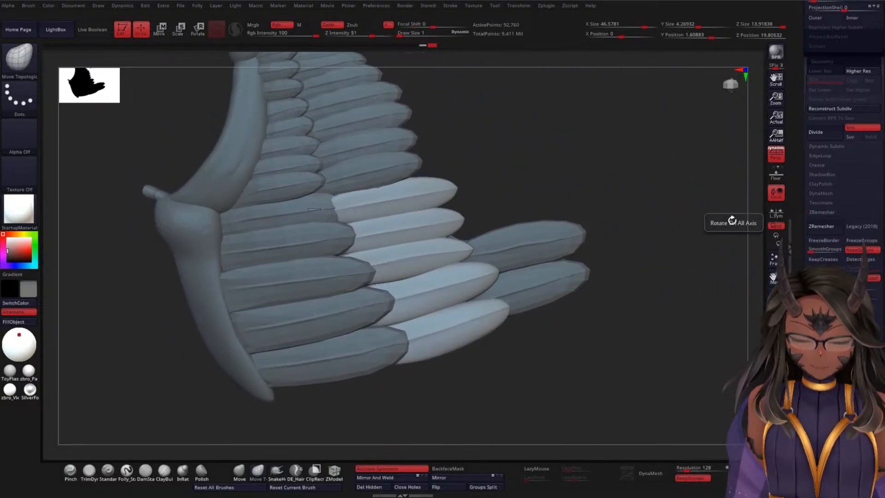
pyautogui.click(818, 229)
pyautogui.moveTo(642, 157)
pyautogui.keyDown('alt'); pyautogui.mouseDown()
pyautogui.moveTo(649, 223)
pyautogui.moveTo(567, 293)
pyautogui.moveTo(624, 126)
pyautogui.moveTo(624, 146)
pyautogui.mouseUp(); pyautogui.keyUp('alt')
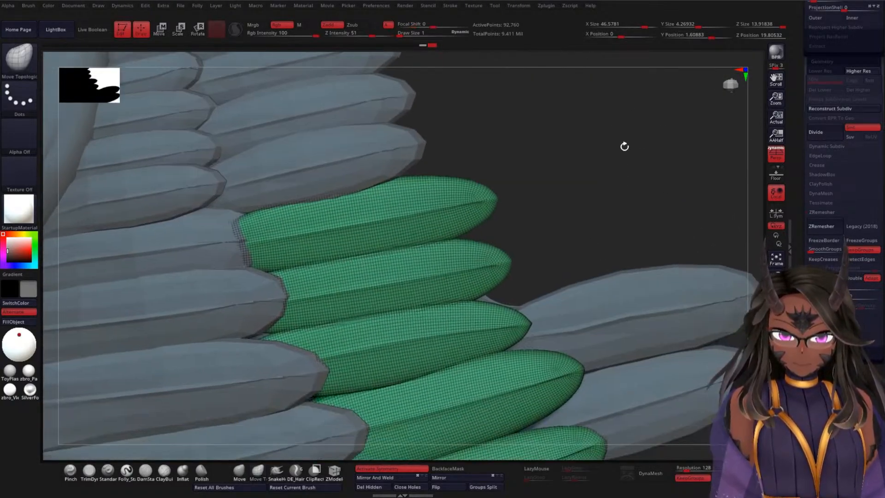
pyautogui.moveTo(614, 213); pyautogui.dragTo(692, 155)
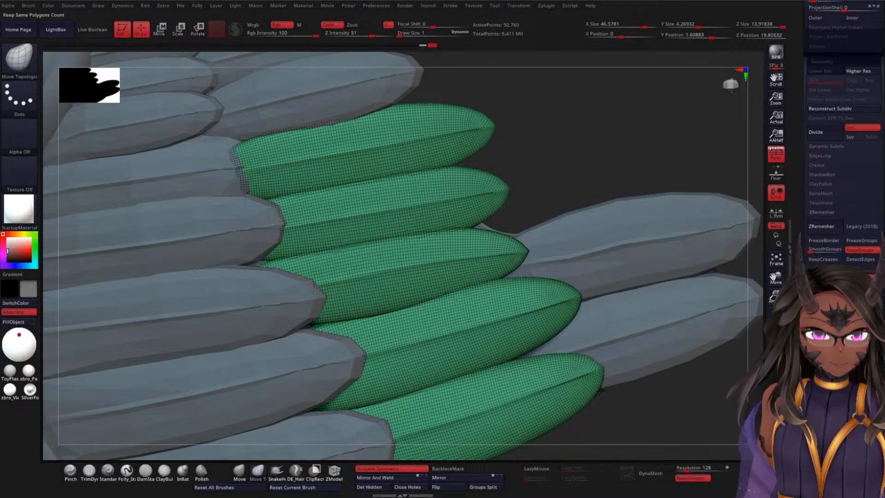
# Step: ZRemesh the WWF2 feathers two more times for a lighter mesh, and hide the polyframe
pyautogui.click(830, 229)
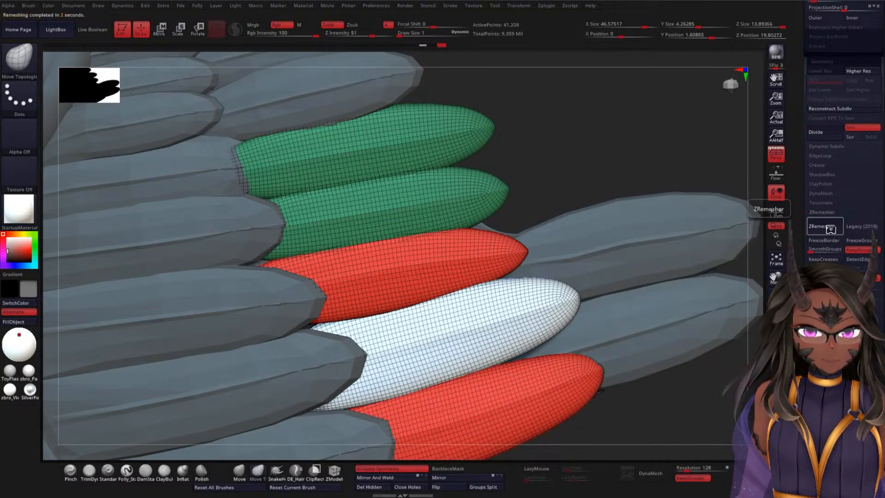
pyautogui.click(831, 229)
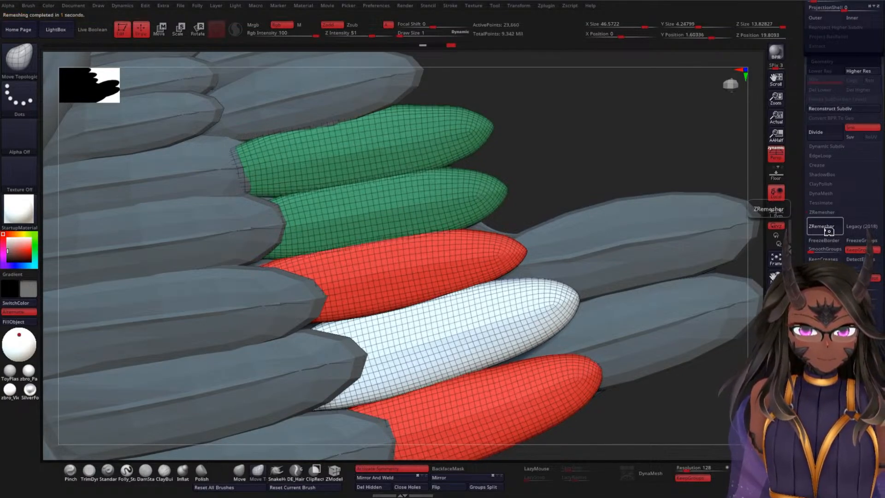
pyautogui.hotkey('shift', 'f')
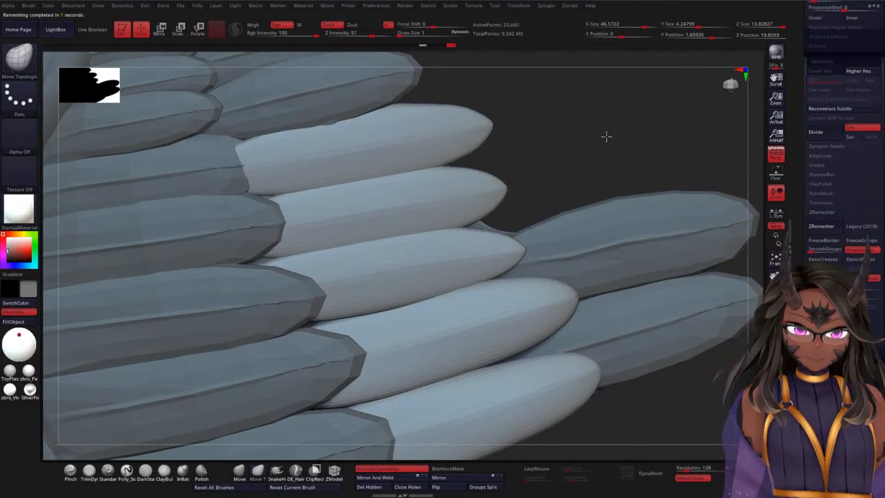
pyautogui.moveTo(607, 136); pyautogui.dragTo(611, 121)
pyautogui.keyDown('alt'); pyautogui.moveTo(656, 196); pyautogui.dragTo(606, 386); pyautogui.keyUp('alt')
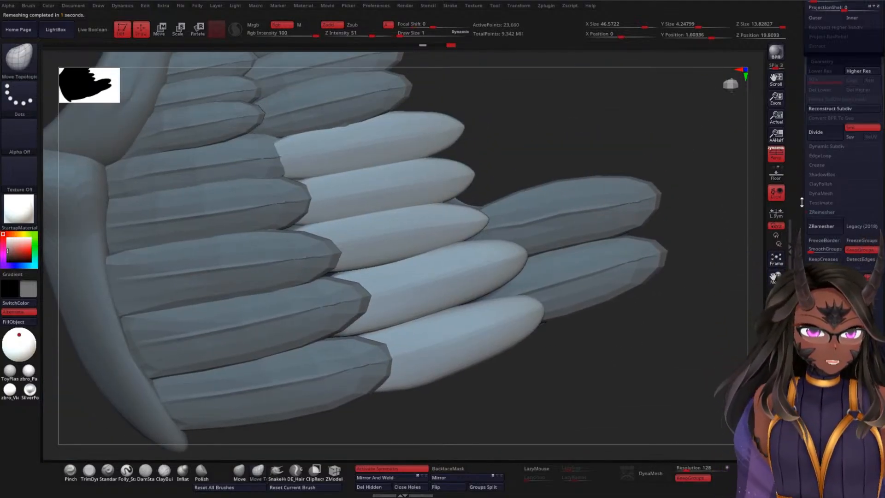
# Step: Project the feather shape from history onto the undivided WWF2 mesh, and again at subdivision level 3
pyautogui.moveTo(800, 205); pyautogui.dragTo(799, 382)
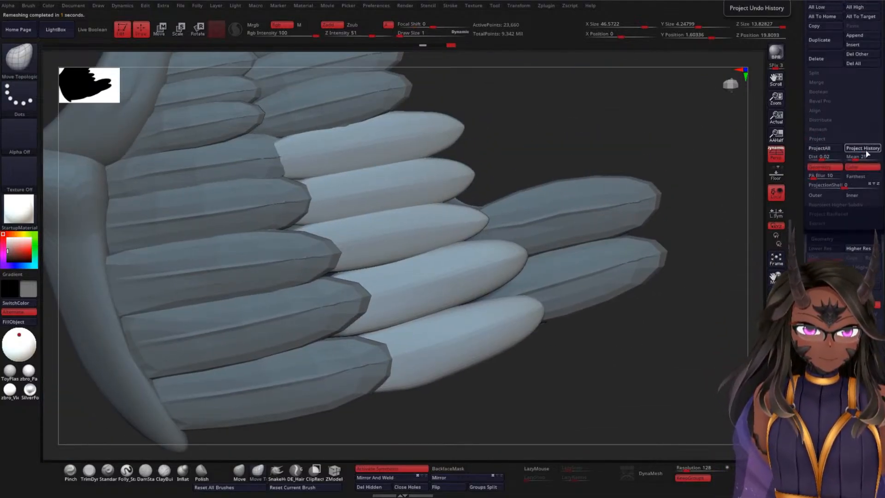
pyautogui.click(863, 149)
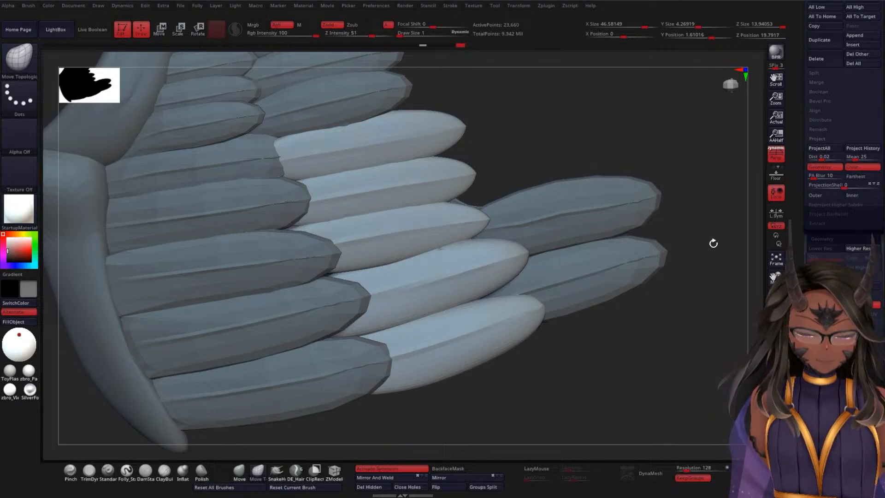
pyautogui.press('d')
pyautogui.press('ctrl')
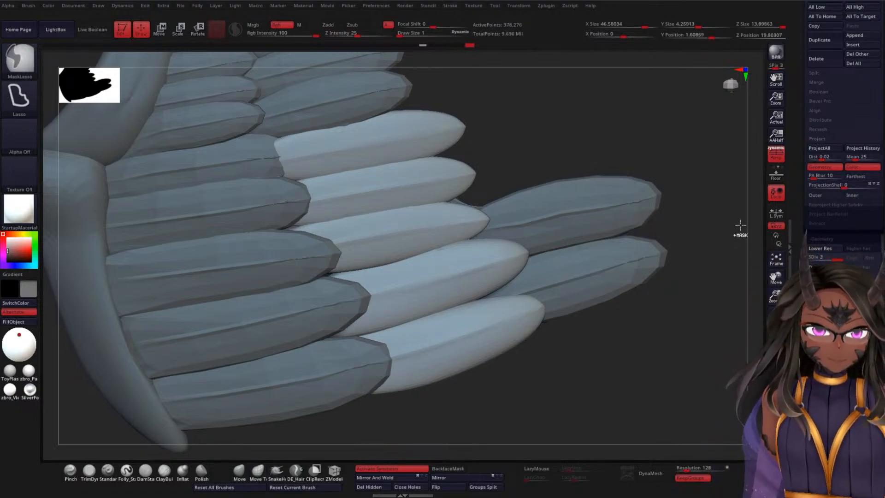
pyautogui.click(855, 150)
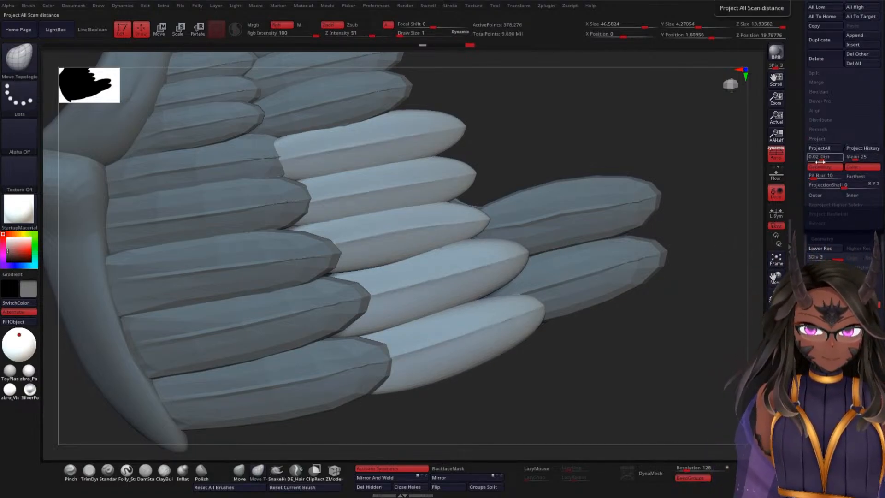
# Step: Give each WWF2 feather its own polygroup with Auto Groups, checking the colours in the polyframe
pyautogui.moveTo(676, 312)
pyautogui.mouseDown()
pyautogui.moveTo(675, 274)
pyautogui.moveTo(594, 345)
pyautogui.moveTo(632, 292)
pyautogui.moveTo(608, 310)
pyautogui.moveTo(543, 264)
pyautogui.moveTo(296, 341)
pyautogui.moveTo(353, 308)
pyautogui.moveTo(364, 279)
pyautogui.moveTo(523, 219)
pyautogui.moveTo(551, 172)
pyautogui.moveTo(572, 207)
pyautogui.mouseUp()
pyautogui.hotkey('shift', 'f')
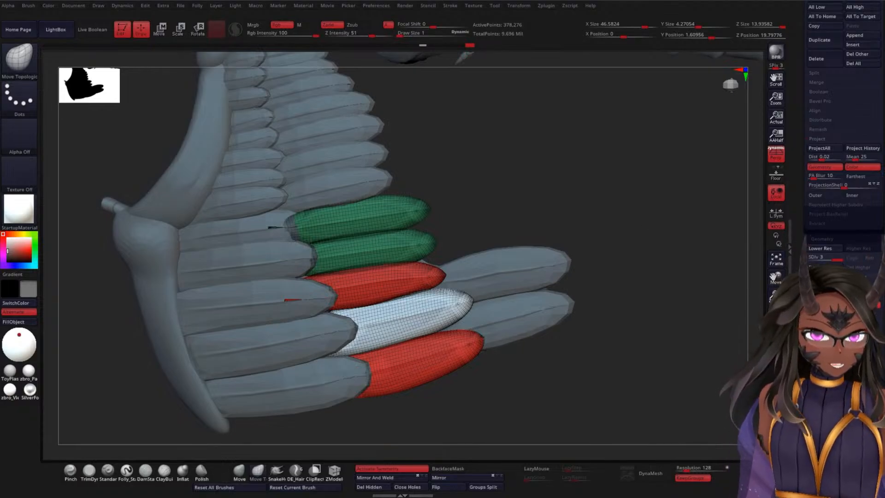
pyautogui.moveTo(809, 414); pyautogui.dragTo(809, 119)
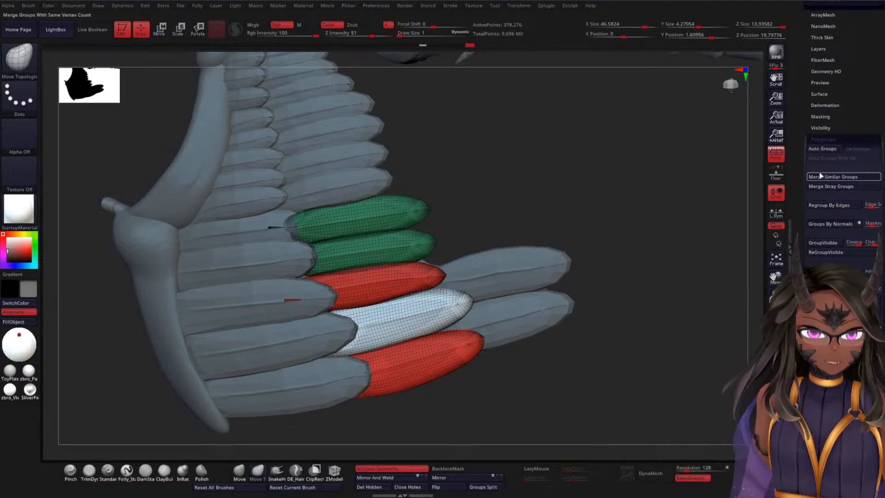
pyautogui.click(833, 151)
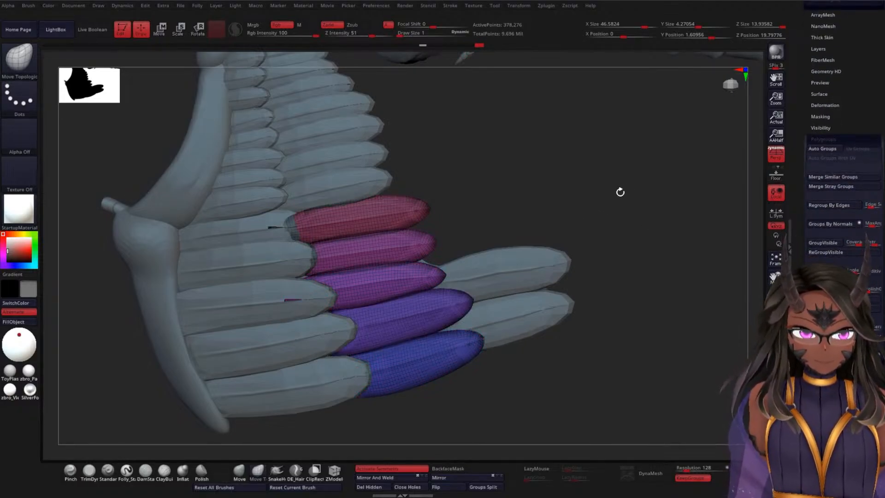
pyautogui.hotkey('shift', 'f')
# Step: Examine the smoothed WWF2 feathers from several angles against the neighbouring wing feather rows
pyautogui.moveTo(616, 192); pyautogui.dragTo(633, 174)
pyautogui.moveTo(584, 160)
pyautogui.mouseDown()
pyautogui.moveTo(568, 174)
pyautogui.moveTo(541, 278)
pyautogui.moveTo(593, 184)
pyautogui.mouseUp()
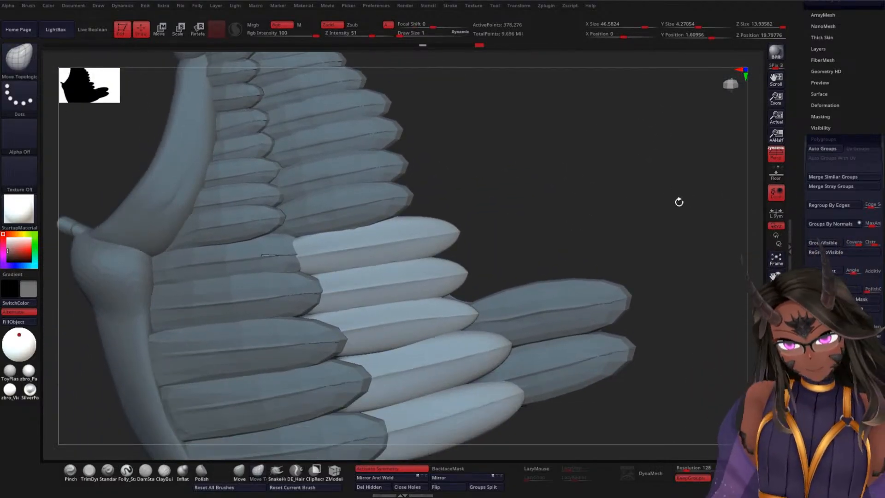
pyautogui.moveTo(679, 202); pyautogui.dragTo(612, 195)
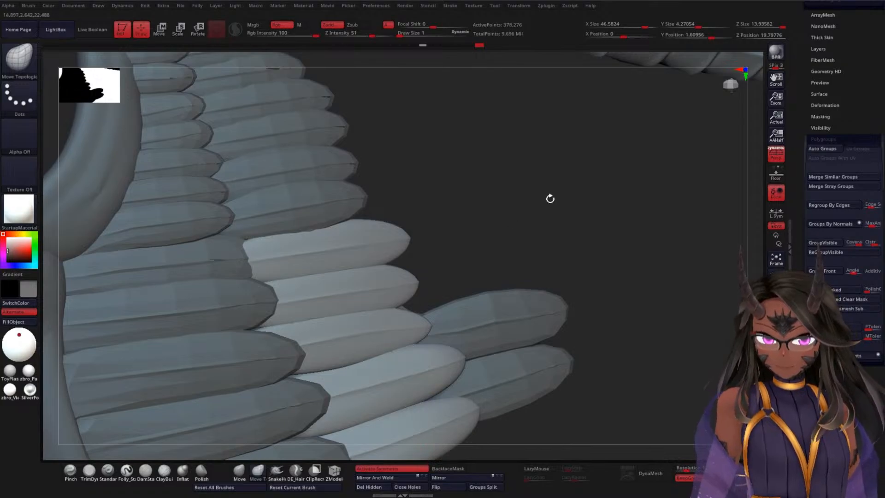
pyautogui.press('space')
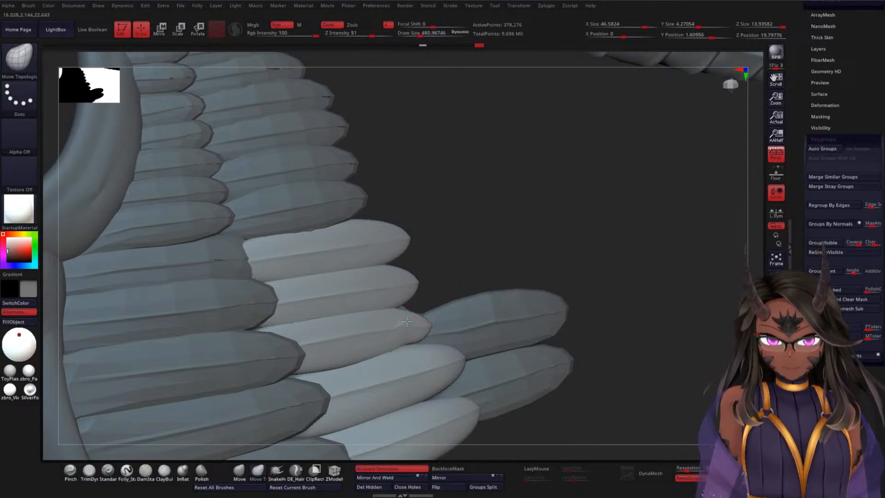
pyautogui.hotkey('ctrl', 'a')
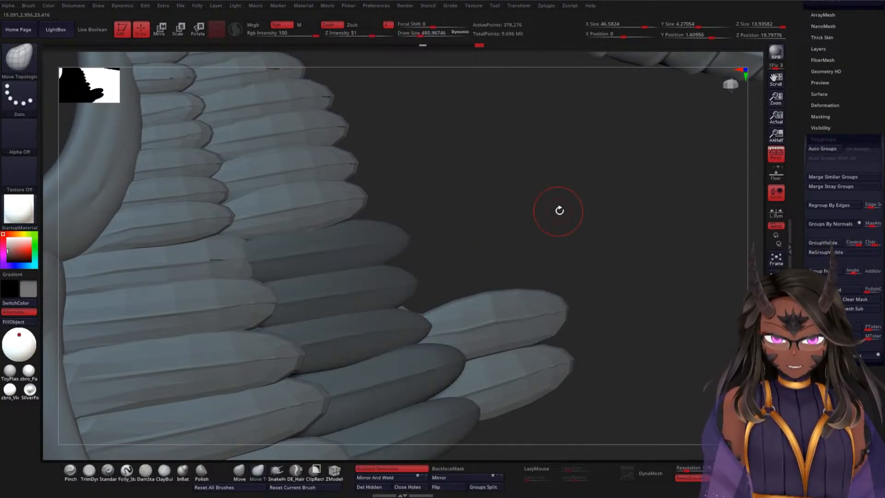
pyautogui.hotkey('ctrl', 'z')
pyautogui.moveTo(602, 269); pyautogui.dragTo(487, 267)
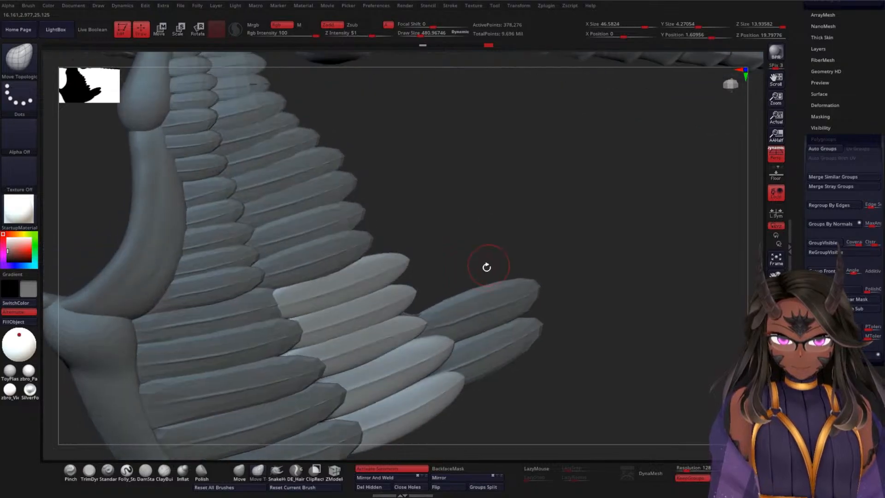
pyautogui.press('space')
pyautogui.moveTo(541, 214)
pyautogui.mouseDown()
pyautogui.moveTo(549, 210)
pyautogui.moveTo(538, 272)
pyautogui.mouseUp()
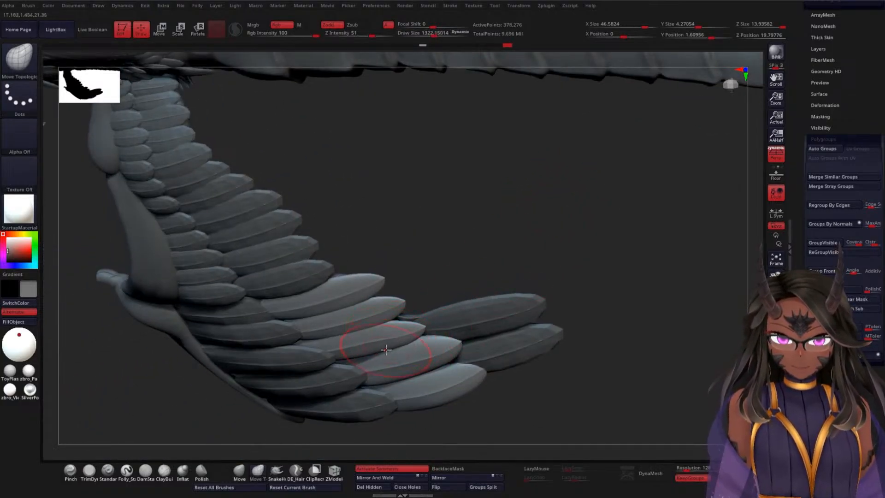
pyautogui.moveTo(479, 240)
pyautogui.mouseDown()
pyautogui.moveTo(501, 183)
pyautogui.moveTo(529, 216)
pyautogui.moveTo(530, 189)
pyautogui.moveTo(612, 223)
pyautogui.moveTo(628, 217)
pyautogui.moveTo(593, 186)
pyautogui.mouseUp()
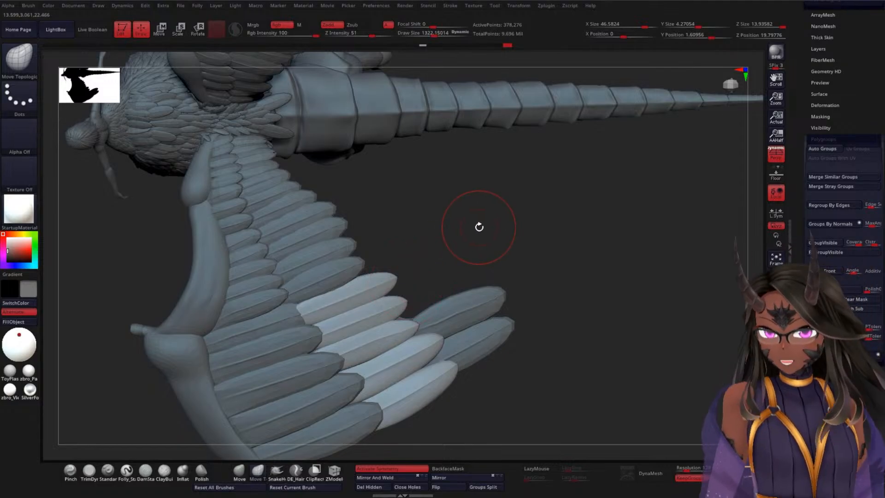
pyautogui.moveTo(504, 239)
pyautogui.mouseDown()
pyautogui.moveTo(513, 201)
pyautogui.moveTo(515, 244)
pyautogui.moveTo(499, 244)
pyautogui.moveTo(503, 148)
pyautogui.moveTo(510, 156)
pyautogui.moveTo(490, 244)
pyautogui.moveTo(528, 294)
pyautogui.moveTo(541, 275)
pyautogui.moveTo(516, 258)
pyautogui.moveTo(533, 260)
pyautogui.moveTo(560, 238)
pyautogui.moveTo(589, 330)
pyautogui.moveTo(587, 320)
pyautogui.mouseUp()
pyautogui.moveTo(628, 253)
pyautogui.mouseDown()
pyautogui.moveTo(601, 280)
pyautogui.moveTo(608, 250)
pyautogui.mouseUp()
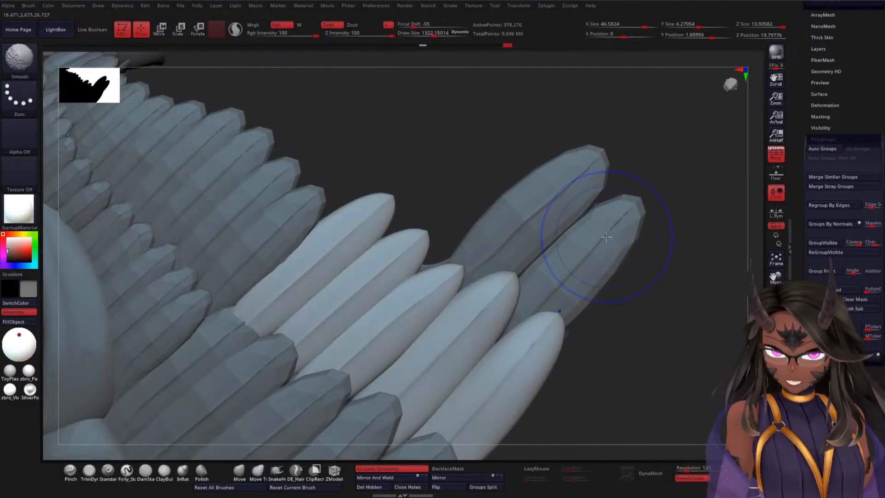
# Step: Lower the WWF2 feathers to subdivision level 1 and check their shape at that level
pyautogui.hotkey('shift', 'f')
pyautogui.hotkey('shift', 'f')
pyautogui.moveTo(474, 191)
pyautogui.mouseDown()
pyautogui.moveTo(463, 183)
pyautogui.moveTo(468, 162)
pyautogui.moveTo(536, 161)
pyautogui.mouseUp()
pyautogui.moveTo(802, 187); pyautogui.dragTo(802, 350)
pyautogui.moveTo(818, 210); pyautogui.dragTo(775, 219)
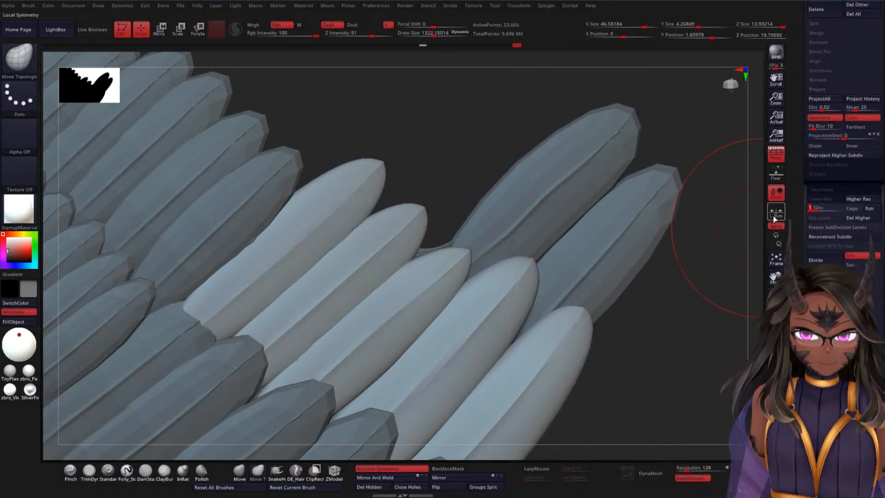
pyautogui.moveTo(667, 331)
pyautogui.mouseDown()
pyautogui.moveTo(663, 304)
pyautogui.moveTo(628, 332)
pyautogui.moveTo(619, 294)
pyautogui.mouseUp()
pyautogui.moveTo(620, 233)
pyautogui.keyDown('alt'); pyautogui.mouseDown()
pyautogui.moveTo(625, 307)
pyautogui.moveTo(666, 272)
pyautogui.moveTo(586, 175)
pyautogui.mouseUp(); pyautogui.keyUp('alt')
pyautogui.hotkey('shift', 'f')
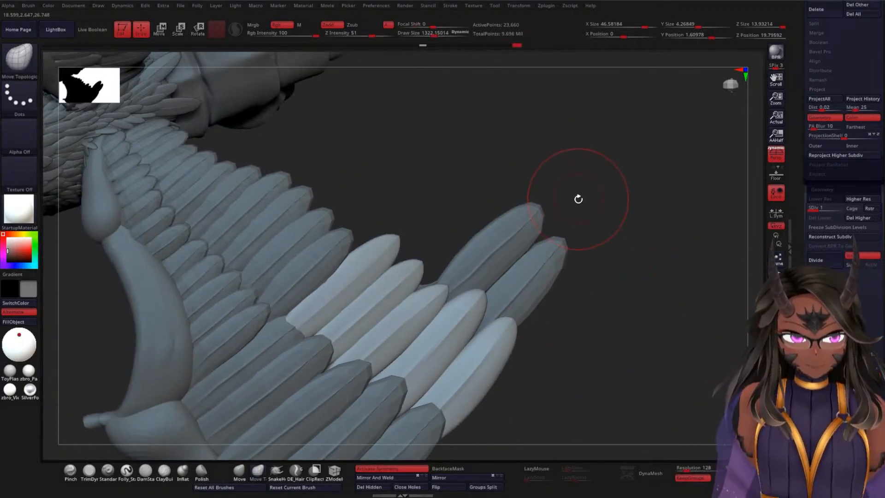
# Step: Review the whole wing with the WWF2 row in place, and bring the subtool list back into view
pyautogui.moveTo(625, 247); pyautogui.dragTo(629, 212)
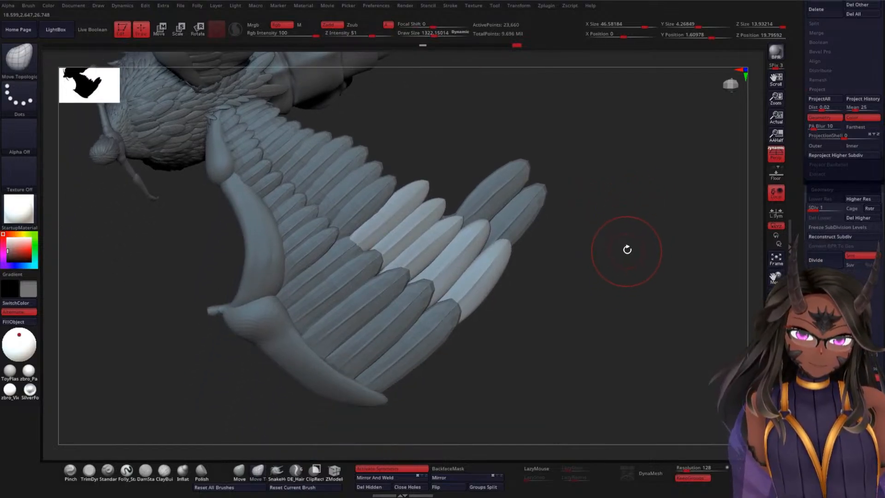
pyautogui.moveTo(627, 249)
pyautogui.mouseDown()
pyautogui.moveTo(533, 283)
pyautogui.moveTo(629, 246)
pyautogui.mouseUp()
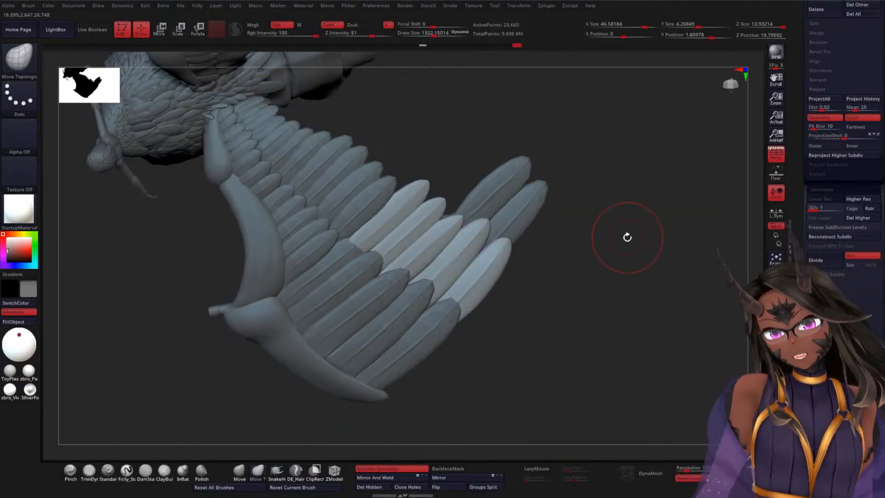
pyautogui.moveTo(797, 153); pyautogui.dragTo(796, 277)
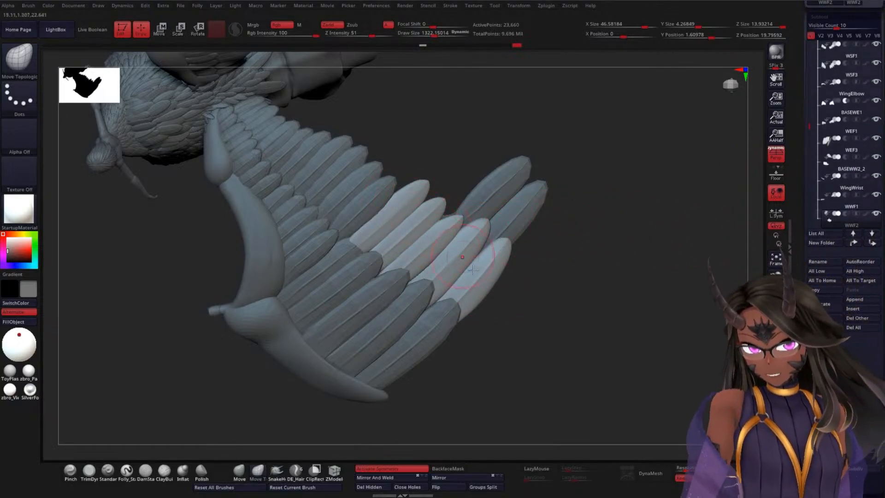
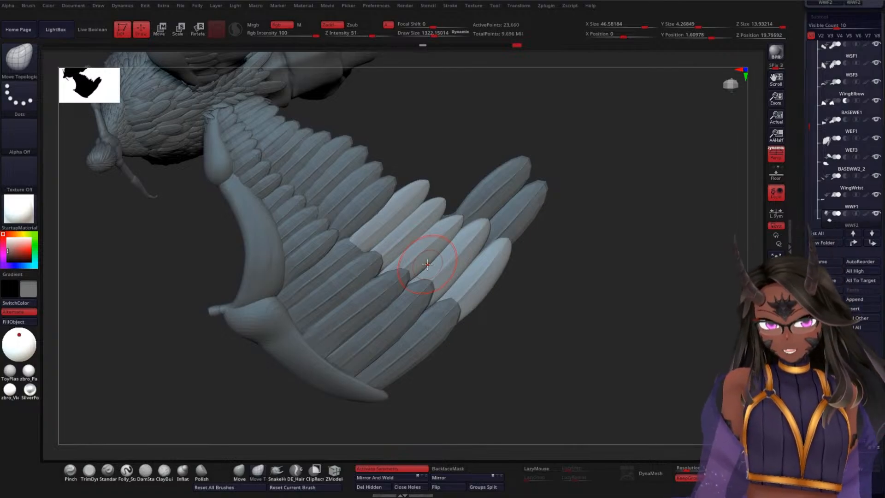
# Step: Select the WWF1 feather row and examine its polygroups and topology in the polyframe from several angles
pyautogui.moveTo(572, 198); pyautogui.dragTo(566, 263)
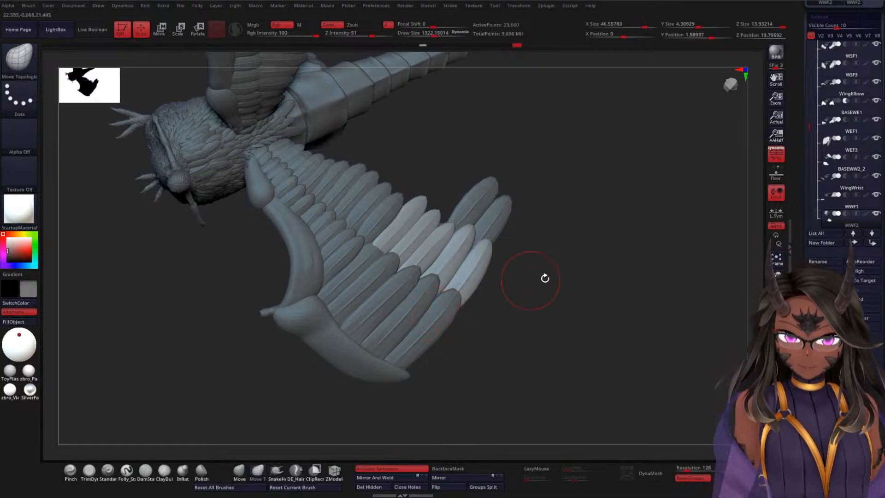
pyautogui.keyDown('alt'); pyautogui.click(386, 327); pyautogui.keyUp('alt')
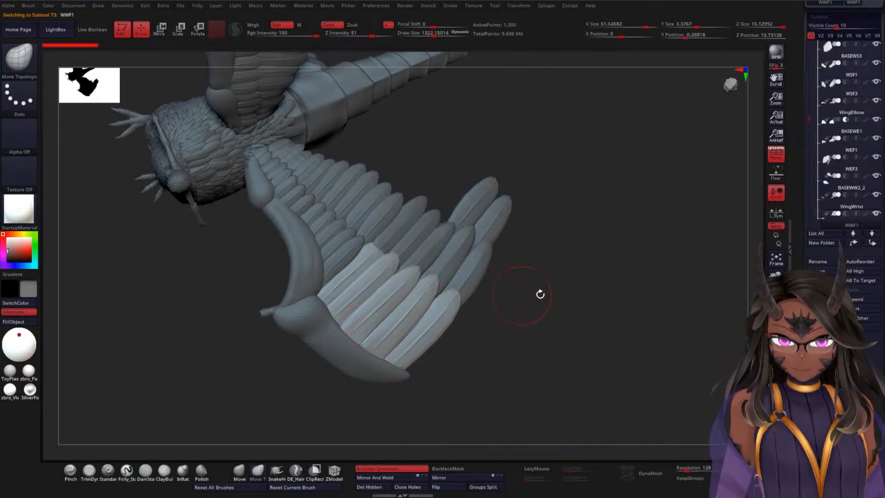
pyautogui.moveTo(540, 294)
pyautogui.mouseDown()
pyautogui.moveTo(507, 312)
pyautogui.moveTo(571, 272)
pyautogui.moveTo(588, 361)
pyautogui.moveTo(672, 361)
pyautogui.moveTo(643, 350)
pyautogui.moveTo(659, 345)
pyautogui.moveTo(629, 337)
pyautogui.moveTo(604, 304)
pyautogui.moveTo(654, 337)
pyautogui.moveTo(611, 306)
pyautogui.moveTo(598, 264)
pyautogui.moveTo(610, 292)
pyautogui.moveTo(604, 325)
pyautogui.moveTo(602, 314)
pyautogui.mouseUp()
pyautogui.hotkey('shift', 'f')
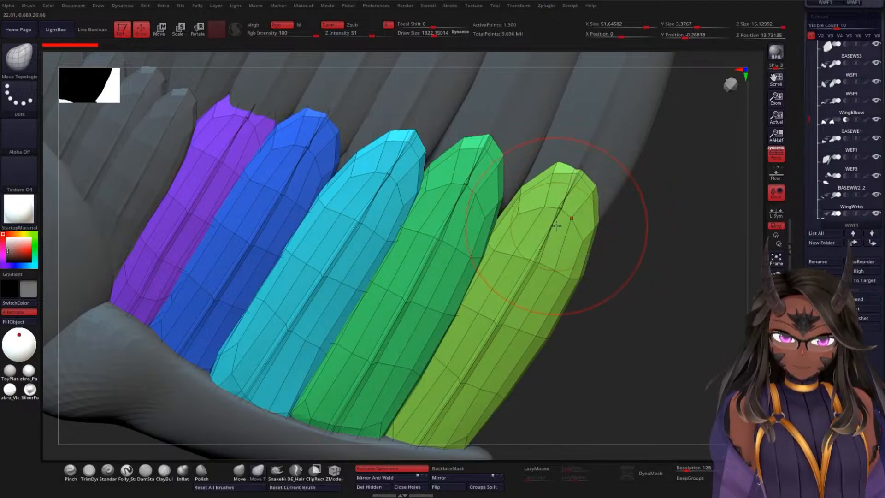
pyautogui.keyDown('alt'); pyautogui.moveTo(615, 243); pyautogui.dragTo(583, 191); pyautogui.keyUp('alt')
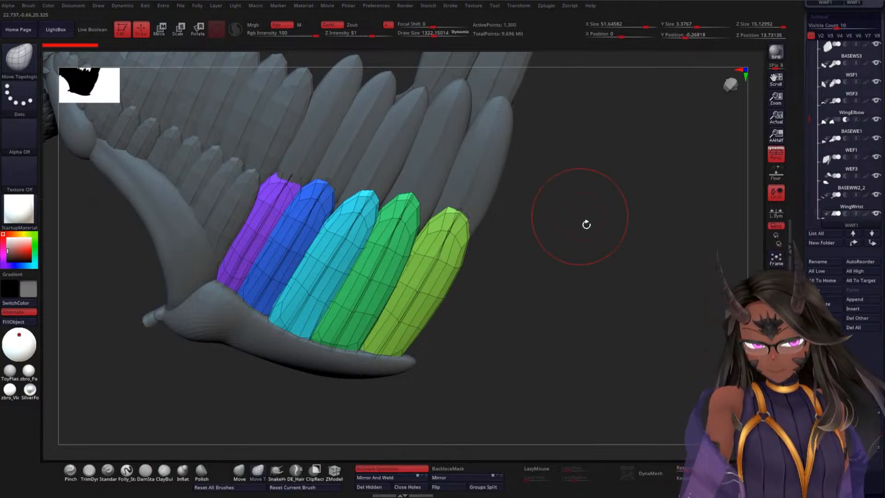
pyautogui.keyDown('alt'); pyautogui.moveTo(586, 224); pyautogui.dragTo(586, 223); pyautogui.keyUp('alt')
pyautogui.moveTo(588, 259); pyautogui.dragTo(540, 275)
# Step: Make the BASEWS3 base piece at the wing shoulder the active subtool and bring its underside into view
pyautogui.moveTo(534, 238)
pyautogui.mouseDown()
pyautogui.moveTo(533, 251)
pyautogui.moveTo(580, 212)
pyautogui.moveTo(577, 263)
pyautogui.moveTo(616, 273)
pyautogui.moveTo(596, 255)
pyautogui.moveTo(634, 244)
pyautogui.mouseUp()
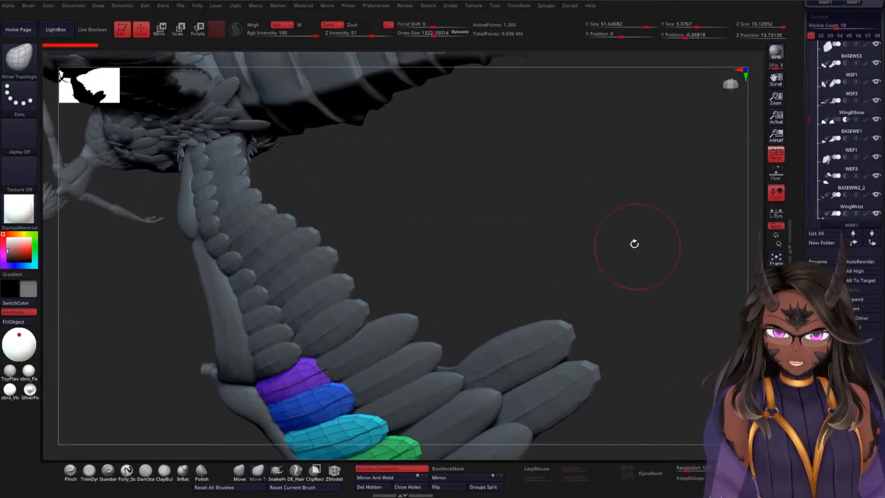
pyautogui.moveTo(490, 221); pyautogui.dragTo(462, 220)
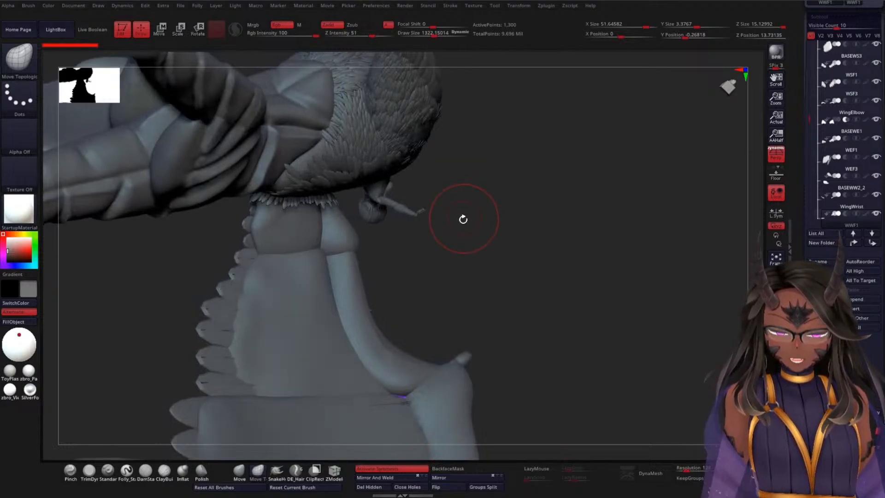
pyautogui.moveTo(518, 222); pyautogui.dragTo(599, 220)
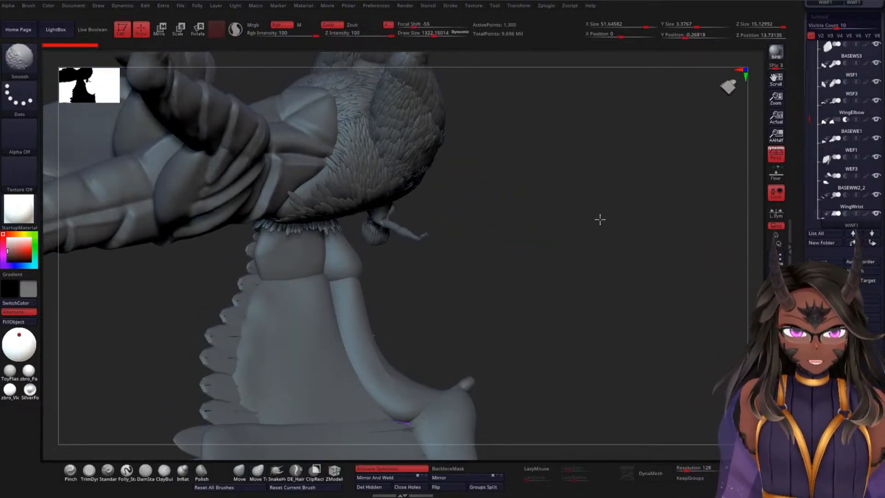
pyautogui.moveTo(811, 116); pyautogui.dragTo(810, 82)
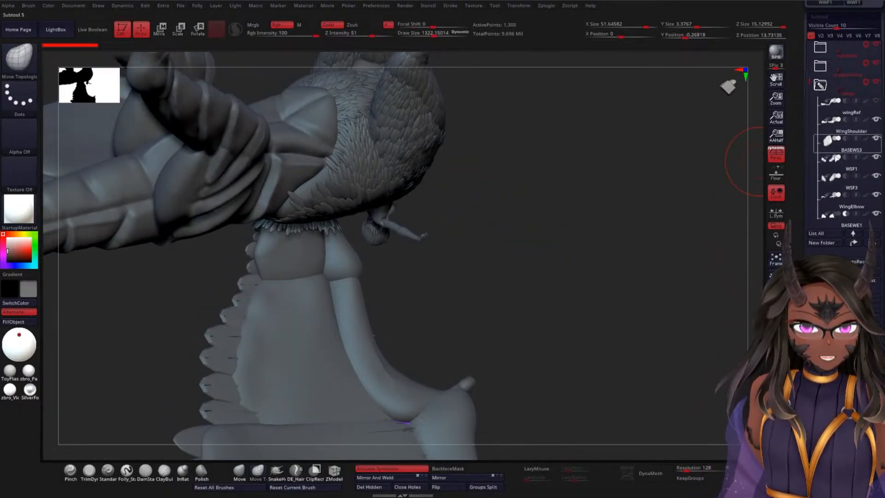
pyautogui.click(837, 149)
pyautogui.keyDown('alt'); pyautogui.moveTo(487, 238); pyautogui.dragTo(561, 241); pyautogui.keyUp('alt')
pyautogui.moveTo(572, 192)
pyautogui.keyDown('alt'); pyautogui.mouseDown()
pyautogui.moveTo(586, 130)
pyautogui.moveTo(573, 174)
pyautogui.moveTo(576, 231)
pyautogui.mouseUp(); pyautogui.keyUp('alt')
# Step: Hide the HariMain folder and the body and eyes folders around the wing, then reselect the BASEWS3 shoulder base
pyautogui.click(877, 64)
pyautogui.click(879, 45)
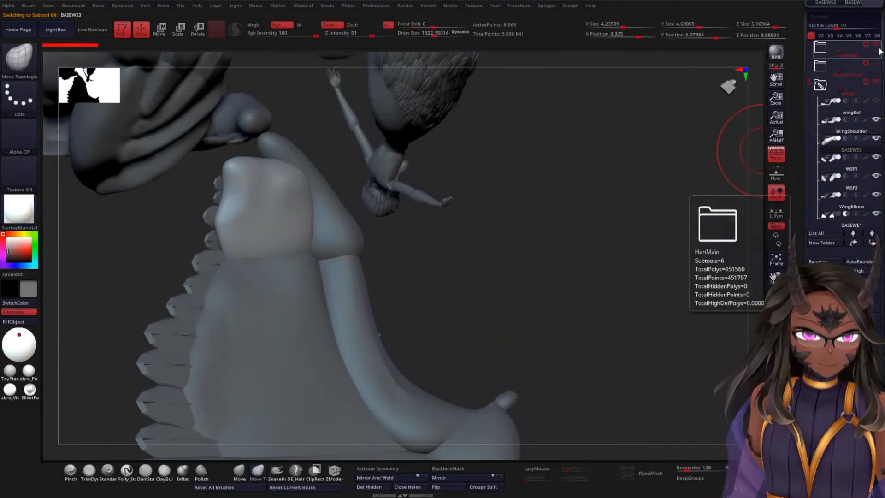
pyautogui.moveTo(807, 78); pyautogui.dragTo(809, 51)
pyautogui.click(879, 102)
pyautogui.click(877, 81)
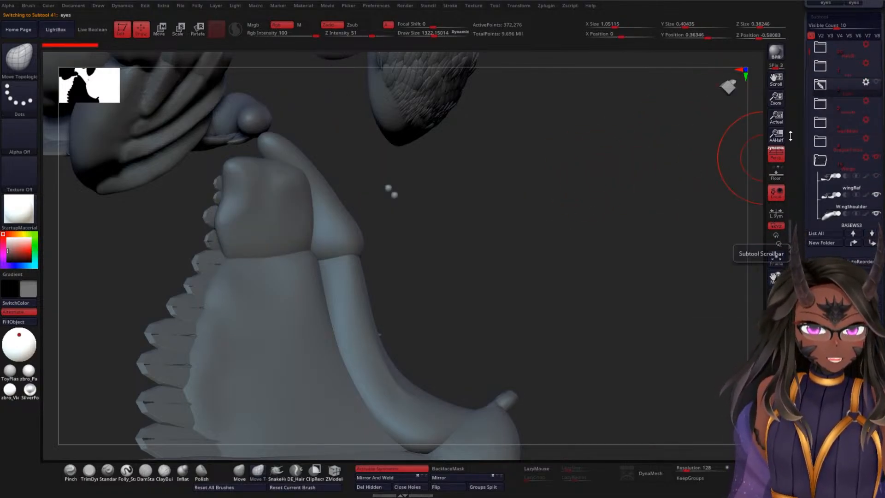
pyautogui.keyDown('alt'); pyautogui.click(269, 207); pyautogui.keyUp('alt')
pyautogui.moveTo(519, 202); pyautogui.dragTo(548, 179)
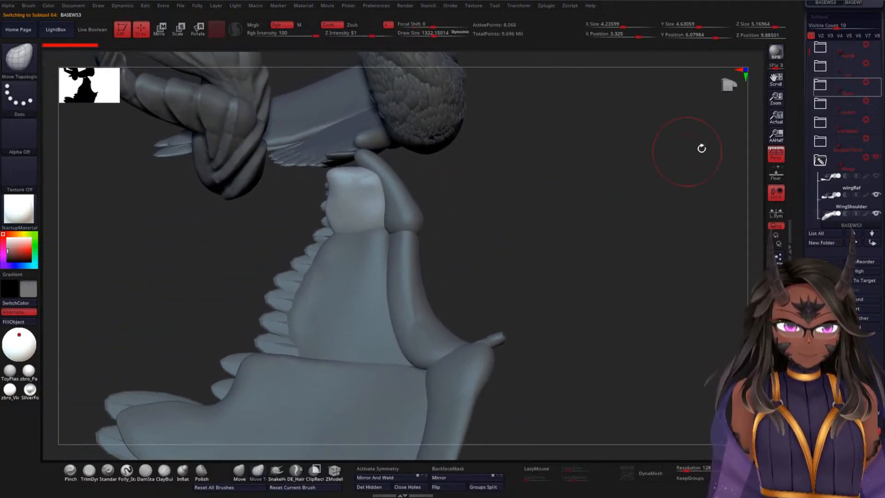
# Step: Hide the remaining body-part folder below the wing subtools and return to the BASEWS3 shoulder base
pyautogui.moveTo(808, 51); pyautogui.dragTo(810, 162)
pyautogui.click(875, 157)
pyautogui.click(879, 178)
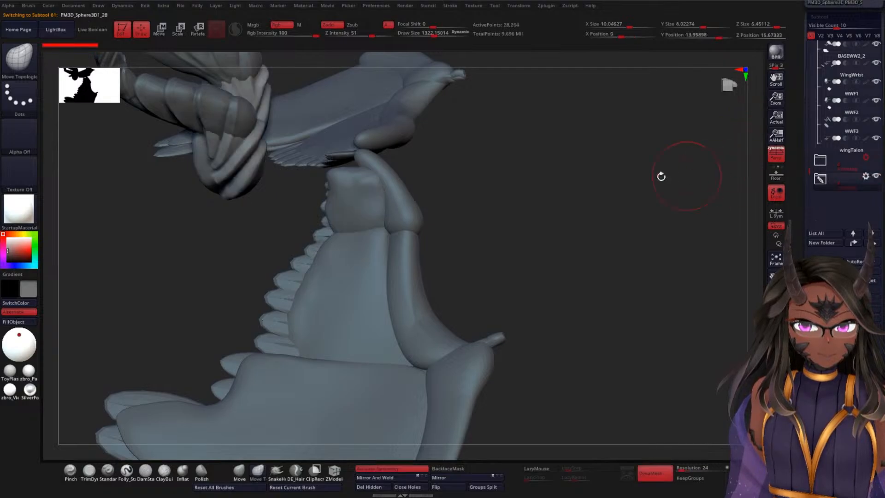
pyautogui.click(876, 176)
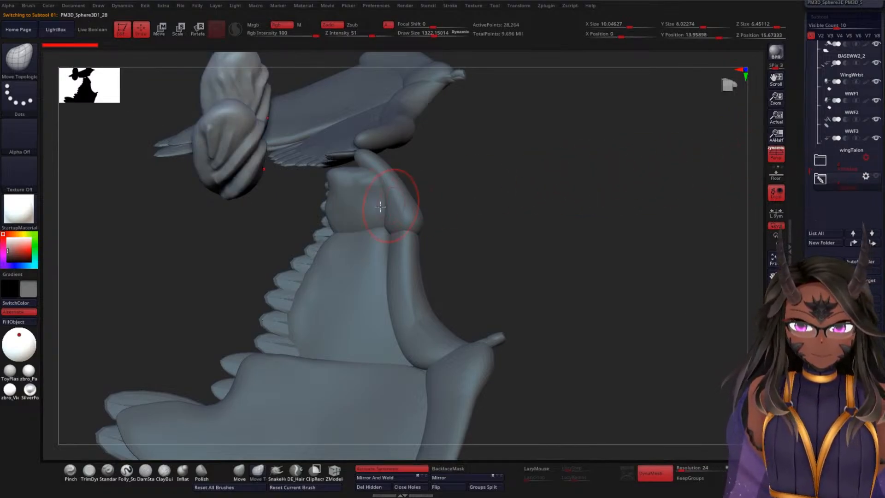
pyautogui.keyDown('alt'); pyautogui.click(353, 189); pyautogui.keyUp('alt')
# Step: Insert a feather02 mesh near the shoulder end of BASEWS3 using the featherA brush at a draw size of about 549
pyautogui.moveTo(510, 164)
pyautogui.mouseDown()
pyautogui.moveTo(535, 152)
pyautogui.moveTo(535, 208)
pyautogui.moveTo(610, 190)
pyautogui.moveTo(610, 212)
pyautogui.moveTo(626, 222)
pyautogui.moveTo(601, 235)
pyautogui.mouseUp()
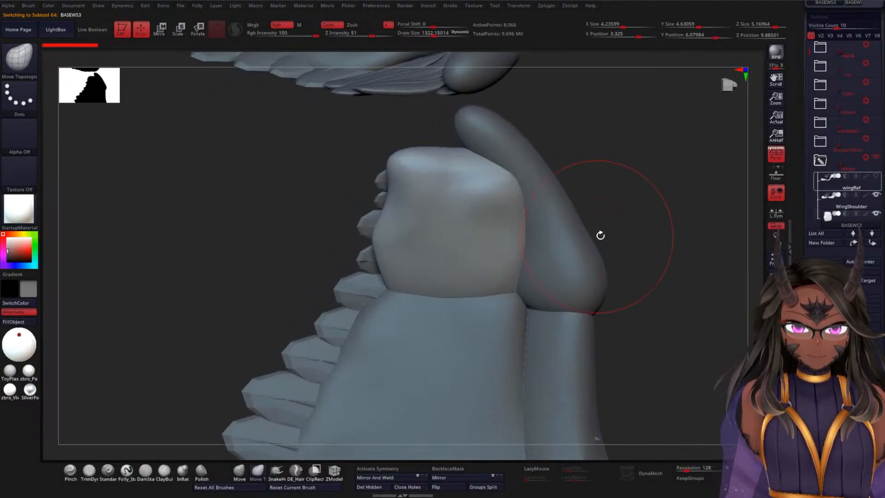
pyautogui.moveTo(663, 199)
pyautogui.keyDown('alt'); pyautogui.mouseDown()
pyautogui.moveTo(607, 214)
pyautogui.moveTo(541, 132)
pyautogui.mouseUp(); pyautogui.keyUp('alt')
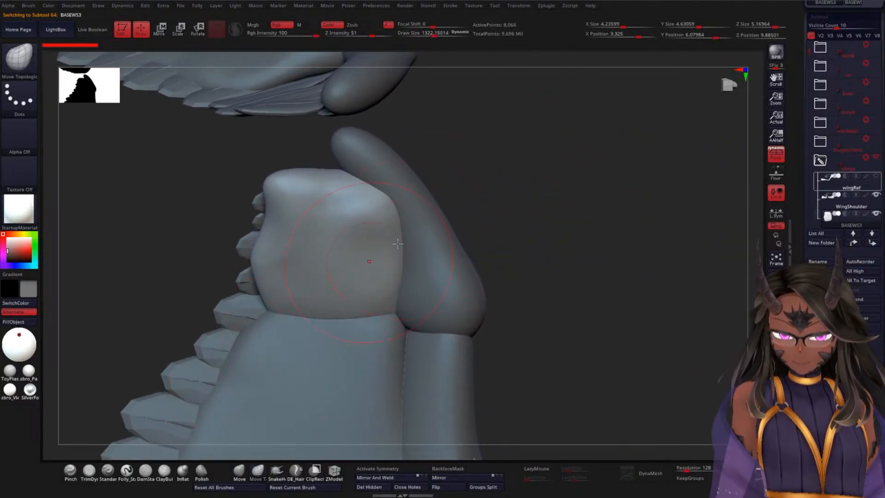
pyautogui.press('b')
pyautogui.press('f')
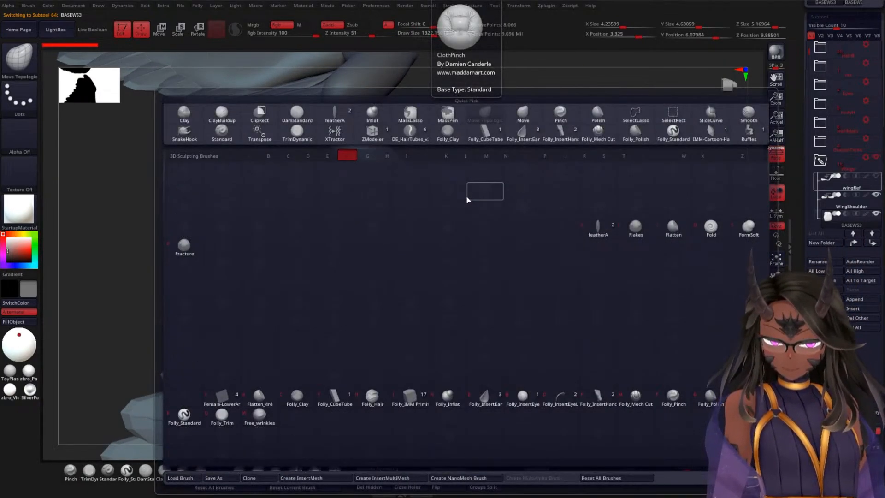
pyautogui.click(598, 230)
pyautogui.press('m')
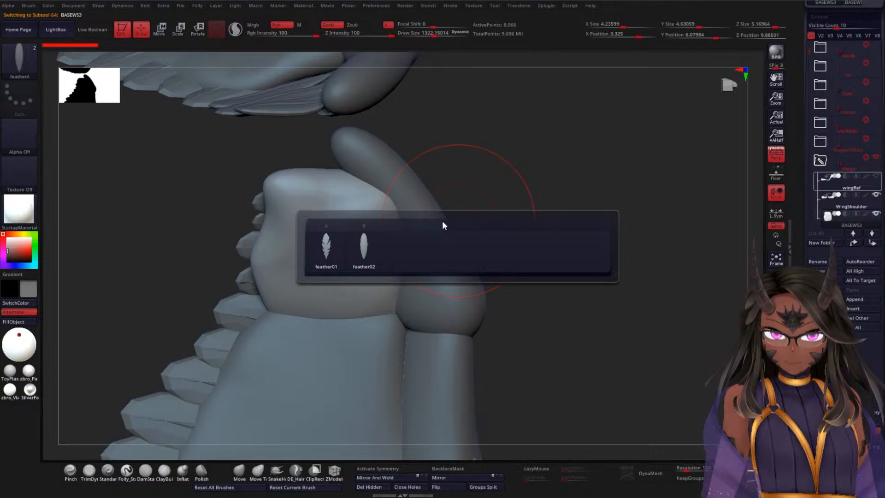
pyautogui.click(371, 253)
pyautogui.press('space')
pyautogui.moveTo(515, 200)
pyautogui.mouseDown()
pyautogui.moveTo(502, 200)
pyautogui.moveTo(512, 228)
pyautogui.moveTo(547, 251)
pyautogui.moveTo(444, 202)
pyautogui.moveTo(501, 225)
pyautogui.moveTo(485, 219)
pyautogui.moveTo(487, 246)
pyautogui.moveTo(466, 252)
pyautogui.moveTo(426, 198)
pyautogui.moveTo(381, 240)
pyautogui.moveTo(401, 196)
pyautogui.moveTo(608, 151)
pyautogui.moveTo(519, 266)
pyautogui.mouseUp()
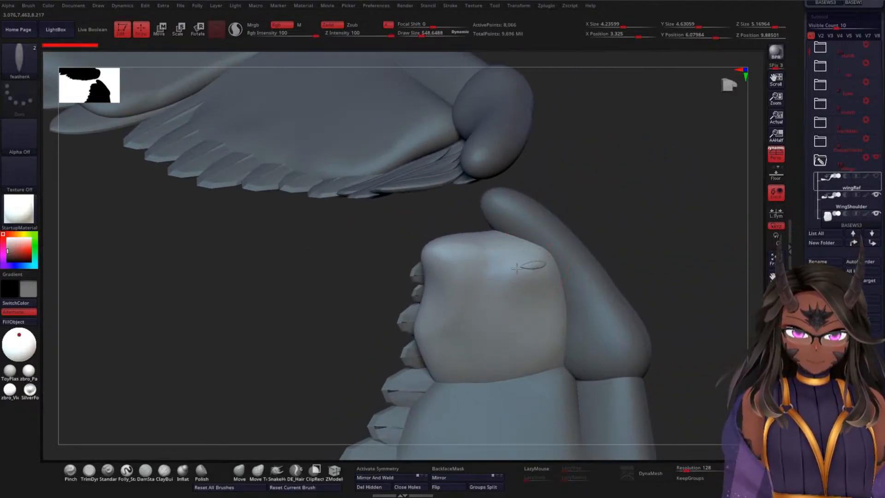
pyautogui.hotkey('ctrl', 'z')
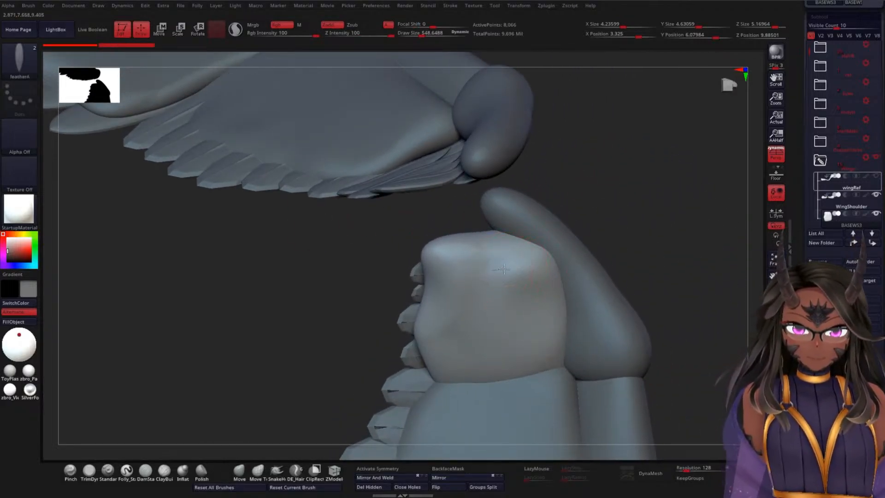
pyautogui.moveTo(503, 269); pyautogui.dragTo(564, 269)
# Step: Move the inserted feather with the transform gizmo so it sits closely against the surface of BASEWS3
pyautogui.moveTo(632, 231); pyautogui.dragTo(659, 223)
pyautogui.press('w')
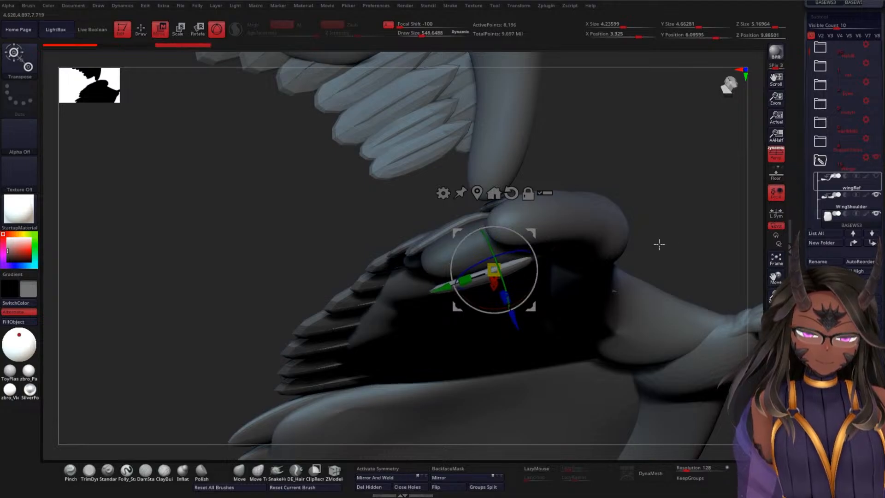
pyautogui.moveTo(657, 244); pyautogui.dragTo(646, 231)
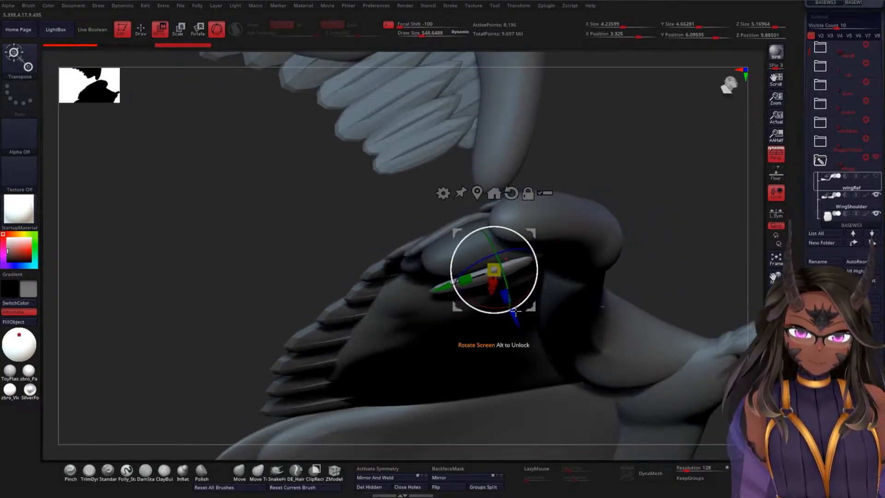
pyautogui.moveTo(515, 311)
pyautogui.mouseDown()
pyautogui.moveTo(504, 288)
pyautogui.moveTo(512, 306)
pyautogui.mouseUp()
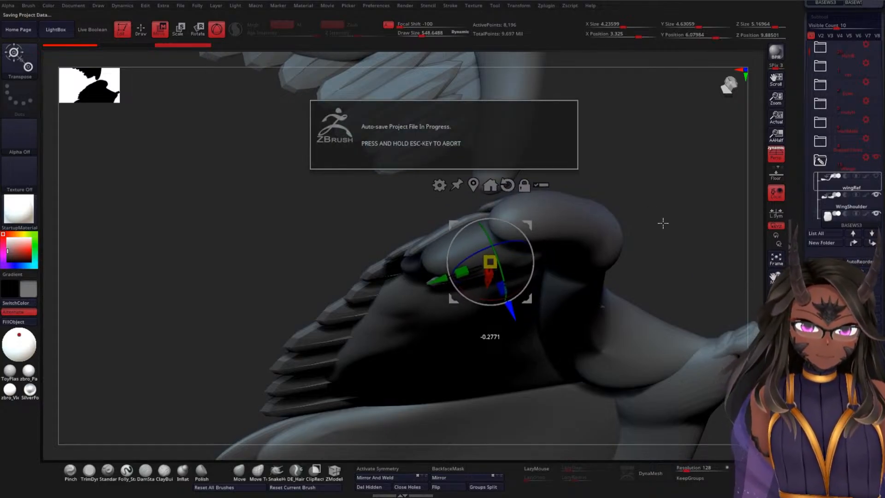
pyautogui.moveTo(673, 239); pyautogui.dragTo(673, 268)
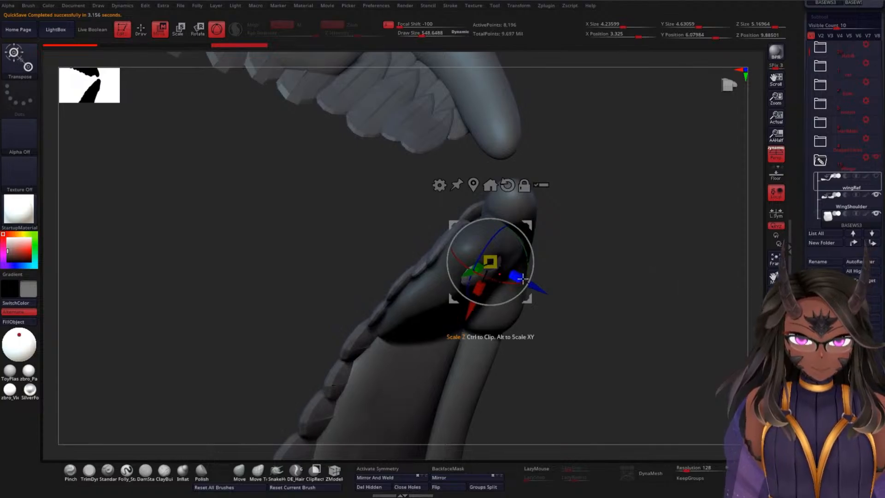
pyautogui.moveTo(500, 285); pyautogui.dragTo(499, 283)
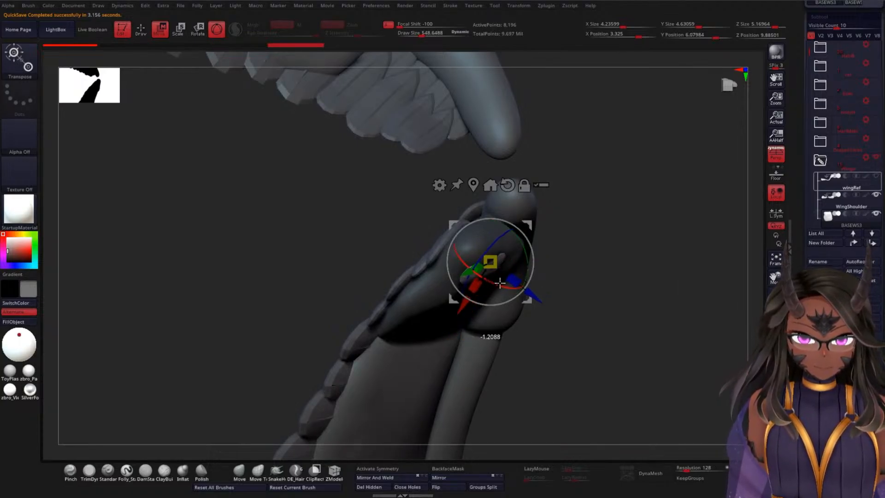
pyautogui.moveTo(566, 249)
pyautogui.mouseDown()
pyautogui.moveTo(593, 275)
pyautogui.moveTo(593, 288)
pyautogui.moveTo(506, 300)
pyautogui.mouseUp()
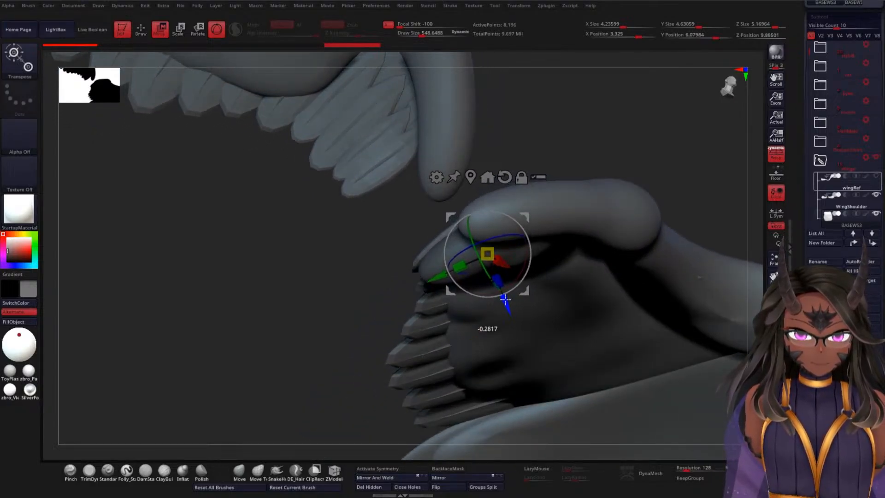
pyautogui.moveTo(676, 164); pyautogui.dragTo(610, 221)
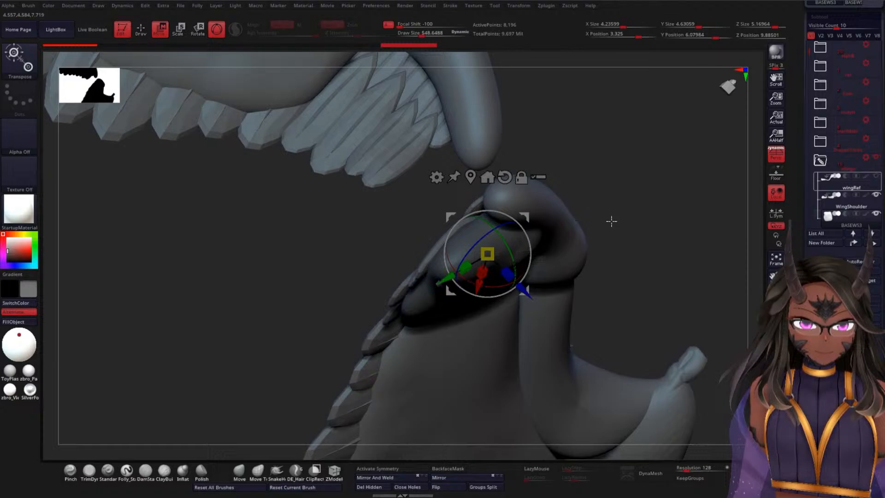
# Step: Invert the mask to protect the feather, then reshape the BASEWS3 surface around it with the Move brush at draw size about 1147
pyautogui.click(427, 309)
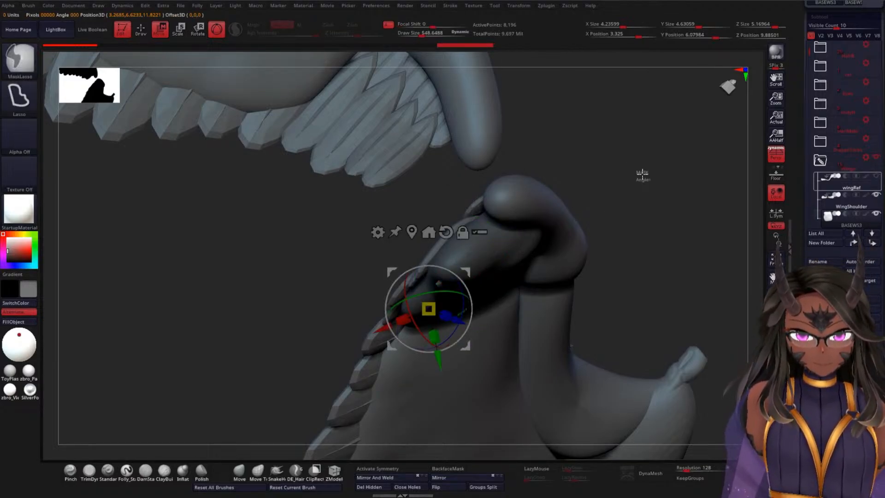
pyautogui.click(238, 471)
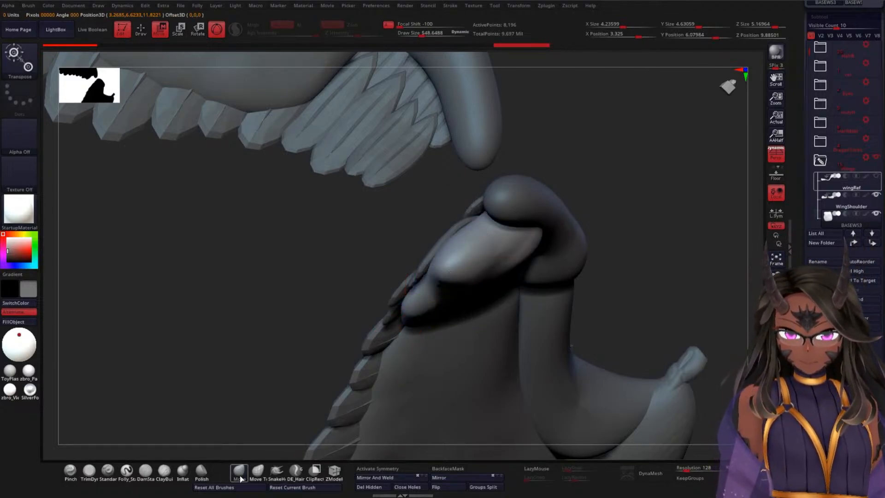
pyautogui.press('space')
pyautogui.moveTo(635, 209); pyautogui.dragTo(617, 211)
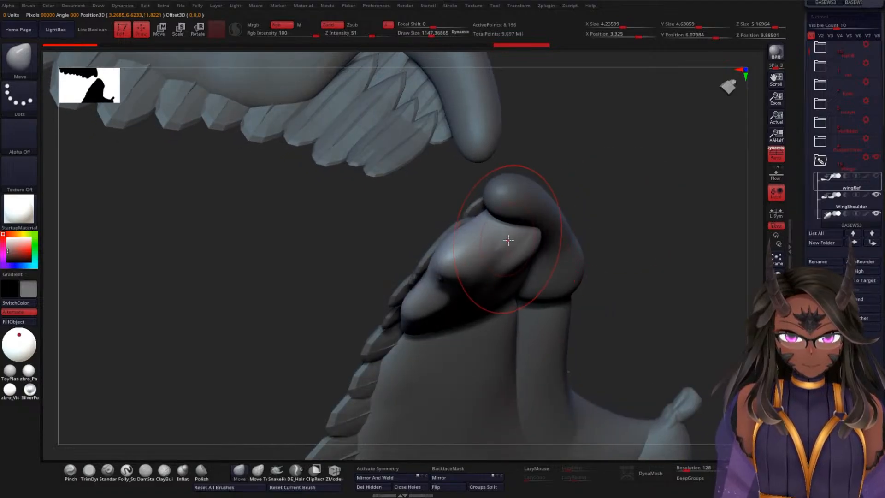
pyautogui.moveTo(505, 239)
pyautogui.mouseDown()
pyautogui.moveTo(462, 261)
pyautogui.moveTo(461, 273)
pyautogui.moveTo(518, 242)
pyautogui.mouseUp()
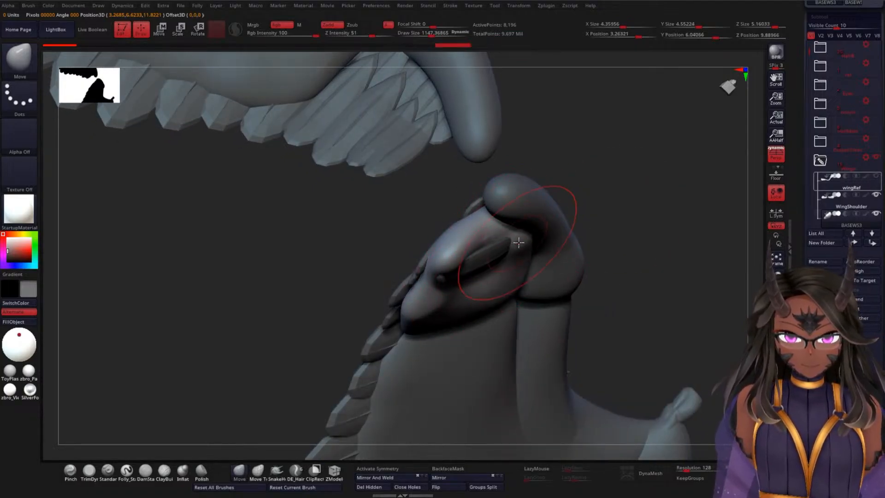
pyautogui.moveTo(617, 225); pyautogui.dragTo(559, 233)
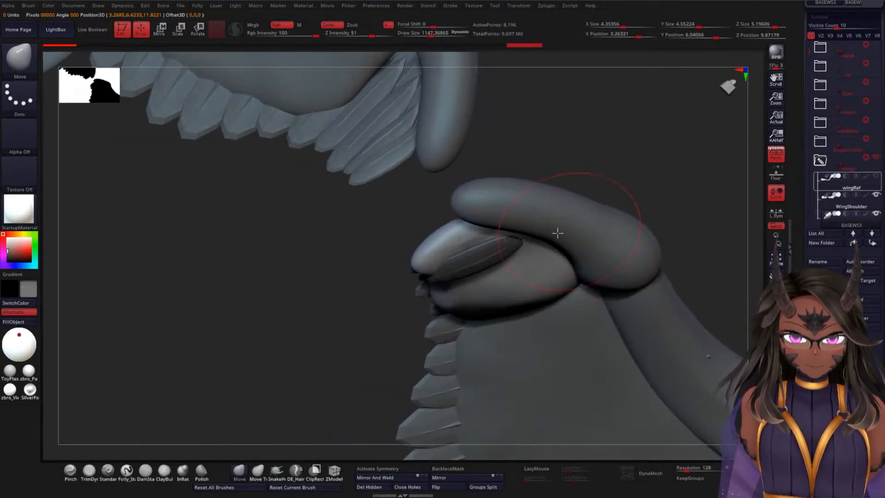
pyautogui.press('shift')
pyautogui.moveTo(597, 174); pyautogui.dragTo(664, 171)
# Step: Pull the shoulder end of BASEWS3 thinner with the Move brush so the base fits beneath the inserted feather
pyautogui.moveTo(508, 238)
pyautogui.mouseDown()
pyautogui.moveTo(497, 243)
pyautogui.moveTo(505, 220)
pyautogui.mouseUp()
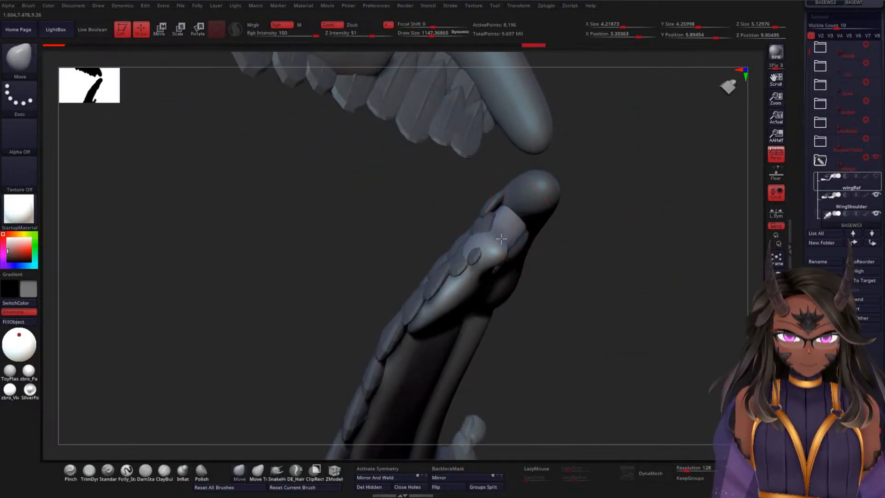
pyautogui.moveTo(482, 266); pyautogui.dragTo(499, 260)
pyautogui.moveTo(579, 253)
pyautogui.mouseDown()
pyautogui.moveTo(578, 237)
pyautogui.moveTo(539, 251)
pyautogui.mouseUp()
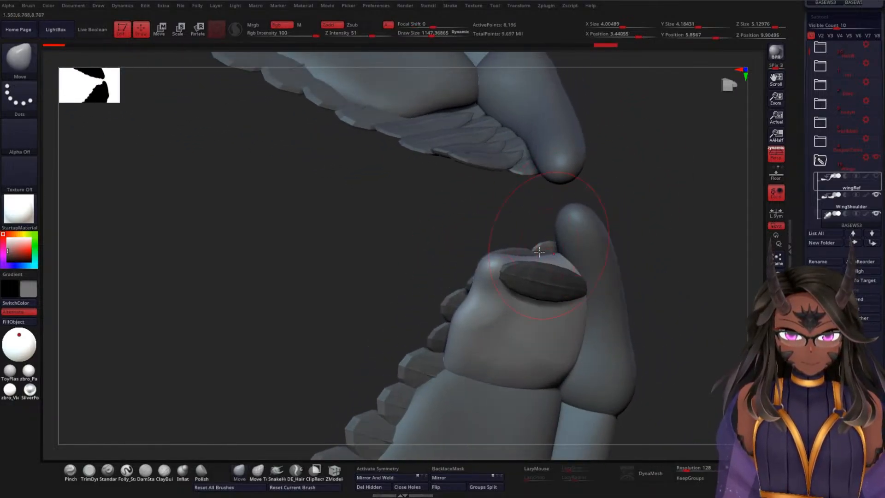
pyautogui.moveTo(641, 236); pyautogui.dragTo(554, 254)
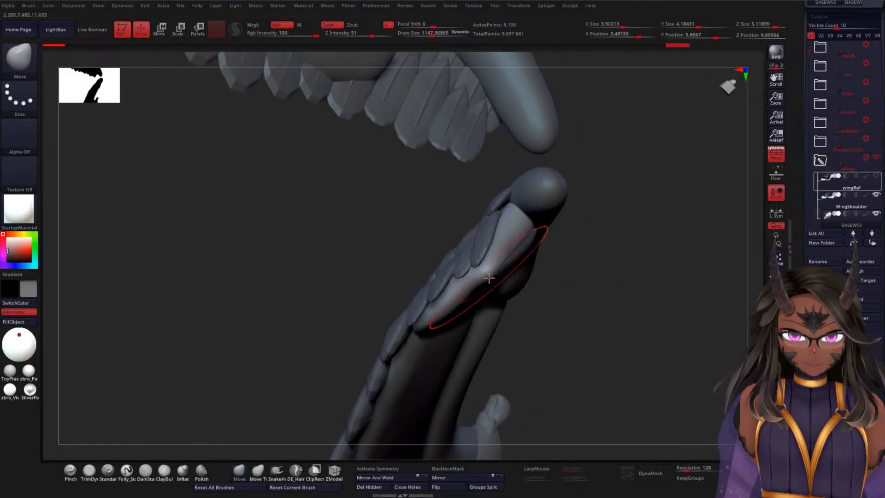
pyautogui.keyDown('shift'); pyautogui.moveTo(487, 275); pyautogui.dragTo(526, 218); pyautogui.keyUp('shift')
pyautogui.moveTo(594, 238)
pyautogui.mouseDown()
pyautogui.moveTo(624, 237)
pyautogui.moveTo(600, 249)
pyautogui.moveTo(599, 196)
pyautogui.moveTo(575, 162)
pyautogui.moveTo(623, 178)
pyautogui.mouseUp()
pyautogui.moveTo(671, 220); pyautogui.dragTo(588, 310)
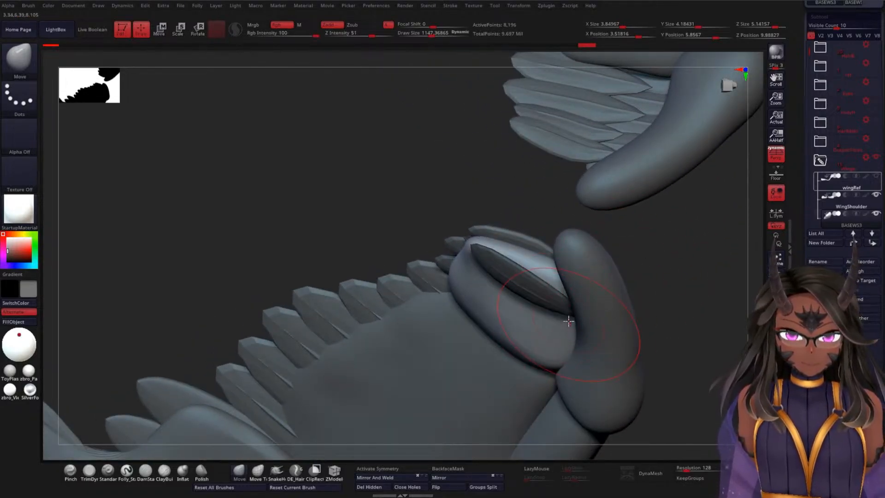
# Step: Shape and smooth the shoulder end of BASEWS3 around the inserted feather with the Move brush at draw size about 1147
pyautogui.moveTo(543, 190); pyautogui.dragTo(526, 256)
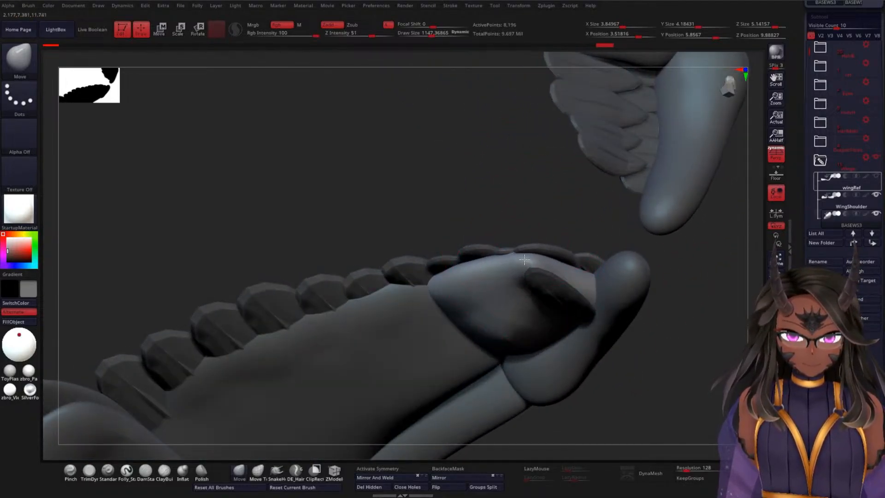
pyautogui.moveTo(527, 202); pyautogui.dragTo(543, 165)
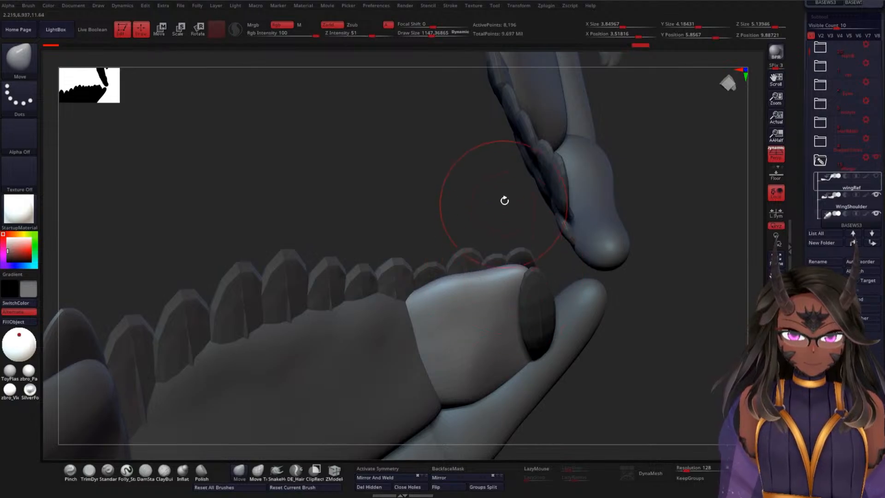
pyautogui.moveTo(504, 200)
pyautogui.mouseDown()
pyautogui.moveTo(468, 241)
pyautogui.moveTo(517, 280)
pyautogui.moveTo(512, 297)
pyautogui.mouseUp()
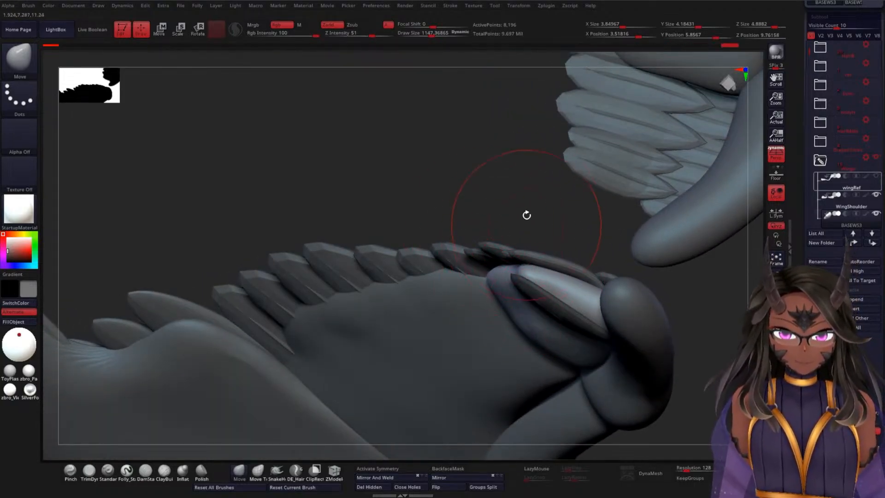
pyautogui.moveTo(527, 215); pyautogui.dragTo(533, 221)
pyautogui.moveTo(547, 262); pyautogui.dragTo(523, 292)
pyautogui.keyDown('shift'); pyautogui.moveTo(523, 292); pyautogui.dragTo(523, 297); pyautogui.keyUp('shift')
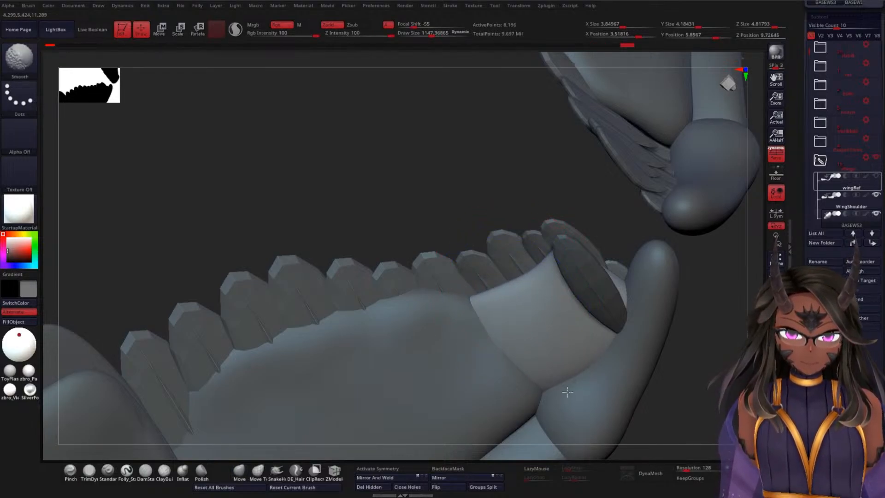
pyautogui.moveTo(696, 364)
pyautogui.mouseDown()
pyautogui.moveTo(711, 352)
pyautogui.moveTo(654, 323)
pyautogui.moveTo(638, 340)
pyautogui.moveTo(637, 359)
pyautogui.moveTo(673, 325)
pyautogui.moveTo(675, 270)
pyautogui.mouseUp()
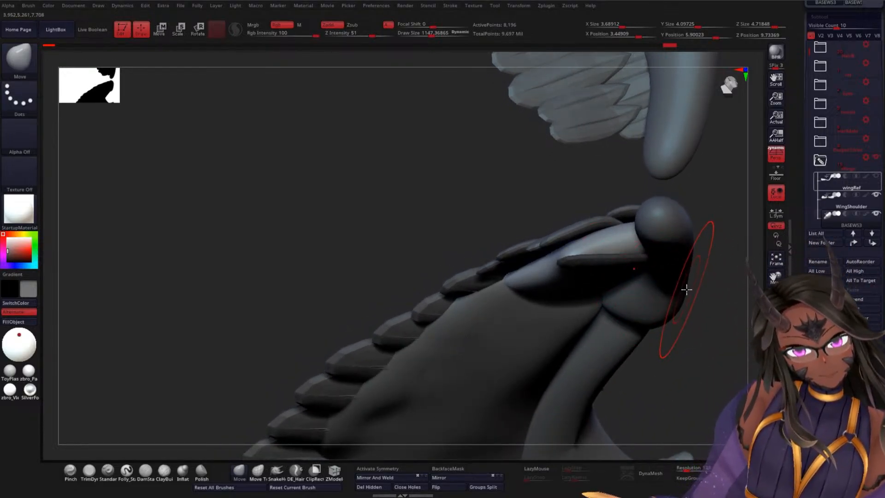
pyautogui.moveTo(723, 281)
pyautogui.mouseDown()
pyautogui.moveTo(708, 212)
pyautogui.moveTo(703, 223)
pyautogui.mouseUp()
# Step: Invert the mask to free the inserted feather, then scale it down slightly in length and width with the centred gizmo
pyautogui.keyDown('ctrl'); pyautogui.click(717, 238); pyautogui.keyUp('ctrl')
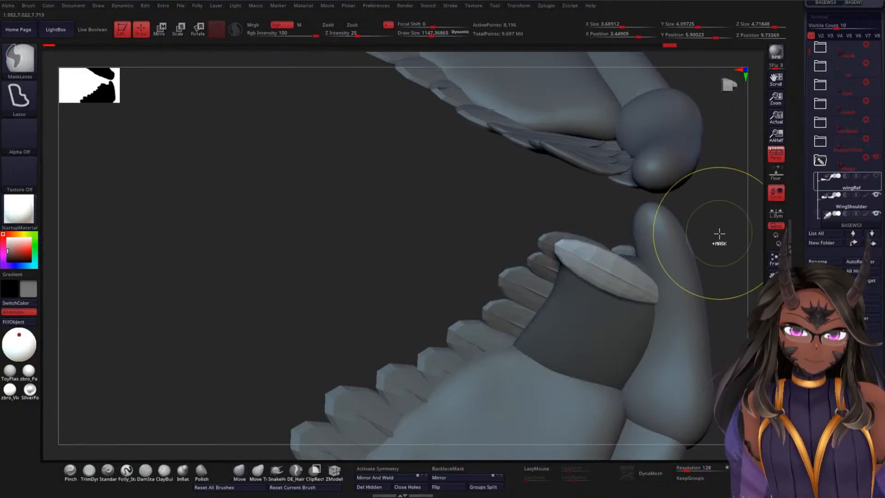
pyautogui.press('w')
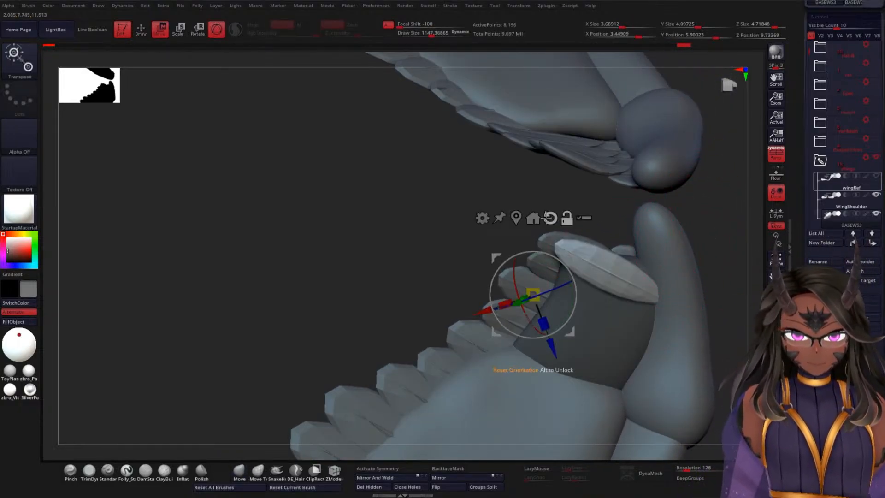
pyautogui.click(550, 217)
pyautogui.click(516, 217)
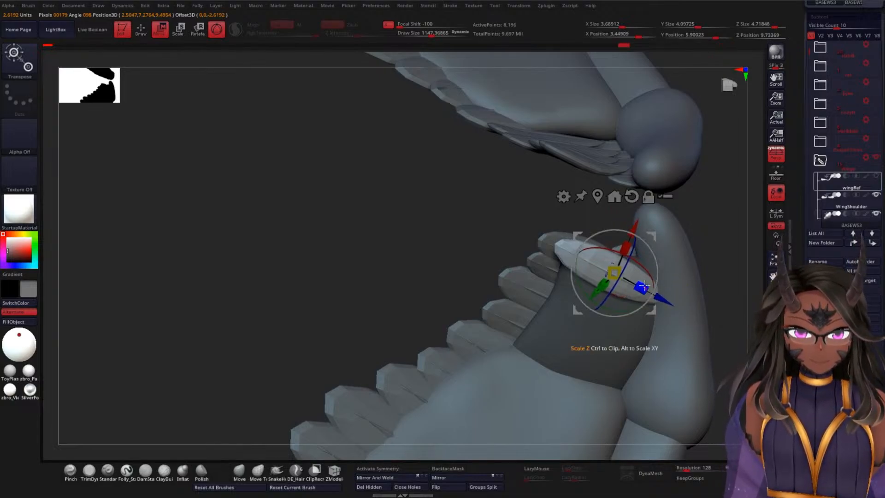
pyautogui.moveTo(642, 286); pyautogui.dragTo(637, 283)
pyautogui.moveTo(698, 231); pyautogui.dragTo(720, 233)
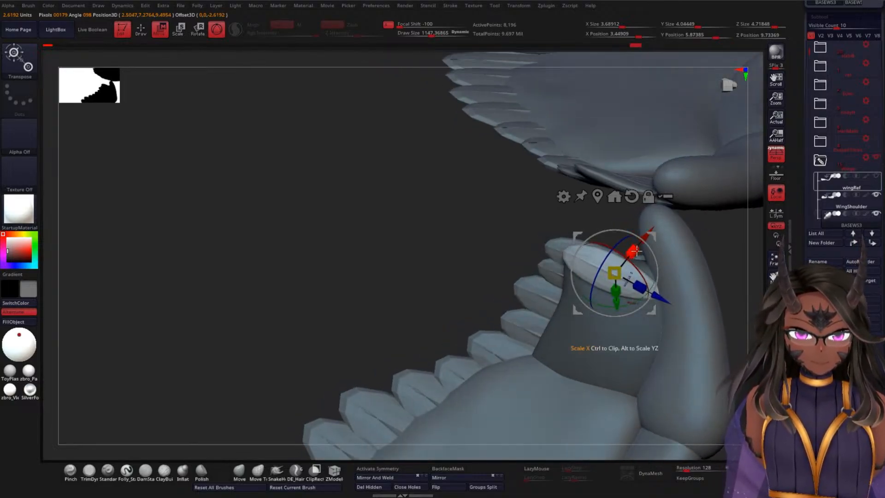
pyautogui.moveTo(634, 253); pyautogui.dragTo(632, 256)
# Step: Move the feather with the transform gizmo so it sits down against the shoulder end of BASEWS3
pyautogui.moveTo(708, 263); pyautogui.dragTo(700, 354)
pyautogui.moveTo(638, 244); pyautogui.dragTo(643, 237)
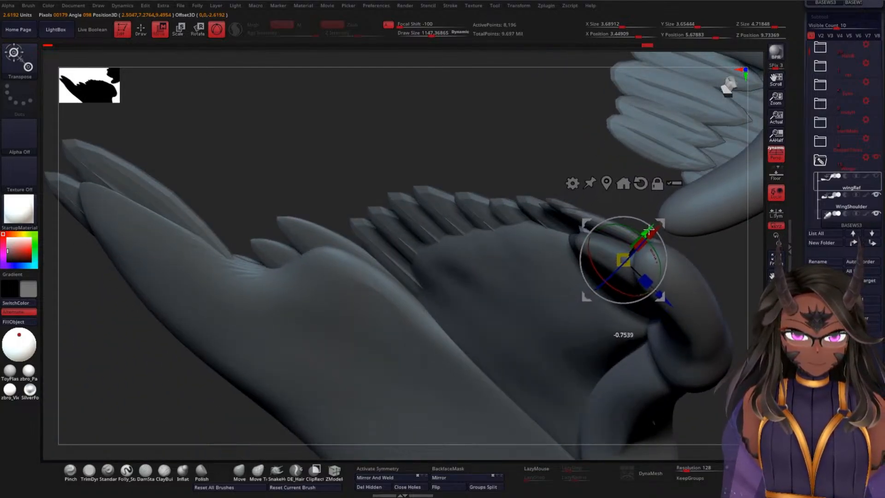
pyautogui.moveTo(592, 169); pyautogui.dragTo(653, 194)
pyautogui.moveTo(634, 222); pyautogui.dragTo(672, 126)
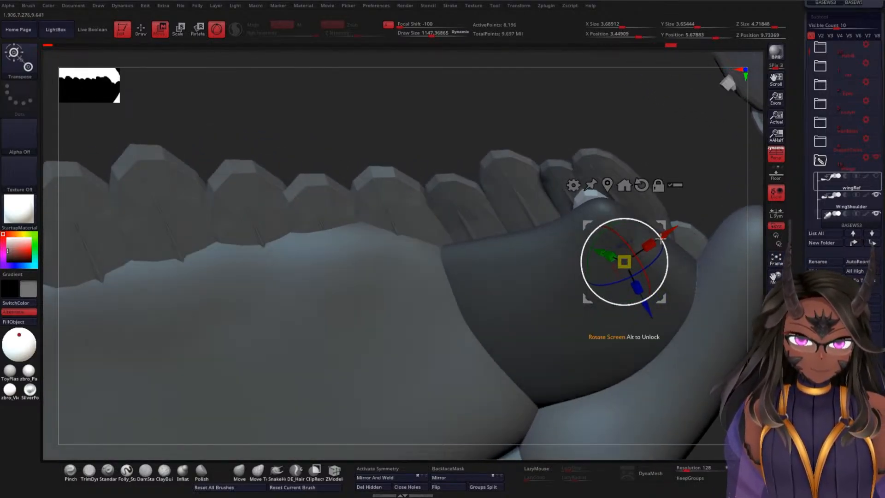
pyautogui.moveTo(665, 235); pyautogui.dragTo(683, 222)
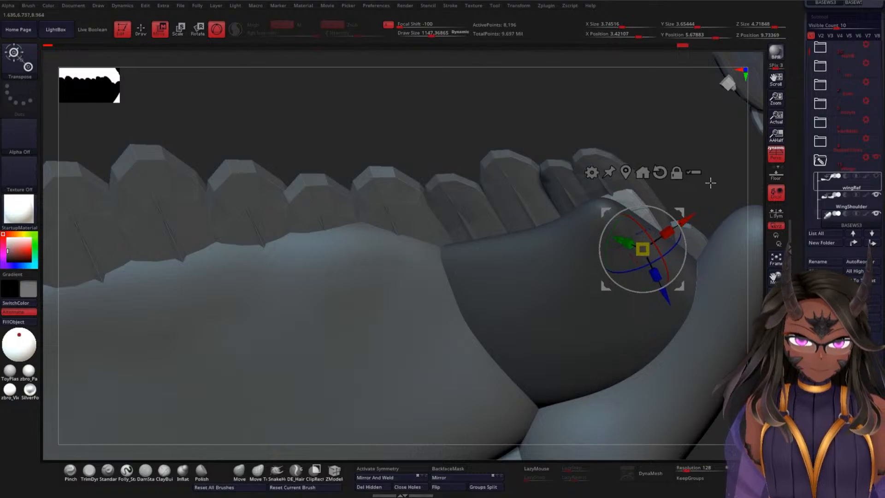
pyautogui.moveTo(706, 180); pyautogui.dragTo(689, 254)
pyautogui.moveTo(652, 199); pyautogui.dragTo(659, 229)
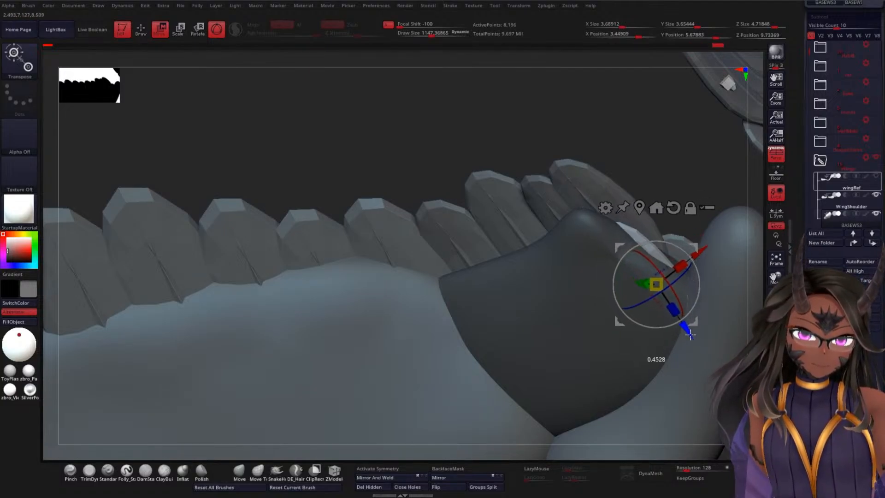
# Step: Rotate and nudge the feather with the gizmo so it lies along the curved edge of BASEWS3
pyautogui.press('q')
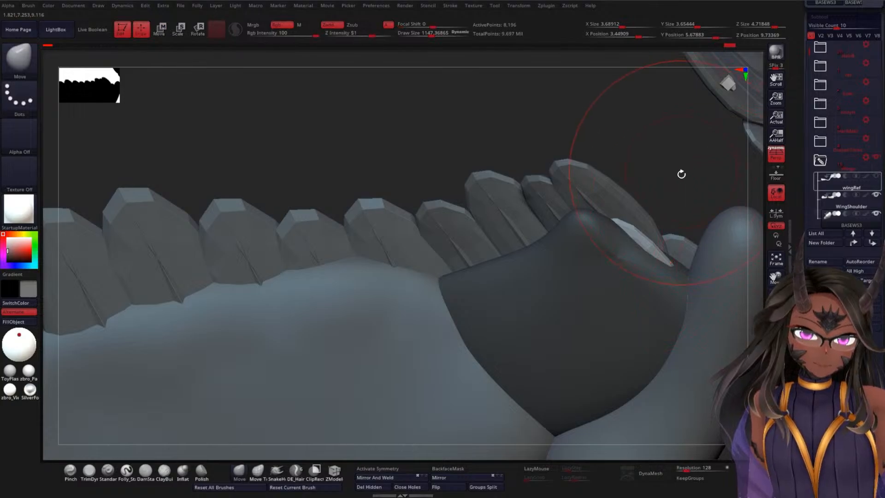
pyautogui.moveTo(681, 174); pyautogui.dragTo(660, 213)
pyautogui.press('w')
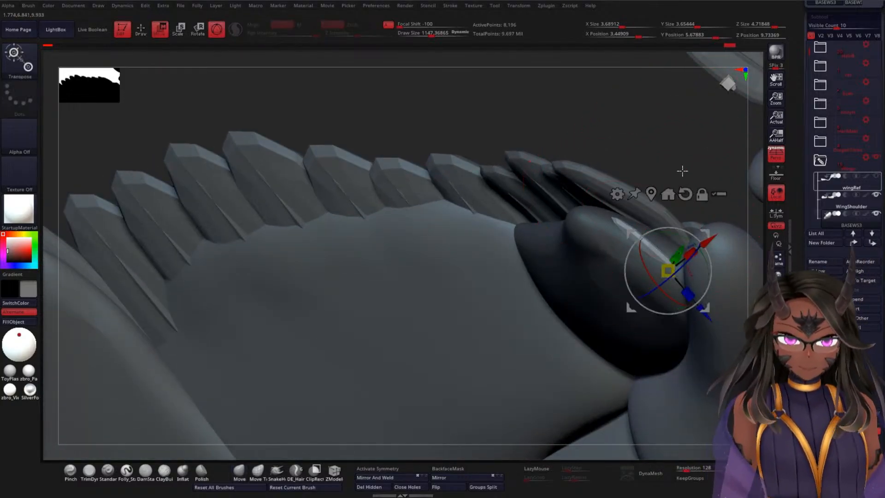
pyautogui.moveTo(712, 177); pyautogui.dragTo(670, 258)
pyautogui.moveTo(482, 295)
pyautogui.mouseDown()
pyautogui.moveTo(475, 301)
pyautogui.moveTo(555, 256)
pyautogui.mouseUp()
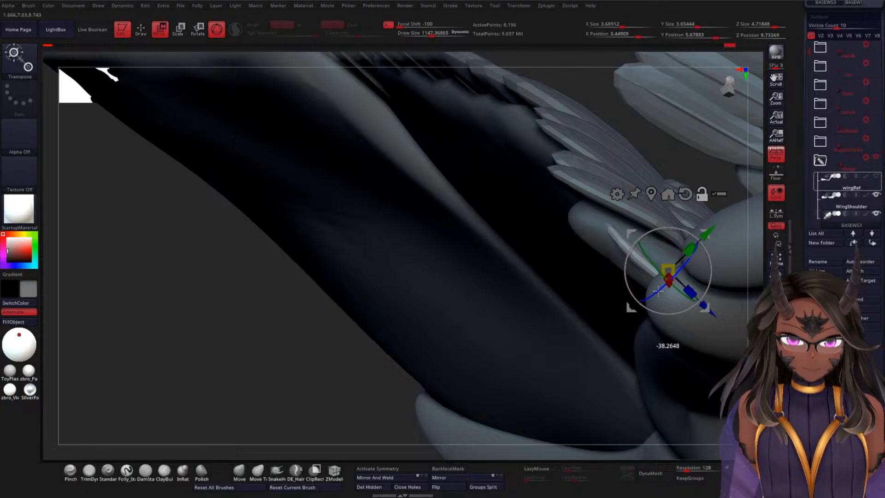
pyautogui.moveTo(712, 235); pyautogui.dragTo(715, 219)
pyautogui.moveTo(665, 140); pyautogui.dragTo(710, 106)
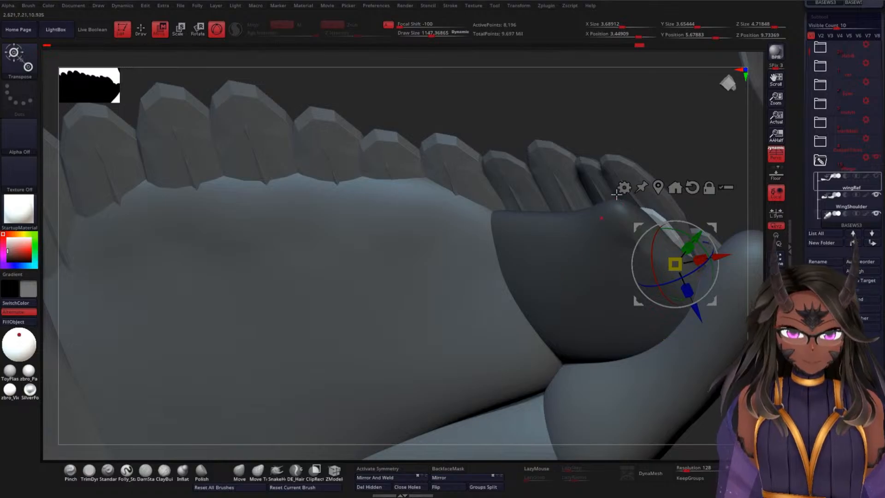
# Step: Invert the mask to protect the feather, then push in and smooth the BASEWS3 end beneath it with the Move brush
pyautogui.keyDown('ctrl'); pyautogui.click(661, 124); pyautogui.keyUp('ctrl')
pyautogui.press('q')
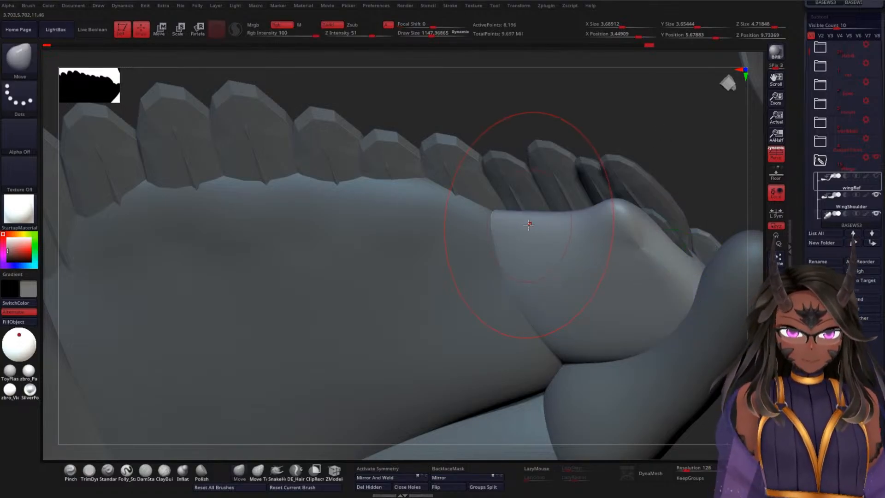
pyautogui.moveTo(683, 159); pyautogui.dragTo(632, 193)
pyautogui.moveTo(645, 258)
pyautogui.mouseDown()
pyautogui.moveTo(645, 235)
pyautogui.moveTo(623, 226)
pyautogui.moveTo(640, 242)
pyautogui.moveTo(623, 231)
pyautogui.moveTo(631, 218)
pyautogui.moveTo(693, 203)
pyautogui.moveTo(685, 271)
pyautogui.moveTo(589, 279)
pyautogui.moveTo(603, 279)
pyautogui.mouseUp()
pyautogui.moveTo(668, 217)
pyautogui.mouseDown()
pyautogui.moveTo(658, 236)
pyautogui.moveTo(666, 233)
pyautogui.moveTo(663, 197)
pyautogui.moveTo(668, 212)
pyautogui.mouseUp()
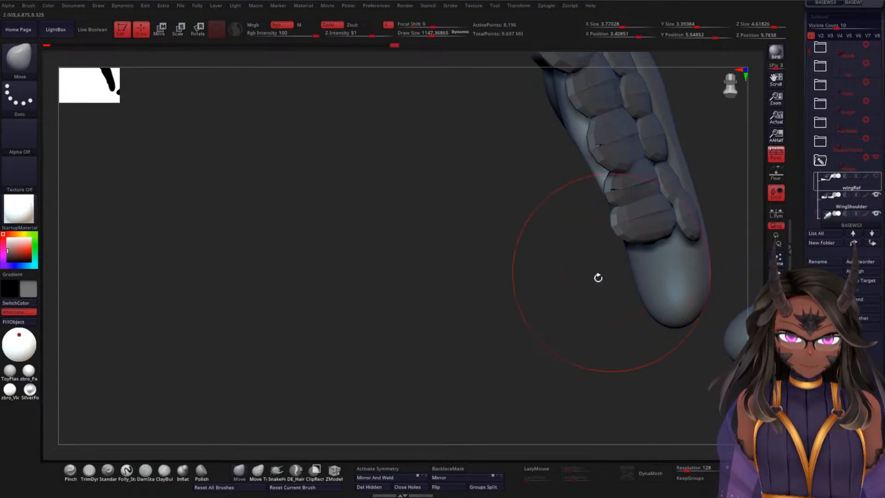
pyautogui.moveTo(598, 276)
pyautogui.mouseDown()
pyautogui.moveTo(618, 278)
pyautogui.moveTo(624, 251)
pyautogui.mouseUp()
pyautogui.keyDown('shift'); pyautogui.moveTo(687, 209); pyautogui.dragTo(686, 202); pyautogui.keyUp('shift')
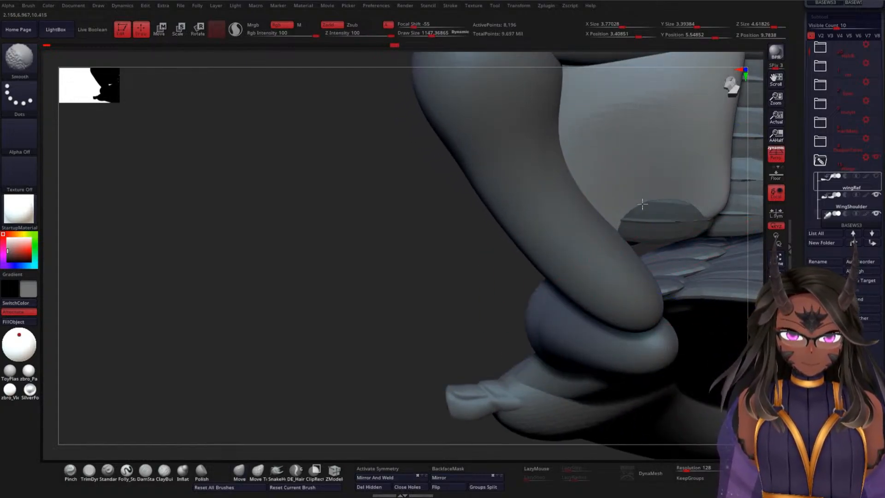
pyautogui.moveTo(606, 162)
pyautogui.keyDown('shift'); pyautogui.mouseDown()
pyautogui.moveTo(581, 133)
pyautogui.moveTo(553, 159)
pyautogui.mouseUp(); pyautogui.keyUp('shift')
# Step: Invert the mask to free the feather and stretch it toward the wing shoulder with the Move brush at draw size about 1147
pyautogui.moveTo(466, 253)
pyautogui.mouseDown()
pyautogui.moveTo(434, 256)
pyautogui.moveTo(449, 227)
pyautogui.moveTo(480, 253)
pyautogui.mouseUp()
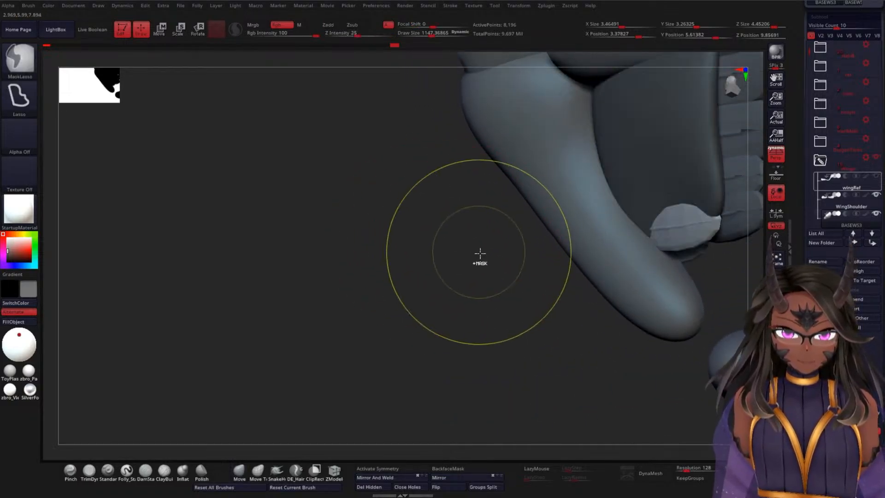
pyautogui.moveTo(635, 228); pyautogui.dragTo(622, 216)
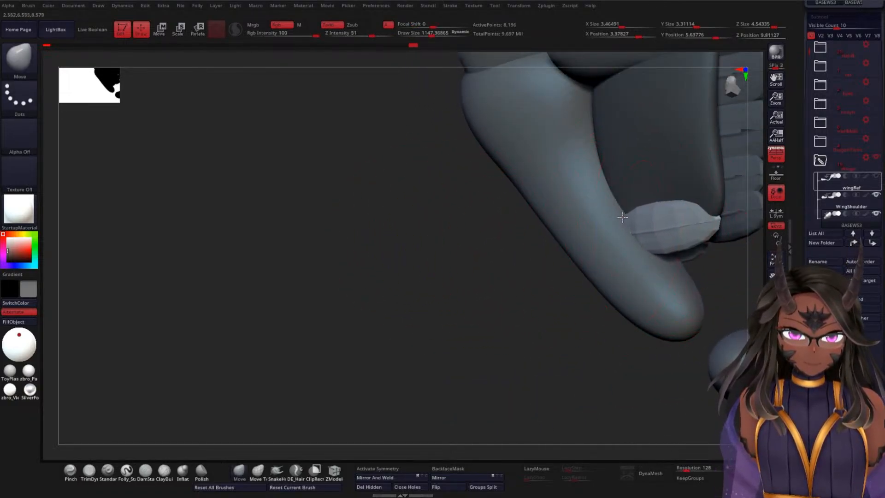
pyautogui.moveTo(552, 274)
pyautogui.mouseDown()
pyautogui.moveTo(554, 263)
pyautogui.moveTo(537, 281)
pyautogui.moveTo(510, 233)
pyautogui.moveTo(641, 184)
pyautogui.mouseUp()
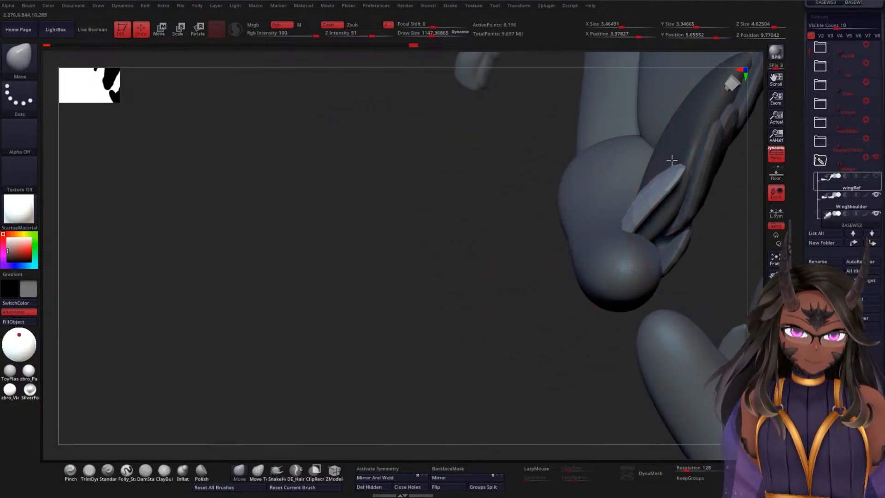
pyautogui.moveTo(492, 233); pyautogui.dragTo(603, 212)
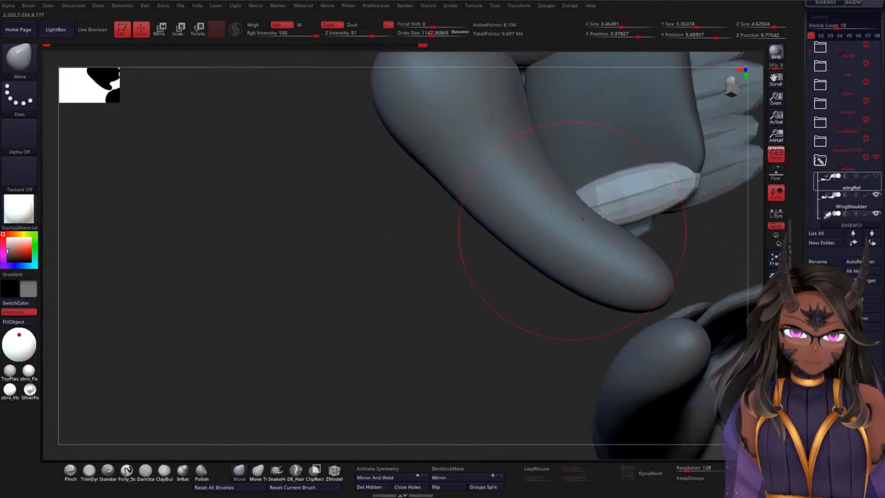
pyautogui.moveTo(689, 168); pyautogui.dragTo(702, 172)
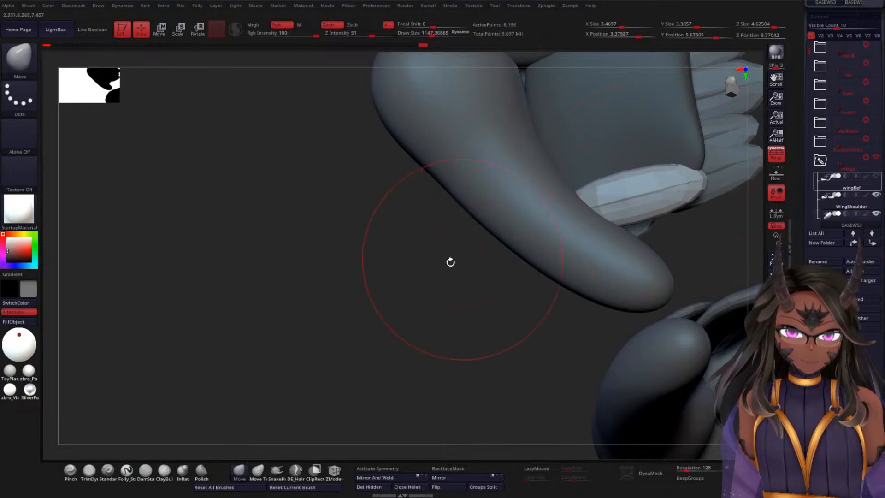
pyautogui.moveTo(450, 262); pyautogui.dragTo(430, 330)
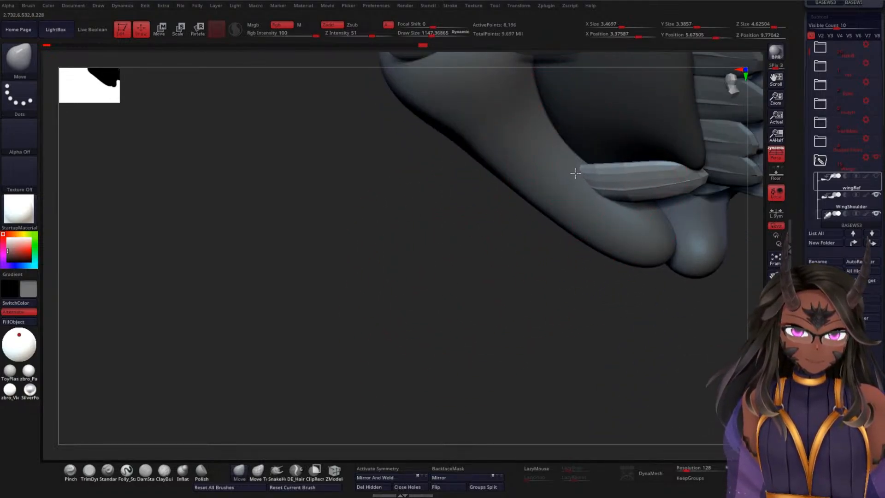
pyautogui.moveTo(539, 258)
pyautogui.mouseDown()
pyautogui.moveTo(519, 254)
pyautogui.moveTo(529, 199)
pyautogui.moveTo(634, 198)
pyautogui.mouseUp()
# Step: Refine the feather's tip and curvature with the Move brush at draw size about 751 so it hugs the wing base
pyautogui.moveTo(486, 247)
pyautogui.mouseDown()
pyautogui.moveTo(497, 219)
pyautogui.moveTo(452, 164)
pyautogui.moveTo(470, 196)
pyautogui.moveTo(460, 263)
pyautogui.moveTo(490, 215)
pyautogui.moveTo(464, 286)
pyautogui.moveTo(456, 286)
pyautogui.mouseUp()
pyautogui.press('space')
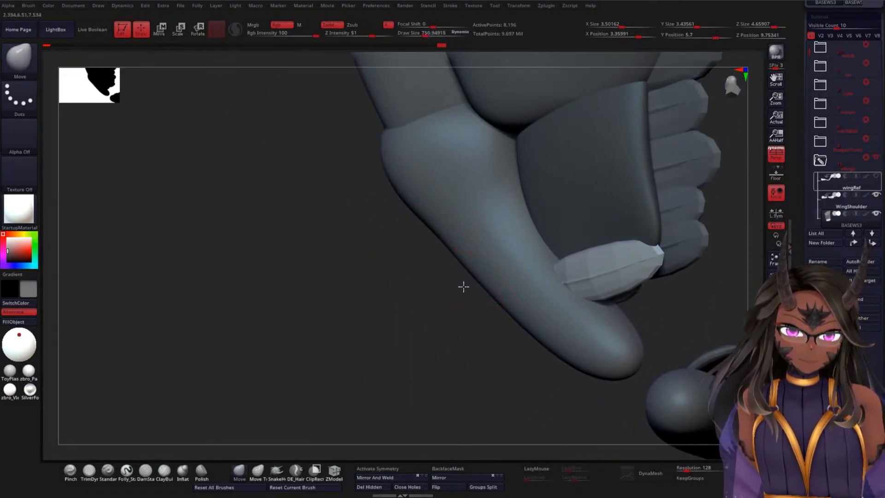
pyautogui.moveTo(643, 236); pyautogui.dragTo(632, 241)
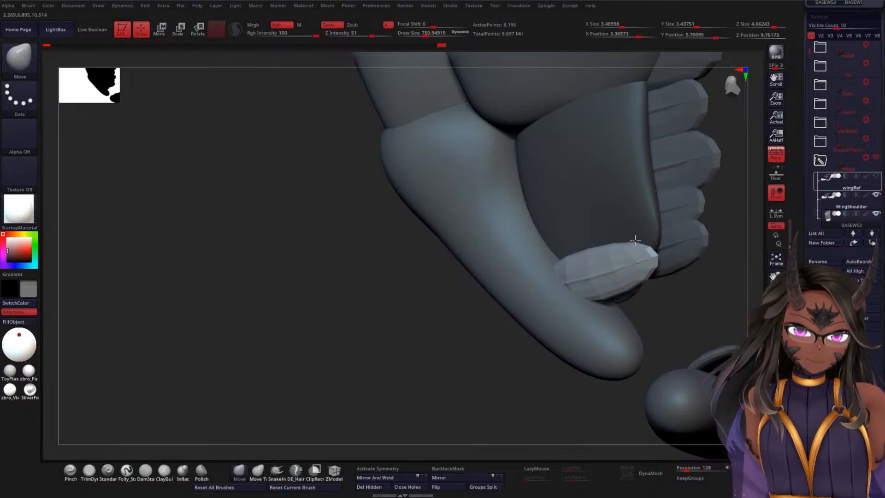
pyautogui.moveTo(480, 334)
pyautogui.mouseDown()
pyautogui.moveTo(456, 292)
pyautogui.moveTo(564, 180)
pyautogui.mouseUp()
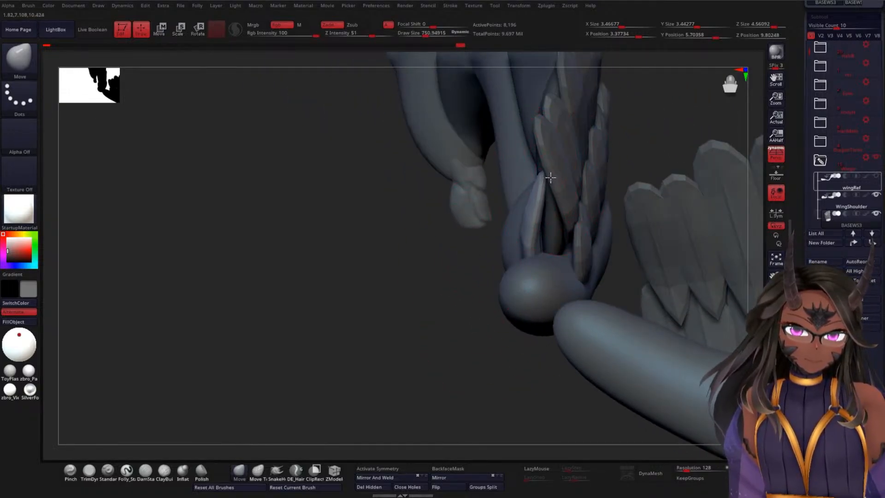
pyautogui.moveTo(397, 282)
pyautogui.mouseDown()
pyautogui.moveTo(436, 292)
pyautogui.moveTo(429, 321)
pyautogui.moveTo(448, 350)
pyautogui.moveTo(499, 312)
pyautogui.moveTo(579, 292)
pyautogui.moveTo(587, 276)
pyautogui.moveTo(504, 209)
pyautogui.moveTo(463, 225)
pyautogui.moveTo(613, 217)
pyautogui.moveTo(681, 191)
pyautogui.moveTo(691, 132)
pyautogui.moveTo(629, 203)
pyautogui.moveTo(664, 202)
pyautogui.mouseUp()
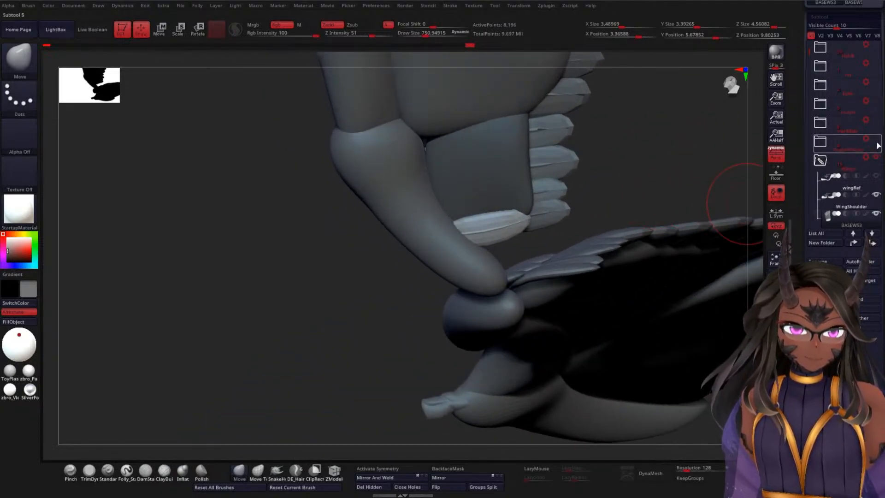
# Step: Show the body again, then reshape and smooth BASEWS3 with the Move brush so it fits between the wing shoulder and feathers
pyautogui.click(879, 140)
pyautogui.moveTo(648, 146); pyautogui.dragTo(637, 110)
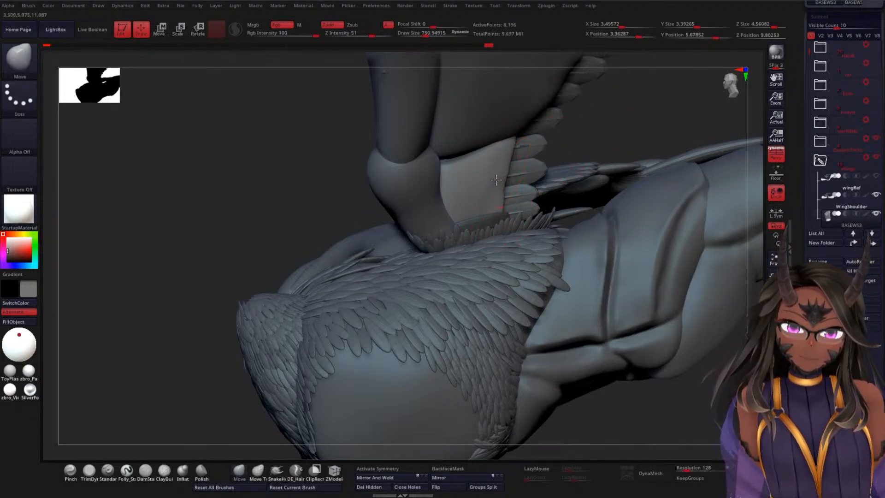
pyautogui.press('shift')
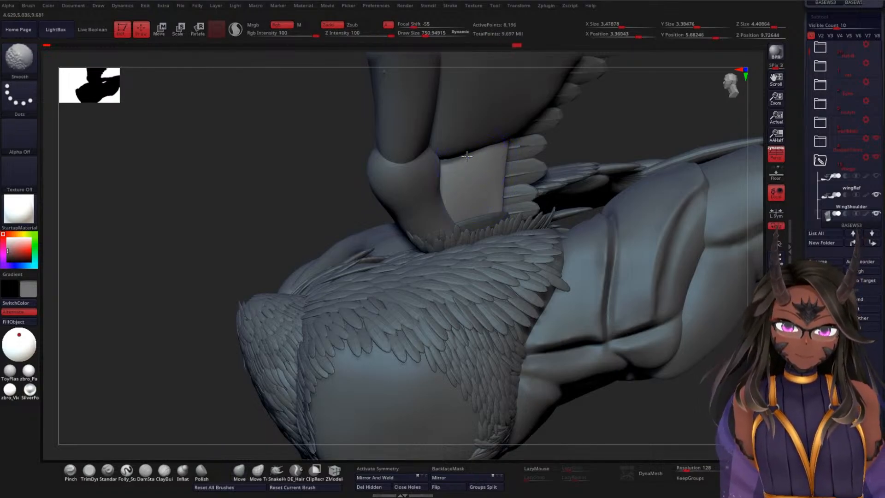
pyautogui.moveTo(644, 120)
pyautogui.mouseDown()
pyautogui.moveTo(619, 164)
pyautogui.moveTo(624, 144)
pyautogui.moveTo(613, 135)
pyautogui.mouseUp()
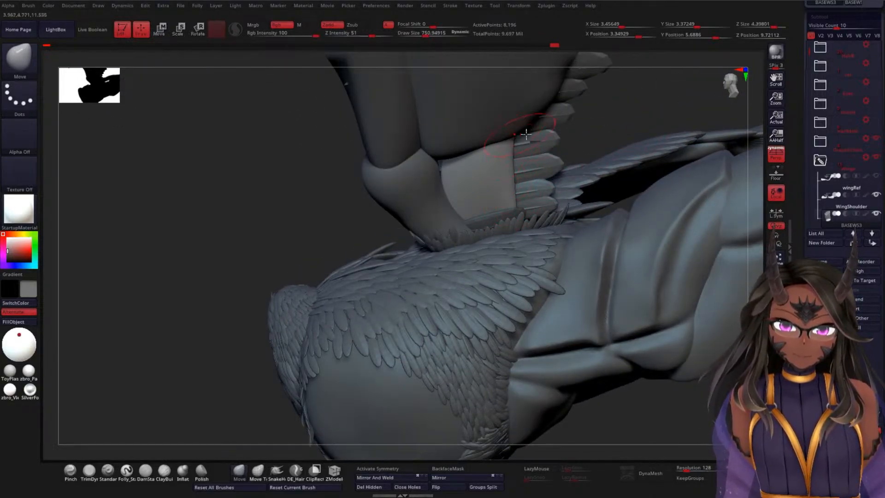
pyautogui.moveTo(525, 134); pyautogui.dragTo(463, 184)
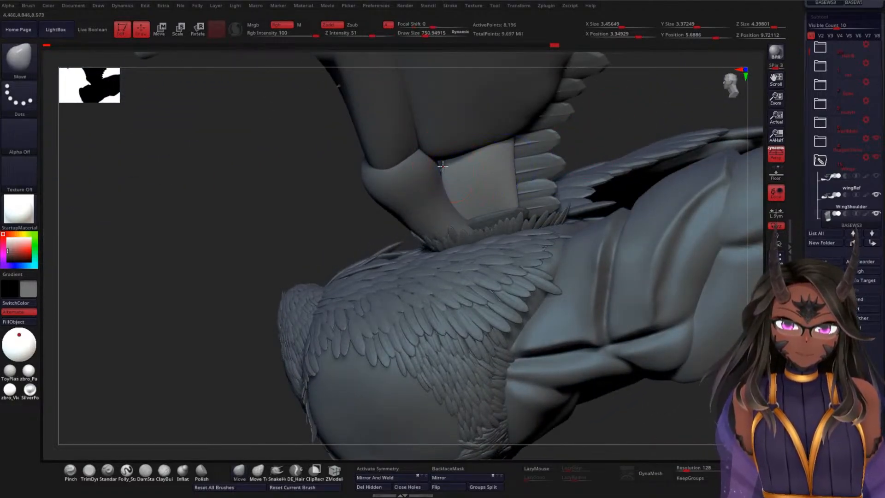
pyautogui.press('shift')
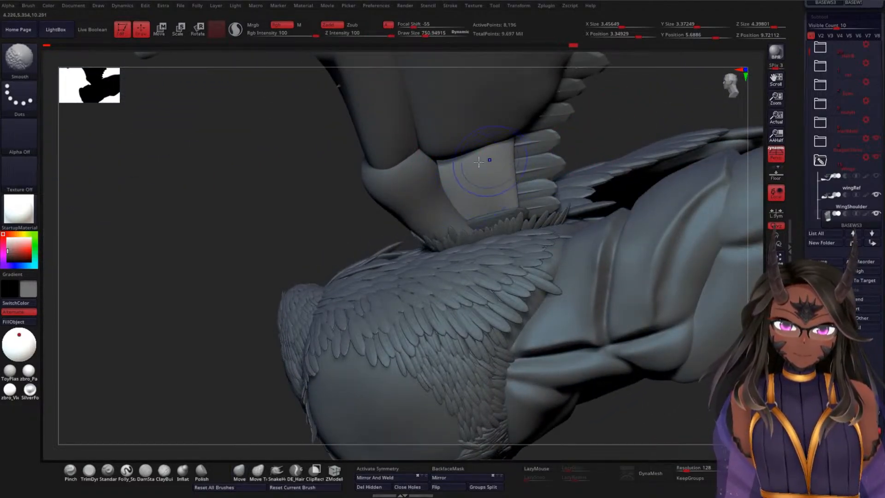
pyautogui.moveTo(271, 223)
pyautogui.mouseDown()
pyautogui.moveTo(261, 205)
pyautogui.moveTo(296, 166)
pyautogui.moveTo(292, 206)
pyautogui.moveTo(288, 159)
pyautogui.moveTo(308, 184)
pyautogui.moveTo(328, 290)
pyautogui.moveTo(305, 283)
pyautogui.moveTo(280, 298)
pyautogui.moveTo(277, 369)
pyautogui.moveTo(300, 253)
pyautogui.moveTo(280, 250)
pyautogui.moveTo(350, 205)
pyautogui.mouseUp()
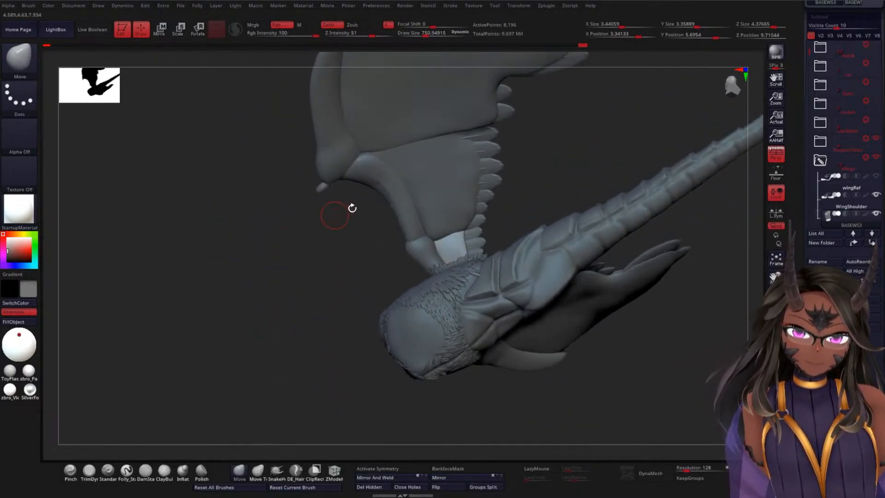
# Step: Select BASEWE1, set the draw size to about 1359, and reshape and smooth its lower edge along BASEWS3
pyautogui.press('ctrl')
pyautogui.keyDown('alt'); pyautogui.click(438, 190); pyautogui.keyUp('alt')
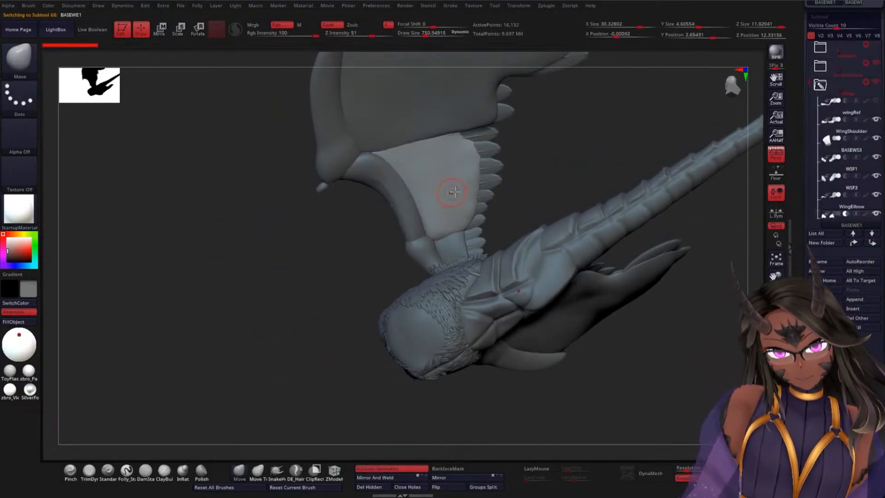
pyautogui.press('space')
pyautogui.moveTo(528, 180)
pyautogui.mouseDown()
pyautogui.moveTo(538, 179)
pyautogui.moveTo(530, 199)
pyautogui.mouseUp()
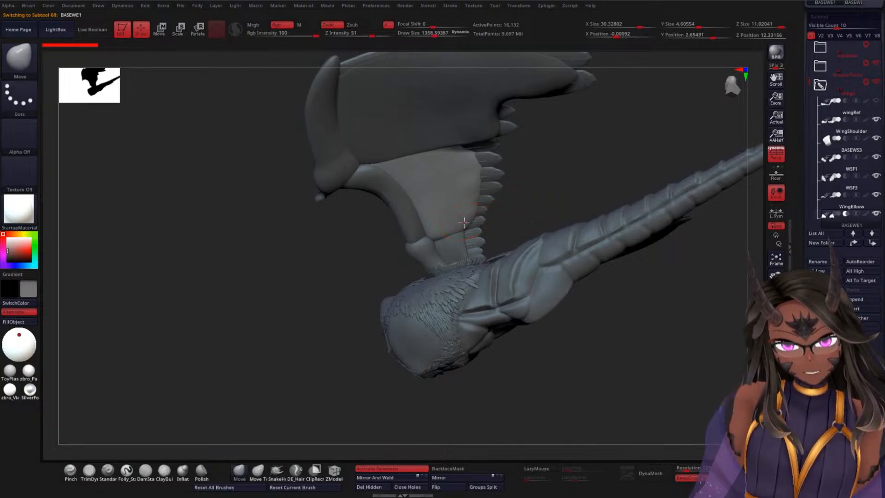
pyautogui.press('shift')
pyautogui.moveTo(455, 225)
pyautogui.keyDown('shift'); pyautogui.mouseDown()
pyautogui.moveTo(474, 198)
pyautogui.moveTo(456, 226)
pyautogui.moveTo(472, 198)
pyautogui.moveTo(460, 154)
pyautogui.moveTo(470, 198)
pyautogui.moveTo(543, 170)
pyautogui.moveTo(547, 211)
pyautogui.moveTo(508, 221)
pyautogui.moveTo(466, 218)
pyautogui.moveTo(449, 191)
pyautogui.moveTo(408, 169)
pyautogui.mouseUp(); pyautogui.keyUp('shift')
# Step: Fit the lower end of BASEWE1 against the arm and BASEWS3 with Move and Smooth strokes
pyautogui.moveTo(543, 147); pyautogui.dragTo(547, 112)
pyautogui.keyDown('shift'); pyautogui.moveTo(387, 236); pyautogui.dragTo(410, 240); pyautogui.keyUp('shift')
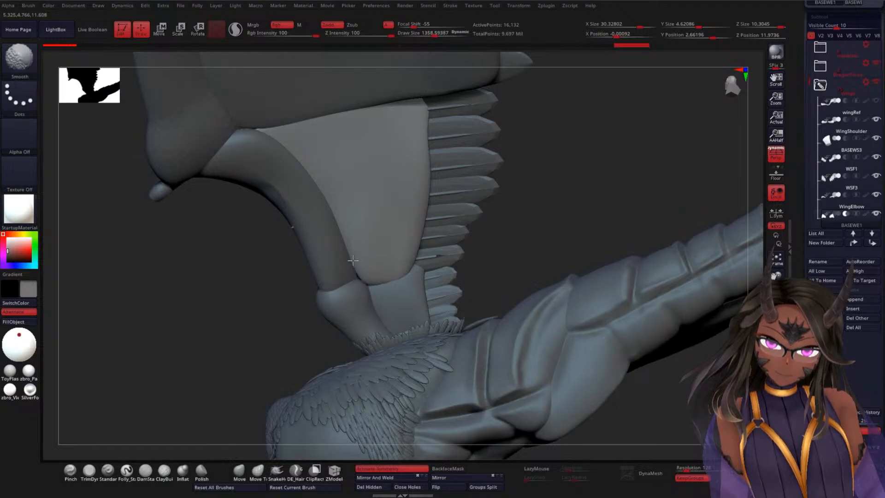
pyautogui.keyDown('shift'); pyautogui.moveTo(353, 260); pyautogui.dragTo(344, 274); pyautogui.keyUp('shift')
pyautogui.moveTo(264, 308); pyautogui.dragTo(273, 276)
pyautogui.moveTo(372, 277); pyautogui.dragTo(353, 301)
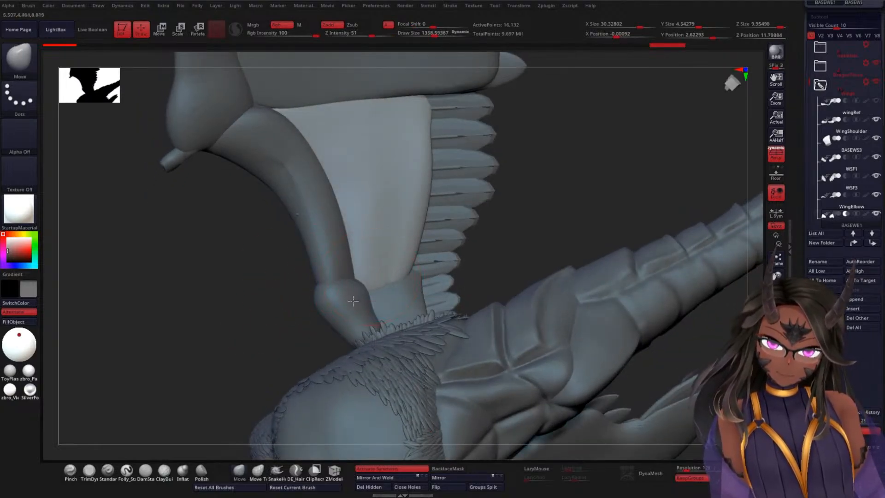
pyautogui.moveTo(402, 280); pyautogui.dragTo(408, 271)
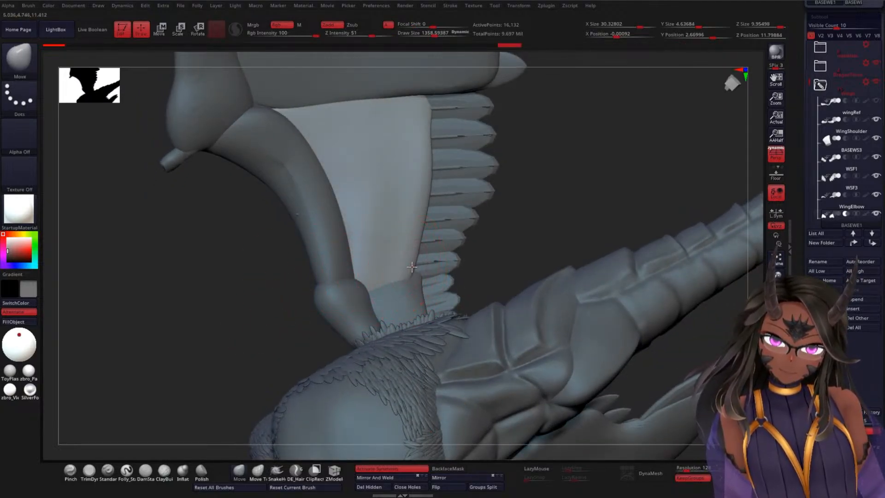
# Step: Pull the trailing edge of BASEWE1 inward with the Move brush so it follows the feather roots from wing joint to shoulder
pyautogui.moveTo(525, 192); pyautogui.dragTo(430, 223)
pyautogui.moveTo(428, 193)
pyautogui.mouseDown()
pyautogui.moveTo(417, 117)
pyautogui.moveTo(412, 266)
pyautogui.moveTo(416, 115)
pyautogui.mouseUp()
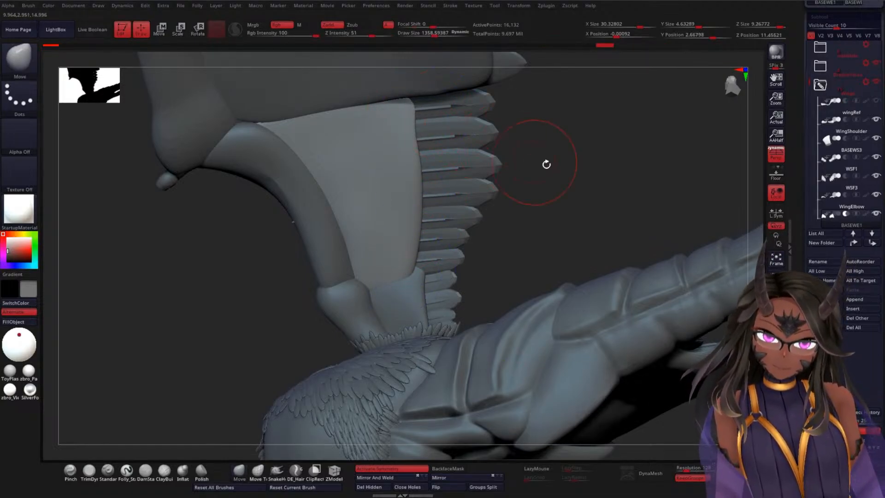
pyautogui.moveTo(545, 164)
pyautogui.mouseDown()
pyautogui.moveTo(539, 205)
pyautogui.moveTo(544, 111)
pyautogui.mouseUp()
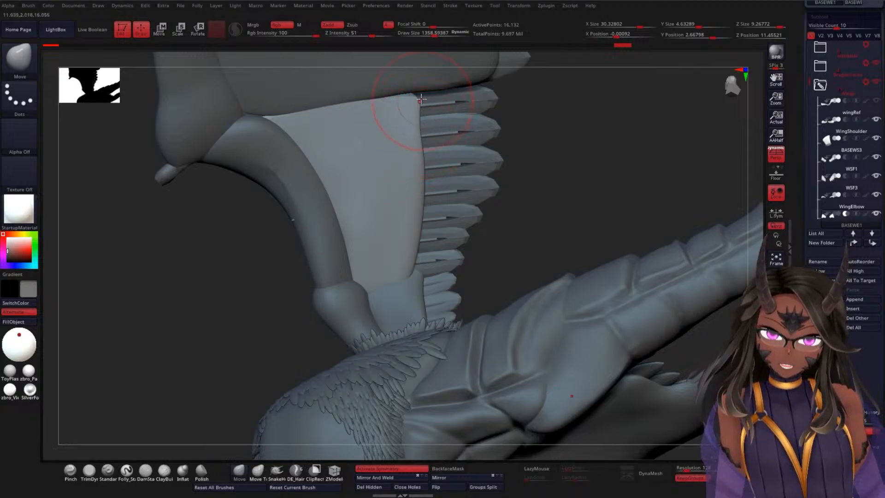
pyautogui.moveTo(418, 98); pyautogui.dragTo(411, 97)
pyautogui.moveTo(423, 201); pyautogui.dragTo(420, 207)
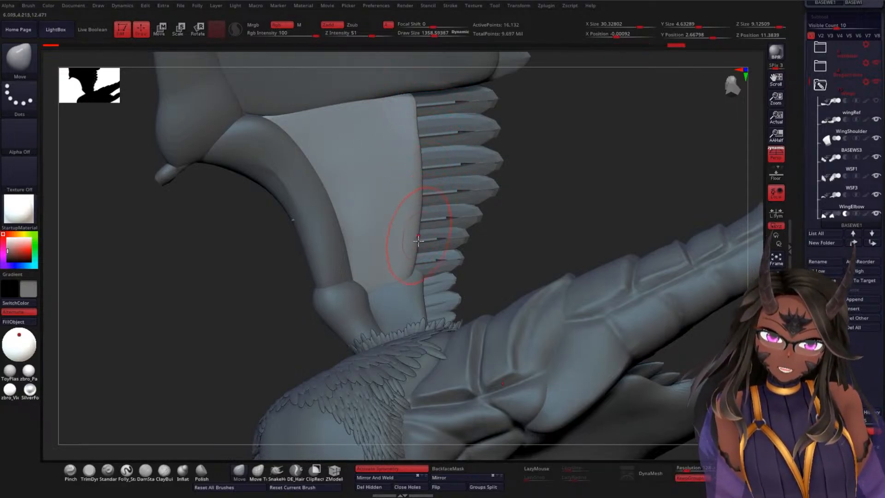
pyautogui.moveTo(413, 271); pyautogui.dragTo(416, 269)
pyautogui.moveTo(538, 226); pyautogui.dragTo(523, 249)
pyautogui.moveTo(422, 271); pyautogui.dragTo(417, 273)
pyautogui.moveTo(532, 235)
pyautogui.mouseDown()
pyautogui.moveTo(543, 166)
pyautogui.moveTo(570, 184)
pyautogui.moveTo(535, 176)
pyautogui.mouseUp()
# Step: Refine the surface of BASEWE1 beside the feather roots with Move strokes and smooth it down toward BASEWS3
pyautogui.keyDown('shift'); pyautogui.moveTo(397, 121); pyautogui.dragTo(406, 150); pyautogui.keyUp('shift')
pyautogui.moveTo(552, 138)
pyautogui.mouseDown()
pyautogui.moveTo(556, 154)
pyautogui.moveTo(522, 176)
pyautogui.mouseUp()
pyautogui.moveTo(407, 191)
pyautogui.mouseDown()
pyautogui.moveTo(404, 198)
pyautogui.moveTo(406, 186)
pyautogui.mouseUp()
pyautogui.moveTo(546, 129)
pyautogui.mouseDown()
pyautogui.moveTo(526, 161)
pyautogui.moveTo(548, 152)
pyautogui.moveTo(509, 172)
pyautogui.moveTo(456, 148)
pyautogui.mouseUp()
pyautogui.keyDown('shift'); pyautogui.moveTo(388, 127); pyautogui.dragTo(395, 194); pyautogui.keyUp('shift')
pyautogui.moveTo(394, 203)
pyautogui.keyDown('shift'); pyautogui.mouseDown()
pyautogui.moveTo(370, 194)
pyautogui.moveTo(381, 206)
pyautogui.mouseUp(); pyautogui.keyUp('shift')
pyautogui.moveTo(552, 179)
pyautogui.mouseDown()
pyautogui.moveTo(560, 151)
pyautogui.moveTo(541, 130)
pyautogui.mouseUp()
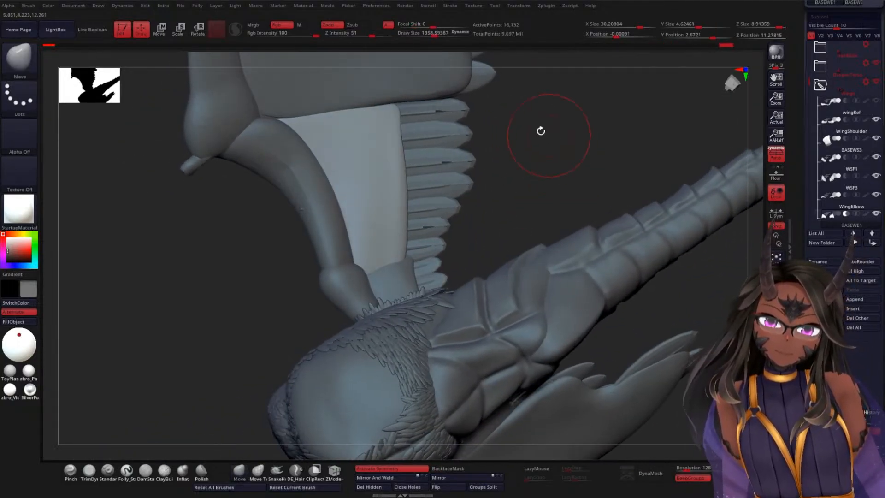
pyautogui.moveTo(394, 113)
pyautogui.mouseDown()
pyautogui.moveTo(401, 110)
pyautogui.moveTo(395, 180)
pyautogui.moveTo(396, 143)
pyautogui.moveTo(395, 159)
pyautogui.mouseUp()
pyautogui.moveTo(361, 185)
pyautogui.keyDown('shift'); pyautogui.mouseDown()
pyautogui.moveTo(333, 134)
pyautogui.moveTo(367, 237)
pyautogui.mouseUp(); pyautogui.keyUp('shift')
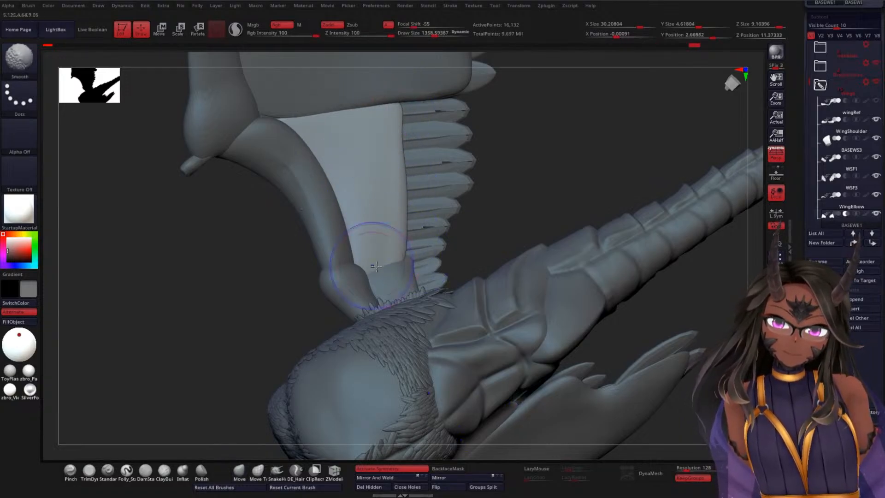
# Step: Examine the whole wing from the base side and the feathered side to check how the feather layers overlap
pyautogui.moveTo(537, 151)
pyautogui.mouseDown()
pyautogui.moveTo(504, 202)
pyautogui.moveTo(514, 197)
pyautogui.moveTo(511, 206)
pyautogui.moveTo(521, 188)
pyautogui.moveTo(526, 226)
pyautogui.moveTo(516, 265)
pyautogui.moveTo(434, 233)
pyautogui.moveTo(483, 261)
pyautogui.moveTo(455, 292)
pyautogui.moveTo(493, 263)
pyautogui.moveTo(510, 226)
pyautogui.mouseUp()
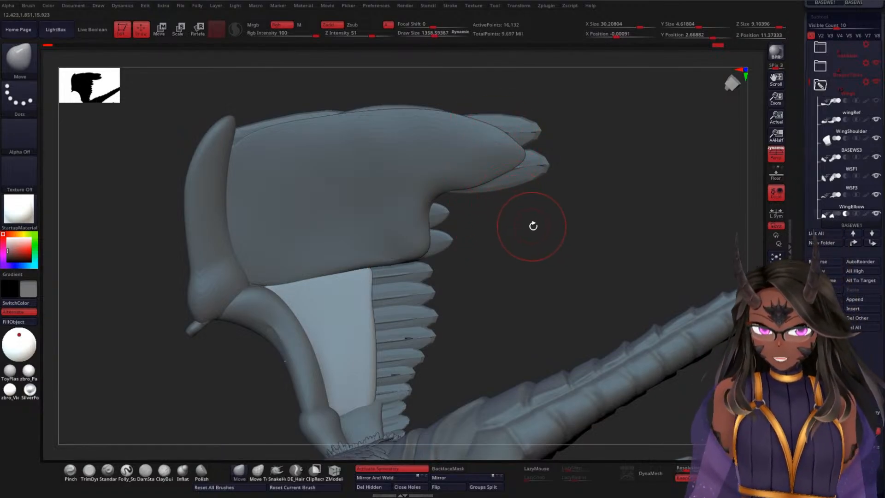
pyautogui.moveTo(533, 225)
pyautogui.mouseDown()
pyautogui.moveTo(468, 300)
pyautogui.moveTo(525, 270)
pyautogui.moveTo(525, 237)
pyautogui.mouseUp()
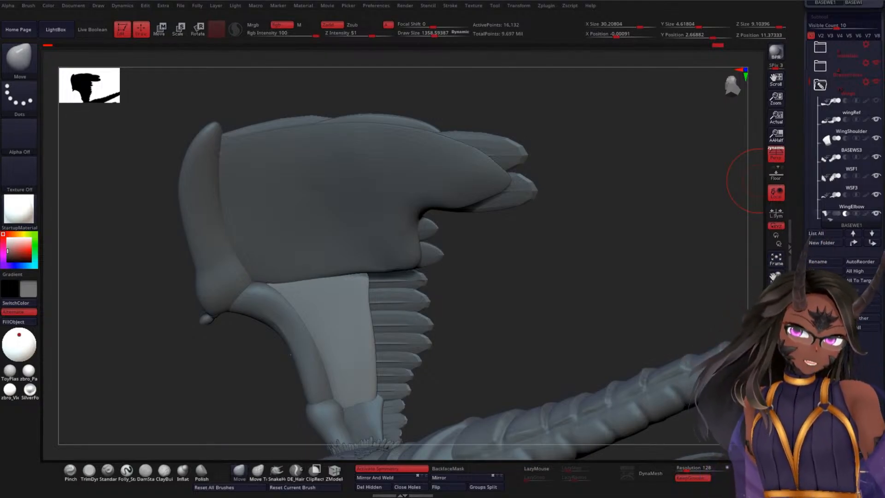
pyautogui.moveTo(705, 208); pyautogui.dragTo(525, 313)
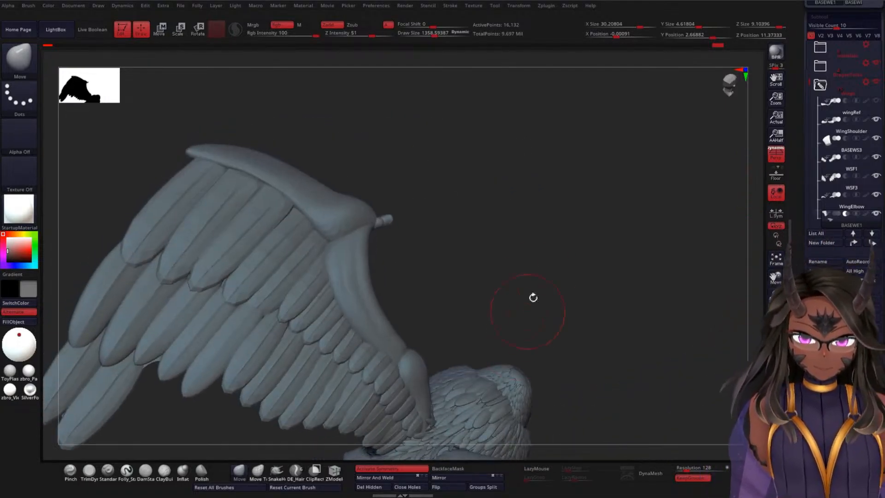
pyautogui.keyDown('alt'); pyautogui.moveTo(536, 259); pyautogui.dragTo(624, 170); pyautogui.keyUp('alt')
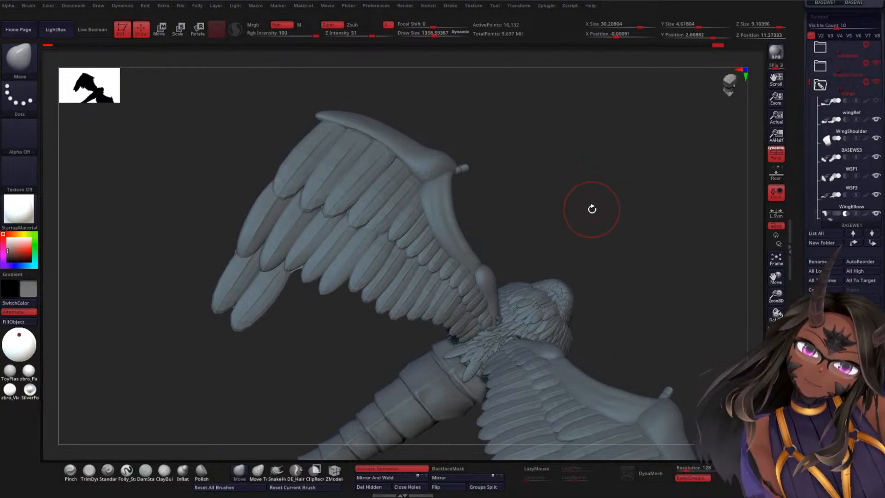
pyautogui.moveTo(592, 206); pyautogui.dragTo(532, 179)
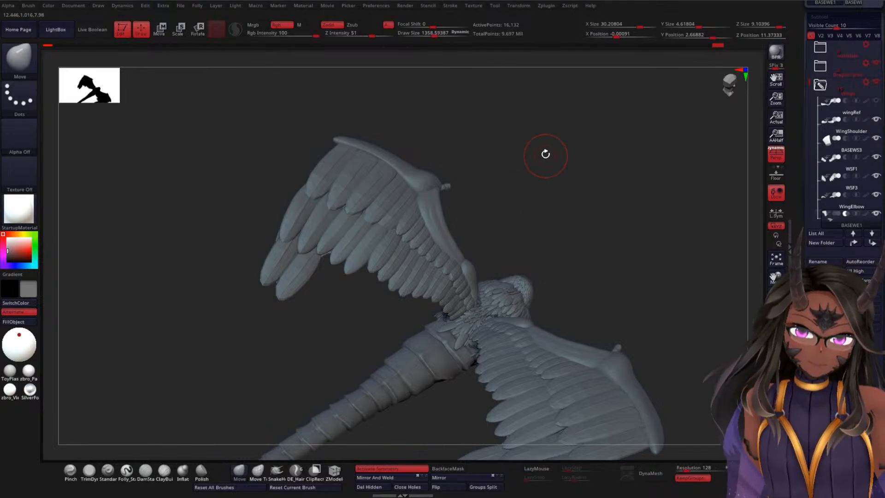
pyautogui.keyDown('alt'); pyautogui.moveTo(545, 154); pyautogui.dragTo(548, 216); pyautogui.keyUp('alt')
pyautogui.keyDown('alt'); pyautogui.moveTo(569, 166); pyautogui.dragTo(615, 157); pyautogui.keyUp('alt')
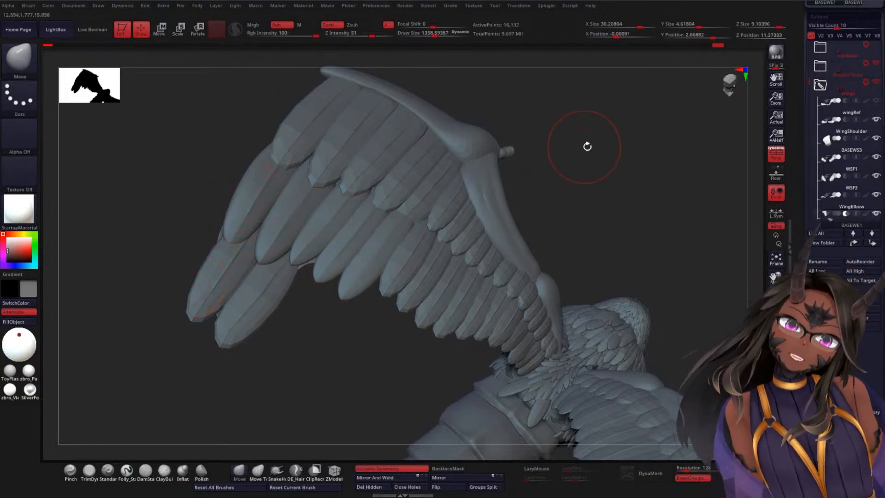
pyautogui.moveTo(585, 144)
pyautogui.mouseDown()
pyautogui.moveTo(595, 140)
pyautogui.moveTo(578, 129)
pyautogui.mouseUp()
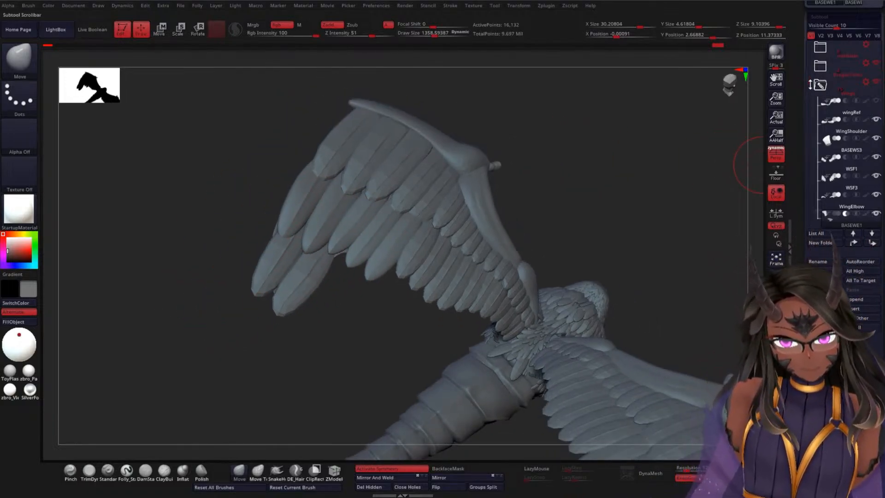
# Step: Hide the WWF3 feathers and make the WWF2 feather layer the active subtool
pyautogui.scroll(-5, 839, 172)
pyautogui.click(839, 172)
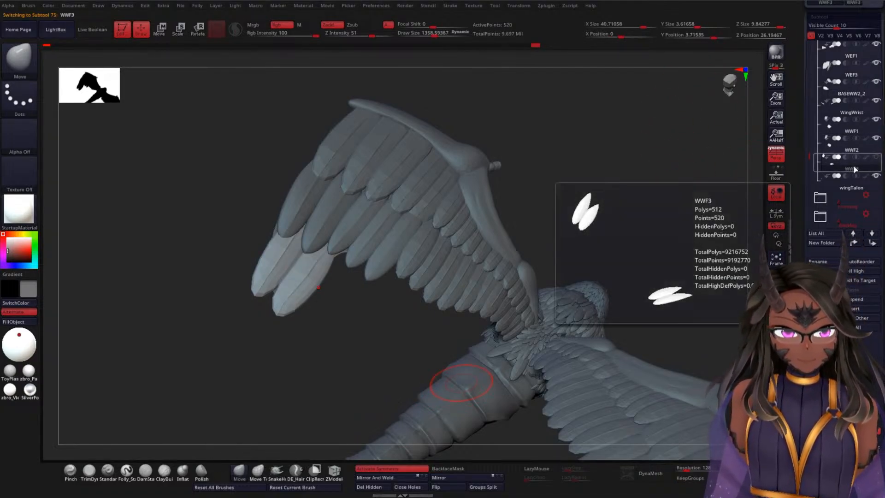
pyautogui.click(840, 149)
pyautogui.moveTo(602, 197); pyautogui.dragTo(587, 203)
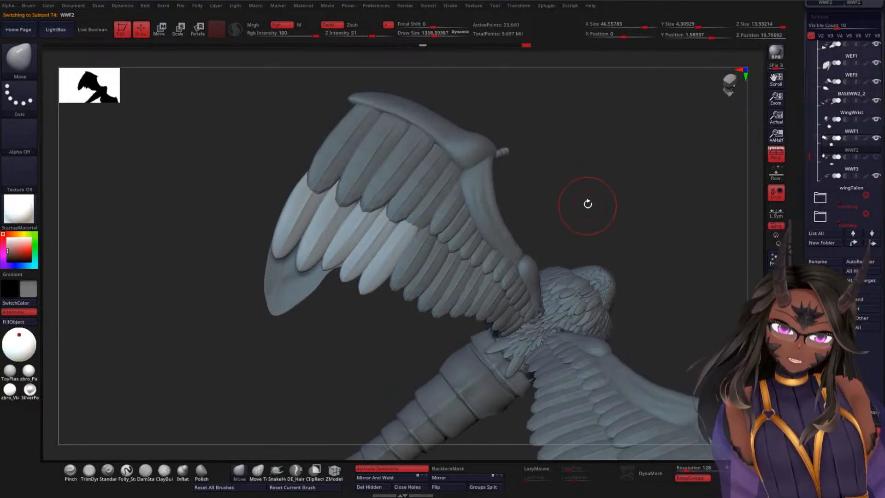
# Step: Use the polygroup display to isolate the outermost WWF2 feather, then turn the polyframe display off
pyautogui.press('shift')
pyautogui.hotkey('shift', 'f')
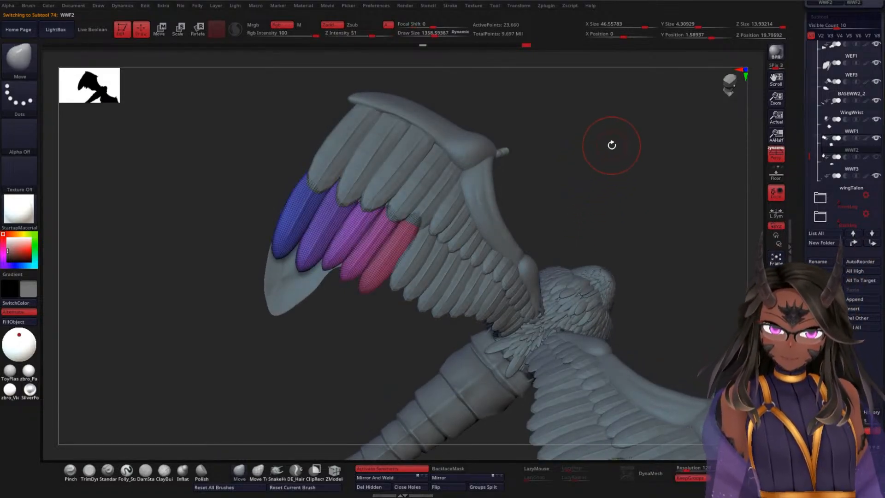
pyautogui.keyDown('alt'); pyautogui.moveTo(612, 157); pyautogui.dragTo(676, 145); pyautogui.keyUp('alt')
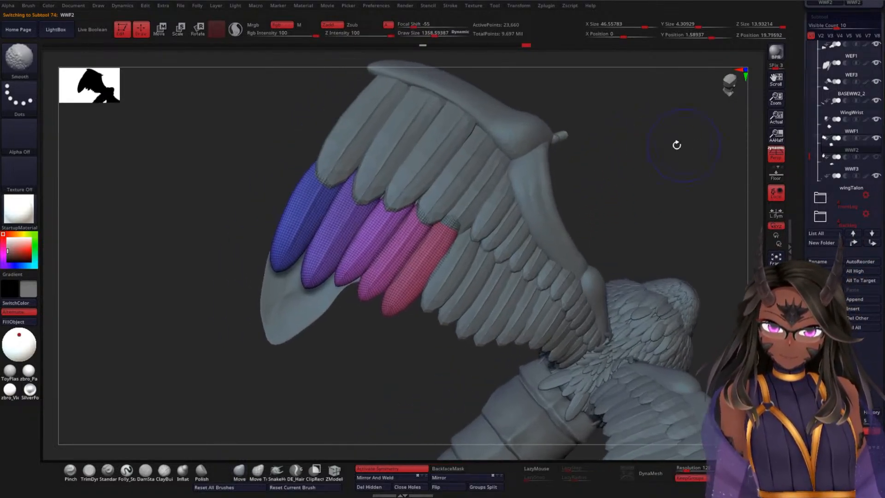
pyautogui.keyDown('ctrl'); pyautogui.keyDown('shift'); pyautogui.click(291, 230); pyautogui.keyUp('shift'); pyautogui.keyUp('ctrl')
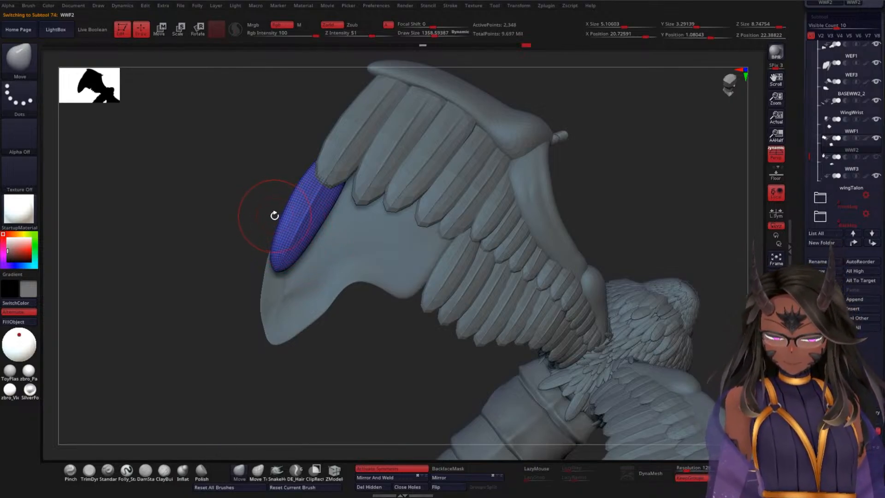
pyautogui.hotkey('shift', 'f')
pyautogui.moveTo(229, 217); pyautogui.dragTo(237, 212)
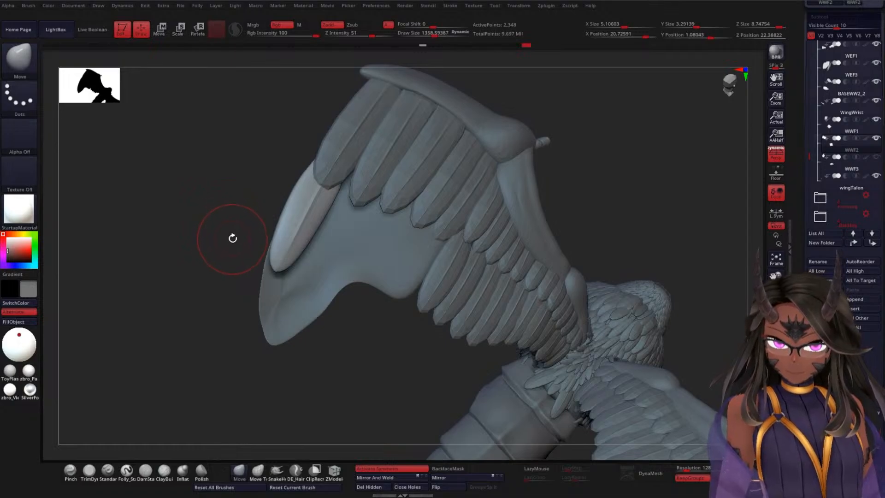
# Step: Mask all WWF2 feathers except the outermost one, with the whole feather layer shown
pyautogui.press('ctrl')
pyautogui.moveTo(267, 118)
pyautogui.keyDown('ctrl'); pyautogui.mouseDown()
pyautogui.moveTo(201, 262)
pyautogui.moveTo(490, 152)
pyautogui.moveTo(318, 92)
pyautogui.mouseUp(); pyautogui.keyUp('ctrl')
pyautogui.keyDown('ctrl'); pyautogui.keyDown('shift'); pyautogui.click(663, 166); pyautogui.keyUp('shift'); pyautogui.keyUp('ctrl')
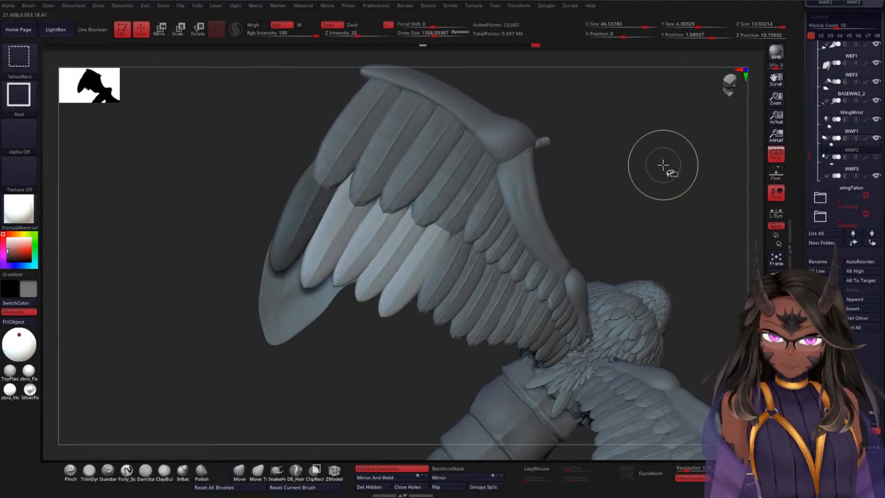
pyautogui.keyDown('ctrl'); pyautogui.click(623, 139); pyautogui.keyUp('ctrl')
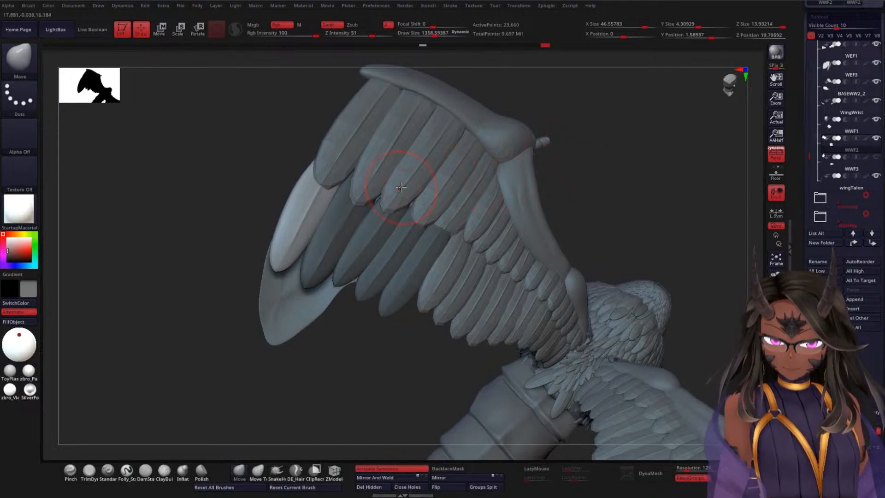
# Step: Activate the transform gizmo, reset its orientation and centre it on the unmasked outermost feather
pyautogui.press('w')
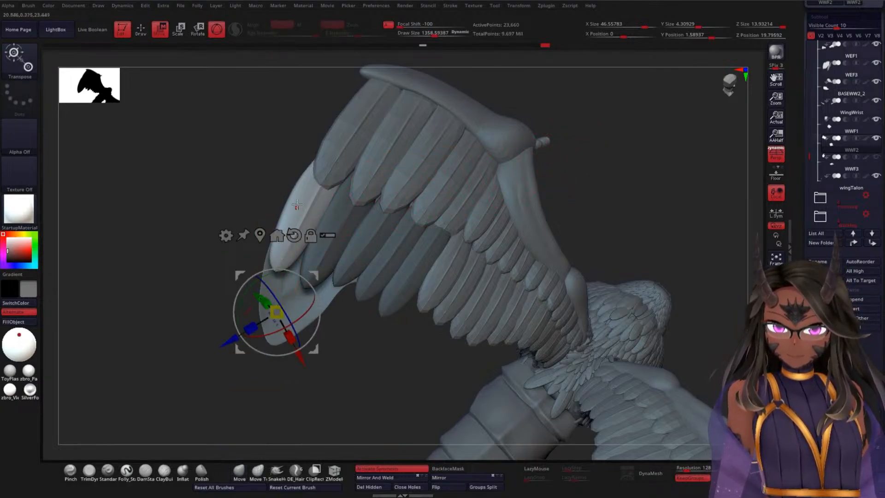
pyautogui.click(294, 235)
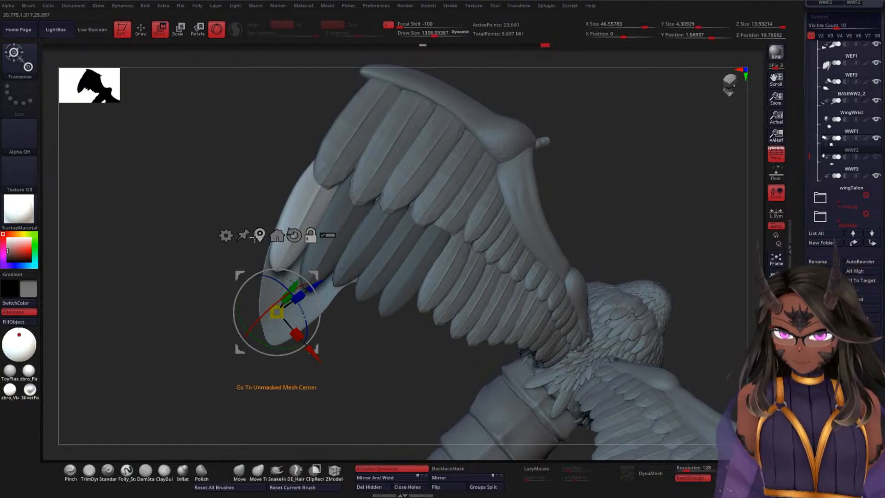
pyautogui.click(306, 207)
pyautogui.moveTo(183, 256); pyautogui.dragTo(223, 266)
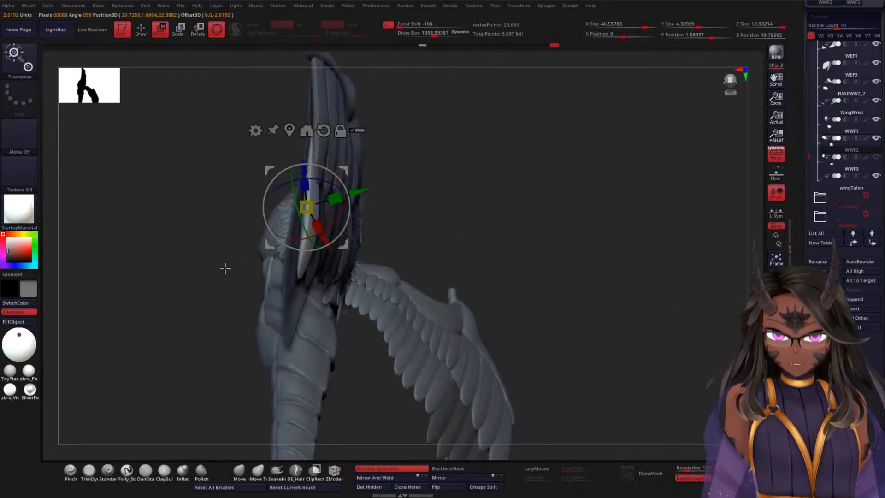
pyautogui.moveTo(469, 178); pyautogui.dragTo(532, 200)
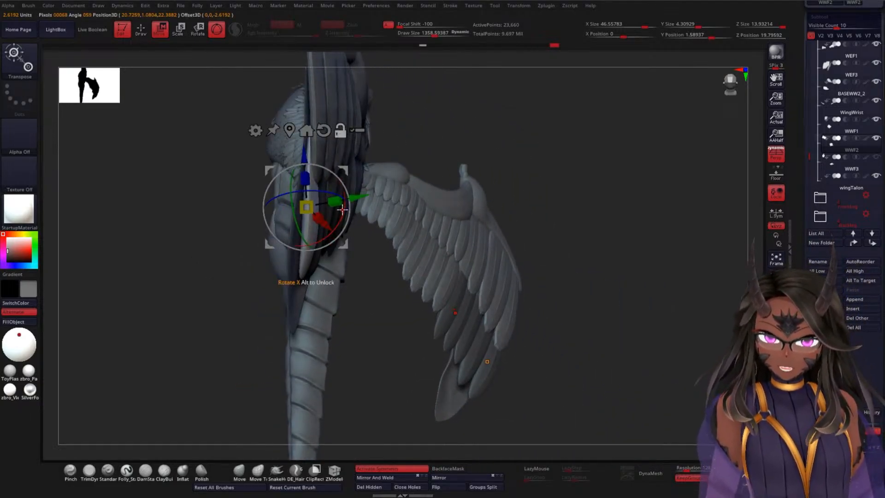
# Step: Rotate only the transform gizmo so its axes line up with the unmasked outermost feather
pyautogui.keyDown('alt'); pyautogui.moveTo(343, 210); pyautogui.dragTo(344, 214); pyautogui.keyUp('alt')
pyautogui.moveTo(495, 133); pyautogui.dragTo(375, 162)
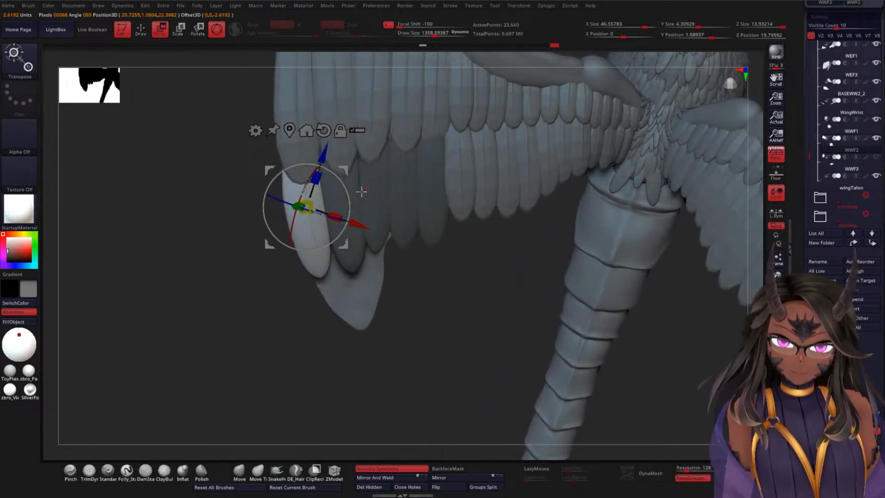
pyautogui.keyDown('alt'); pyautogui.moveTo(347, 202); pyautogui.dragTo(337, 185); pyautogui.keyUp('alt')
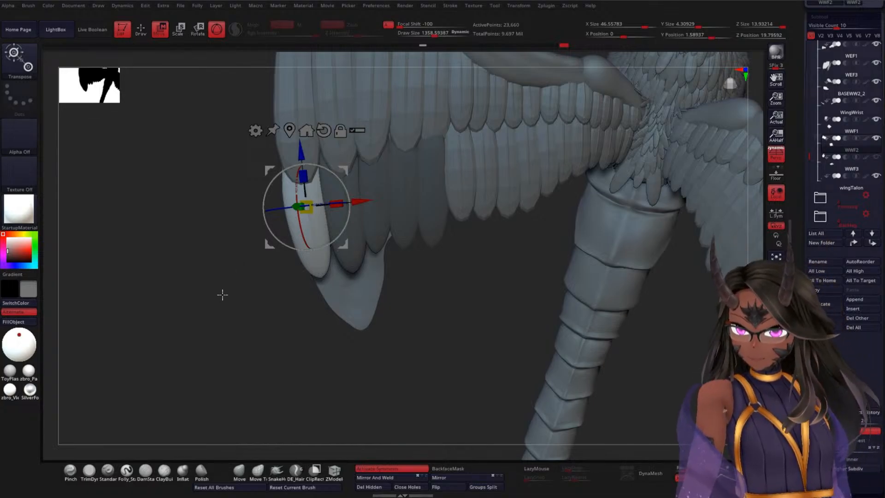
pyautogui.moveTo(219, 308); pyautogui.dragTo(341, 256)
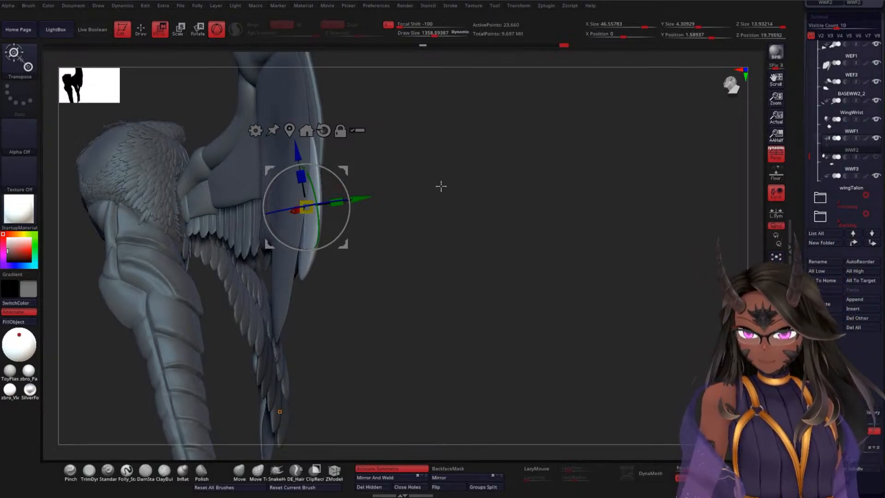
pyautogui.moveTo(447, 178); pyautogui.dragTo(379, 243)
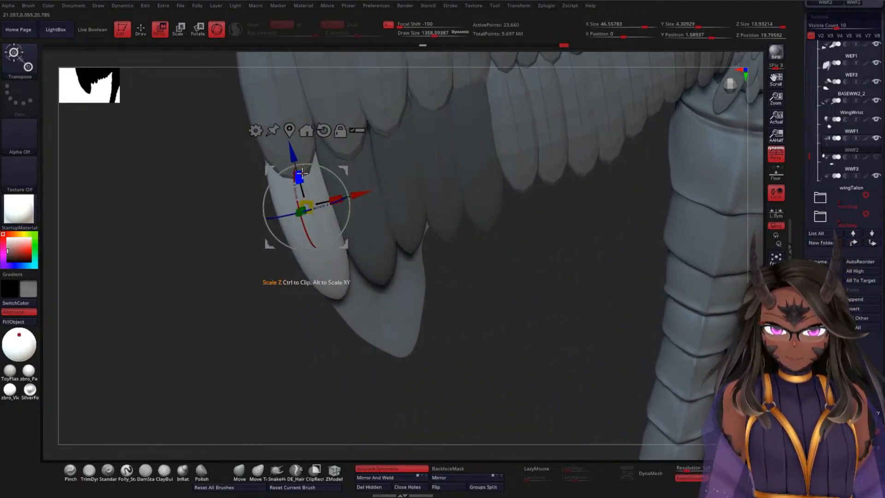
# Step: Lengthen the outermost feather with a Z scale, shift it outward and rotate it to follow the wing's edge
pyautogui.moveTo(302, 172); pyautogui.dragTo(275, 198)
pyautogui.moveTo(358, 192); pyautogui.dragTo(420, 167)
pyautogui.moveTo(508, 224); pyautogui.dragTo(377, 221)
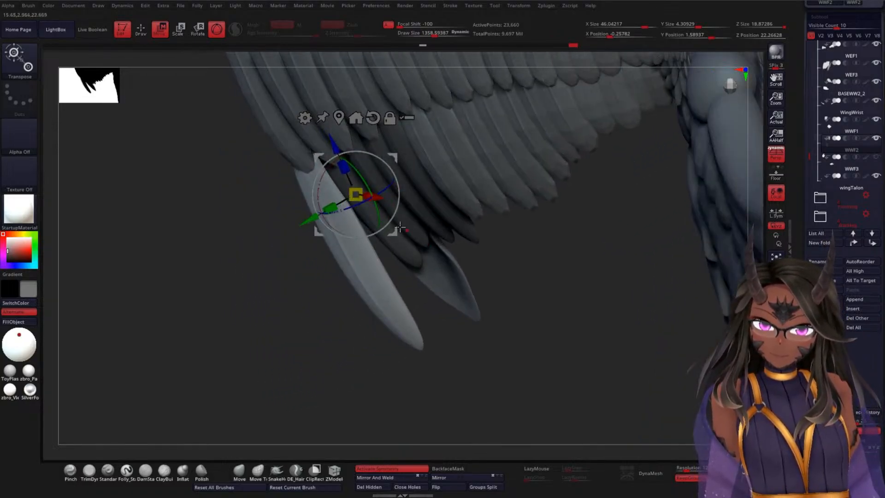
pyautogui.moveTo(318, 192); pyautogui.dragTo(317, 219)
pyautogui.moveTo(286, 278); pyautogui.dragTo(356, 217)
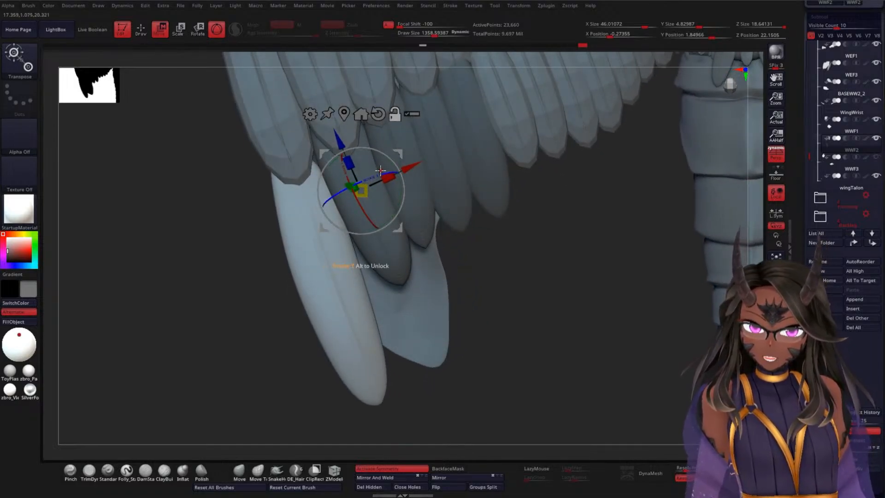
# Step: Reset the gizmo's orientation, centre it on the lengthened feather and realign its axes with the feather
pyautogui.keyDown('alt'); pyautogui.moveTo(379, 173); pyautogui.dragTo(384, 172); pyautogui.keyUp('alt')
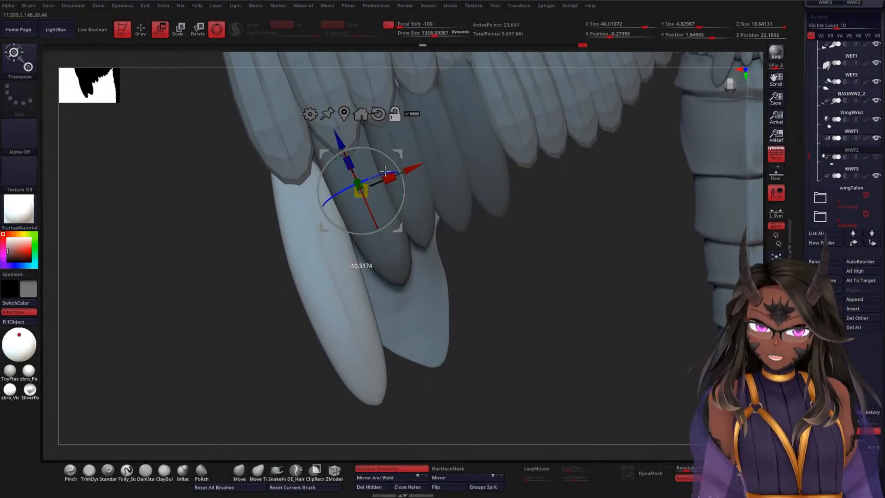
pyautogui.click(378, 114)
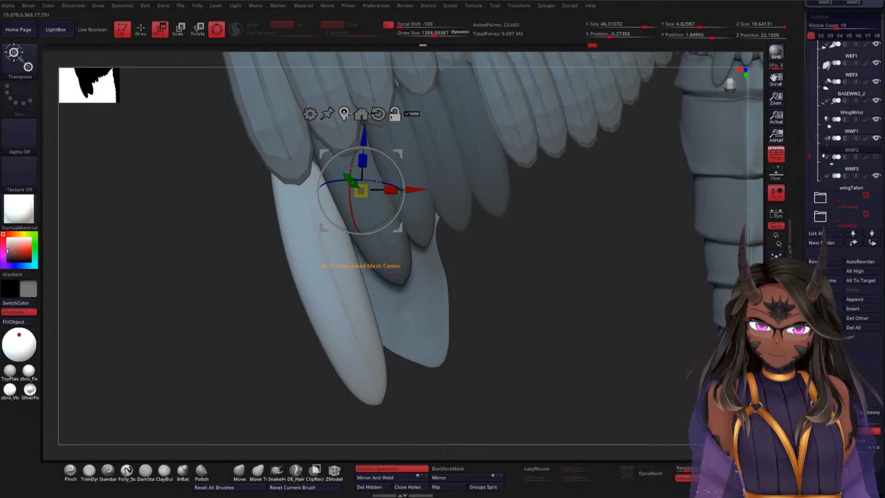
pyautogui.click(327, 270)
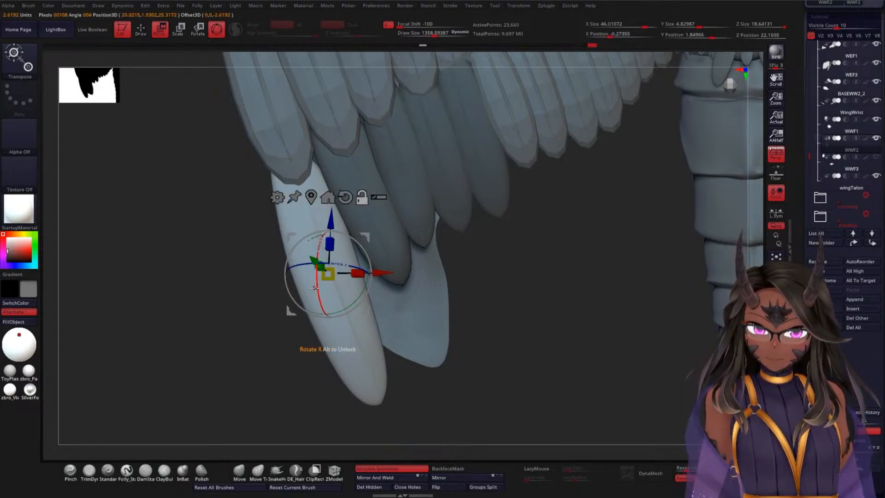
pyautogui.keyDown('alt'); pyautogui.moveTo(317, 286); pyautogui.dragTo(318, 296); pyautogui.keyUp('alt')
pyautogui.keyDown('alt'); pyautogui.moveTo(364, 255); pyautogui.dragTo(386, 250); pyautogui.keyUp('alt')
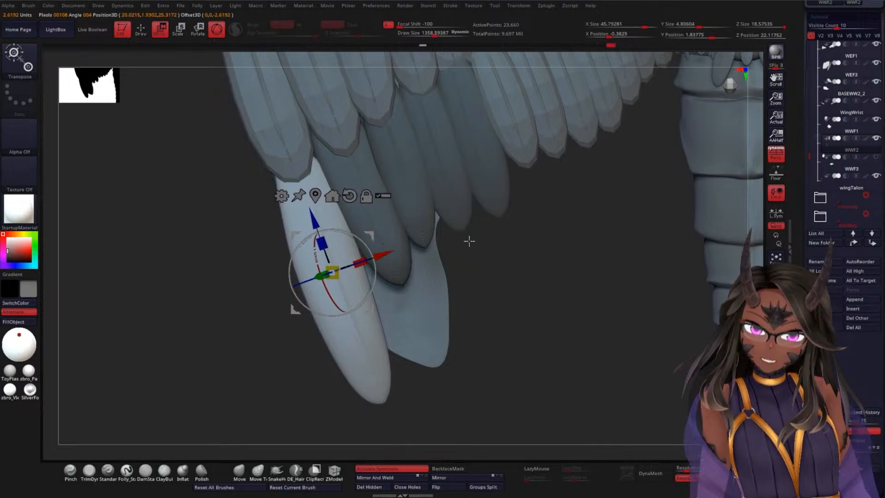
# Step: Slide the outermost feather up beneath the feather row above and adjust its depth
pyautogui.moveTo(318, 216); pyautogui.dragTo(311, 202)
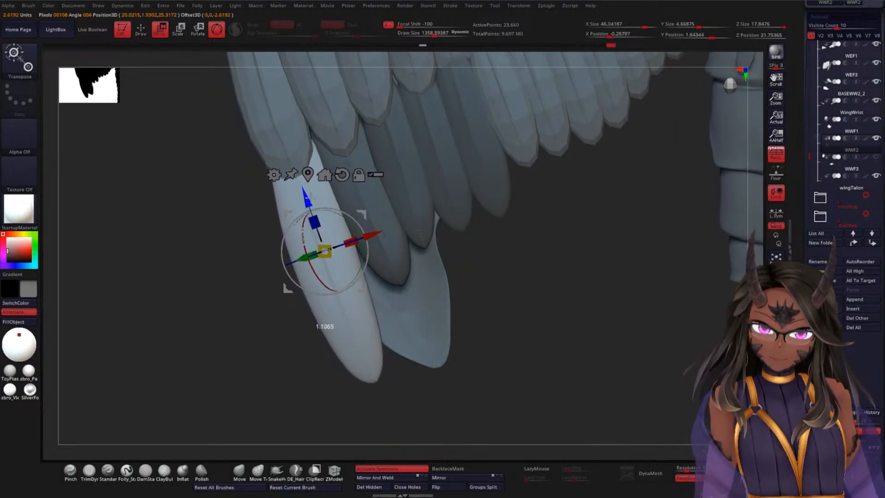
pyautogui.moveTo(520, 223); pyautogui.dragTo(479, 208)
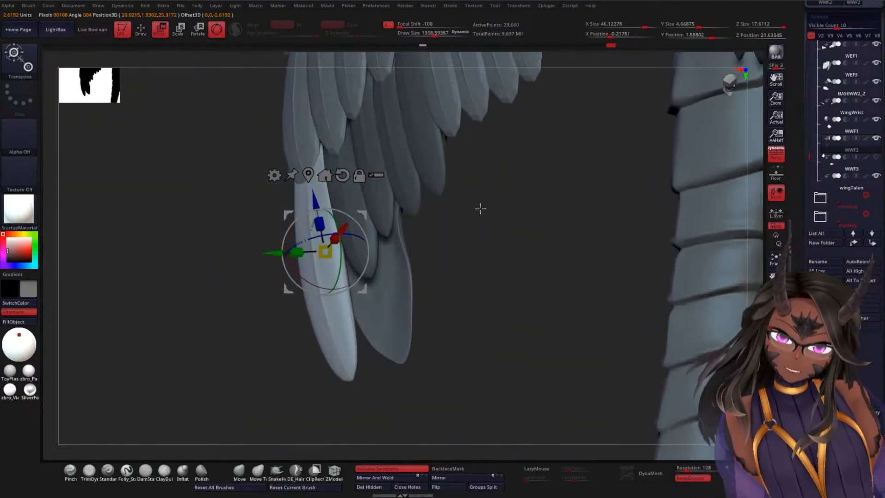
pyautogui.moveTo(269, 253); pyautogui.dragTo(274, 251)
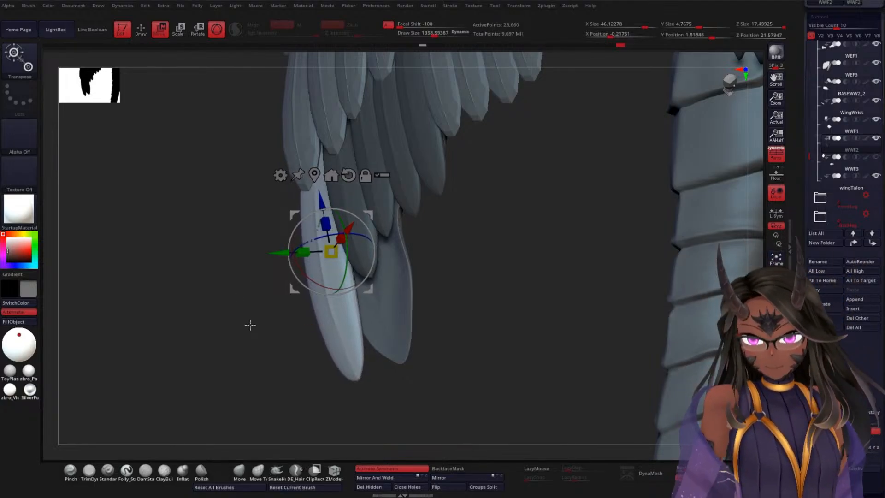
pyautogui.moveTo(219, 291); pyautogui.dragTo(362, 195)
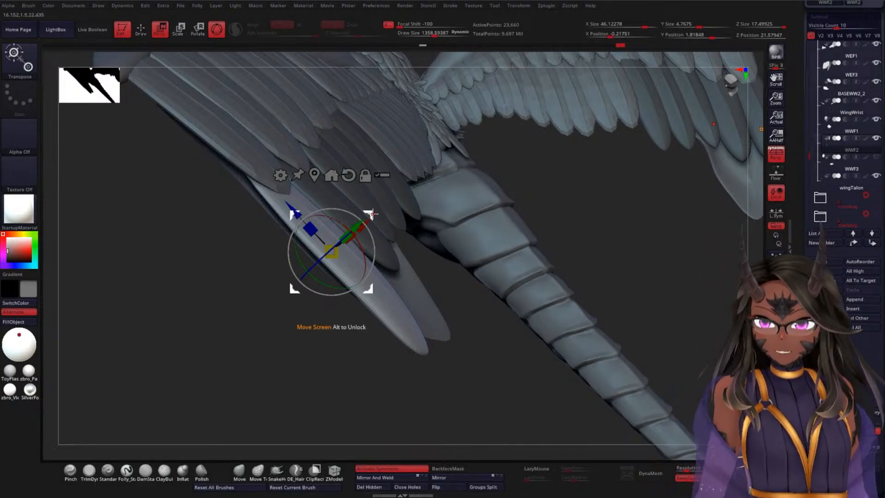
pyautogui.moveTo(208, 301); pyautogui.dragTo(308, 241)
# Step: Push the outermost feather farther into the wing along its length and fine-tune its depth against the overlying row
pyautogui.keyDown('alt'); pyautogui.moveTo(490, 217); pyautogui.dragTo(479, 195); pyautogui.keyUp('alt')
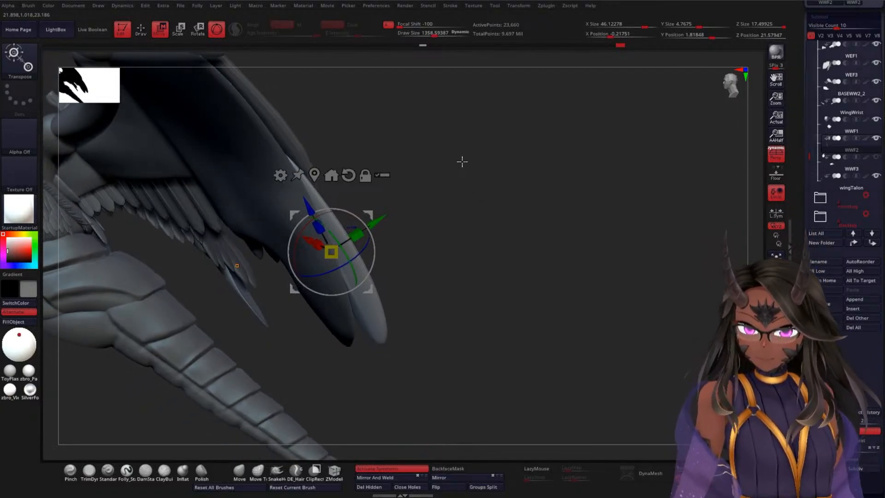
pyautogui.moveTo(460, 160); pyautogui.dragTo(508, 269)
pyautogui.moveTo(284, 226); pyautogui.dragTo(259, 213)
pyautogui.moveTo(346, 243); pyautogui.dragTo(347, 240)
pyautogui.keyDown('alt'); pyautogui.moveTo(580, 278); pyautogui.dragTo(481, 253); pyautogui.keyUp('alt')
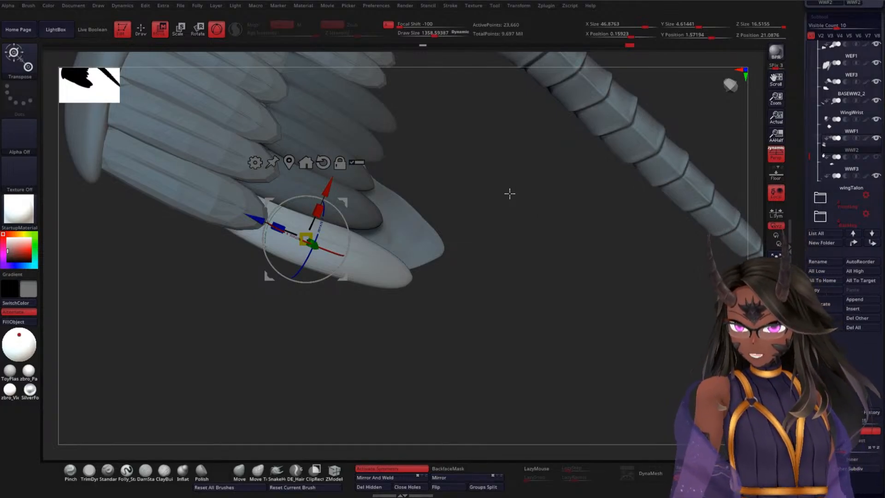
# Step: Unhide the subtool folders of the humanoid upper body and bring the whole creature into side view
pyautogui.keyDown('alt'); pyautogui.moveTo(512, 180); pyautogui.dragTo(544, 178); pyautogui.keyUp('alt')
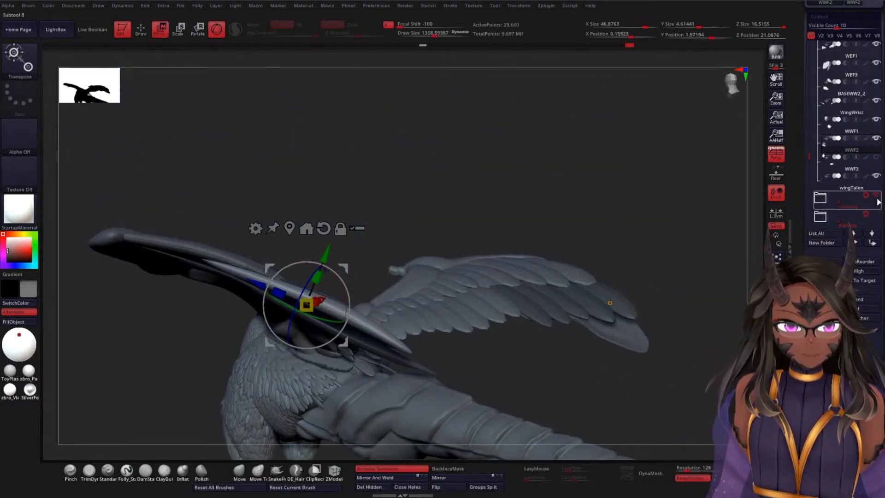
pyautogui.moveTo(810, 156); pyautogui.dragTo(811, 51)
pyautogui.click(877, 64)
pyautogui.click(877, 48)
pyautogui.click(877, 84)
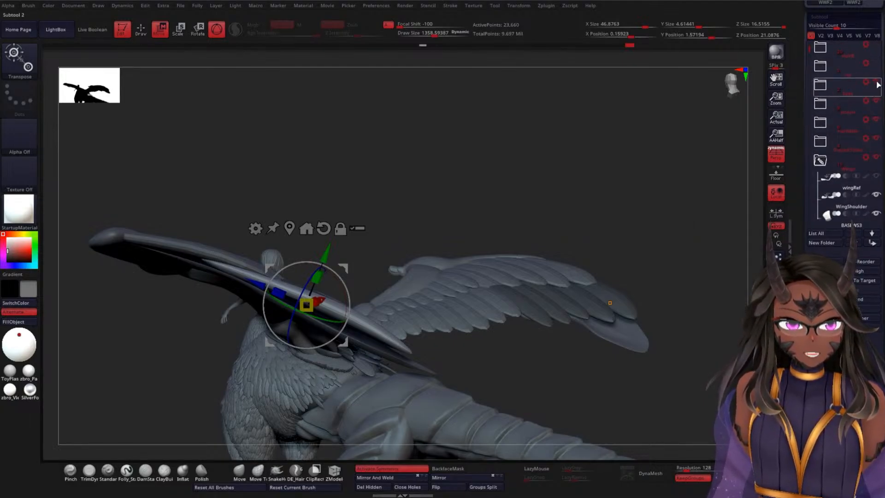
pyautogui.keyDown('alt'); pyautogui.moveTo(553, 180); pyautogui.dragTo(568, 74); pyautogui.keyUp('alt')
pyautogui.keyDown('alt'); pyautogui.moveTo(575, 213); pyautogui.dragTo(470, 330); pyautogui.keyUp('alt')
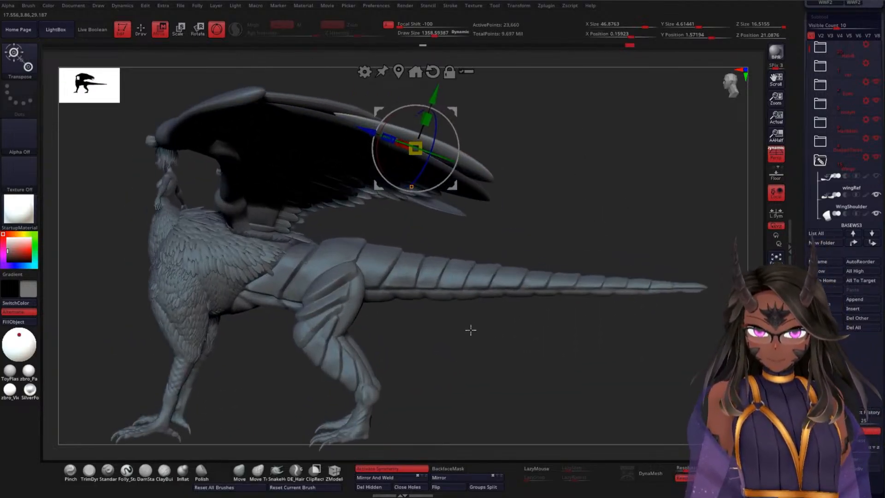
# Step: Examine the creature's hind leg and foot subtools in side view, undoing the accidental transform of the foot
pyautogui.keyDown('alt'); pyautogui.click(354, 377); pyautogui.keyUp('alt')
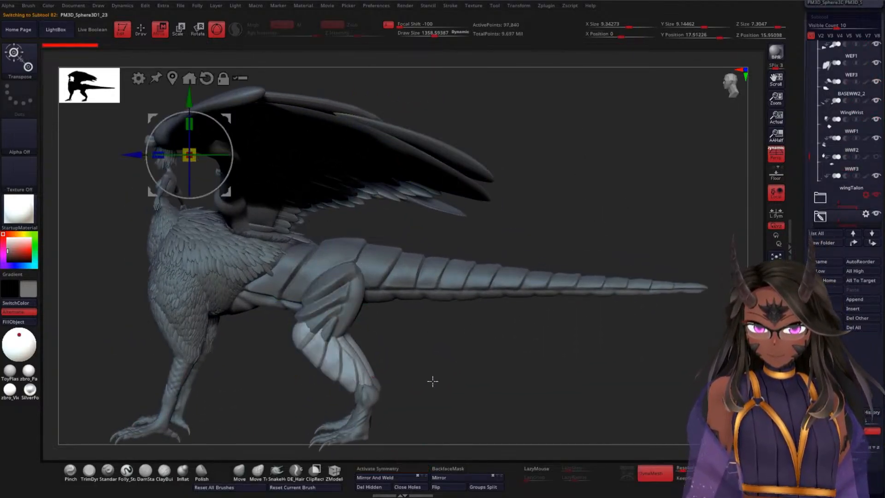
pyautogui.keyDown('alt'); pyautogui.moveTo(450, 367); pyautogui.dragTo(478, 283); pyautogui.keyUp('alt')
pyautogui.keyDown('alt'); pyautogui.click(393, 326); pyautogui.keyUp('alt')
pyautogui.moveTo(500, 311); pyautogui.dragTo(471, 307)
pyautogui.moveTo(393, 344); pyautogui.dragTo(387, 324)
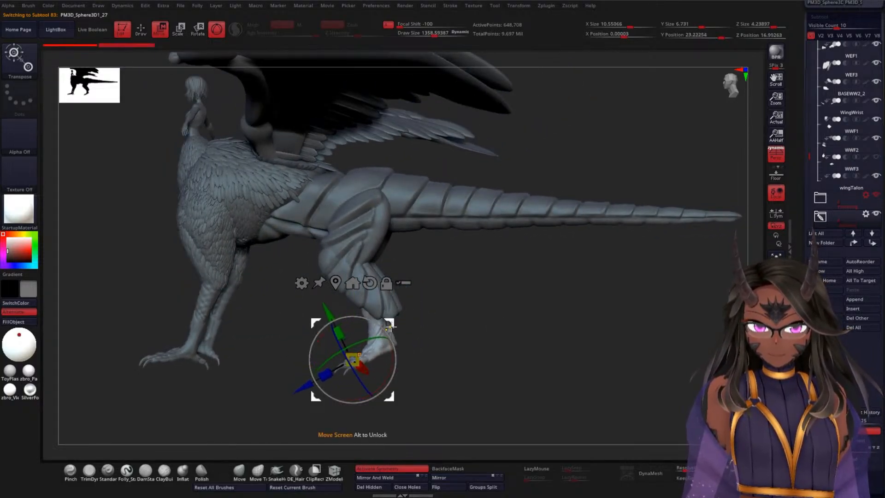
pyautogui.hotkey('ctrl', 'z')
pyautogui.keyDown('alt'); pyautogui.moveTo(460, 307); pyautogui.dragTo(544, 286); pyautogui.keyUp('alt')
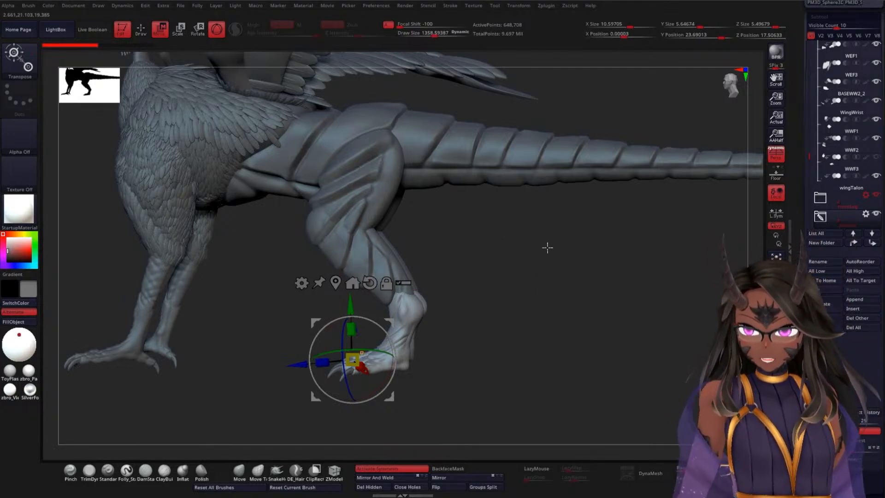
pyautogui.moveTo(546, 247); pyautogui.dragTo(528, 272)
# Step: Examine how the tail, torso, chest and front legs are divided by making each part active in turn
pyautogui.keyDown('alt'); pyautogui.click(417, 207); pyautogui.keyUp('alt')
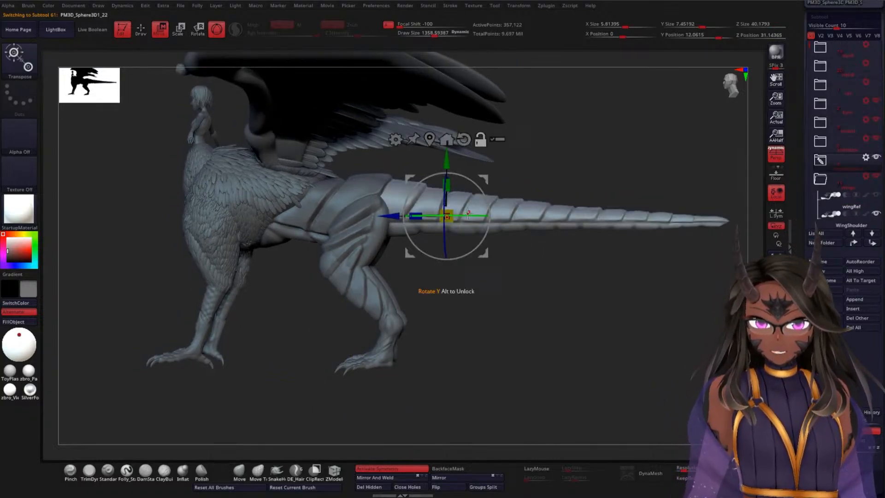
pyautogui.keyDown('alt'); pyautogui.click(342, 189); pyautogui.keyUp('alt')
pyautogui.keyDown('alt'); pyautogui.click(203, 250); pyautogui.keyUp('alt')
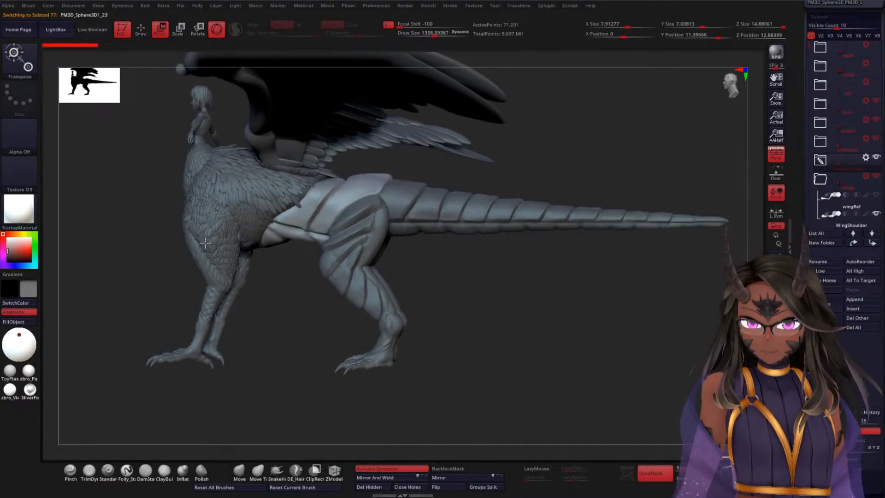
pyautogui.keyDown('alt'); pyautogui.click(212, 311); pyautogui.keyUp('alt')
pyautogui.keyDown('alt'); pyautogui.click(262, 196); pyautogui.keyUp('alt')
pyautogui.keyDown('alt'); pyautogui.moveTo(166, 276); pyautogui.dragTo(199, 331); pyautogui.keyUp('alt')
pyautogui.keyDown('alt'); pyautogui.click(223, 230); pyautogui.keyUp('alt')
# Step: Examine the chest feathers and the humanoid's arm from the front, making each of these subtools active
pyautogui.moveTo(150, 271); pyautogui.dragTo(410, 212)
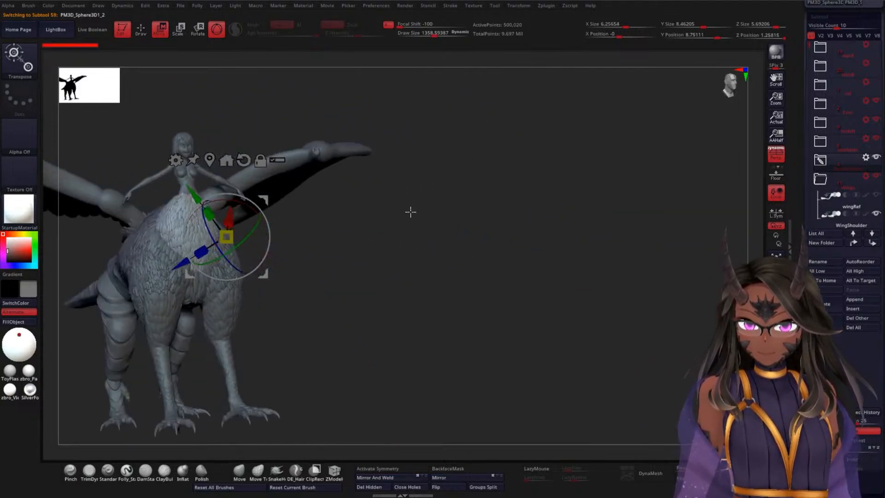
pyautogui.keyDown('alt'); pyautogui.moveTo(410, 212); pyautogui.dragTo(450, 276, button='right'); pyautogui.keyUp('alt')
pyautogui.keyDown('alt'); pyautogui.moveTo(320, 185); pyautogui.dragTo(326, 247, button='right'); pyautogui.keyUp('alt')
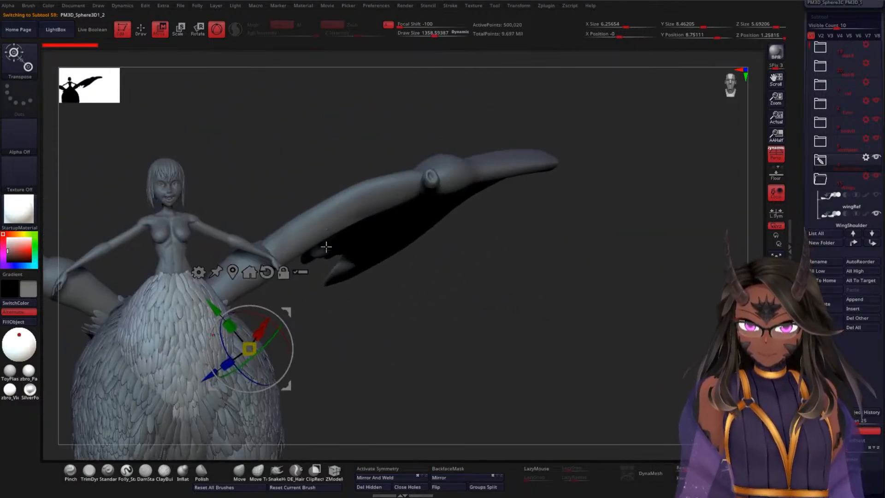
pyautogui.keyDown('alt'); pyautogui.click(232, 238); pyautogui.keyUp('alt')
pyautogui.keyDown('alt'); pyautogui.click(220, 225); pyautogui.keyUp('alt')
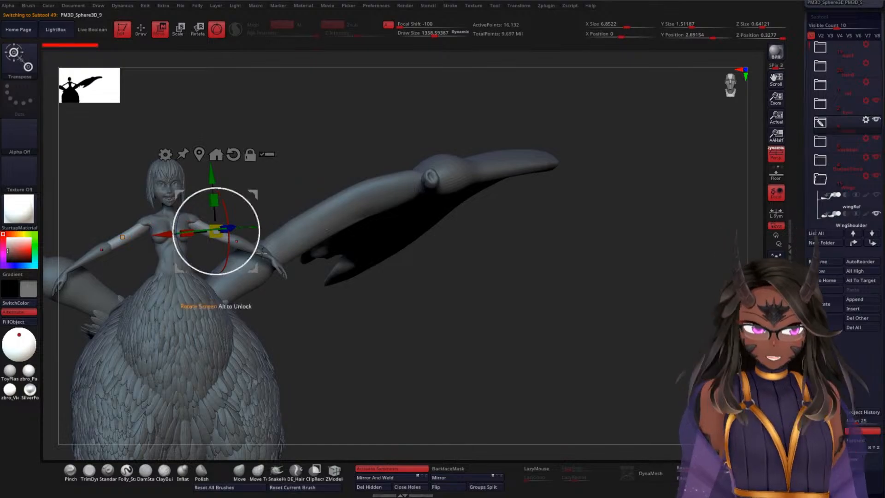
# Step: Examine the creature's wings and overall shape from several angles, plus the separate lower-leg and thigh subtools
pyautogui.moveTo(463, 312); pyautogui.dragTo(512, 256)
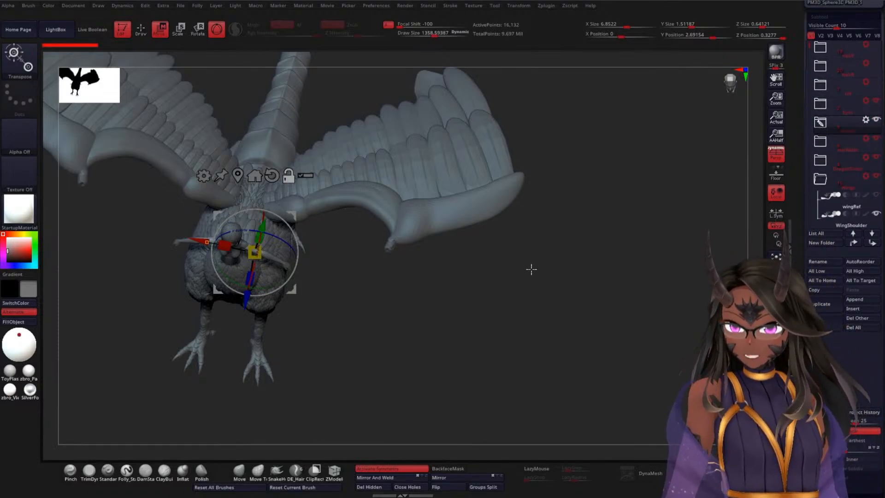
pyautogui.moveTo(529, 267); pyautogui.dragTo(540, 193)
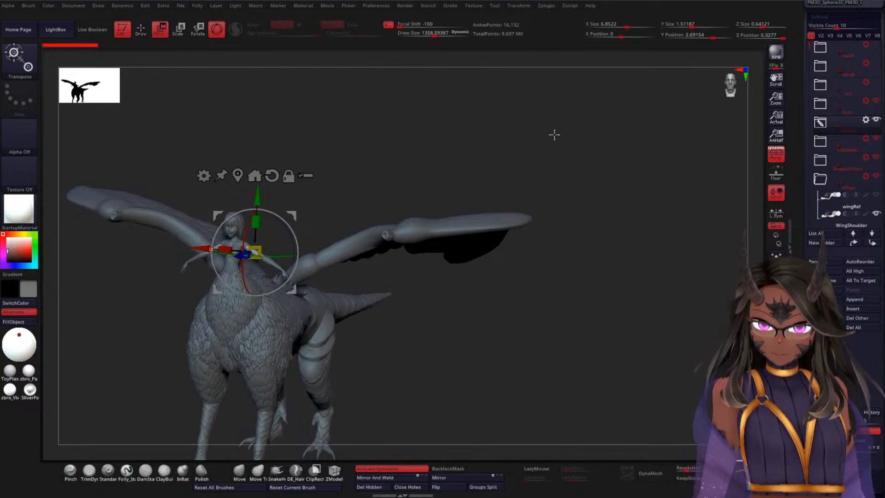
pyautogui.moveTo(580, 298); pyautogui.dragTo(569, 330)
pyautogui.keyDown('alt'); pyautogui.moveTo(397, 355); pyautogui.dragTo(461, 259); pyautogui.keyUp('alt')
pyautogui.moveTo(643, 278); pyautogui.dragTo(563, 279)
pyautogui.keyDown('alt'); pyautogui.click(476, 284); pyautogui.keyUp('alt')
pyautogui.moveTo(382, 345); pyautogui.dragTo(429, 329)
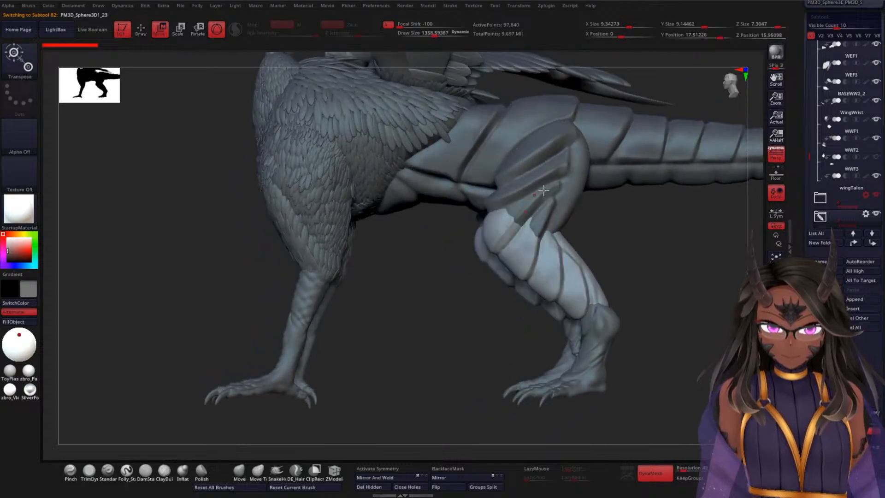
pyautogui.keyDown('alt'); pyautogui.click(543, 190); pyautogui.keyUp('alt')
pyautogui.keyDown('alt'); pyautogui.moveTo(648, 261); pyautogui.dragTo(586, 245); pyautogui.keyUp('alt')
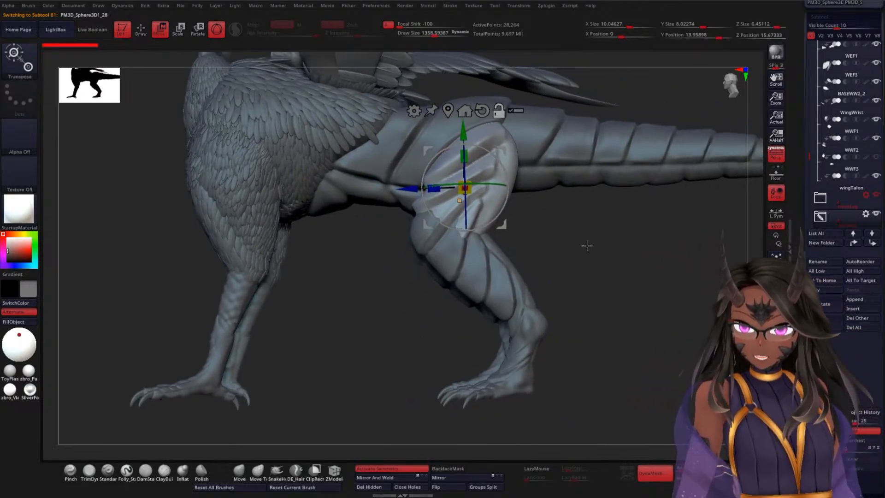
# Step: Save the creature file and switch to the tool of the cat-eared figure seated on a crate
pyautogui.moveTo(799, 145); pyautogui.dragTo(798, 210)
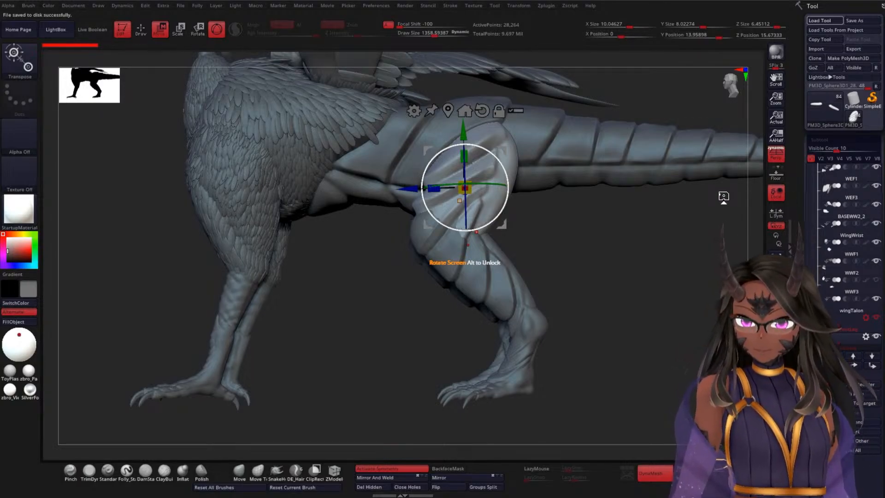
pyautogui.moveTo(498, 193)
pyautogui.keyDown('alt'); pyautogui.mouseDown()
pyautogui.moveTo(478, 263)
pyautogui.moveTo(508, 239)
pyautogui.moveTo(522, 212)
pyautogui.mouseUp(); pyautogui.keyUp('alt')
# Step: Apply Transpose Set to the subtool folder directly above the one containing the eyelashes and eyebrows
pyautogui.keyDown('alt'); pyautogui.moveTo(452, 203); pyautogui.dragTo(537, 191); pyautogui.keyUp('alt')
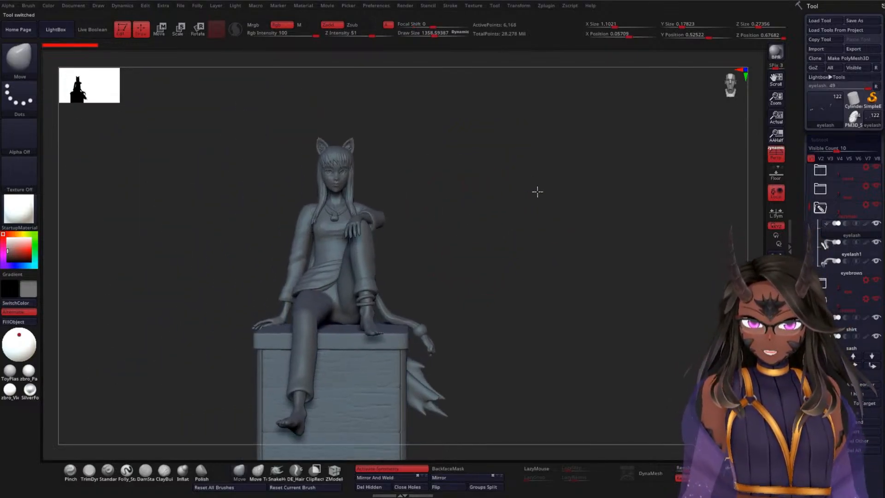
pyautogui.click(820, 188)
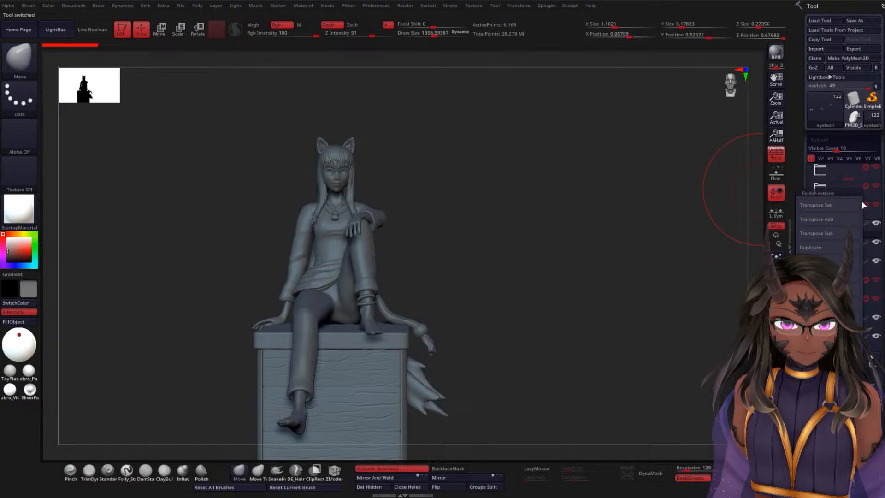
pyautogui.click(832, 210)
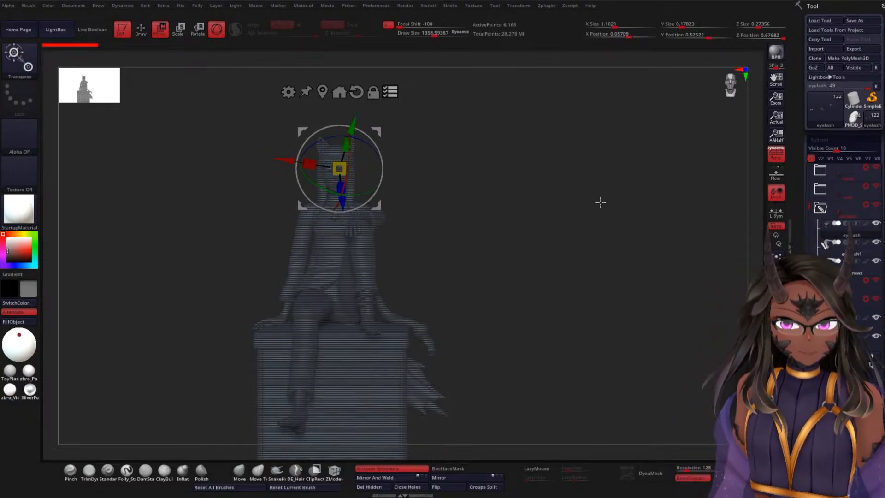
# Step: Return to Draw mode and turn on the full-colour display of the cat-eared figure seated on the crate
pyautogui.press('q')
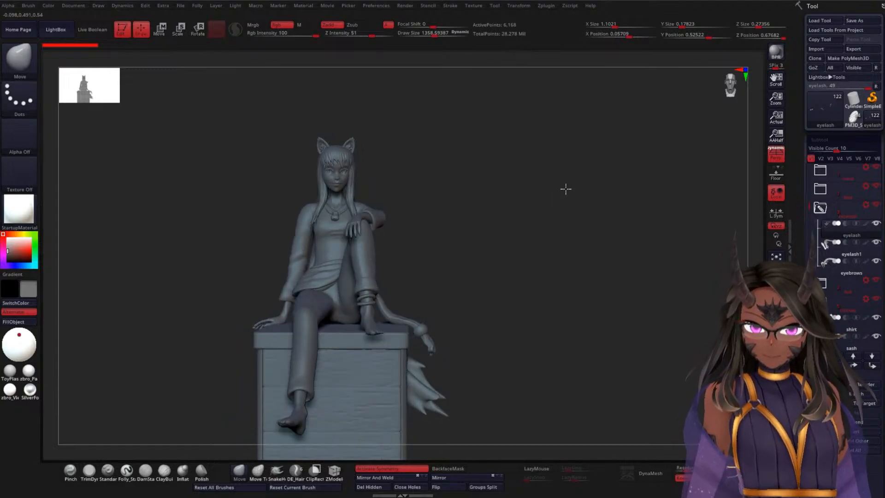
pyautogui.press('g')
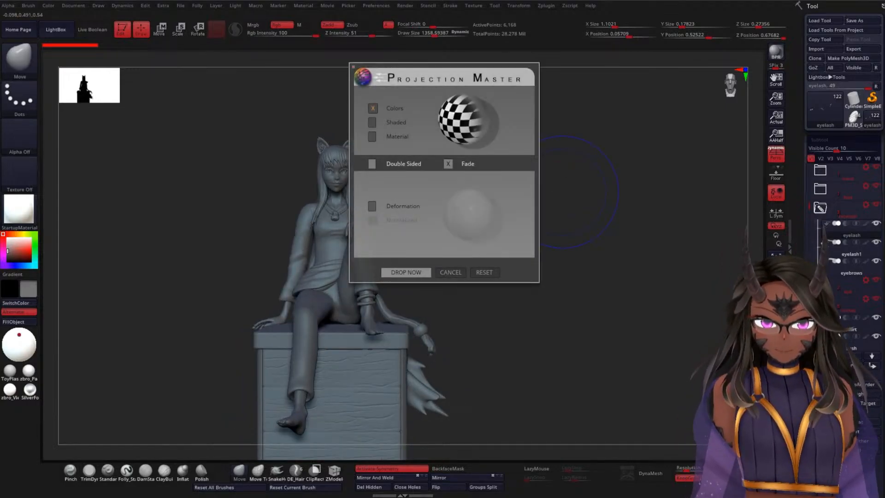
pyautogui.click(450, 272)
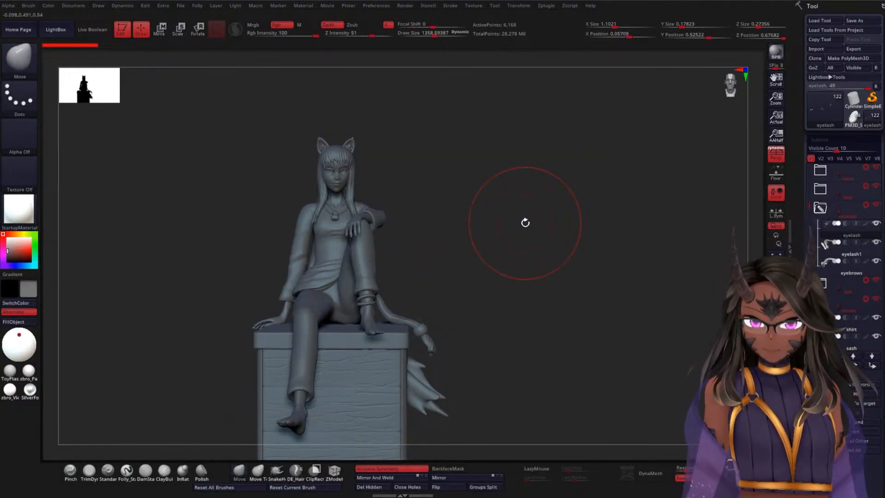
pyautogui.press('shift')
pyautogui.press('ctrl')
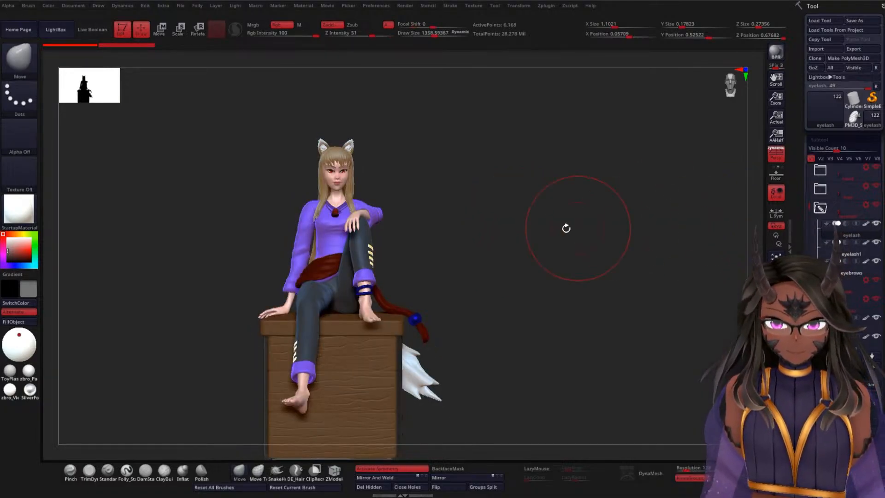
pyautogui.moveTo(565, 227); pyautogui.dragTo(528, 199)
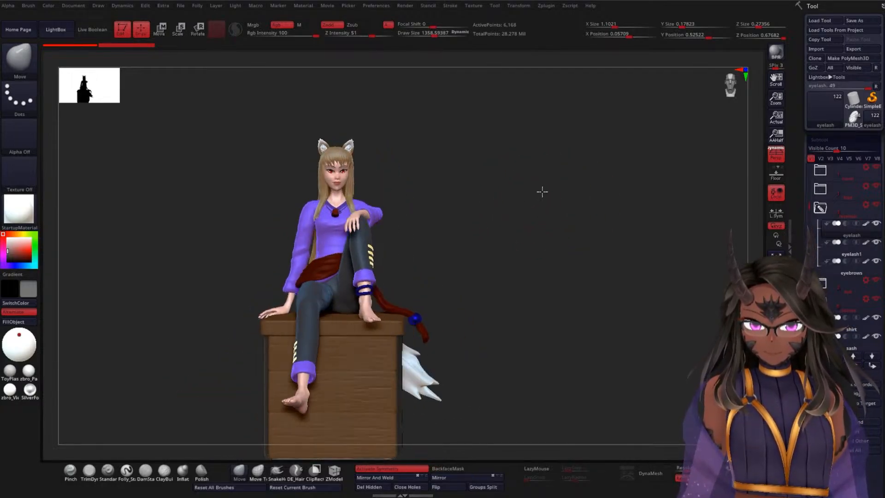
pyautogui.keyDown('alt'); pyautogui.moveTo(517, 229); pyautogui.dragTo(533, 199); pyautogui.keyUp('alt')
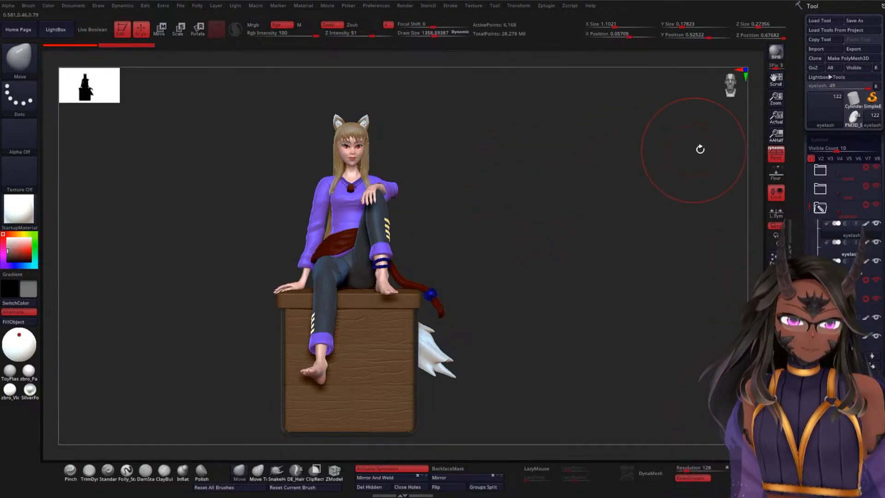
# Step: Examine the seated figure's subtool list, from its uppermost folders down past the SashBall and pants
pyautogui.moveTo(809, 207); pyautogui.dragTo(809, 167)
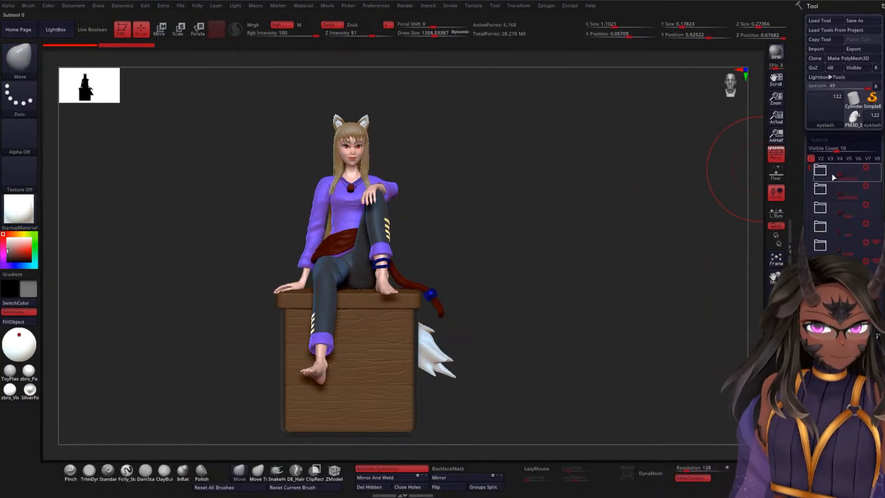
pyautogui.moveTo(810, 177); pyautogui.dragTo(809, 220)
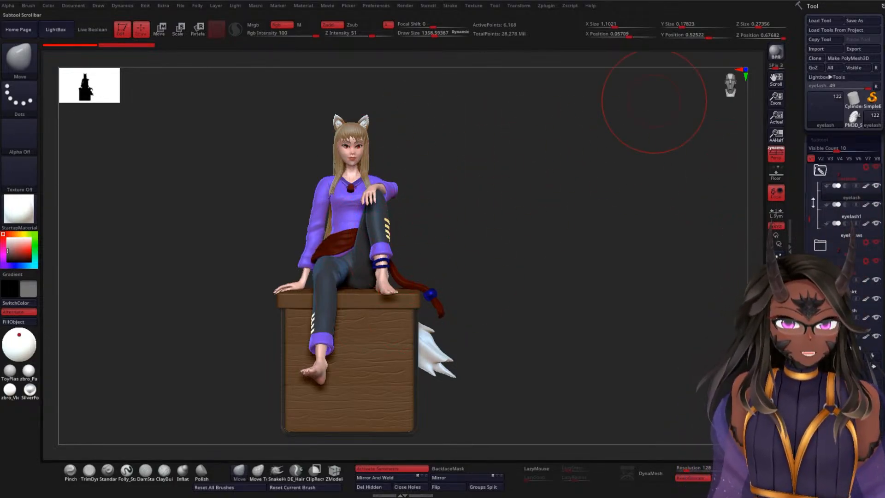
pyautogui.moveTo(810, 223); pyautogui.dragTo(809, 279)
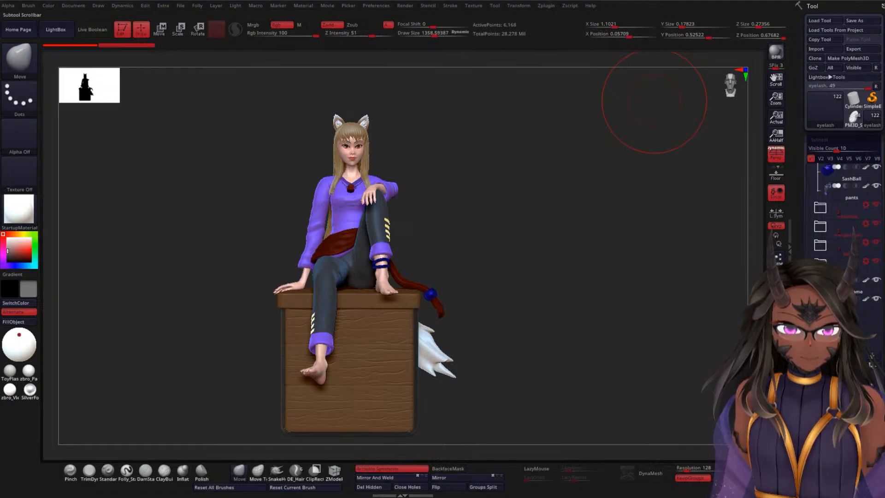
pyautogui.moveTo(586, 231); pyautogui.dragTo(540, 206)
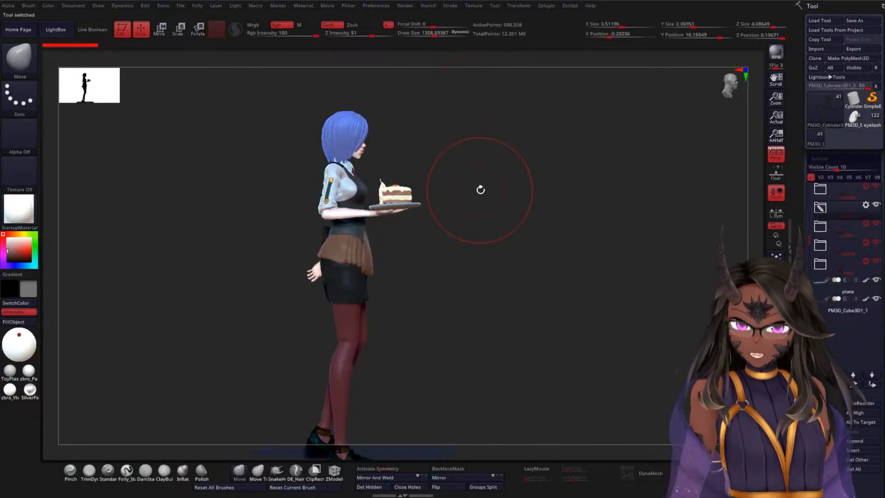
# Step: Examine the blue-haired waitress from the front, plus her upper body and cake plate up close
pyautogui.moveTo(516, 240)
pyautogui.mouseDown()
pyautogui.moveTo(516, 253)
pyautogui.moveTo(512, 223)
pyautogui.moveTo(521, 215)
pyautogui.moveTo(506, 221)
pyautogui.moveTo(504, 205)
pyautogui.moveTo(506, 214)
pyautogui.mouseUp()
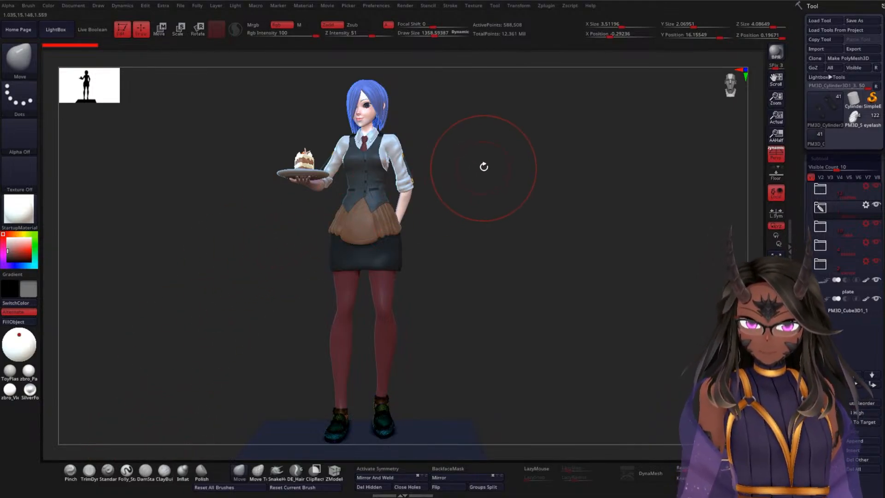
pyautogui.moveTo(488, 161)
pyautogui.keyDown('ctrl'); pyautogui.mouseDown(button='right')
pyautogui.moveTo(492, 215)
pyautogui.moveTo(520, 210)
pyautogui.moveTo(557, 225)
pyautogui.moveTo(488, 225)
pyautogui.mouseUp(button='right'); pyautogui.keyUp('ctrl')
pyautogui.keyDown('ctrl'); pyautogui.moveTo(563, 189); pyautogui.dragTo(555, 265, button='right'); pyautogui.keyUp('ctrl')
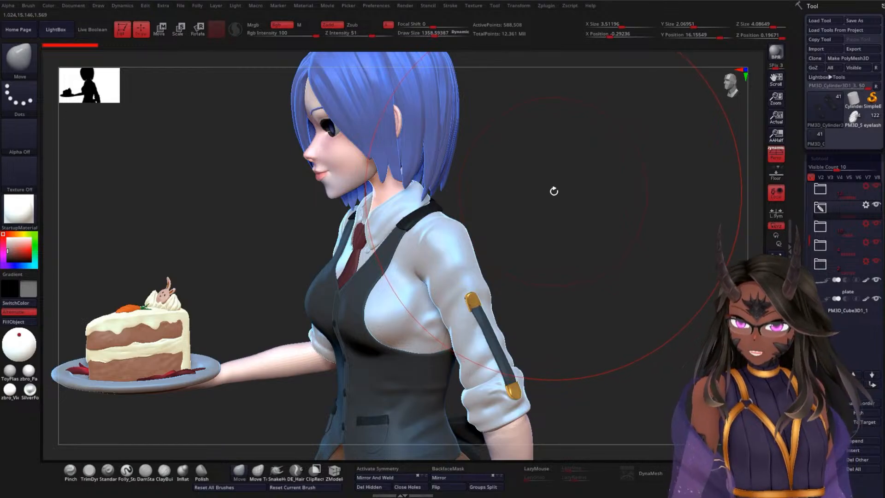
# Step: Choose the featherA insert brush and show its feather01 and feather02 meshes
pyautogui.press('b')
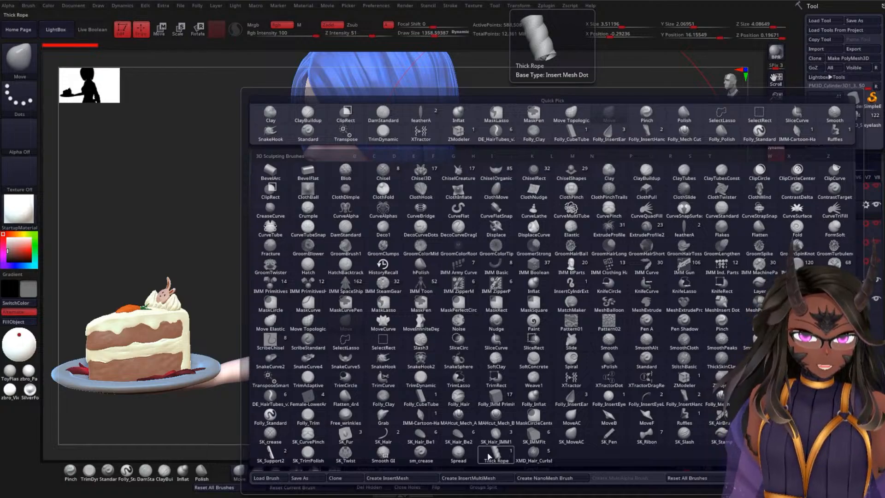
pyautogui.click(689, 227)
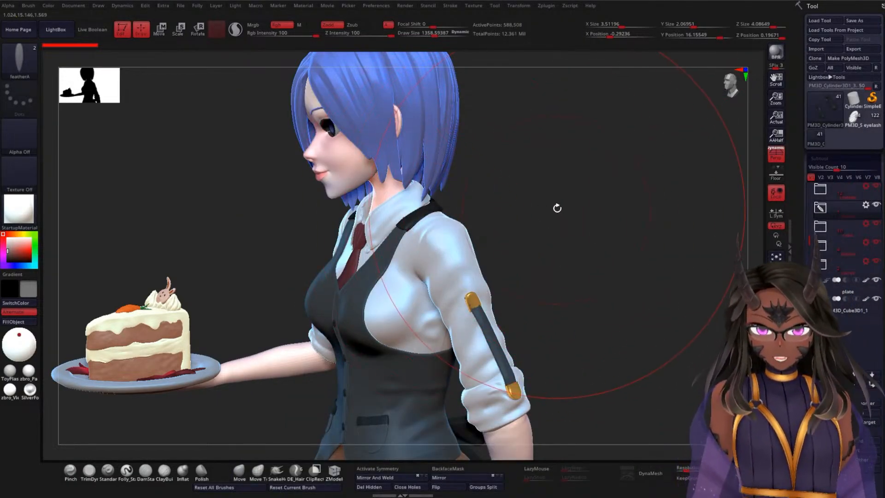
pyautogui.moveTo(556, 207); pyautogui.dragTo(539, 198)
pyautogui.press('m')
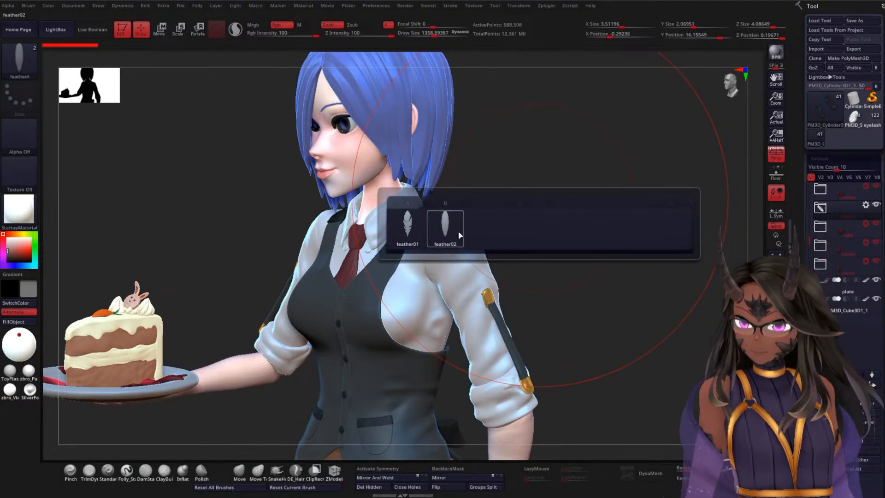
pyautogui.moveTo(541, 203); pyautogui.dragTo(568, 253)
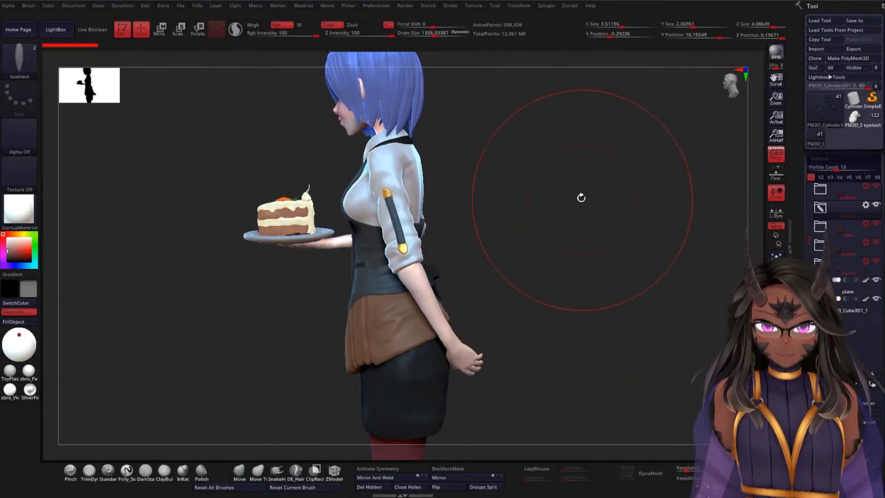
pyautogui.moveTo(581, 197); pyautogui.dragTo(599, 193)
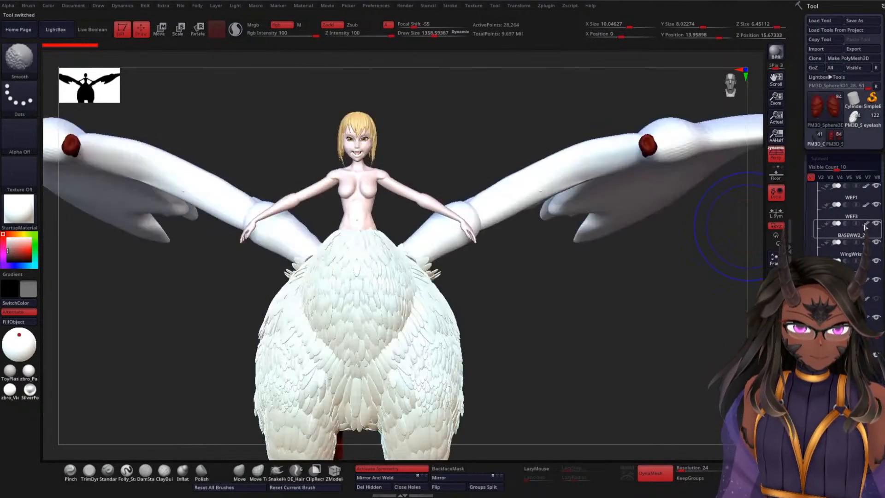
# Step: Examine the winged creature from the front, from its spread wings down to the clawed feet
pyautogui.moveTo(577, 292)
pyautogui.keyDown('shift'); pyautogui.mouseDown()
pyautogui.moveTo(512, 331)
pyautogui.moveTo(452, 338)
pyautogui.mouseUp(); pyautogui.keyUp('shift')
pyautogui.moveTo(276, 306); pyautogui.dragTo(327, 289)
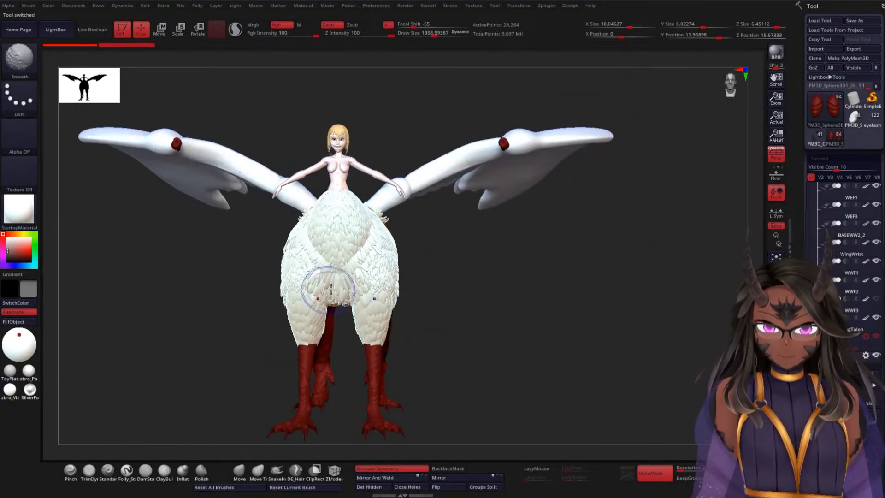
pyautogui.keyDown('alt'); pyautogui.moveTo(462, 253); pyautogui.dragTo(492, 352); pyautogui.keyUp('alt')
pyautogui.keyDown('alt'); pyautogui.moveTo(579, 309); pyautogui.dragTo(550, 211); pyautogui.keyUp('alt')
# Step: Make the front-leg feather subtool active and turn off the creature's colour display
pyautogui.keyDown('alt'); pyautogui.click(456, 345); pyautogui.keyUp('alt')
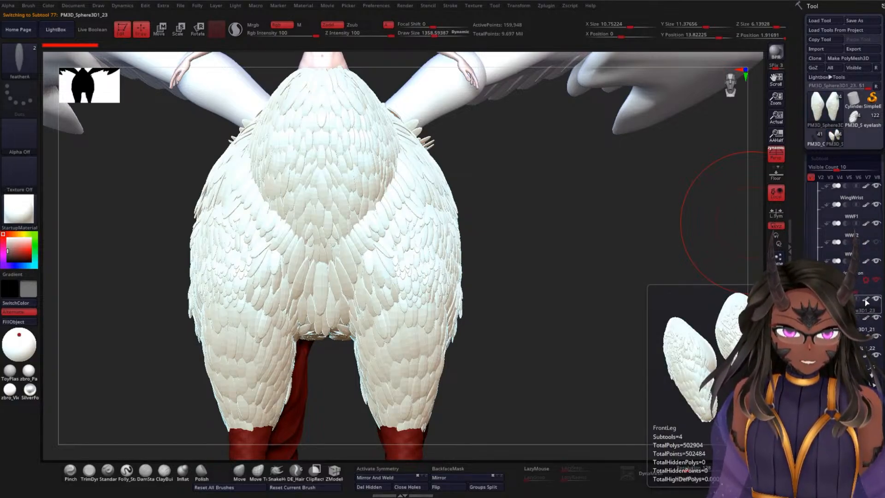
pyautogui.keyDown('shift'); pyautogui.click(865, 302); pyautogui.keyUp('shift')
pyautogui.keyDown('alt'); pyautogui.moveTo(535, 225); pyautogui.dragTo(547, 242); pyautogui.keyUp('alt')
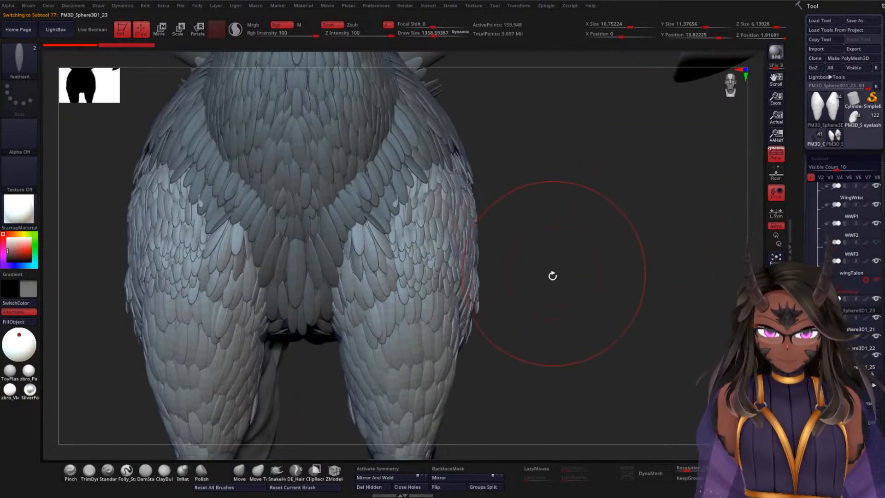
pyautogui.moveTo(568, 311)
pyautogui.keyDown('alt'); pyautogui.mouseDown()
pyautogui.moveTo(569, 298)
pyautogui.moveTo(555, 295)
pyautogui.moveTo(565, 260)
pyautogui.moveTo(557, 219)
pyautogui.moveTo(565, 219)
pyautogui.moveTo(582, 306)
pyautogui.mouseUp(); pyautogui.keyUp('alt')
# Step: Make the WWF2 wing feather subtool active and show its polygroups and wireframe
pyautogui.moveTo(468, 152); pyautogui.dragTo(529, 205)
pyautogui.keyDown('alt'); pyautogui.click(535, 203); pyautogui.keyUp('alt')
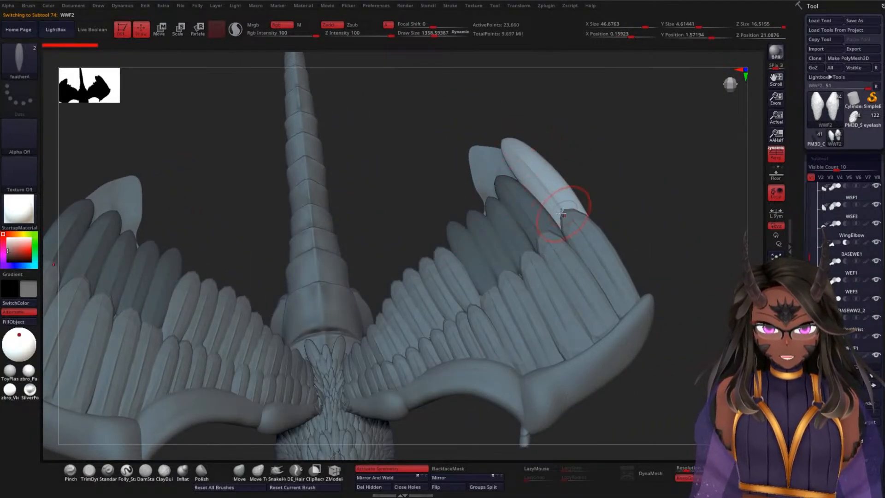
pyautogui.hotkey('shift', 'f')
pyautogui.keyDown('alt'); pyautogui.moveTo(655, 164); pyautogui.dragTo(663, 185); pyautogui.keyUp('alt')
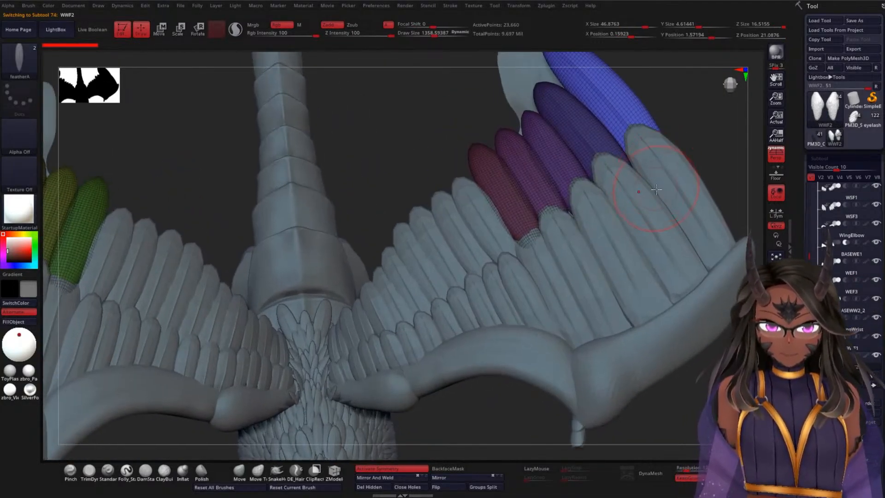
# Step: Try to insert a feather on the WWF2 subtool, then reduce the Draw Size to about 56.78
pyautogui.click(688, 158)
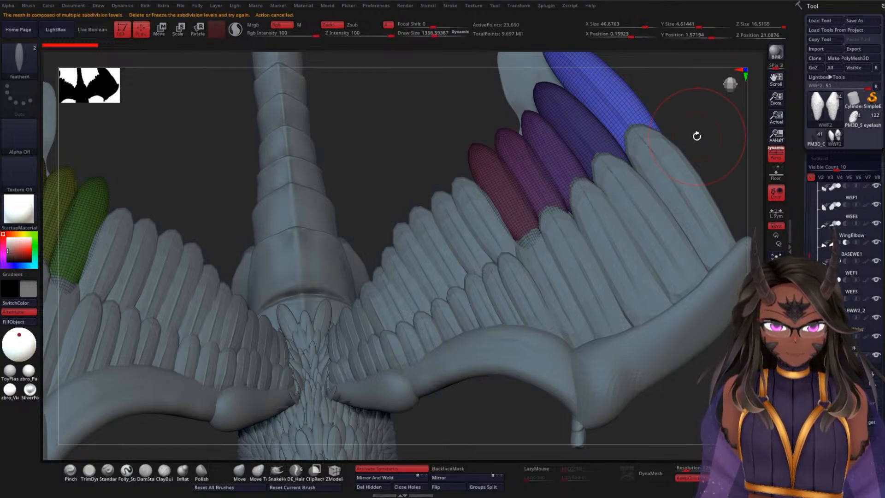
pyautogui.keyDown('alt'); pyautogui.moveTo(696, 133); pyautogui.dragTo(620, 180); pyautogui.keyUp('alt')
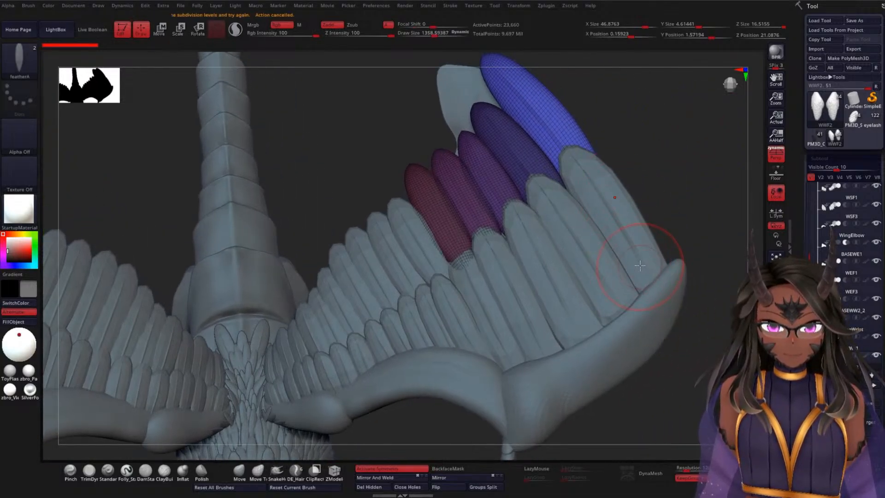
pyautogui.press('space')
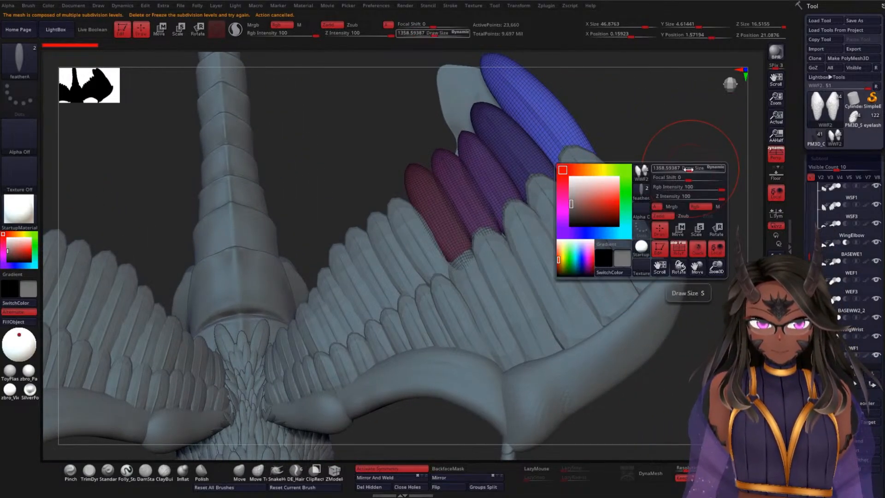
pyautogui.moveTo(687, 169); pyautogui.dragTo(662, 169)
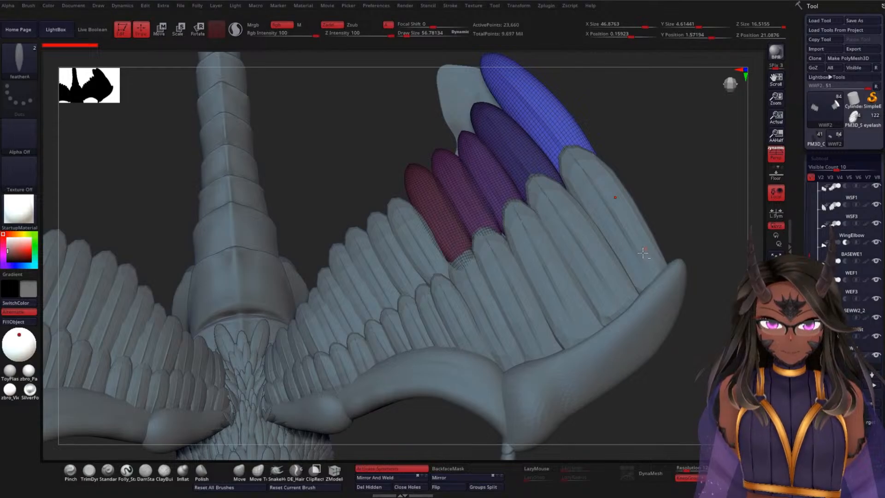
# Step: Make the WEF3 wing feather subtool active and examine its wireframe up close and across both wings
pyautogui.click(657, 196)
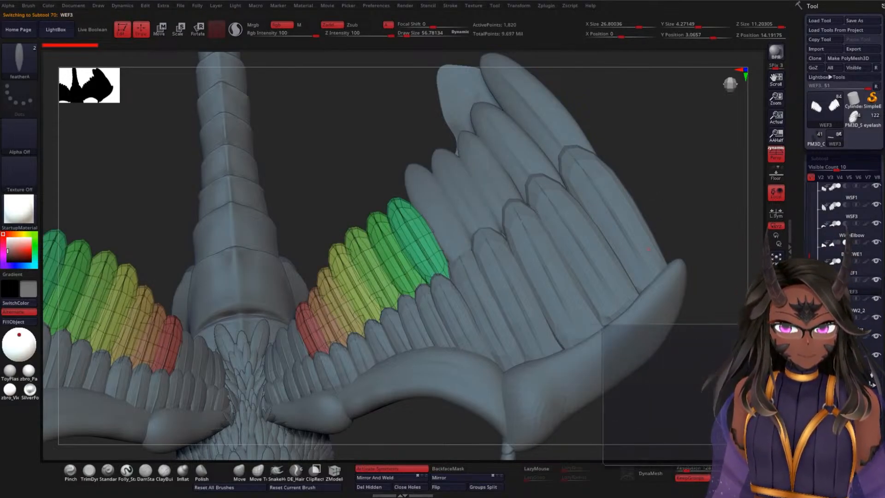
pyautogui.keyDown('alt'); pyautogui.moveTo(673, 132); pyautogui.dragTo(673, 170); pyautogui.keyUp('alt')
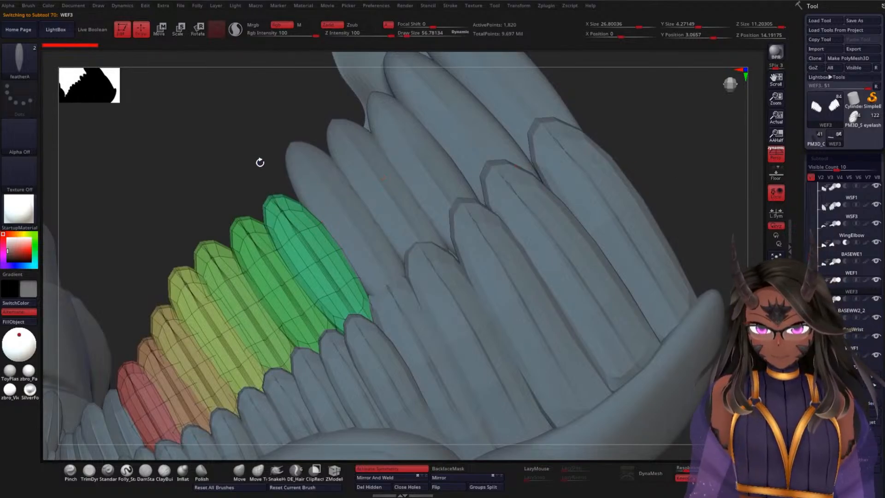
pyautogui.keyDown('alt'); pyautogui.moveTo(259, 162); pyautogui.dragTo(369, 147); pyautogui.keyUp('alt')
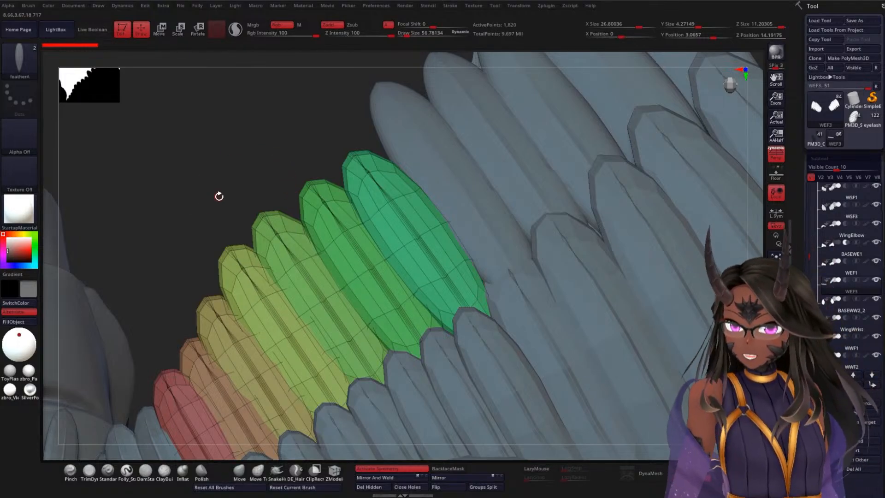
pyautogui.keyDown('alt'); pyautogui.moveTo(201, 186); pyautogui.dragTo(223, 107); pyautogui.keyUp('alt')
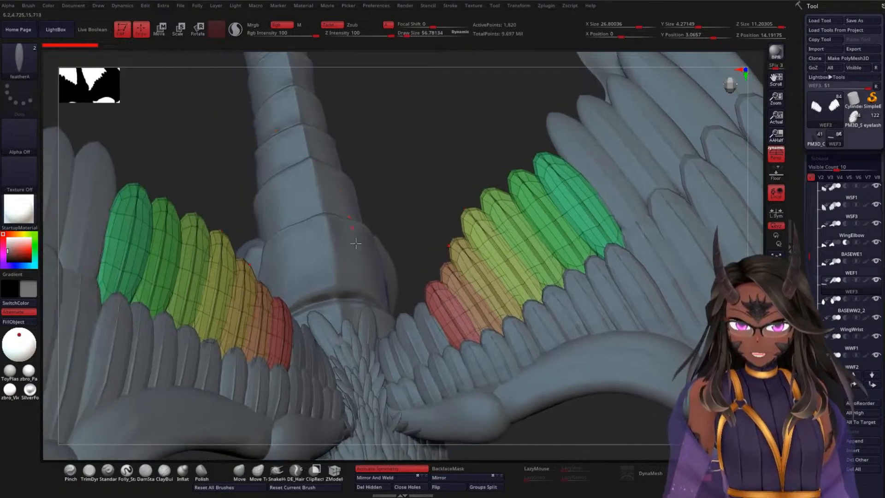
pyautogui.moveTo(391, 139); pyautogui.dragTo(333, 188)
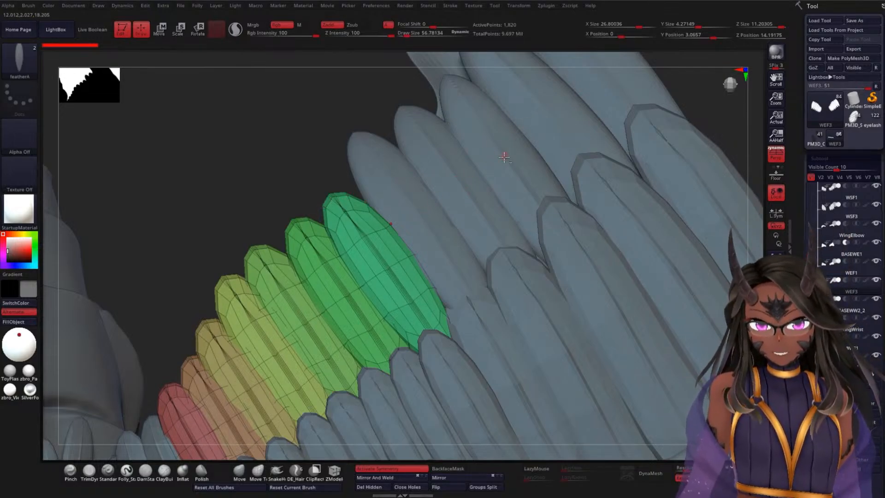
# Step: Make the WWF2 outer wing feathers active again and turn off the wireframe display
pyautogui.keyDown('alt'); pyautogui.click(500, 171); pyautogui.keyUp('alt')
pyautogui.moveTo(282, 146); pyautogui.dragTo(257, 239)
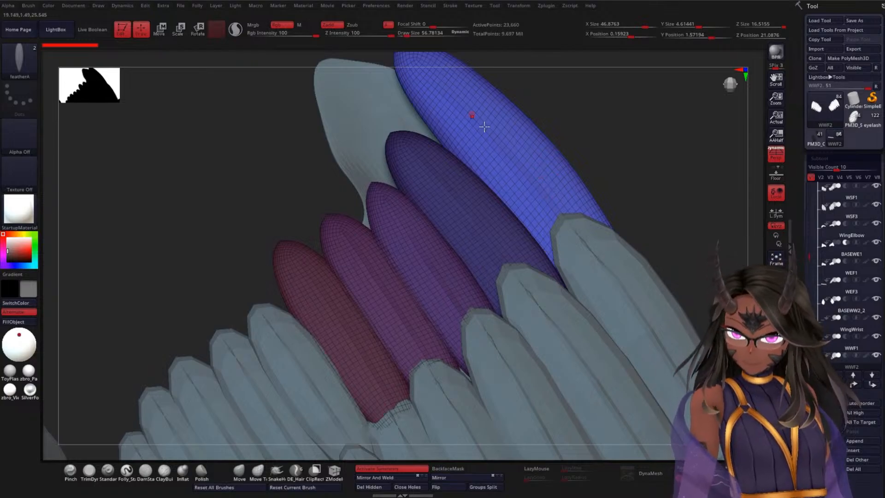
pyautogui.hotkey('shift', 'f')
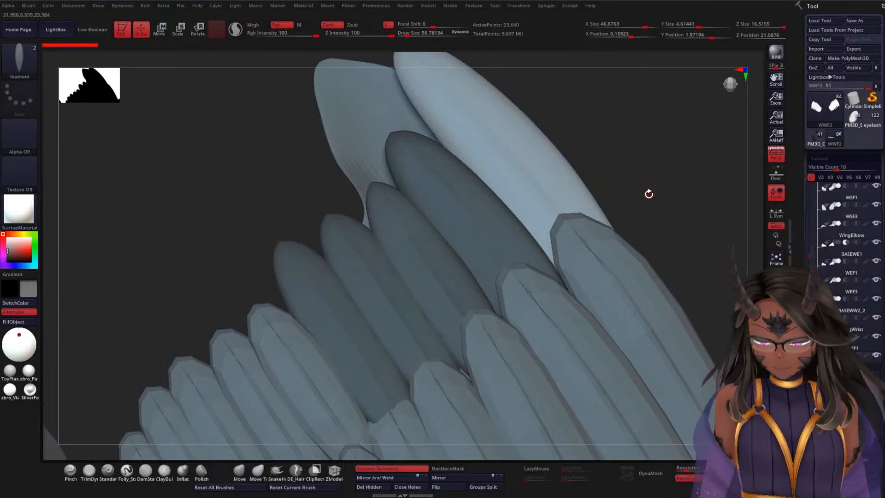
# Step: Clear the mask from the WWF2 wing feathers and subdivide their mesh
pyautogui.hotkey('ctrl', 'z')
pyautogui.hotkey('ctrl', 'd')
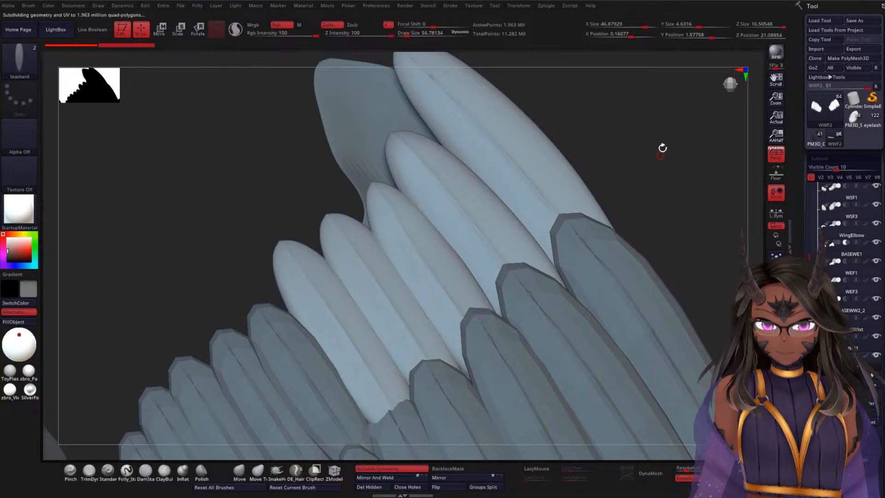
pyautogui.moveTo(661, 146); pyautogui.dragTo(504, 170)
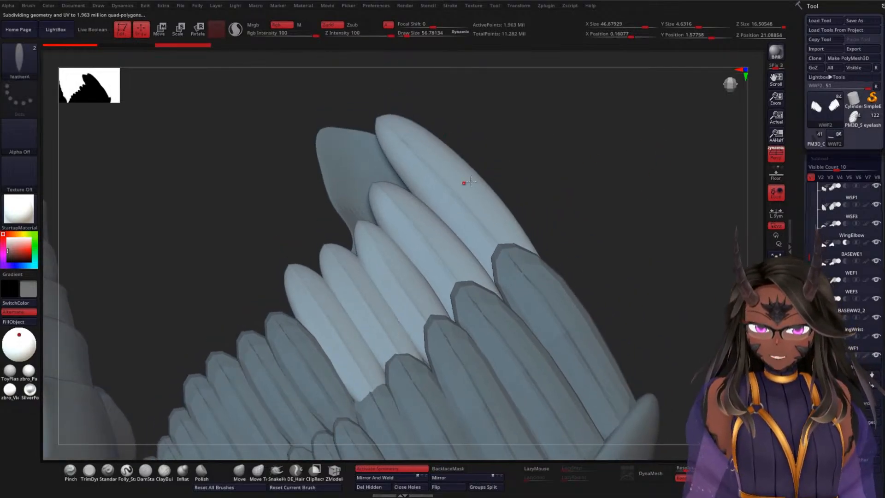
# Step: Try to insert another feather onto the subdivided WWF2 outer wing feathers
pyautogui.moveTo(629, 180)
pyautogui.mouseDown()
pyautogui.moveTo(604, 229)
pyautogui.moveTo(602, 210)
pyautogui.moveTo(625, 204)
pyautogui.moveTo(606, 153)
pyautogui.moveTo(579, 233)
pyautogui.moveTo(567, 162)
pyautogui.moveTo(544, 212)
pyautogui.moveTo(537, 207)
pyautogui.mouseUp()
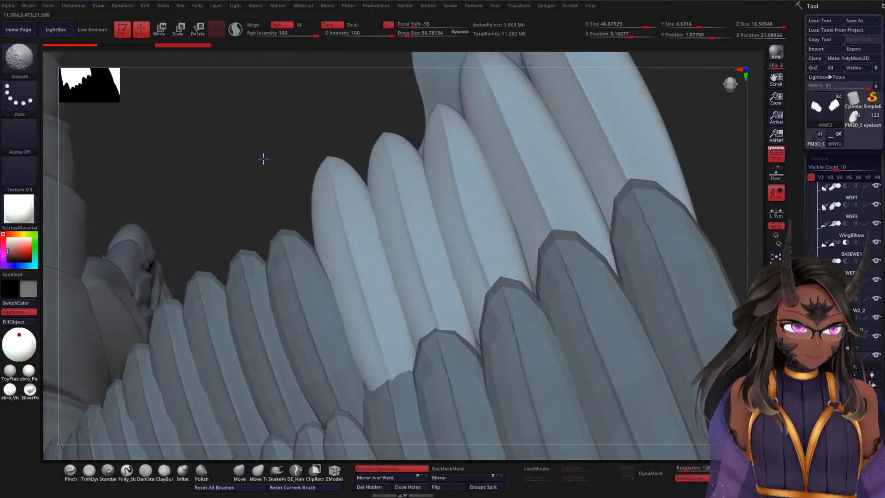
pyautogui.moveTo(264, 159)
pyautogui.keyDown('shift'); pyautogui.mouseDown()
pyautogui.moveTo(308, 219)
pyautogui.moveTo(282, 199)
pyautogui.moveTo(292, 143)
pyautogui.moveTo(334, 182)
pyautogui.moveTo(350, 156)
pyautogui.mouseUp(); pyautogui.keyUp('shift')
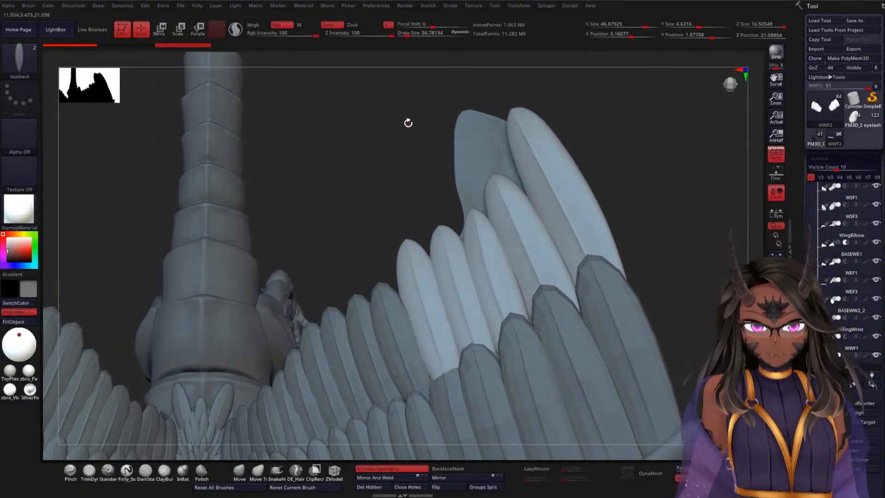
pyautogui.moveTo(349, 196); pyautogui.dragTo(456, 195)
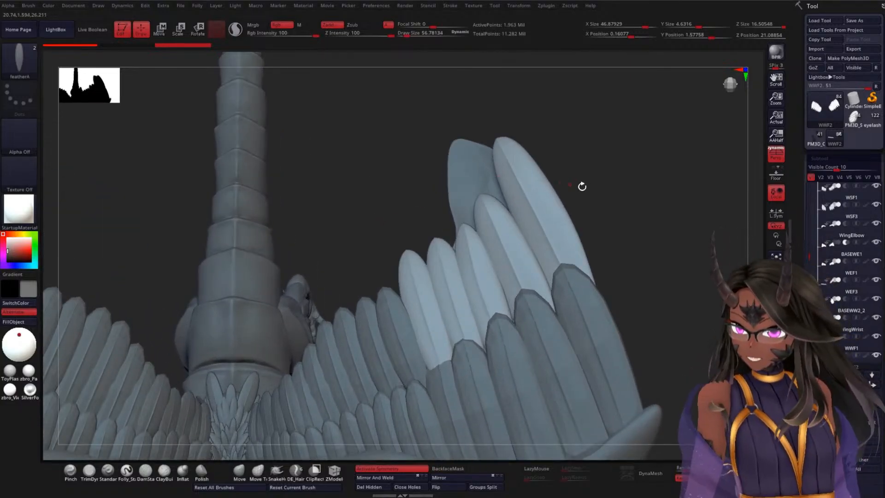
pyautogui.click(511, 255)
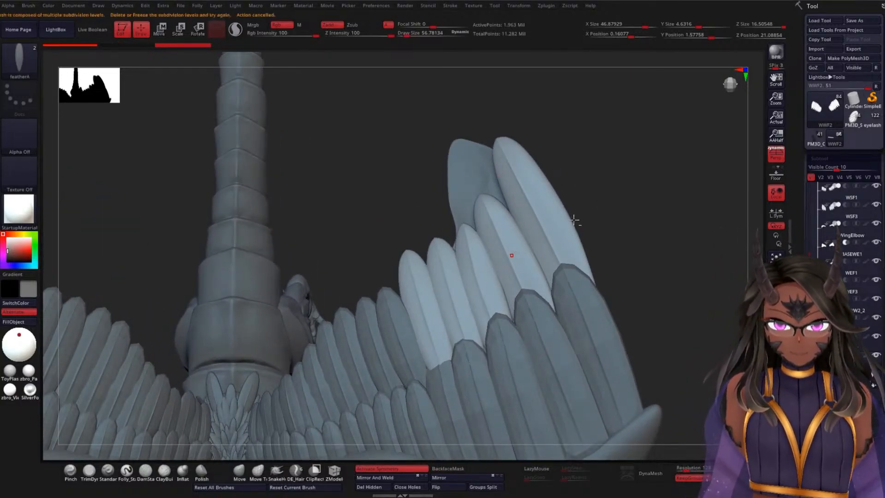
# Step: Lower the WWF2 feathers to subdivision level 1 and check their wireframe and polygroups, leaving the wireframe display off
pyautogui.moveTo(803, 247); pyautogui.dragTo(809, 172)
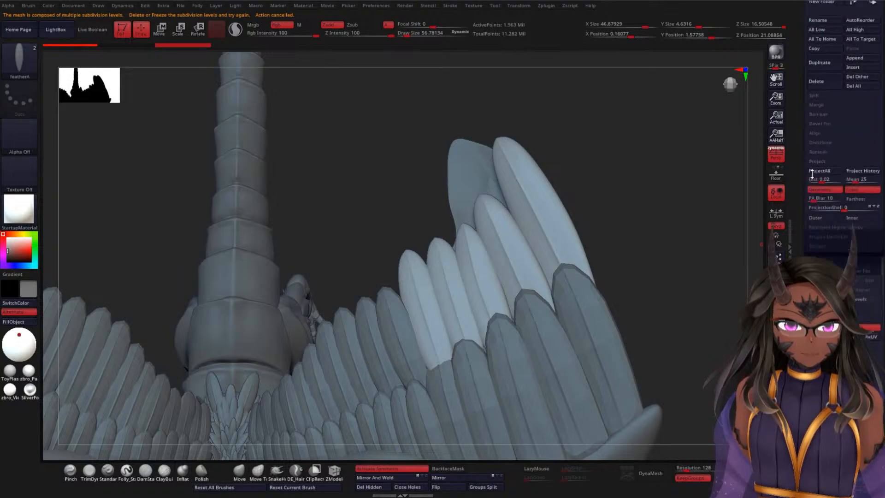
pyautogui.hotkey('shift', 'd')
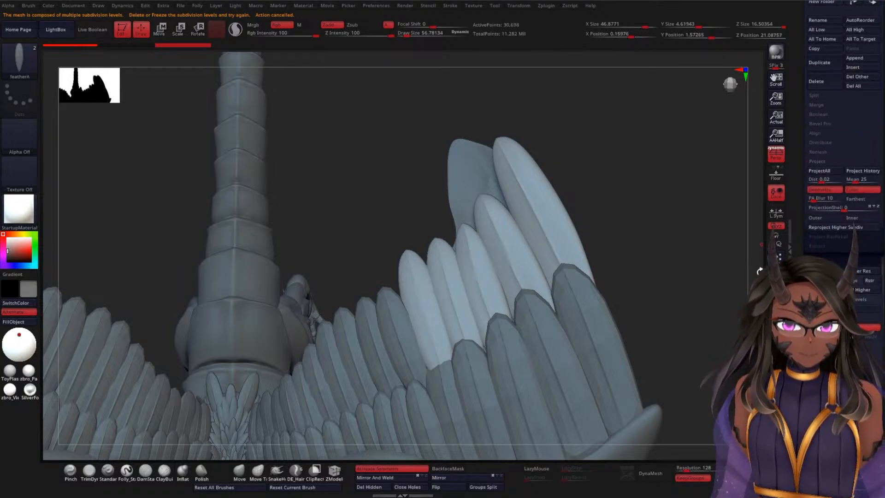
pyautogui.moveTo(621, 194)
pyautogui.mouseDown()
pyautogui.moveTo(632, 181)
pyautogui.moveTo(657, 181)
pyautogui.moveTo(647, 189)
pyautogui.mouseUp()
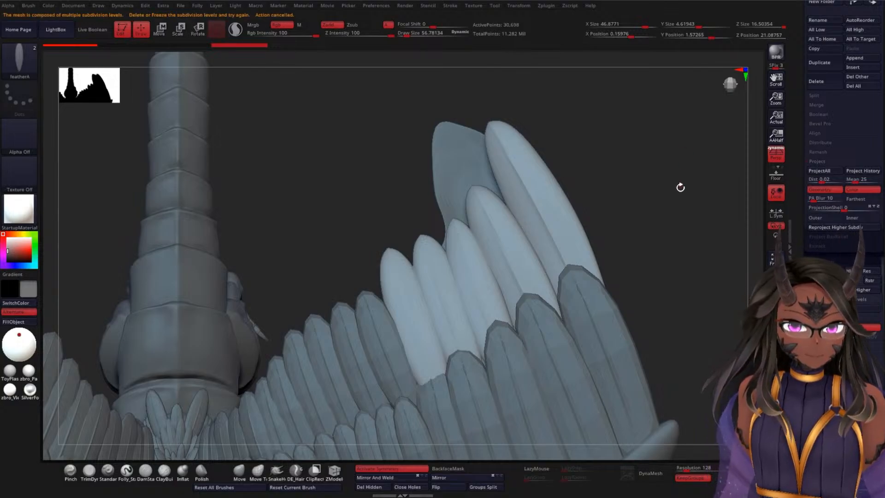
pyautogui.click(775, 244)
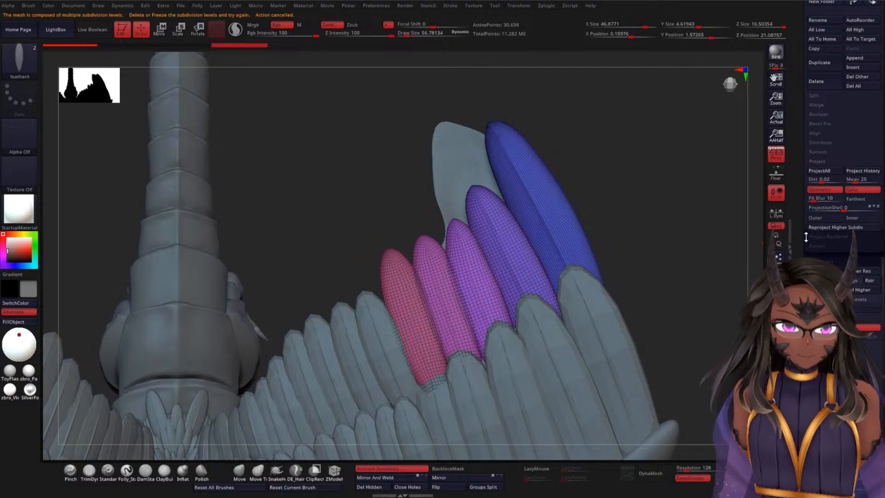
pyautogui.hotkey('shift', 'f')
pyautogui.moveTo(625, 174); pyautogui.dragTo(627, 187)
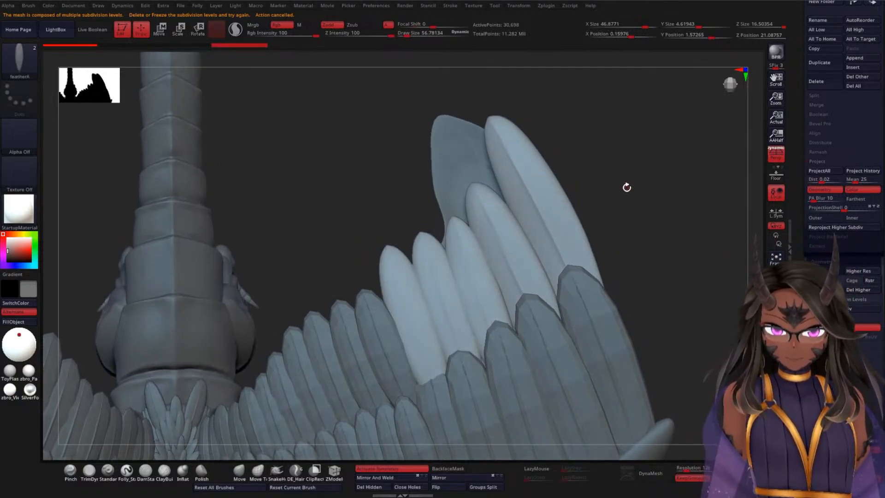
# Step: Mask every WWF2 feather except the second-outermost one by isolating it, masking it, restoring visibility and inverting the mask
pyautogui.click(239, 470)
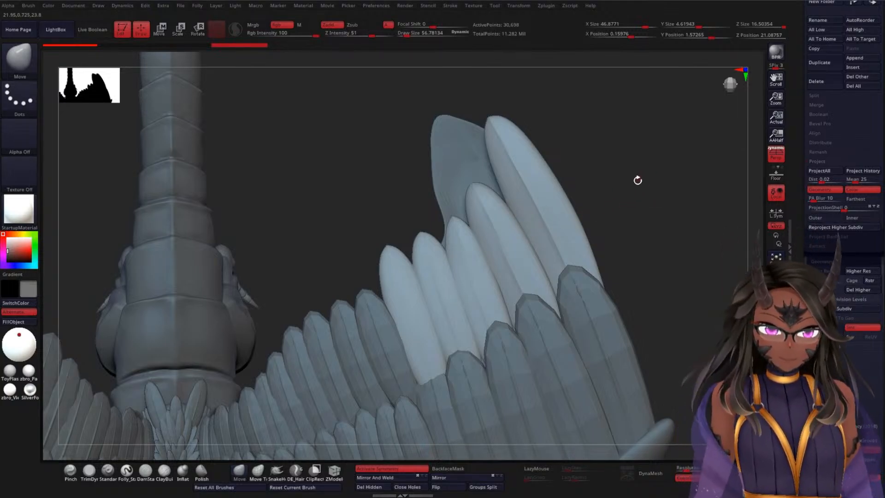
pyautogui.moveTo(637, 180); pyautogui.dragTo(599, 143)
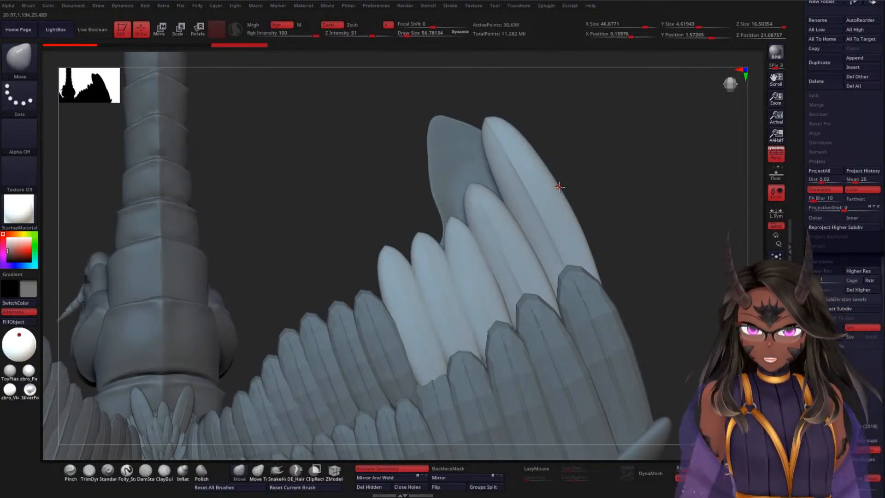
pyautogui.keyDown('ctrl'); pyautogui.keyDown('shift'); pyautogui.click(509, 262); pyautogui.keyUp('shift'); pyautogui.keyUp('ctrl')
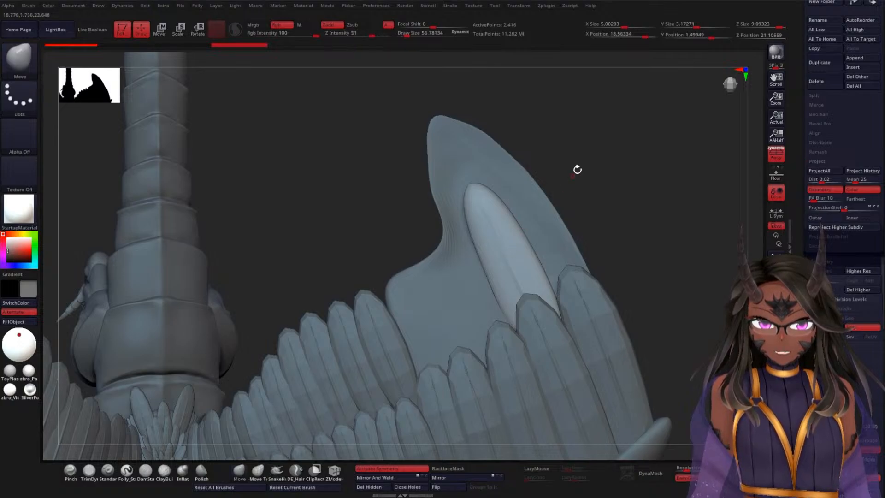
pyautogui.moveTo(570, 122)
pyautogui.keyDown('ctrl'); pyautogui.keyDown('shift'); pyautogui.mouseDown()
pyautogui.moveTo(396, 332)
pyautogui.moveTo(661, 179)
pyautogui.moveTo(645, 152)
pyautogui.mouseUp(); pyautogui.keyUp('shift'); pyautogui.keyUp('ctrl')
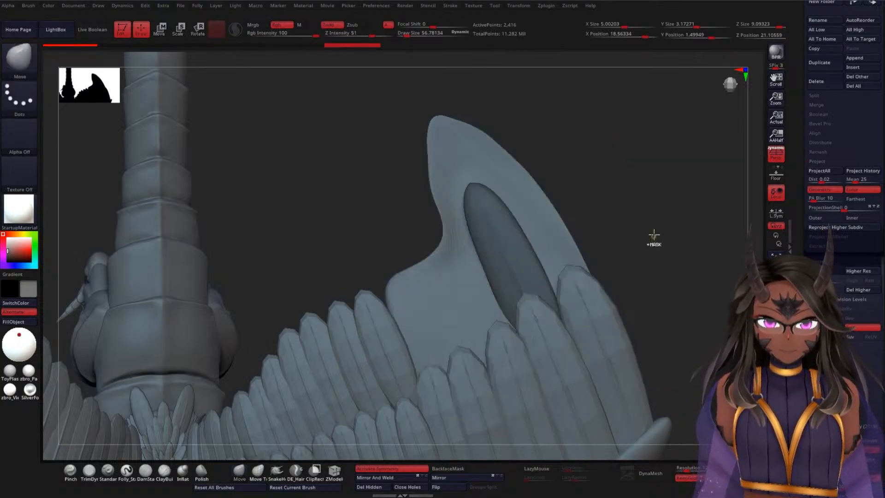
pyautogui.keyDown('ctrl'); pyautogui.click(668, 189); pyautogui.keyUp('ctrl')
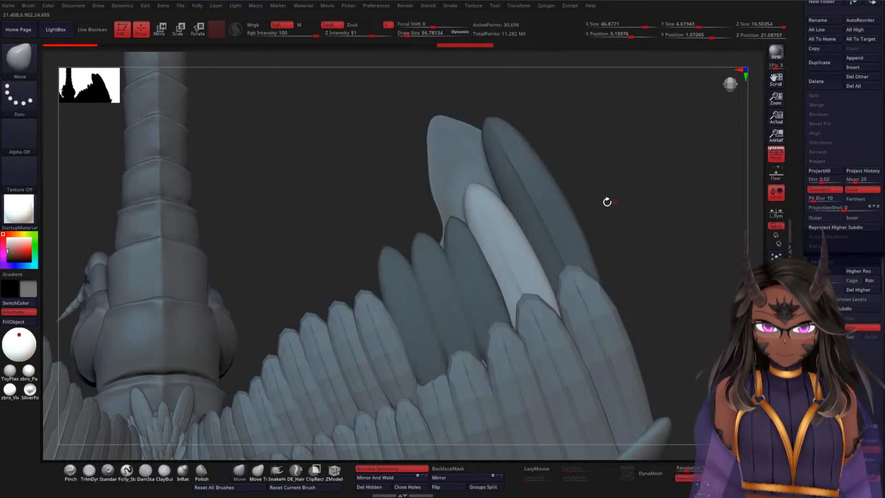
# Step: Centre the transform gizmo on the unmasked feather, reset its orientation and align it with the feather's length
pyautogui.press('w')
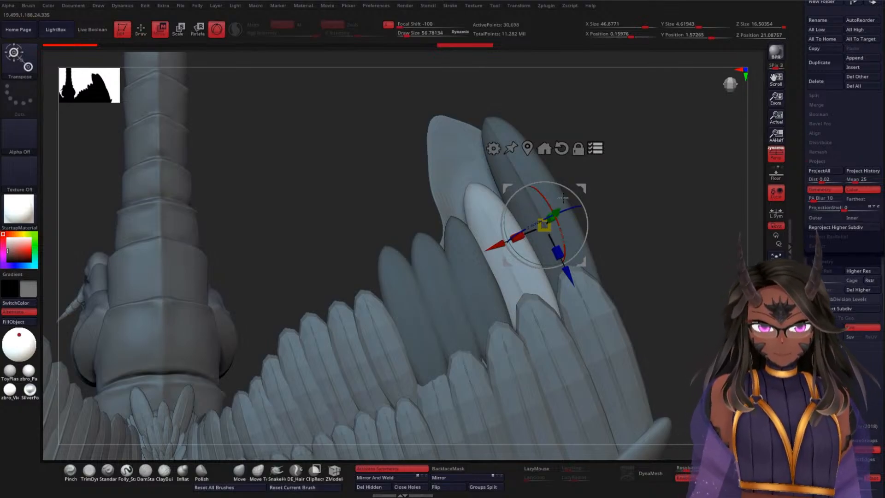
pyautogui.press('q')
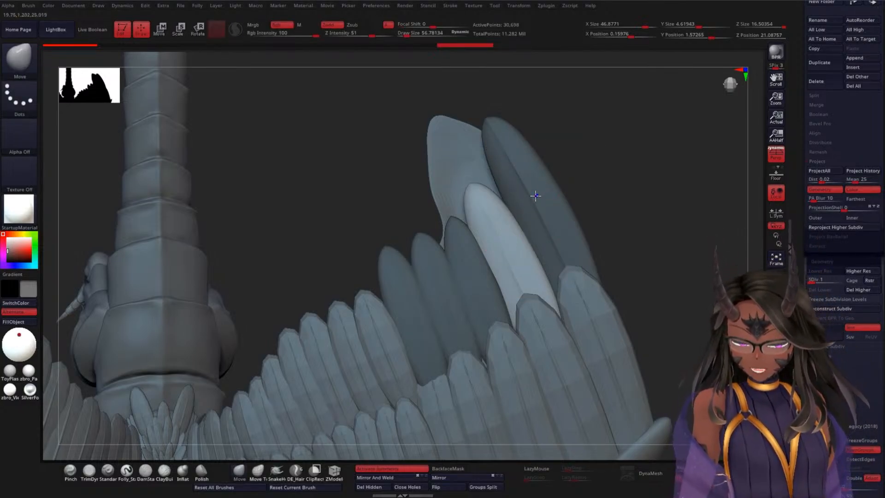
pyautogui.hotkey('shift', 'f')
pyautogui.hotkey('shift', 'f')
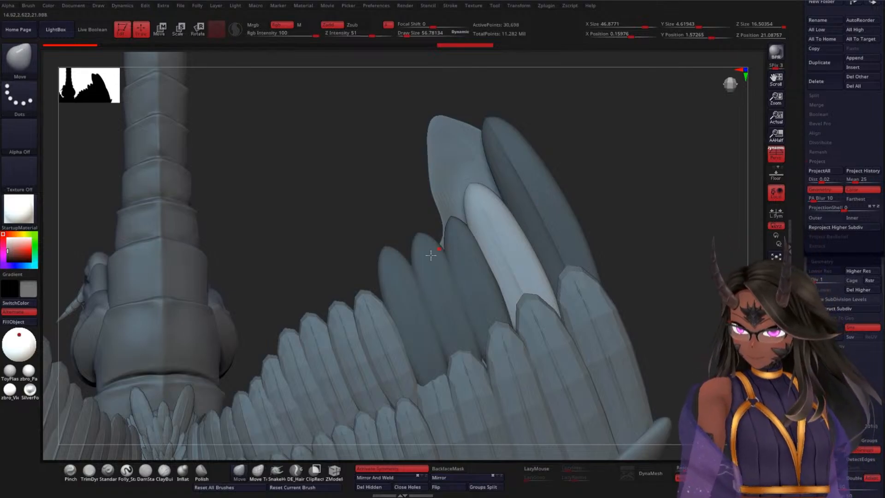
pyautogui.press('w')
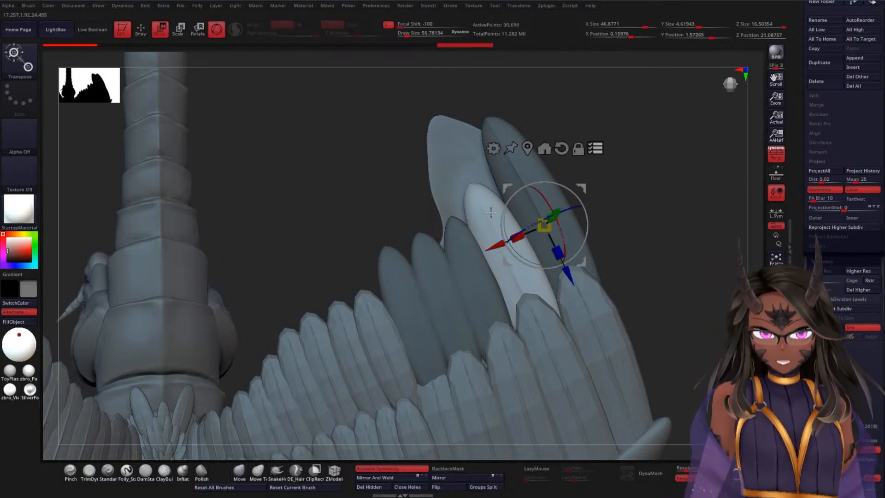
pyautogui.keyDown('alt'); pyautogui.click(561, 148); pyautogui.keyUp('alt')
pyautogui.keyDown('alt'); pyautogui.click(528, 148); pyautogui.keyUp('alt')
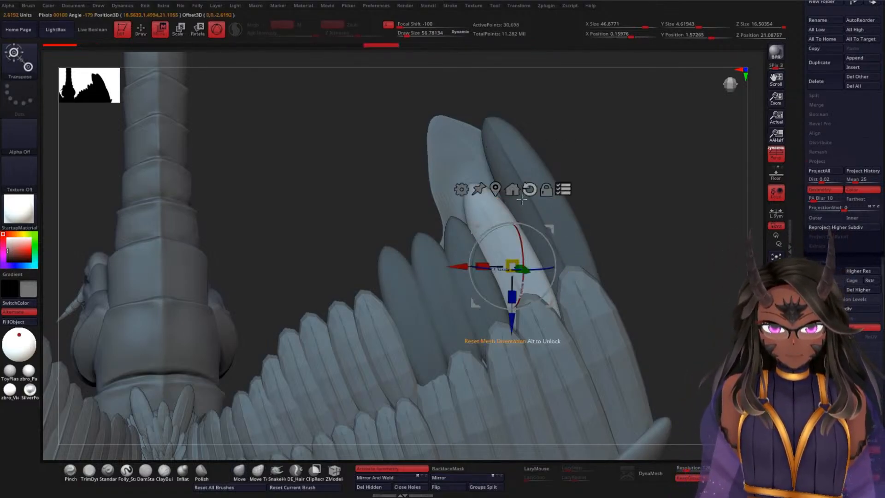
pyautogui.moveTo(546, 243); pyautogui.dragTo(535, 308)
pyautogui.hotkey('ctrl', 'z')
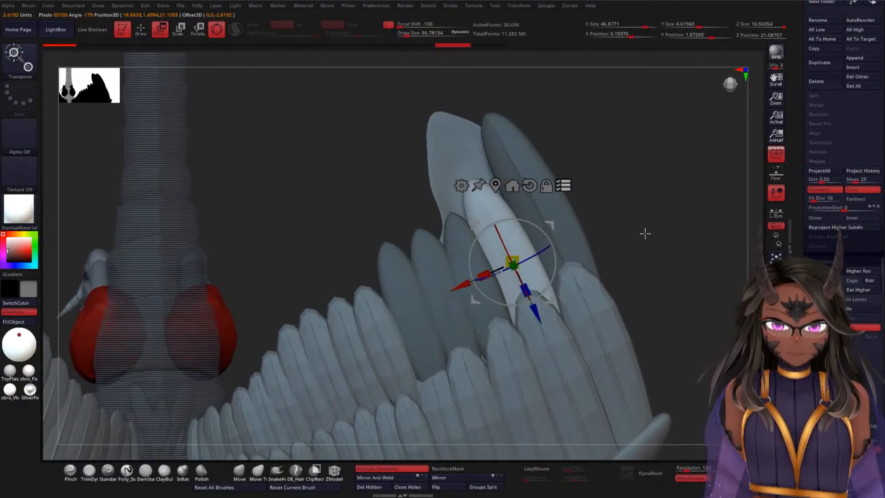
pyautogui.keyDown('alt'); pyautogui.moveTo(644, 233); pyautogui.dragTo(642, 215); pyautogui.keyUp('alt')
pyautogui.moveTo(530, 309); pyautogui.dragTo(527, 292)
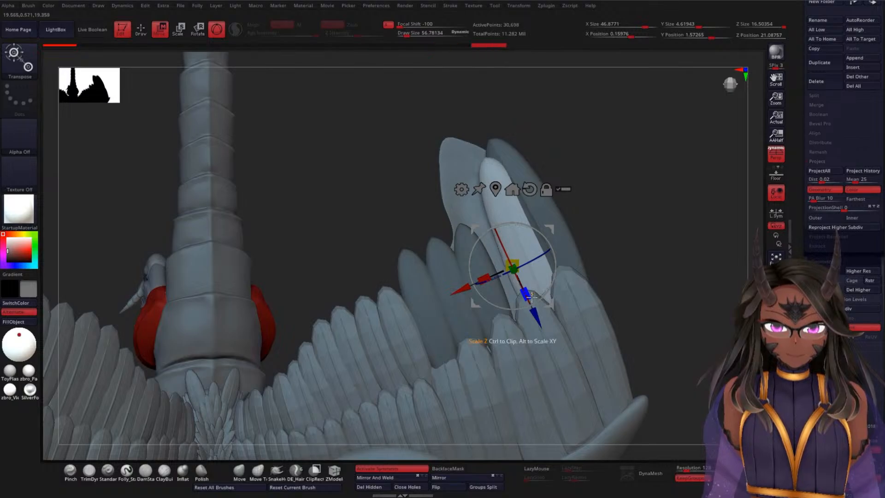
pyautogui.hotkey('ctrl', 'z')
pyautogui.press('y')
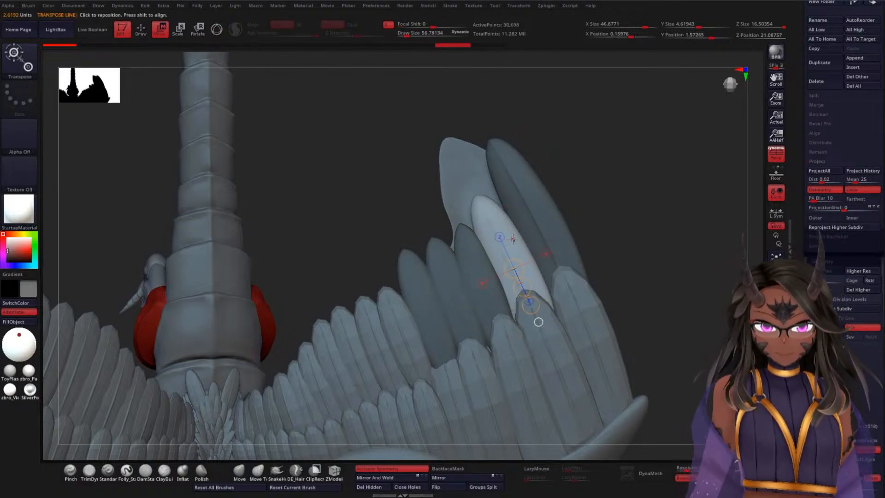
pyautogui.moveTo(482, 204); pyautogui.dragTo(553, 365)
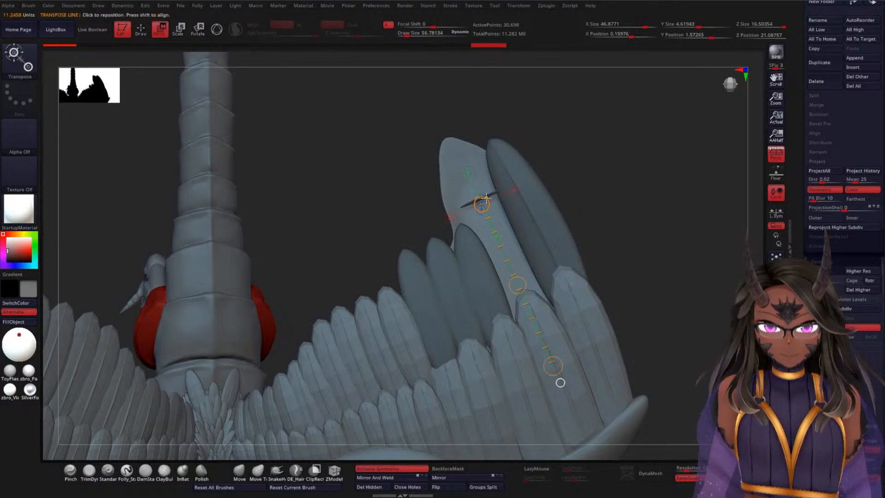
pyautogui.moveTo(555, 361); pyautogui.dragTo(549, 353)
pyautogui.moveTo(647, 304); pyautogui.dragTo(647, 304)
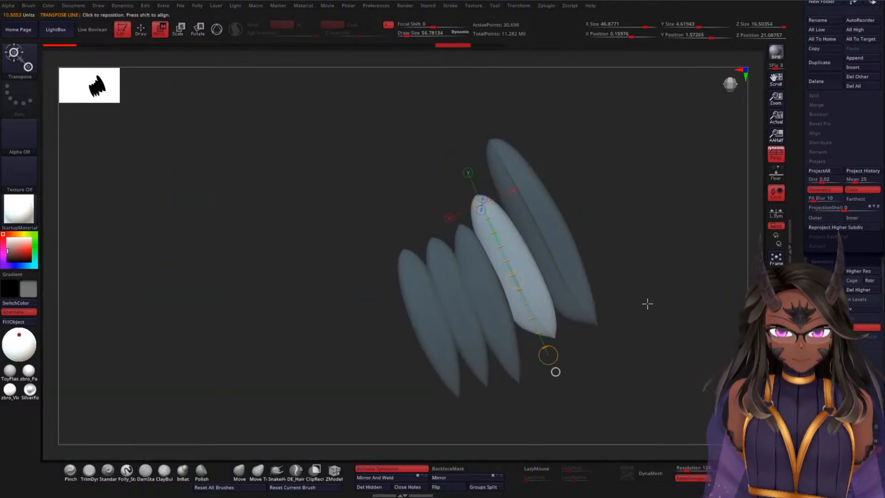
pyautogui.moveTo(550, 333)
pyautogui.mouseDown()
pyautogui.moveTo(531, 331)
pyautogui.moveTo(478, 198)
pyautogui.mouseUp()
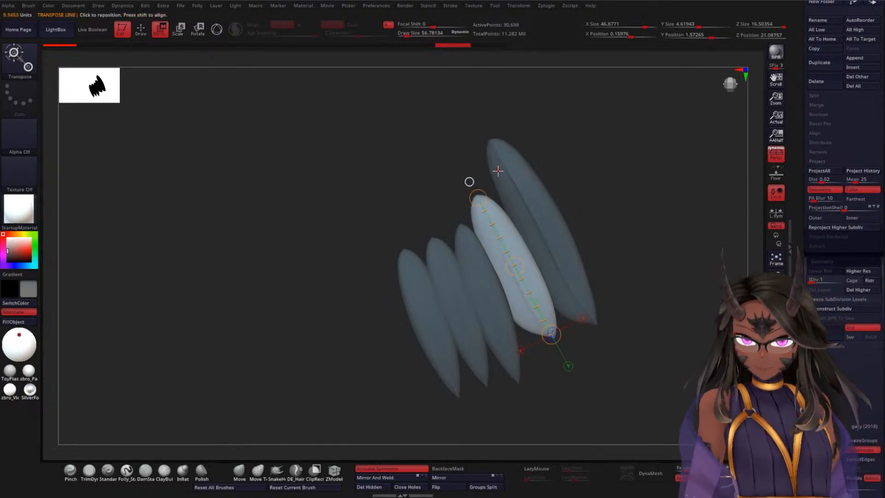
pyautogui.press('e')
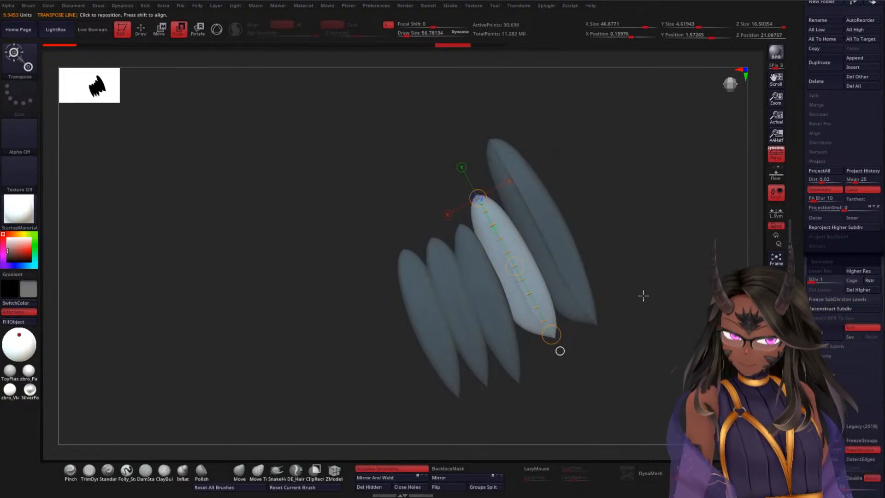
pyautogui.hotkey('alt', 's')
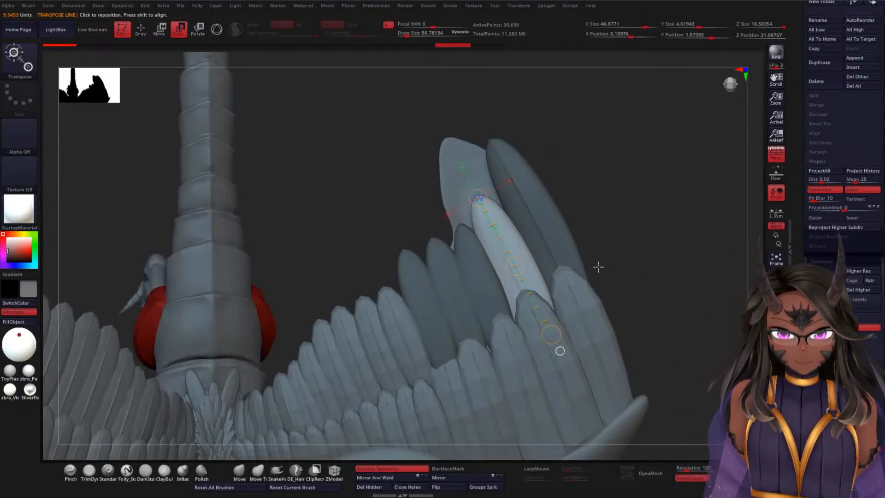
pyautogui.press('y')
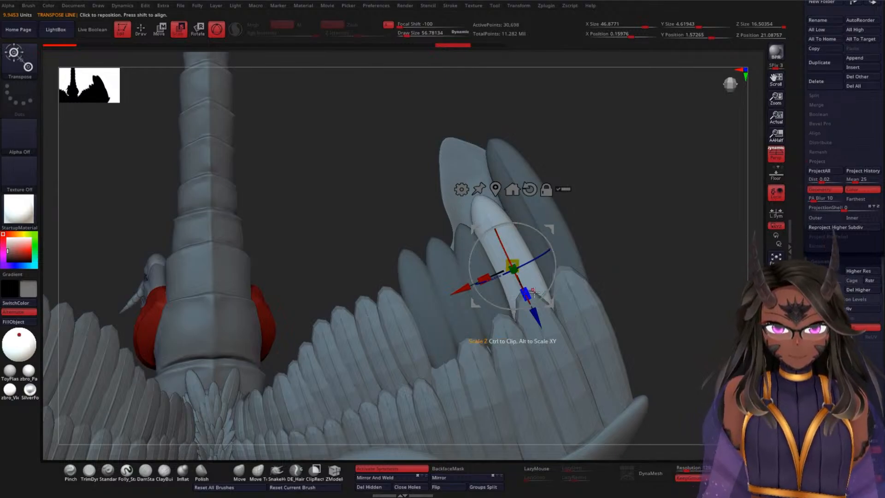
# Step: Stretch the unmasked feather along its length, then shift and rotate it into line between the neighbouring feathers
pyautogui.moveTo(525, 290); pyautogui.dragTo(533, 300)
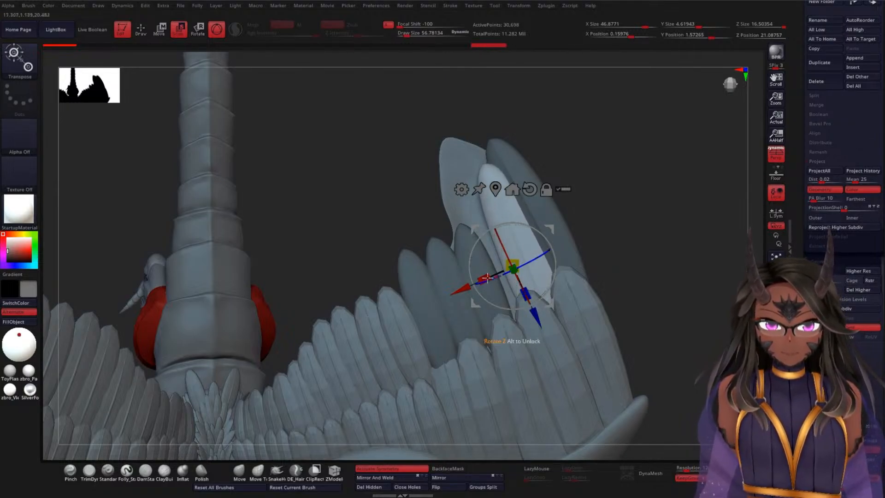
pyautogui.moveTo(461, 290); pyautogui.dragTo(456, 305)
pyautogui.moveTo(635, 245); pyautogui.dragTo(605, 244)
pyautogui.moveTo(539, 257); pyautogui.dragTo(537, 254)
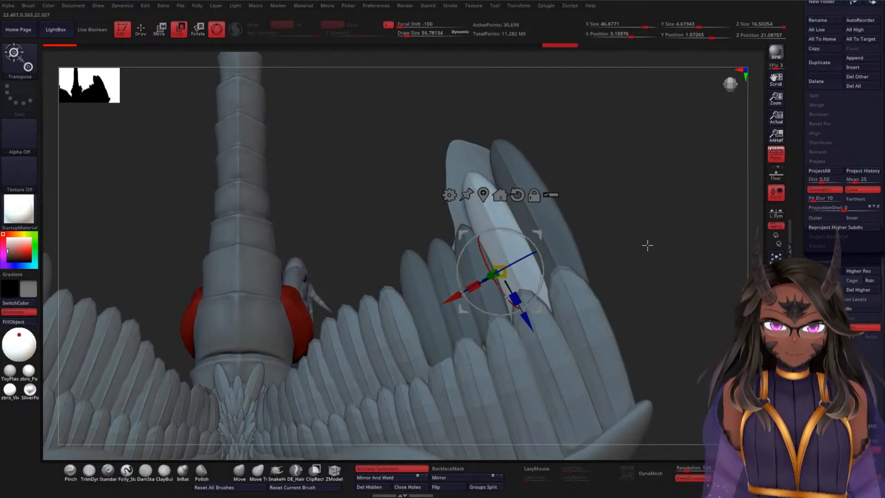
pyautogui.moveTo(659, 247); pyautogui.dragTo(616, 235)
pyautogui.moveTo(537, 252); pyautogui.dragTo(533, 248)
pyautogui.moveTo(524, 322); pyautogui.dragTo(529, 327)
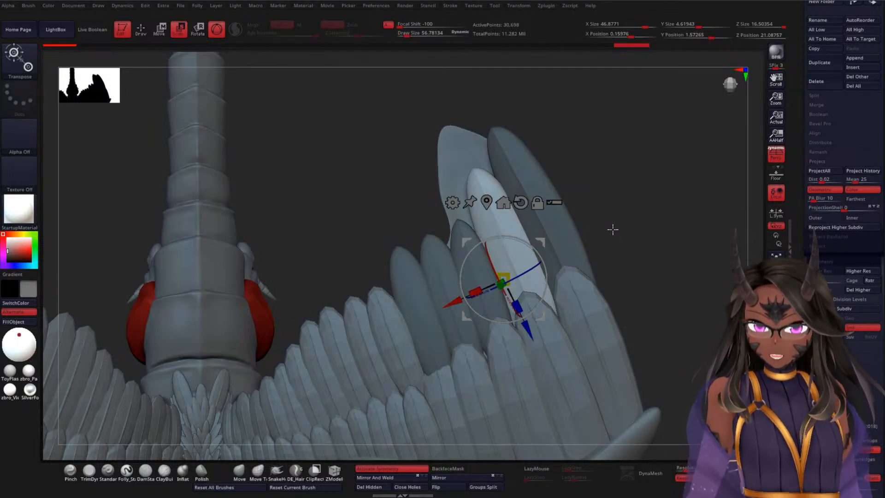
# Step: Tilt the unmasked second-outermost WWF2 feather to match the wing's slope and slide it slightly along its length
pyautogui.moveTo(657, 207); pyautogui.dragTo(521, 269)
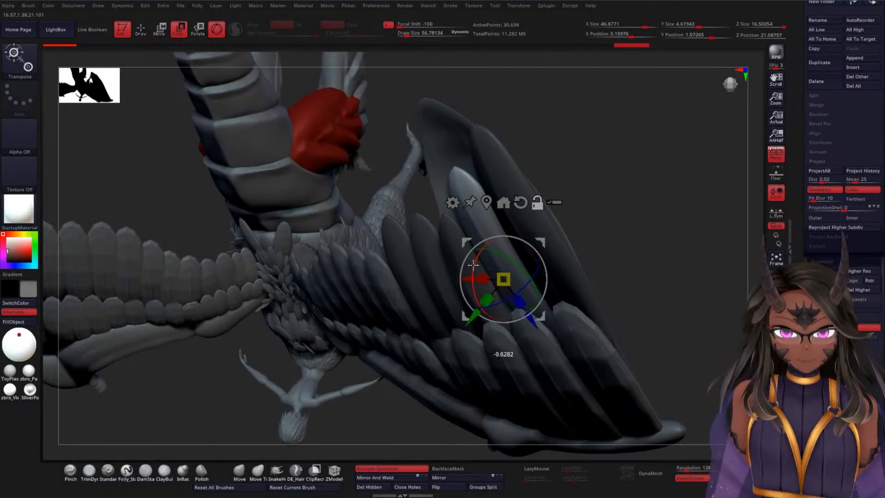
pyautogui.moveTo(472, 312); pyautogui.dragTo(470, 314)
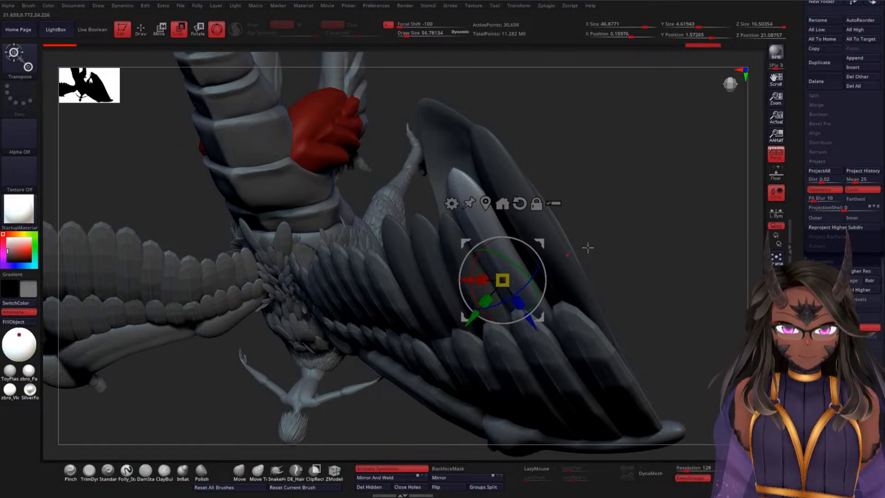
pyautogui.moveTo(663, 238); pyautogui.dragTo(672, 195)
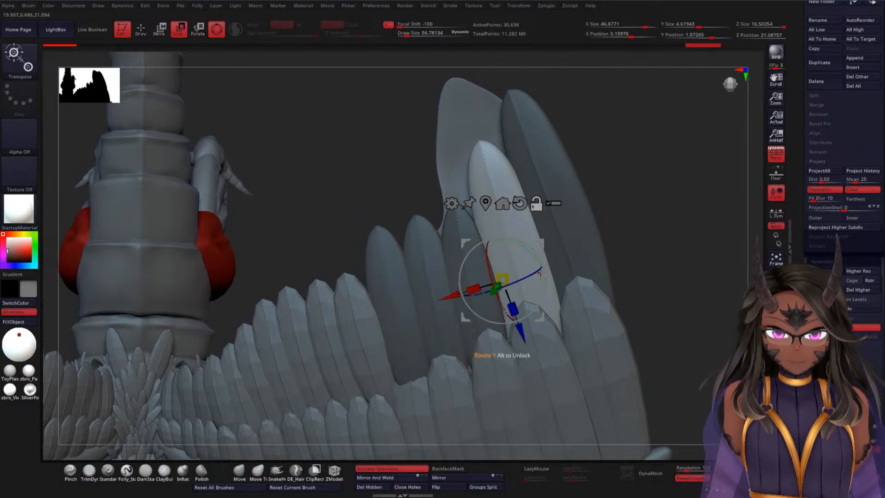
pyautogui.keyDown('alt'); pyautogui.moveTo(543, 275); pyautogui.dragTo(542, 278); pyautogui.keyUp('alt')
pyautogui.moveTo(518, 336); pyautogui.dragTo(520, 343)
# Step: Fine-tune the second-outermost feather's rotation and depth so it layers cleanly against the neighbouring feathers
pyautogui.moveTo(665, 252)
pyautogui.mouseDown()
pyautogui.moveTo(683, 217)
pyautogui.moveTo(657, 245)
pyautogui.mouseUp()
pyautogui.moveTo(540, 261); pyautogui.dragTo(540, 263)
pyautogui.moveTo(654, 248); pyautogui.dragTo(636, 280)
pyautogui.moveTo(504, 287); pyautogui.dragTo(510, 299)
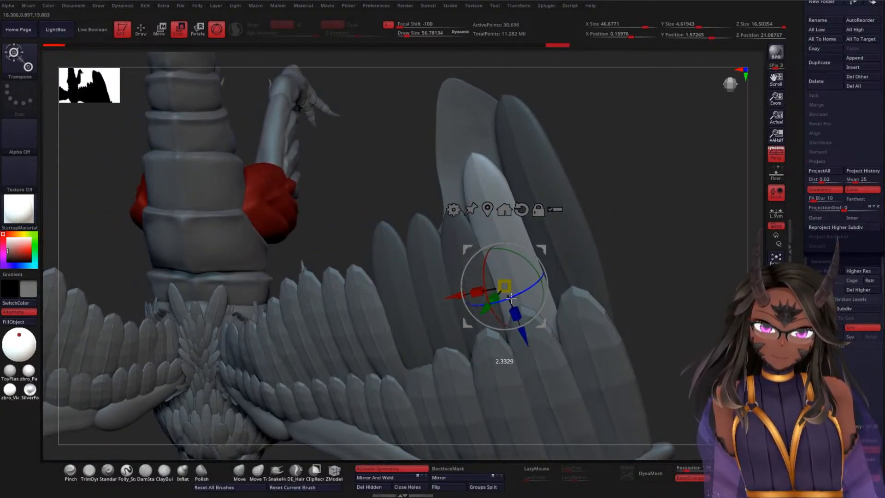
pyautogui.moveTo(685, 251); pyautogui.dragTo(687, 227)
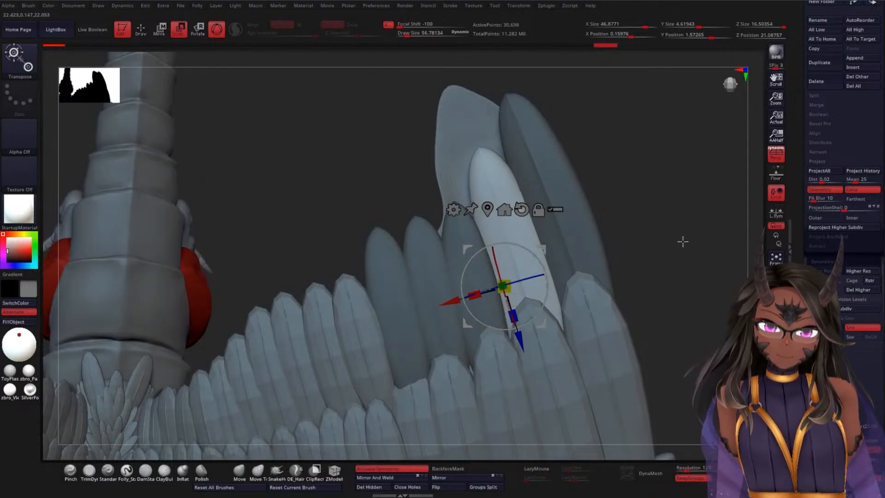
pyautogui.keyDown('alt'); pyautogui.moveTo(693, 290); pyautogui.dragTo(698, 149); pyautogui.keyUp('alt')
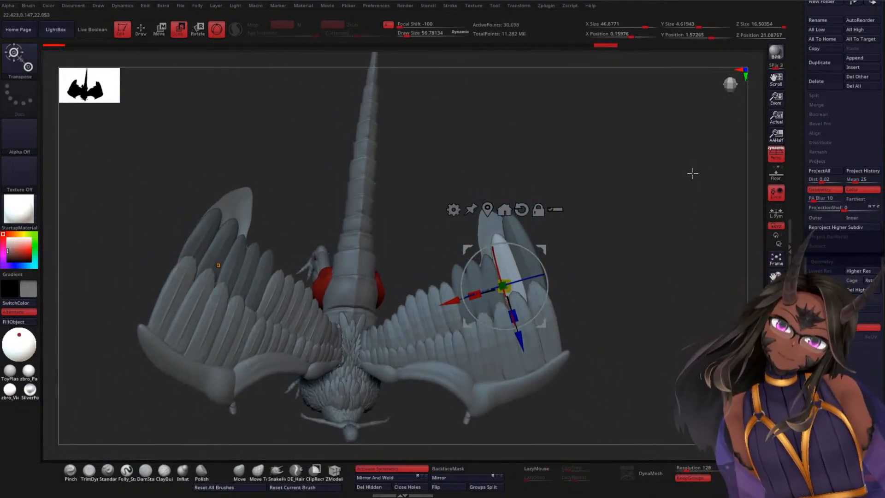
# Step: Using the polygroup display, mask every WWF2 feather except the third-outermost one, leaving the wireframe display off
pyautogui.keyDown('alt'); pyautogui.moveTo(652, 180); pyautogui.dragTo(657, 233); pyautogui.keyUp('alt')
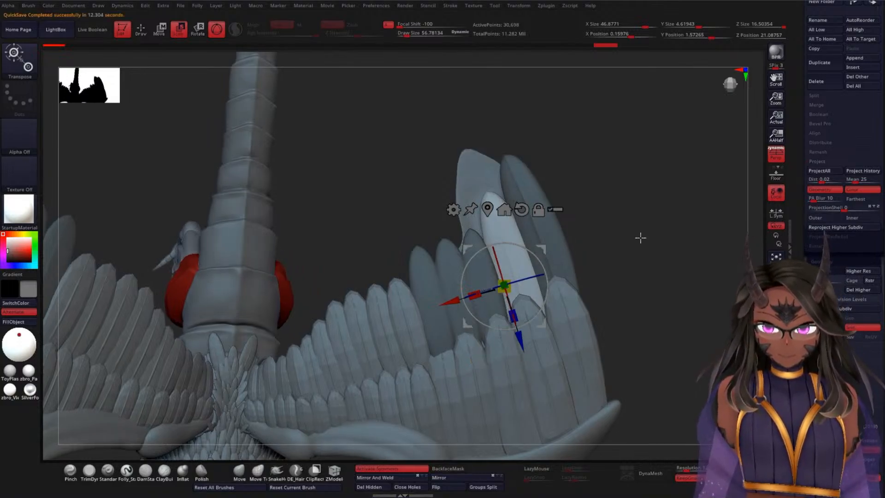
pyautogui.moveTo(627, 215); pyautogui.dragTo(656, 219)
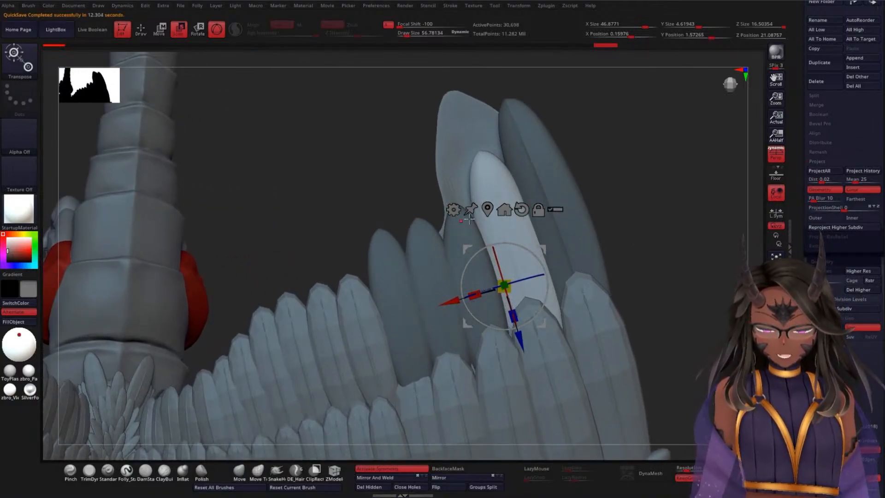
pyautogui.hotkey('shift', 'f')
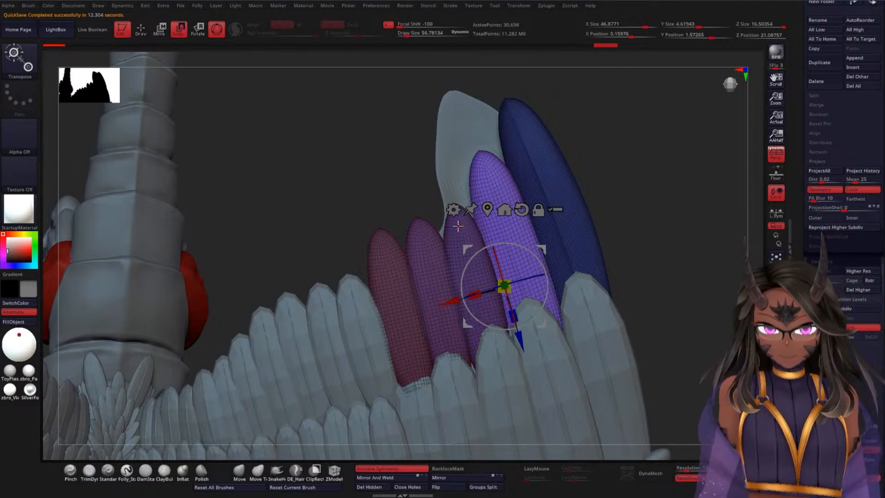
pyautogui.click(457, 226)
pyautogui.hotkey('shift', 'f')
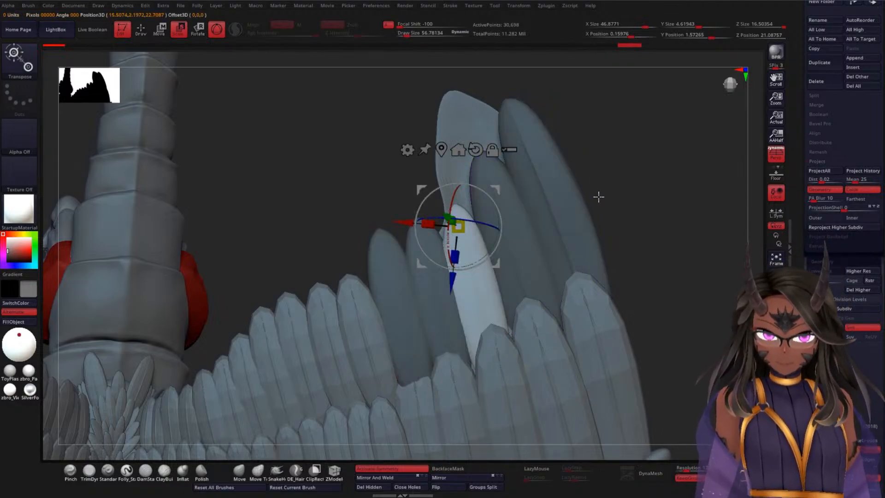
# Step: Reset the transform gizmo's orientation, centre it on the third-outermost feather and align it with the feather's length
pyautogui.keyDown('alt'); pyautogui.click(476, 150); pyautogui.keyUp('alt')
pyautogui.click(442, 150)
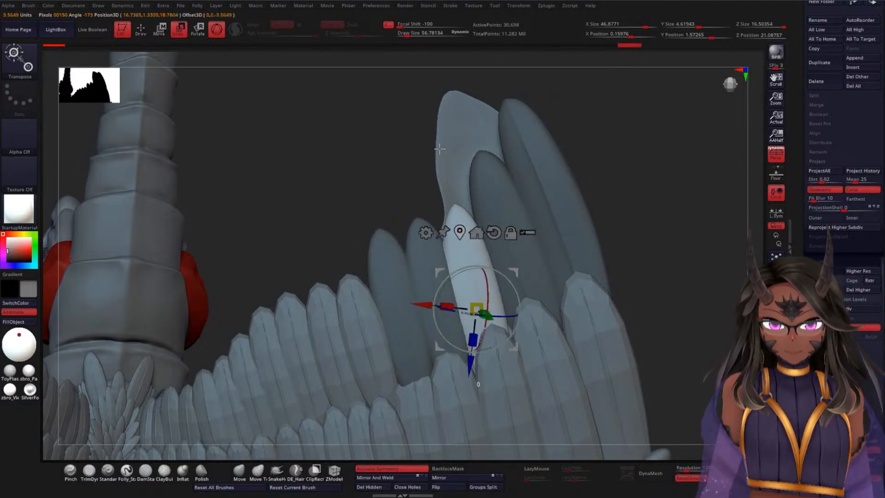
pyautogui.moveTo(504, 274); pyautogui.dragTo(505, 351)
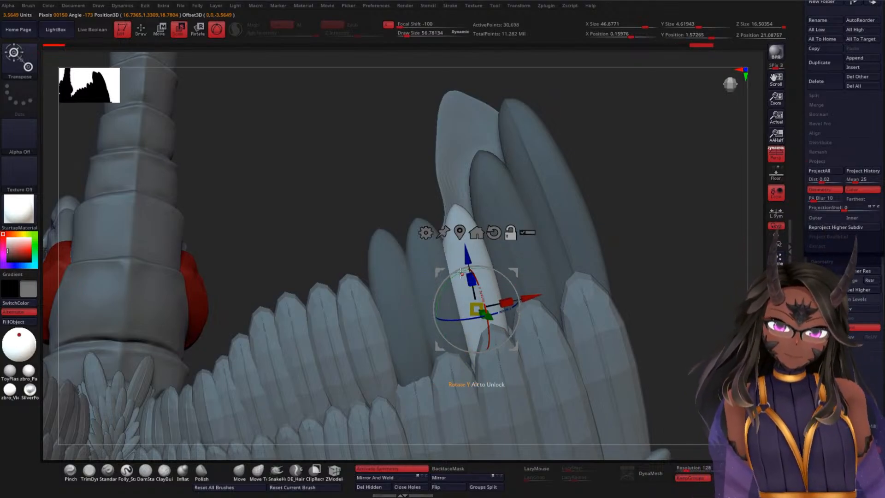
# Step: Lengthen the third-outermost feather, then shift it sideways and in depth to sit between its neighbours
pyautogui.moveTo(469, 279); pyautogui.dragTo(467, 273)
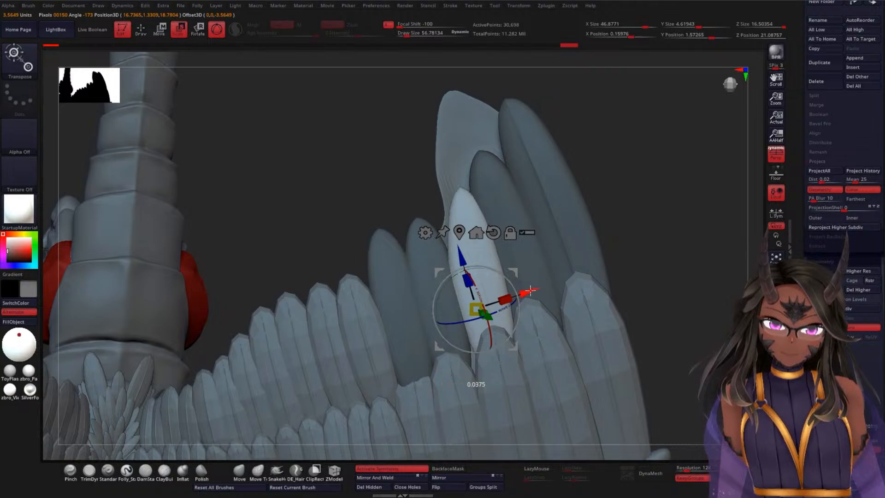
pyautogui.moveTo(533, 290); pyautogui.dragTo(524, 292)
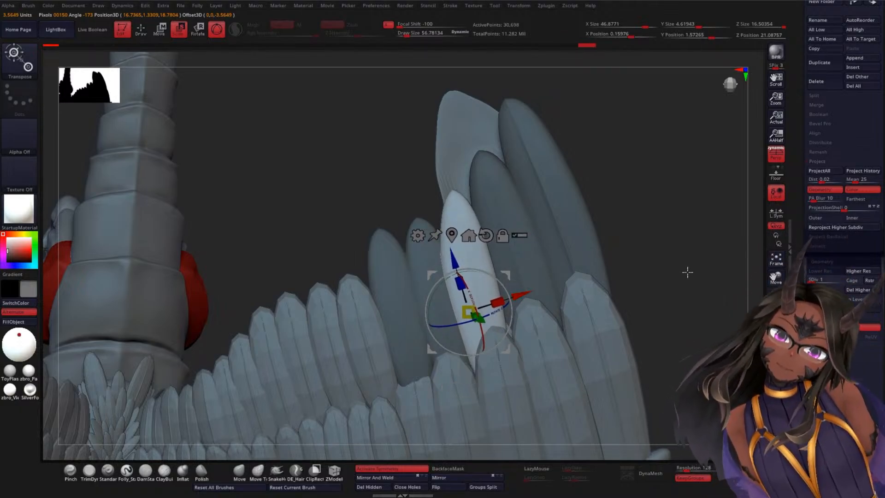
pyautogui.moveTo(687, 270); pyautogui.dragTo(651, 298)
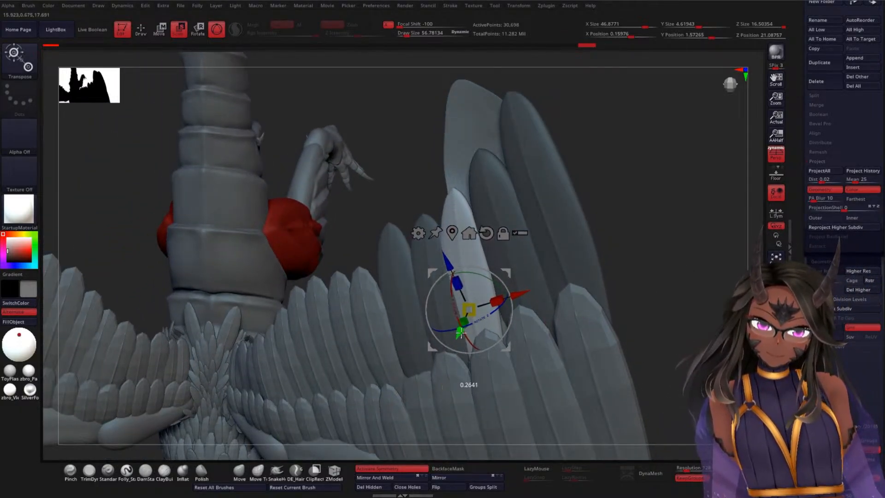
pyautogui.moveTo(463, 331); pyautogui.dragTo(510, 321)
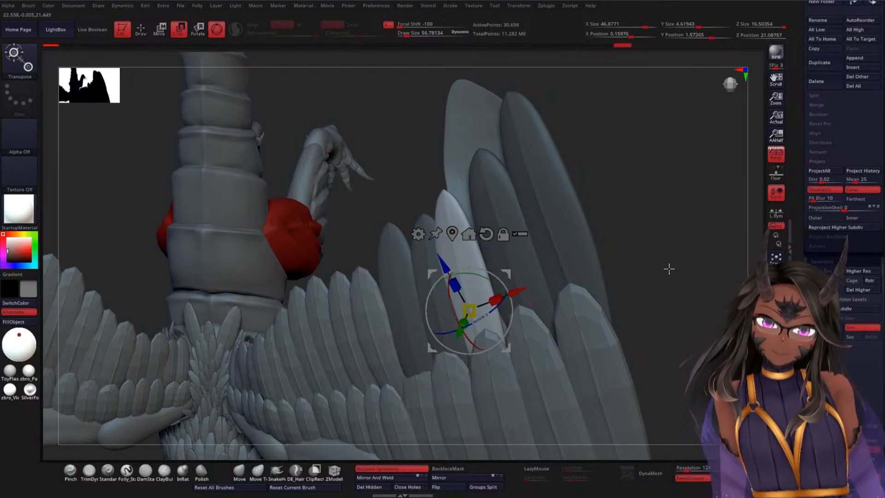
pyautogui.moveTo(667, 266)
pyautogui.mouseDown()
pyautogui.moveTo(687, 231)
pyautogui.moveTo(586, 301)
pyautogui.moveTo(693, 259)
pyautogui.moveTo(681, 265)
pyautogui.mouseUp()
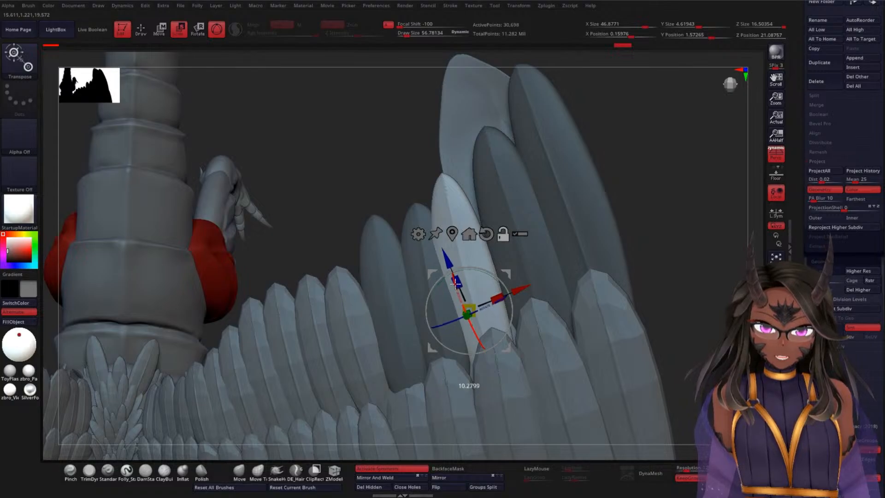
# Step: Stretch the third-outermost feather further, adjust its rotation and realign the gizmo with its length
pyautogui.moveTo(456, 291); pyautogui.dragTo(453, 270)
pyautogui.moveTo(688, 234); pyautogui.dragTo(619, 257)
pyautogui.moveTo(525, 297); pyautogui.dragTo(543, 286)
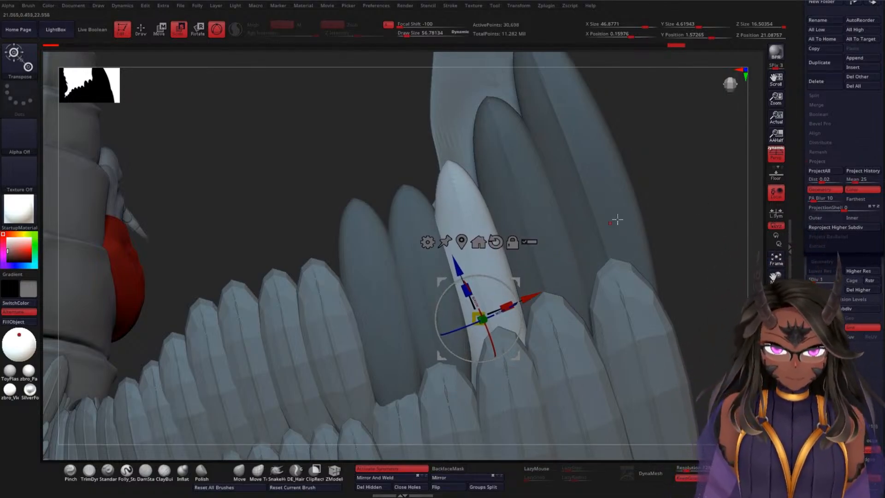
pyautogui.moveTo(515, 295)
pyautogui.keyDown('alt'); pyautogui.mouseDown()
pyautogui.moveTo(528, 304)
pyautogui.moveTo(544, 290)
pyautogui.moveTo(536, 301)
pyautogui.mouseUp(); pyautogui.keyUp('alt')
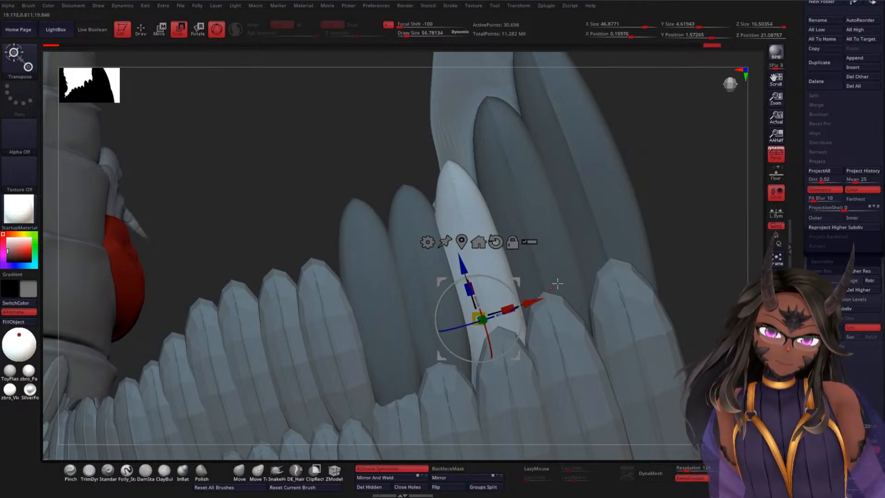
# Step: Adjust the third-outermost feather's depth and nudge it sideways to even out its spacing from the adjacent feathers
pyautogui.moveTo(693, 212); pyautogui.dragTo(691, 168)
pyautogui.moveTo(660, 212); pyautogui.dragTo(673, 237)
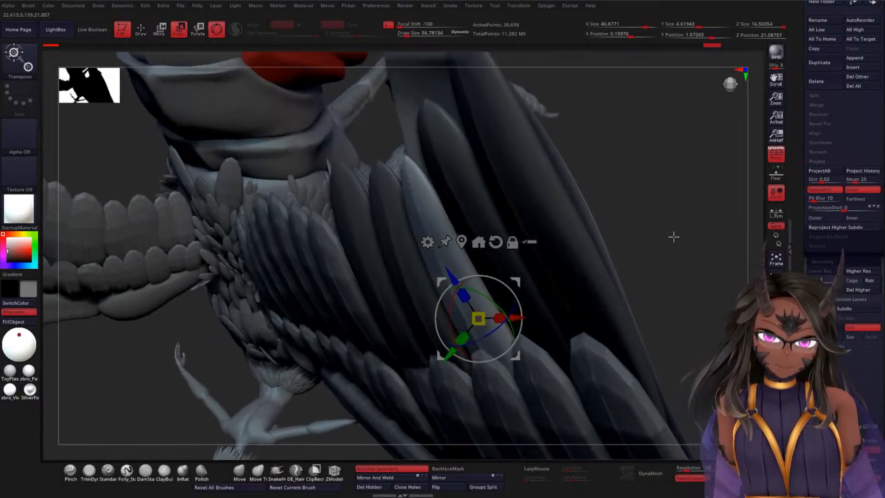
pyautogui.moveTo(447, 354); pyautogui.dragTo(450, 352)
pyautogui.moveTo(664, 221); pyautogui.dragTo(737, 224)
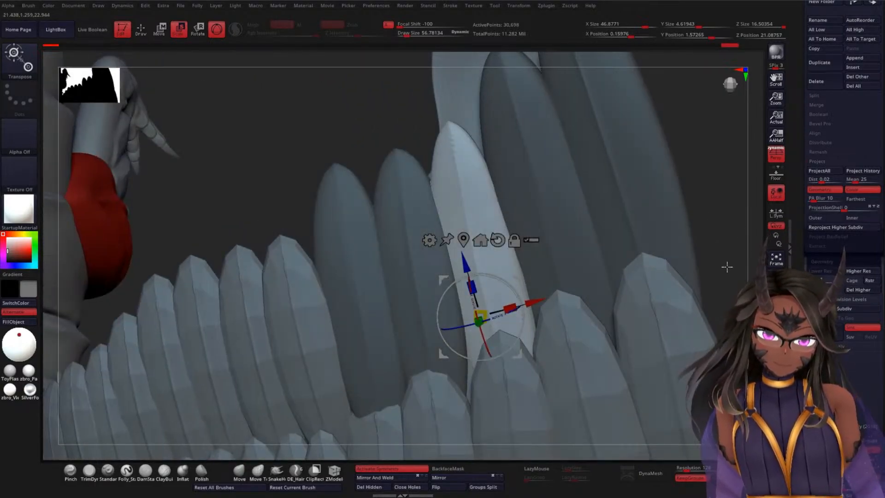
pyautogui.moveTo(726, 266); pyautogui.dragTo(723, 199)
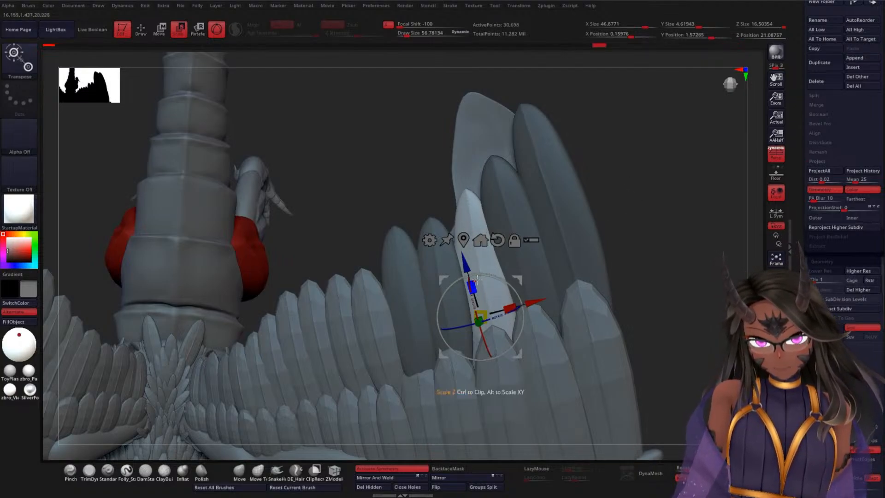
pyautogui.moveTo(535, 297); pyautogui.dragTo(518, 299)
pyautogui.moveTo(658, 255); pyautogui.dragTo(709, 228)
# Step: Mask every WWF2 feather except the fourth-outermost one and align the transform gizmo with that feather's length
pyautogui.keyDown('ctrl'); pyautogui.click(427, 262); pyautogui.keyUp('ctrl')
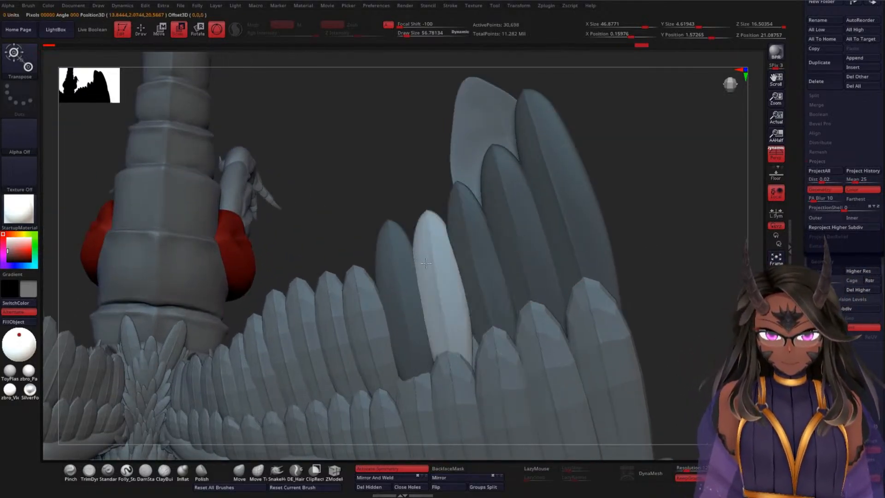
pyautogui.moveTo(675, 226); pyautogui.dragTo(582, 213)
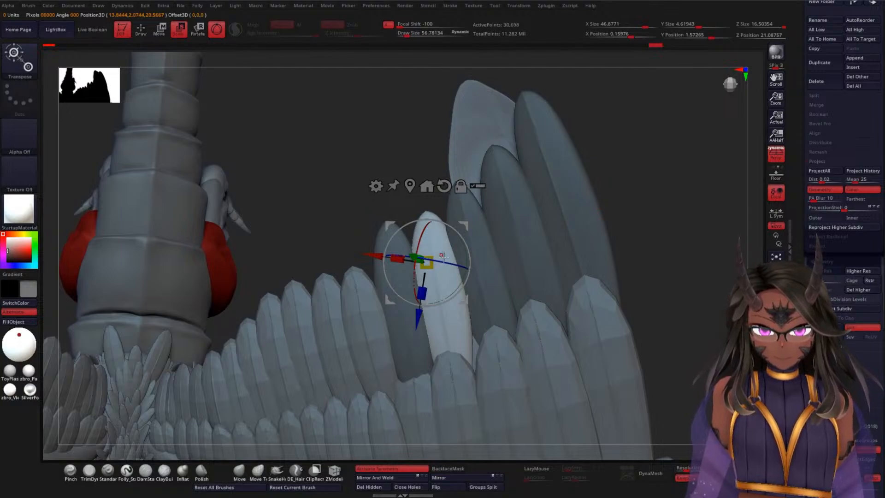
pyautogui.keyDown('alt'); pyautogui.moveTo(463, 246); pyautogui.dragTo(460, 239); pyautogui.keyUp('alt')
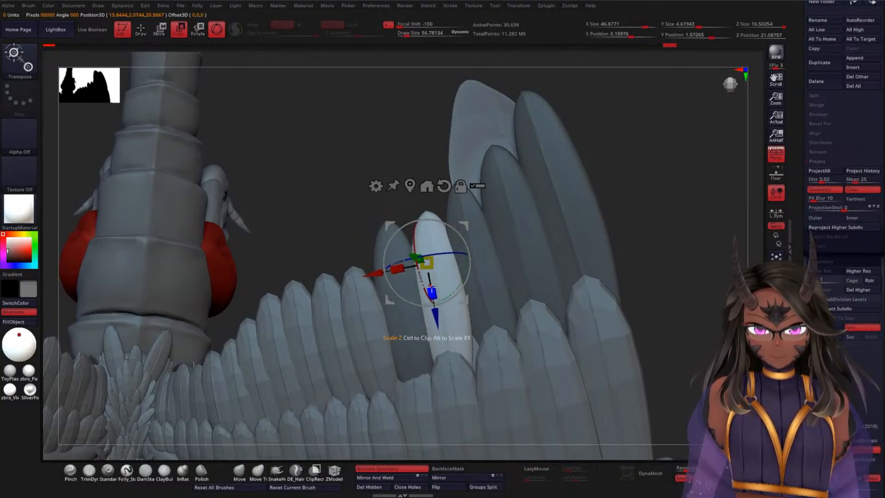
# Step: Stretch the fourth-outermost feather along its length and shift its depth to fit it back into the feather layer
pyautogui.moveTo(432, 292); pyautogui.dragTo(399, 269)
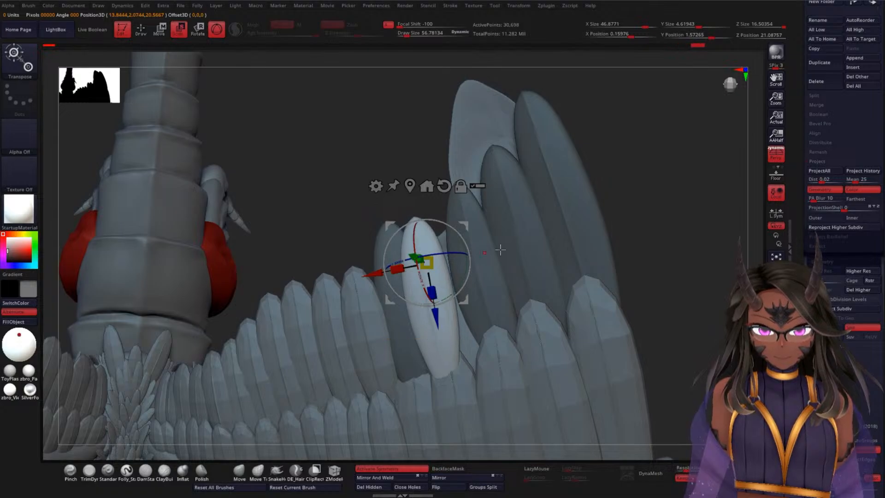
pyautogui.moveTo(705, 229); pyautogui.dragTo(553, 239)
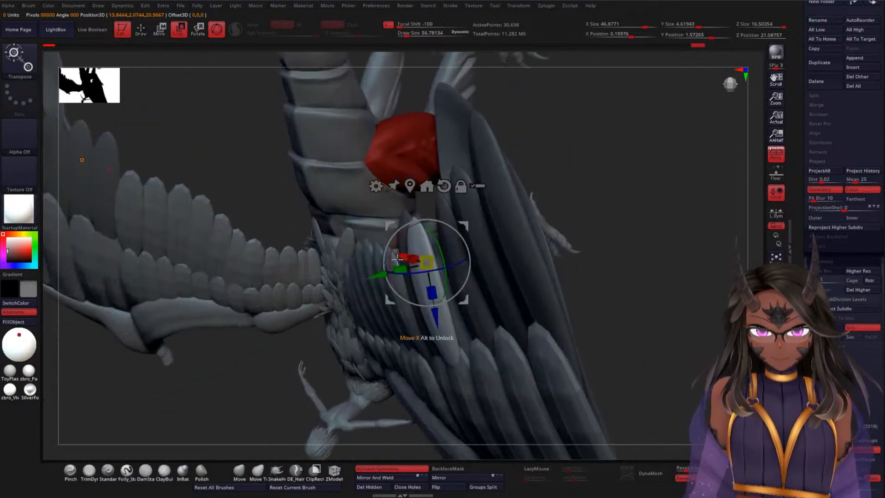
pyautogui.moveTo(381, 275); pyautogui.dragTo(388, 273)
pyautogui.moveTo(599, 235); pyautogui.dragTo(718, 231)
# Step: Rotate and shift the fourth-outermost feather outward so its angle and tilt follow the neighbouring feathers
pyautogui.moveTo(470, 260); pyautogui.dragTo(474, 254)
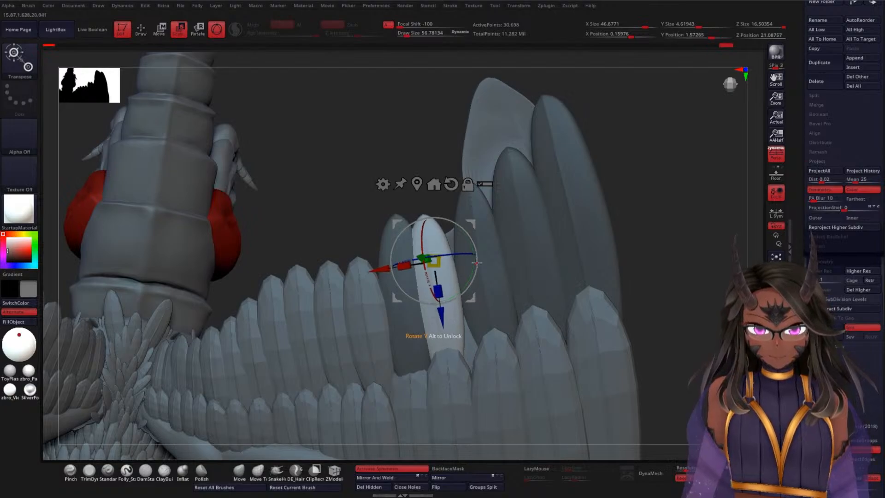
pyautogui.moveTo(383, 270); pyautogui.dragTo(390, 266)
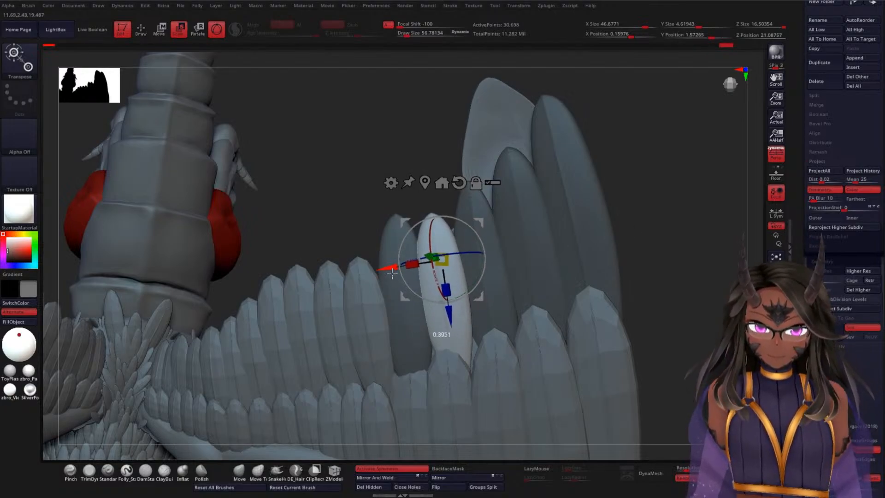
pyautogui.moveTo(659, 193); pyautogui.dragTo(576, 225)
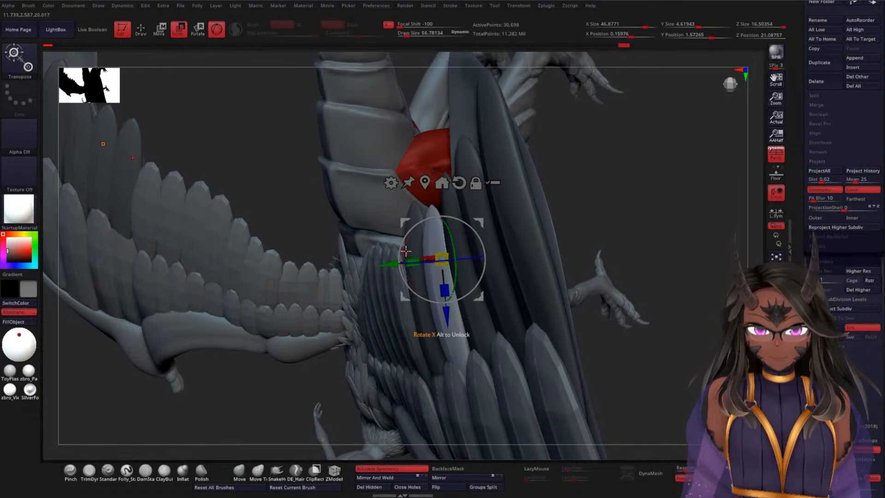
pyautogui.moveTo(403, 249); pyautogui.dragTo(403, 256)
pyautogui.moveTo(595, 205); pyautogui.dragTo(705, 204)
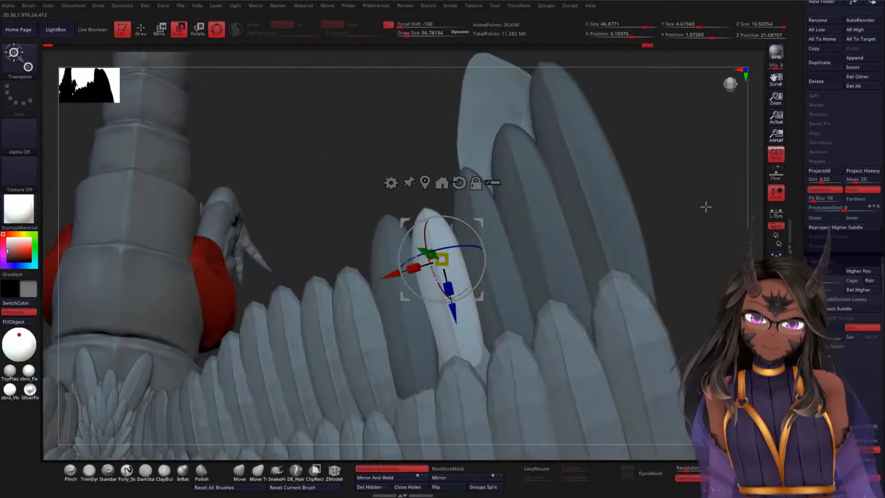
# Step: Switch from the gizmo to the Move brush, enlarge its draw size to about 985 and frame the fourth-outermost feather
pyautogui.press('w')
pyautogui.press('q')
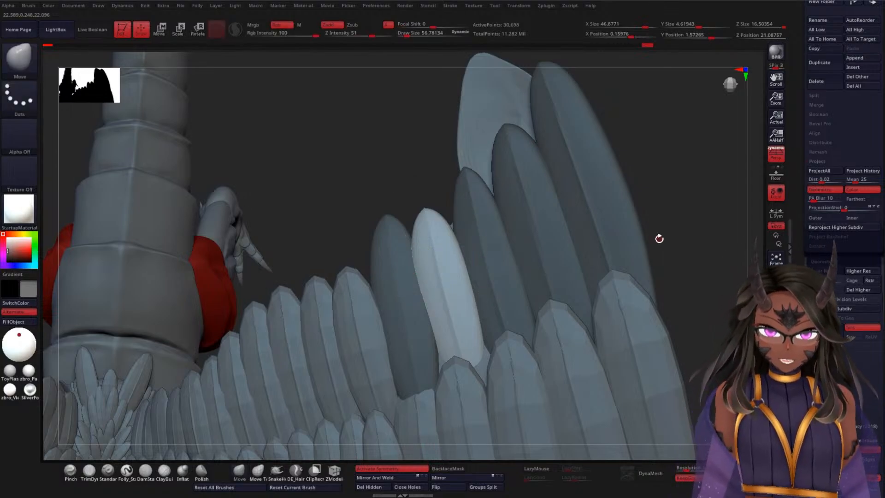
pyautogui.press('space')
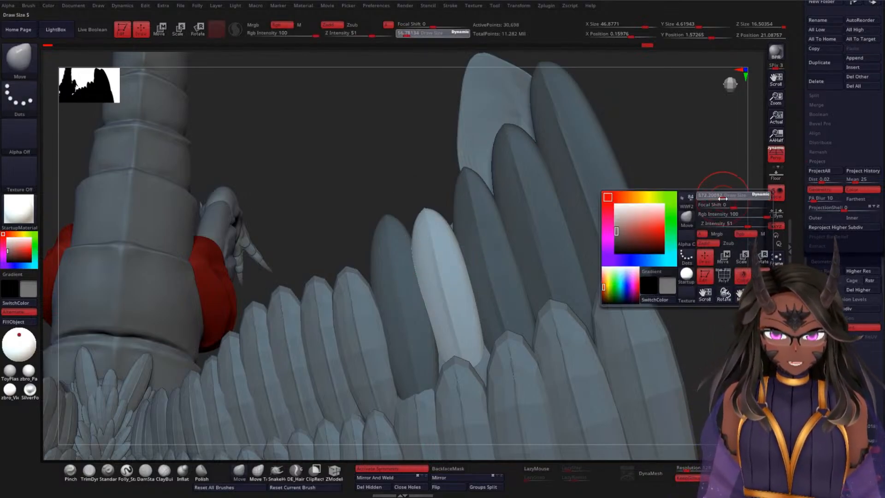
pyautogui.press('space')
pyautogui.moveTo(701, 192)
pyautogui.mouseDown()
pyautogui.moveTo(691, 190)
pyautogui.moveTo(681, 160)
pyautogui.mouseUp()
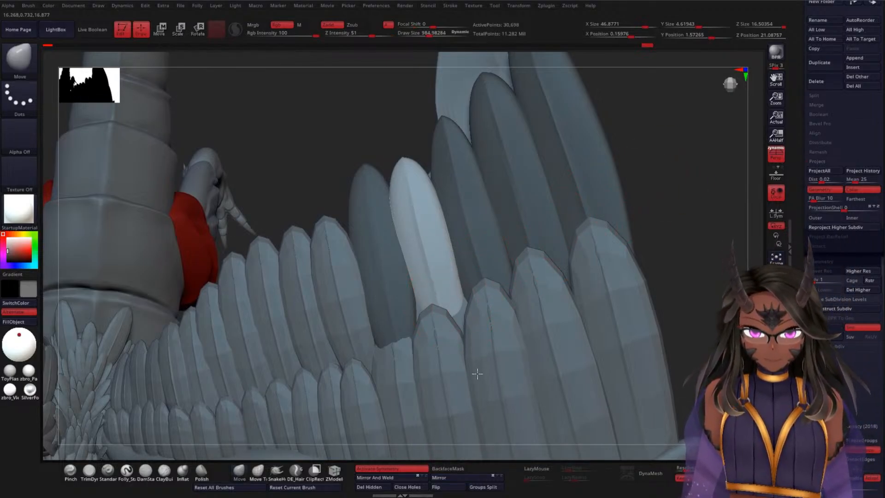
pyautogui.moveTo(654, 247); pyautogui.dragTo(693, 263)
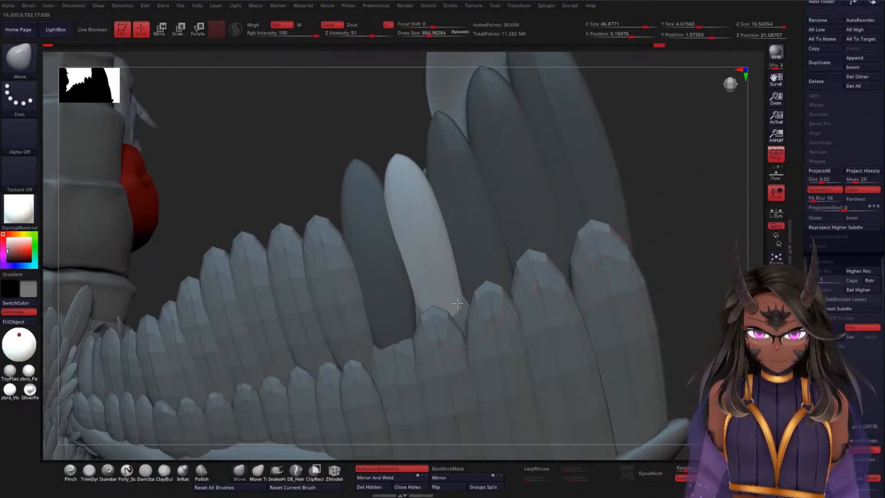
# Step: Reshape the unmasked fourth-outermost feather with the Move brush, pulling its base outward and down and smoothing the curve of both side edges
pyautogui.moveTo(457, 302); pyautogui.dragTo(471, 333)
pyautogui.moveTo(424, 309)
pyautogui.mouseDown()
pyautogui.moveTo(420, 337)
pyautogui.moveTo(423, 327)
pyautogui.mouseUp()
pyautogui.moveTo(412, 277); pyautogui.dragTo(395, 261)
pyautogui.moveTo(471, 297); pyautogui.dragTo(468, 311)
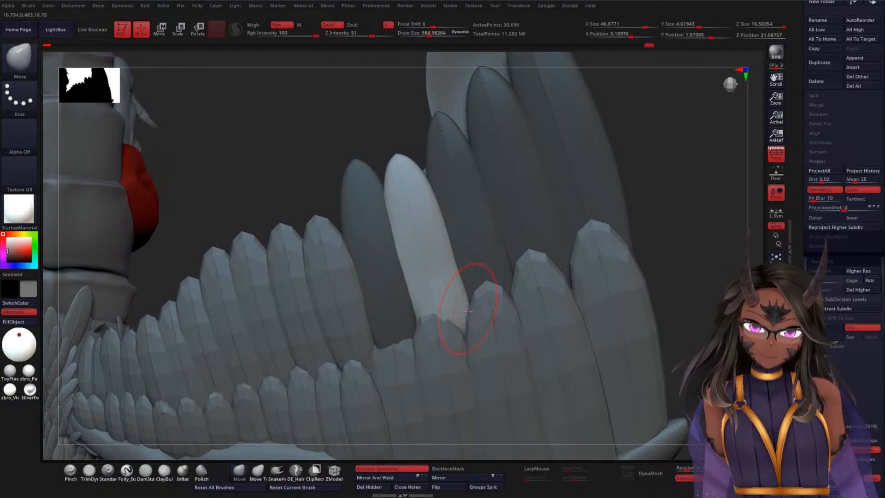
pyautogui.moveTo(451, 260); pyautogui.dragTo(455, 256)
pyautogui.moveTo(434, 200); pyautogui.dragTo(446, 218)
pyautogui.moveTo(429, 183)
pyautogui.mouseDown()
pyautogui.moveTo(416, 157)
pyautogui.moveTo(397, 153)
pyautogui.moveTo(432, 186)
pyautogui.mouseUp()
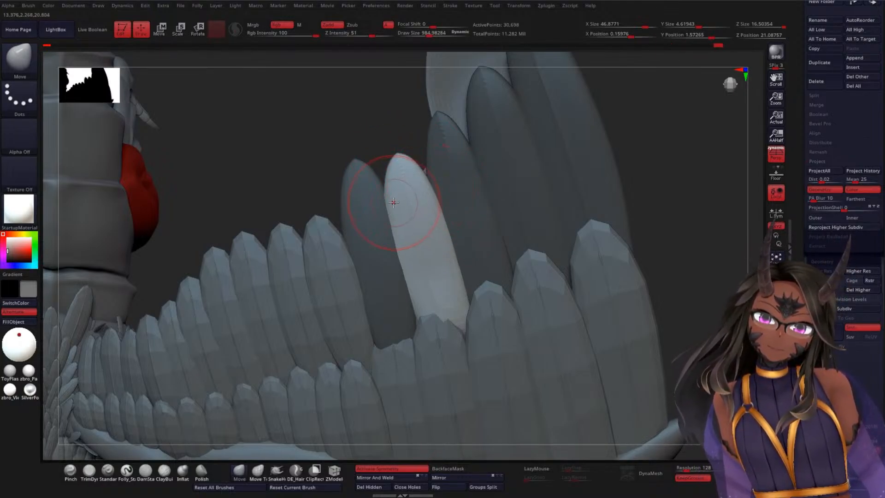
pyautogui.moveTo(390, 205); pyautogui.dragTo(388, 204)
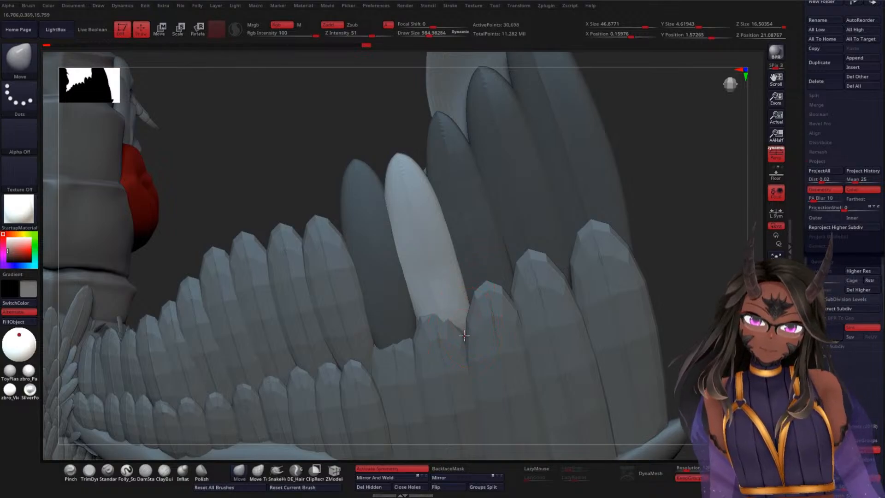
# Step: Check the fourth-outermost feather from several angles and nudge its lower inner edge so the base sits evenly between its neighbours
pyautogui.moveTo(609, 234); pyautogui.dragTo(579, 257, button='right')
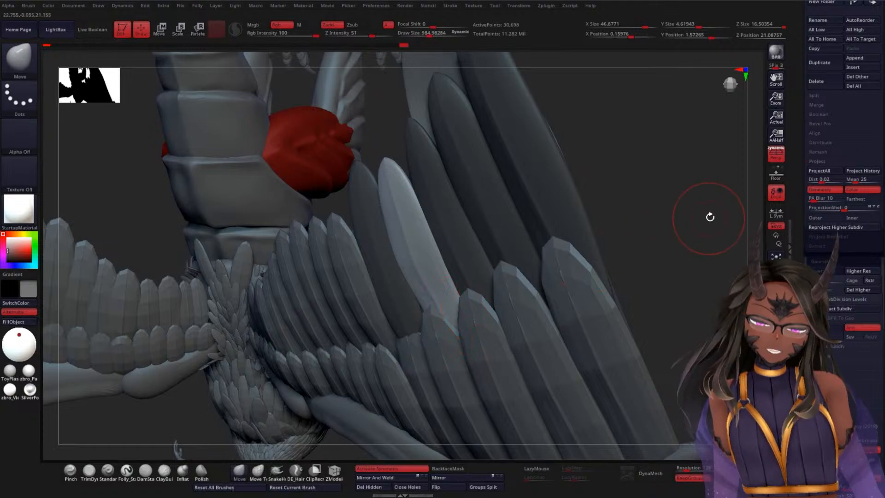
pyautogui.moveTo(707, 217)
pyautogui.mouseDown(button='right')
pyautogui.moveTo(717, 209)
pyautogui.moveTo(702, 241)
pyautogui.moveTo(446, 288)
pyautogui.mouseUp(button='right')
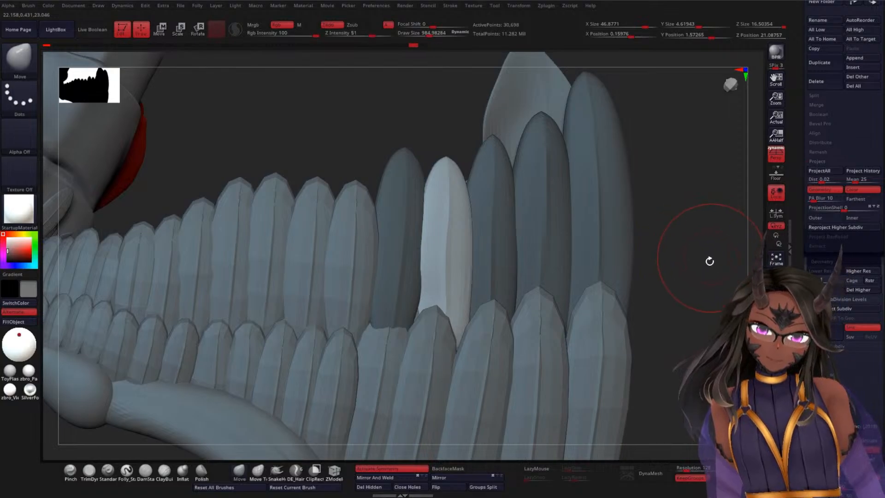
pyautogui.moveTo(709, 260); pyautogui.dragTo(429, 258, button='right')
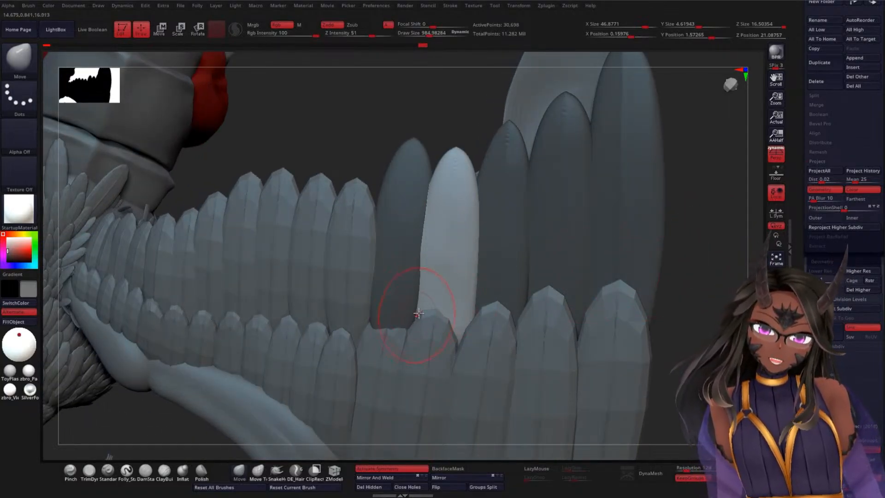
pyautogui.press('ctrl')
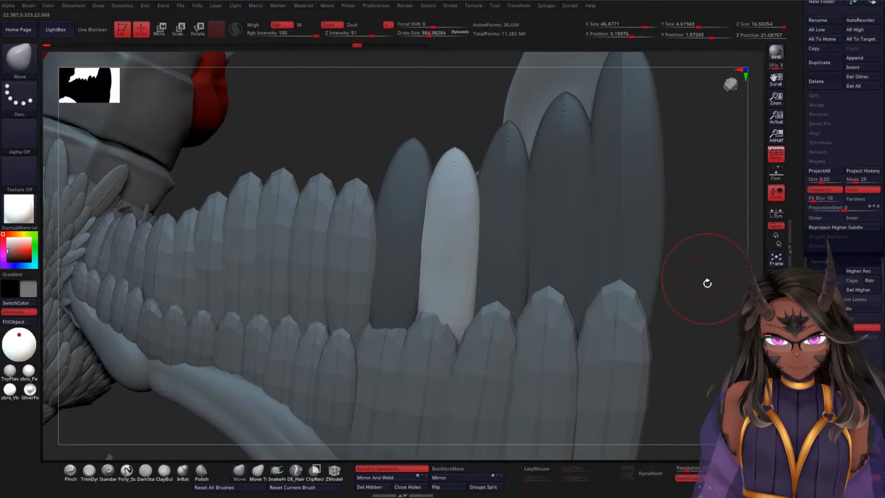
pyautogui.moveTo(708, 296); pyautogui.dragTo(602, 292)
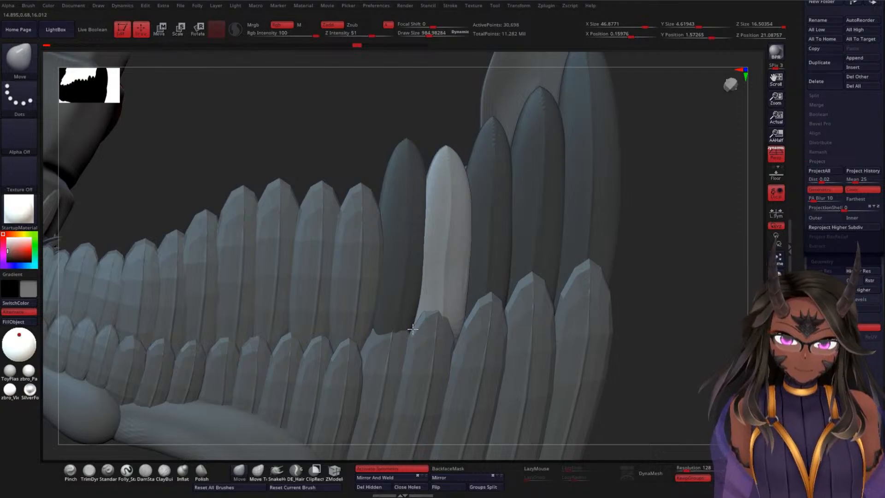
pyautogui.moveTo(667, 253); pyautogui.dragTo(694, 276)
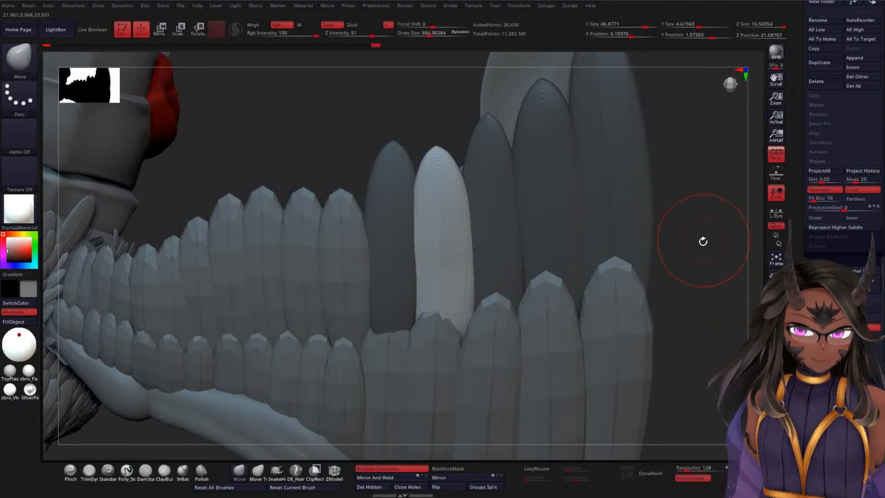
pyautogui.moveTo(703, 240)
pyautogui.mouseDown()
pyautogui.moveTo(696, 190)
pyautogui.moveTo(687, 220)
pyautogui.moveTo(671, 229)
pyautogui.moveTo(673, 249)
pyautogui.moveTo(704, 250)
pyautogui.moveTo(693, 260)
pyautogui.moveTo(707, 230)
pyautogui.mouseUp()
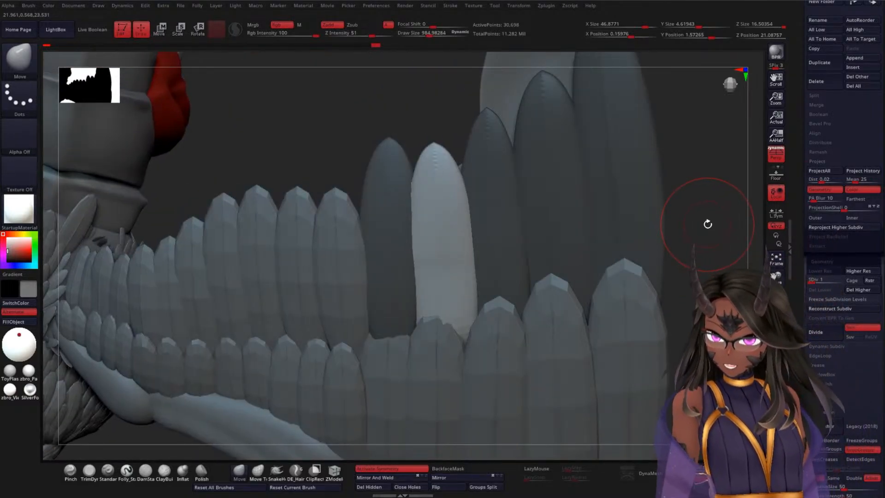
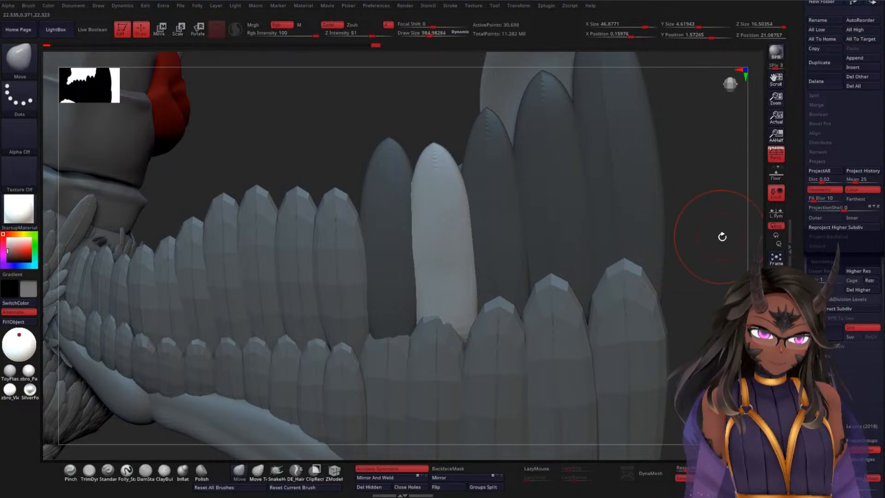
# Step: Nudge the outer edge near the fourth-outermost feather's tip with the Move brush to refine its rounding
pyautogui.moveTo(722, 236)
pyautogui.mouseDown()
pyautogui.moveTo(726, 197)
pyautogui.moveTo(695, 210)
pyautogui.moveTo(693, 184)
pyautogui.moveTo(688, 214)
pyautogui.mouseUp()
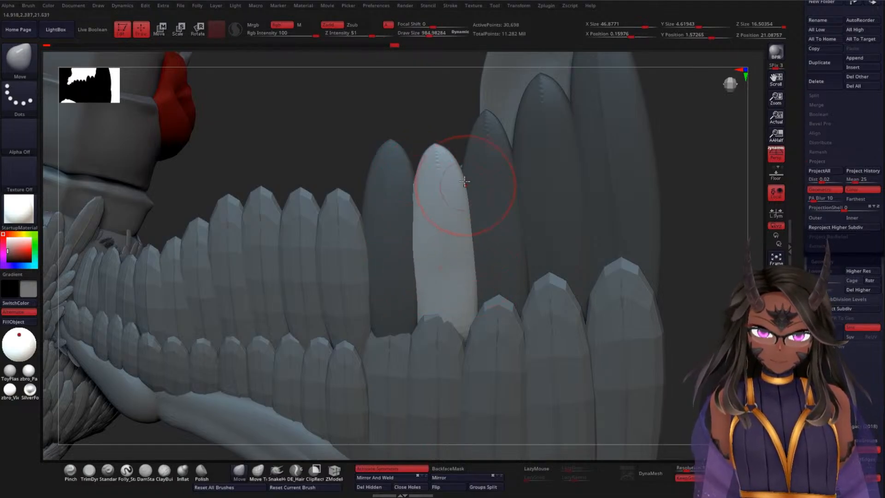
pyautogui.moveTo(461, 166); pyautogui.dragTo(443, 144)
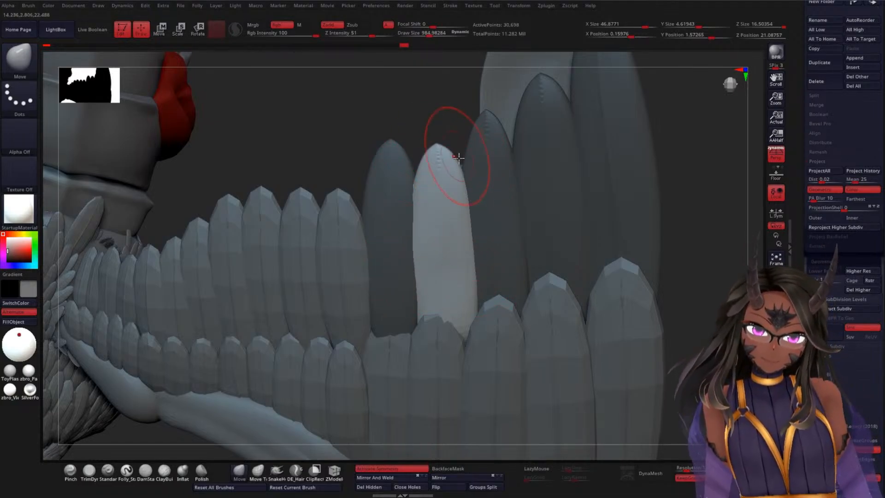
pyautogui.moveTo(697, 241); pyautogui.dragTo(644, 223)
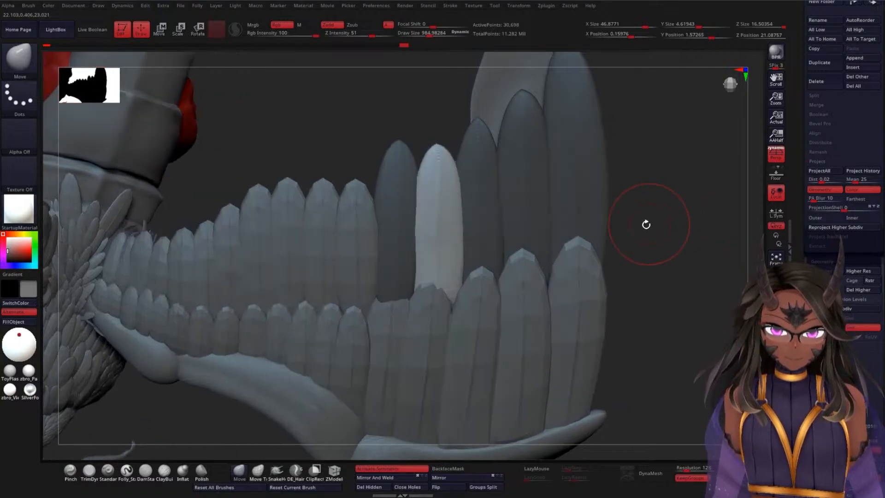
# Step: Isolate the innermost long feather by masking the rest, centre the gizmo on it and align the gizmo with the feather's length
pyautogui.press('ctrl')
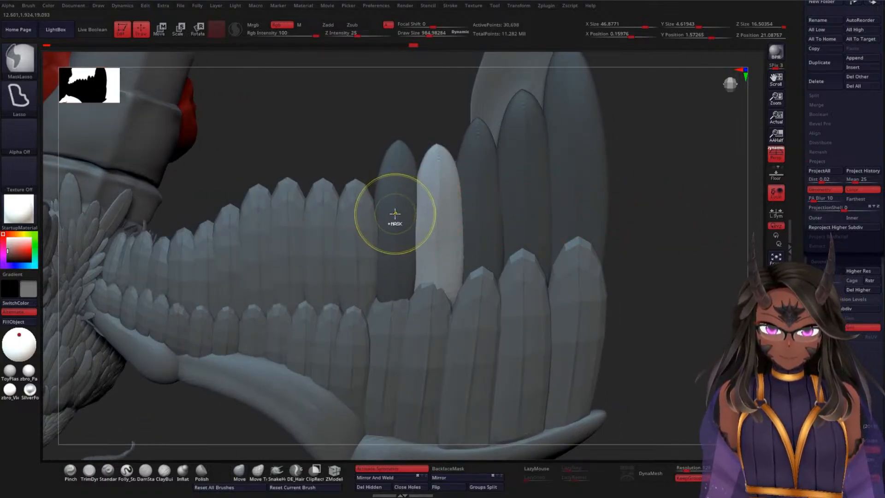
pyautogui.press('w')
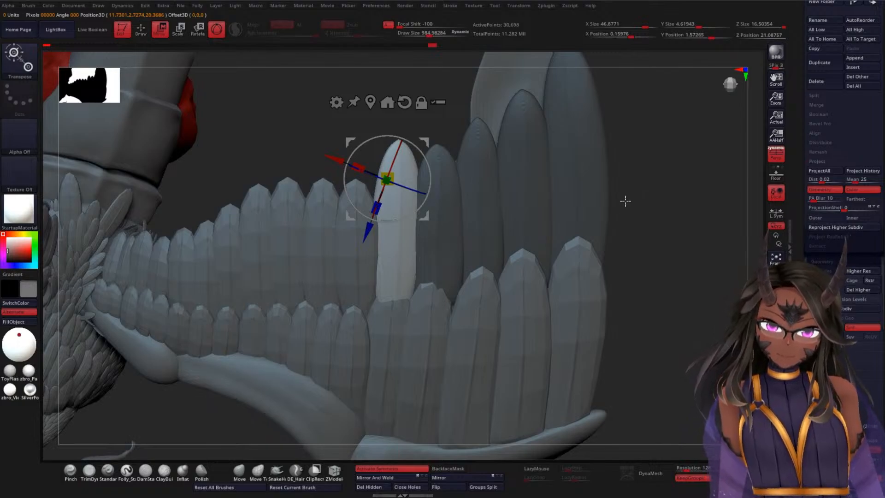
pyautogui.keyDown('alt'); pyautogui.click(404, 104); pyautogui.keyUp('alt')
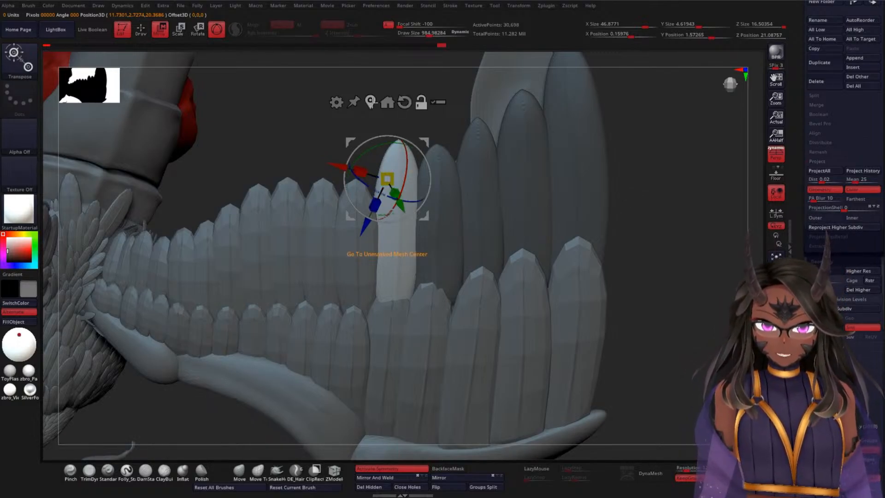
pyautogui.click(372, 103)
pyautogui.keyDown('alt'); pyautogui.moveTo(408, 257); pyautogui.dragTo(411, 241); pyautogui.keyUp('alt')
pyautogui.keyDown('alt'); pyautogui.moveTo(359, 222); pyautogui.dragTo(351, 246); pyautogui.keyUp('alt')
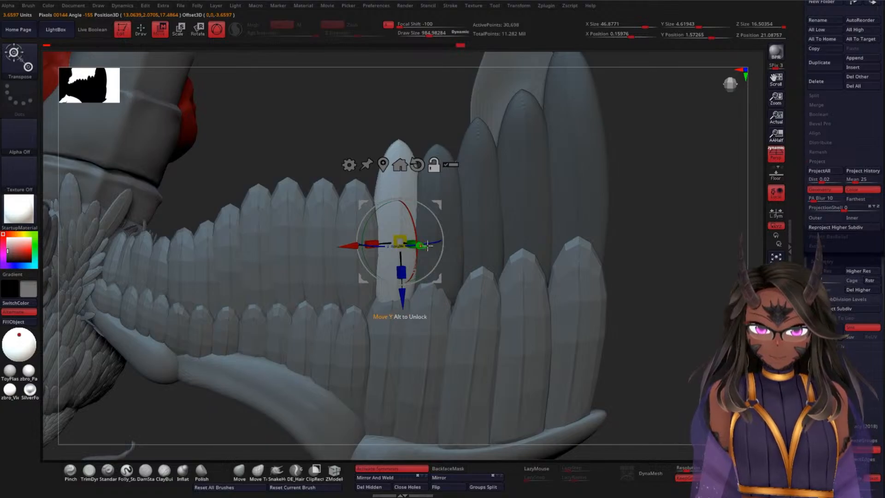
pyautogui.moveTo(435, 242)
pyautogui.keyDown('alt'); pyautogui.mouseDown()
pyautogui.moveTo(416, 245)
pyautogui.moveTo(438, 232)
pyautogui.mouseUp(); pyautogui.keyUp('alt')
pyautogui.keyDown('alt'); pyautogui.moveTo(346, 240); pyautogui.dragTo(342, 240); pyautogui.keyUp('alt')
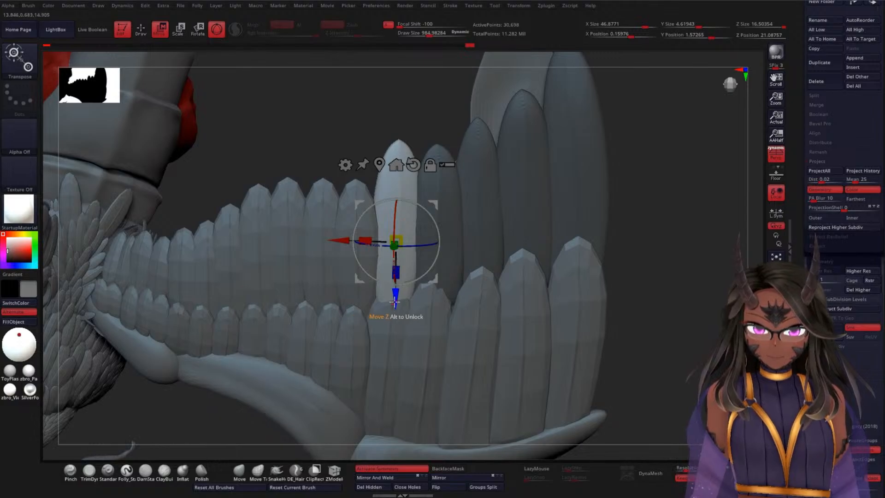
# Step: Move the innermost long feather about 0.7 units toward the wing base, then fine-tune its depth and tilt against the neighbouring feathers
pyautogui.moveTo(395, 301); pyautogui.dragTo(395, 313)
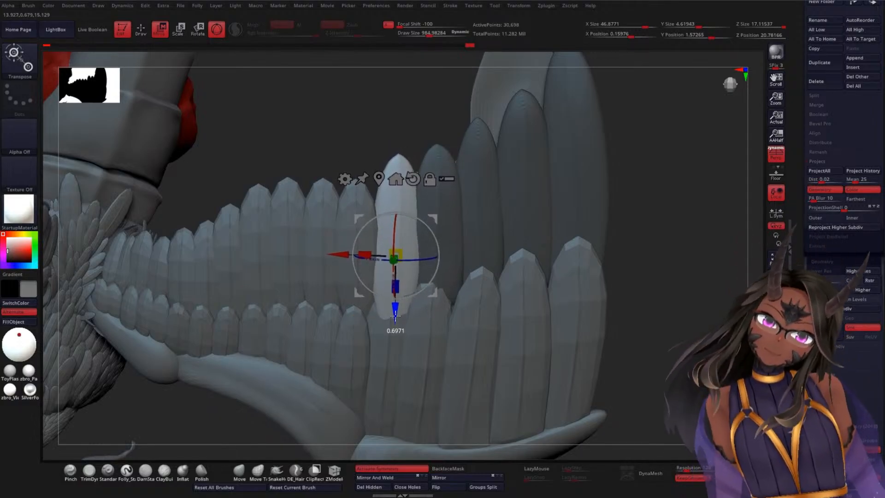
pyautogui.moveTo(685, 263); pyautogui.dragTo(464, 274)
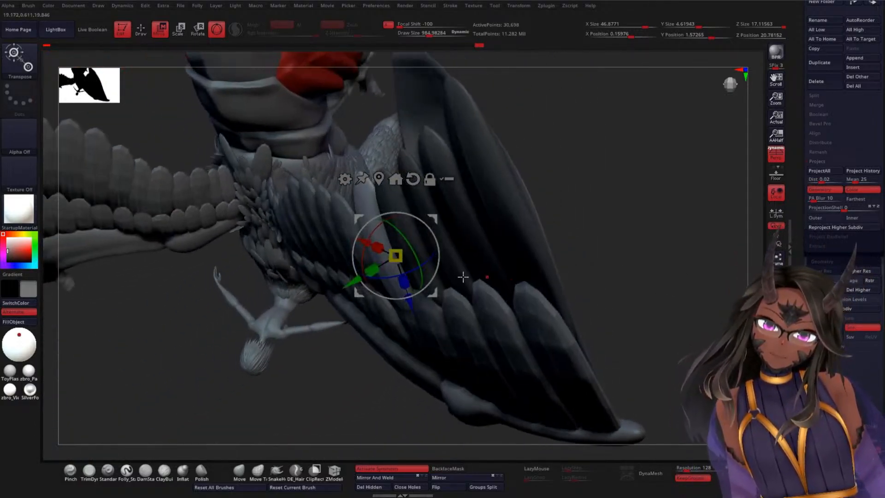
pyautogui.moveTo(352, 279); pyautogui.dragTo(355, 281)
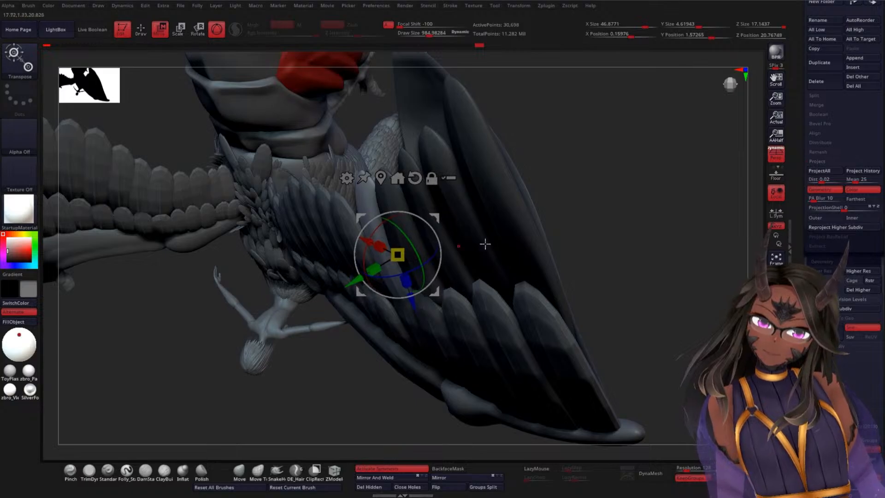
pyautogui.moveTo(655, 238); pyautogui.dragTo(656, 206)
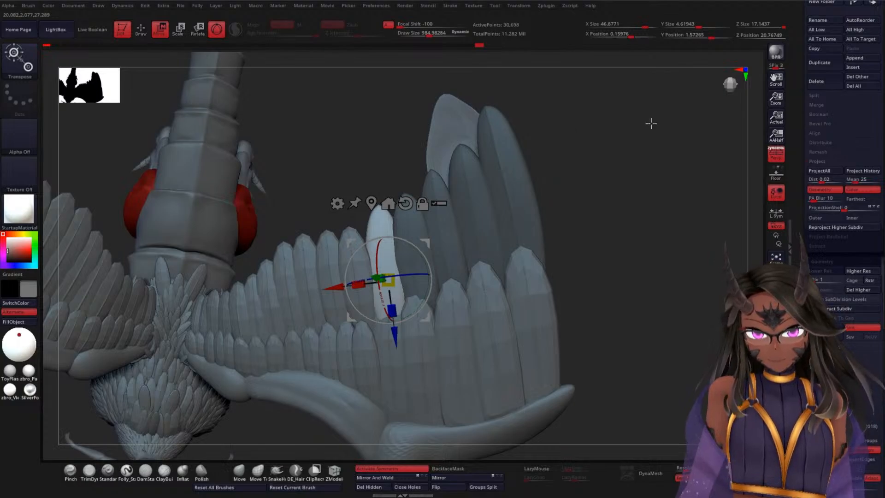
pyautogui.moveTo(602, 160); pyautogui.dragTo(663, 142)
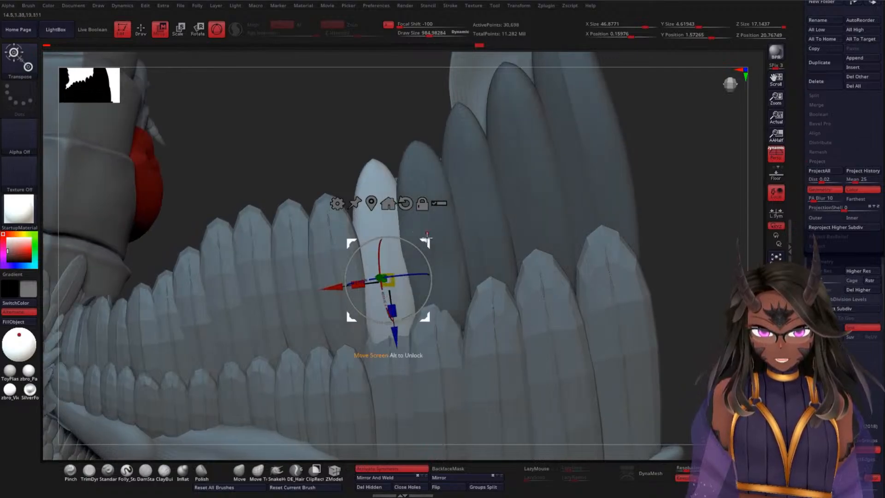
pyautogui.moveTo(422, 255); pyautogui.dragTo(437, 240)
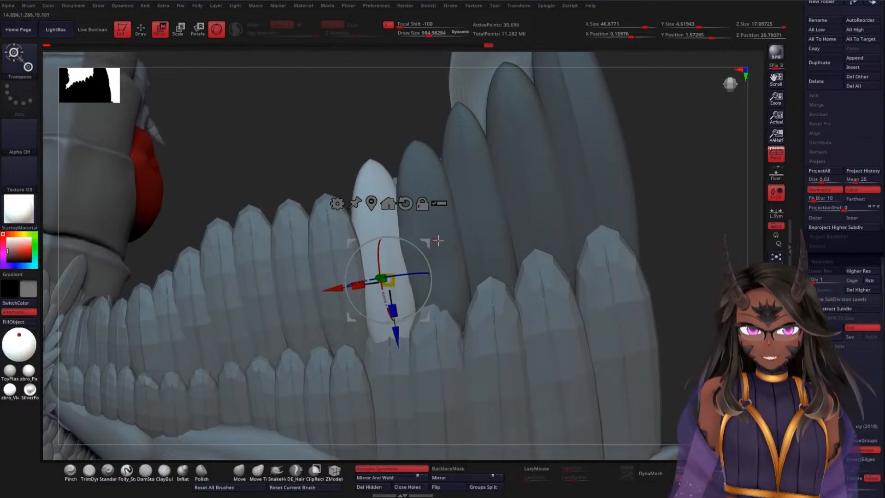
# Step: Use the Move brush at a draw size of about 1251 to reshape the inner edge of the innermost long feather
pyautogui.press('q')
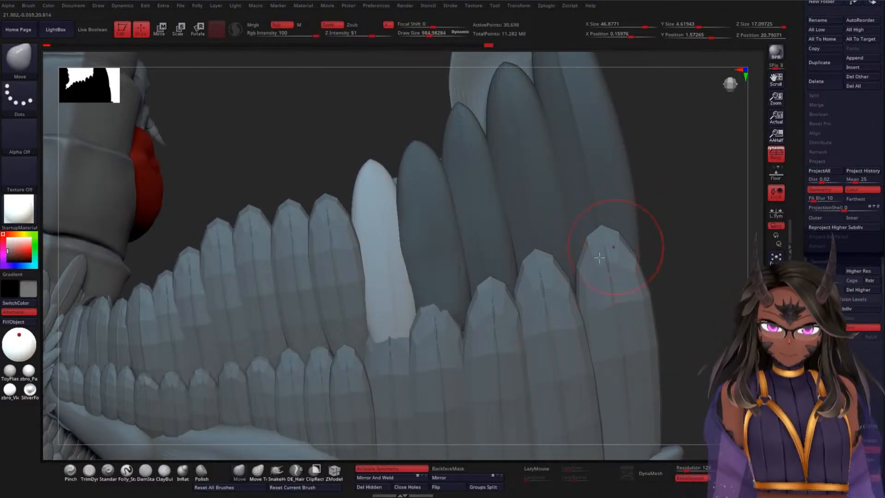
pyautogui.press('space')
pyautogui.moveTo(695, 178); pyautogui.dragTo(381, 333)
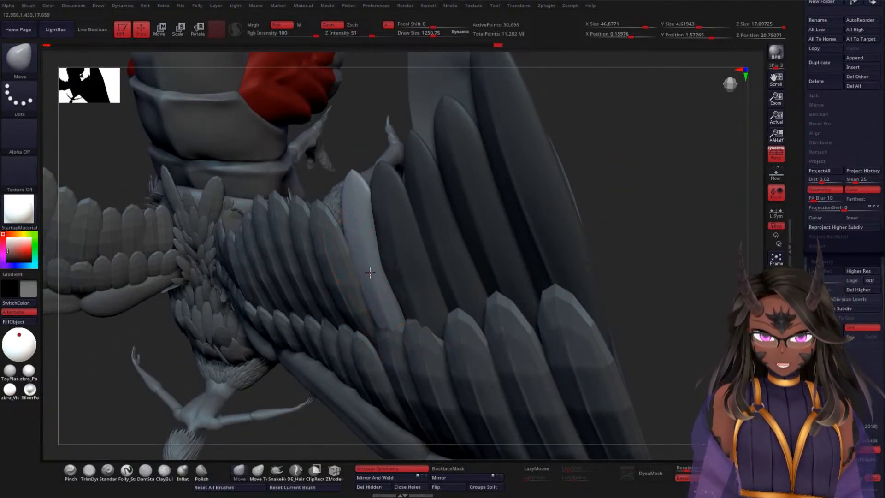
pyautogui.moveTo(369, 291); pyautogui.dragTo(364, 290)
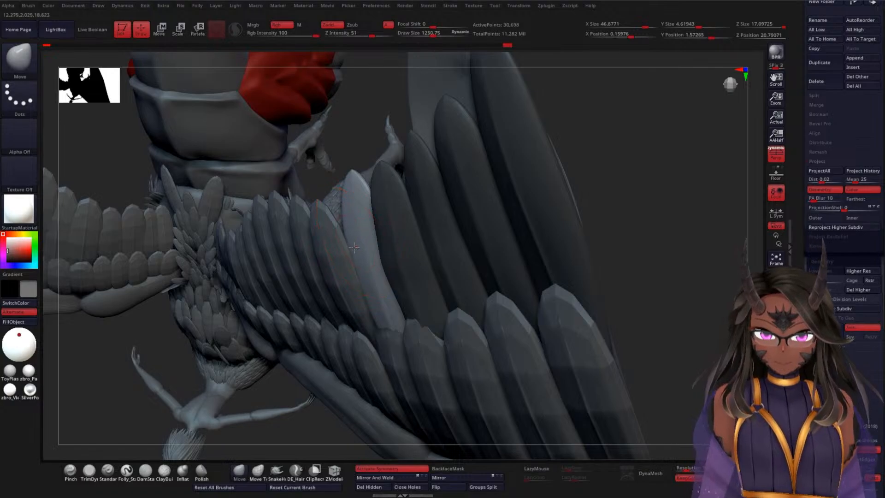
# Step: In the WWF1 subtool, reshape the ragged ends of the two innermost feathers into pointed tips with the Move Topological brush
pyautogui.moveTo(683, 212); pyautogui.dragTo(529, 229)
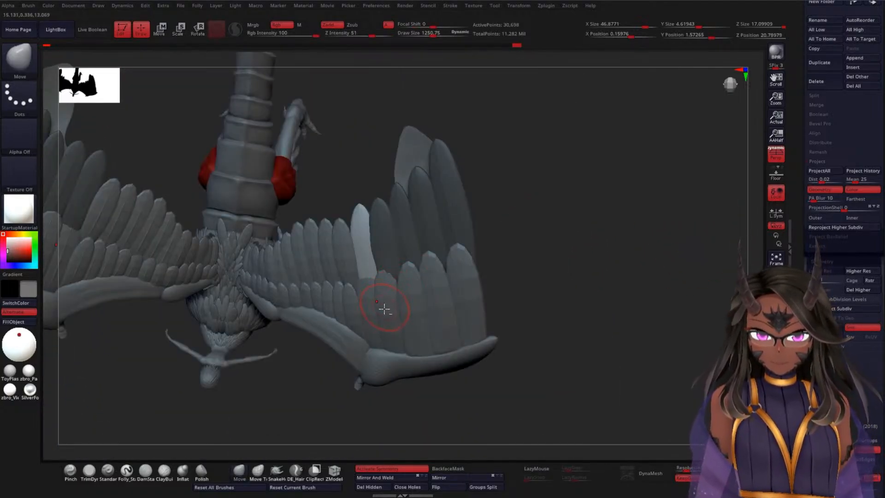
pyautogui.keyDown('alt'); pyautogui.click(386, 334); pyautogui.keyUp('alt')
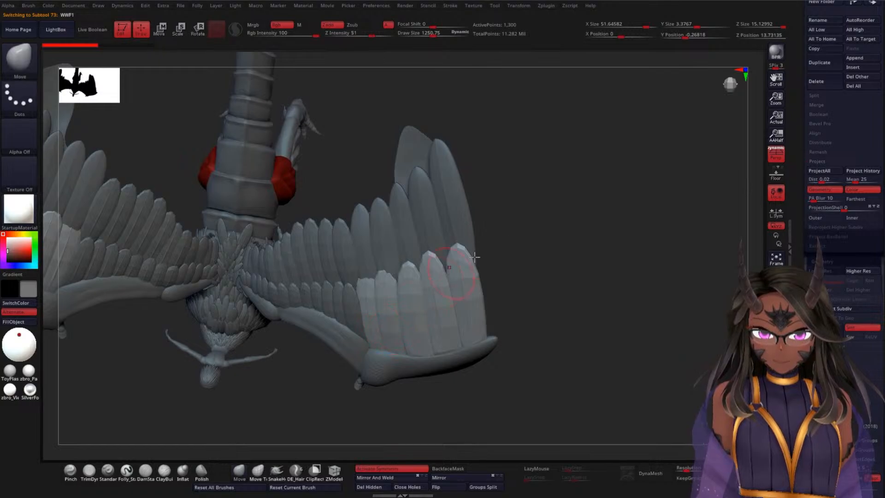
pyautogui.moveTo(569, 215)
pyautogui.mouseDown()
pyautogui.moveTo(582, 237)
pyautogui.moveTo(649, 241)
pyautogui.mouseUp()
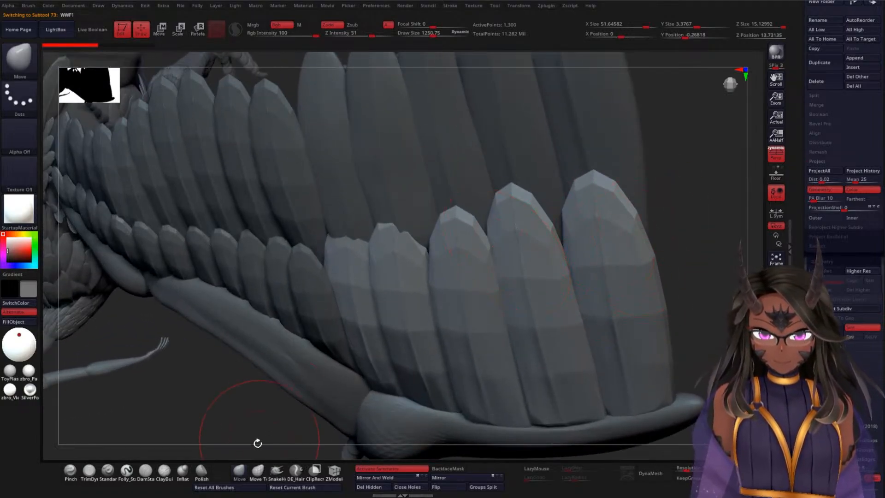
pyautogui.click(257, 470)
pyautogui.moveTo(228, 396)
pyautogui.mouseDown()
pyautogui.moveTo(217, 391)
pyautogui.moveTo(325, 227)
pyautogui.moveTo(355, 242)
pyautogui.moveTo(309, 244)
pyautogui.moveTo(324, 255)
pyautogui.mouseUp()
pyautogui.moveTo(237, 399); pyautogui.dragTo(251, 354)
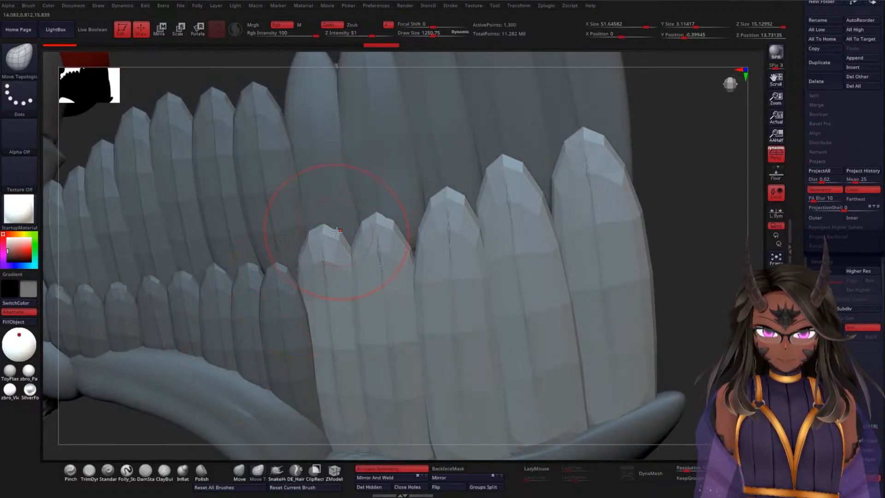
pyautogui.moveTo(337, 234); pyautogui.dragTo(327, 235)
pyautogui.moveTo(376, 221); pyautogui.dragTo(391, 215)
pyautogui.moveTo(692, 237)
pyautogui.mouseDown()
pyautogui.moveTo(715, 223)
pyautogui.moveTo(622, 239)
pyautogui.mouseUp()
pyautogui.moveTo(601, 176); pyautogui.dragTo(609, 157)
# Step: Switch back to the WWF2 subtool and isolate the fourth-outermost feather by masking the rest
pyautogui.keyDown('alt'); pyautogui.click(368, 186); pyautogui.keyUp('alt')
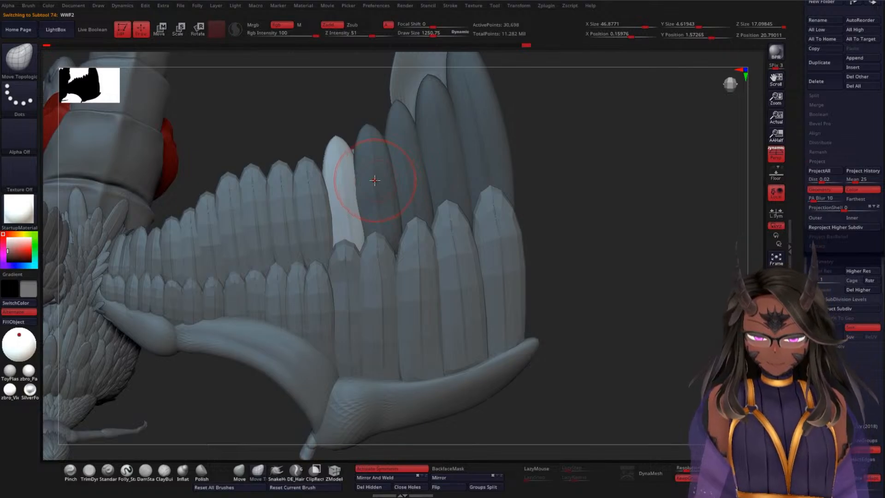
pyautogui.press('w')
pyautogui.click(376, 182)
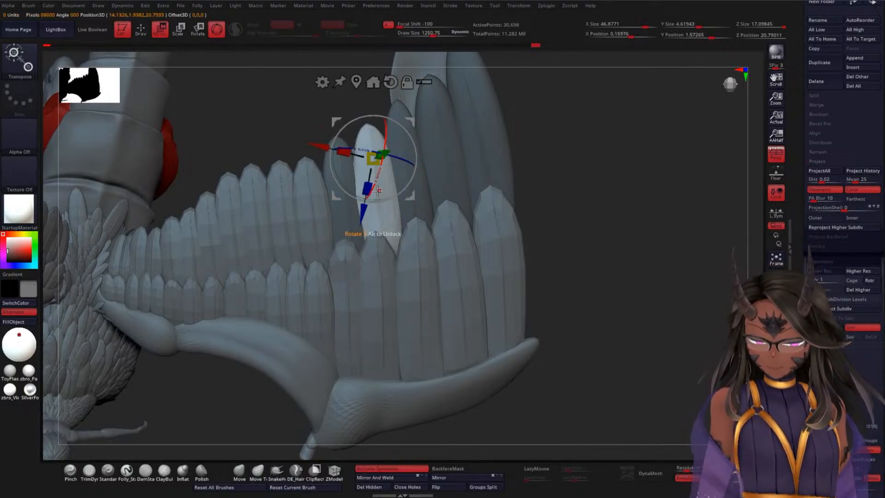
pyautogui.press('q')
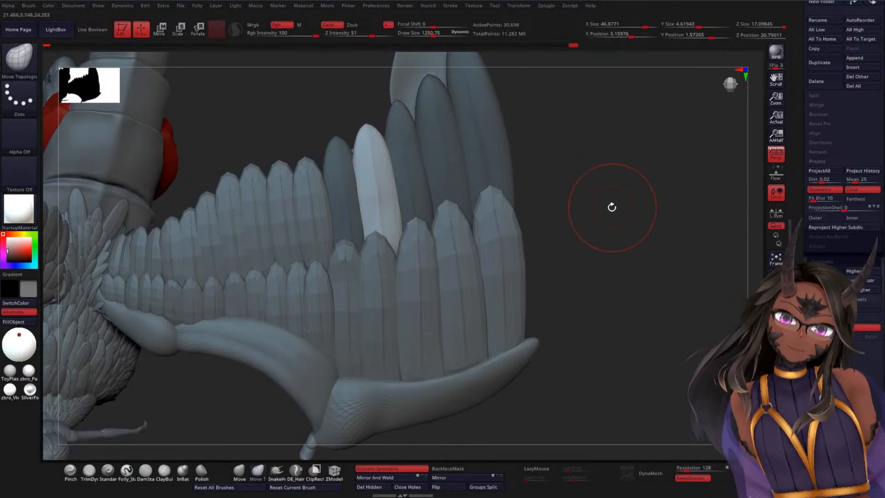
pyautogui.moveTo(628, 171)
pyautogui.keyDown('ctrl'); pyautogui.mouseDown()
pyautogui.moveTo(637, 232)
pyautogui.moveTo(606, 179)
pyautogui.moveTo(593, 215)
pyautogui.moveTo(594, 202)
pyautogui.mouseUp(); pyautogui.keyUp('ctrl')
pyautogui.moveTo(580, 141)
pyautogui.keyDown('alt'); pyautogui.mouseDown()
pyautogui.moveTo(575, 189)
pyautogui.moveTo(559, 202)
pyautogui.moveTo(605, 155)
pyautogui.moveTo(523, 162)
pyautogui.mouseUp(); pyautogui.keyUp('alt')
pyautogui.hotkey('ctrl', 'z')
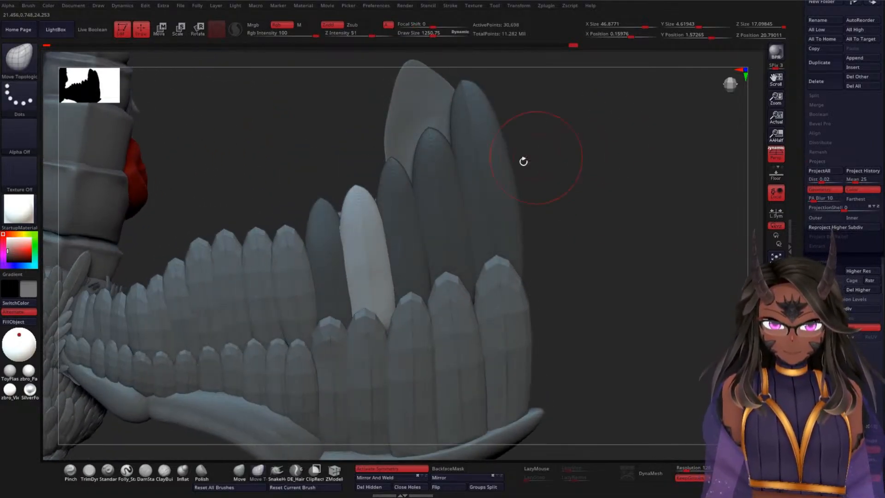
# Step: Isolate the second-outermost feather and enlarge the Move Topological brush to a draw size of about 1965
pyautogui.press('w')
pyautogui.keyDown('ctrl'); pyautogui.click(438, 185); pyautogui.keyUp('ctrl')
pyautogui.keyDown('alt'); pyautogui.moveTo(589, 144); pyautogui.dragTo(571, 178); pyautogui.keyUp('alt')
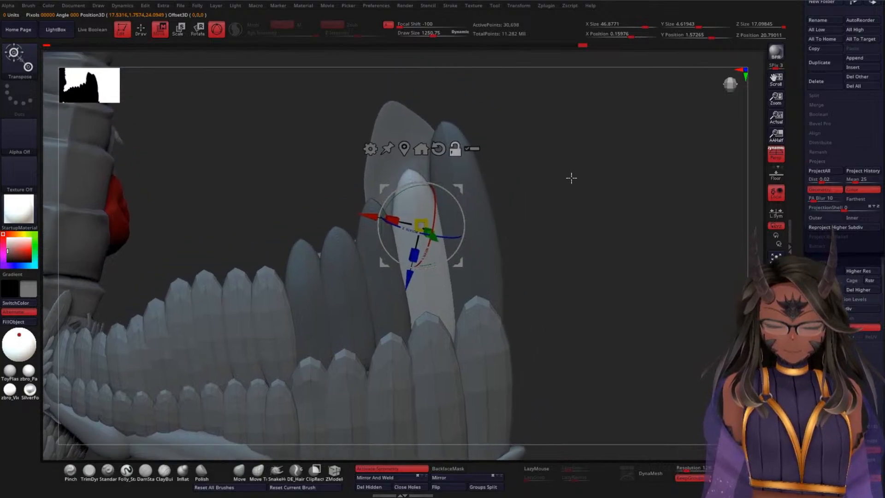
pyautogui.click(256, 470)
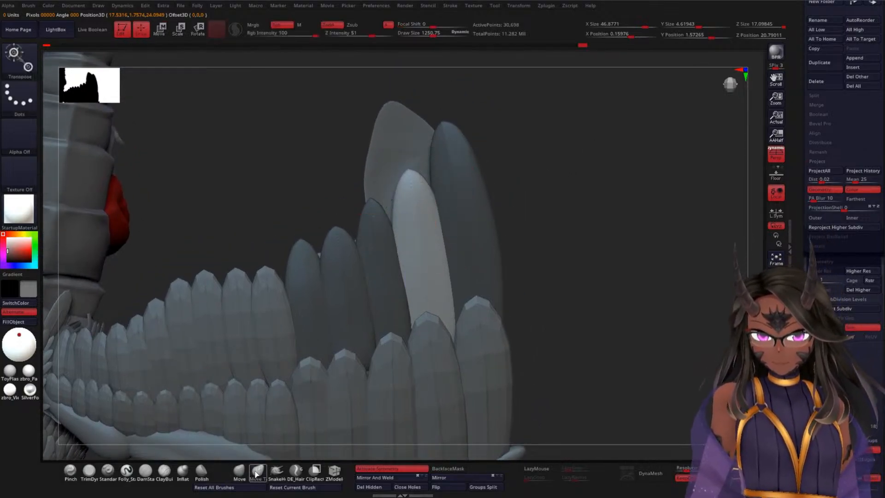
pyautogui.press('space')
pyautogui.moveTo(567, 172); pyautogui.dragTo(577, 171)
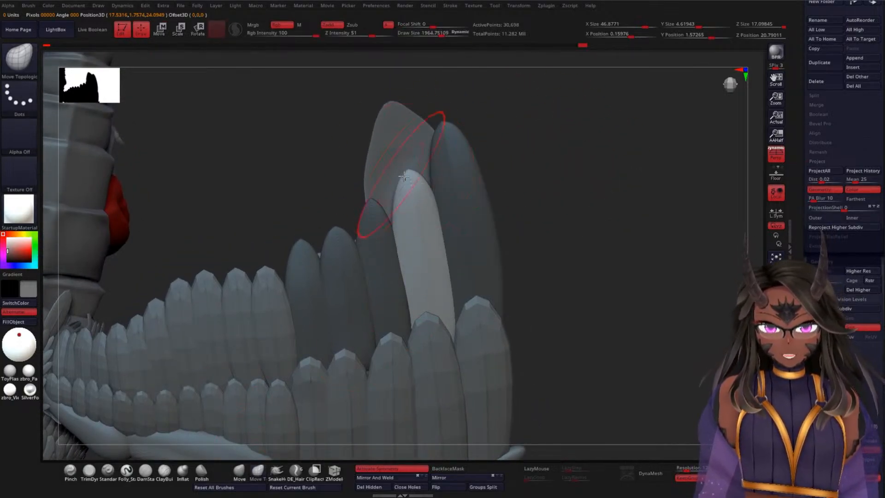
# Step: Lengthen the second-outermost feather by pulling its tip upward and widen both side edges to smooth its taper
pyautogui.moveTo(403, 158); pyautogui.dragTo(396, 121)
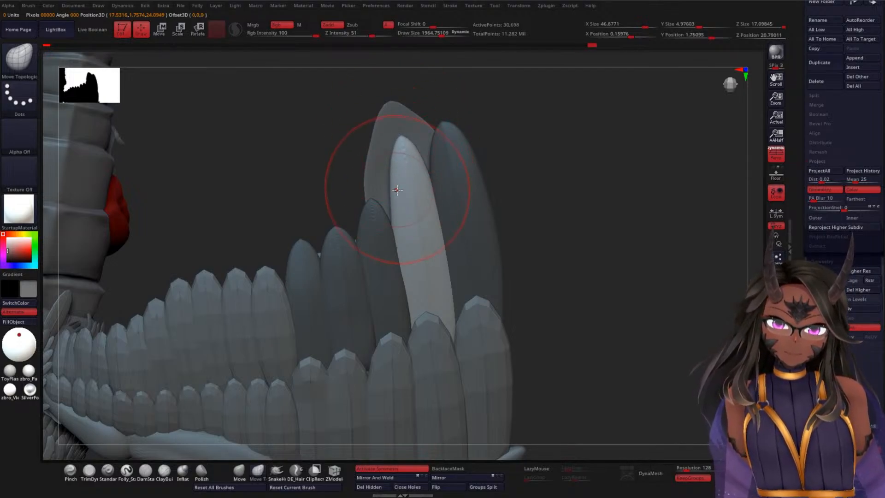
pyautogui.moveTo(390, 195); pyautogui.dragTo(388, 195)
pyautogui.moveTo(426, 164); pyautogui.dragTo(431, 162)
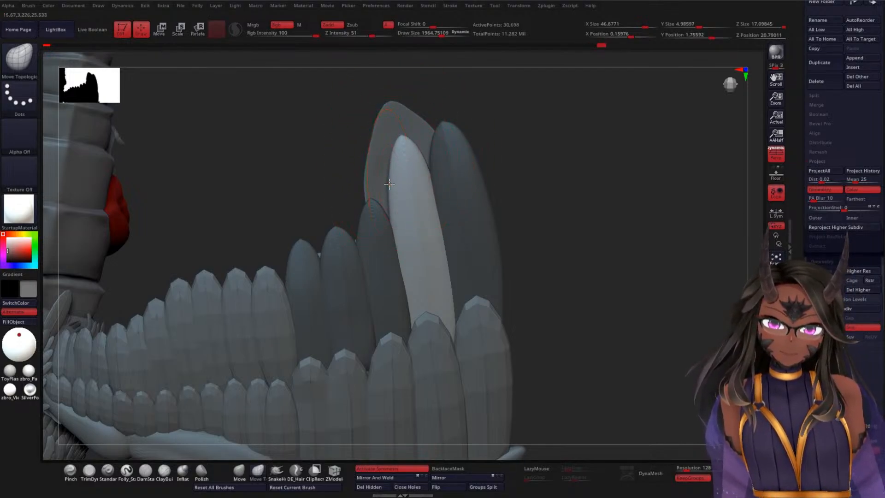
pyautogui.moveTo(389, 184); pyautogui.dragTo(387, 183)
pyautogui.moveTo(402, 136); pyautogui.dragTo(430, 155)
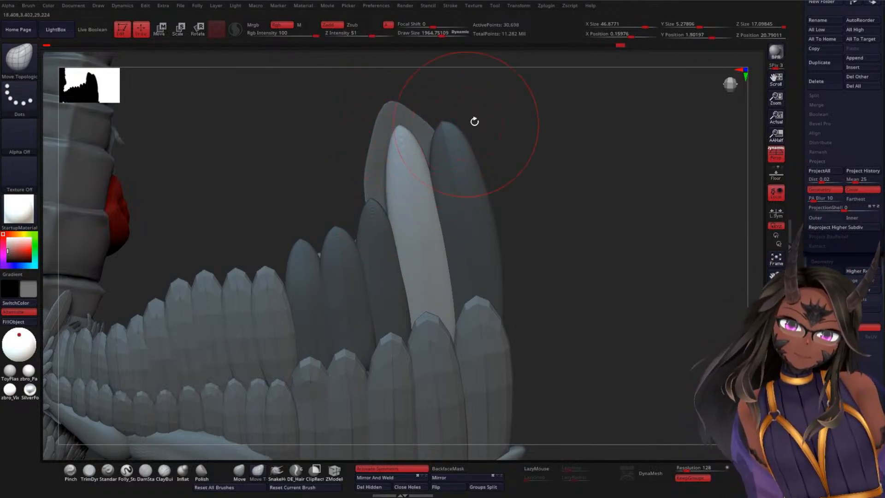
# Step: Isolate the outermost feather and lengthen it by pulling its tip upward and slightly inward with the Move Topological brush
pyautogui.press('w')
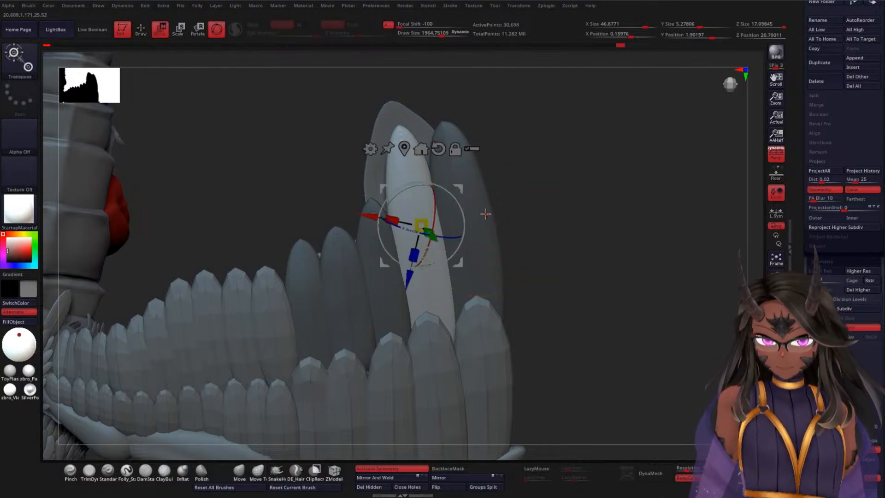
pyautogui.keyDown('alt'); pyautogui.click(485, 211); pyautogui.keyUp('alt')
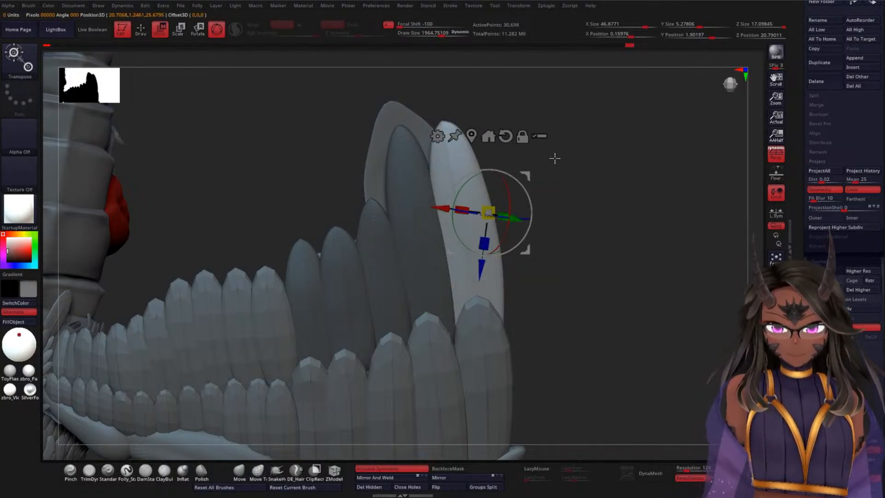
pyautogui.press('q')
pyautogui.keyDown('alt'); pyautogui.moveTo(568, 154); pyautogui.dragTo(539, 187); pyautogui.keyUp('alt')
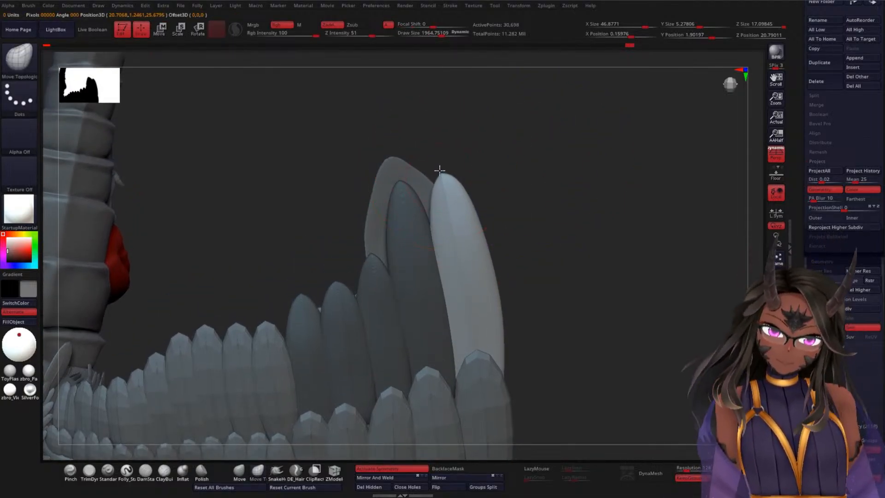
pyautogui.moveTo(431, 141); pyautogui.dragTo(426, 125)
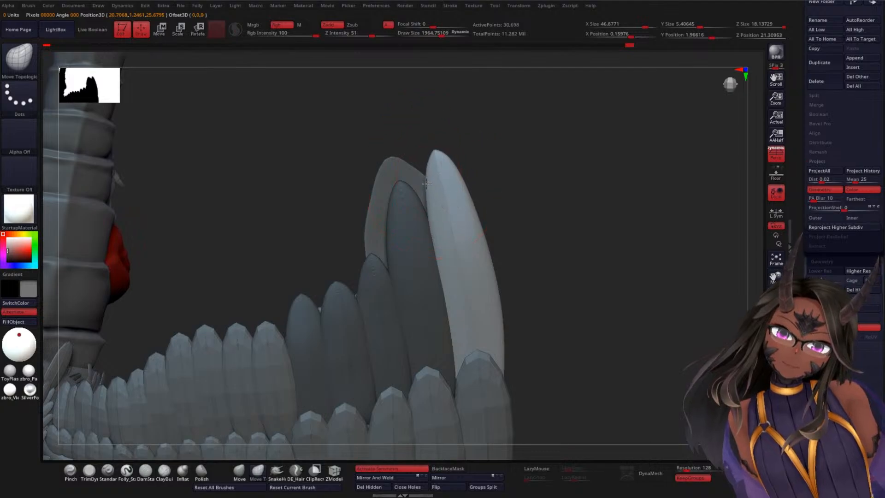
# Step: Extend the outermost feather's tip slightly upward and adjust its side edges into a smooth taper with the Move Topological brush
pyautogui.moveTo(426, 184); pyautogui.dragTo(445, 143)
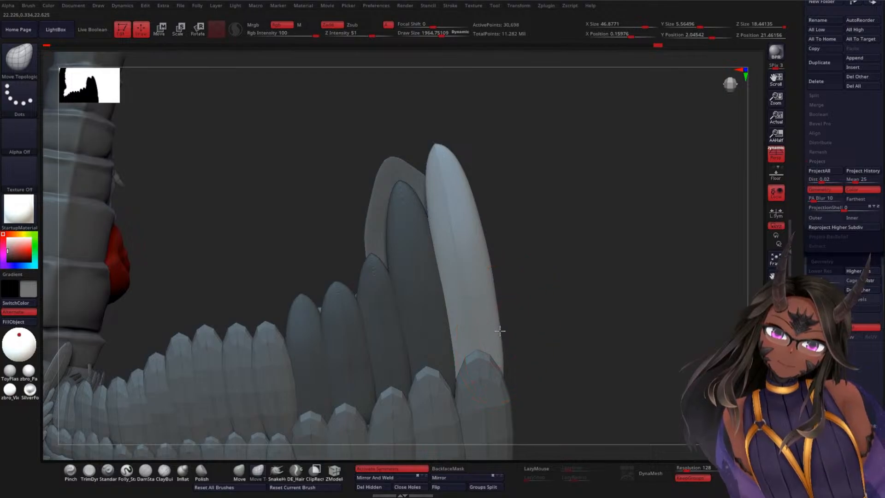
pyautogui.moveTo(506, 375); pyautogui.dragTo(506, 372)
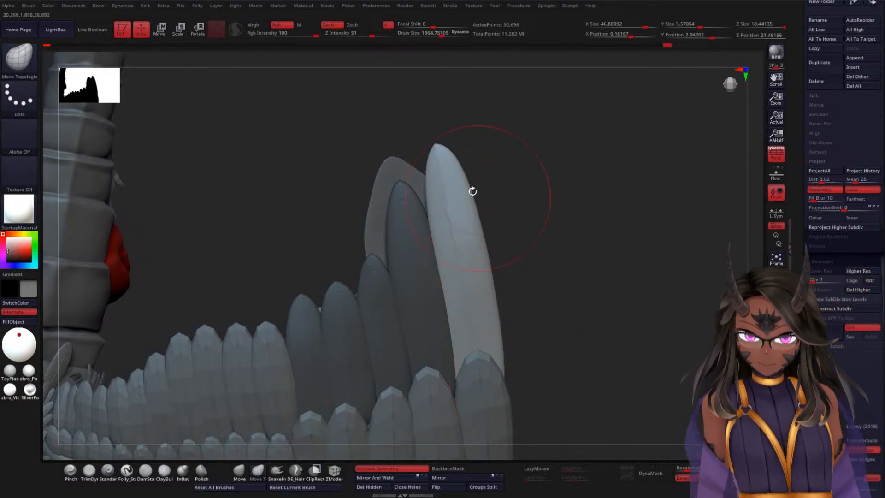
pyautogui.moveTo(434, 144); pyautogui.dragTo(435, 139)
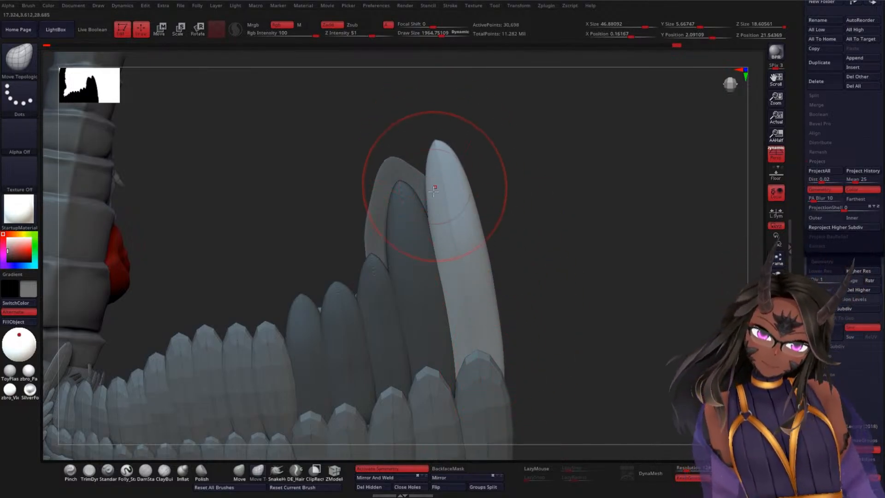
pyautogui.moveTo(428, 207); pyautogui.dragTo(422, 208)
pyautogui.moveTo(430, 172); pyautogui.dragTo(426, 172)
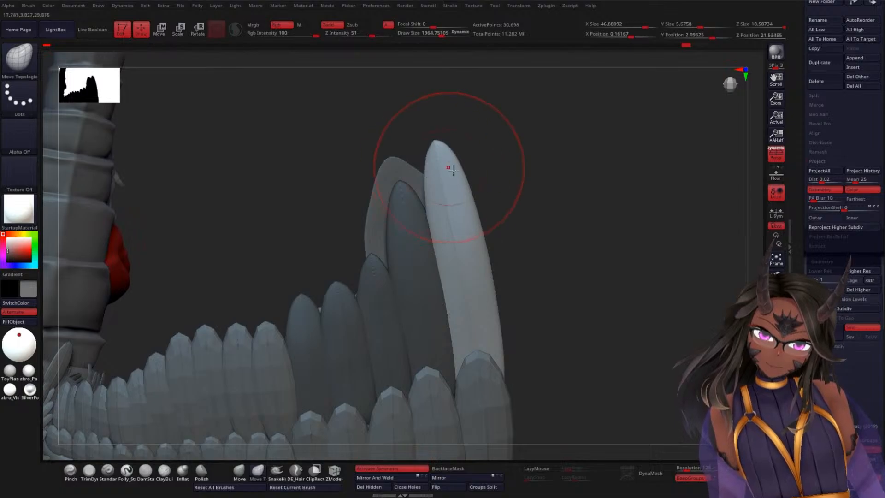
# Step: Switch to the BASEWW2_2 subtool, enlarge the brush to a draw size of about 2682, and pull its protruding upper corner down behind the feathers
pyautogui.moveTo(579, 275)
pyautogui.keyDown('alt'); pyautogui.mouseDown()
pyautogui.moveTo(577, 203)
pyautogui.moveTo(570, 255)
pyautogui.moveTo(569, 231)
pyautogui.moveTo(482, 214)
pyautogui.mouseUp(); pyautogui.keyUp('alt')
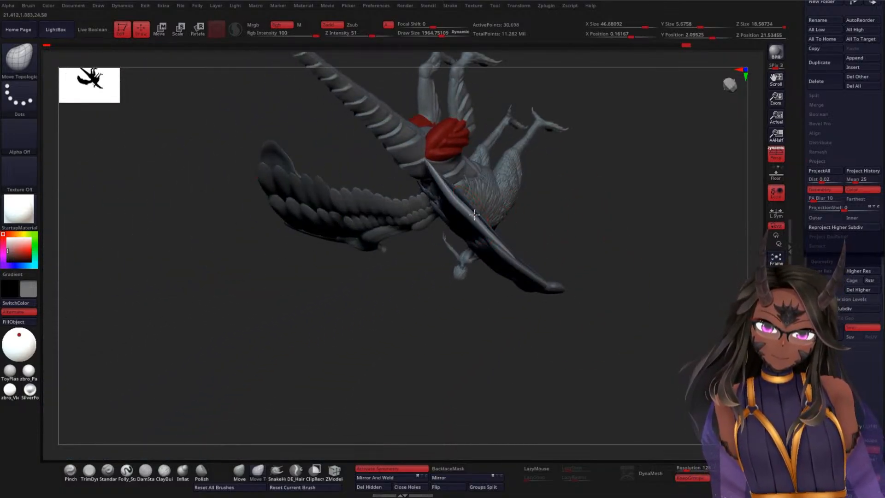
pyautogui.moveTo(577, 213)
pyautogui.mouseDown()
pyautogui.moveTo(602, 223)
pyautogui.moveTo(616, 179)
pyautogui.moveTo(594, 204)
pyautogui.moveTo(597, 221)
pyautogui.moveTo(591, 168)
pyautogui.moveTo(592, 210)
pyautogui.mouseUp()
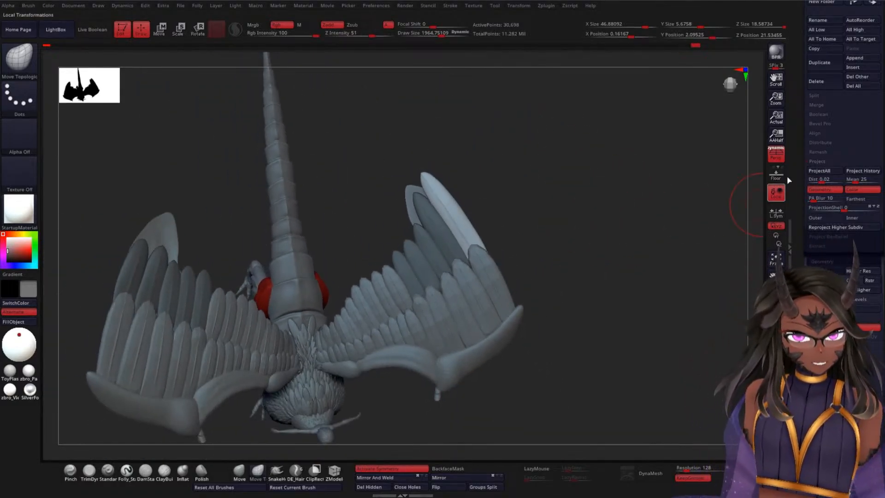
pyautogui.moveTo(800, 173); pyautogui.dragTo(799, 331)
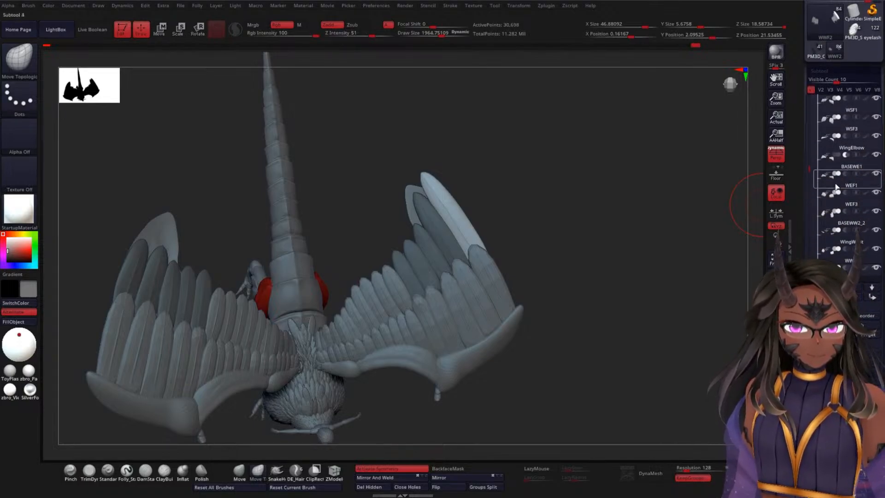
pyautogui.click(830, 220)
pyautogui.keyDown('alt'); pyautogui.moveTo(543, 148); pyautogui.dragTo(488, 214); pyautogui.keyUp('alt')
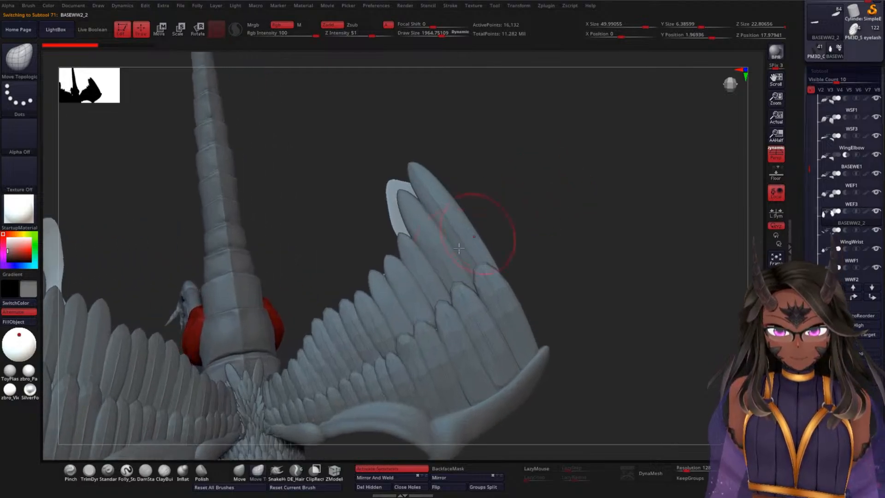
pyautogui.press('space')
pyautogui.moveTo(536, 130); pyautogui.dragTo(550, 144)
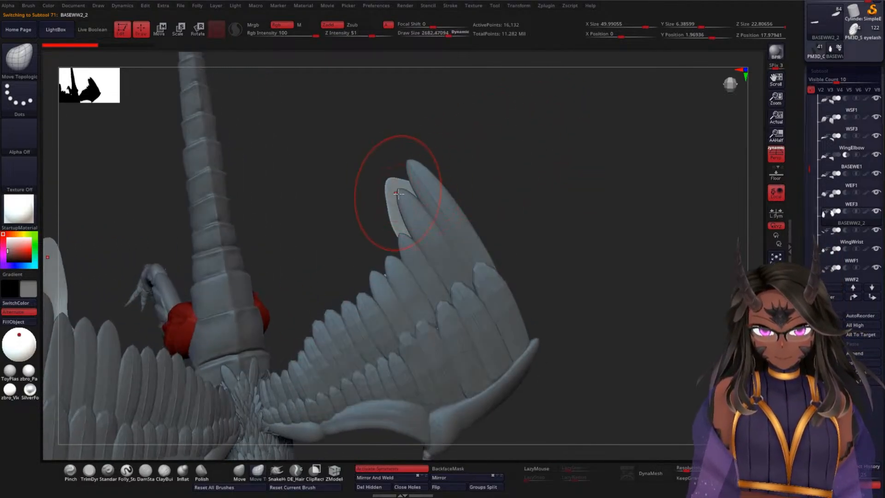
pyautogui.moveTo(399, 194)
pyautogui.mouseDown()
pyautogui.moveTo(420, 230)
pyautogui.moveTo(406, 218)
pyautogui.moveTo(414, 226)
pyautogui.moveTo(405, 249)
pyautogui.mouseUp()
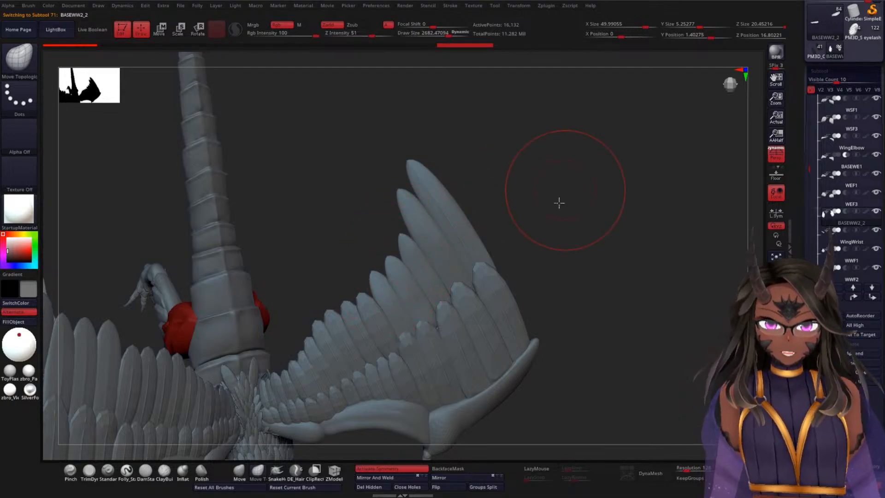
# Step: Smooth the wing base's upper edge from the underside and pull its pointed outer corner and outer edge inward behind the feathers
pyautogui.moveTo(559, 199)
pyautogui.mouseDown()
pyautogui.moveTo(545, 235)
pyautogui.moveTo(385, 313)
pyautogui.moveTo(362, 318)
pyautogui.moveTo(362, 292)
pyautogui.mouseUp()
pyautogui.moveTo(276, 361); pyautogui.dragTo(254, 410)
pyautogui.moveTo(429, 248)
pyautogui.mouseDown()
pyautogui.moveTo(429, 263)
pyautogui.moveTo(449, 271)
pyautogui.mouseUp()
pyautogui.keyDown('shift'); pyautogui.moveTo(469, 272); pyautogui.dragTo(430, 275); pyautogui.keyUp('shift')
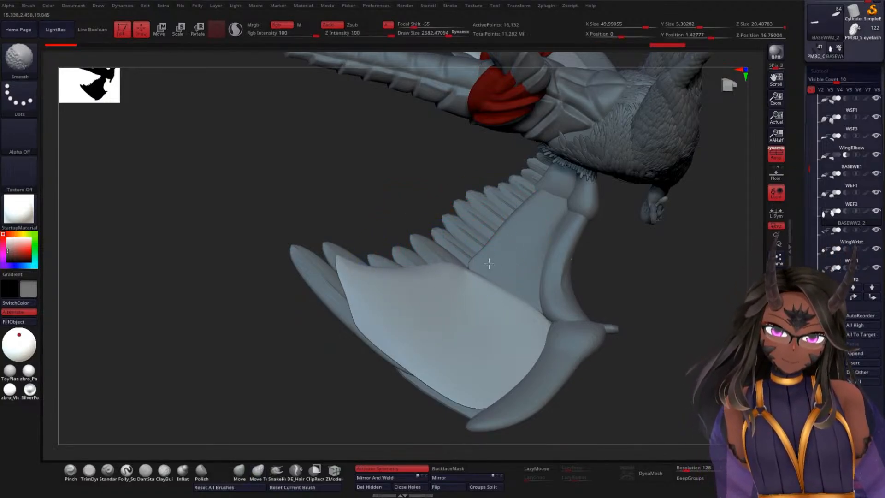
pyautogui.moveTo(647, 282)
pyautogui.mouseDown()
pyautogui.moveTo(474, 280)
pyautogui.moveTo(483, 267)
pyautogui.moveTo(445, 288)
pyautogui.mouseUp()
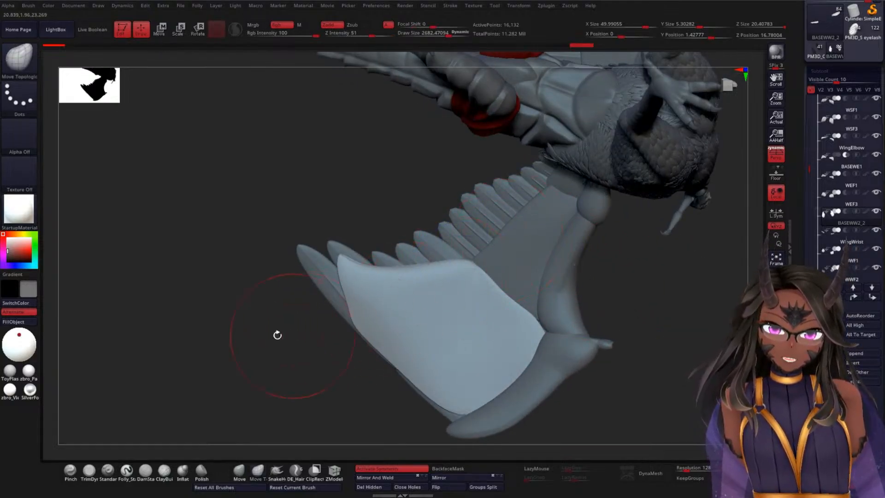
pyautogui.moveTo(277, 335); pyautogui.dragTo(383, 233)
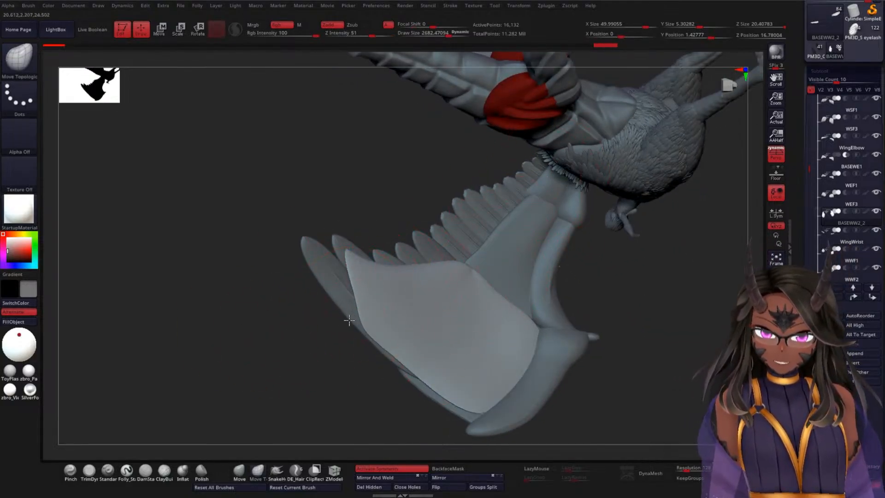
pyautogui.moveTo(349, 320); pyautogui.dragTo(366, 296)
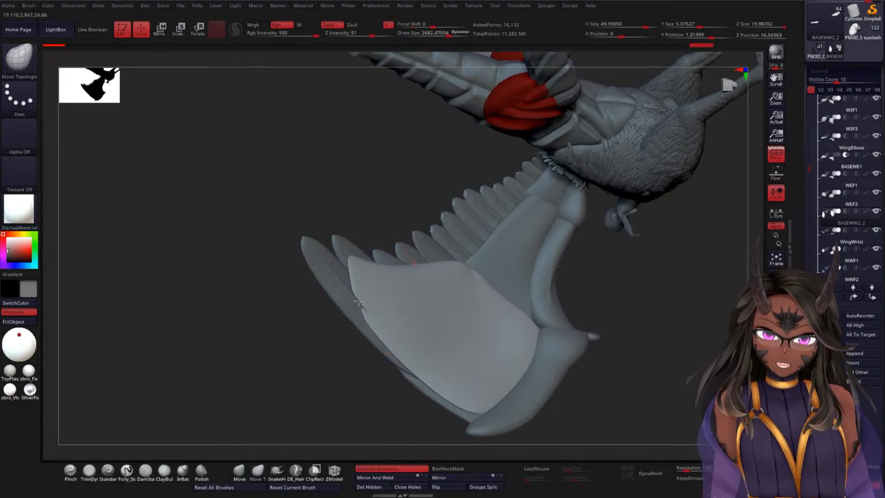
# Step: Round off the wing base's outer corner by pushing it inward, smoothing the upper edge, and easing the outer edge back out
pyautogui.moveTo(291, 350)
pyautogui.mouseDown()
pyautogui.moveTo(264, 381)
pyautogui.moveTo(271, 373)
pyautogui.mouseUp()
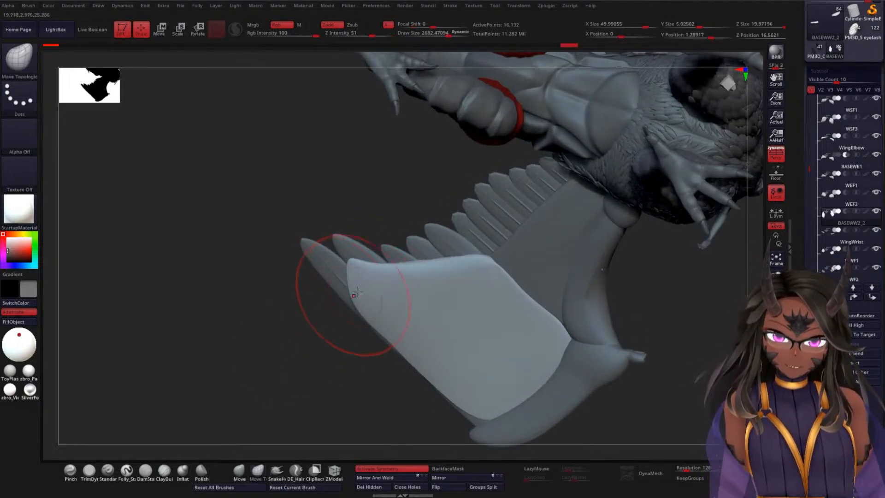
pyautogui.moveTo(356, 278); pyautogui.dragTo(358, 280)
pyautogui.moveTo(359, 272)
pyautogui.keyDown('shift'); pyautogui.mouseDown()
pyautogui.moveTo(358, 291)
pyautogui.moveTo(361, 276)
pyautogui.moveTo(420, 264)
pyautogui.mouseUp(); pyautogui.keyUp('shift')
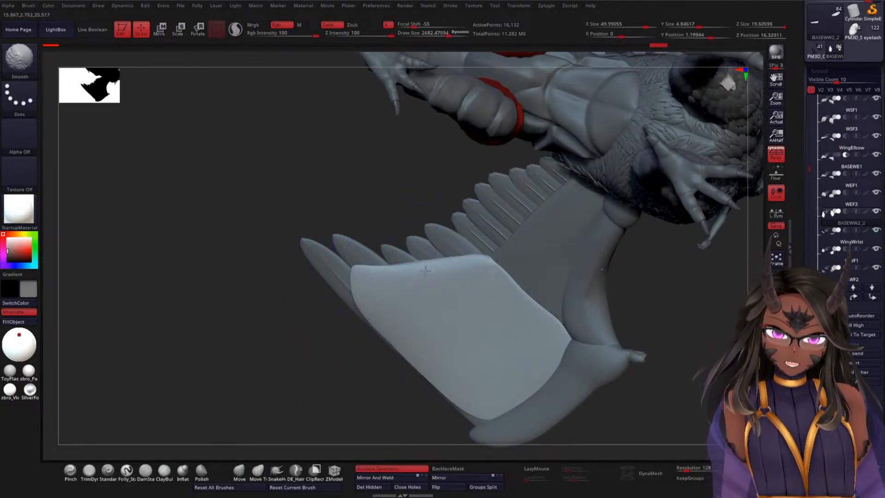
pyautogui.moveTo(361, 267)
pyautogui.mouseDown()
pyautogui.moveTo(371, 276)
pyautogui.moveTo(450, 251)
pyautogui.moveTo(373, 276)
pyautogui.moveTo(383, 292)
pyautogui.moveTo(436, 286)
pyautogui.mouseUp()
pyautogui.moveTo(259, 336); pyautogui.dragTo(281, 322)
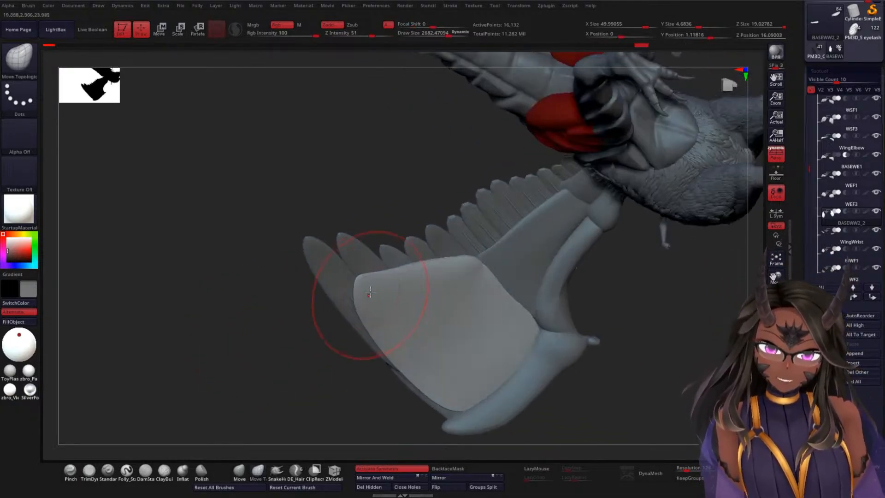
pyautogui.moveTo(357, 295); pyautogui.dragTo(347, 298)
# Step: Bend the wing base from the side to follow the feathers and fit its lower end and inner edge against the wing bones
pyautogui.moveTo(275, 338)
pyautogui.mouseDown()
pyautogui.moveTo(355, 323)
pyautogui.moveTo(345, 292)
pyautogui.moveTo(360, 292)
pyautogui.mouseUp()
pyautogui.keyDown('shift'); pyautogui.moveTo(367, 333); pyautogui.dragTo(374, 383); pyautogui.keyUp('shift')
pyautogui.moveTo(375, 424); pyautogui.dragTo(375, 429)
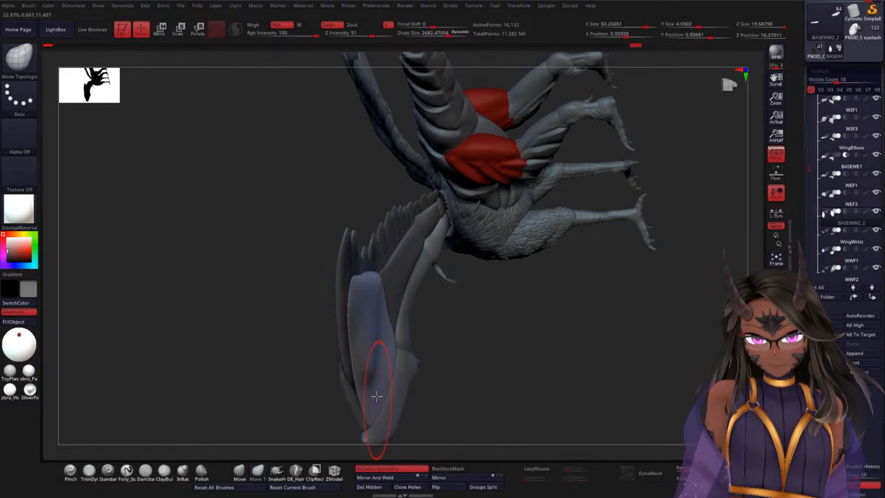
pyautogui.moveTo(500, 366); pyautogui.dragTo(430, 373)
pyautogui.keyDown('shift'); pyautogui.moveTo(371, 357); pyautogui.dragTo(362, 397); pyautogui.keyUp('shift')
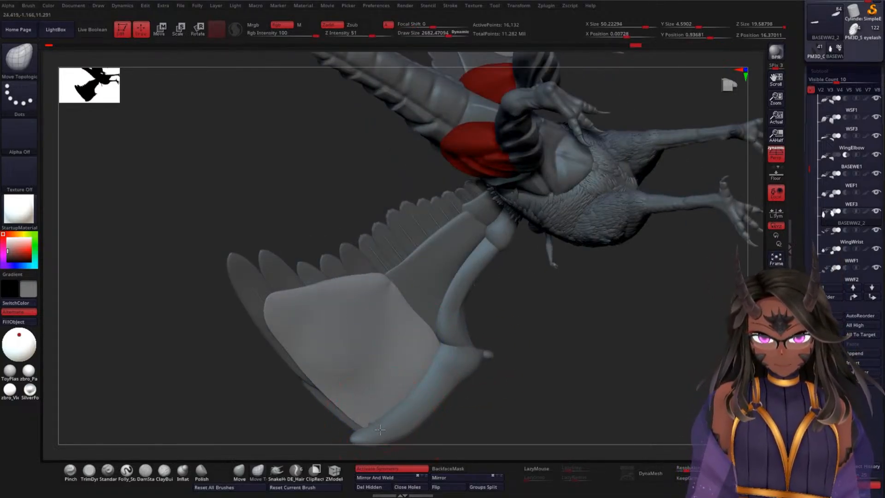
pyautogui.moveTo(382, 434); pyautogui.dragTo(382, 435)
pyautogui.moveTo(439, 346); pyautogui.dragTo(452, 325)
# Step: Hide BASEWW2_2, switch to the WEF3 subtool, and inspect the feather roots and wing base from the underside
pyautogui.moveTo(557, 350)
pyautogui.mouseDown()
pyautogui.moveTo(654, 327)
pyautogui.moveTo(706, 233)
pyautogui.mouseUp()
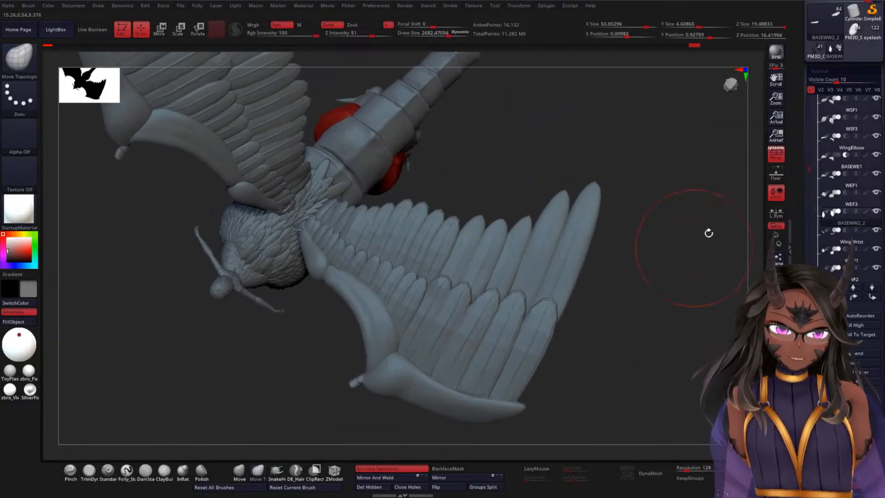
pyautogui.click(876, 213)
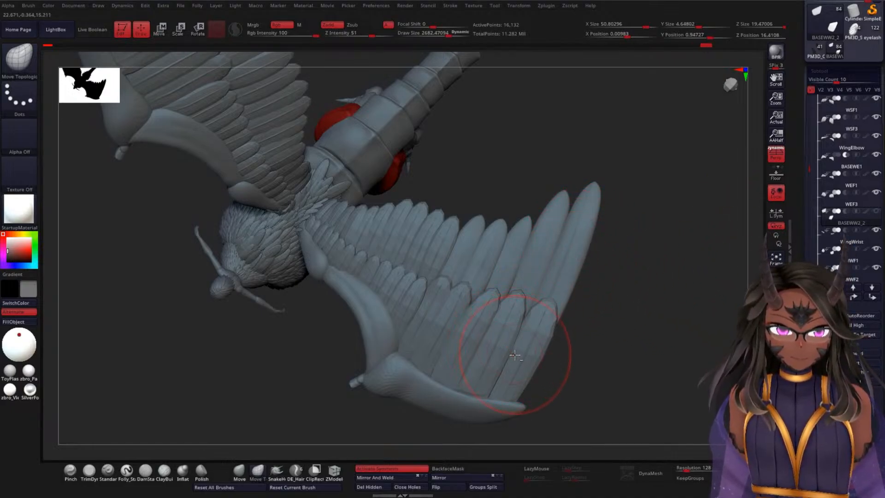
pyautogui.click(825, 204)
pyautogui.moveTo(637, 291)
pyautogui.mouseDown()
pyautogui.moveTo(587, 326)
pyautogui.moveTo(547, 326)
pyautogui.moveTo(466, 356)
pyautogui.moveTo(333, 333)
pyautogui.moveTo(403, 331)
pyautogui.mouseUp()
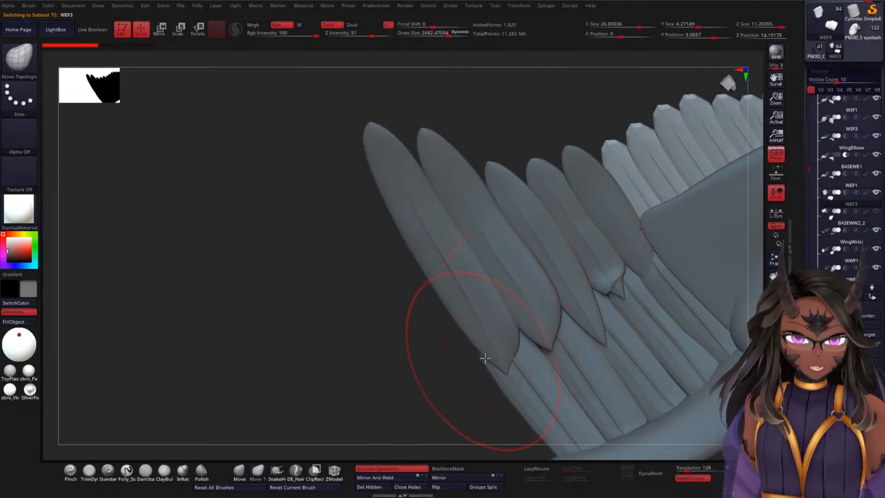
pyautogui.moveTo(315, 359); pyautogui.dragTo(345, 259)
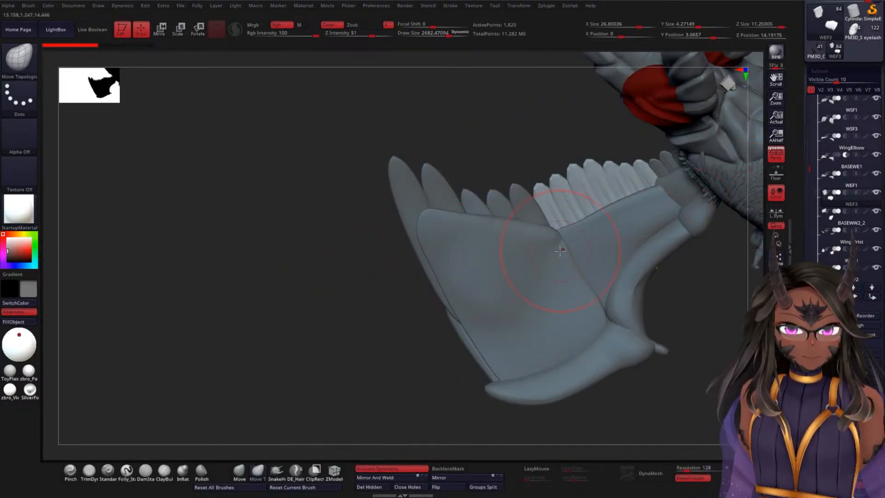
pyautogui.keyDown('alt'); pyautogui.moveTo(297, 328); pyautogui.dragTo(153, 328); pyautogui.keyUp('alt')
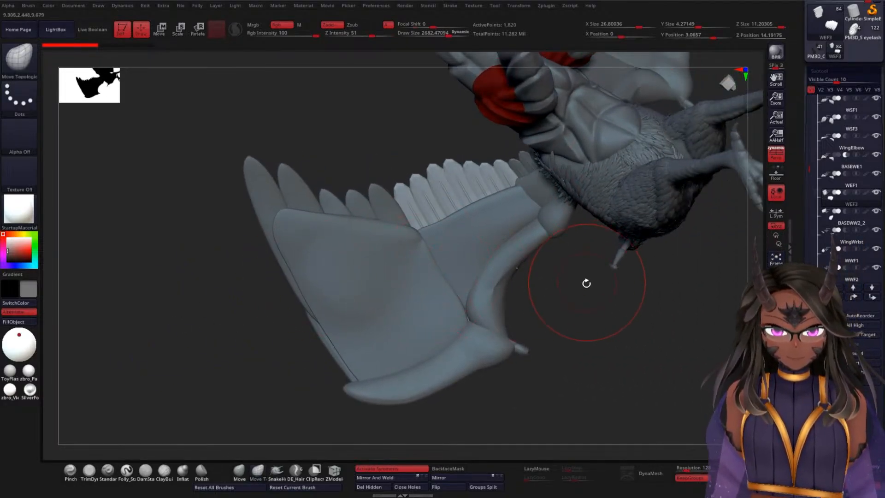
# Step: Hide the body and leg subtool folders, including Backleg, to isolate the wings in the viewport
pyautogui.moveTo(810, 170); pyautogui.dragTo(810, 115)
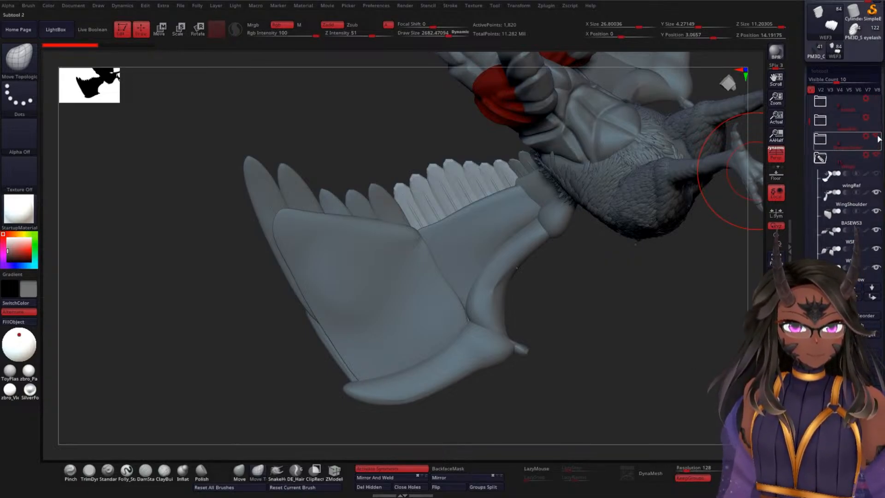
pyautogui.click(828, 174)
pyautogui.moveTo(807, 122); pyautogui.dragTo(807, 215)
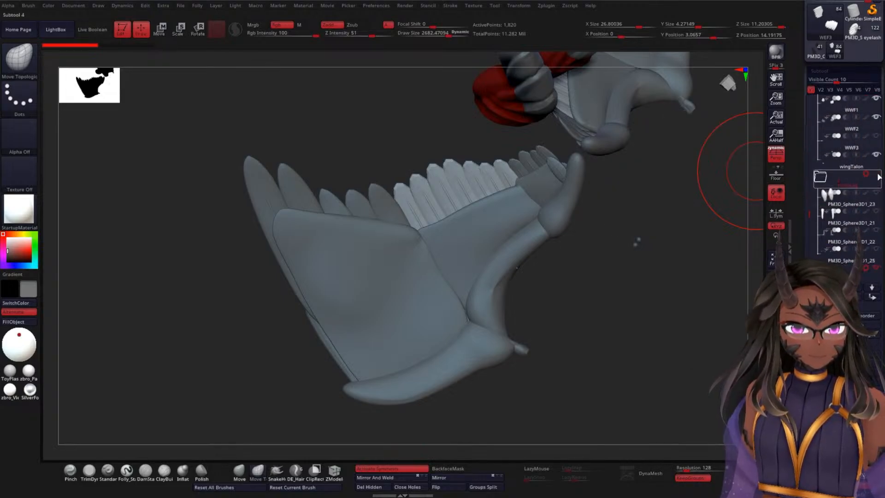
pyautogui.click(820, 177)
pyautogui.click(869, 200)
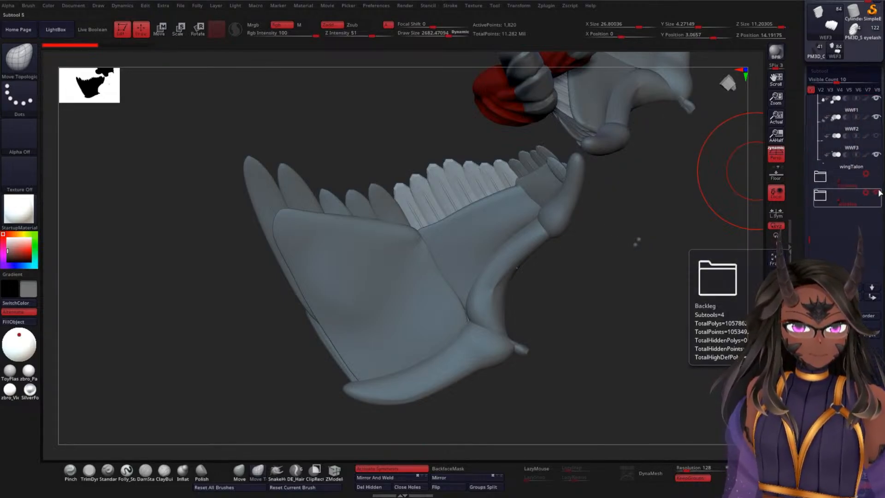
pyautogui.click(878, 193)
pyautogui.moveTo(640, 225)
pyautogui.keyDown('alt'); pyautogui.mouseDown()
pyautogui.moveTo(590, 274)
pyautogui.moveTo(636, 213)
pyautogui.moveTo(480, 279)
pyautogui.moveTo(627, 168)
pyautogui.moveTo(399, 318)
pyautogui.moveTo(450, 213)
pyautogui.moveTo(451, 313)
pyautogui.moveTo(464, 281)
pyautogui.mouseUp(); pyautogui.keyUp('alt')
# Step: Switch to the eyes subtool, frame both eyeballs, and examine their iris recesses and small surface details from several angles
pyautogui.moveTo(810, 241); pyautogui.dragTo(814, 106)
pyautogui.click(850, 162)
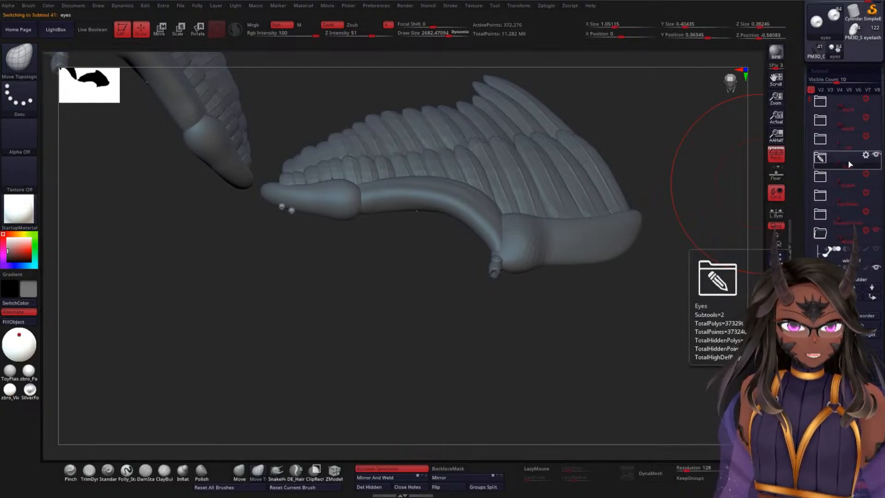
pyautogui.press('f')
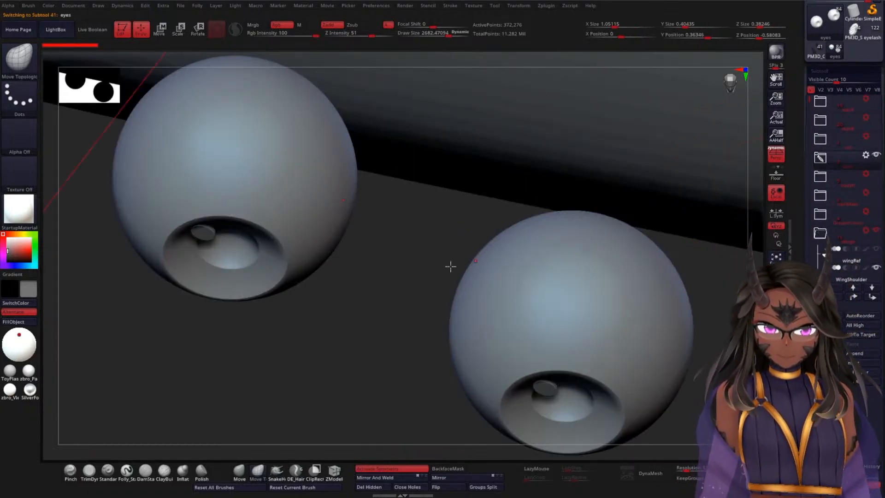
pyautogui.moveTo(419, 304); pyautogui.dragTo(413, 237)
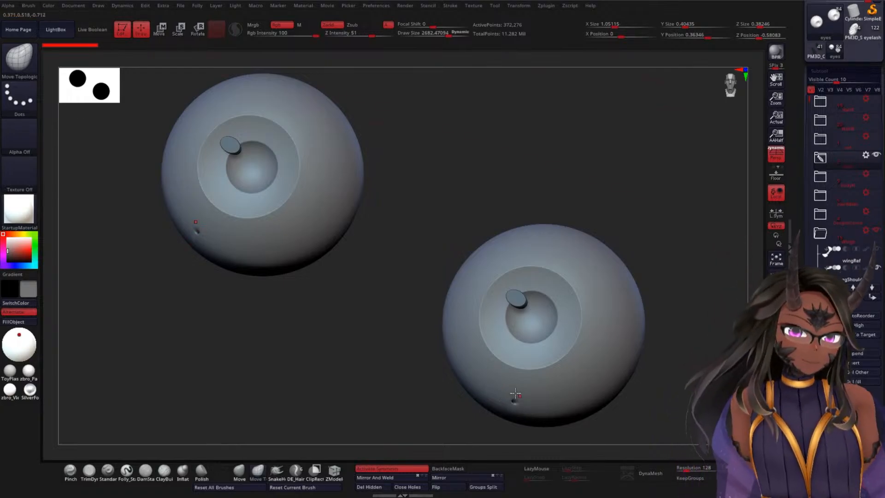
pyautogui.moveTo(341, 367); pyautogui.dragTo(381, 320)
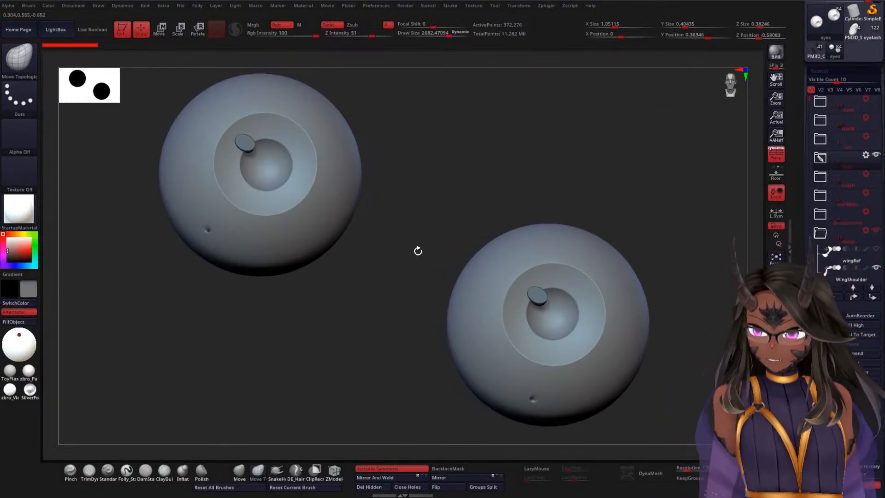
pyautogui.moveTo(444, 227); pyautogui.dragTo(436, 247)
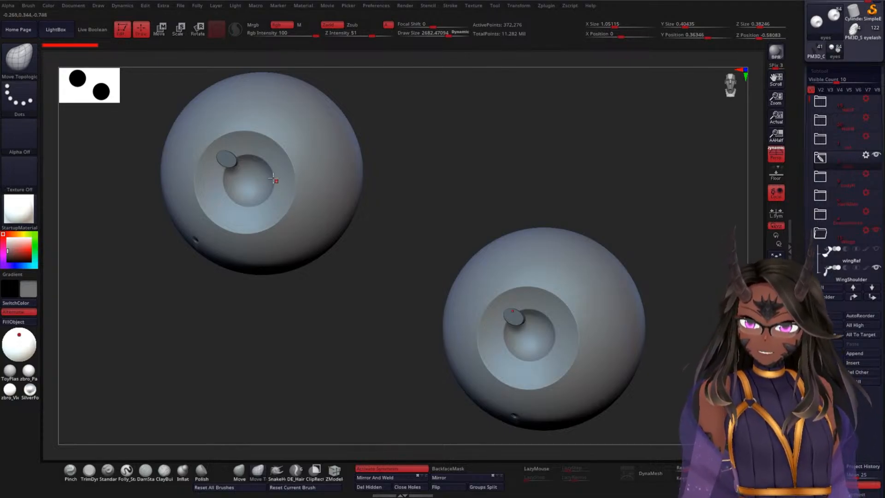
pyautogui.moveTo(511, 159); pyautogui.dragTo(523, 147)
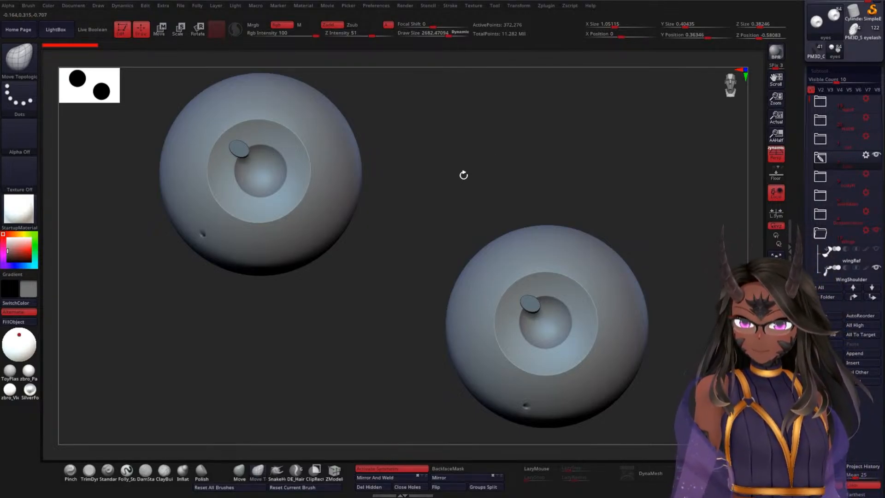
pyautogui.moveTo(460, 187)
pyautogui.mouseDown()
pyautogui.moveTo(444, 230)
pyautogui.moveTo(454, 184)
pyautogui.moveTo(424, 239)
pyautogui.moveTo(463, 160)
pyautogui.moveTo(453, 171)
pyautogui.mouseUp()
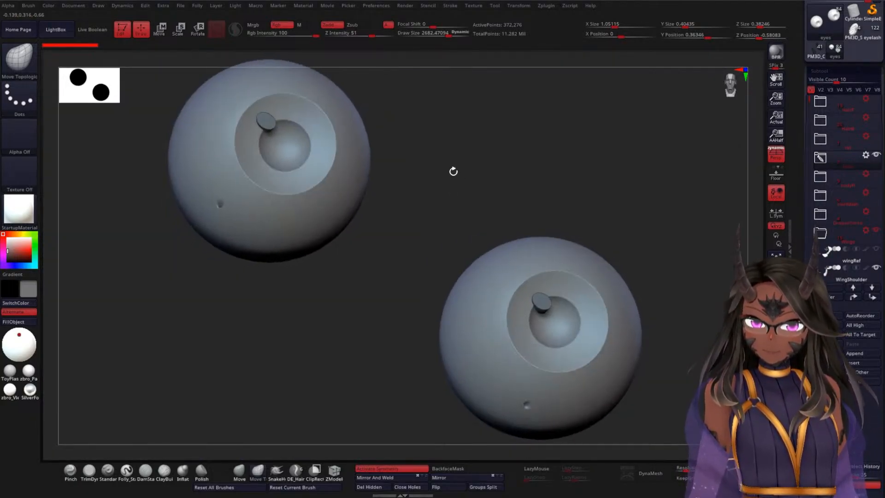
pyautogui.keyDown('alt'); pyautogui.moveTo(519, 198); pyautogui.dragTo(485, 197); pyautogui.keyUp('alt')
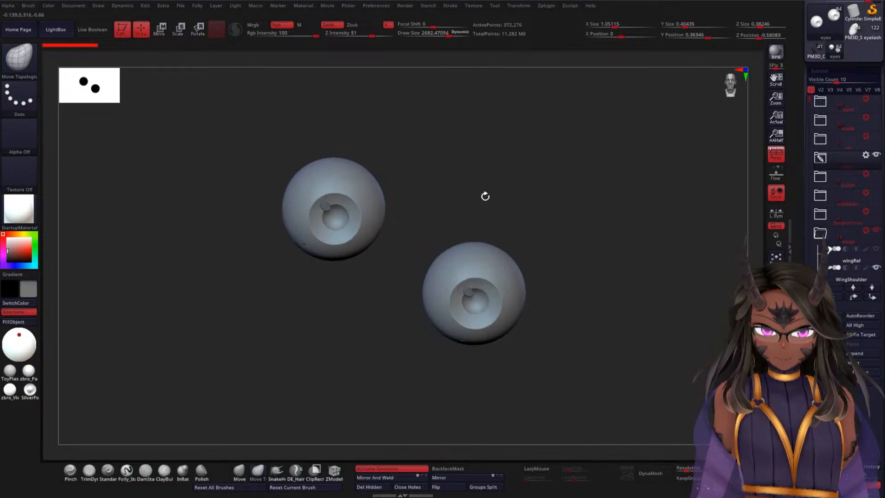
# Step: Examine the eyeballs and their iris recesses from the front and side, and compare their size with the wing joint
pyautogui.moveTo(568, 199); pyautogui.dragTo(497, 207)
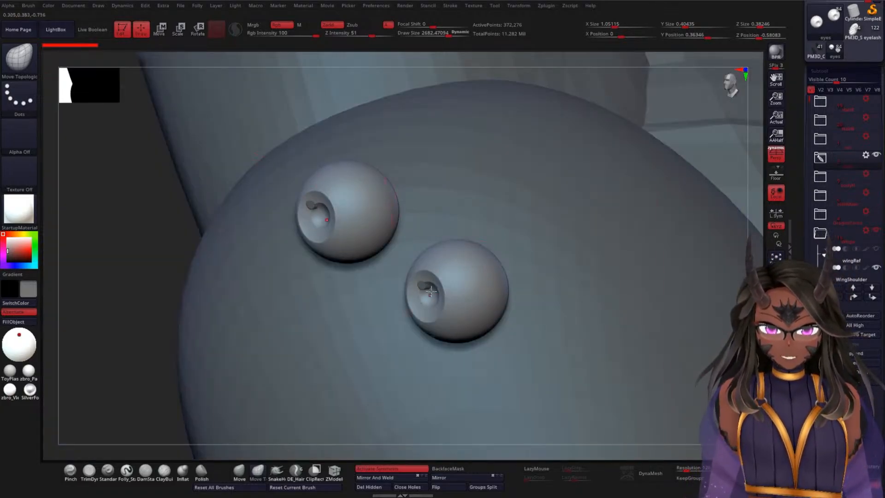
pyautogui.moveTo(180, 266); pyautogui.dragTo(113, 246)
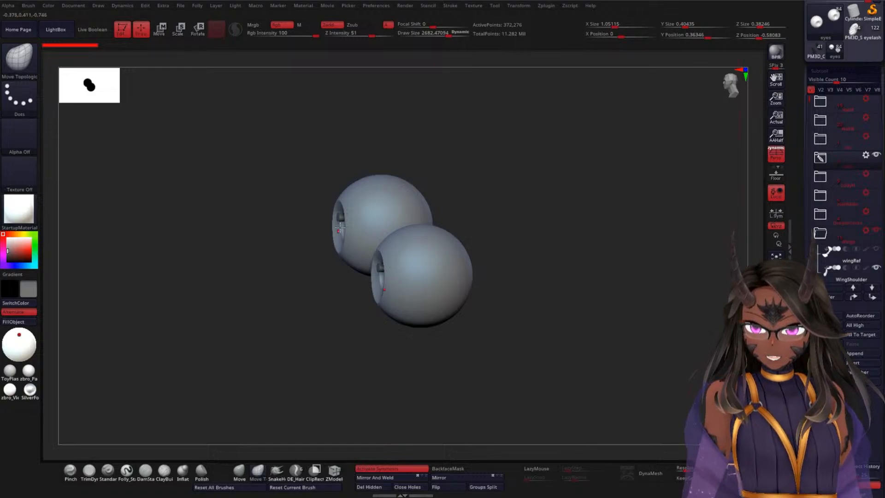
pyautogui.moveTo(272, 236); pyautogui.dragTo(319, 246)
pyautogui.moveTo(251, 295); pyautogui.dragTo(214, 326)
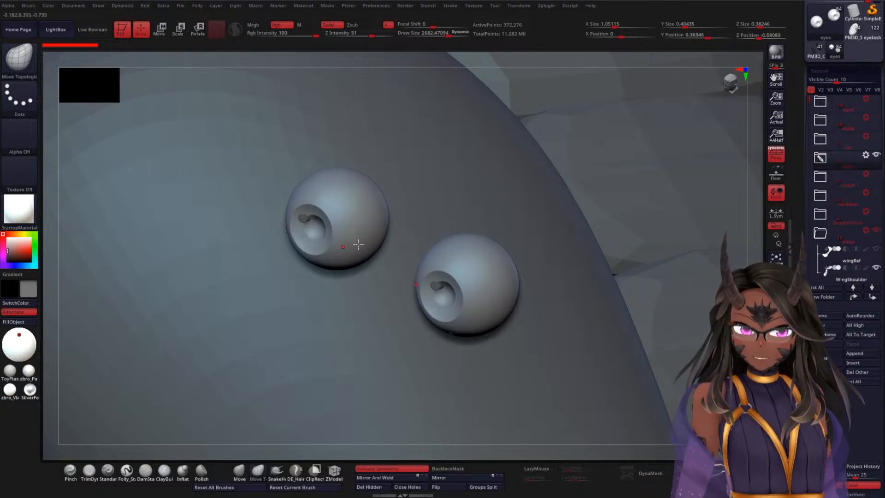
pyautogui.keyDown('alt'); pyautogui.moveTo(753, 261); pyautogui.dragTo(743, 116); pyautogui.keyUp('alt')
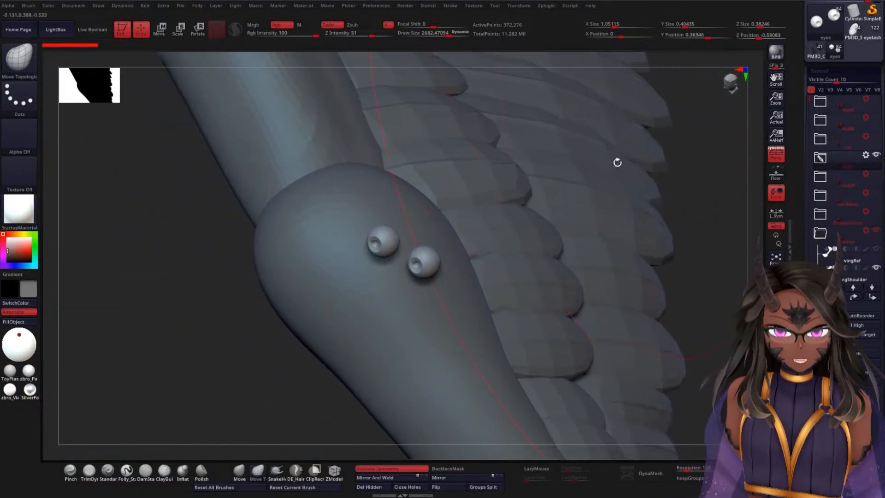
# Step: Reduce the Move Topological brush's draw size to about 132
pyautogui.press('space')
pyautogui.moveTo(235, 299); pyautogui.dragTo(203, 296)
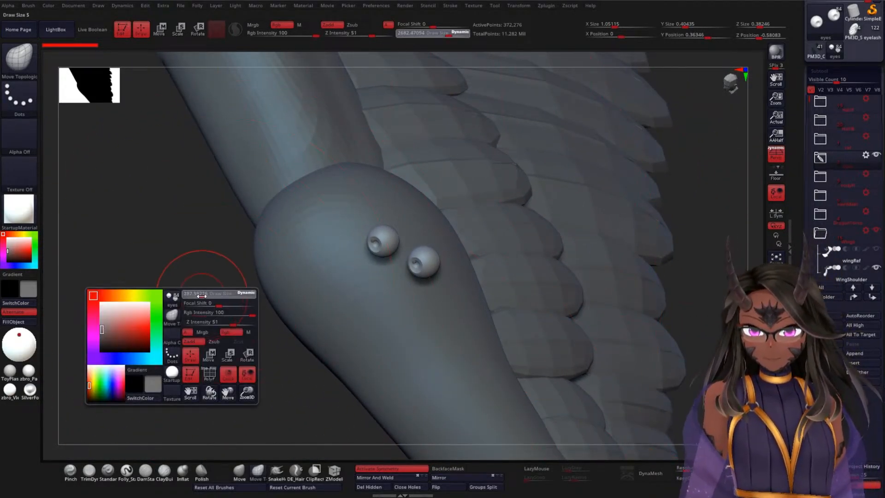
pyautogui.press('b')
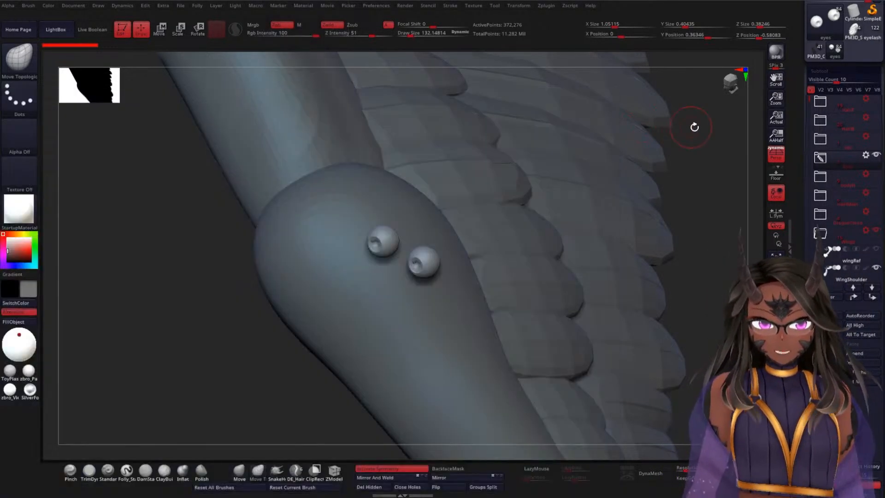
# Step: Browse the LightBox project, brush and tool libraries, and close LightBox
pyautogui.press(',')
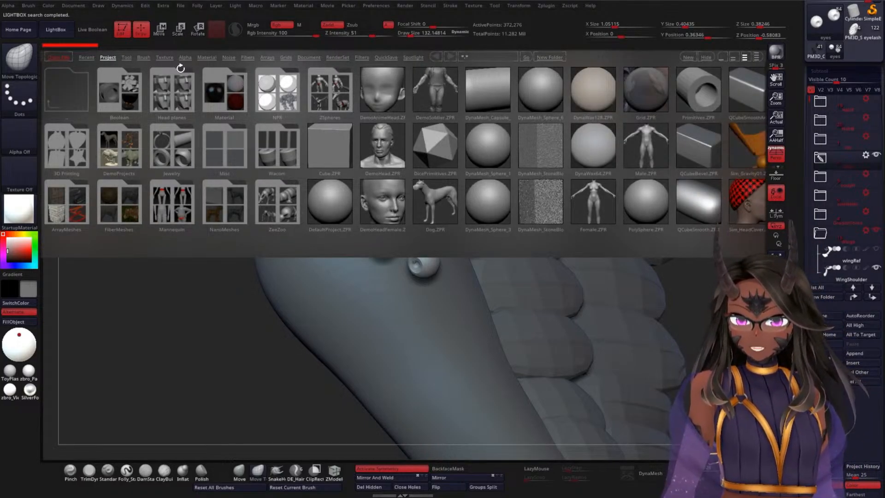
pyautogui.click(144, 57)
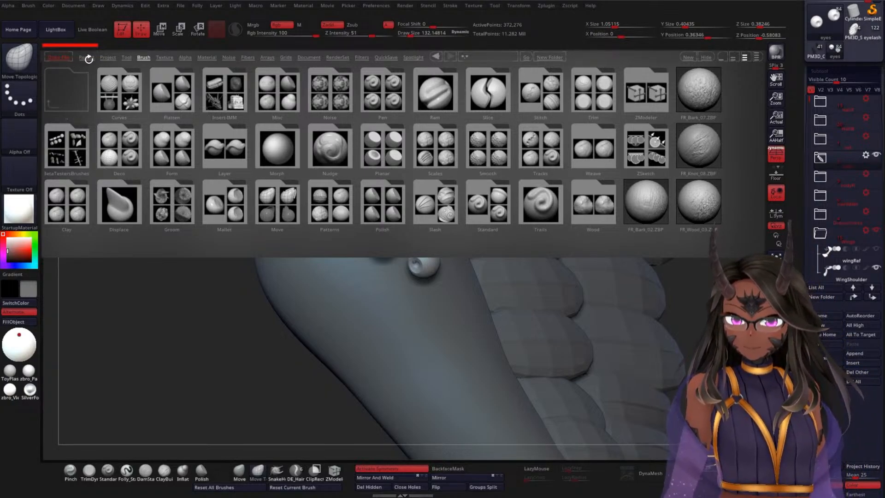
pyautogui.click(128, 57)
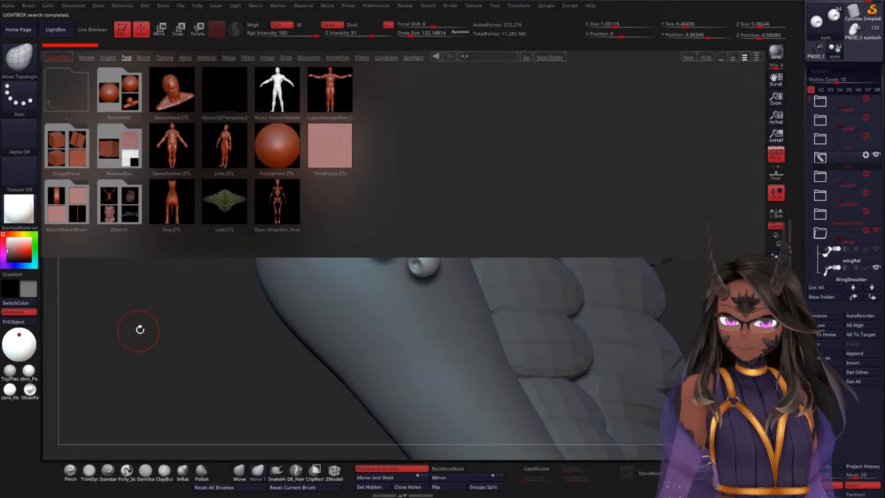
pyautogui.moveTo(139, 328); pyautogui.dragTo(145, 277)
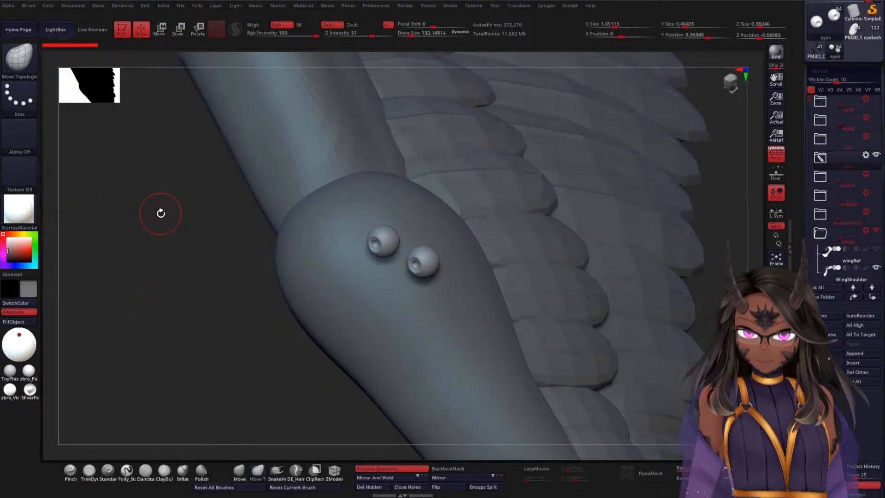
# Step: Open the Deformation settings for the current tool and bring the Polish and Relax options into reach
pyautogui.click(495, 6)
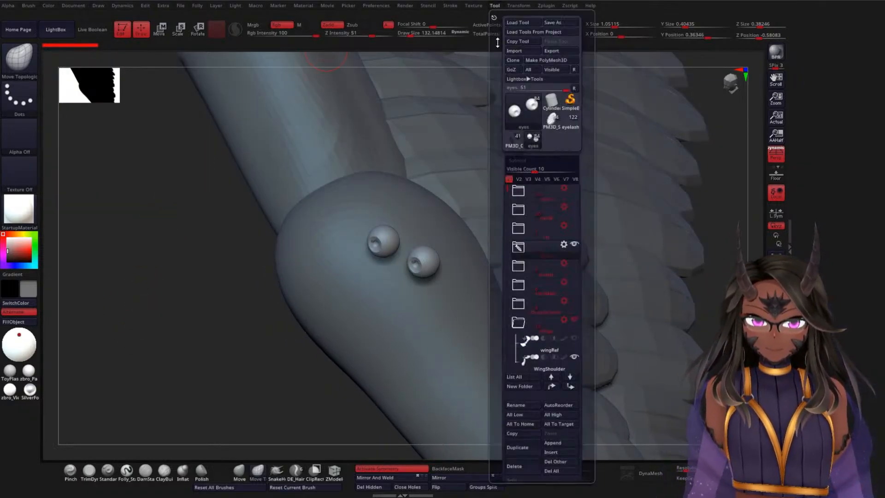
pyautogui.moveTo(496, 217); pyautogui.dragTo(499, 161)
pyautogui.moveTo(800, 252); pyautogui.dragTo(806, 78)
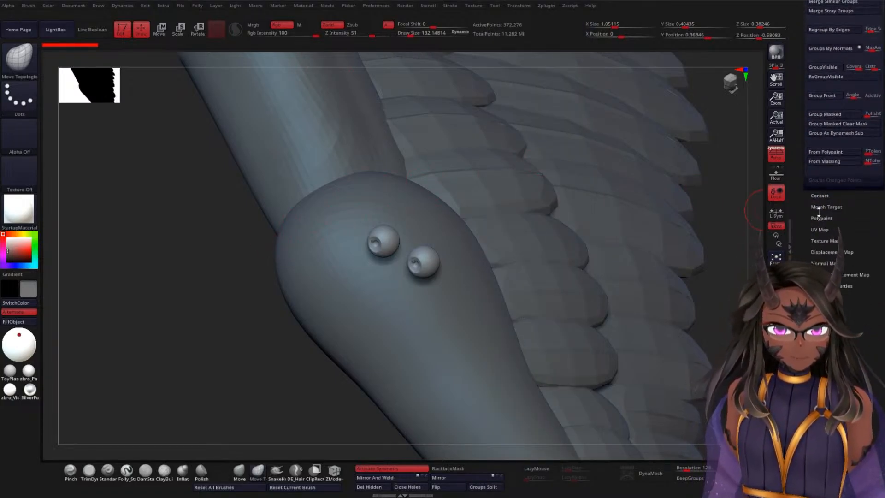
pyautogui.scroll(5, 808, 206)
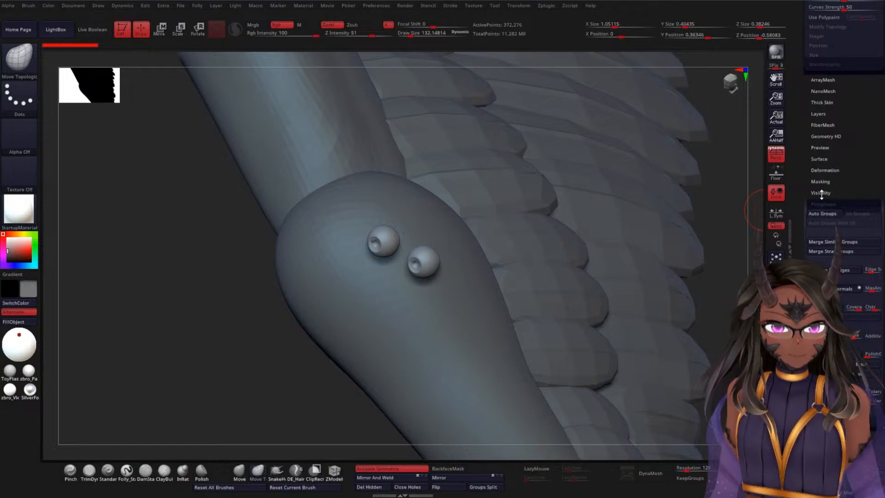
pyautogui.click(824, 170)
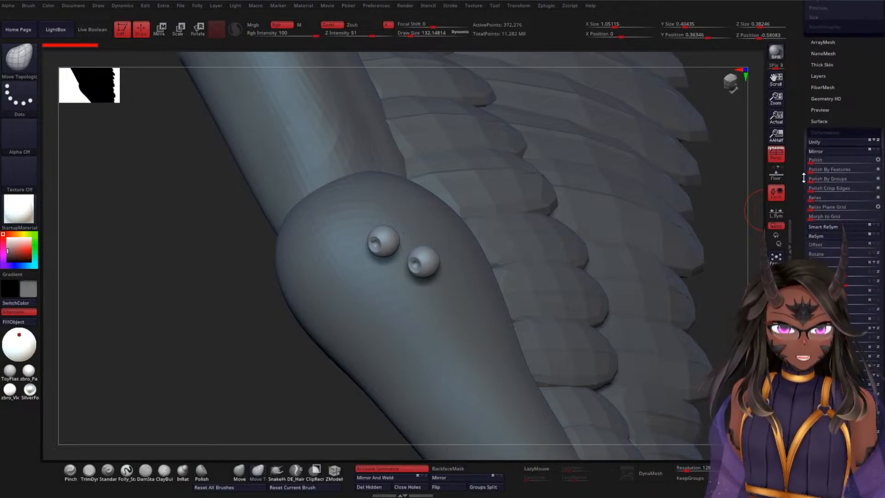
pyautogui.scroll(-2, 834, 152)
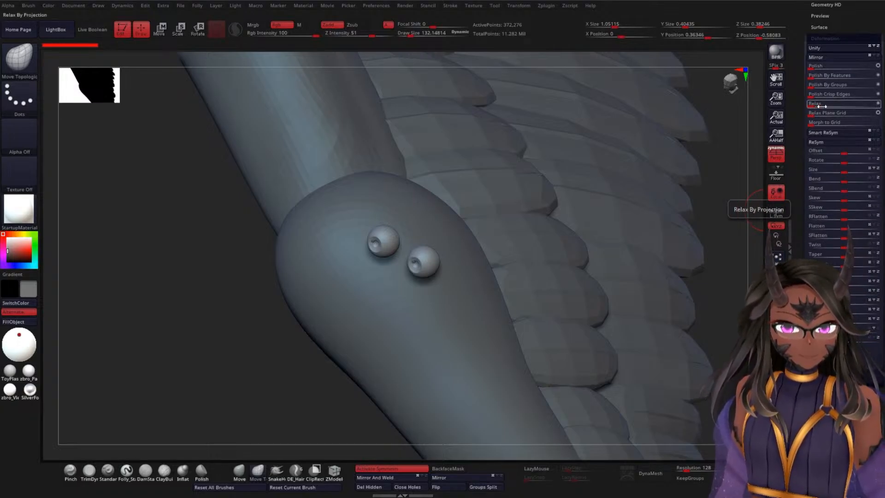
pyautogui.moveTo(799, 171); pyautogui.dragTo(800, 184)
# Step: Switch to the WEF1 subtool and frame its short feathers along the inner wing bone
pyautogui.moveTo(219, 271); pyautogui.dragTo(249, 271)
pyautogui.moveTo(533, 188)
pyautogui.keyDown('alt'); pyautogui.mouseDown()
pyautogui.moveTo(512, 151)
pyautogui.moveTo(383, 398)
pyautogui.mouseUp(); pyautogui.keyUp('alt')
pyautogui.keyDown('alt'); pyautogui.moveTo(409, 271); pyautogui.dragTo(349, 340); pyautogui.keyUp('alt')
pyautogui.keyDown('alt'); pyautogui.click(465, 155); pyautogui.keyUp('alt')
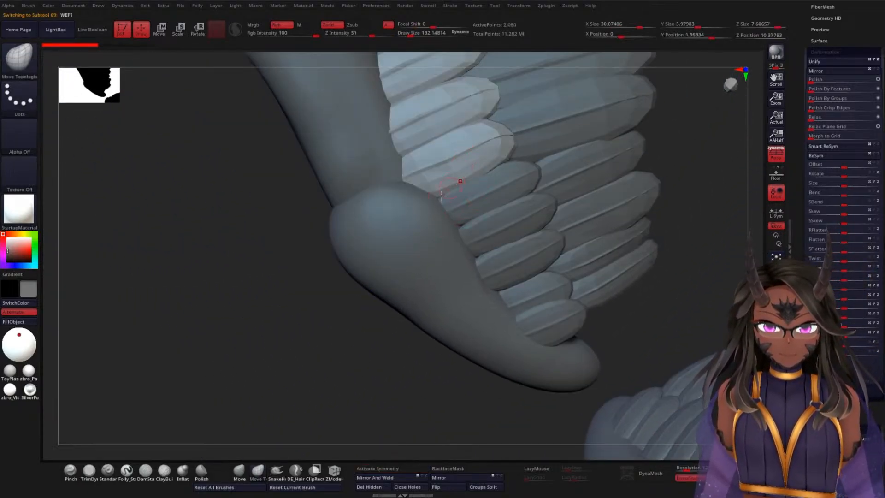
pyautogui.keyDown('alt'); pyautogui.moveTo(218, 275); pyautogui.dragTo(240, 328); pyautogui.keyUp('alt')
pyautogui.keyDown('alt'); pyautogui.moveTo(226, 297); pyautogui.dragTo(237, 350); pyautogui.keyUp('alt')
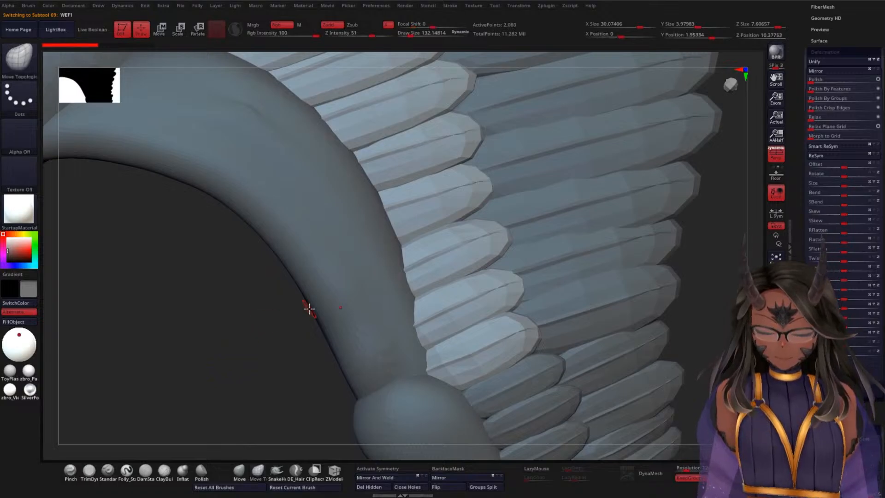
# Step: Try the Relax deformation on the unsubdivided WEF1 feathers, checking their wireframe and smoothed shape, and undo it
pyautogui.hotkey('shift', 'f')
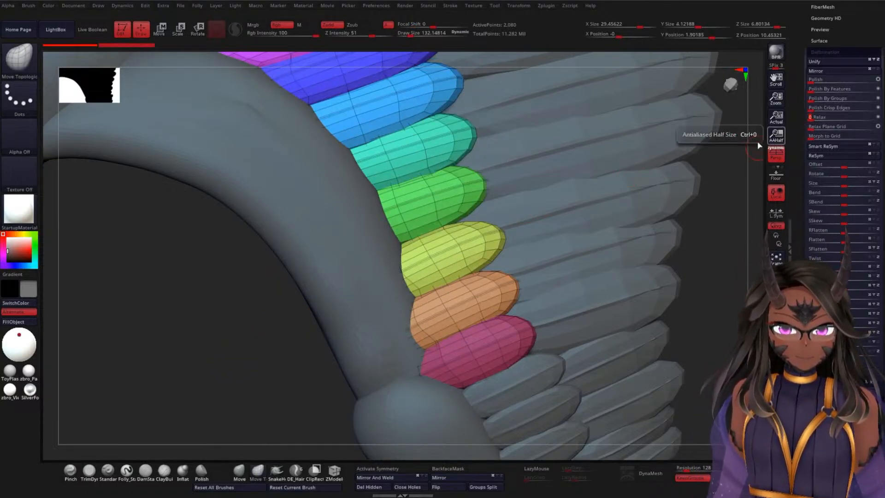
pyautogui.hotkey('shift', 'f')
pyautogui.moveTo(263, 313); pyautogui.dragTo(291, 256)
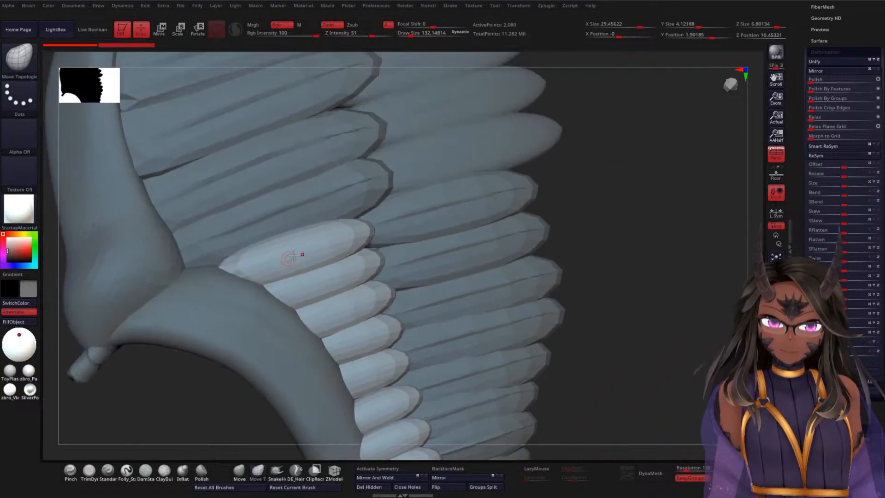
pyautogui.moveTo(644, 194); pyautogui.dragTo(625, 213)
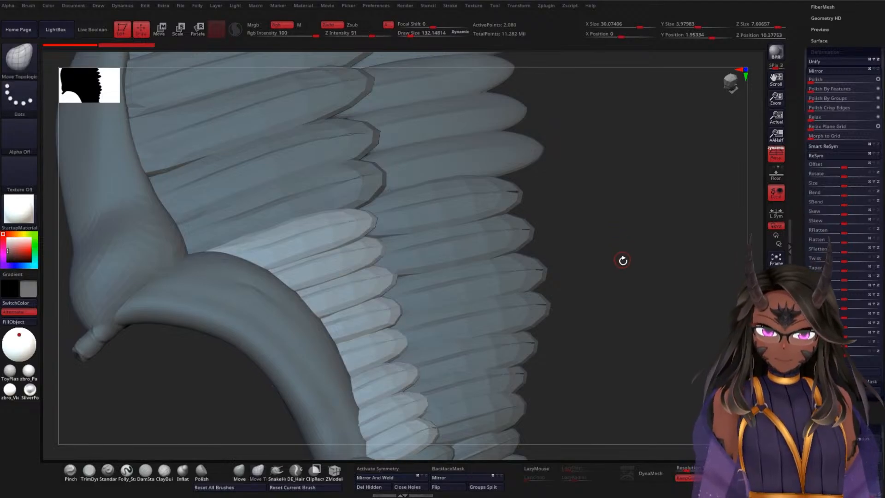
pyautogui.moveTo(622, 256)
pyautogui.mouseDown()
pyautogui.moveTo(616, 276)
pyautogui.moveTo(622, 189)
pyautogui.mouseUp()
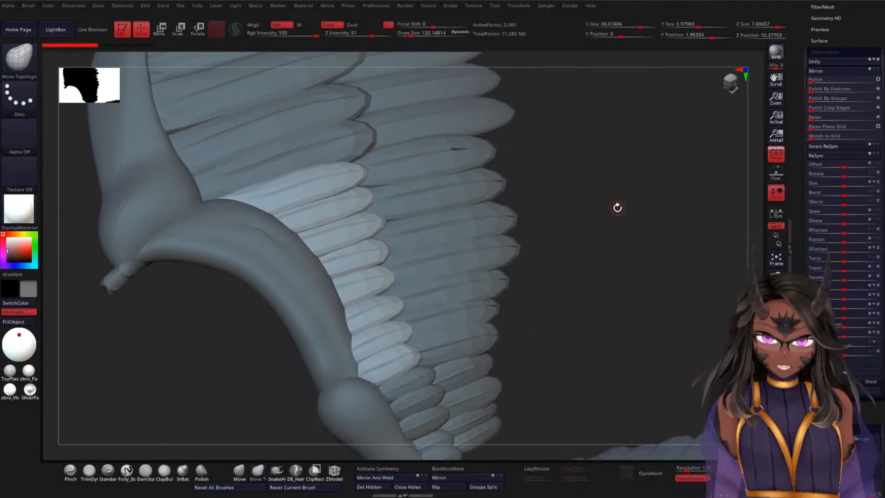
# Step: Subdivide the WEF1 feathers twice to smooth their faceted surfaces
pyautogui.moveTo(798, 229); pyautogui.dragTo(800, 179)
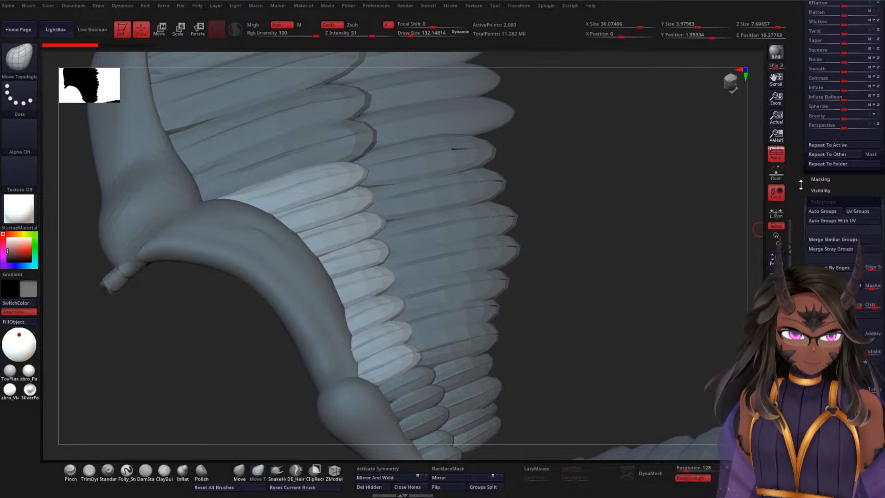
pyautogui.moveTo(799, 188); pyautogui.dragTo(799, 196)
pyautogui.press('ctrl')
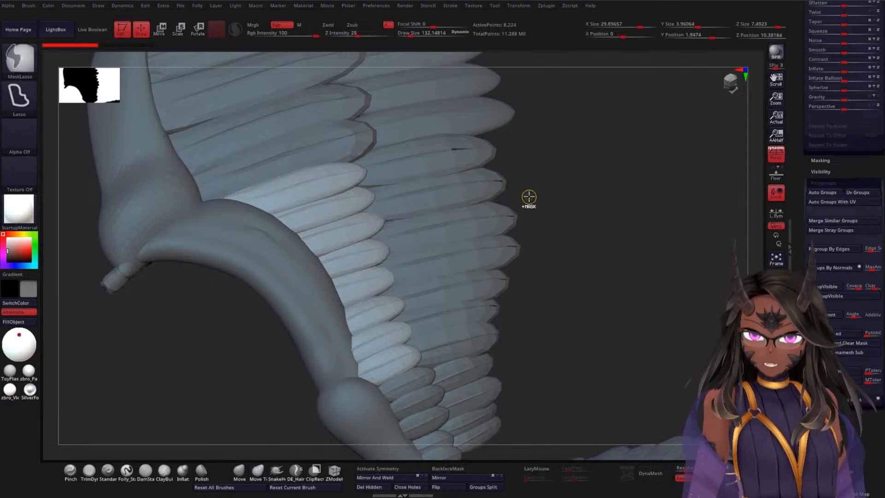
pyautogui.hotkey('ctrl', 'd')
pyautogui.moveTo(586, 180); pyautogui.dragTo(570, 159)
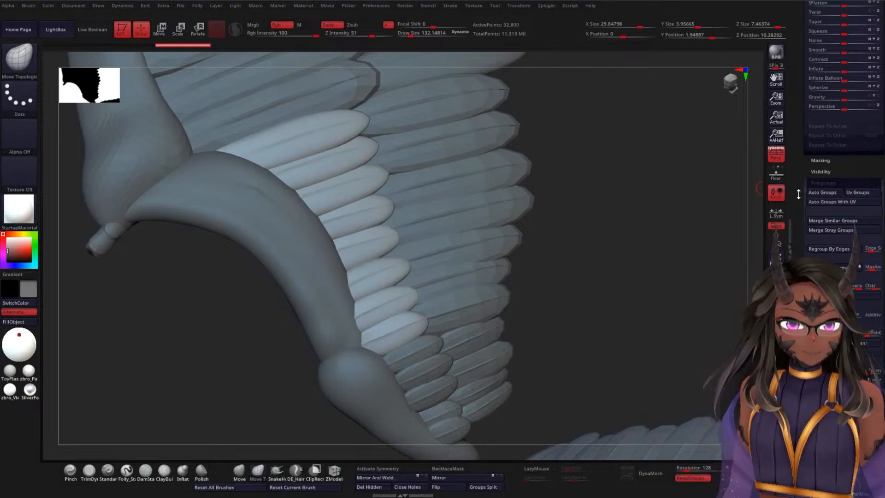
# Step: Show the polyframe on the subdivided WEF1 feathers and look through the Polygroups and Deformation options
pyautogui.moveTo(798, 194)
pyautogui.mouseDown()
pyautogui.moveTo(806, 224)
pyautogui.moveTo(806, 200)
pyautogui.mouseUp()
pyautogui.click(808, 203)
pyautogui.hotkey('shift', 'f')
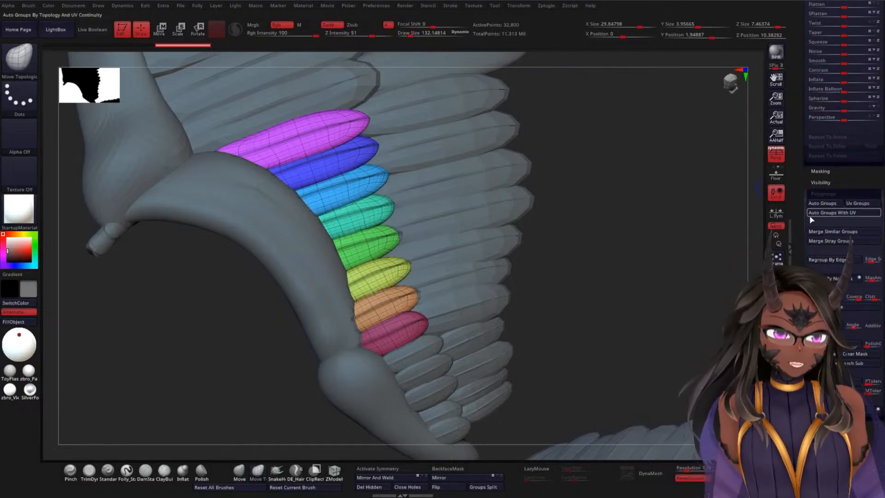
pyautogui.scroll(-10, 811, 216)
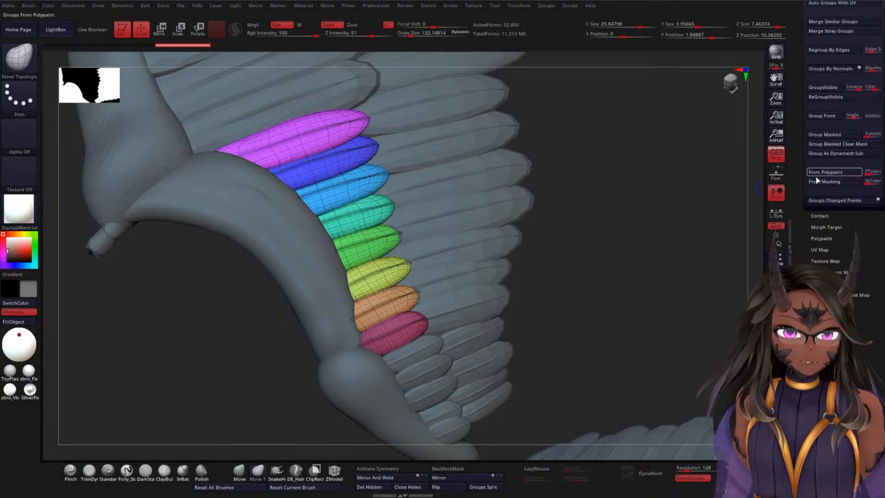
pyautogui.scroll(13, 817, 180)
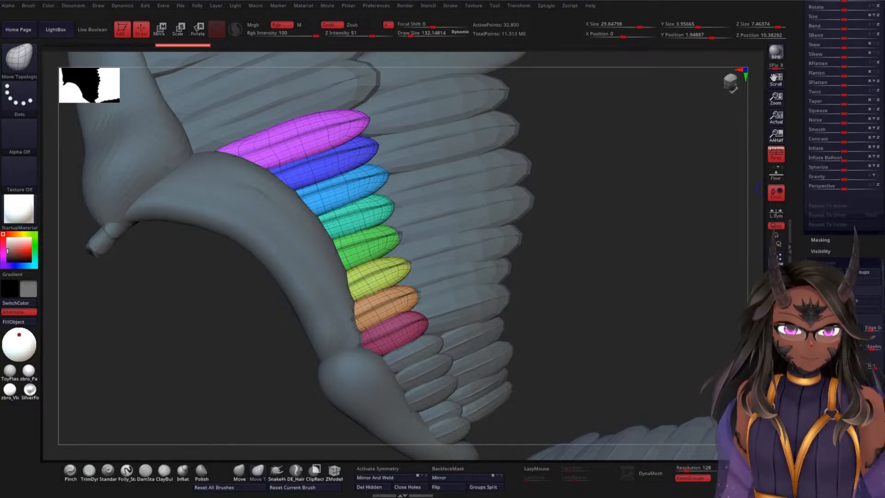
pyautogui.scroll(10, 815, 184)
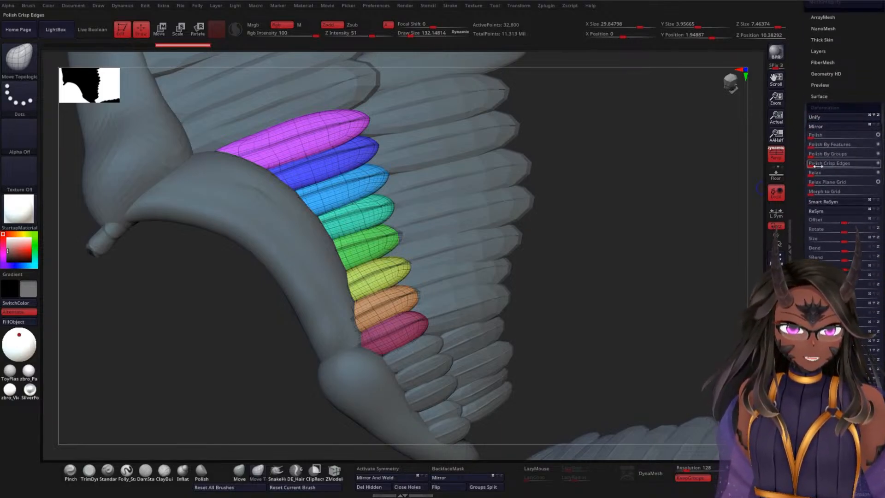
# Step: Try relaxing the subdivided WEF1 feathers twice, and undo both the relaxing and the added subdivisions
pyautogui.click(813, 173)
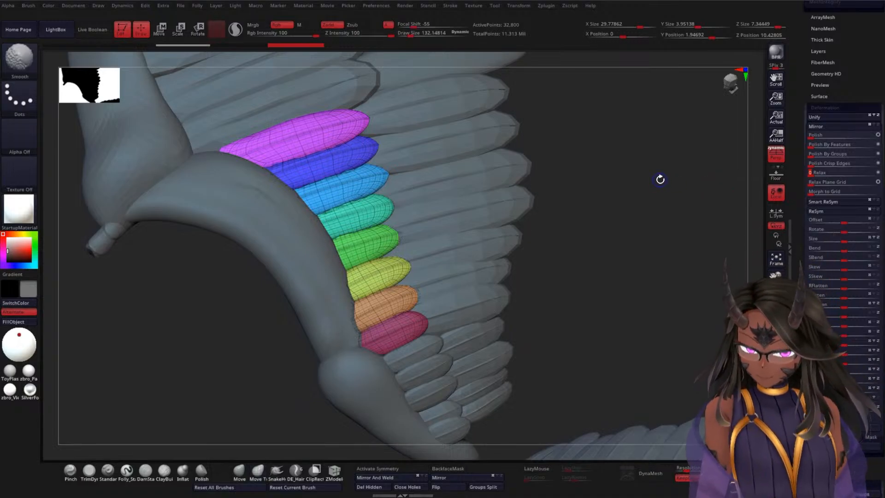
pyautogui.hotkey('shift', 'f')
pyautogui.moveTo(657, 194); pyautogui.dragTo(654, 217)
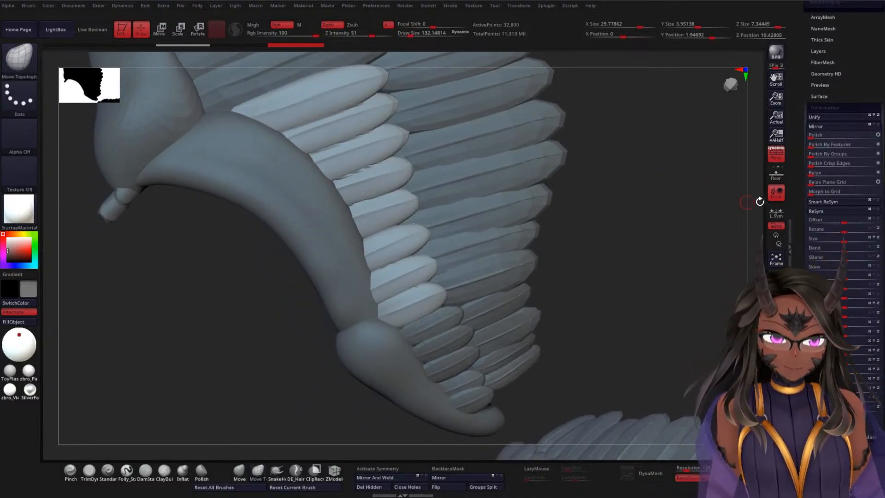
pyautogui.click(814, 173)
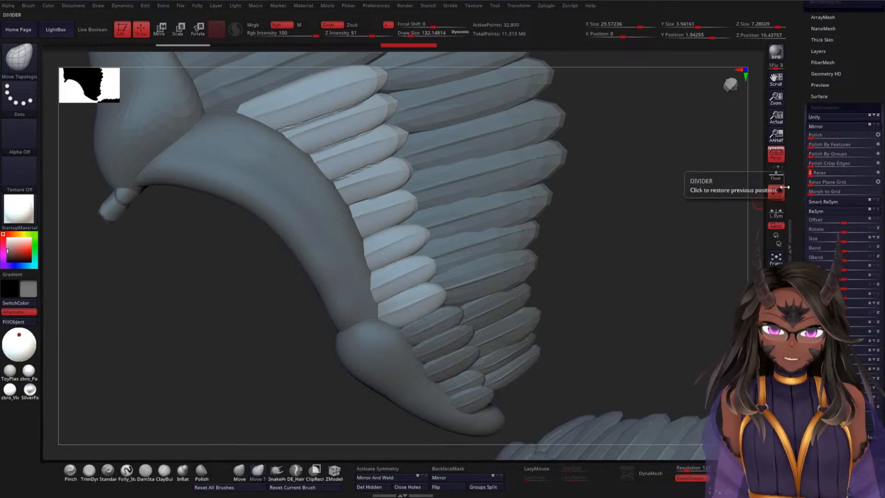
pyautogui.press('ctrl')
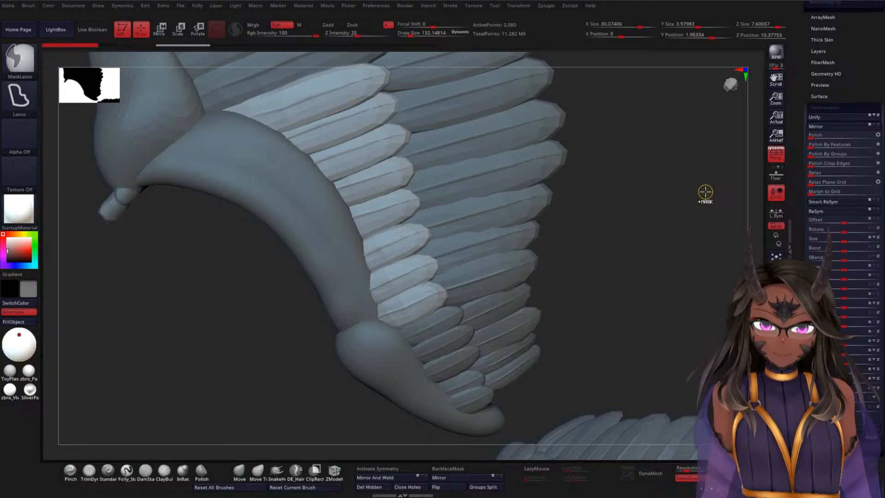
# Step: Relax the WEF1 feathers at their base level, subdivide them twice, and inspect the topology with the polyframe shown
pyautogui.click(811, 173)
pyautogui.hotkey('ctrl', 'd')
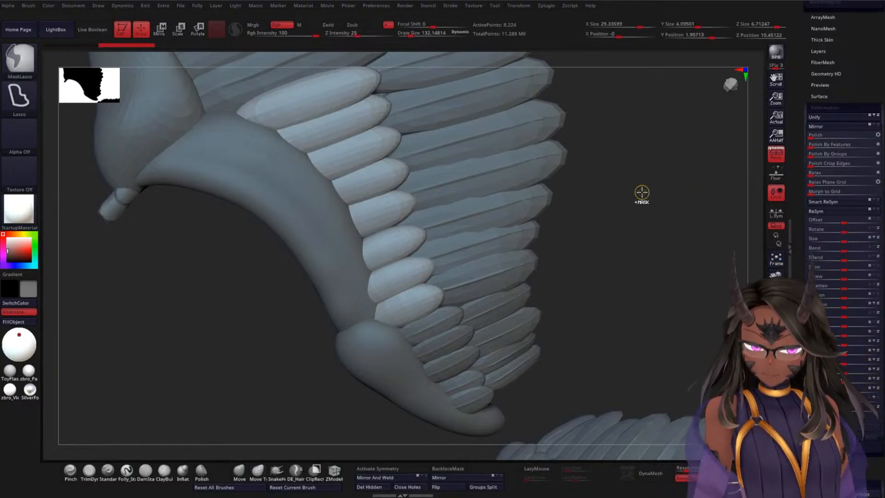
pyautogui.moveTo(648, 217)
pyautogui.mouseDown()
pyautogui.moveTo(648, 201)
pyautogui.moveTo(630, 244)
pyautogui.moveTo(653, 206)
pyautogui.moveTo(696, 235)
pyautogui.moveTo(669, 299)
pyautogui.mouseUp()
pyautogui.hotkey('shift', 'f')
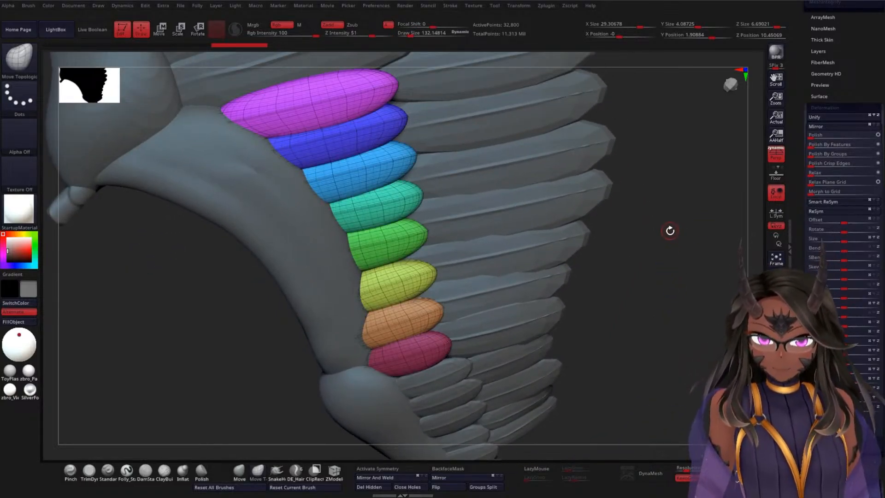
pyautogui.keyDown('alt'); pyautogui.moveTo(688, 229); pyautogui.dragTo(706, 240); pyautogui.keyUp('alt')
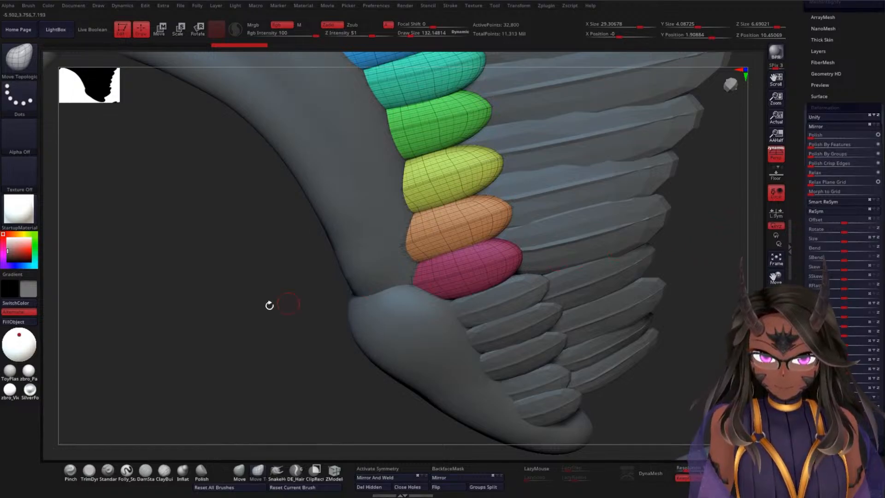
# Step: Hide the polyframe to inspect the smooth WEF1 feathers, and undo their subdivisions and relaxing
pyautogui.moveTo(269, 305); pyautogui.dragTo(93, 291)
pyautogui.hotkey('shift', 'f')
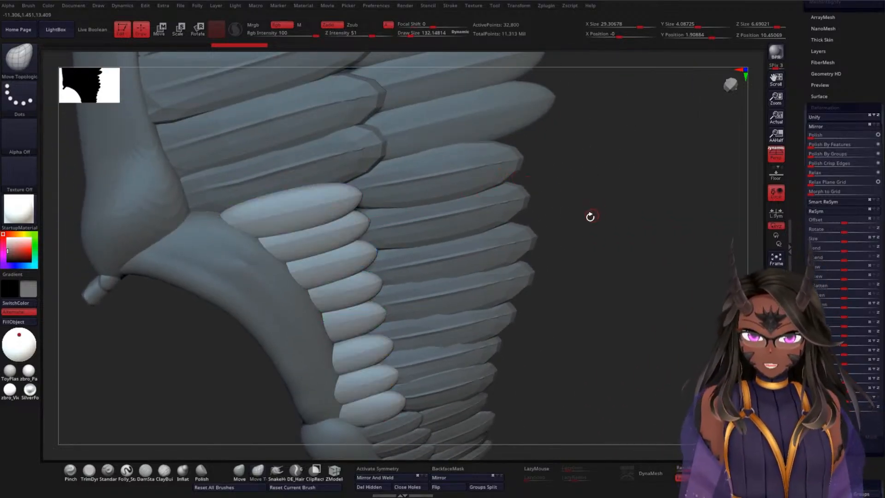
pyautogui.moveTo(589, 216); pyautogui.dragTo(602, 200)
pyautogui.moveTo(559, 262); pyautogui.dragTo(648, 211)
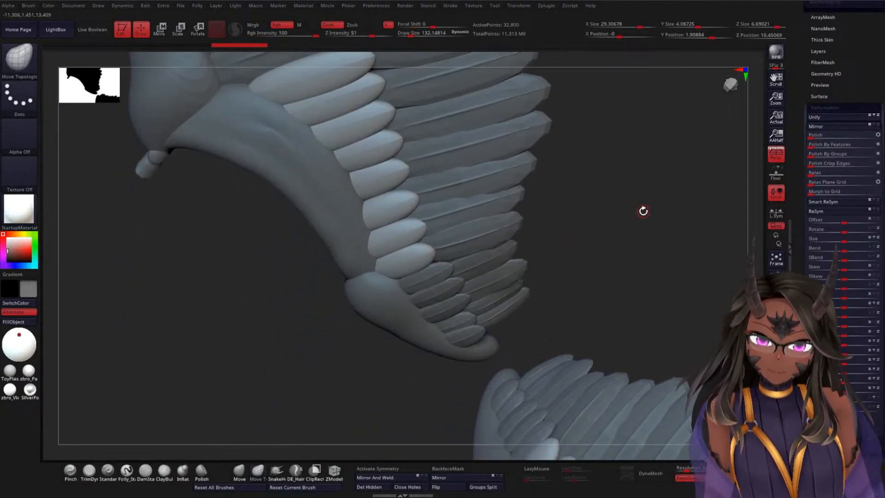
pyautogui.hotkey('ctrl', 'z')
pyautogui.hotkey('ctrl', 'z')
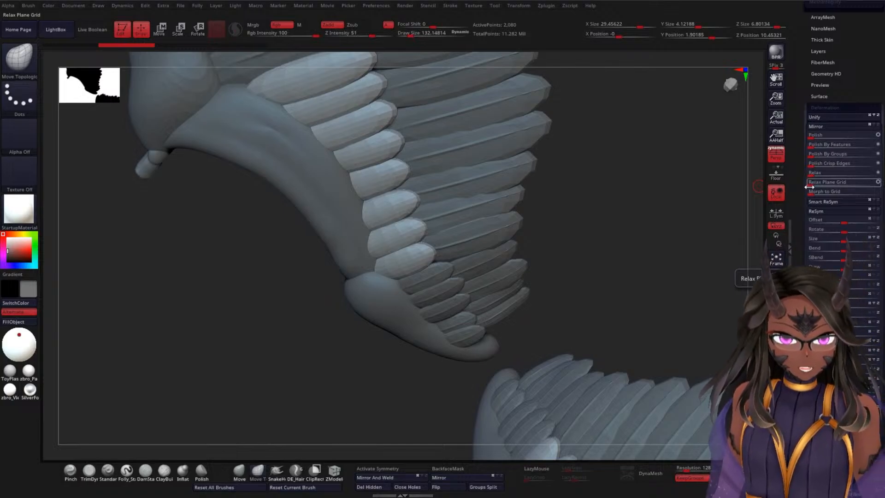
pyautogui.hotkey('ctrl', 'z')
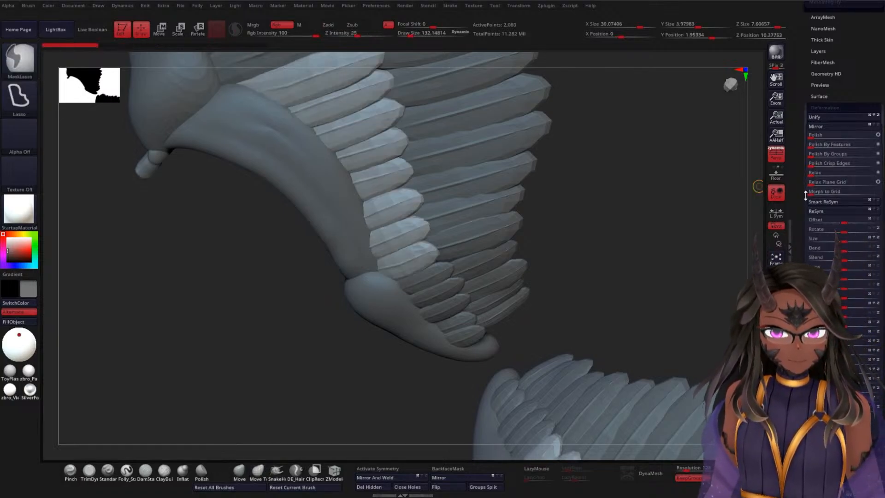
# Step: Try polishing and relaxing the base-level WEF1 feathers by small amounts, undoing each attempt
pyautogui.keyDown('shift'); pyautogui.moveTo(644, 176); pyautogui.dragTo(643, 204); pyautogui.keyUp('shift')
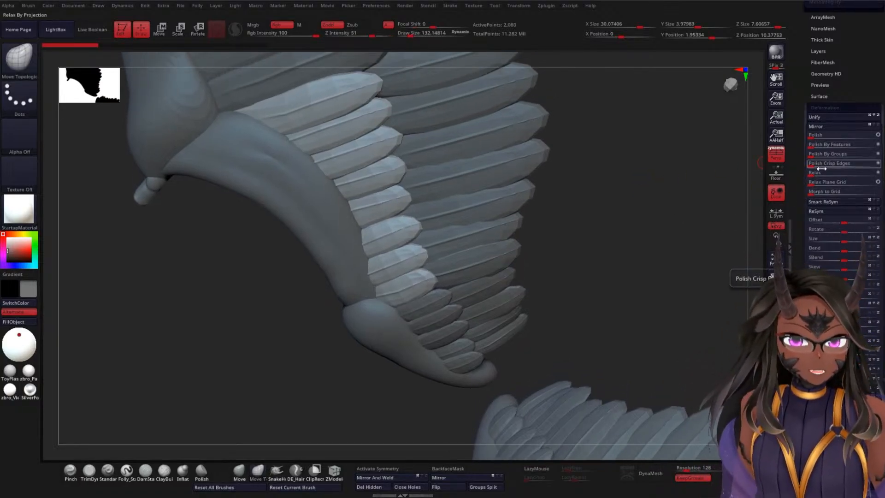
pyautogui.click(814, 137)
pyautogui.hotkey('ctrl', 'z')
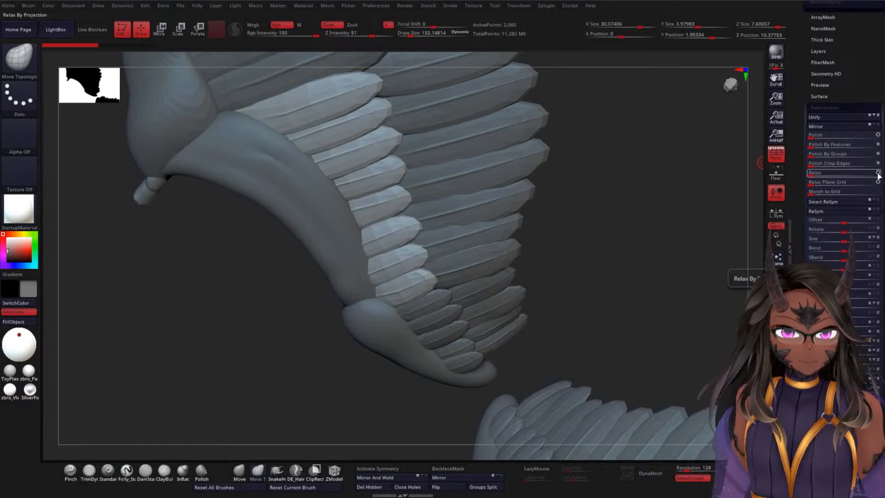
pyautogui.click(822, 176)
pyautogui.hotkey('ctrl', 'z')
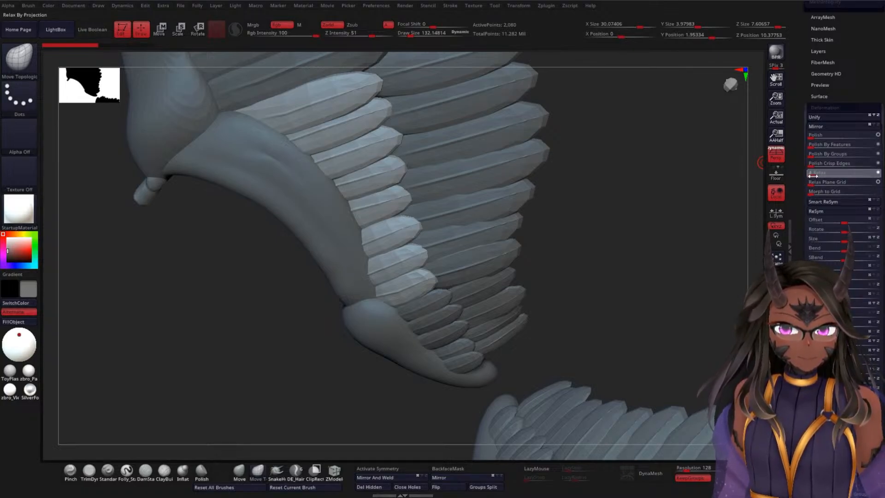
pyautogui.click(812, 176)
pyautogui.hotkey('ctrl', 'z')
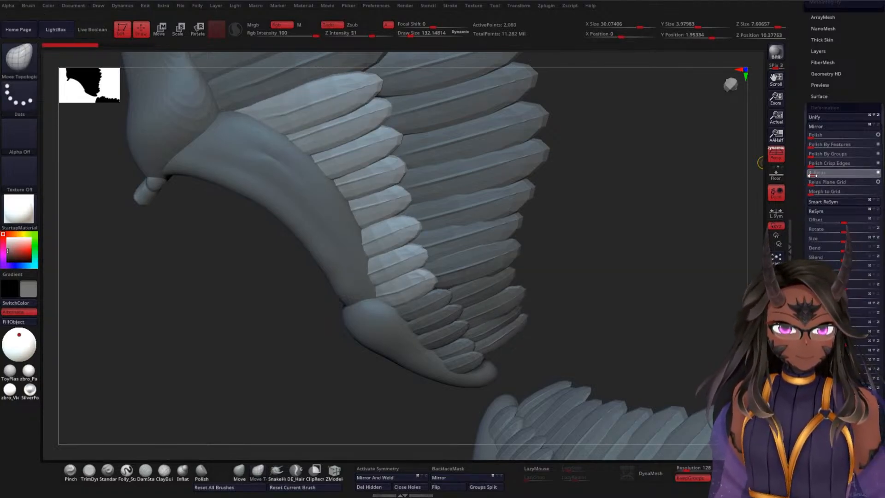
# Step: Try relaxing the WEF1 feathers slightly and subdividing them twice, and undo back to the unrelaxed base mesh
pyautogui.click(812, 176)
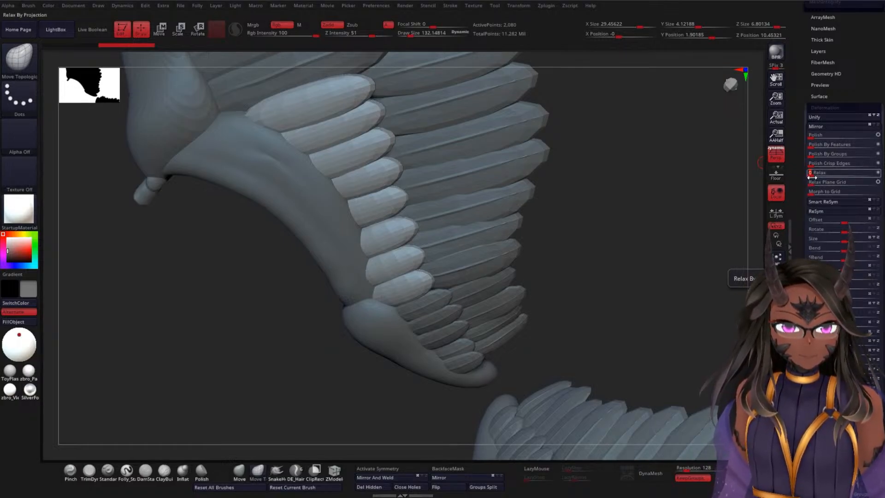
pyautogui.moveTo(609, 191)
pyautogui.mouseDown()
pyautogui.moveTo(628, 173)
pyautogui.moveTo(612, 190)
pyautogui.mouseUp()
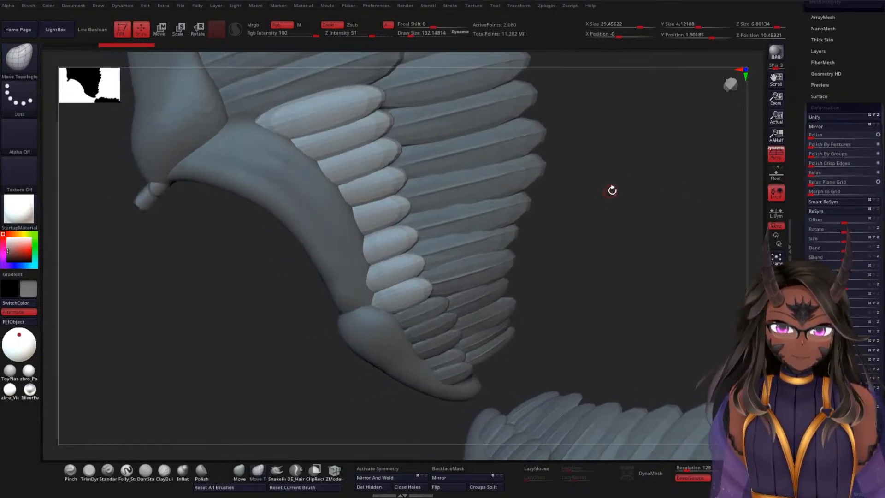
pyautogui.hotkey('ctrl', 'd')
pyautogui.hotkey('ctrl', 'd')
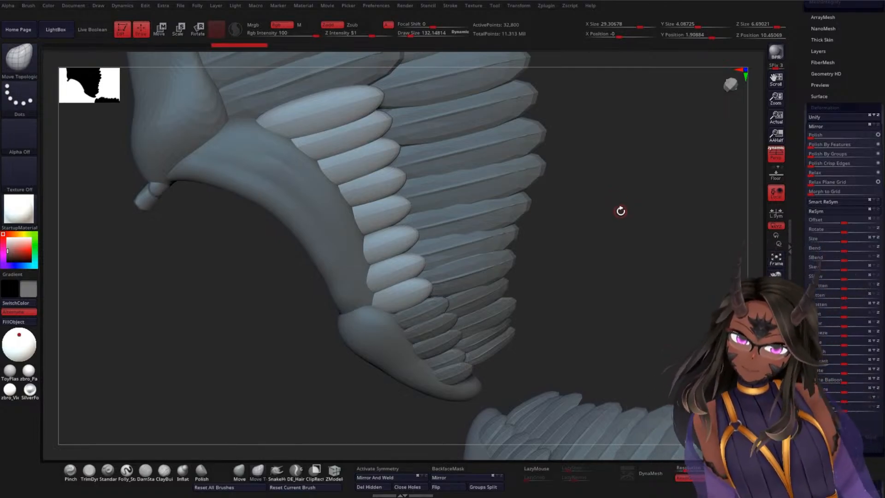
pyautogui.moveTo(614, 188); pyautogui.dragTo(632, 175)
pyautogui.hotkey('shift', 'd')
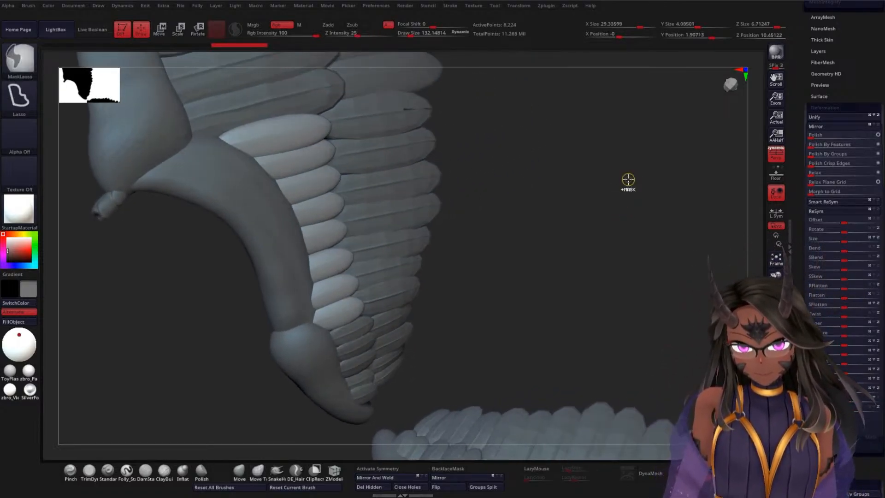
pyautogui.hotkey('shift', 'd')
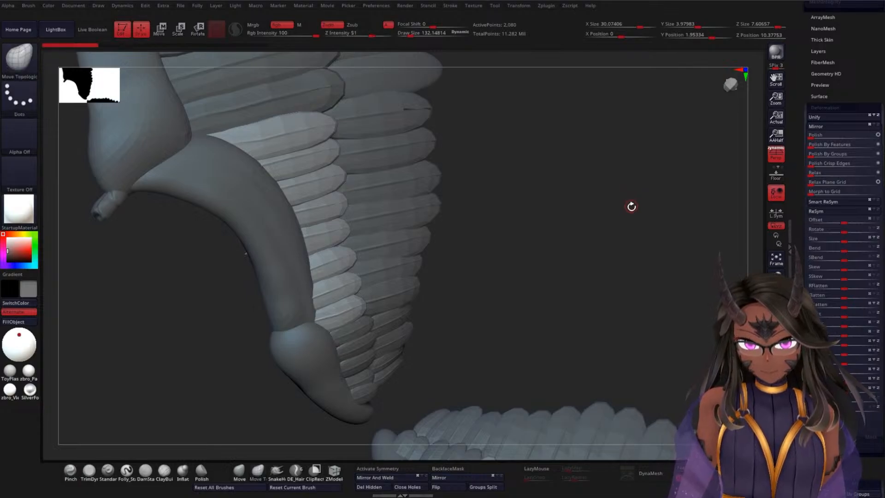
# Step: Subdivide the unrelaxed WEF1 feathers for comparison, and undo the subdivisions
pyautogui.moveTo(631, 206)
pyautogui.mouseDown()
pyautogui.moveTo(610, 217)
pyautogui.moveTo(621, 201)
pyautogui.mouseUp()
pyautogui.press('d')
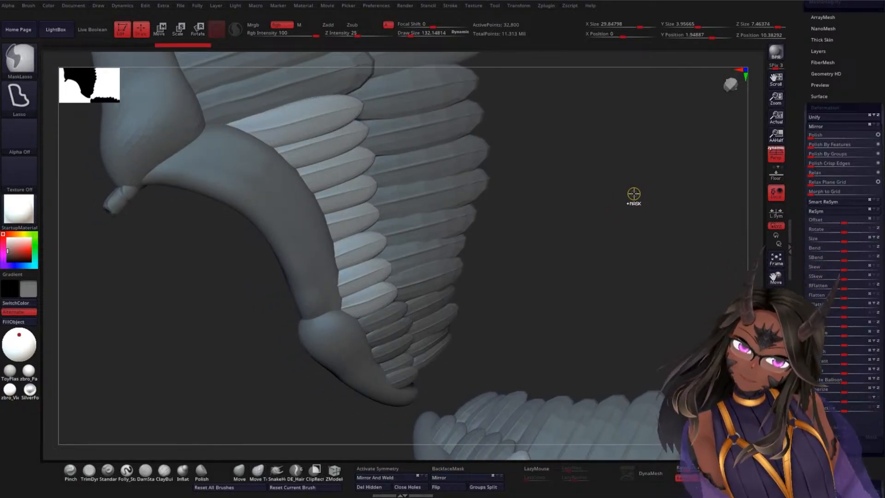
pyautogui.hotkey('ctrl', 'z')
pyautogui.hotkey('ctrl', 'z')
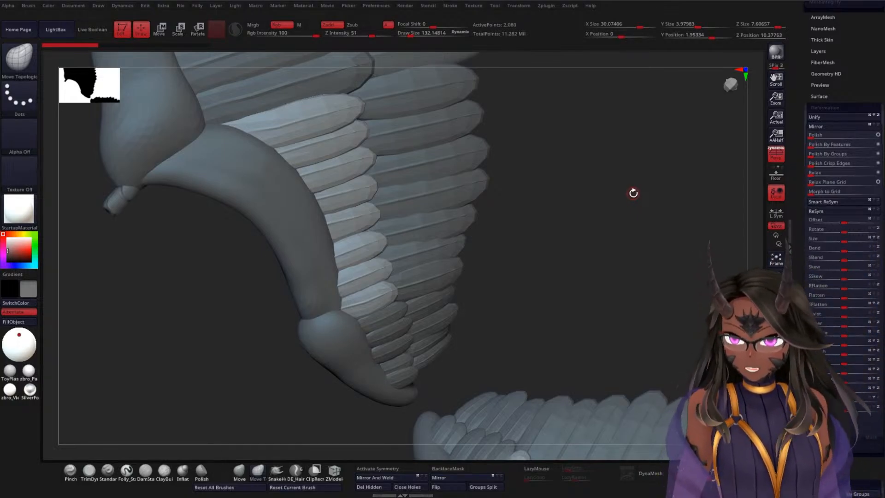
# Step: Choose the MaskCurve brush for masking and try a curve mask across the WEF1 feathers
pyautogui.moveTo(798, 189); pyautogui.dragTo(792, 211)
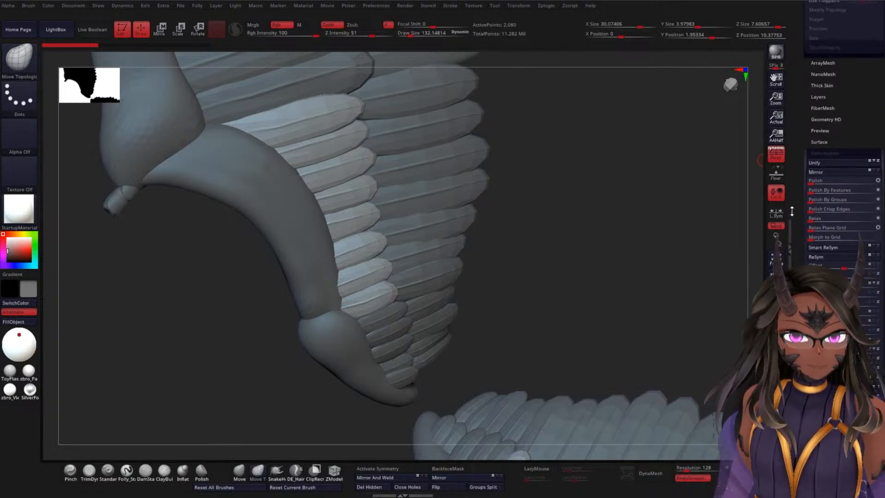
pyautogui.keyDown('ctrl'); pyautogui.click(29, 67); pyautogui.keyUp('ctrl')
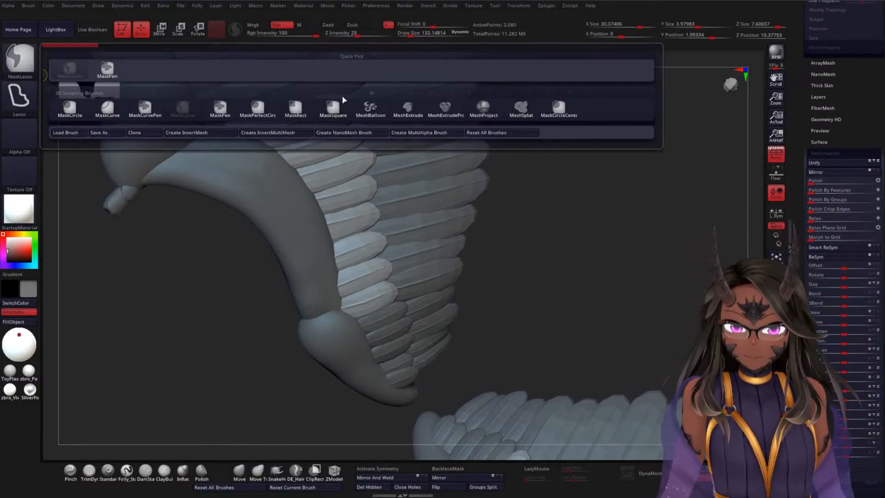
pyautogui.click(107, 111)
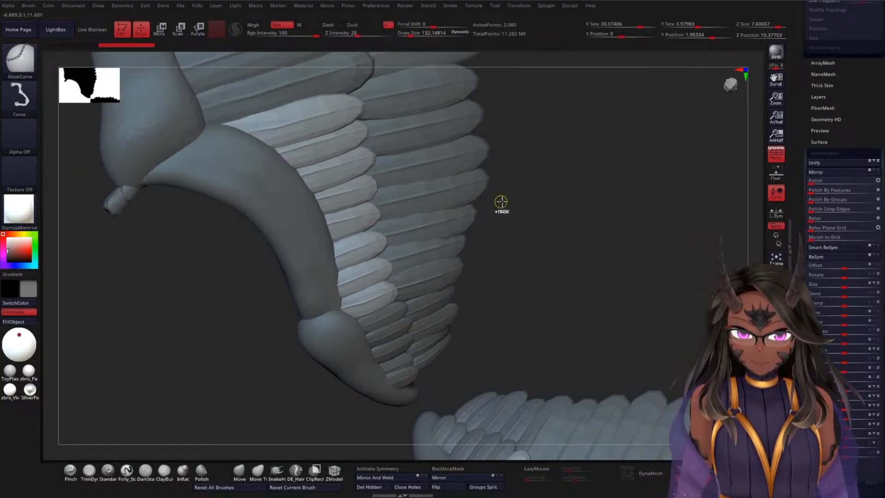
pyautogui.moveTo(504, 202)
pyautogui.mouseDown()
pyautogui.moveTo(280, 282)
pyautogui.moveTo(267, 330)
pyautogui.mouseUp()
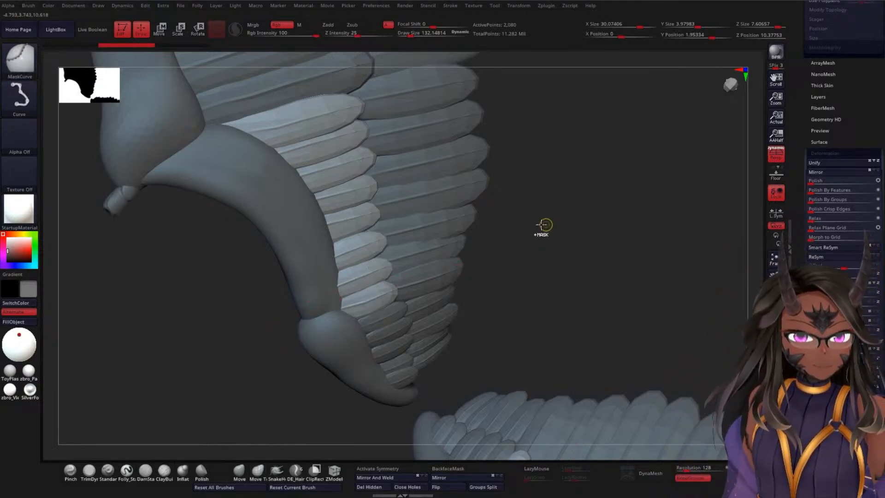
# Step: Open the Masking options and try Mask By Normals on the WEF1 feathers
pyautogui.moveTo(811, 138); pyautogui.dragTo(809, 104)
pyautogui.moveTo(805, 243); pyautogui.dragTo(808, 187)
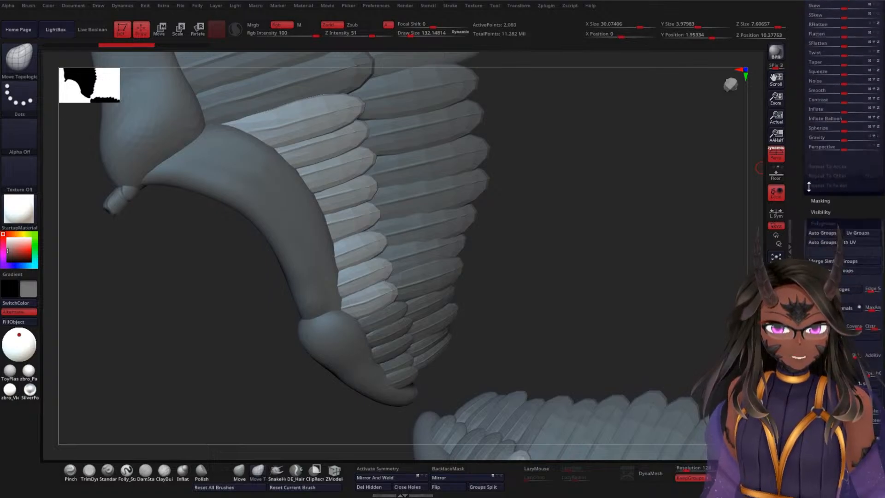
pyautogui.click(820, 201)
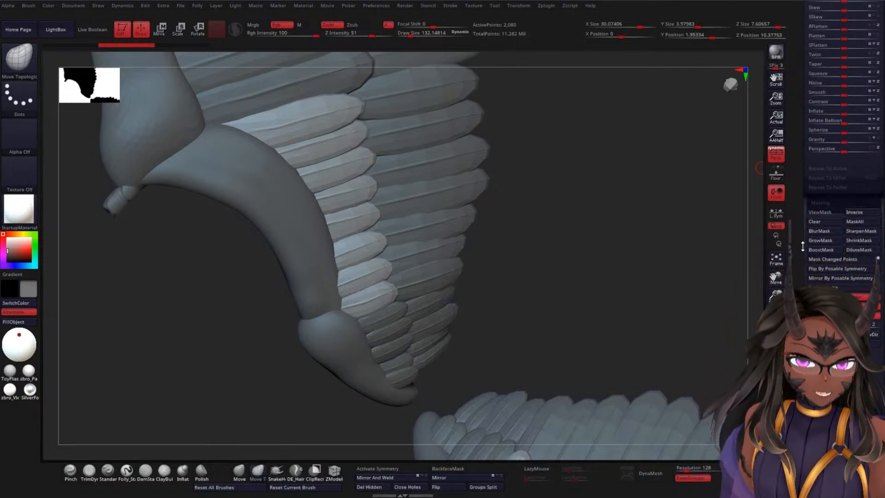
pyautogui.moveTo(802, 246); pyautogui.dragTo(807, 212)
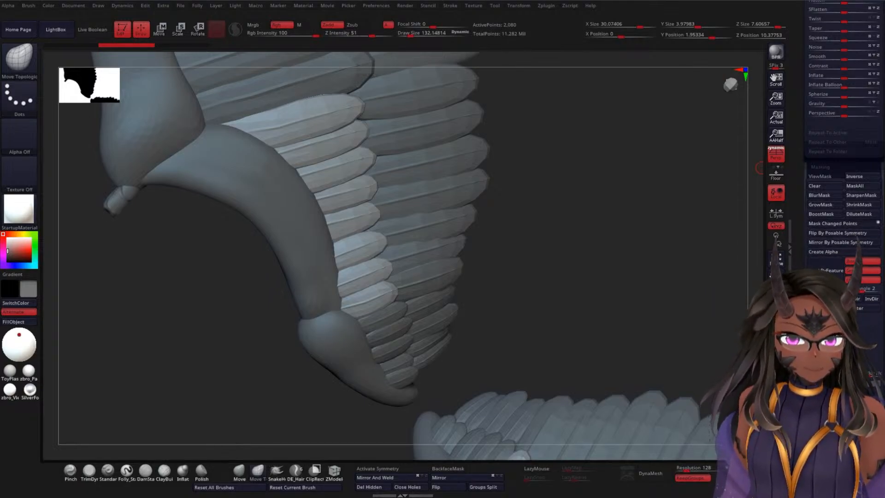
pyautogui.moveTo(804, 286); pyautogui.dragTo(804, 256)
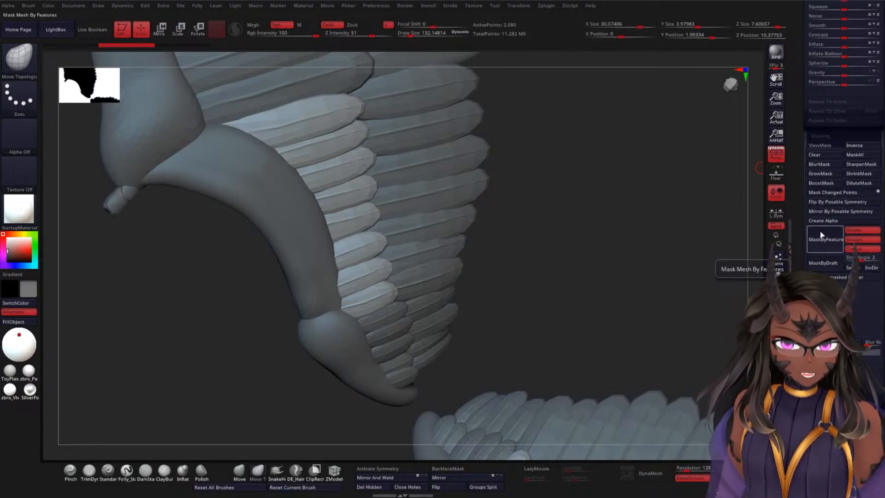
pyautogui.click(824, 338)
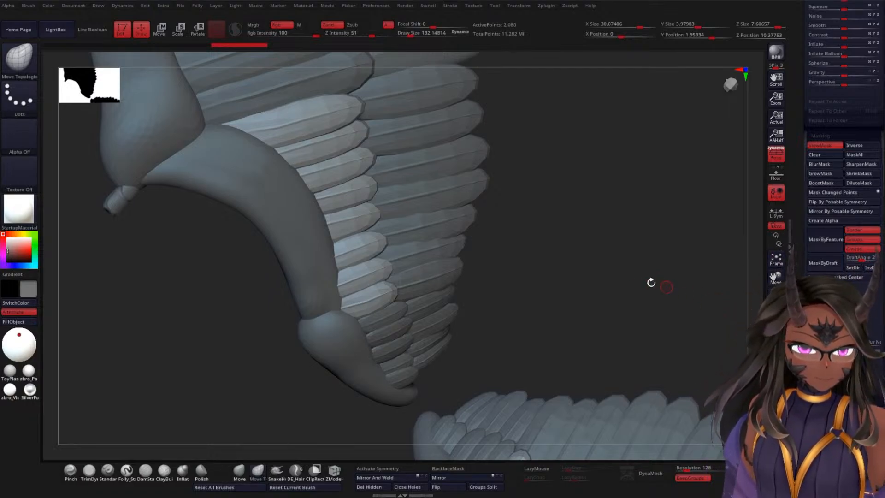
pyautogui.moveTo(651, 282)
pyautogui.mouseDown()
pyautogui.moveTo(553, 253)
pyautogui.moveTo(599, 227)
pyautogui.mouseUp()
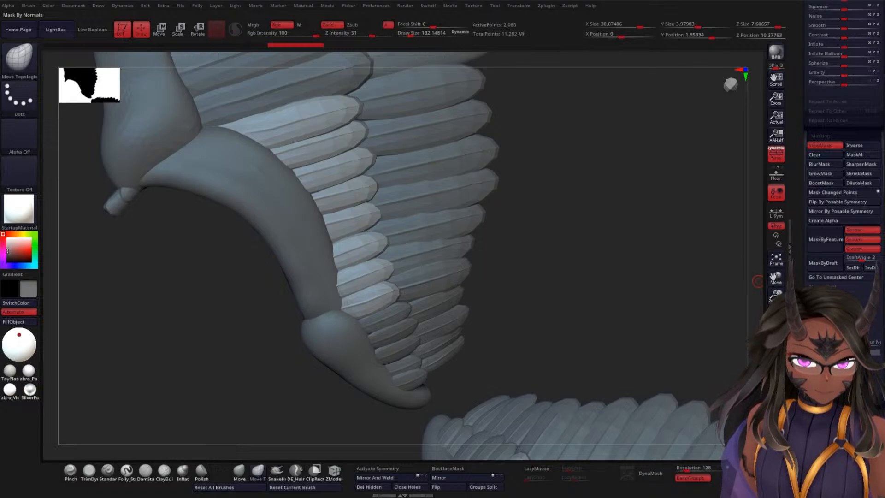
# Step: Try another curve mask over the WEF1 feathers, and return to the MaskLasso brush with the mask inverted
pyautogui.moveTo(615, 157)
pyautogui.keyDown('ctrl'); pyautogui.mouseDown()
pyautogui.moveTo(253, 345)
pyautogui.moveTo(263, 343)
pyautogui.mouseUp(); pyautogui.keyUp('ctrl')
pyautogui.click(33, 72)
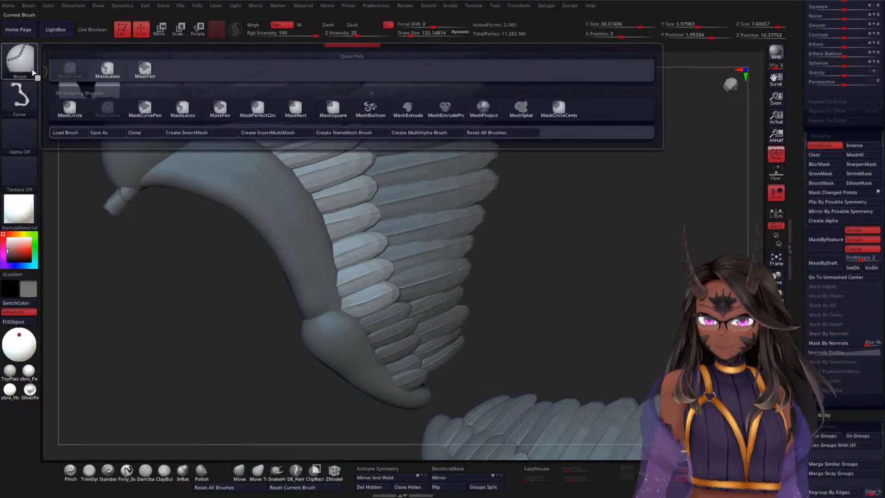
pyautogui.click(100, 72)
pyautogui.moveTo(565, 102)
pyautogui.keyDown('ctrl'); pyautogui.mouseDown()
pyautogui.moveTo(474, 73)
pyautogui.moveTo(131, 289)
pyautogui.moveTo(532, 280)
pyautogui.moveTo(561, 263)
pyautogui.mouseUp(); pyautogui.keyUp('ctrl')
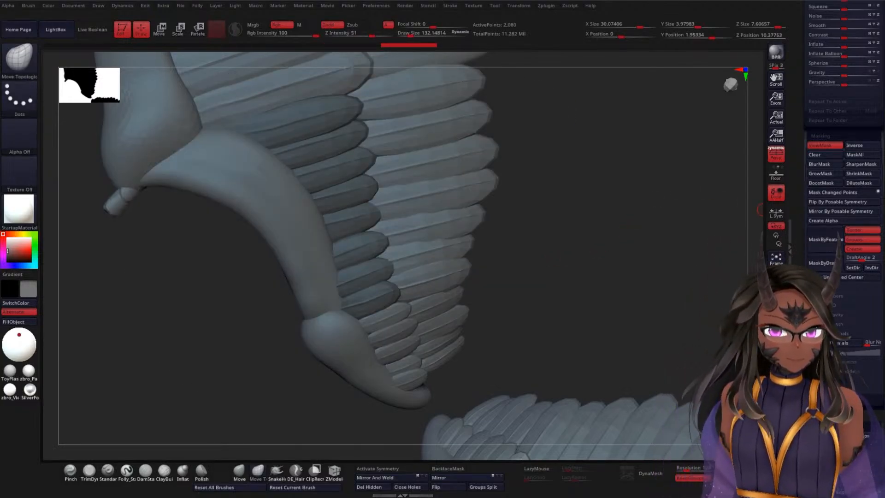
pyautogui.hotkey('ctrl', 'i')
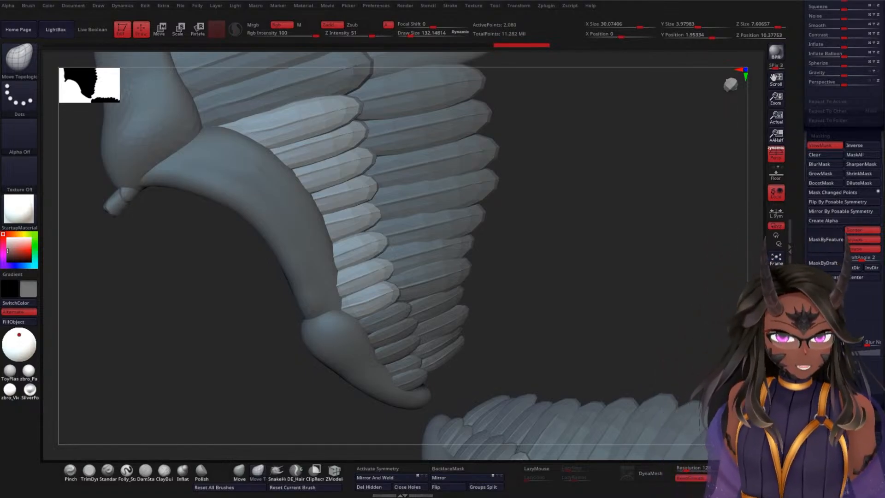
# Step: Look through the Polygroups and Masking options, and try Relax from Deformation on the WEF1 feathers, undoing it
pyautogui.moveTo(803, 278); pyautogui.dragTo(798, 234)
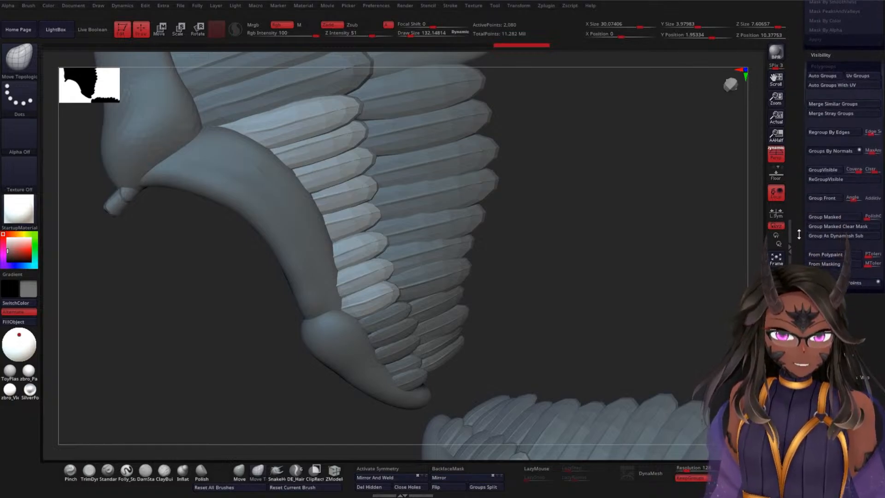
pyautogui.moveTo(801, 277); pyautogui.dragTo(811, 235)
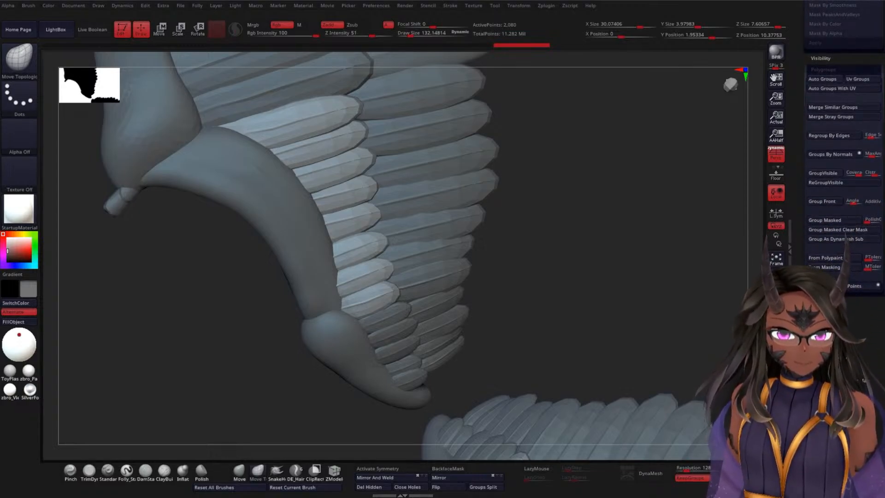
pyautogui.moveTo(806, 323); pyautogui.dragTo(806, 475)
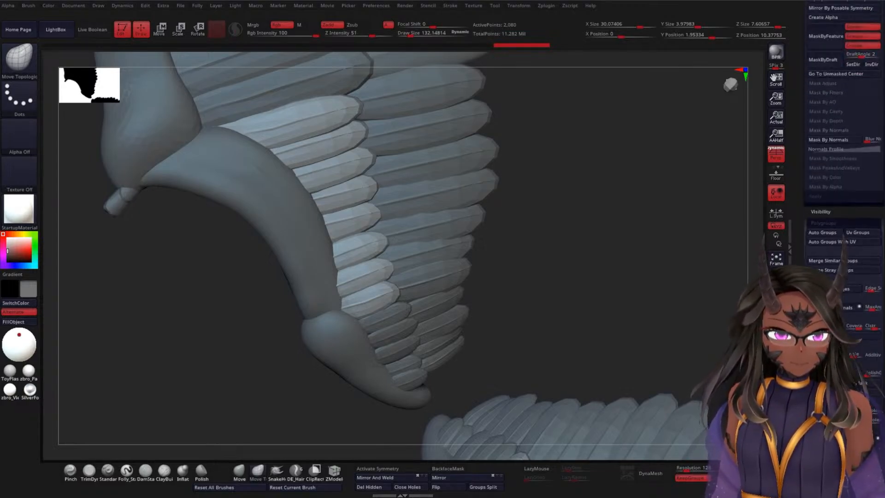
pyautogui.moveTo(806, 226); pyautogui.dragTo(806, 477)
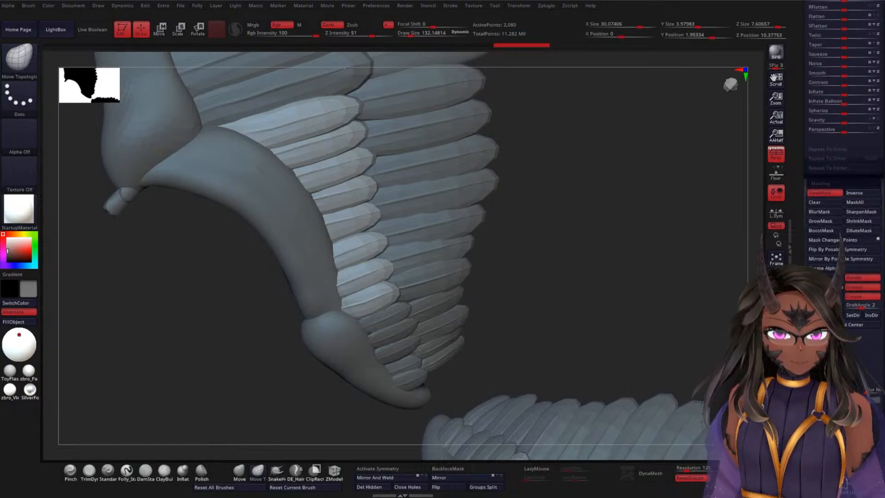
pyautogui.moveTo(806, 184); pyautogui.dragTo(806, 411)
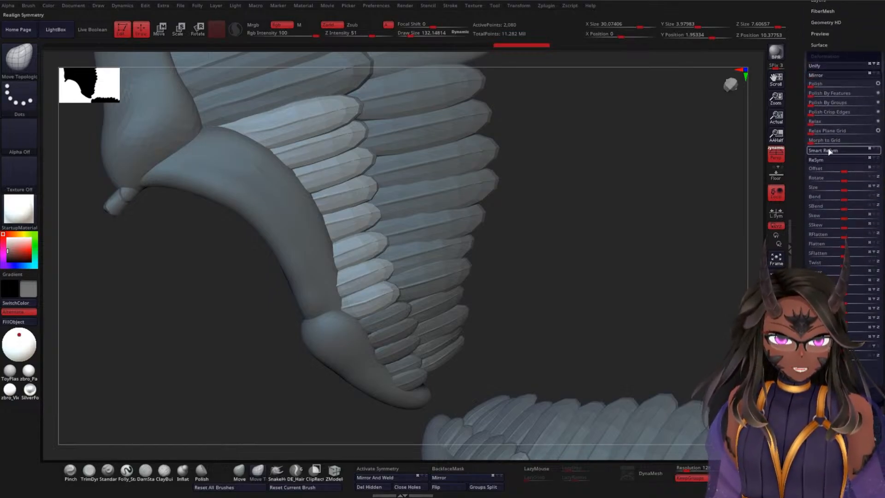
pyautogui.click(812, 121)
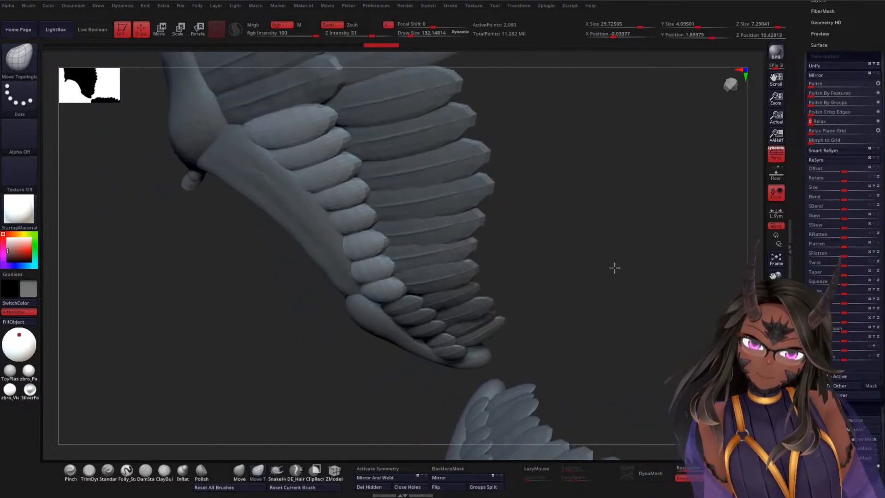
pyautogui.press('ctrl')
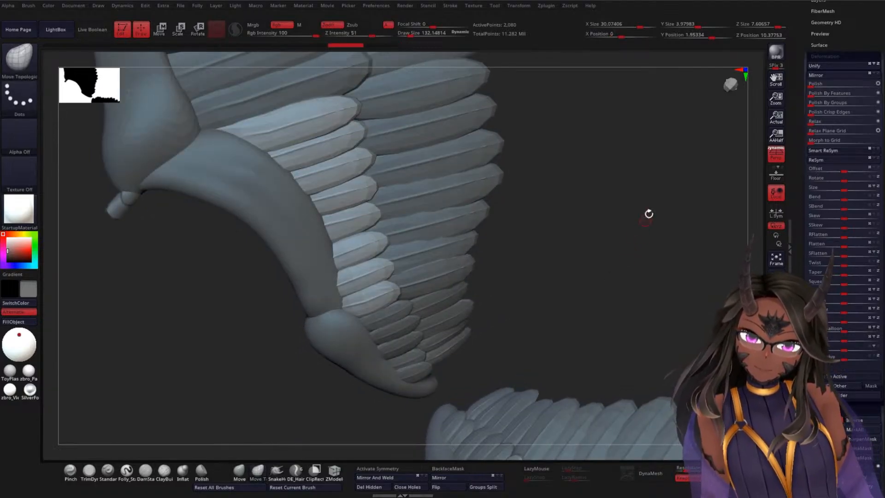
# Step: Try MaskAll and another automatic mask on the WEF1 feathers, undoing the second one
pyautogui.moveTo(802, 238); pyautogui.dragTo(818, 158)
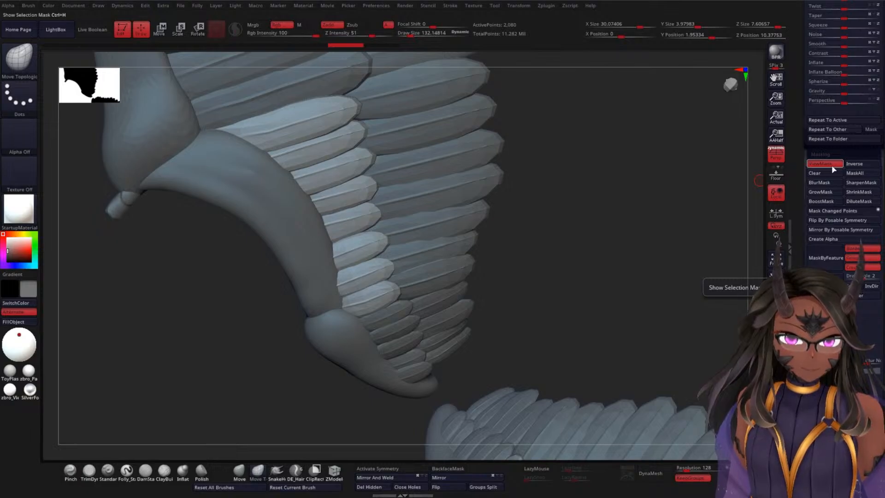
pyautogui.click(858, 174)
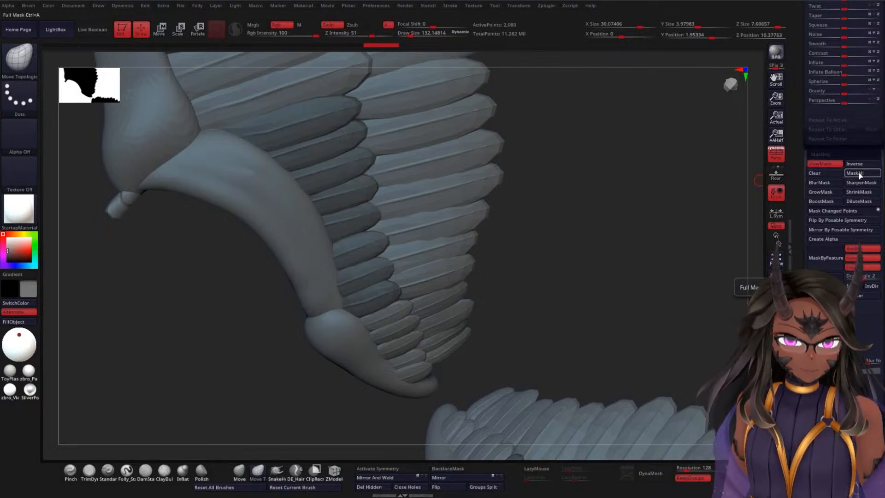
pyautogui.click(825, 282)
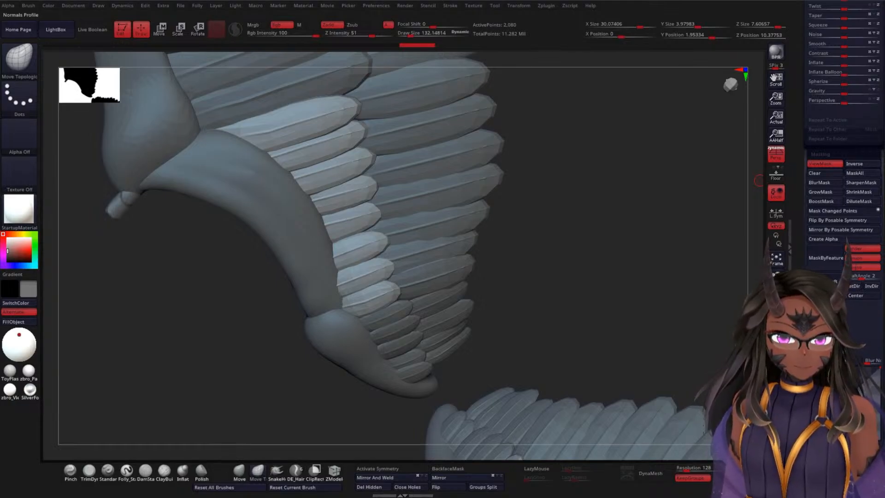
pyautogui.hotkey('ctrl', 'z')
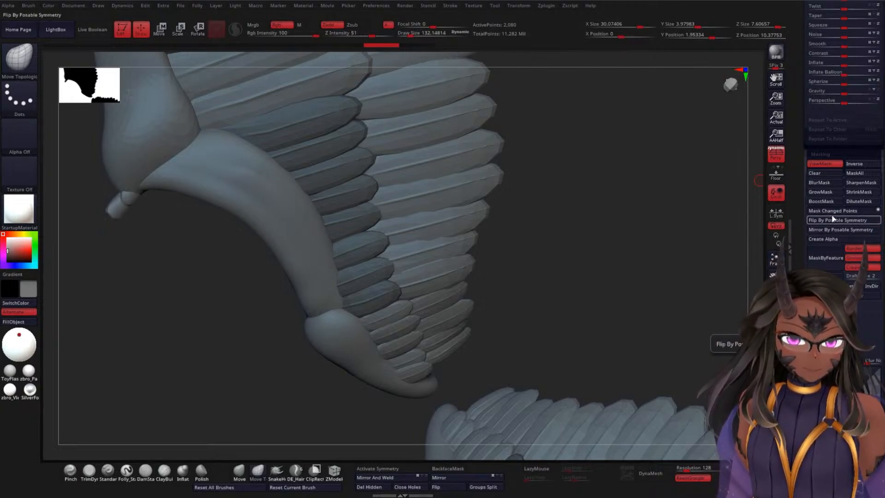
pyautogui.click(825, 164)
pyautogui.click(825, 164)
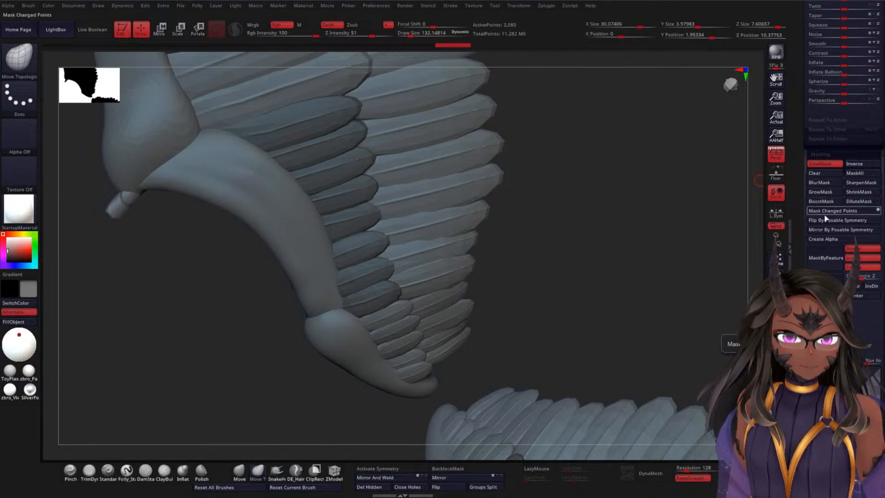
# Step: Apply Mask By Normals to the WEF1 feathers
pyautogui.moveTo(802, 229); pyautogui.dragTo(810, 178)
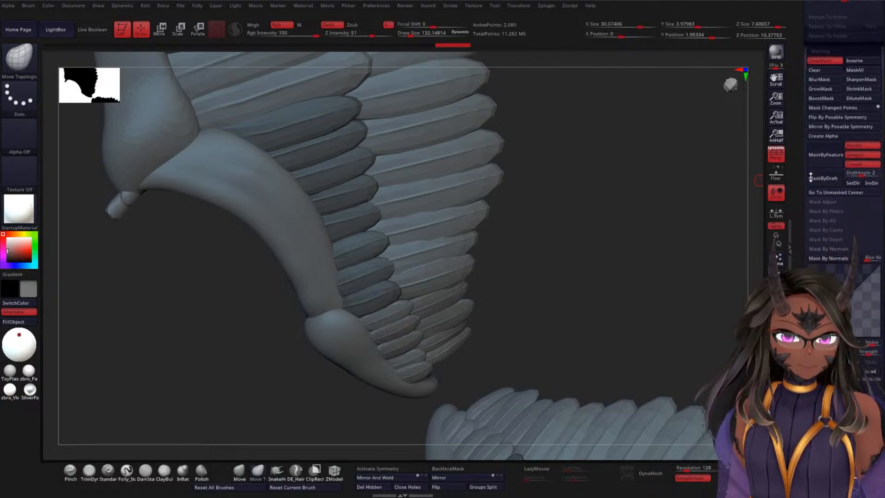
pyautogui.click(834, 248)
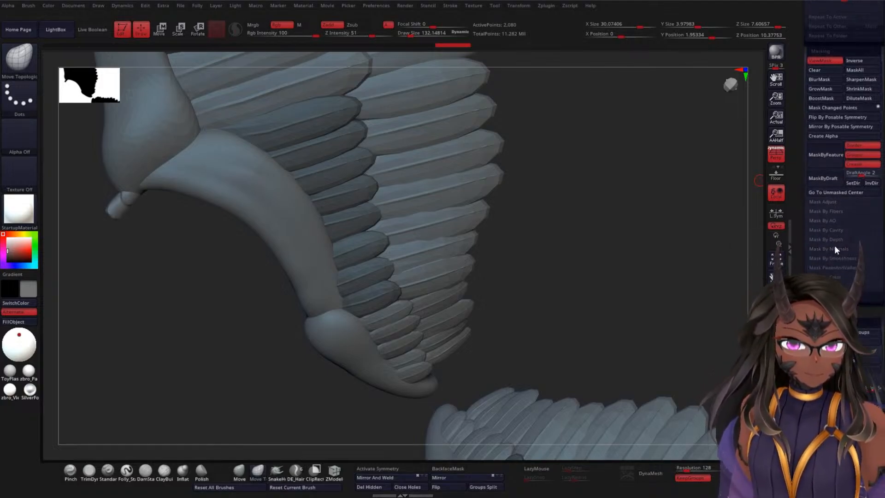
pyautogui.click(834, 247)
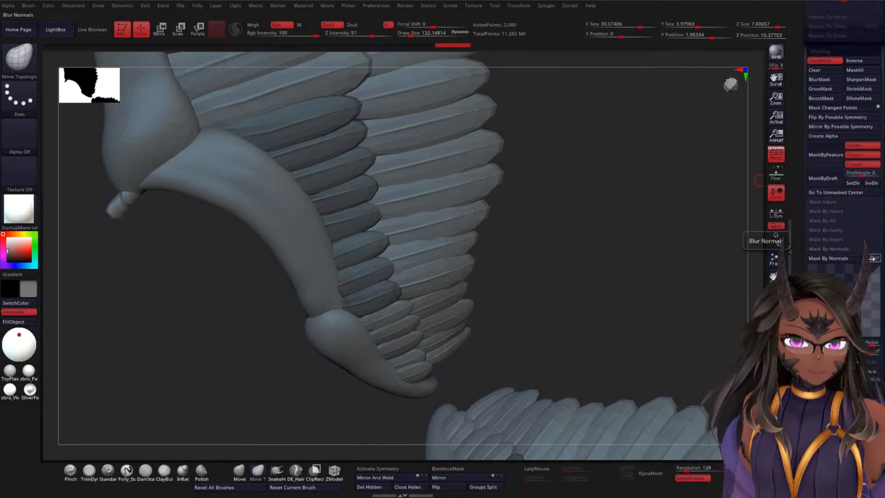
pyautogui.click(839, 259)
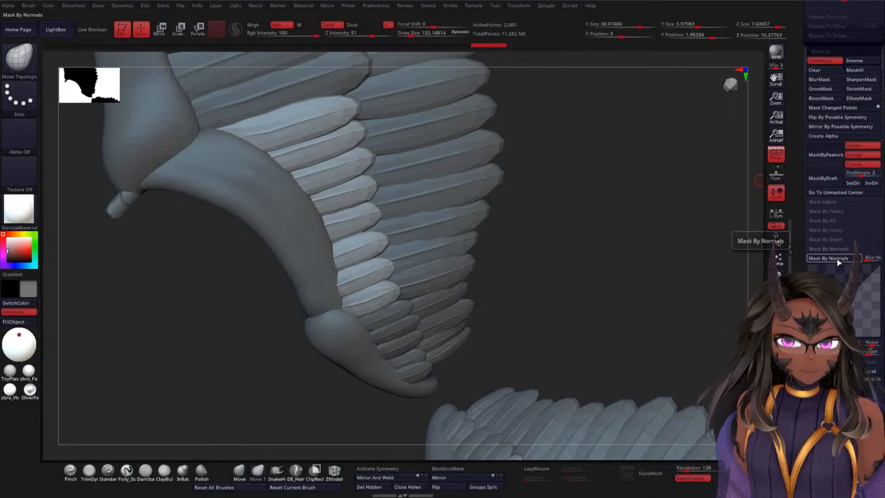
# Step: Isolate the WEF1 feathers, reapply Mask By Normals and smooth them with Relax from Deformation
pyautogui.keyDown('alt'); pyautogui.moveTo(610, 210); pyautogui.dragTo(616, 233); pyautogui.keyUp('alt')
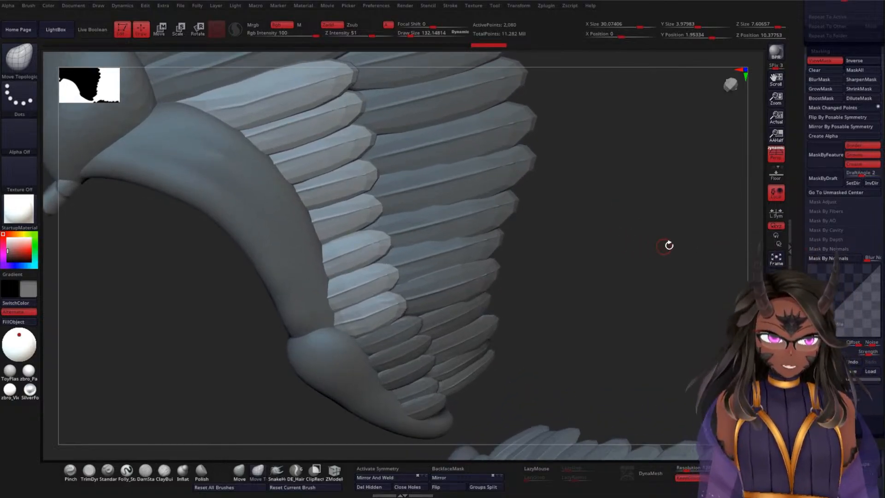
pyautogui.click(775, 380)
pyautogui.moveTo(495, 216); pyautogui.dragTo(587, 270)
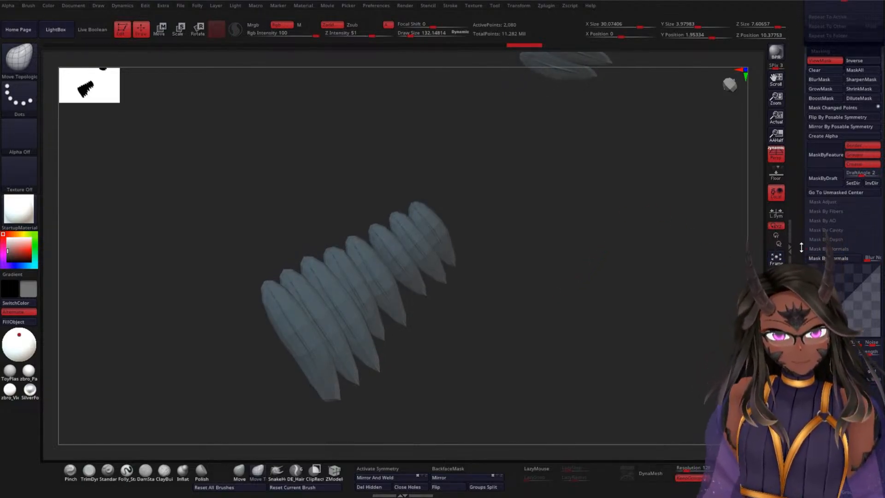
pyautogui.click(826, 259)
pyautogui.moveTo(599, 249)
pyautogui.mouseDown()
pyautogui.moveTo(630, 233)
pyautogui.moveTo(656, 198)
pyautogui.moveTo(592, 269)
pyautogui.moveTo(571, 276)
pyautogui.moveTo(613, 251)
pyautogui.mouseUp()
pyautogui.scroll(10, 801, 217)
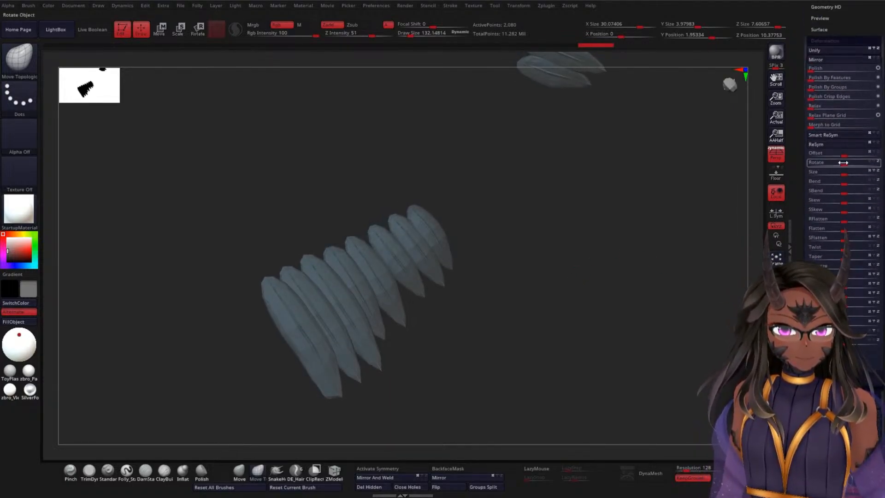
pyautogui.click(813, 107)
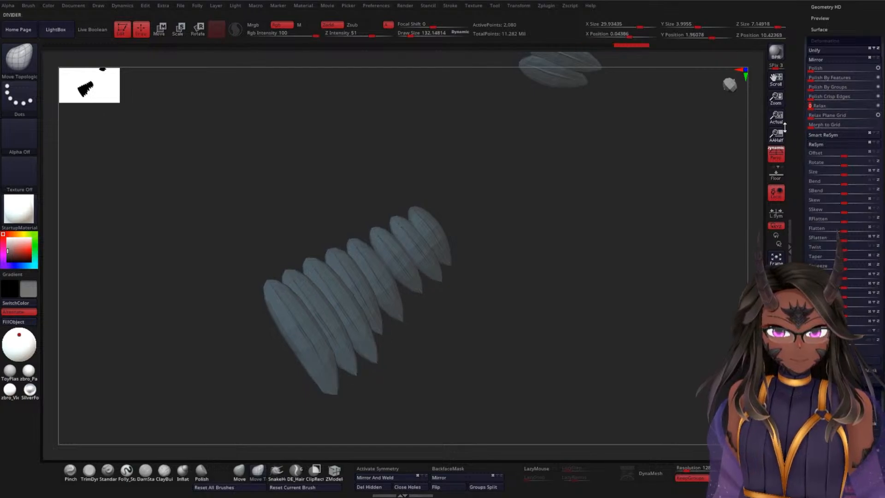
# Step: Check the relaxed WEF1 feathers against the full wing, isolate them again and apply Relax a second time
pyautogui.moveTo(575, 233); pyautogui.dragTo(567, 267)
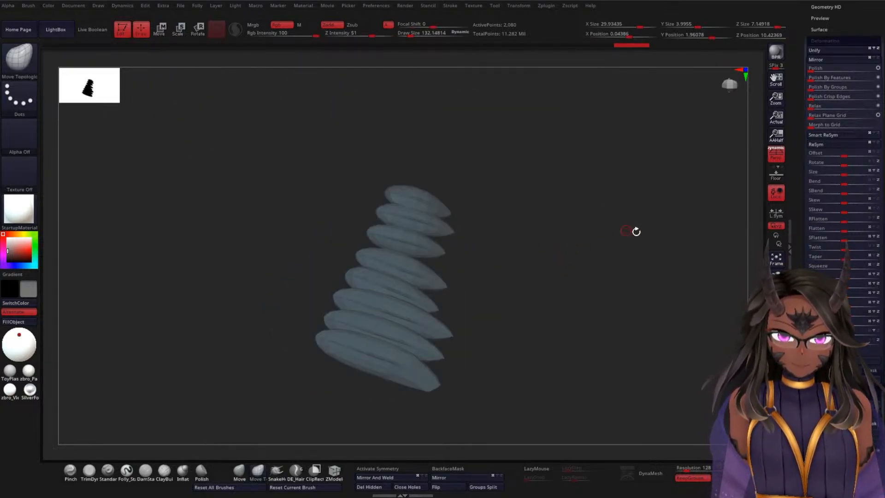
pyautogui.click(776, 382)
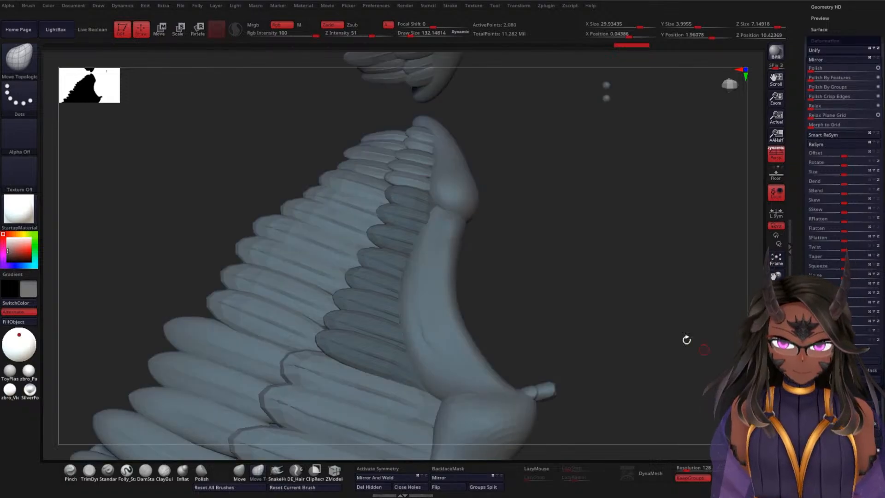
pyautogui.keyDown('ctrl'); pyautogui.click(578, 237); pyautogui.keyUp('ctrl')
pyautogui.moveTo(582, 235); pyautogui.dragTo(625, 298)
pyautogui.moveTo(624, 298); pyautogui.dragTo(661, 257)
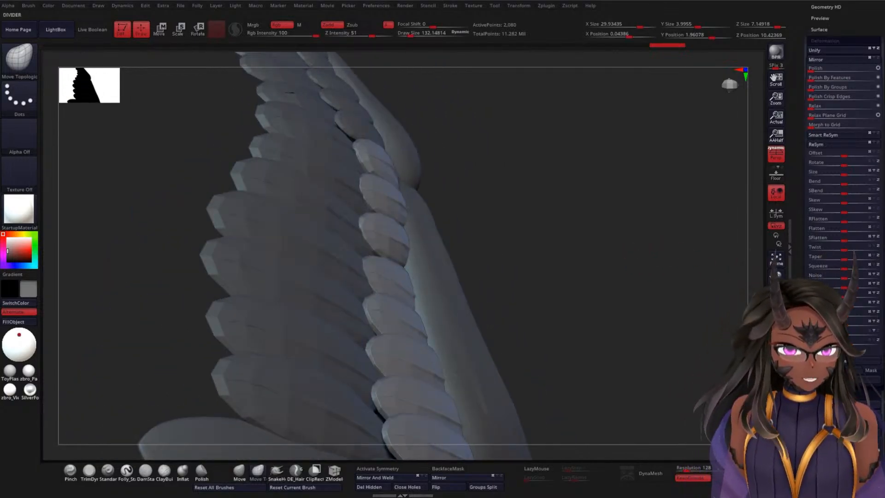
pyautogui.click(775, 387)
pyautogui.moveTo(555, 249); pyautogui.dragTo(539, 282)
pyautogui.moveTo(526, 249); pyautogui.dragTo(546, 283)
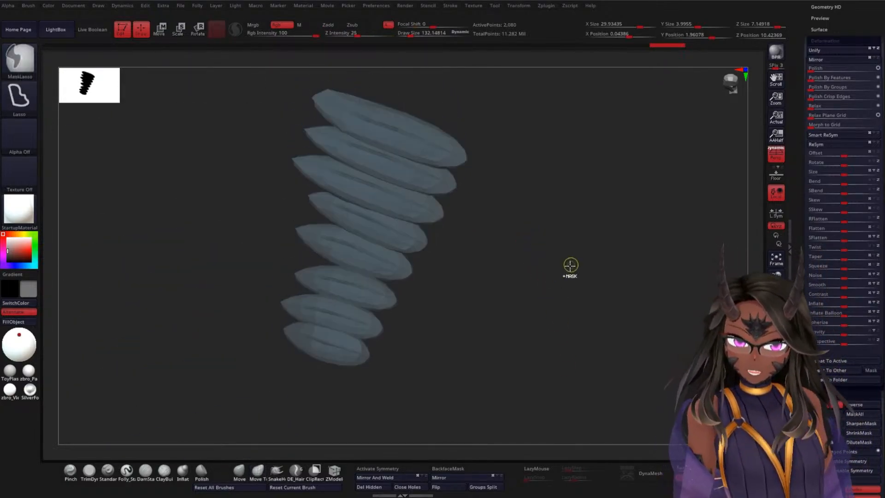
pyautogui.click(815, 106)
pyautogui.moveTo(585, 215); pyautogui.dragTo(550, 217)
pyautogui.hotkey('shift', 'f')
pyautogui.hotkey('shift', 'f')
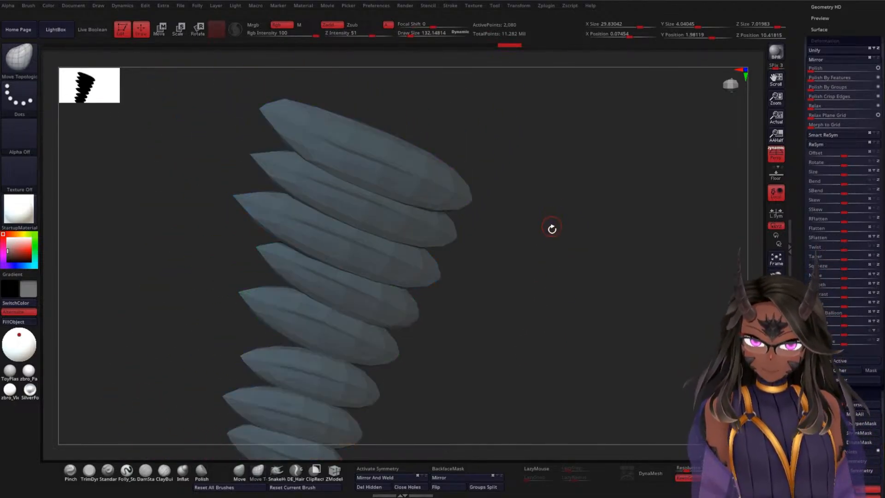
# Step: Subdivide the relaxed WEF1 feathers and show the rest of the wing around them
pyautogui.moveTo(555, 272); pyautogui.dragTo(571, 282)
pyautogui.moveTo(512, 253); pyautogui.dragTo(554, 203)
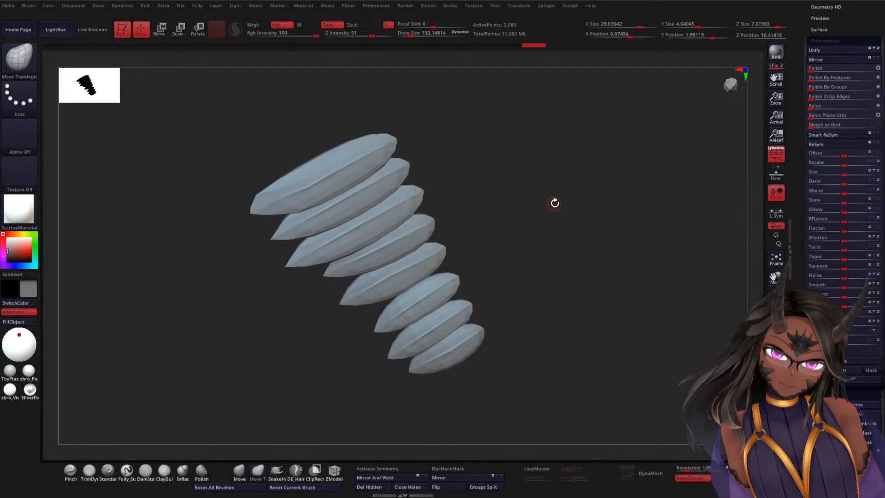
pyautogui.hotkey('ctrl', 'd')
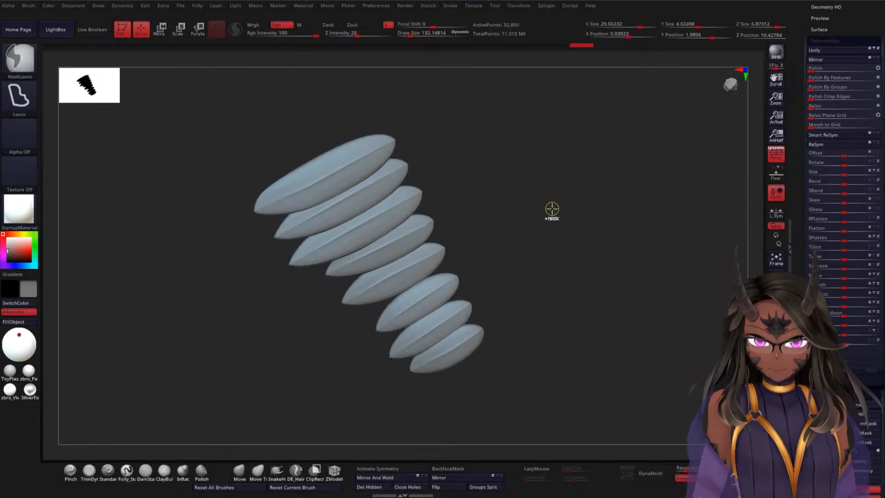
pyautogui.moveTo(553, 206)
pyautogui.mouseDown()
pyautogui.moveTo(545, 242)
pyautogui.moveTo(667, 276)
pyautogui.mouseUp()
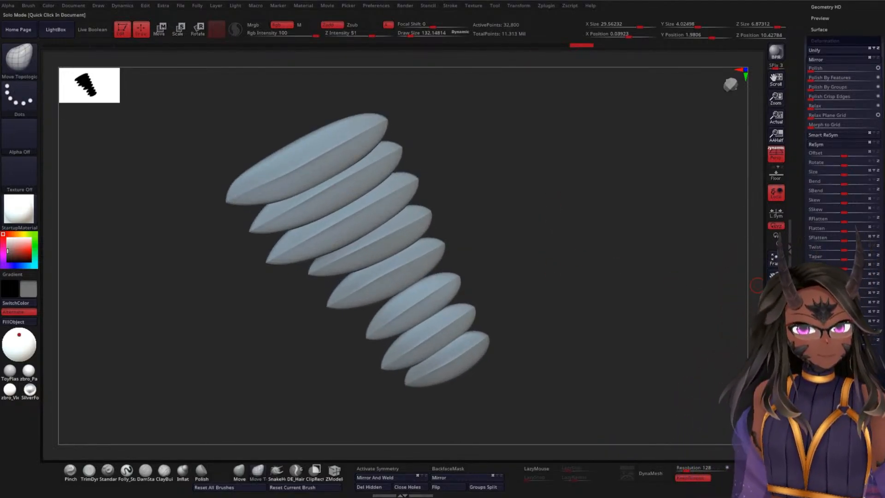
pyautogui.click(778, 236)
pyautogui.moveTo(582, 224); pyautogui.dragTo(708, 192)
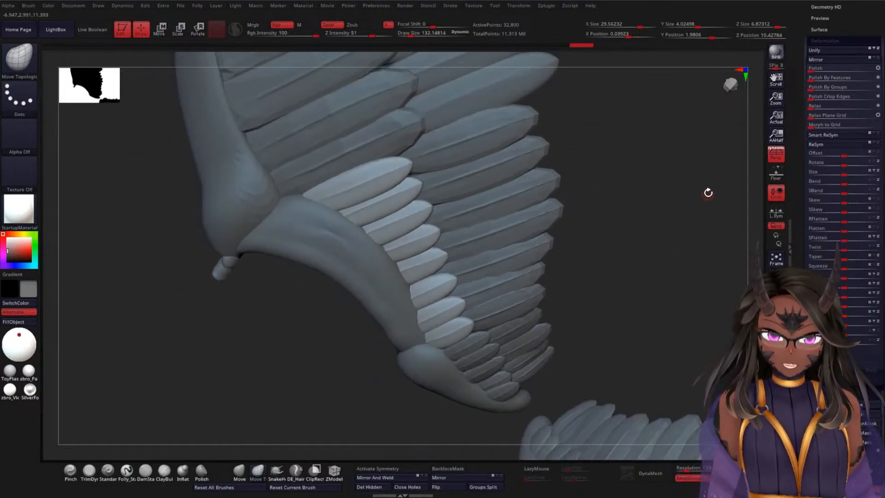
# Step: Lower the WEF1 feathers to subdivision level 1 and check how they sit in the wing
pyautogui.moveTo(800, 215); pyautogui.dragTo(788, 297)
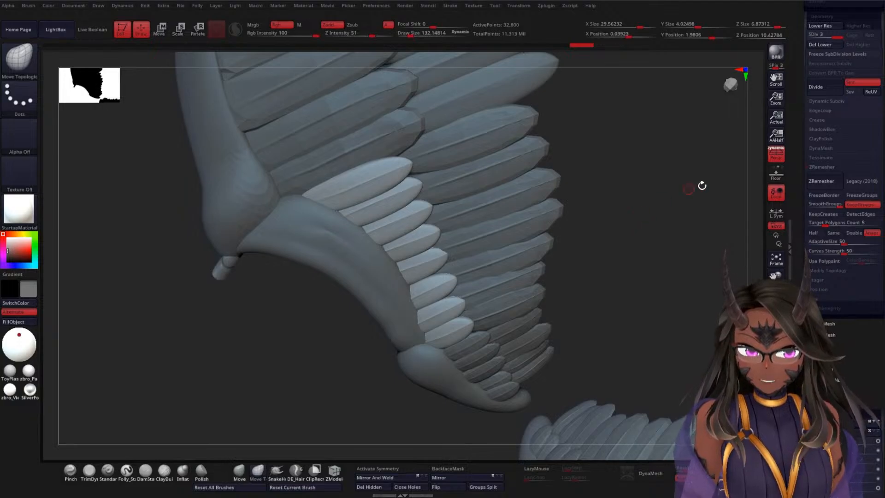
pyautogui.click(811, 36)
pyautogui.moveTo(615, 240); pyautogui.dragTo(615, 230)
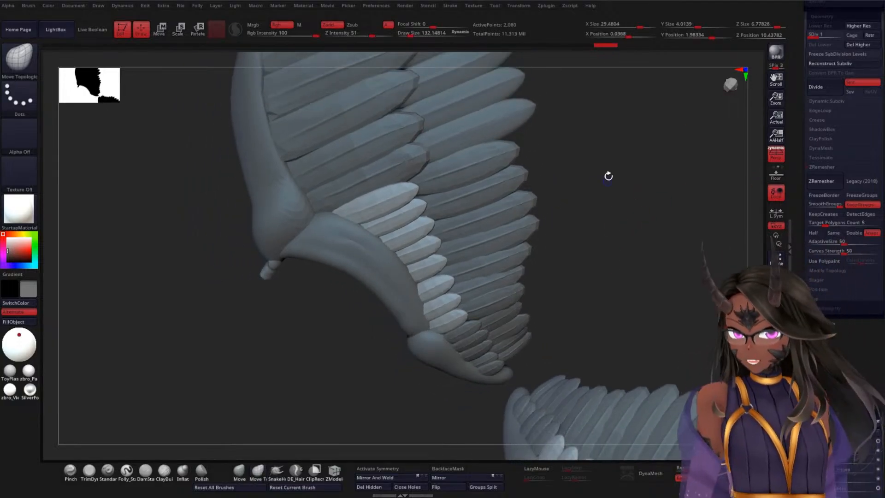
pyautogui.keyDown('alt'); pyautogui.moveTo(608, 176); pyautogui.dragTo(620, 230); pyautogui.keyUp('alt')
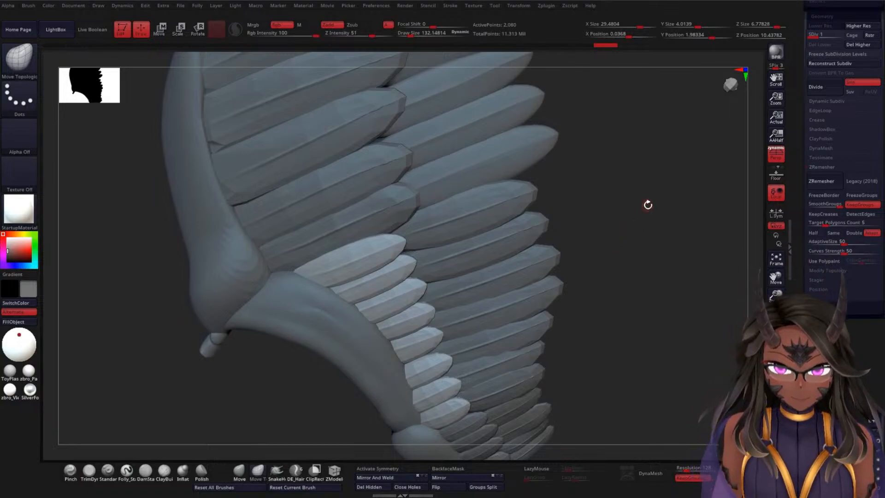
pyautogui.moveTo(647, 204)
pyautogui.mouseDown()
pyautogui.moveTo(652, 192)
pyautogui.moveTo(622, 249)
pyautogui.mouseUp()
# Step: Select the WWF1 feather row near the wing's upper bone and apply Mask By Normals to it
pyautogui.press('ctrl')
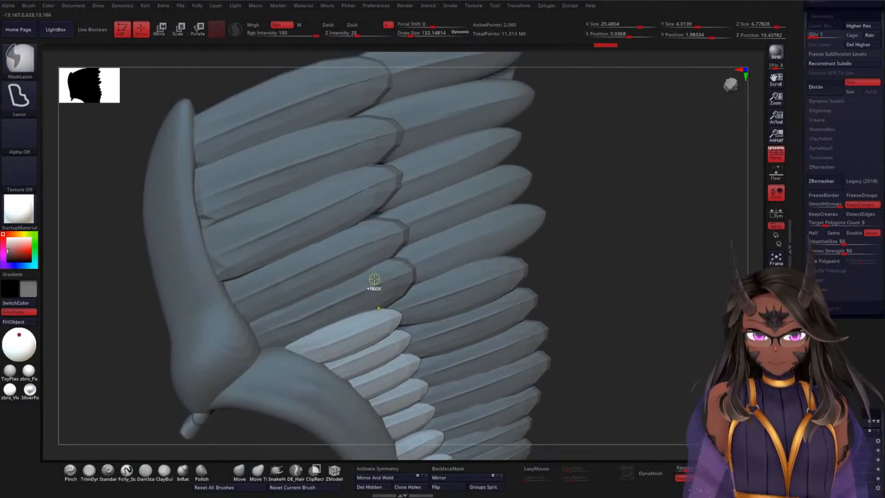
pyautogui.keyDown('alt'); pyautogui.click(319, 281); pyautogui.keyUp('alt')
pyautogui.moveTo(637, 197)
pyautogui.mouseDown()
pyautogui.moveTo(621, 194)
pyautogui.moveTo(648, 189)
pyautogui.mouseUp()
pyautogui.moveTo(800, 231); pyautogui.dragTo(804, 207)
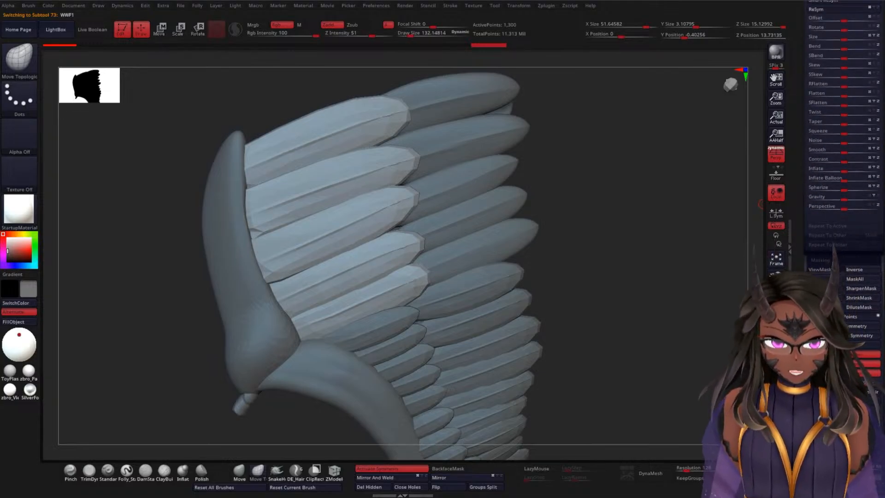
pyautogui.scroll(-2, 843, 203)
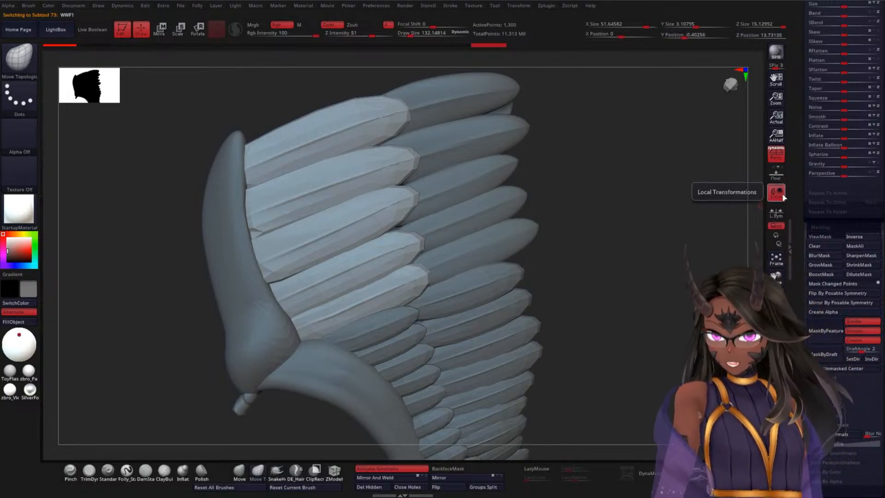
pyautogui.scroll(-3, 805, 215)
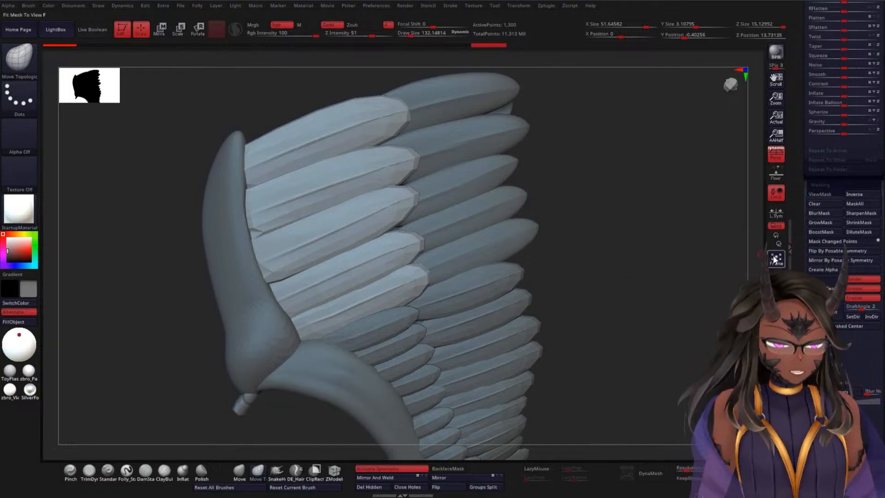
pyautogui.scroll(-4, 809, 233)
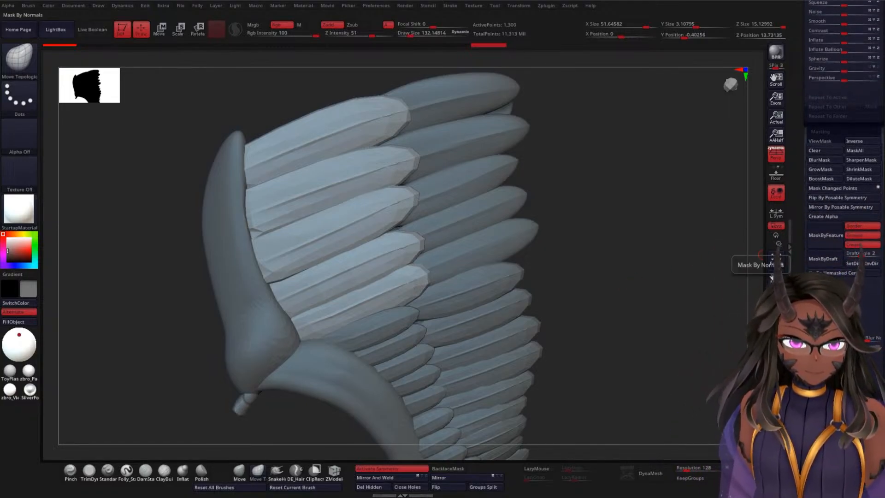
pyautogui.click(835, 338)
pyautogui.keyDown('ctrl'); pyautogui.click(692, 276); pyautogui.keyUp('ctrl')
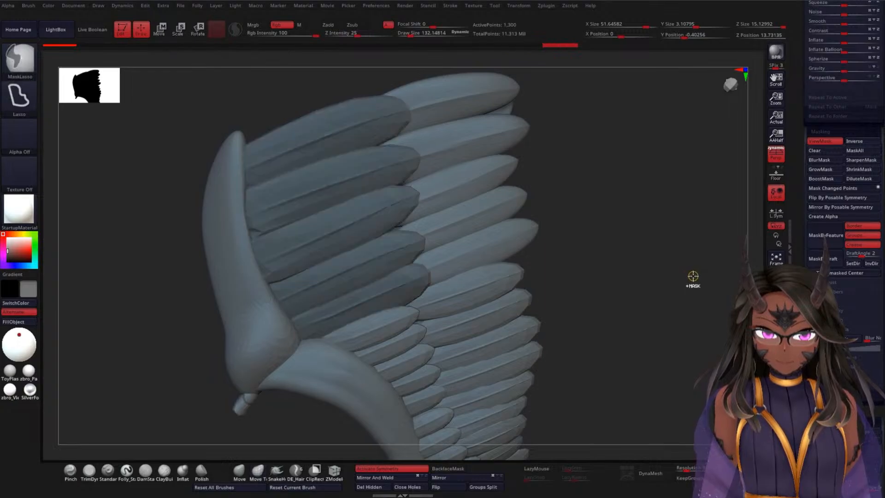
# Step: Apply Relax twice to the WWF1 feathers and subdivide them without the mask
pyautogui.scroll(-10, 806, 233)
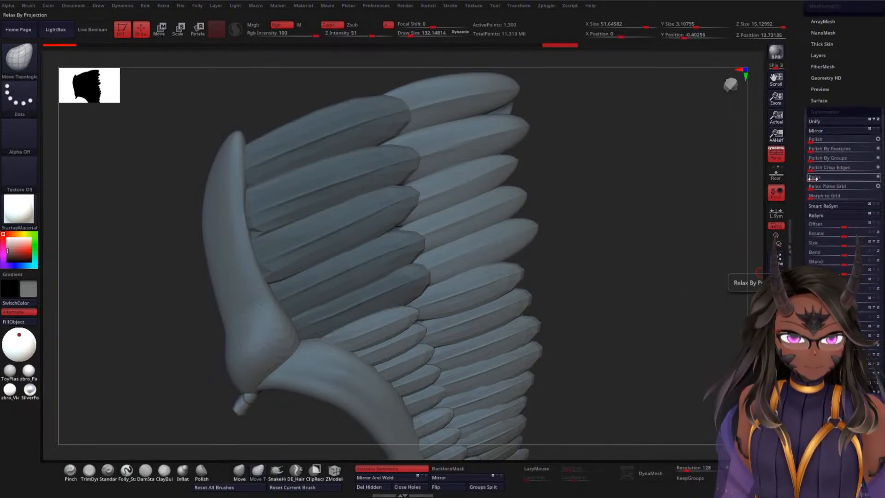
pyautogui.click(812, 179)
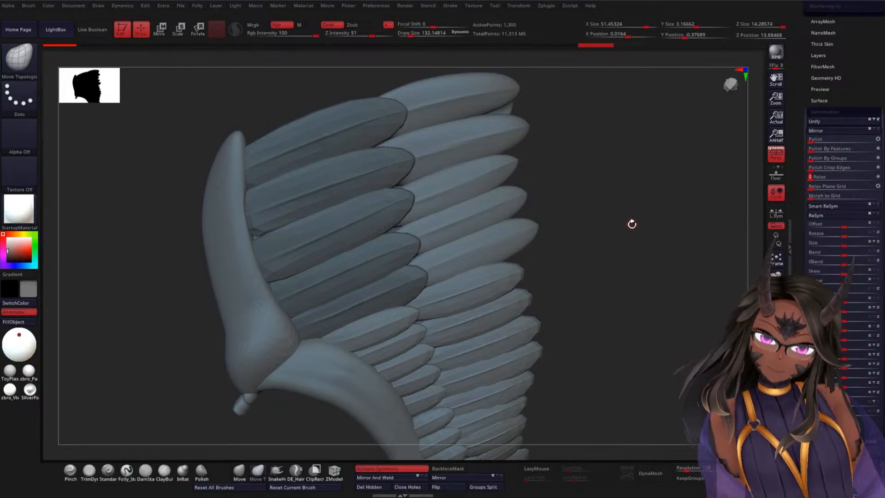
pyautogui.moveTo(632, 224); pyautogui.dragTo(652, 224)
pyautogui.click(813, 178)
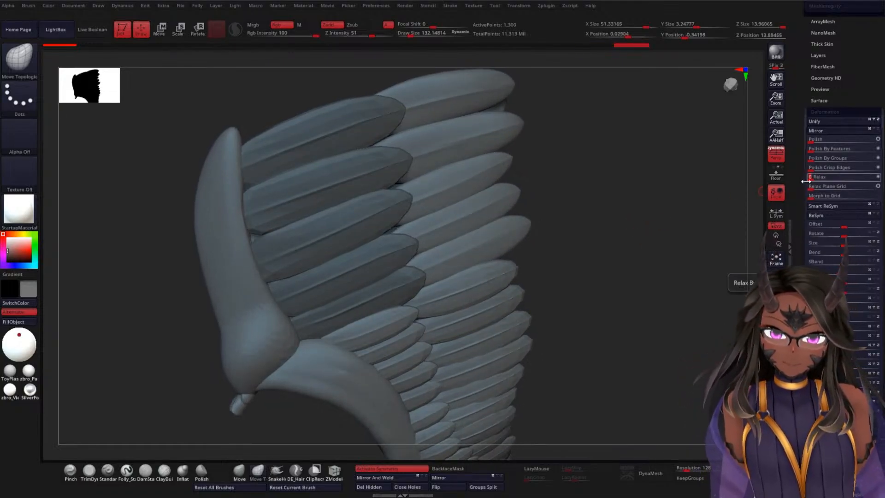
pyautogui.press('ctrl')
pyautogui.keyDown('ctrl'); pyautogui.moveTo(643, 216); pyautogui.dragTo(650, 233); pyautogui.keyUp('ctrl')
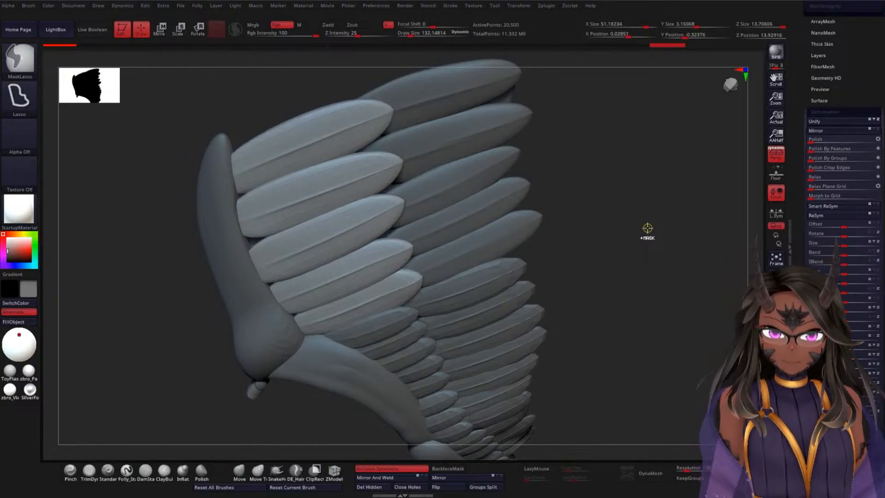
# Step: Check the relaxed WWF1 feathers against the bone and the neighbouring rows from several angles
pyautogui.hotkey('ctrl', 'd')
pyautogui.moveTo(654, 226); pyautogui.dragTo(685, 205)
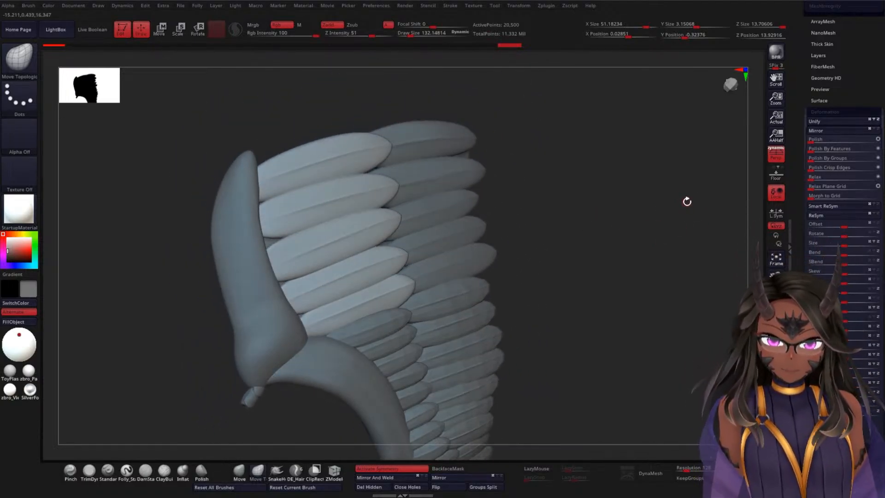
pyautogui.moveTo(607, 235); pyautogui.dragTo(637, 224)
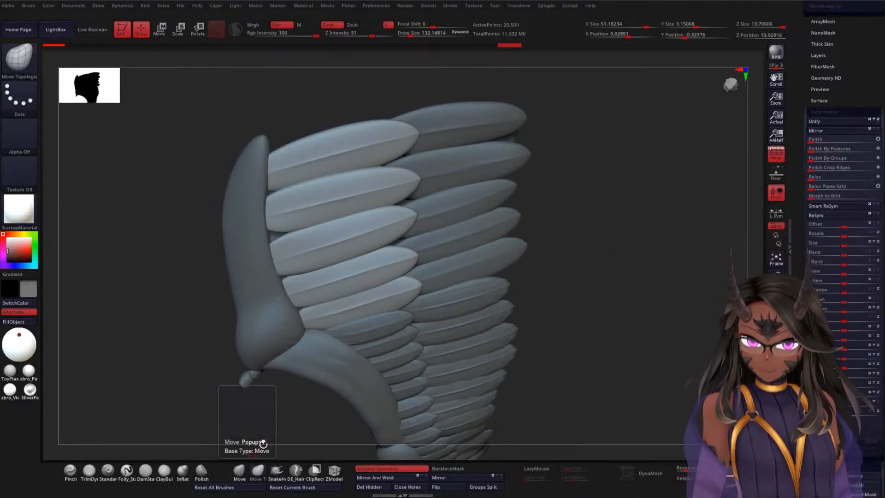
pyautogui.moveTo(596, 263); pyautogui.dragTo(604, 247)
# Step: Select the WEF3 feather row, switch to the Move gizmo, and select the WWF2 row
pyautogui.keyDown('alt'); pyautogui.click(481, 298); pyautogui.keyUp('alt')
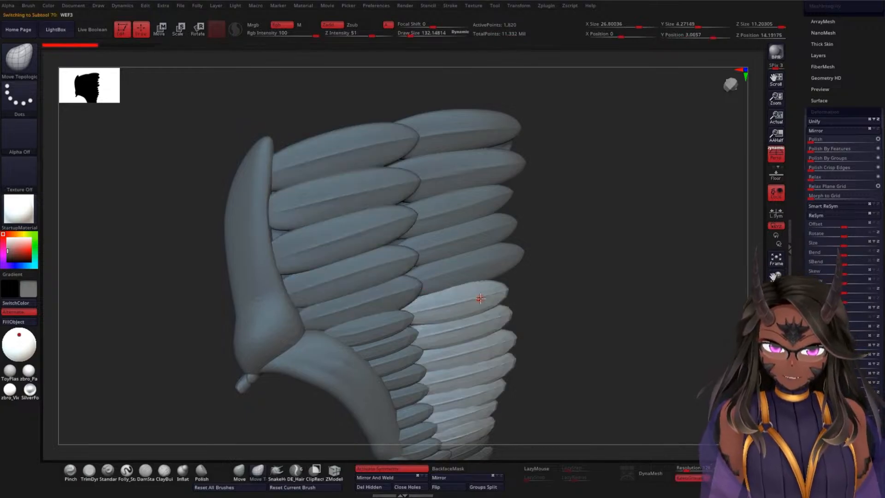
pyautogui.press('w')
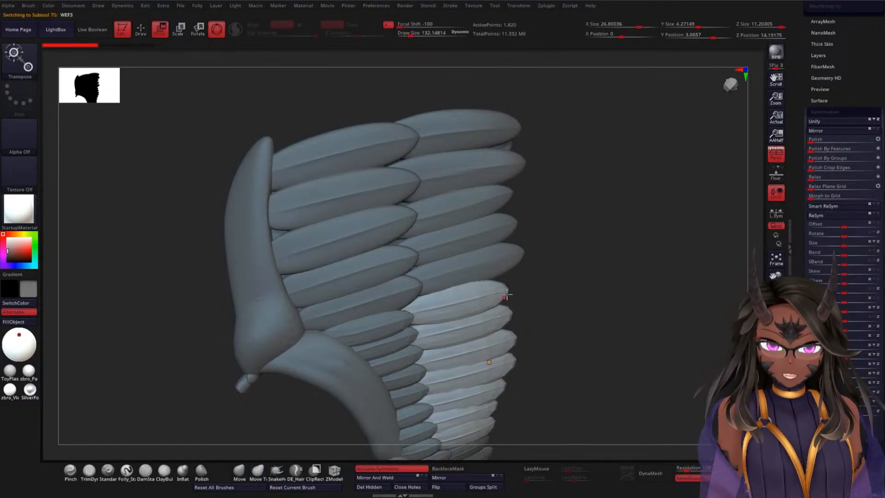
pyautogui.keyDown('alt'); pyautogui.moveTo(582, 304); pyautogui.dragTo(580, 256); pyautogui.keyUp('alt')
pyautogui.keyDown('alt'); pyautogui.moveTo(614, 316); pyautogui.dragTo(555, 197); pyautogui.keyUp('alt')
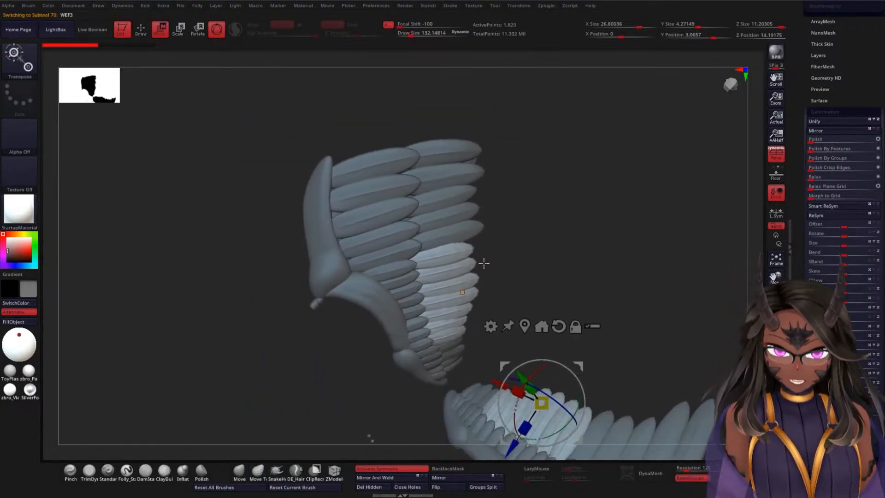
pyautogui.moveTo(566, 251); pyautogui.dragTo(542, 236)
pyautogui.keyDown('alt'); pyautogui.click(468, 215); pyautogui.keyUp('alt')
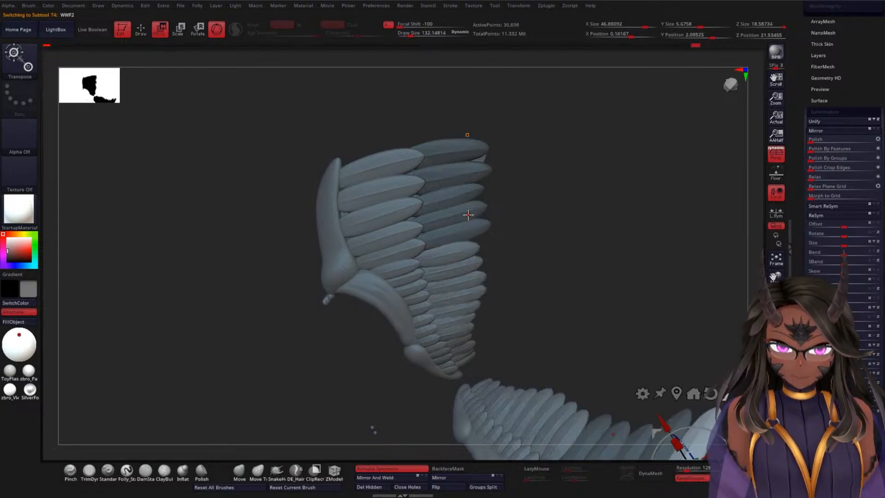
# Step: Switch between the WEF3, WSF3 and WSF1 feather rows on both wings, ending with WSF1 selected
pyautogui.keyDown('alt'); pyautogui.moveTo(549, 292); pyautogui.dragTo(563, 179); pyautogui.keyUp('alt')
pyautogui.keyDown('alt'); pyautogui.click(510, 335); pyautogui.keyUp('alt')
pyautogui.keyDown('alt'); pyautogui.click(413, 244); pyautogui.keyUp('alt')
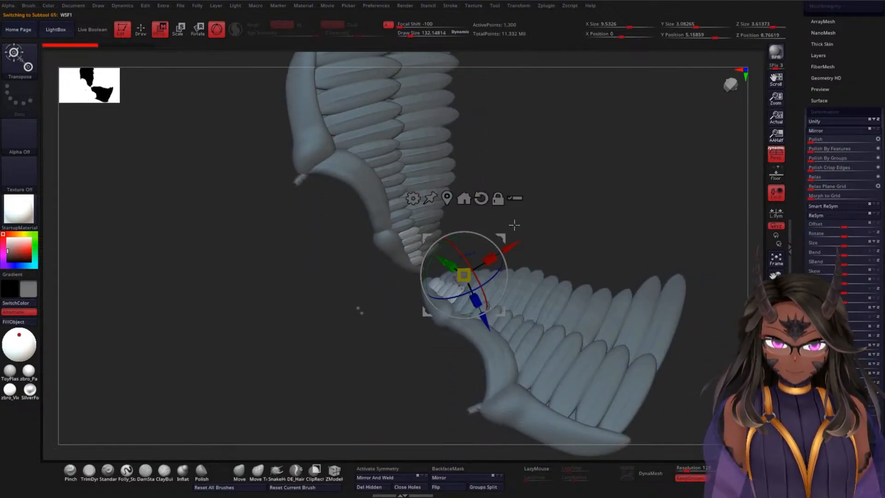
pyautogui.keyDown('alt'); pyautogui.click(570, 377); pyautogui.keyUp('alt')
pyautogui.keyDown('alt'); pyautogui.click(465, 274); pyautogui.keyUp('alt')
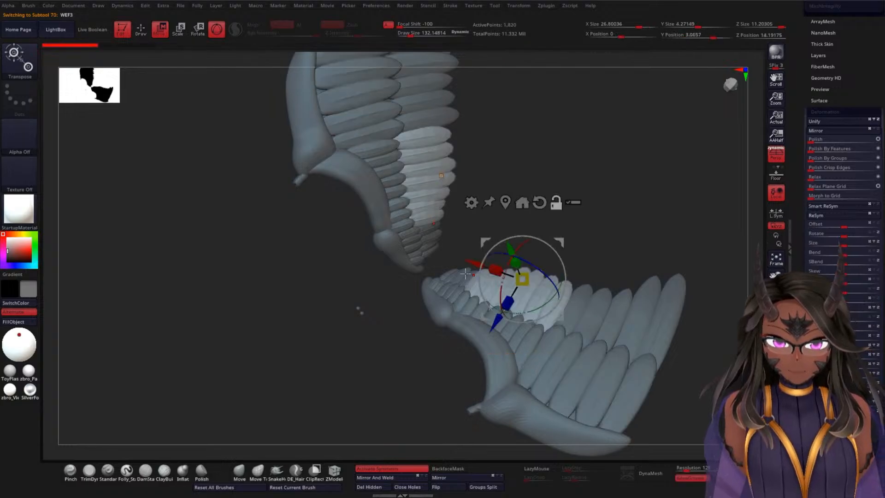
pyautogui.keyDown('alt'); pyautogui.click(465, 274); pyautogui.keyUp('alt')
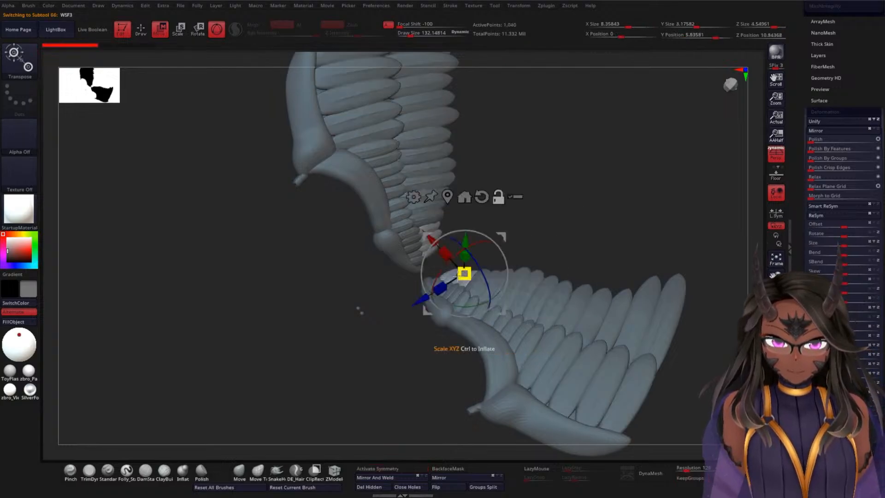
pyautogui.keyDown('alt'); pyautogui.click(608, 318); pyautogui.keyUp('alt')
pyautogui.keyDown('alt'); pyautogui.click(447, 292); pyautogui.keyUp('alt')
pyautogui.keyDown('alt'); pyautogui.moveTo(600, 176); pyautogui.dragTo(587, 281); pyautogui.keyUp('alt')
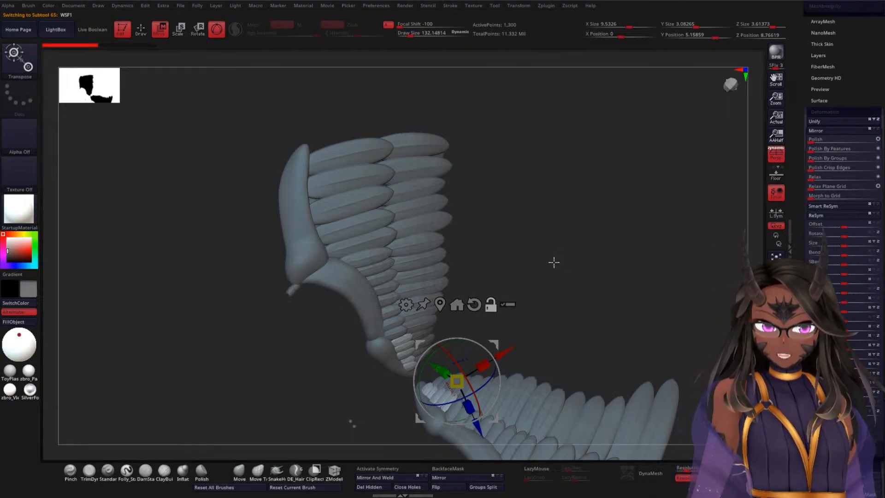
# Step: Return to drawing mode, isolate one WSF1 feather at the wing's inner end, and show the whole row again
pyautogui.keyDown('alt'); pyautogui.moveTo(569, 215); pyautogui.dragTo(602, 188); pyautogui.keyUp('alt')
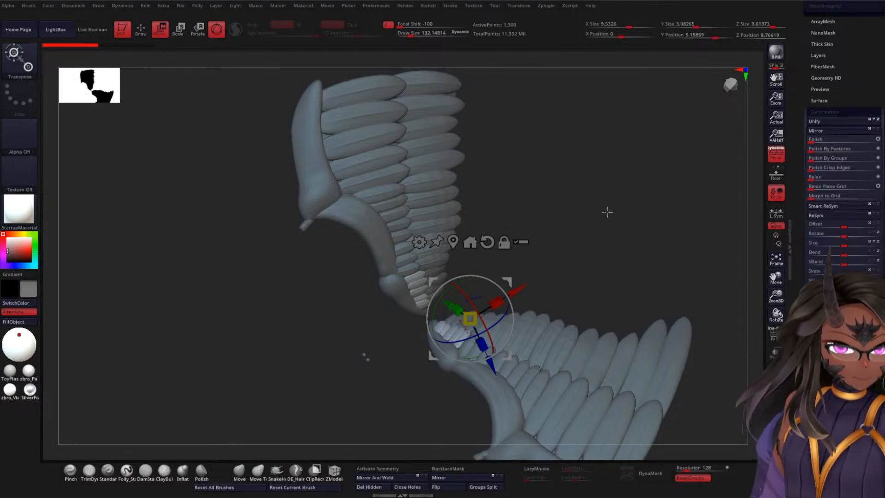
pyautogui.keyDown('ctrl'); pyautogui.moveTo(603, 185); pyautogui.dragTo(618, 209, button='right'); pyautogui.keyUp('ctrl')
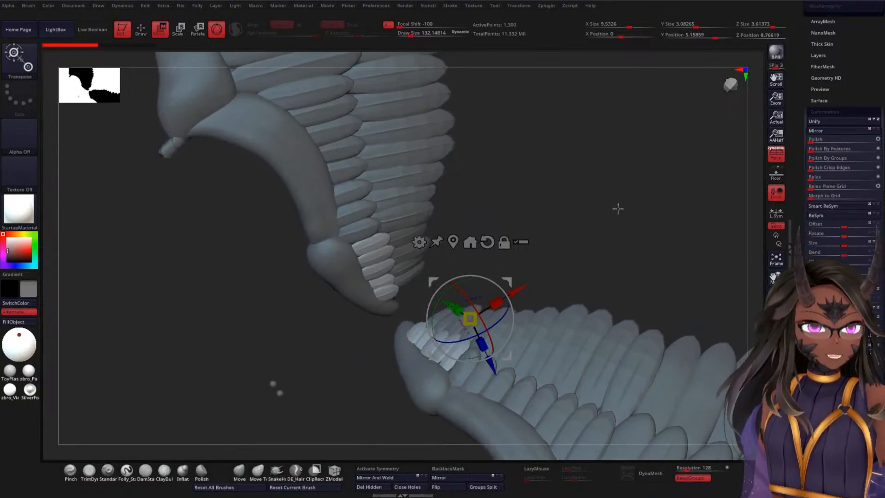
pyautogui.keyDown('alt'); pyautogui.moveTo(624, 172); pyautogui.dragTo(616, 203, button='right'); pyautogui.keyUp('alt')
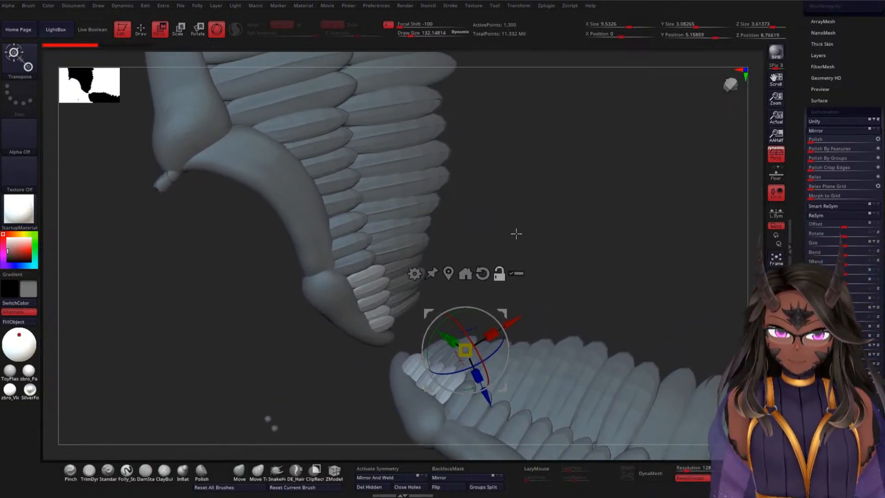
pyautogui.moveTo(516, 234); pyautogui.dragTo(559, 294, button='right')
pyautogui.keyDown('alt'); pyautogui.moveTo(574, 173); pyautogui.dragTo(647, 183, button='right'); pyautogui.keyUp('alt')
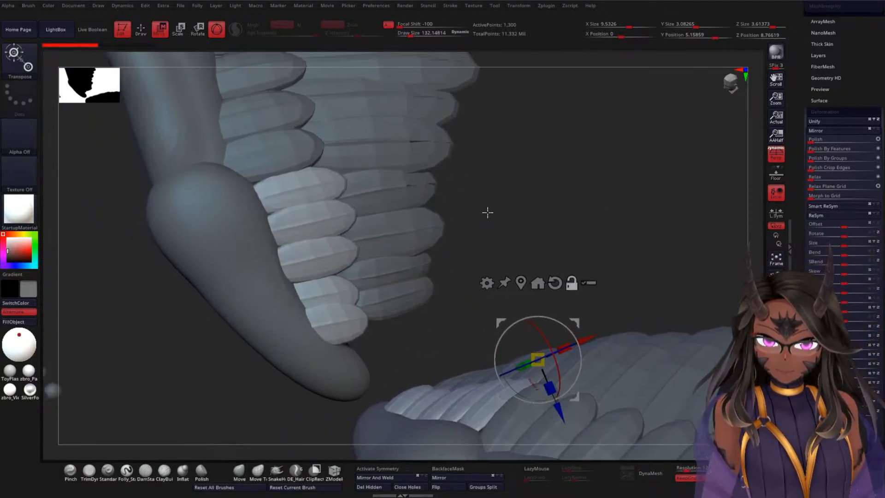
pyautogui.press('q')
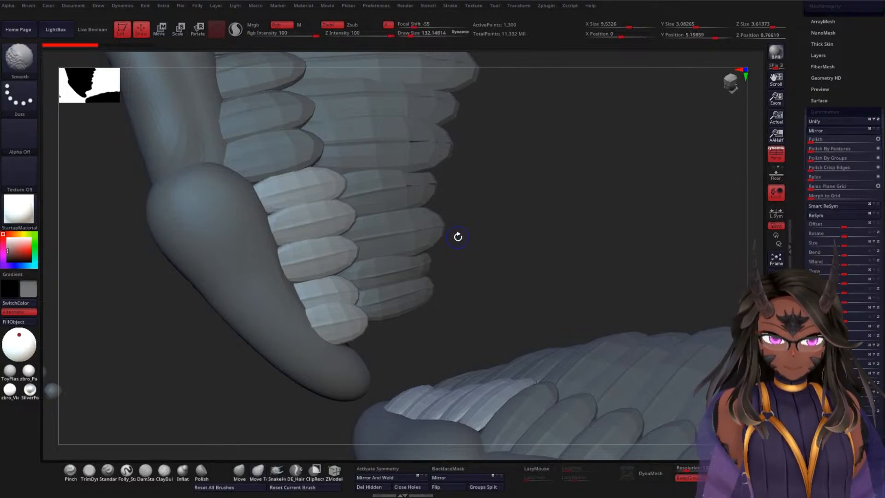
pyautogui.keyDown('ctrl'); pyautogui.keyDown('shift'); pyautogui.click(316, 255); pyautogui.keyUp('shift'); pyautogui.keyUp('ctrl')
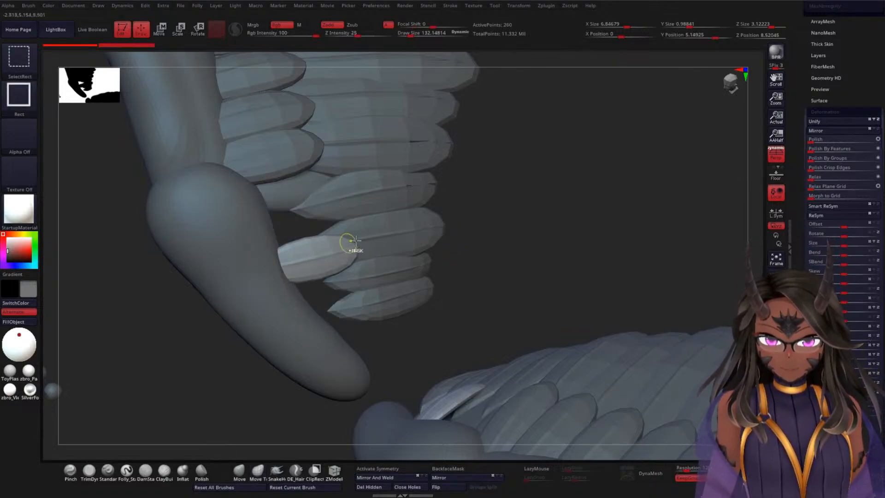
pyautogui.keyDown('ctrl'); pyautogui.keyDown('shift'); pyautogui.click(504, 211); pyautogui.keyUp('shift'); pyautogui.keyUp('ctrl')
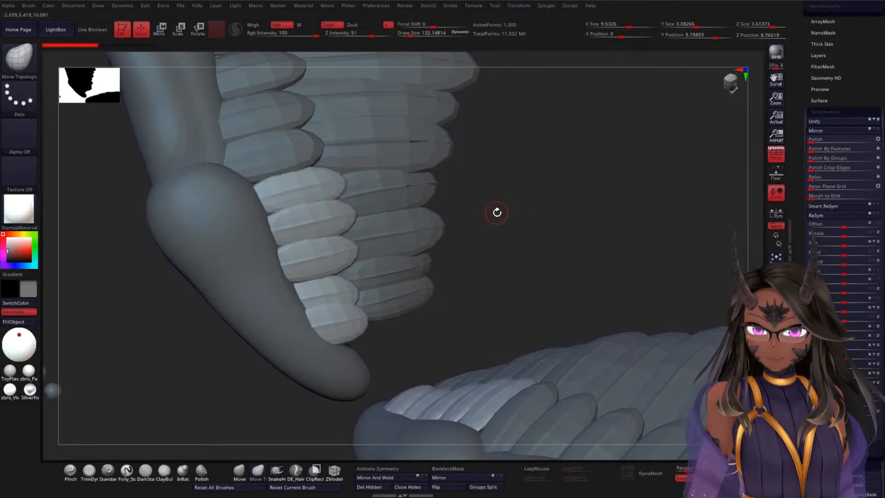
pyautogui.press('shift')
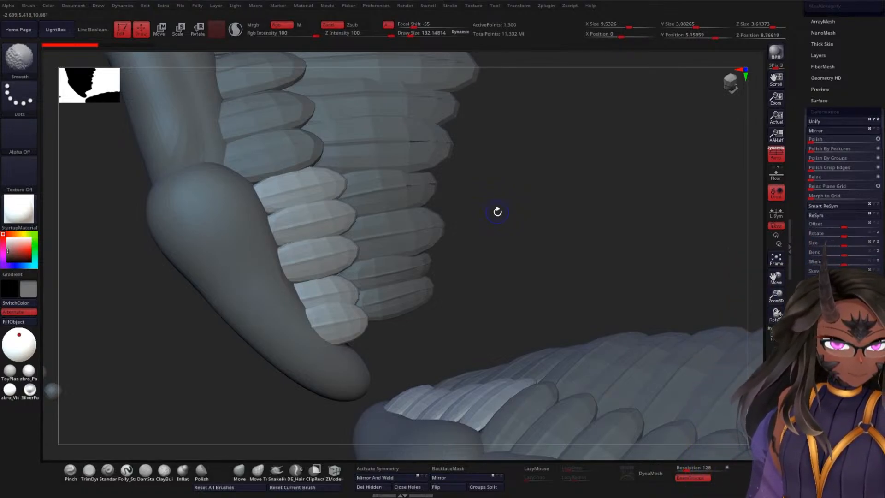
pyautogui.hotkey('ctrl', 'shift')
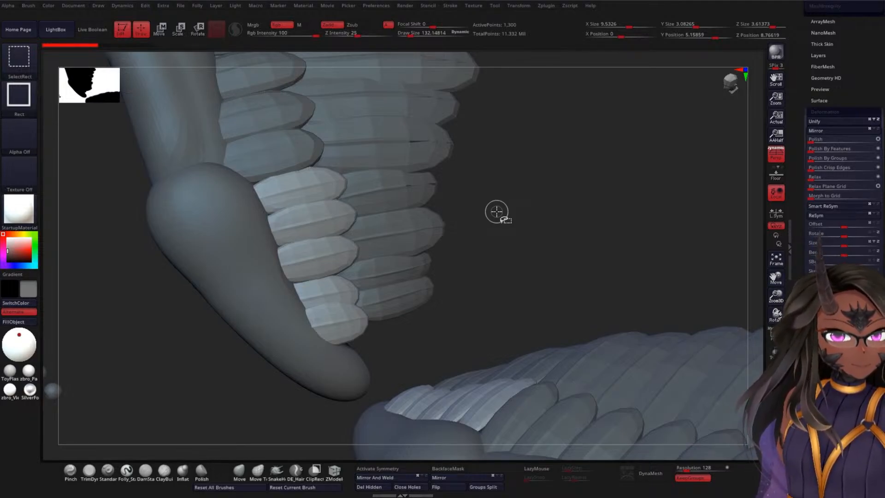
pyautogui.press('shift')
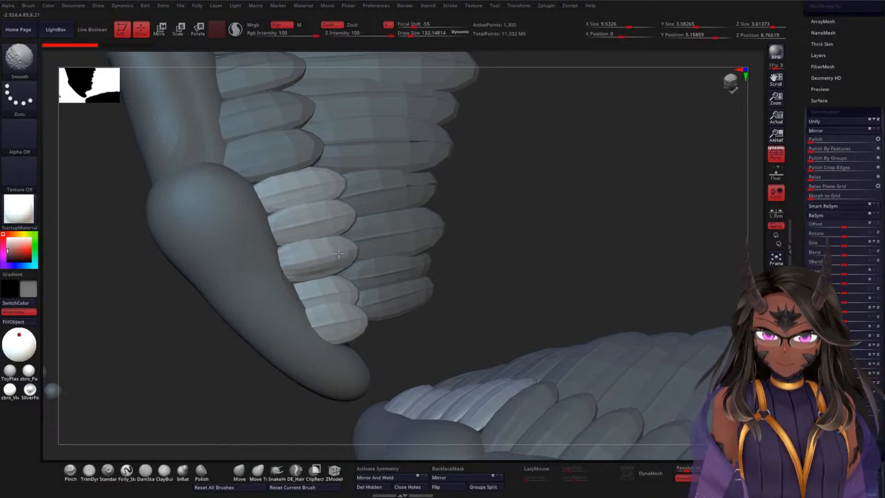
# Step: Select the WWF1 feather row and ready the Move Topological brush at a draw size of about 864
pyautogui.moveTo(587, 221)
pyautogui.mouseDown()
pyautogui.moveTo(566, 258)
pyautogui.moveTo(559, 239)
pyautogui.mouseUp()
pyautogui.moveTo(547, 200)
pyautogui.mouseDown()
pyautogui.moveTo(567, 183)
pyautogui.moveTo(554, 274)
pyautogui.moveTo(566, 284)
pyautogui.moveTo(573, 196)
pyautogui.moveTo(557, 241)
pyautogui.mouseUp()
pyautogui.moveTo(602, 213)
pyautogui.mouseDown()
pyautogui.moveTo(626, 338)
pyautogui.moveTo(630, 316)
pyautogui.mouseUp()
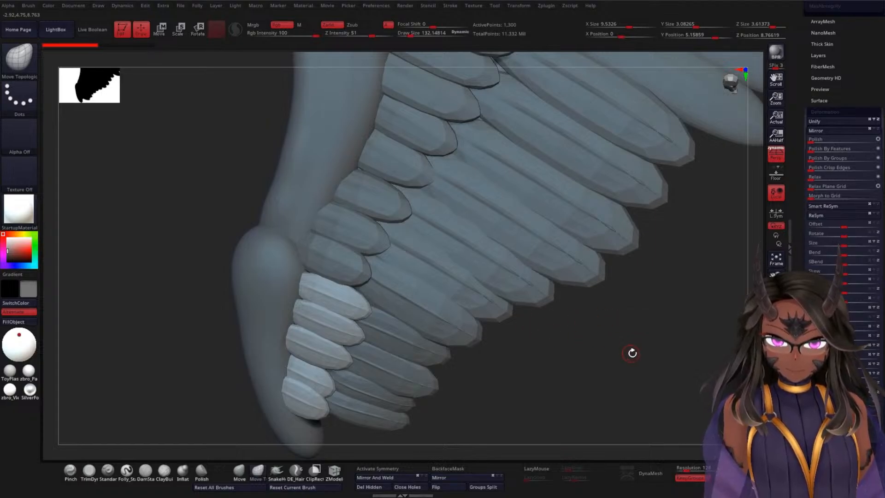
pyautogui.moveTo(632, 353)
pyautogui.keyDown('alt'); pyautogui.mouseDown()
pyautogui.moveTo(649, 192)
pyautogui.moveTo(639, 235)
pyautogui.moveTo(578, 167)
pyautogui.moveTo(385, 205)
pyautogui.mouseUp(); pyautogui.keyUp('alt')
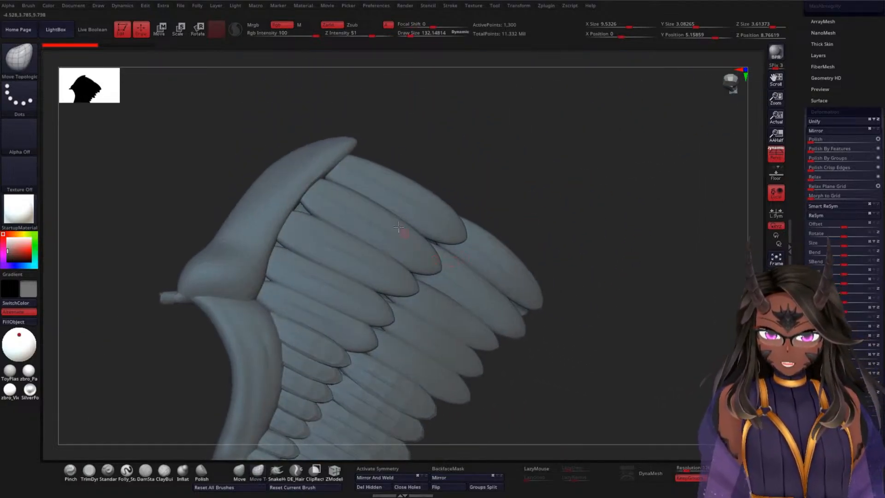
pyautogui.keyDown('alt'); pyautogui.click(385, 205); pyautogui.keyUp('alt')
pyautogui.moveTo(546, 166); pyautogui.dragTo(524, 186)
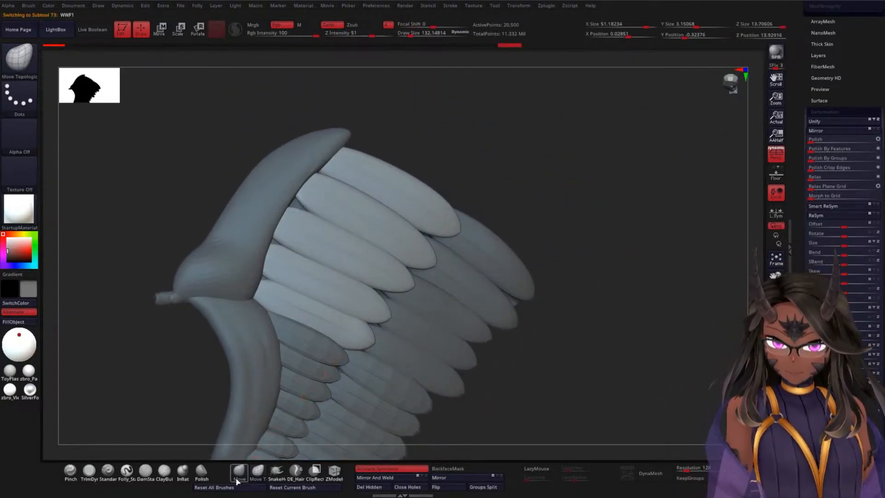
pyautogui.click(239, 470)
pyautogui.press('space')
pyautogui.moveTo(599, 159)
pyautogui.mouseDown()
pyautogui.moveTo(607, 159)
pyautogui.moveTo(562, 124)
pyautogui.moveTo(570, 148)
pyautogui.moveTo(461, 192)
pyautogui.mouseUp()
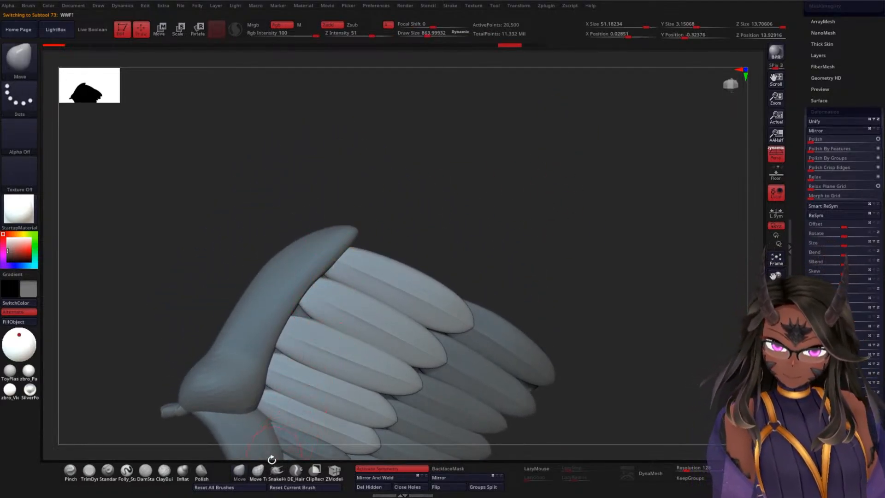
pyautogui.click(257, 469)
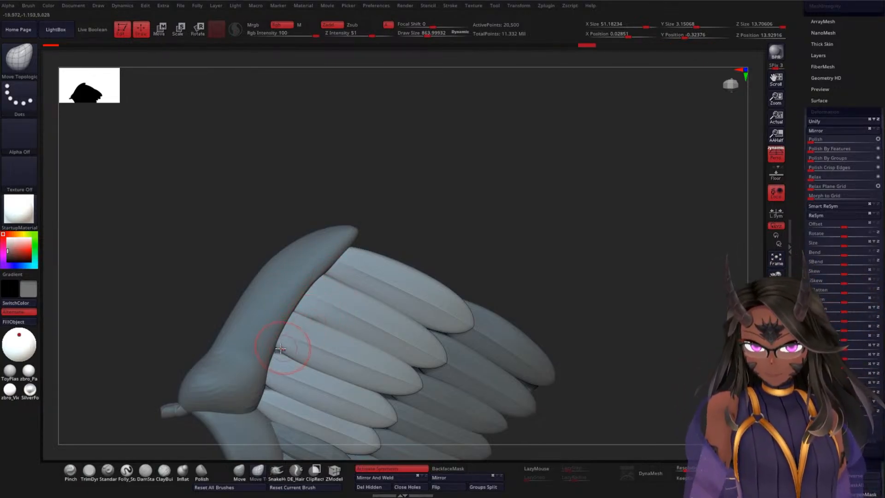
# Step: Pull the bases of the WWF1 feathers in against the upper wing bone with Move Topological
pyautogui.moveTo(520, 199); pyautogui.dragTo(491, 185)
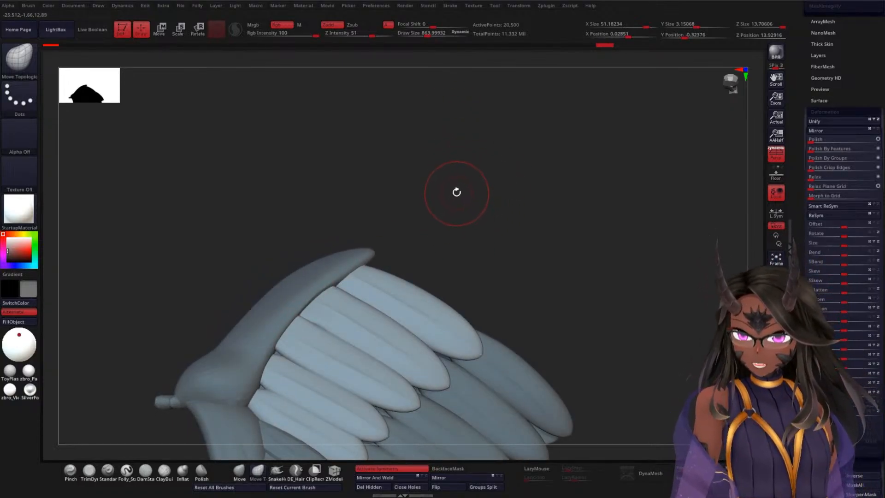
pyautogui.moveTo(568, 152); pyautogui.dragTo(435, 190)
pyautogui.moveTo(223, 206); pyautogui.dragTo(239, 197)
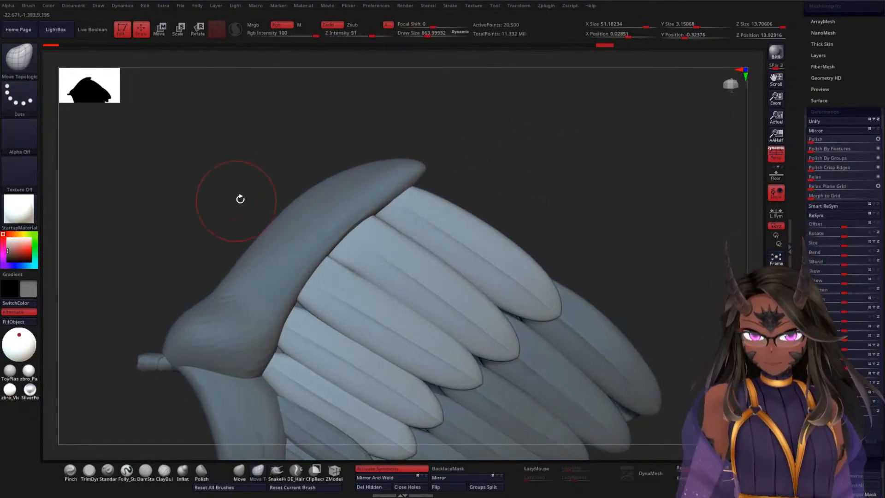
pyautogui.moveTo(301, 309); pyautogui.dragTo(294, 293)
pyautogui.moveTo(549, 170)
pyautogui.mouseDown()
pyautogui.moveTo(565, 166)
pyautogui.moveTo(546, 170)
pyautogui.mouseUp()
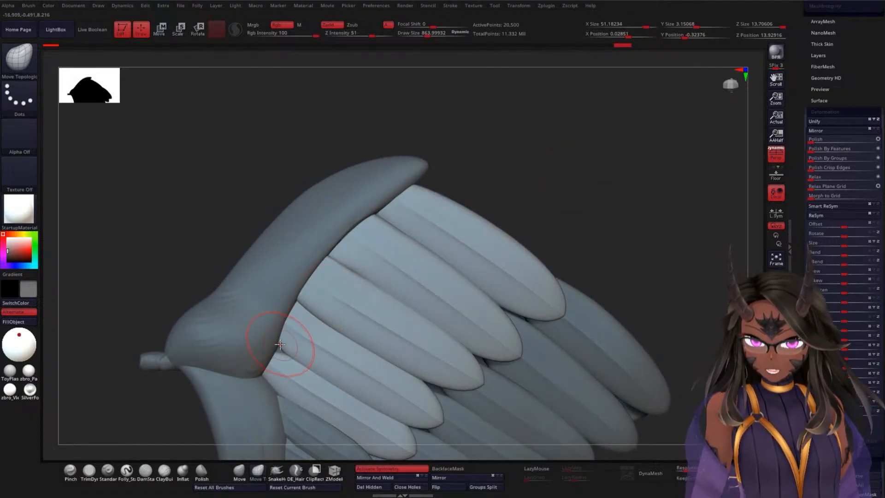
pyautogui.moveTo(280, 345)
pyautogui.mouseDown()
pyautogui.moveTo(260, 369)
pyautogui.moveTo(275, 347)
pyautogui.mouseUp()
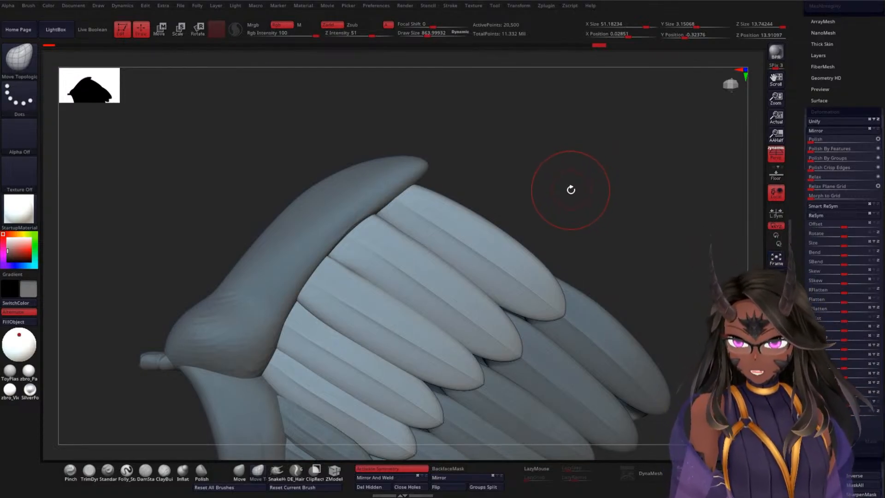
# Step: Nudge the base of the outermost WWF1 feather closer to the tip of the wing bone
pyautogui.keyDown('alt'); pyautogui.moveTo(584, 215); pyautogui.dragTo(591, 167); pyautogui.keyUp('alt')
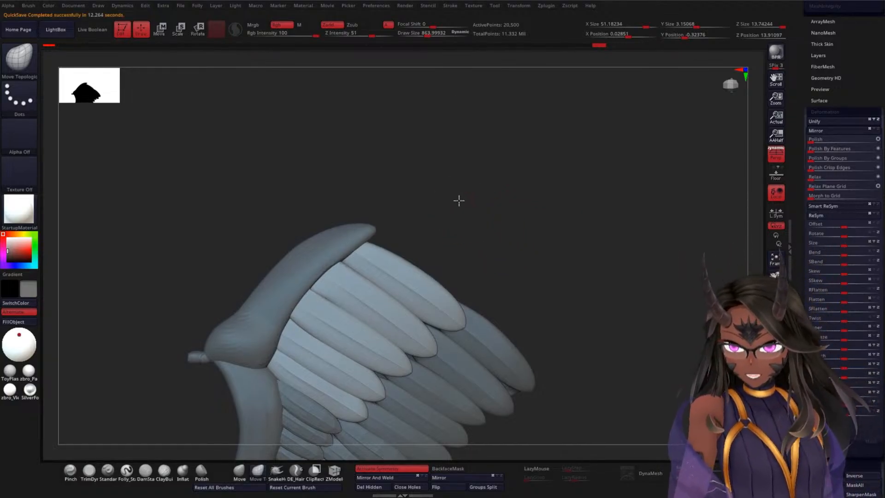
pyautogui.keyDown('ctrl'); pyautogui.moveTo(459, 200); pyautogui.dragTo(468, 235, button='right'); pyautogui.keyUp('ctrl')
pyautogui.moveTo(523, 174); pyautogui.dragTo(509, 179)
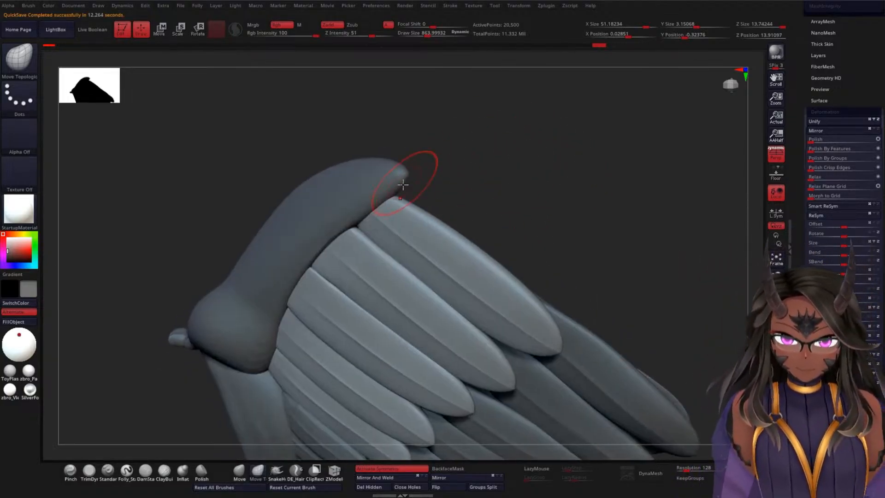
pyautogui.moveTo(396, 199); pyautogui.dragTo(397, 192)
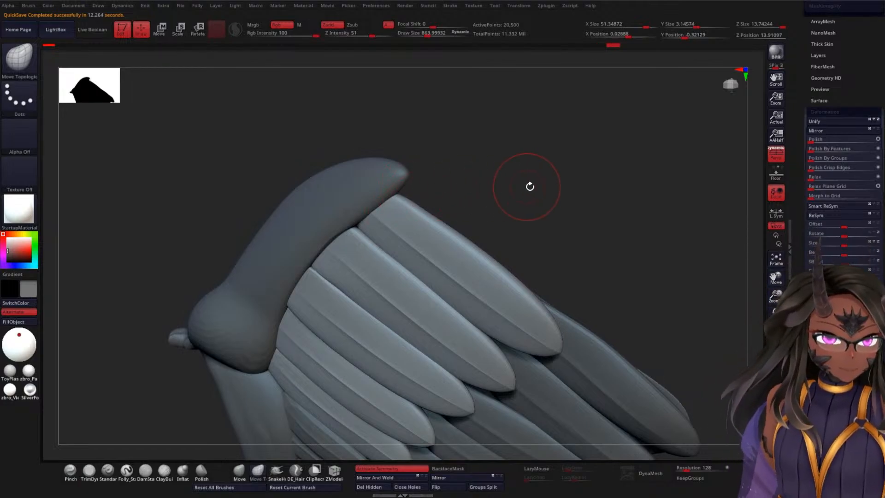
# Step: Check the adjusted WWF1 feathers against the full wing from farther away and from different angles
pyautogui.moveTo(548, 184); pyautogui.dragTo(602, 189)
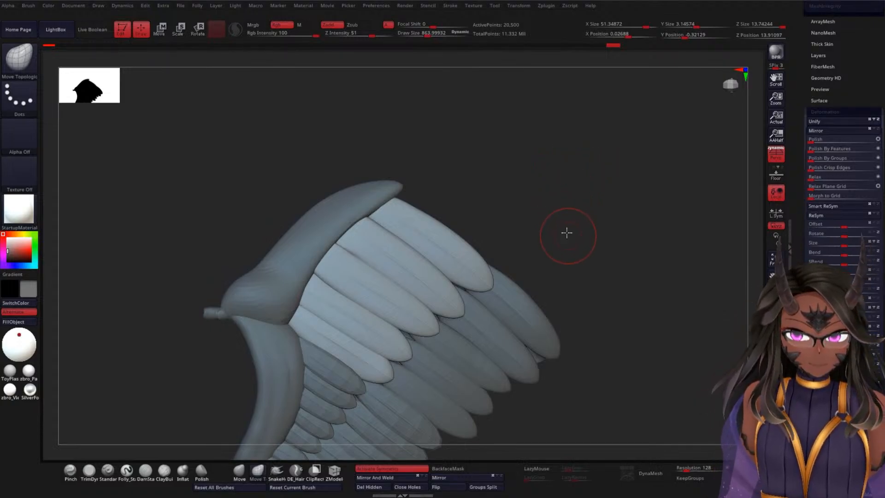
pyautogui.moveTo(567, 233); pyautogui.dragTo(502, 273)
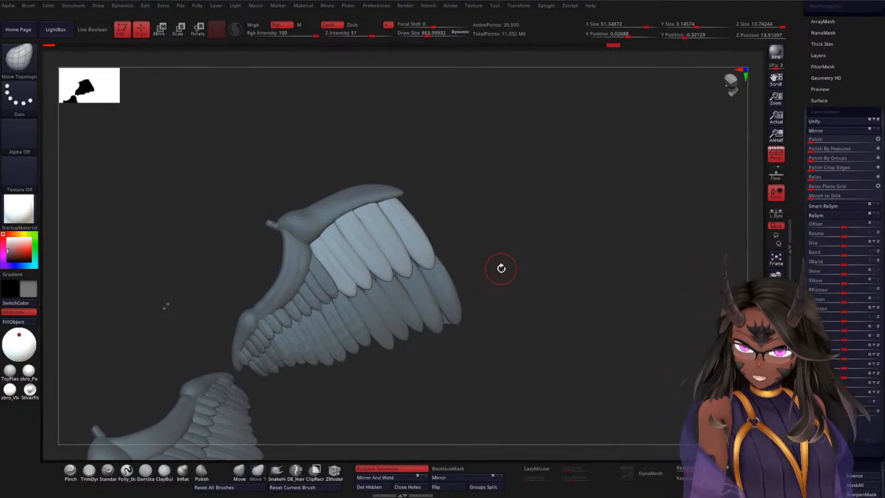
pyautogui.moveTo(503, 159); pyautogui.dragTo(503, 127)
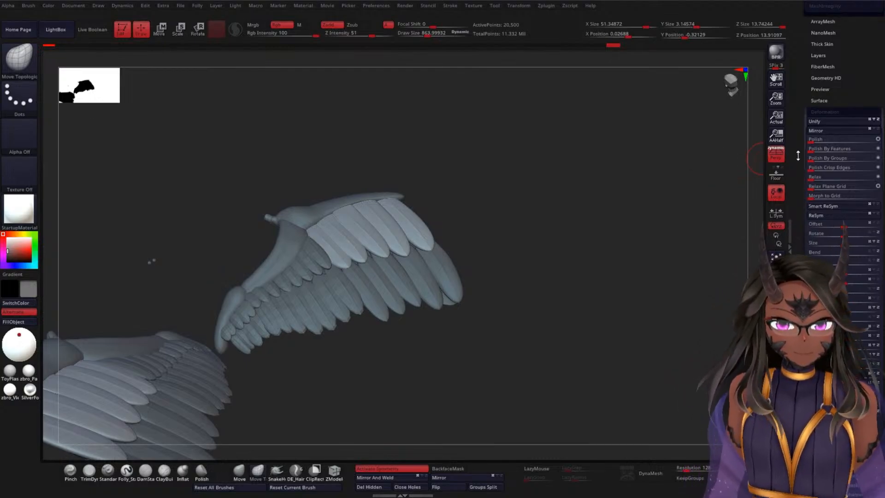
# Step: Expand the bodyH folder, select its head subtool and frame it in the view
pyautogui.scroll(5, 812, 229)
pyautogui.scroll(5, 797, 159)
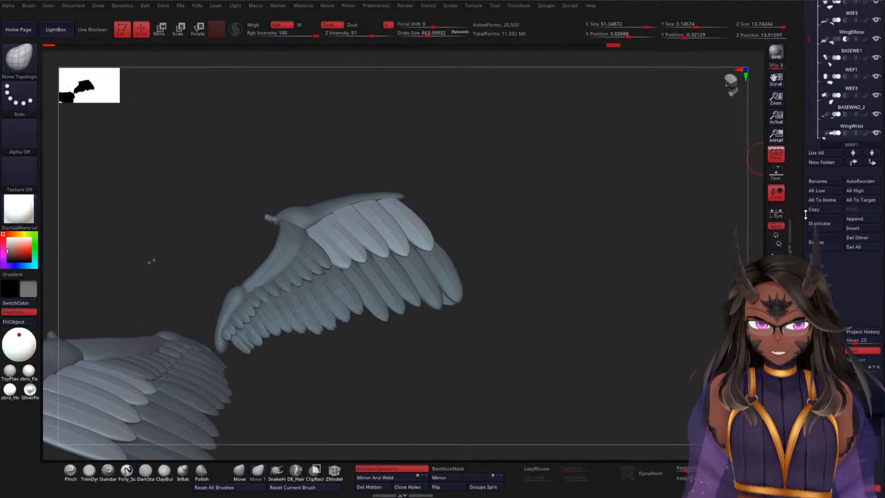
pyautogui.scroll(5, 799, 164)
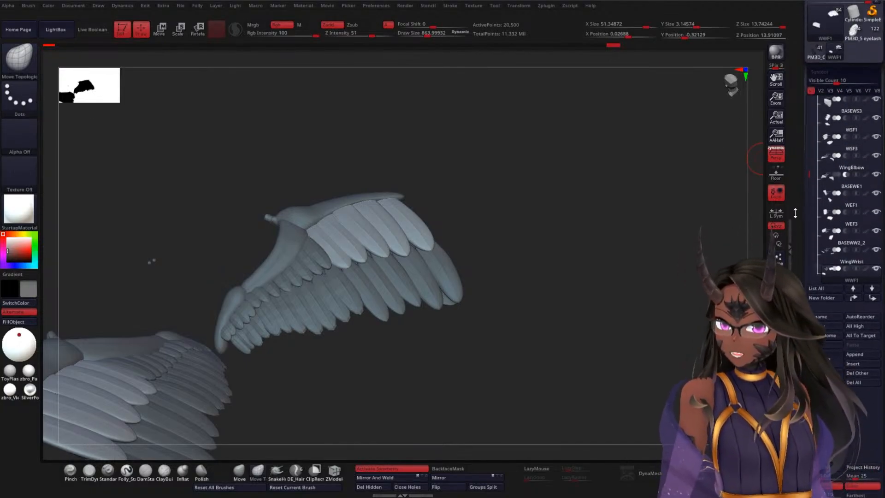
pyautogui.scroll(5, 820, 157)
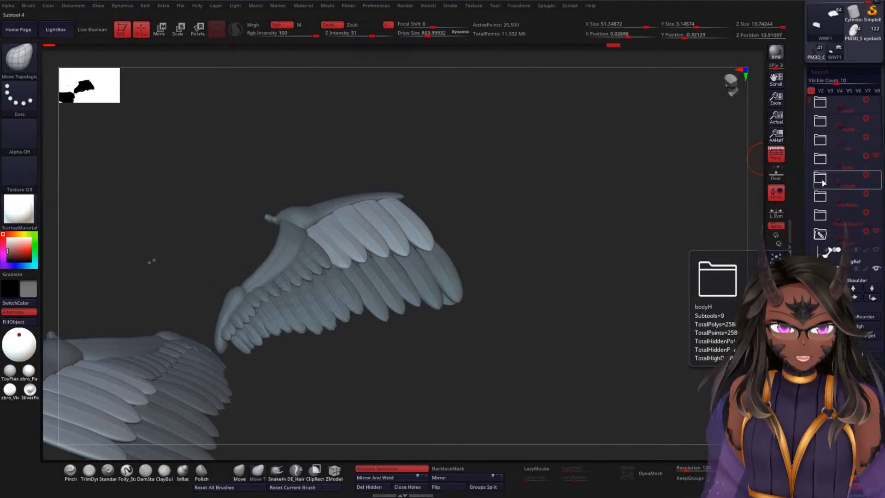
pyautogui.click(822, 179)
pyautogui.click(829, 204)
pyautogui.moveTo(653, 193); pyautogui.dragTo(531, 170)
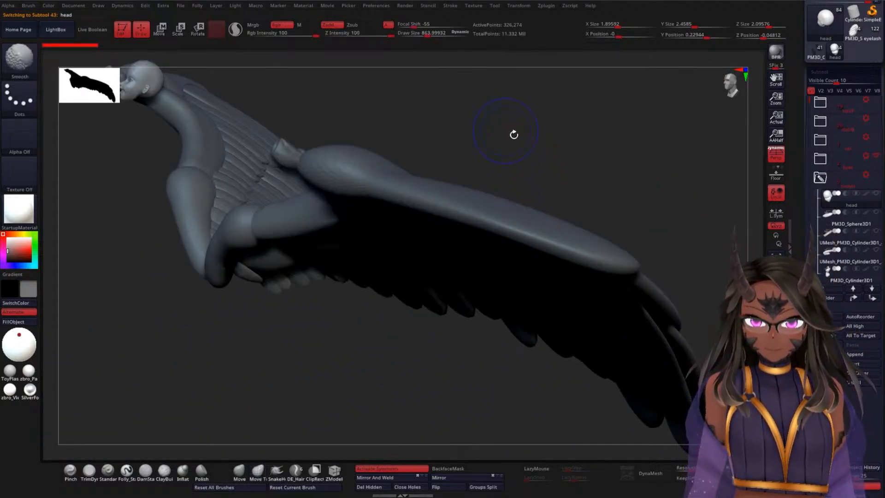
pyautogui.moveTo(514, 134); pyautogui.dragTo(488, 217)
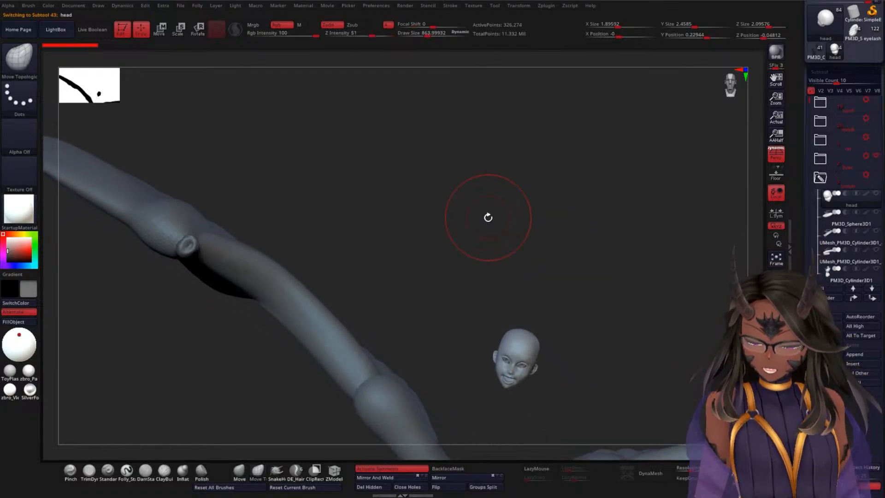
pyautogui.press('f')
pyautogui.press('space')
pyautogui.moveTo(650, 219)
pyautogui.mouseDown()
pyautogui.moveTo(637, 217)
pyautogui.moveTo(648, 228)
pyautogui.moveTo(656, 200)
pyautogui.moveTo(646, 251)
pyautogui.moveTo(663, 244)
pyautogui.mouseUp()
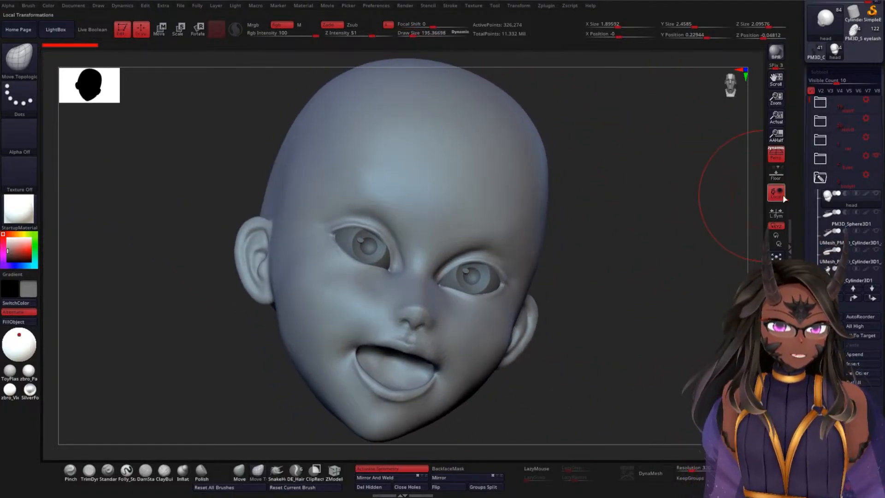
# Step: Show the rest of the bodyH folder around the head and save the file to disk
pyautogui.click(876, 175)
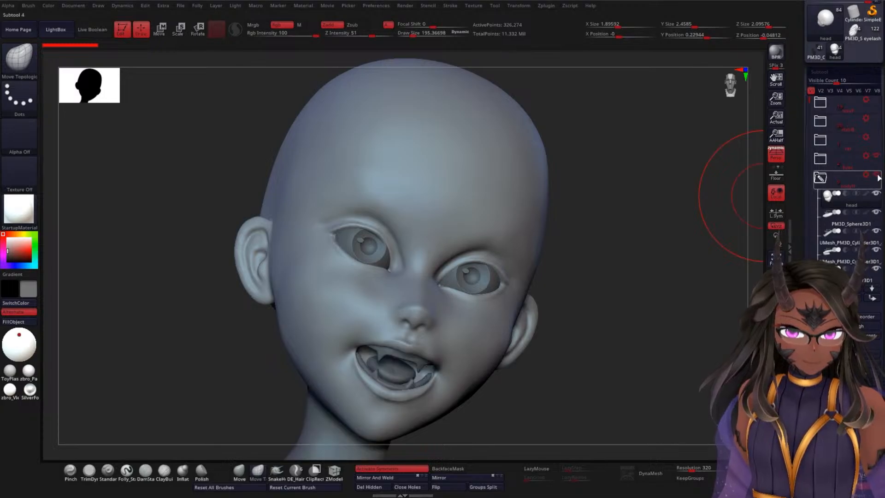
pyautogui.moveTo(645, 210); pyautogui.dragTo(660, 221)
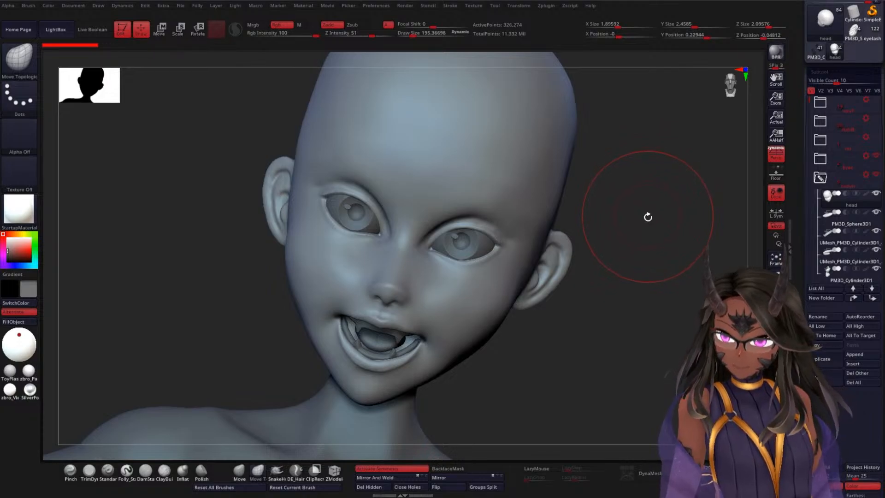
pyautogui.moveTo(599, 309); pyautogui.dragTo(544, 296)
pyautogui.moveTo(634, 245); pyautogui.dragTo(660, 227)
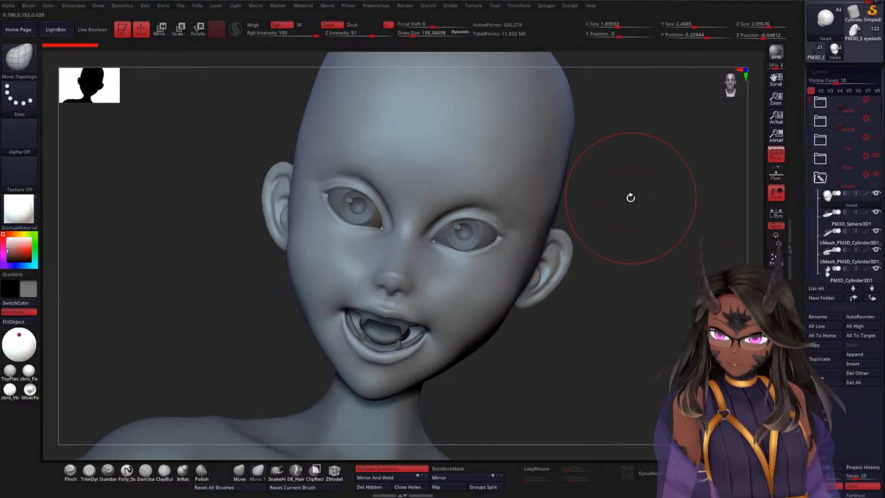
pyautogui.moveTo(801, 142); pyautogui.dragTo(798, 228)
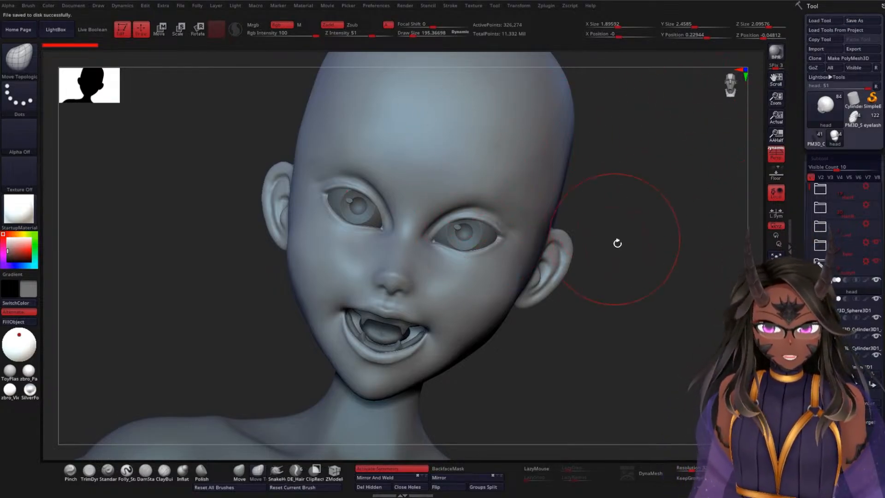
# Step: Show the hair folder and inspect the character with hair and wings from the front and above
pyautogui.keyDown('alt'); pyautogui.moveTo(616, 242); pyautogui.dragTo(651, 149); pyautogui.keyUp('alt')
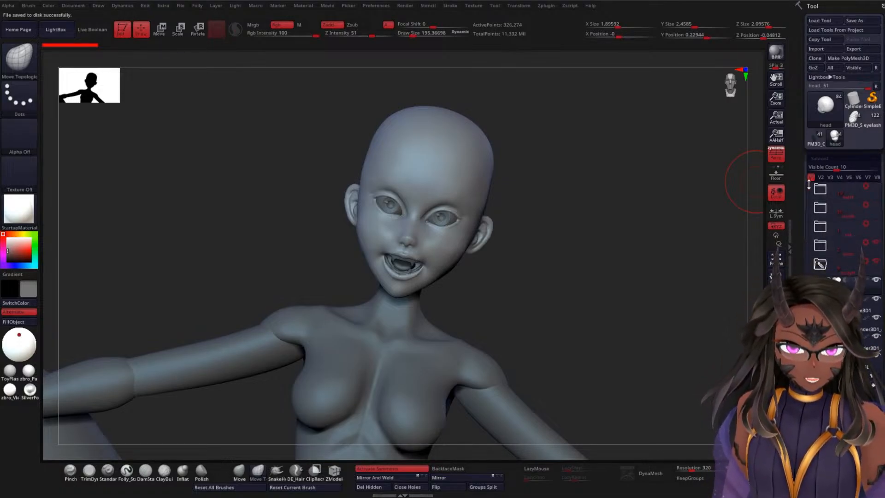
pyautogui.moveTo(808, 186); pyautogui.dragTo(805, 237)
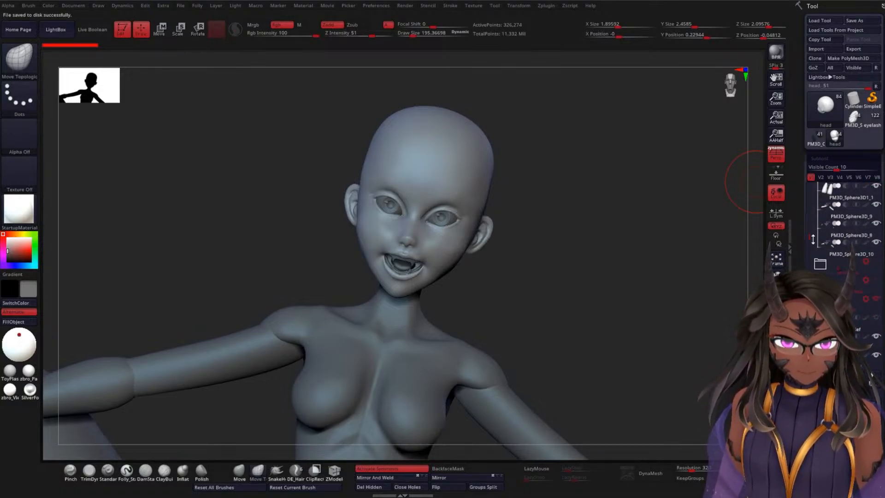
pyautogui.click(875, 261)
pyautogui.moveTo(624, 200); pyautogui.dragTo(725, 132)
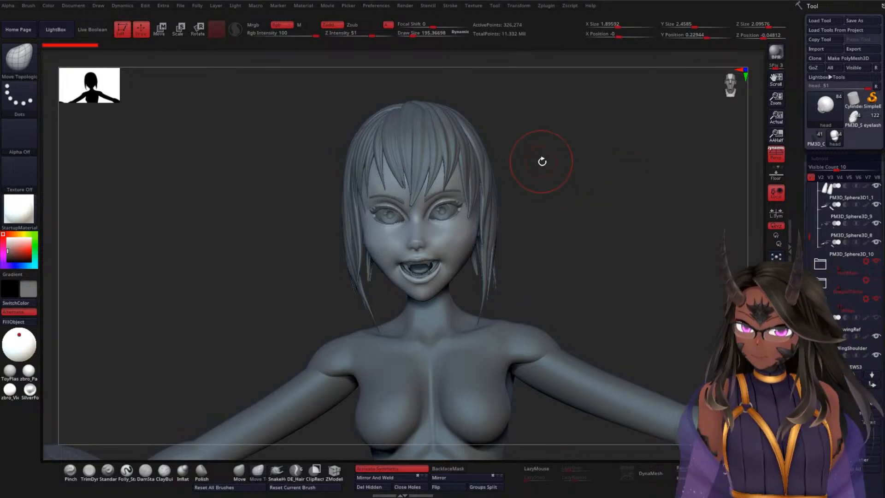
pyautogui.moveTo(630, 187); pyautogui.dragTo(751, 125)
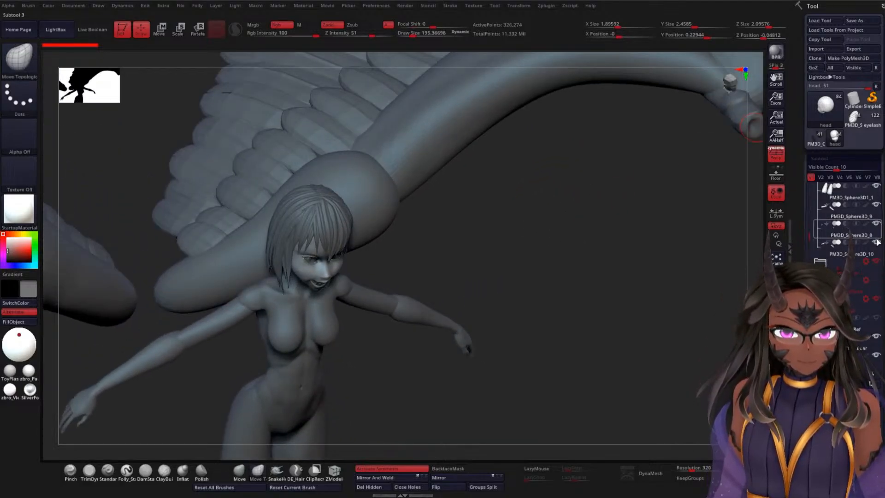
# Step: Hide the hair folder and the bodyH folder, and collapse bodyH in the subtool list
pyautogui.click(877, 264)
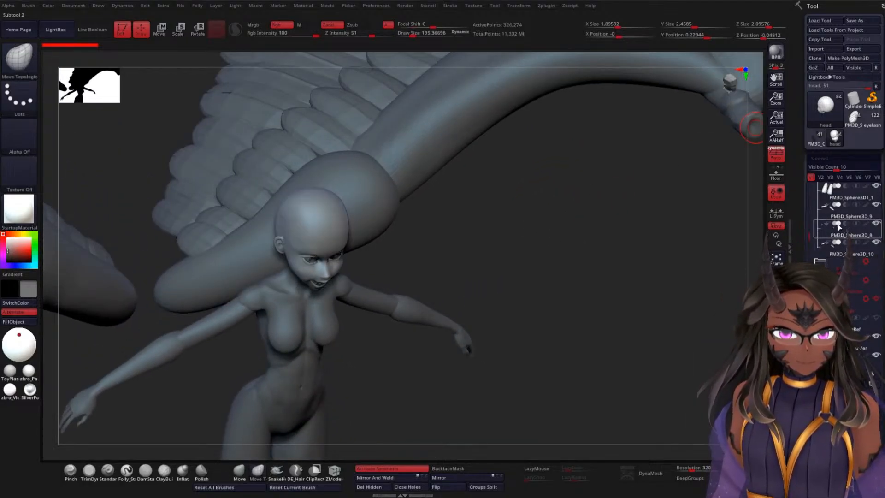
pyautogui.scroll(3, 866, 227)
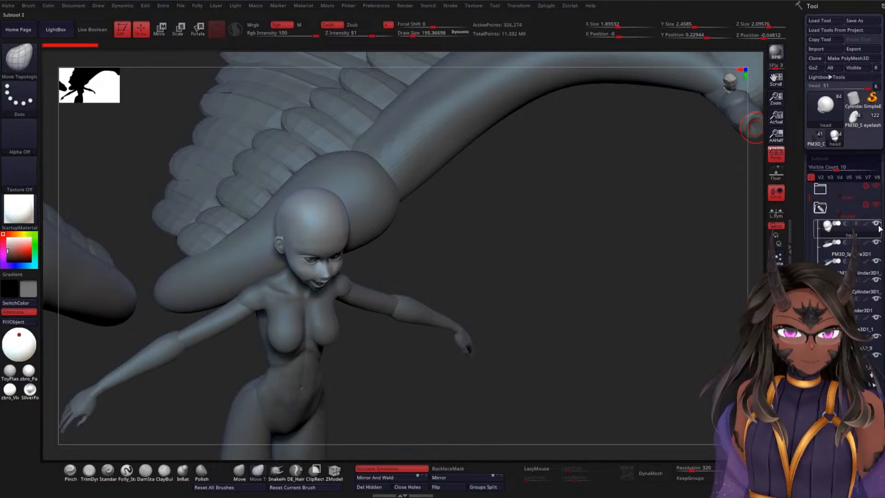
pyautogui.click(865, 206)
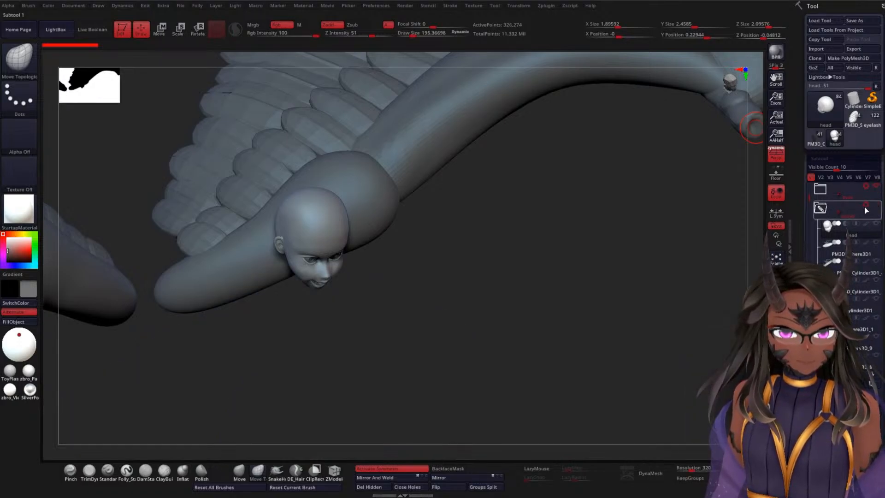
pyautogui.click(820, 208)
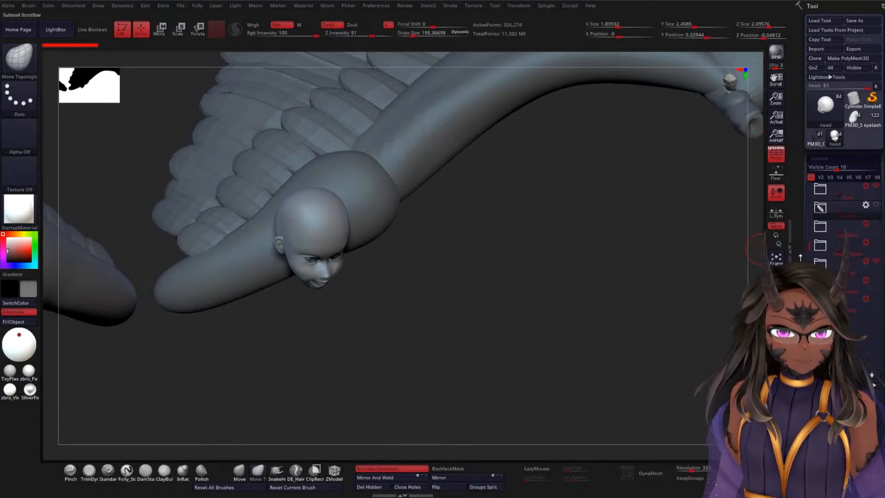
# Step: Select the BASEWS3 mesh at the wing shoulder and pick the featherA insert brush
pyautogui.moveTo(573, 272); pyautogui.dragTo(628, 216)
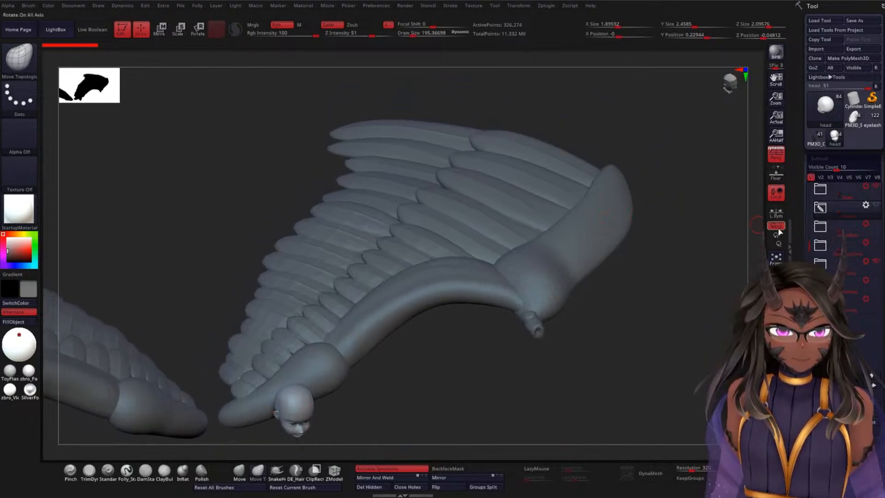
pyautogui.moveTo(455, 334); pyautogui.dragTo(523, 267)
pyautogui.keyDown('alt'); pyautogui.click(271, 295); pyautogui.keyUp('alt')
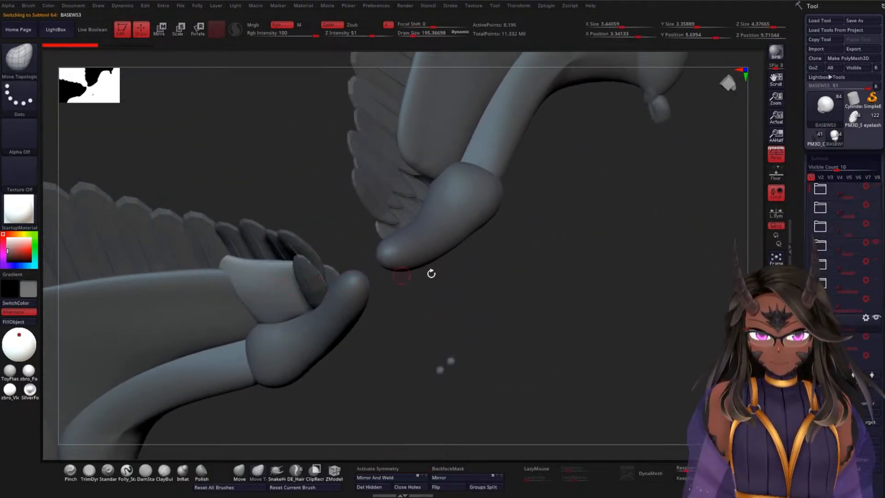
pyautogui.moveTo(429, 270); pyautogui.dragTo(518, 281)
pyautogui.moveTo(459, 266); pyautogui.dragTo(547, 254)
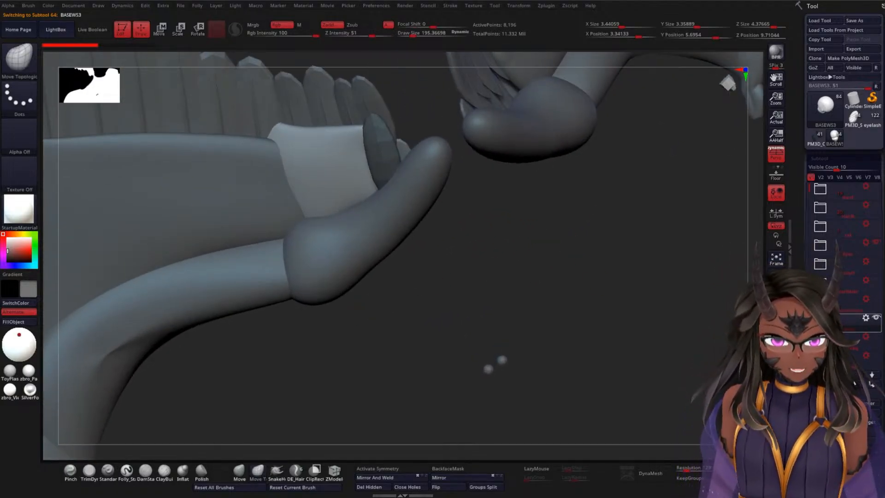
pyautogui.press('b')
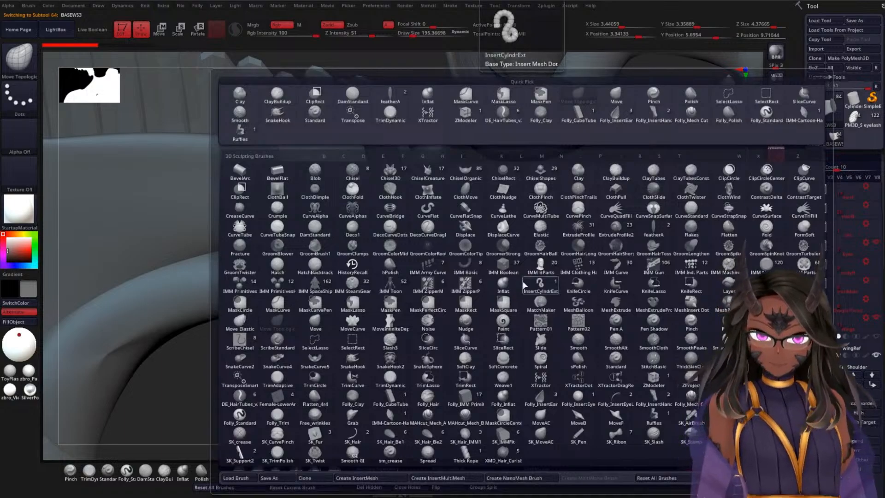
pyautogui.press('f')
pyautogui.click(667, 228)
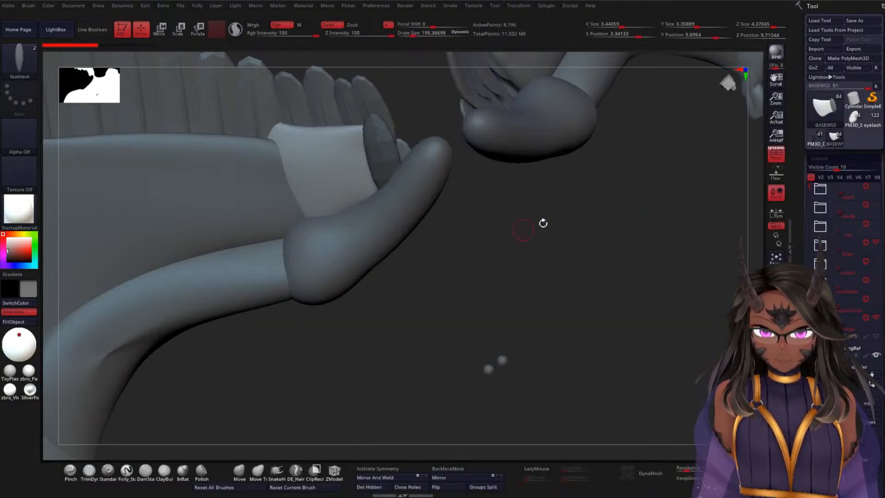
# Step: Insert a feather on BASEWS3 beside the existing feather nearest the shoulder bone
pyautogui.moveTo(543, 221)
pyautogui.mouseDown()
pyautogui.moveTo(585, 217)
pyautogui.moveTo(590, 276)
pyautogui.moveTo(602, 267)
pyautogui.moveTo(606, 292)
pyautogui.moveTo(610, 284)
pyautogui.moveTo(604, 341)
pyautogui.mouseUp()
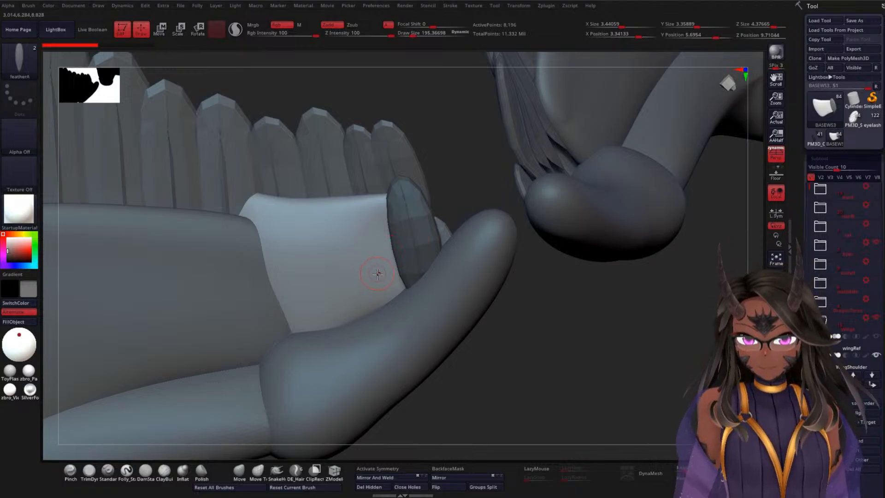
pyautogui.moveTo(377, 270)
pyautogui.mouseDown()
pyautogui.moveTo(405, 263)
pyautogui.moveTo(428, 357)
pyautogui.moveTo(406, 386)
pyautogui.mouseUp()
pyautogui.moveTo(587, 331); pyautogui.dragTo(526, 323)
# Step: Rotate and move the inserted feather so it sits on the base, angled alongside the neighbouring feather with its root at the shoulder bone
pyautogui.press('w')
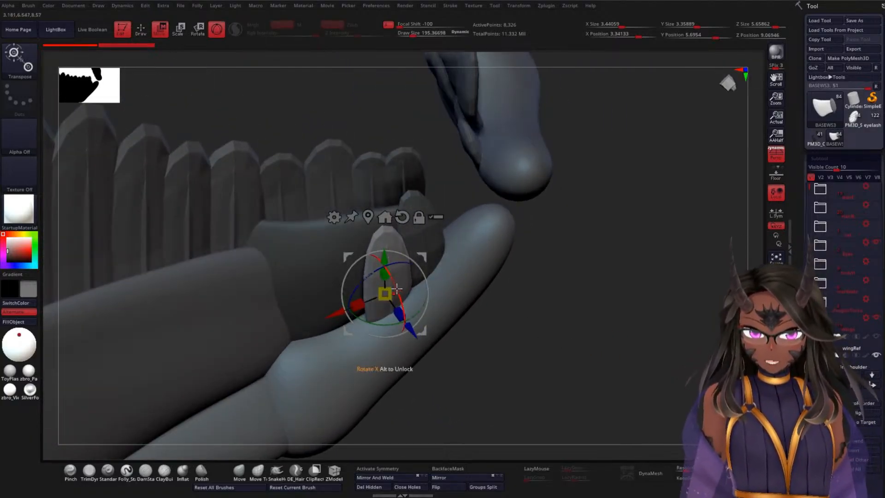
pyautogui.moveTo(397, 292); pyautogui.dragTo(403, 327)
pyautogui.moveTo(522, 306); pyautogui.dragTo(565, 340)
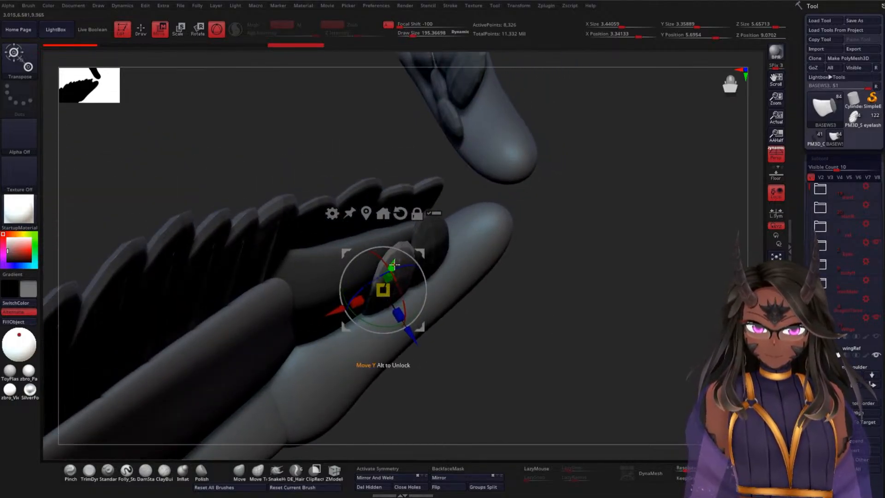
pyautogui.moveTo(392, 264); pyautogui.dragTo(397, 252)
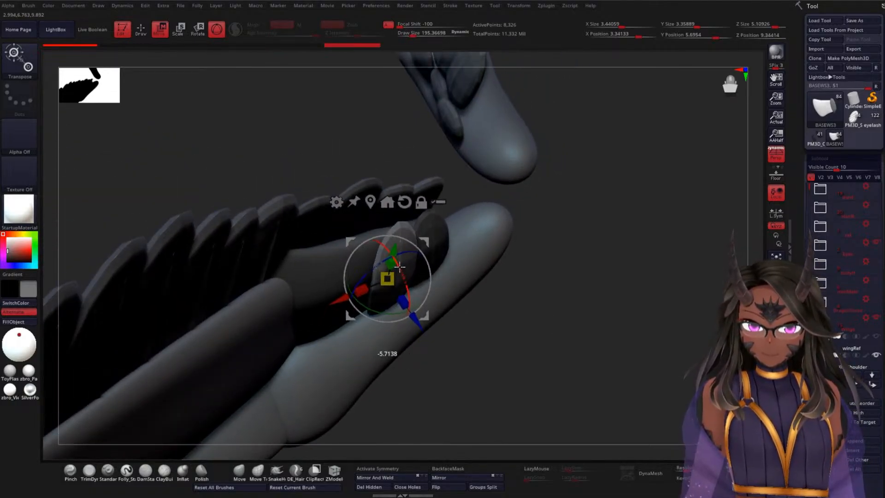
pyautogui.moveTo(557, 268); pyautogui.dragTo(618, 277)
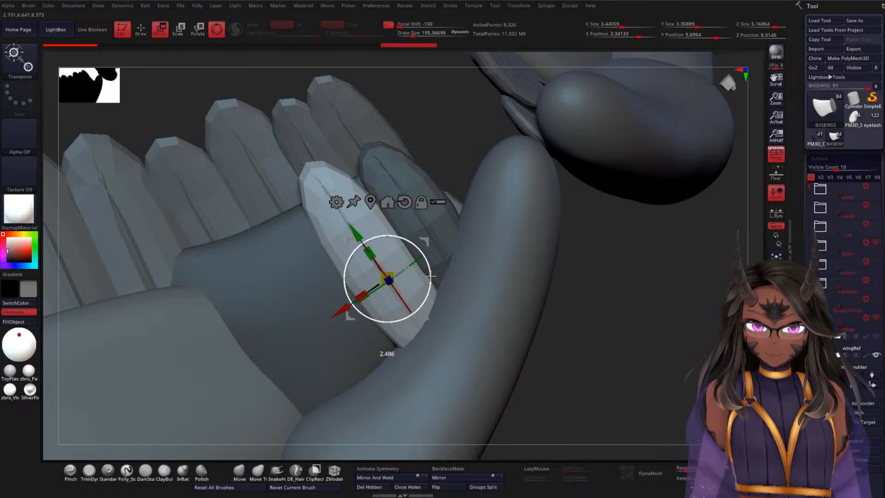
pyautogui.moveTo(431, 275); pyautogui.dragTo(442, 271)
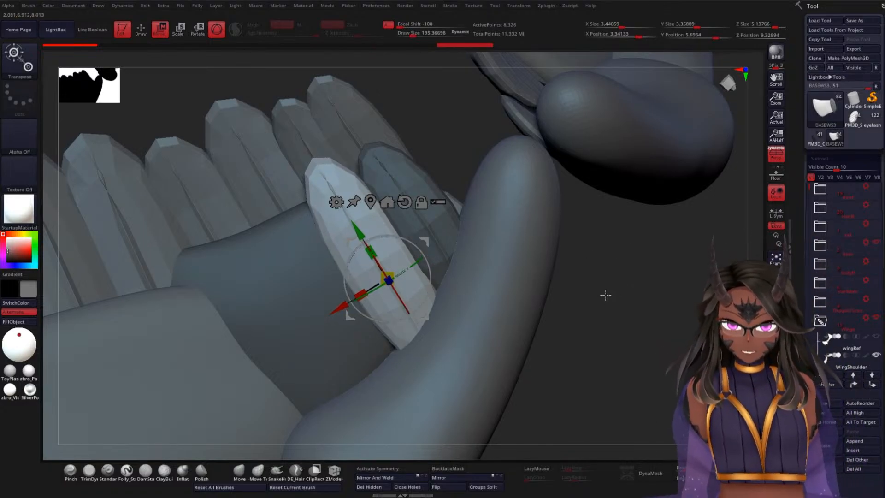
pyautogui.moveTo(652, 284); pyautogui.dragTo(625, 300)
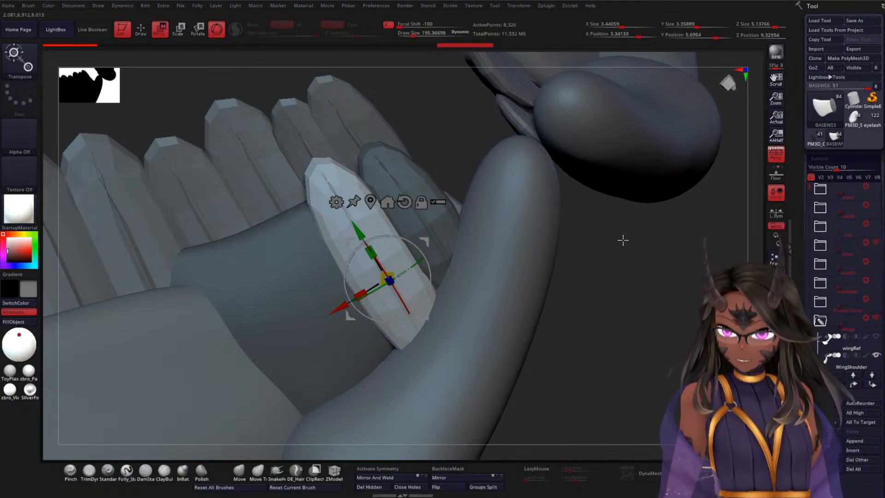
# Step: Duplicate the feather one place farther along the shoulder bone and adjust the copy to line up with the row
pyautogui.moveTo(342, 306); pyautogui.dragTo(290, 341)
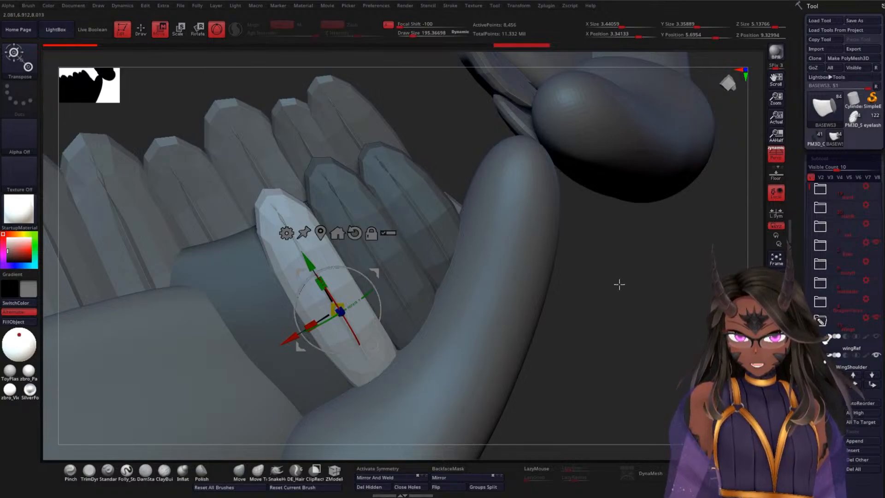
pyautogui.moveTo(314, 266); pyautogui.dragTo(326, 284)
pyautogui.moveTo(287, 333); pyautogui.dragTo(288, 331)
pyautogui.moveTo(376, 315); pyautogui.dragTo(377, 316)
# Step: Move the third feather of the new row slightly outward from the base and tilt it to match the overlap of its neighbours
pyautogui.moveTo(607, 306); pyautogui.dragTo(597, 334)
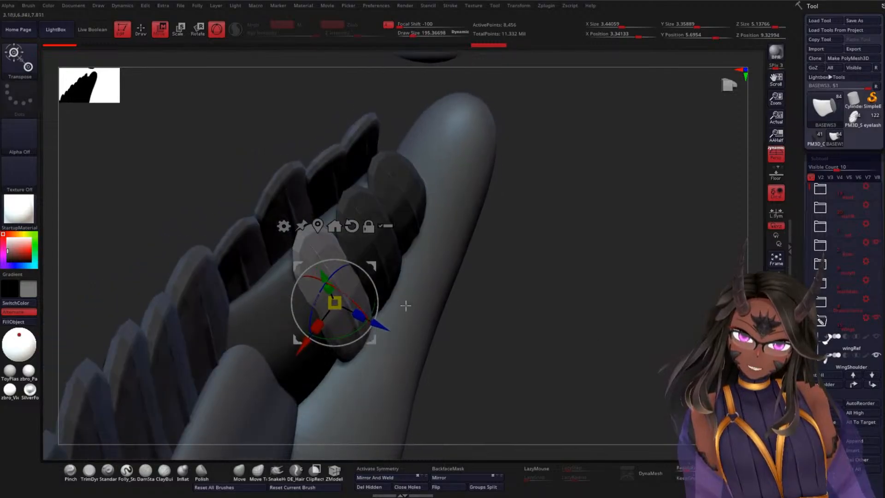
pyautogui.moveTo(362, 324); pyautogui.dragTo(382, 329)
pyautogui.moveTo(585, 300); pyautogui.dragTo(570, 237)
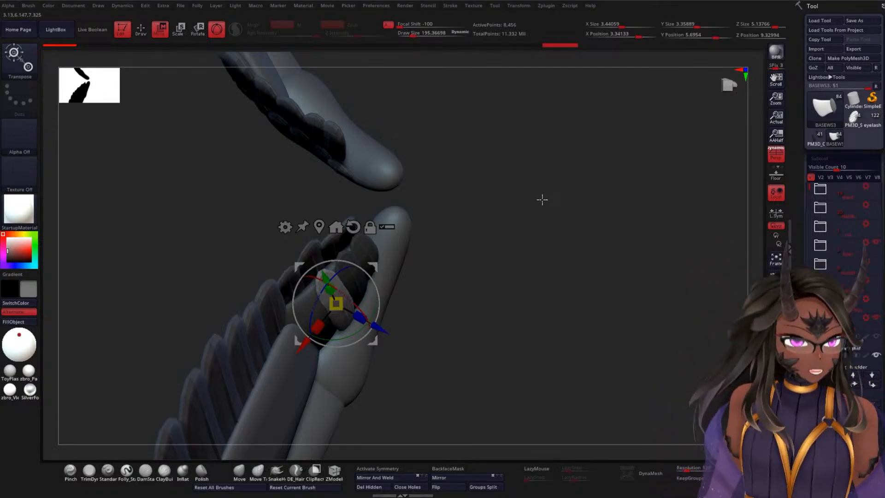
pyautogui.moveTo(558, 211); pyautogui.dragTo(480, 256)
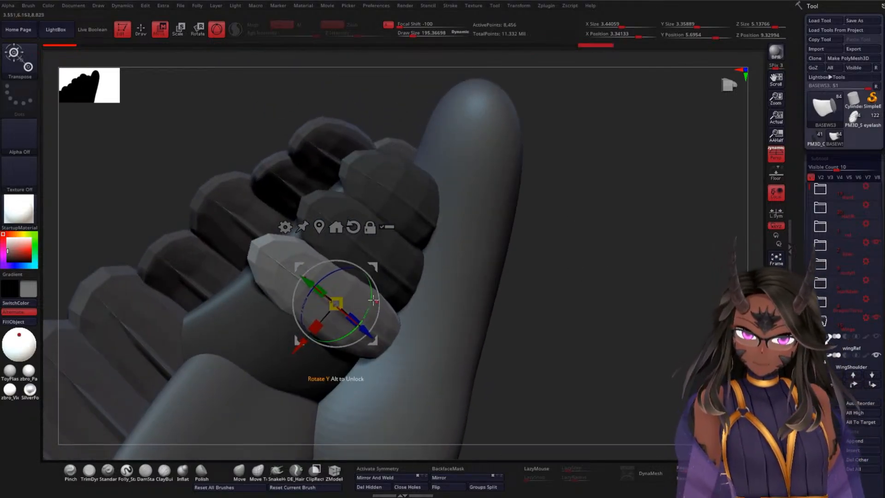
pyautogui.moveTo(580, 255)
pyautogui.mouseDown()
pyautogui.moveTo(573, 276)
pyautogui.moveTo(592, 262)
pyautogui.mouseUp()
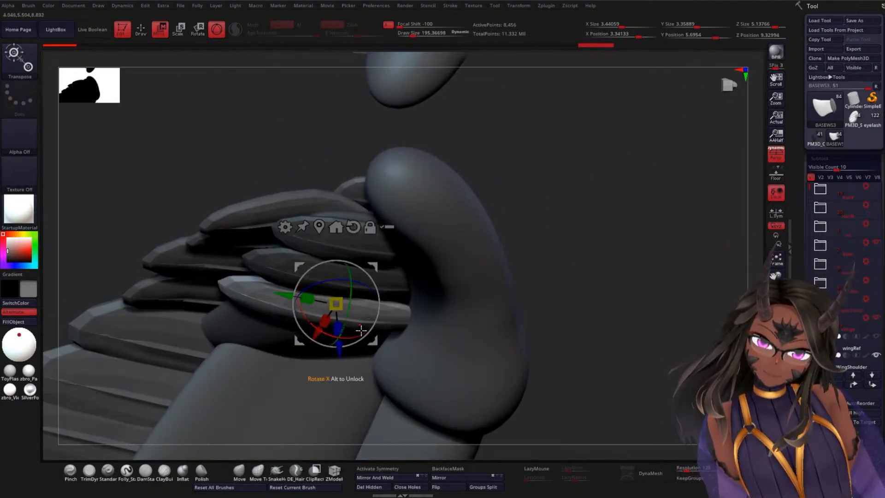
pyautogui.moveTo(363, 329); pyautogui.dragTo(363, 330)
# Step: Fine-tune the third feather's sideways position and rotation so its root stays tucked against the shoulder bone
pyautogui.moveTo(606, 257); pyautogui.dragTo(598, 192)
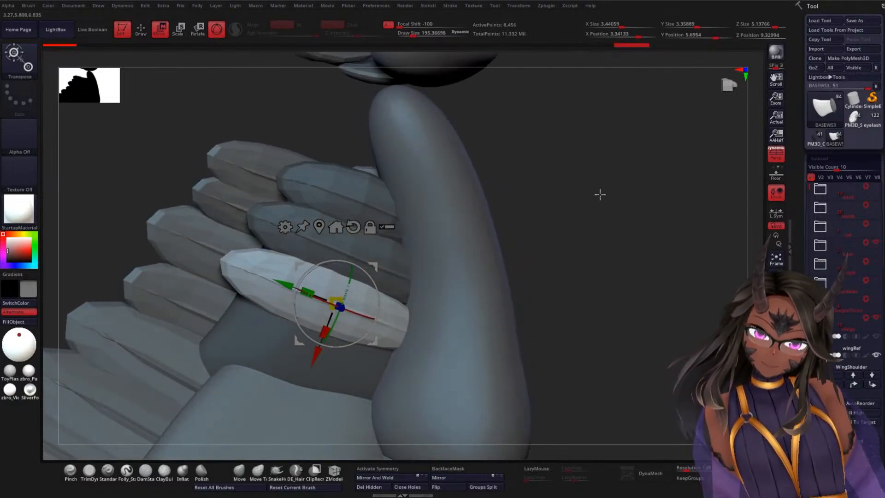
pyautogui.moveTo(317, 352); pyautogui.dragTo(317, 354)
pyautogui.moveTo(372, 321); pyautogui.dragTo(360, 316)
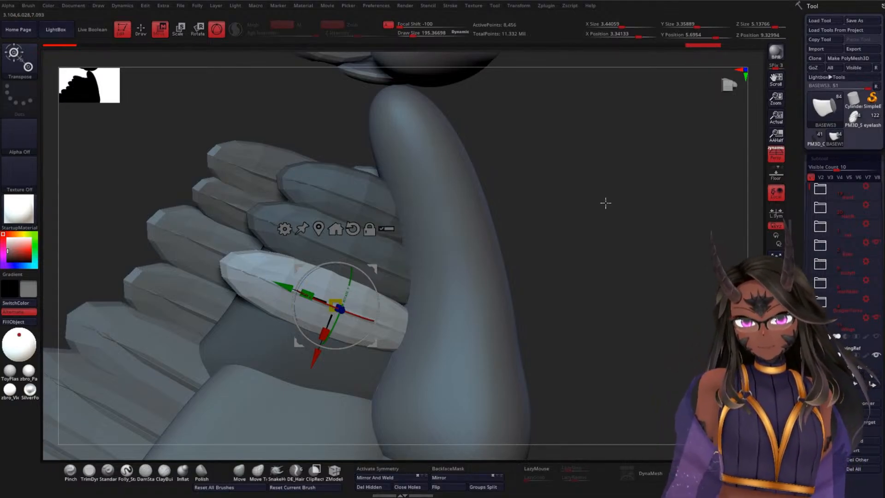
pyautogui.moveTo(605, 202); pyautogui.dragTo(604, 206)
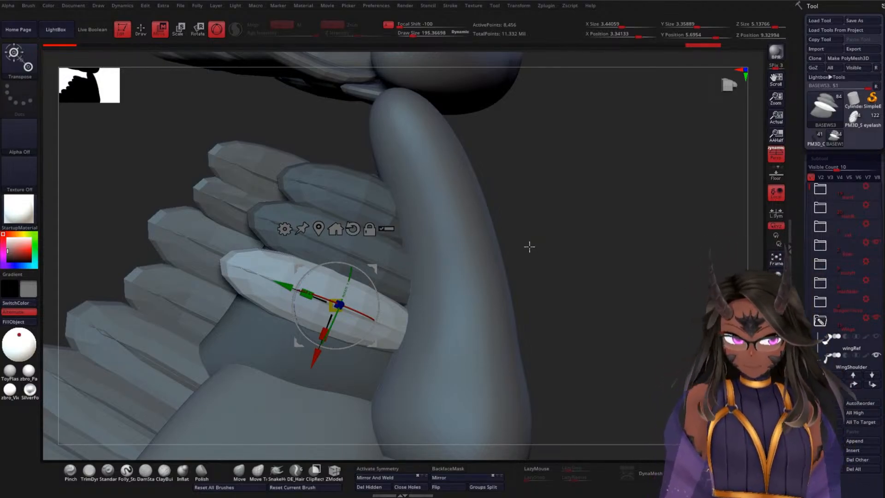
# Step: Duplicate the third feather one place farther toward the thick end of the shoulder bone and rotate the copy to follow the base
pyautogui.moveTo(534, 178); pyautogui.dragTo(506, 219)
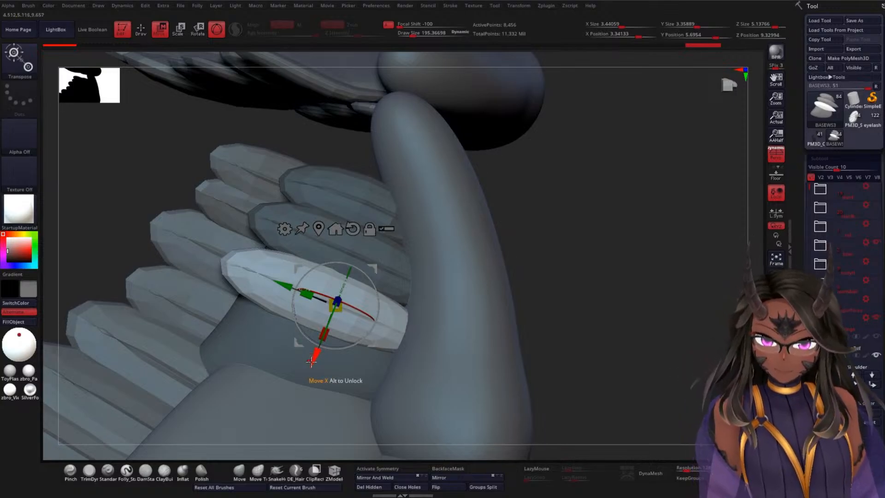
pyautogui.moveTo(311, 361); pyautogui.dragTo(290, 412)
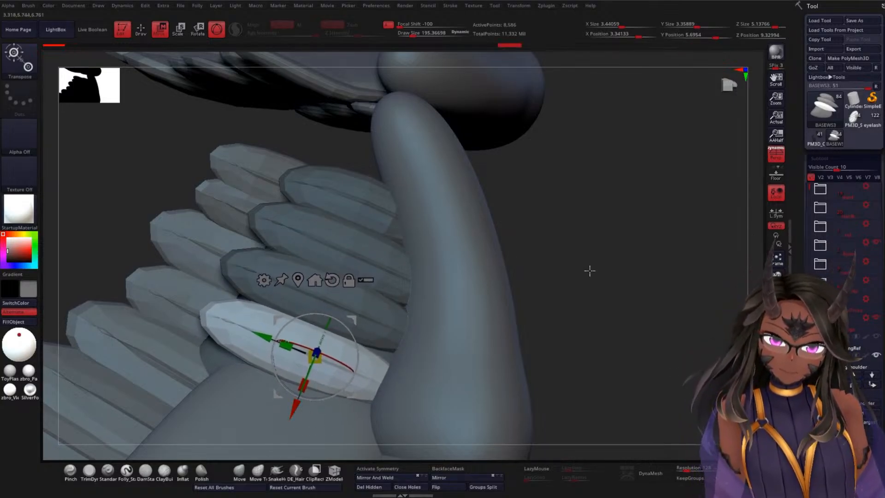
pyautogui.moveTo(590, 271); pyautogui.dragTo(582, 296)
pyautogui.moveTo(359, 354); pyautogui.dragTo(332, 367)
pyautogui.moveTo(571, 253); pyautogui.dragTo(535, 296)
pyautogui.moveTo(355, 348); pyautogui.dragTo(354, 352)
# Step: Tilt the fourth feather about its length and nudge its depth so it rests on the curved base
pyautogui.moveTo(521, 295); pyautogui.dragTo(515, 318)
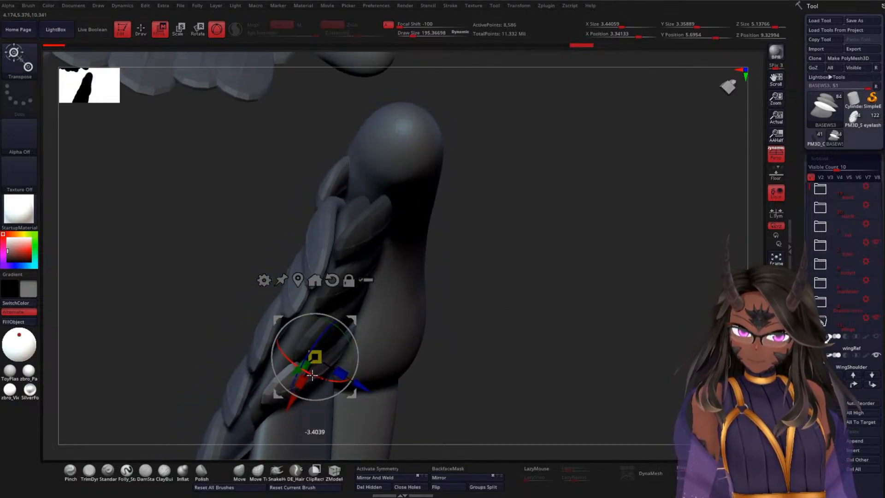
pyautogui.moveTo(312, 375); pyautogui.dragTo(312, 375)
pyautogui.moveTo(362, 385); pyautogui.dragTo(361, 384)
pyautogui.moveTo(563, 288); pyautogui.dragTo(532, 294)
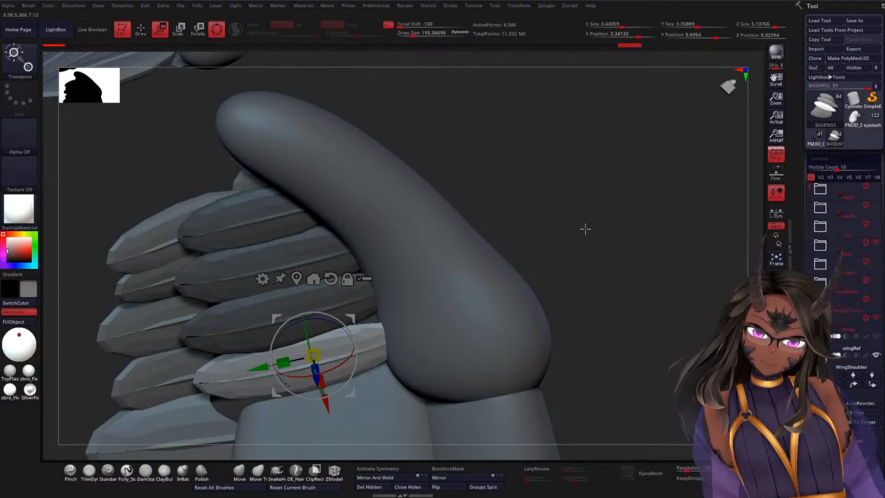
pyautogui.moveTo(585, 229); pyautogui.dragTo(468, 257)
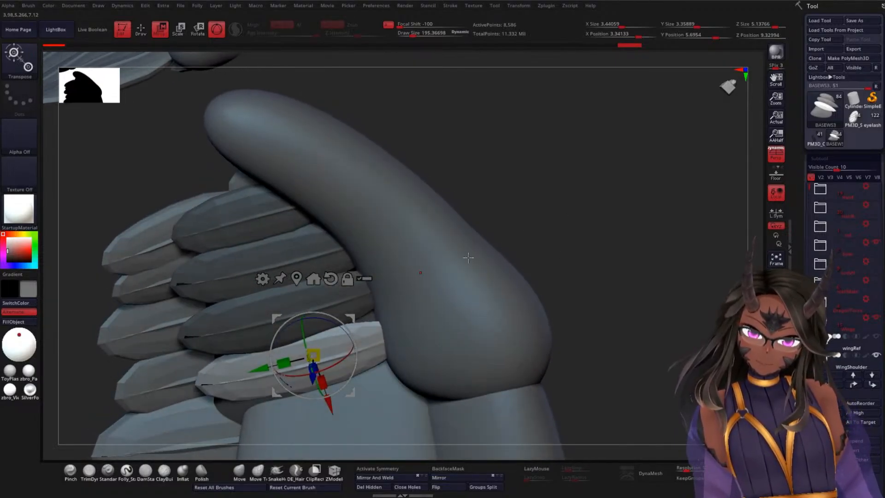
# Step: Rotate the fourth feather in line with the row and shift it slightly outward so it overlaps the base evenly
pyautogui.moveTo(348, 336); pyautogui.dragTo(354, 355)
pyautogui.moveTo(570, 222); pyautogui.dragTo(401, 334)
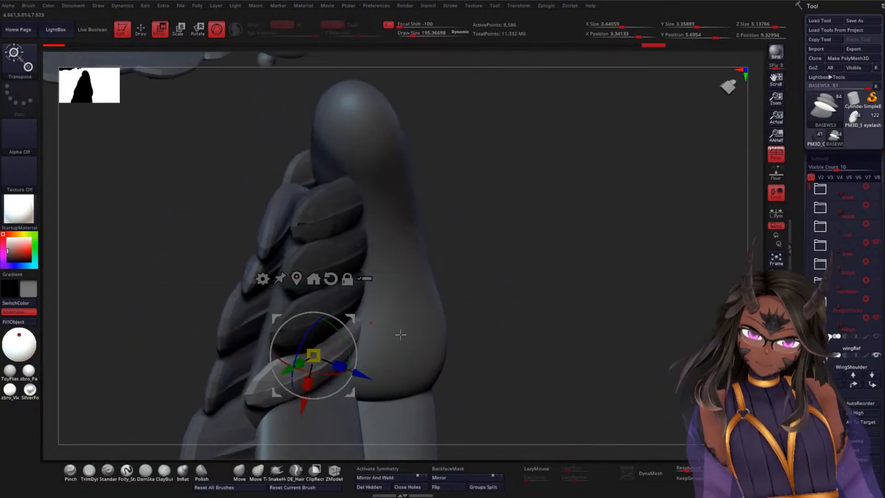
pyautogui.moveTo(359, 372); pyautogui.dragTo(365, 376)
pyautogui.moveTo(427, 322); pyautogui.dragTo(584, 252)
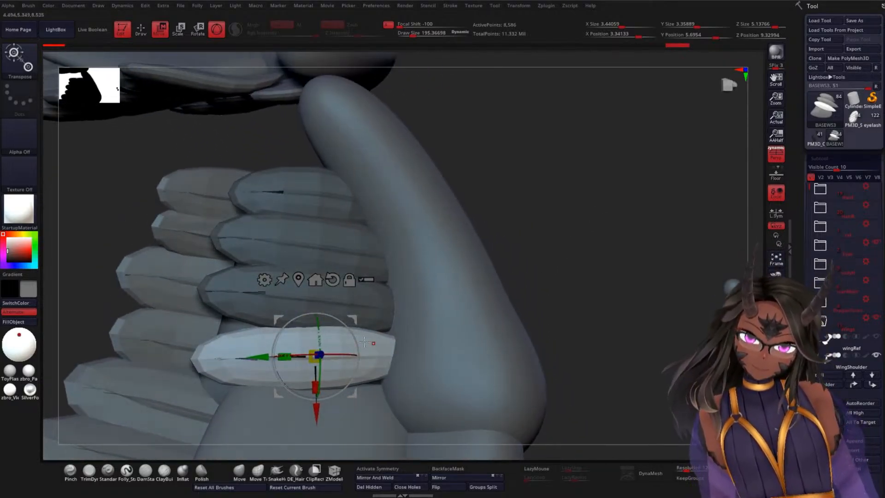
pyautogui.moveTo(357, 342); pyautogui.dragTo(357, 344)
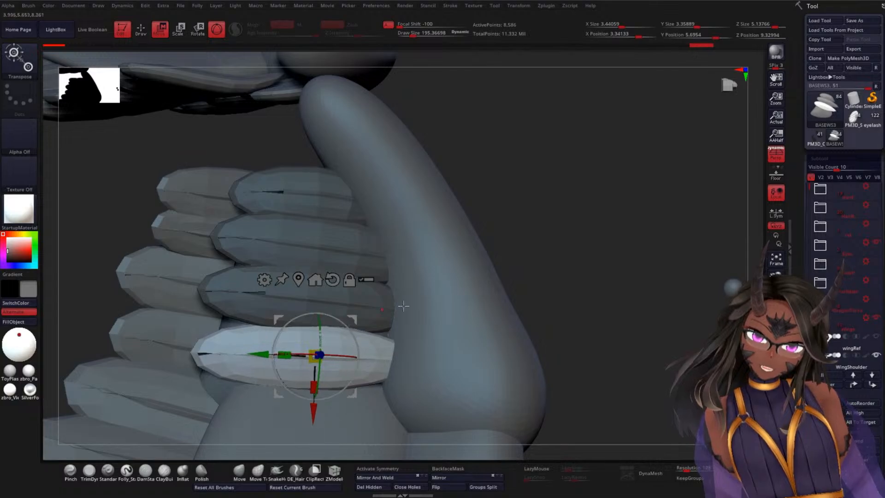
pyautogui.moveTo(554, 210); pyautogui.dragTo(538, 250)
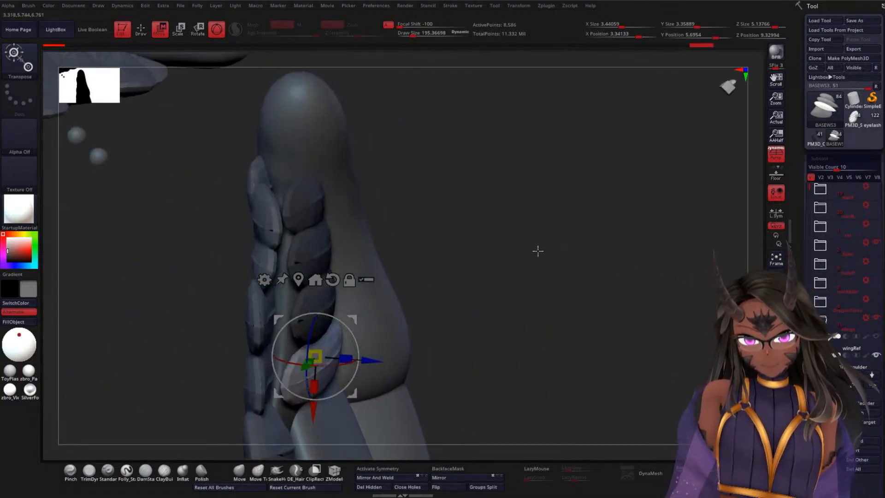
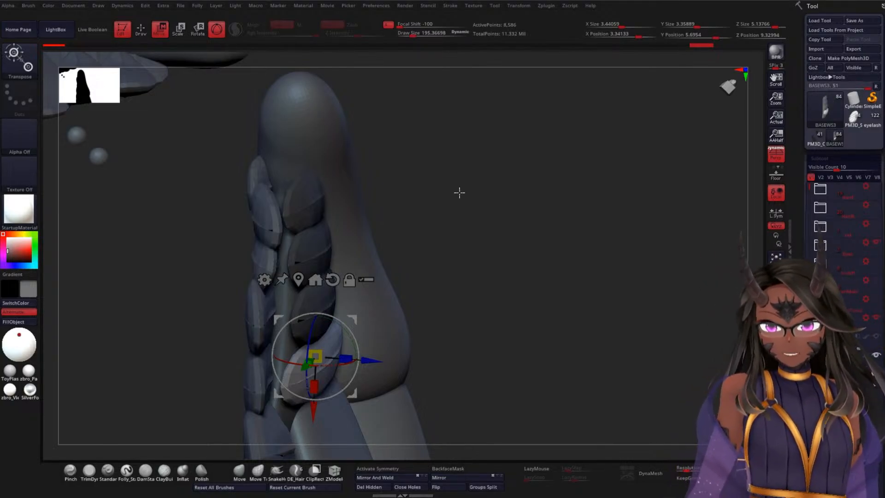
# Step: Rotate the fourth feather slightly and adjust its depth so it sits snugly against the curved base
pyautogui.moveTo(479, 188); pyautogui.dragTo(504, 272)
pyautogui.moveTo(623, 177); pyautogui.dragTo(587, 253)
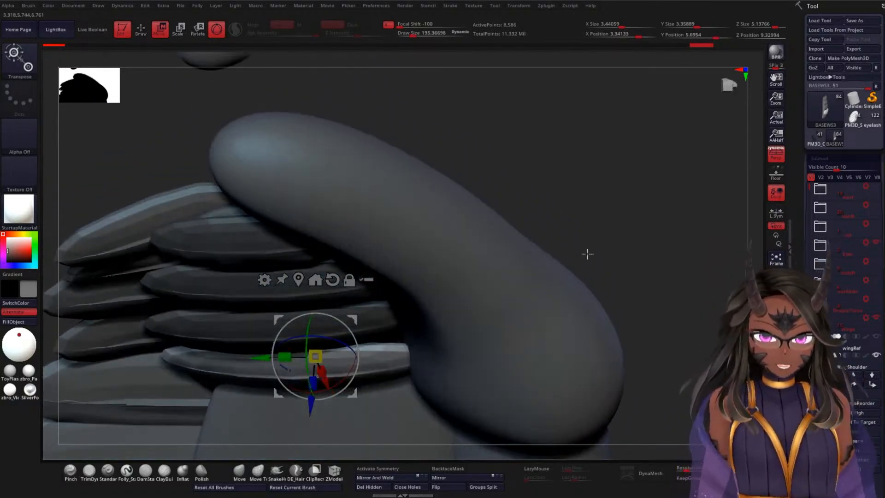
pyautogui.moveTo(350, 373); pyautogui.dragTo(352, 368)
pyautogui.moveTo(313, 405); pyautogui.dragTo(337, 379)
pyautogui.keyDown('alt'); pyautogui.moveTo(636, 231); pyautogui.dragTo(623, 179); pyautogui.keyUp('alt')
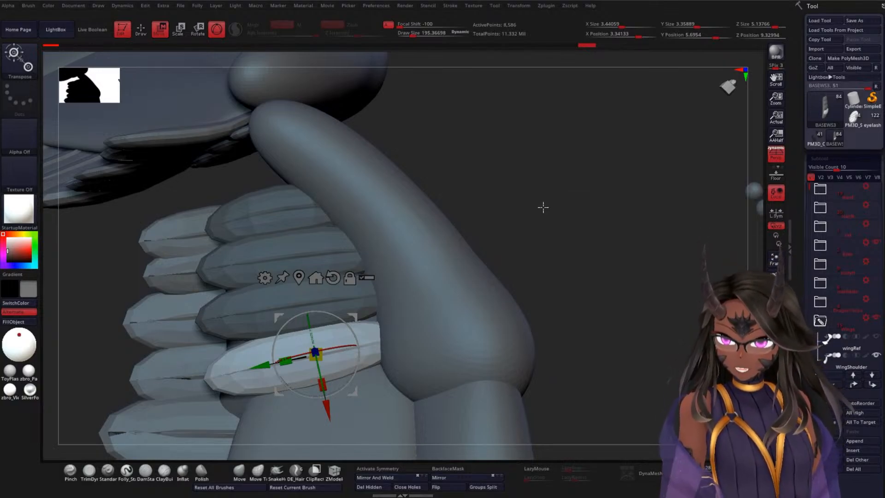
# Step: Using the Move brush at draw size about 438, pull the upper edge of the fourth feather's root toward the third feather
pyautogui.moveTo(546, 185)
pyautogui.keyDown('alt'); pyautogui.mouseDown()
pyautogui.moveTo(588, 194)
pyautogui.moveTo(574, 176)
pyautogui.moveTo(602, 169)
pyautogui.moveTo(592, 169)
pyautogui.mouseUp(); pyautogui.keyUp('alt')
pyautogui.press('q')
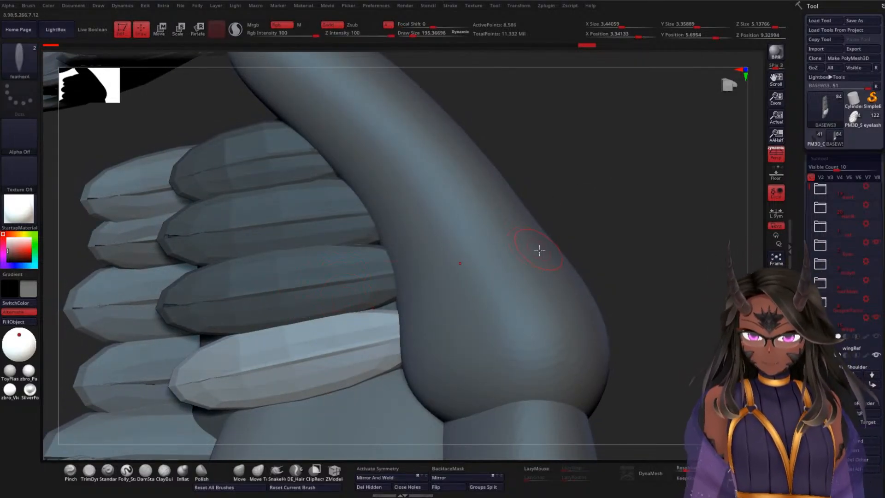
pyautogui.click(258, 470)
pyautogui.press('space')
pyautogui.moveTo(603, 200); pyautogui.dragTo(611, 208)
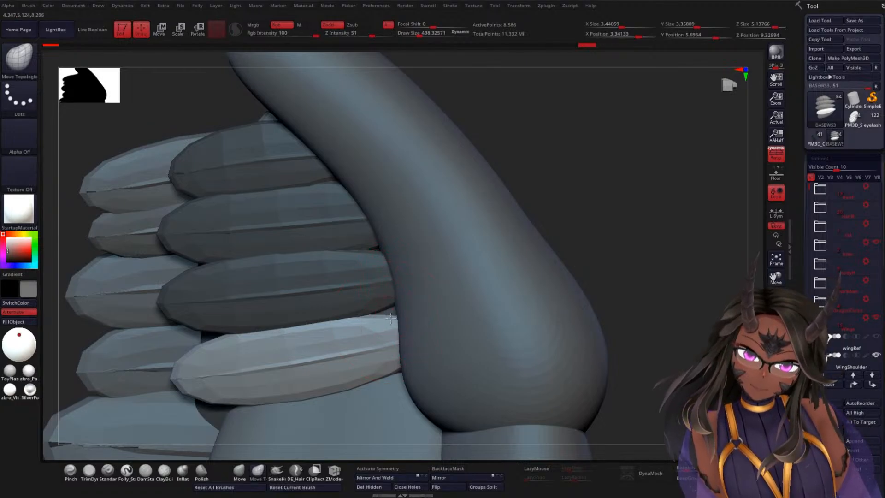
pyautogui.click(239, 470)
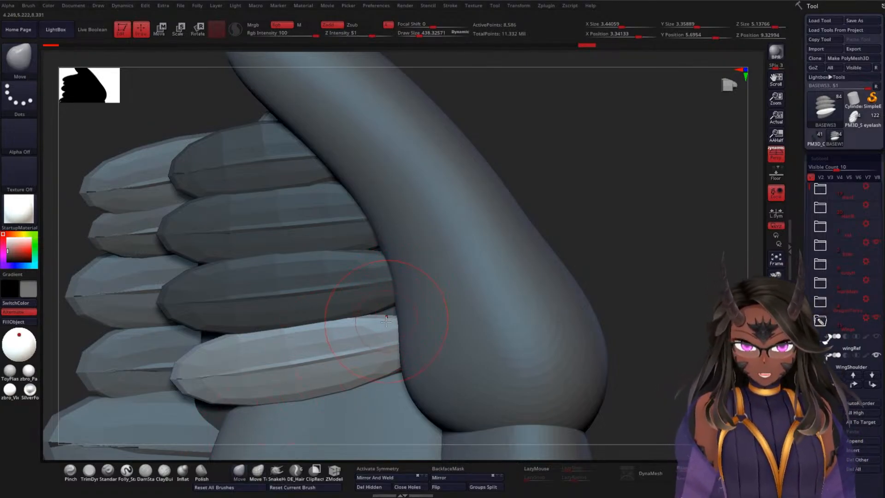
pyautogui.moveTo(386, 321); pyautogui.dragTo(398, 302)
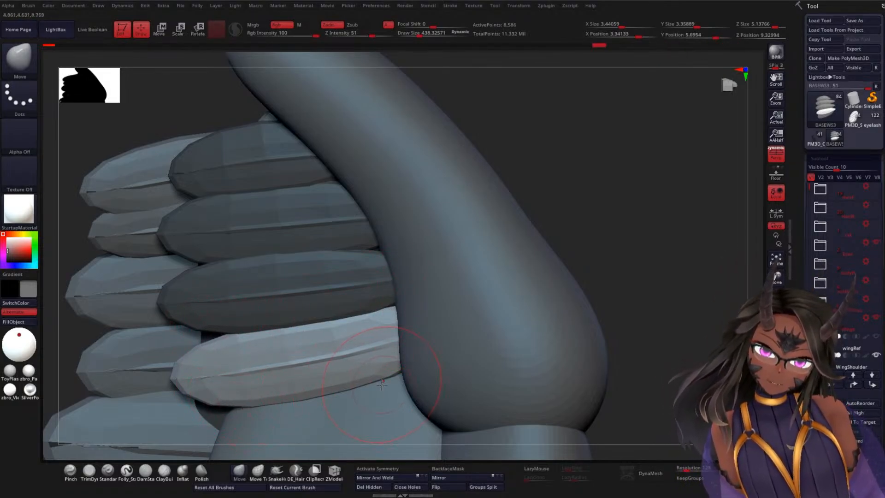
pyautogui.press('w')
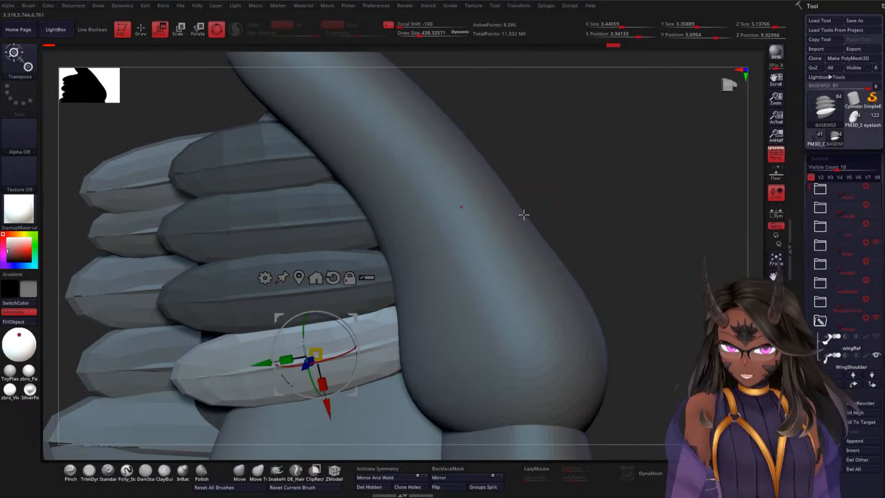
# Step: Place the gizmo on the third feather and clear the mask from the whole BASEWS3 feather row
pyautogui.click(233, 295)
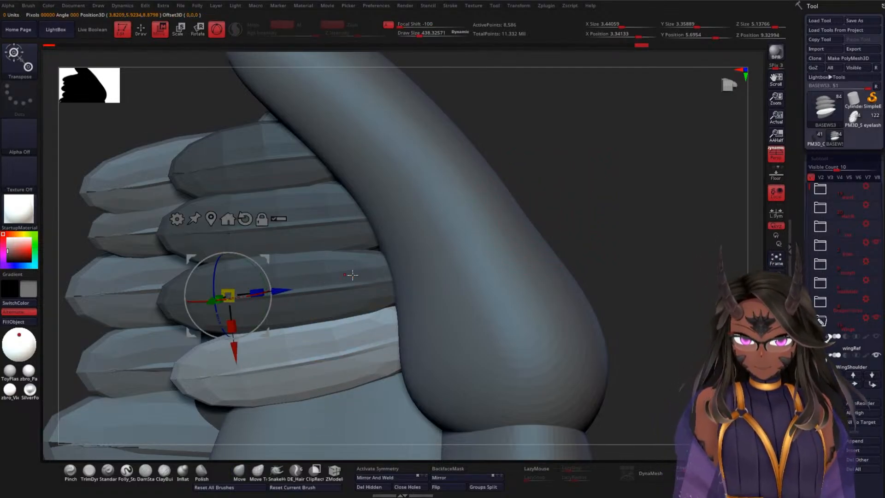
pyautogui.moveTo(614, 223); pyautogui.dragTo(474, 235)
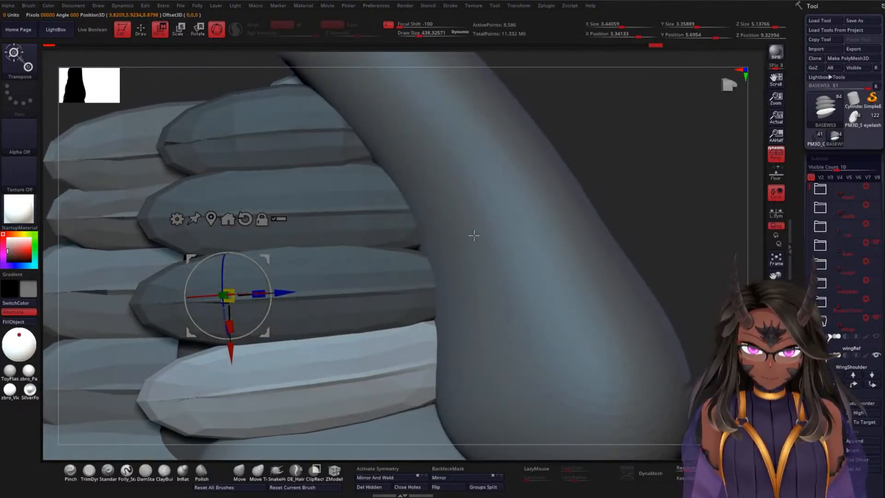
pyautogui.moveTo(665, 213); pyautogui.dragTo(655, 166)
pyautogui.keyDown('alt'); pyautogui.moveTo(531, 186); pyautogui.dragTo(623, 175); pyautogui.keyUp('alt')
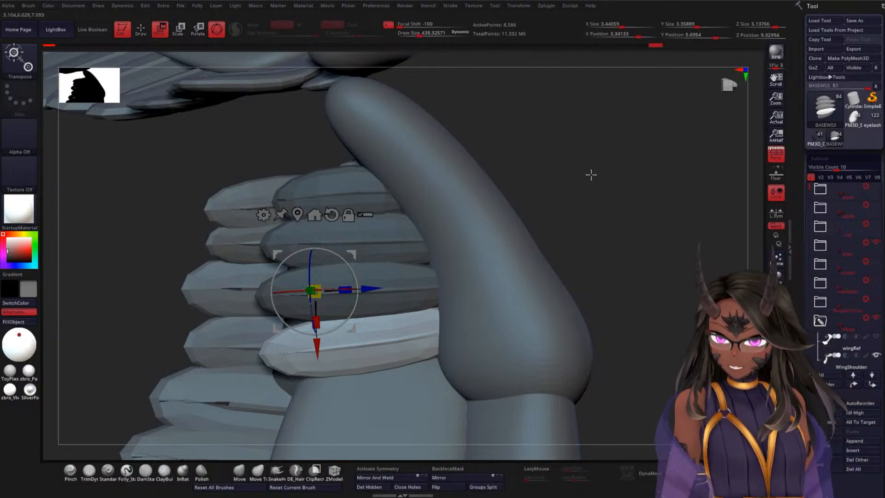
pyautogui.keyDown('alt'); pyautogui.moveTo(604, 175); pyautogui.dragTo(633, 180); pyautogui.keyUp('alt')
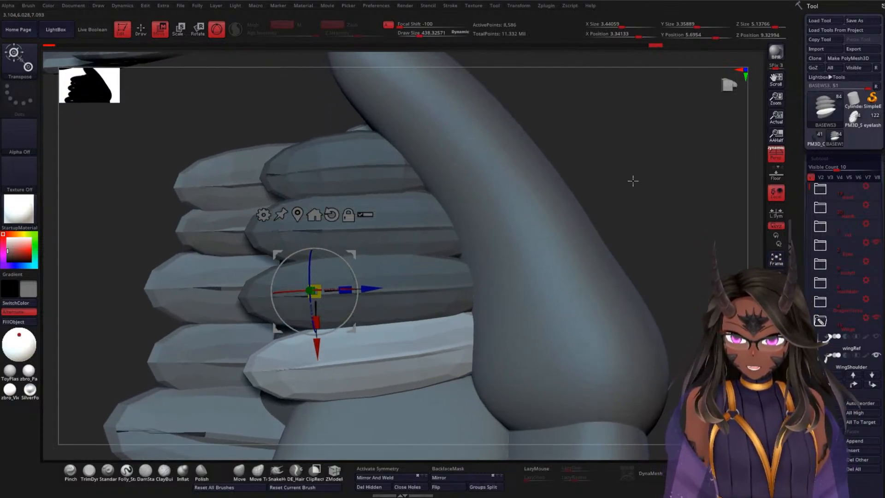
pyautogui.keyDown('alt'); pyautogui.moveTo(642, 147); pyautogui.dragTo(629, 170); pyautogui.keyUp('alt')
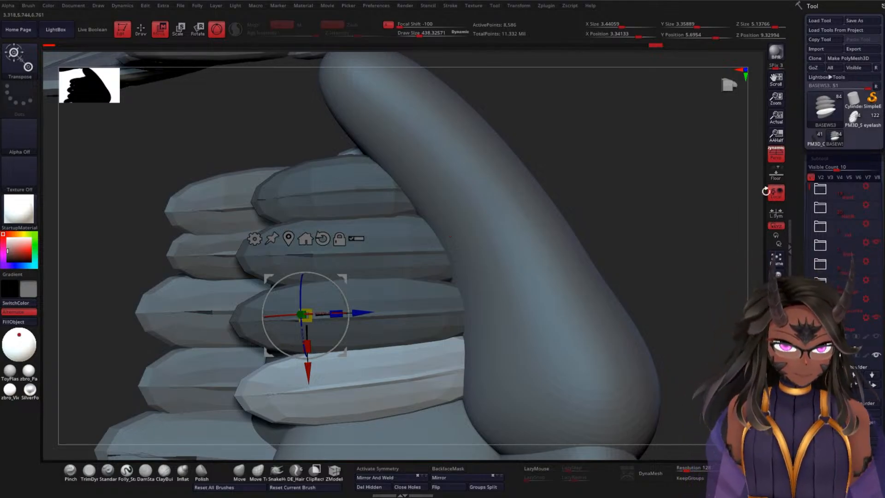
pyautogui.moveTo(809, 188); pyautogui.dragTo(808, 234)
pyautogui.moveTo(827, 269)
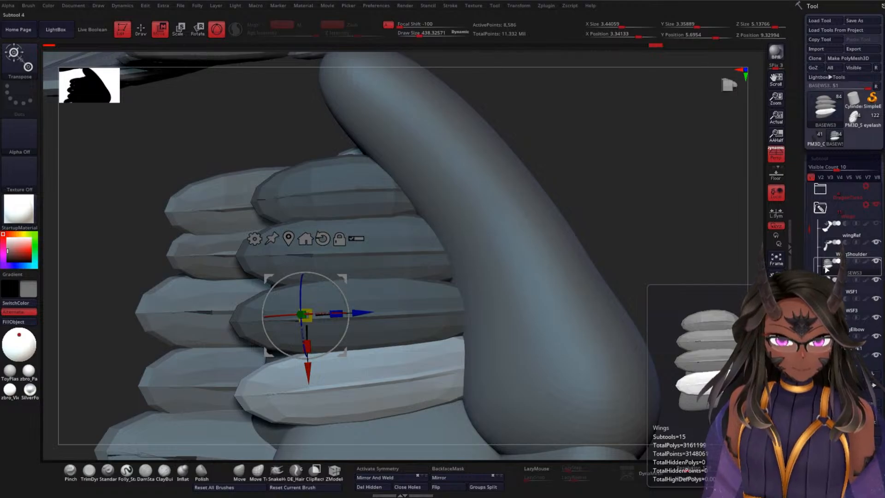
pyautogui.keyDown('ctrl'); pyautogui.click(617, 191); pyautogui.keyUp('ctrl')
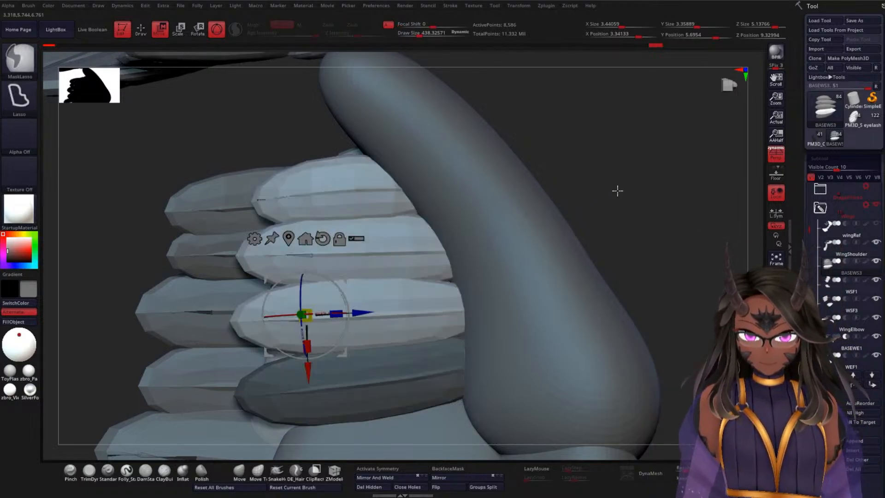
pyautogui.moveTo(621, 181)
pyautogui.keyDown('ctrl'); pyautogui.mouseDown()
pyautogui.moveTo(661, 193)
pyautogui.moveTo(625, 184)
pyautogui.mouseUp(); pyautogui.keyUp('ctrl')
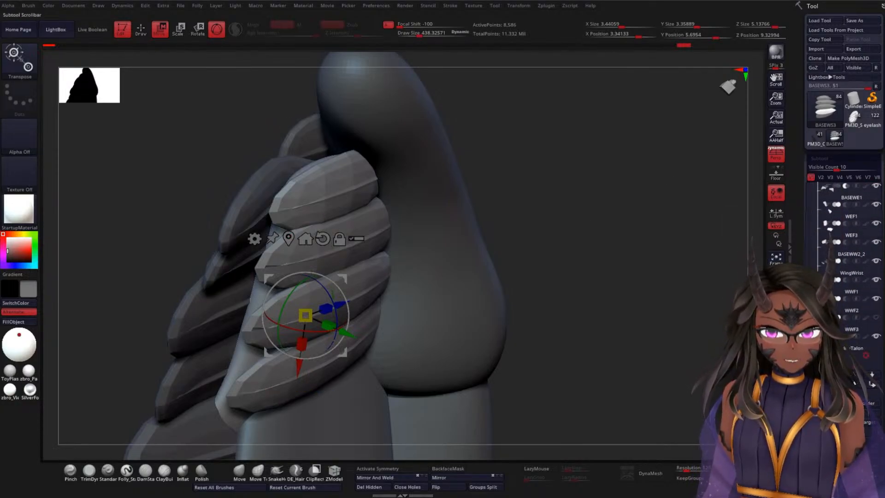
# Step: Hide the WWF, WEF and WSF feather subtools of the wing's wrist, elbow and shoulder
pyautogui.click(876, 299)
pyautogui.click(877, 281)
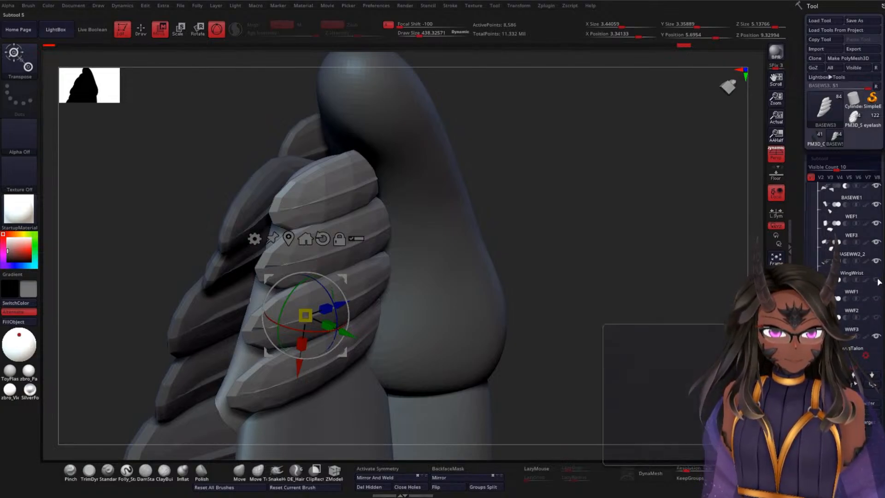
pyautogui.click(877, 262)
pyautogui.click(877, 224)
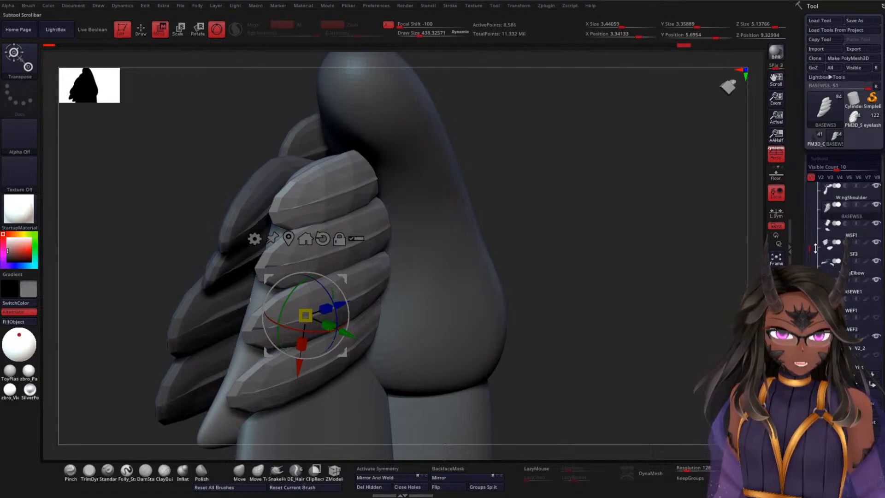
pyautogui.click(877, 225)
pyautogui.click(877, 243)
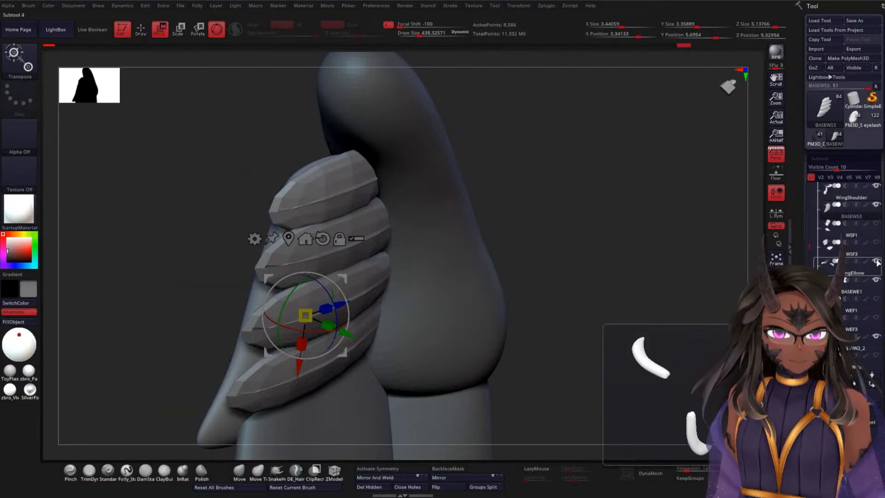
# Step: Hide the BASEWE1 and wingTalon subtools as well, keeping the wing bones and BASEWS3 shown
pyautogui.click(834, 239)
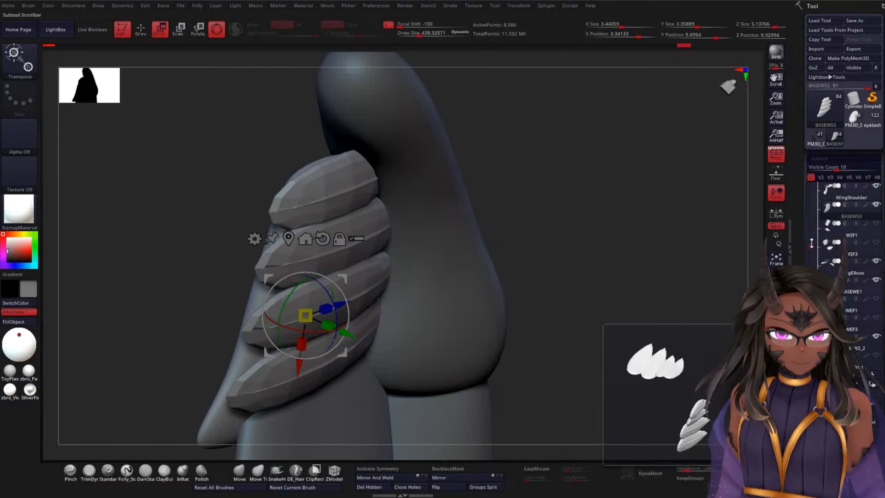
pyautogui.moveTo(811, 242); pyautogui.dragTo(812, 225)
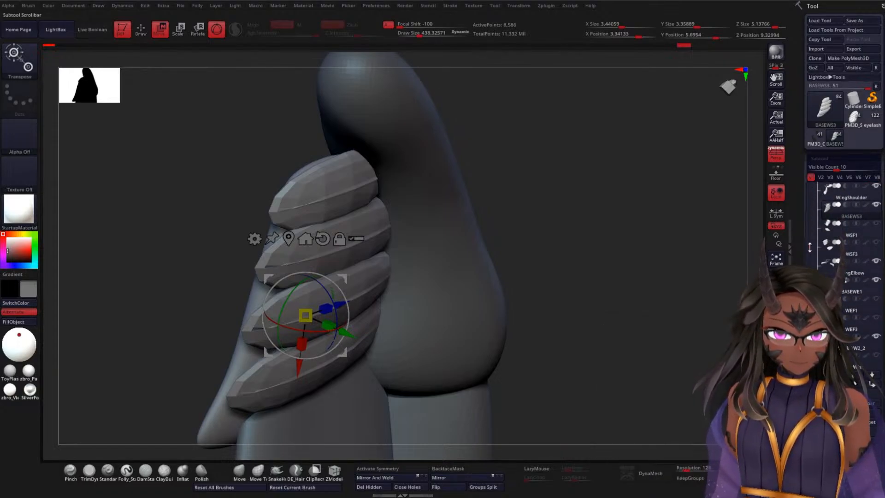
pyautogui.click(877, 254)
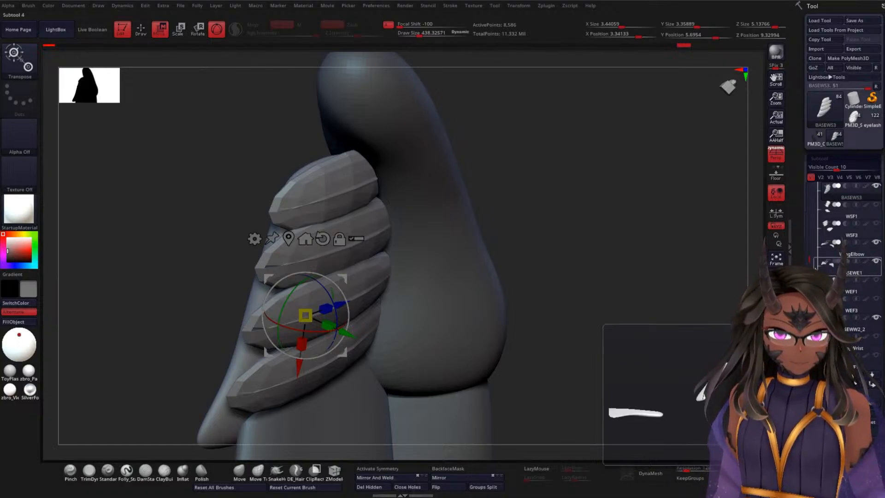
pyautogui.moveTo(809, 261); pyautogui.dragTo(808, 264)
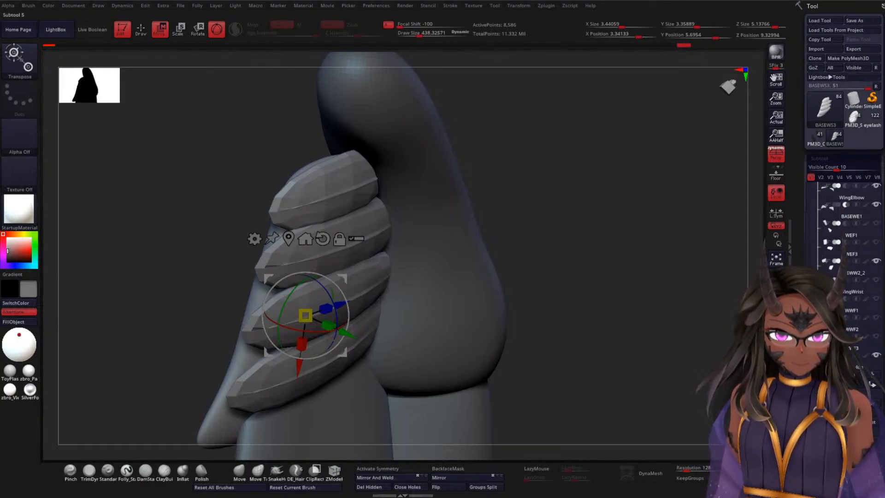
pyautogui.click(872, 272)
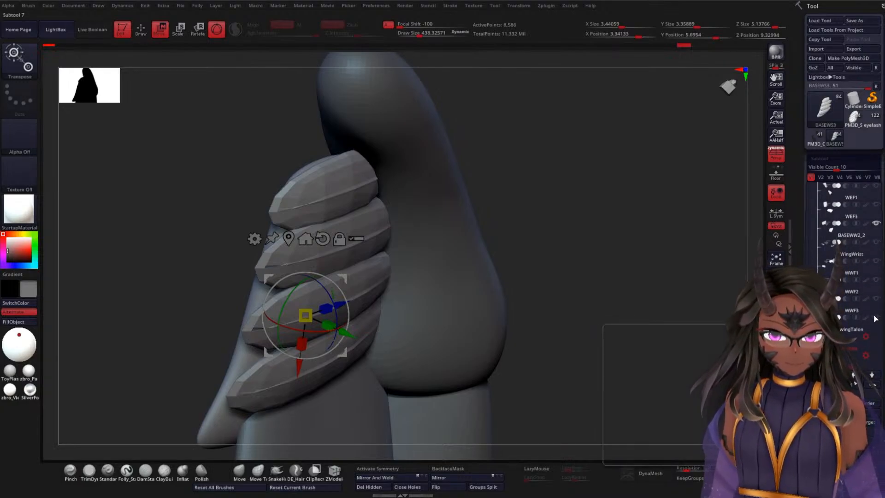
pyautogui.scroll(5, 813, 261)
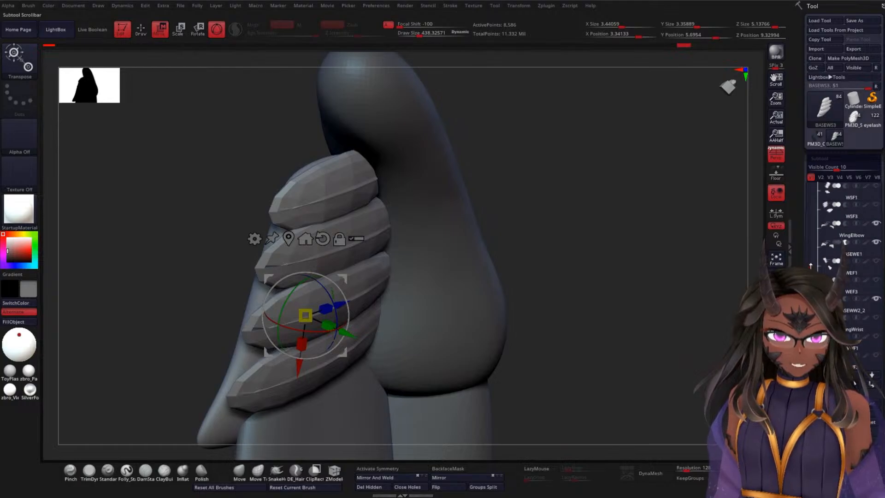
pyautogui.moveTo(813, 259); pyautogui.dragTo(815, 237)
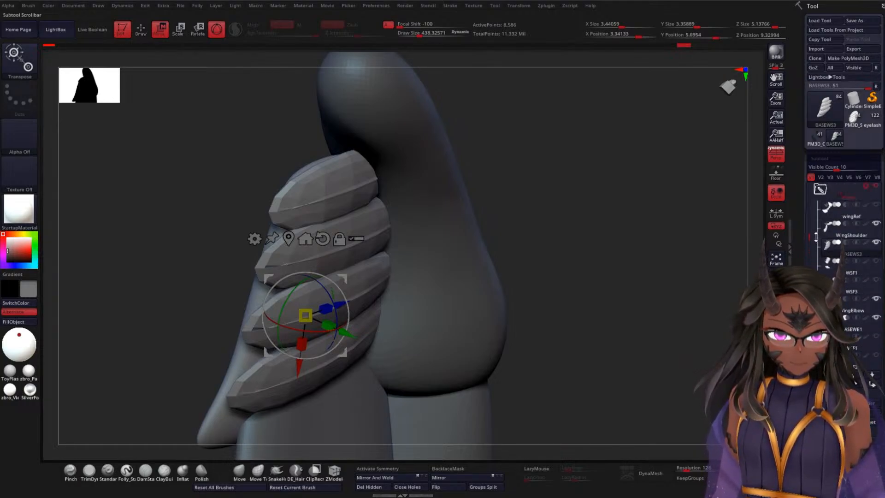
# Step: From behind the wing, isolate the base piece from its feathers by masking, then invert so the base itself is masked
pyautogui.moveTo(633, 291); pyautogui.dragTo(592, 286)
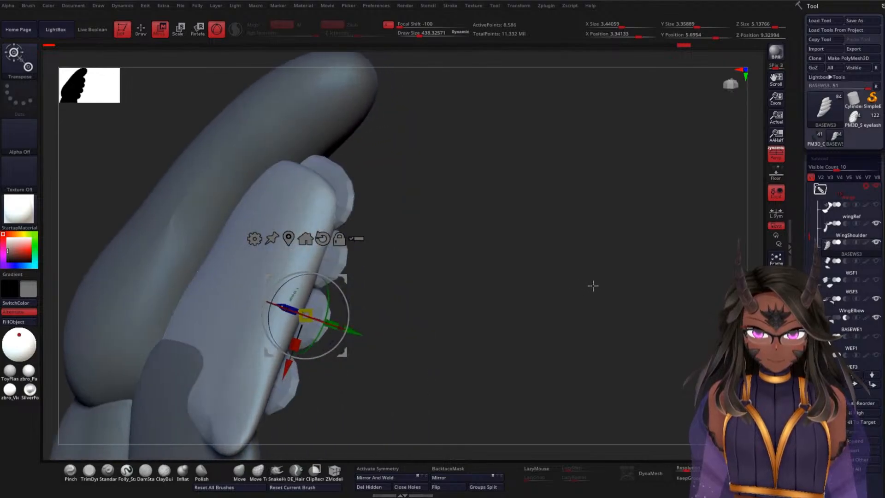
pyautogui.keyDown('ctrl'); pyautogui.click(223, 282); pyautogui.keyUp('ctrl')
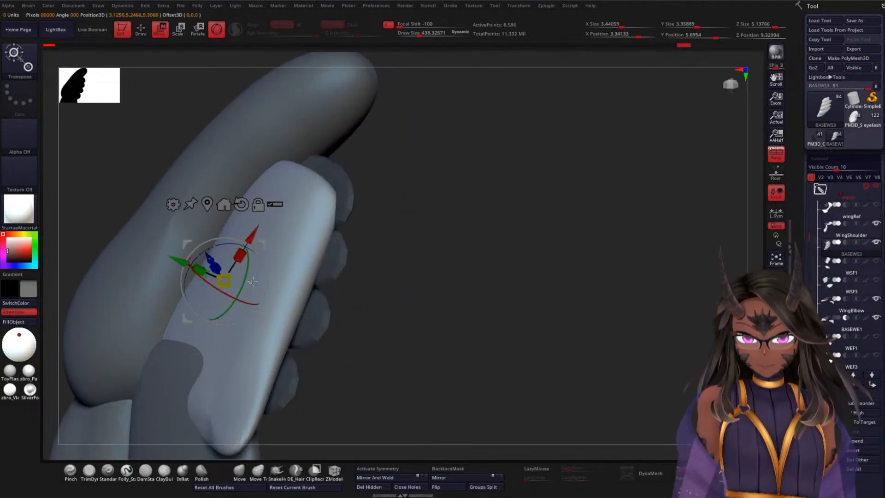
pyautogui.moveTo(448, 263); pyautogui.dragTo(476, 260)
pyautogui.keyDown('ctrl'); pyautogui.click(478, 257); pyautogui.keyUp('ctrl')
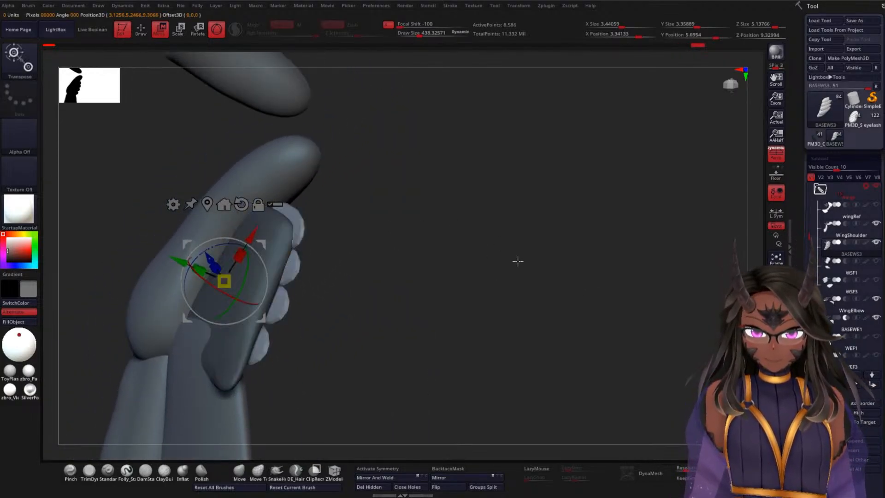
# Step: Split the masked base piece off from BASEWS3 into its own subtool with Split Masked Points
pyautogui.scroll(-10, 806, 235)
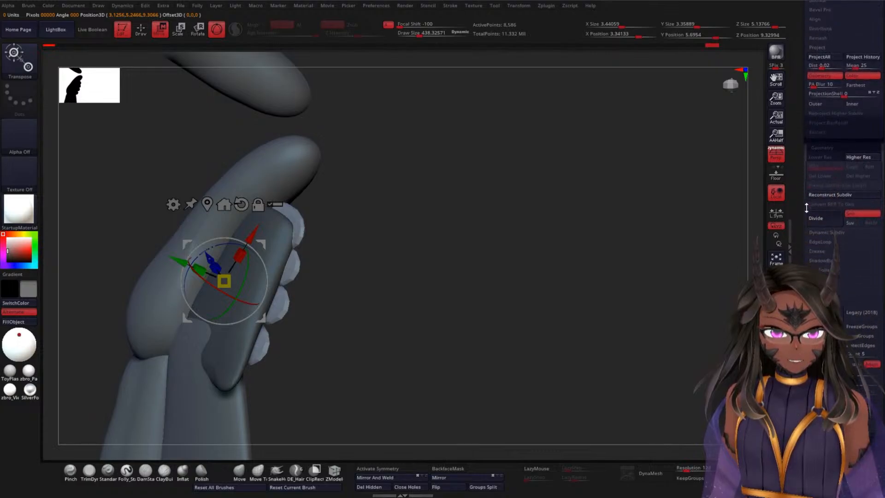
pyautogui.scroll(3, 805, 235)
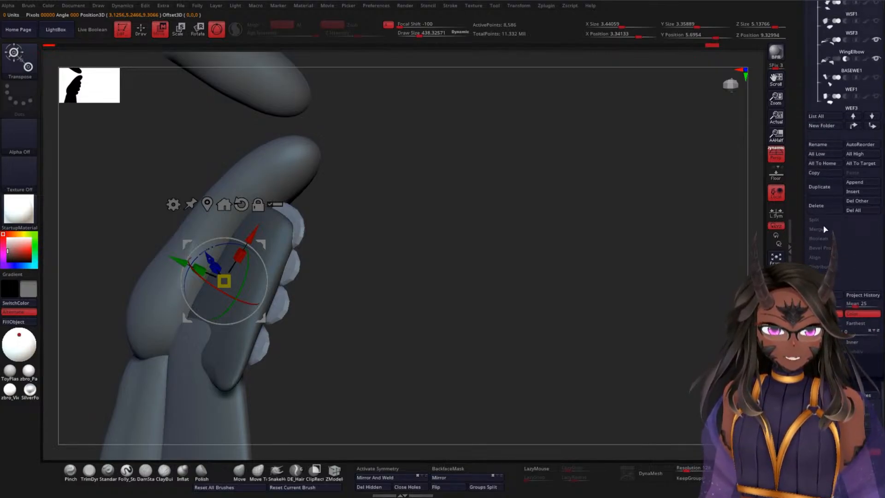
pyautogui.click(858, 238)
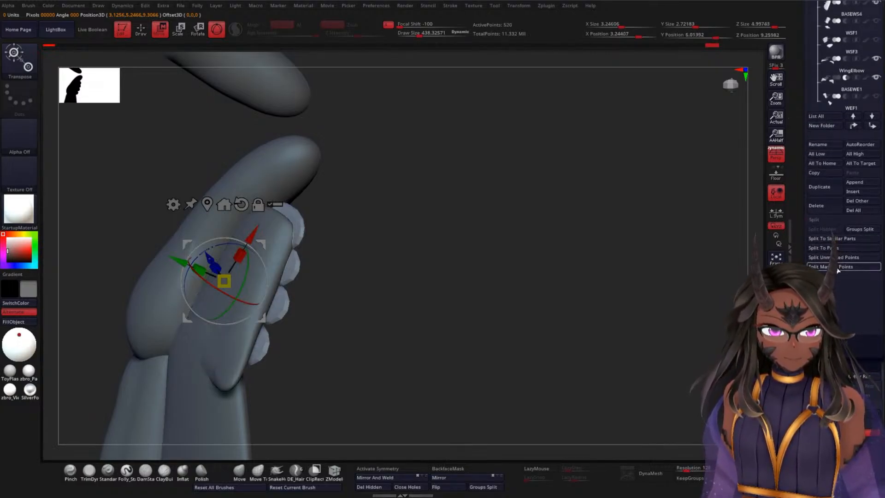
pyautogui.moveTo(465, 253); pyautogui.dragTo(585, 226)
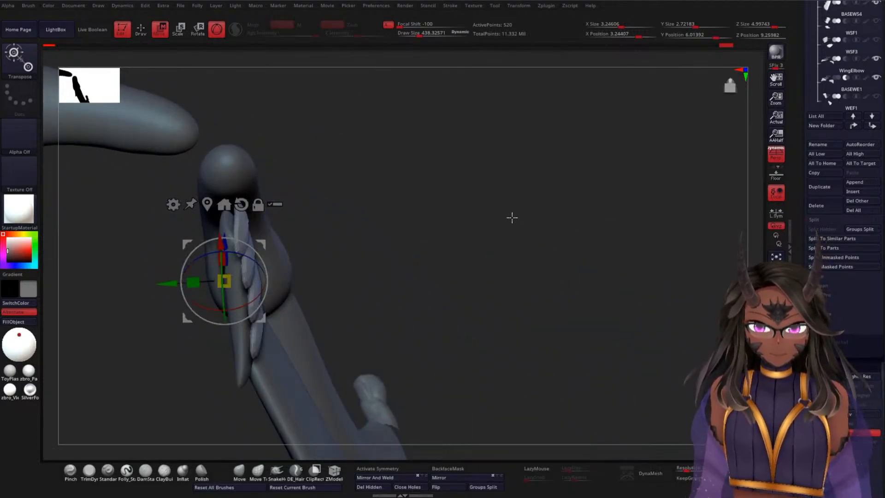
# Step: Move the split-off BASEWS4 base above BASEWS3 in the subtool list and rename it as BASEWS
pyautogui.moveTo(801, 203); pyautogui.dragTo(800, 441)
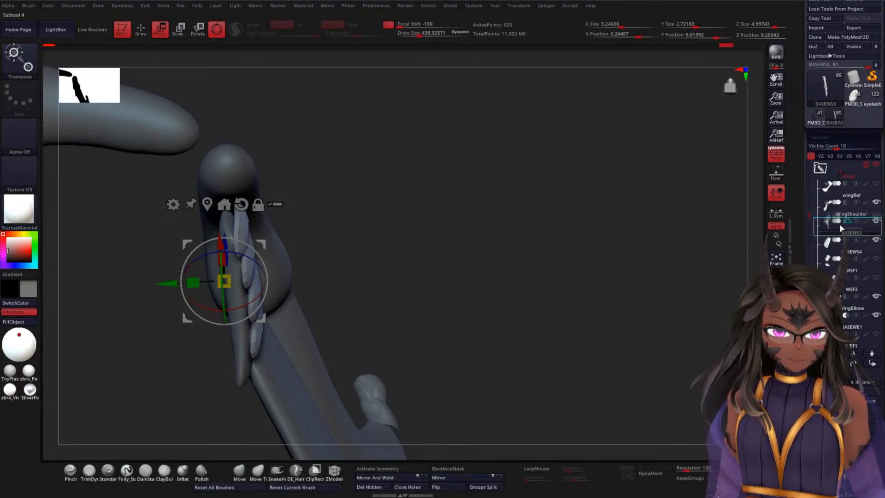
pyautogui.moveTo(840, 225); pyautogui.dragTo(841, 224)
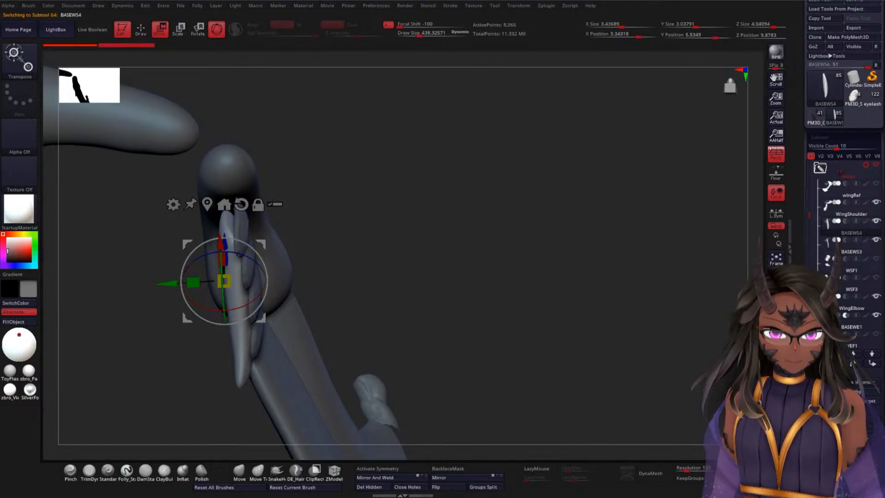
pyautogui.doubleClick(858, 235)
pyautogui.click(675, 397)
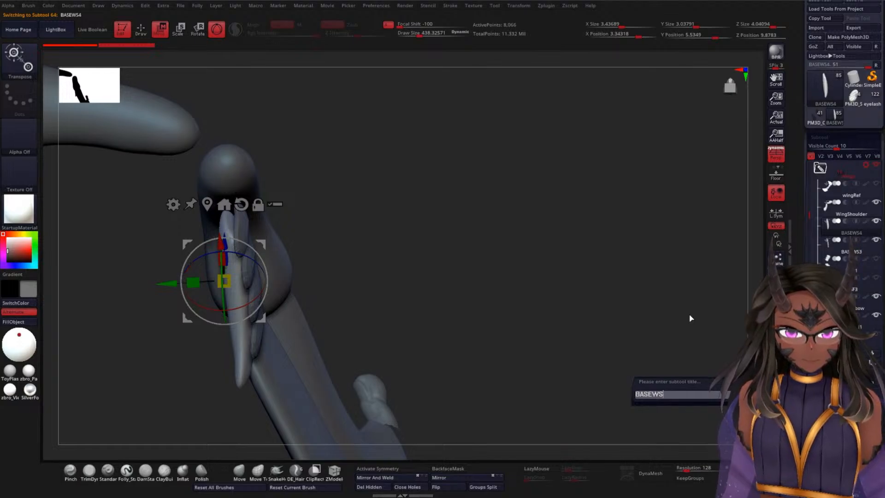
pyautogui.press('Return')
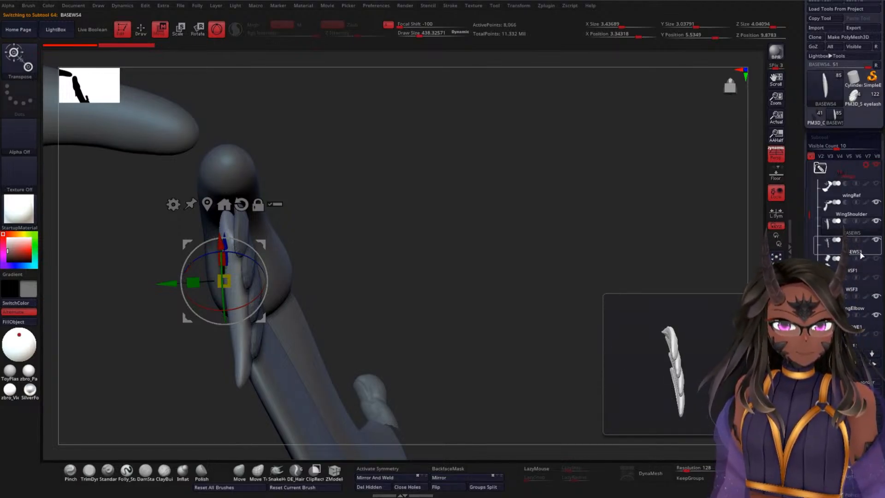
# Step: Rename the BASEWS3 feather subtool as BottomWS1 and reorder it below WSF3 in the wing folder
pyautogui.click(853, 241)
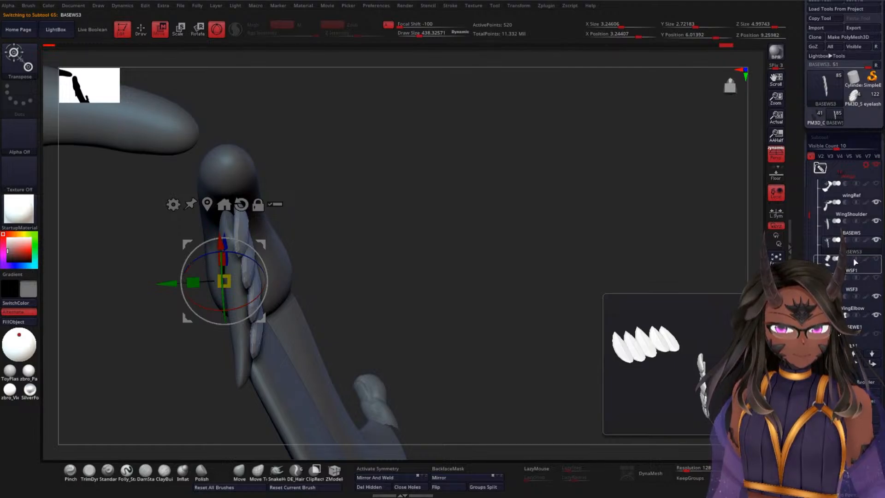
pyautogui.click(826, 382)
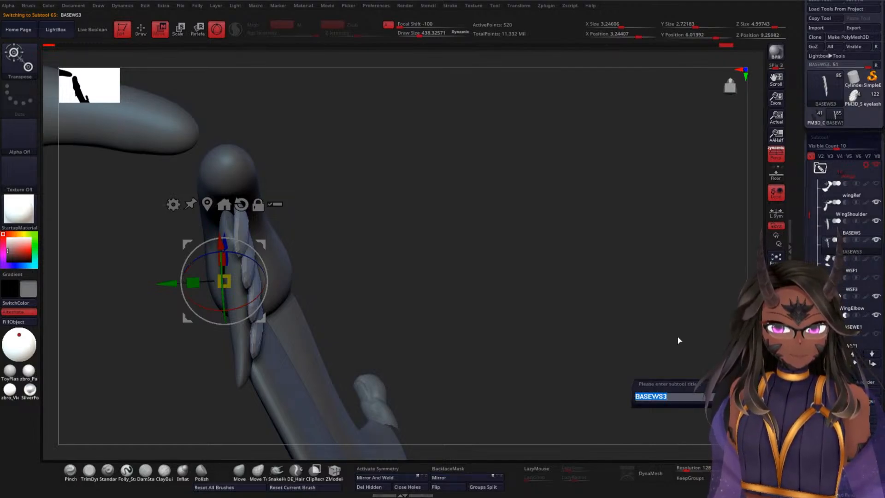
pyautogui.press('Right')
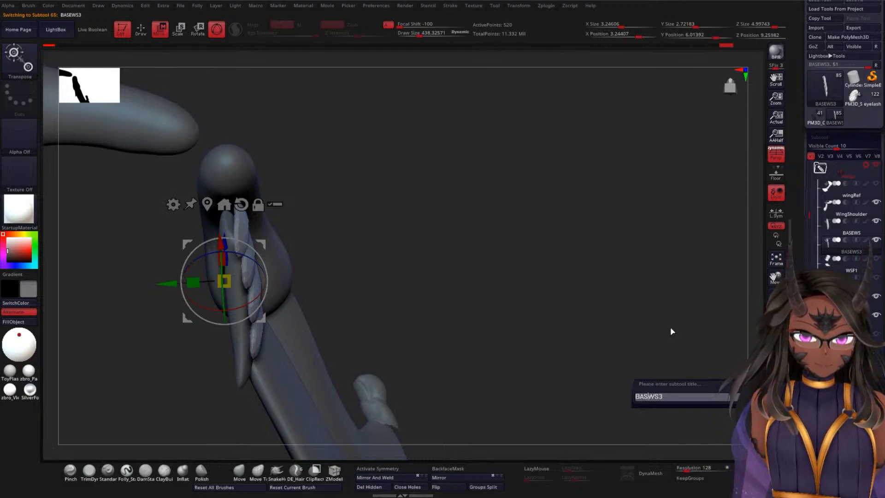
pyautogui.press('BackSpace')
pyautogui.press('BackSpace')
pyautogui.write('o')
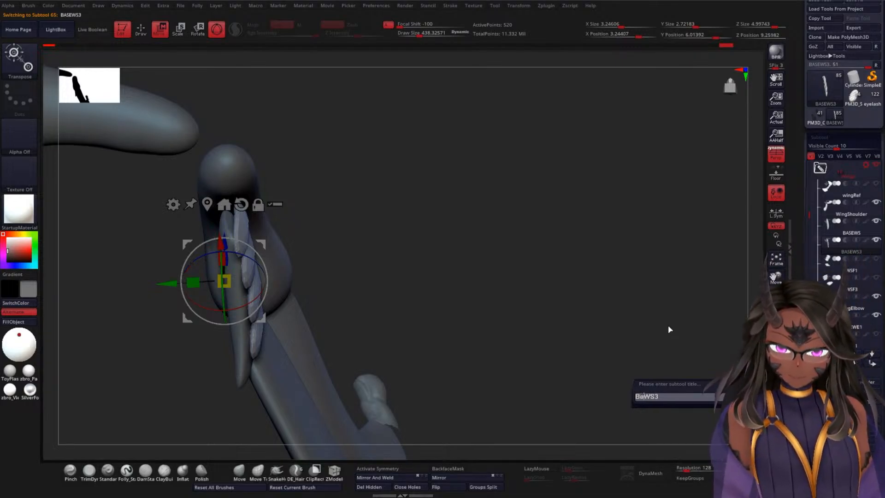
pyautogui.write('ttom')
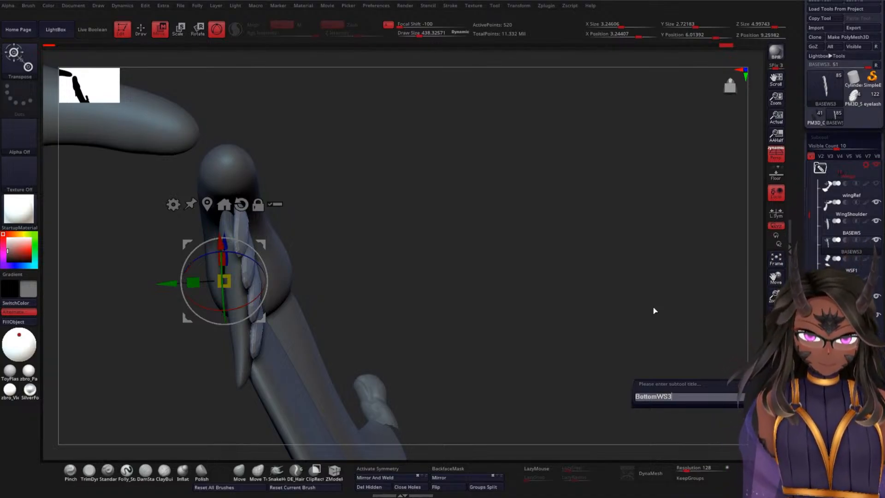
pyautogui.press('BackSpace')
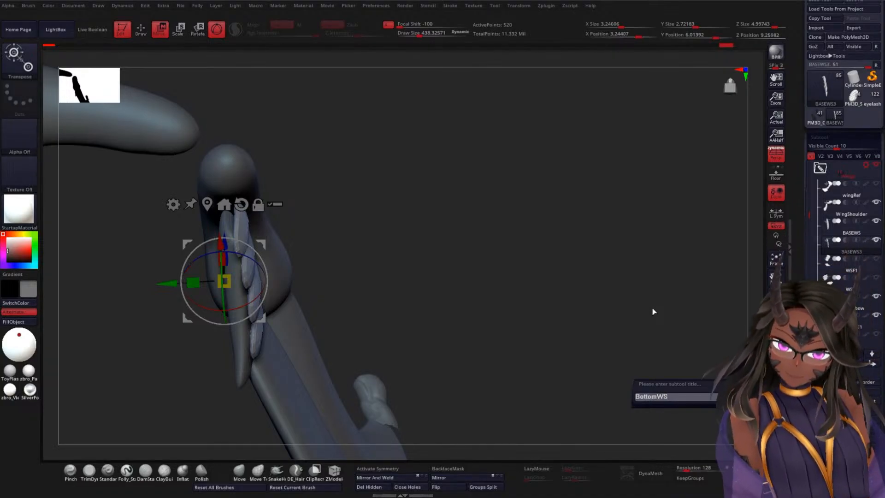
pyautogui.write('1')
pyautogui.press('Return')
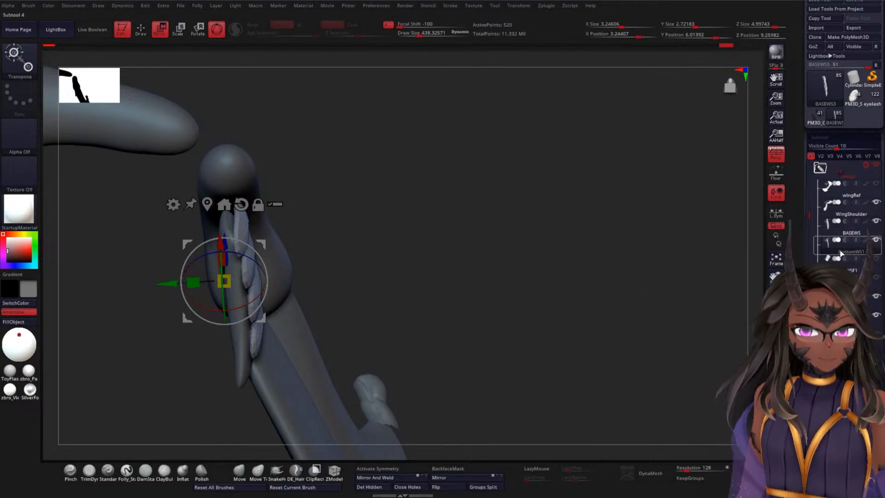
pyautogui.moveTo(840, 249)
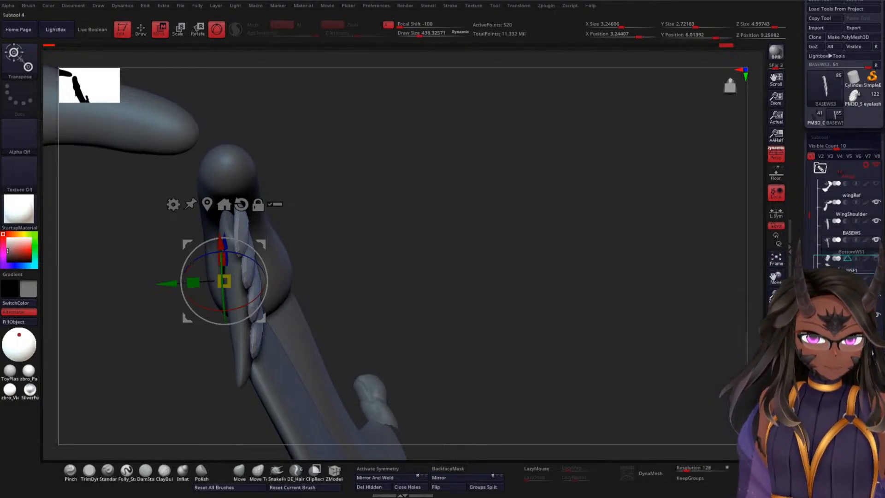
pyautogui.moveTo(842, 249); pyautogui.dragTo(842, 288)
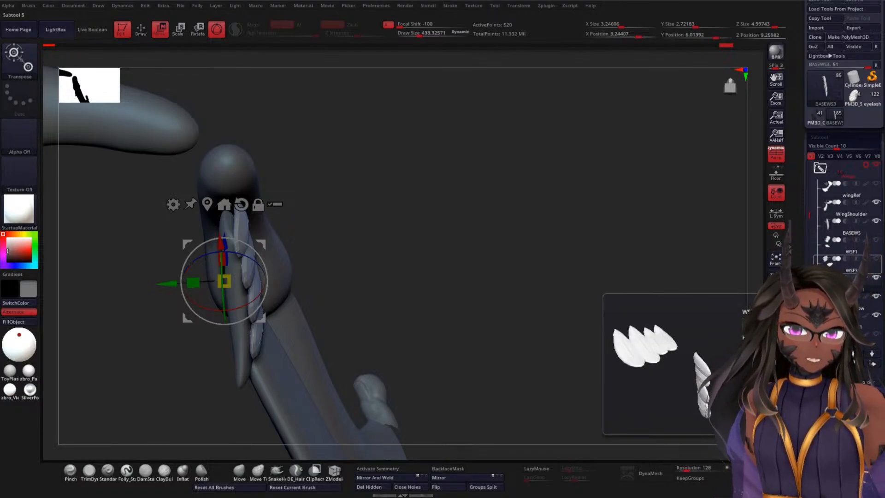
# Step: Rename the WSF3 feather subtool as WSF2
pyautogui.click(857, 272)
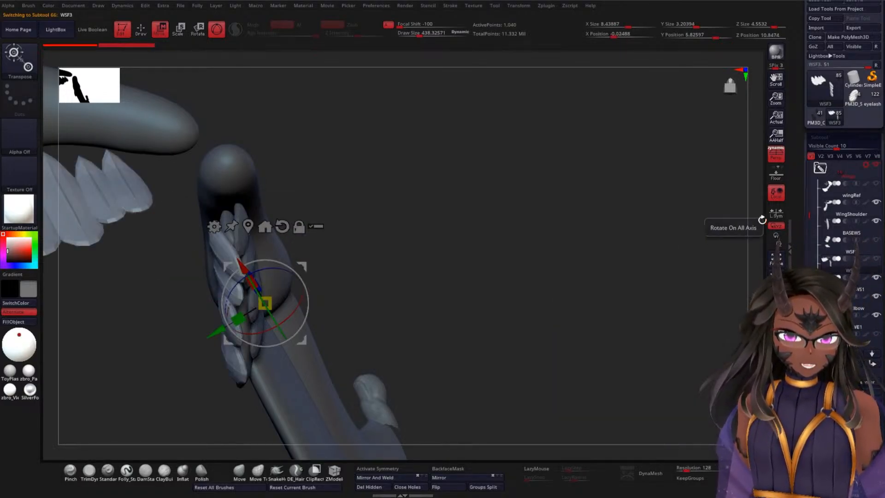
pyautogui.click(823, 383)
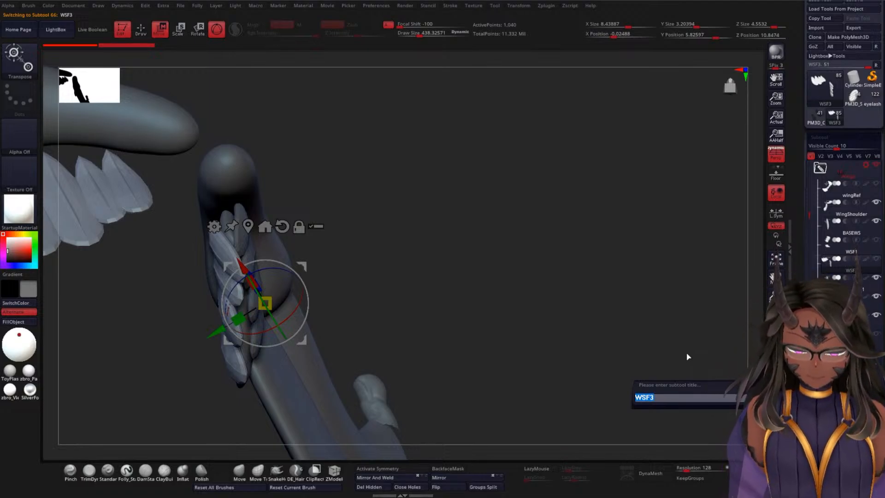
pyautogui.press('BackSpace')
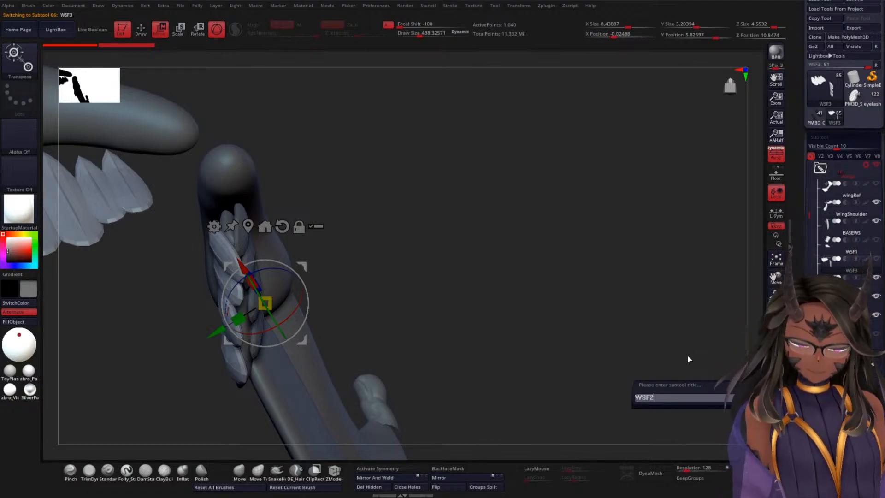
pyautogui.write('2')
pyautogui.press('Return')
# Step: Examine from several angles how the BottomWS1 feathers meet the shoulder bone and the BASEWE1 elbow base
pyautogui.moveTo(544, 259)
pyautogui.mouseDown()
pyautogui.moveTo(525, 267)
pyautogui.moveTo(508, 316)
pyautogui.moveTo(542, 243)
pyautogui.moveTo(551, 258)
pyautogui.moveTo(546, 245)
pyautogui.mouseUp()
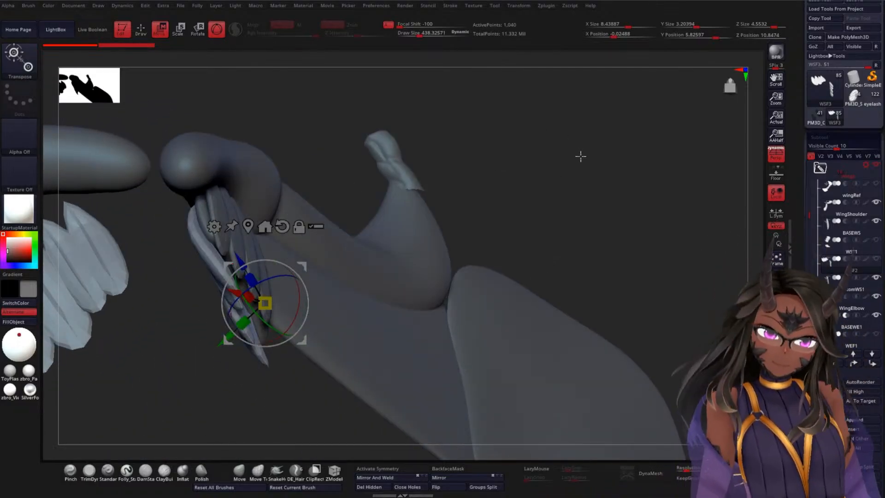
pyautogui.moveTo(580, 157); pyautogui.dragTo(568, 191)
pyautogui.moveTo(429, 323); pyautogui.dragTo(490, 163)
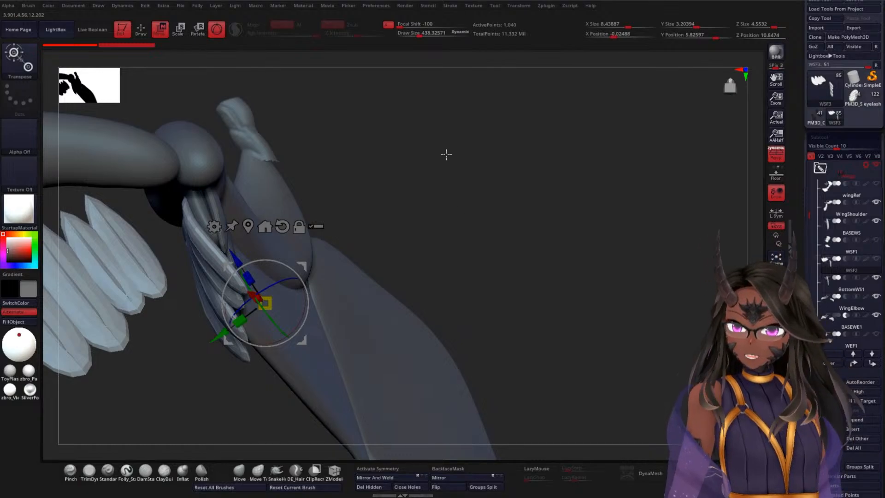
pyautogui.moveTo(427, 140); pyautogui.dragTo(514, 152)
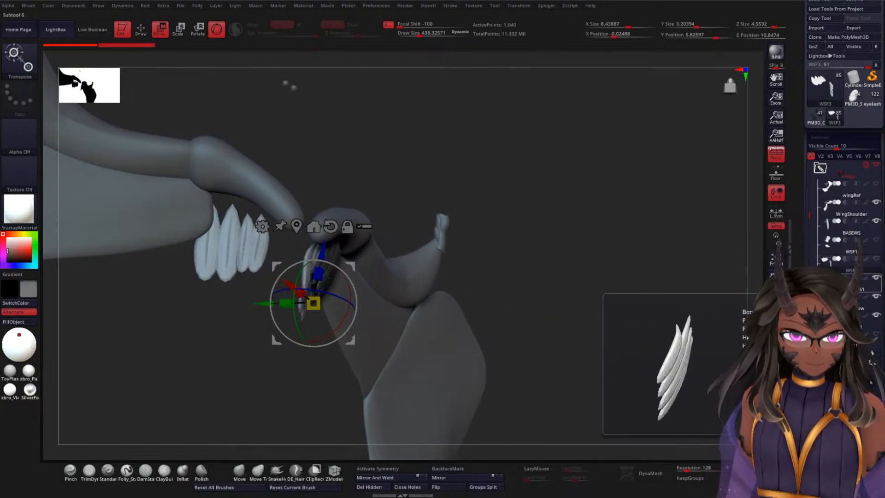
pyautogui.click(848, 283)
pyautogui.moveTo(508, 199); pyautogui.dragTo(605, 211)
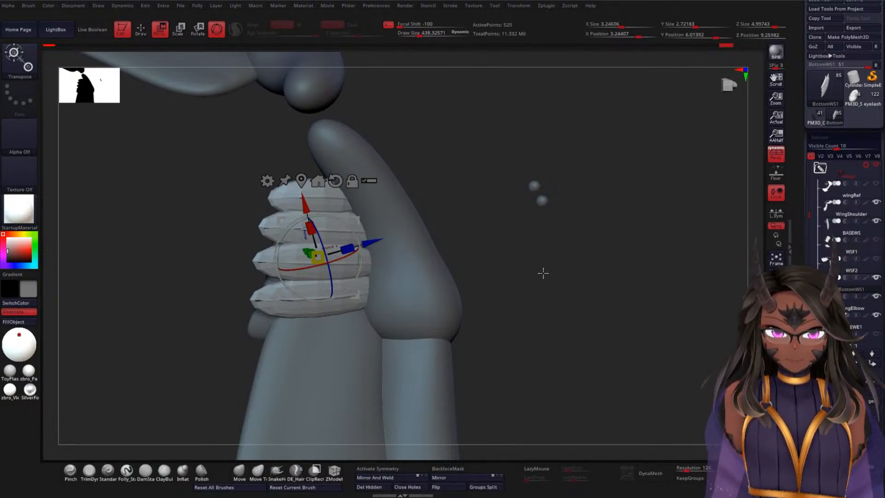
pyautogui.keyDown('alt'); pyautogui.moveTo(543, 272); pyautogui.dragTo(634, 229); pyautogui.keyUp('alt')
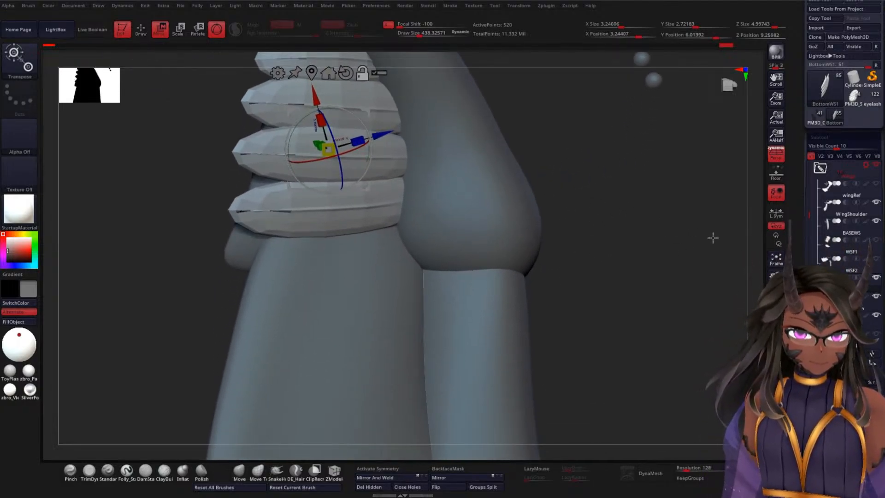
pyautogui.keyDown('alt'); pyautogui.click(326, 322); pyautogui.keyUp('alt')
pyautogui.keyDown('alt'); pyautogui.moveTo(664, 287); pyautogui.dragTo(636, 245); pyautogui.keyUp('alt')
pyautogui.moveTo(564, 264)
pyautogui.mouseDown()
pyautogui.moveTo(561, 257)
pyautogui.moveTo(565, 281)
pyautogui.moveTo(567, 271)
pyautogui.mouseUp()
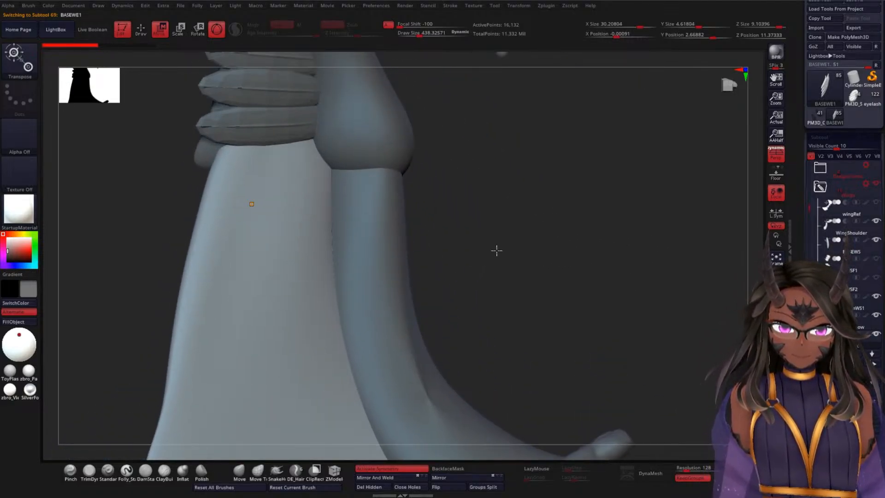
pyautogui.moveTo(496, 250); pyautogui.dragTo(546, 252)
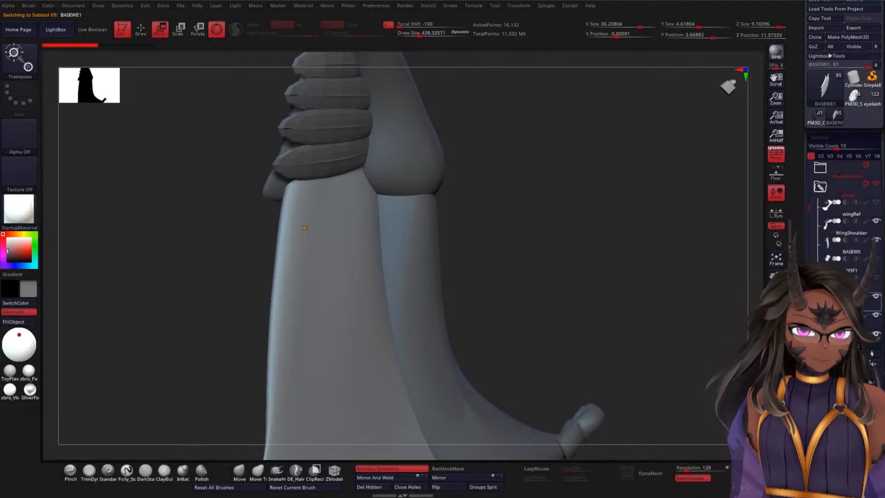
# Step: Show the elbow feathers WEF1 and WEF3 and the shoulder feathers WSF1 and WSF2 again
pyautogui.moveTo(810, 209); pyautogui.dragTo(808, 223)
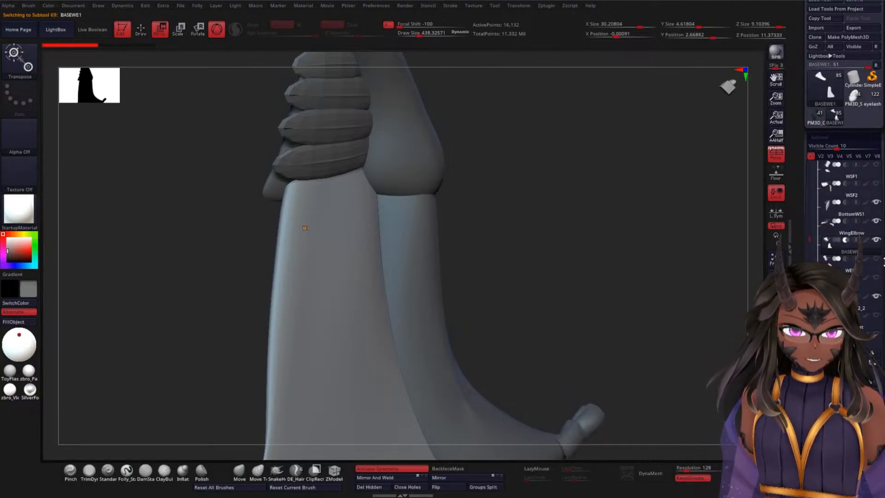
pyautogui.click(877, 277)
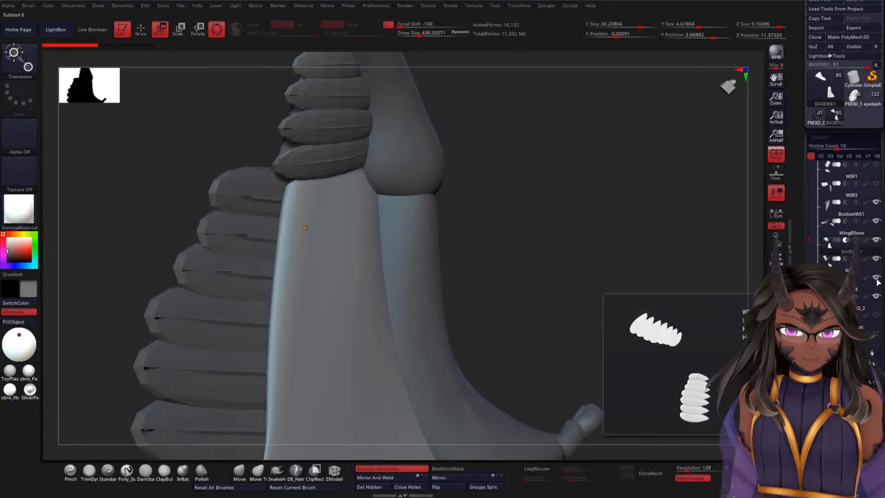
pyautogui.moveTo(600, 229); pyautogui.dragTo(640, 252)
pyautogui.click(876, 184)
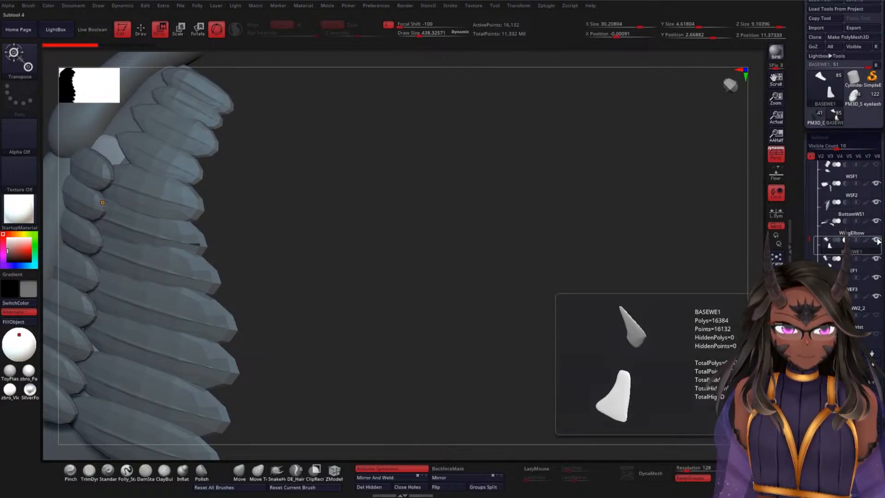
pyautogui.click(877, 165)
# Step: Select the BASEWS shoulder base and reshape its lower part with the Move brush at about draw size 697, tucking it beneath the shoulder feathers
pyautogui.moveTo(499, 220); pyautogui.dragTo(601, 211)
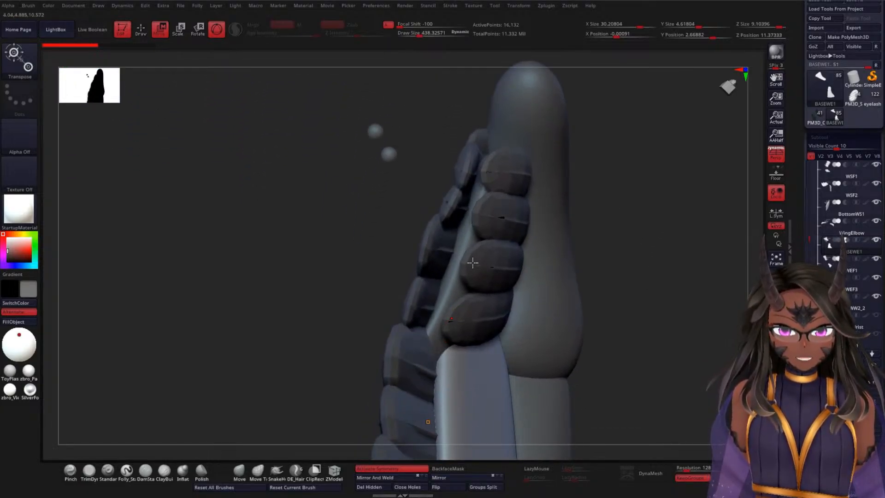
pyautogui.moveTo(472, 263); pyautogui.dragTo(664, 211)
pyautogui.moveTo(643, 215); pyautogui.dragTo(644, 264)
pyautogui.moveTo(659, 221); pyautogui.dragTo(670, 201)
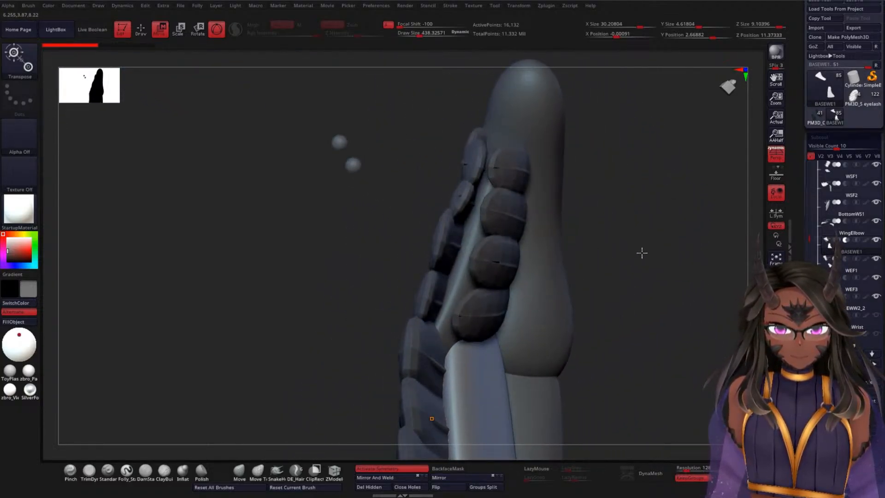
pyautogui.moveTo(646, 254); pyautogui.dragTo(683, 190)
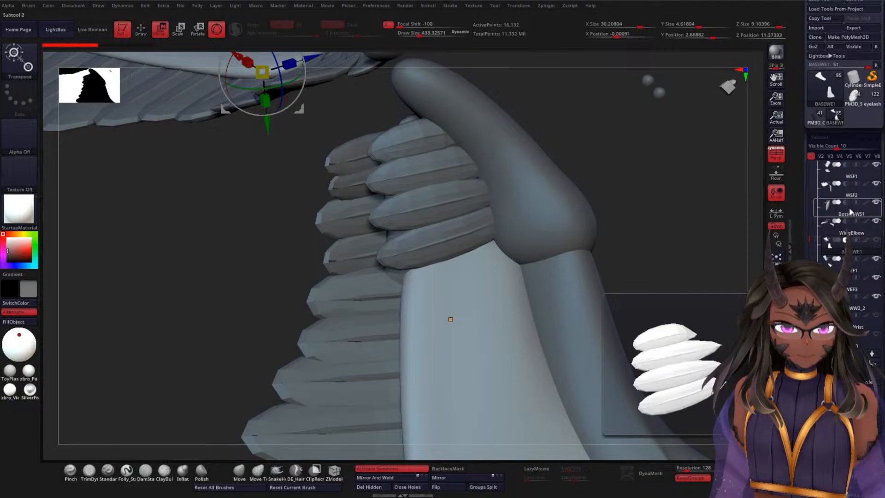
pyautogui.scroll(2, 848, 191)
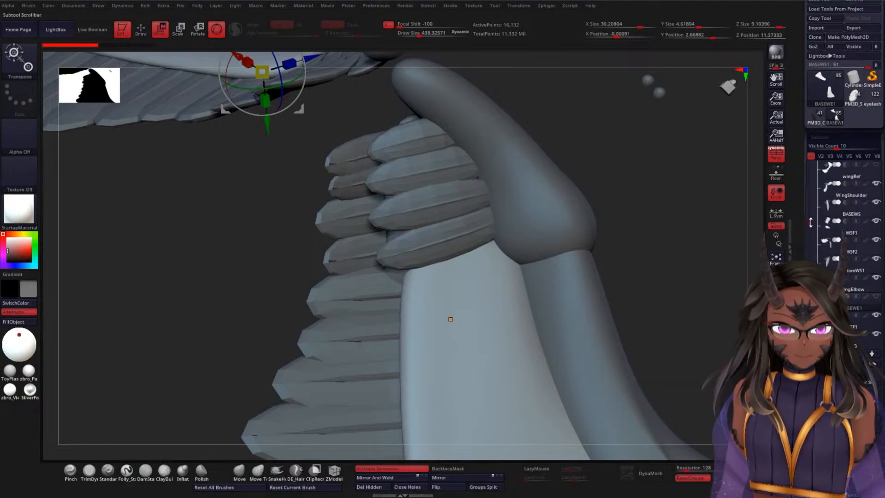
pyautogui.click(857, 194)
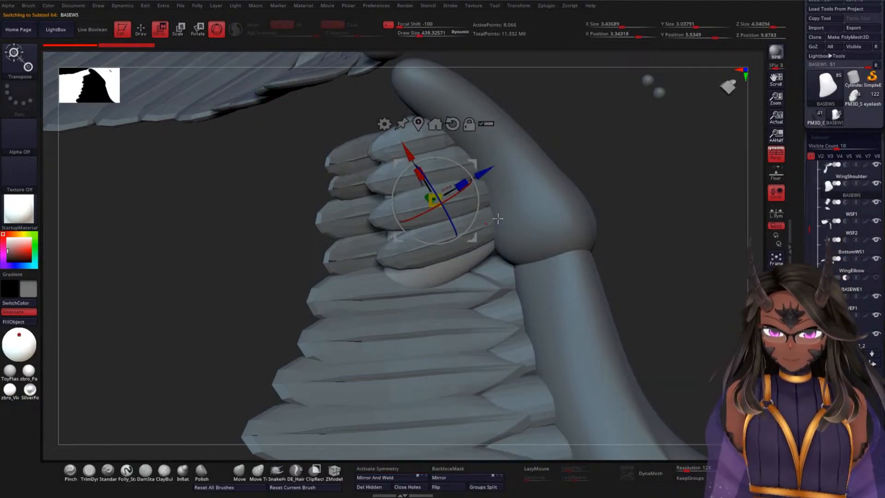
pyautogui.press('q')
pyautogui.press('space')
pyautogui.moveTo(232, 240)
pyautogui.mouseDown()
pyautogui.moveTo(261, 241)
pyautogui.moveTo(330, 217)
pyautogui.mouseUp()
pyautogui.moveTo(602, 141); pyautogui.dragTo(612, 120)
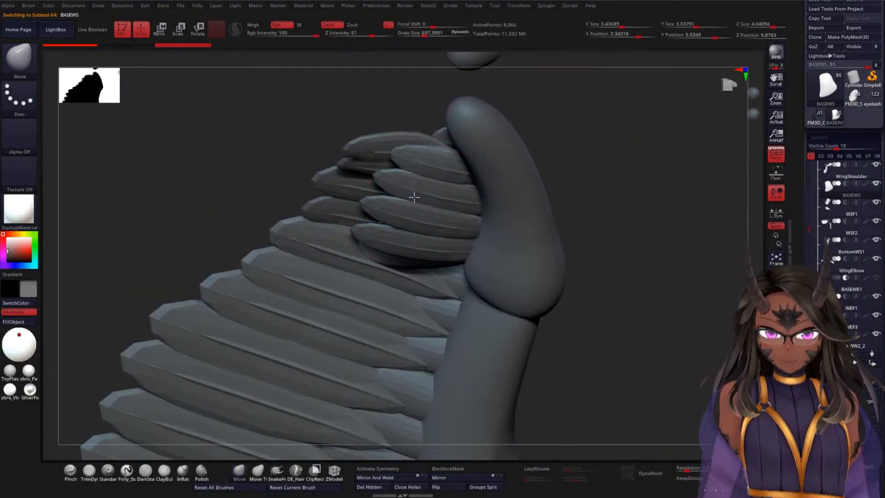
pyautogui.moveTo(527, 173)
pyautogui.mouseDown()
pyautogui.moveTo(573, 170)
pyautogui.moveTo(483, 203)
pyautogui.mouseUp()
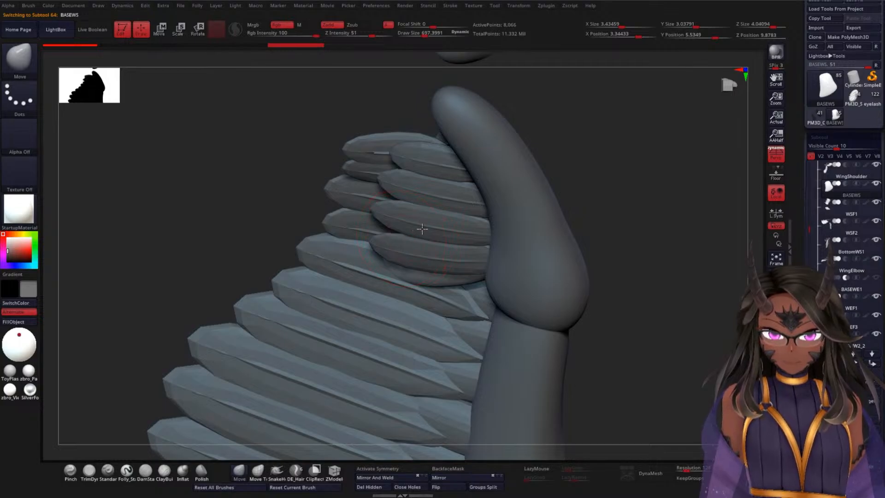
pyautogui.moveTo(595, 199); pyautogui.dragTo(600, 180)
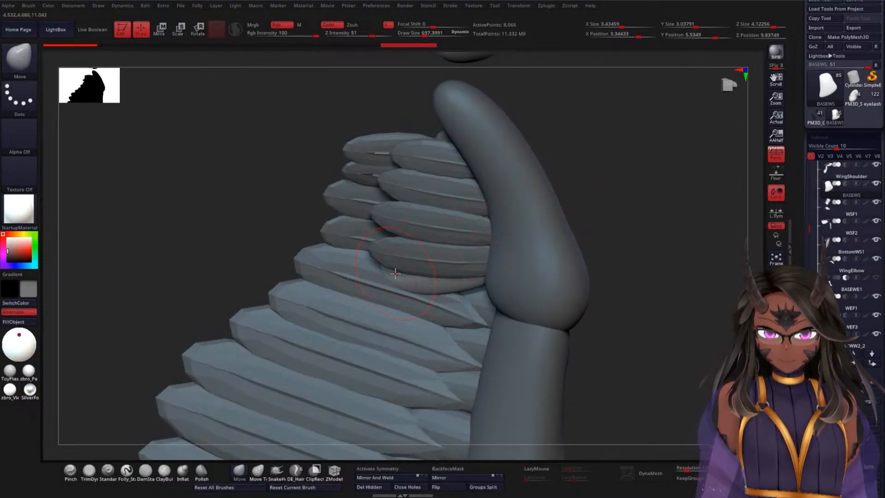
pyautogui.moveTo(396, 274)
pyautogui.mouseDown()
pyautogui.moveTo(392, 259)
pyautogui.moveTo(437, 276)
pyautogui.moveTo(470, 275)
pyautogui.moveTo(414, 277)
pyautogui.mouseUp()
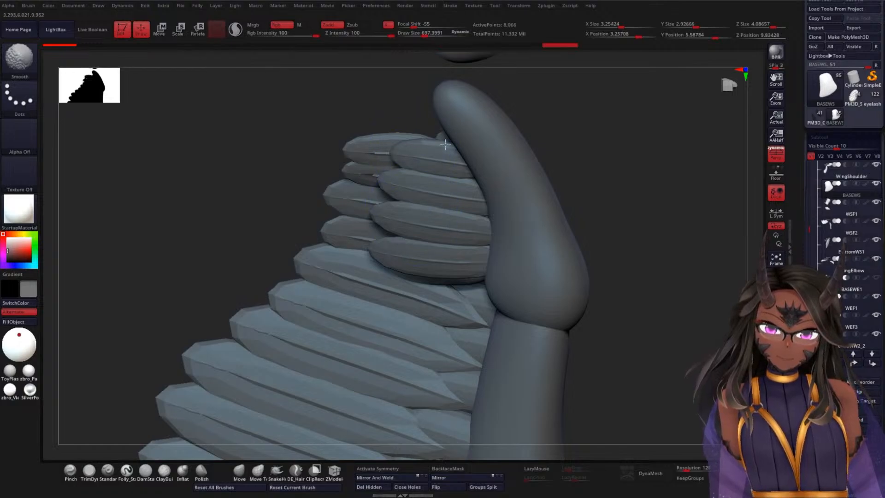
# Step: Adjust the inner end and side surface of BASEWS with the Move brush so it fits between the two shoulder feather rows
pyautogui.moveTo(557, 142)
pyautogui.mouseDown()
pyautogui.moveTo(643, 175)
pyautogui.moveTo(624, 233)
pyautogui.moveTo(599, 178)
pyautogui.moveTo(611, 244)
pyautogui.moveTo(572, 223)
pyautogui.mouseUp()
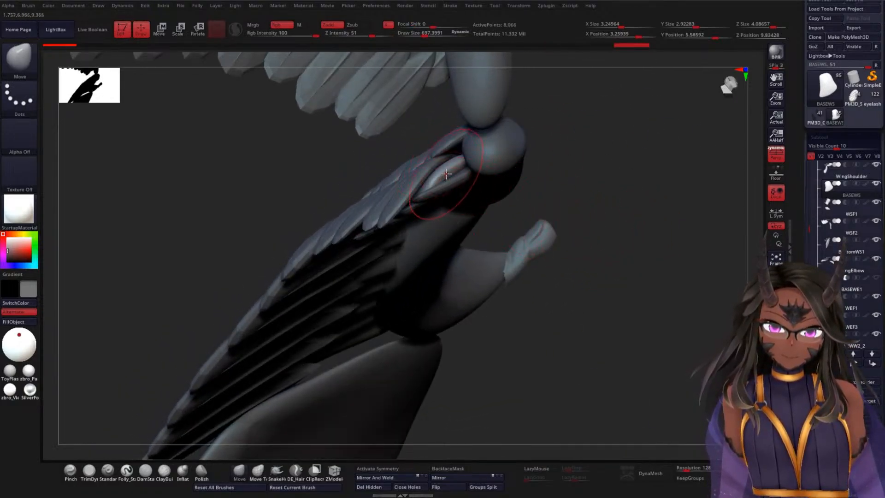
pyautogui.moveTo(433, 166)
pyautogui.mouseDown()
pyautogui.moveTo(454, 169)
pyautogui.moveTo(446, 166)
pyautogui.mouseUp()
pyautogui.moveTo(592, 184)
pyautogui.mouseDown()
pyautogui.moveTo(610, 132)
pyautogui.moveTo(634, 170)
pyautogui.moveTo(673, 176)
pyautogui.moveTo(659, 201)
pyautogui.moveTo(658, 250)
pyautogui.moveTo(632, 253)
pyautogui.mouseUp()
pyautogui.moveTo(472, 285); pyautogui.dragTo(513, 255)
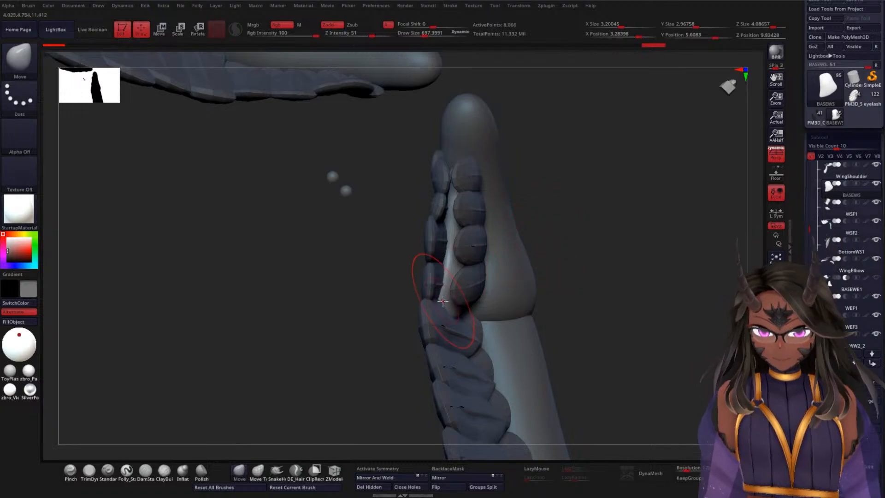
pyautogui.moveTo(449, 301); pyautogui.dragTo(453, 310)
pyautogui.moveTo(459, 266); pyautogui.dragTo(464, 263)
# Step: Reshape the lower edge of BASEWS along the last shoulder feather beside the elbow
pyautogui.moveTo(584, 198); pyautogui.dragTo(601, 188)
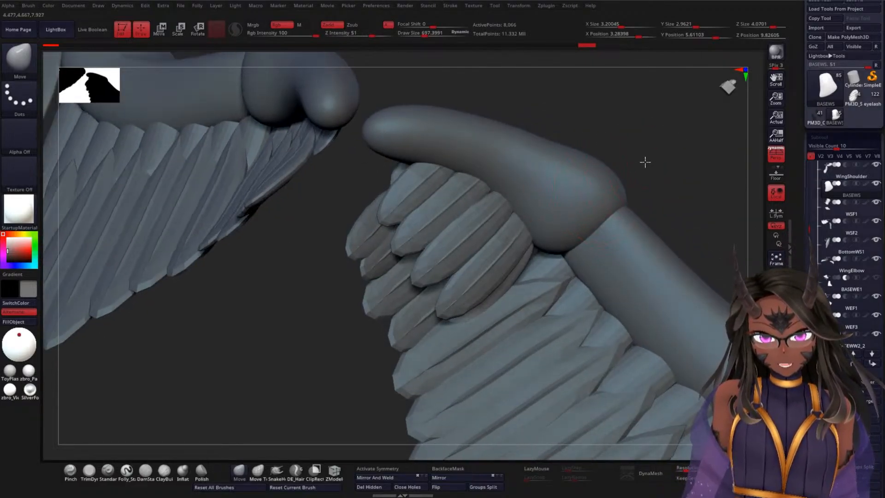
pyautogui.moveTo(643, 161); pyautogui.dragTo(558, 233)
pyautogui.moveTo(479, 311); pyautogui.dragTo(479, 296)
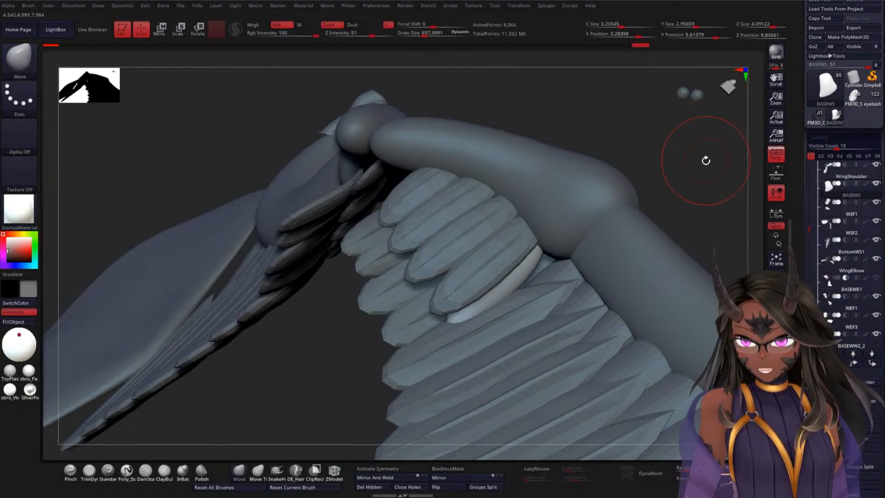
pyautogui.moveTo(705, 159)
pyautogui.mouseDown()
pyautogui.moveTo(706, 140)
pyautogui.moveTo(658, 222)
pyautogui.moveTo(565, 182)
pyautogui.moveTo(584, 184)
pyautogui.moveTo(575, 164)
pyautogui.moveTo(582, 183)
pyautogui.mouseUp()
# Step: Select the BASEWE1 elbow base and insert a feather with the featherA brush at its upper end, just below the shoulder joint
pyautogui.moveTo(808, 228); pyautogui.dragTo(811, 248)
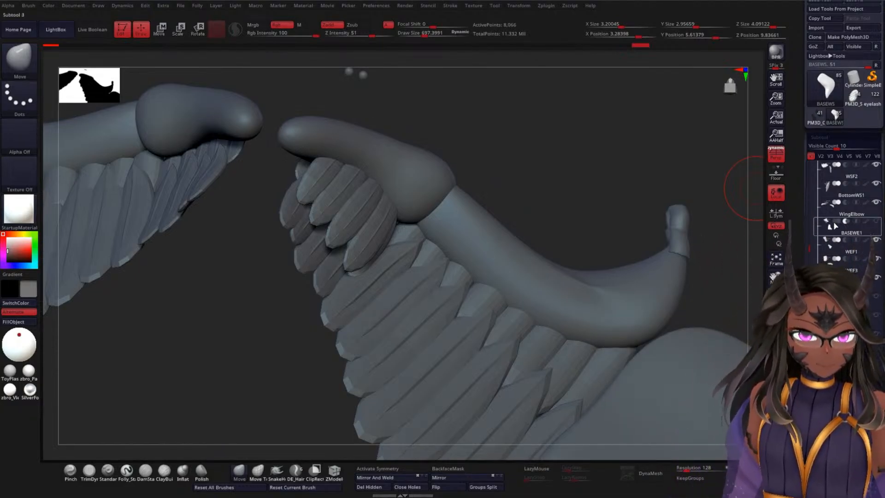
pyautogui.click(841, 234)
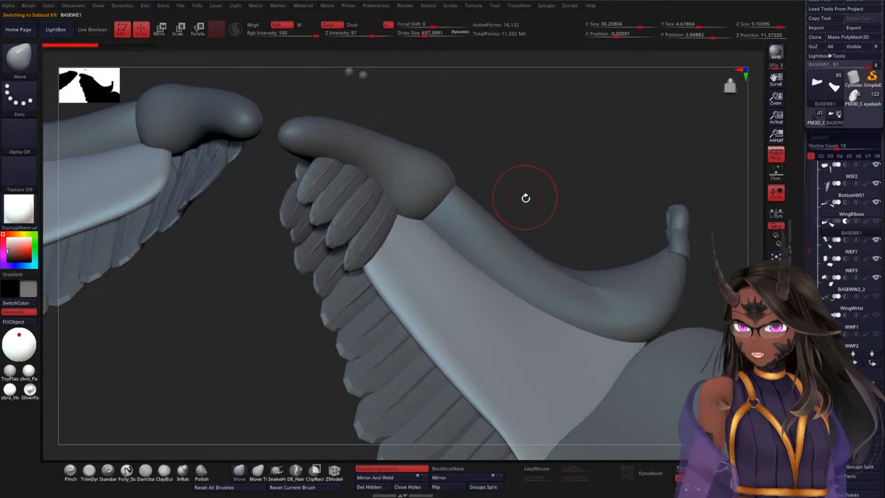
pyautogui.press('b')
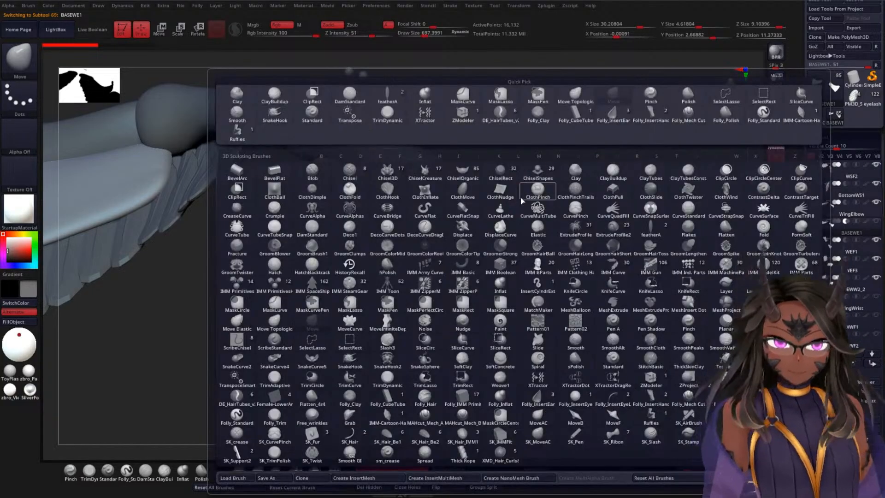
pyautogui.click(663, 227)
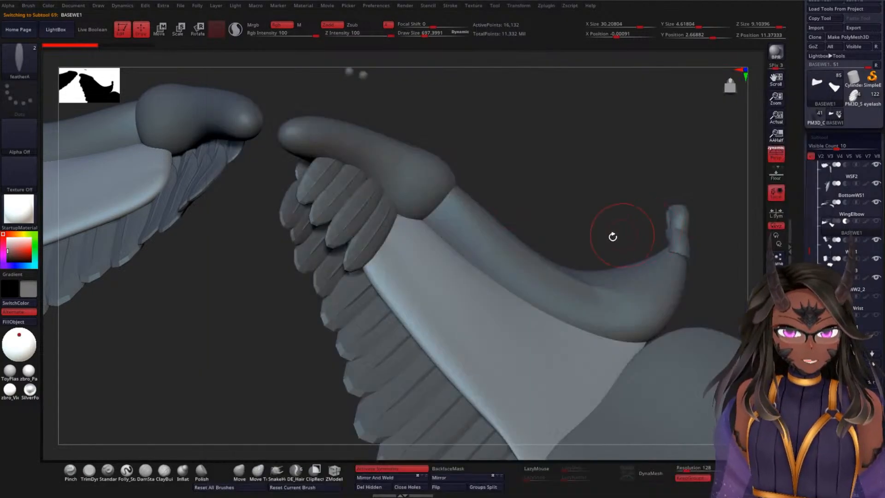
pyautogui.press('m')
pyautogui.click(318, 265)
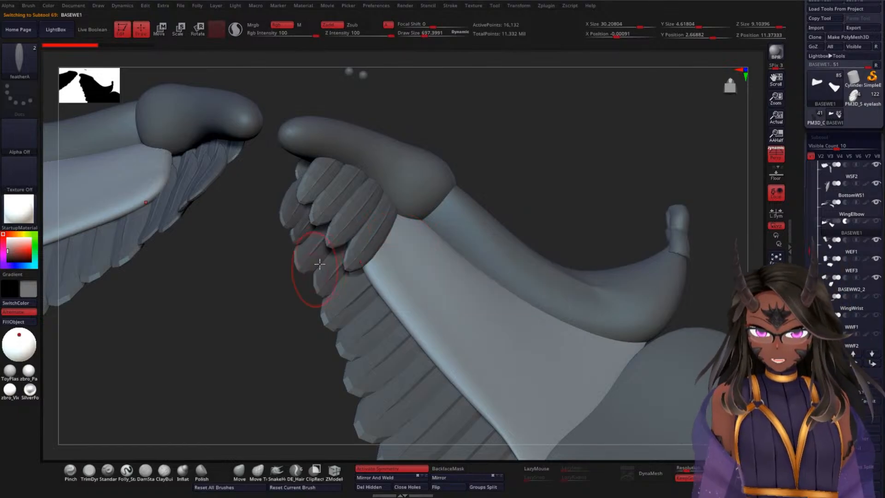
pyautogui.keyDown('alt'); pyautogui.moveTo(581, 138); pyautogui.dragTo(584, 167); pyautogui.keyUp('alt')
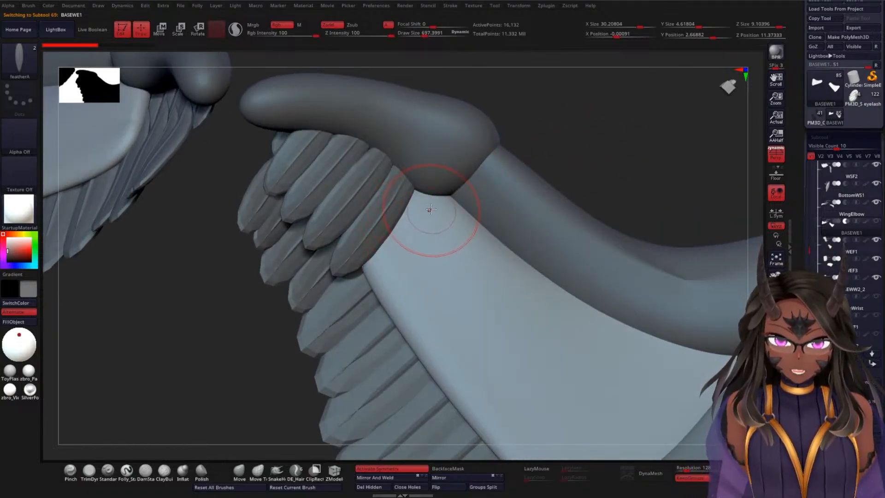
pyautogui.moveTo(435, 200); pyautogui.dragTo(483, 131)
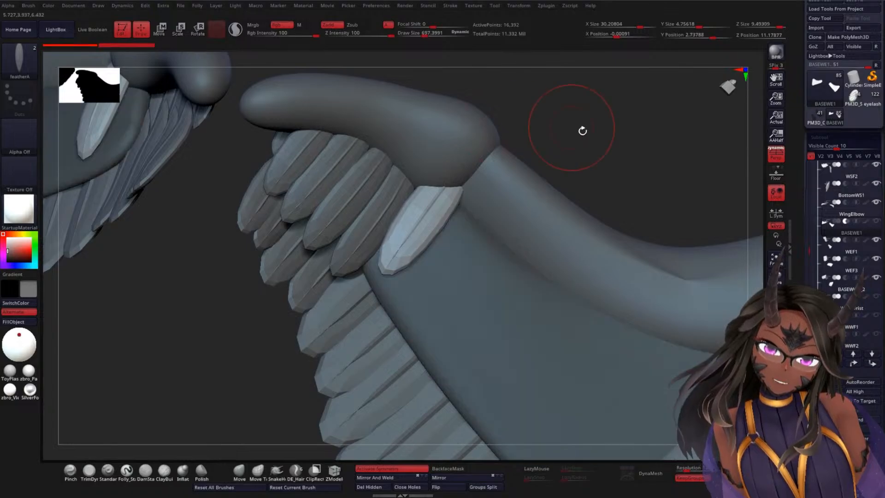
# Step: Move the inserted feather along its length and rotate it to follow the direction of the neighbouring shoulder feathers
pyautogui.moveTo(582, 131); pyautogui.dragTo(626, 122)
pyautogui.press('w')
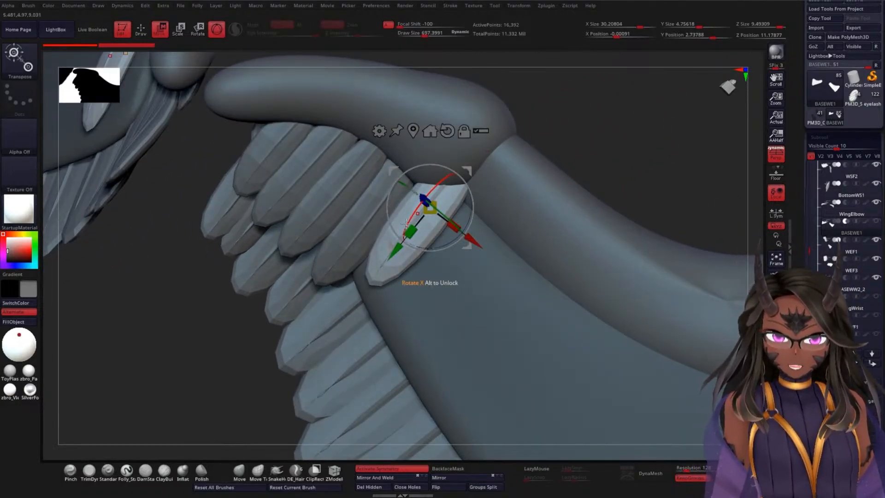
pyautogui.moveTo(393, 254); pyautogui.dragTo(375, 277)
pyautogui.moveTo(598, 148); pyautogui.dragTo(581, 132)
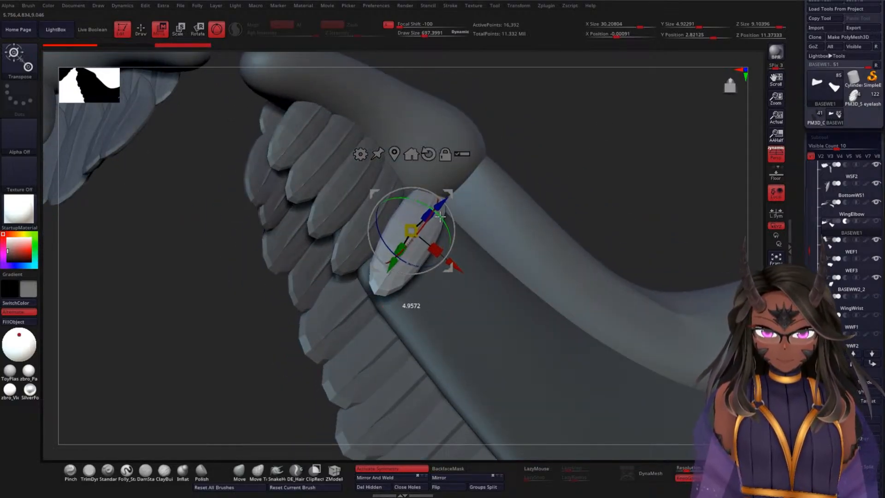
pyautogui.moveTo(440, 216); pyautogui.dragTo(437, 208)
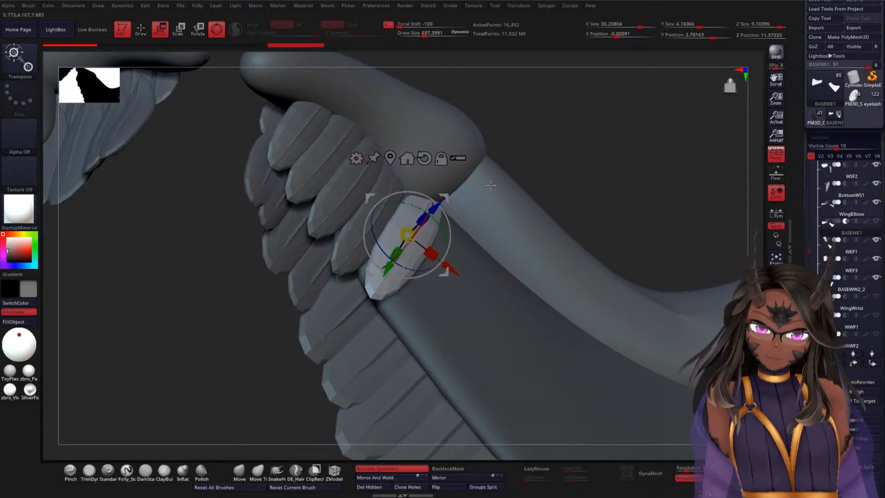
# Step: Fine-tune the inserted feather's position and tilt so it sits closer to BASEWE1 beside the last shoulder feather
pyautogui.moveTo(604, 157); pyautogui.dragTo(528, 199)
pyautogui.moveTo(446, 238); pyautogui.dragTo(447, 236)
pyautogui.moveTo(582, 166); pyautogui.dragTo(576, 185)
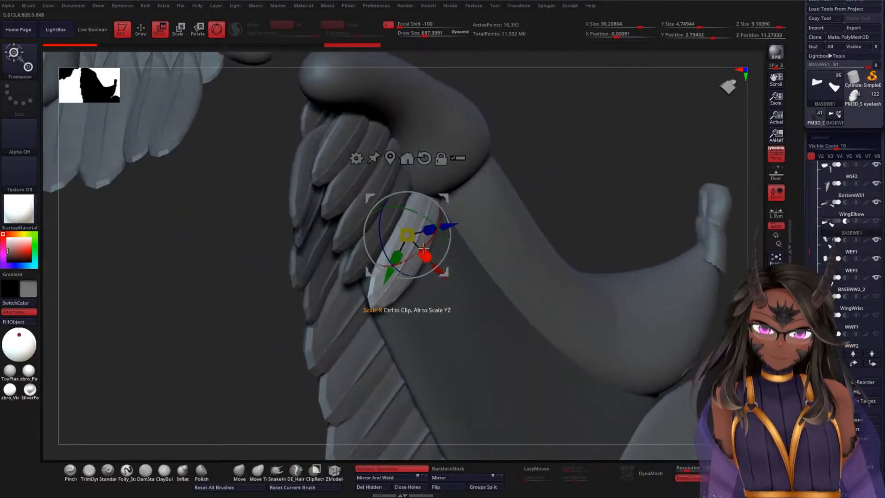
pyautogui.moveTo(421, 249); pyautogui.dragTo(441, 229)
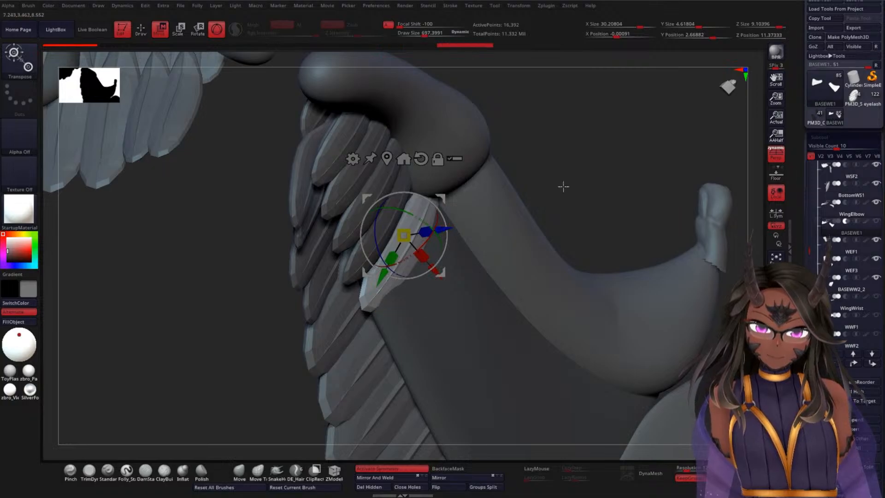
pyautogui.moveTo(562, 188)
pyautogui.mouseDown()
pyautogui.moveTo(612, 162)
pyautogui.moveTo(579, 178)
pyautogui.moveTo(578, 164)
pyautogui.moveTo(607, 166)
pyautogui.moveTo(563, 180)
pyautogui.mouseUp()
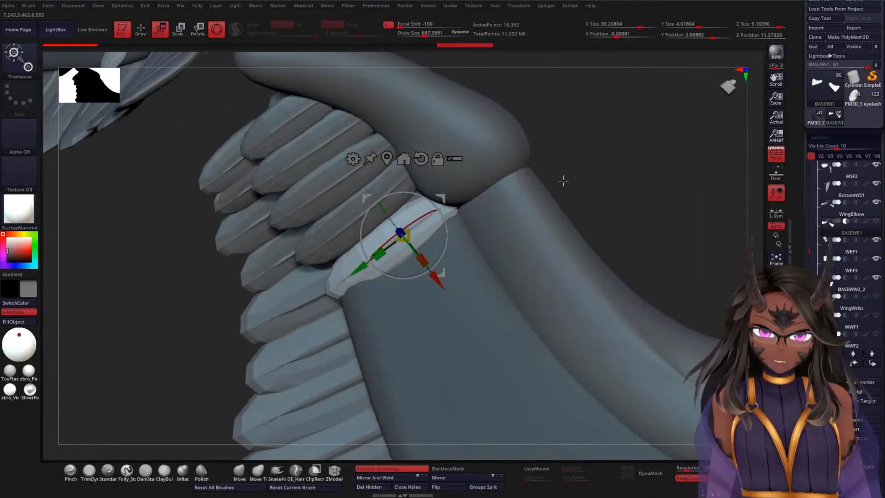
pyautogui.moveTo(446, 225); pyautogui.dragTo(446, 225)
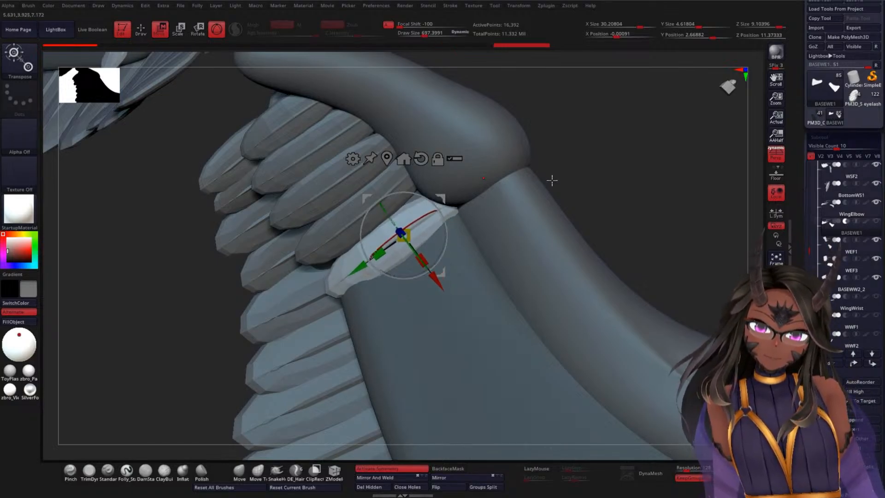
# Step: Examine from the edge, outer side and underside how the new feather sits between BASEWE1 and the shoulder feathers
pyautogui.moveTo(625, 173)
pyautogui.mouseDown()
pyautogui.moveTo(618, 180)
pyautogui.moveTo(628, 156)
pyautogui.moveTo(624, 163)
pyautogui.mouseUp()
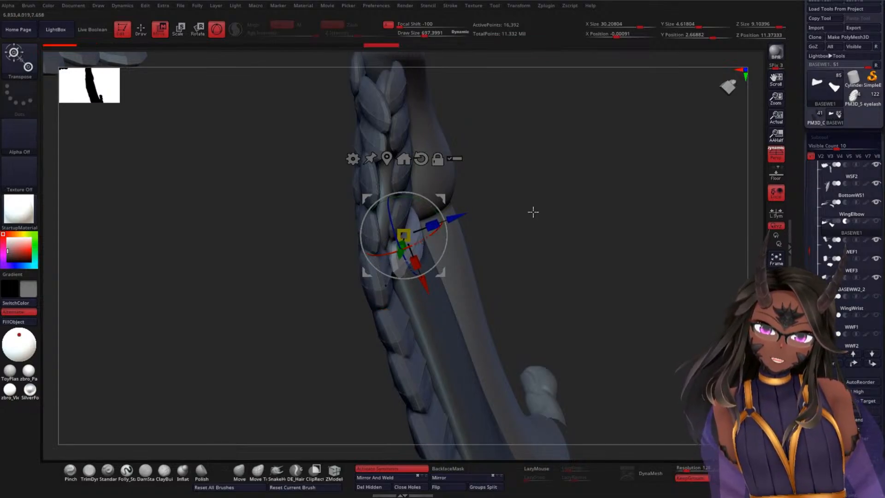
pyautogui.moveTo(533, 211); pyautogui.dragTo(554, 223)
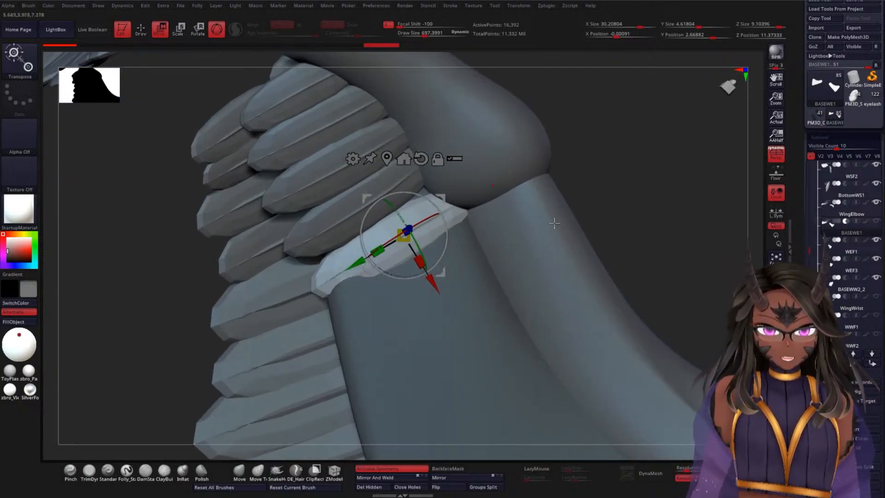
pyautogui.moveTo(445, 224); pyautogui.dragTo(445, 225)
pyautogui.moveTo(615, 183); pyautogui.dragTo(629, 169)
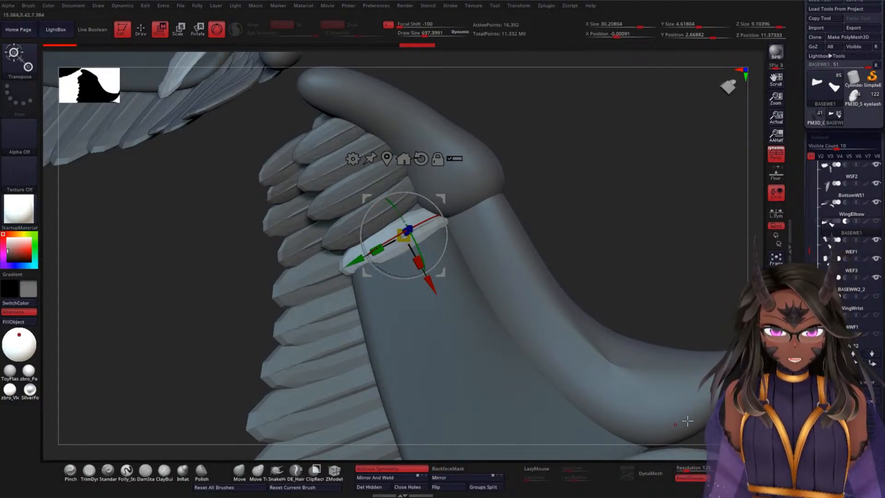
pyautogui.moveTo(626, 224); pyautogui.dragTo(529, 357)
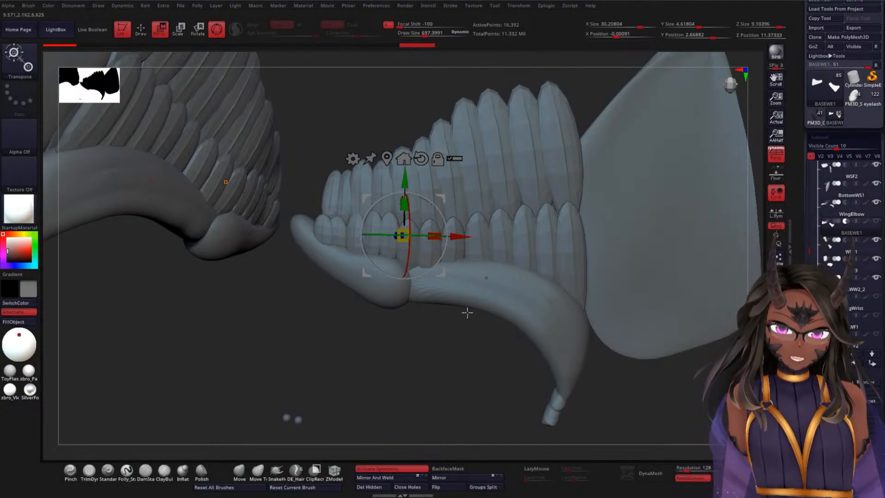
pyautogui.moveTo(395, 360); pyautogui.dragTo(536, 232)
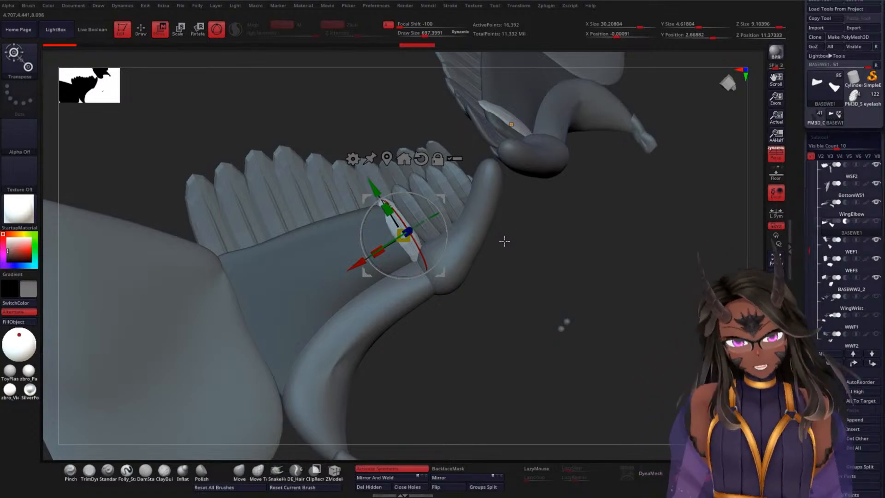
pyautogui.moveTo(504, 240); pyautogui.dragTo(468, 296)
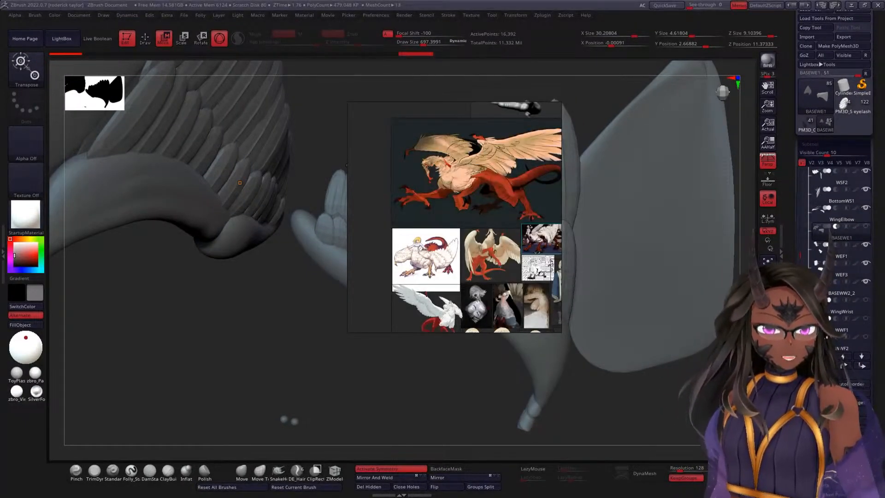
# Step: Examine the winged creature artwork on the reference board for the wing's feather layout
pyautogui.click(541, 239)
pyautogui.scroll(2, 449, 274)
pyautogui.scroll(-5, 448, 274)
pyautogui.moveTo(500, 273); pyautogui.dragTo(458, 271, button='middle')
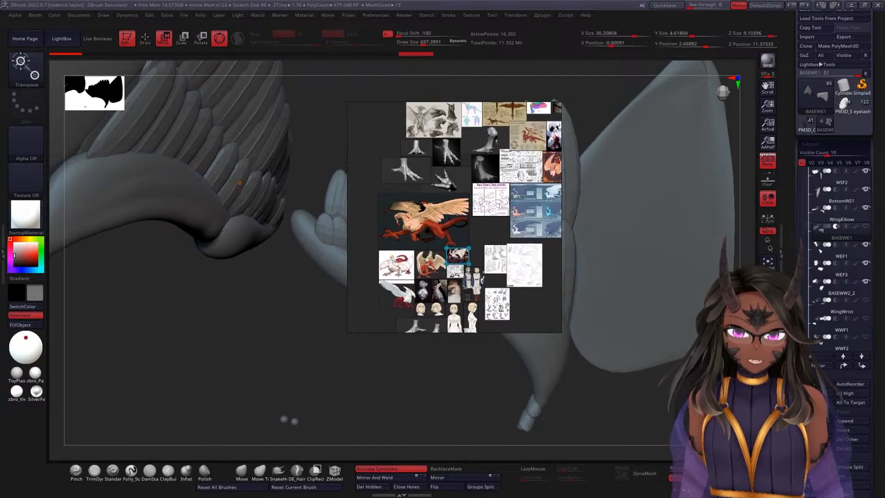
pyautogui.scroll(4, 461, 265)
pyautogui.scroll(6, 445, 244)
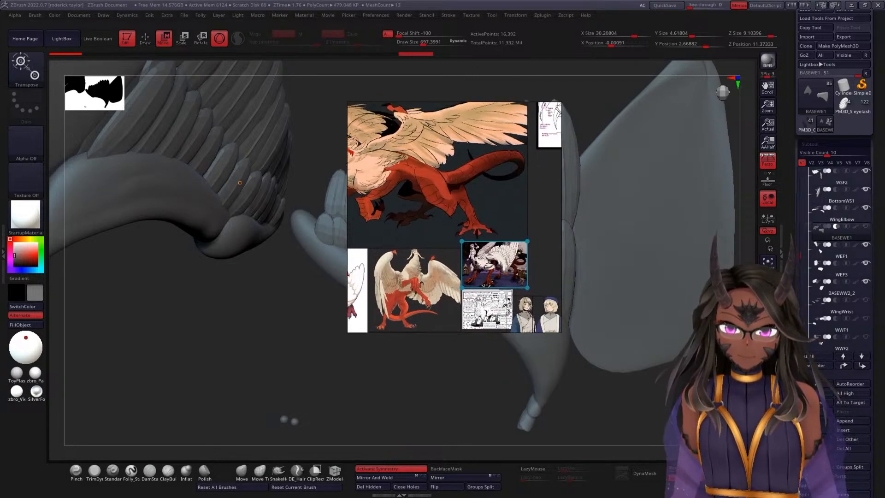
# Step: Duplicate the inserted feather sideways along BASEWE1 and tilt the copy so it stands next to the first one
pyautogui.scroll(6, 461, 231)
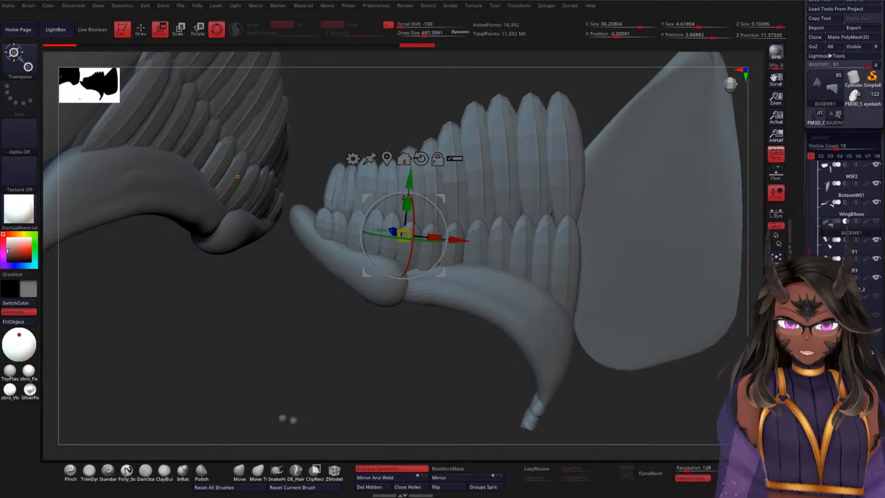
pyautogui.moveTo(238, 176); pyautogui.dragTo(645, 343)
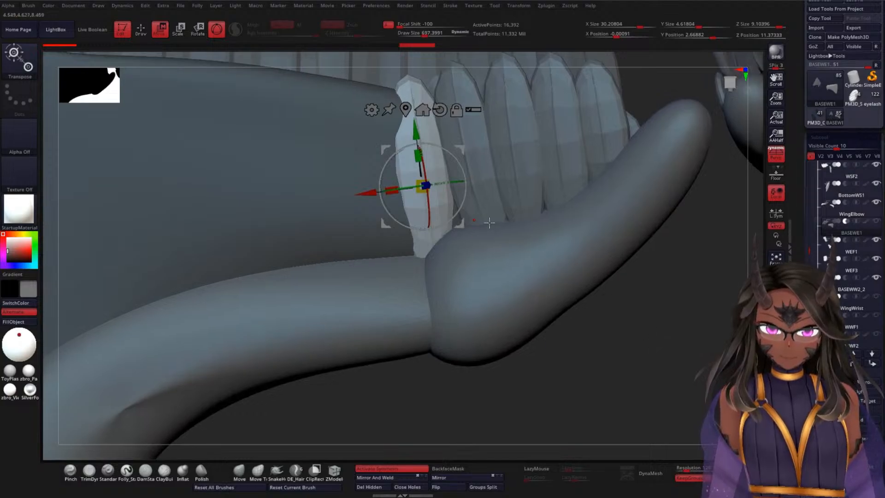
pyautogui.moveTo(469, 195); pyautogui.dragTo(466, 197)
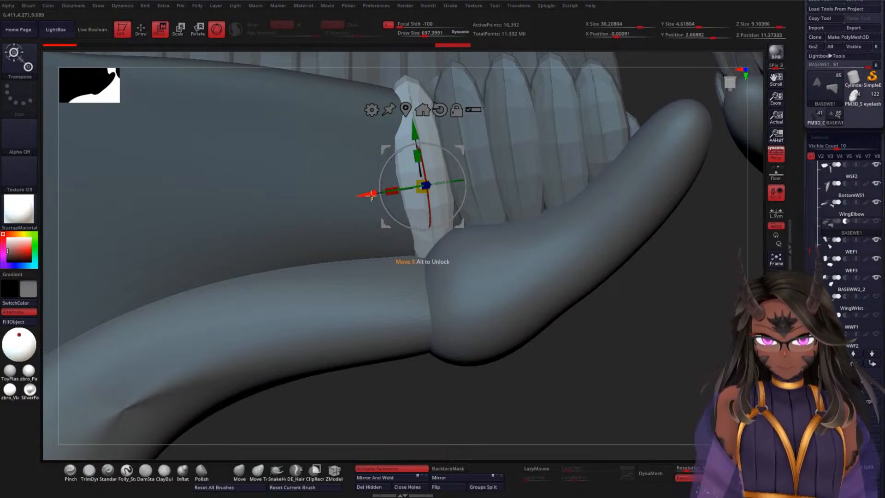
pyautogui.moveTo(371, 196); pyautogui.dragTo(328, 219)
pyautogui.moveTo(671, 306); pyautogui.dragTo(640, 322)
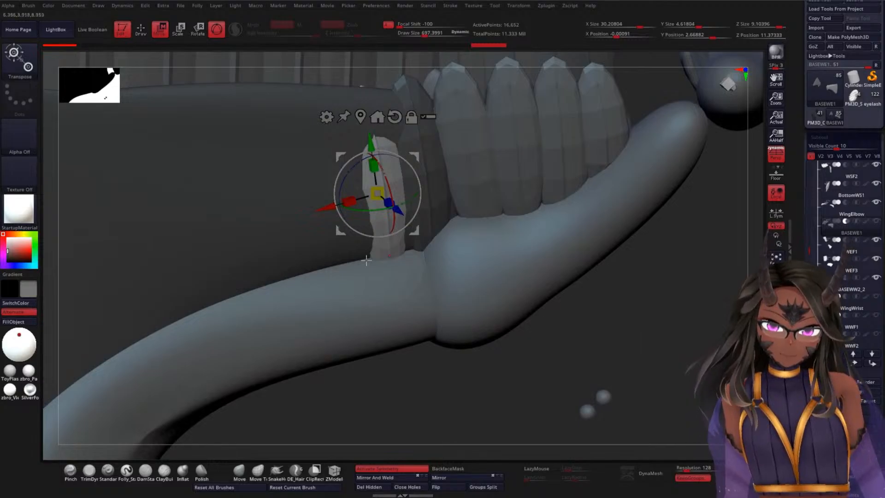
# Step: Set the Move brush to a draw size of about 835 and pull BASEWE1's upper corner beside the copied feather
pyautogui.moveTo(237, 222); pyautogui.dragTo(397, 329)
pyautogui.click(239, 470)
pyautogui.press('space')
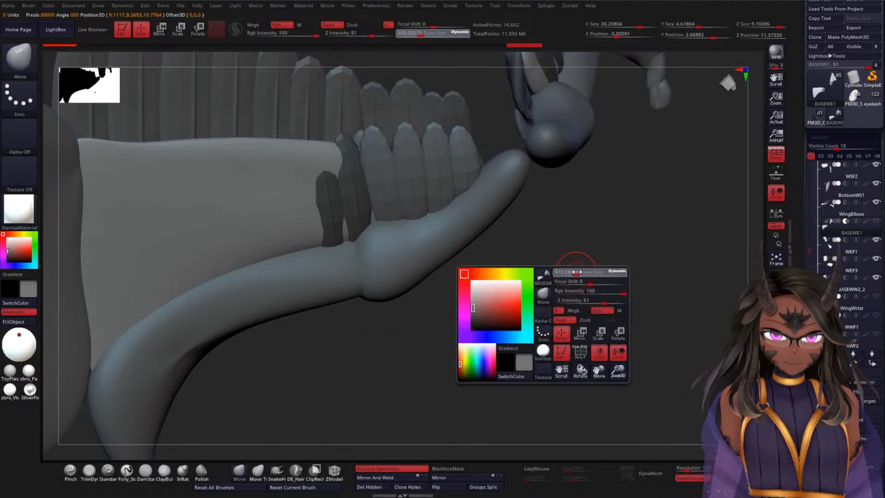
pyautogui.moveTo(576, 271)
pyautogui.mouseDown()
pyautogui.moveTo(583, 270)
pyautogui.moveTo(537, 258)
pyautogui.mouseUp()
pyautogui.moveTo(350, 215)
pyautogui.mouseDown()
pyautogui.moveTo(316, 212)
pyautogui.moveTo(324, 141)
pyautogui.moveTo(282, 165)
pyautogui.mouseUp()
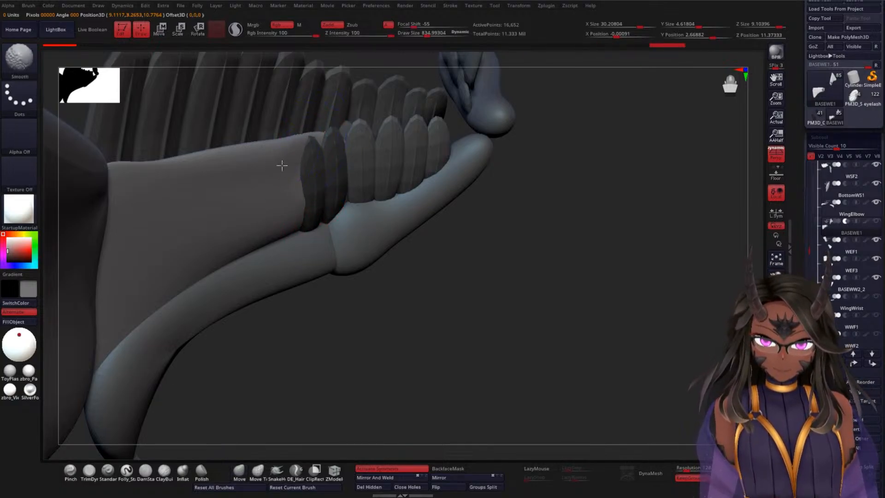
pyautogui.moveTo(519, 223); pyautogui.dragTo(476, 180)
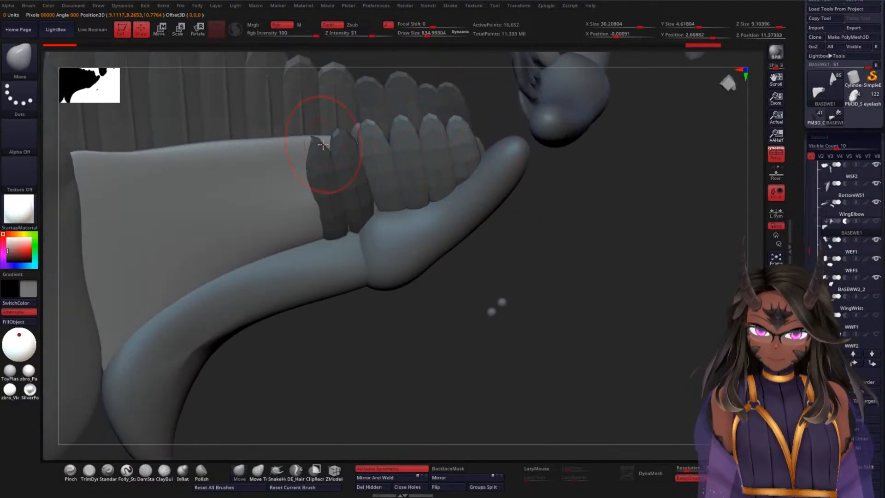
pyautogui.moveTo(323, 144)
pyautogui.mouseDown()
pyautogui.moveTo(293, 153)
pyautogui.moveTo(316, 151)
pyautogui.moveTo(304, 158)
pyautogui.moveTo(301, 177)
pyautogui.mouseUp()
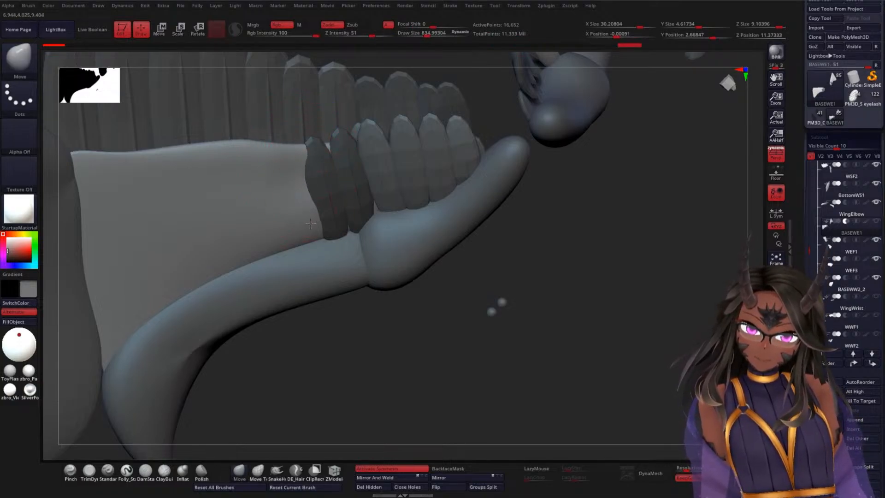
# Step: Shape BASEWE1's side edge along the copied feather and even out the adjoining stretch of its upper edge
pyautogui.moveTo(317, 219); pyautogui.dragTo(302, 236)
pyautogui.moveTo(315, 202); pyautogui.dragTo(303, 197)
pyautogui.moveTo(307, 165)
pyautogui.mouseDown()
pyautogui.moveTo(276, 214)
pyautogui.moveTo(279, 235)
pyautogui.mouseUp()
pyautogui.moveTo(325, 212); pyautogui.dragTo(308, 212)
pyautogui.moveTo(319, 234)
pyautogui.mouseDown()
pyautogui.moveTo(311, 235)
pyautogui.moveTo(368, 204)
pyautogui.mouseUp()
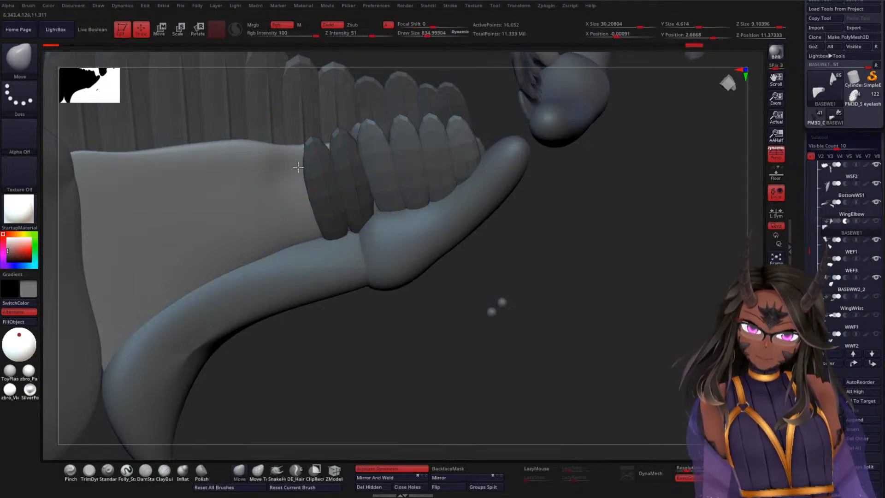
pyautogui.moveTo(298, 167)
pyautogui.mouseDown()
pyautogui.moveTo(277, 153)
pyautogui.moveTo(237, 160)
pyautogui.mouseUp()
pyautogui.keyDown('shift'); pyautogui.moveTo(289, 153); pyautogui.dragTo(298, 148); pyautogui.keyUp('shift')
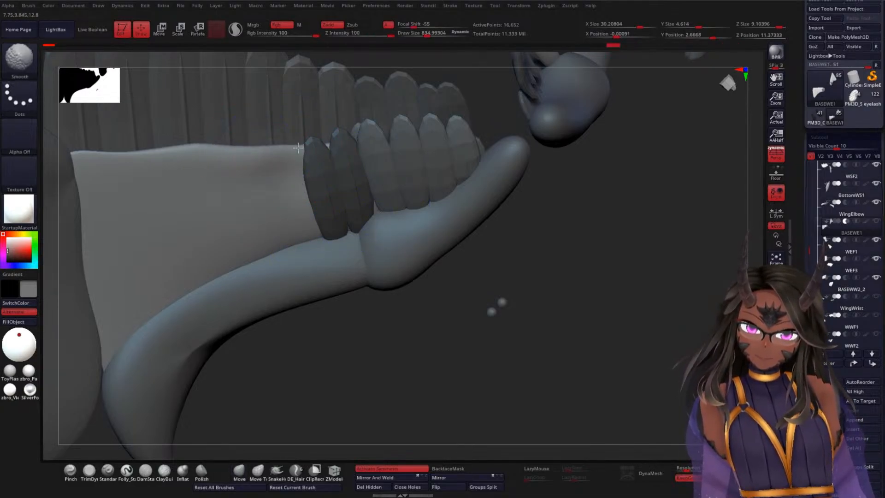
# Step: Adjust BASEWE1's thin edge from an end-on angle so the base sits beneath the two feathers
pyautogui.moveTo(566, 227)
pyautogui.mouseDown()
pyautogui.moveTo(599, 267)
pyautogui.moveTo(264, 155)
pyautogui.mouseUp()
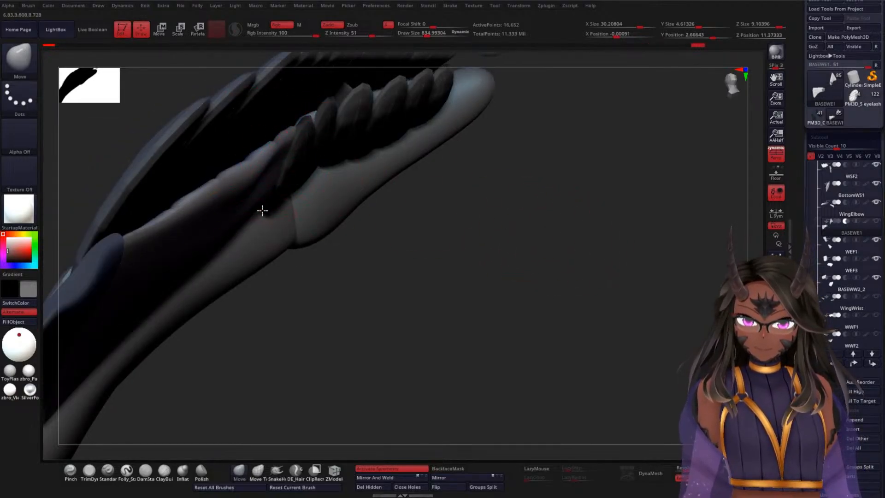
pyautogui.moveTo(232, 219); pyautogui.dragTo(237, 185)
pyautogui.moveTo(461, 224)
pyautogui.mouseDown()
pyautogui.moveTo(473, 256)
pyautogui.moveTo(663, 295)
pyautogui.mouseUp()
pyautogui.moveTo(286, 185); pyautogui.dragTo(291, 196)
pyautogui.moveTo(348, 211); pyautogui.dragTo(346, 218)
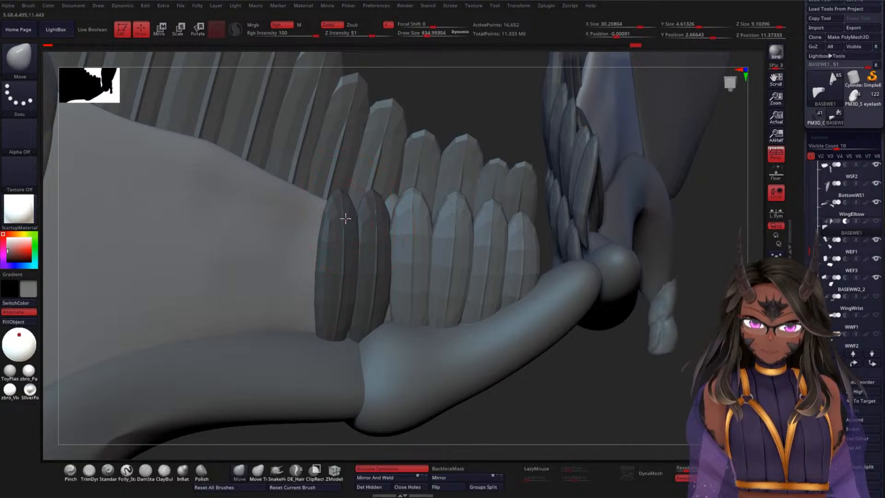
# Step: Move and smooth BASEWE1's long upper edge into an even line across the bases of the rear feathers
pyautogui.moveTo(549, 376)
pyautogui.mouseDown()
pyautogui.moveTo(553, 325)
pyautogui.moveTo(545, 345)
pyautogui.moveTo(501, 358)
pyautogui.mouseUp()
pyautogui.moveTo(298, 380)
pyautogui.keyDown('alt'); pyautogui.mouseDown()
pyautogui.moveTo(448, 329)
pyautogui.moveTo(437, 356)
pyautogui.mouseUp(); pyautogui.keyUp('alt')
pyautogui.moveTo(372, 152); pyautogui.dragTo(369, 163)
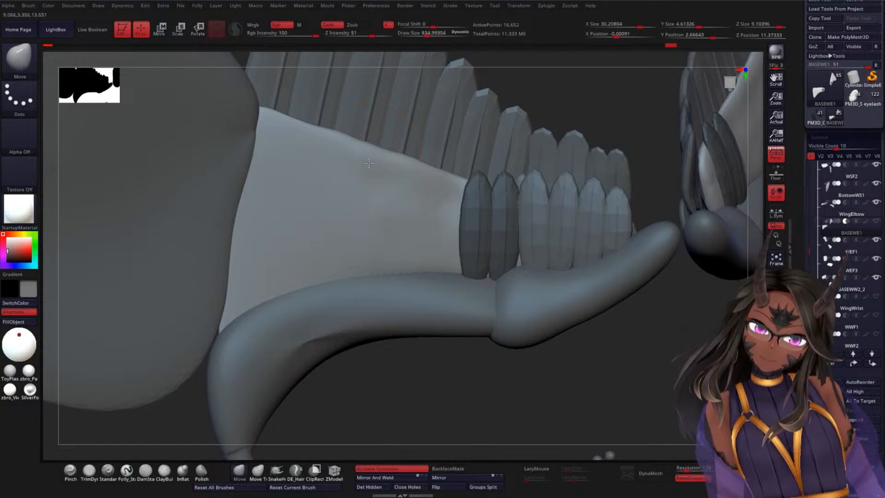
pyautogui.press('shift')
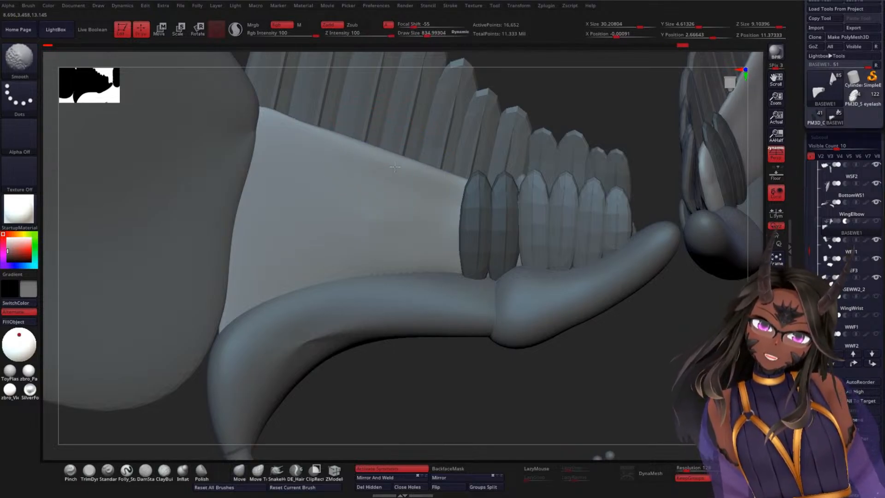
pyautogui.moveTo(434, 349)
pyautogui.mouseDown()
pyautogui.moveTo(441, 308)
pyautogui.moveTo(417, 360)
pyautogui.moveTo(433, 309)
pyautogui.moveTo(415, 311)
pyautogui.moveTo(427, 322)
pyautogui.moveTo(468, 322)
pyautogui.moveTo(424, 330)
pyautogui.moveTo(396, 285)
pyautogui.moveTo(420, 330)
pyautogui.mouseUp()
pyautogui.press('shift')
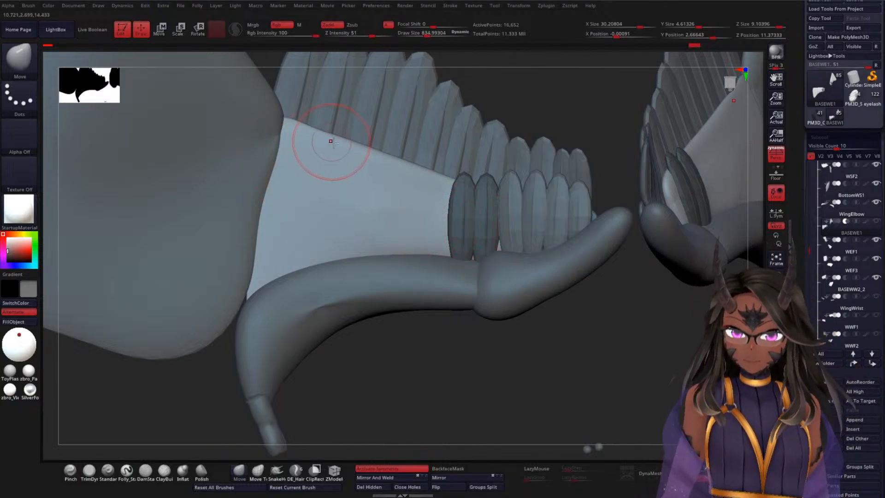
pyautogui.press('shift')
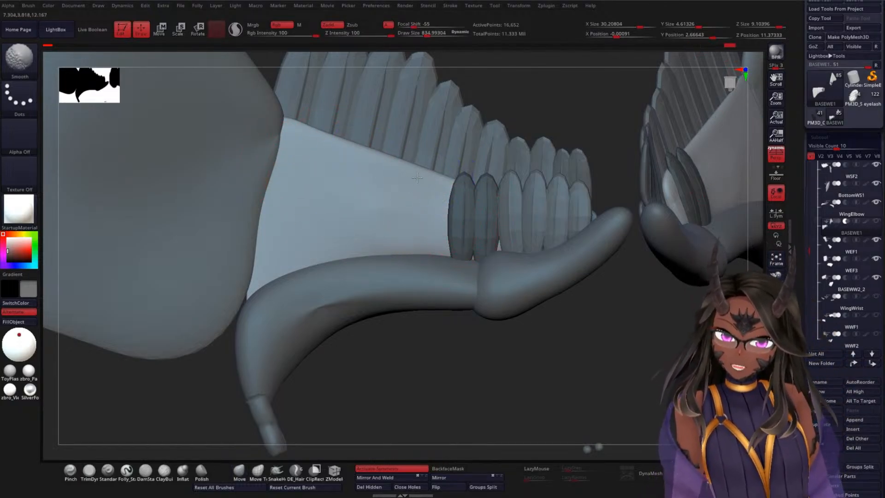
# Step: Pull in BASEWE1's outer upper corner next to the large wrist base panel and smooth the adjoining edge
pyautogui.moveTo(414, 334); pyautogui.dragTo(442, 415)
pyautogui.moveTo(427, 350); pyautogui.dragTo(415, 253)
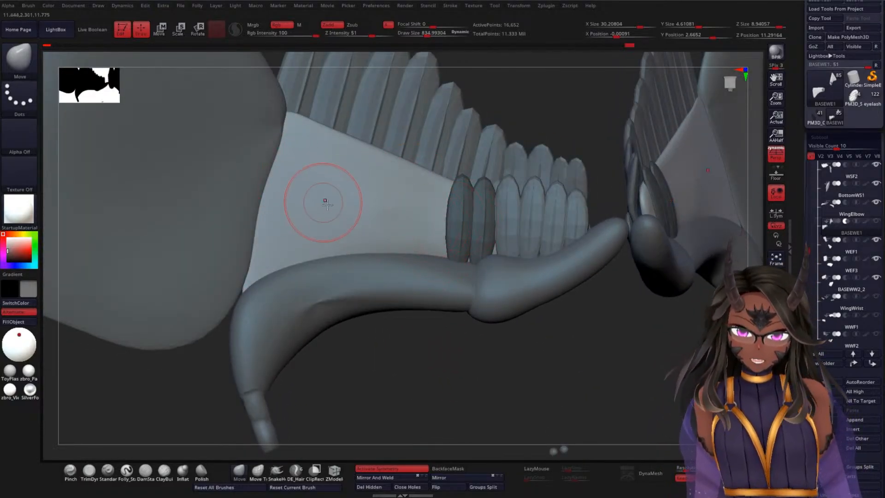
pyautogui.moveTo(421, 348); pyautogui.dragTo(395, 296)
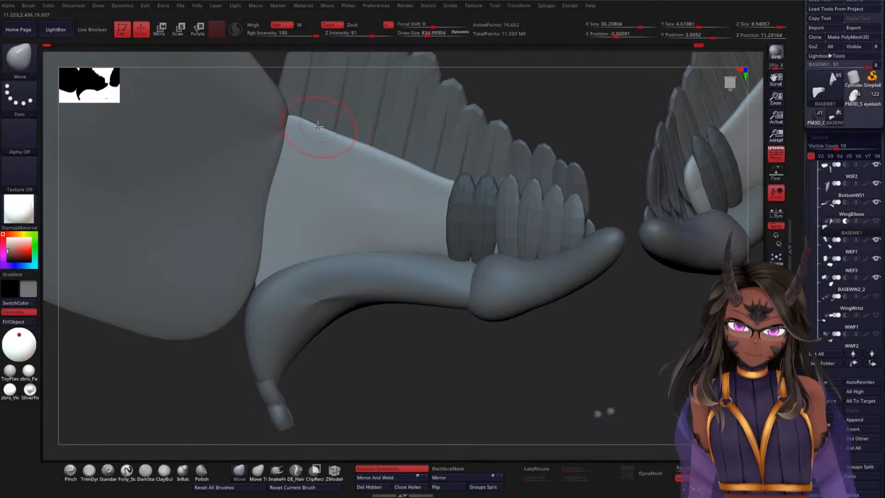
pyautogui.moveTo(318, 126); pyautogui.dragTo(312, 128)
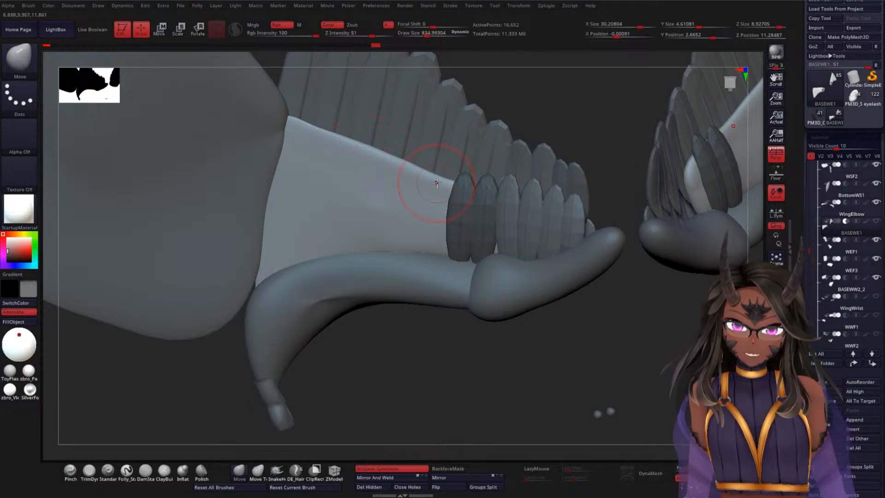
pyautogui.press('shift')
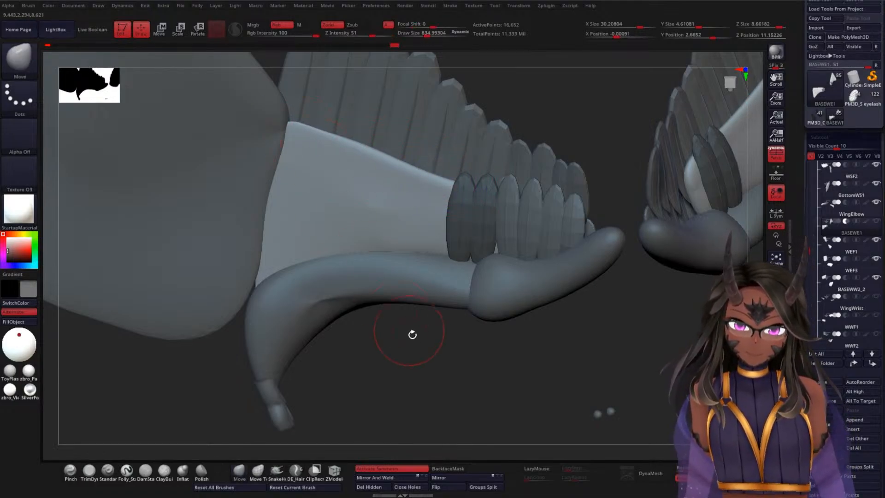
# Step: Reposition BASEWE1's upper edge beneath the rear feathers from an edge-on angle and smooth the surface near the elbow bone
pyautogui.moveTo(410, 332)
pyautogui.mouseDown()
pyautogui.moveTo(424, 358)
pyautogui.moveTo(430, 310)
pyautogui.mouseUp()
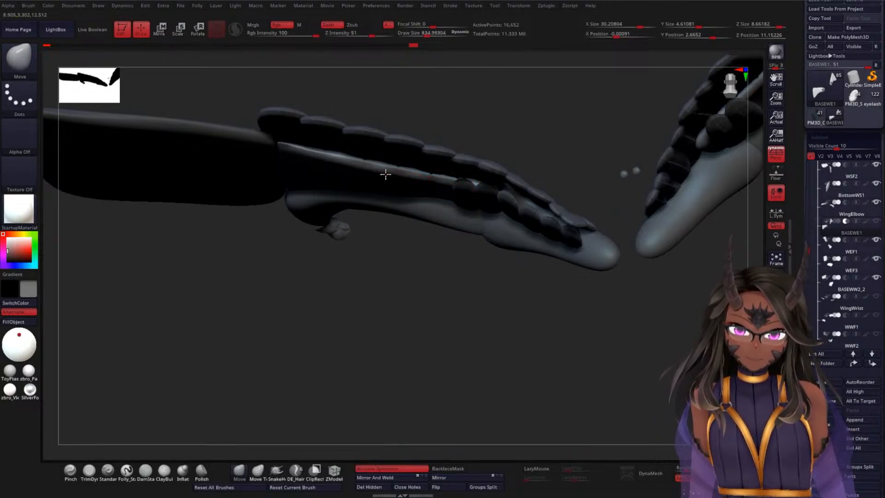
pyautogui.moveTo(317, 163); pyautogui.dragTo(296, 153)
pyautogui.moveTo(380, 299); pyautogui.dragTo(397, 212)
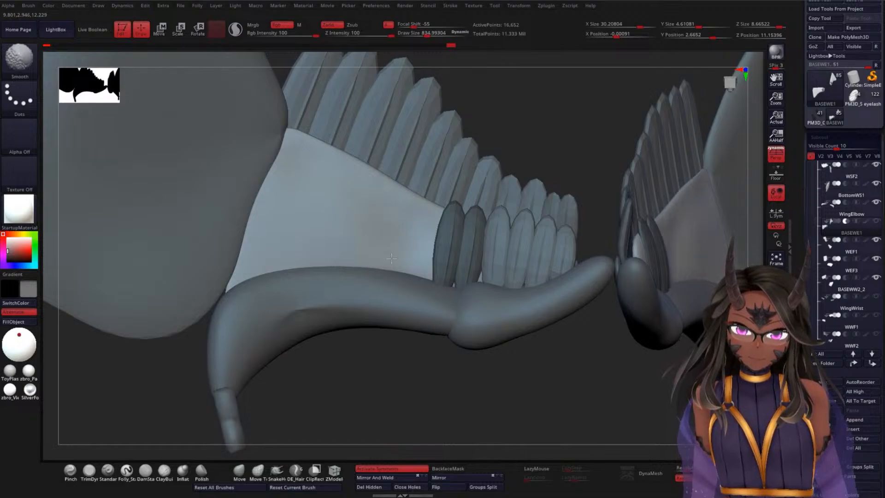
pyautogui.keyDown('shift'); pyautogui.moveTo(391, 258); pyautogui.dragTo(364, 242); pyautogui.keyUp('shift')
pyautogui.moveTo(300, 258)
pyautogui.keyDown('shift'); pyautogui.mouseDown()
pyautogui.moveTo(270, 276)
pyautogui.moveTo(276, 248)
pyautogui.mouseUp(); pyautogui.keyUp('shift')
pyautogui.moveTo(369, 386); pyautogui.dragTo(318, 343)
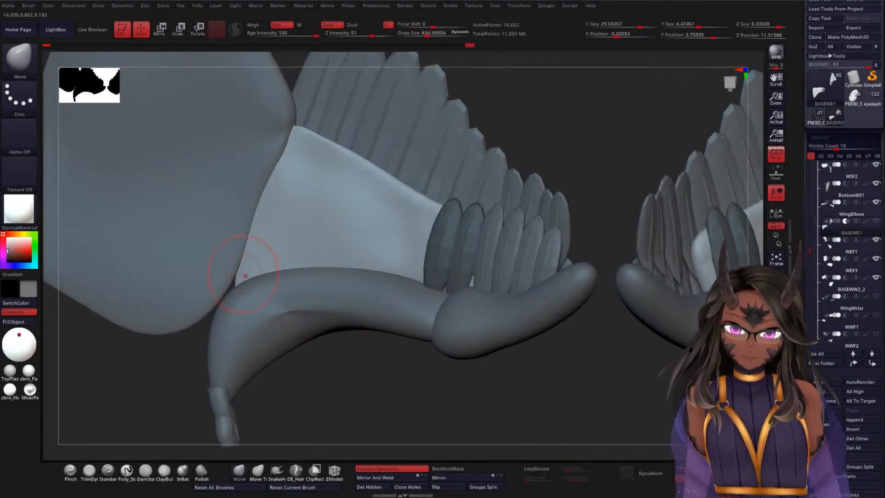
# Step: Show the WingWrist subtool and fit BASEWE1's lower outer corner into the joint between the elbow and wrist bones
pyautogui.keyDown('alt'); pyautogui.moveTo(388, 397); pyautogui.dragTo(391, 369); pyautogui.keyUp('alt')
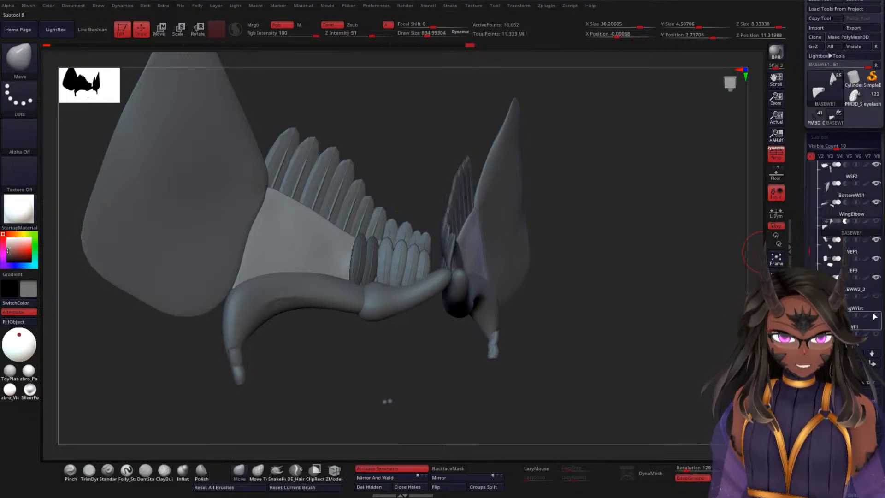
pyautogui.moveTo(878, 298)
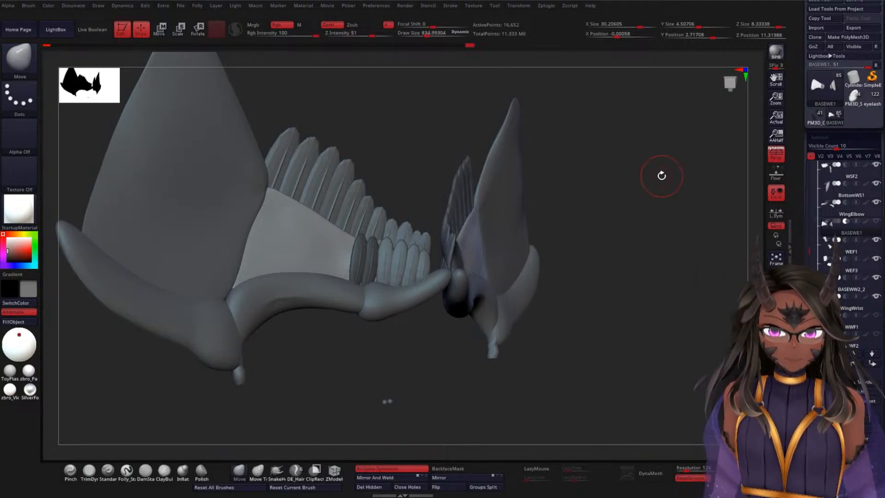
pyautogui.moveTo(662, 176); pyautogui.dragTo(615, 197)
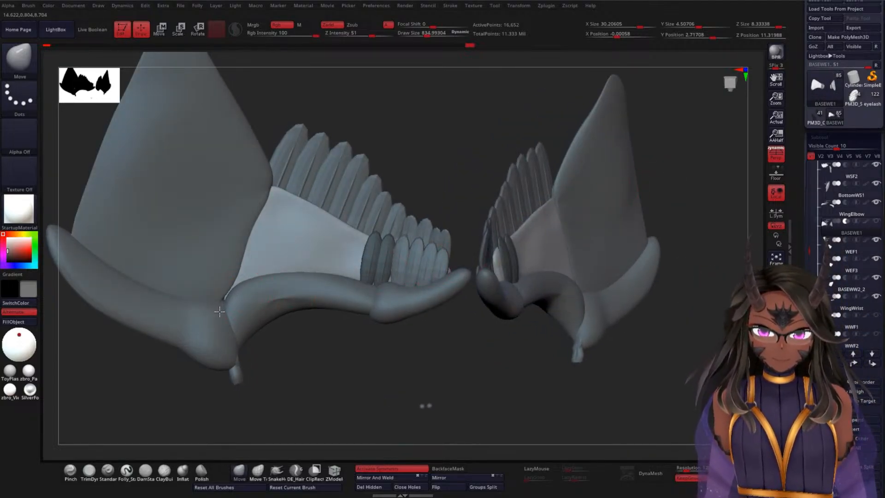
pyautogui.moveTo(294, 330)
pyautogui.mouseDown()
pyautogui.moveTo(401, 356)
pyautogui.moveTo(430, 350)
pyautogui.moveTo(442, 252)
pyautogui.moveTo(427, 276)
pyautogui.moveTo(441, 275)
pyautogui.moveTo(436, 296)
pyautogui.mouseUp()
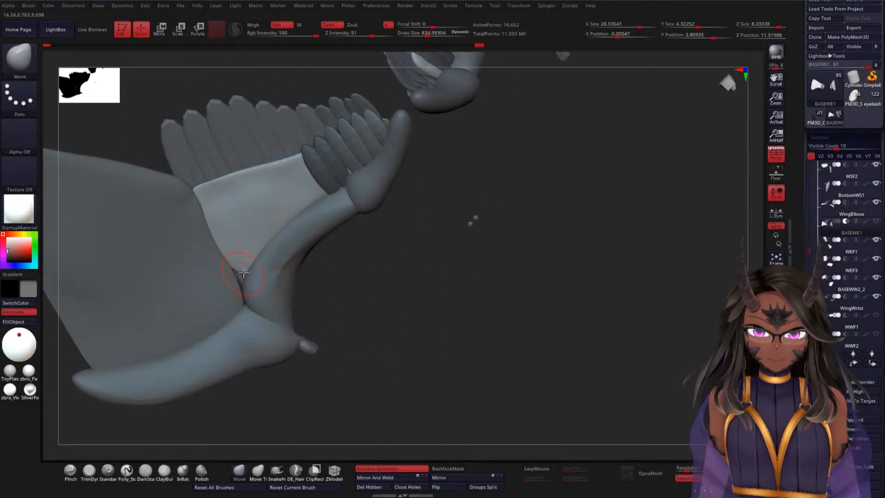
# Step: Turn on BASEWE1's visibility while BASEWW2_2 is active, and make BASEWE1 the active subtool again
pyautogui.keyDown('alt'); pyautogui.click(202, 308); pyautogui.keyUp('alt')
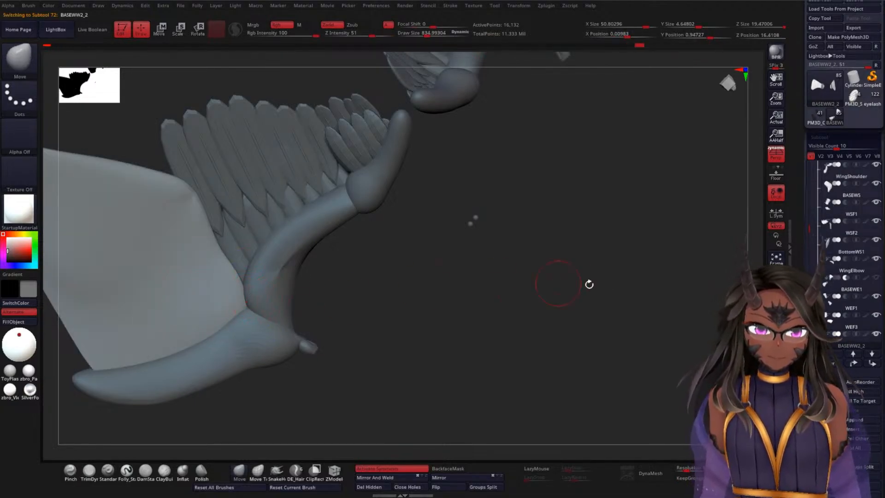
pyautogui.click(876, 278)
pyautogui.moveTo(389, 250); pyautogui.dragTo(605, 277)
pyautogui.keyDown('alt'); pyautogui.click(311, 293); pyautogui.keyUp('alt')
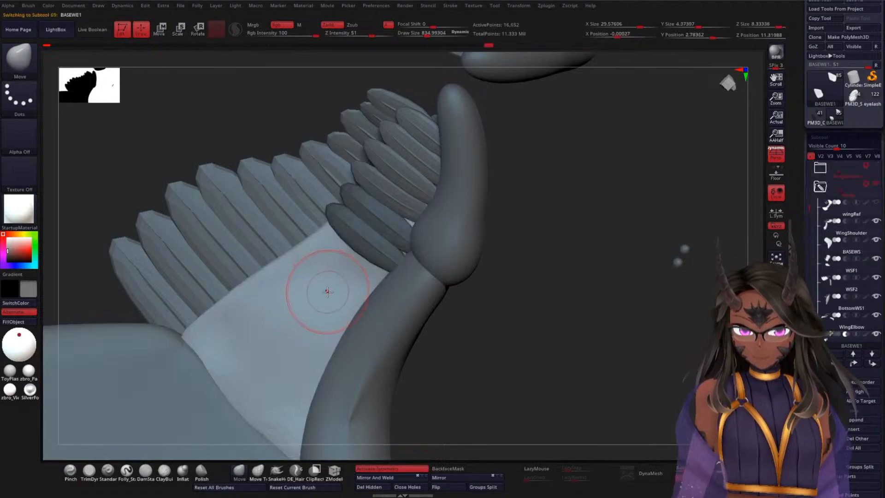
# Step: Insert another feather with the featherA brush on BASEWE1 beside the duplicated feather and bring up its move gizmo
pyautogui.press('b')
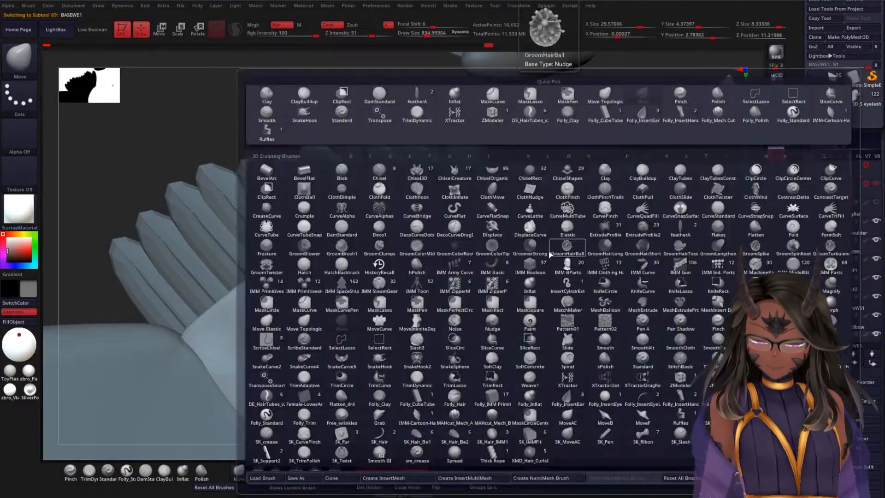
pyautogui.press('f')
pyautogui.click(681, 227)
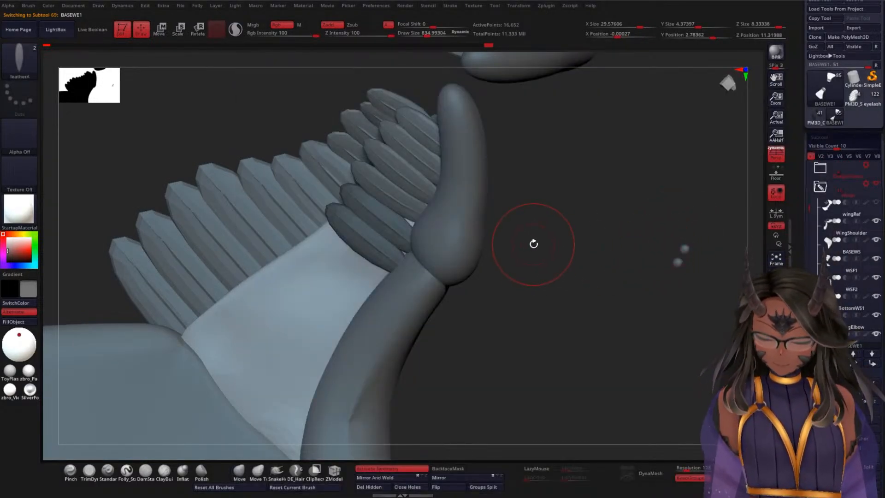
pyautogui.press('m')
pyautogui.click(441, 279)
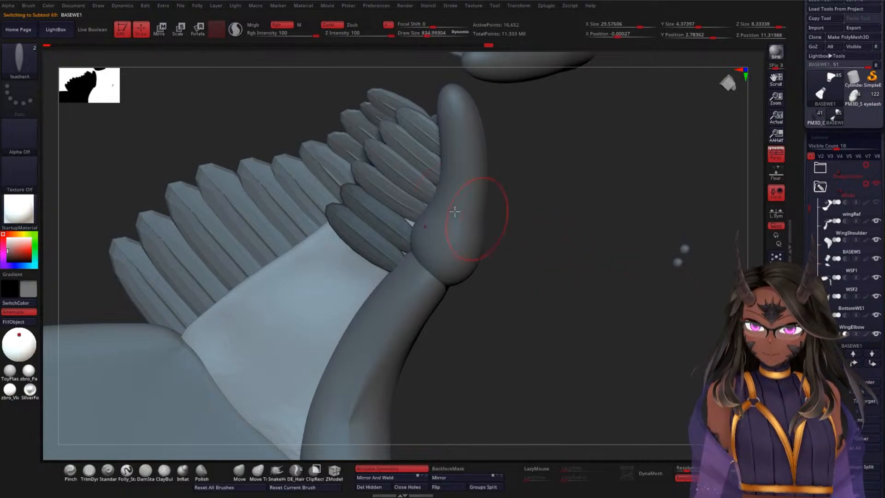
pyautogui.click(29, 5)
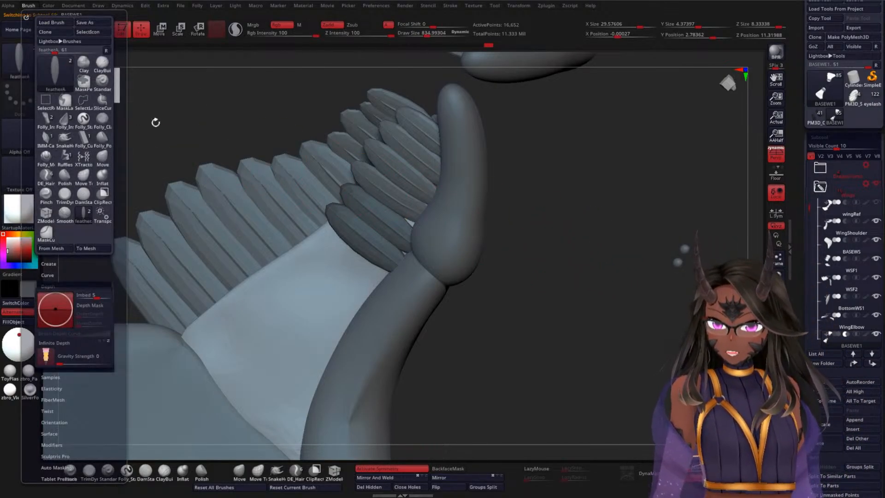
pyautogui.keyDown('alt'); pyautogui.moveTo(560, 245); pyautogui.dragTo(552, 266); pyautogui.keyUp('alt')
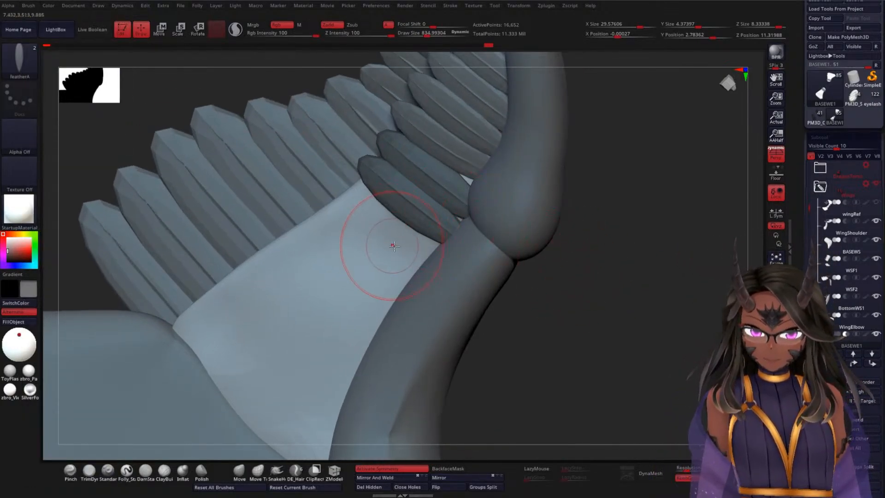
pyautogui.moveTo(369, 222); pyautogui.dragTo(444, 279)
pyautogui.press('w')
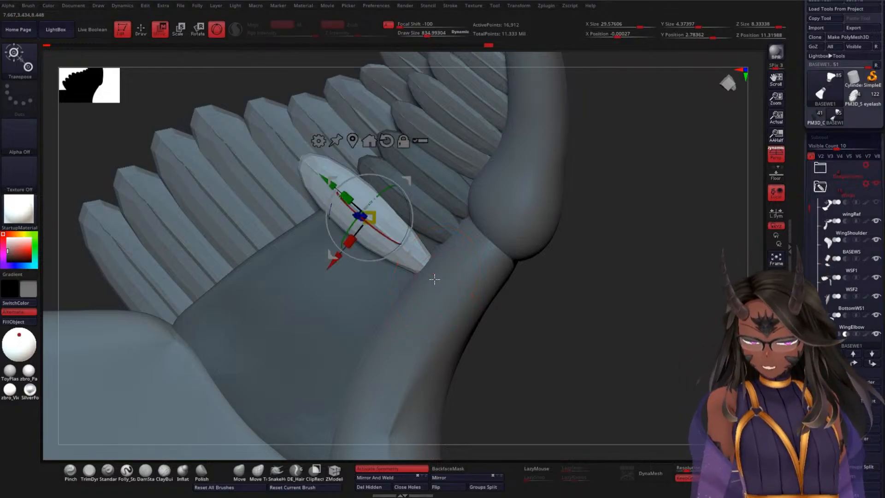
# Step: Move, scale and rotate the inserted feather to sit beside its darker neighbour with its root against the elbow bone
pyautogui.moveTo(333, 184); pyautogui.dragTo(353, 192)
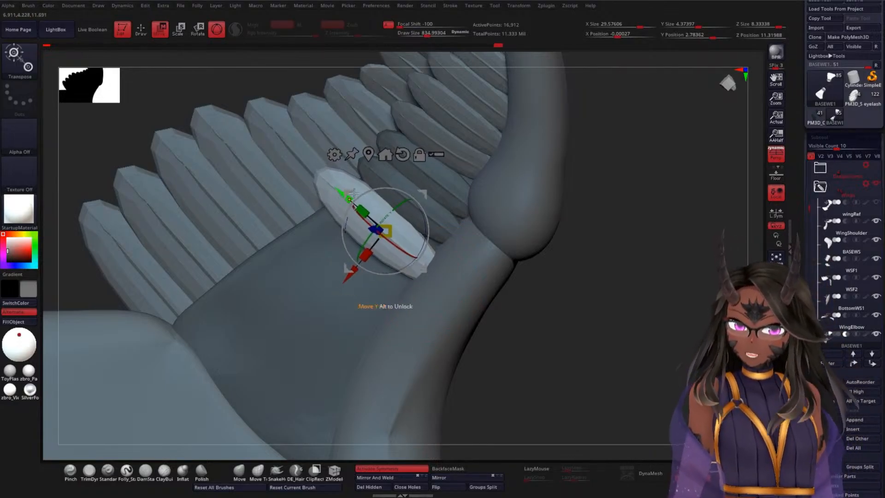
pyautogui.moveTo(352, 272)
pyautogui.mouseDown()
pyautogui.moveTo(359, 265)
pyautogui.moveTo(354, 271)
pyautogui.mouseUp()
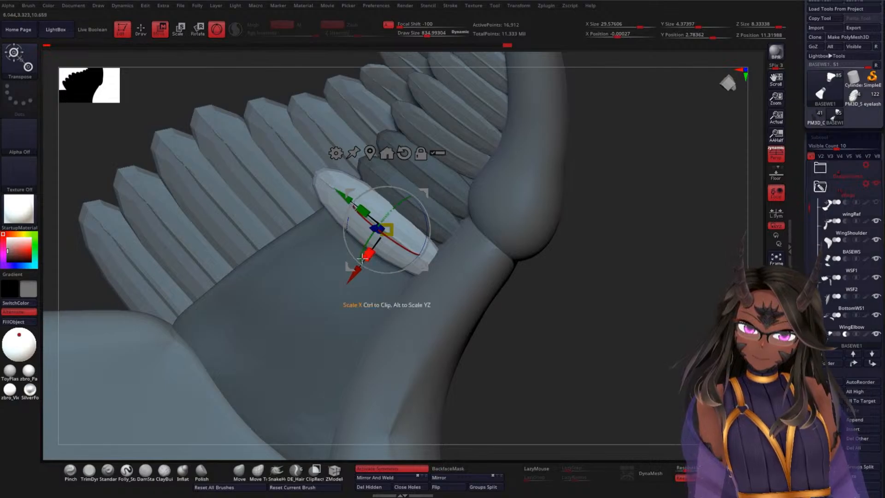
pyautogui.moveTo(593, 263)
pyautogui.mouseDown()
pyautogui.moveTo(629, 269)
pyautogui.moveTo(589, 259)
pyautogui.mouseUp()
pyautogui.moveTo(809, 207); pyautogui.dragTo(811, 169)
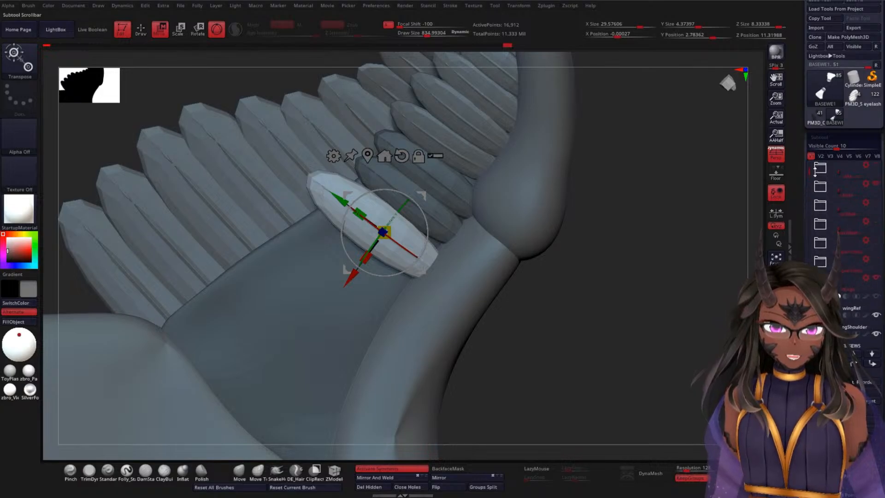
pyautogui.moveTo(584, 239); pyautogui.dragTo(484, 280)
pyautogui.moveTo(637, 278); pyautogui.dragTo(628, 297)
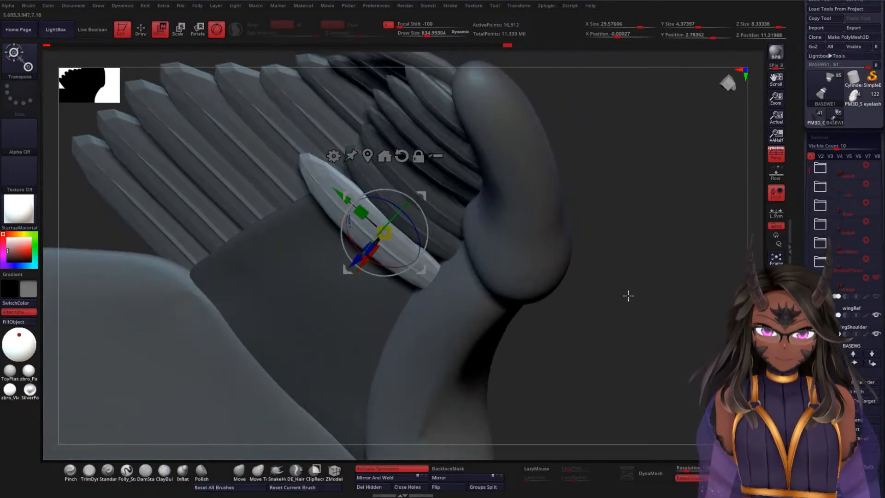
pyautogui.moveTo(357, 258); pyautogui.dragTo(358, 259)
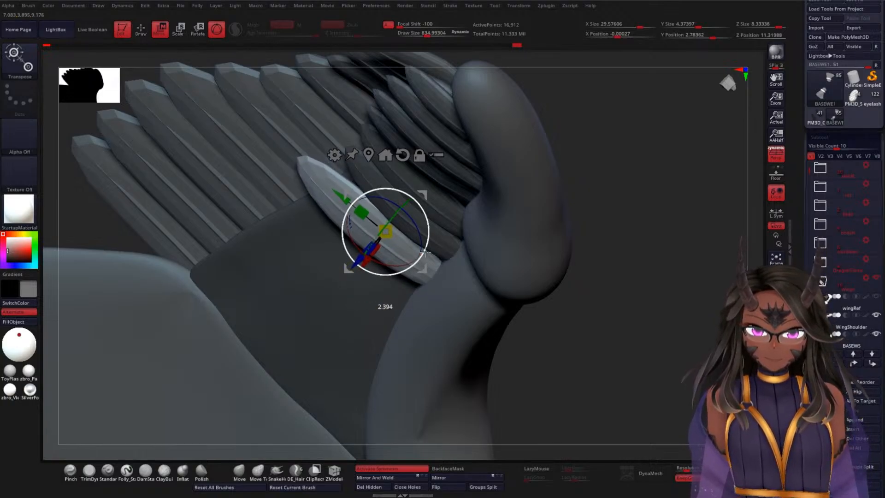
pyautogui.moveTo(563, 285); pyautogui.dragTo(665, 258)
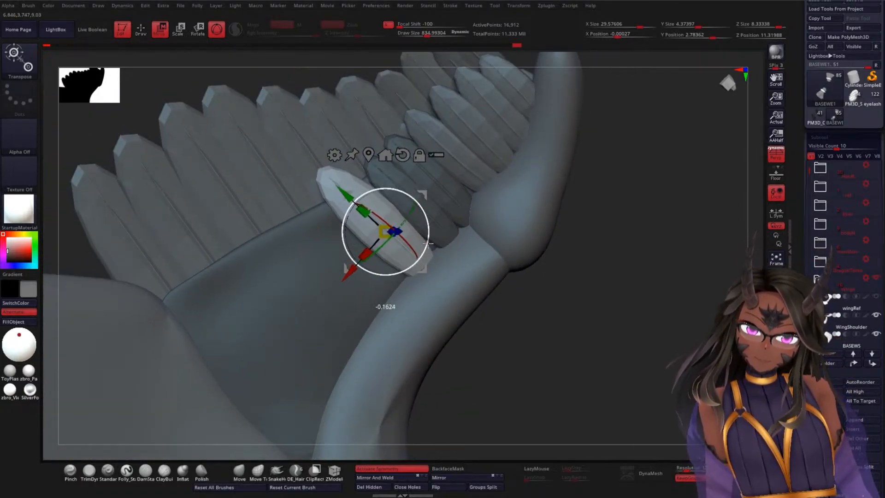
# Step: Duplicate the feather further down the elbow bone, then shift, rotate and slightly widen the copy to continue the row
pyautogui.moveTo(345, 272); pyautogui.dragTo(324, 298)
pyautogui.moveTo(564, 275); pyautogui.dragTo(641, 291)
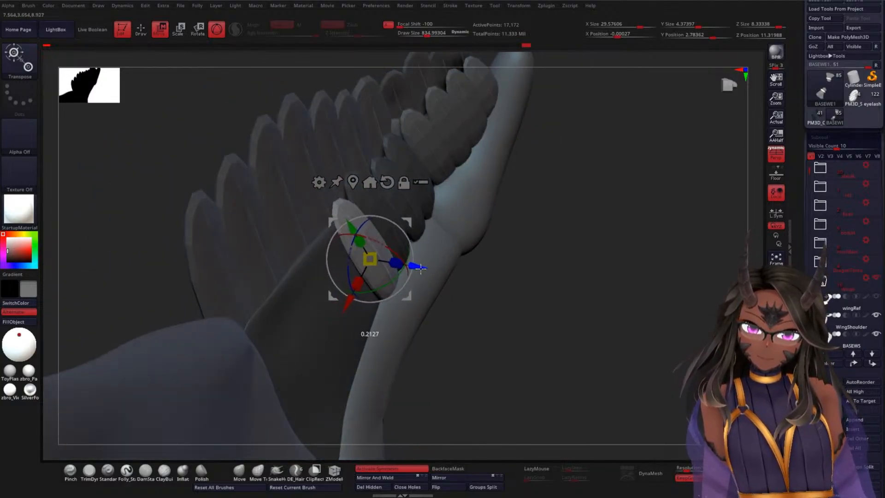
pyautogui.moveTo(556, 274); pyautogui.dragTo(527, 263)
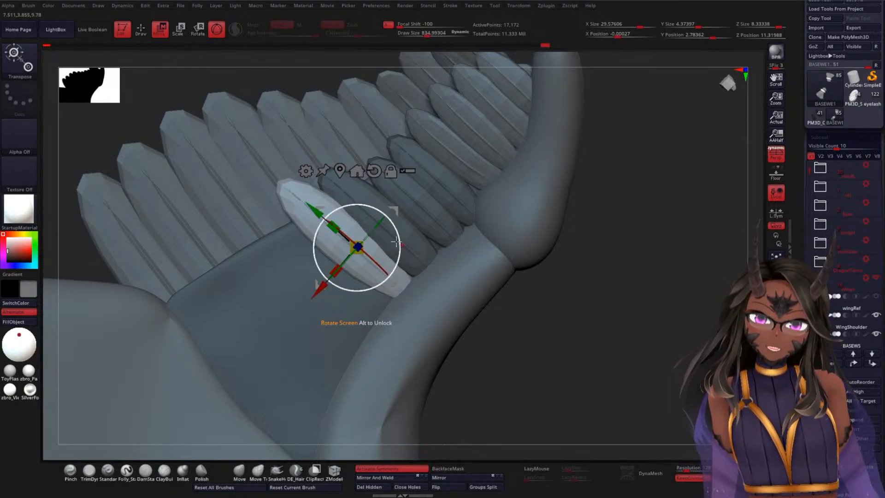
pyautogui.moveTo(600, 267); pyautogui.dragTo(658, 307)
pyautogui.moveTo(318, 285)
pyautogui.mouseDown()
pyautogui.moveTo(312, 300)
pyautogui.moveTo(322, 303)
pyautogui.moveTo(318, 295)
pyautogui.mouseUp()
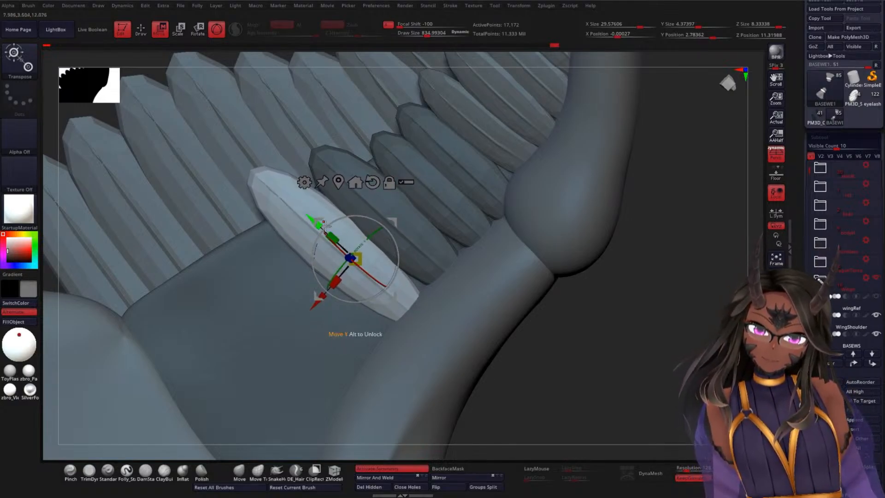
pyautogui.moveTo(314, 303); pyautogui.dragTo(334, 277)
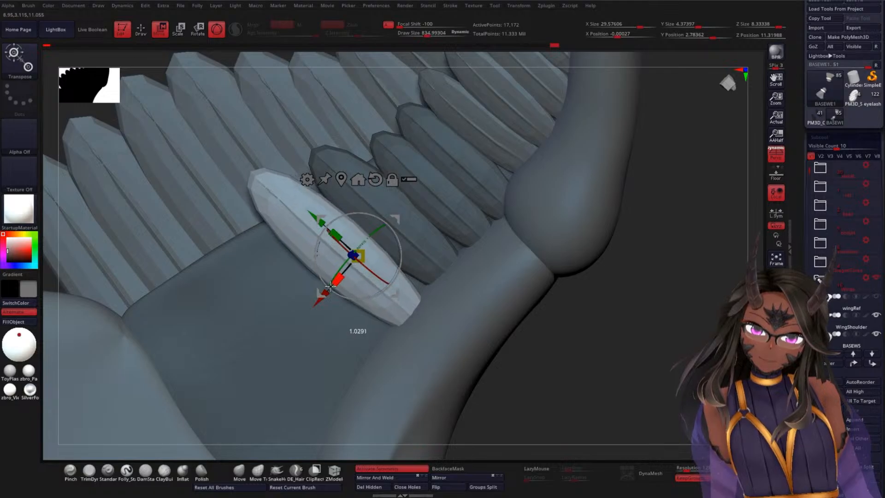
# Step: Fine-tune the duplicated feather's sideways position and its depth against the elbow bone, using front and edge-on angles
pyautogui.moveTo(586, 313); pyautogui.dragTo(631, 312)
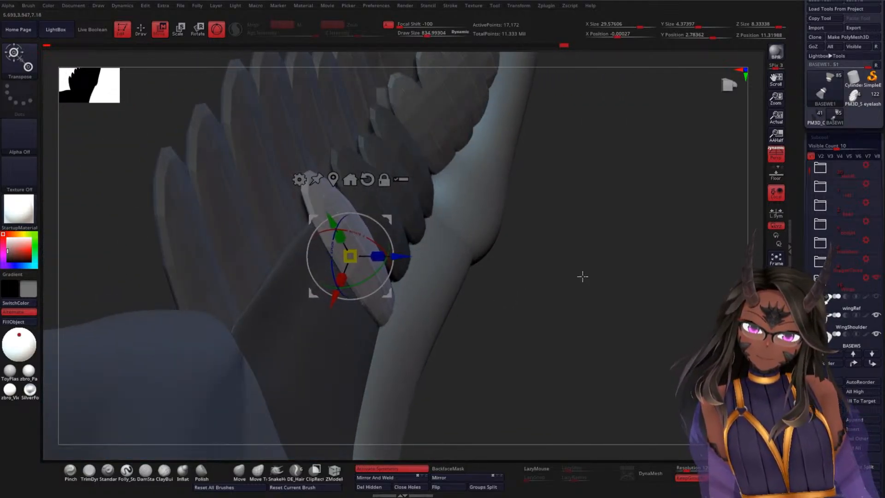
pyautogui.moveTo(582, 276); pyautogui.dragTo(519, 288)
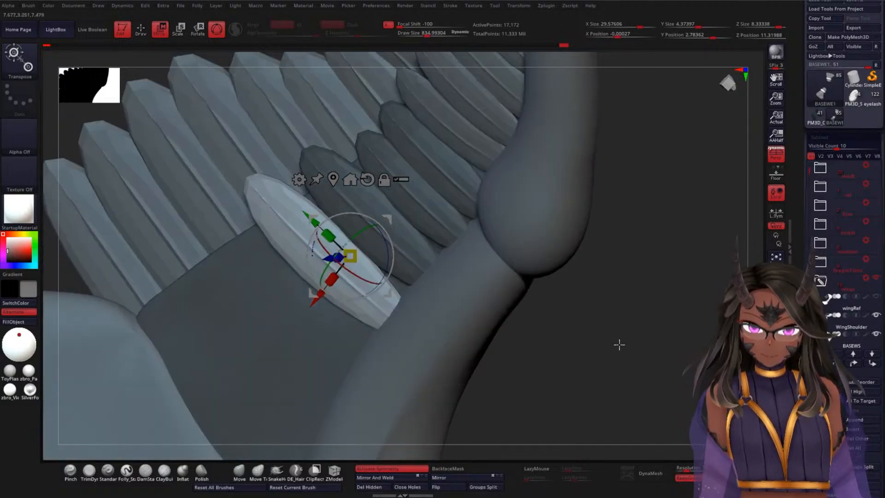
pyautogui.moveTo(619, 344); pyautogui.dragTo(615, 378)
pyautogui.moveTo(668, 314); pyautogui.dragTo(660, 253)
pyautogui.moveTo(318, 295); pyautogui.dragTo(320, 292)
pyautogui.moveTo(586, 327); pyautogui.dragTo(478, 314)
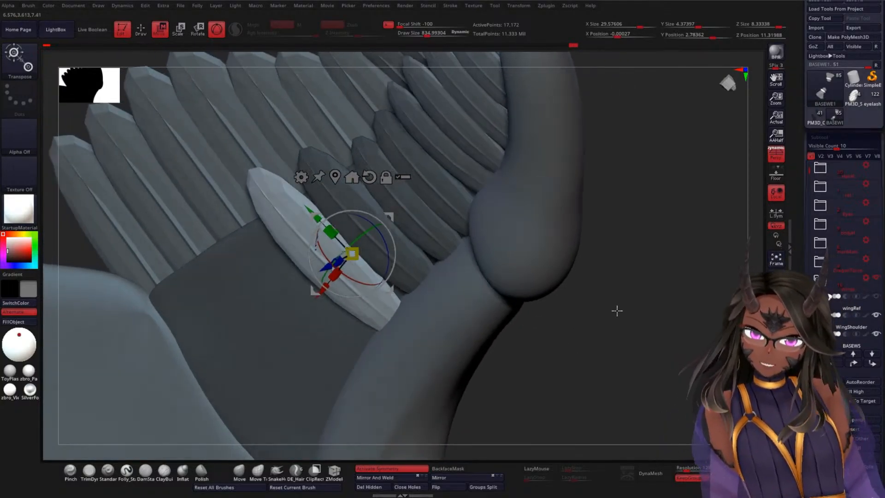
pyautogui.moveTo(616, 310); pyautogui.dragTo(725, 304)
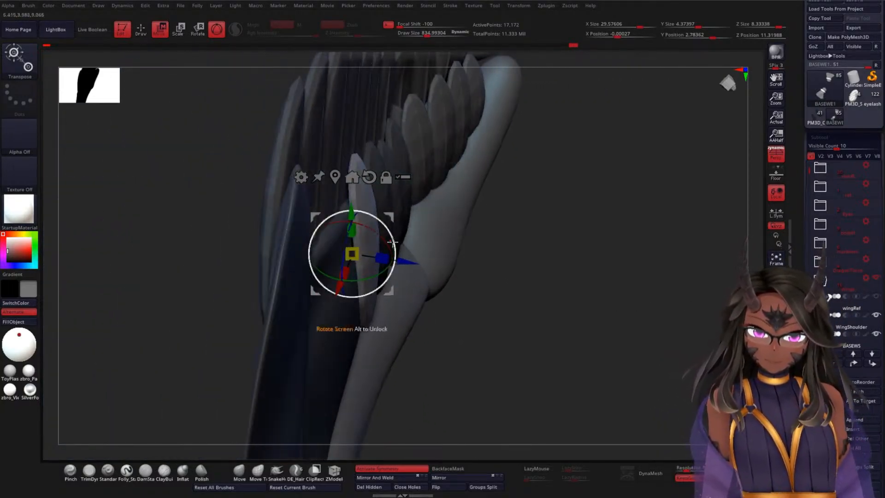
pyautogui.moveTo(406, 262); pyautogui.dragTo(403, 262)
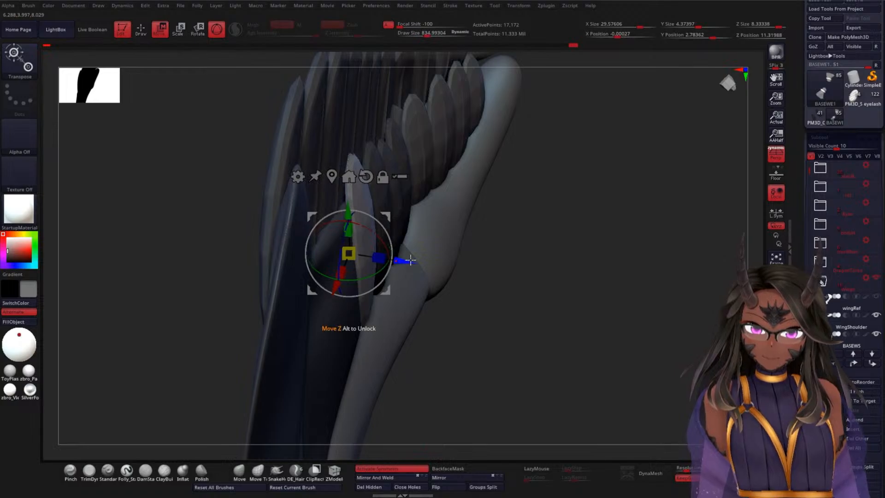
pyautogui.moveTo(590, 305); pyautogui.dragTo(595, 258)
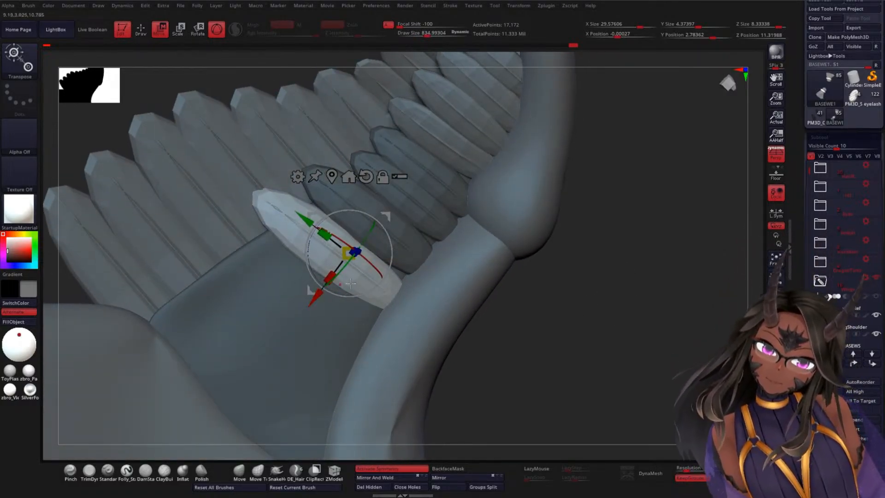
# Step: Duplicate the feather once more down the elbow bone and rotate and shift the copy so its root meets the bone
pyautogui.moveTo(351, 284); pyautogui.dragTo(282, 331)
pyautogui.moveTo(297, 261); pyautogui.dragTo(277, 244)
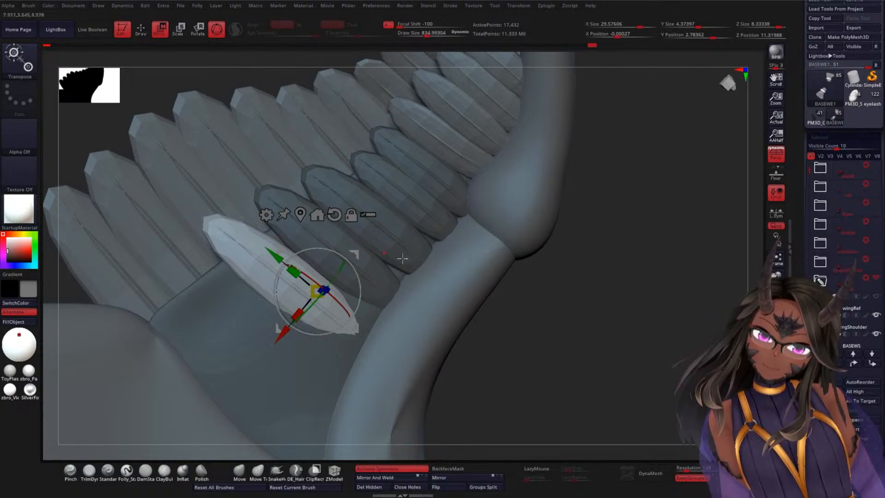
pyautogui.moveTo(568, 296); pyautogui.dragTo(379, 289)
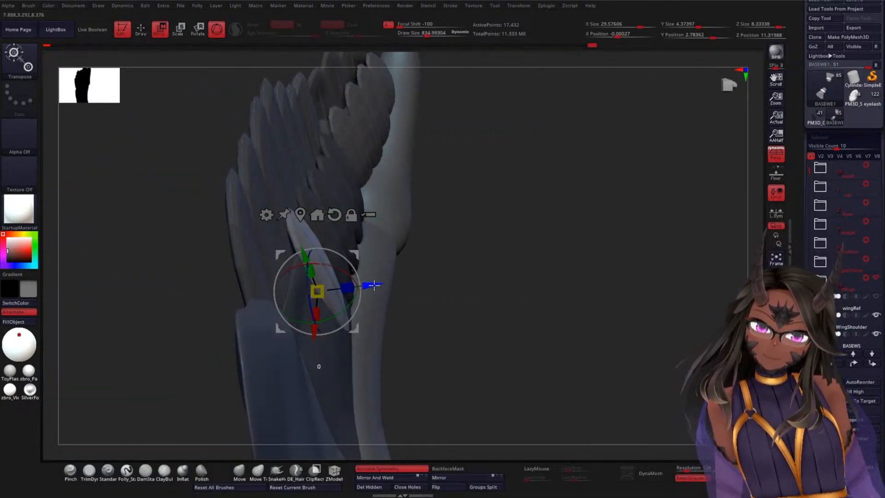
pyautogui.moveTo(538, 279); pyautogui.dragTo(469, 284)
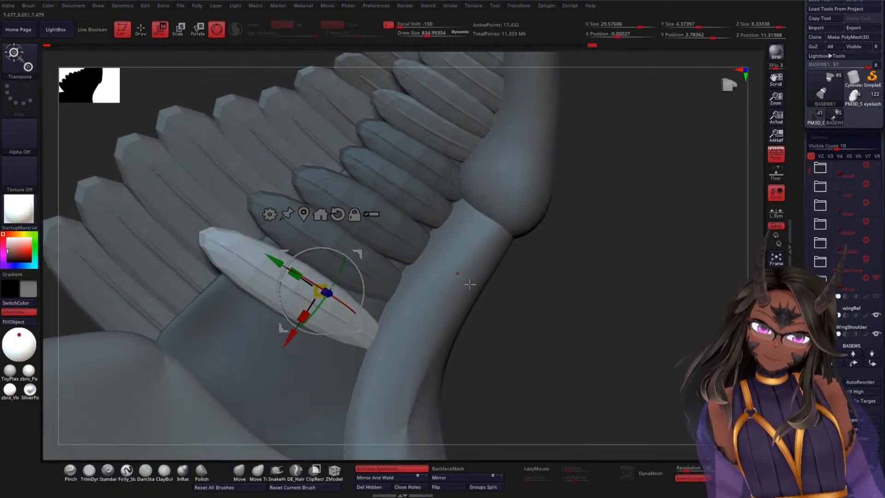
pyautogui.moveTo(363, 287); pyautogui.dragTo(363, 304)
pyautogui.moveTo(289, 334); pyautogui.dragTo(295, 325)
pyautogui.moveTo(441, 300)
pyautogui.mouseDown()
pyautogui.moveTo(586, 302)
pyautogui.moveTo(454, 292)
pyautogui.mouseUp()
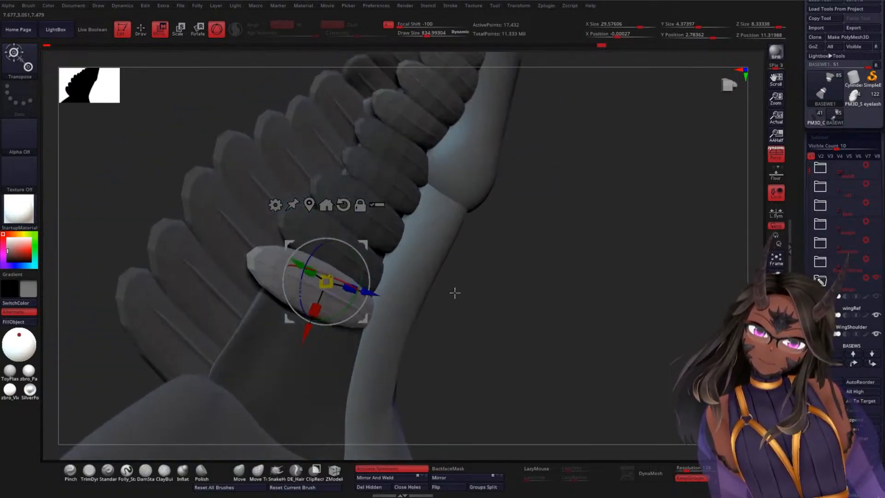
pyautogui.moveTo(376, 297); pyautogui.dragTo(375, 297)
# Step: Widen the newest feather and adjust its depth, position and tilt so it overlaps the feather above it
pyautogui.moveTo(445, 289); pyautogui.dragTo(630, 302)
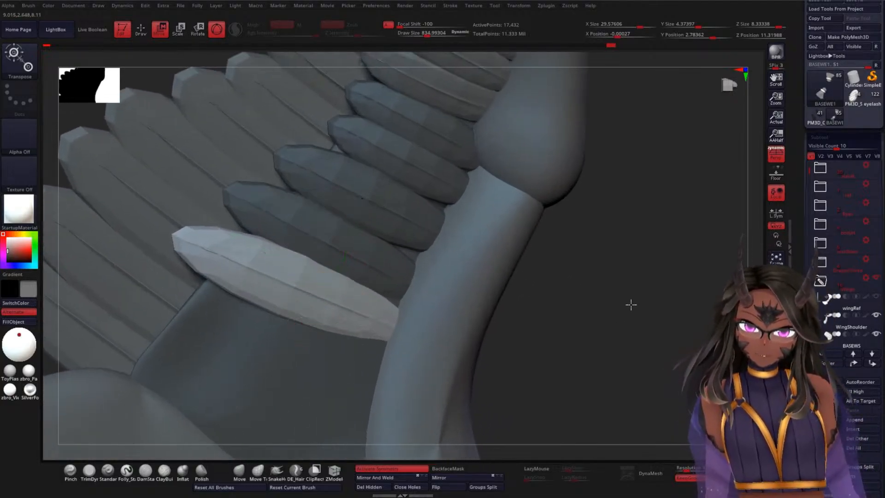
pyautogui.moveTo(312, 306); pyautogui.dragTo(307, 317)
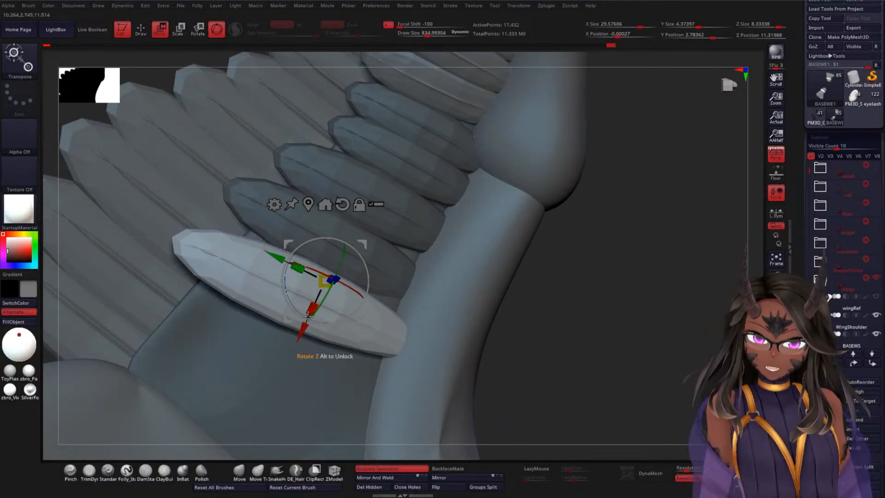
pyautogui.moveTo(557, 309); pyautogui.dragTo(545, 297)
pyautogui.moveTo(371, 279); pyautogui.dragTo(364, 279)
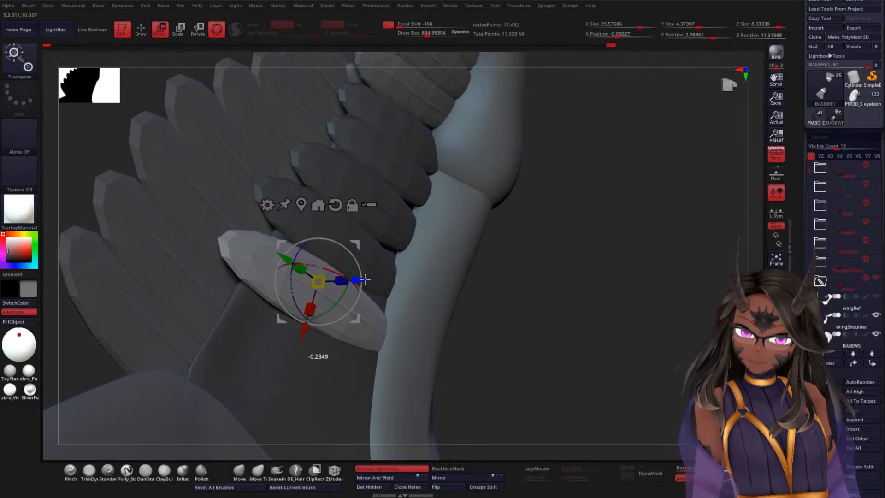
pyautogui.moveTo(548, 286)
pyautogui.mouseDown()
pyautogui.moveTo(564, 262)
pyautogui.moveTo(563, 294)
pyautogui.moveTo(571, 277)
pyautogui.moveTo(618, 265)
pyautogui.moveTo(573, 239)
pyautogui.moveTo(596, 298)
pyautogui.moveTo(559, 295)
pyautogui.mouseUp()
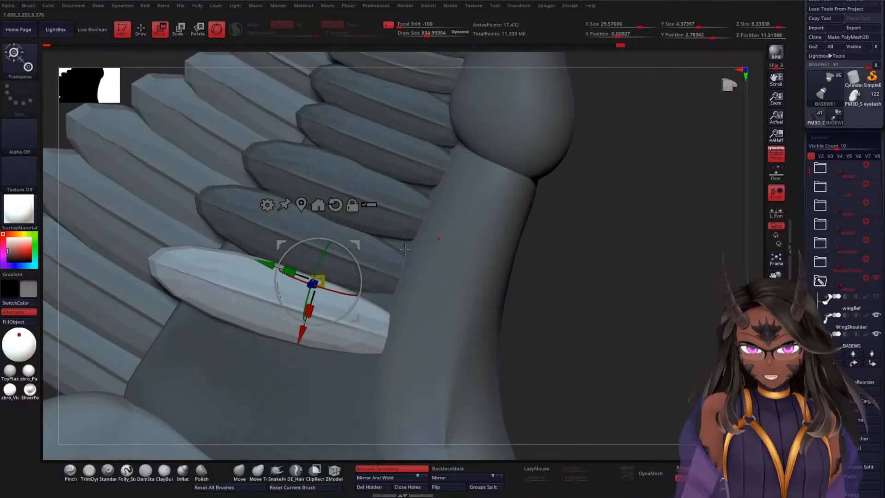
pyautogui.moveTo(302, 340); pyautogui.dragTo(301, 332)
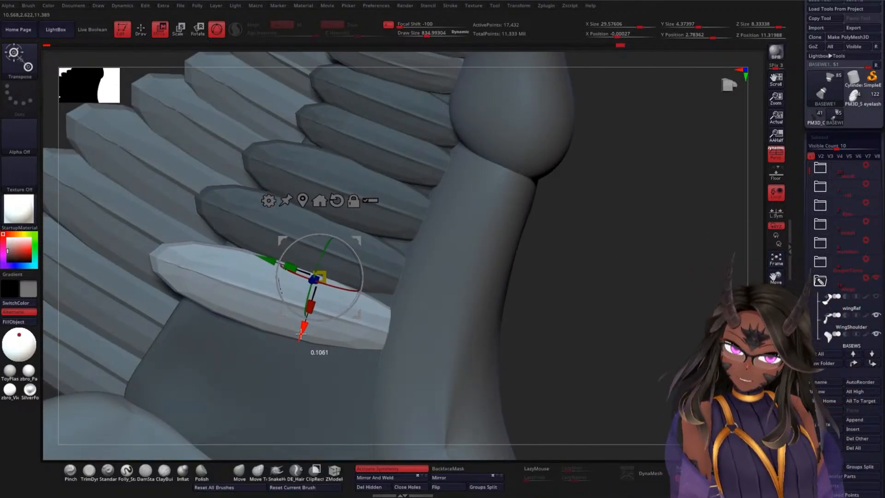
pyautogui.keyDown('alt'); pyautogui.moveTo(612, 322); pyautogui.dragTo(574, 282); pyautogui.keyUp('alt')
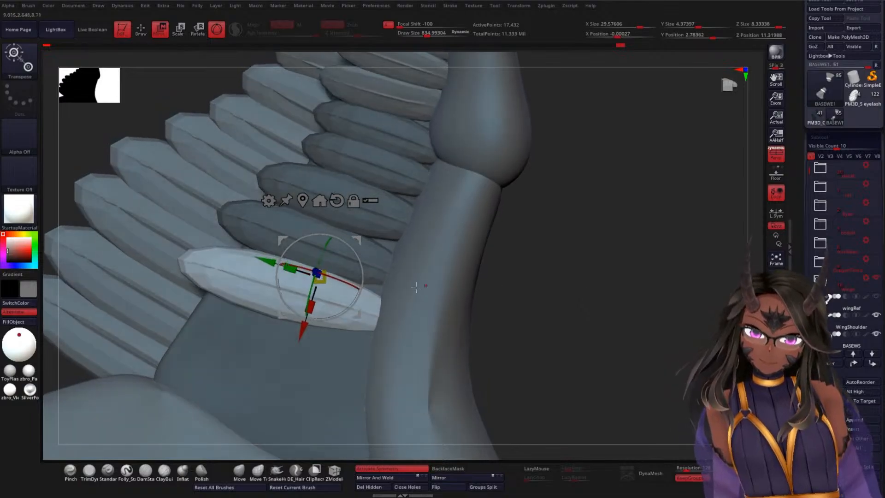
pyautogui.moveTo(360, 287); pyautogui.dragTo(362, 286)
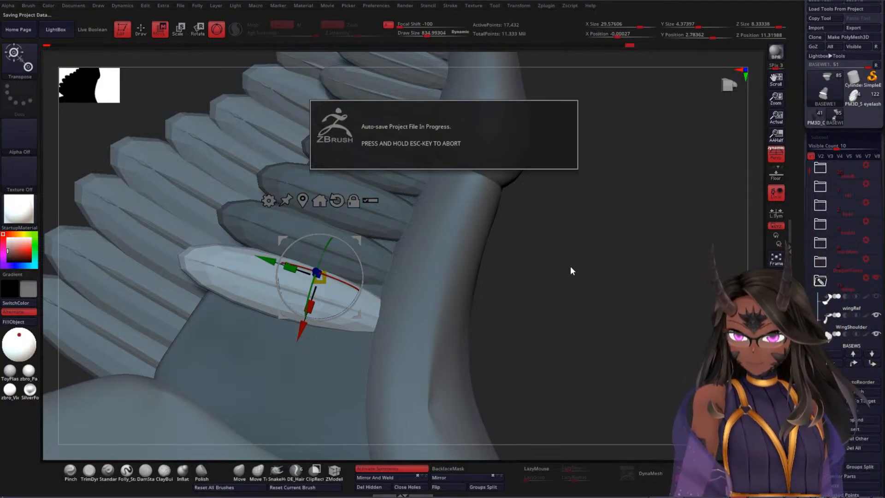
# Step: Save the sculpt to disk as a tool file
pyautogui.moveTo(575, 255); pyautogui.dragTo(544, 255)
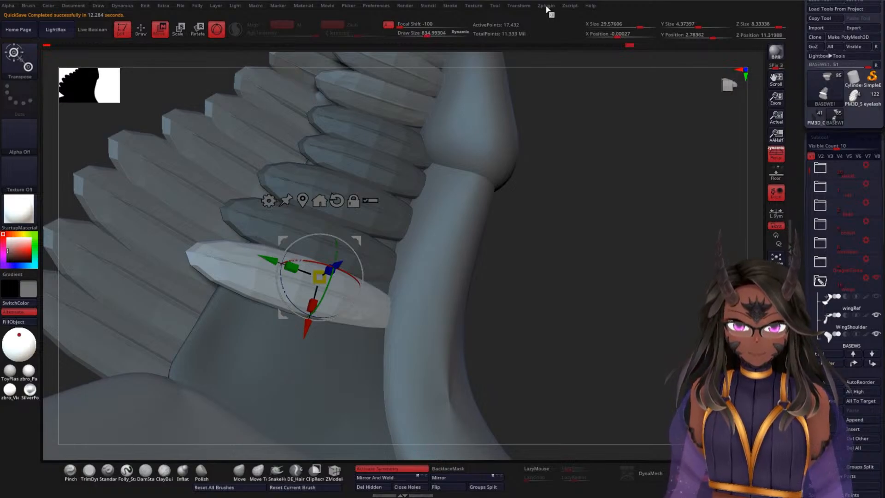
pyautogui.moveTo(803, 64); pyautogui.dragTo(802, 86)
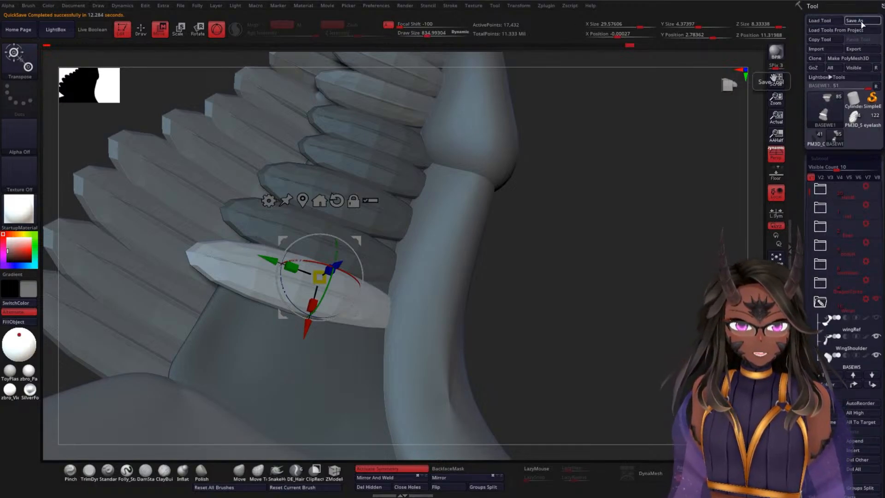
pyautogui.click(857, 21)
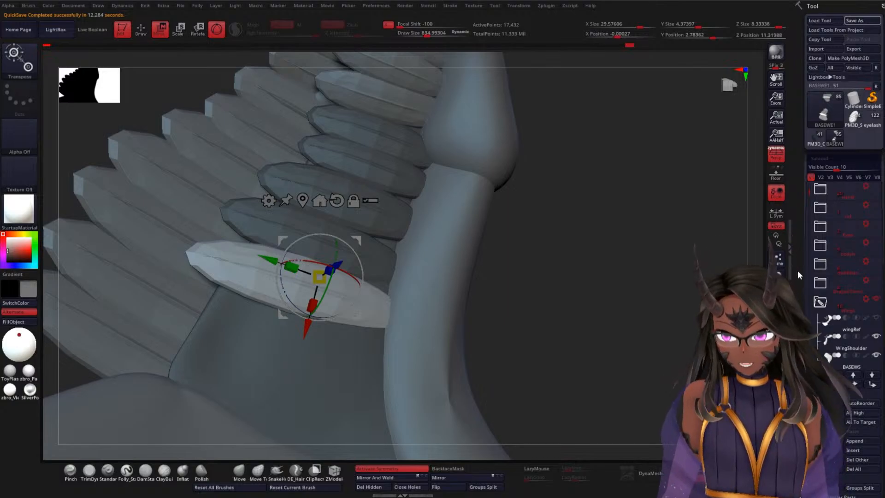
# Step: Push the lowest feather slightly deeper toward BASEWE1 from an edge-on angle and adjust its width
pyautogui.moveTo(510, 236); pyautogui.dragTo(618, 271, button='right')
pyautogui.moveTo(384, 251); pyautogui.dragTo(377, 253)
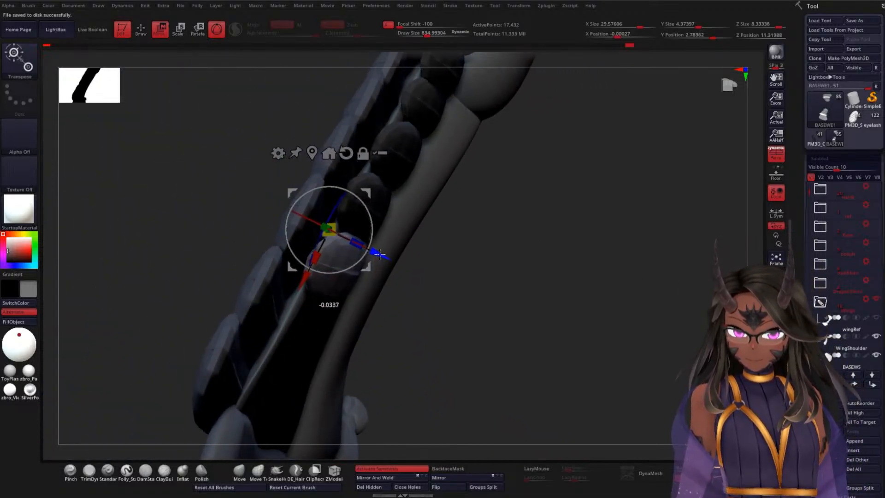
pyautogui.moveTo(488, 252); pyautogui.dragTo(624, 241, button='right')
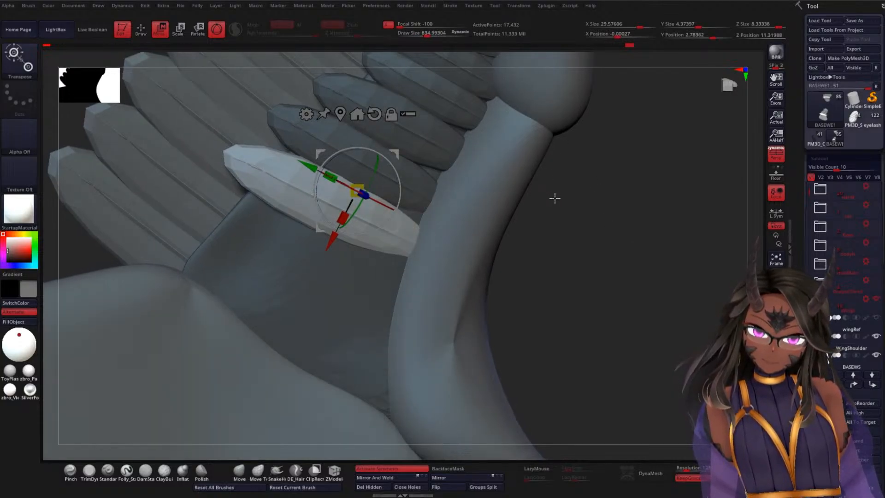
pyautogui.moveTo(342, 216); pyautogui.dragTo(337, 229)
pyautogui.moveTo(609, 245); pyautogui.dragTo(551, 225, button='right')
pyautogui.moveTo(403, 206); pyautogui.dragTo(398, 206)
pyautogui.moveTo(558, 225); pyautogui.dragTo(528, 205, button='right')
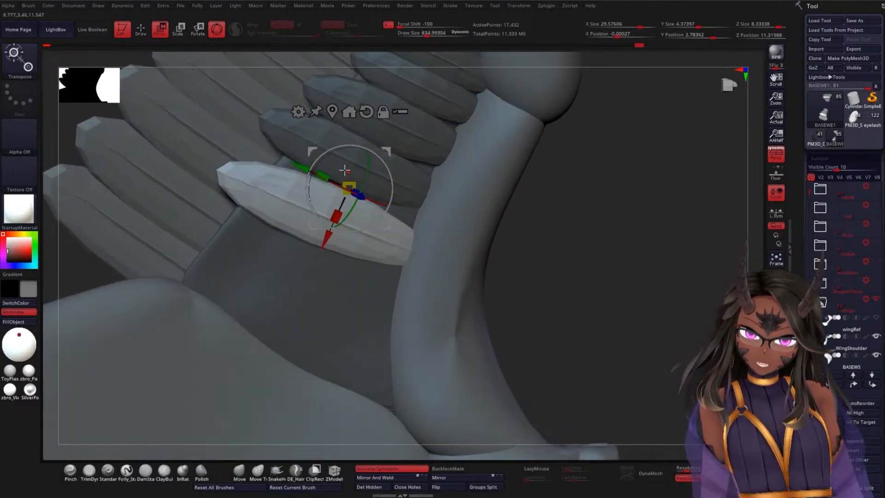
# Step: Try another width change on the lowest feather, undo it, and rotate the feather slightly to follow the row
pyautogui.moveTo(336, 217); pyautogui.dragTo(330, 235)
pyautogui.hotkey('ctrl', 'z')
pyautogui.moveTo(568, 241); pyautogui.dragTo(555, 268, button='right')
pyautogui.moveTo(554, 268)
pyautogui.keyDown('alt'); pyautogui.mouseDown()
pyautogui.moveTo(545, 296)
pyautogui.moveTo(554, 280)
pyautogui.mouseUp(); pyautogui.keyUp('alt')
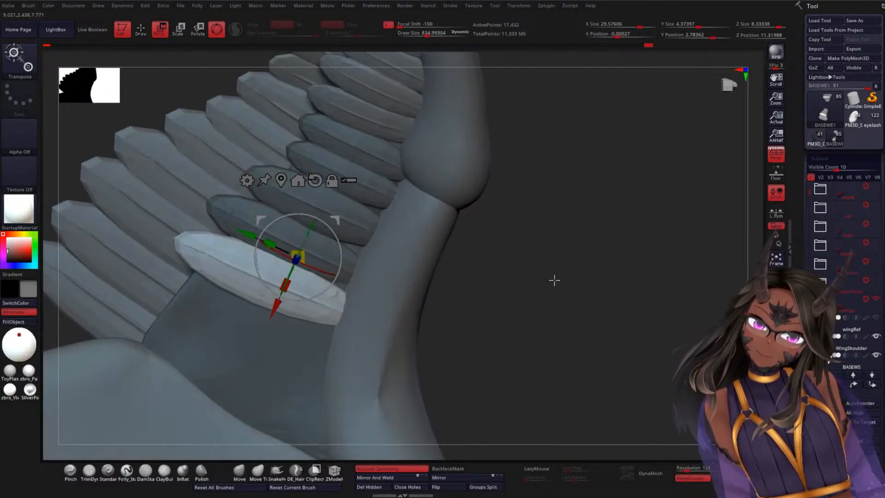
pyautogui.moveTo(336, 275); pyautogui.dragTo(335, 278)
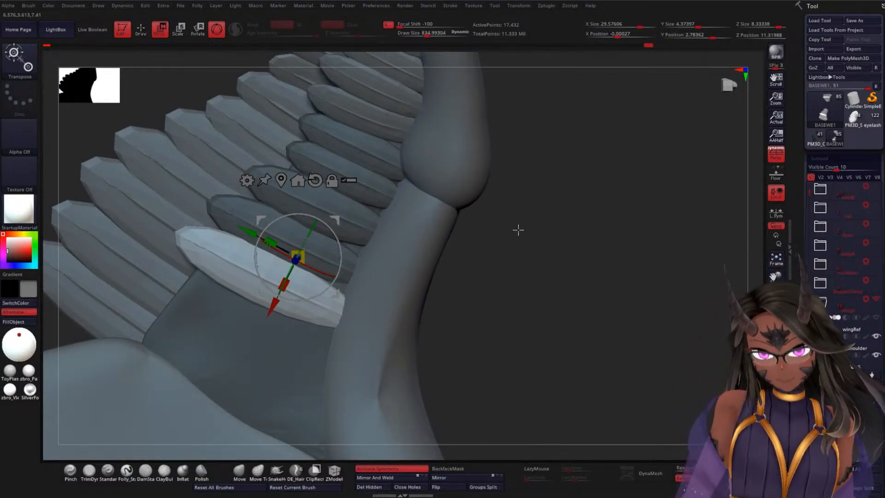
# Step: Insert a new featherA feather beneath the lowest one along the elbow bone and tilt it slightly to follow the row
pyautogui.press('q')
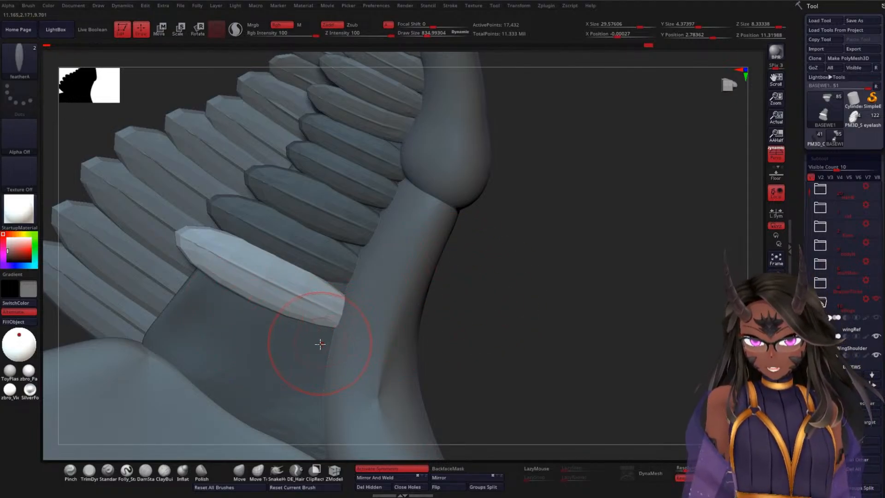
pyautogui.moveTo(235, 319); pyautogui.dragTo(351, 380)
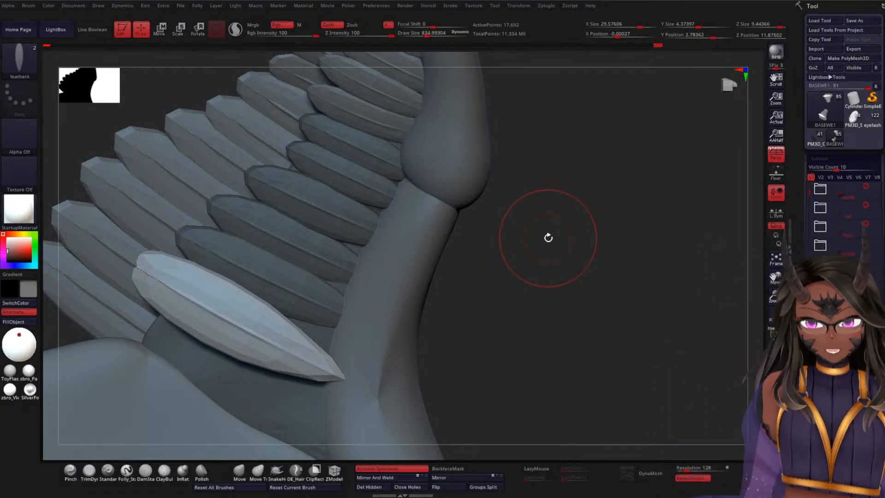
pyautogui.moveTo(539, 242)
pyautogui.mouseDown()
pyautogui.moveTo(545, 300)
pyautogui.moveTo(557, 289)
pyautogui.moveTo(540, 246)
pyautogui.moveTo(537, 291)
pyautogui.moveTo(529, 274)
pyautogui.mouseUp()
pyautogui.press('w')
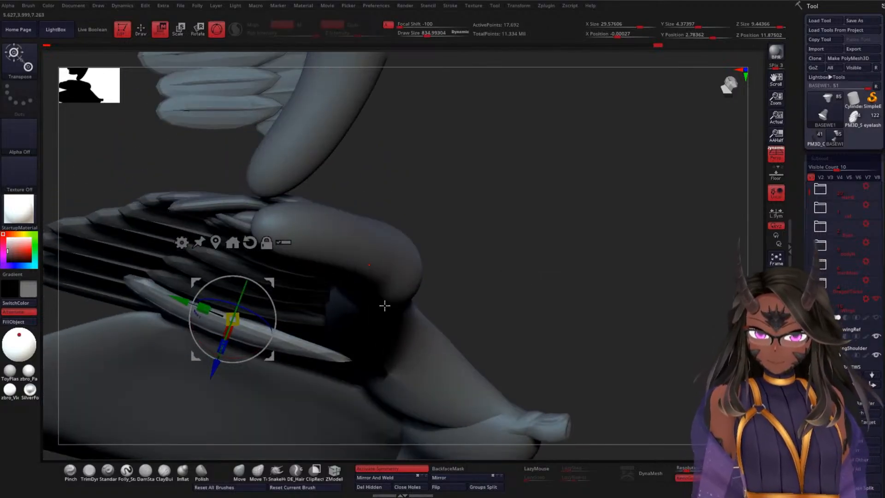
pyautogui.moveTo(273, 331); pyautogui.dragTo(275, 325)
# Step: Slide the new feather along its length into the elbow bone and fine-tune its depth and tilt against the row
pyautogui.moveTo(537, 269); pyautogui.dragTo(585, 191)
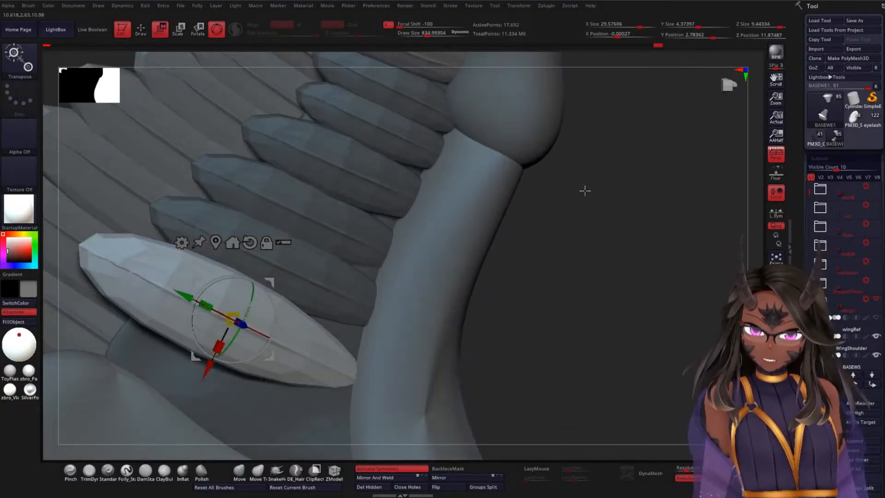
pyautogui.moveTo(610, 258); pyautogui.dragTo(283, 330)
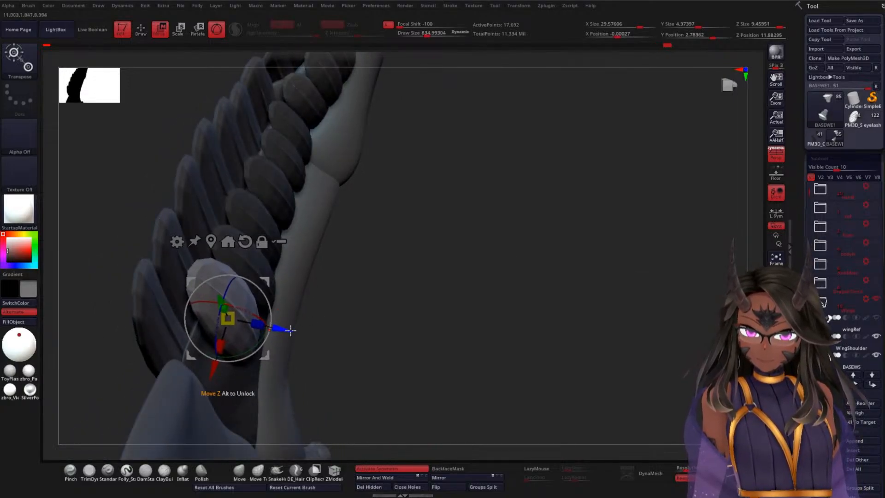
pyautogui.moveTo(419, 299); pyautogui.dragTo(338, 301)
pyautogui.moveTo(269, 330); pyautogui.dragTo(270, 327)
pyautogui.moveTo(187, 297); pyautogui.dragTo(206, 307)
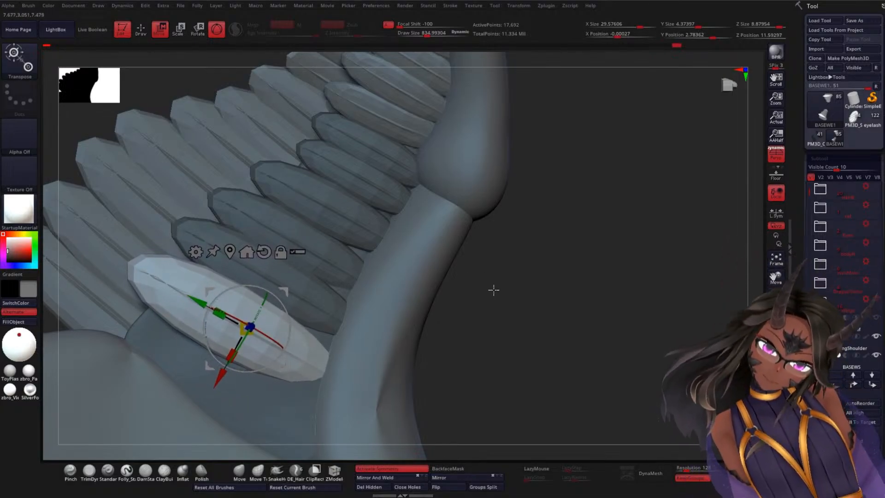
pyautogui.moveTo(493, 290); pyautogui.dragTo(520, 324)
pyautogui.moveTo(301, 341); pyautogui.dragTo(299, 340)
pyautogui.moveTo(418, 304); pyautogui.dragTo(481, 239)
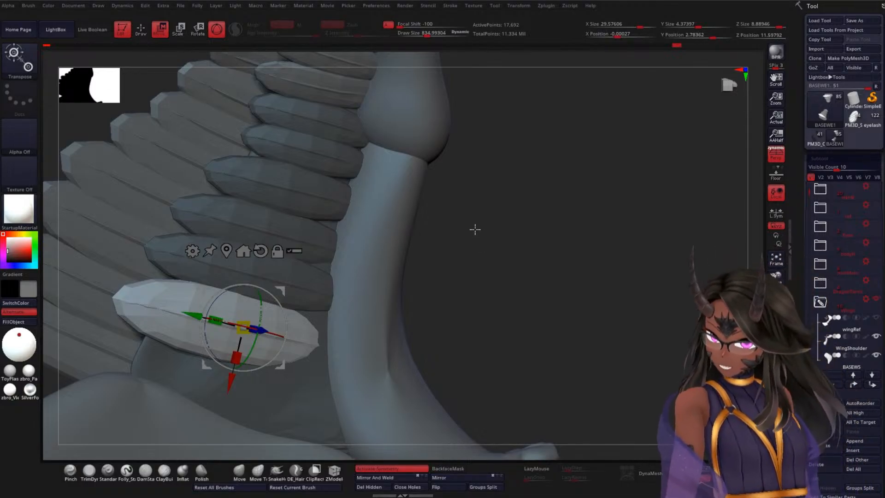
# Step: Rotate the lowest feather slightly from an edge-on angle and shift it a little to line up with the feather above
pyautogui.moveTo(549, 205)
pyautogui.mouseDown()
pyautogui.moveTo(543, 233)
pyautogui.moveTo(542, 204)
pyautogui.mouseUp()
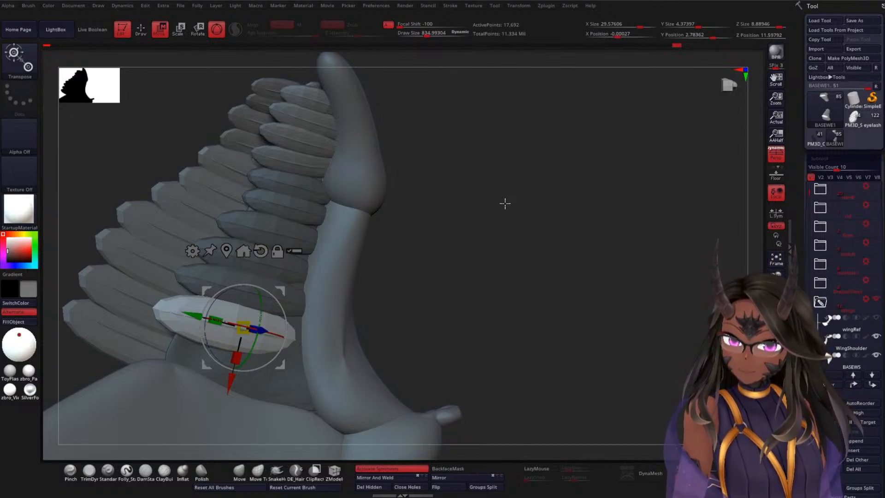
pyautogui.keyDown('ctrl'); pyautogui.moveTo(495, 193); pyautogui.dragTo(484, 253, button='right'); pyautogui.keyUp('ctrl')
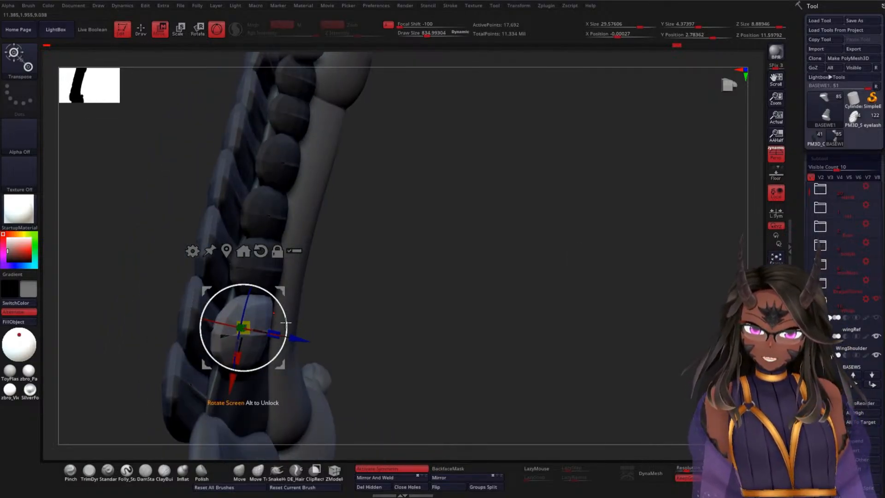
pyautogui.moveTo(286, 323); pyautogui.dragTo(283, 318)
pyautogui.moveTo(462, 266); pyautogui.dragTo(433, 231)
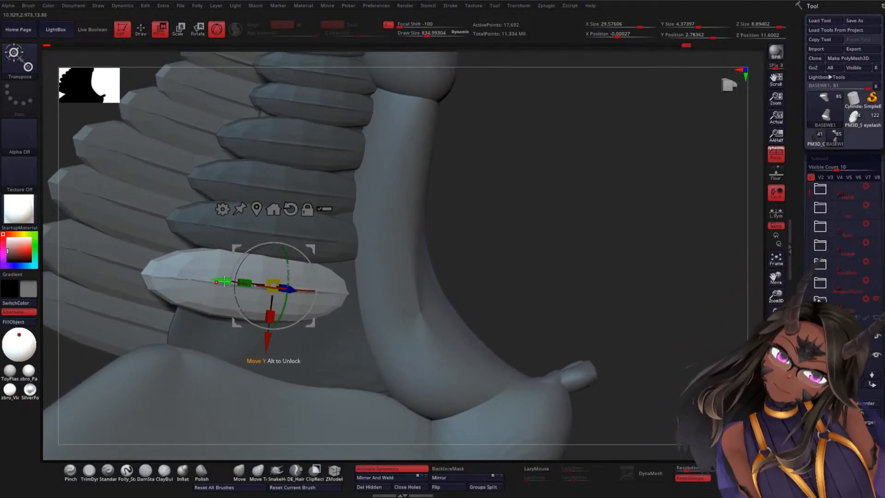
pyautogui.moveTo(222, 280); pyautogui.dragTo(227, 282)
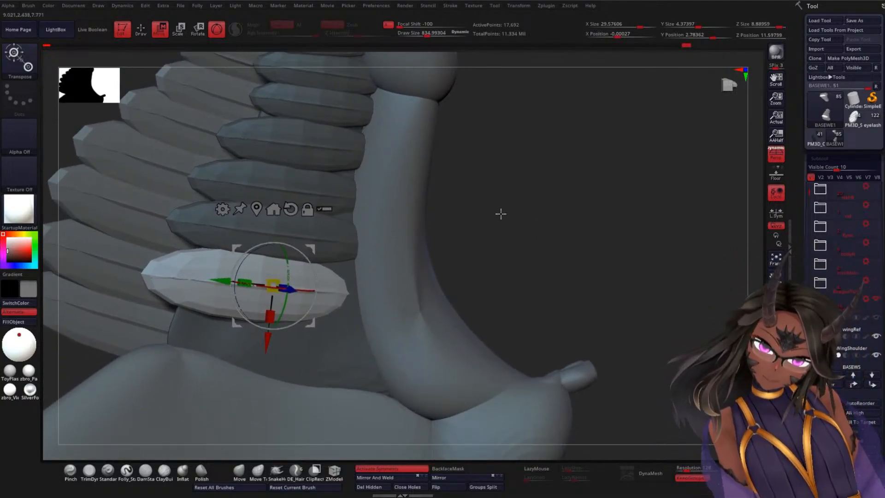
pyautogui.moveTo(499, 212); pyautogui.dragTo(355, 249)
pyautogui.moveTo(303, 283); pyautogui.dragTo(322, 283)
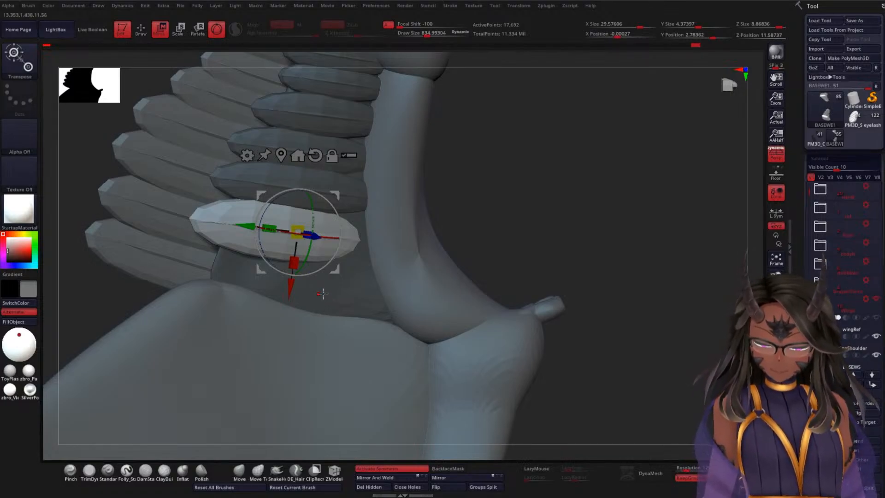
# Step: Insert another featherA feather below the row, across the remaining exposed part of the elbow base
pyautogui.press('q')
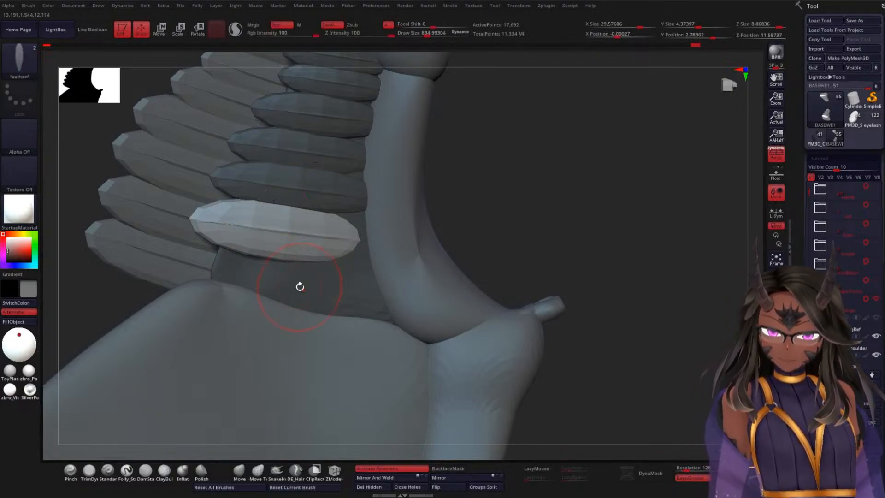
pyautogui.press('w')
pyautogui.press('q')
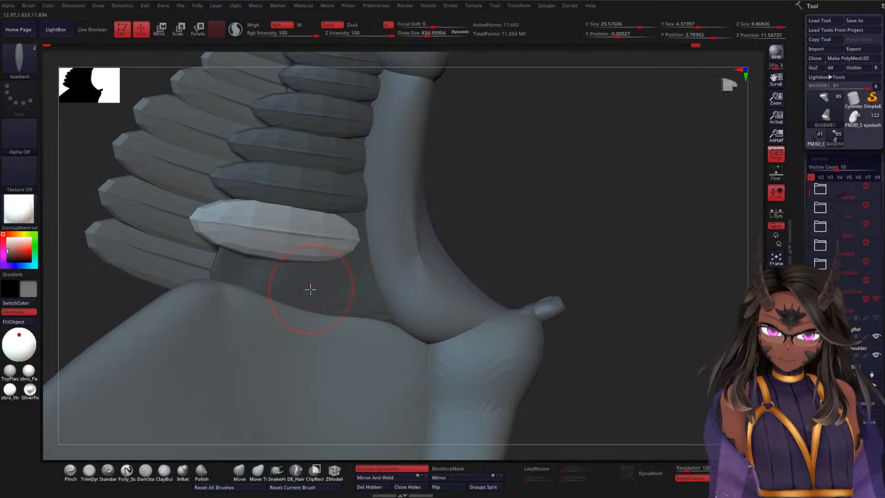
pyautogui.moveTo(283, 283); pyautogui.dragTo(412, 309)
pyautogui.moveTo(532, 214); pyautogui.dragTo(518, 198)
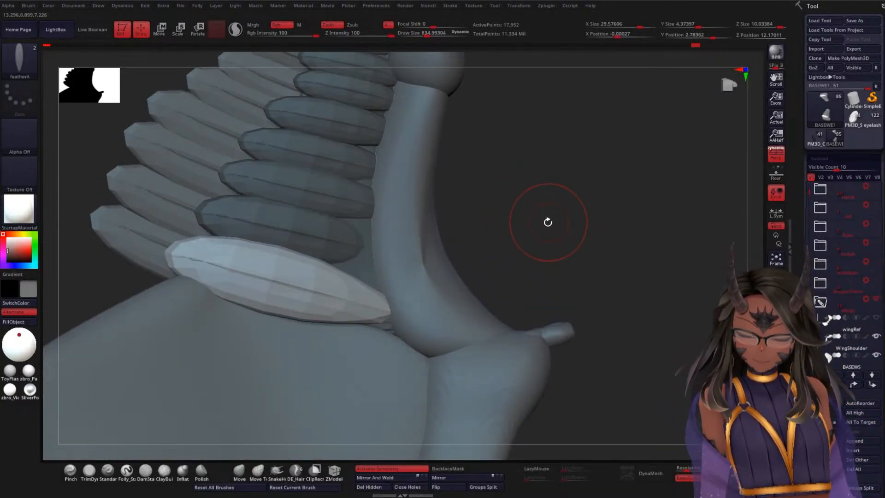
# Step: Slide the newest feather toward the elbow bone until its root tucks in, and adjust its depth over the base
pyautogui.press('w')
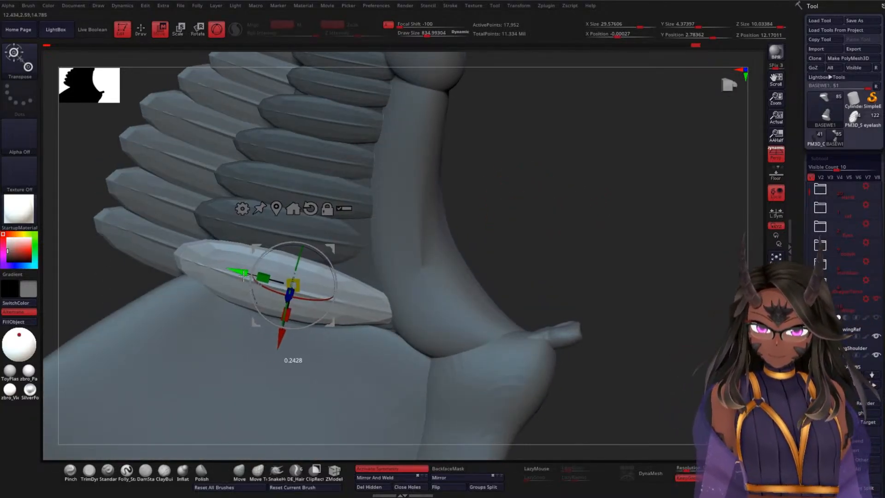
pyautogui.moveTo(533, 212); pyautogui.dragTo(535, 273)
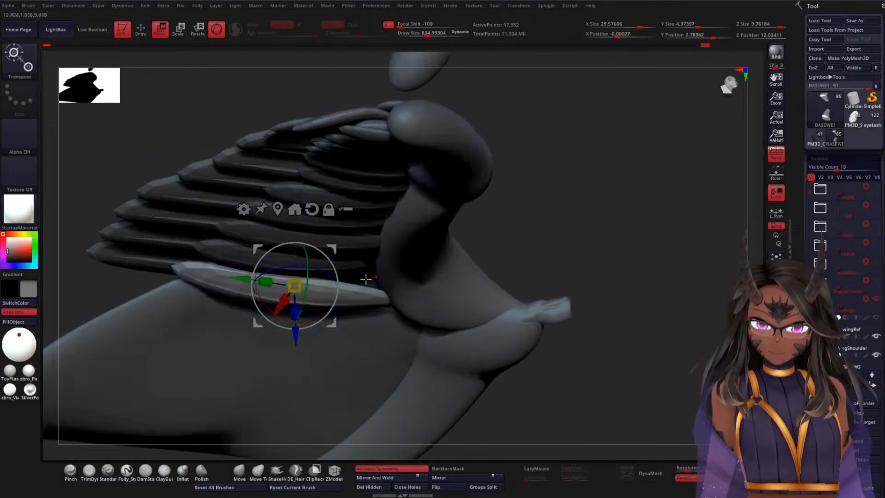
pyautogui.moveTo(296, 330); pyautogui.dragTo(298, 326)
pyautogui.moveTo(569, 222); pyautogui.dragTo(517, 204)
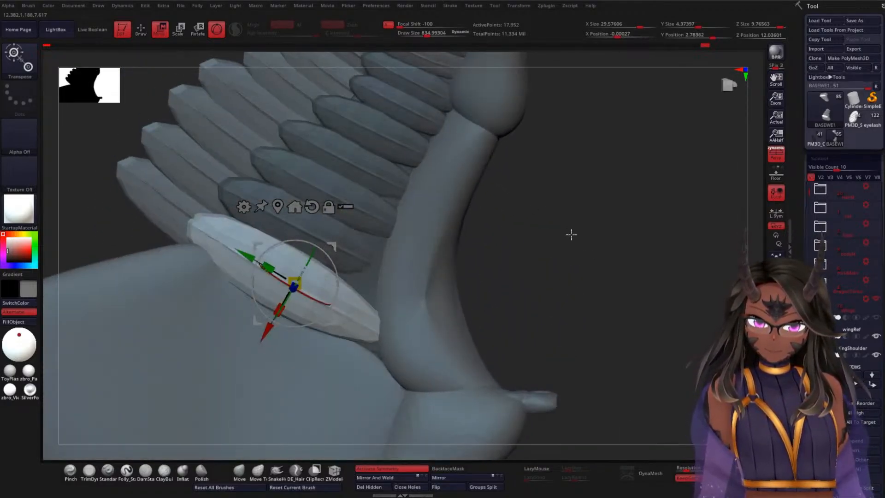
pyautogui.moveTo(571, 235); pyautogui.dragTo(477, 244)
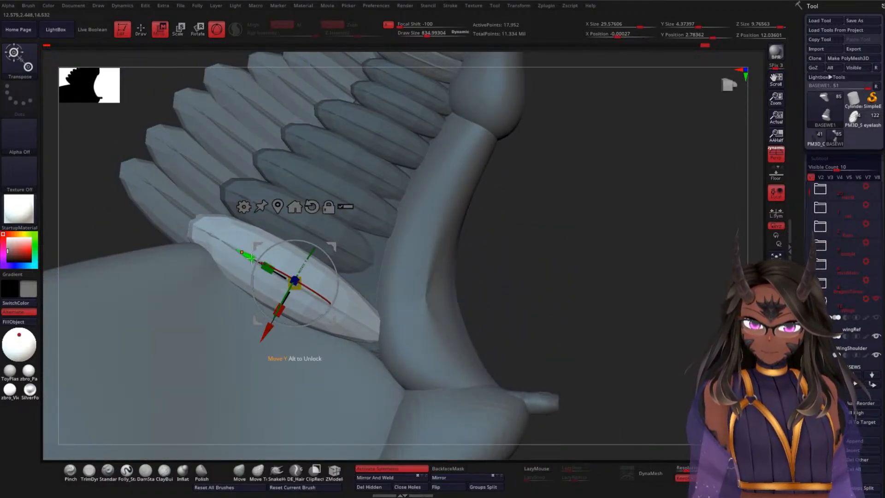
pyautogui.moveTo(251, 258); pyautogui.dragTo(264, 266)
# Step: Fine-tune the lowest feather's width and placement so it fits snugly under the feather above
pyautogui.moveTo(546, 240); pyautogui.dragTo(562, 267)
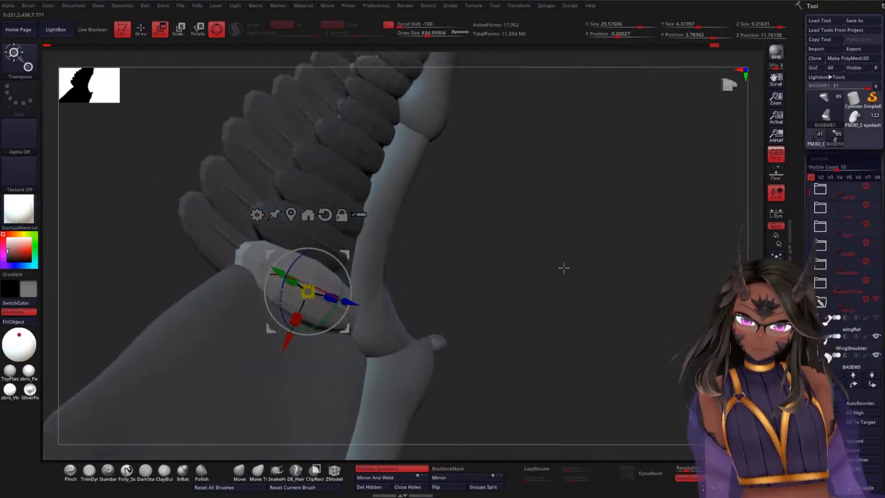
pyautogui.moveTo(323, 288); pyautogui.dragTo(325, 290)
pyautogui.moveTo(507, 255); pyautogui.dragTo(498, 232)
pyautogui.keyDown('alt'); pyautogui.moveTo(552, 219); pyautogui.dragTo(573, 269); pyautogui.keyUp('alt')
# Step: Clear the mask from the feathers, mask only the elbow base mesh, and split the masked points into a separate subtool
pyautogui.keyDown('alt'); pyautogui.moveTo(620, 198); pyautogui.dragTo(616, 292); pyautogui.keyUp('alt')
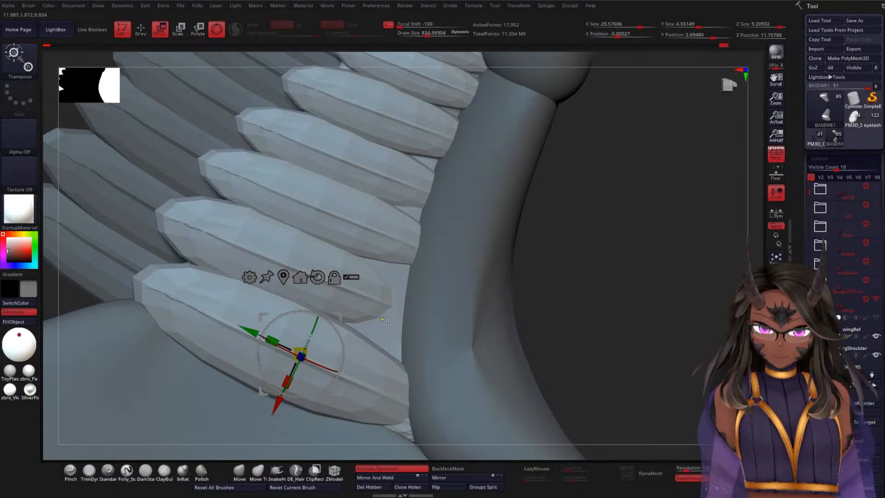
pyautogui.keyDown('ctrl'); pyautogui.click(387, 324); pyautogui.keyUp('ctrl')
pyautogui.keyDown('ctrl'); pyautogui.click(632, 277); pyautogui.keyUp('ctrl')
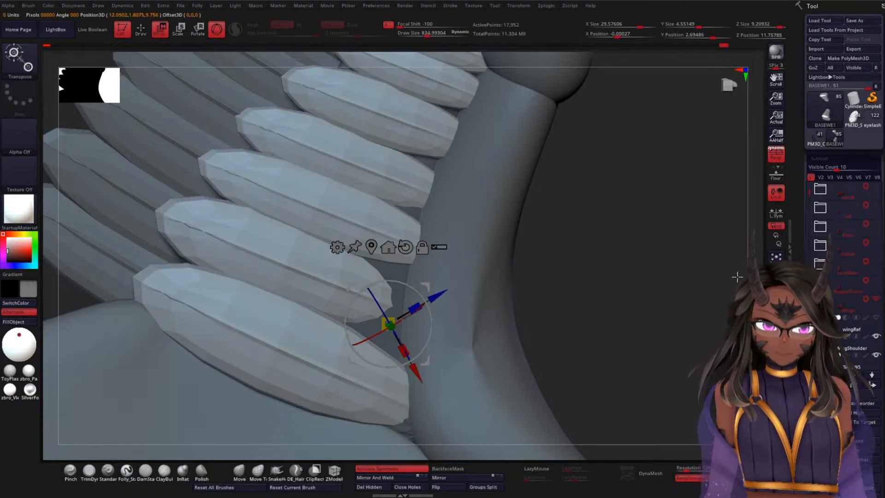
pyautogui.moveTo(803, 295); pyautogui.dragTo(802, 239)
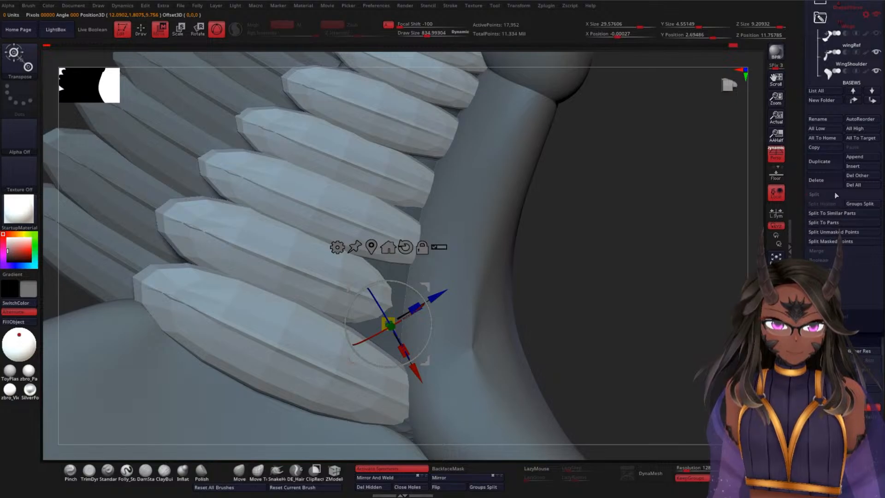
pyautogui.click(829, 241)
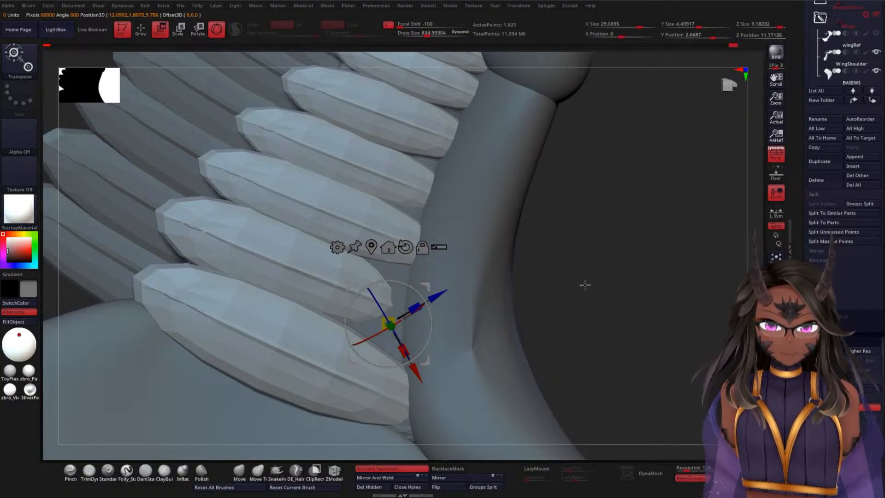
# Step: Switch from the featherA insert brush to the Move brush for the split-off feather row
pyautogui.moveTo(585, 285); pyautogui.dragTo(602, 267)
pyautogui.press('q')
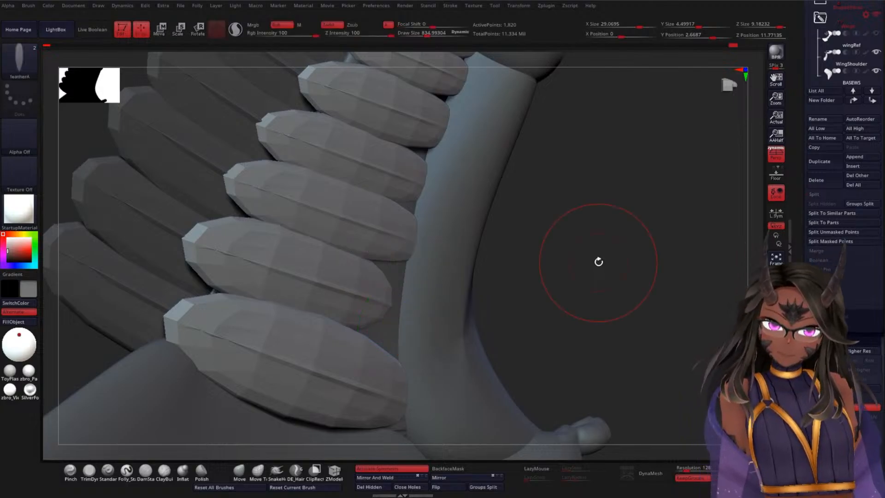
pyautogui.click(235, 469)
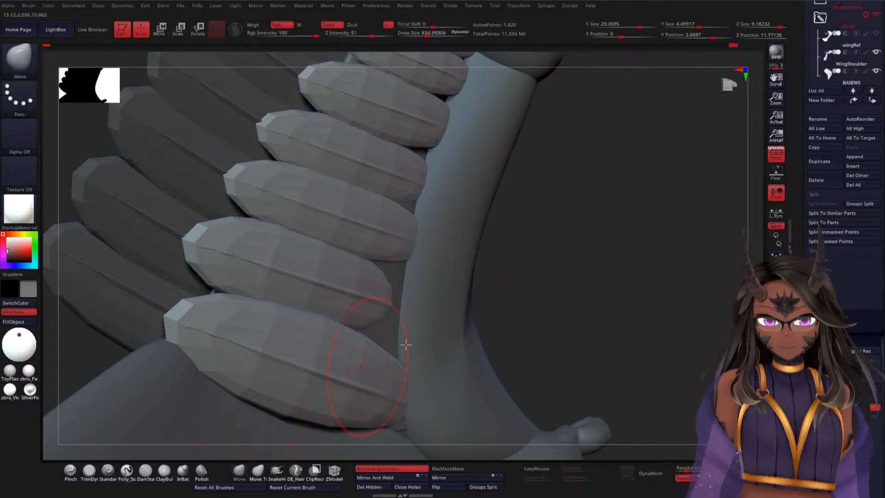
pyautogui.moveTo(571, 268)
pyautogui.mouseDown()
pyautogui.moveTo(593, 281)
pyautogui.moveTo(618, 240)
pyautogui.mouseUp()
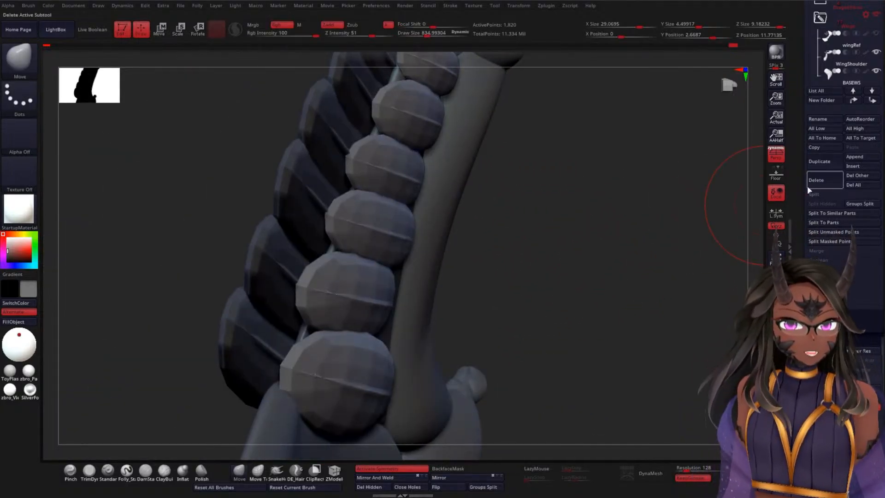
# Step: Move the BASEWE1 feather subtool below BASEWE2 in the subtool order and make BASEWE1 active again
pyautogui.scroll(5, 822, 112)
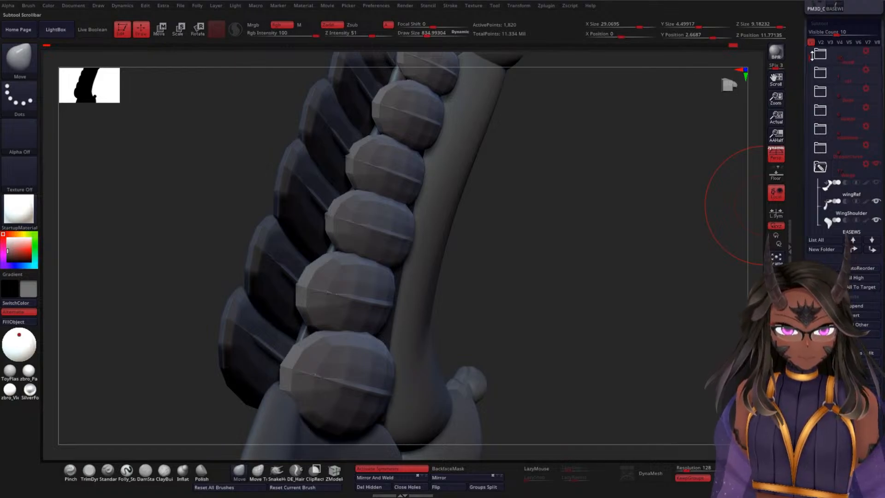
pyautogui.scroll(-5, 829, 138)
pyautogui.click(855, 177)
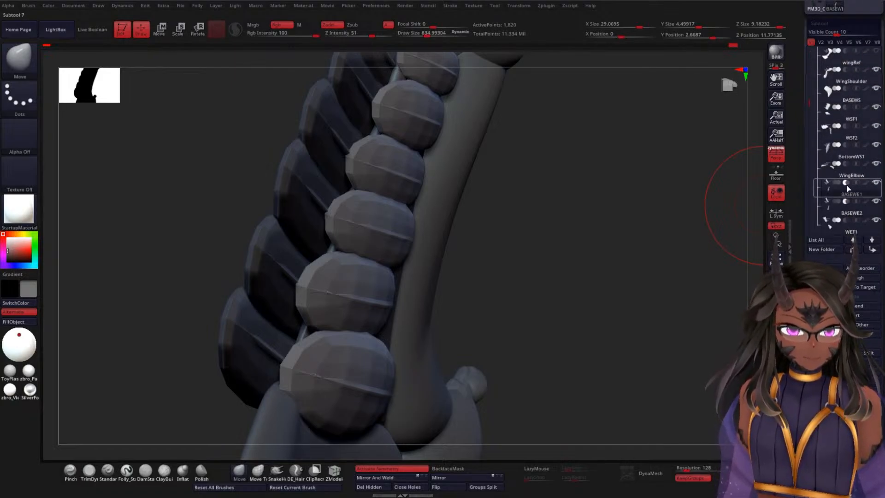
pyautogui.moveTo(849, 174)
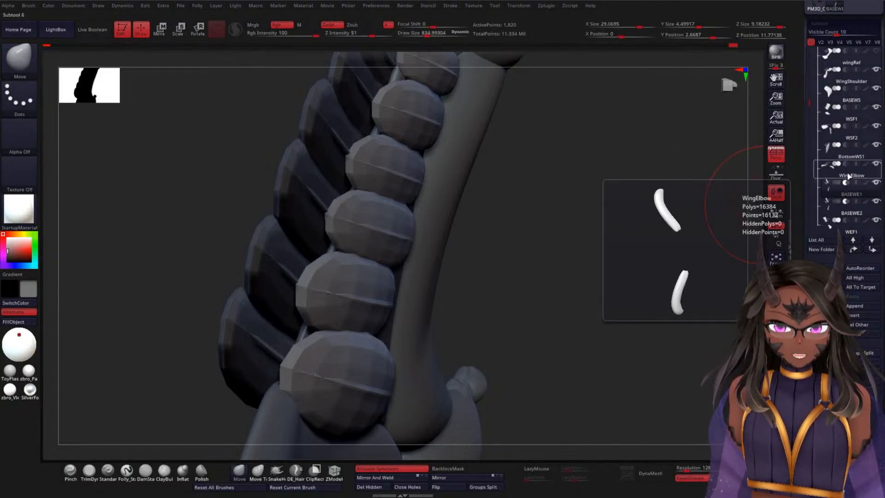
pyautogui.click(846, 194)
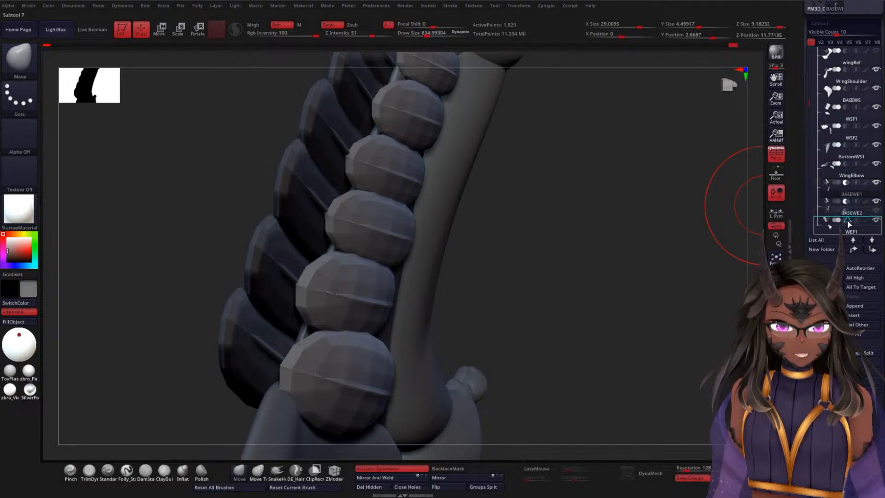
pyautogui.click(828, 200)
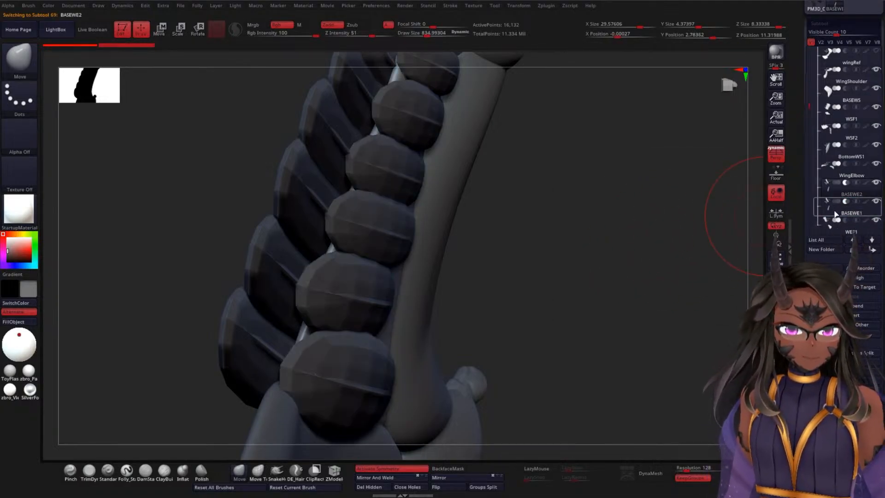
pyautogui.click(835, 214)
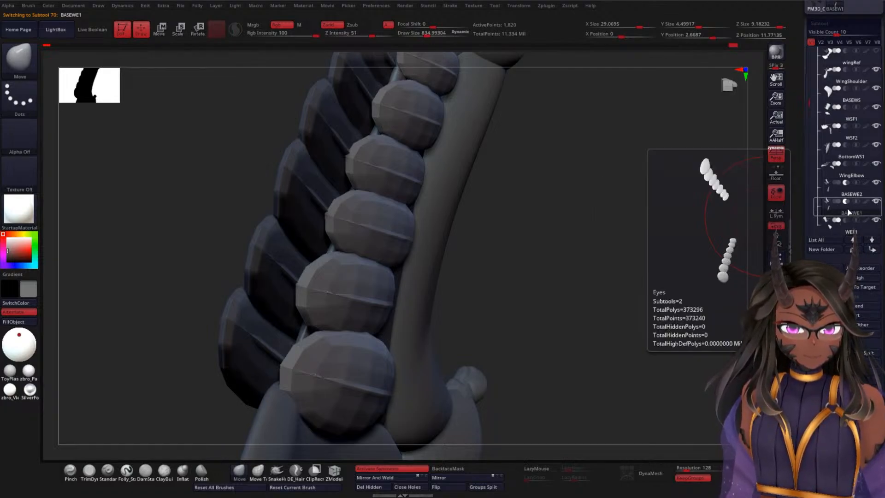
# Step: Rename the BASEWE1 feather subtool as BottomWE1
pyautogui.click(831, 268)
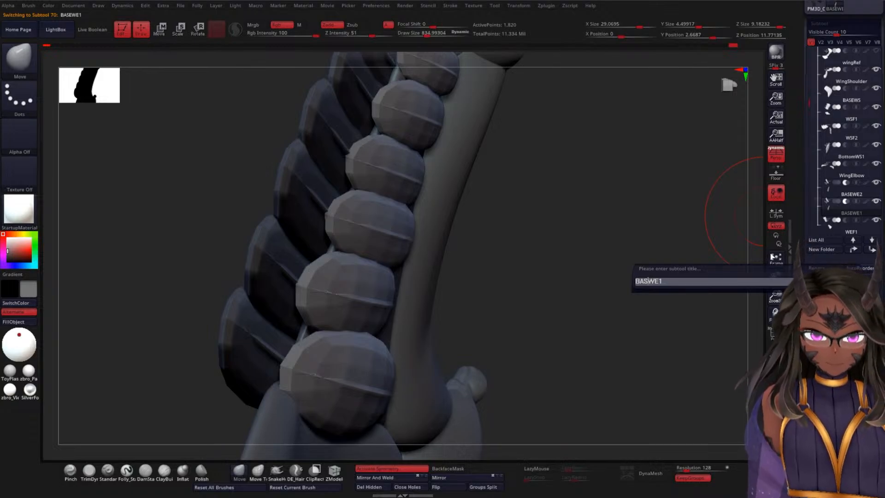
pyautogui.write('B')
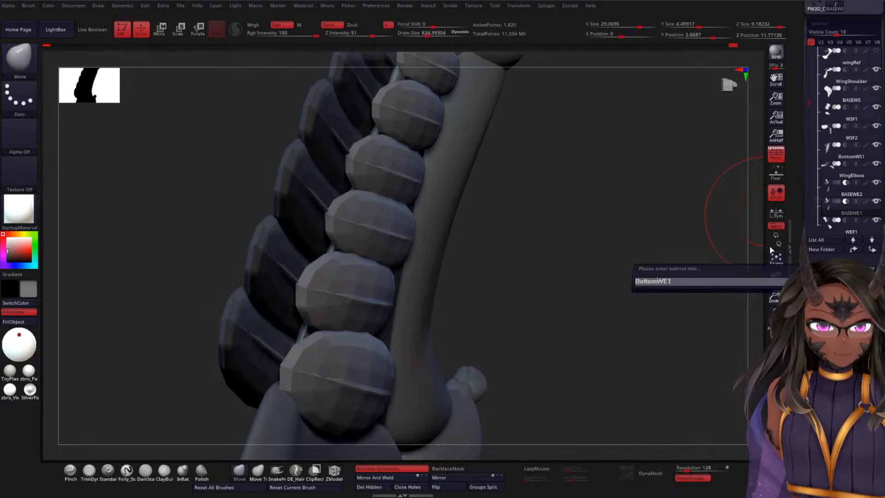
pyautogui.write('ottom')
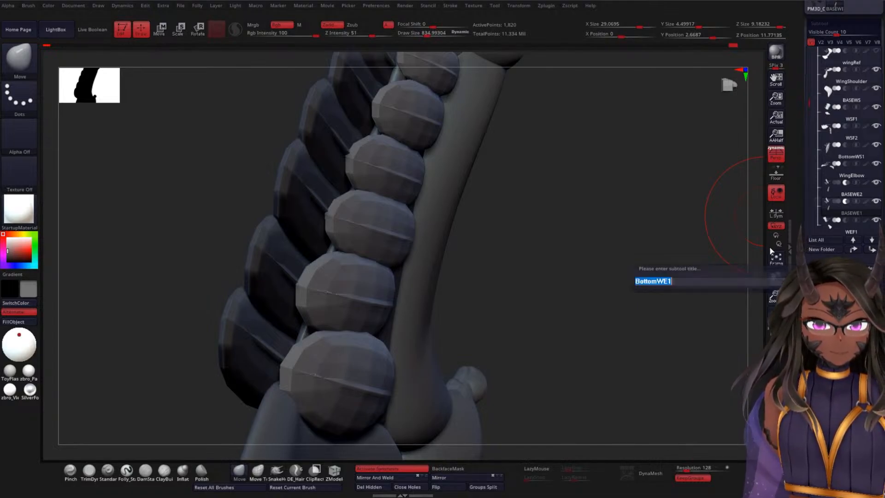
pyautogui.press('Return')
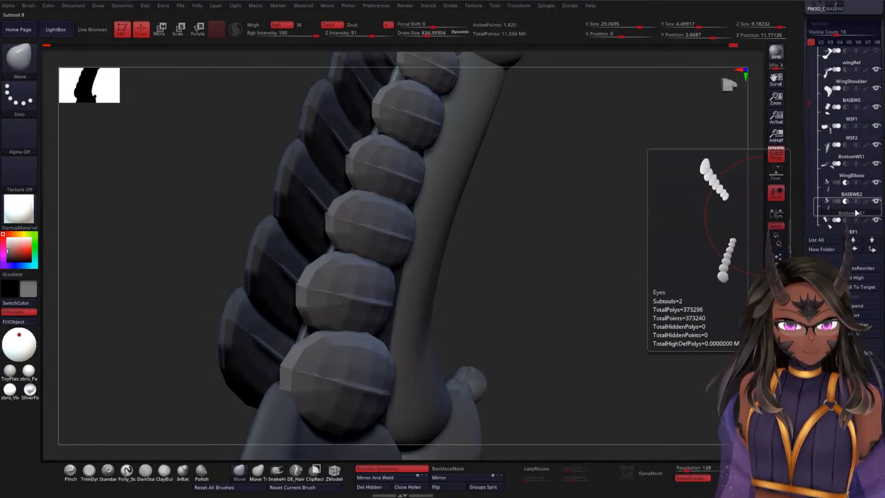
# Step: Reorder the BottomWE1 subtool so that it sits directly below WEF3
pyautogui.moveTo(806, 107); pyautogui.dragTo(806, 111)
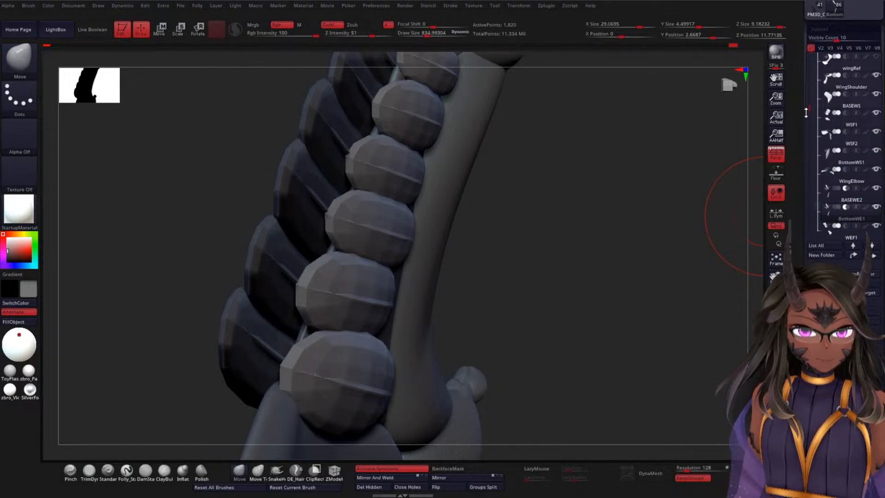
pyautogui.scroll(-3, 838, 160)
pyautogui.moveTo(837, 160); pyautogui.dragTo(851, 201)
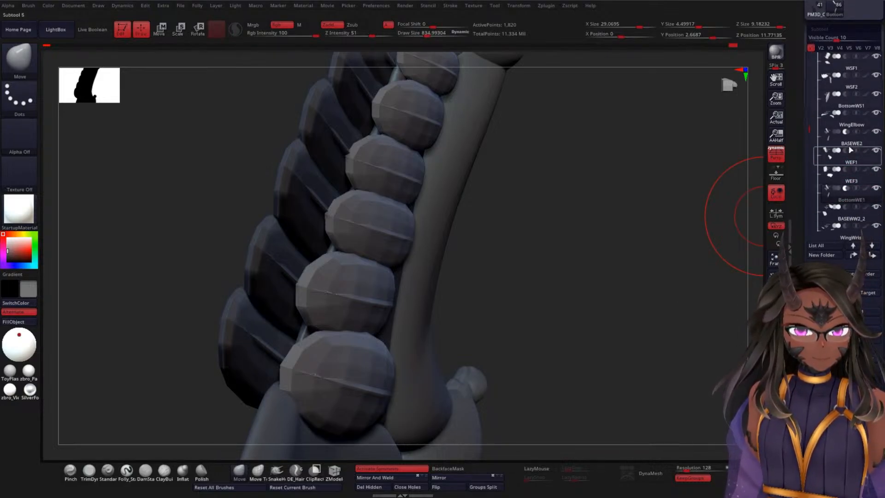
# Step: Select the WEF3 feather subtool and rename it as WEF2
pyautogui.click(850, 189)
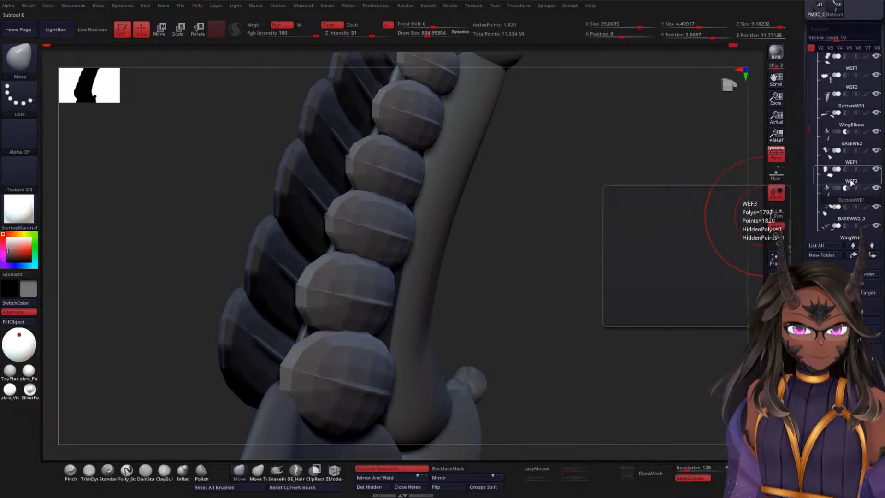
pyautogui.click(825, 274)
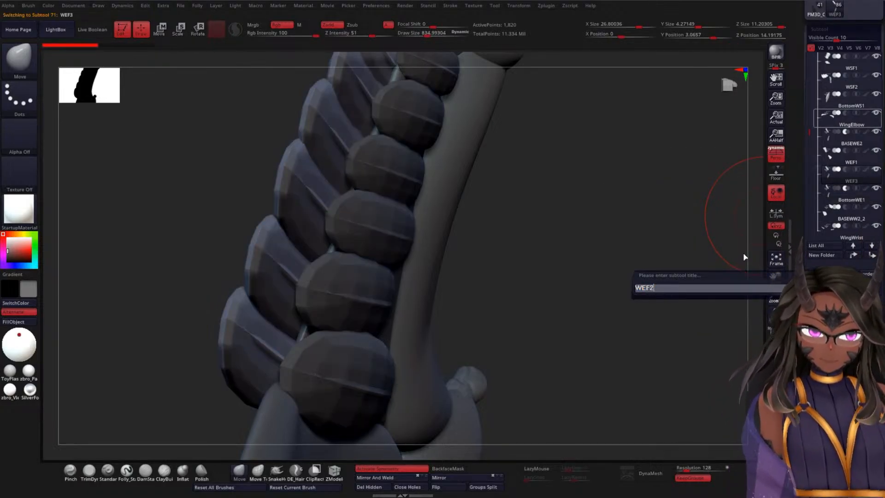
pyautogui.press('Return')
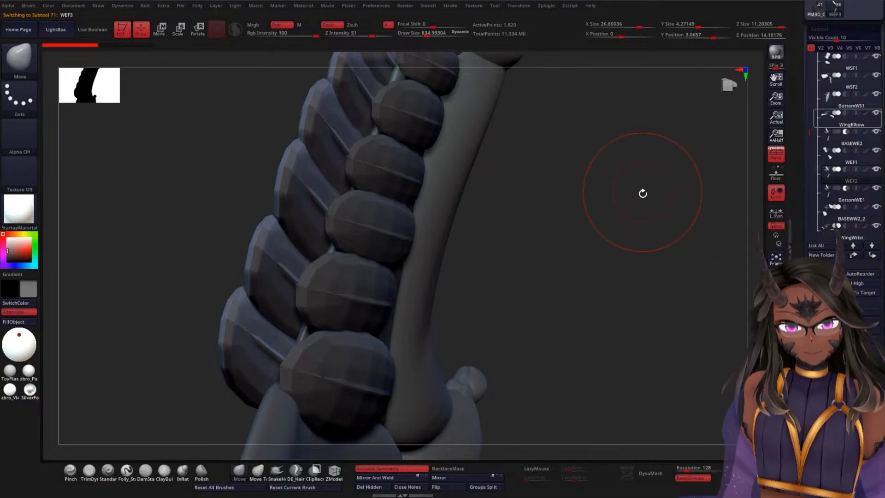
# Step: Activate the BASEWE2 elbow base mesh and enlarge the Move brush to a draw size of about 1114
pyautogui.moveTo(653, 194); pyautogui.dragTo(608, 198)
pyautogui.click(839, 79)
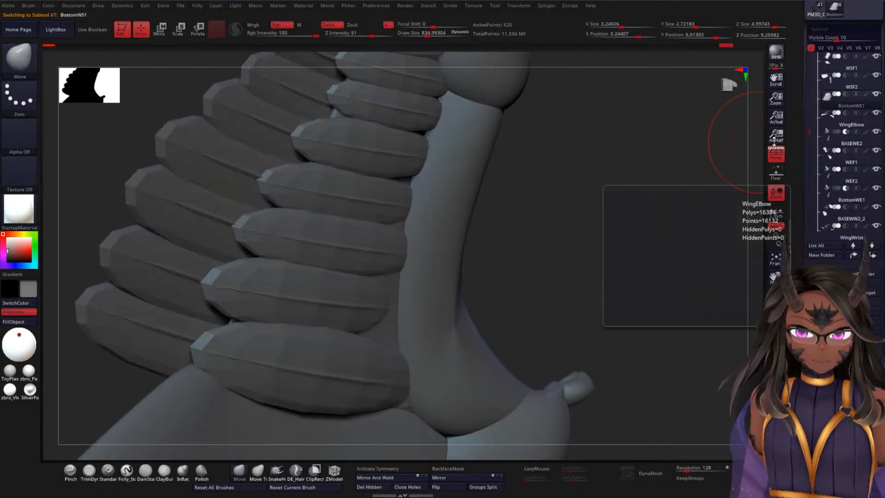
pyautogui.click(849, 147)
pyautogui.moveTo(640, 196); pyautogui.dragTo(392, 344)
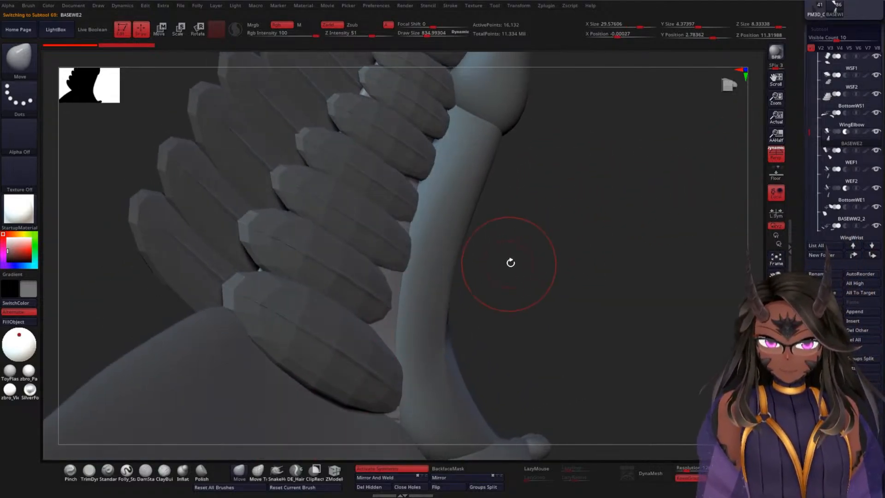
pyautogui.press(']')
pyautogui.moveTo(517, 258); pyautogui.dragTo(426, 324)
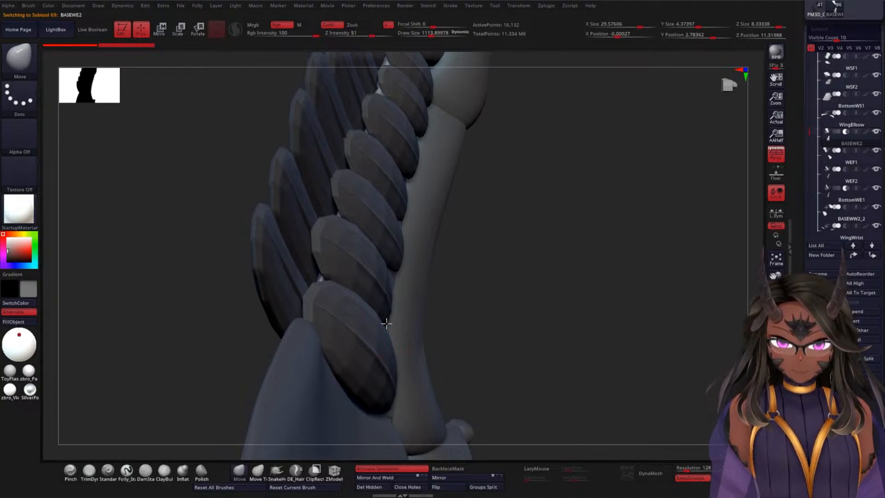
# Step: Reshape the BASEWE2 base with the Move brush so it sits closely beneath the feather roots along the elbow bone
pyautogui.moveTo(388, 279); pyautogui.dragTo(400, 220)
pyautogui.moveTo(544, 196); pyautogui.dragTo(395, 221)
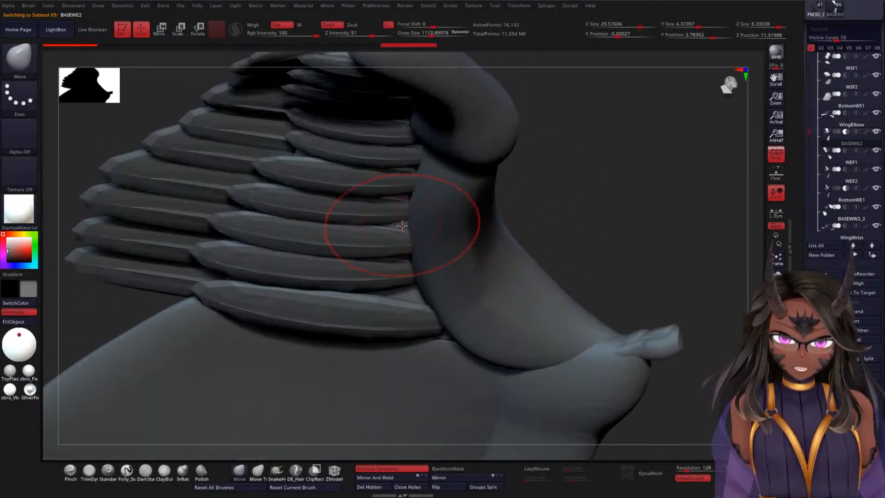
pyautogui.moveTo(571, 216); pyautogui.dragTo(535, 232)
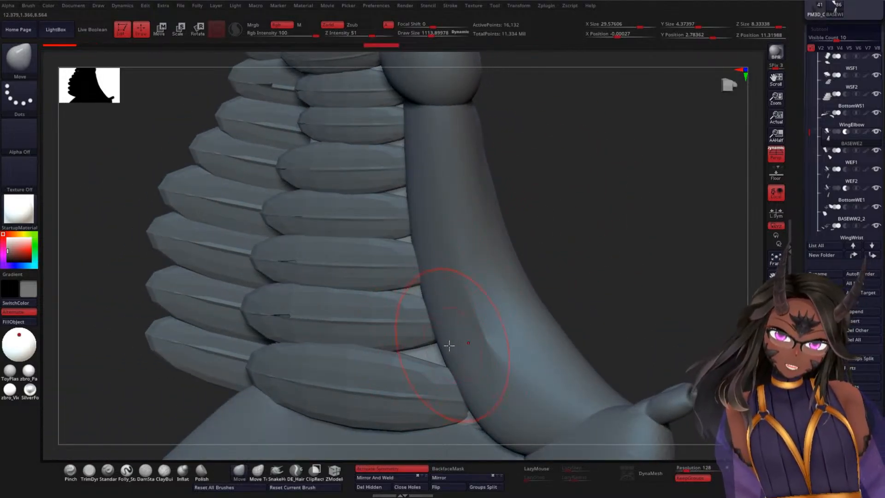
pyautogui.moveTo(588, 268)
pyautogui.mouseDown()
pyautogui.moveTo(618, 292)
pyautogui.moveTo(450, 357)
pyautogui.moveTo(459, 316)
pyautogui.mouseUp()
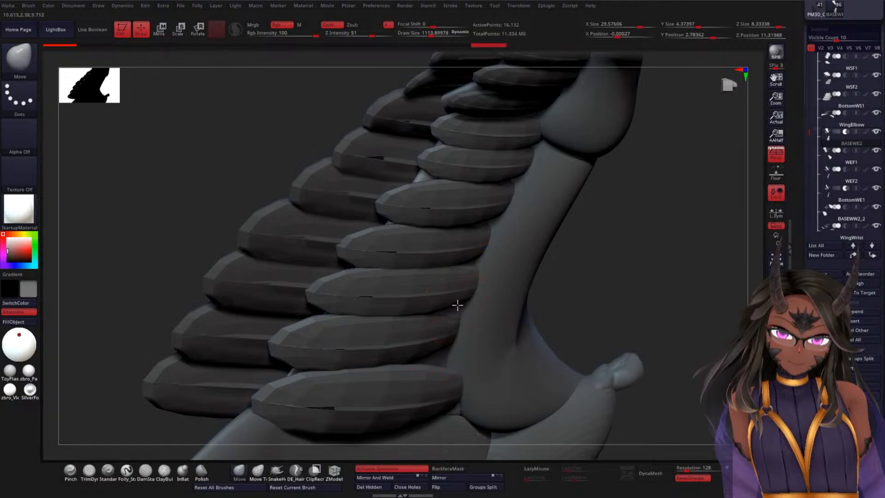
pyautogui.moveTo(620, 254)
pyautogui.mouseDown()
pyautogui.moveTo(673, 256)
pyautogui.moveTo(671, 285)
pyautogui.moveTo(702, 259)
pyautogui.moveTo(708, 229)
pyautogui.moveTo(662, 292)
pyautogui.mouseUp()
pyautogui.moveTo(338, 192); pyautogui.dragTo(378, 186)
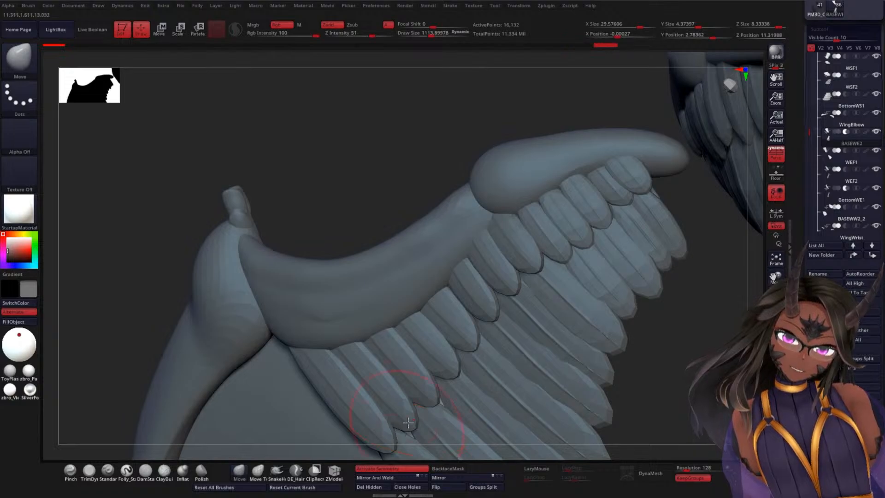
# Step: Adjust the base's lower edge beside the last feather's root, where the elbow bone meets the next joint
pyautogui.moveTo(703, 370); pyautogui.dragTo(537, 277)
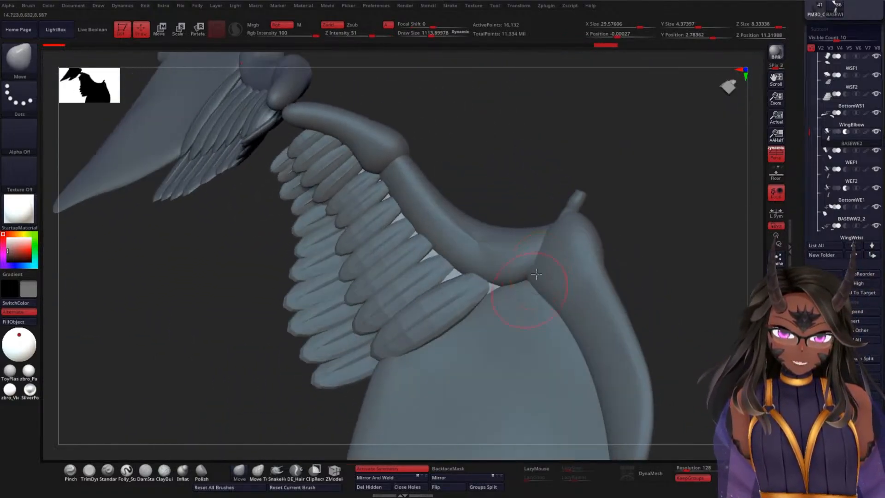
pyautogui.keyDown('alt'); pyautogui.moveTo(657, 176); pyautogui.dragTo(623, 202); pyautogui.keyUp('alt')
pyautogui.moveTo(588, 122); pyautogui.dragTo(573, 142)
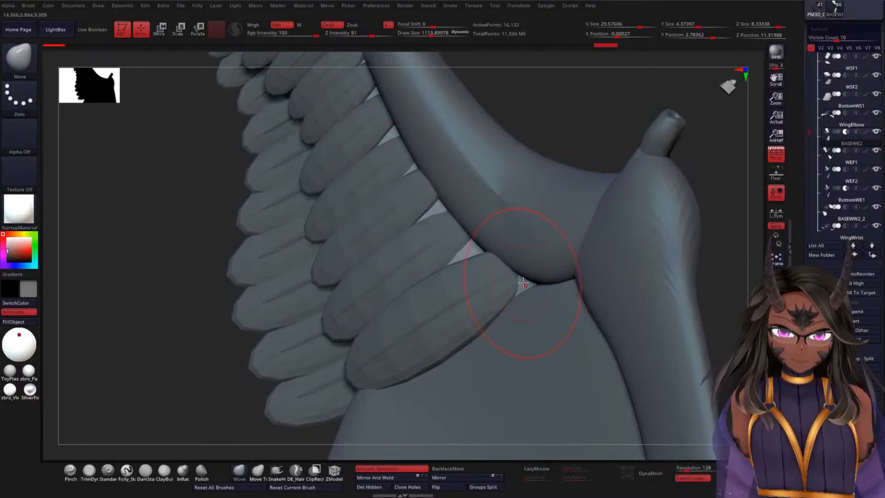
pyautogui.moveTo(534, 286); pyautogui.dragTo(528, 279)
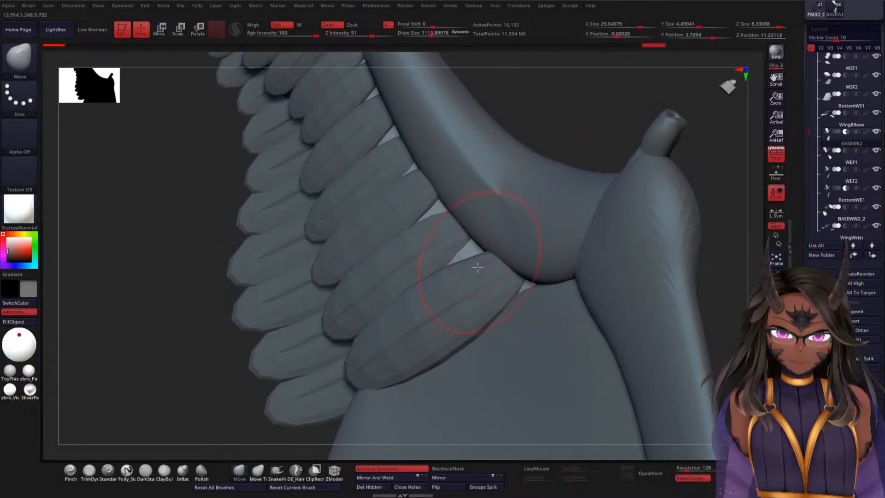
# Step: Switch to the Move Topological brush and adjust the BASEWE2 base behind the gaps between the feather roots
pyautogui.click(258, 470)
pyautogui.moveTo(576, 115); pyautogui.dragTo(597, 126)
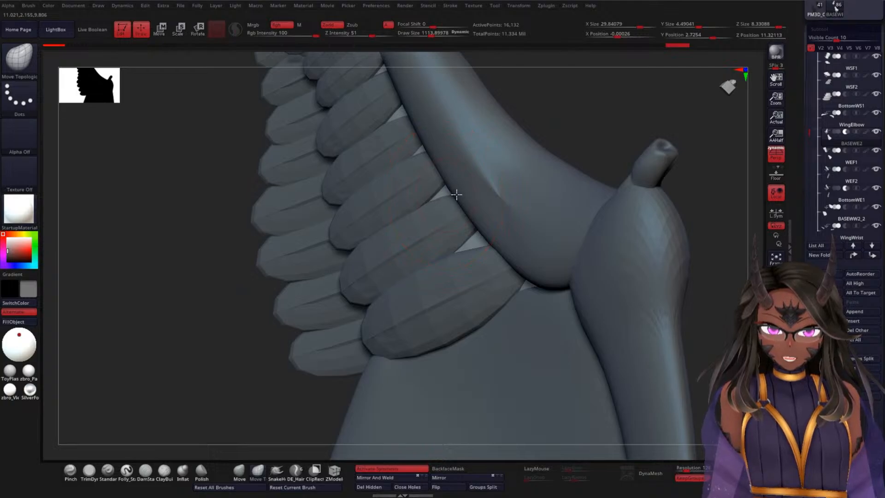
pyautogui.moveTo(553, 130); pyautogui.dragTo(491, 191)
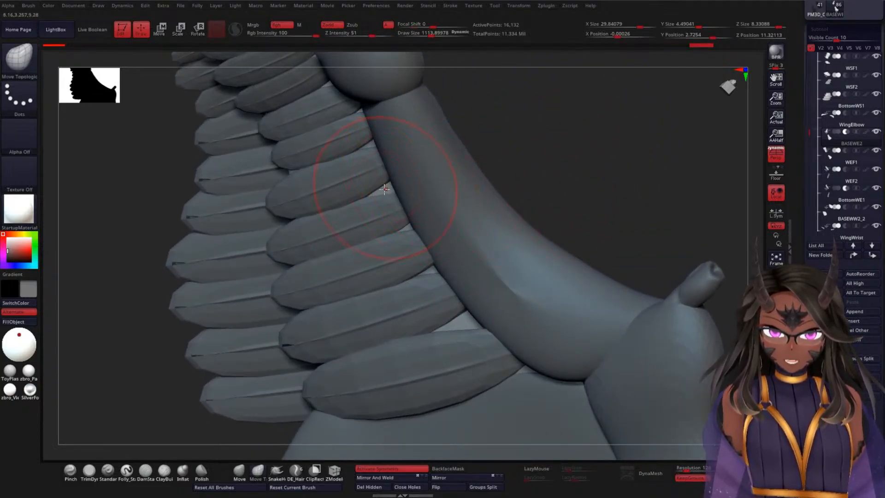
pyautogui.moveTo(537, 123)
pyautogui.mouseDown()
pyautogui.moveTo(629, 143)
pyautogui.moveTo(658, 179)
pyautogui.moveTo(618, 178)
pyautogui.moveTo(568, 105)
pyautogui.moveTo(557, 128)
pyautogui.mouseUp()
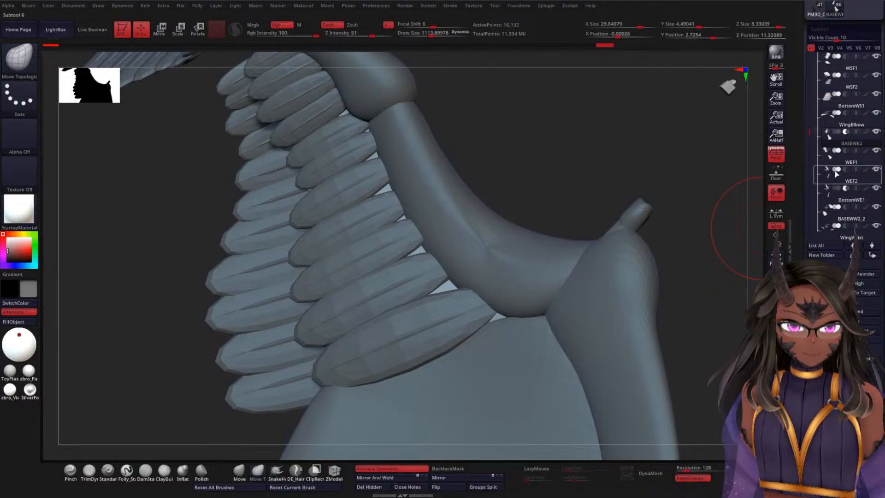
# Step: Select the BottomWE1 feathers and stretch the second-lowest feather's root against the elbow bone to cover the exposed base
pyautogui.click(846, 206)
pyautogui.moveTo(585, 154)
pyautogui.mouseDown()
pyautogui.moveTo(592, 144)
pyautogui.moveTo(586, 171)
pyautogui.mouseUp()
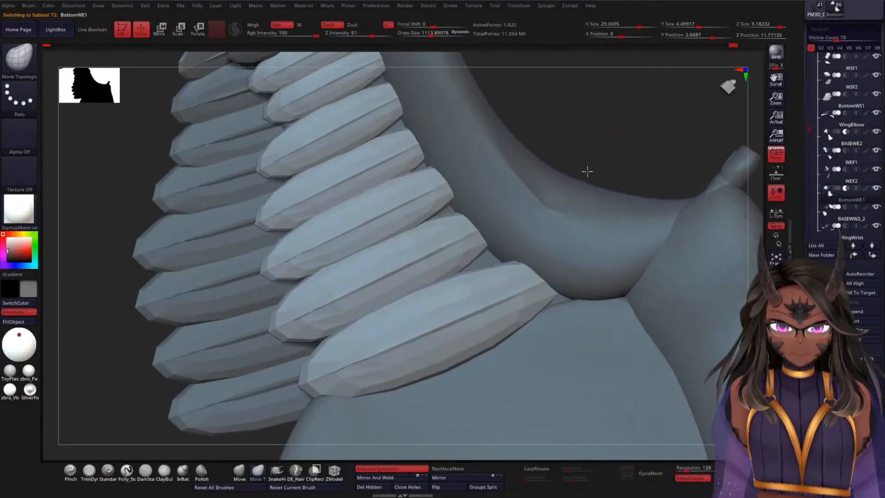
pyautogui.moveTo(588, 102); pyautogui.dragTo(613, 121)
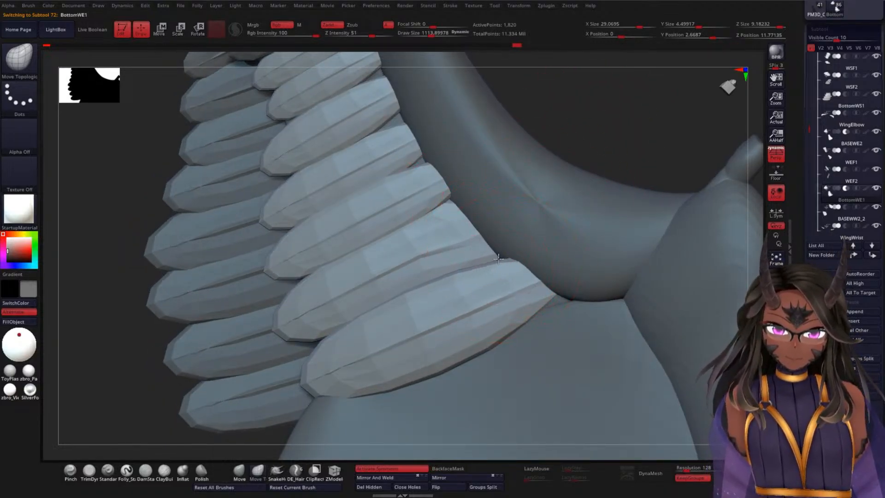
# Step: Try stretching both corners of the lowest feather's root along the elbow bone, and undo those stretches
pyautogui.moveTo(498, 258); pyautogui.dragTo(500, 246)
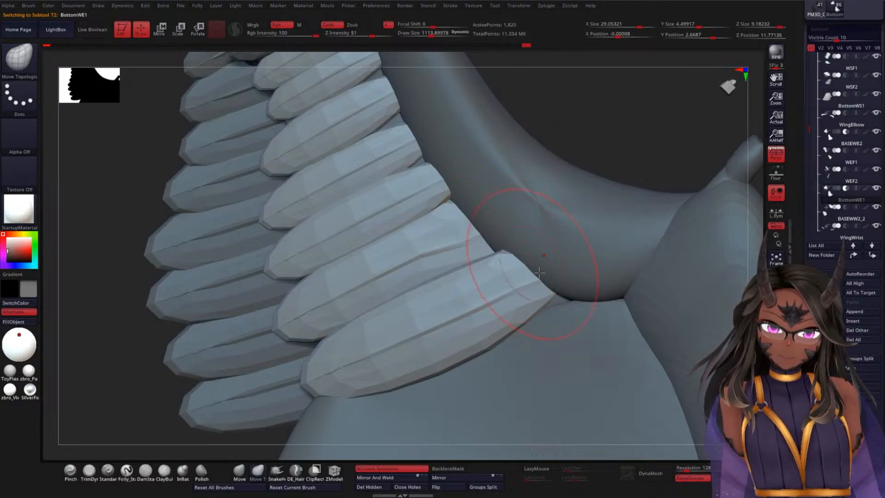
pyautogui.moveTo(557, 294); pyautogui.dragTo(570, 300)
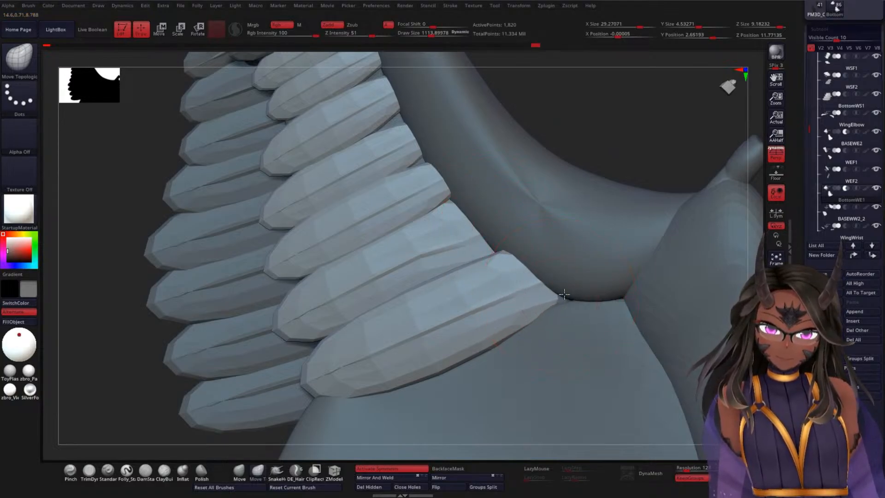
pyautogui.moveTo(618, 117)
pyautogui.mouseDown()
pyautogui.moveTo(620, 184)
pyautogui.moveTo(497, 249)
pyautogui.mouseUp()
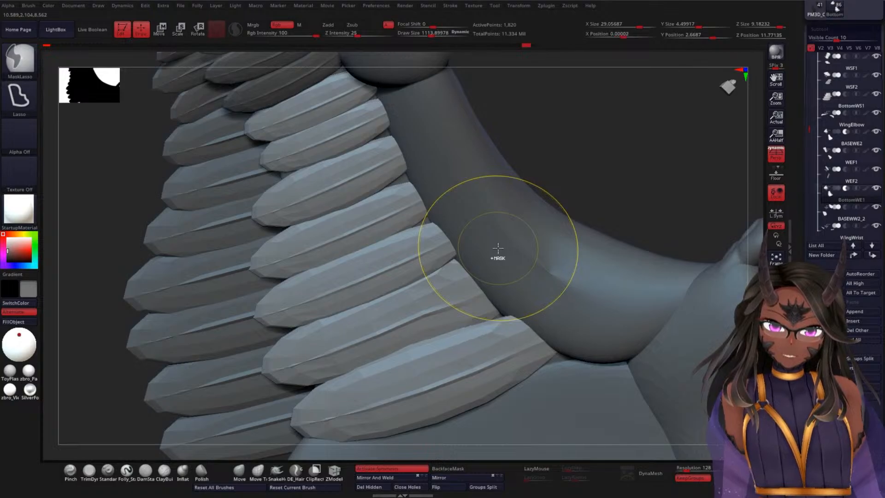
pyautogui.hotkey('ctrl', 'z')
pyautogui.hotkey('ctrl', 'z')
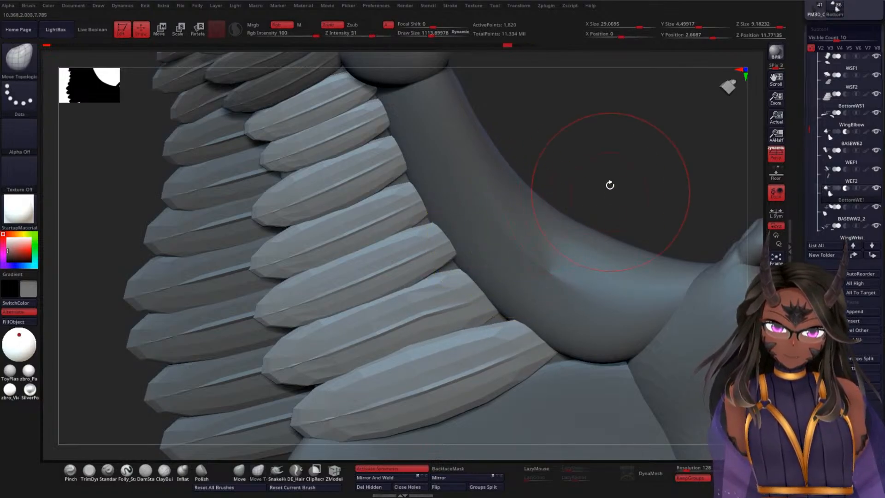
# Step: Nudge the BottomWE1 feather roots, from the second-lowest up to the top feather, into line with the elbow bone using a large brush
pyautogui.moveTo(609, 185); pyautogui.dragTo(594, 196)
pyautogui.moveTo(472, 274); pyautogui.dragTo(458, 257)
pyautogui.moveTo(432, 215); pyautogui.dragTo(429, 211)
pyautogui.moveTo(428, 212); pyautogui.dragTo(422, 206)
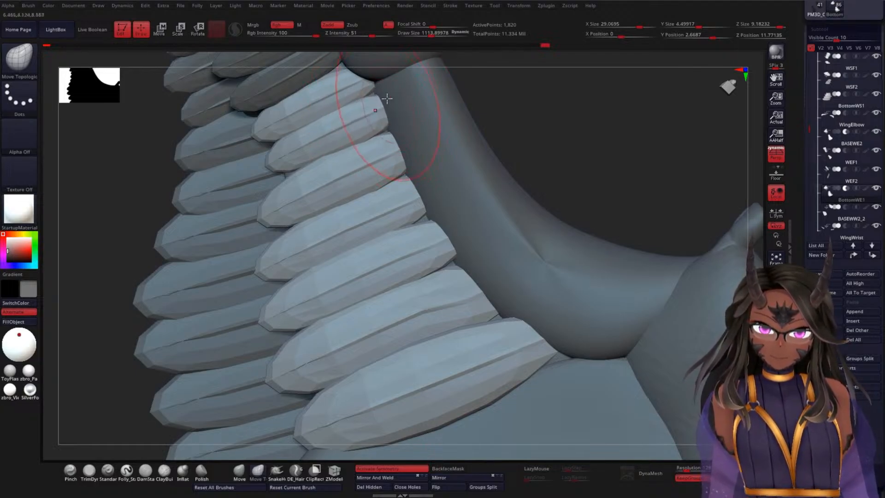
pyautogui.moveTo(372, 84)
pyautogui.mouseDown()
pyautogui.moveTo(352, 62)
pyautogui.moveTo(368, 68)
pyautogui.moveTo(372, 92)
pyautogui.mouseUp()
pyautogui.moveTo(599, 165)
pyautogui.mouseDown()
pyautogui.moveTo(592, 198)
pyautogui.moveTo(599, 181)
pyautogui.moveTo(610, 245)
pyautogui.moveTo(607, 124)
pyautogui.moveTo(629, 144)
pyautogui.moveTo(646, 178)
pyautogui.moveTo(652, 128)
pyautogui.moveTo(643, 134)
pyautogui.mouseUp()
# Step: Reduce the draw size to about 378 and refine the root corners of the lower feathers to close the small gaps along the elbow bone
pyautogui.press('space')
pyautogui.press('space')
pyautogui.moveTo(642, 135); pyautogui.dragTo(634, 175)
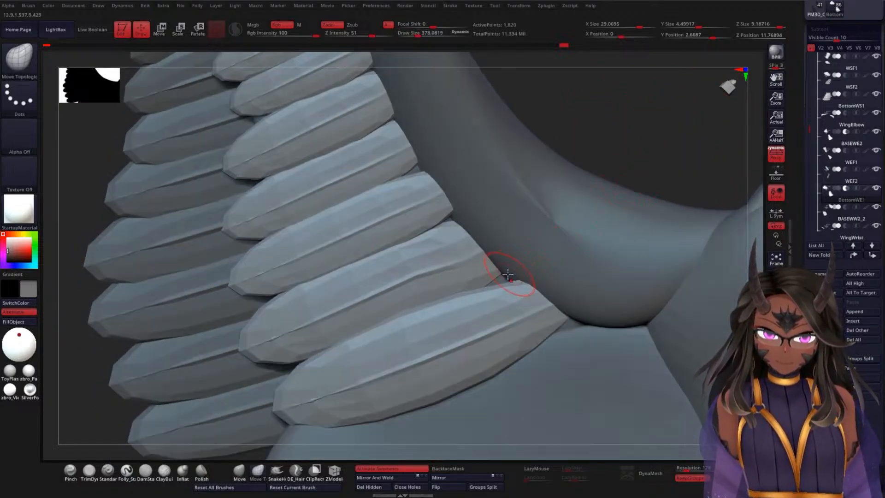
pyautogui.moveTo(500, 270); pyautogui.dragTo(503, 273)
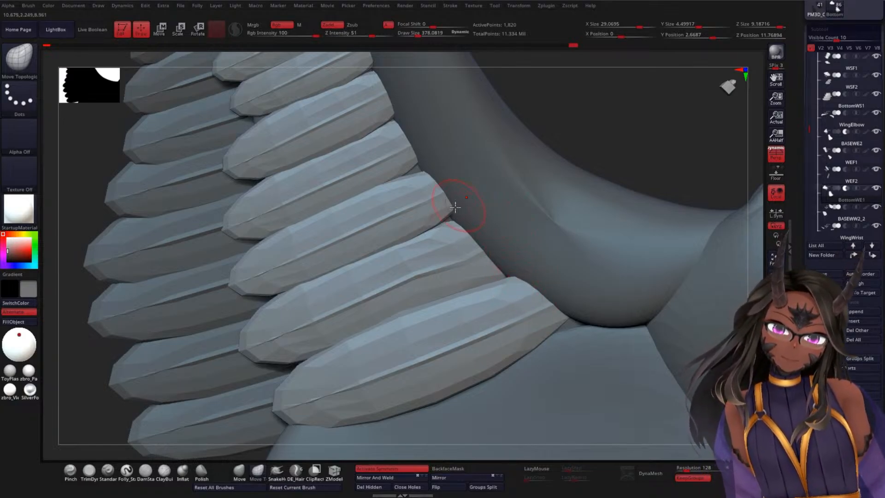
pyautogui.moveTo(451, 210); pyautogui.dragTo(452, 195)
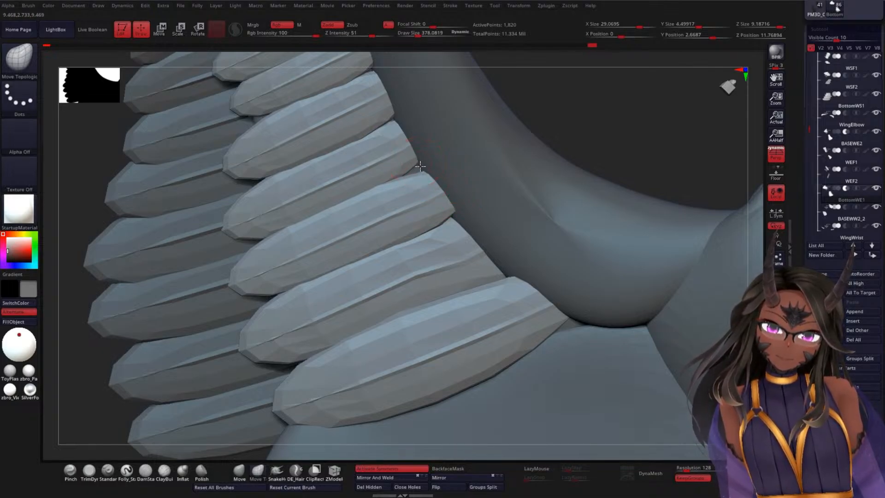
pyautogui.moveTo(421, 162); pyautogui.dragTo(545, 112)
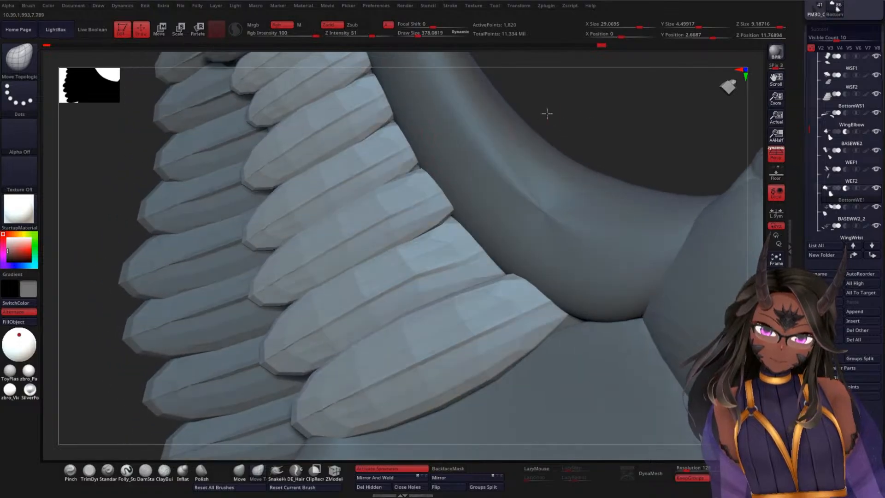
pyautogui.moveTo(418, 161); pyautogui.dragTo(414, 157)
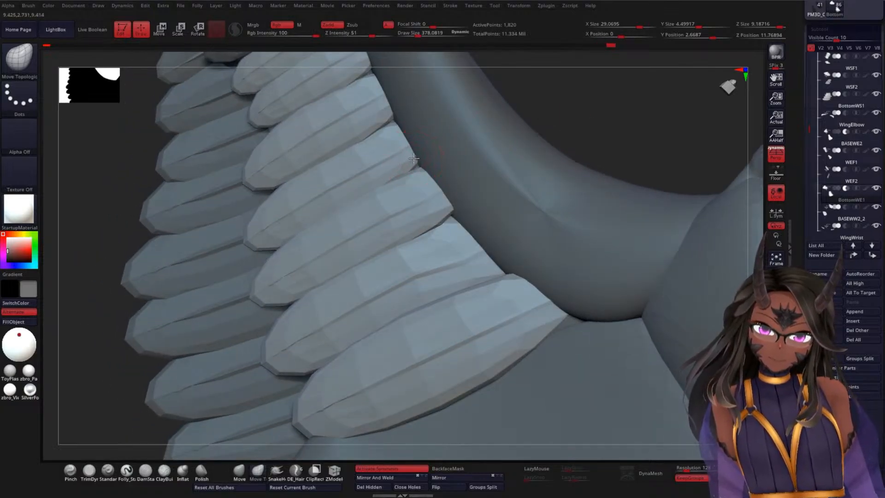
pyautogui.moveTo(576, 120); pyautogui.dragTo(578, 154)
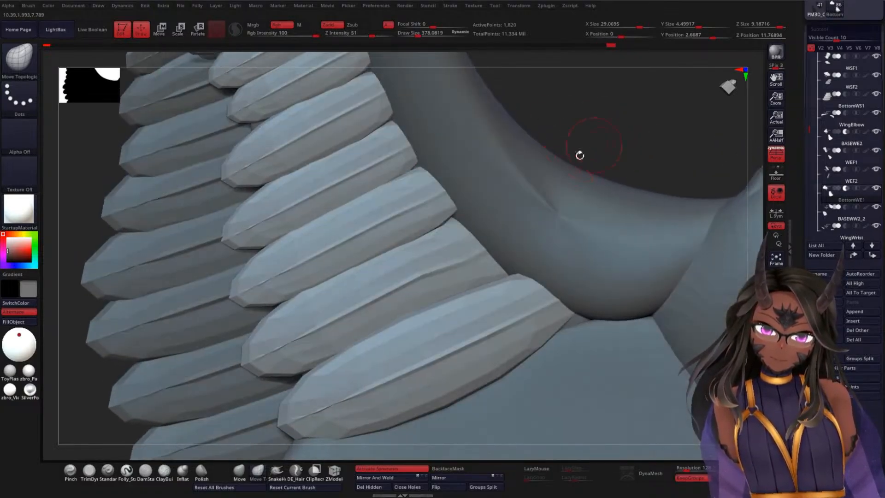
pyautogui.moveTo(454, 209); pyautogui.dragTo(446, 211)
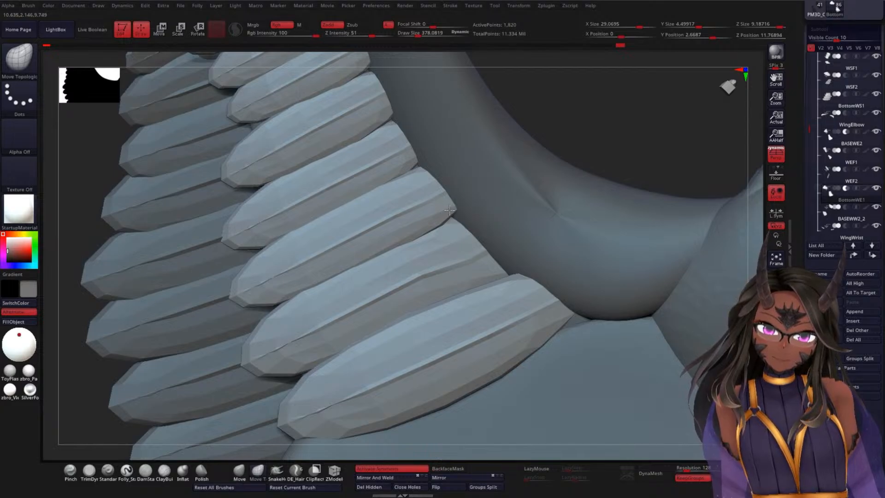
# Step: Select the WEF2 feathers, raise the draw size to about 646, and examine the elbow feather rows from both sides of the wing
pyautogui.moveTo(642, 139)
pyautogui.mouseDown()
pyautogui.moveTo(657, 78)
pyautogui.moveTo(617, 145)
pyautogui.moveTo(668, 157)
pyautogui.moveTo(701, 233)
pyautogui.moveTo(701, 298)
pyautogui.moveTo(548, 212)
pyautogui.moveTo(667, 241)
pyautogui.moveTo(657, 227)
pyautogui.mouseUp()
pyautogui.keyDown('alt'); pyautogui.click(409, 250); pyautogui.keyUp('alt')
pyautogui.press('space')
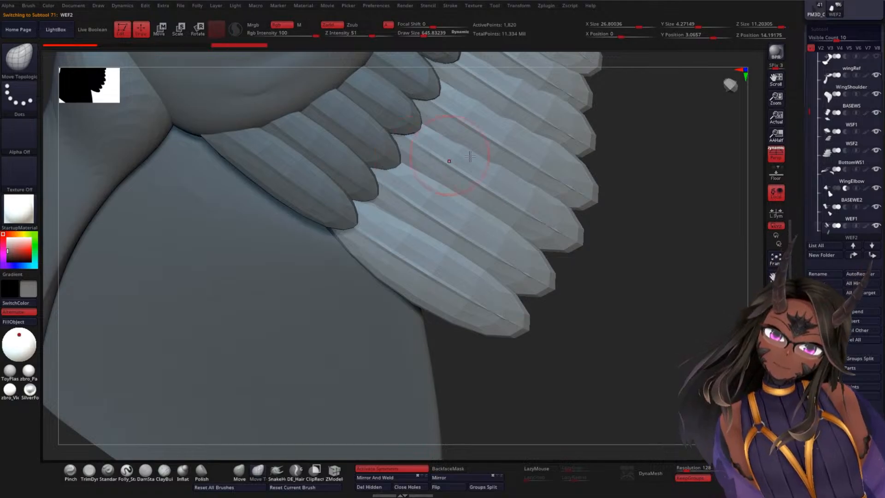
pyautogui.moveTo(669, 187); pyautogui.dragTo(624, 182)
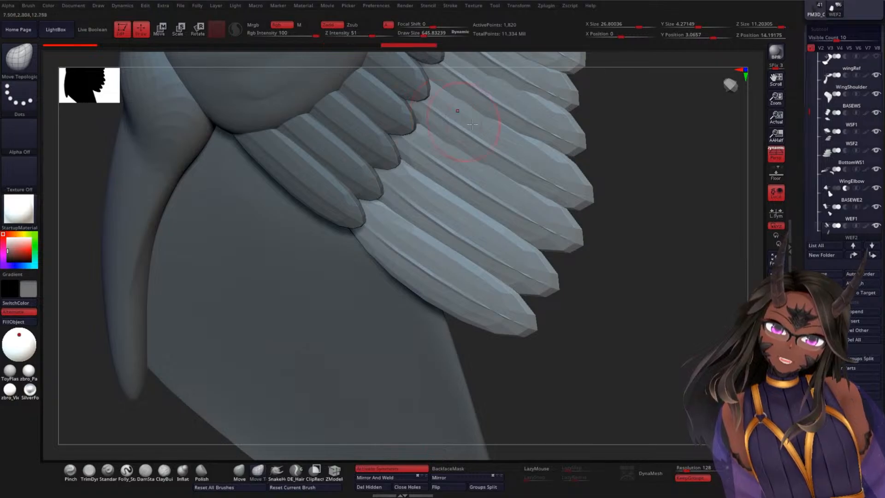
pyautogui.moveTo(680, 235)
pyautogui.mouseDown()
pyautogui.moveTo(686, 245)
pyautogui.moveTo(658, 201)
pyautogui.moveTo(574, 244)
pyautogui.moveTo(559, 282)
pyautogui.moveTo(488, 182)
pyautogui.mouseUp()
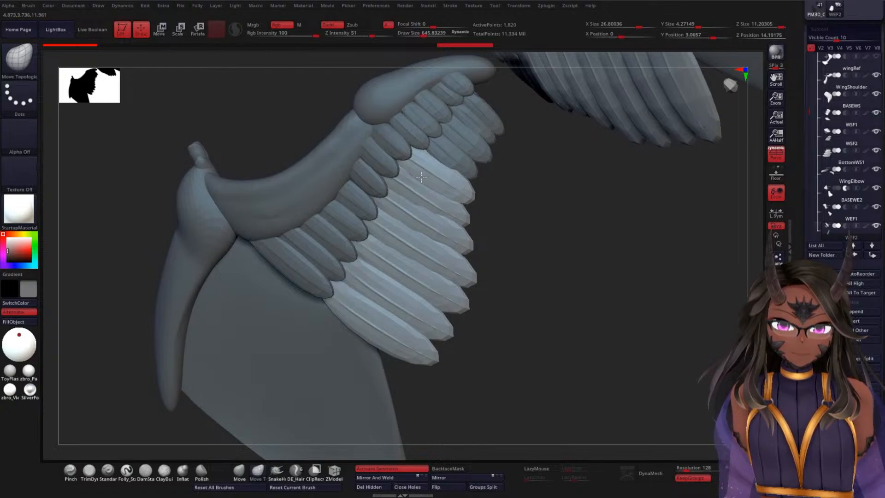
pyautogui.moveTo(571, 263); pyautogui.dragTo(543, 144)
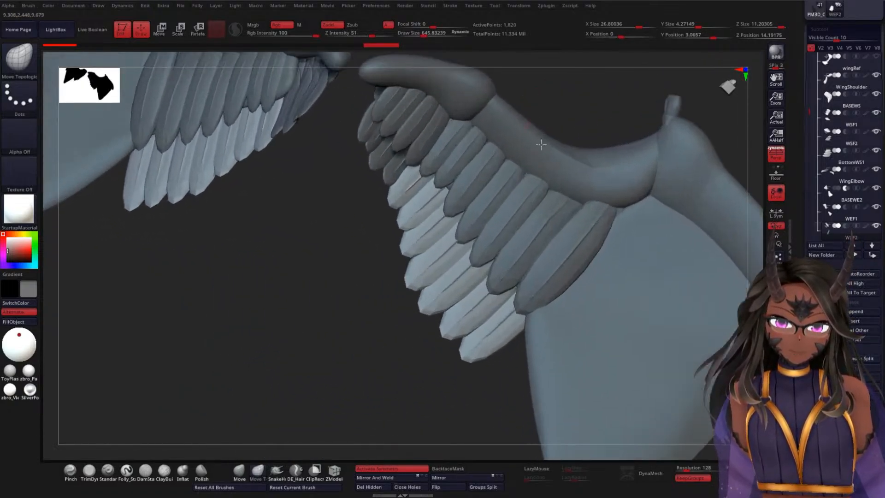
# Step: Select BASEWE2 and tuck its exposed parts under the feathers beside the last root and between the lowest feathers
pyautogui.click(839, 198)
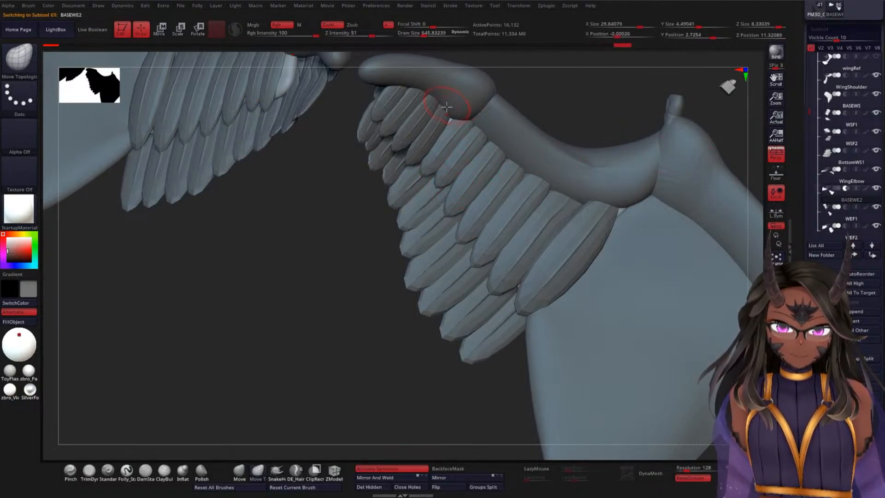
pyautogui.press('shift')
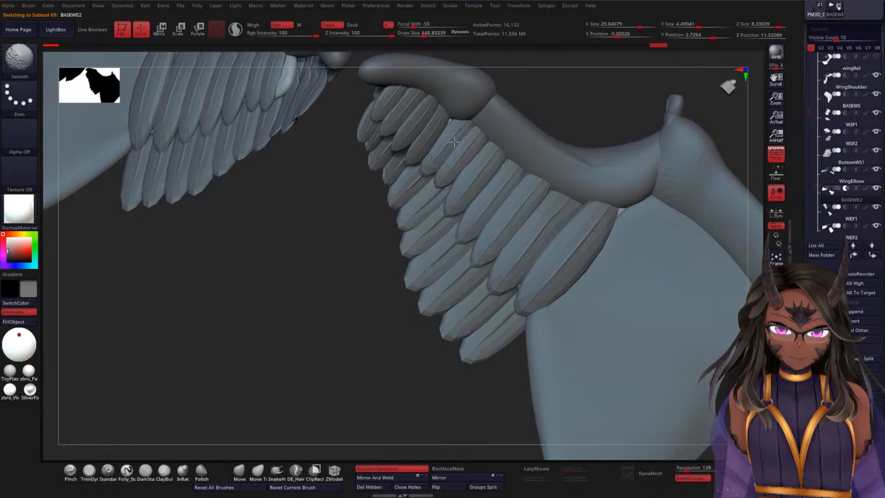
pyautogui.moveTo(610, 102); pyautogui.dragTo(634, 98)
pyautogui.moveTo(631, 208); pyautogui.dragTo(629, 199)
pyautogui.moveTo(607, 116); pyautogui.dragTo(598, 133)
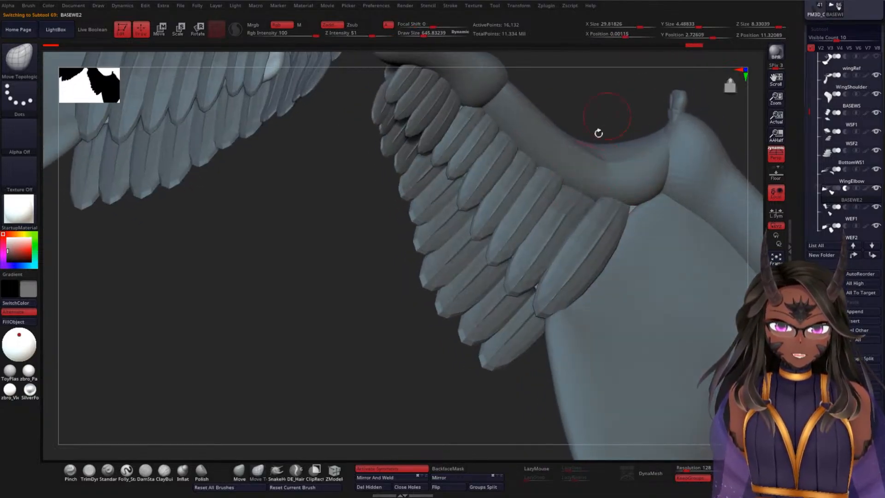
pyautogui.keyDown('shift'); pyautogui.moveTo(541, 279); pyautogui.dragTo(535, 278); pyautogui.keyUp('shift')
pyautogui.moveTo(531, 177)
pyautogui.keyDown('shift'); pyautogui.mouseDown()
pyautogui.moveTo(470, 116)
pyautogui.moveTo(482, 98)
pyautogui.mouseUp(); pyautogui.keyUp('shift')
pyautogui.moveTo(630, 106); pyautogui.dragTo(597, 112)
pyautogui.keyDown('alt'); pyautogui.moveTo(340, 304); pyautogui.dragTo(366, 293); pyautogui.keyUp('alt')
# Step: Show the WWF1 and WWF2 wrist feather subtools and check how they sit with the rest of the wing
pyautogui.moveTo(367, 249); pyautogui.dragTo(574, 223)
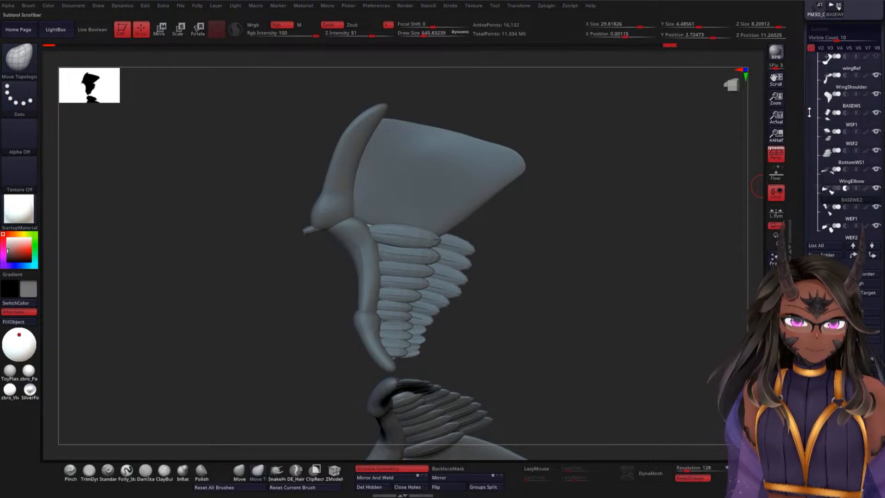
pyautogui.moveTo(808, 112); pyautogui.dragTo(807, 145)
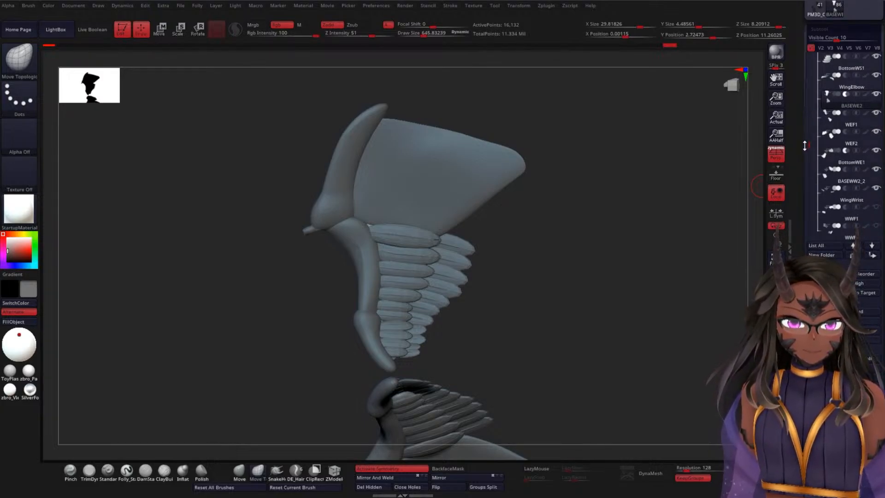
pyautogui.click(876, 208)
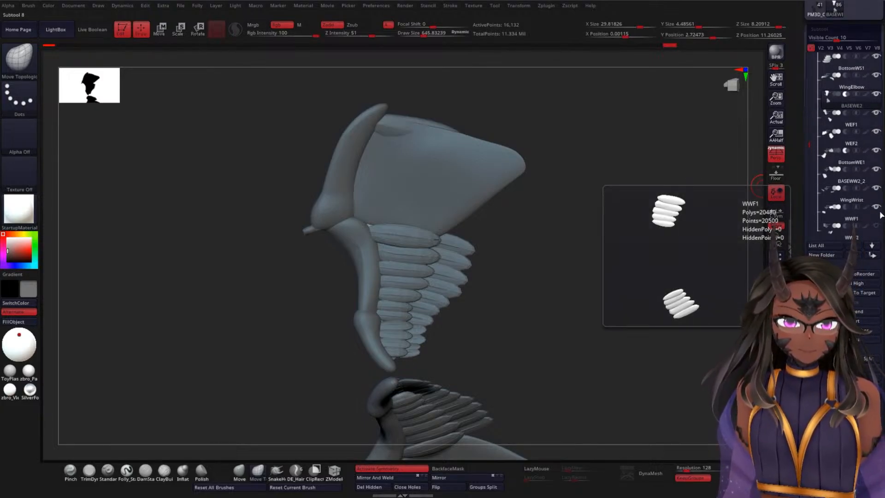
pyautogui.click(876, 226)
pyautogui.moveTo(629, 259)
pyautogui.mouseDown()
pyautogui.moveTo(631, 243)
pyautogui.moveTo(628, 265)
pyautogui.moveTo(554, 300)
pyautogui.moveTo(621, 273)
pyautogui.moveTo(636, 255)
pyautogui.moveTo(636, 263)
pyautogui.moveTo(608, 302)
pyautogui.moveTo(587, 265)
pyautogui.moveTo(620, 156)
pyautogui.moveTo(624, 220)
pyautogui.mouseUp()
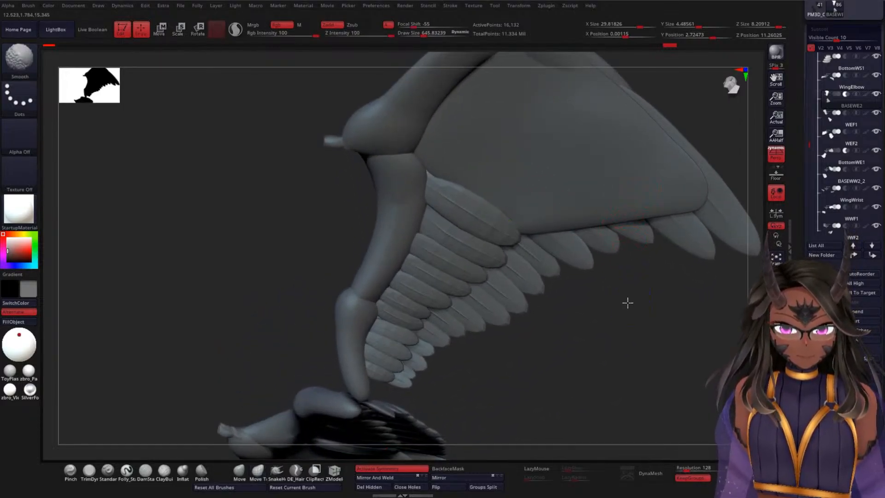
pyautogui.moveTo(627, 302); pyautogui.dragTo(594, 162)
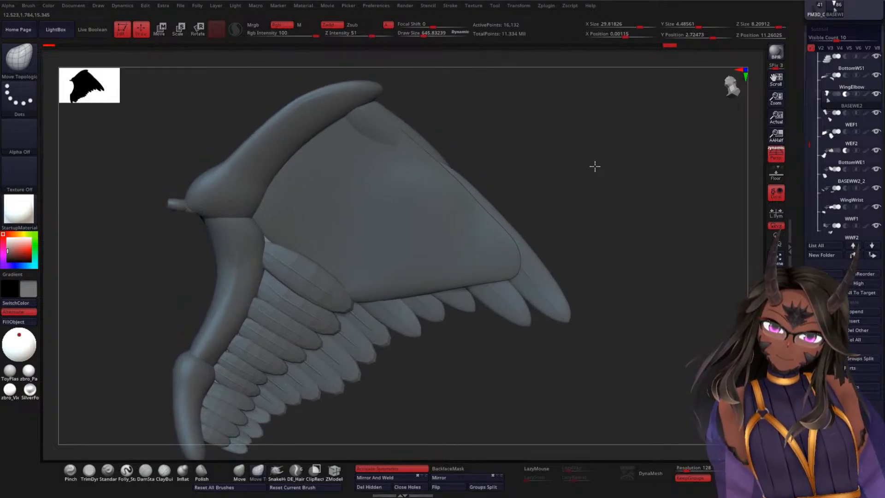
pyautogui.moveTo(594, 166)
pyautogui.keyDown('alt'); pyautogui.mouseDown()
pyautogui.moveTo(594, 182)
pyautogui.moveTo(637, 170)
pyautogui.moveTo(609, 245)
pyautogui.mouseUp(); pyautogui.keyUp('alt')
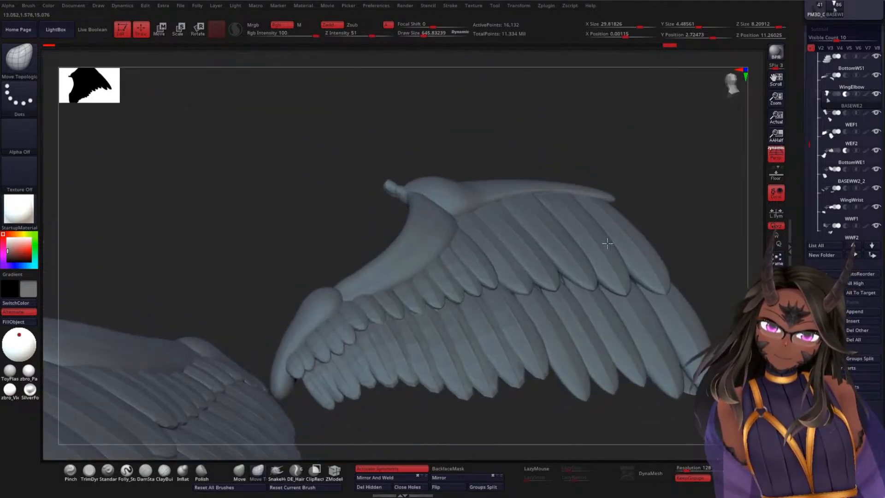
pyautogui.moveTo(326, 223)
pyautogui.keyDown('alt'); pyautogui.mouseDown()
pyautogui.moveTo(351, 142)
pyautogui.moveTo(599, 58)
pyautogui.mouseUp(); pyautogui.keyUp('alt')
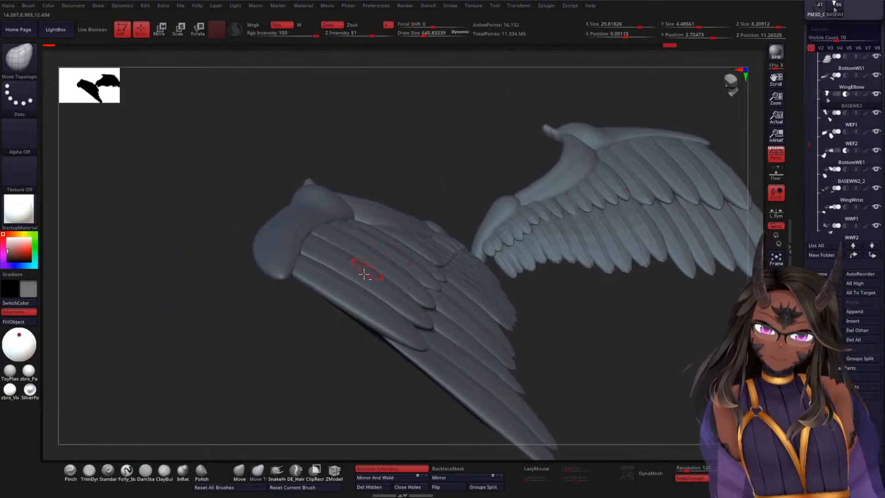
# Step: Select the WWF1 wrist feathers, activate the Move gizmo, and open the Transform settings
pyautogui.keyDown('alt'); pyautogui.click(368, 275); pyautogui.keyUp('alt')
pyautogui.moveTo(314, 326); pyautogui.dragTo(281, 336)
pyautogui.press('w')
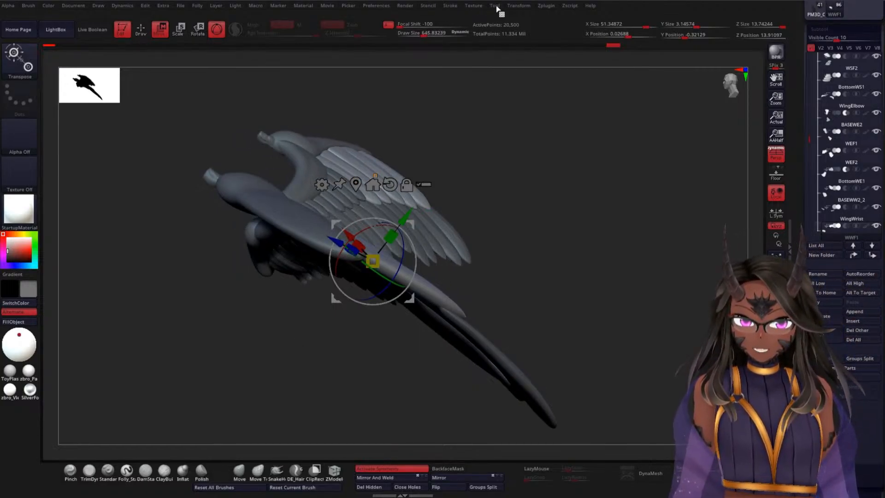
pyautogui.click(520, 7)
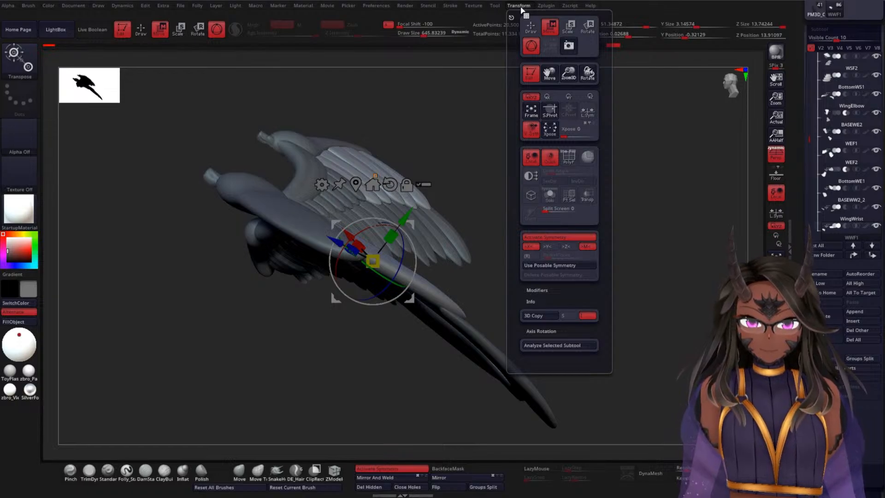
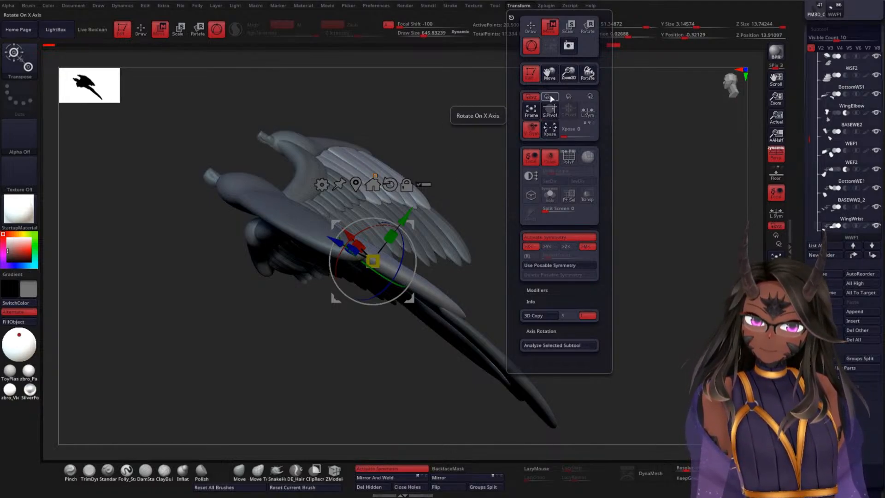
pyautogui.click(563, 98)
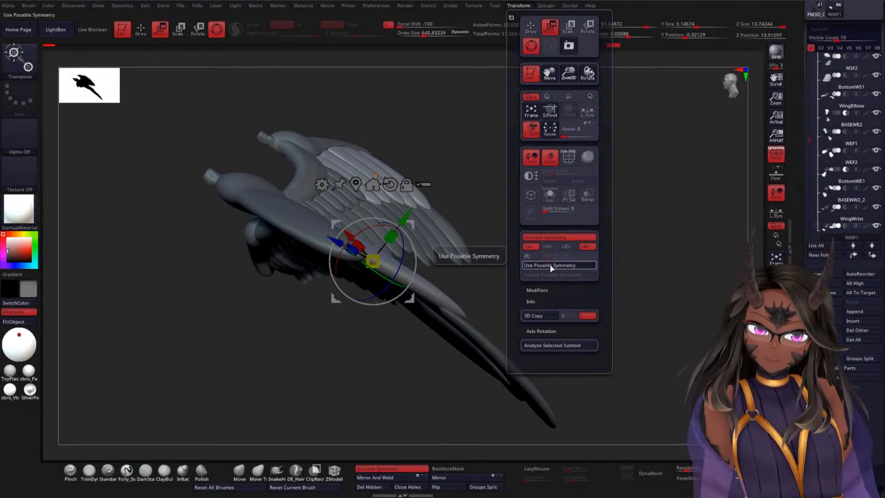
pyautogui.click(544, 290)
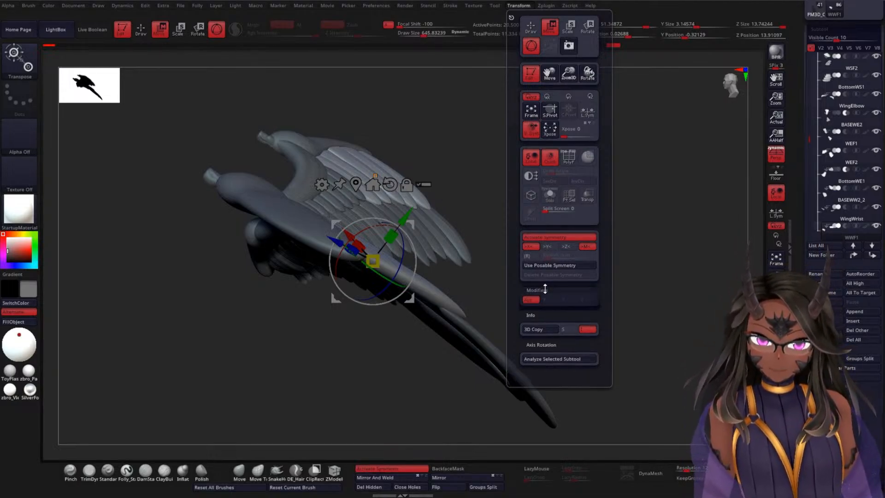
pyautogui.click(544, 290)
pyautogui.click(538, 302)
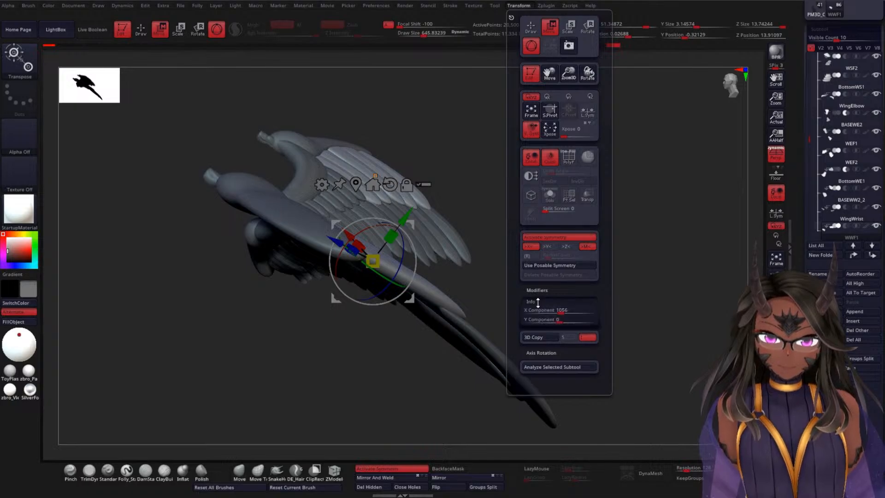
pyautogui.click(539, 304)
pyautogui.click(547, 330)
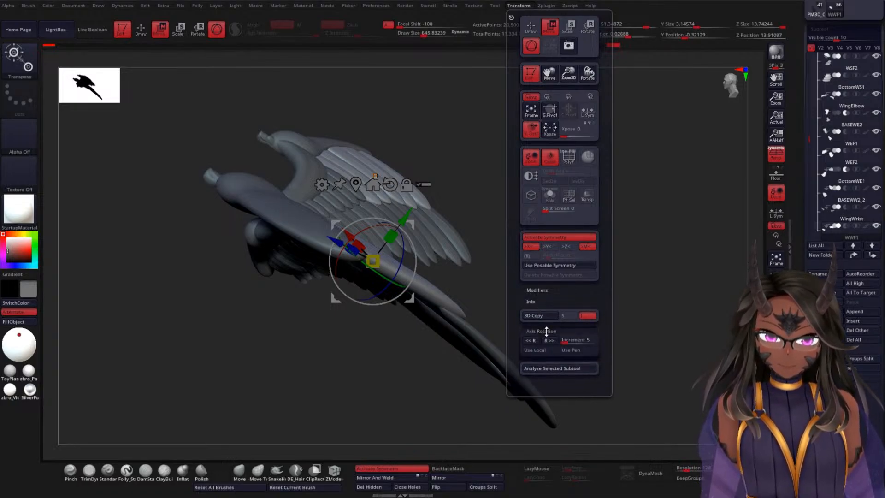
pyautogui.click(547, 330)
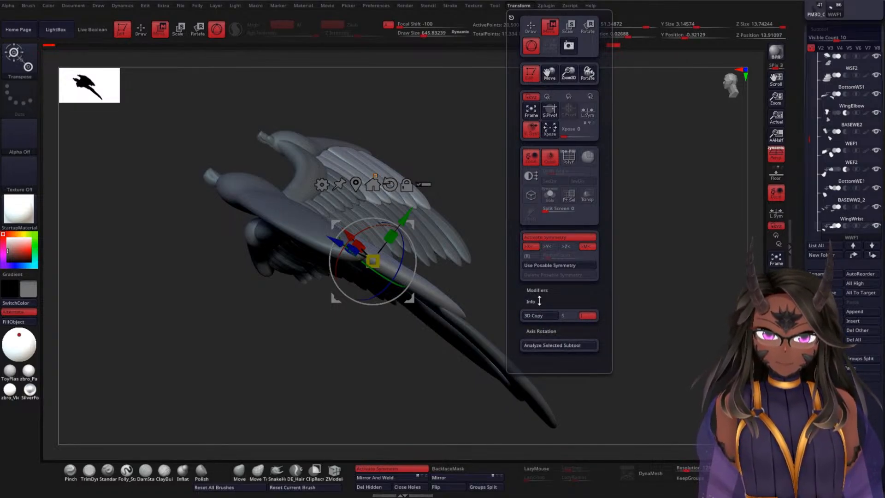
pyautogui.click(495, 5)
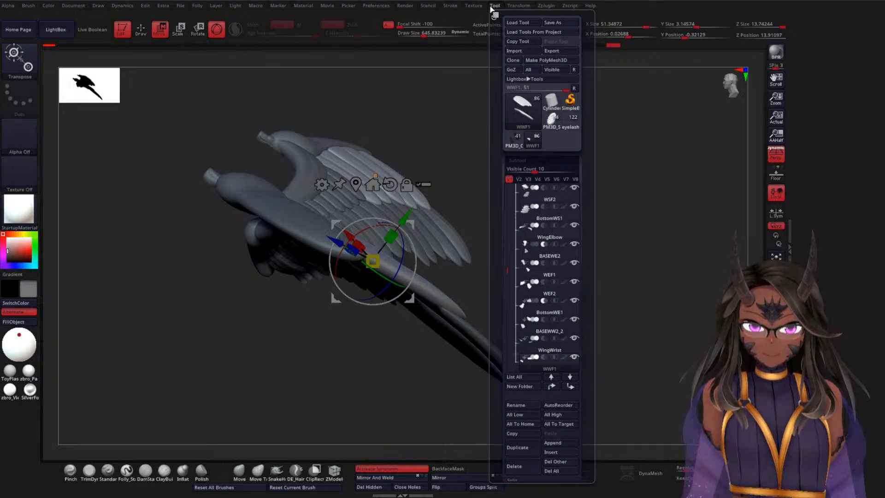
pyautogui.click(479, 6)
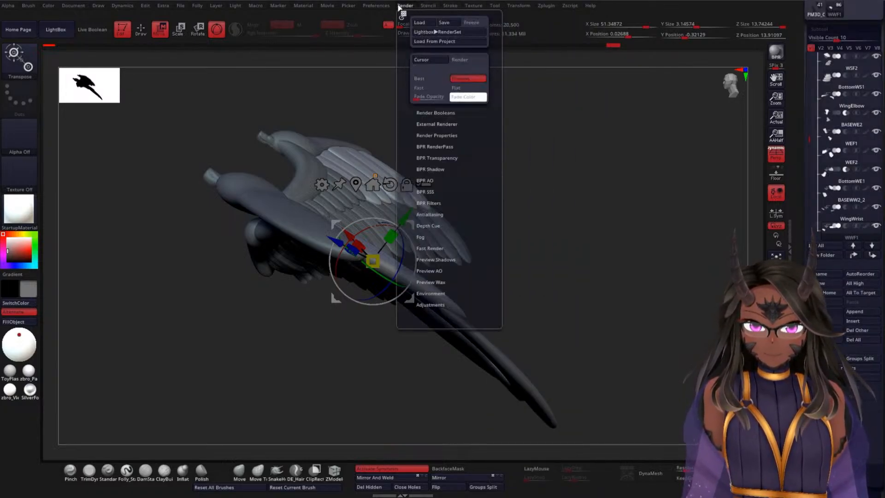
pyautogui.moveTo(389, 8)
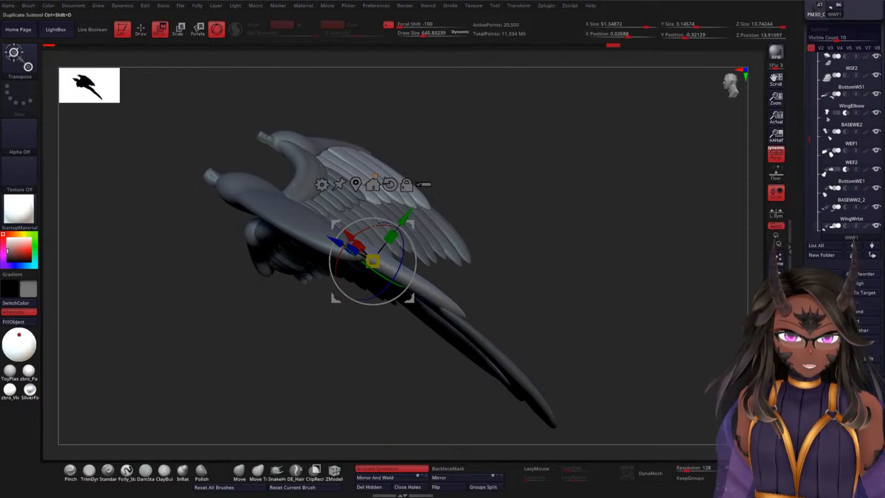
# Step: Duplicate the WWF1 feather subtool and try to mirror the copy across the Y axis
pyautogui.click(824, 315)
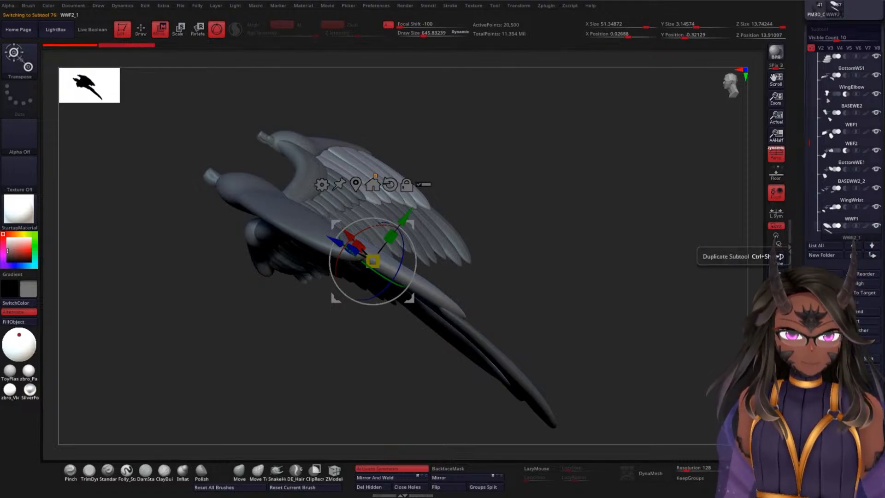
pyautogui.click(484, 478)
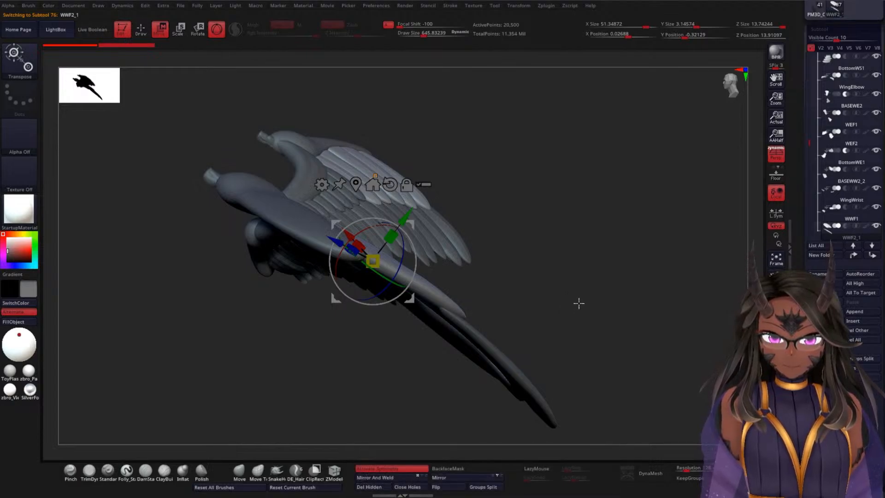
pyautogui.moveTo(579, 302); pyautogui.dragTo(569, 337)
# Step: Drop the duplicated feathers to their lowest subdivision level and mirror them across the Y axis
pyautogui.scroll(-5, 834, 208)
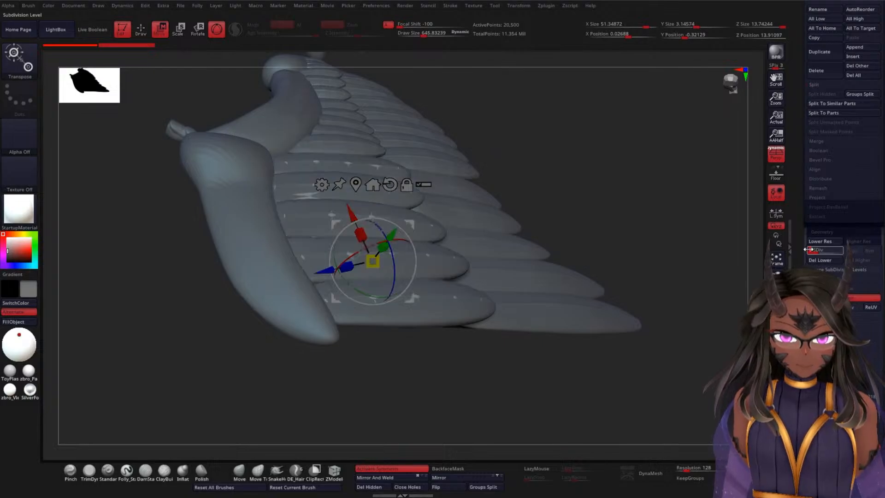
pyautogui.moveTo(823, 252); pyautogui.dragTo(811, 252)
pyautogui.moveTo(628, 269); pyautogui.dragTo(645, 269)
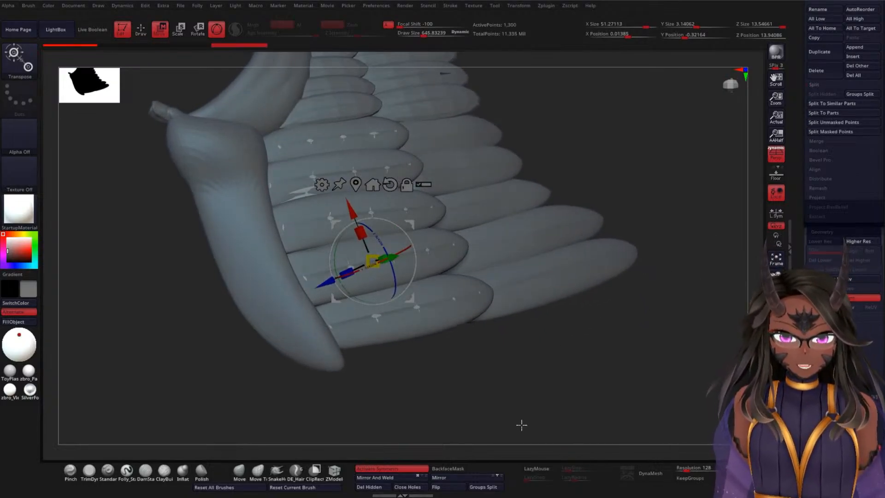
pyautogui.click(479, 480)
# Step: Rotate the mirrored feather row to follow the wing's edge and shift it along Y on the underside
pyautogui.moveTo(561, 395)
pyautogui.mouseDown()
pyautogui.moveTo(588, 350)
pyautogui.moveTo(619, 331)
pyautogui.moveTo(643, 358)
pyautogui.mouseUp()
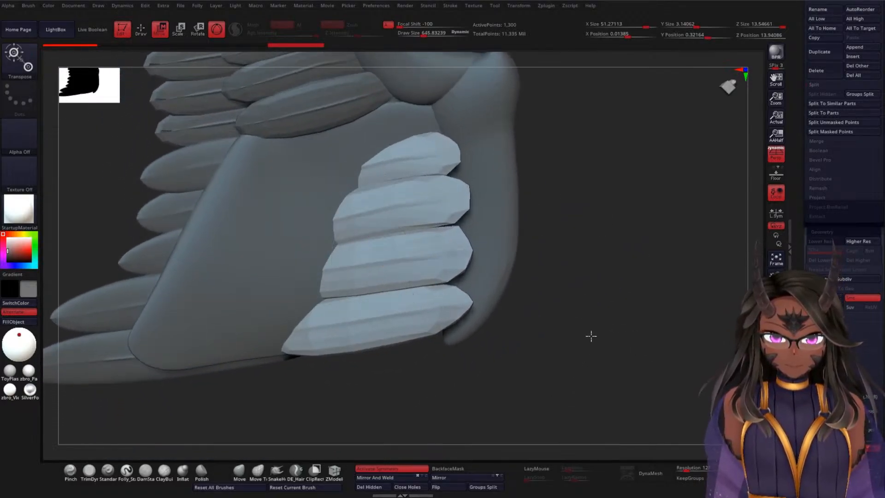
pyautogui.moveTo(588, 336)
pyautogui.mouseDown()
pyautogui.moveTo(601, 338)
pyautogui.moveTo(573, 359)
pyautogui.moveTo(595, 343)
pyautogui.mouseUp()
pyautogui.click(776, 380)
pyautogui.moveTo(567, 307); pyautogui.dragTo(544, 288)
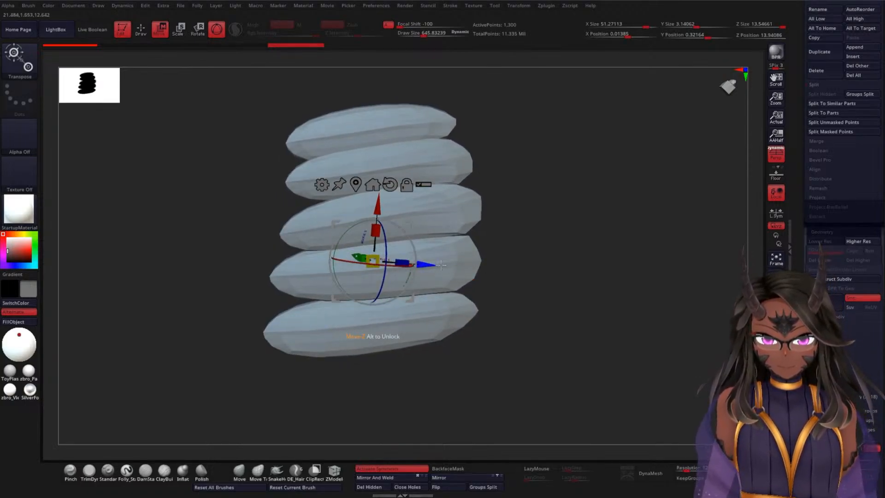
pyautogui.click(776, 380)
pyautogui.moveTo(612, 318); pyautogui.dragTo(540, 335)
pyautogui.moveTo(377, 283); pyautogui.dragTo(408, 269)
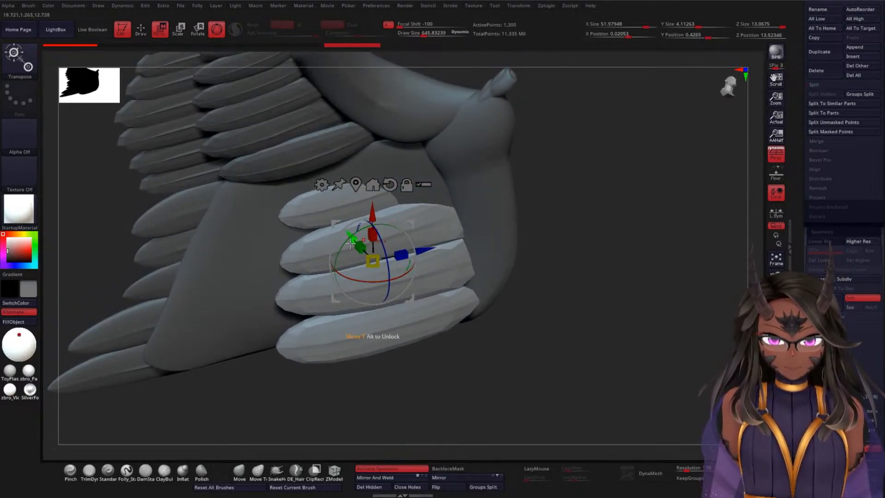
pyautogui.moveTo(350, 243); pyautogui.dragTo(349, 254)
# Step: Tilt the mirrored feathers to match the wing's slope and move them along Y against the underside panel
pyautogui.moveTo(574, 251); pyautogui.dragTo(575, 223)
pyautogui.moveTo(414, 263); pyautogui.dragTo(411, 289)
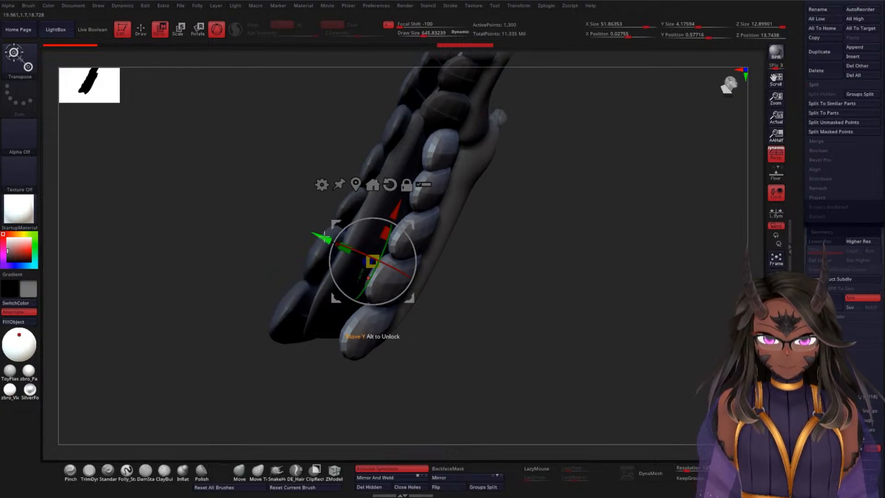
pyautogui.moveTo(325, 237); pyautogui.dragTo(318, 229)
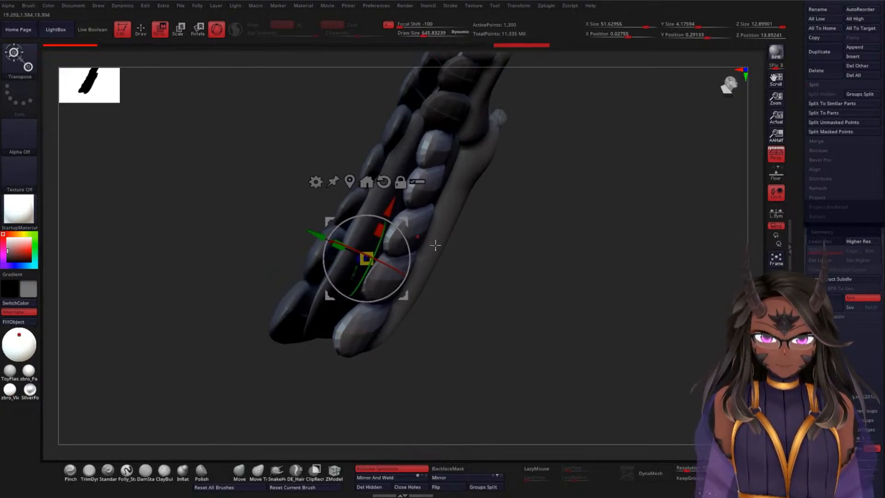
# Step: Delete the mirrored duplicate feather subtool, accepting that the operation cannot be undone
pyautogui.moveTo(434, 245); pyautogui.dragTo(575, 258)
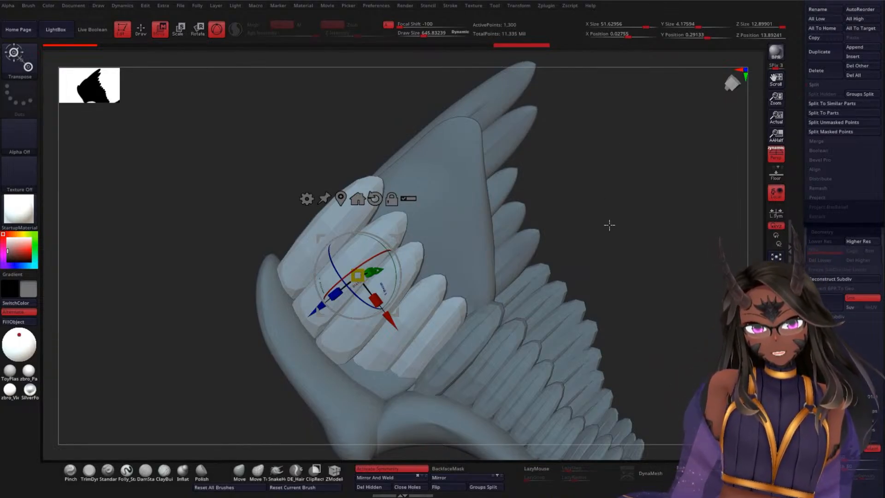
pyautogui.keyDown('alt'); pyautogui.moveTo(609, 225); pyautogui.dragTo(622, 295); pyautogui.keyUp('alt')
pyautogui.moveTo(687, 158)
pyautogui.keyDown('alt'); pyautogui.mouseDown()
pyautogui.moveTo(605, 192)
pyautogui.moveTo(608, 235)
pyautogui.moveTo(592, 248)
pyautogui.moveTo(617, 255)
pyautogui.moveTo(577, 231)
pyautogui.moveTo(598, 310)
pyautogui.moveTo(616, 326)
pyautogui.moveTo(636, 320)
pyautogui.moveTo(587, 308)
pyautogui.moveTo(580, 247)
pyautogui.moveTo(601, 184)
pyautogui.moveTo(557, 235)
pyautogui.moveTo(515, 231)
pyautogui.moveTo(600, 155)
pyautogui.mouseUp(); pyautogui.keyUp('alt')
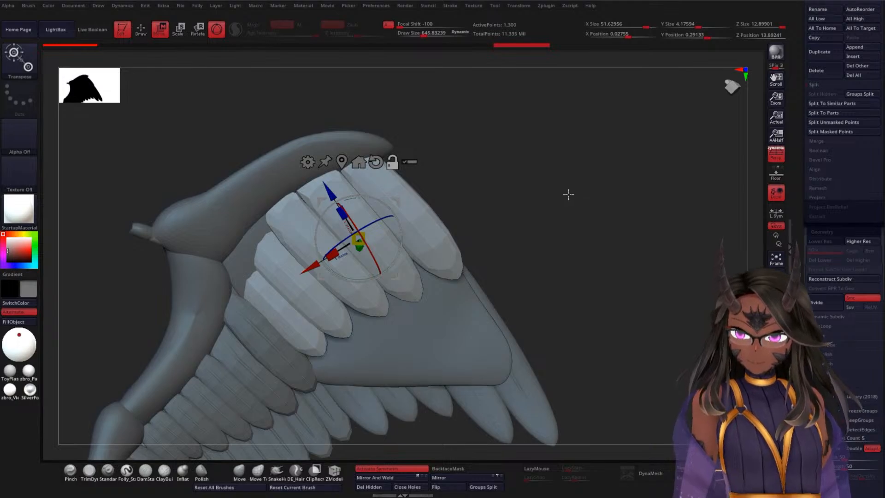
pyautogui.moveTo(562, 233); pyautogui.dragTo(450, 288)
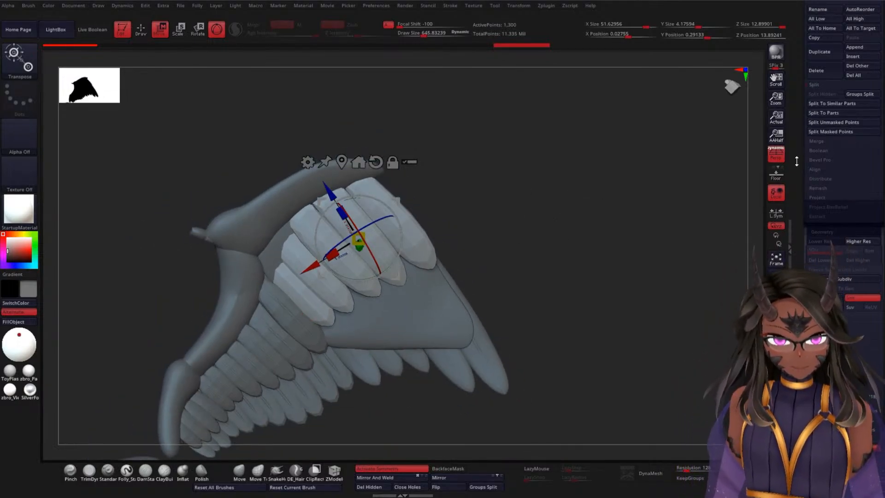
pyautogui.scroll(5, 810, 186)
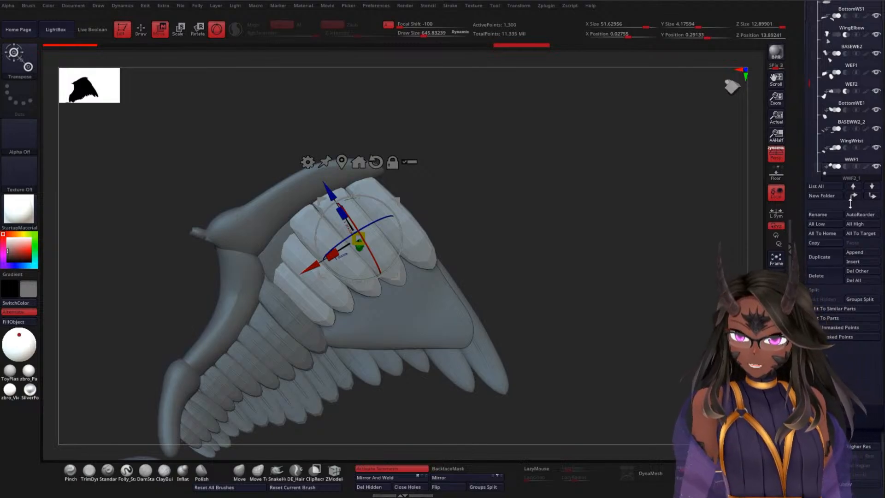
pyautogui.moveTo(840, 185)
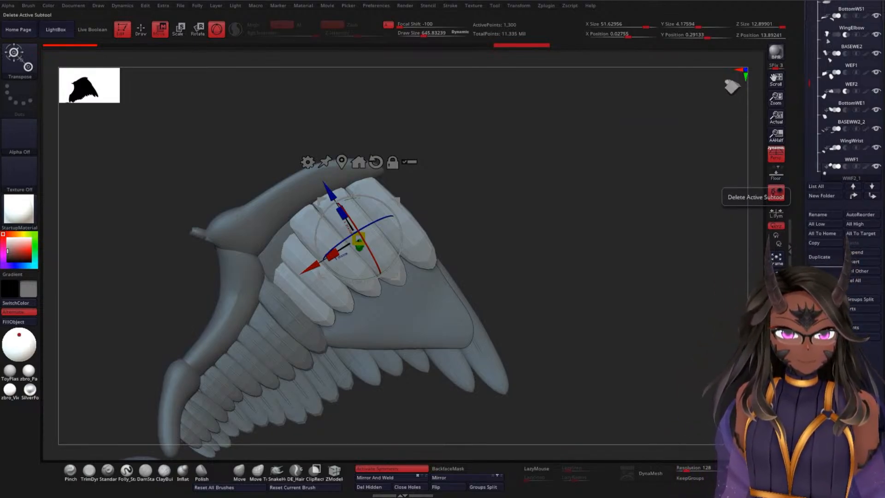
pyautogui.click(776, 193)
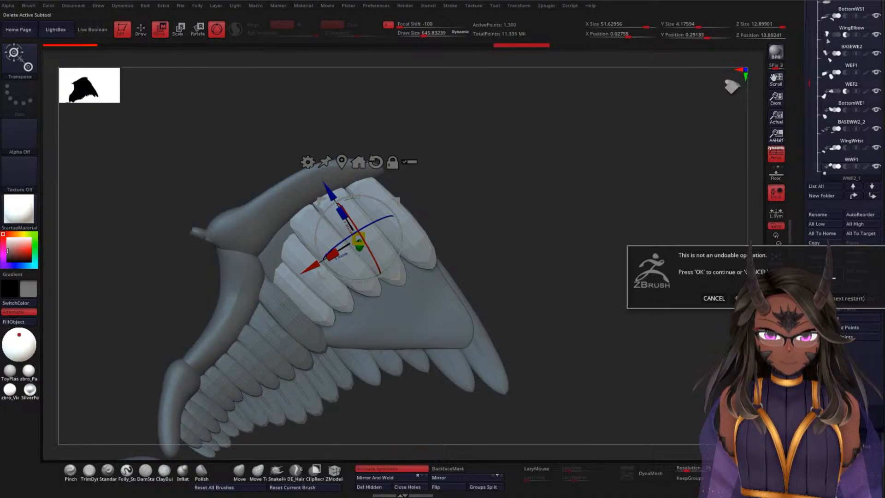
pyautogui.click(737, 298)
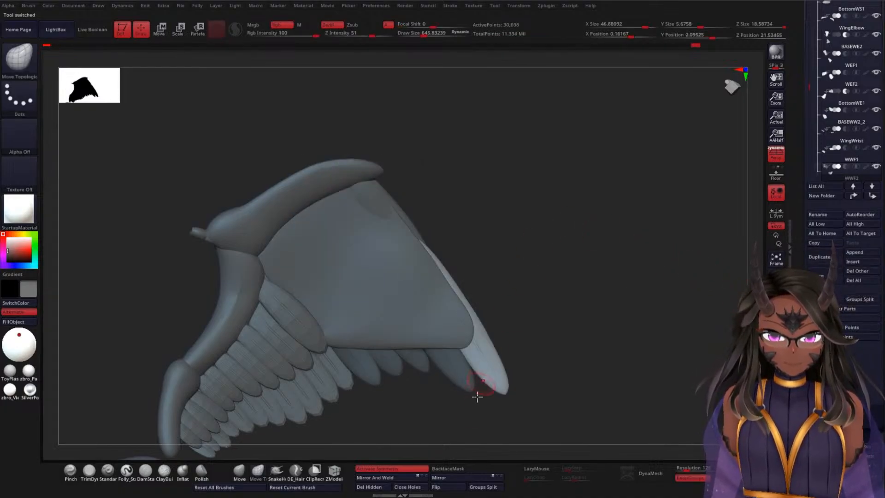
# Step: Make BASEWW2_2 the active subtool and load the featherA insert brush with the feather02 mesh
pyautogui.moveTo(493, 296); pyautogui.dragTo(449, 325)
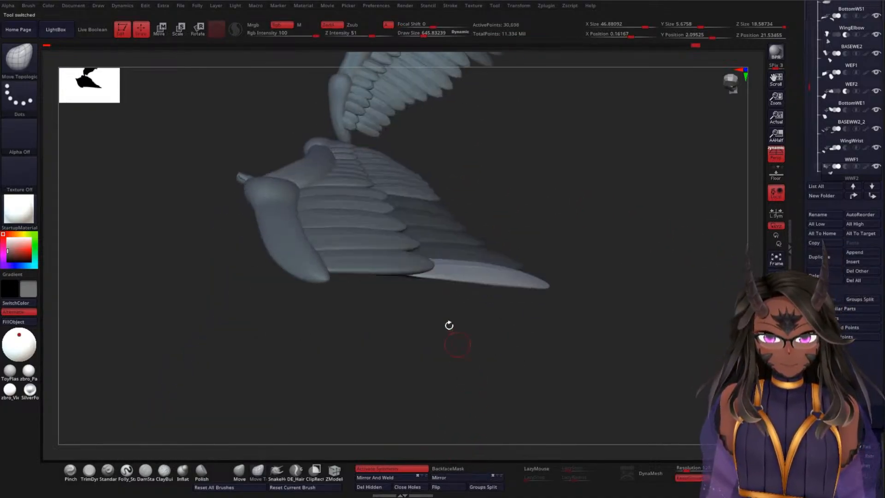
pyautogui.keyDown('alt'); pyautogui.click(349, 264); pyautogui.keyUp('alt')
pyautogui.moveTo(493, 425)
pyautogui.mouseDown()
pyautogui.moveTo(576, 306)
pyautogui.moveTo(625, 204)
pyautogui.moveTo(536, 242)
pyautogui.moveTo(616, 237)
pyautogui.mouseUp()
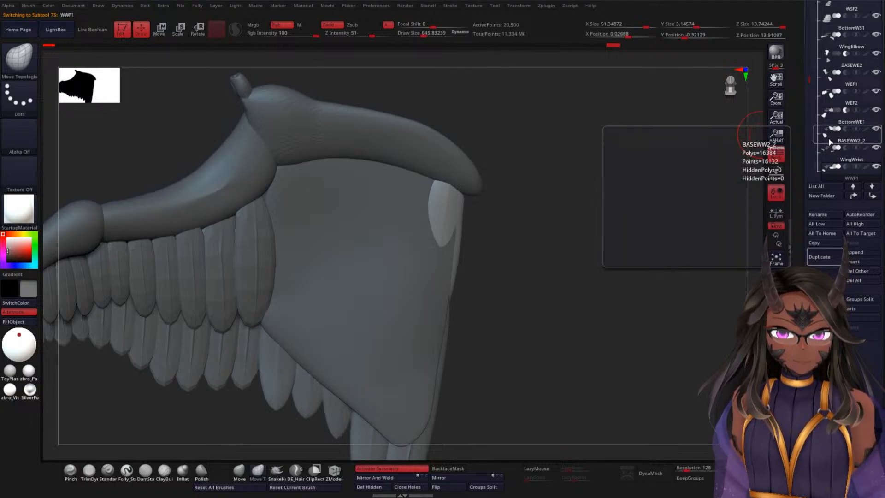
pyautogui.click(824, 147)
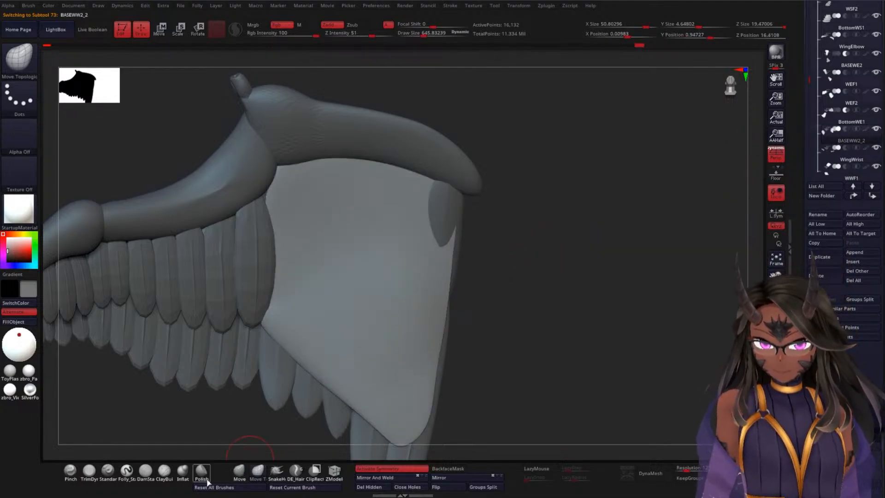
pyautogui.press('b')
pyautogui.press('f')
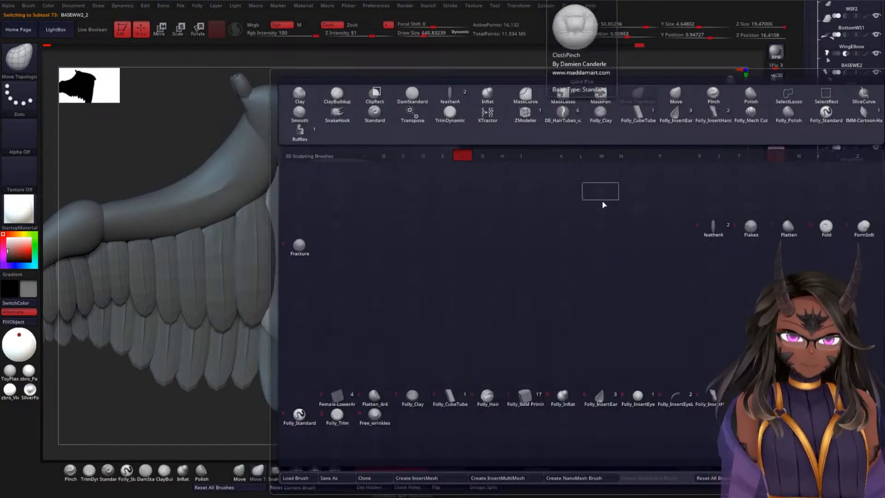
pyautogui.click(712, 230)
pyautogui.press('m')
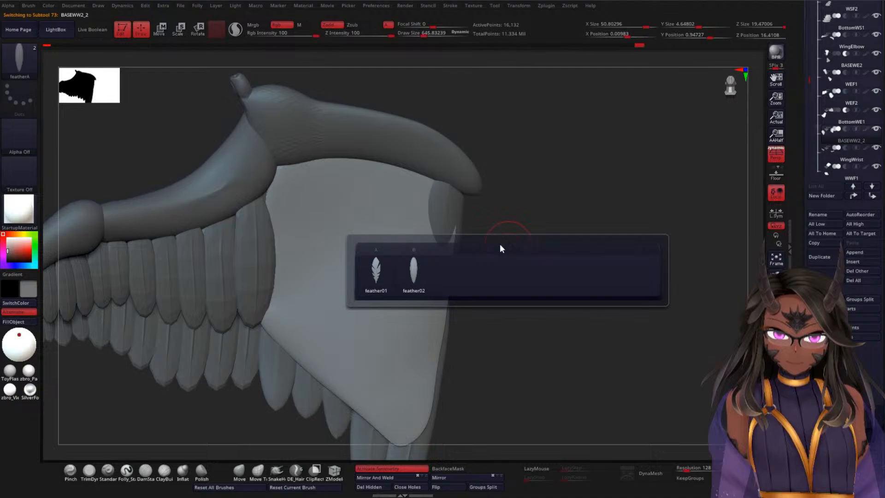
pyautogui.click(414, 276)
# Step: Insert one long feather near the outer edge of the wing's underside panel, undoing the first placement
pyautogui.moveTo(540, 286); pyautogui.dragTo(542, 261)
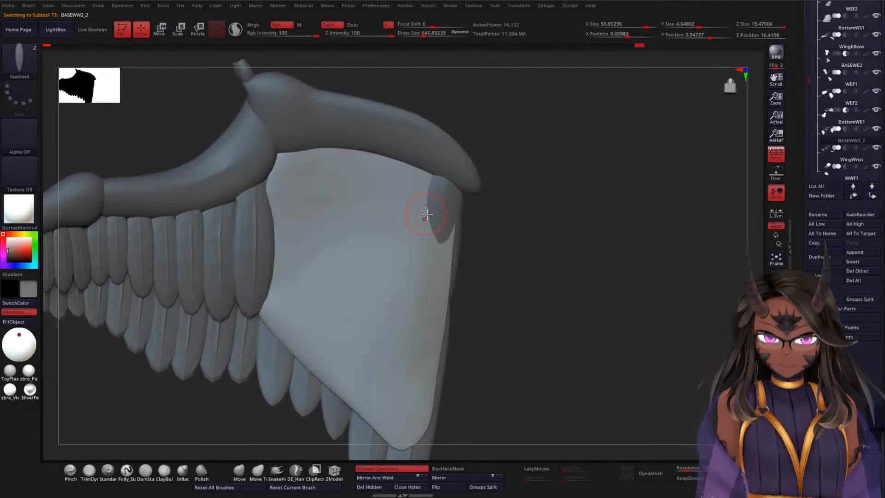
pyautogui.moveTo(435, 203); pyautogui.dragTo(445, 123)
pyautogui.hotkey('ctrl', 'z')
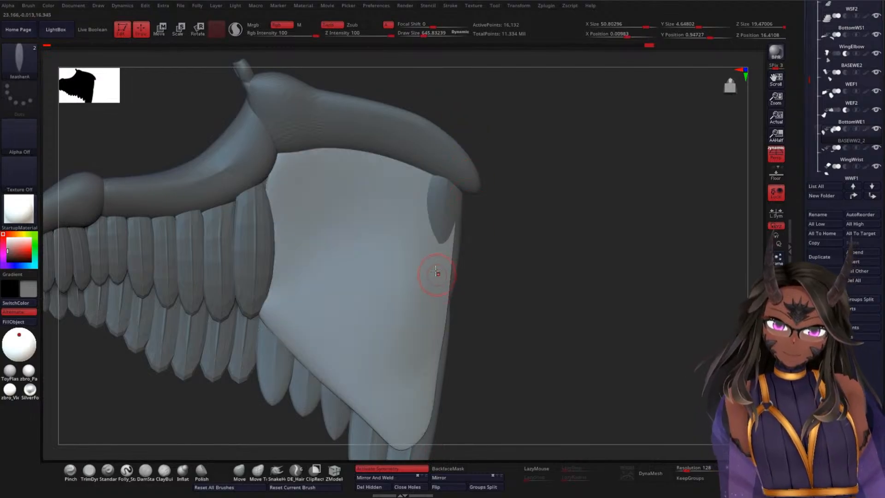
pyautogui.moveTo(430, 261); pyautogui.dragTo(455, 122)
# Step: Narrow the inserted feather slightly along X, tilt it and move it along X toward the wing's outer edge
pyautogui.moveTo(581, 252); pyautogui.dragTo(529, 272)
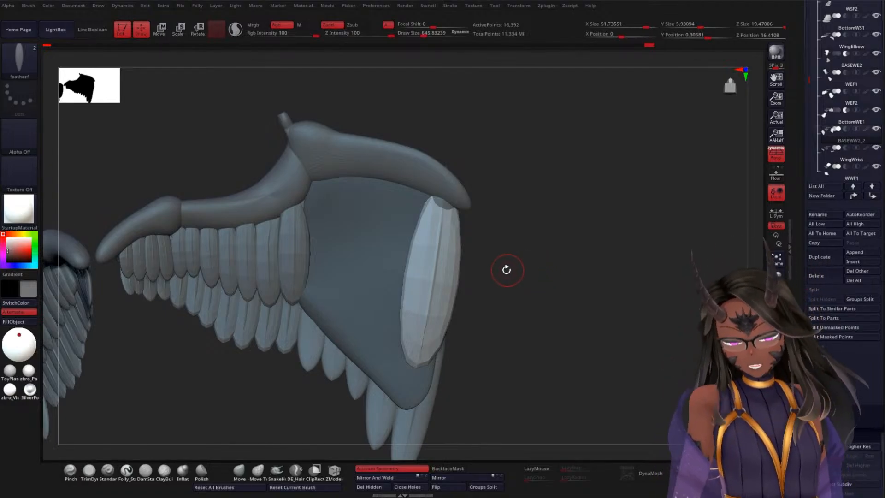
pyautogui.press('w')
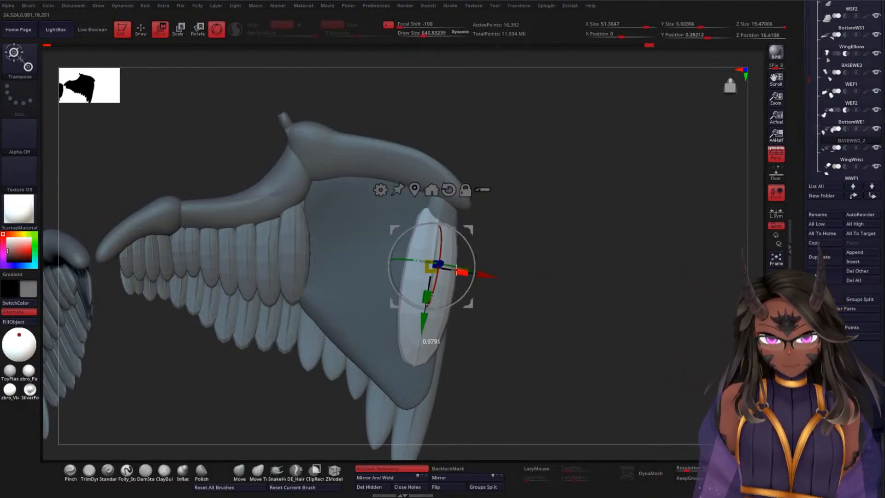
pyautogui.moveTo(503, 251)
pyautogui.mouseDown()
pyautogui.moveTo(551, 247)
pyautogui.moveTo(490, 250)
pyautogui.mouseUp()
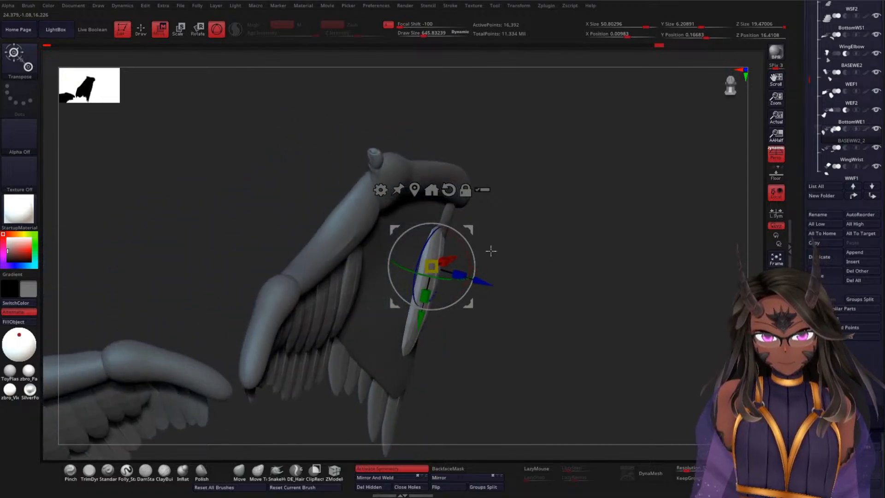
pyautogui.moveTo(483, 283); pyautogui.dragTo(492, 287)
pyautogui.moveTo(438, 282); pyautogui.dragTo(438, 282)
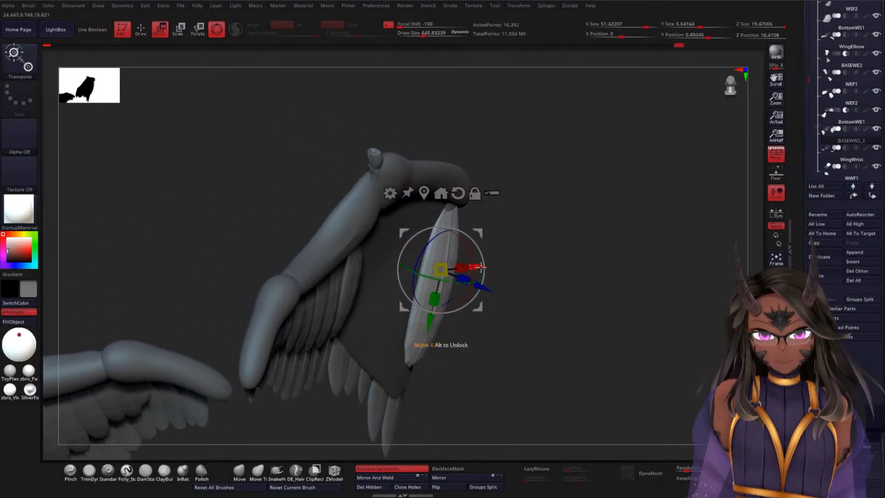
pyautogui.moveTo(537, 273); pyautogui.dragTo(507, 267)
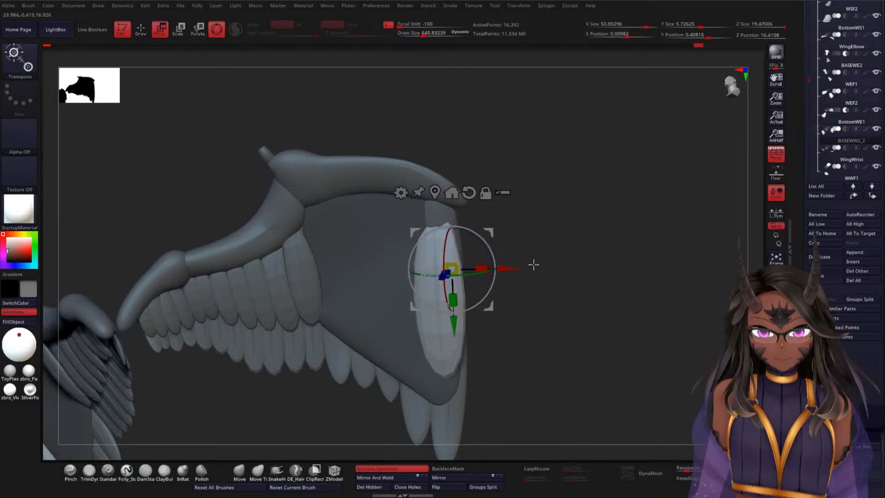
# Step: Move the feather along Z against the underside panel and along Y so its root meets the wing bone
pyautogui.moveTo(587, 295); pyautogui.dragTo(512, 295)
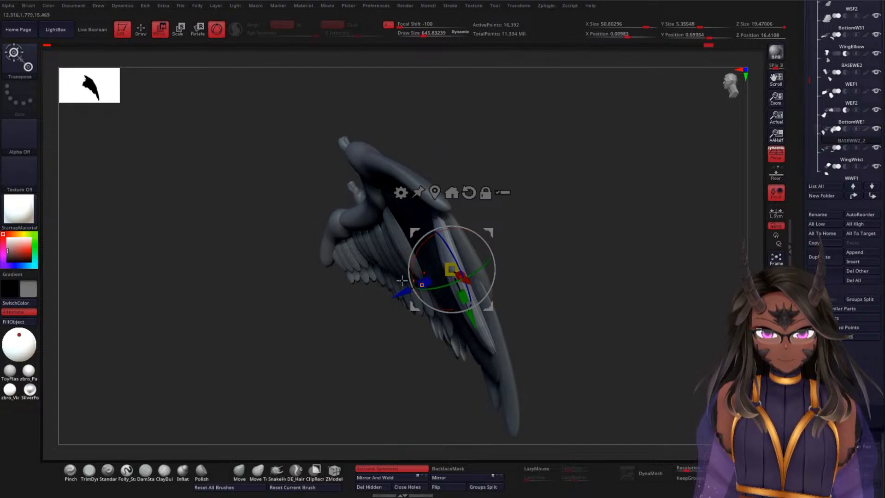
pyautogui.moveTo(401, 280); pyautogui.dragTo(399, 294)
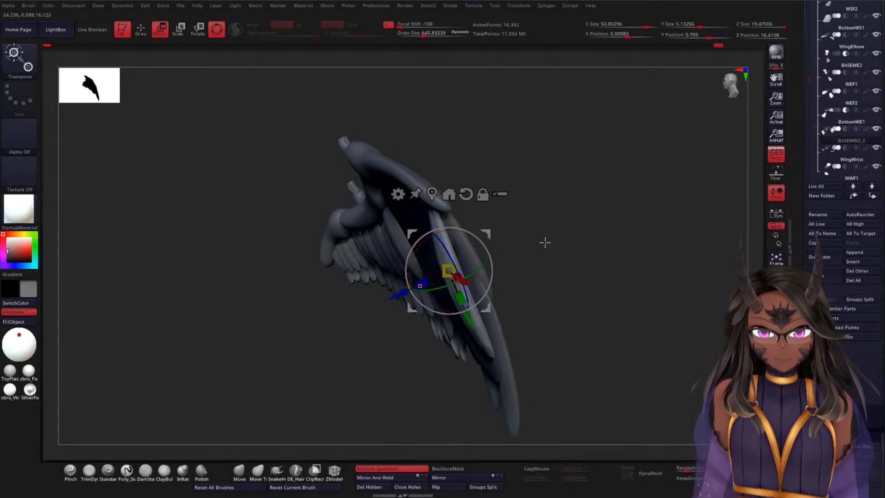
pyautogui.moveTo(545, 243); pyautogui.dragTo(554, 210)
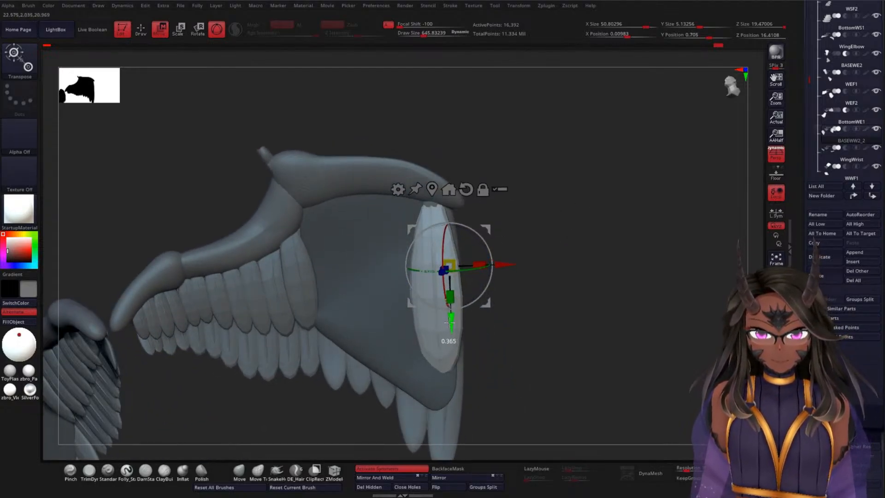
pyautogui.moveTo(450, 323); pyautogui.dragTo(448, 309)
# Step: Rescale the feather's width slightly and shift and rotate it to follow the panel's outer edge
pyautogui.moveTo(499, 277); pyautogui.dragTo(470, 267)
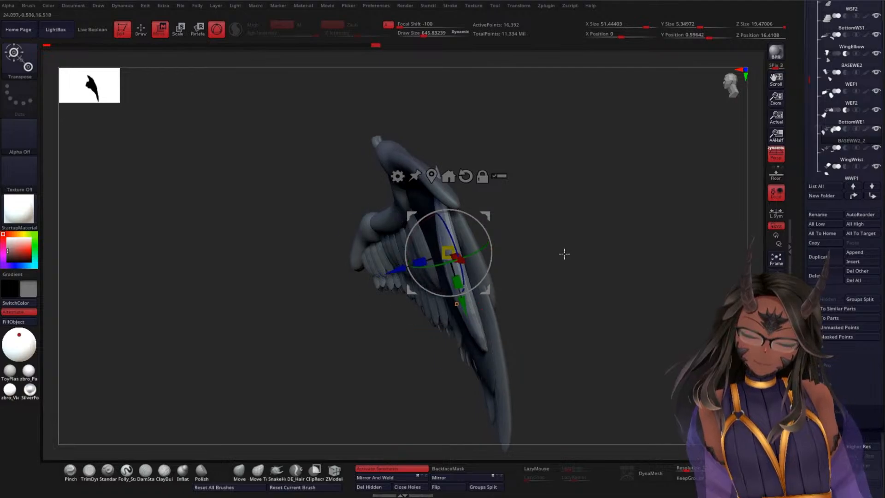
pyautogui.moveTo(562, 251); pyautogui.dragTo(583, 226)
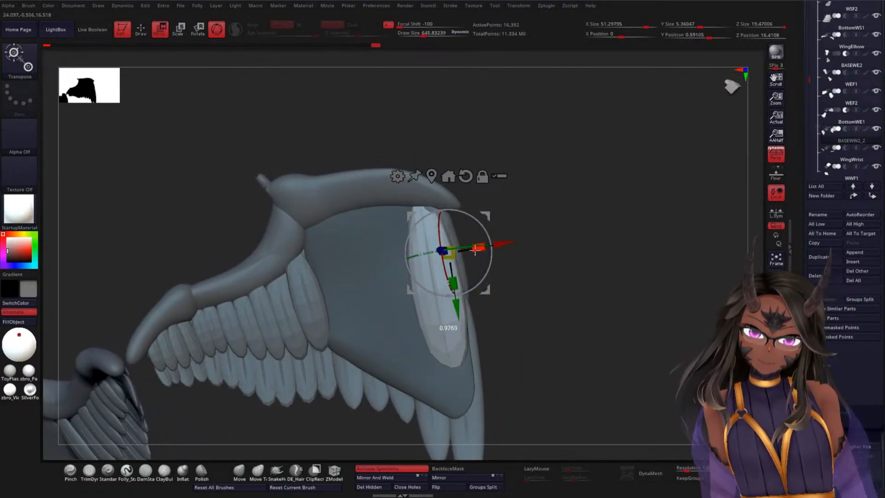
pyautogui.moveTo(475, 249); pyautogui.dragTo(465, 253)
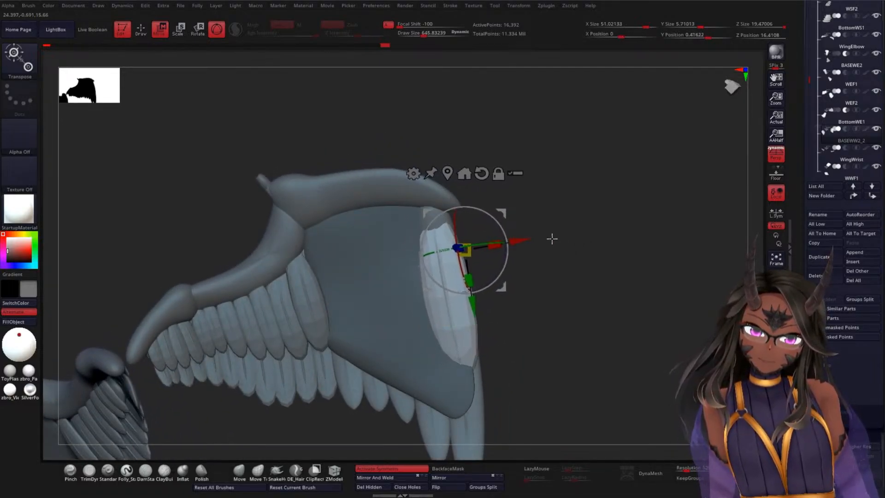
pyautogui.moveTo(551, 239); pyautogui.dragTo(507, 276)
pyautogui.moveTo(416, 255); pyautogui.dragTo(410, 264)
pyautogui.moveTo(545, 259)
pyautogui.mouseDown()
pyautogui.moveTo(569, 291)
pyautogui.moveTo(577, 281)
pyautogui.moveTo(562, 259)
pyautogui.mouseUp()
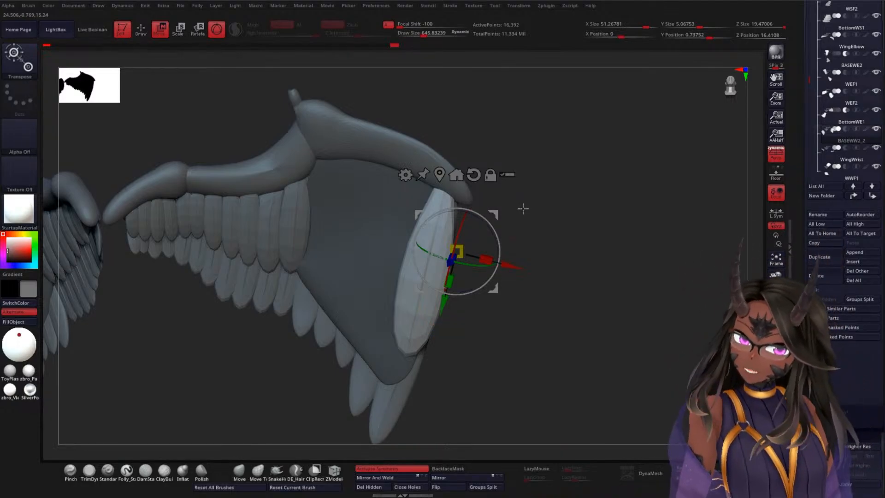
# Step: Rotate the feather slightly about Y and move it along Z so it lies flush with the underside panel
pyautogui.moveTo(523, 211); pyautogui.dragTo(568, 325)
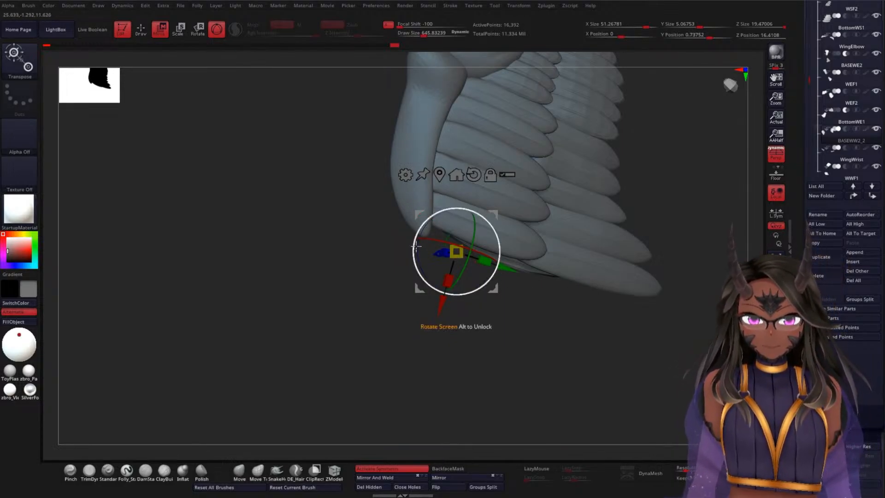
pyautogui.moveTo(540, 331); pyautogui.dragTo(517, 226)
pyautogui.moveTo(582, 297); pyautogui.dragTo(634, 292)
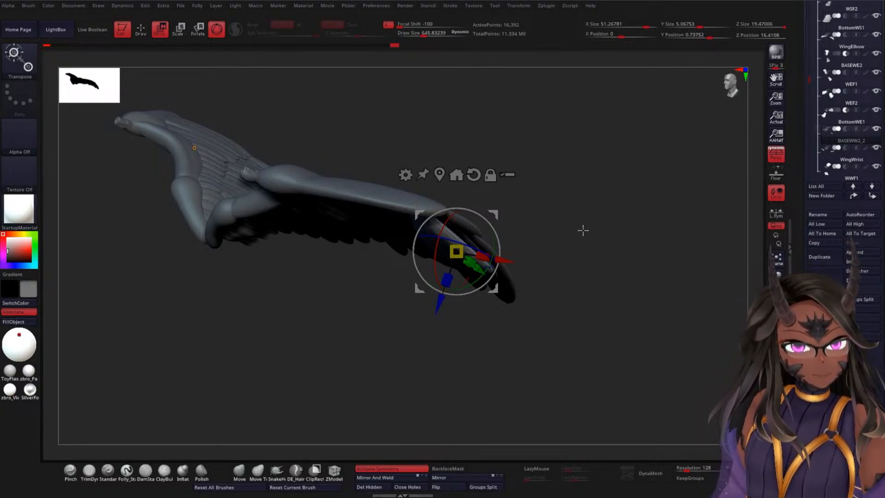
pyautogui.moveTo(555, 200); pyautogui.dragTo(523, 174)
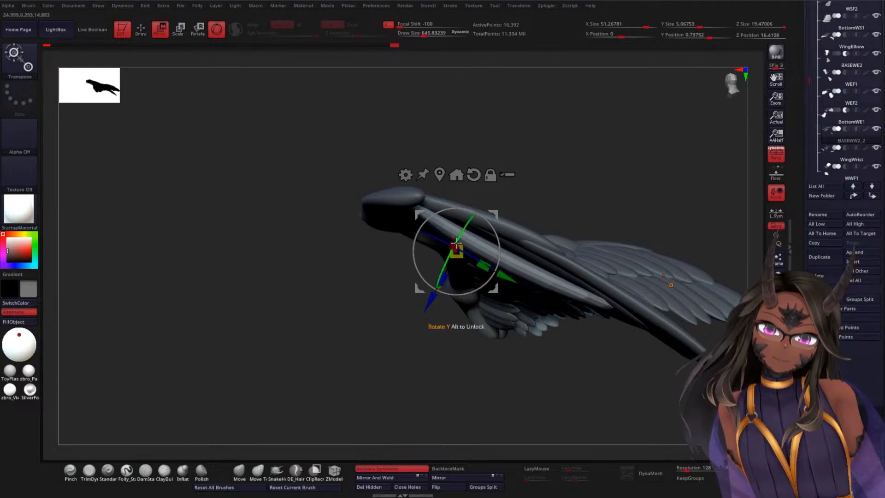
pyautogui.moveTo(461, 240)
pyautogui.mouseDown()
pyautogui.moveTo(465, 227)
pyautogui.moveTo(461, 236)
pyautogui.mouseUp()
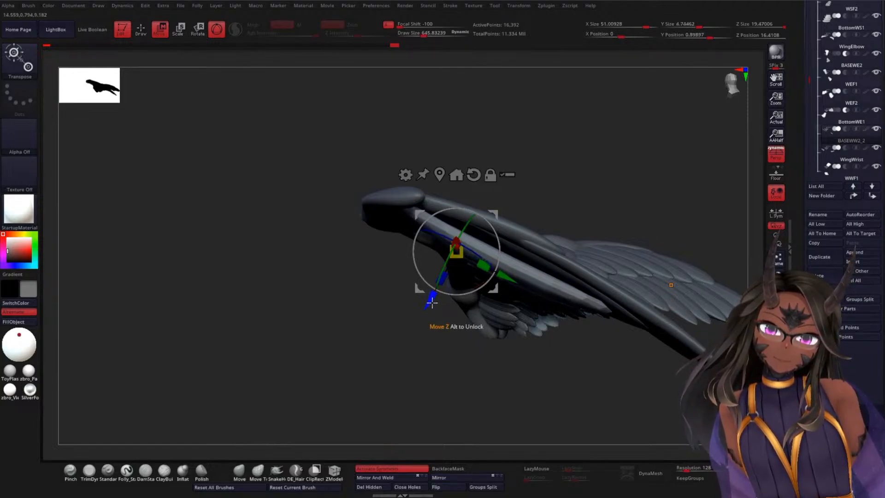
pyautogui.moveTo(430, 298); pyautogui.dragTo(432, 290)
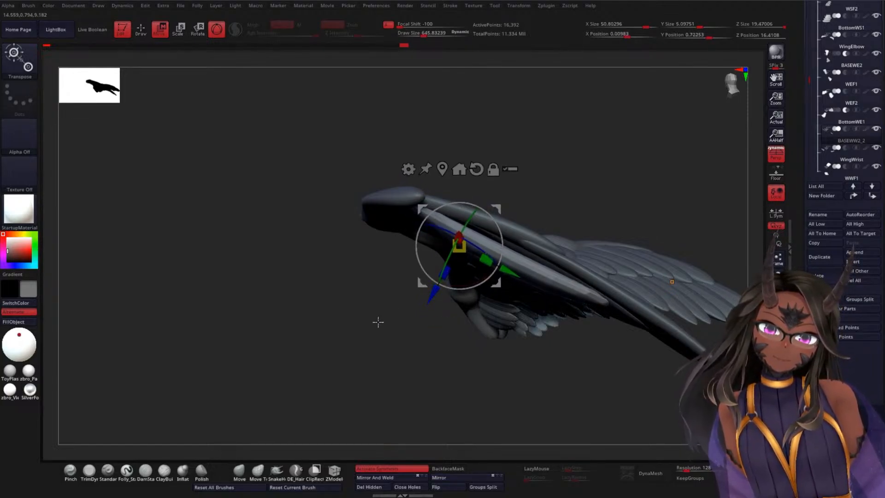
# Step: Shorten the feather along Y and nudge it along X and Y to align it with the panel's outer edge
pyautogui.moveTo(377, 322); pyautogui.dragTo(405, 226)
pyautogui.moveTo(405, 229); pyautogui.dragTo(417, 230)
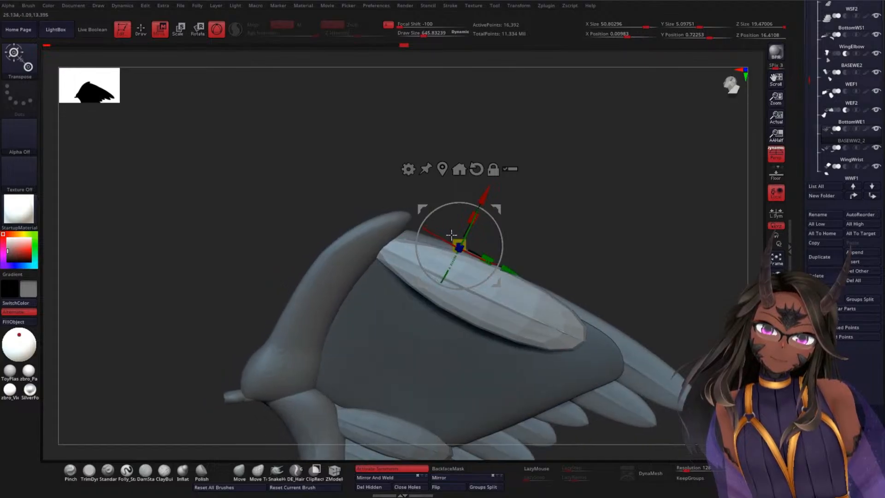
pyautogui.moveTo(486, 195); pyautogui.dragTo(489, 189)
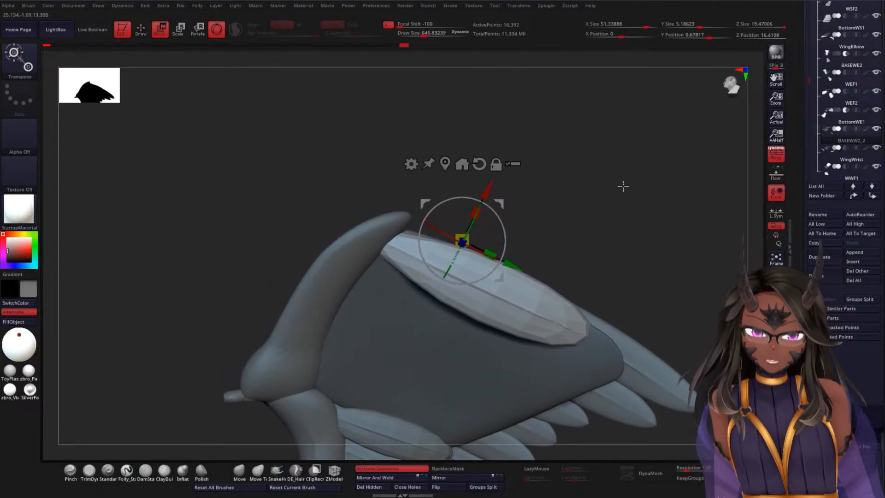
pyautogui.moveTo(622, 186); pyautogui.dragTo(571, 211)
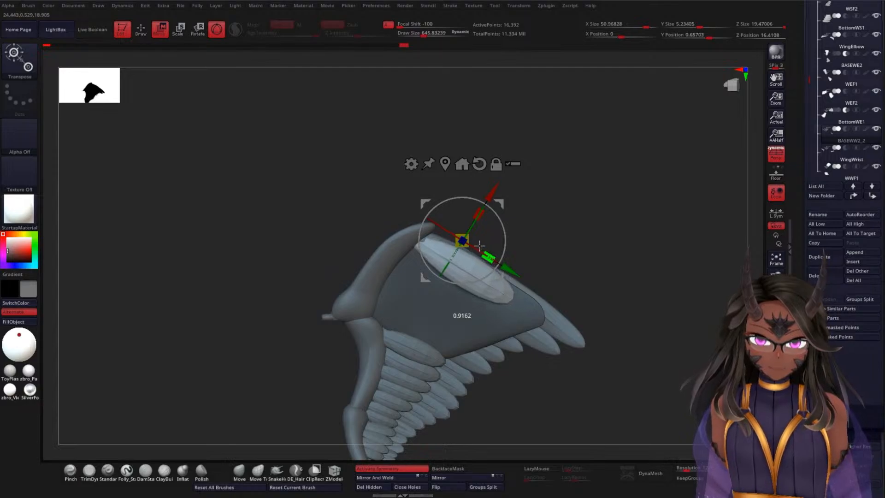
pyautogui.moveTo(498, 188); pyautogui.dragTo(501, 183)
pyautogui.moveTo(517, 264); pyautogui.dragTo(513, 261)
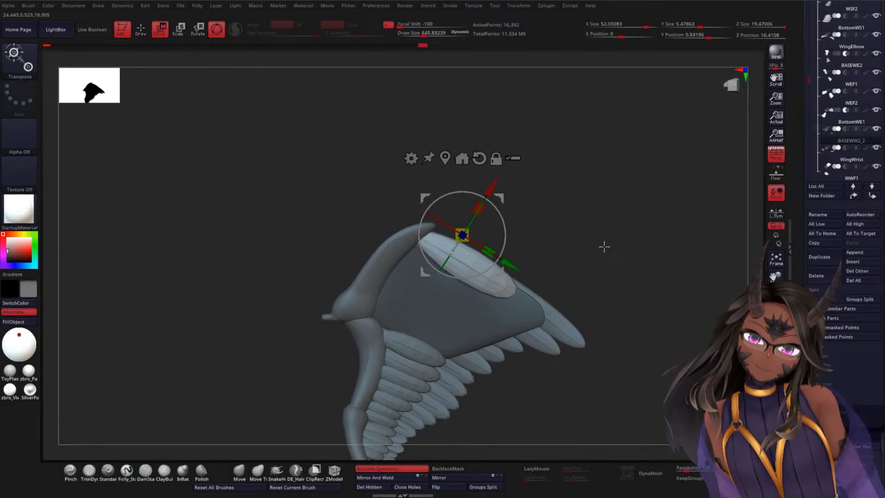
# Step: Duplicate the feather inward along X, then rotate and shift the copy to sit beside the first feather
pyautogui.keyDown('ctrl'); pyautogui.moveTo(494, 190); pyautogui.dragTo(486, 211); pyautogui.keyUp('ctrl')
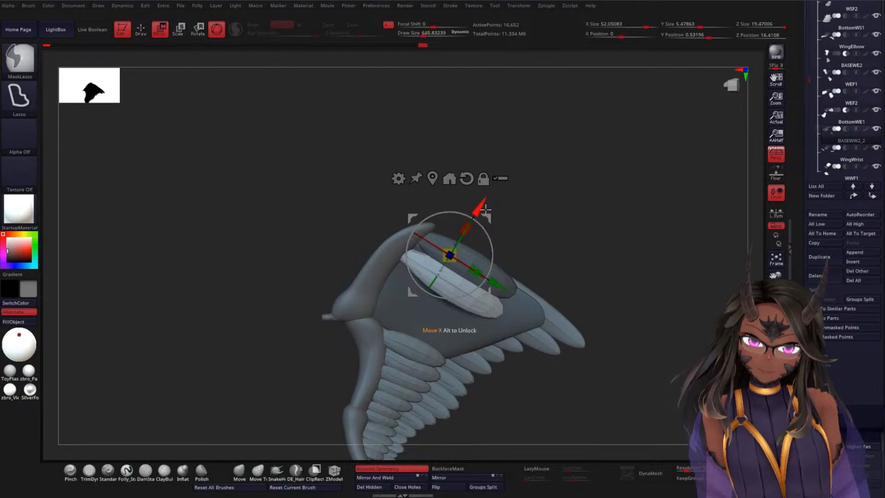
pyautogui.moveTo(500, 286); pyautogui.dragTo(493, 281)
pyautogui.moveTo(545, 246); pyautogui.dragTo(595, 230)
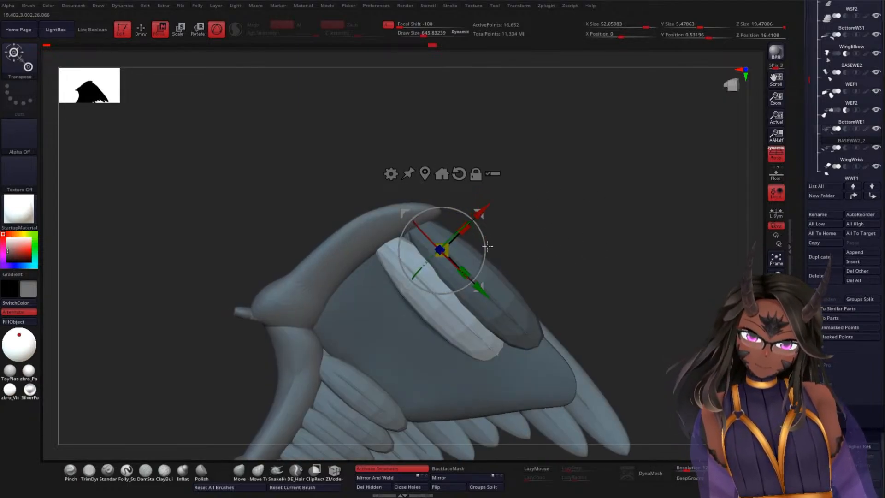
pyautogui.moveTo(474, 214)
pyautogui.mouseDown()
pyautogui.moveTo(473, 227)
pyautogui.moveTo(485, 220)
pyautogui.mouseUp()
pyautogui.moveTo(450, 270); pyautogui.dragTo(450, 269)
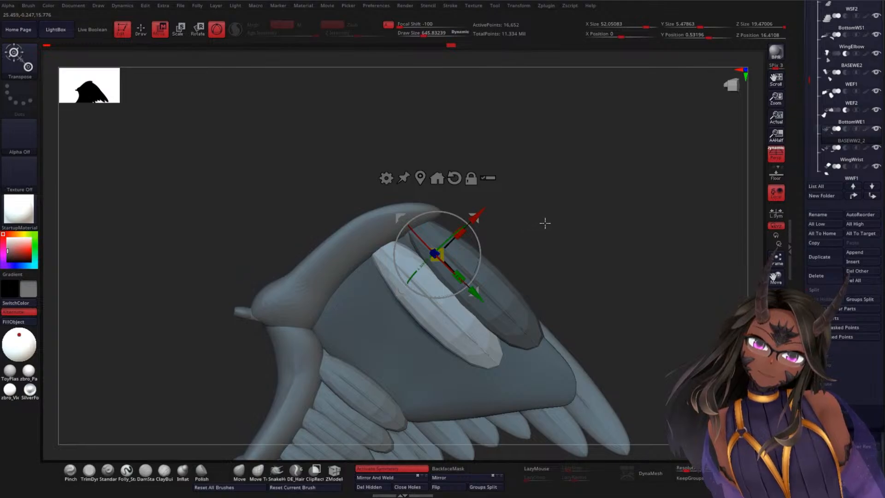
pyautogui.moveTo(558, 229)
pyautogui.mouseDown()
pyautogui.moveTo(610, 244)
pyautogui.moveTo(594, 255)
pyautogui.moveTo(565, 250)
pyautogui.moveTo(569, 217)
pyautogui.mouseUp()
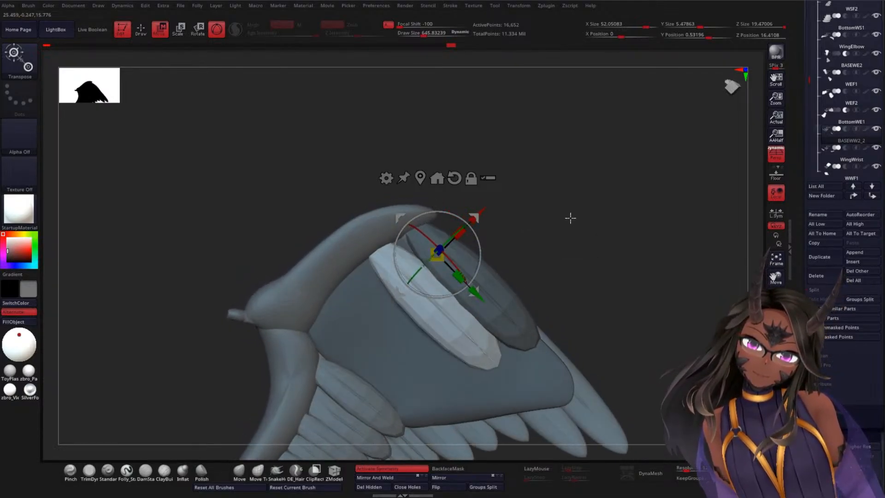
# Step: Duplicate the second feather inward, shorten the copy slightly, and rotate and move it to lie against the panel
pyautogui.moveTo(481, 211); pyautogui.dragTo(450, 259)
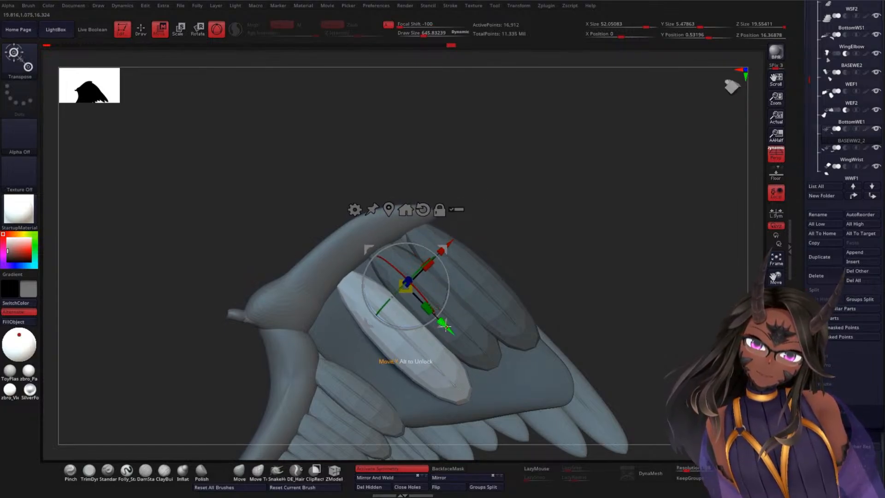
pyautogui.moveTo(444, 326); pyautogui.dragTo(438, 312)
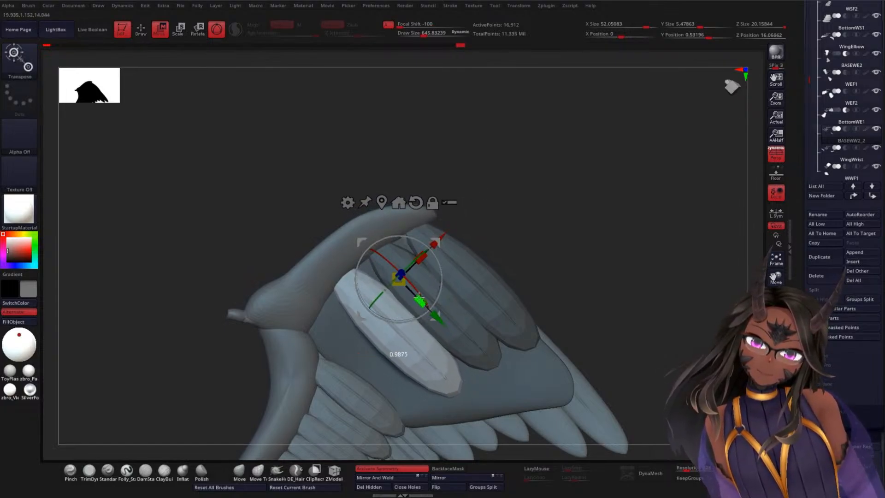
pyautogui.moveTo(446, 240); pyautogui.dragTo(445, 229)
pyautogui.moveTo(515, 242); pyautogui.dragTo(524, 260)
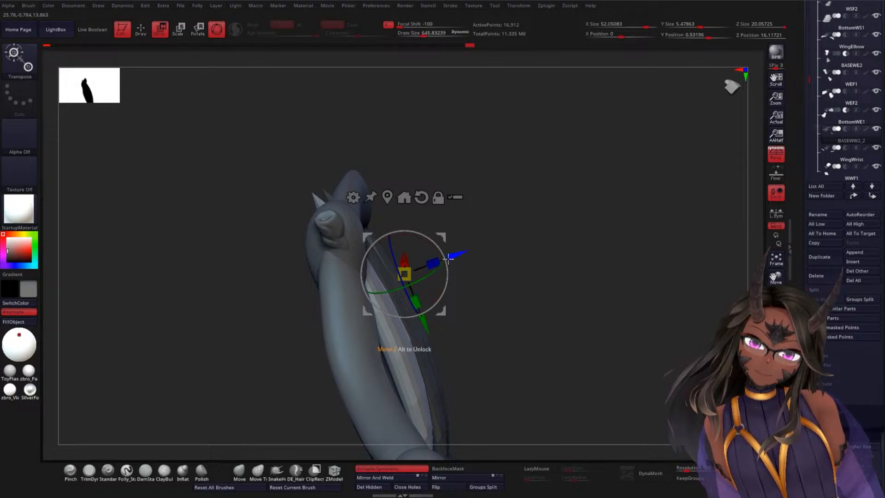
pyautogui.moveTo(443, 261); pyautogui.dragTo(444, 262)
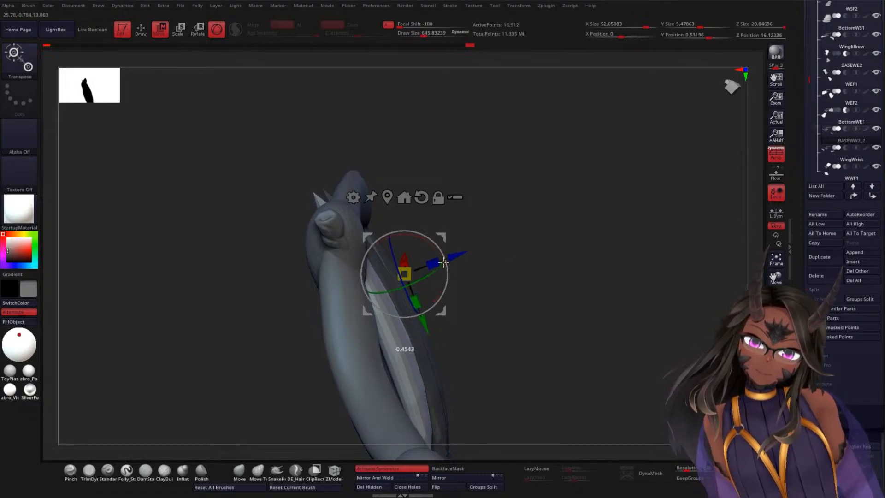
pyautogui.moveTo(428, 312); pyautogui.dragTo(428, 329)
pyautogui.moveTo(477, 283); pyautogui.dragTo(579, 209)
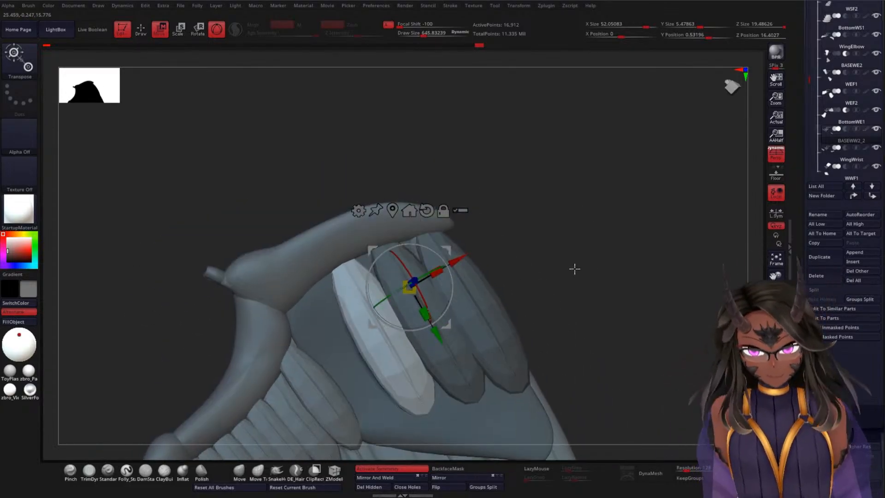
# Step: Duplicate the third underside feather inward along X, then rotate and shift the copy to sit beside it
pyautogui.moveTo(584, 258); pyautogui.dragTo(553, 260)
pyautogui.moveTo(458, 256); pyautogui.dragTo(438, 276)
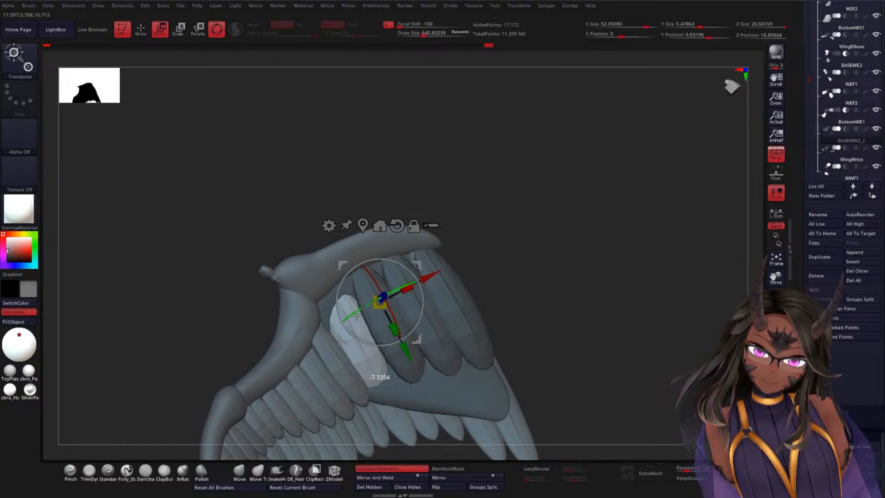
pyautogui.moveTo(386, 294); pyautogui.dragTo(387, 290)
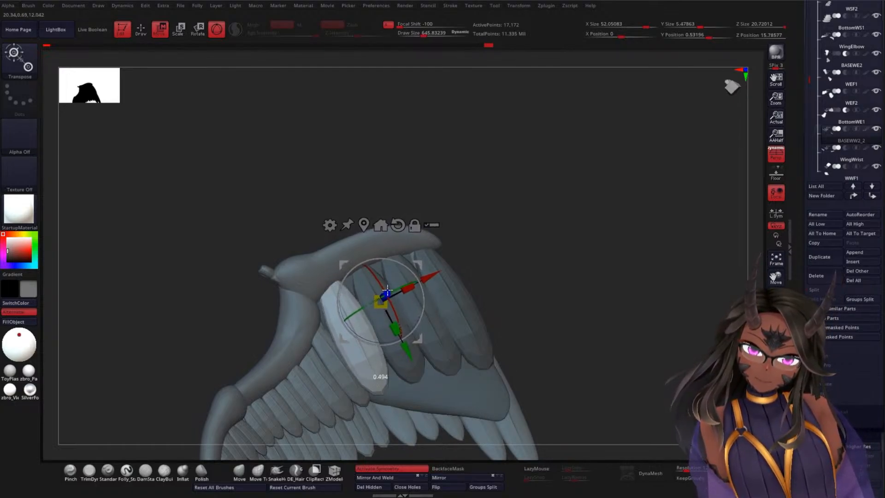
pyautogui.moveTo(462, 266); pyautogui.dragTo(564, 245)
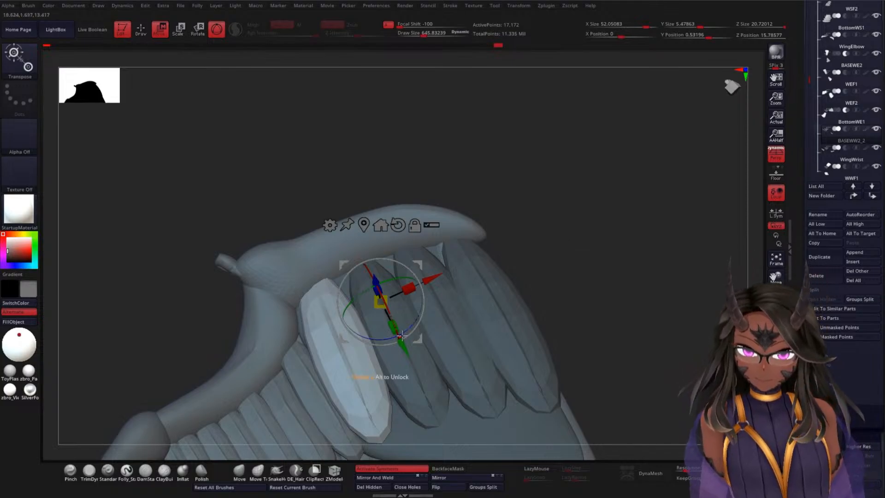
pyautogui.moveTo(401, 335); pyautogui.dragTo(408, 327)
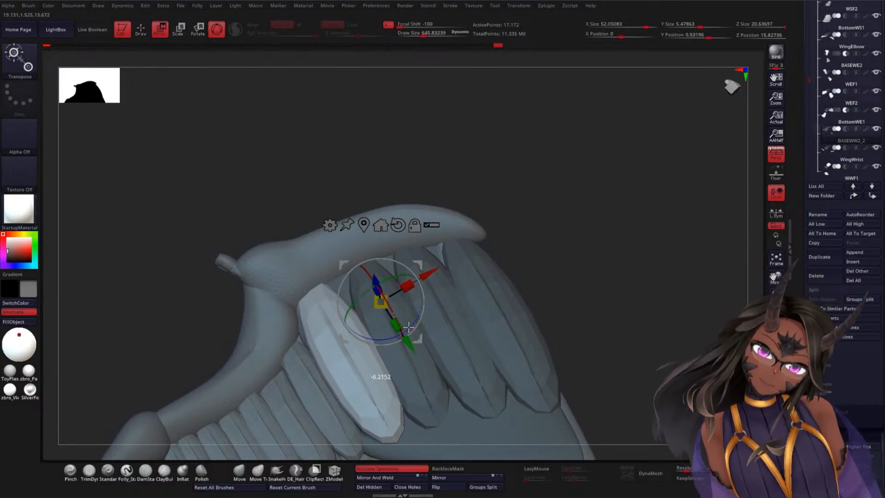
# Step: Move the fourth feather along Z against the underside panel and shorten it slightly along Y
pyautogui.moveTo(593, 258); pyautogui.dragTo(510, 282)
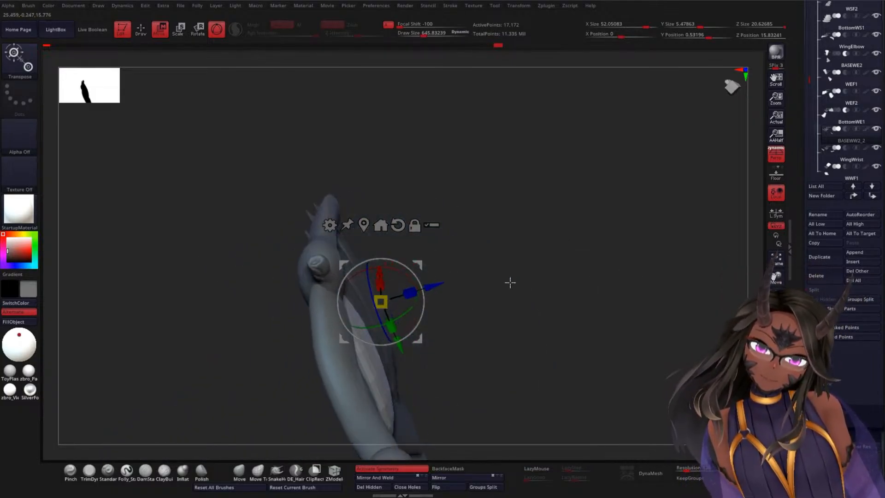
pyautogui.moveTo(421, 291); pyautogui.dragTo(427, 289)
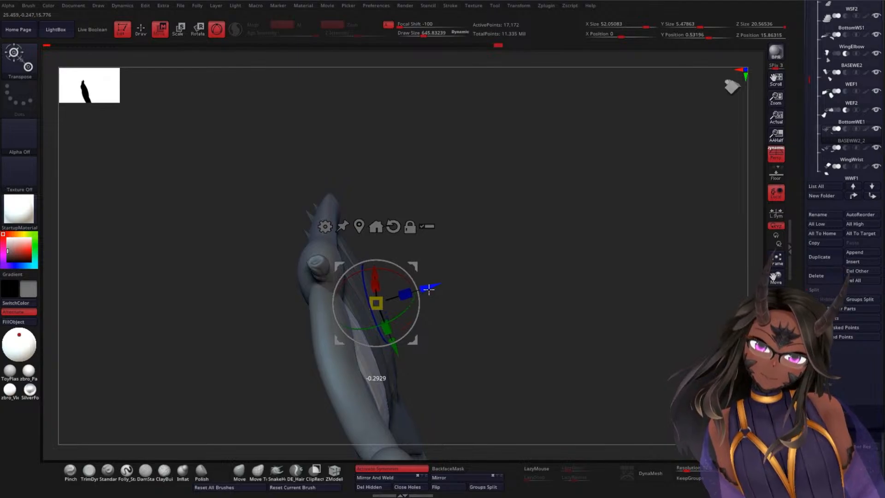
pyautogui.moveTo(569, 280)
pyautogui.mouseDown()
pyautogui.moveTo(590, 319)
pyautogui.moveTo(591, 274)
pyautogui.moveTo(608, 253)
pyautogui.moveTo(578, 289)
pyautogui.mouseUp()
pyautogui.moveTo(357, 207); pyautogui.dragTo(605, 227)
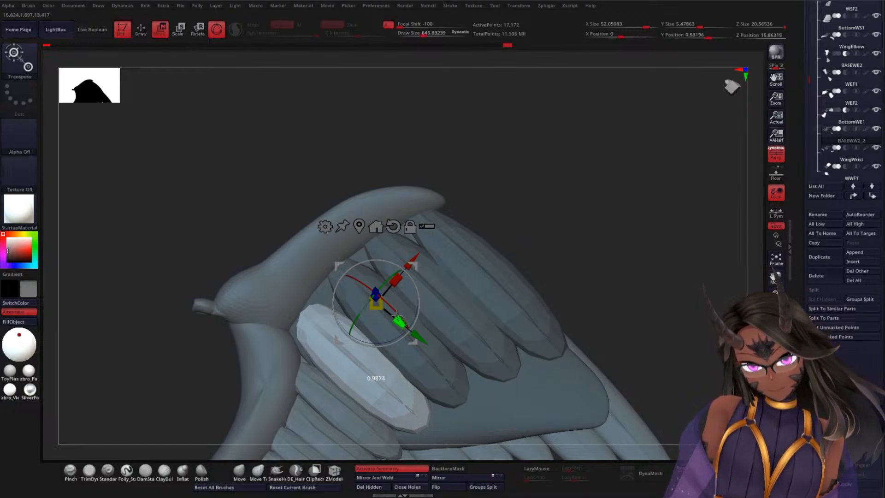
pyautogui.moveTo(397, 316); pyautogui.dragTo(395, 287)
# Step: Rotate the fourth feather slightly and nudge it along Z so it follows the panel's surface
pyautogui.moveTo(555, 248); pyautogui.dragTo(586, 218)
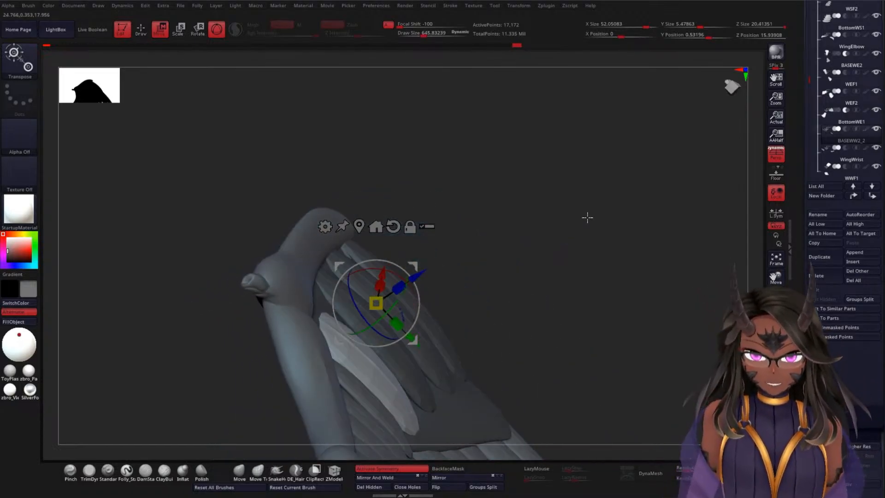
pyautogui.moveTo(417, 274); pyautogui.dragTo(422, 270)
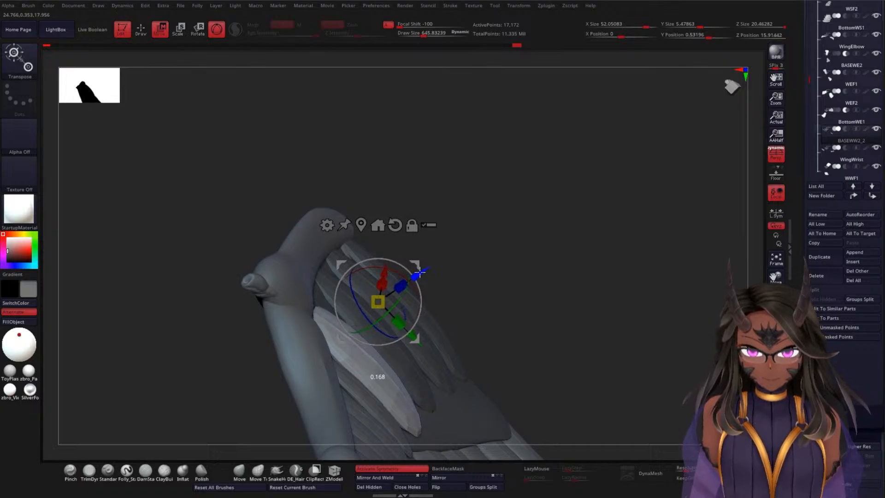
pyautogui.moveTo(489, 248); pyautogui.dragTo(457, 292)
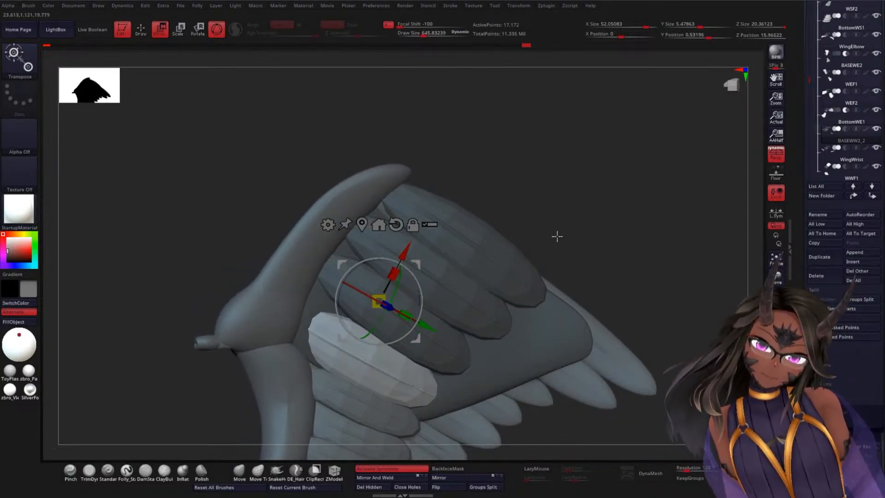
pyautogui.moveTo(557, 235); pyautogui.dragTo(594, 262)
pyautogui.moveTo(388, 184); pyautogui.dragTo(391, 193)
pyautogui.moveTo(661, 171); pyautogui.dragTo(733, 178)
pyautogui.moveTo(427, 227); pyautogui.dragTo(436, 227)
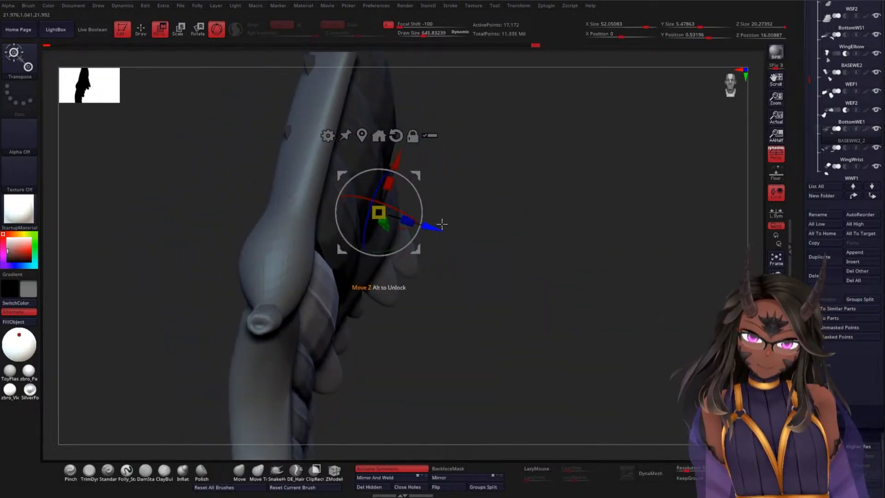
# Step: Lengthen the fourth feather slightly along Y and fine-tune its angle and X position beside the third feather
pyautogui.moveTo(599, 231); pyautogui.dragTo(555, 197)
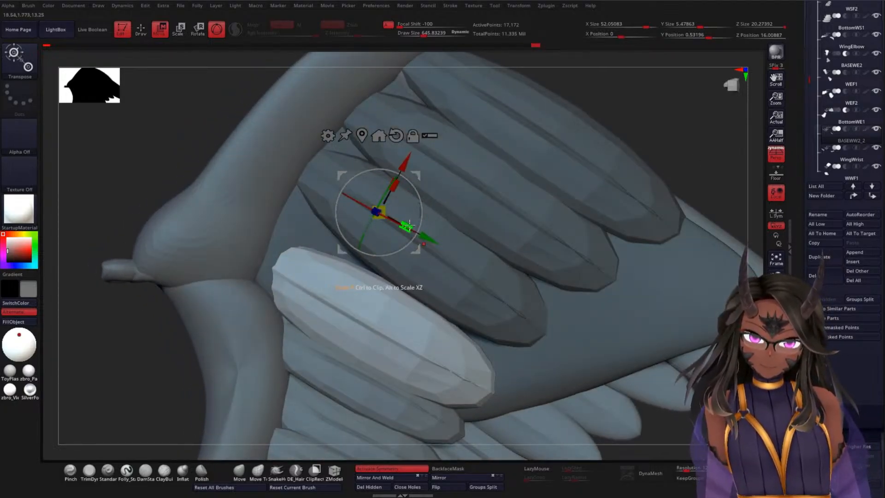
pyautogui.moveTo(410, 224); pyautogui.dragTo(423, 235)
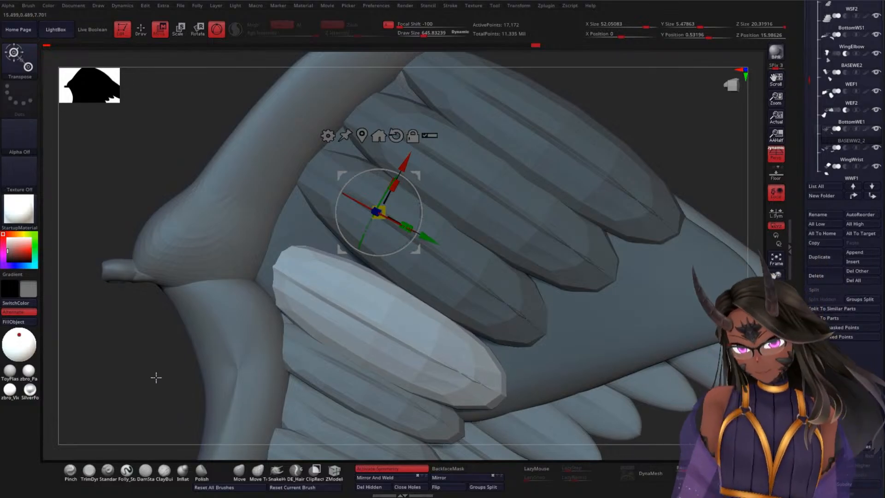
pyautogui.keyDown('alt'); pyautogui.moveTo(155, 378); pyautogui.dragTo(150, 318); pyautogui.keyUp('alt')
pyautogui.moveTo(606, 200); pyautogui.dragTo(596, 160)
pyautogui.moveTo(413, 219); pyautogui.dragTo(413, 219)
pyautogui.moveTo(599, 188)
pyautogui.keyDown('alt'); pyautogui.mouseDown()
pyautogui.moveTo(631, 193)
pyautogui.moveTo(595, 196)
pyautogui.mouseUp(); pyautogui.keyUp('alt')
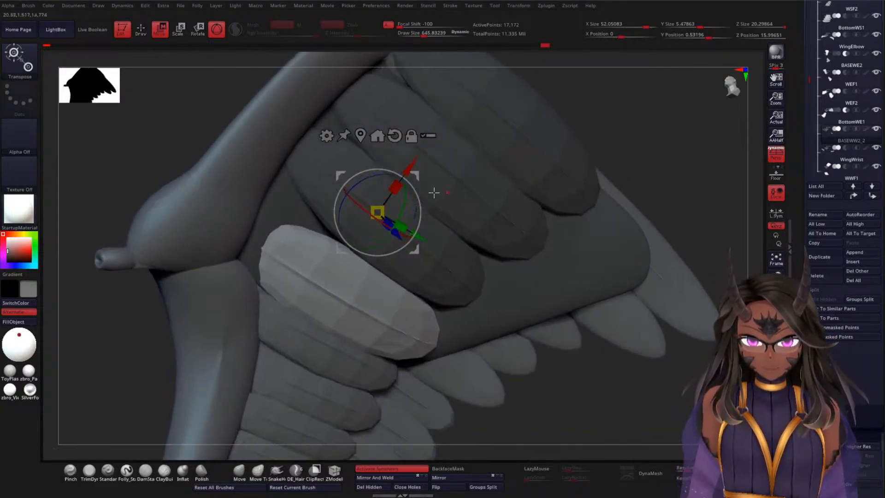
pyautogui.moveTo(412, 164)
pyautogui.mouseDown()
pyautogui.moveTo(419, 155)
pyautogui.moveTo(414, 163)
pyautogui.mouseUp()
# Step: Check the fourth feather's fit from several angles and nudge it along Z to seat it on the panel
pyautogui.moveTo(688, 138); pyautogui.dragTo(653, 136)
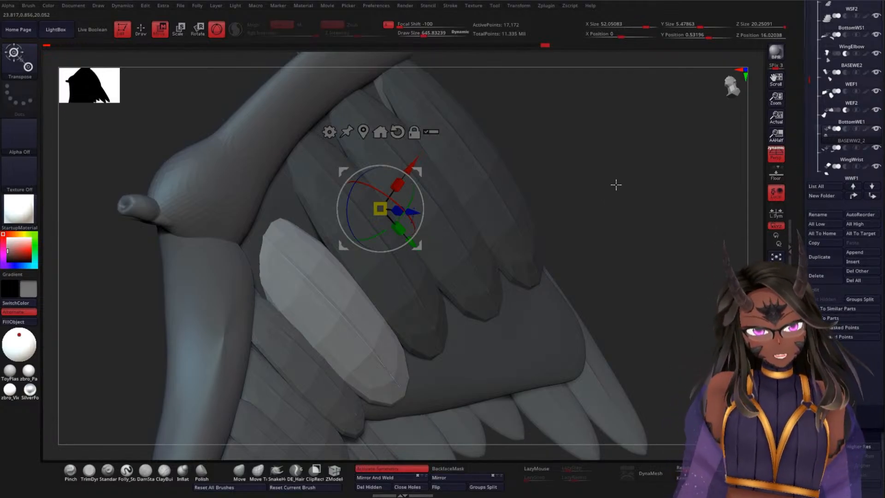
pyautogui.moveTo(592, 167); pyautogui.dragTo(596, 164)
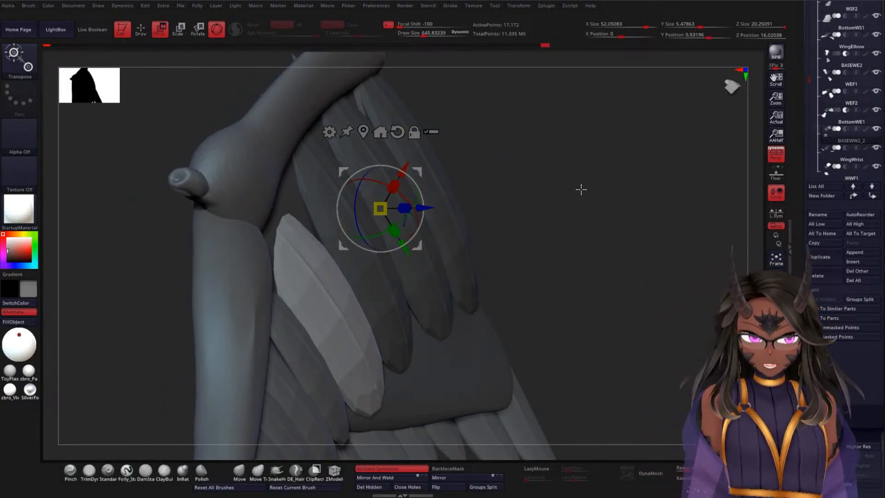
pyautogui.moveTo(581, 189); pyautogui.dragTo(639, 156)
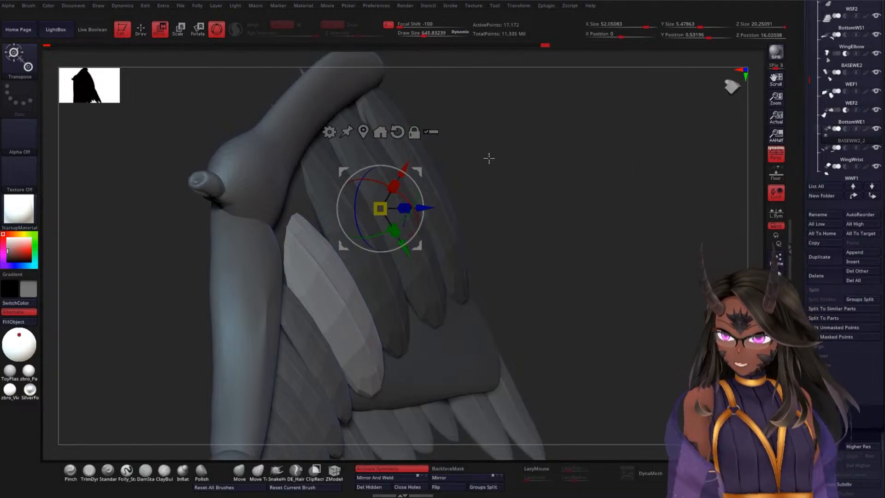
pyautogui.moveTo(595, 207); pyautogui.dragTo(444, 217)
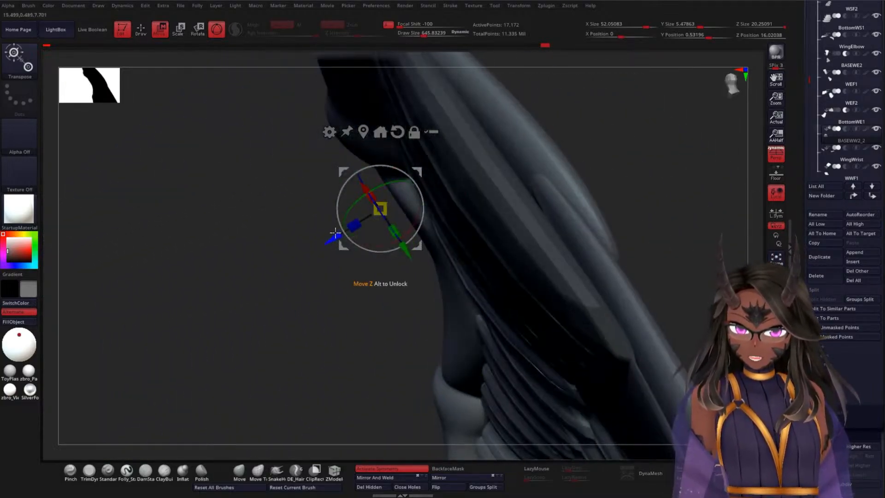
pyautogui.moveTo(333, 237); pyautogui.dragTo(337, 236)
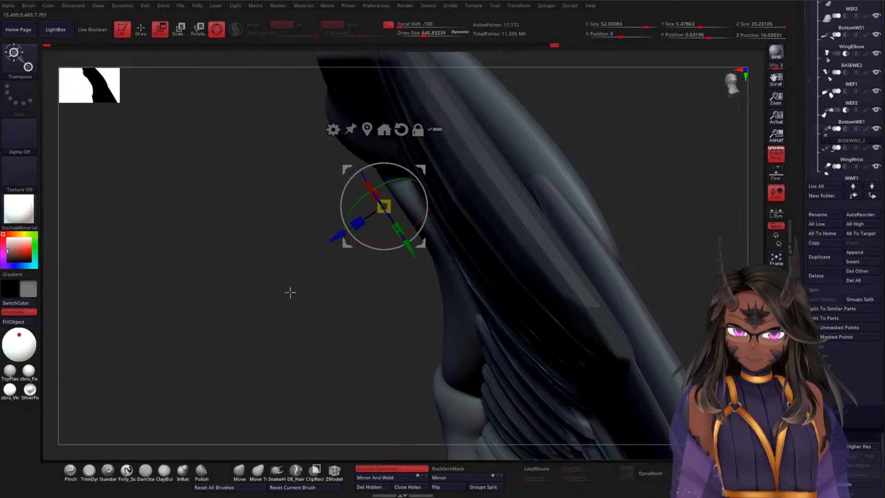
pyautogui.moveTo(291, 292); pyautogui.dragTo(355, 244)
pyautogui.keyDown('alt'); pyautogui.moveTo(628, 237); pyautogui.dragTo(633, 145); pyautogui.keyUp('alt')
pyautogui.moveTo(570, 206); pyautogui.dragTo(581, 227)
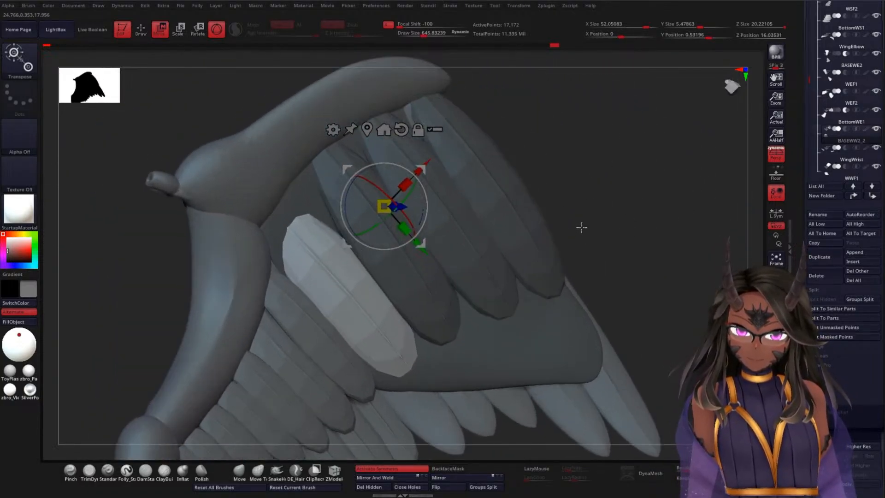
# Step: Mask the four feathers, leaving the underside panel unmasked, and split the masked points into a separate subtool
pyautogui.keyDown('alt'); pyautogui.click(537, 327); pyautogui.keyUp('alt')
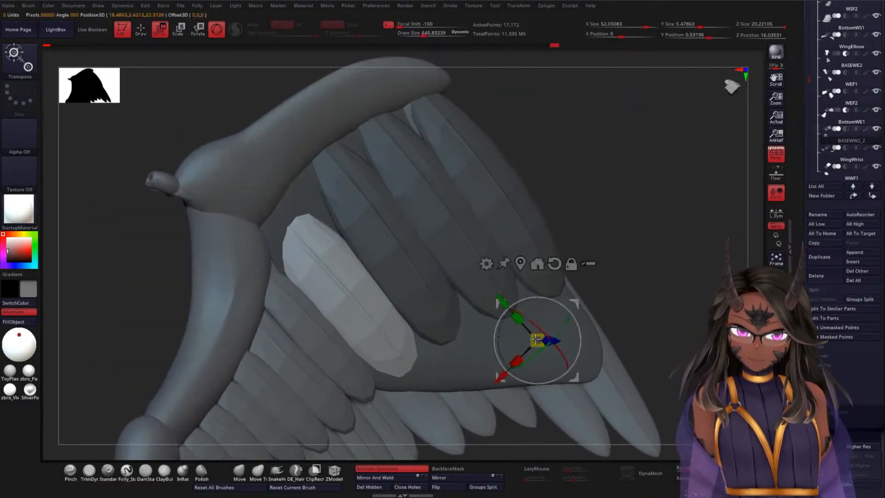
pyautogui.keyDown('alt'); pyautogui.click(460, 371); pyautogui.keyUp('alt')
pyautogui.moveTo(649, 163)
pyautogui.keyDown('ctrl'); pyautogui.mouseDown()
pyautogui.moveTo(660, 211)
pyautogui.moveTo(666, 164)
pyautogui.mouseUp(); pyautogui.keyUp('ctrl')
pyautogui.keyDown('ctrl'); pyautogui.click(559, 339); pyautogui.keyUp('ctrl')
pyautogui.keyDown('alt'); pyautogui.click(559, 338); pyautogui.keyUp('alt')
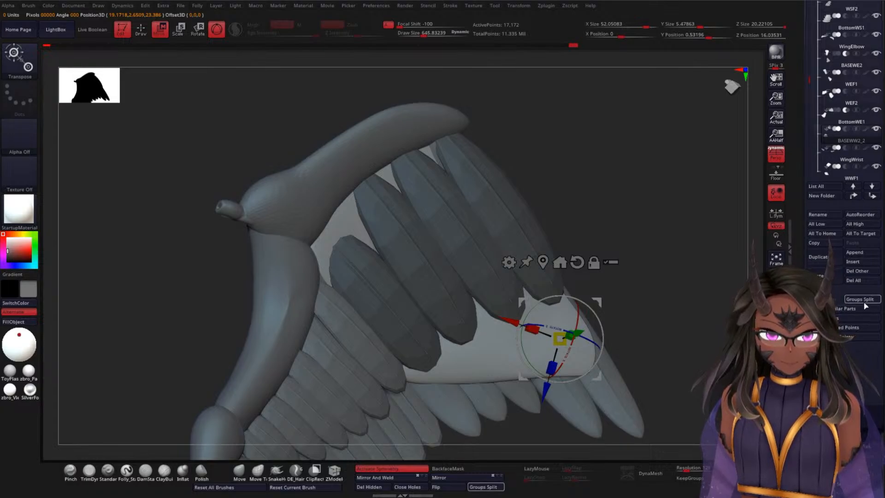
pyautogui.click(858, 327)
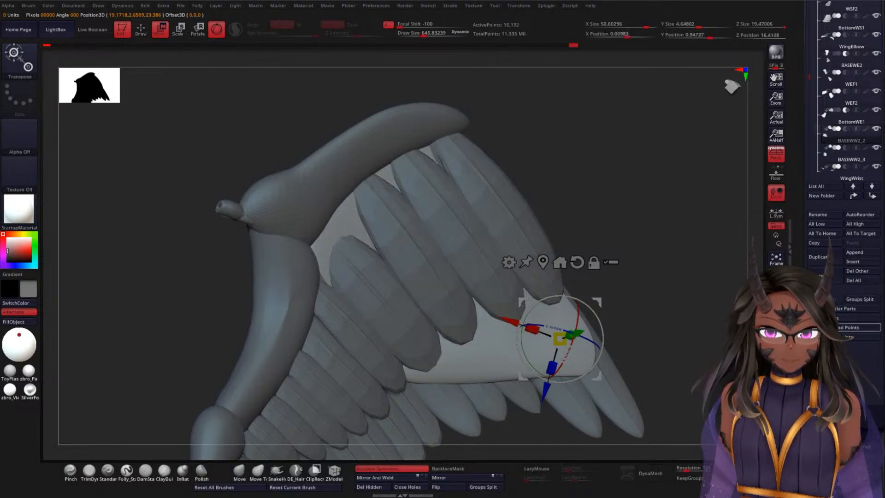
pyautogui.moveTo(632, 188)
pyautogui.mouseDown()
pyautogui.moveTo(639, 192)
pyautogui.moveTo(643, 182)
pyautogui.mouseUp()
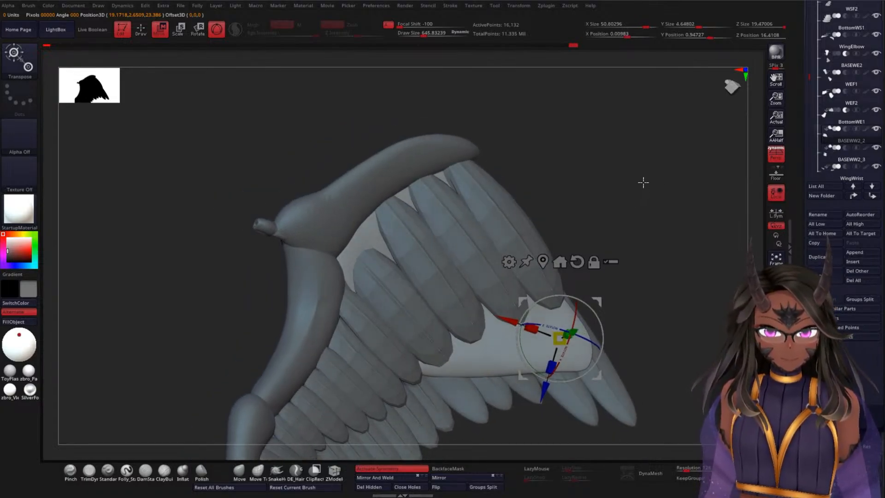
# Step: Use the Move brush at draw size about 1433 to adjust the underside panel's inner edge against the wrist joint
pyautogui.press('q')
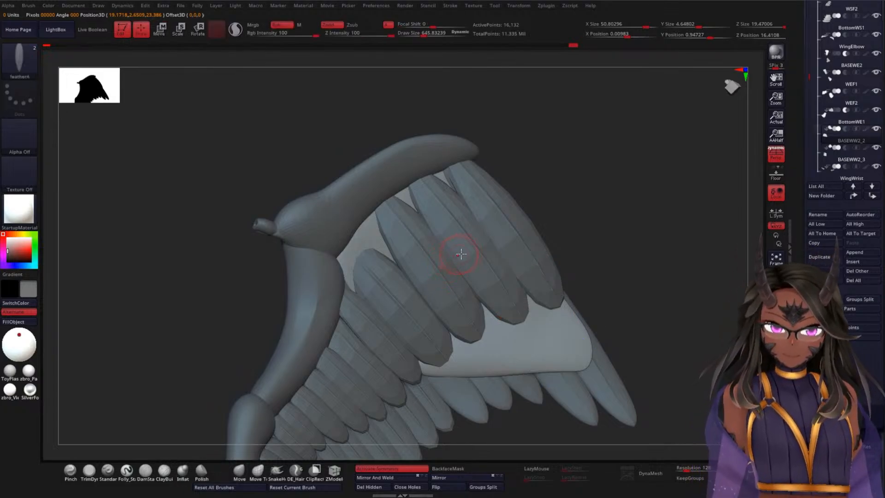
pyautogui.press('space')
pyautogui.moveTo(582, 191); pyautogui.dragTo(615, 187)
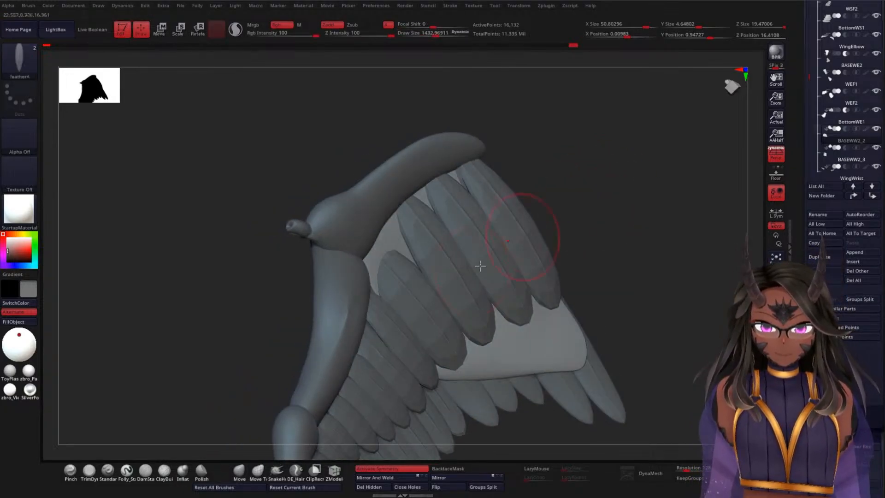
pyautogui.click(239, 470)
pyautogui.moveTo(602, 241); pyautogui.dragTo(499, 231)
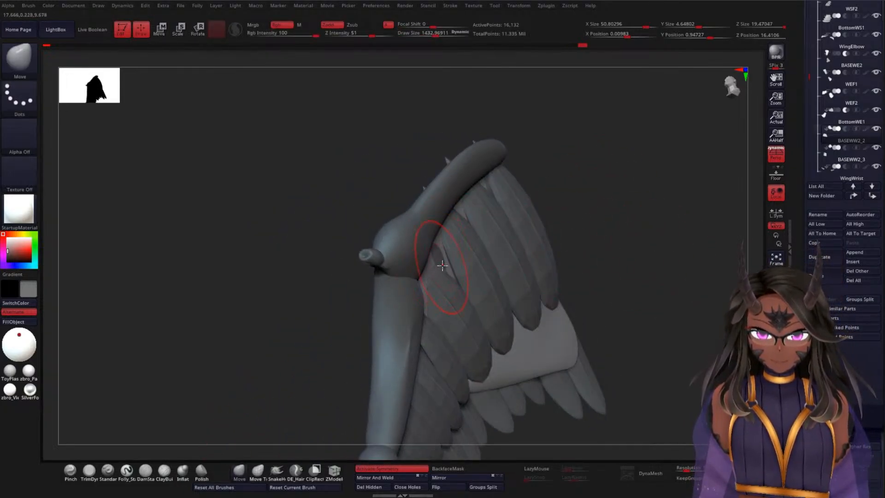
pyautogui.moveTo(578, 200); pyautogui.dragTo(587, 263)
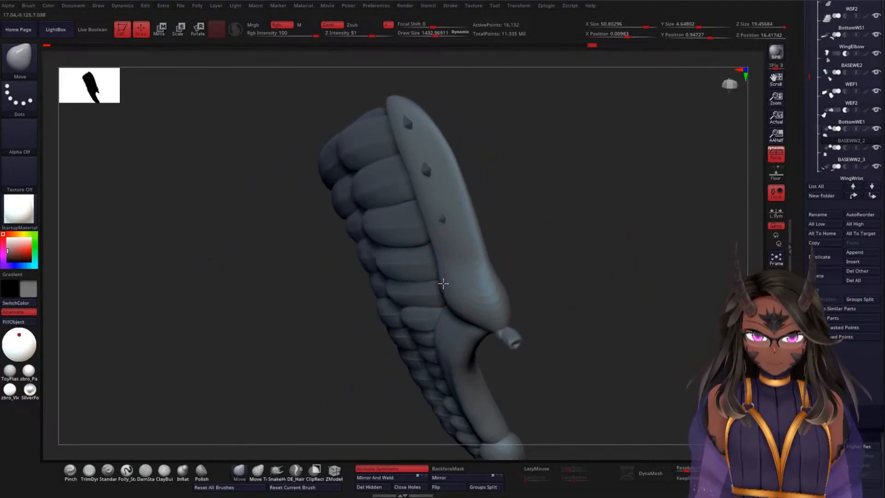
pyautogui.moveTo(443, 283); pyautogui.dragTo(490, 280, button='right')
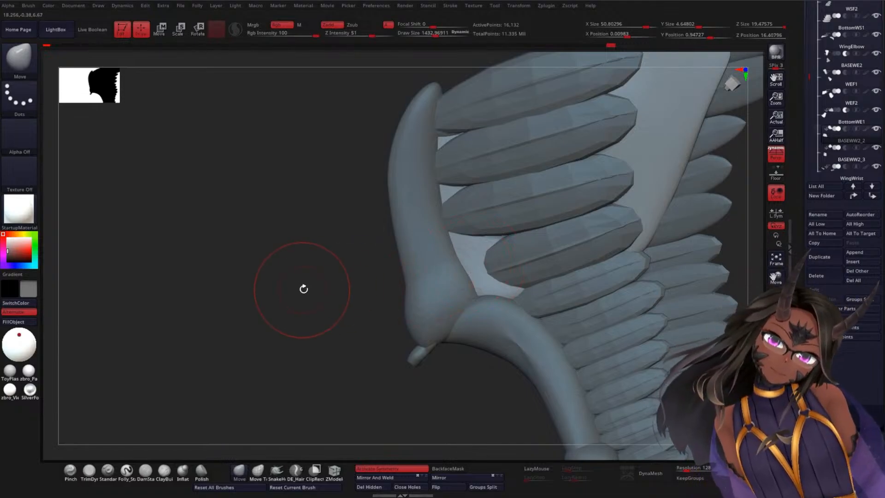
pyautogui.moveTo(303, 288)
pyautogui.mouseDown()
pyautogui.moveTo(327, 273)
pyautogui.moveTo(284, 273)
pyautogui.mouseUp()
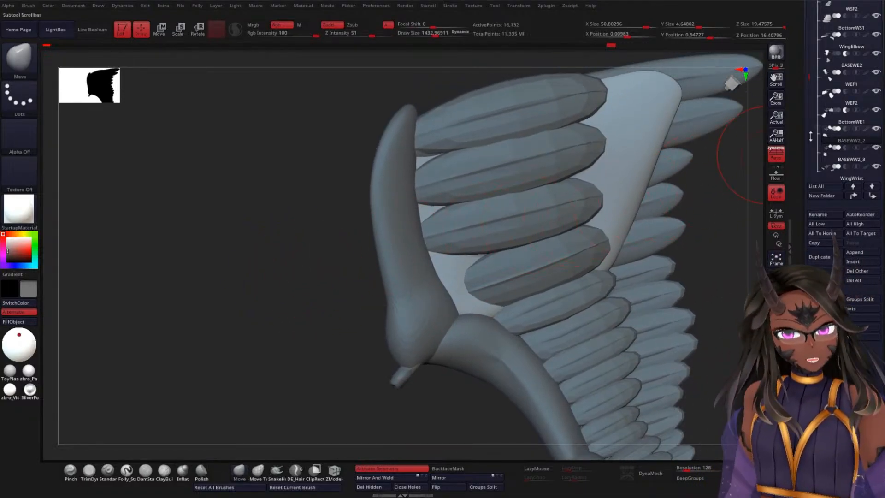
# Step: Select the BASEWW2_3 feather subtool and pull the innermost feather's root toward the wrist joint with the Move Topological brush
pyautogui.moveTo(832, 154)
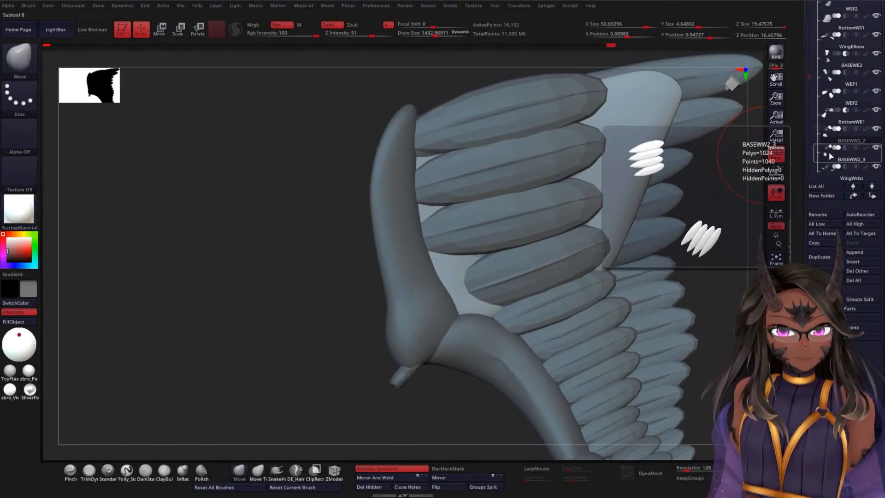
pyautogui.click(832, 155)
pyautogui.click(258, 470)
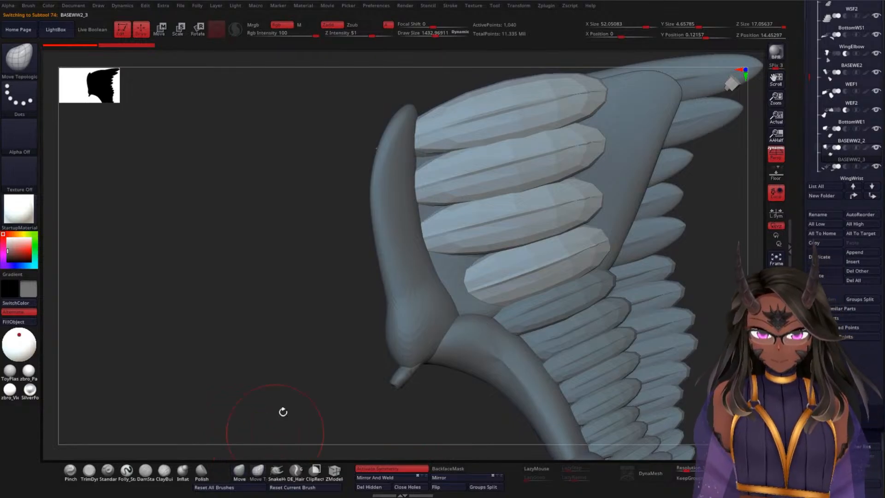
pyautogui.moveTo(282, 410); pyautogui.dragTo(275, 402)
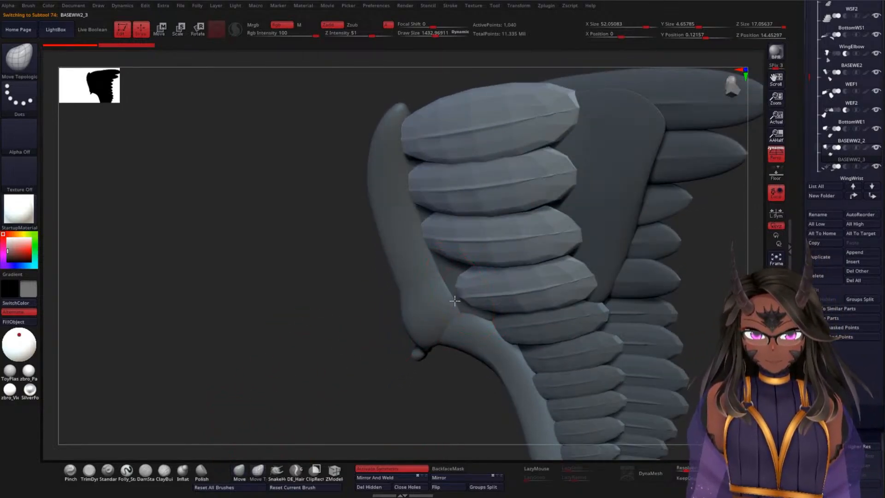
pyautogui.moveTo(454, 300); pyautogui.dragTo(459, 314)
pyautogui.moveTo(363, 334); pyautogui.dragTo(346, 351)
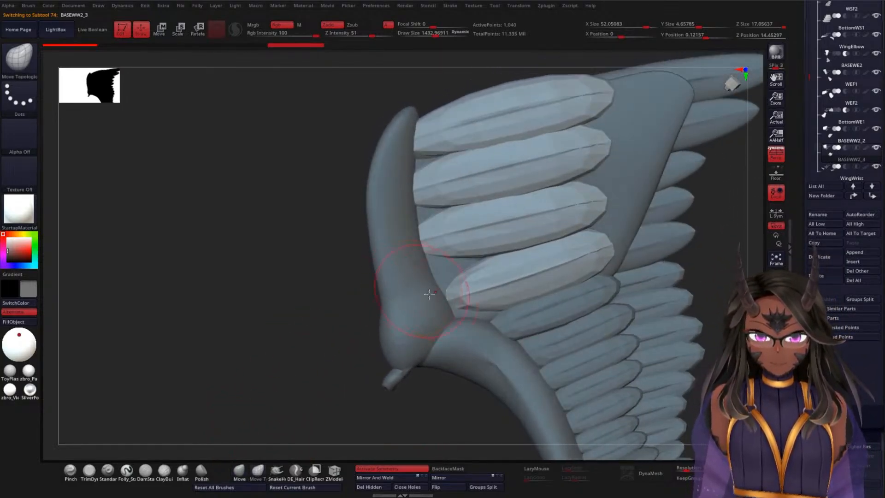
pyautogui.moveTo(458, 310)
pyautogui.mouseDown()
pyautogui.moveTo(447, 324)
pyautogui.moveTo(474, 319)
pyautogui.moveTo(461, 296)
pyautogui.moveTo(466, 310)
pyautogui.moveTo(440, 308)
pyautogui.mouseUp()
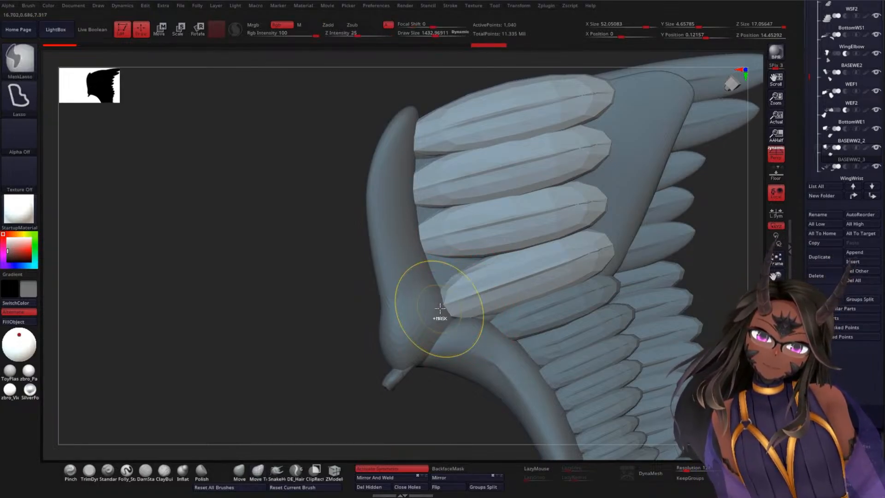
# Step: Work the roots of the two middle feathers toward the wrist joint with the Move Topological brush, checking the fit from both sides
pyautogui.moveTo(354, 296); pyautogui.dragTo(416, 300)
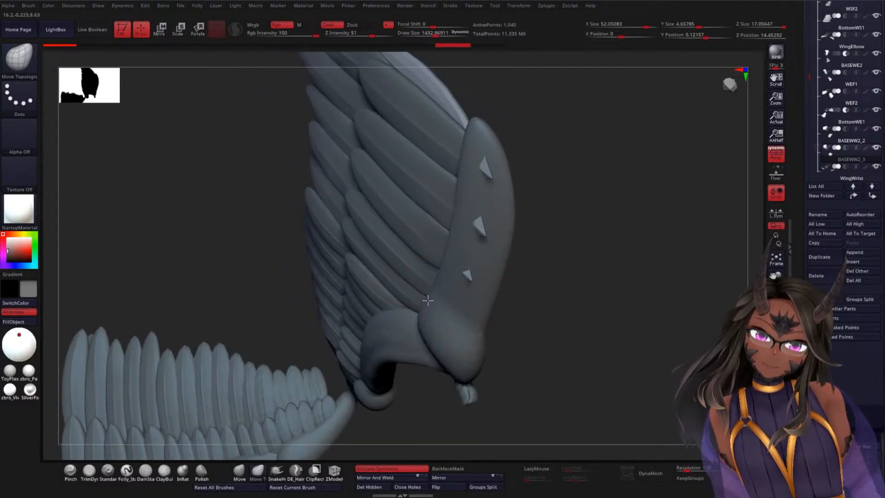
pyautogui.moveTo(555, 286); pyautogui.dragTo(433, 294)
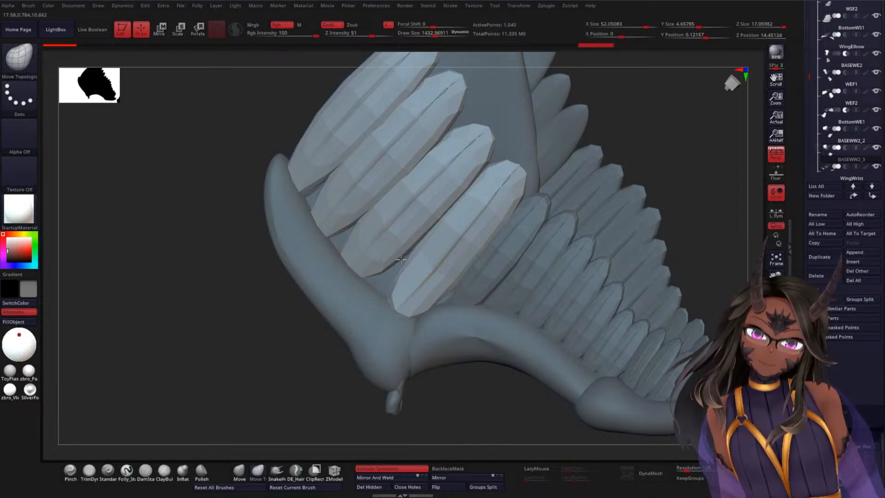
pyautogui.moveTo(296, 327)
pyautogui.mouseDown()
pyautogui.moveTo(332, 350)
pyautogui.moveTo(324, 354)
pyautogui.moveTo(302, 340)
pyautogui.mouseUp()
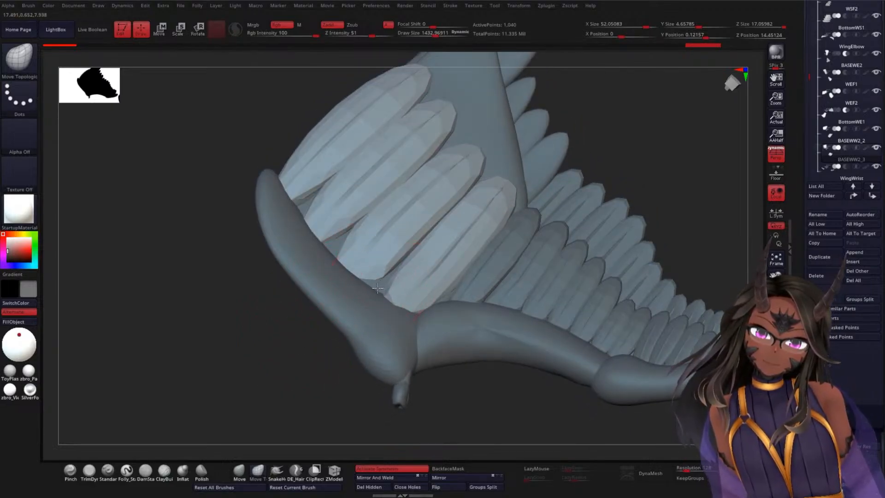
pyautogui.moveTo(377, 288); pyautogui.dragTo(378, 291)
pyautogui.moveTo(293, 355); pyautogui.dragTo(295, 380)
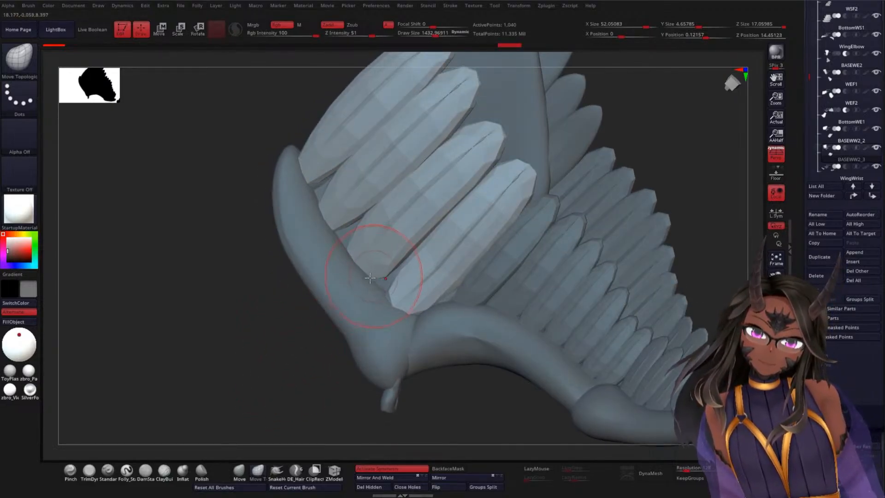
pyautogui.moveTo(302, 343); pyautogui.dragTo(294, 358)
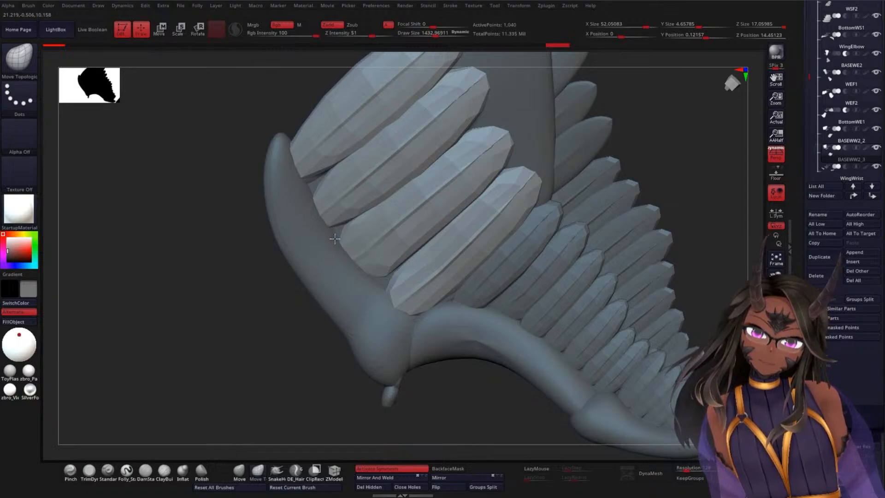
pyautogui.moveTo(334, 238); pyautogui.dragTo(336, 238)
pyautogui.moveTo(396, 269); pyautogui.dragTo(382, 269)
pyautogui.moveTo(277, 264); pyautogui.dragTo(256, 267)
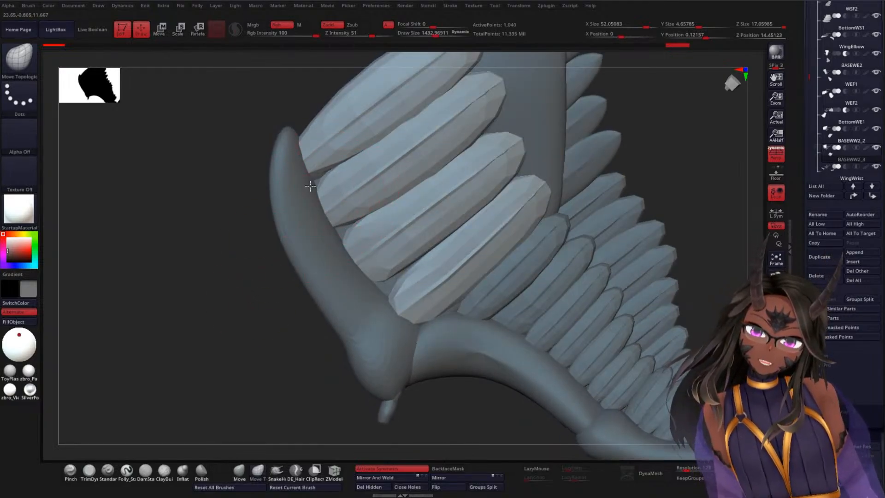
# Step: Pull the roots of the outer feathers against the wrist joint's edge with the Move Topological brush to close the gaps
pyautogui.moveTo(310, 186); pyautogui.dragTo(309, 187)
pyautogui.moveTo(347, 223); pyautogui.dragTo(338, 230)
pyautogui.moveTo(322, 176); pyautogui.dragTo(303, 209)
pyautogui.moveTo(252, 272); pyautogui.dragTo(251, 216)
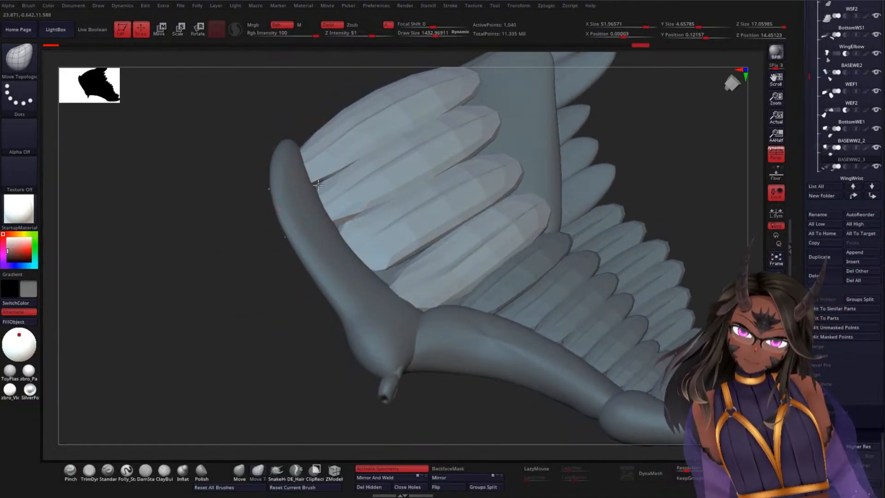
pyautogui.moveTo(318, 184); pyautogui.dragTo(307, 171)
pyautogui.moveTo(249, 271); pyautogui.dragTo(248, 311)
pyautogui.moveTo(328, 221)
pyautogui.mouseDown()
pyautogui.moveTo(342, 231)
pyautogui.moveTo(317, 216)
pyautogui.moveTo(343, 219)
pyautogui.moveTo(334, 235)
pyautogui.mouseUp()
# Step: Reduce the brush's draw size to about 572 and refine the root edges of the innermost feathers along the wrist joint
pyautogui.press('space')
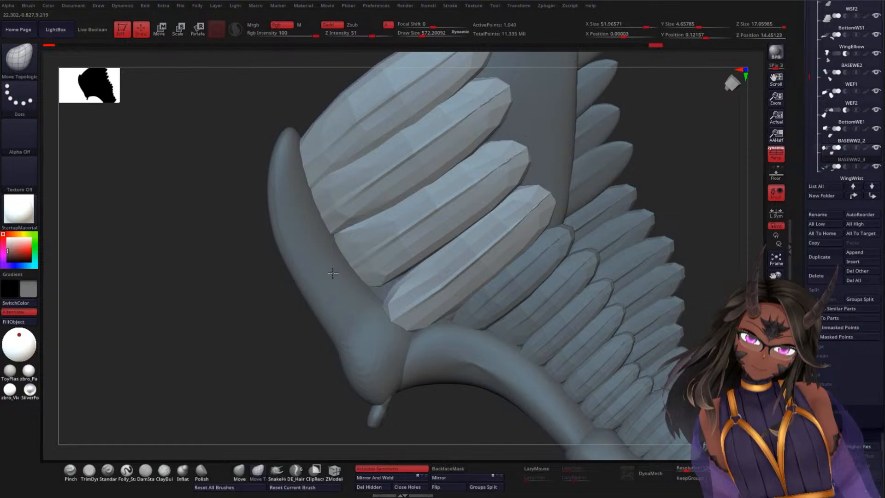
pyautogui.moveTo(312, 194)
pyautogui.keyDown('shift'); pyautogui.mouseDown()
pyautogui.moveTo(311, 203)
pyautogui.moveTo(325, 175)
pyautogui.mouseUp(); pyautogui.keyUp('shift')
pyautogui.hotkey('ctrl', 'z')
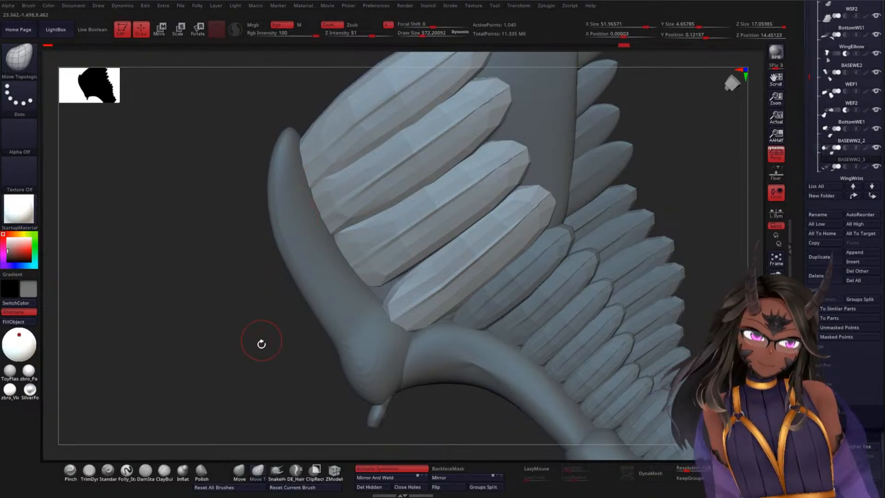
pyautogui.moveTo(263, 342)
pyautogui.mouseDown()
pyautogui.moveTo(277, 368)
pyautogui.moveTo(265, 372)
pyautogui.moveTo(231, 292)
pyautogui.moveTo(250, 336)
pyautogui.moveTo(236, 340)
pyautogui.moveTo(272, 346)
pyautogui.mouseUp()
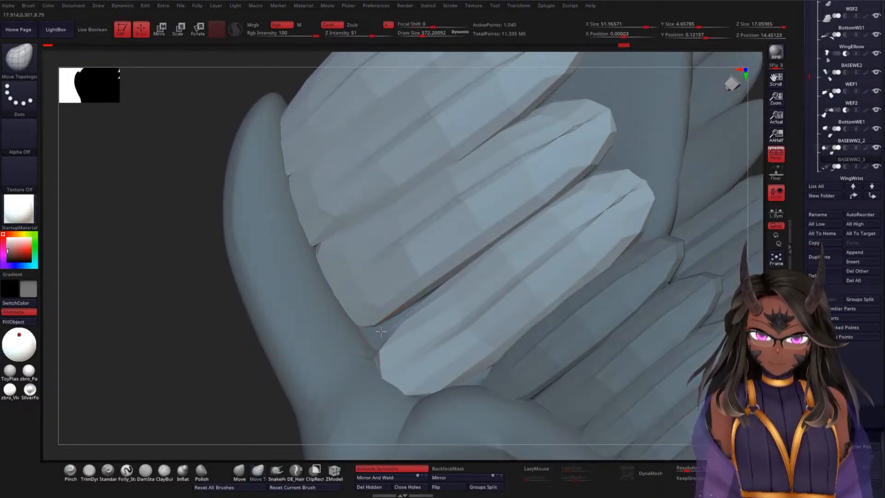
pyautogui.moveTo(381, 331); pyautogui.dragTo(376, 335)
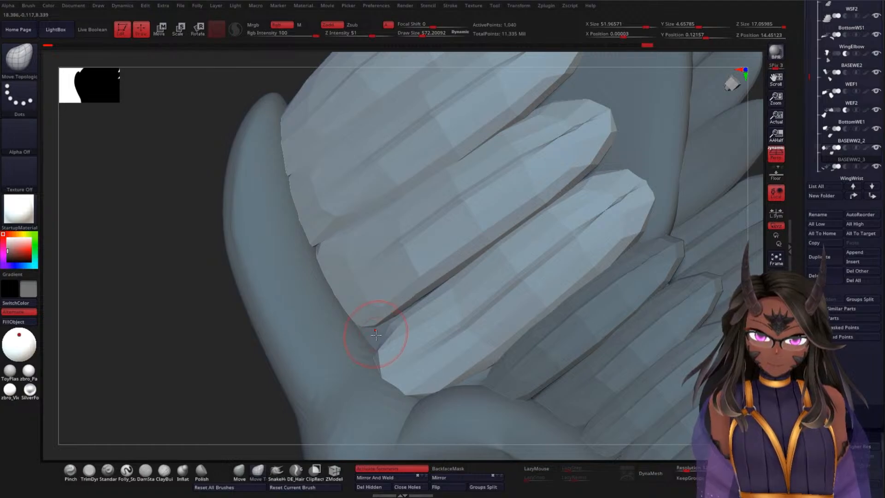
pyautogui.moveTo(243, 356)
pyautogui.mouseDown()
pyautogui.moveTo(249, 401)
pyautogui.moveTo(277, 387)
pyautogui.mouseUp()
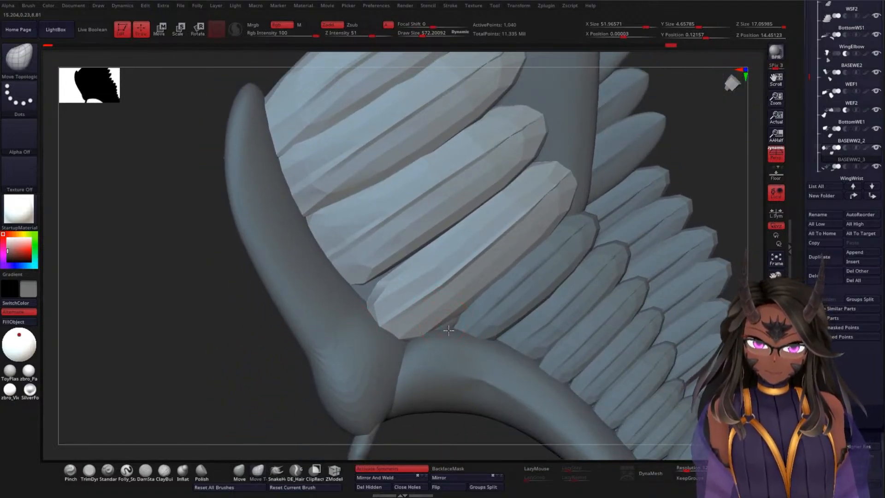
pyautogui.moveTo(451, 327); pyautogui.dragTo(451, 319)
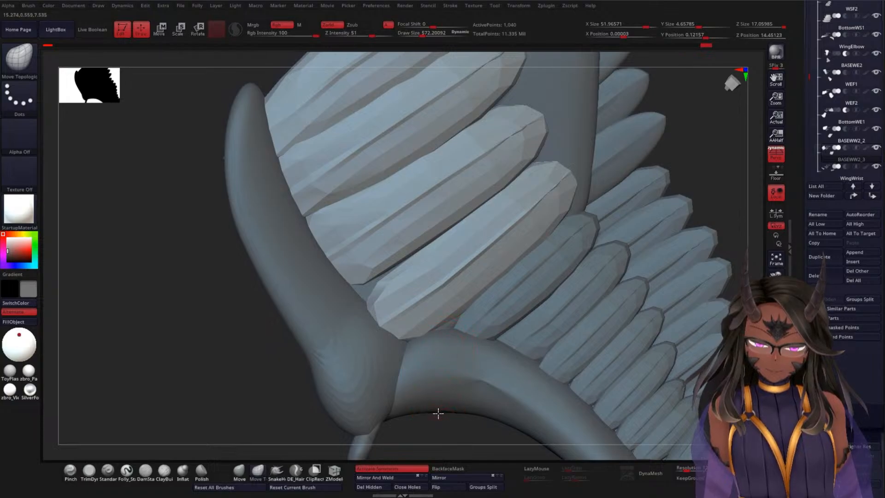
pyautogui.moveTo(243, 359); pyautogui.dragTo(267, 364)
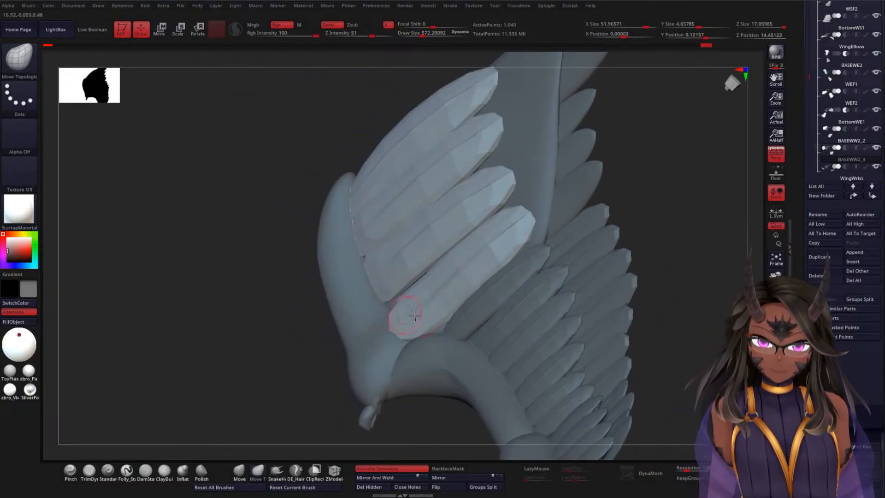
pyautogui.moveTo(270, 319); pyautogui.dragTo(261, 424)
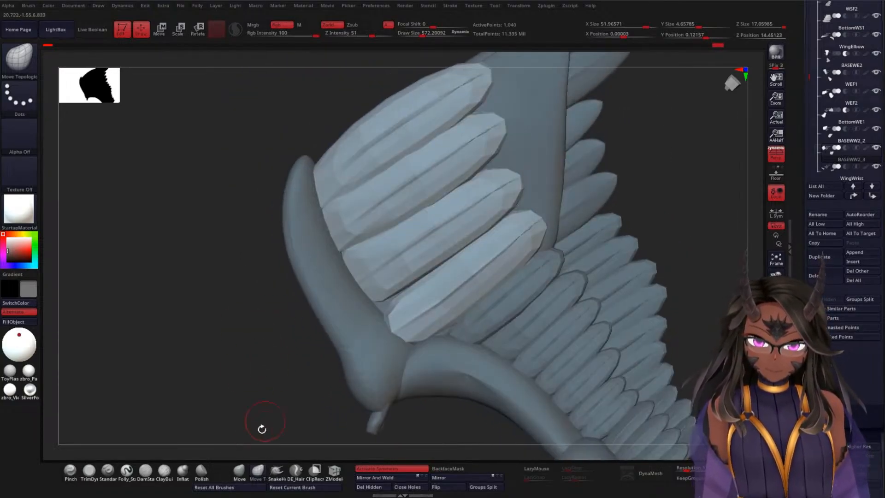
# Step: Use the Move brush at draw size about 1048 to widen the innermost feather's root toward the wrist joint
pyautogui.click(239, 470)
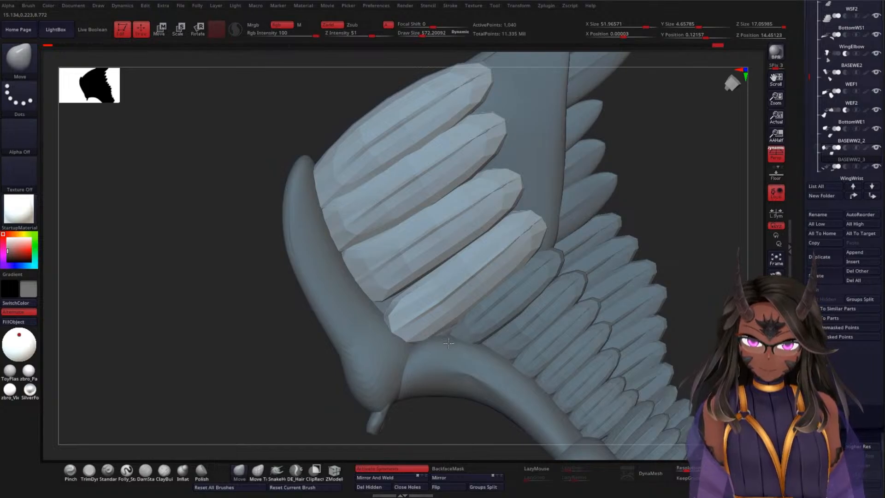
pyautogui.press('space')
pyautogui.moveTo(442, 327); pyautogui.dragTo(446, 336)
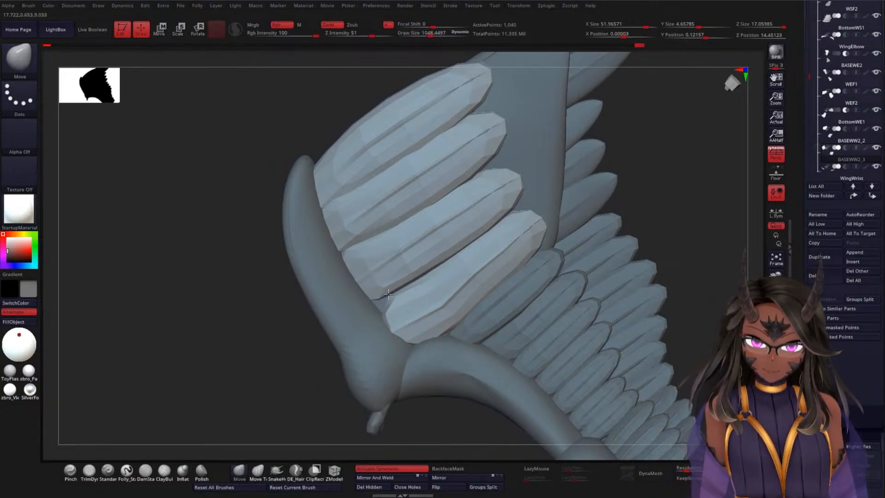
pyautogui.press('ctrl')
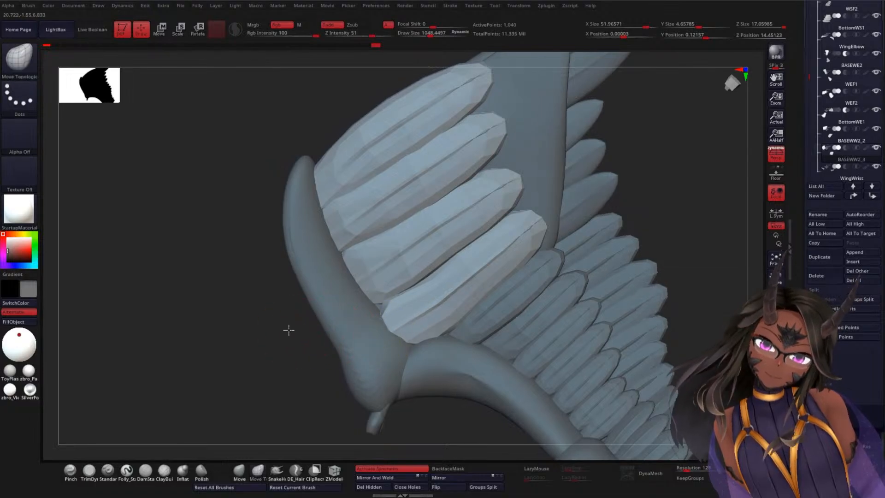
# Step: Adjust the bow of the inner feathers with the Move Topological brush while viewing the wing at a steep angle
pyautogui.moveTo(288, 330)
pyautogui.mouseDown()
pyautogui.moveTo(294, 319)
pyautogui.moveTo(259, 320)
pyautogui.mouseUp()
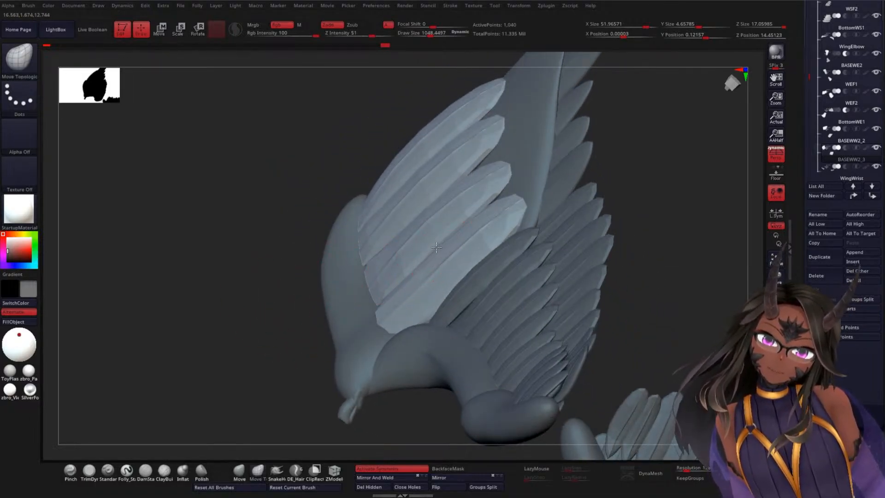
pyautogui.moveTo(437, 248); pyautogui.dragTo(438, 243)
pyautogui.moveTo(485, 205); pyautogui.dragTo(489, 195)
pyautogui.moveTo(239, 309)
pyautogui.mouseDown()
pyautogui.moveTo(272, 330)
pyautogui.moveTo(280, 354)
pyautogui.moveTo(290, 344)
pyautogui.mouseUp()
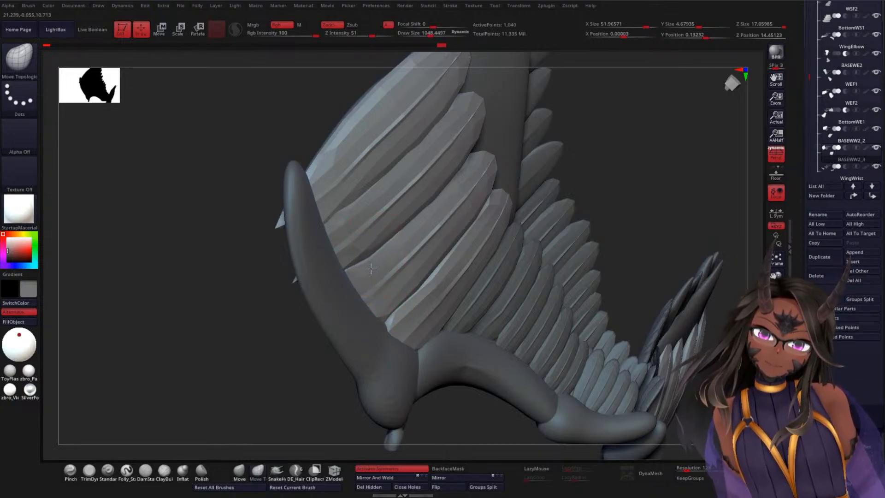
# Step: Try smoothing away the feather corners that poke through the wrist joint's far side and reshaping a root, and undo those strokes
pyautogui.moveTo(288, 338); pyautogui.dragTo(438, 283)
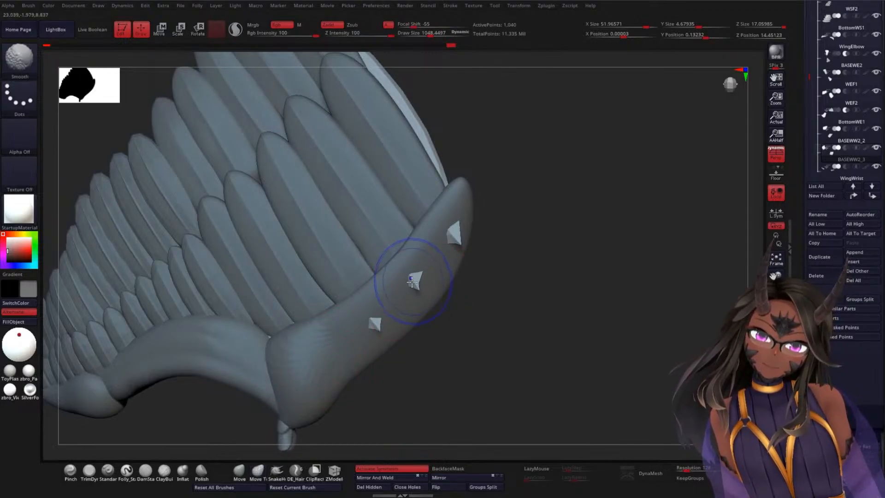
pyautogui.keyDown('shift'); pyautogui.moveTo(415, 280); pyautogui.dragTo(412, 283); pyautogui.keyUp('shift')
pyautogui.keyDown('shift'); pyautogui.moveTo(383, 319); pyautogui.dragTo(376, 316); pyautogui.keyUp('shift')
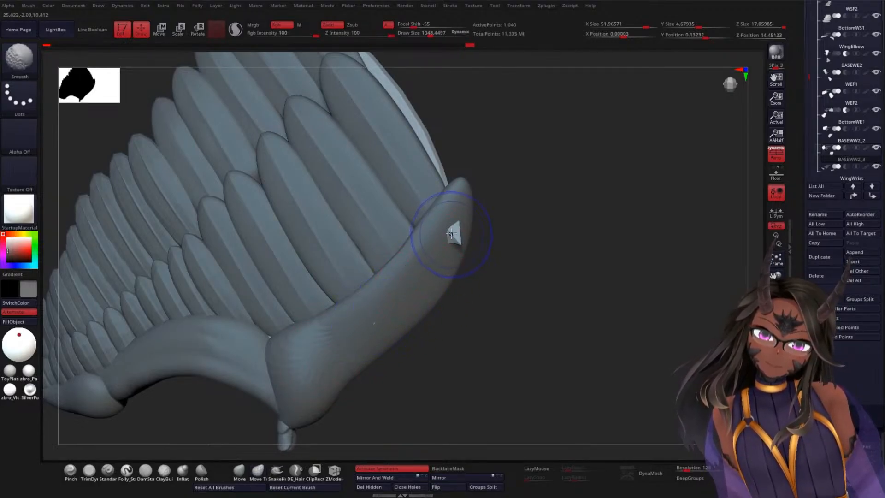
pyautogui.keyDown('shift'); pyautogui.moveTo(444, 237); pyautogui.dragTo(449, 242); pyautogui.keyUp('shift')
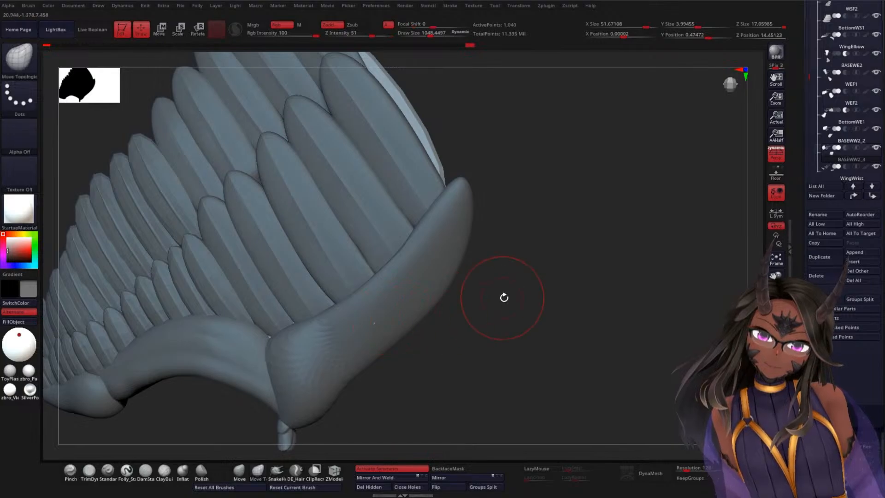
pyautogui.moveTo(504, 296)
pyautogui.mouseDown()
pyautogui.moveTo(421, 341)
pyautogui.moveTo(280, 308)
pyautogui.mouseUp()
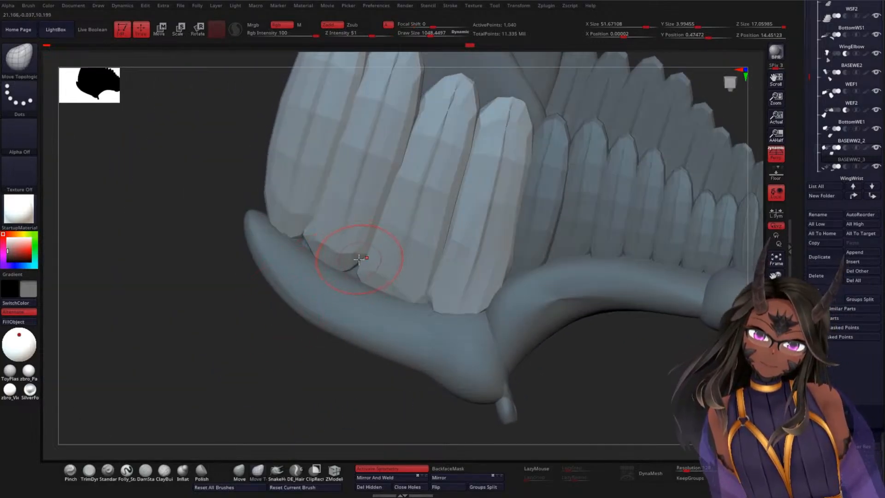
pyautogui.moveTo(358, 260); pyautogui.dragTo(357, 270)
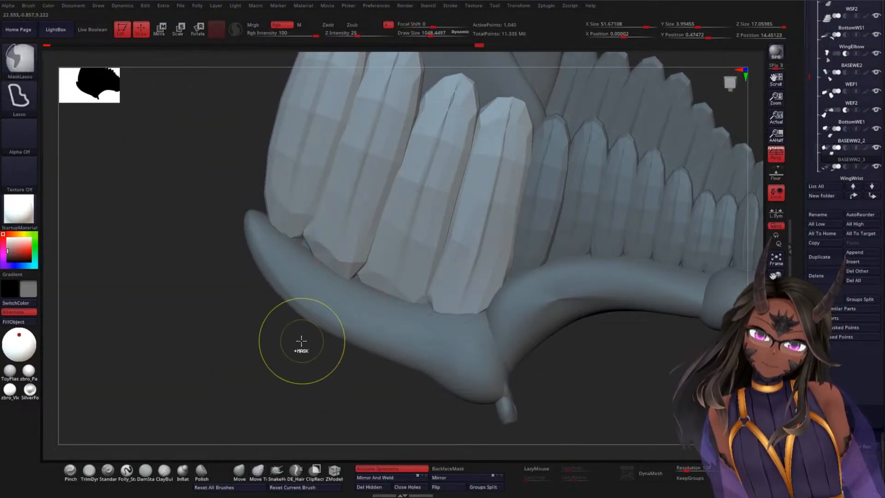
pyautogui.hotkey('ctrl', 'z')
pyautogui.hotkey('ctrl', 'z')
pyautogui.hotkey('ctrl', 'z')
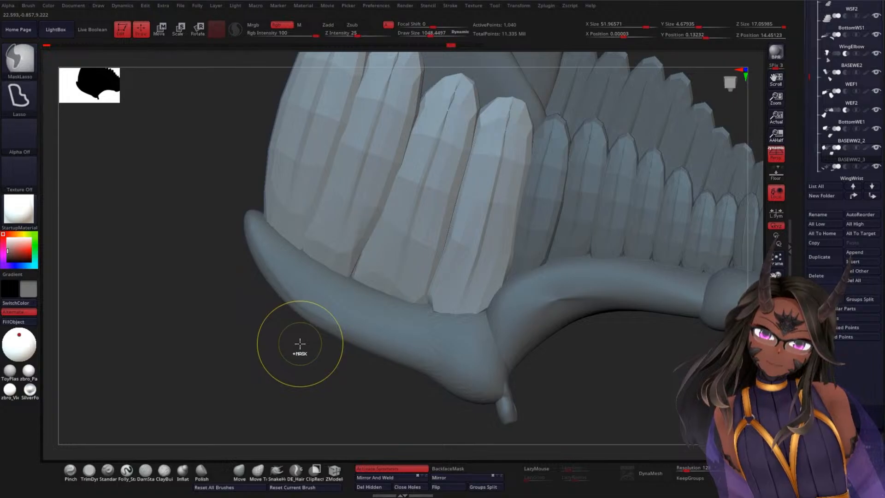
# Step: Check the feather roots on both sides of the wrist joint and adjust the middle feathers' root edges with the Move Topological brush
pyautogui.moveTo(263, 366)
pyautogui.mouseDown()
pyautogui.moveTo(389, 325)
pyautogui.moveTo(400, 297)
pyautogui.moveTo(372, 255)
pyautogui.mouseUp()
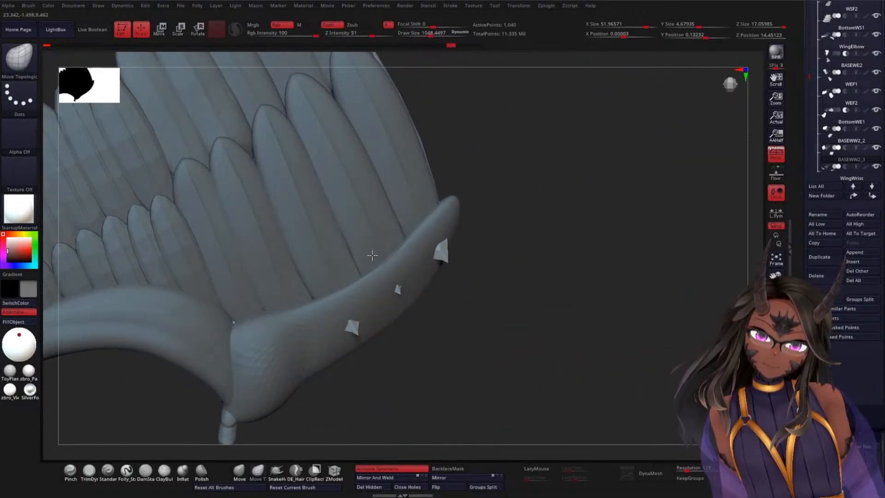
pyautogui.moveTo(525, 258); pyautogui.dragTo(433, 330)
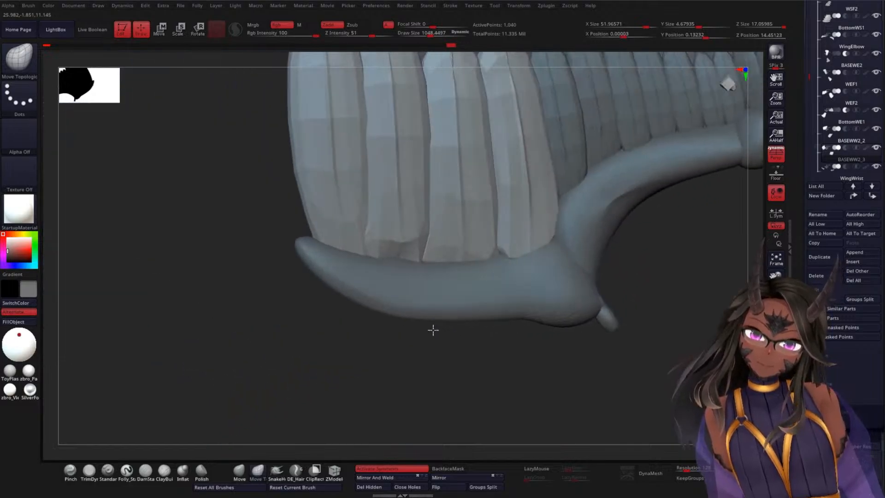
pyautogui.moveTo(342, 359); pyautogui.dragTo(492, 233)
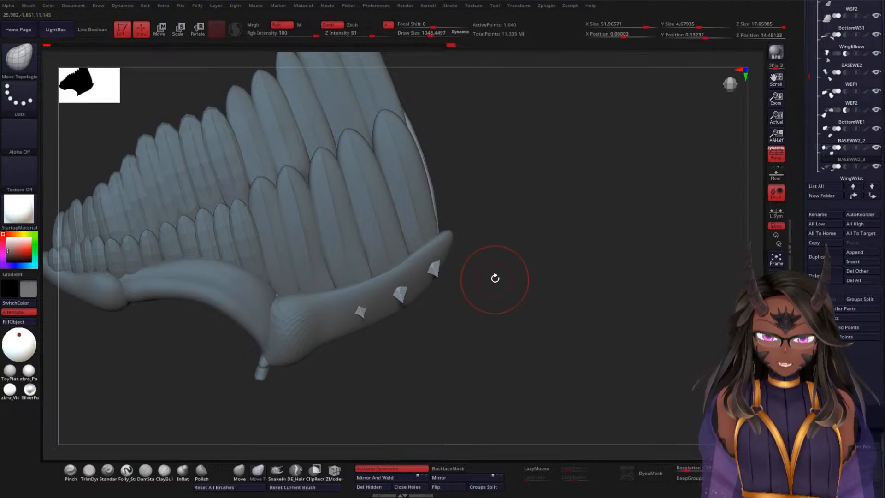
pyautogui.moveTo(541, 242); pyautogui.dragTo(487, 281)
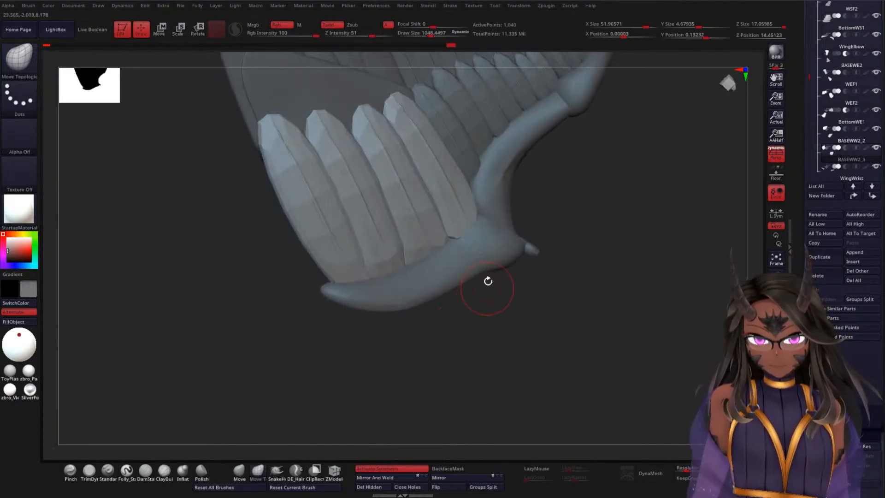
pyautogui.moveTo(560, 256); pyautogui.dragTo(450, 232)
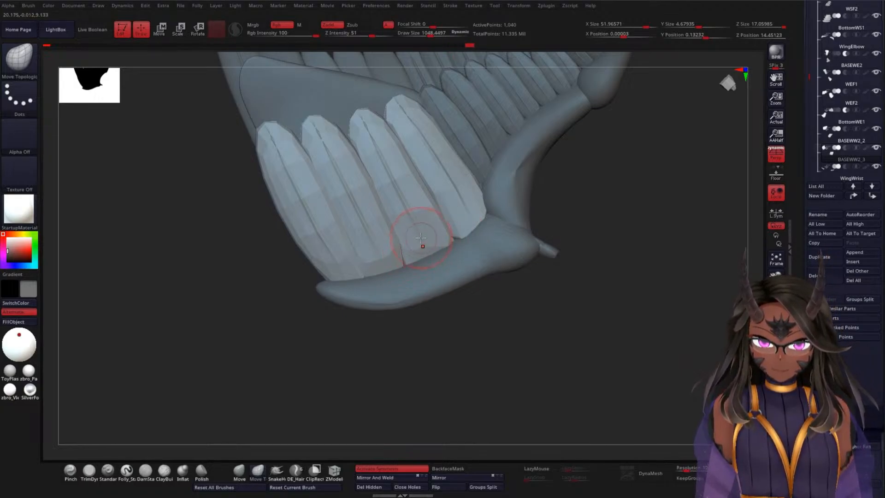
# Step: Subdivide the four-feather subtool three times and inspect the smoothed feathers along the wrist joint
pyautogui.press('ctrl')
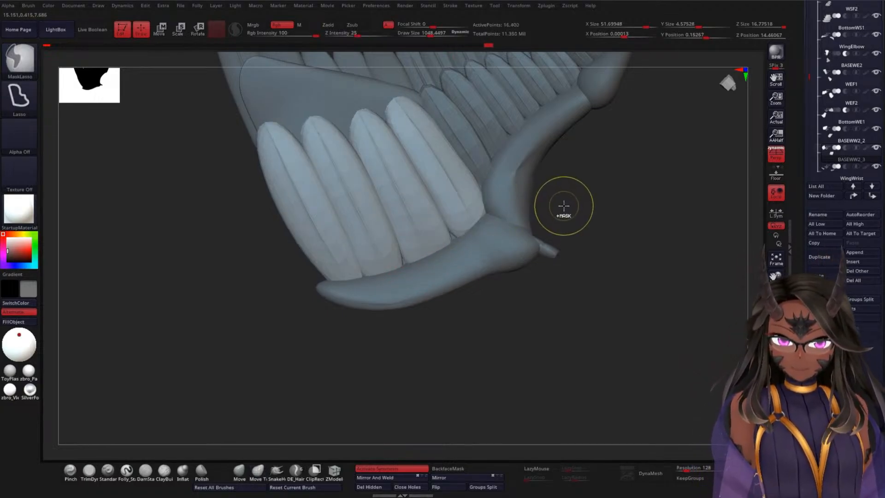
pyautogui.moveTo(608, 241)
pyautogui.mouseDown()
pyautogui.moveTo(694, 235)
pyautogui.moveTo(606, 257)
pyautogui.moveTo(650, 204)
pyautogui.moveTo(666, 234)
pyautogui.moveTo(652, 236)
pyautogui.mouseUp()
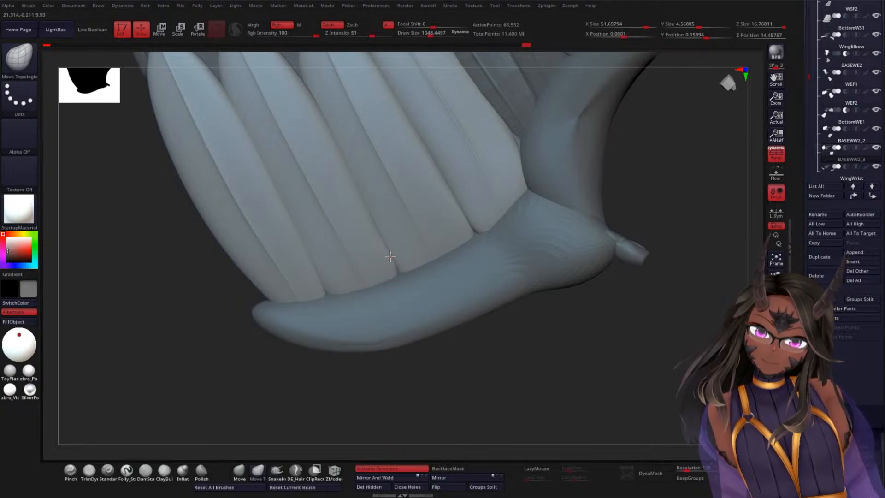
pyautogui.moveTo(555, 340); pyautogui.dragTo(566, 278)
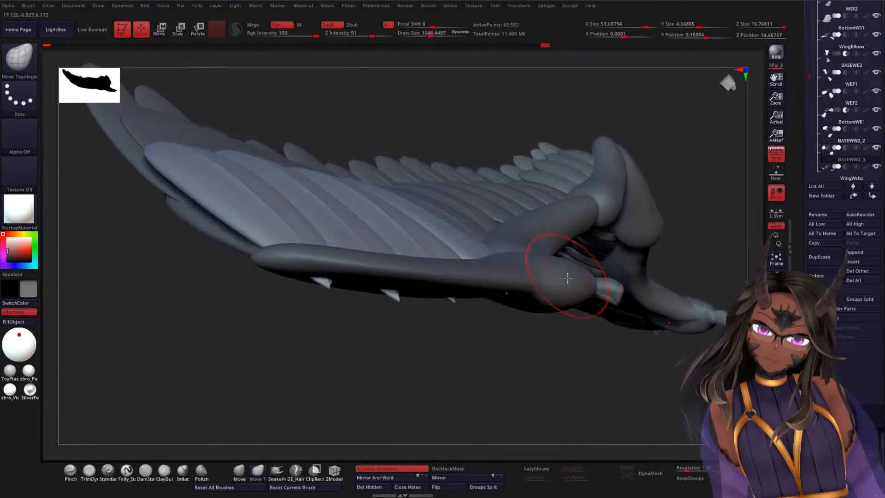
pyautogui.keyDown('alt'); pyautogui.moveTo(706, 211); pyautogui.dragTo(735, 184); pyautogui.keyUp('alt')
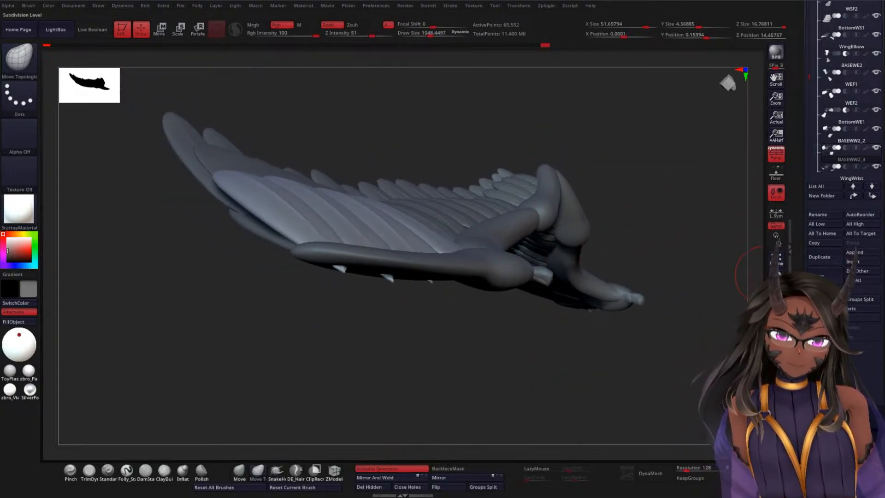
# Step: Compare the four feathers at their lowest and highest subdivision levels, and delete their higher levels, keeping the lowest one
pyautogui.moveTo(822, 433); pyautogui.dragTo(789, 433)
pyautogui.moveTo(495, 339); pyautogui.dragTo(568, 279)
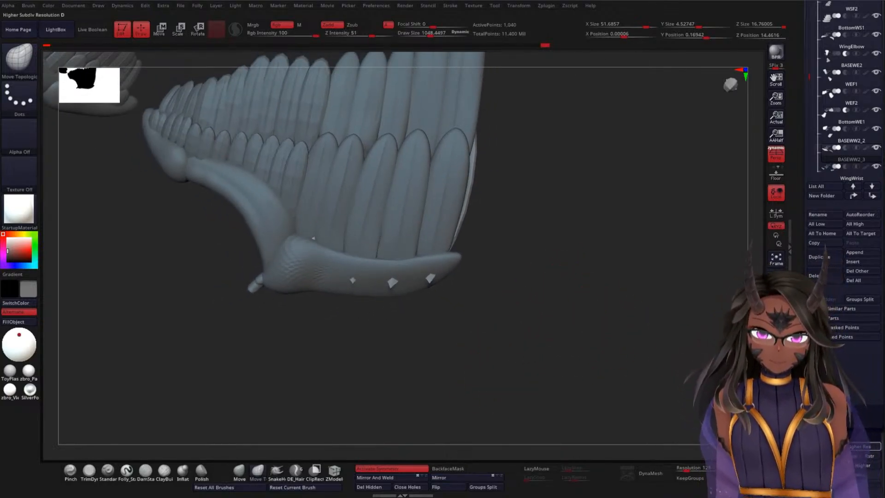
pyautogui.click(839, 455)
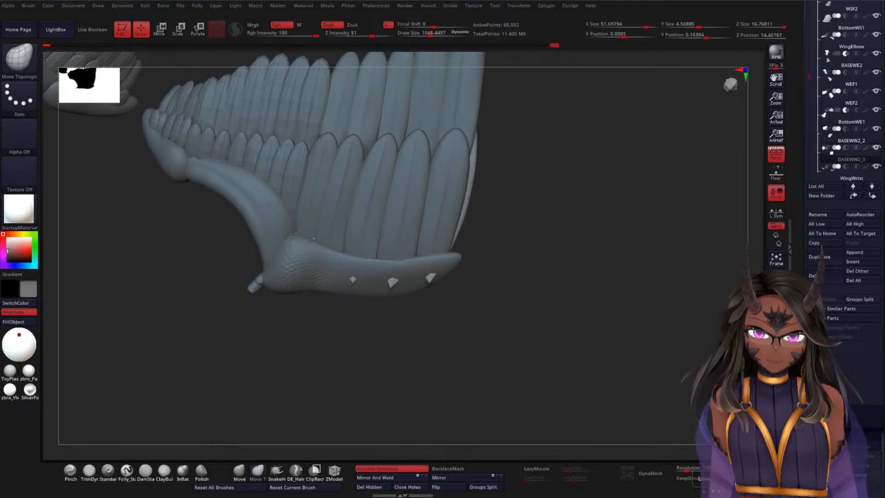
pyautogui.moveTo(533, 293); pyautogui.dragTo(557, 359)
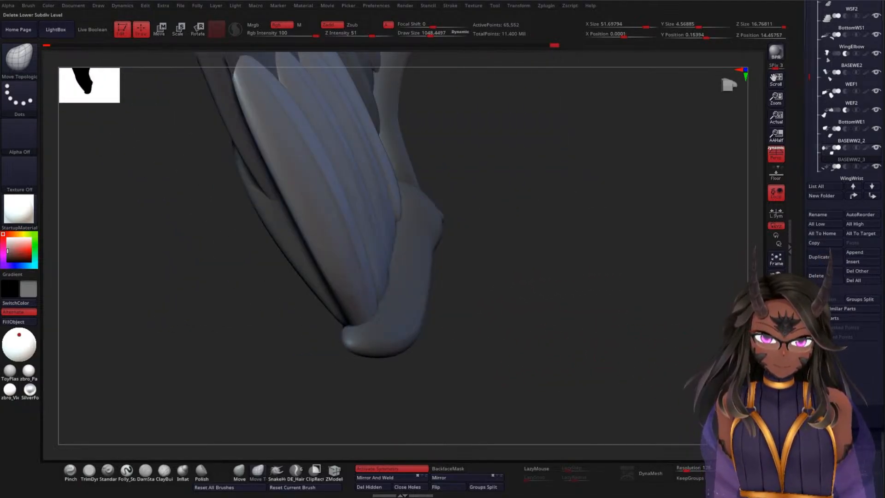
pyautogui.click(814, 455)
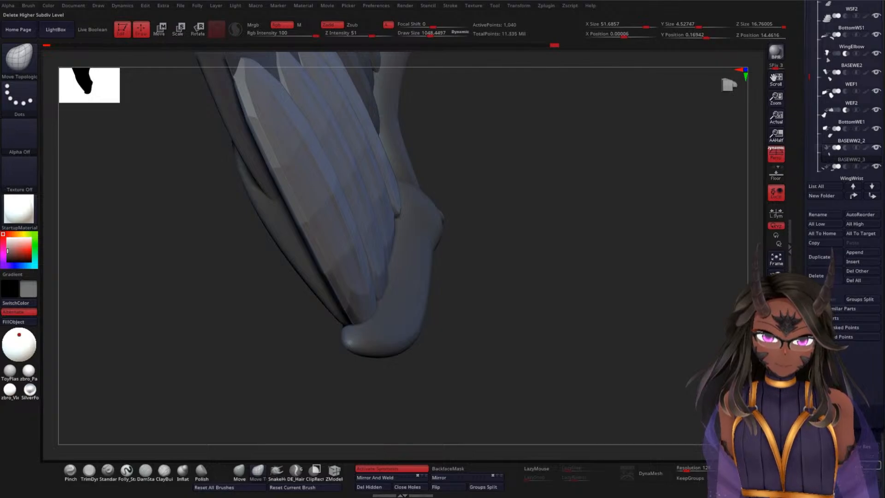
# Step: Select the BASEWW2_2 underside panel and tuck its exposed edges beneath the wrist feathers with a Move brush of about size 3000, smoothing it
pyautogui.moveTo(558, 310); pyautogui.dragTo(519, 270)
pyautogui.moveTo(539, 241); pyautogui.dragTo(538, 277)
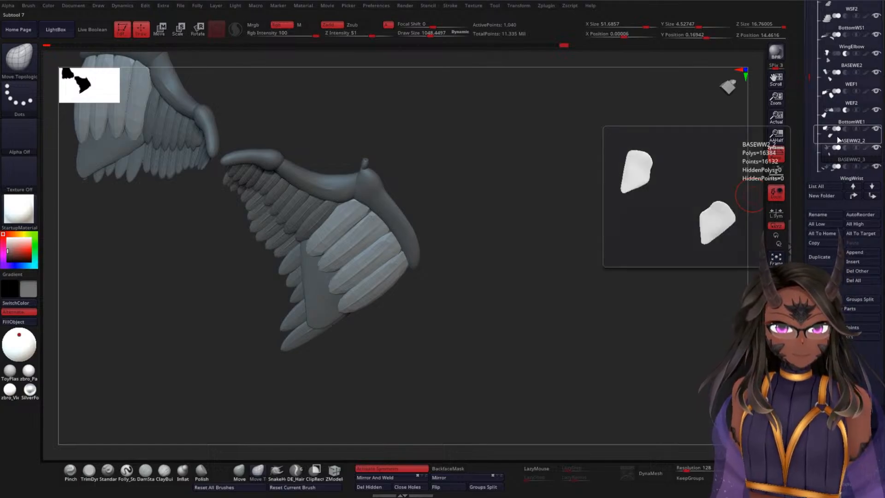
pyautogui.click(846, 143)
pyautogui.keyDown('alt'); pyautogui.moveTo(547, 253); pyautogui.dragTo(548, 305); pyautogui.keyUp('alt')
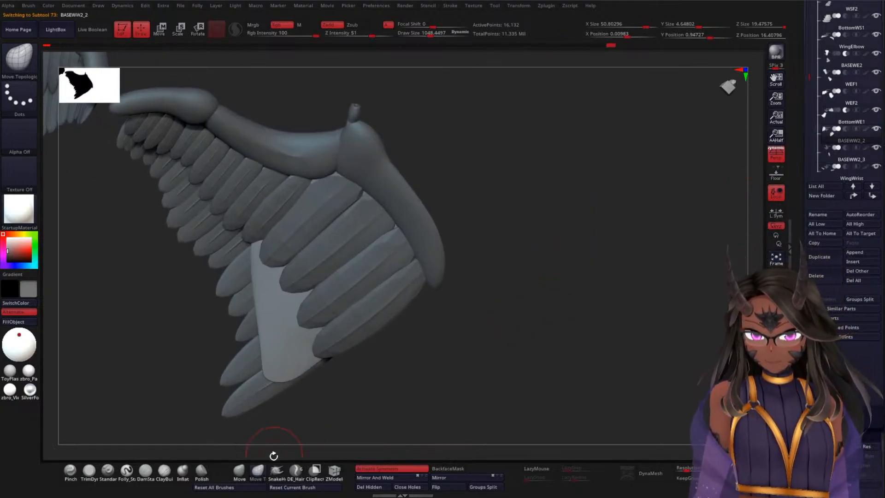
pyautogui.click(239, 470)
pyautogui.press('space')
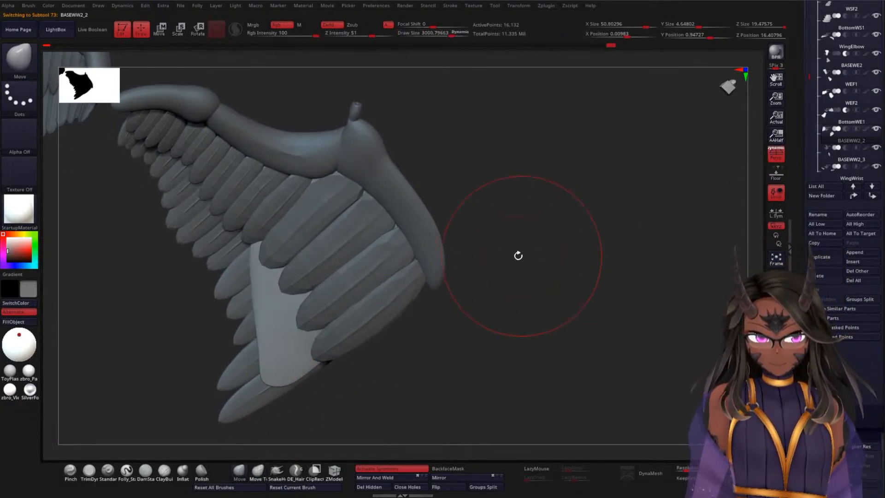
pyautogui.moveTo(286, 350)
pyautogui.mouseDown()
pyautogui.moveTo(325, 338)
pyautogui.moveTo(333, 318)
pyautogui.moveTo(332, 331)
pyautogui.mouseUp()
pyautogui.moveTo(251, 281); pyautogui.dragTo(282, 238)
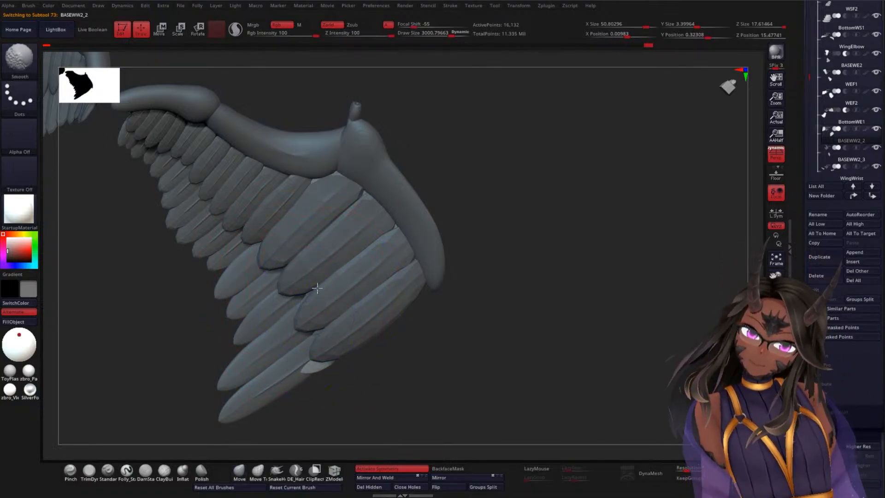
pyautogui.keyDown('shift'); pyautogui.moveTo(316, 290); pyautogui.dragTo(342, 304); pyautogui.keyUp('shift')
pyautogui.moveTo(318, 357); pyautogui.dragTo(326, 347)
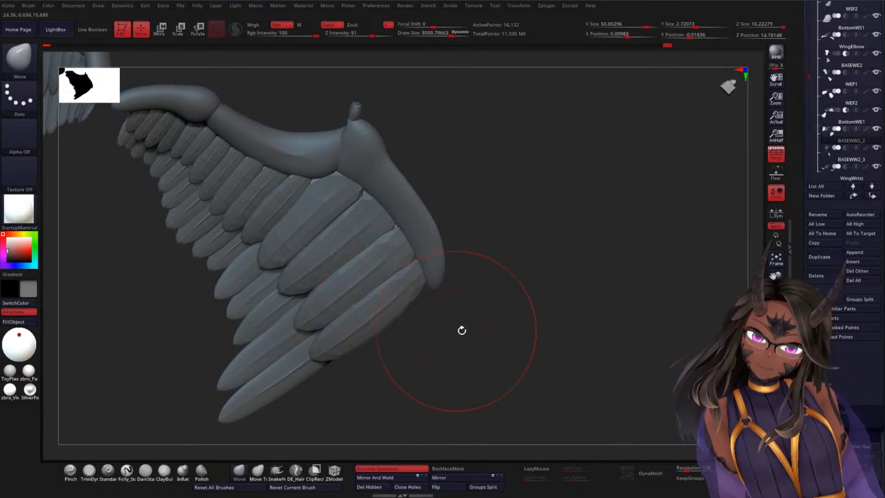
# Step: Reshape the BASEWW2_2 panel from the wing's other side and edge-on so it sits between the feather layers
pyautogui.moveTo(460, 330); pyautogui.dragTo(536, 331)
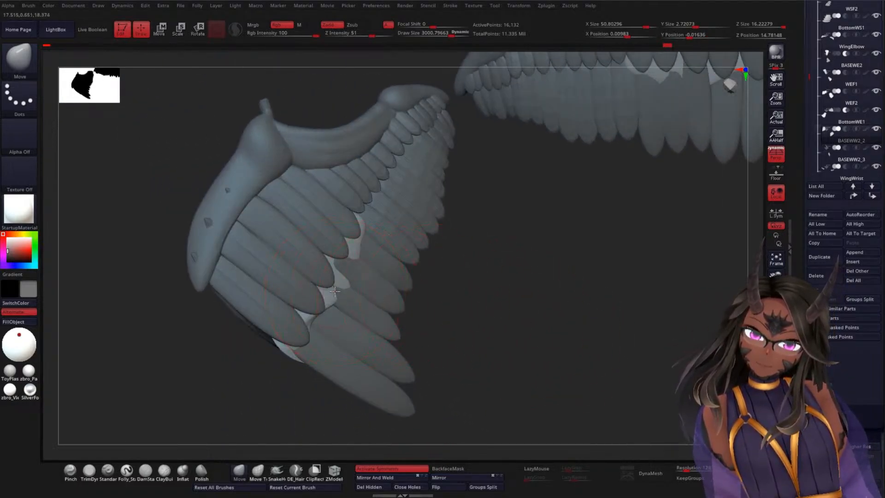
pyautogui.moveTo(335, 291); pyautogui.dragTo(329, 279)
pyautogui.moveTo(488, 258); pyautogui.dragTo(349, 238)
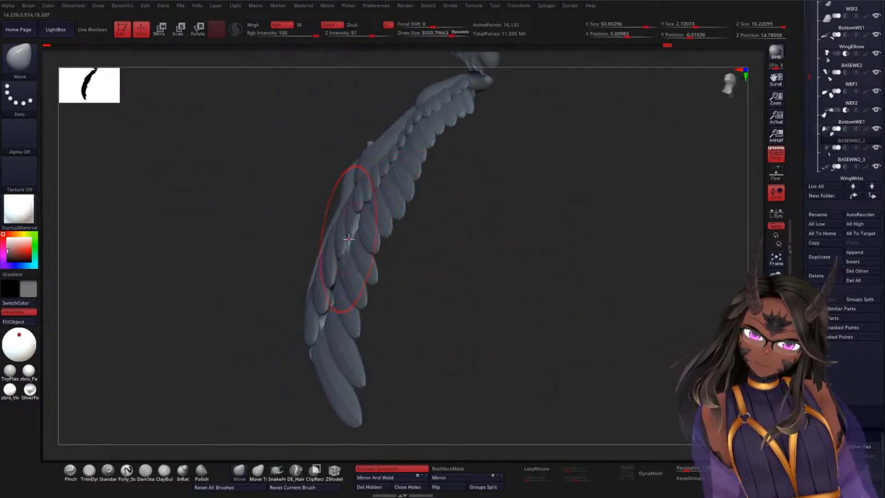
pyautogui.moveTo(454, 268)
pyautogui.mouseDown()
pyautogui.moveTo(407, 265)
pyautogui.moveTo(443, 265)
pyautogui.mouseUp()
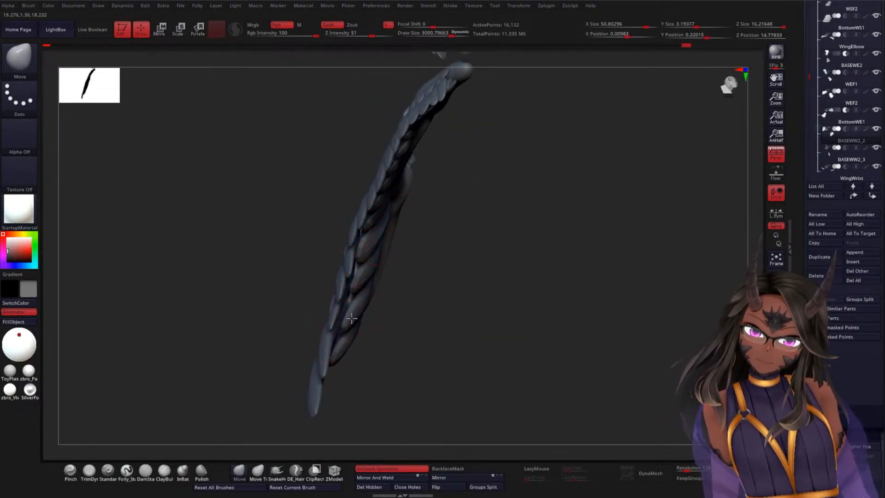
pyautogui.moveTo(438, 306); pyautogui.dragTo(488, 295)
pyautogui.moveTo(315, 327)
pyautogui.mouseDown()
pyautogui.moveTo(336, 326)
pyautogui.moveTo(308, 355)
pyautogui.mouseUp()
pyautogui.moveTo(500, 295); pyautogui.dragTo(430, 250)
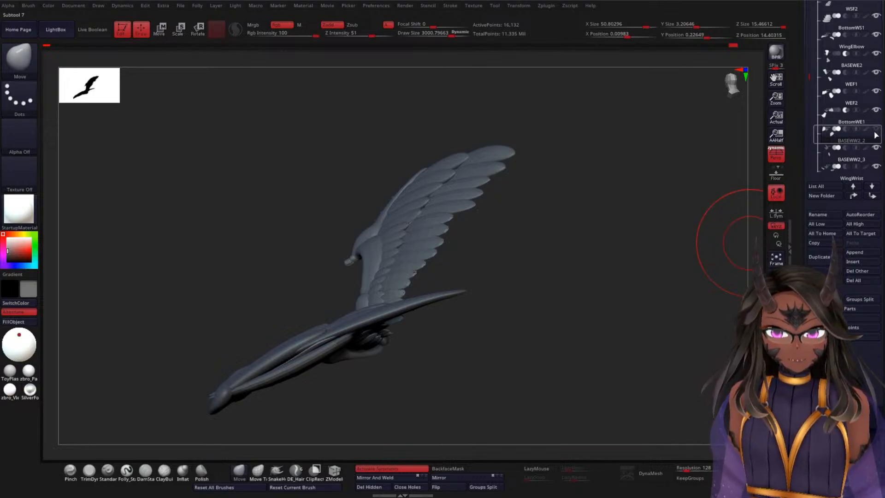
# Step: Hide the BASEWW2_2 panel, switch to the BASEWW2_3 feathers and save the tool to disk
pyautogui.keyDown('alt'); pyautogui.click(442, 332); pyautogui.keyUp('alt')
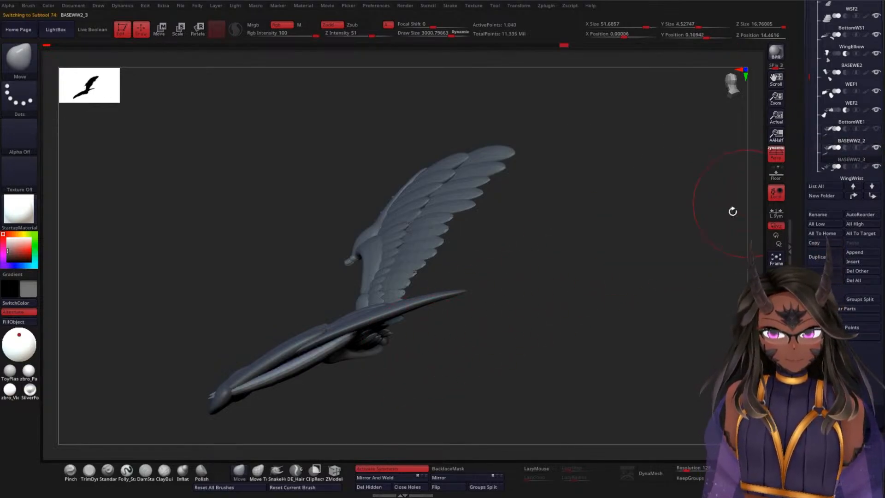
pyautogui.moveTo(732, 211)
pyautogui.mouseDown()
pyautogui.moveTo(553, 312)
pyautogui.moveTo(543, 233)
pyautogui.moveTo(554, 245)
pyautogui.moveTo(502, 255)
pyautogui.moveTo(576, 286)
pyautogui.moveTo(469, 276)
pyautogui.moveTo(502, 358)
pyautogui.moveTo(576, 194)
pyautogui.moveTo(585, 257)
pyautogui.moveTo(541, 312)
pyautogui.moveTo(601, 275)
pyautogui.moveTo(583, 306)
pyautogui.moveTo(549, 320)
pyautogui.moveTo(615, 286)
pyautogui.mouseUp()
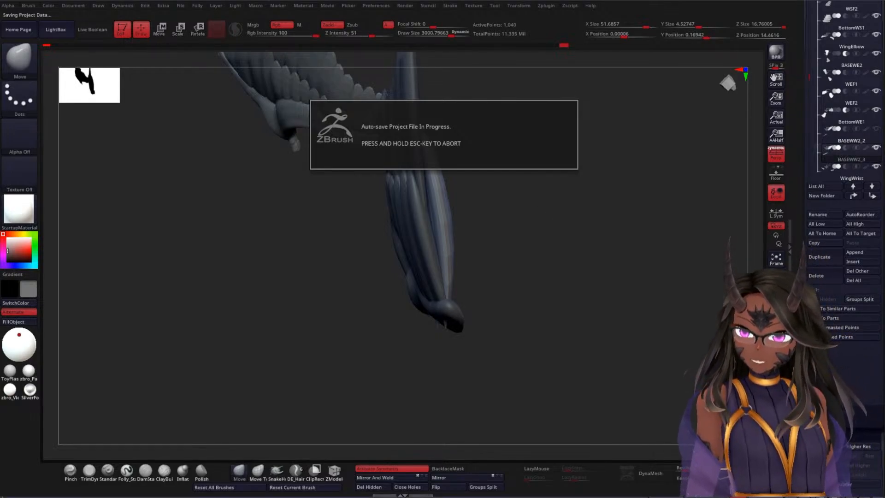
pyautogui.moveTo(687, 121); pyautogui.dragTo(713, 144)
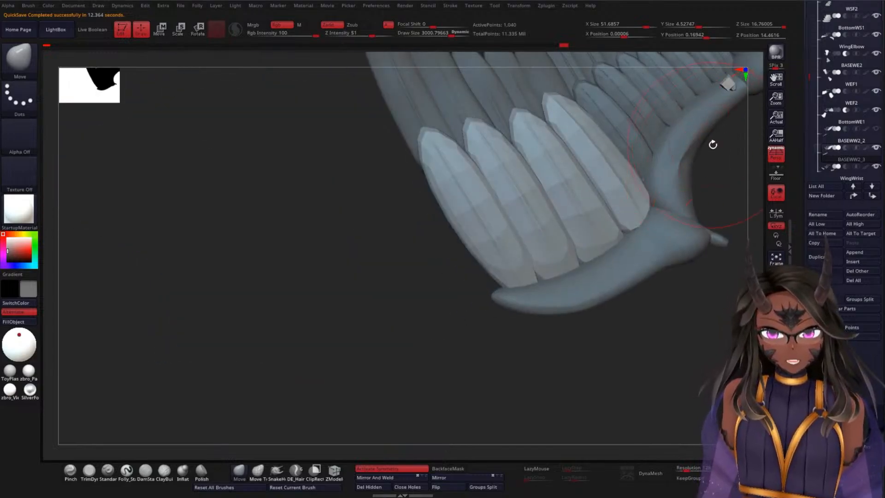
pyautogui.scroll(5, 830, 138)
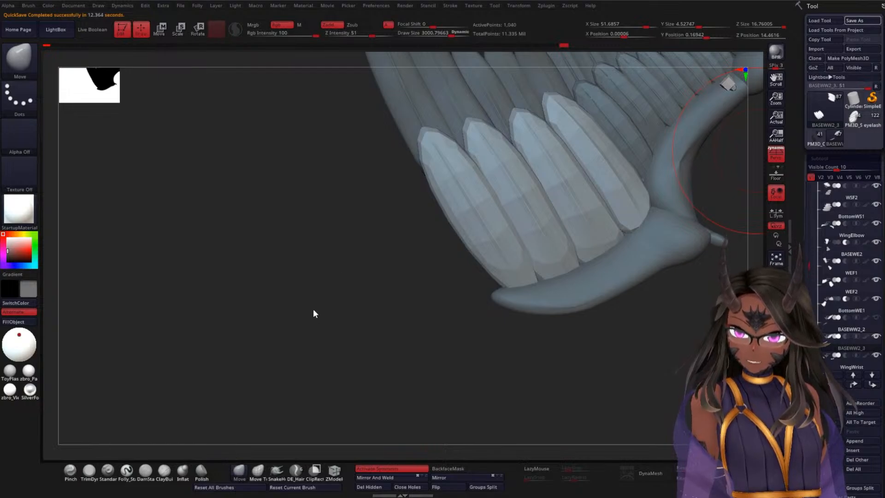
# Step: Nudge the BASEWW2_3 feathers, reduce the Move brush size to about 646 and adjust the WWF2 feathers where they meet the wrist row
pyautogui.moveTo(314, 309)
pyautogui.mouseDown()
pyautogui.moveTo(510, 221)
pyautogui.moveTo(553, 233)
pyautogui.moveTo(535, 251)
pyautogui.moveTo(516, 242)
pyautogui.moveTo(565, 177)
pyautogui.moveTo(549, 239)
pyautogui.mouseUp()
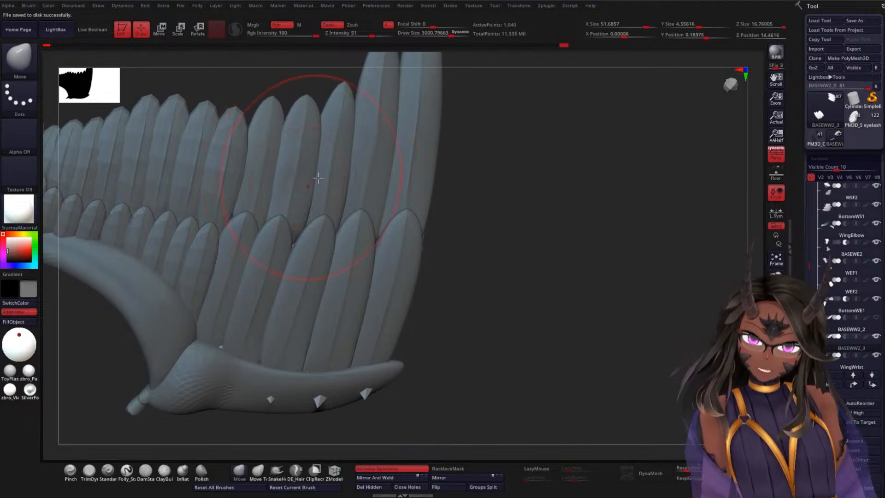
pyautogui.rightClick(563, 191)
pyautogui.moveTo(583, 193); pyautogui.dragTo(556, 192)
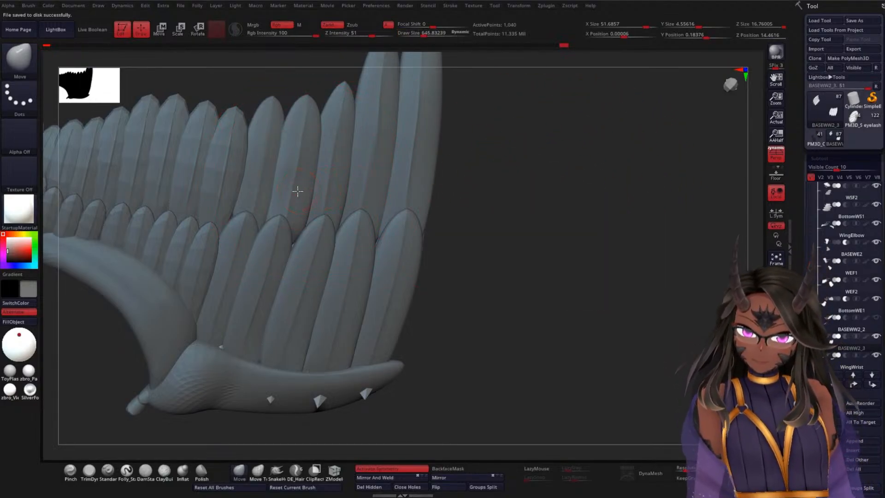
pyautogui.keyDown('alt'); pyautogui.click(299, 130); pyautogui.keyUp('alt')
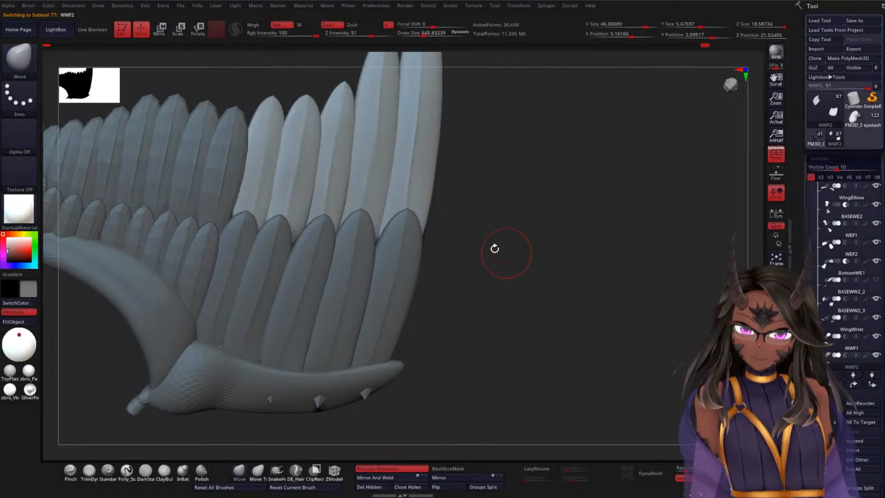
pyautogui.moveTo(484, 237); pyautogui.dragTo(362, 309)
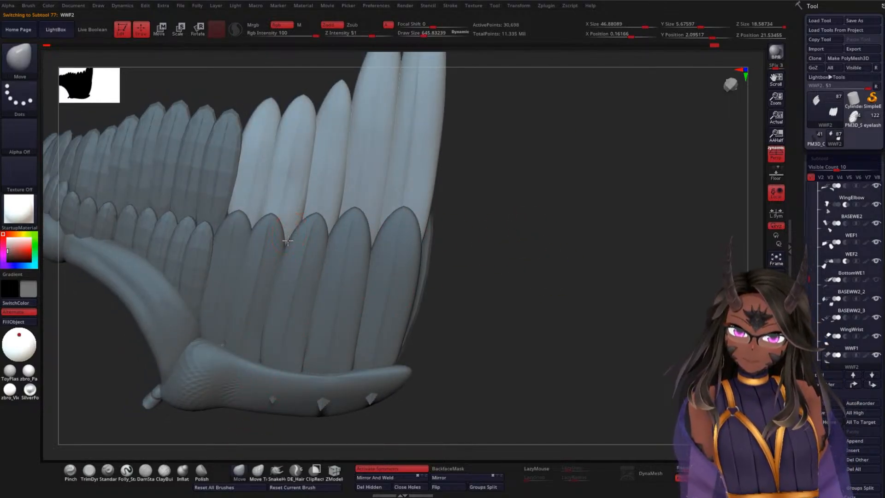
pyautogui.moveTo(533, 213)
pyautogui.mouseDown()
pyautogui.moveTo(518, 251)
pyautogui.moveTo(533, 251)
pyautogui.moveTo(517, 260)
pyautogui.moveTo(565, 270)
pyautogui.moveTo(566, 233)
pyautogui.moveTo(582, 297)
pyautogui.moveTo(541, 229)
pyautogui.moveTo(545, 271)
pyautogui.moveTo(529, 211)
pyautogui.moveTo(479, 220)
pyautogui.moveTo(491, 196)
pyautogui.moveTo(485, 294)
pyautogui.moveTo(519, 269)
pyautogui.moveTo(506, 261)
pyautogui.moveTo(488, 269)
pyautogui.moveTo(491, 257)
pyautogui.moveTo(485, 310)
pyautogui.moveTo(545, 174)
pyautogui.moveTo(492, 205)
pyautogui.moveTo(516, 211)
pyautogui.moveTo(514, 231)
pyautogui.moveTo(458, 270)
pyautogui.moveTo(424, 315)
pyautogui.moveTo(379, 311)
pyautogui.mouseUp()
# Step: Select the WingWrist subtool and thicken it with the Inflat brush until it covers the feather corners poking through
pyautogui.keyDown('alt'); pyautogui.click(327, 257); pyautogui.keyUp('alt')
pyautogui.press('space')
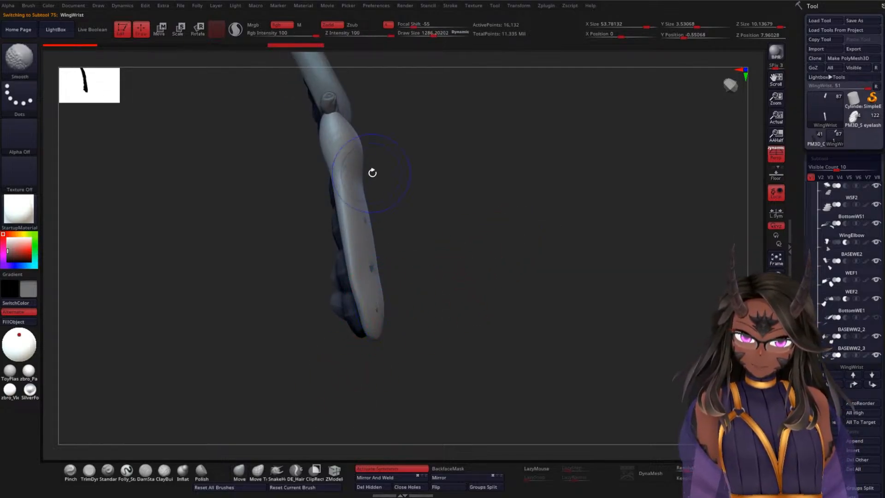
pyautogui.click(182, 470)
pyautogui.moveTo(377, 312)
pyautogui.mouseDown()
pyautogui.moveTo(353, 184)
pyautogui.moveTo(325, 198)
pyautogui.mouseUp()
pyautogui.moveTo(389, 261)
pyautogui.keyDown('shift'); pyautogui.mouseDown()
pyautogui.moveTo(365, 278)
pyautogui.moveTo(374, 299)
pyautogui.mouseUp(); pyautogui.keyUp('shift')
pyautogui.moveTo(397, 346); pyautogui.dragTo(351, 337)
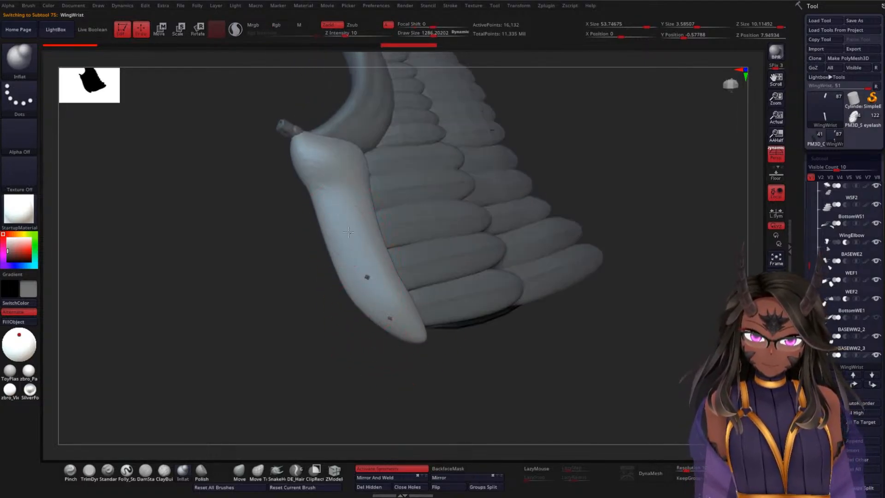
pyautogui.moveTo(362, 257)
pyautogui.mouseDown()
pyautogui.moveTo(386, 313)
pyautogui.moveTo(362, 233)
pyautogui.mouseUp()
pyautogui.moveTo(392, 318)
pyautogui.keyDown('shift'); pyautogui.mouseDown()
pyautogui.moveTo(357, 258)
pyautogui.moveTo(387, 326)
pyautogui.mouseUp(); pyautogui.keyUp('shift')
pyautogui.moveTo(330, 357)
pyautogui.mouseDown()
pyautogui.moveTo(377, 317)
pyautogui.moveTo(346, 251)
pyautogui.moveTo(366, 306)
pyautogui.moveTo(361, 229)
pyautogui.mouseUp()
pyautogui.moveTo(415, 232); pyautogui.dragTo(386, 228)
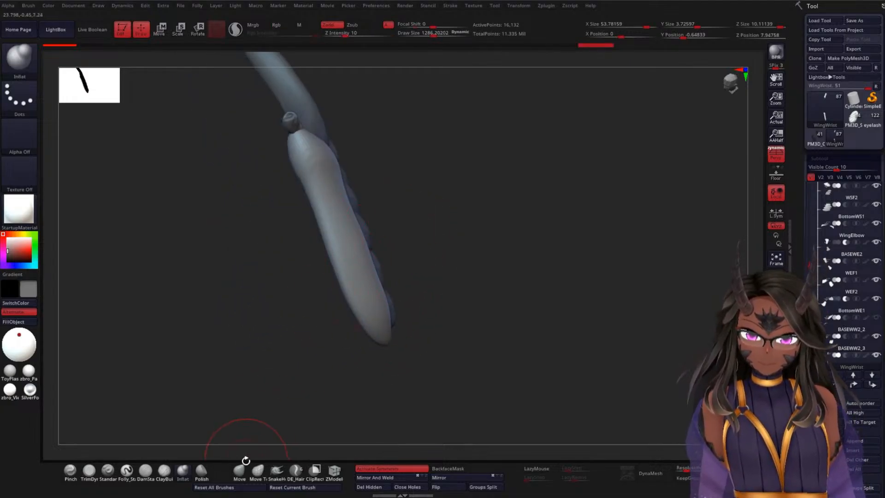
# Step: Reshape the wrist joint's outline along the feather roots and its outer end with the Move brush, smoothing the surface
pyautogui.click(243, 466)
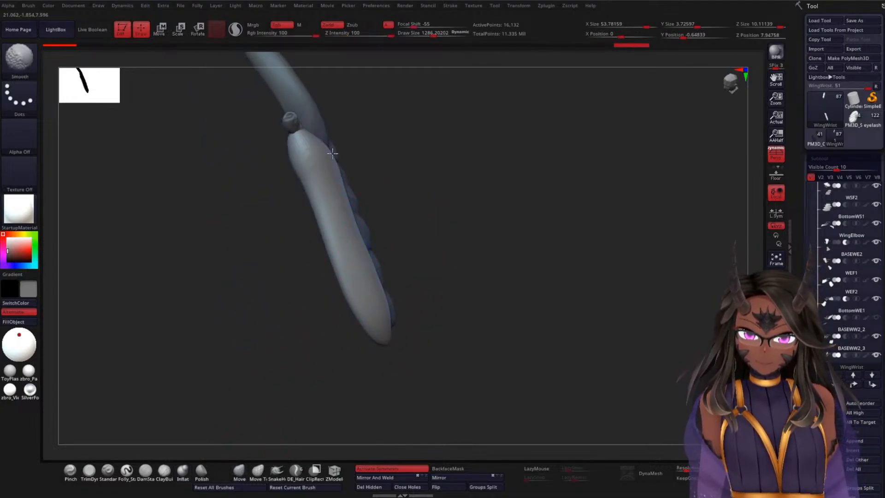
pyautogui.moveTo(346, 113)
pyautogui.mouseDown()
pyautogui.moveTo(447, 179)
pyautogui.moveTo(426, 196)
pyautogui.mouseUp()
pyautogui.moveTo(282, 177)
pyautogui.keyDown('shift'); pyautogui.mouseDown()
pyautogui.moveTo(271, 201)
pyautogui.moveTo(302, 296)
pyautogui.mouseUp(); pyautogui.keyUp('shift')
pyautogui.moveTo(278, 372); pyautogui.dragTo(258, 372)
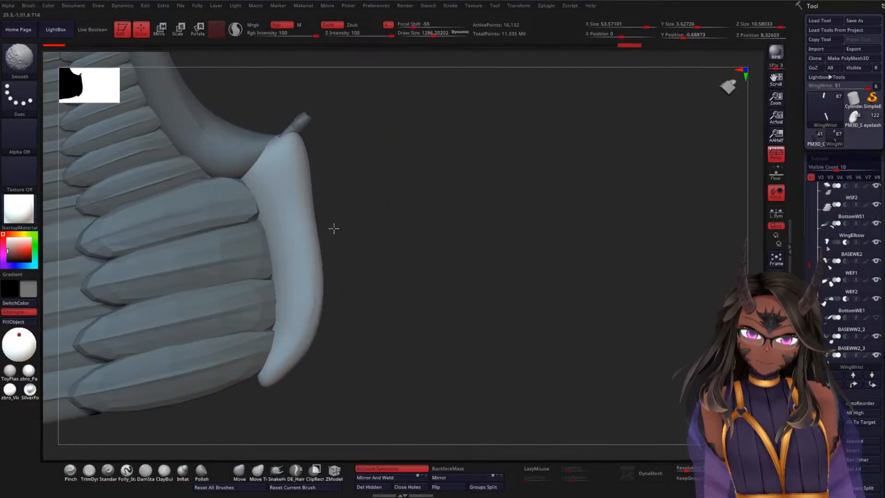
pyautogui.moveTo(331, 227)
pyautogui.mouseDown()
pyautogui.moveTo(397, 287)
pyautogui.moveTo(414, 222)
pyautogui.moveTo(476, 185)
pyautogui.mouseUp()
pyautogui.moveTo(438, 217)
pyautogui.keyDown('shift'); pyautogui.mouseDown()
pyautogui.moveTo(421, 245)
pyautogui.moveTo(342, 279)
pyautogui.mouseUp(); pyautogui.keyUp('shift')
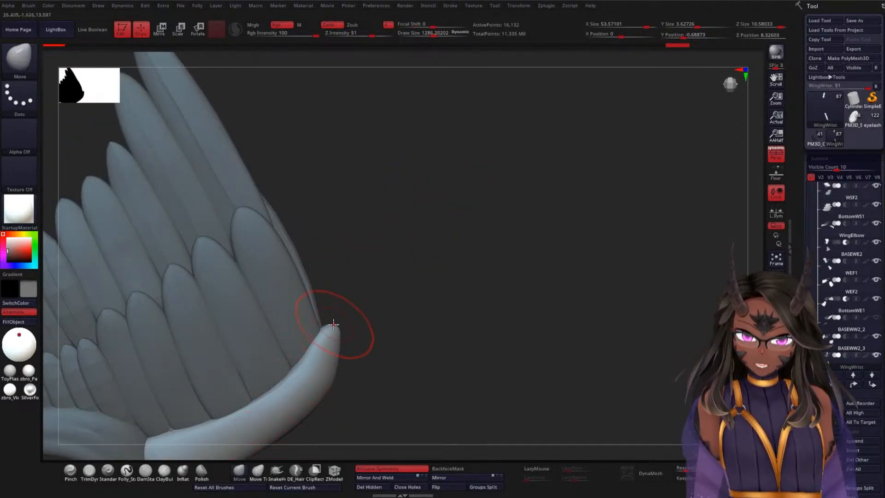
# Step: Extend the wrist joint's tip along the outermost feather's edge with the SnakeHook brush, undoing the unsuitable pulls
pyautogui.moveTo(333, 325)
pyautogui.mouseDown()
pyautogui.moveTo(330, 267)
pyautogui.moveTo(297, 183)
pyautogui.moveTo(316, 196)
pyautogui.mouseUp()
pyautogui.hotkey('ctrl', 'z')
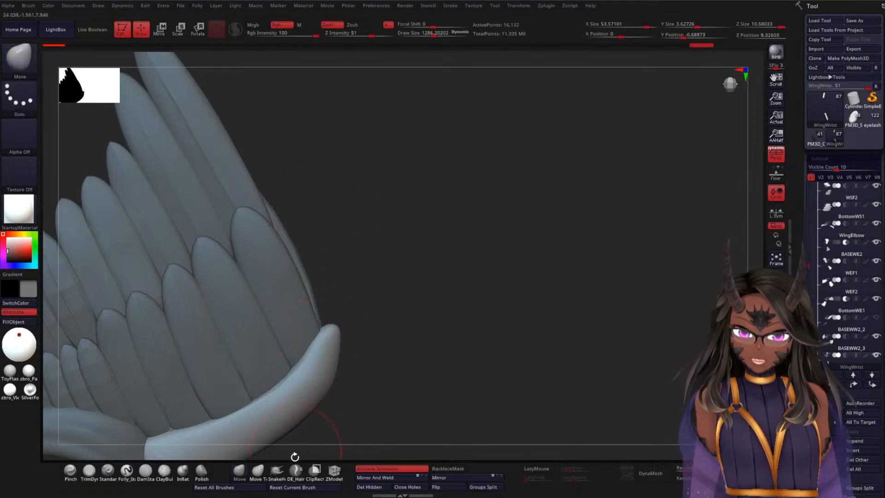
pyautogui.click(276, 470)
pyautogui.click(255, 487)
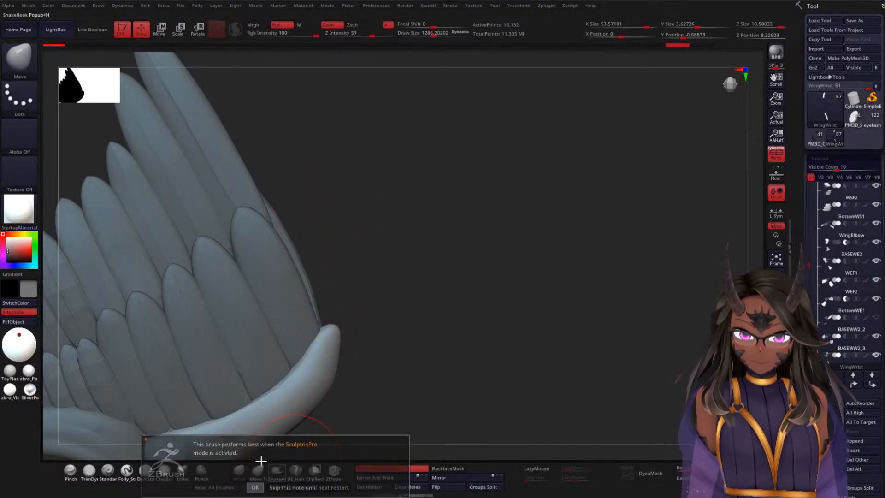
pyautogui.moveTo(328, 327)
pyautogui.mouseDown()
pyautogui.moveTo(331, 272)
pyautogui.moveTo(297, 218)
pyautogui.mouseUp()
pyautogui.hotkey('ctrl', 'z')
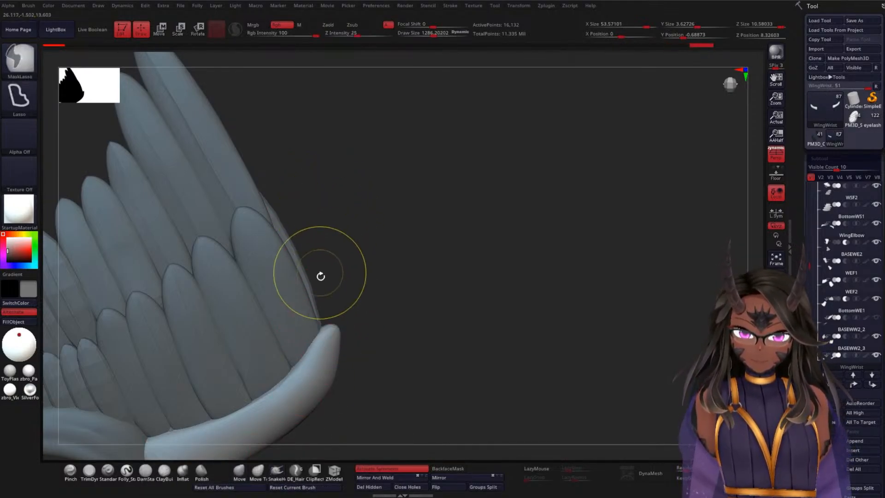
pyautogui.moveTo(327, 332); pyautogui.dragTo(278, 214)
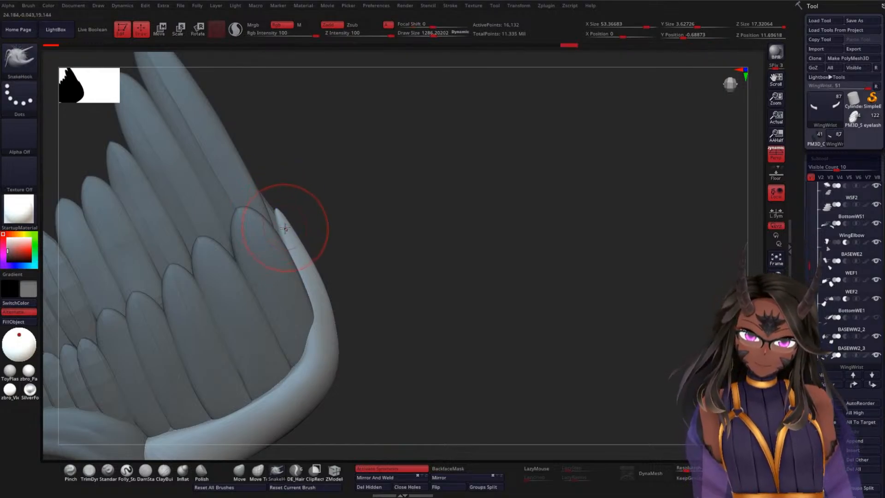
pyautogui.moveTo(284, 215)
pyautogui.mouseDown(button='right')
pyautogui.moveTo(322, 253)
pyautogui.moveTo(292, 237)
pyautogui.mouseUp(button='right')
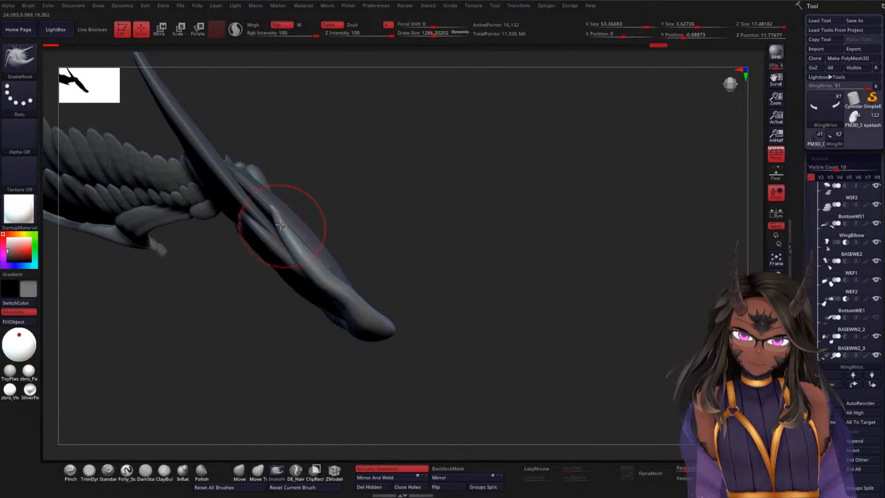
# Step: Bend the wrist joint's extended tip against the outermost feather from several angles with SnakeHook, and smooth it
pyautogui.moveTo(258, 206)
pyautogui.keyDown('shift'); pyautogui.mouseDown()
pyautogui.moveTo(291, 207)
pyautogui.moveTo(305, 244)
pyautogui.mouseUp(); pyautogui.keyUp('shift')
pyautogui.hotkey('ctrl', 'z')
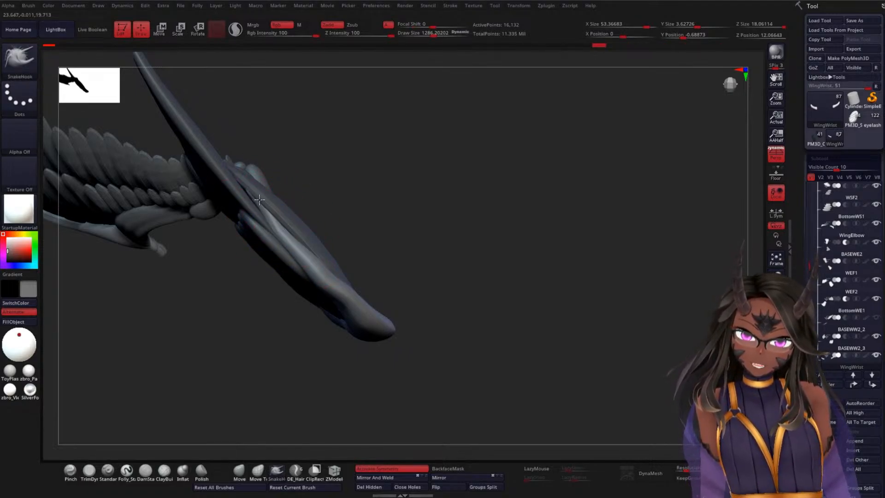
pyautogui.hotkey('ctrl', 'shift', 'z')
pyautogui.moveTo(259, 200); pyautogui.dragTo(354, 223, button='right')
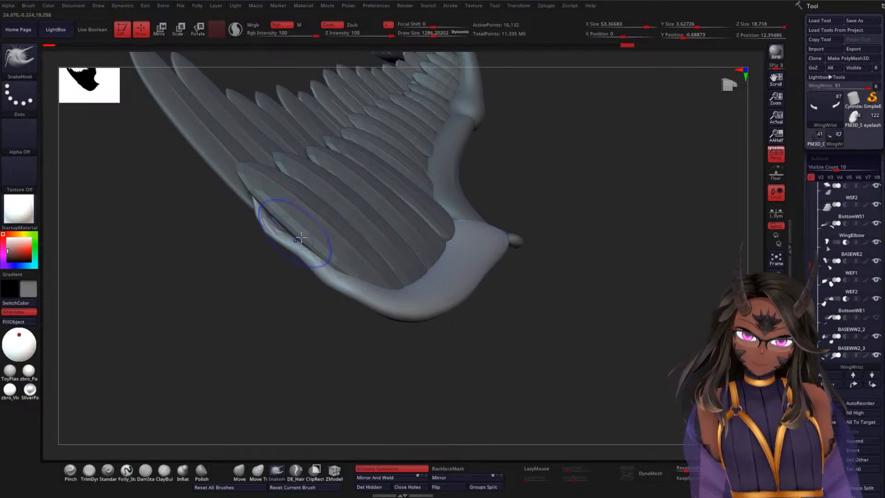
pyautogui.keyDown('shift'); pyautogui.moveTo(301, 237); pyautogui.dragTo(313, 258); pyautogui.keyUp('shift')
pyautogui.moveTo(254, 301); pyautogui.dragTo(295, 311)
pyautogui.moveTo(282, 235)
pyautogui.mouseDown()
pyautogui.moveTo(287, 223)
pyautogui.moveTo(256, 196)
pyautogui.mouseUp()
pyautogui.moveTo(235, 244)
pyautogui.mouseDown()
pyautogui.moveTo(289, 267)
pyautogui.moveTo(325, 269)
pyautogui.moveTo(264, 198)
pyautogui.mouseUp()
# Step: Thicken the thin extended tip of the wrist joint with the Inflat brush
pyautogui.click(183, 477)
pyautogui.moveTo(285, 227)
pyautogui.keyDown('shift'); pyautogui.mouseDown()
pyautogui.moveTo(284, 210)
pyautogui.moveTo(299, 235)
pyautogui.mouseUp(); pyautogui.keyUp('shift')
pyautogui.moveTo(369, 223); pyautogui.dragTo(399, 192)
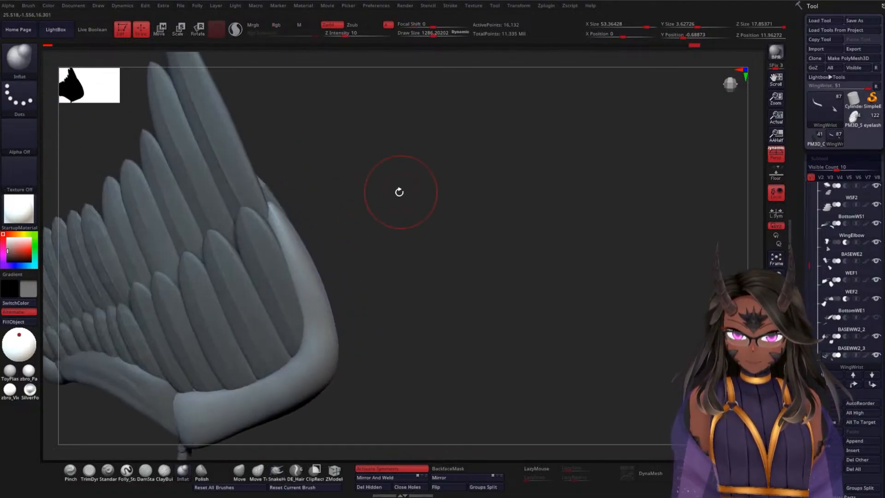
# Step: Fit the wrist joint's extended tip against the outermost feather's edge with the Move brush
pyautogui.moveTo(300, 191); pyautogui.dragTo(290, 220)
pyautogui.click(239, 470)
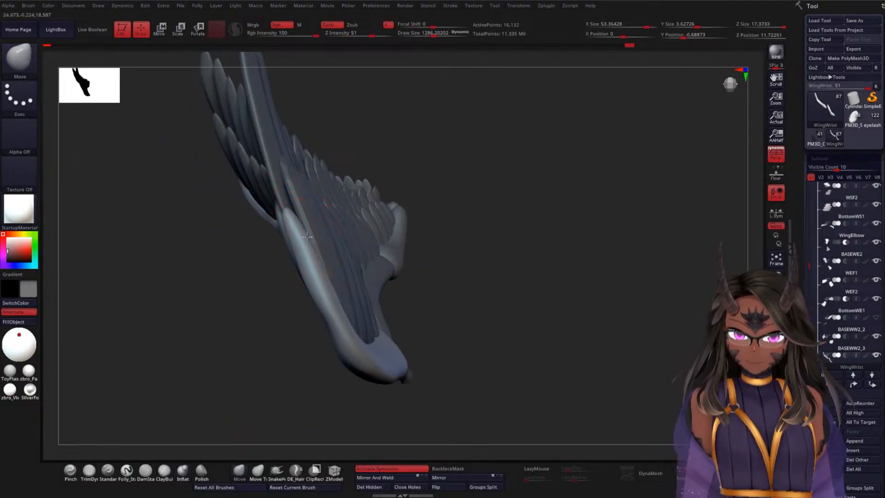
pyautogui.moveTo(307, 237); pyautogui.dragTo(301, 230)
pyautogui.moveTo(447, 213)
pyautogui.mouseDown()
pyautogui.moveTo(476, 223)
pyautogui.moveTo(455, 203)
pyautogui.moveTo(527, 233)
pyautogui.moveTo(499, 247)
pyautogui.mouseUp()
pyautogui.moveTo(452, 288)
pyautogui.keyDown('shift'); pyautogui.mouseDown()
pyautogui.moveTo(425, 352)
pyautogui.moveTo(451, 319)
pyautogui.mouseUp(); pyautogui.keyUp('shift')
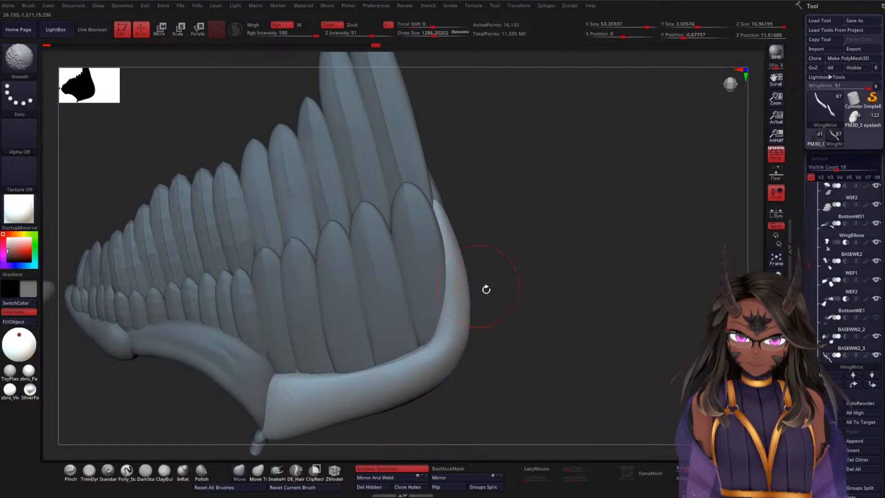
# Step: Enlarge the brush to a draw size of about 1709 and smooth the wrist joint's lower edge and extended outer side
pyautogui.moveTo(485, 289)
pyautogui.mouseDown()
pyautogui.moveTo(537, 302)
pyautogui.moveTo(510, 314)
pyautogui.mouseUp()
pyautogui.press('s')
pyautogui.moveTo(447, 352)
pyautogui.mouseDown()
pyautogui.moveTo(445, 335)
pyautogui.moveTo(417, 354)
pyautogui.mouseUp()
pyautogui.moveTo(418, 359)
pyautogui.keyDown('shift'); pyautogui.mouseDown()
pyautogui.moveTo(446, 321)
pyautogui.moveTo(430, 353)
pyautogui.moveTo(399, 367)
pyautogui.mouseUp(); pyautogui.keyUp('shift')
pyautogui.moveTo(551, 304); pyautogui.dragTo(502, 317)
pyautogui.keyDown('shift'); pyautogui.moveTo(380, 340); pyautogui.dragTo(368, 314); pyautogui.keyUp('shift')
pyautogui.keyDown('shift'); pyautogui.moveTo(359, 258); pyautogui.dragTo(353, 274); pyautogui.keyUp('shift')
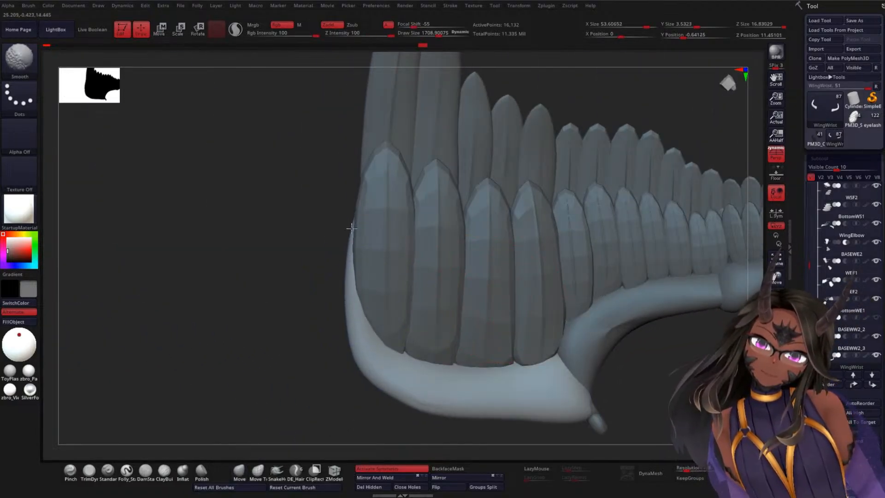
# Step: Align the wrist joint's extended tip with the outermost feather from edge-on and underside views using the Move brush
pyautogui.moveTo(295, 285); pyautogui.dragTo(364, 246)
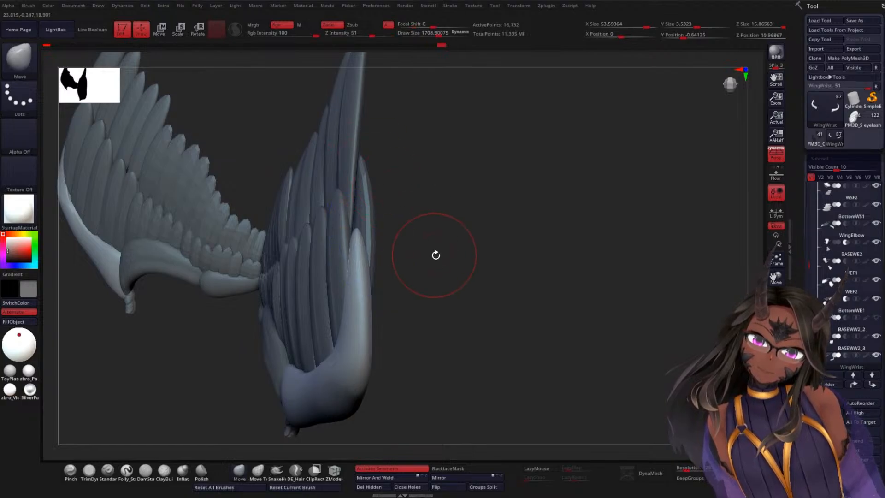
pyautogui.moveTo(434, 253); pyautogui.dragTo(358, 225)
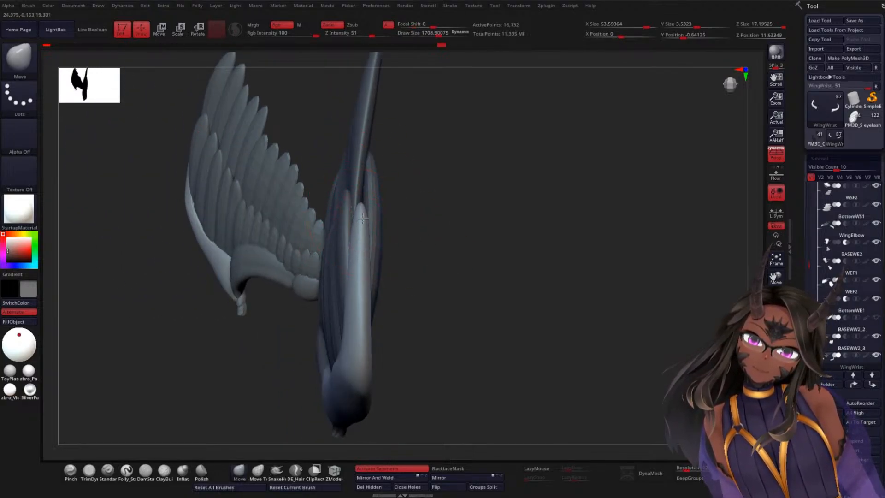
pyautogui.moveTo(433, 244); pyautogui.dragTo(455, 217)
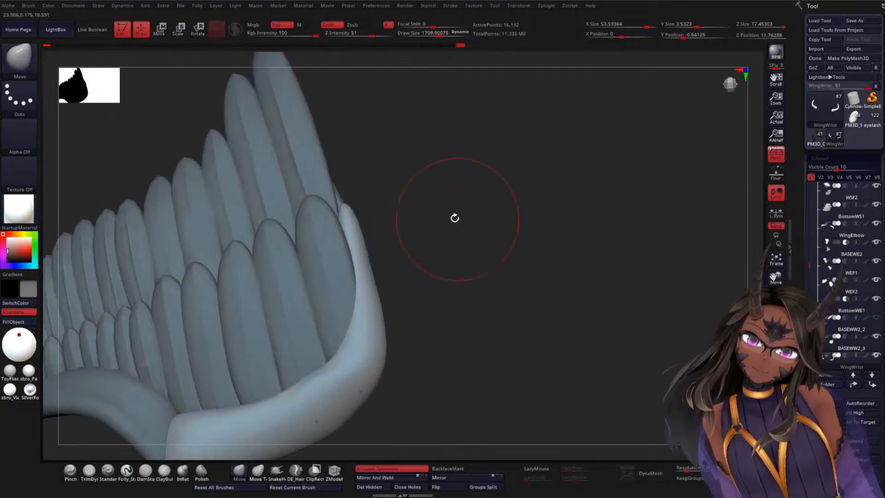
pyautogui.moveTo(349, 213)
pyautogui.keyDown('shift'); pyautogui.mouseDown()
pyautogui.moveTo(341, 198)
pyautogui.moveTo(385, 257)
pyautogui.moveTo(342, 209)
pyautogui.moveTo(347, 218)
pyautogui.mouseUp(); pyautogui.keyUp('shift')
# Step: Smooth the wrist joint's outer side down to its lower corner
pyautogui.keyDown('shift'); pyautogui.moveTo(360, 294); pyautogui.dragTo(373, 371); pyautogui.keyUp('shift')
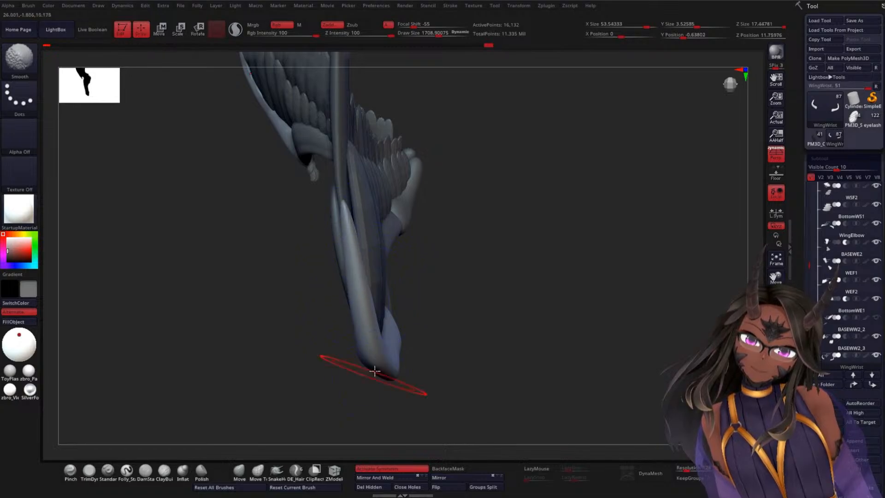
pyautogui.moveTo(442, 304)
pyautogui.mouseDown()
pyautogui.moveTo(479, 301)
pyautogui.moveTo(458, 223)
pyautogui.moveTo(373, 291)
pyautogui.moveTo(326, 292)
pyautogui.moveTo(354, 256)
pyautogui.mouseUp()
pyautogui.moveTo(410, 295); pyautogui.dragTo(432, 325)
pyautogui.keyDown('alt'); pyautogui.moveTo(451, 337); pyautogui.dragTo(448, 245); pyautogui.keyUp('alt')
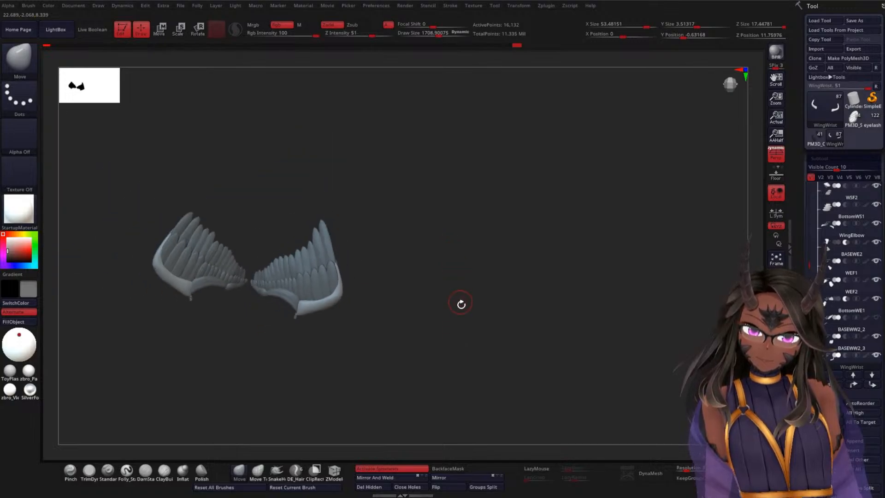
# Step: Reshape the wrist joint's outer corner with the Move brush and smooth its outline toward the elbow
pyautogui.moveTo(460, 304); pyautogui.dragTo(347, 295)
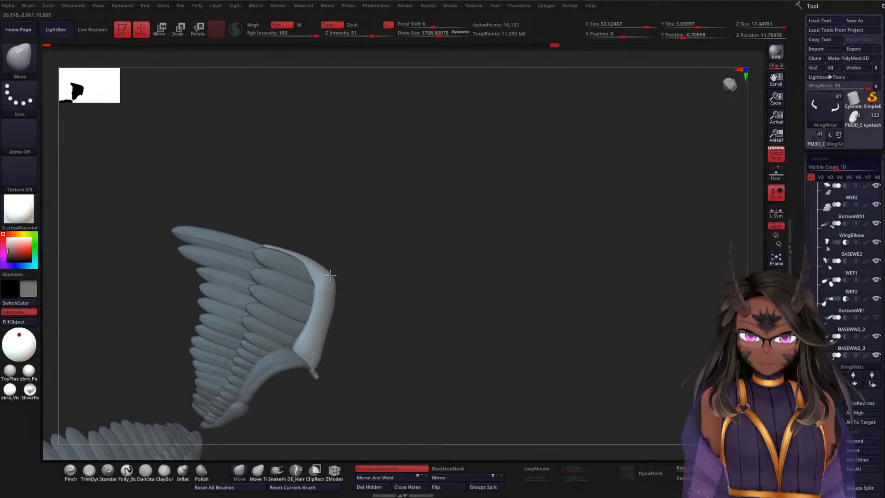
pyautogui.moveTo(332, 263); pyautogui.dragTo(309, 247)
pyautogui.press('shift')
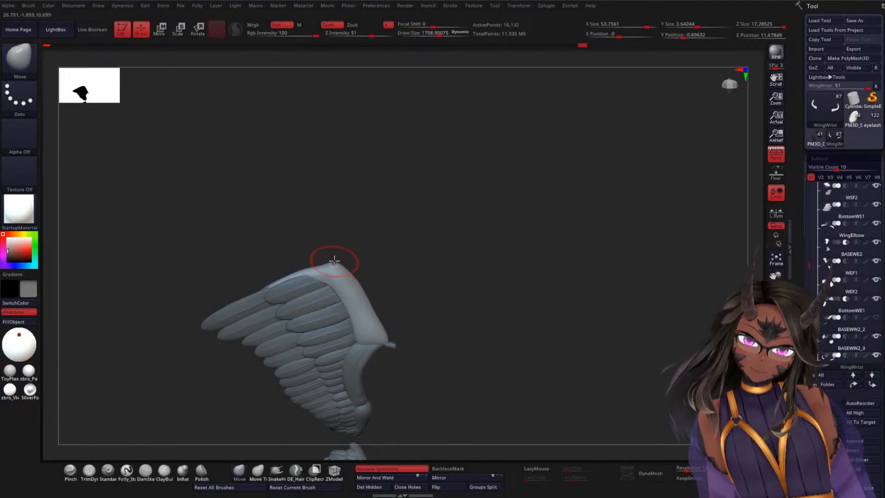
pyautogui.press('shift')
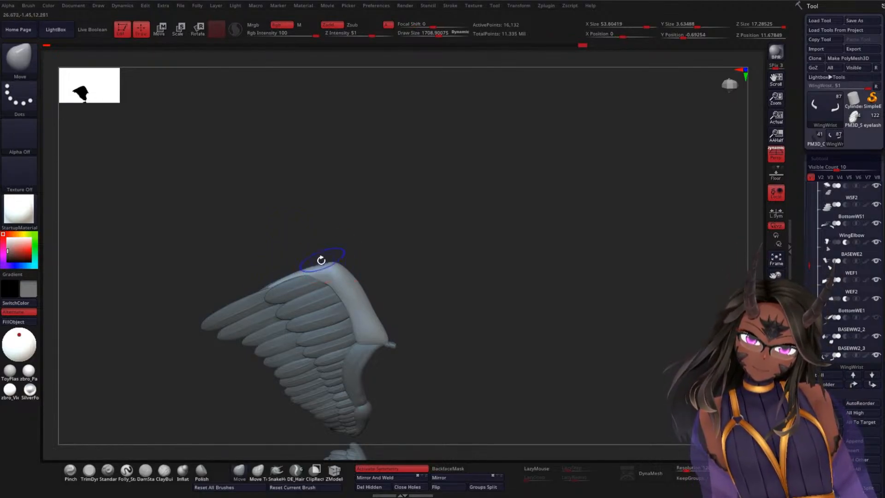
pyautogui.moveTo(321, 260)
pyautogui.keyDown('shift'); pyautogui.mouseDown()
pyautogui.moveTo(370, 268)
pyautogui.moveTo(384, 317)
pyautogui.moveTo(371, 308)
pyautogui.mouseUp(); pyautogui.keyUp('shift')
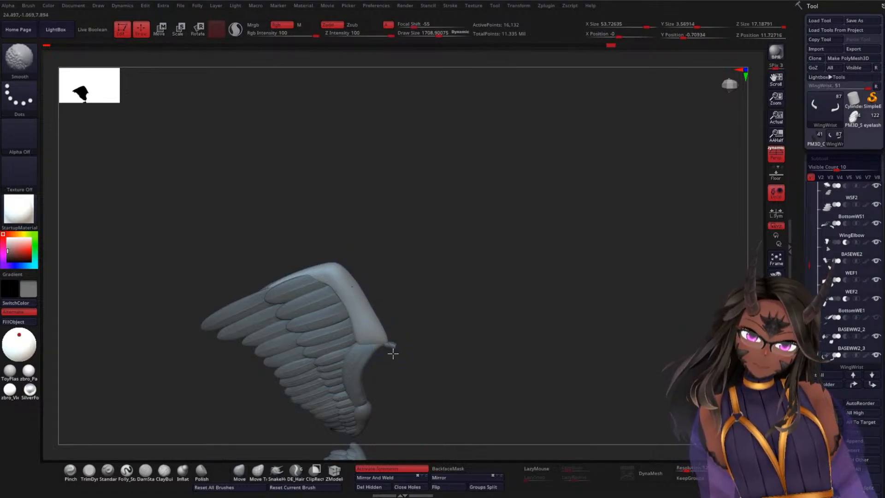
pyautogui.keyDown('shift'); pyautogui.moveTo(392, 352); pyautogui.dragTo(391, 325); pyautogui.keyUp('shift')
# Step: Refine the wrist joint's bend and leading edge from oblique views with the Move brush
pyautogui.moveTo(476, 207); pyautogui.dragTo(525, 224)
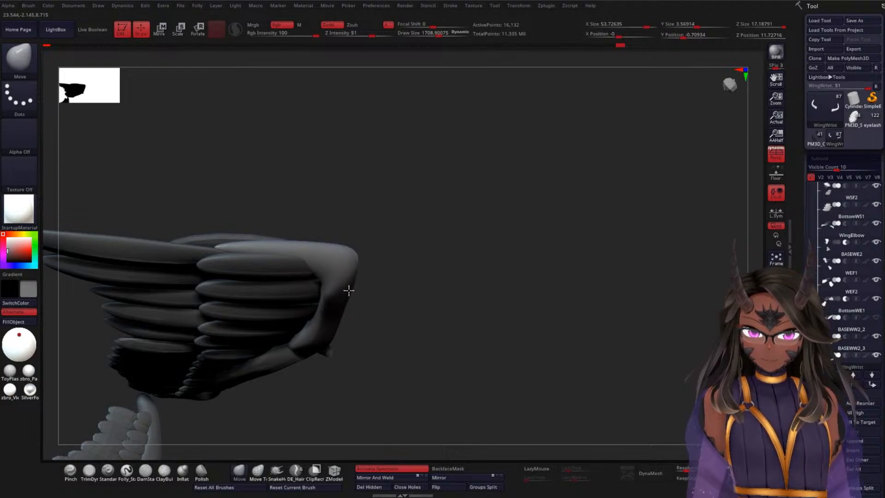
pyautogui.moveTo(407, 302); pyautogui.dragTo(400, 283)
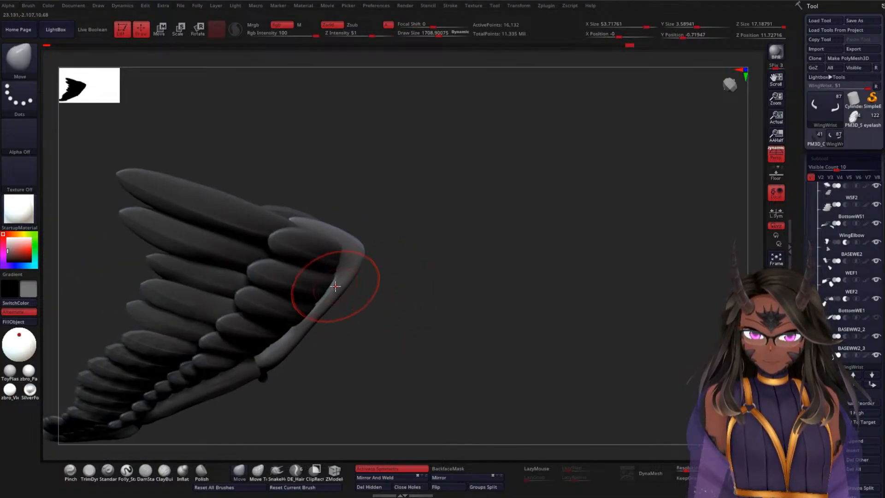
pyautogui.moveTo(336, 276)
pyautogui.mouseDown()
pyautogui.moveTo(408, 251)
pyautogui.moveTo(426, 232)
pyautogui.mouseUp()
pyautogui.moveTo(472, 299); pyautogui.dragTo(488, 256)
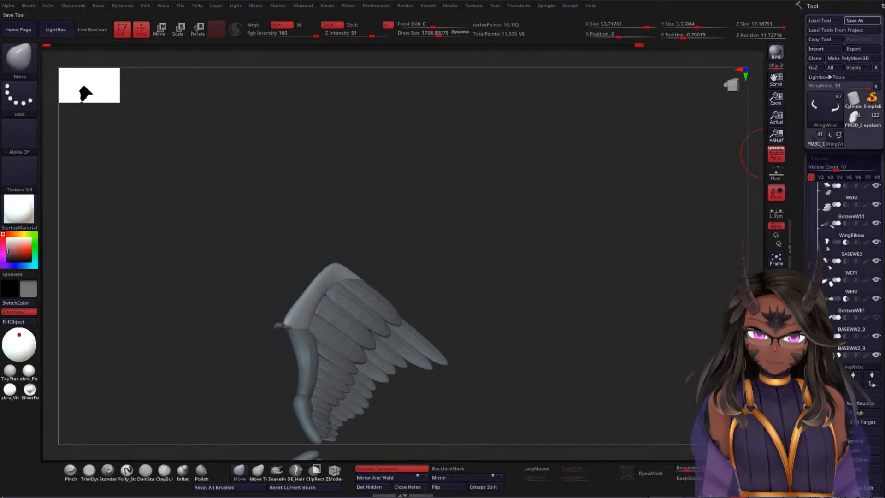
# Step: Save the tool file and reduce the brush's draw size to about 438 for work on the shoulder
pyautogui.moveTo(645, 249); pyautogui.dragTo(622, 251)
pyautogui.moveTo(472, 234)
pyautogui.mouseDown()
pyautogui.moveTo(461, 203)
pyautogui.moveTo(500, 250)
pyautogui.moveTo(493, 286)
pyautogui.moveTo(484, 230)
pyautogui.moveTo(476, 241)
pyautogui.mouseUp()
pyautogui.keyDown('alt'); pyautogui.moveTo(472, 199); pyautogui.dragTo(502, 350); pyautogui.keyUp('alt')
pyautogui.keyDown('alt'); pyautogui.moveTo(556, 258); pyautogui.dragTo(613, 124); pyautogui.keyUp('alt')
pyautogui.press('space')
pyautogui.moveTo(599, 146)
pyautogui.mouseDown()
pyautogui.moveTo(579, 140)
pyautogui.moveTo(590, 178)
pyautogui.moveTo(629, 187)
pyautogui.moveTo(686, 75)
pyautogui.mouseUp()
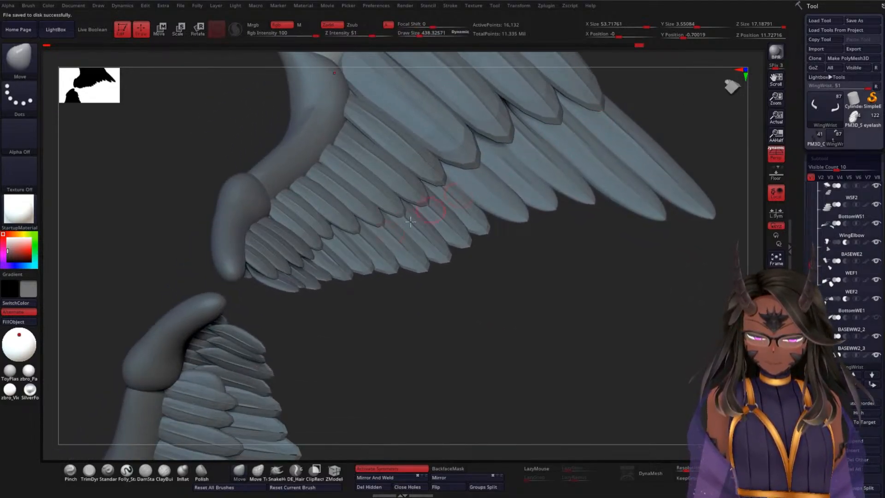
# Step: Select the shoulder's underside feathers, BottomWS1, and mirror and weld them onto the opposite wing, checking their wireframe
pyautogui.keyDown('alt'); pyautogui.click(269, 252); pyautogui.keyUp('alt')
pyautogui.moveTo(326, 310); pyautogui.dragTo(372, 451)
pyautogui.hotkey('shift', 'f')
pyautogui.keyDown('alt'); pyautogui.moveTo(128, 291); pyautogui.dragTo(244, 96); pyautogui.keyUp('alt')
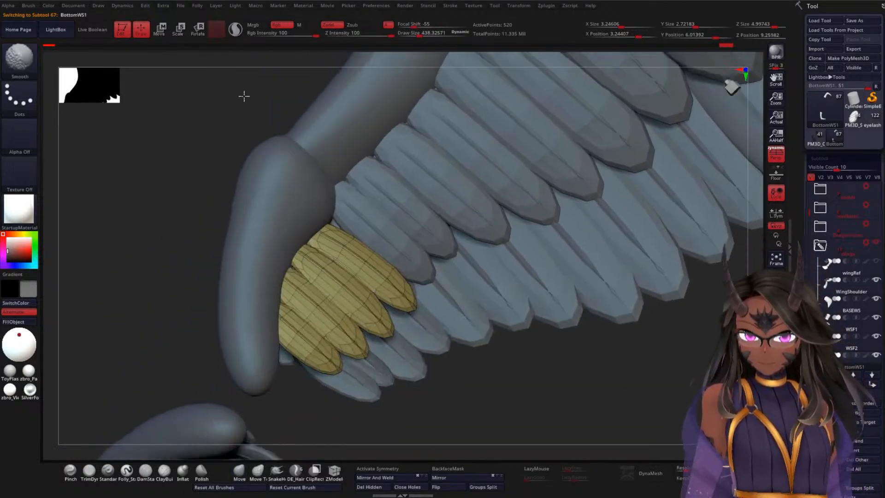
pyautogui.moveTo(184, 258)
pyautogui.mouseDown()
pyautogui.moveTo(174, 286)
pyautogui.moveTo(300, 319)
pyautogui.mouseUp()
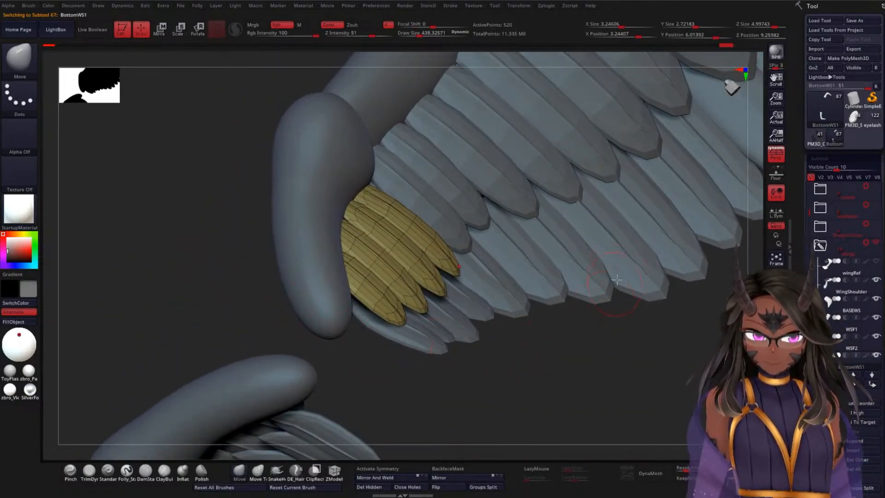
pyautogui.click(391, 469)
pyautogui.click(387, 477)
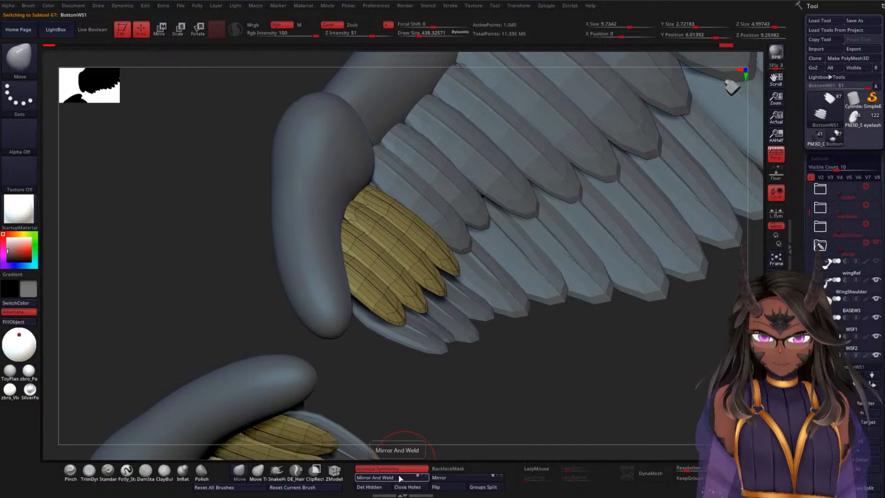
pyautogui.moveTo(483, 397)
pyautogui.mouseDown()
pyautogui.moveTo(507, 310)
pyautogui.moveTo(486, 283)
pyautogui.moveTo(491, 221)
pyautogui.moveTo(478, 319)
pyautogui.mouseUp()
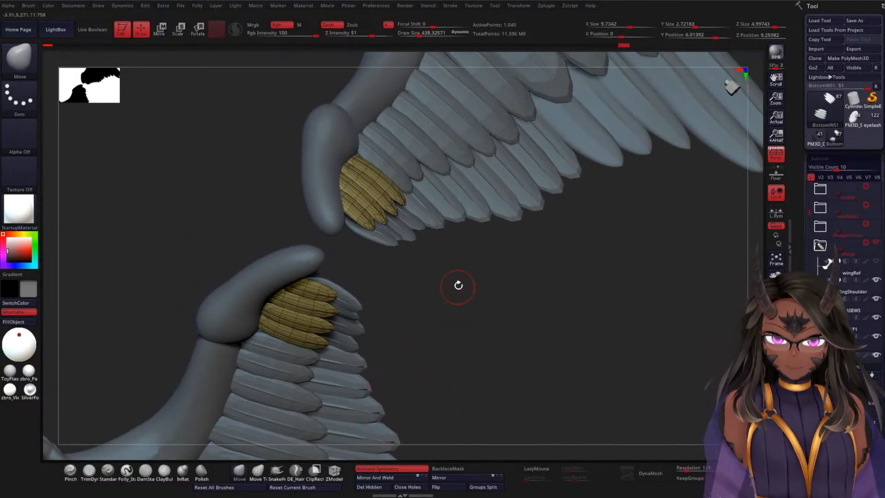
pyautogui.keyDown('alt'); pyautogui.moveTo(458, 285); pyautogui.dragTo(453, 331); pyautogui.keyUp('alt')
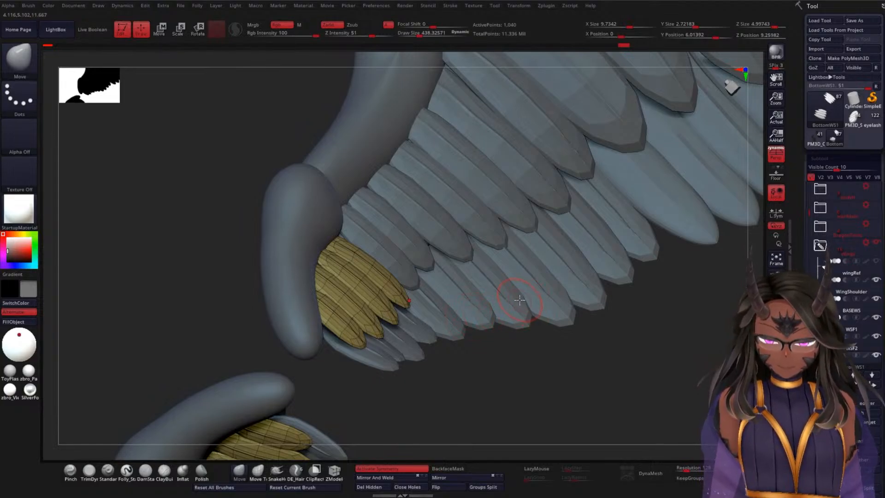
pyautogui.hotkey('shift', 'f')
pyautogui.keyDown('alt'); pyautogui.moveTo(567, 345); pyautogui.dragTo(552, 321); pyautogui.keyUp('alt')
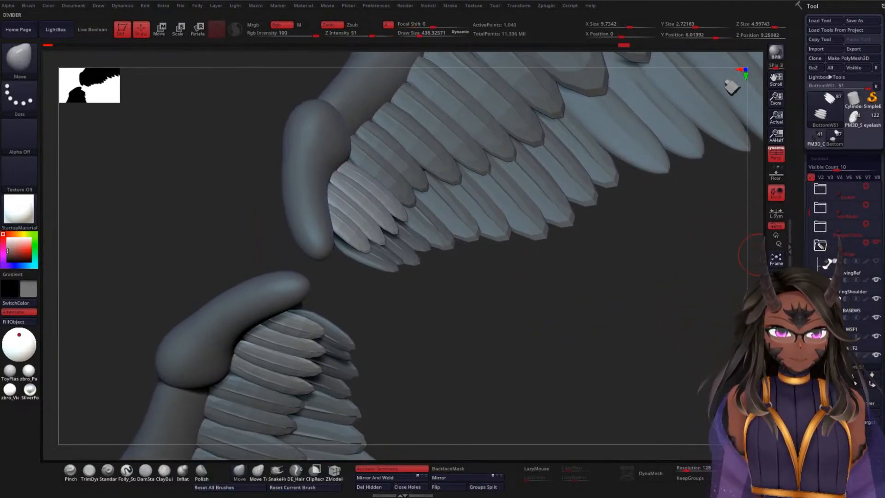
# Step: Mask the shoulder's underside feathers and soften their shape with the Relax deformation
pyautogui.scroll(-10, 831, 151)
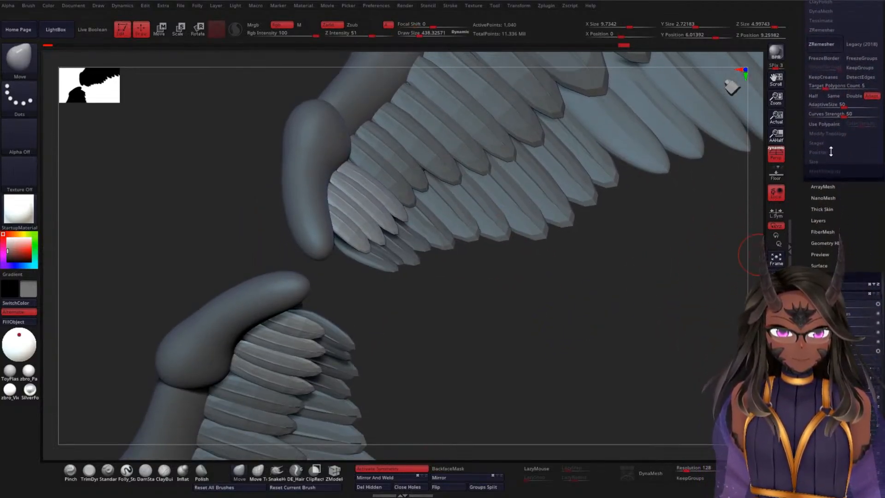
pyautogui.scroll(-10, 831, 151)
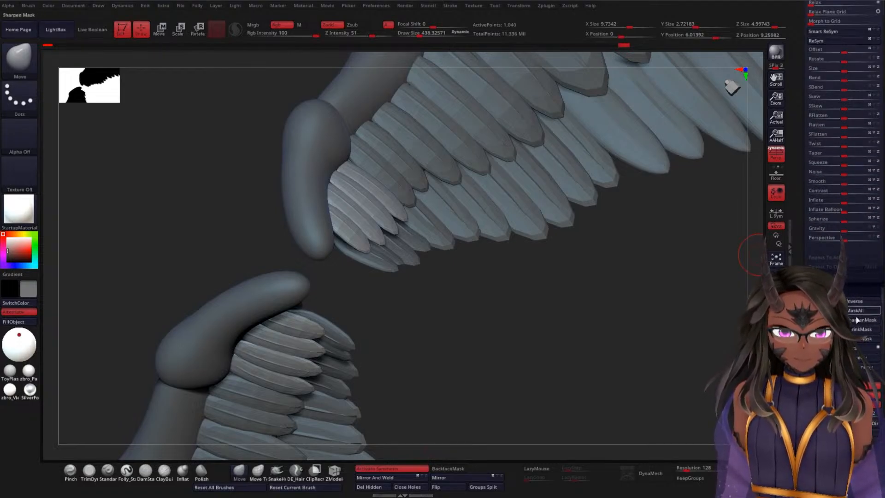
pyautogui.scroll(-5, 843, 207)
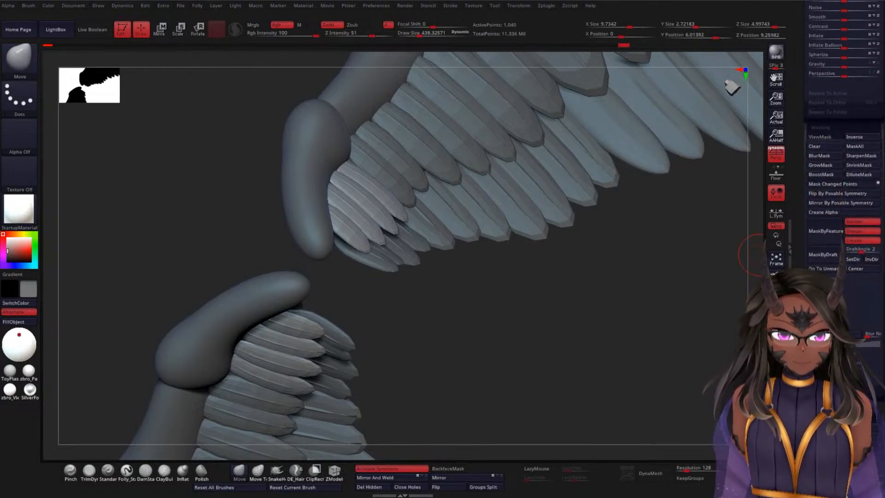
pyautogui.click(833, 333)
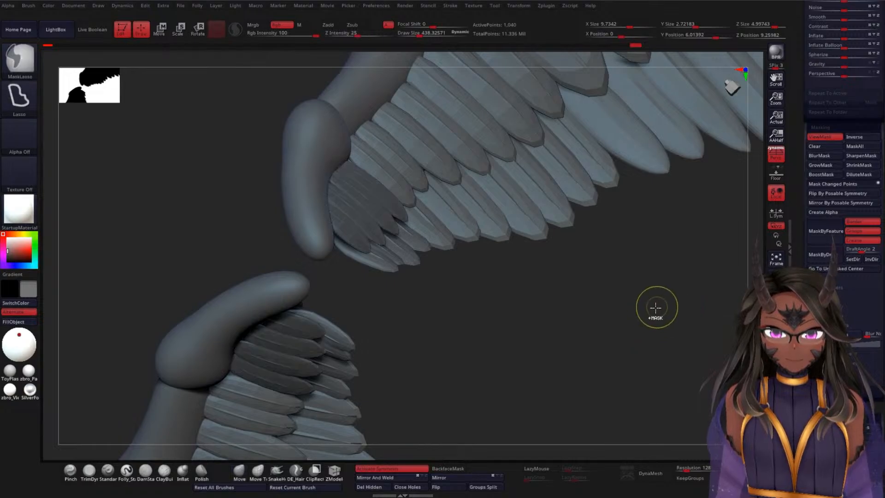
pyautogui.scroll(5, 843, 139)
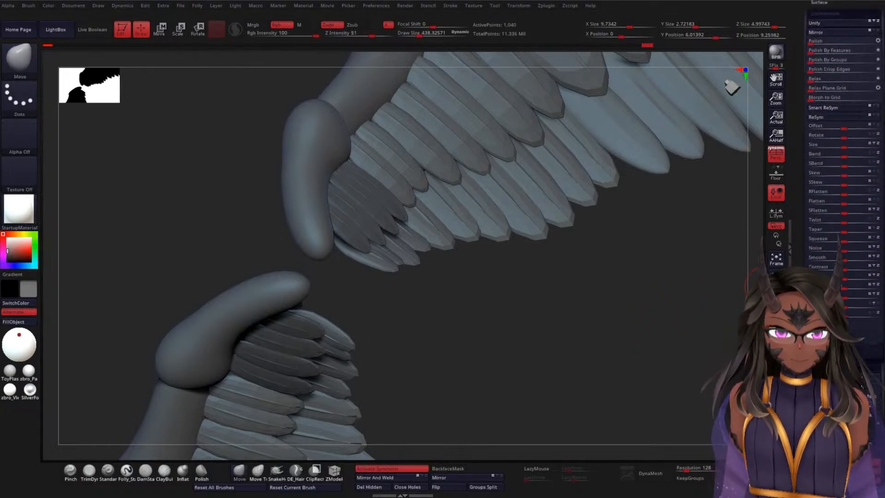
pyautogui.moveTo(811, 173); pyautogui.dragTo(816, 174)
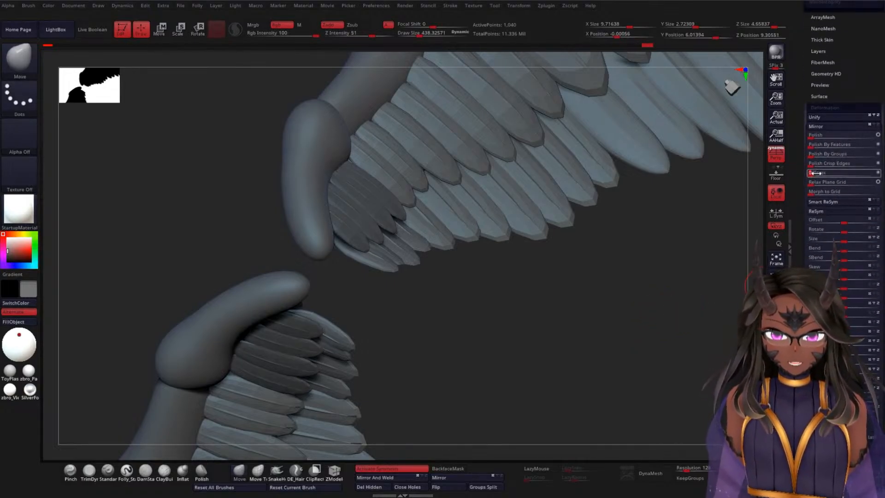
pyautogui.keyDown('alt'); pyautogui.moveTo(527, 322); pyautogui.dragTo(538, 367); pyautogui.keyUp('alt')
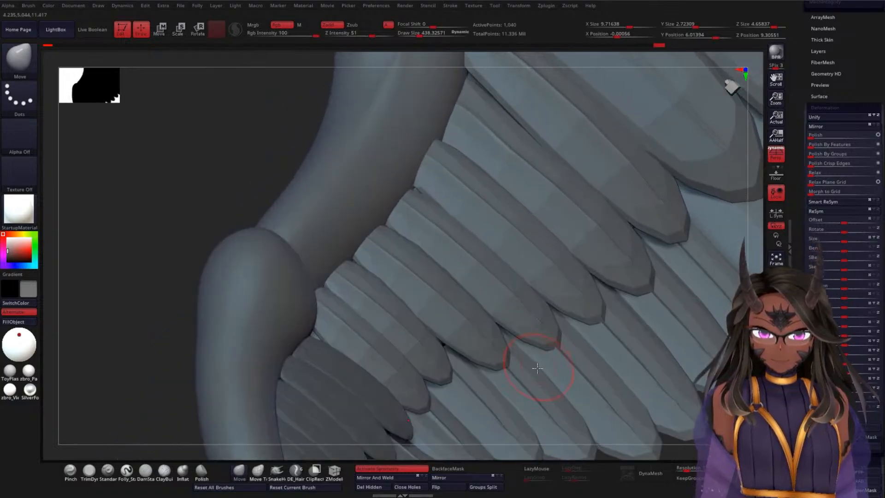
pyautogui.keyDown('alt'); pyautogui.moveTo(177, 383); pyautogui.dragTo(221, 143); pyautogui.keyUp('alt')
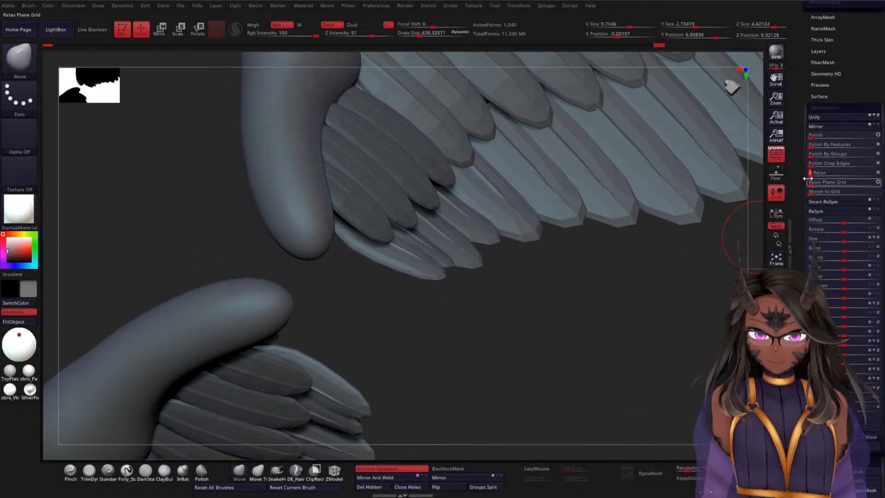
# Step: Check the shoulder's underside feathers in Solo mode, clear their mask and subdivide them twice
pyautogui.moveTo(606, 295); pyautogui.dragTo(557, 276)
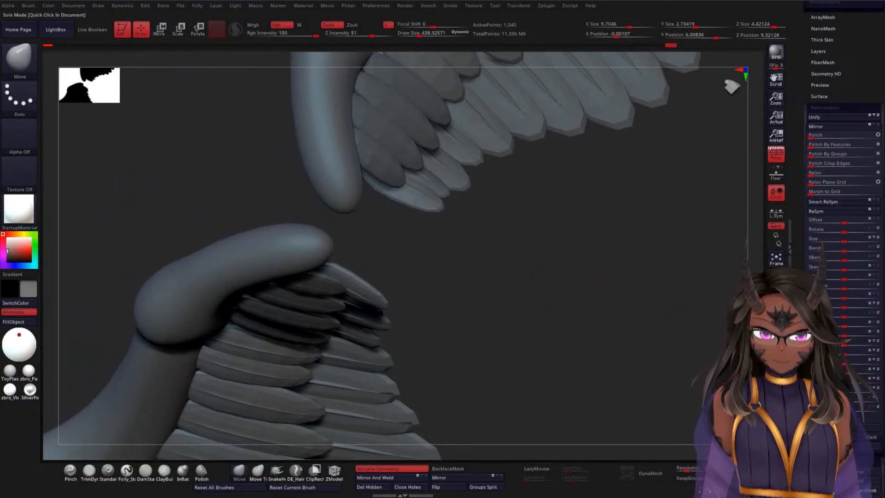
pyautogui.click(775, 388)
pyautogui.moveTo(470, 261); pyautogui.dragTo(533, 213)
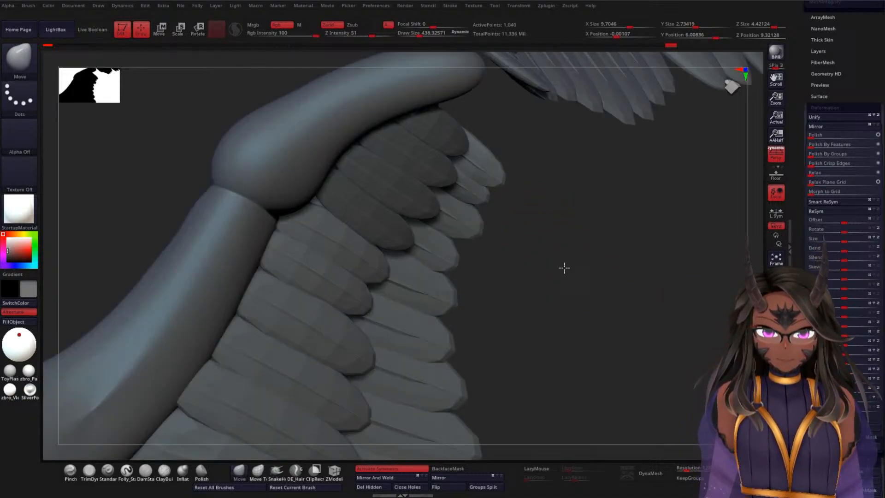
pyautogui.moveTo(564, 267); pyautogui.dragTo(528, 270)
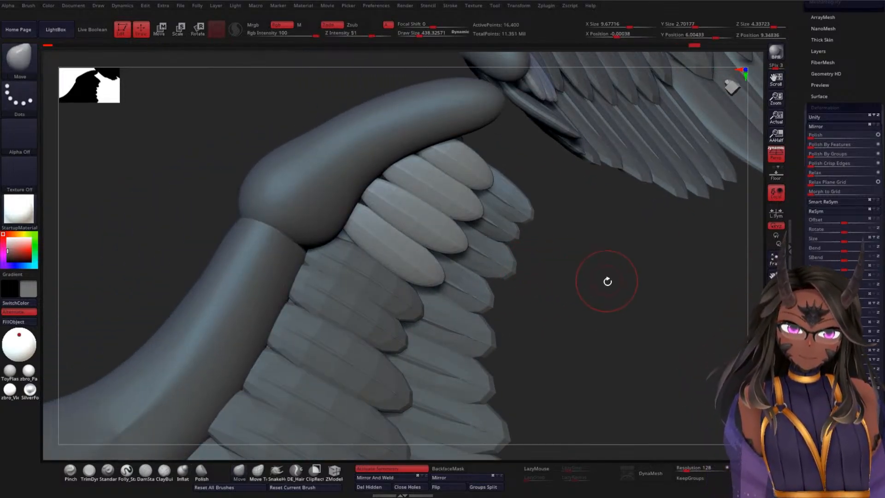
# Step: Select the elbow's underside feathers, BottomWE1, and mask them with the mask display turned on
pyautogui.moveTo(606, 281)
pyautogui.mouseDown()
pyautogui.moveTo(598, 295)
pyautogui.moveTo(567, 283)
pyautogui.moveTo(609, 272)
pyautogui.moveTo(618, 278)
pyautogui.moveTo(595, 339)
pyautogui.moveTo(636, 292)
pyautogui.moveTo(629, 262)
pyautogui.moveTo(616, 287)
pyautogui.moveTo(603, 278)
pyautogui.moveTo(606, 313)
pyautogui.moveTo(569, 354)
pyautogui.moveTo(501, 371)
pyautogui.moveTo(598, 298)
pyautogui.moveTo(539, 220)
pyautogui.mouseUp()
pyautogui.keyDown('alt'); pyautogui.click(444, 215); pyautogui.keyUp('alt')
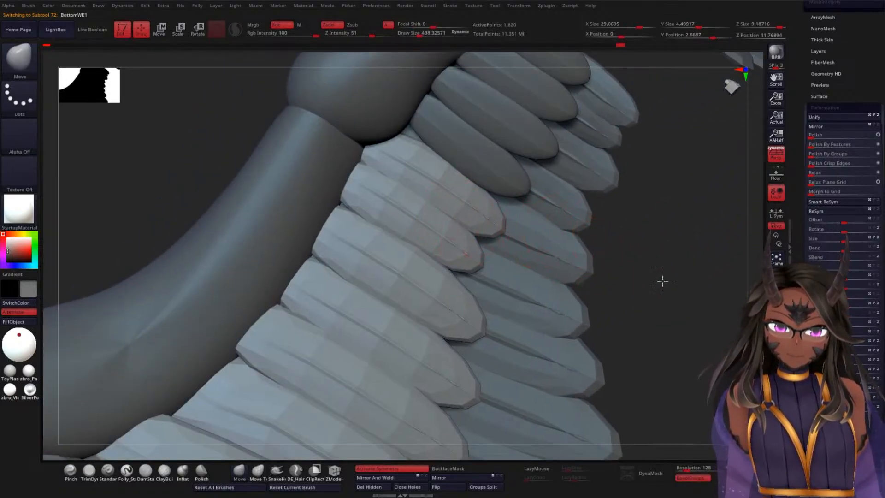
pyautogui.moveTo(662, 280); pyautogui.dragTo(744, 178)
pyautogui.scroll(-6, 861, 184)
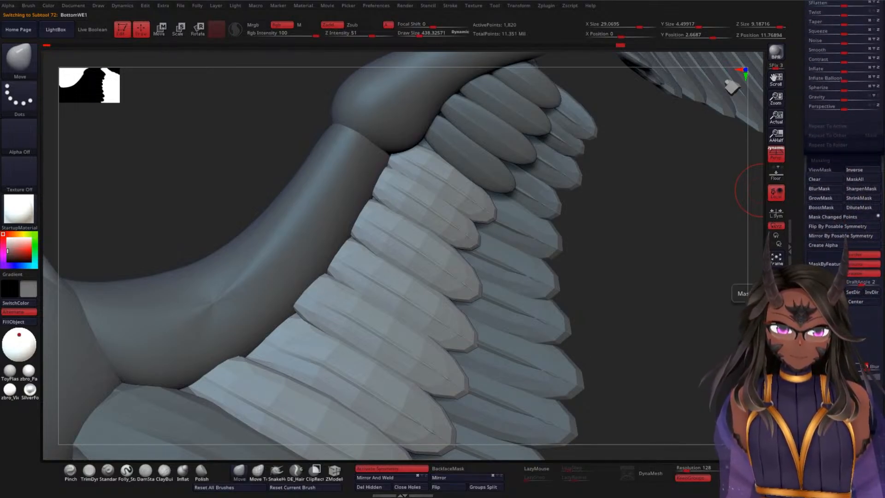
pyautogui.press('ctrl')
pyautogui.keyDown('ctrl'); pyautogui.click(654, 239); pyautogui.keyUp('ctrl')
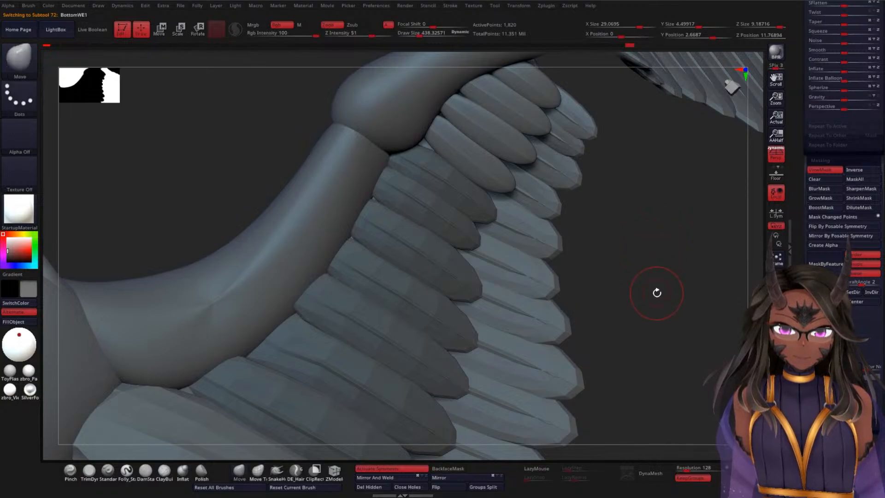
# Step: Soften the shape of the elbow's underside feathers with two rounds of the Relax deformation
pyautogui.scroll(10, 801, 259)
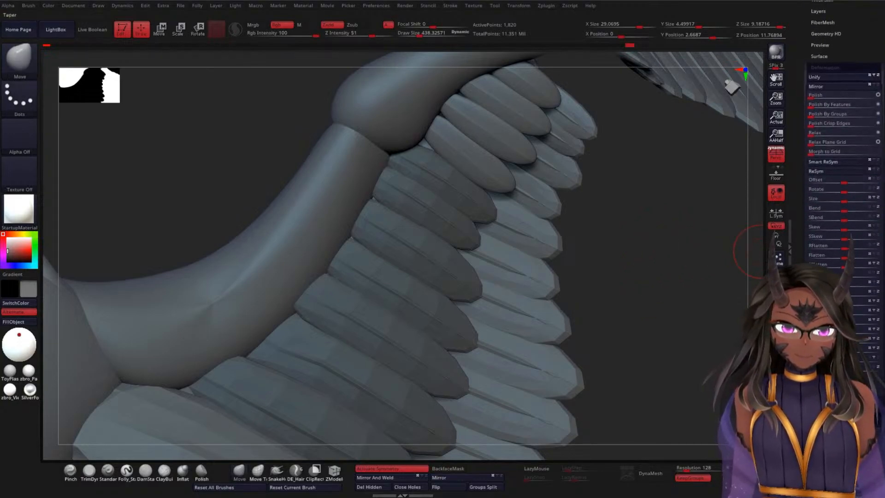
pyautogui.click(814, 133)
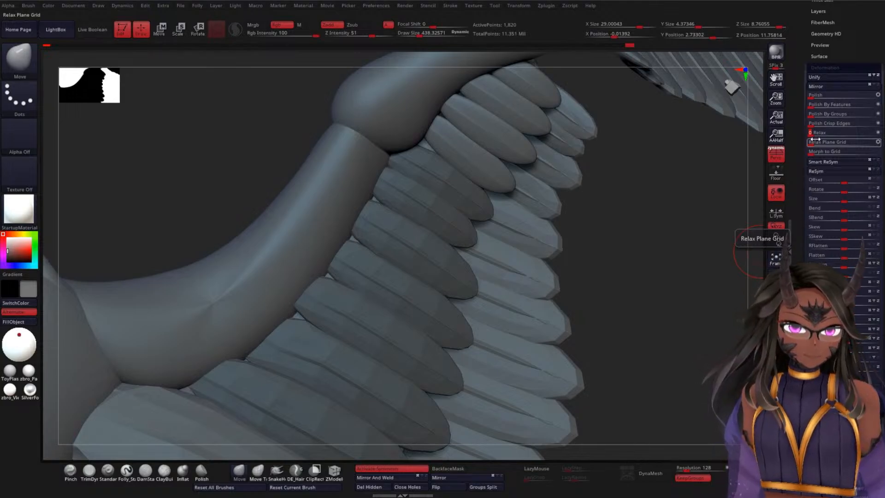
pyautogui.click(814, 134)
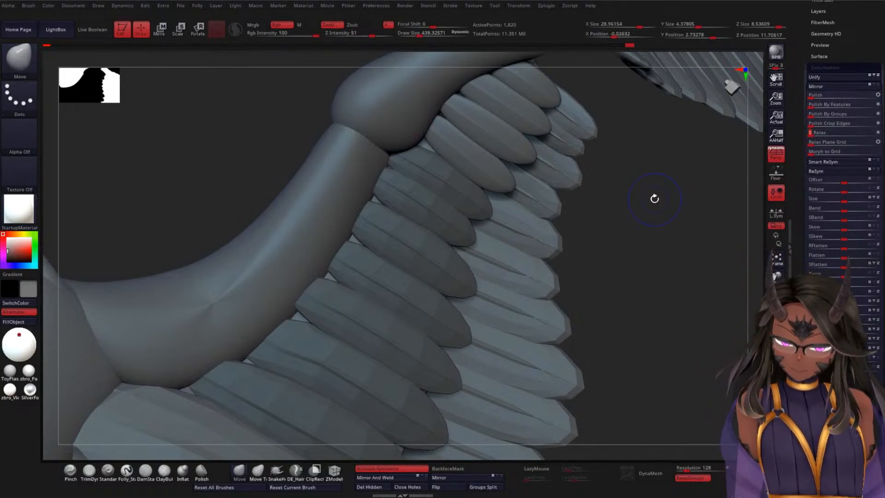
# Step: Show the wireframe of the elbow's underside feathers and compare their shape by undoing and retrying the Relax deformation
pyautogui.hotkey('shift', 'f')
pyautogui.moveTo(648, 203)
pyautogui.mouseDown()
pyautogui.moveTo(629, 241)
pyautogui.moveTo(659, 205)
pyautogui.mouseUp()
pyautogui.click(814, 134)
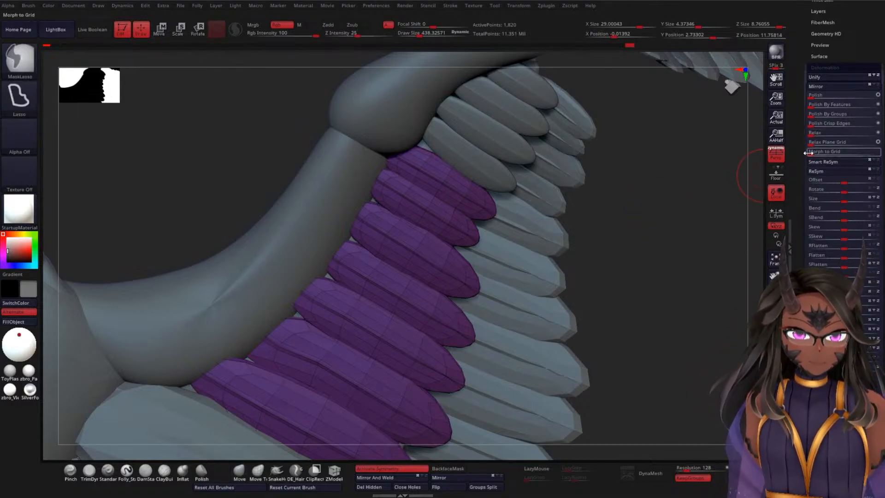
pyautogui.click(813, 134)
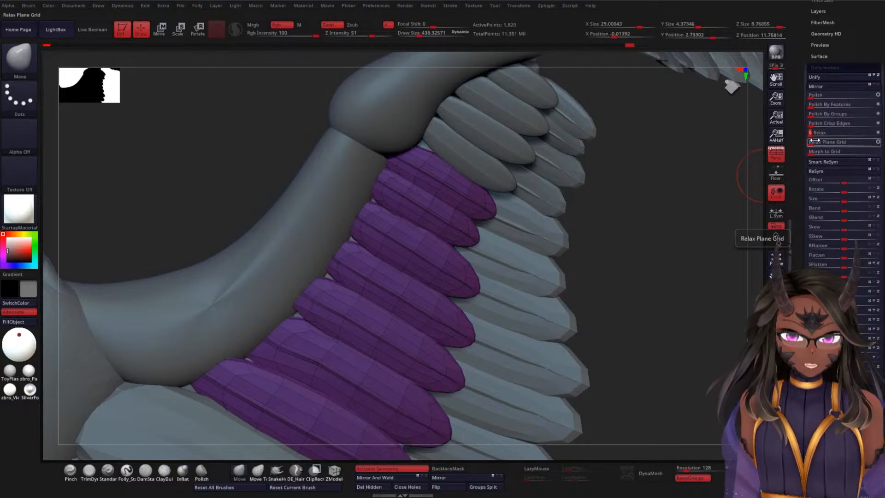
pyautogui.hotkey('ctrl', 'z')
pyautogui.click(813, 134)
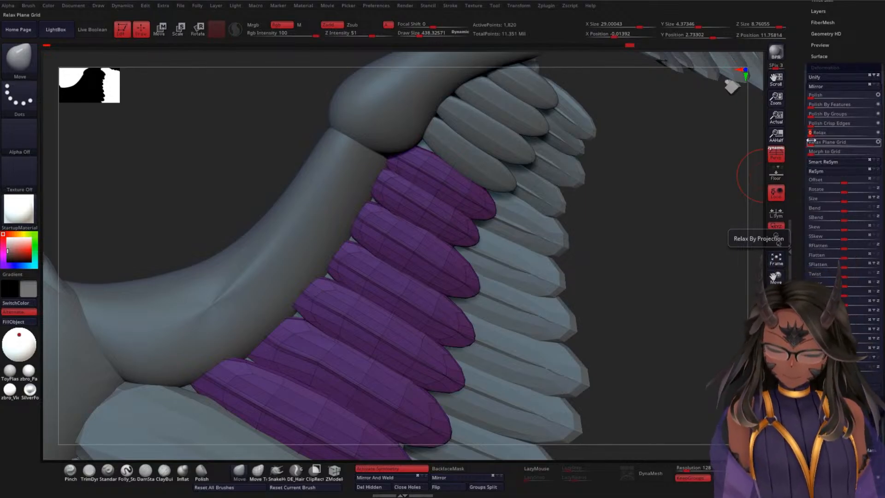
pyautogui.keyDown('alt'); pyautogui.moveTo(659, 201); pyautogui.dragTo(669, 311); pyautogui.keyUp('alt')
pyautogui.keyDown('alt'); pyautogui.moveTo(714, 339); pyautogui.dragTo(703, 249); pyautogui.keyUp('alt')
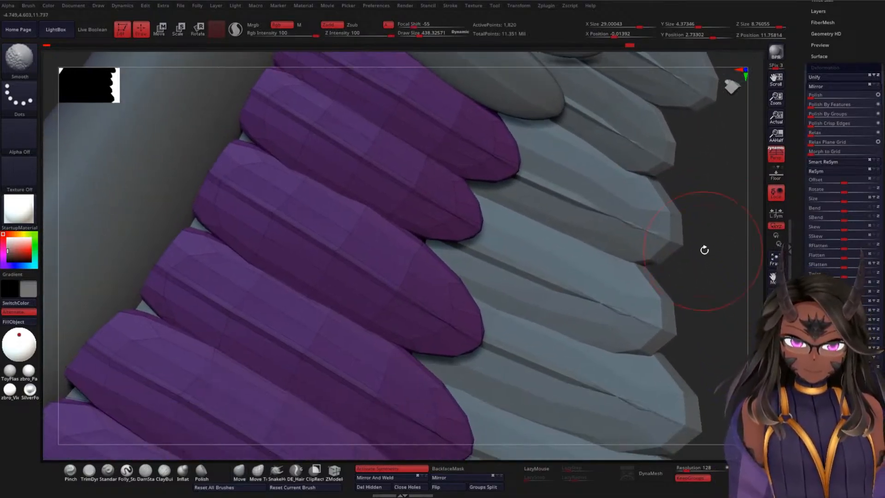
pyautogui.hotkey('ctrl', 'z')
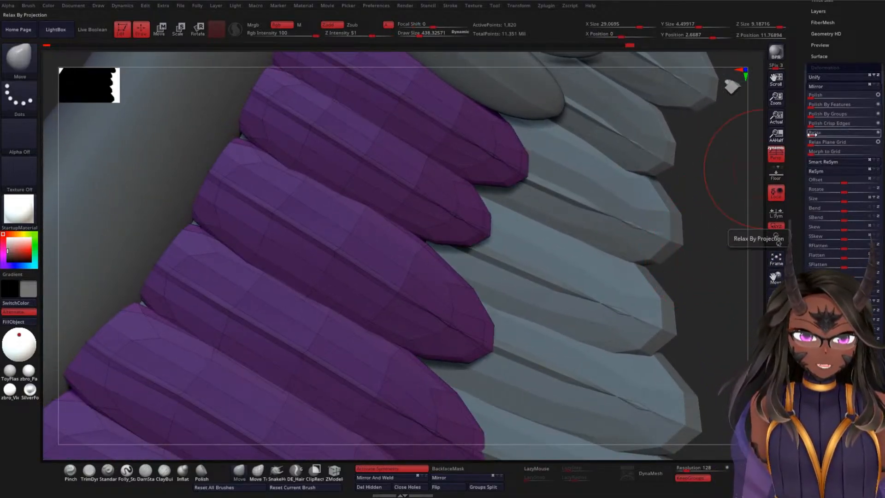
# Step: Reapply the Relax deformation to the elbow's underside feathers, comparing it against the undone shape, and hide their wireframe
pyautogui.click(811, 134)
pyautogui.click(810, 141)
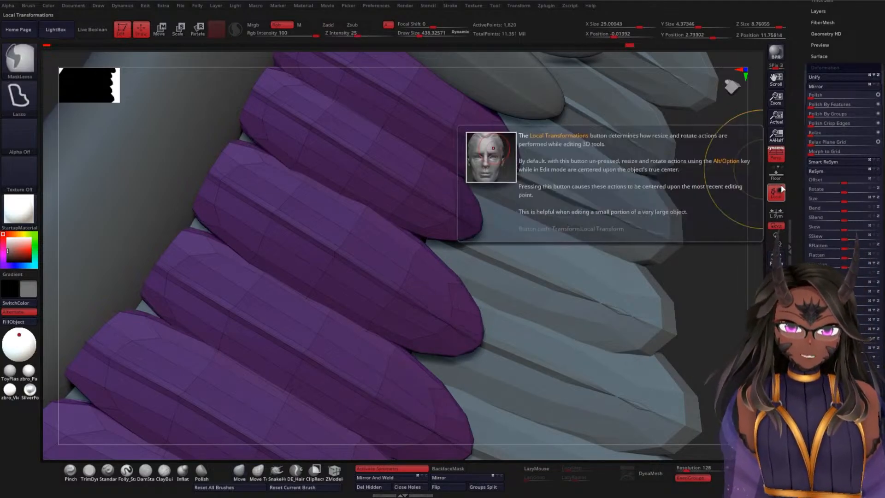
pyautogui.hotkey('ctrl', 'z')
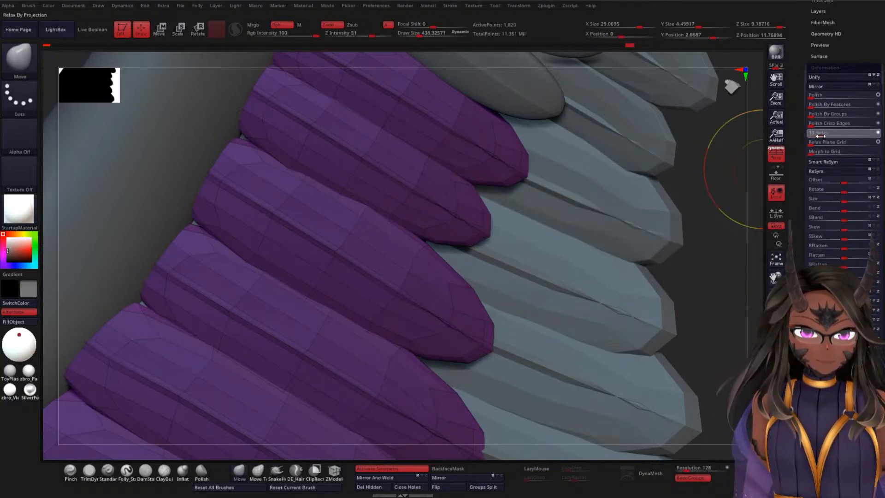
pyautogui.click(827, 142)
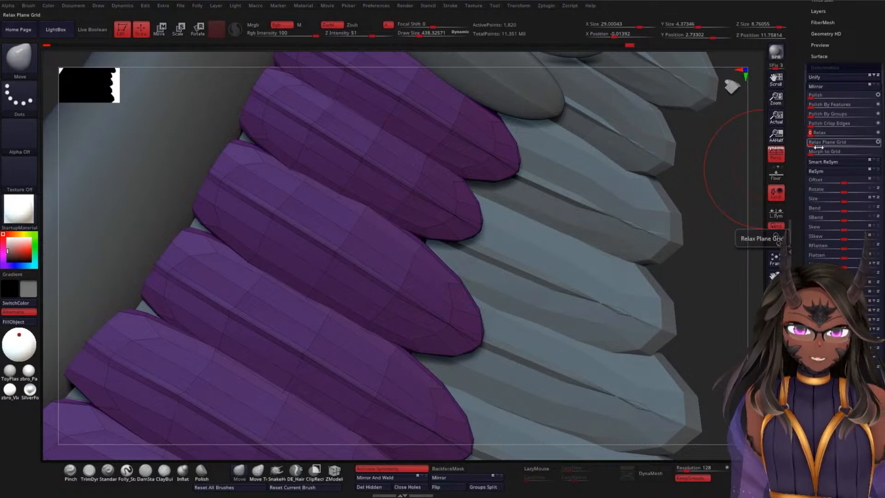
pyautogui.click(814, 151)
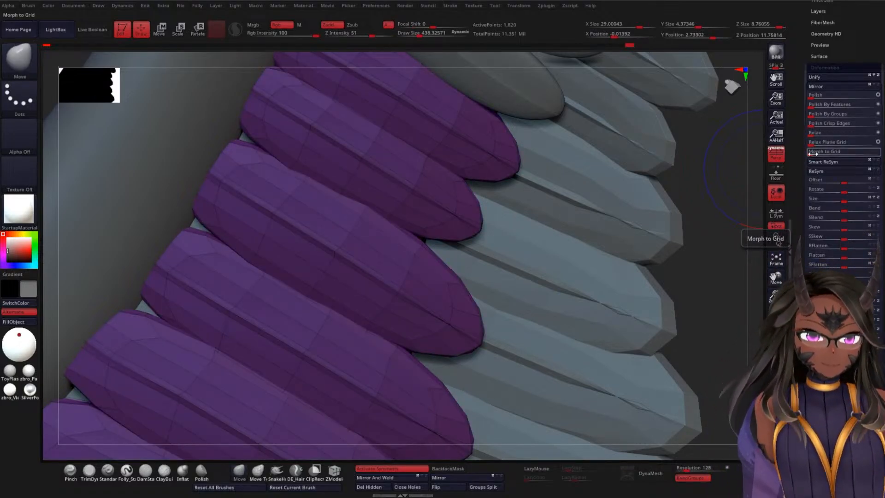
pyautogui.click(813, 132)
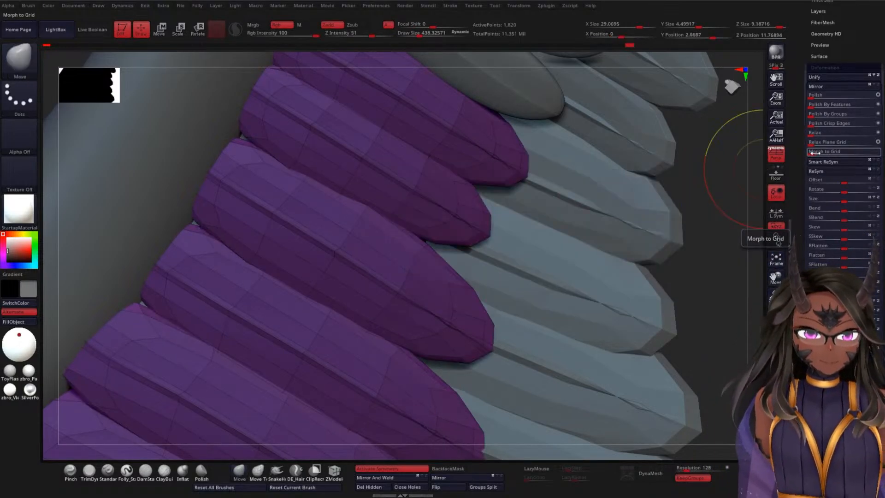
pyautogui.click(812, 133)
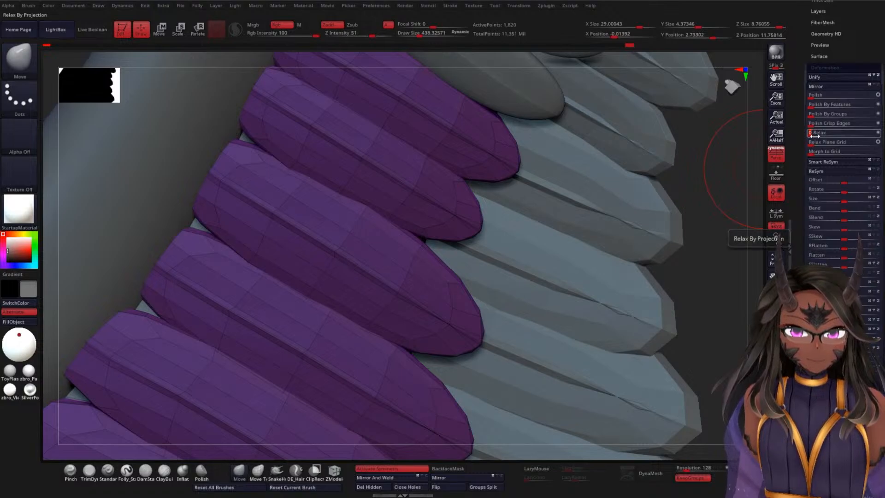
pyautogui.moveTo(730, 263); pyautogui.dragTo(612, 188)
pyautogui.hotkey('shift', 'f')
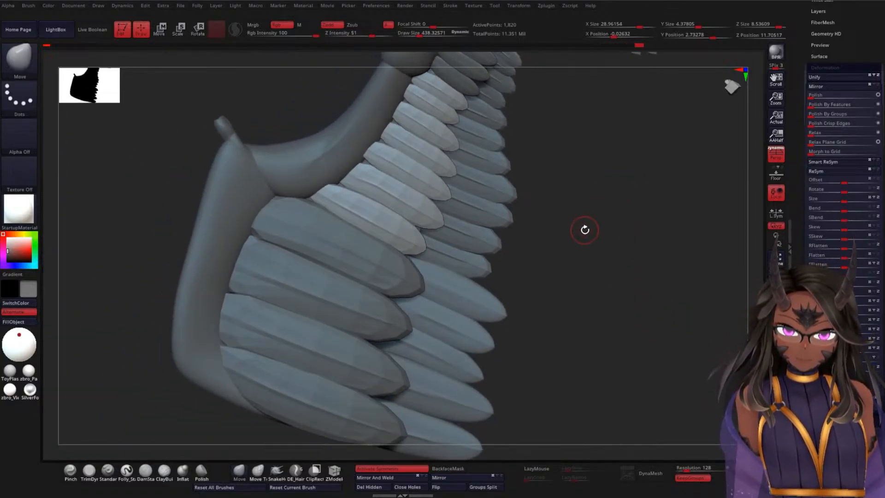
# Step: Select the wrist's underside feathers, BASEWW2_3, mask them and soften their shape with the Relax deformation
pyautogui.keyDown('alt'); pyautogui.click(355, 258); pyautogui.keyUp('alt')
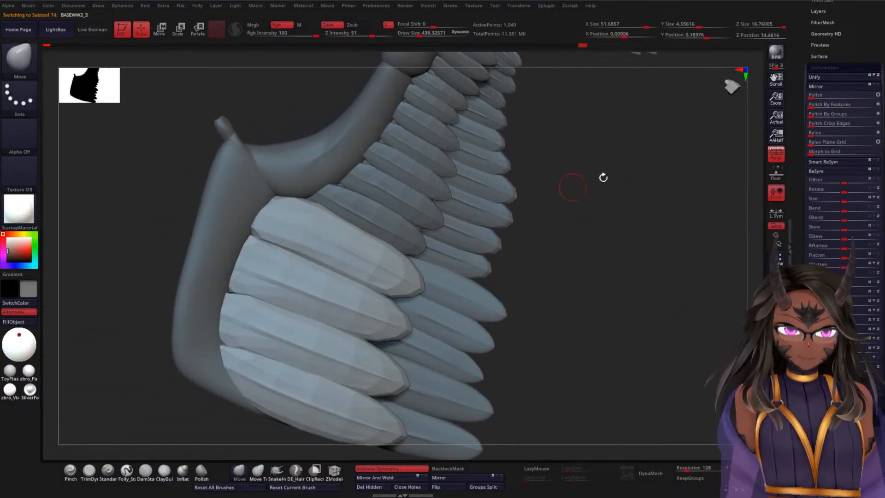
pyautogui.scroll(-6, 823, 169)
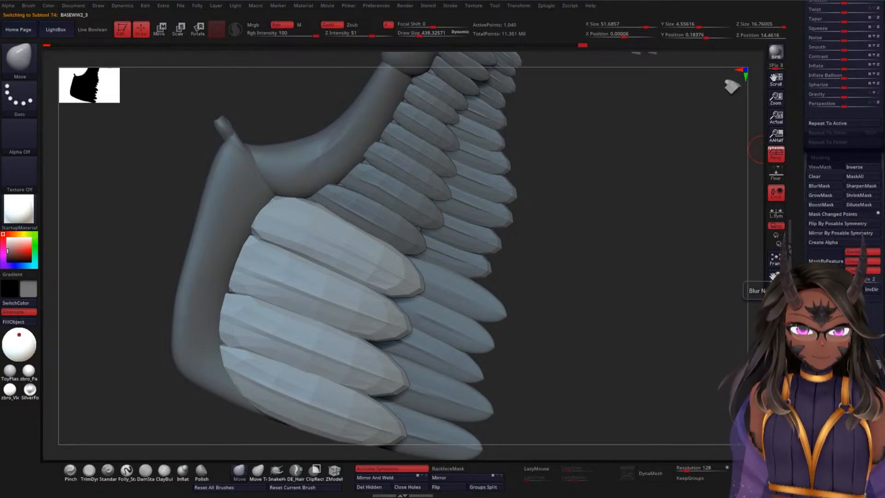
pyautogui.keyDown('ctrl'); pyautogui.click(632, 244); pyautogui.keyUp('ctrl')
pyautogui.scroll(10, 800, 238)
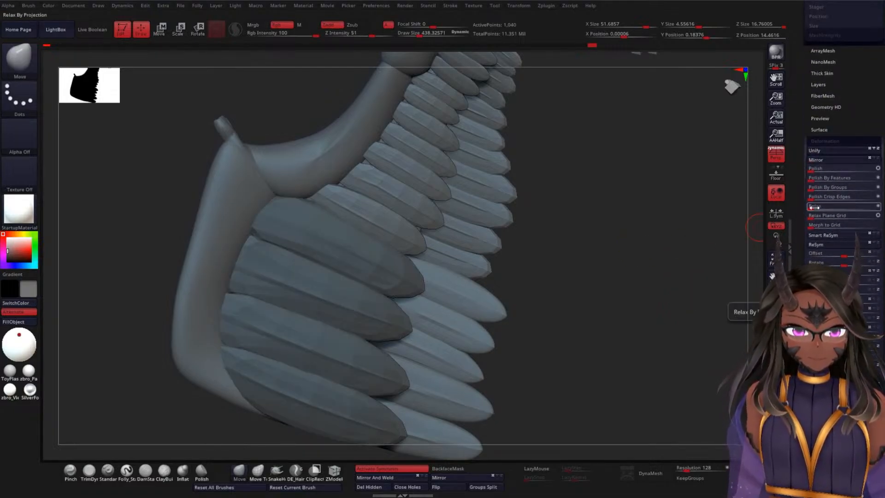
pyautogui.moveTo(812, 206); pyautogui.dragTo(817, 207)
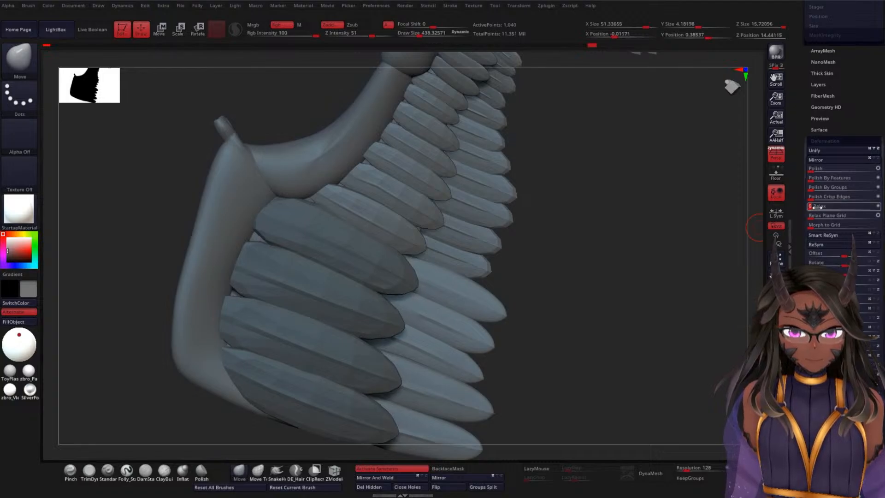
# Step: Clear the mask on the wrist's underside feathers and subdivide them twice
pyautogui.moveTo(607, 258); pyautogui.dragTo(624, 282)
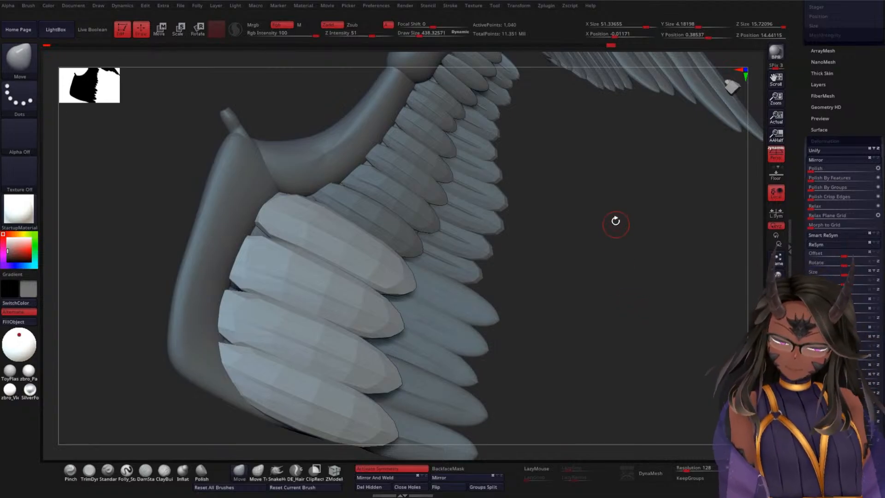
pyautogui.moveTo(615, 222); pyautogui.dragTo(607, 244)
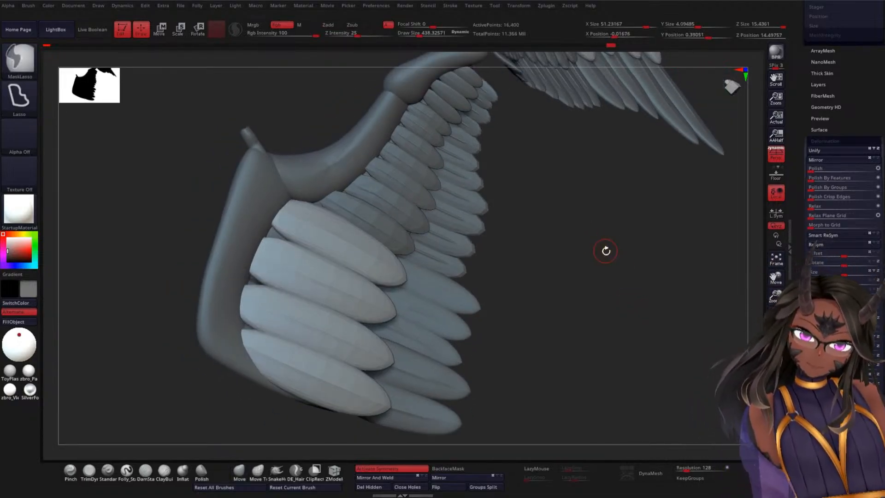
# Step: Using the Move Topological brush at a draw size of about 864, tuck the protruding root of the wrist's underside feather back beneath the upper feathers
pyautogui.moveTo(605, 250)
pyautogui.mouseDown()
pyautogui.moveTo(560, 332)
pyautogui.moveTo(606, 292)
pyautogui.moveTo(568, 262)
pyautogui.moveTo(601, 276)
pyautogui.moveTo(614, 262)
pyautogui.moveTo(586, 286)
pyautogui.moveTo(582, 263)
pyautogui.moveTo(647, 228)
pyautogui.moveTo(673, 197)
pyautogui.moveTo(636, 255)
pyautogui.moveTo(651, 270)
pyautogui.moveTo(679, 195)
pyautogui.moveTo(628, 258)
pyautogui.moveTo(663, 206)
pyautogui.moveTo(592, 282)
pyautogui.moveTo(655, 211)
pyautogui.mouseUp()
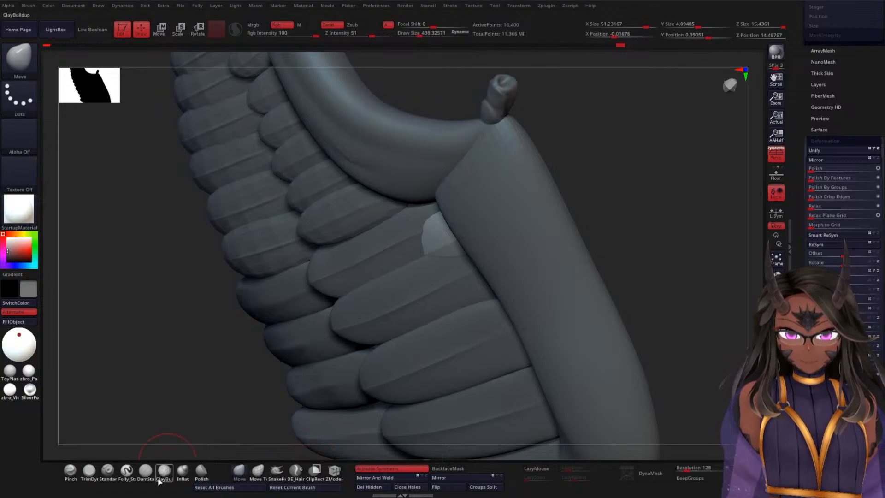
pyautogui.click(257, 470)
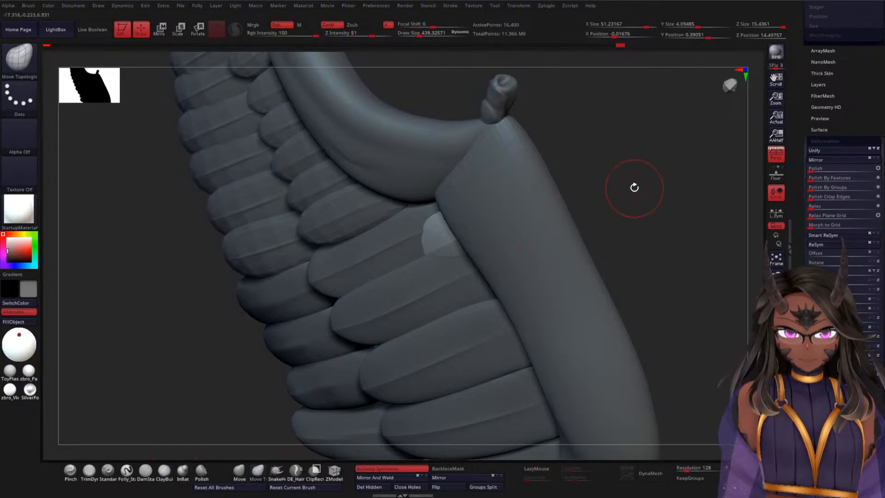
pyautogui.press('space')
pyautogui.moveTo(634, 188); pyautogui.dragTo(613, 205)
pyautogui.moveTo(462, 229); pyautogui.dragTo(488, 216)
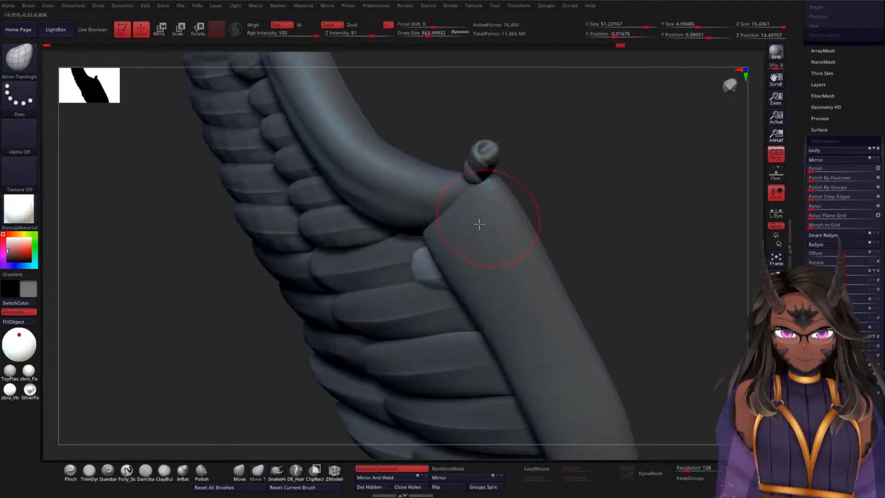
pyautogui.moveTo(420, 267); pyautogui.dragTo(433, 263)
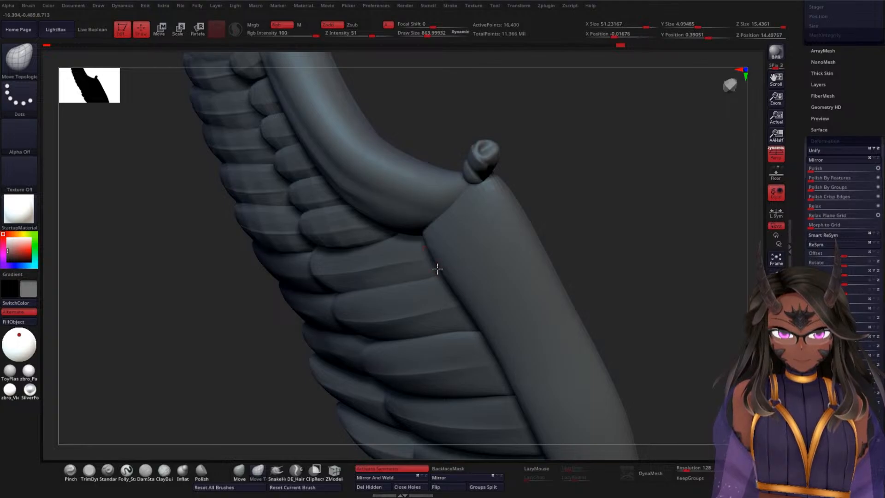
# Step: Adjust the roots of the wrist's underside feathers along the wing bone with the Move Topological brush
pyautogui.moveTo(592, 212); pyautogui.dragTo(451, 182)
pyautogui.moveTo(493, 280)
pyautogui.mouseDown()
pyautogui.moveTo(501, 298)
pyautogui.moveTo(483, 302)
pyautogui.mouseUp()
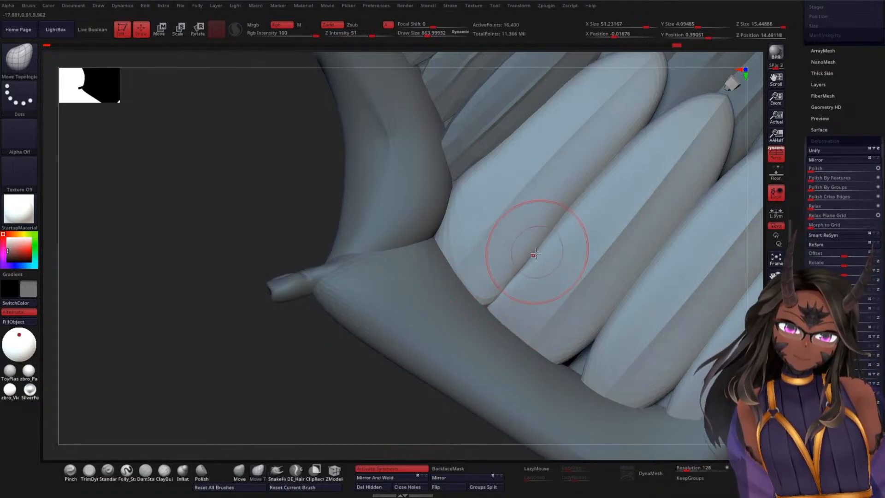
pyautogui.moveTo(345, 391); pyautogui.dragTo(464, 267)
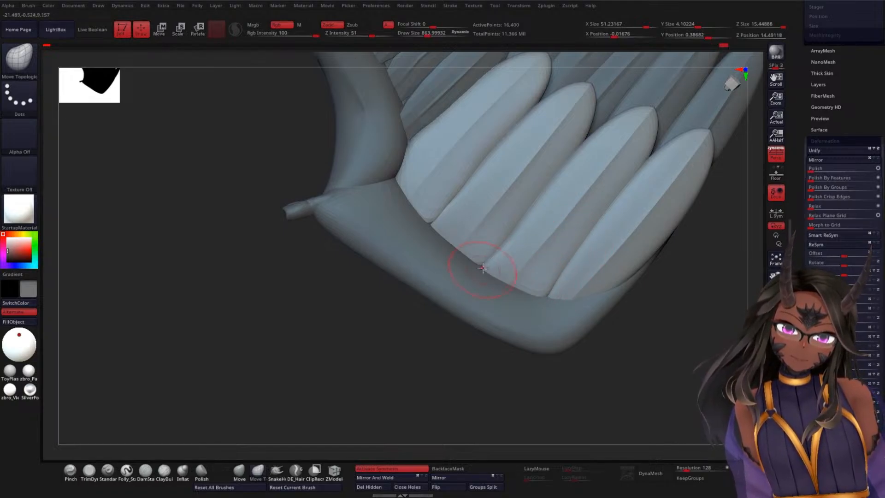
pyautogui.keyDown('alt'); pyautogui.moveTo(421, 354); pyautogui.dragTo(462, 247); pyautogui.keyUp('alt')
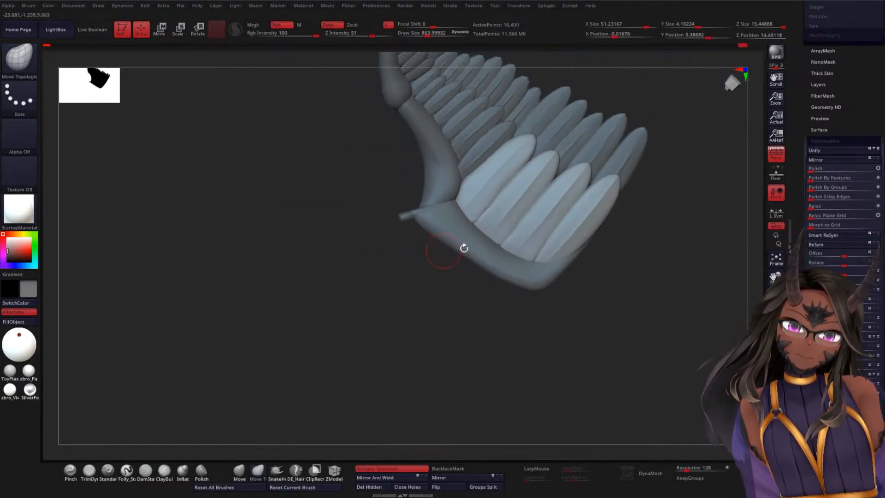
pyautogui.moveTo(666, 229); pyautogui.dragTo(668, 244)
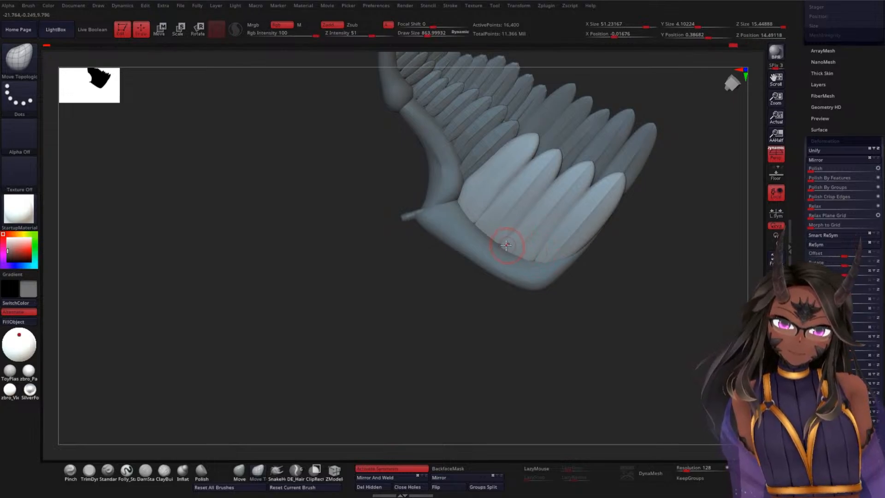
# Step: Select the elbow's underside feathers, BottomWE1, clear their mask and subdivide them twice
pyautogui.moveTo(463, 304)
pyautogui.mouseDown()
pyautogui.moveTo(435, 333)
pyautogui.moveTo(410, 310)
pyautogui.moveTo(397, 310)
pyautogui.moveTo(382, 272)
pyautogui.moveTo(389, 333)
pyautogui.moveTo(405, 235)
pyautogui.moveTo(383, 219)
pyautogui.moveTo(533, 222)
pyautogui.moveTo(582, 198)
pyautogui.moveTo(643, 229)
pyautogui.moveTo(544, 251)
pyautogui.mouseUp()
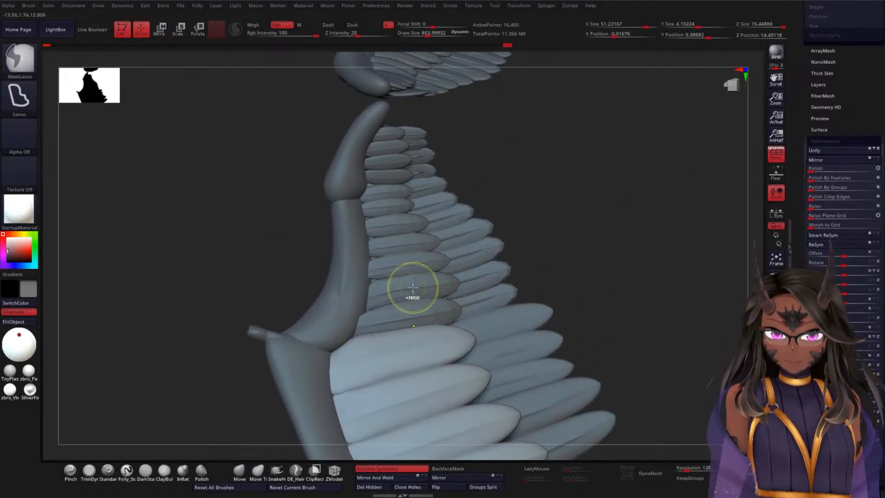
pyautogui.keyDown('alt'); pyautogui.click(396, 223); pyautogui.keyUp('alt')
pyautogui.keyDown('alt'); pyautogui.moveTo(590, 198); pyautogui.dragTo(603, 222); pyautogui.keyUp('alt')
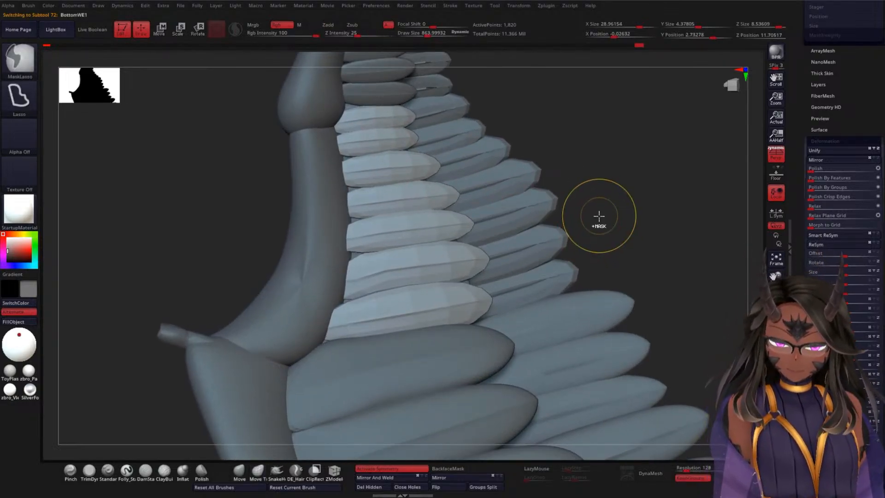
pyautogui.hotkey('ctrl', 'd')
pyautogui.hotkey('ctrl', 'd')
pyautogui.moveTo(665, 177); pyautogui.dragTo(668, 175)
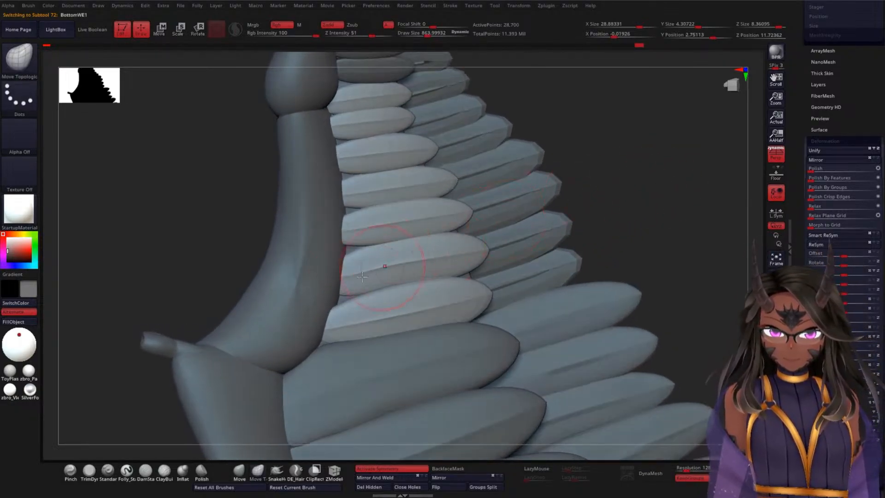
# Step: Adjust the roots of the elbow's underside feathers with the Move Topological brush so they meet the wing bone
pyautogui.moveTo(342, 302); pyautogui.dragTo(342, 292)
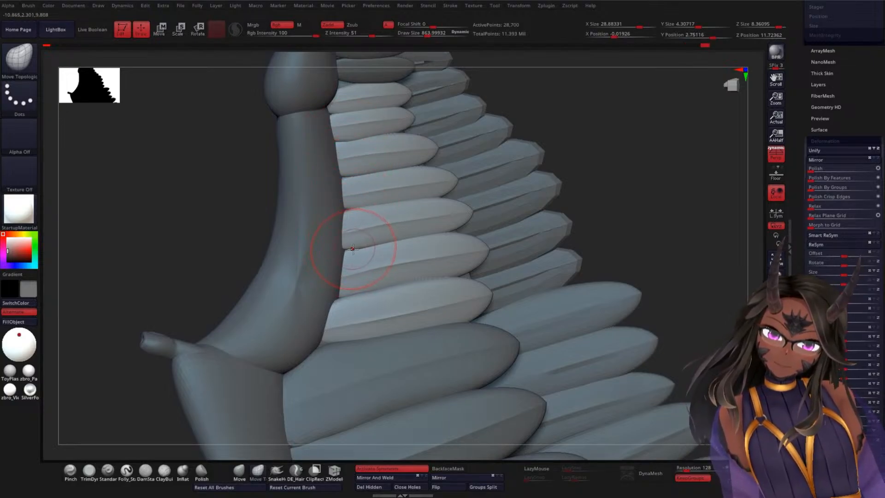
pyautogui.moveTo(363, 235); pyautogui.dragTo(365, 233)
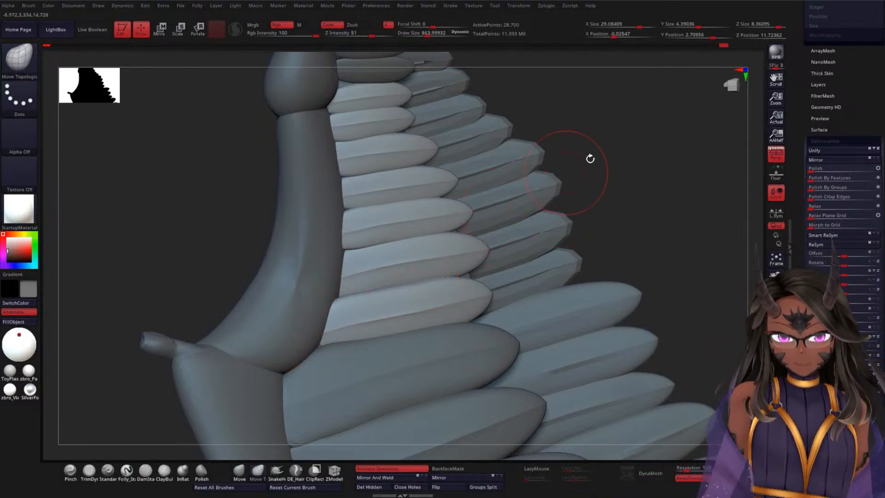
pyautogui.moveTo(590, 159)
pyautogui.mouseDown()
pyautogui.moveTo(614, 223)
pyautogui.moveTo(599, 152)
pyautogui.moveTo(589, 164)
pyautogui.moveTo(603, 149)
pyautogui.mouseUp()
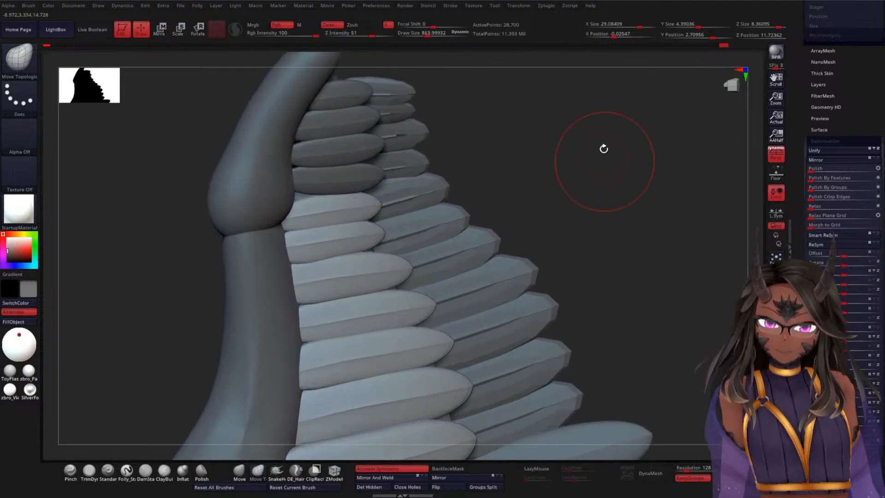
# Step: Reduce the draw size to about 100 and select the shoulder's underside feathers, BottomWS1
pyautogui.press('ctrl')
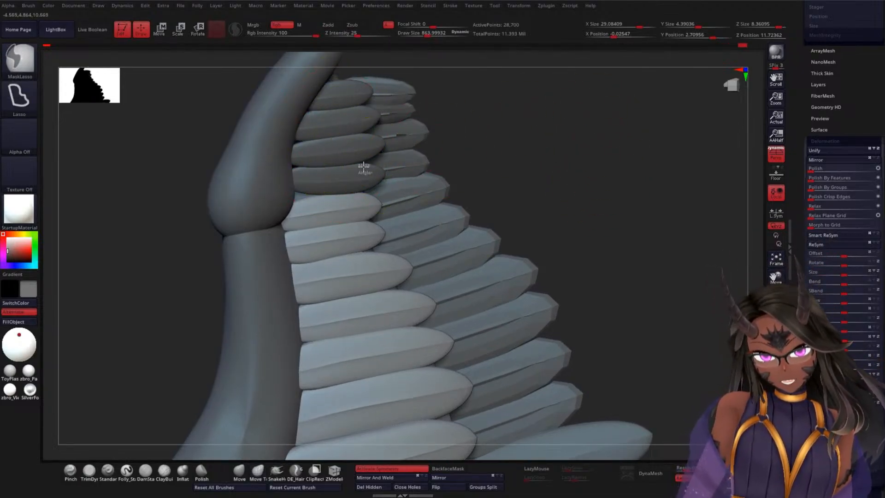
pyautogui.moveTo(574, 146)
pyautogui.keyDown('alt'); pyautogui.mouseDown()
pyautogui.moveTo(551, 185)
pyautogui.moveTo(582, 211)
pyautogui.moveTo(562, 201)
pyautogui.moveTo(579, 182)
pyautogui.moveTo(529, 283)
pyautogui.moveTo(596, 167)
pyautogui.moveTo(555, 143)
pyautogui.mouseUp(); pyautogui.keyUp('alt')
pyautogui.press('ctrl')
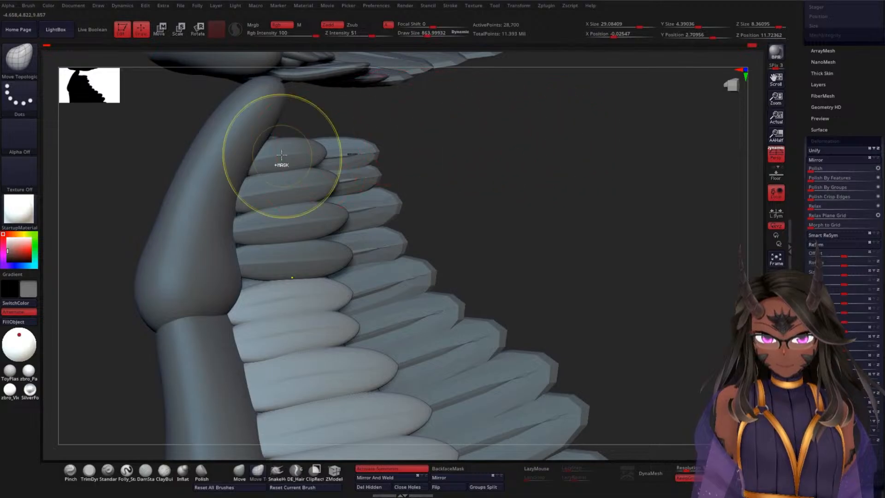
pyautogui.press('space')
pyautogui.click(512, 142)
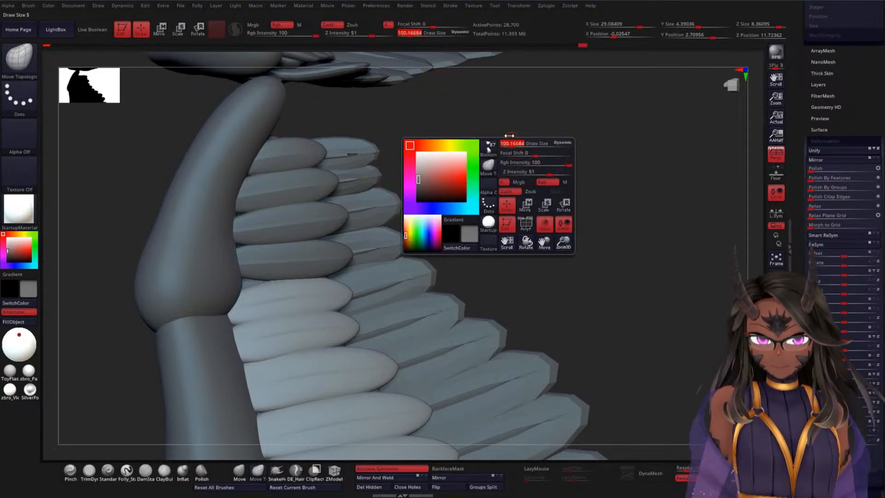
pyautogui.press('ctrl')
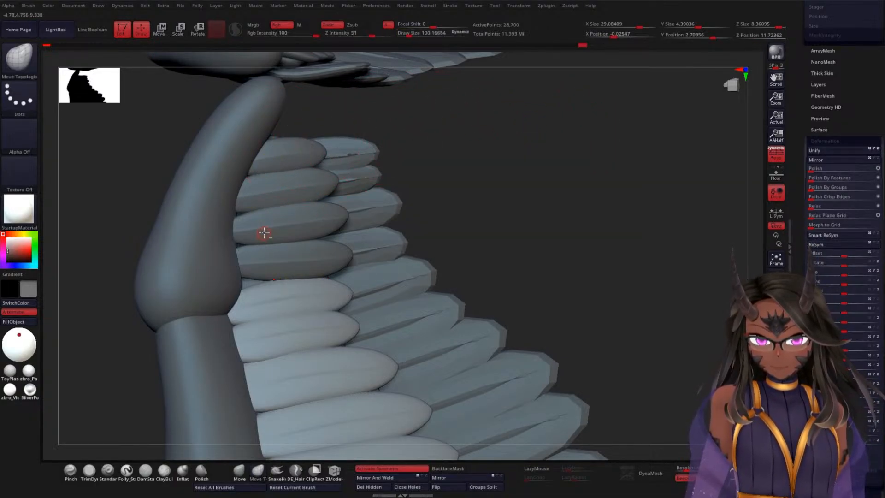
pyautogui.keyDown('alt'); pyautogui.click(264, 231); pyautogui.keyUp('alt')
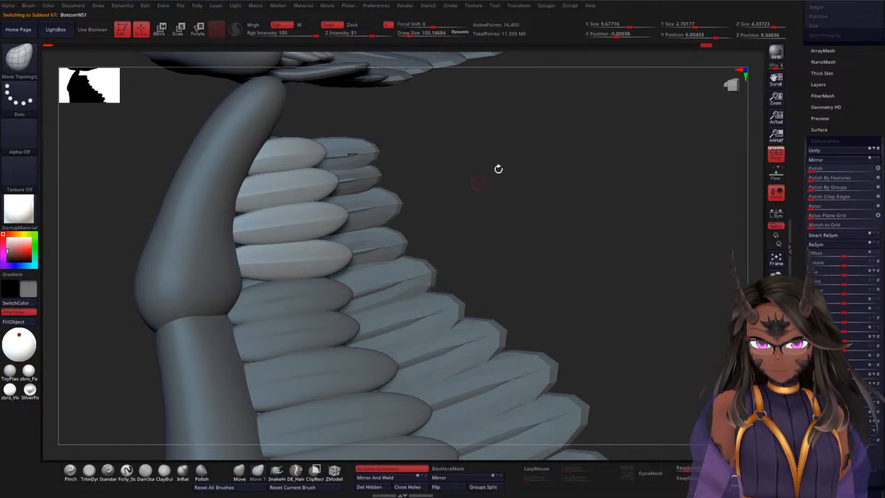
# Step: Using the Move Topological brush at a draw size of about 835, fit the roots of the shoulder's underside feathers against the wing bone
pyautogui.press('space')
pyautogui.moveTo(523, 151); pyautogui.dragTo(541, 148)
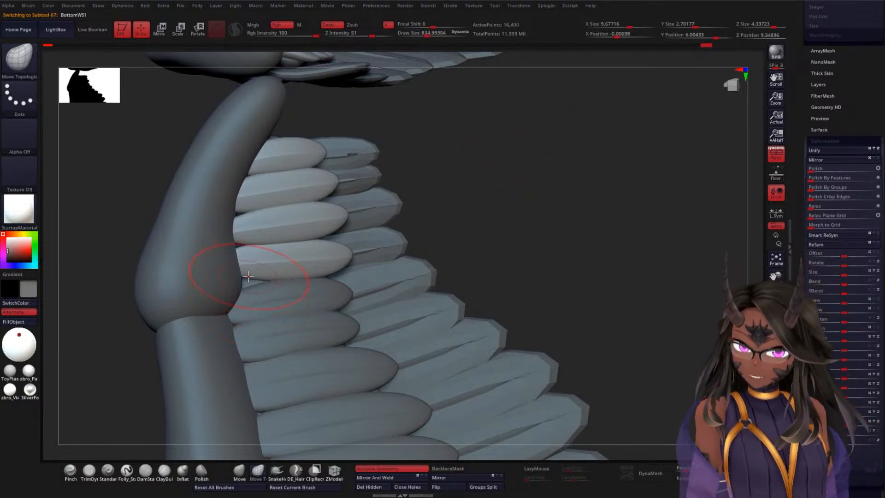
pyautogui.moveTo(247, 275); pyautogui.dragTo(232, 295)
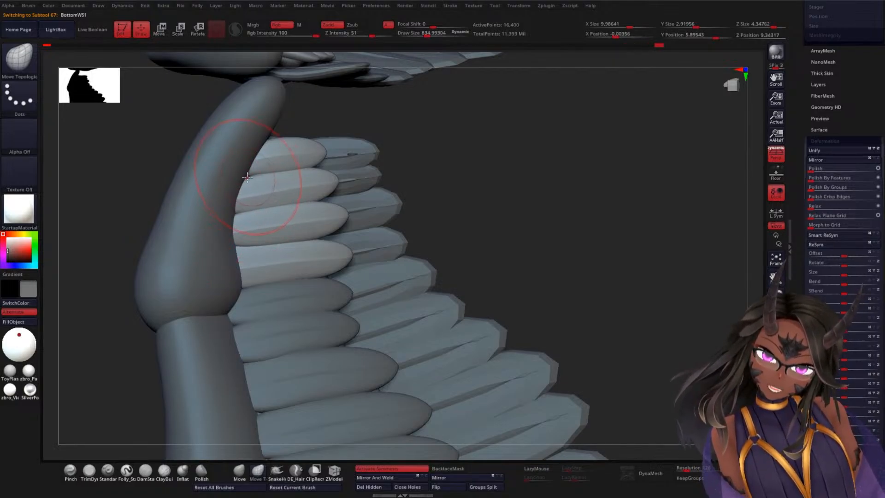
pyautogui.moveTo(248, 177); pyautogui.dragTo(240, 174)
pyautogui.moveTo(264, 141); pyautogui.dragTo(259, 138)
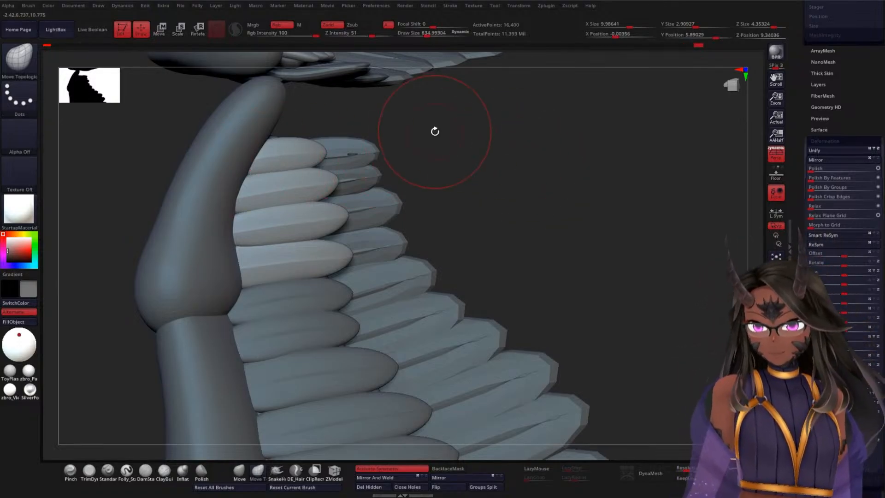
pyautogui.moveTo(530, 171); pyautogui.dragTo(544, 189)
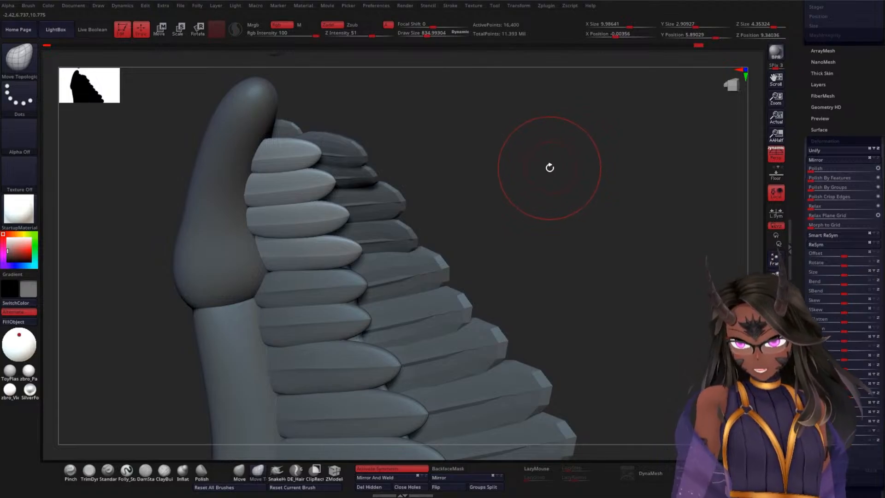
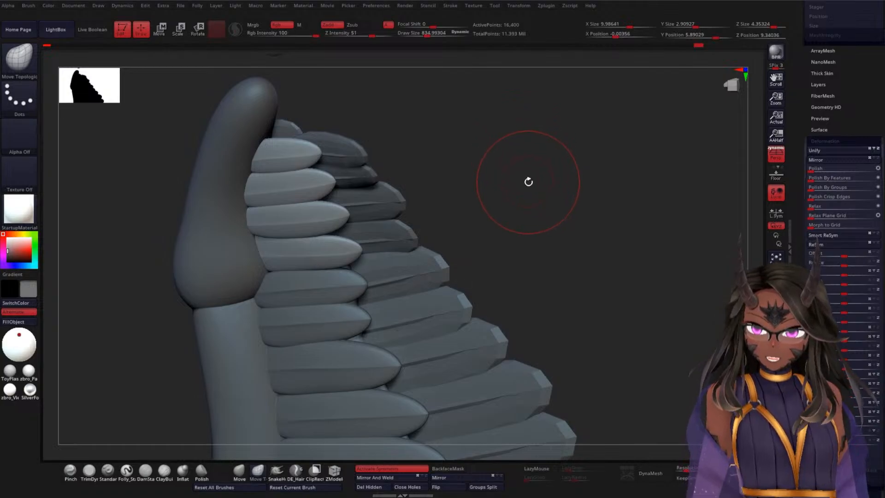
# Step: Select the shoulder's second row of feathers, WSF2
pyautogui.moveTo(528, 182)
pyautogui.mouseDown()
pyautogui.moveTo(519, 130)
pyautogui.moveTo(487, 245)
pyautogui.moveTo(531, 168)
pyautogui.mouseUp()
pyautogui.moveTo(513, 200)
pyautogui.mouseDown()
pyautogui.moveTo(507, 207)
pyautogui.moveTo(519, 154)
pyautogui.moveTo(501, 217)
pyautogui.moveTo(462, 213)
pyautogui.moveTo(529, 201)
pyautogui.moveTo(479, 222)
pyautogui.moveTo(484, 168)
pyautogui.moveTo(496, 219)
pyautogui.moveTo(549, 198)
pyautogui.moveTo(456, 209)
pyautogui.moveTo(476, 231)
pyautogui.moveTo(434, 259)
pyautogui.moveTo(451, 197)
pyautogui.mouseUp()
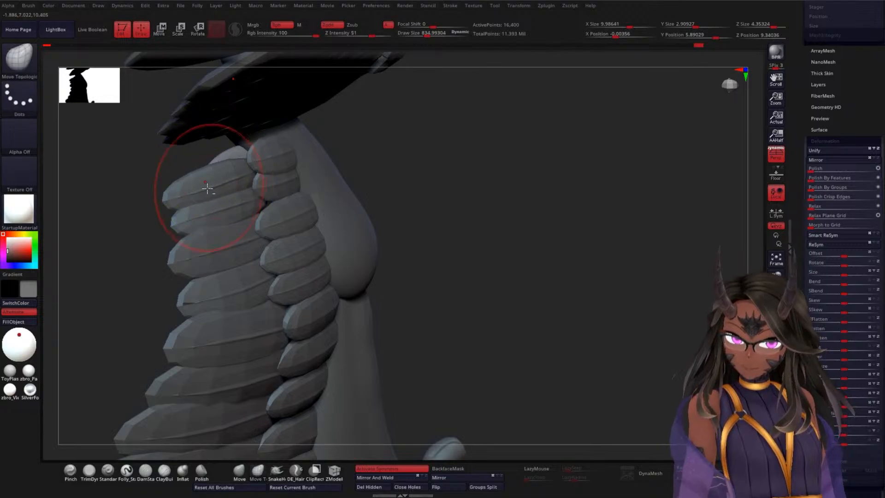
pyautogui.press('ctrl')
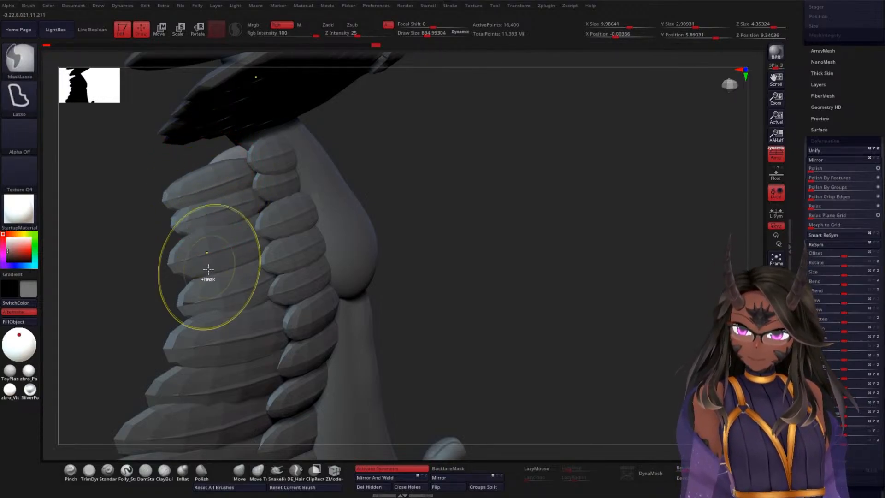
pyautogui.moveTo(432, 208); pyautogui.dragTo(352, 225)
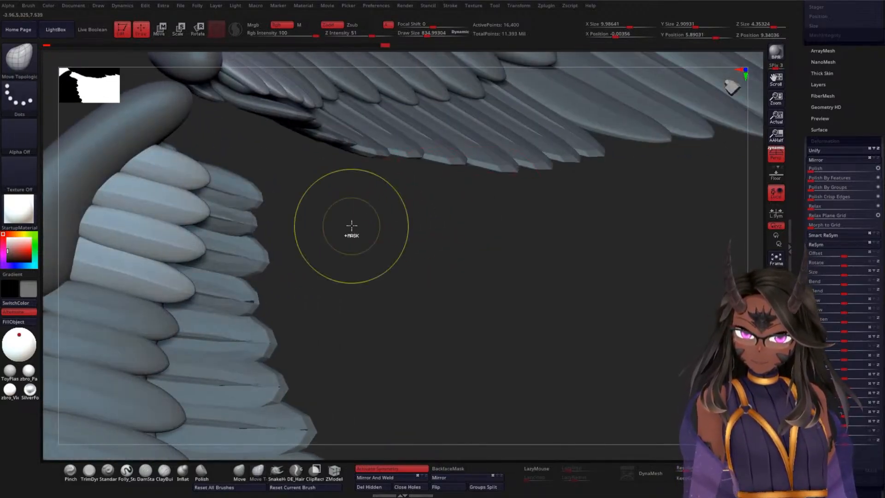
pyautogui.keyDown('ctrl'); pyautogui.click(242, 261); pyautogui.keyUp('ctrl')
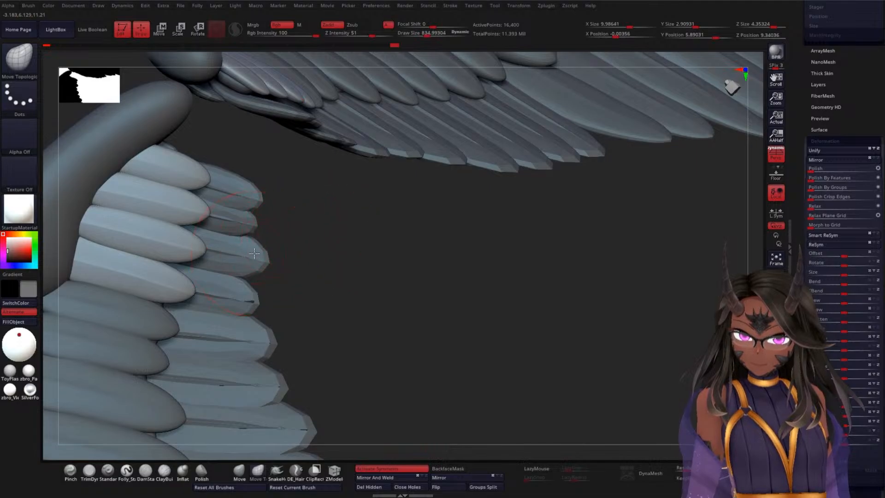
pyautogui.keyDown('alt'); pyautogui.click(250, 260); pyautogui.keyUp('alt')
pyautogui.moveTo(357, 227)
pyautogui.mouseDown()
pyautogui.moveTo(397, 227)
pyautogui.moveTo(349, 247)
pyautogui.moveTo(363, 215)
pyautogui.mouseUp()
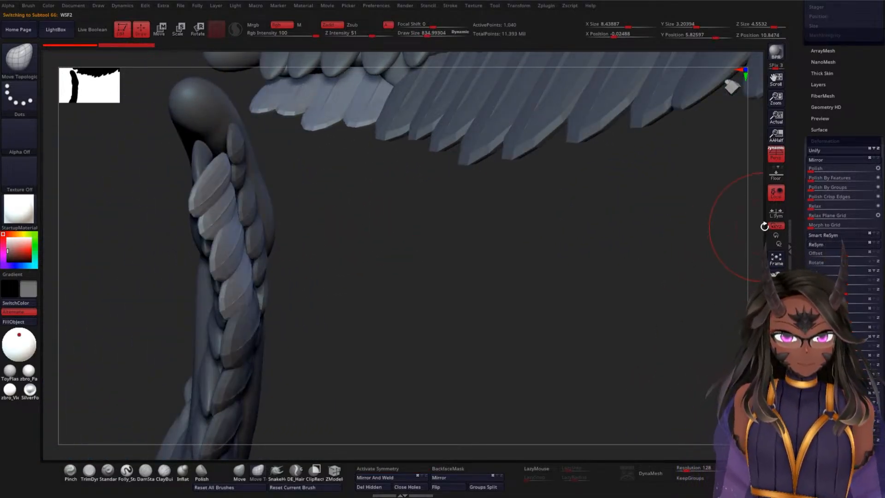
# Step: Try masking the WSF2 feathers by their normals and inspect the mask with the feathers isolated
pyautogui.moveTo(804, 189); pyautogui.dragTo(813, 69)
pyautogui.moveTo(803, 239); pyautogui.dragTo(797, 149)
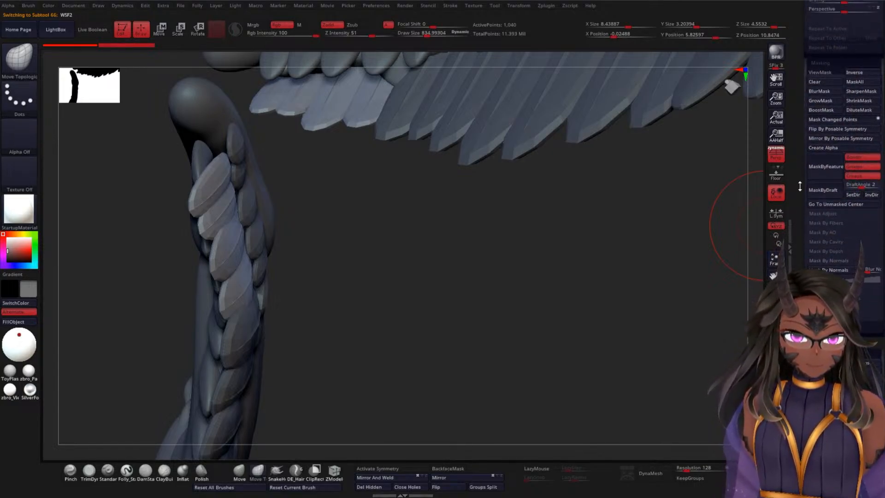
pyautogui.click(836, 270)
pyautogui.moveTo(461, 253); pyautogui.dragTo(468, 280)
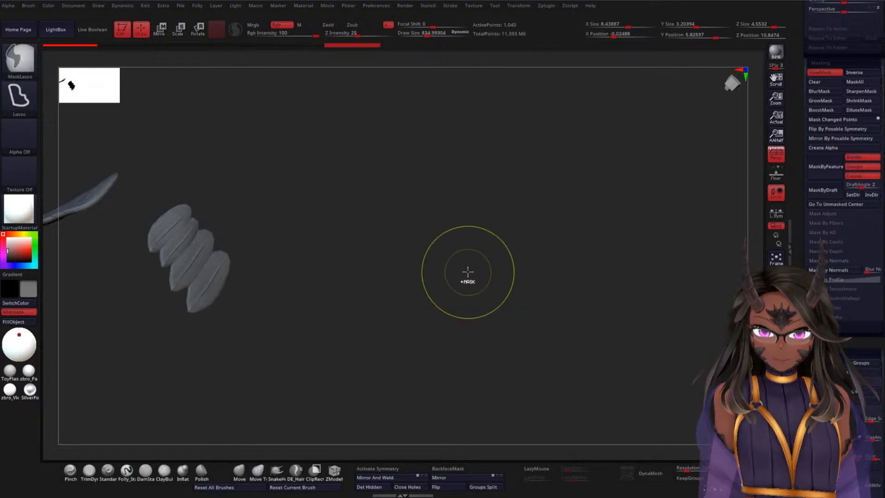
pyautogui.keyDown('ctrl'); pyautogui.click(468, 271); pyautogui.keyUp('ctrl')
pyautogui.keyDown('ctrl'); pyautogui.click(468, 270); pyautogui.keyUp('ctrl')
pyautogui.click(775, 368)
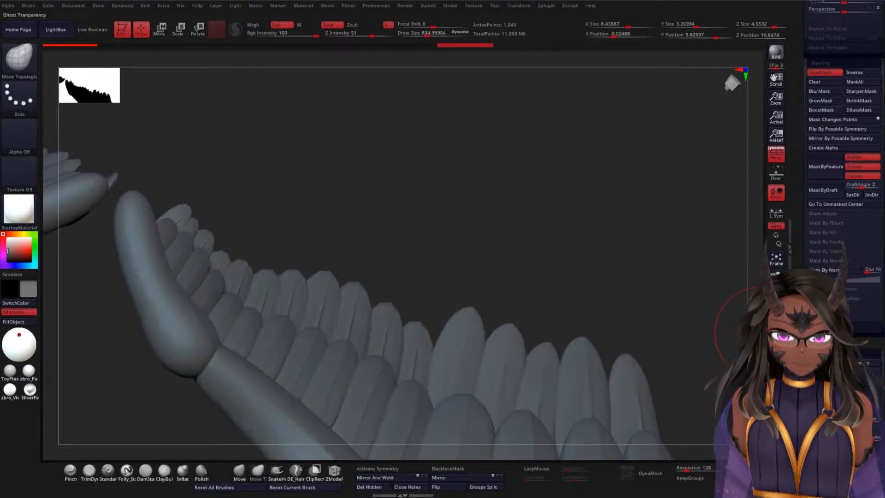
# Step: Undo the normals-based mask on the WSF2 feathers
pyautogui.moveTo(527, 236)
pyautogui.mouseDown()
pyautogui.moveTo(428, 205)
pyautogui.moveTo(492, 171)
pyautogui.moveTo(446, 161)
pyautogui.moveTo(445, 134)
pyautogui.moveTo(416, 193)
pyautogui.moveTo(444, 195)
pyautogui.moveTo(436, 241)
pyautogui.moveTo(414, 265)
pyautogui.moveTo(429, 192)
pyautogui.moveTo(494, 174)
pyautogui.mouseUp()
pyautogui.moveTo(471, 209); pyautogui.dragTo(477, 229)
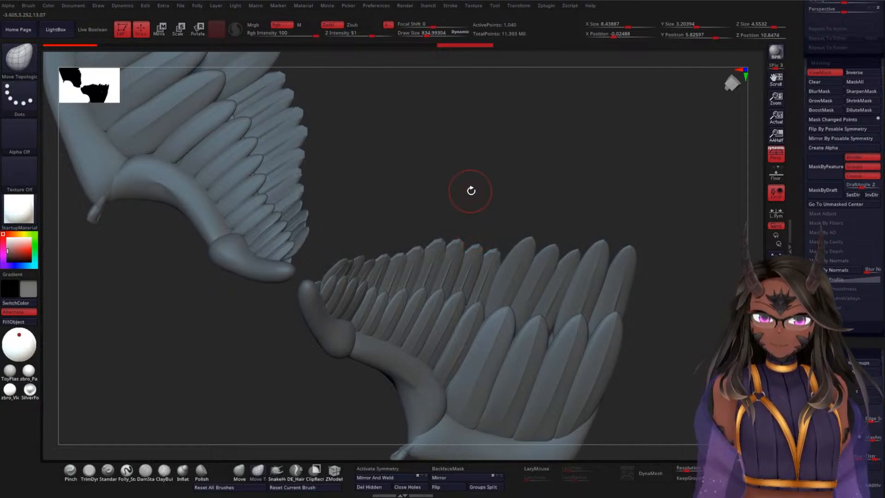
pyautogui.press('ctrl')
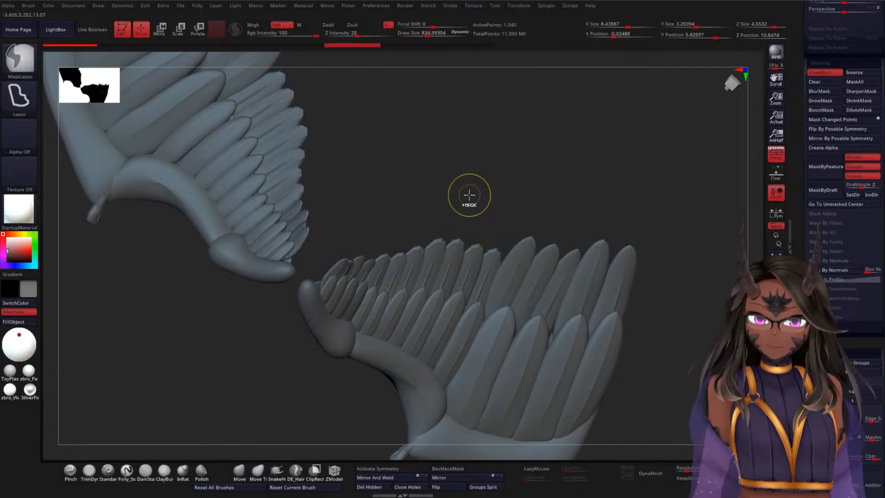
pyautogui.hotkey('ctrl', 'z')
pyautogui.hotkey('ctrl', 'z')
pyautogui.hotkey('ctrl', 'z')
pyautogui.hotkey('ctrl', 'z')
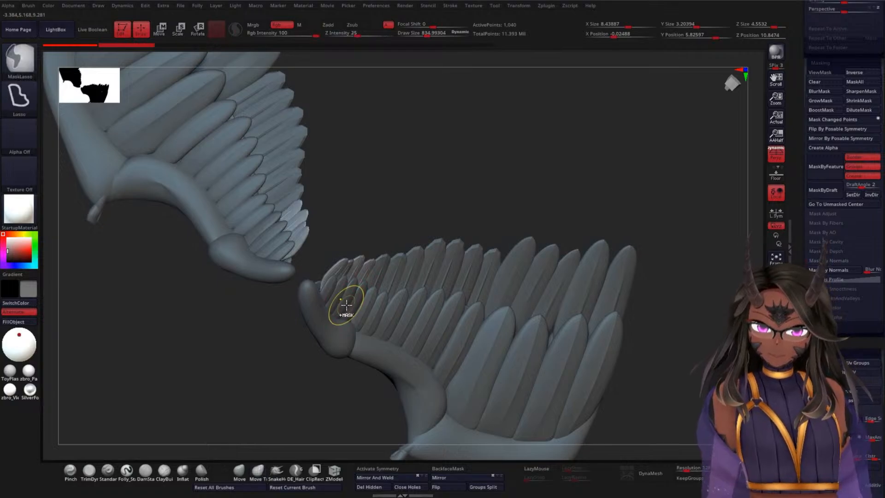
pyautogui.hotkey('ctrl', 'shift', 'z')
pyautogui.hotkey('ctrl', 'shift', 'z')
pyautogui.hotkey('ctrl', 'shift', 'z')
pyautogui.hotkey('ctrl', 'shift', 'z')
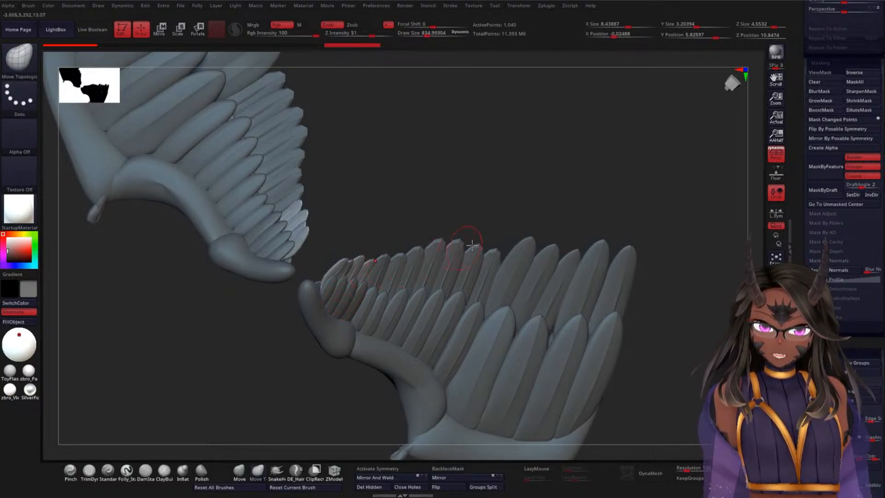
# Step: Select the elbow's underside feathers, BottomWE1, show their polyframe and try Mirror And Weld
pyautogui.keyDown('alt'); pyautogui.click(429, 349); pyautogui.keyUp('alt')
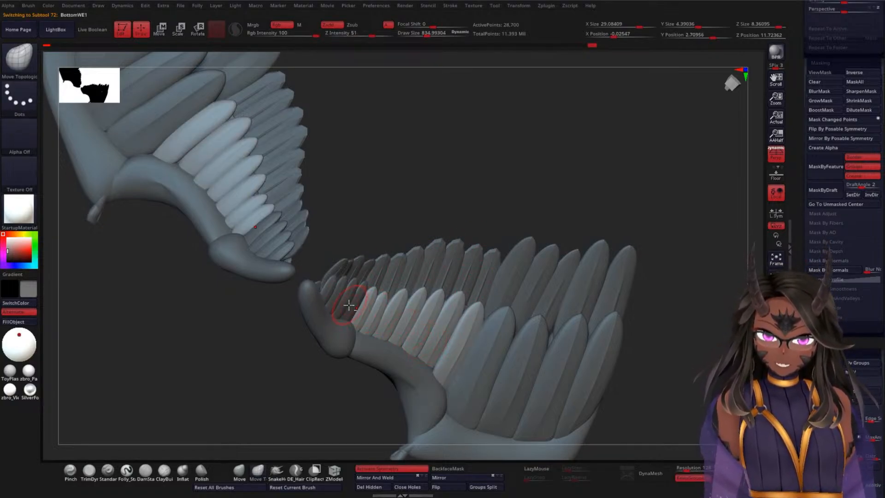
pyautogui.hotkey('shift', 'f')
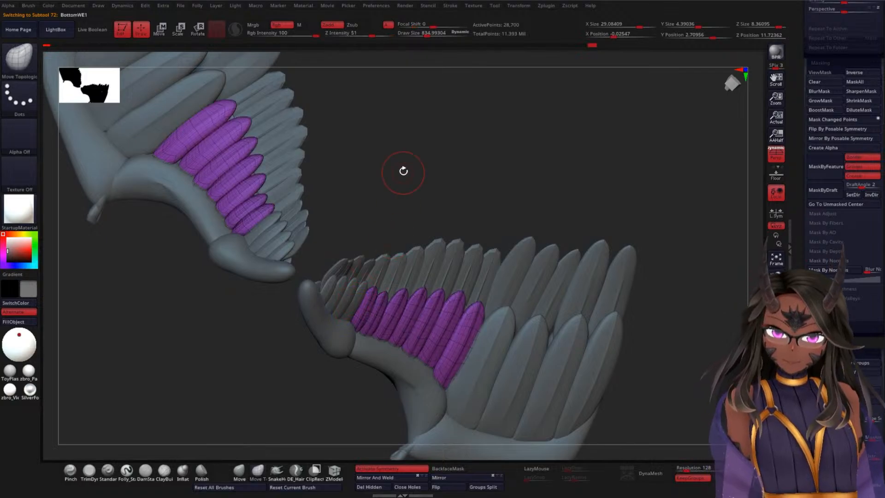
pyautogui.moveTo(394, 164); pyautogui.dragTo(398, 224)
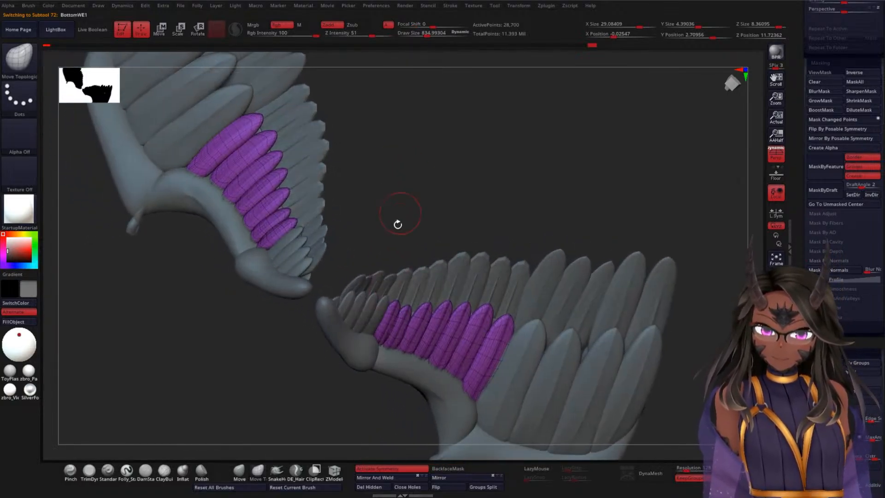
pyautogui.click(392, 478)
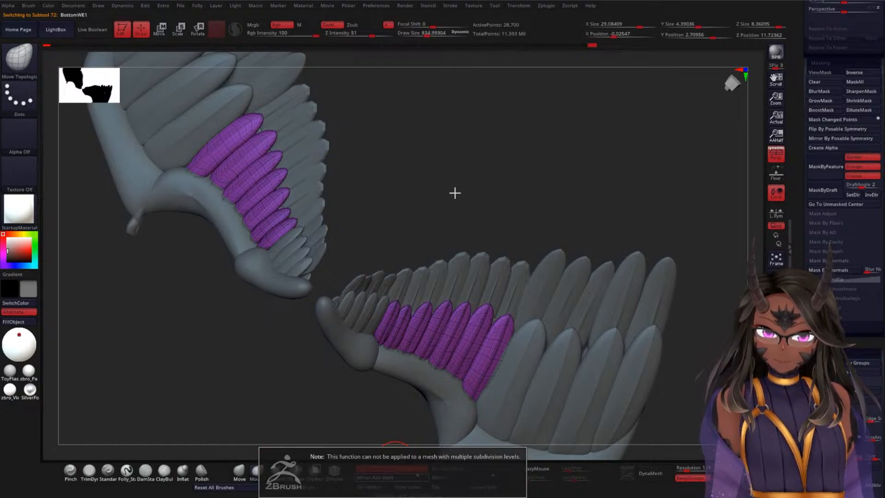
# Step: Preview BottomWE1 at subdivision level 1 and return it to level 3
pyautogui.scroll(10, 825, 212)
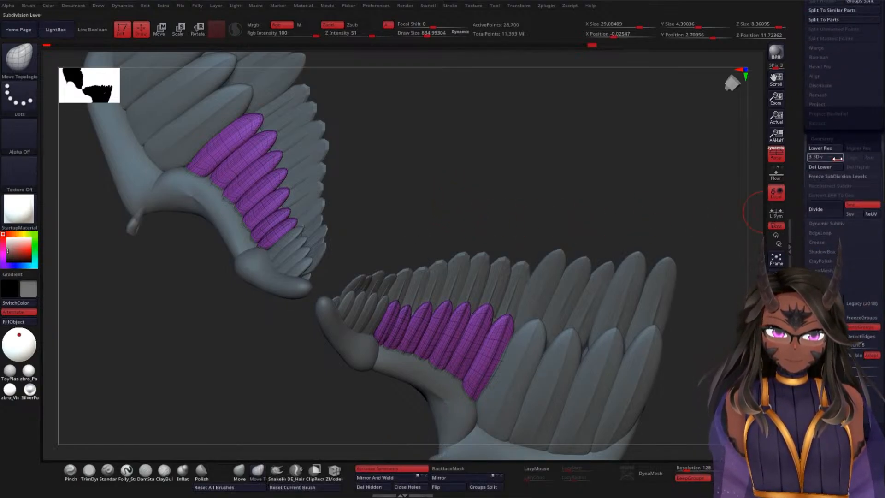
pyautogui.moveTo(836, 158); pyautogui.dragTo(792, 157)
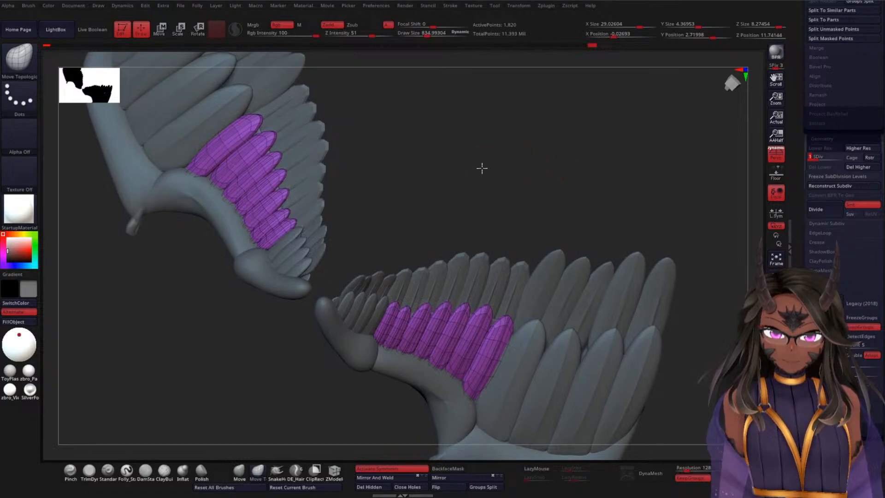
pyautogui.moveTo(481, 166); pyautogui.dragTo(510, 165)
pyautogui.keyDown('alt'); pyautogui.moveTo(618, 168); pyautogui.dragTo(608, 99); pyautogui.keyUp('alt')
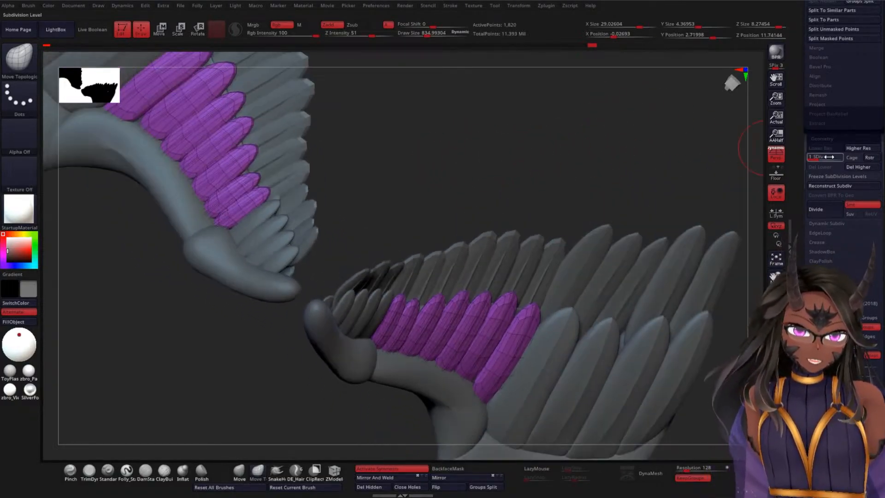
pyautogui.moveTo(815, 159); pyautogui.dragTo(845, 160)
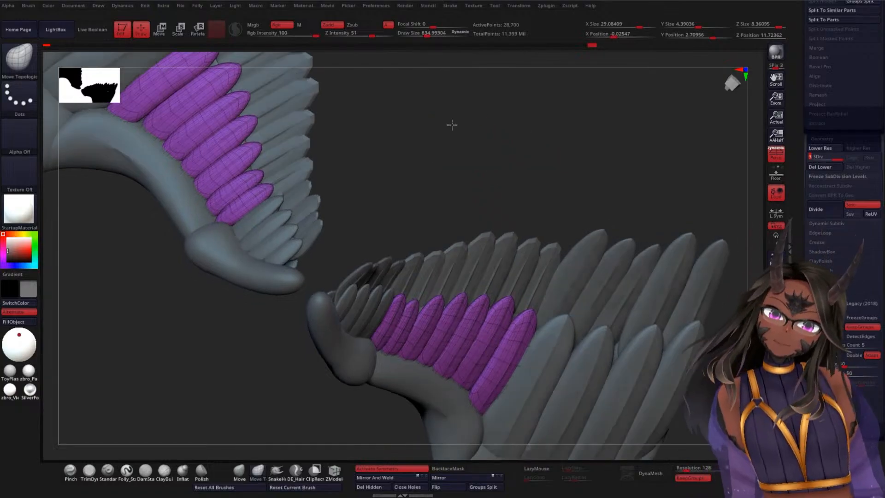
pyautogui.moveTo(451, 125); pyautogui.dragTo(397, 245)
# Step: Select the WSF2 feathers and activate symmetry for them
pyautogui.press('ctrl')
pyautogui.keyDown('alt'); pyautogui.click(377, 258); pyautogui.keyUp('alt')
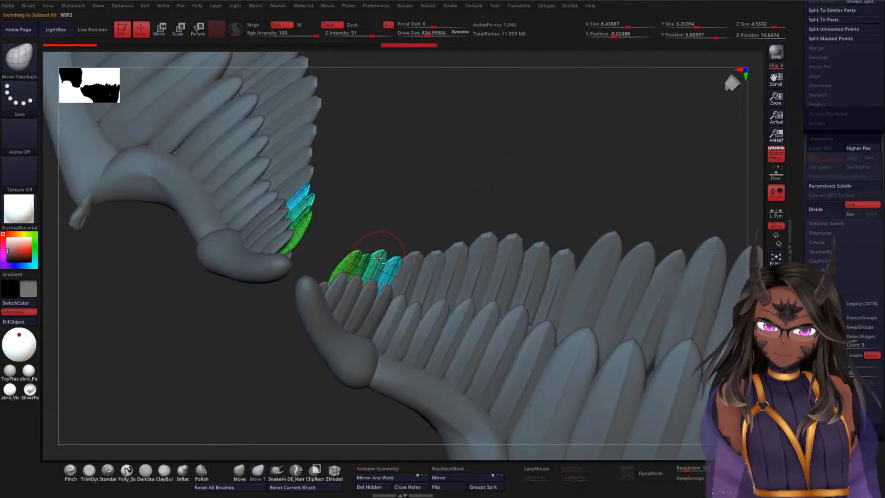
pyautogui.click(391, 468)
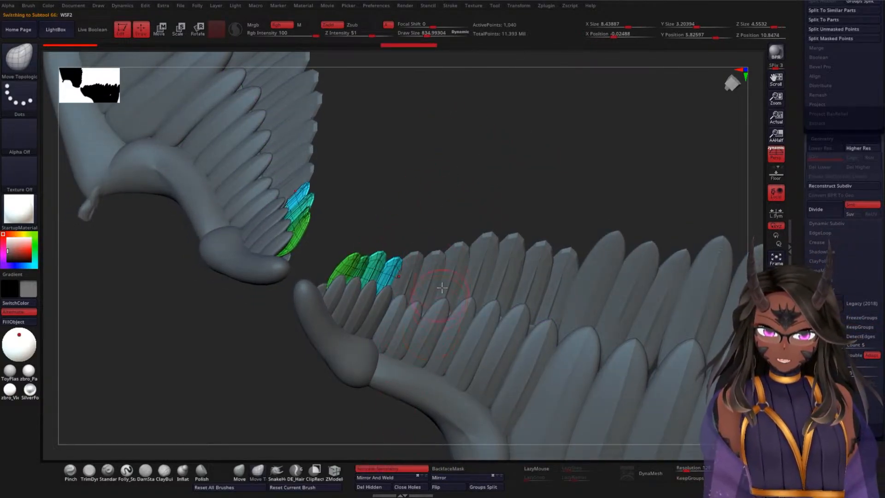
# Step: Check the polyframe and symmetry setting of the WEF2, WWF2, BASEWW2_3 and BottomWE1 feathers
pyautogui.keyDown('alt'); pyautogui.click(443, 268); pyautogui.keyUp('alt')
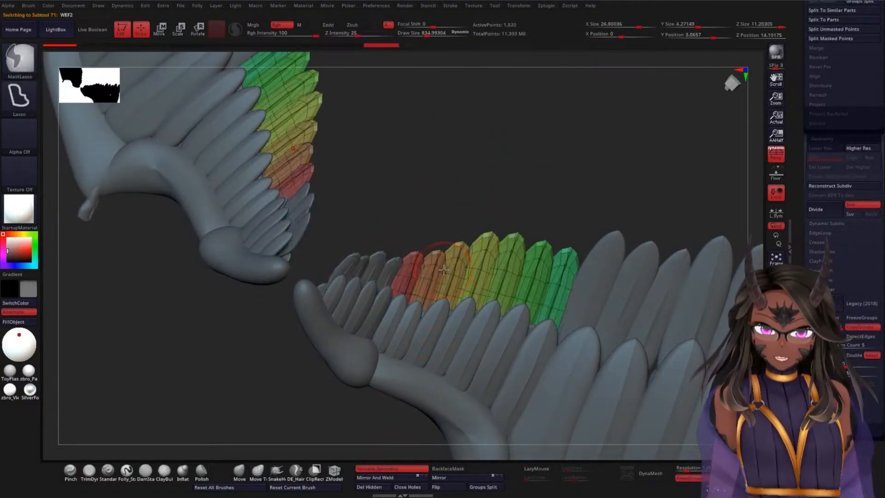
pyautogui.keyDown('alt'); pyautogui.click(624, 294); pyautogui.keyUp('alt')
pyautogui.moveTo(590, 185); pyautogui.dragTo(466, 133)
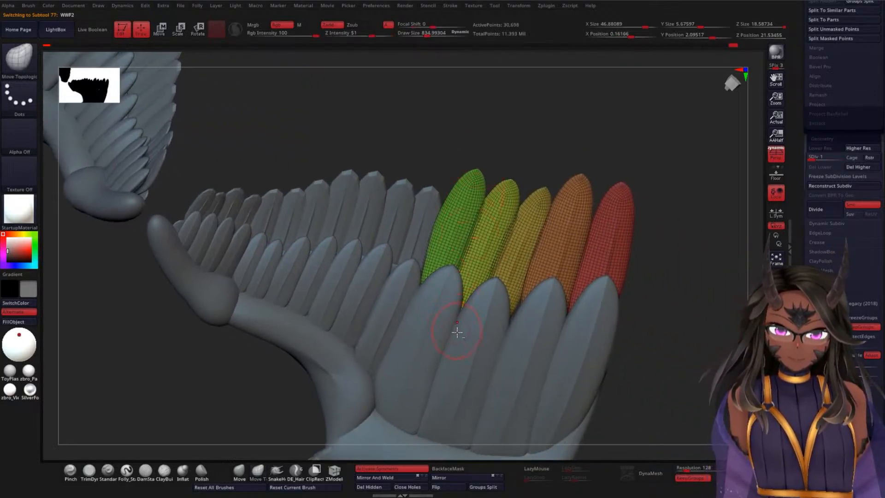
pyautogui.keyDown('alt'); pyautogui.click(467, 382); pyautogui.keyUp('alt')
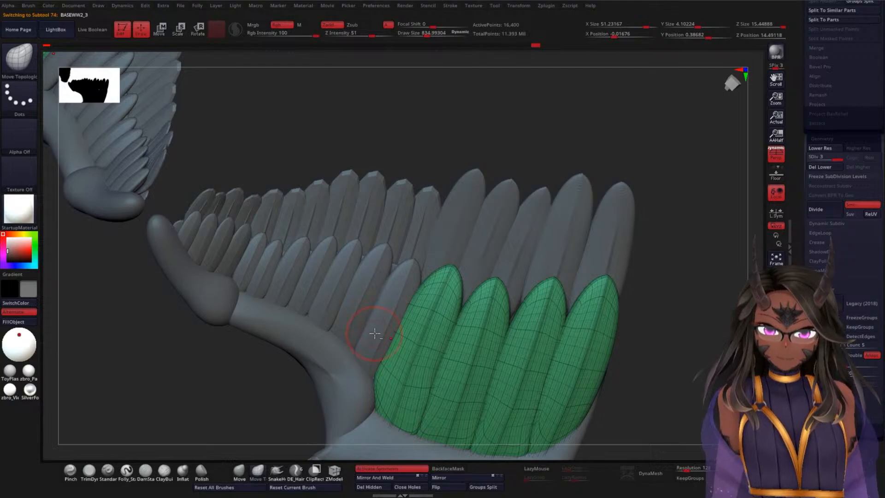
pyautogui.keyDown('alt'); pyautogui.click(343, 300); pyautogui.keyUp('alt')
pyautogui.moveTo(373, 137)
pyautogui.mouseDown()
pyautogui.moveTo(371, 97)
pyautogui.moveTo(405, 217)
pyautogui.mouseUp()
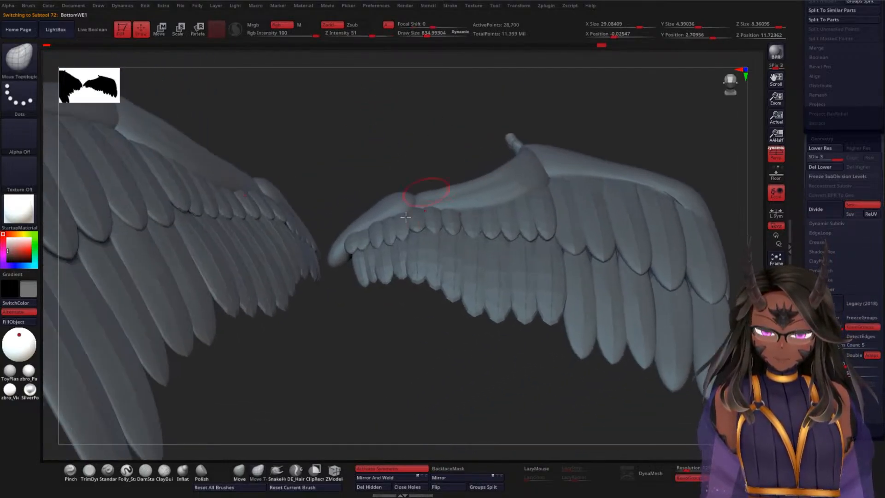
# Step: Select the WSF2 feathers again and hide the polyframe
pyautogui.keyDown('alt'); pyautogui.click(375, 273); pyautogui.keyUp('alt')
pyautogui.hotkey('shift', 'f')
pyautogui.keyDown('alt'); pyautogui.moveTo(393, 324); pyautogui.dragTo(369, 353); pyautogui.keyUp('alt')
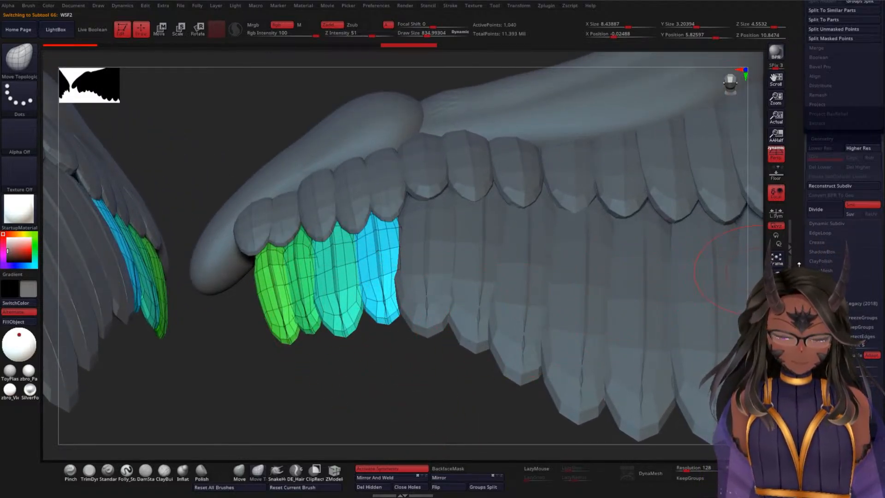
pyautogui.hotkey('shift', 'f')
pyautogui.moveTo(419, 355); pyautogui.dragTo(387, 368)
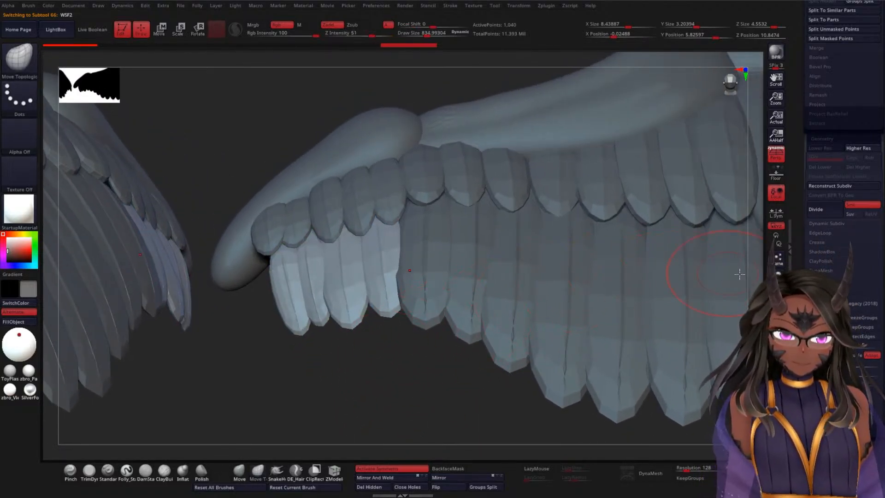
# Step: Mask the WSF2 feathers by their normals
pyautogui.scroll(-10, 810, 181)
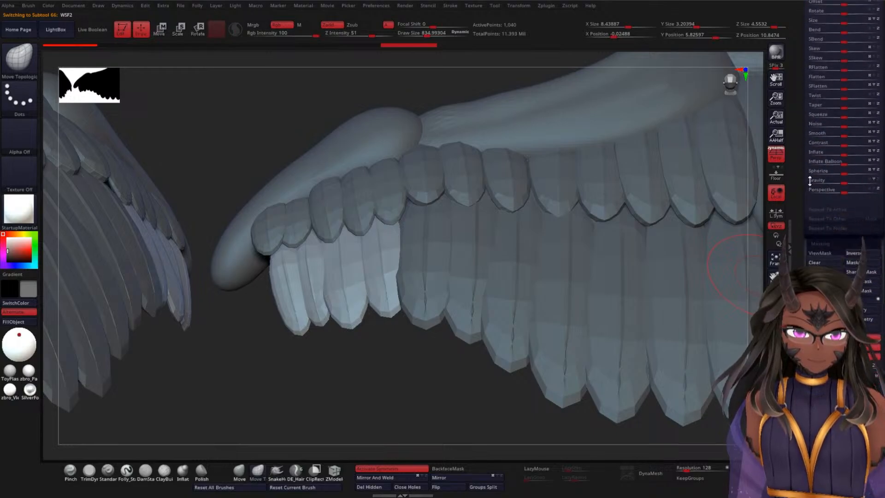
pyautogui.moveTo(809, 181); pyautogui.dragTo(810, 176)
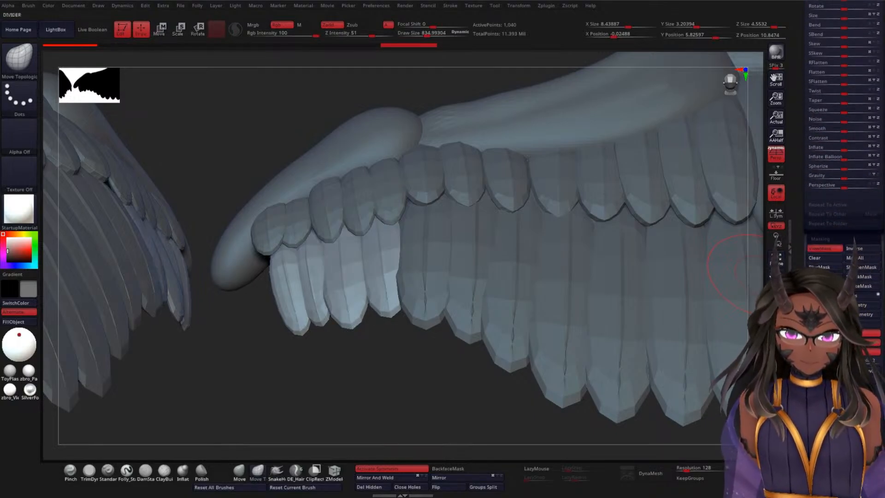
pyautogui.moveTo(325, 394)
pyautogui.mouseDown()
pyautogui.moveTo(315, 233)
pyautogui.moveTo(346, 250)
pyautogui.moveTo(400, 156)
pyautogui.moveTo(416, 198)
pyautogui.moveTo(392, 240)
pyautogui.moveTo(405, 242)
pyautogui.moveTo(435, 220)
pyautogui.mouseUp()
pyautogui.press('ctrl')
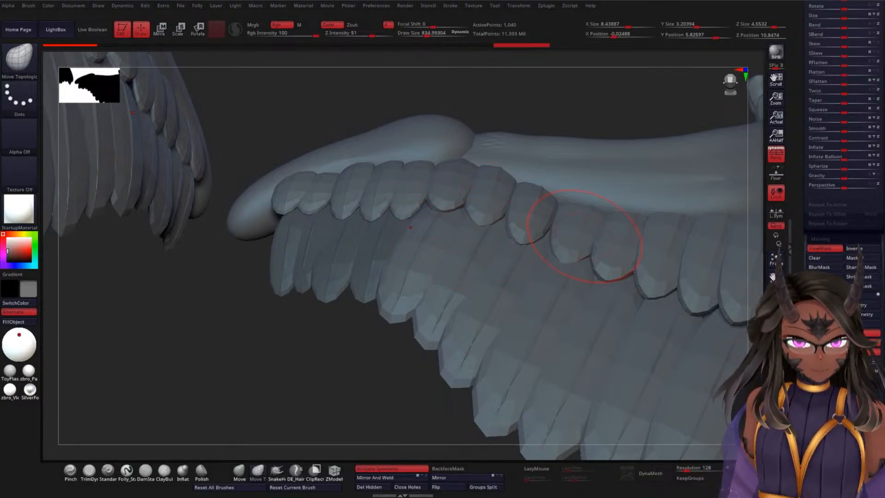
pyautogui.moveTo(804, 313); pyautogui.dragTo(804, 262)
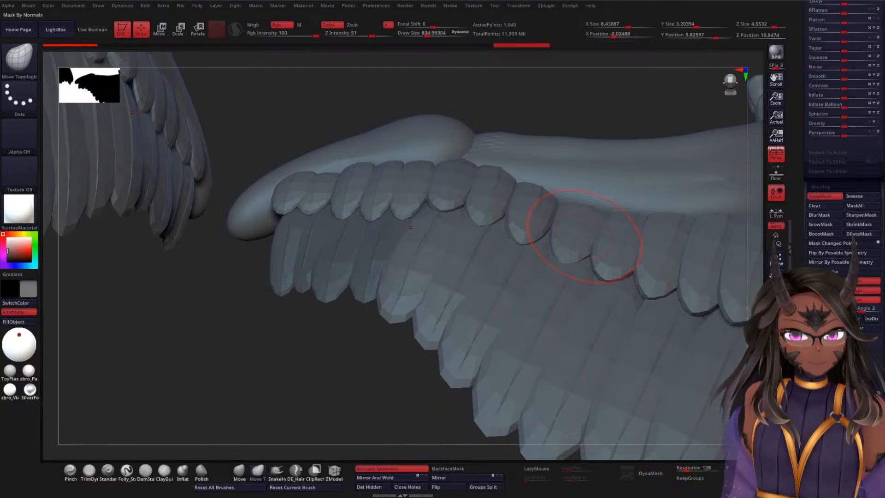
# Step: Isolate the WSF2 feathers in solo mode and reapply their mask by normals
pyautogui.moveTo(662, 353); pyautogui.dragTo(491, 145, button='right')
pyautogui.click(775, 276)
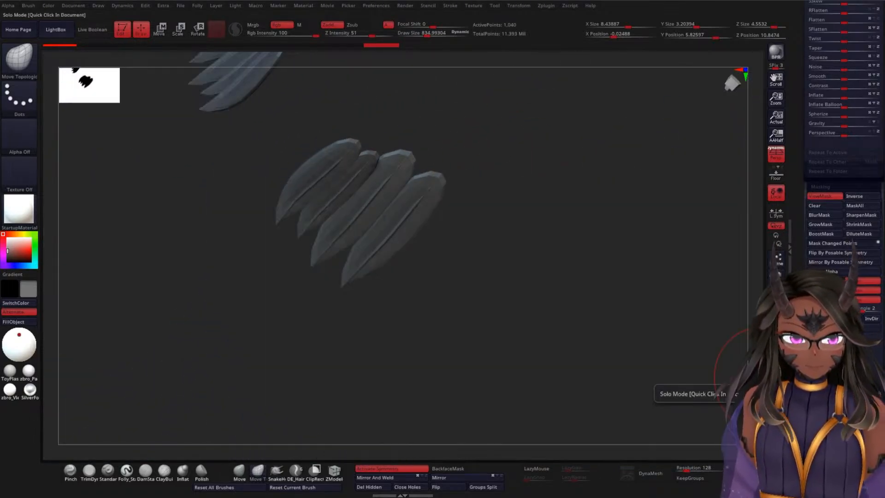
pyautogui.moveTo(527, 192); pyautogui.dragTo(651, 215, button='right')
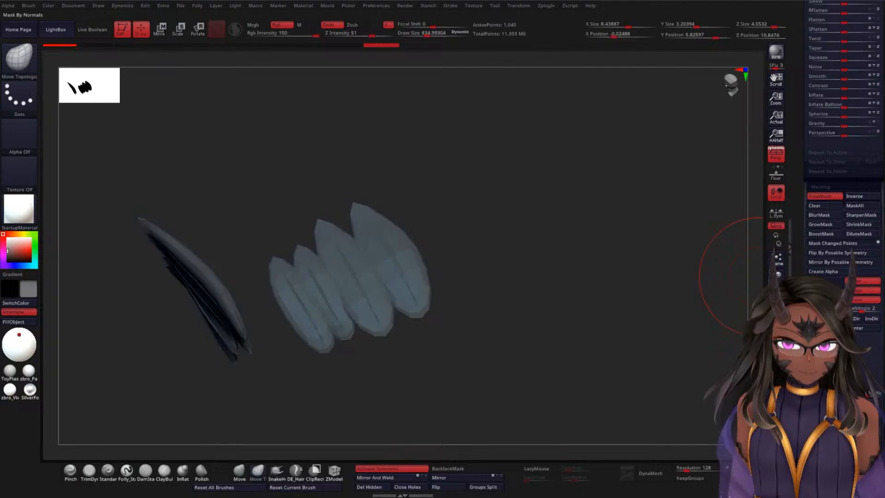
pyautogui.moveTo(570, 323)
pyautogui.mouseDown()
pyautogui.moveTo(518, 155)
pyautogui.moveTo(524, 148)
pyautogui.mouseUp()
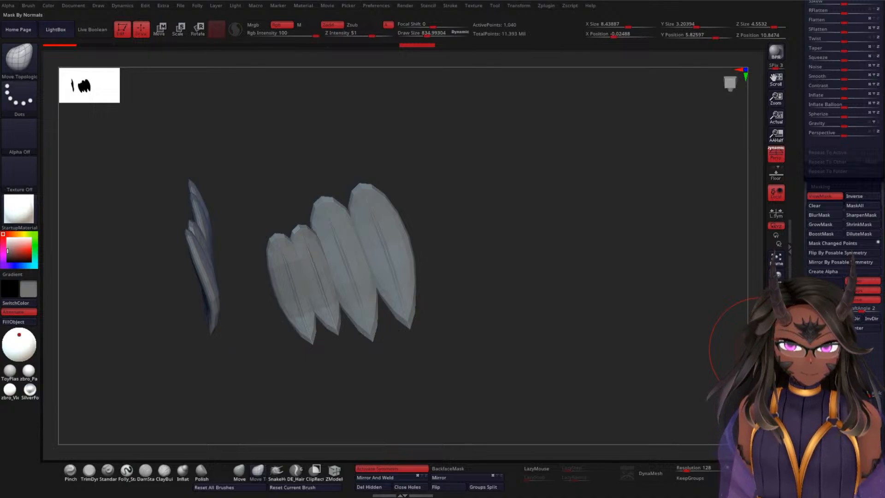
pyautogui.moveTo(661, 312)
pyautogui.mouseDown()
pyautogui.moveTo(510, 381)
pyautogui.moveTo(554, 353)
pyautogui.moveTo(540, 326)
pyautogui.moveTo(490, 320)
pyautogui.moveTo(543, 383)
pyautogui.moveTo(602, 284)
pyautogui.moveTo(547, 298)
pyautogui.moveTo(525, 270)
pyautogui.mouseUp()
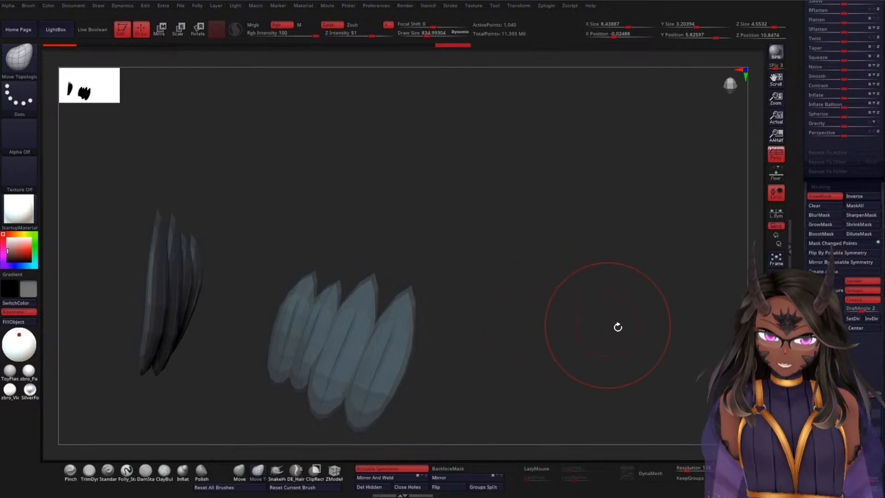
pyautogui.moveTo(813, 387); pyautogui.dragTo(813, 383)
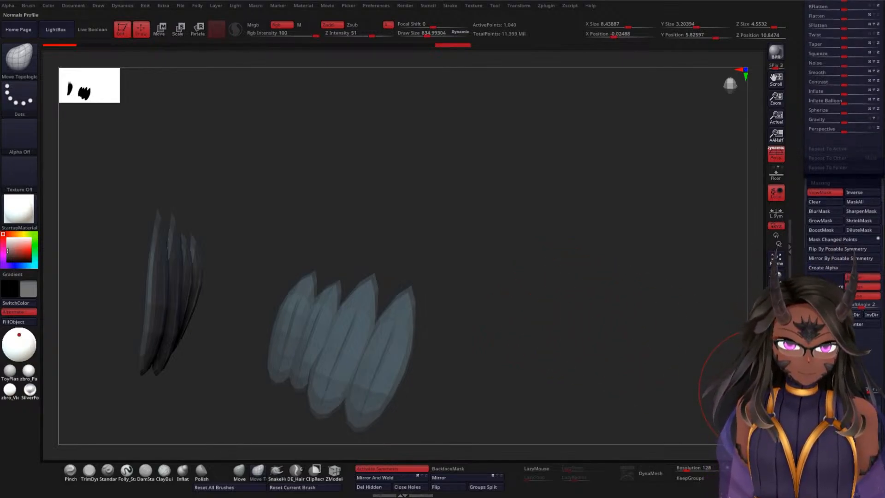
pyautogui.click(825, 388)
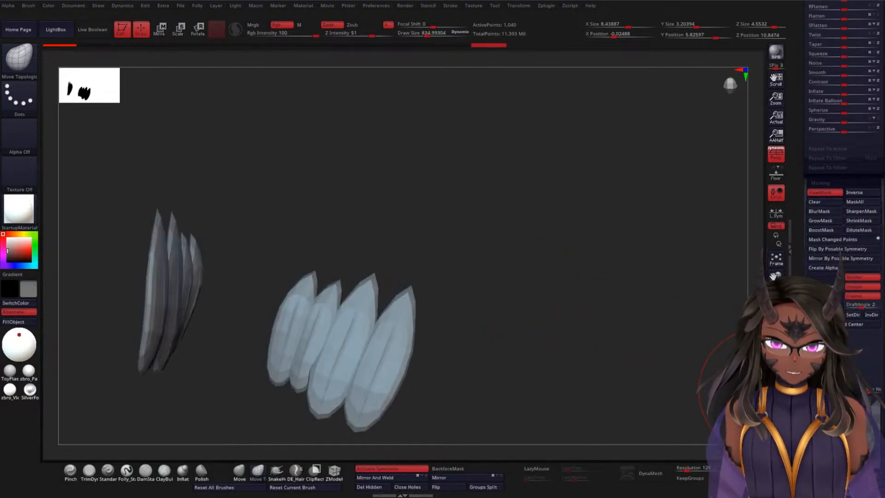
# Step: Mask the isolated feathers by their normals again and check the mask on both sides
pyautogui.moveTo(563, 302); pyautogui.dragTo(654, 286)
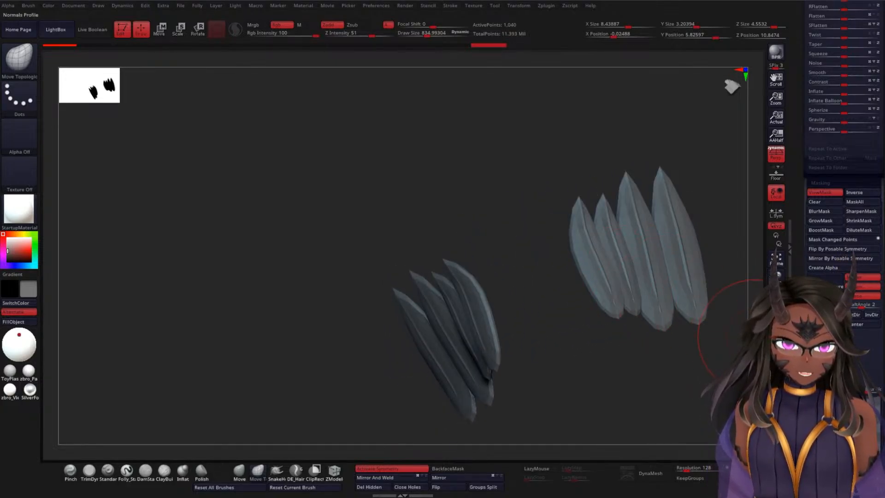
pyautogui.keyDown('ctrl'); pyautogui.click(759, 342); pyautogui.keyUp('ctrl')
pyautogui.moveTo(737, 344)
pyautogui.mouseDown()
pyautogui.moveTo(523, 385)
pyautogui.moveTo(550, 369)
pyautogui.mouseUp()
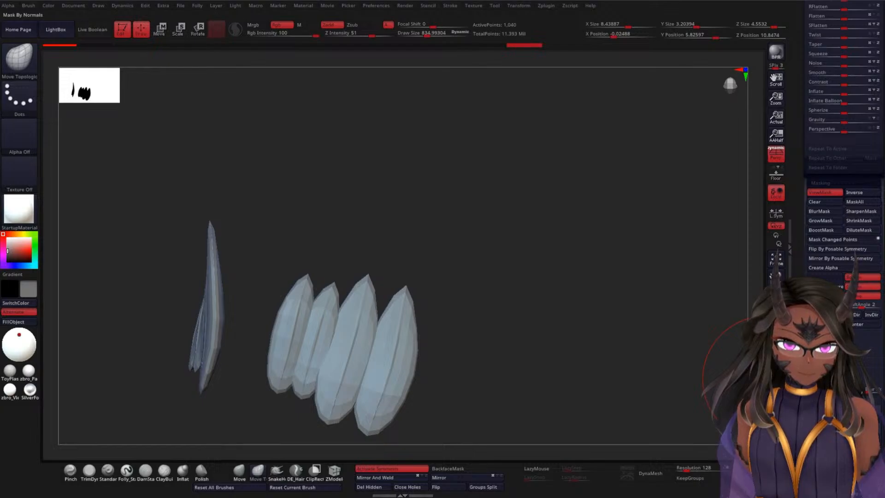
pyautogui.keyDown('ctrl'); pyautogui.click(765, 378); pyautogui.keyUp('ctrl')
pyautogui.moveTo(499, 246)
pyautogui.keyDown('alt'); pyautogui.mouseDown()
pyautogui.moveTo(501, 259)
pyautogui.moveTo(588, 235)
pyautogui.mouseUp(); pyautogui.keyUp('alt')
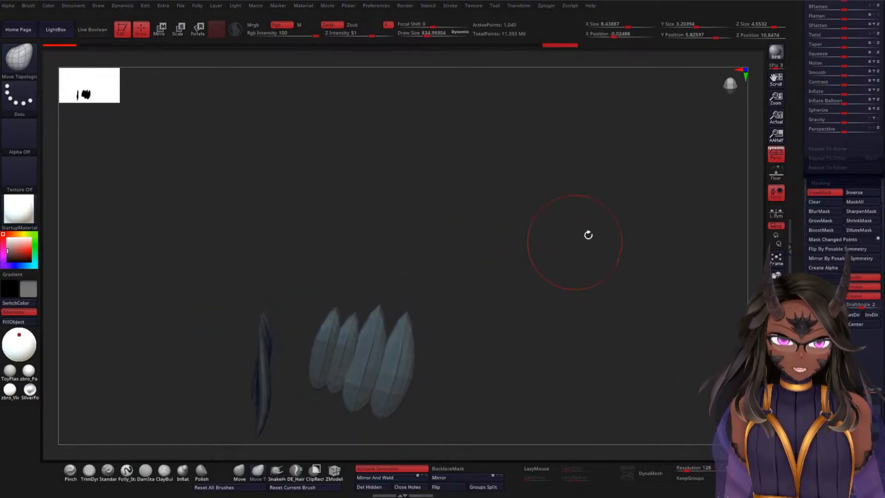
pyautogui.moveTo(488, 212); pyautogui.dragTo(547, 173)
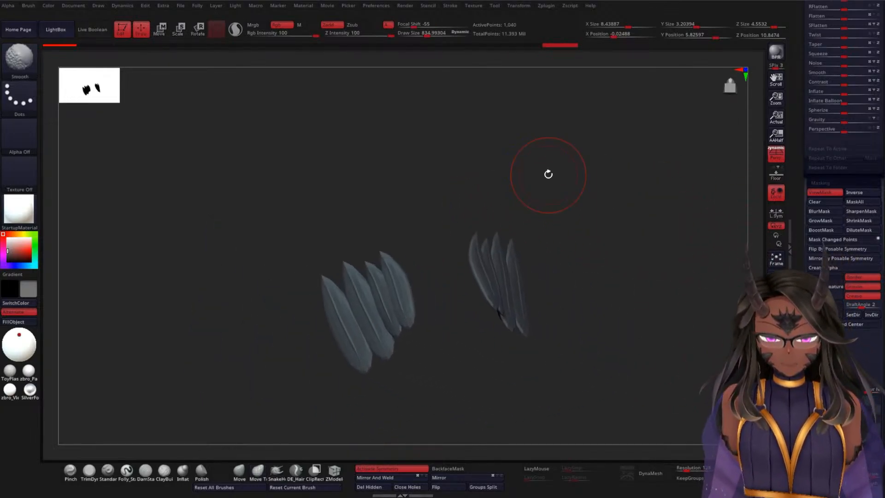
pyautogui.moveTo(523, 134); pyautogui.dragTo(622, 165)
# Step: Relax the masked WSF2 feathers slightly and inspect their shape from both sides
pyautogui.scroll(8, 834, 262)
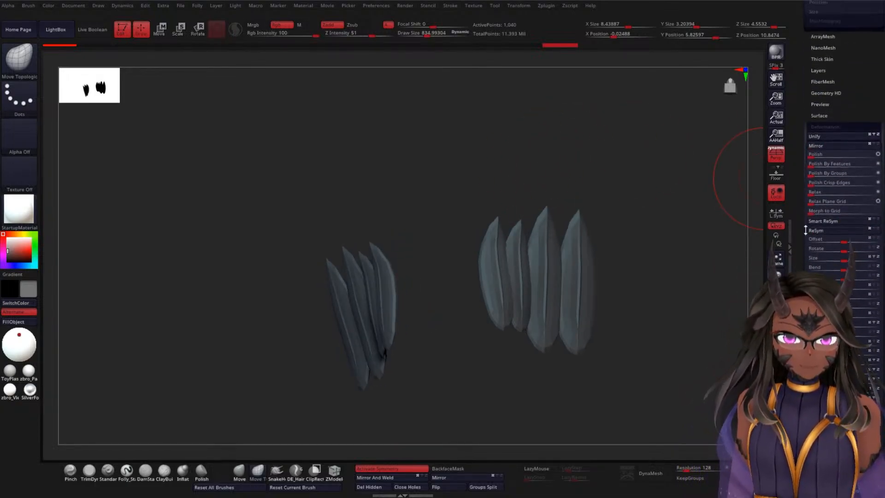
pyautogui.click(814, 193)
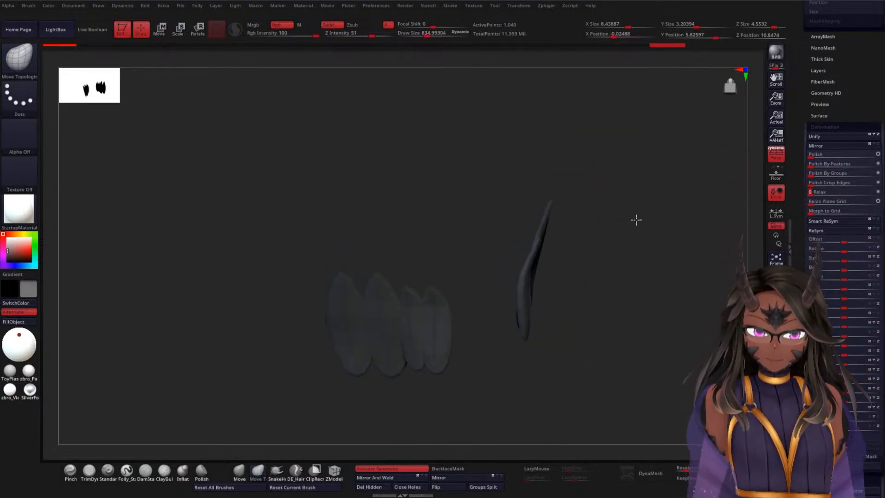
pyautogui.moveTo(636, 219); pyautogui.dragTo(676, 234)
pyautogui.moveTo(565, 204); pyautogui.dragTo(590, 190)
pyautogui.moveTo(424, 227); pyautogui.dragTo(584, 191)
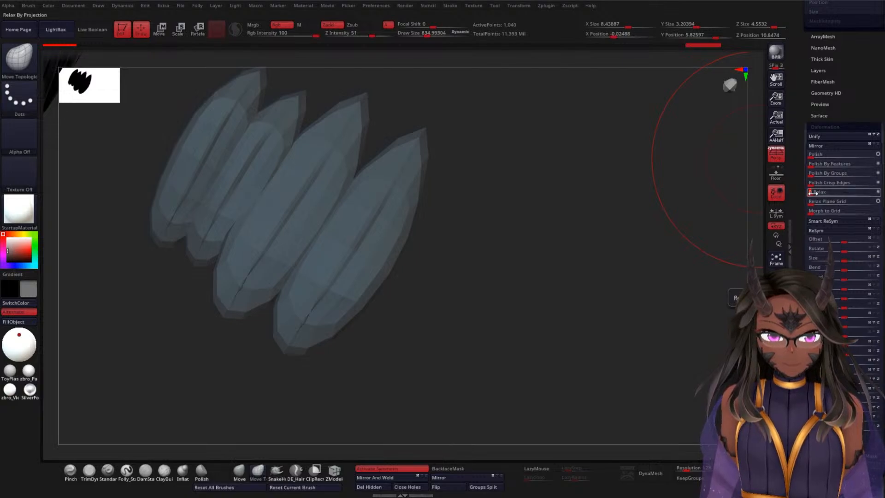
# Step: Try another mask by normals on the WSF2 feathers followed by a stronger relax
pyautogui.moveTo(807, 203); pyautogui.dragTo(808, 160)
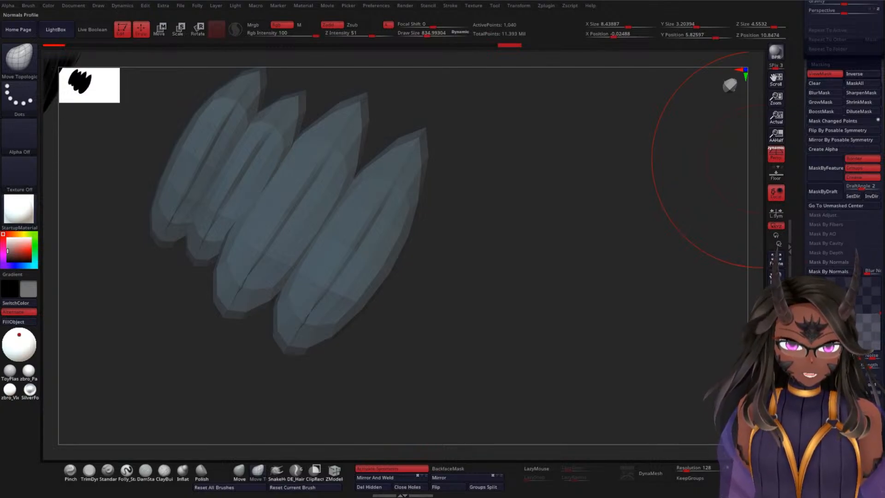
pyautogui.click(832, 271)
pyautogui.scroll(5, 802, 226)
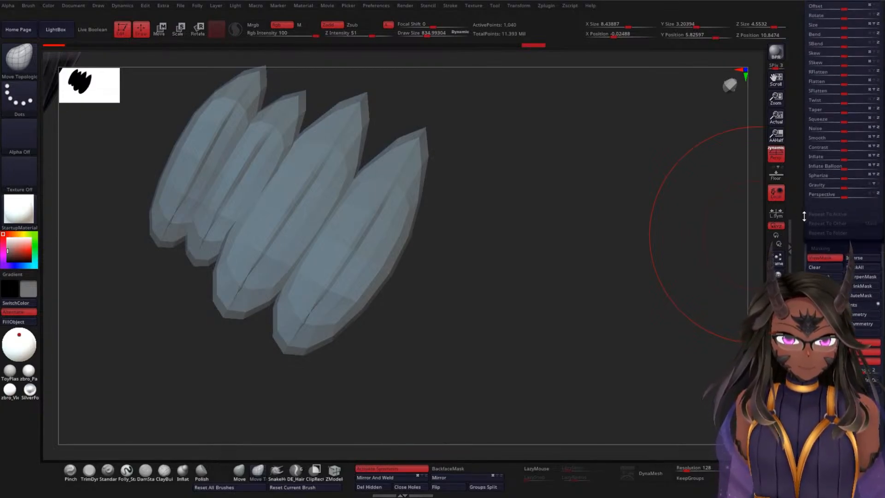
pyautogui.scroll(5, 824, 276)
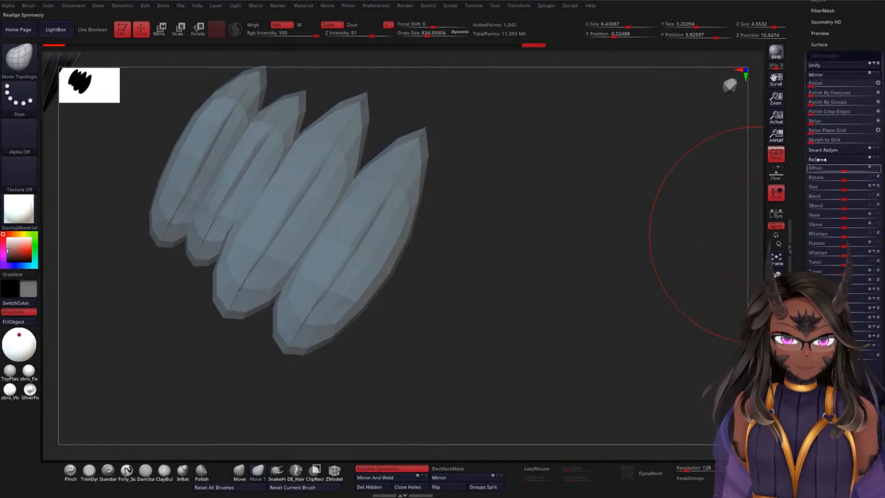
pyautogui.click(807, 132)
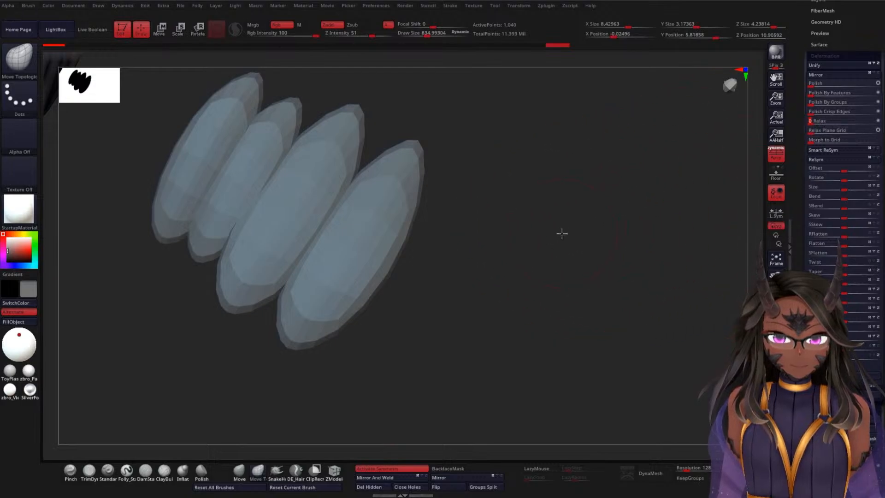
# Step: Try subdividing the relaxed WSF2 feathers to preview their smoothed shape
pyautogui.moveTo(561, 233)
pyautogui.mouseDown()
pyautogui.moveTo(457, 227)
pyautogui.moveTo(535, 222)
pyautogui.moveTo(527, 241)
pyautogui.moveTo(542, 221)
pyautogui.moveTo(560, 301)
pyautogui.moveTo(543, 212)
pyautogui.moveTo(474, 306)
pyautogui.moveTo(446, 324)
pyautogui.moveTo(547, 259)
pyautogui.moveTo(542, 218)
pyautogui.mouseUp()
pyautogui.press('ctrl')
pyautogui.hotkey('ctrl', 'd')
pyautogui.hotkey('ctrl', 'd')
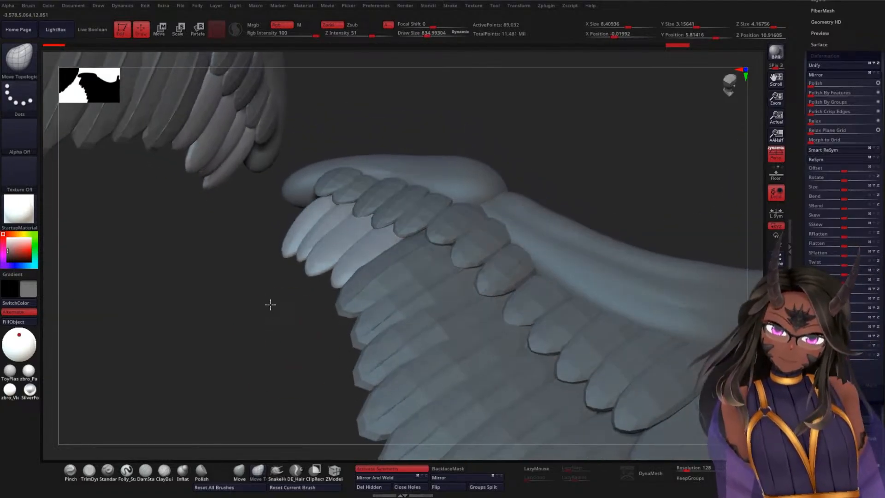
# Step: Leave solo mode and undo the last subdivision, relax and mask on the WSF2 feathers
pyautogui.moveTo(271, 304)
pyautogui.mouseDown()
pyautogui.moveTo(306, 178)
pyautogui.moveTo(298, 351)
pyautogui.moveTo(286, 358)
pyautogui.moveTo(265, 339)
pyautogui.mouseUp()
pyautogui.press('ctrl')
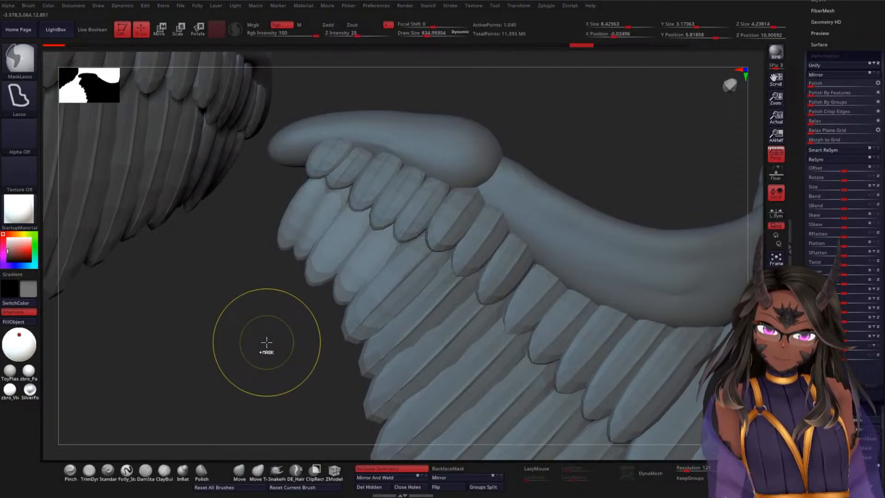
pyautogui.hotkey('ctrl', 'z')
pyautogui.hotkey('ctrl', 'z')
pyautogui.hotkey('ctrl', 'z')
pyautogui.moveTo(268, 344); pyautogui.dragTo(431, 240)
pyautogui.hotkey('ctrl', 'z')
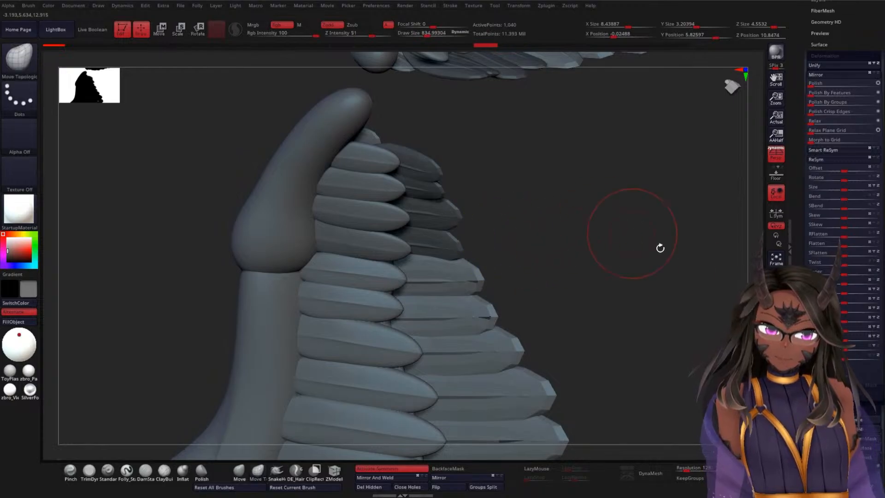
# Step: Mask the WSF2 feathers by their normals and apply a slight relax
pyautogui.moveTo(801, 304)
pyautogui.mouseDown()
pyautogui.moveTo(801, 216)
pyautogui.moveTo(800, 232)
pyautogui.mouseUp()
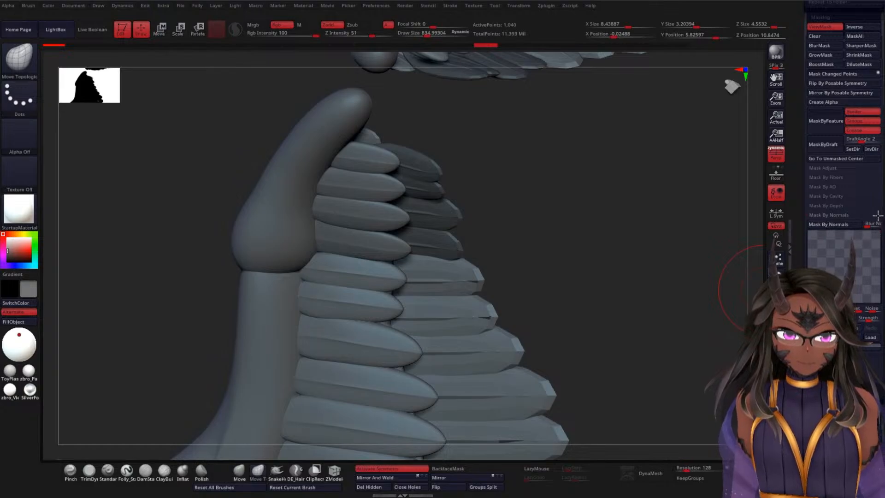
pyautogui.scroll(10, 844, 225)
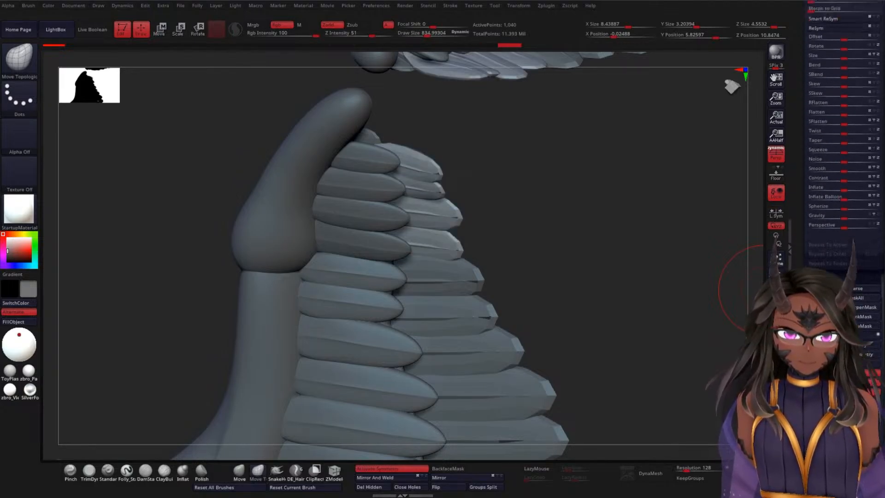
pyautogui.scroll(2, 844, 225)
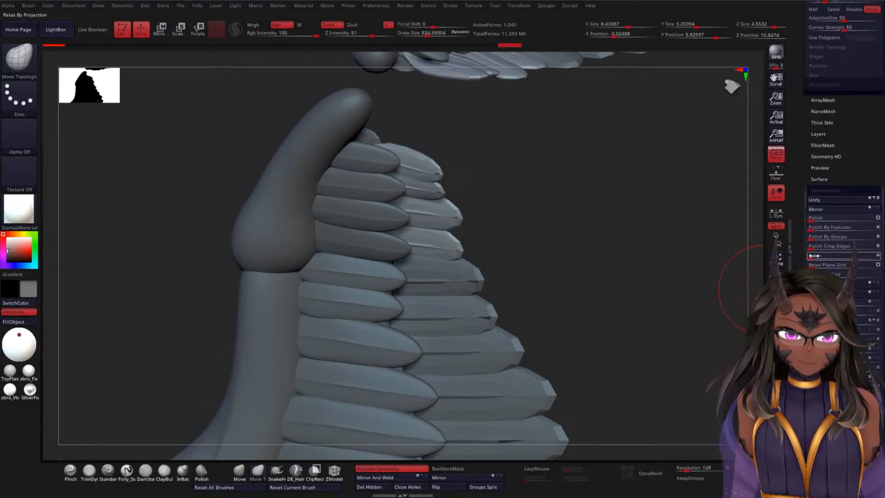
pyautogui.moveTo(812, 255); pyautogui.dragTo(817, 255)
pyautogui.moveTo(655, 240); pyautogui.dragTo(599, 214)
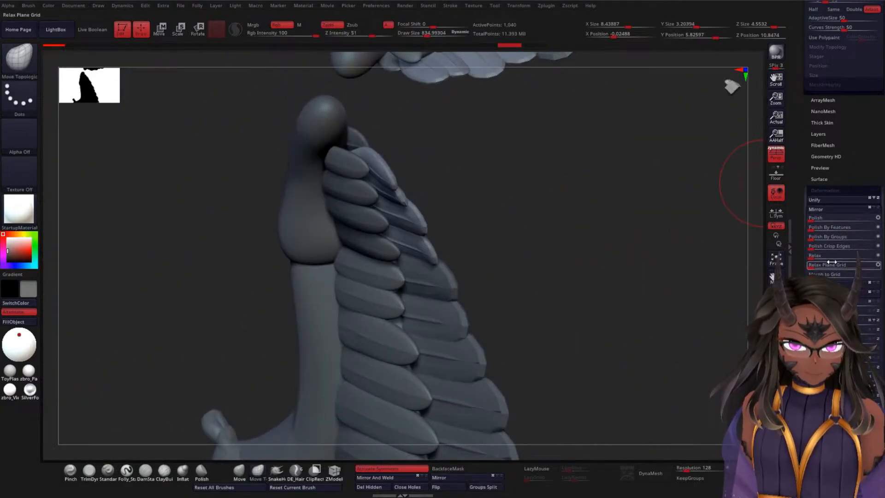
# Step: Reapply the mask by normals to the WSF2 feathers
pyautogui.scroll(-5, 807, 239)
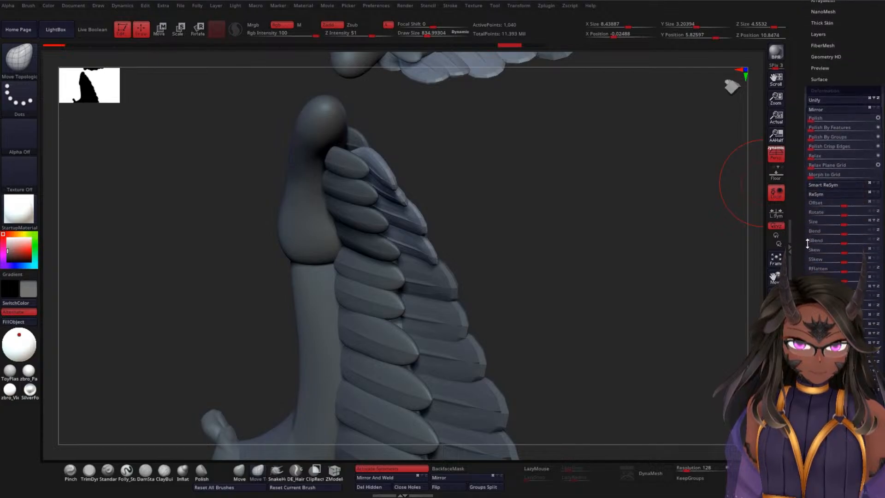
pyautogui.scroll(-10, 808, 239)
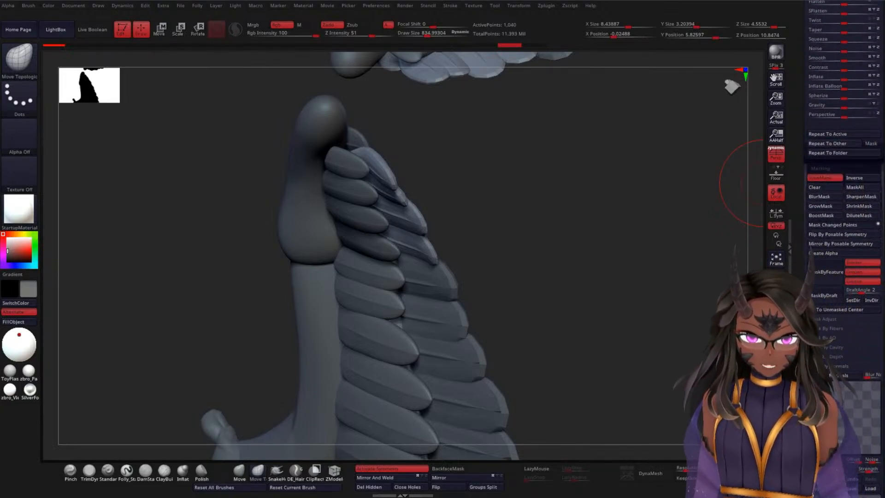
pyautogui.scroll(-3, 804, 283)
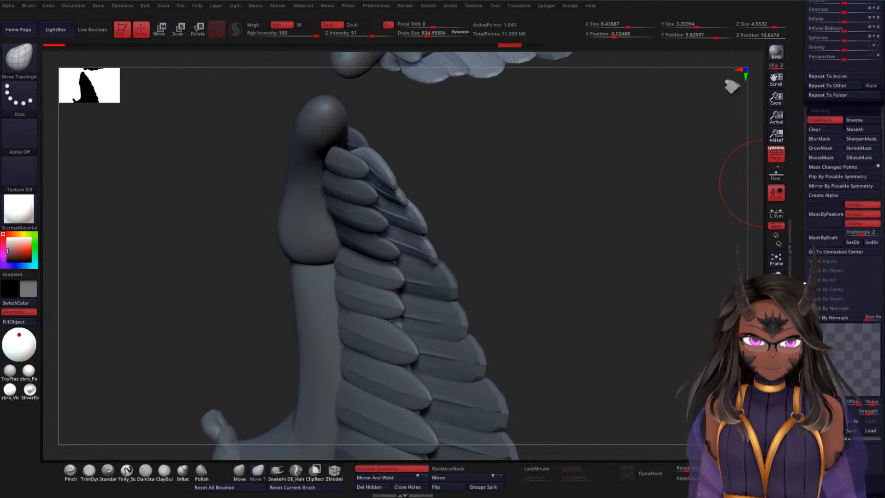
pyautogui.scroll(-1, 804, 281)
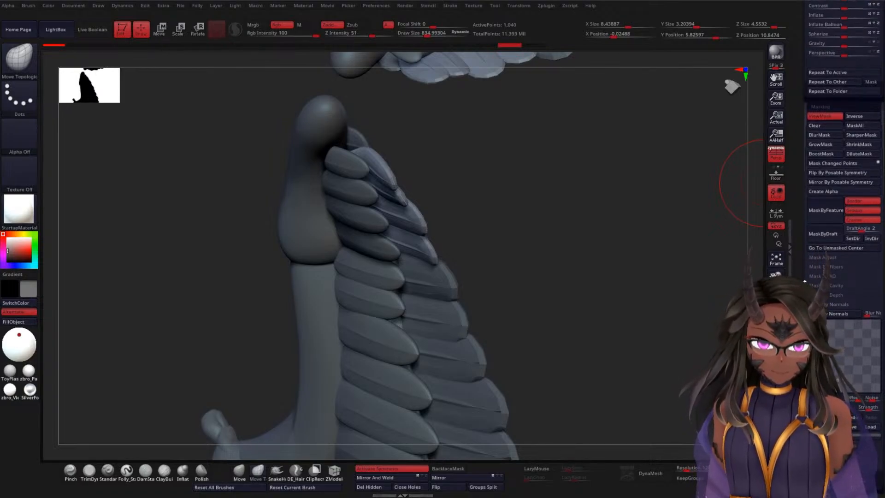
pyautogui.scroll(-1, 803, 281)
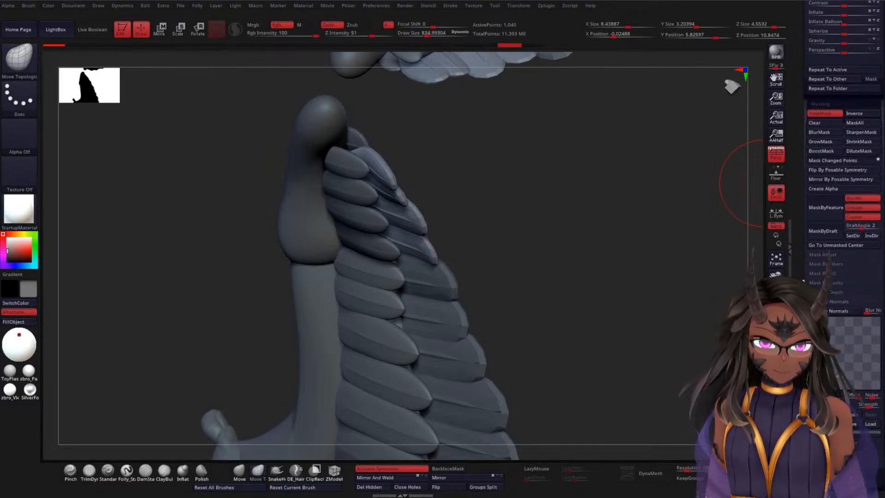
pyautogui.scroll(1, 803, 280)
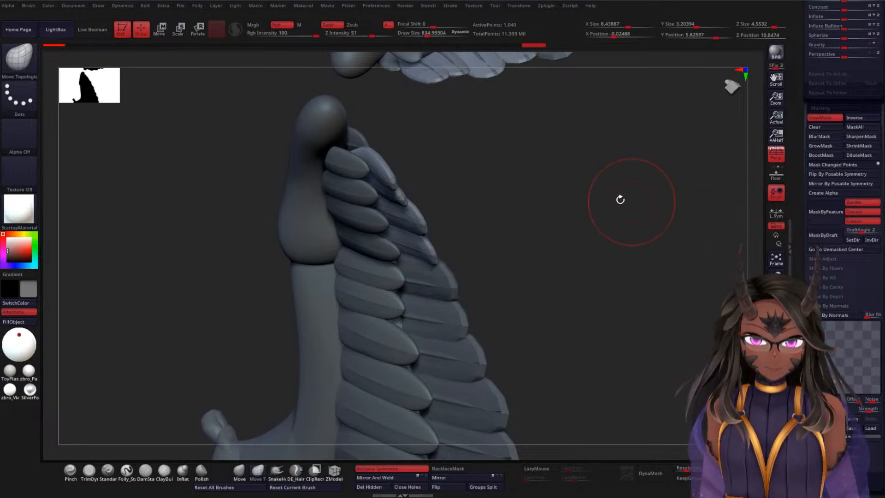
# Step: Try relaxing the outermost WSF2 feathers with the new normals mask
pyautogui.moveTo(619, 199); pyautogui.dragTo(691, 205)
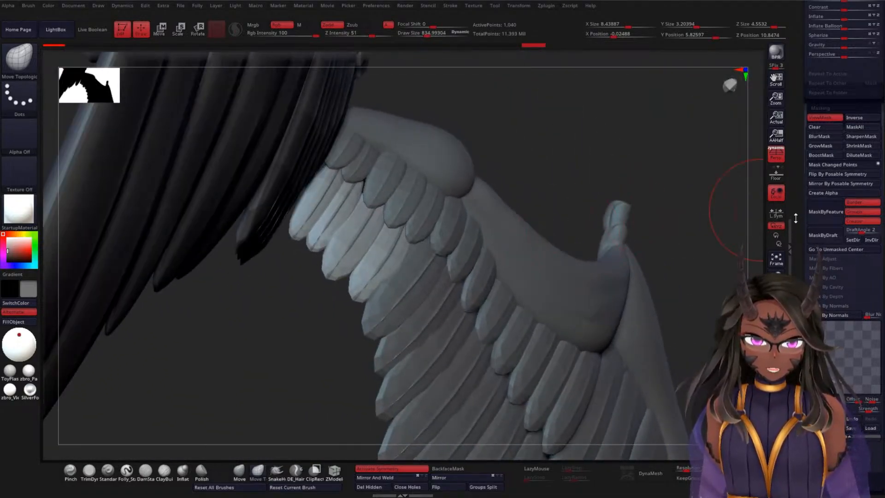
pyautogui.moveTo(795, 217); pyautogui.dragTo(796, 378)
pyautogui.moveTo(812, 142); pyautogui.dragTo(820, 142)
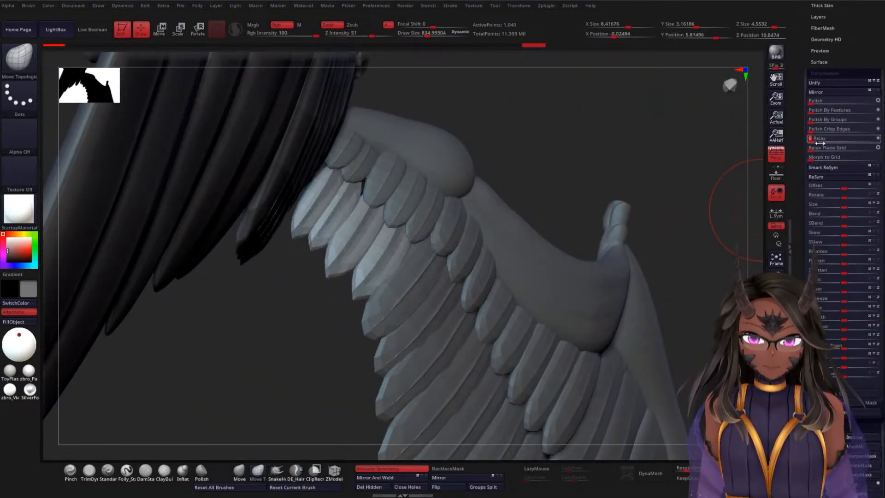
# Step: Relax the WSF2 feathers lightly and check how they sit beneath the upper feather row
pyautogui.moveTo(719, 154)
pyautogui.mouseDown()
pyautogui.moveTo(592, 146)
pyautogui.moveTo(643, 134)
pyautogui.moveTo(623, 149)
pyautogui.moveTo(592, 211)
pyautogui.mouseUp()
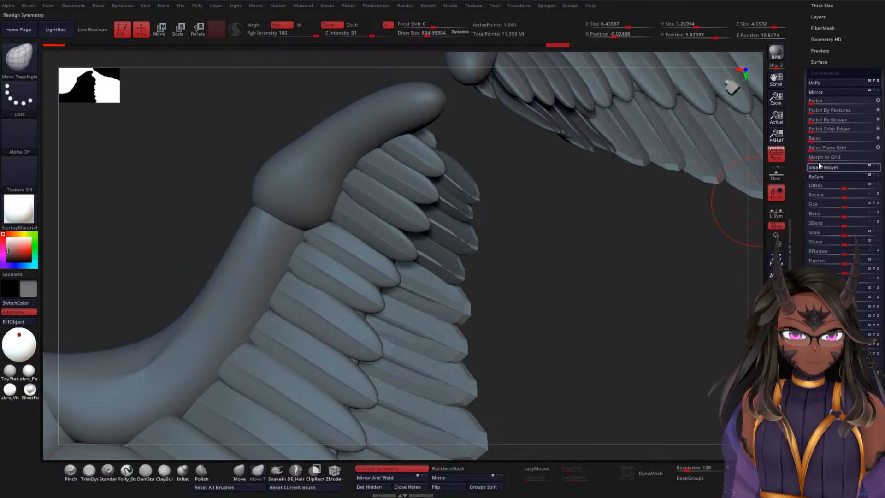
pyautogui.click(812, 140)
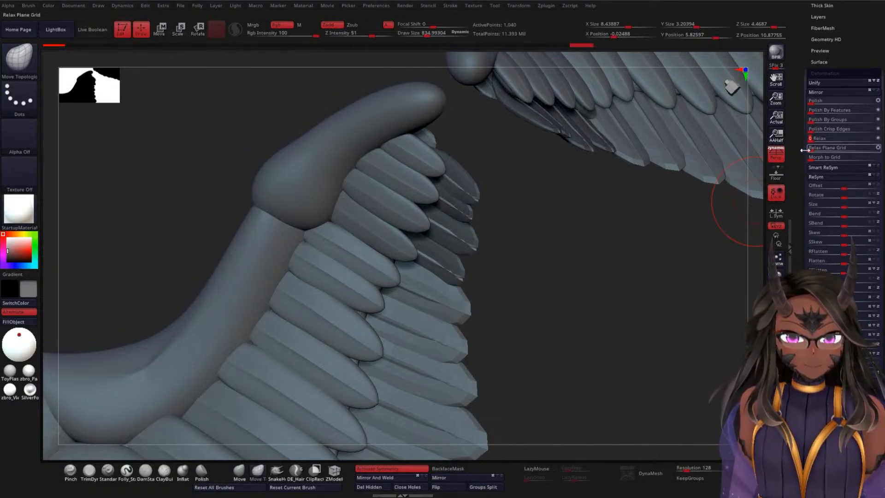
pyautogui.moveTo(583, 238); pyautogui.dragTo(519, 255)
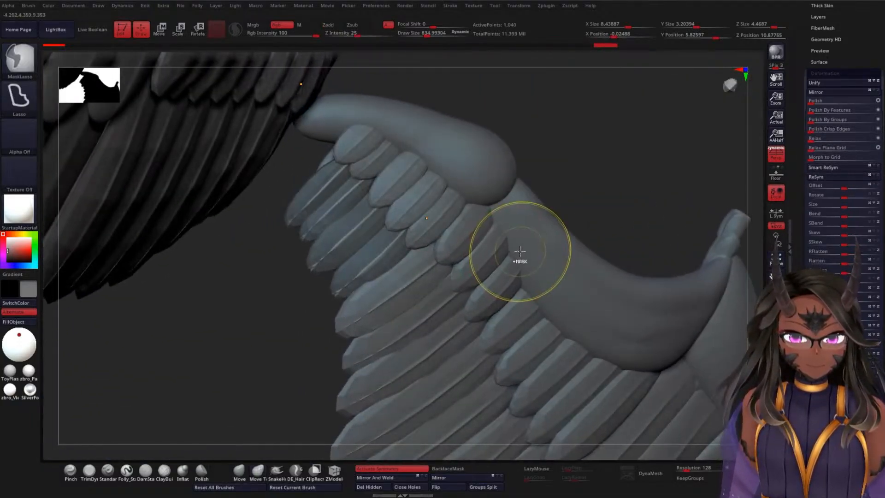
# Step: Undo the latest mask and relax changes on the WSF2 feathers
pyautogui.hotkey('ctrl', 'z')
pyautogui.hotkey('ctrl', 'z')
pyautogui.hotkey('ctrl', 'z')
pyautogui.hotkey('ctrl', 'z')
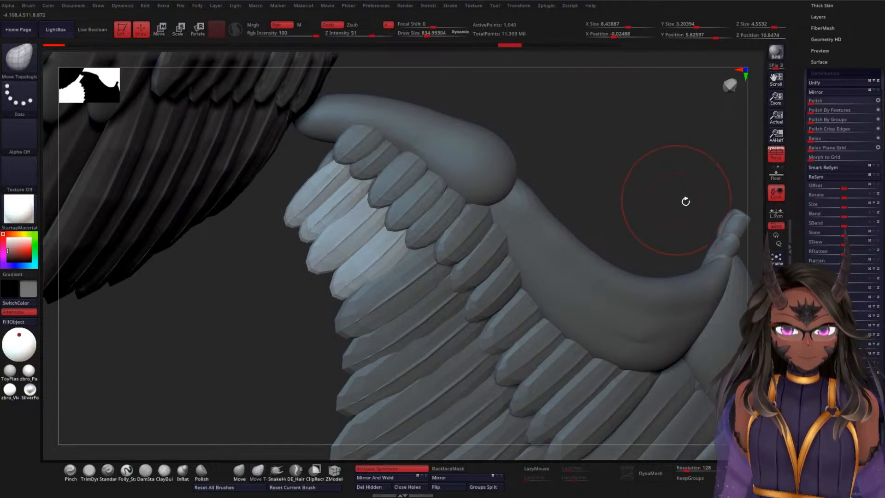
# Step: Try masking the WSF2 feathers by their normals again
pyautogui.moveTo(804, 233); pyautogui.dragTo(817, 151)
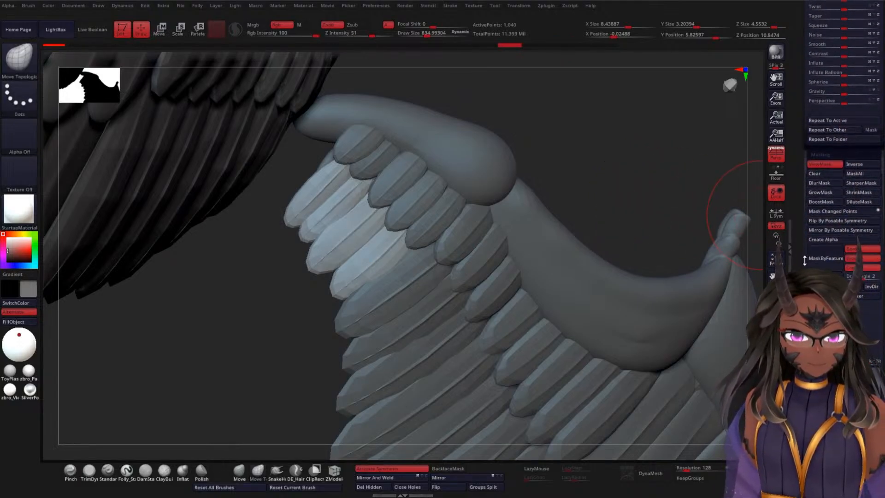
pyautogui.moveTo(803, 259); pyautogui.dragTo(828, 212)
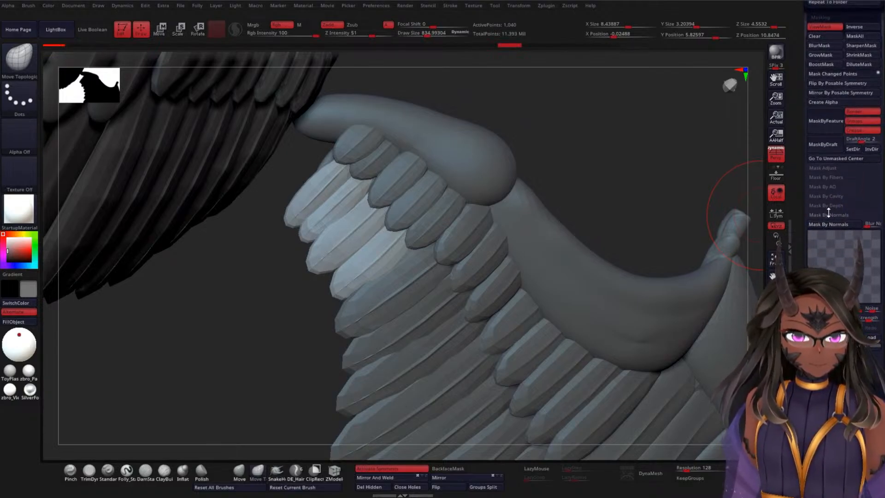
pyautogui.click(836, 214)
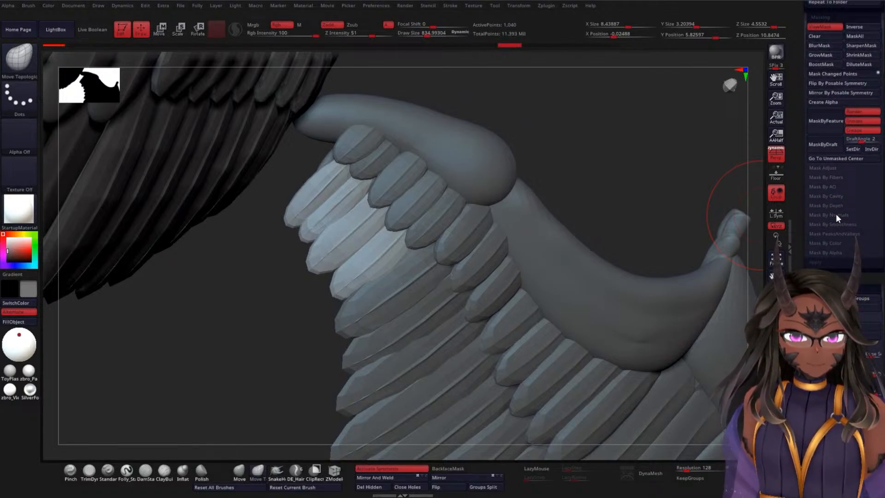
pyautogui.click(834, 214)
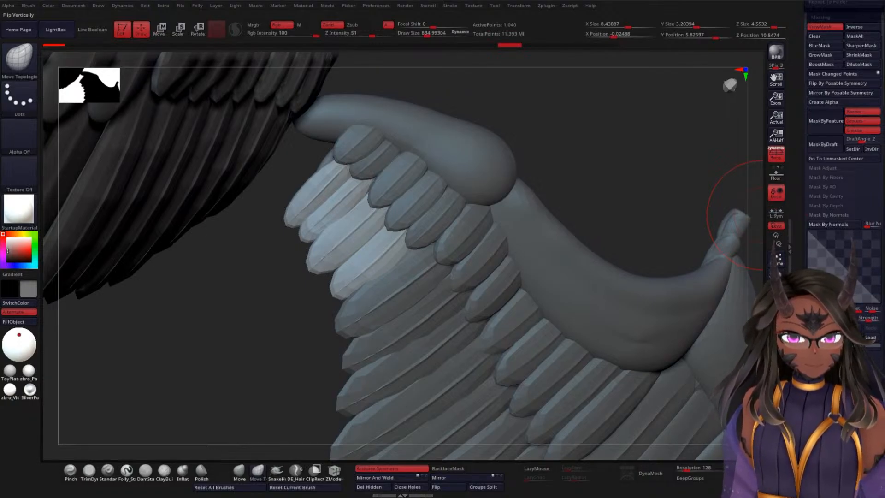
pyautogui.click(815, 226)
# Step: Try relaxing the normals-masked WSF2 feathers, compare them from the front and back of the wing, and undo the changes
pyautogui.moveTo(599, 183); pyautogui.dragTo(676, 178)
pyautogui.moveTo(801, 202); pyautogui.dragTo(799, 364)
pyautogui.moveTo(797, 65); pyautogui.dragTo(796, 256)
pyautogui.moveTo(803, 208); pyautogui.dragTo(803, 244)
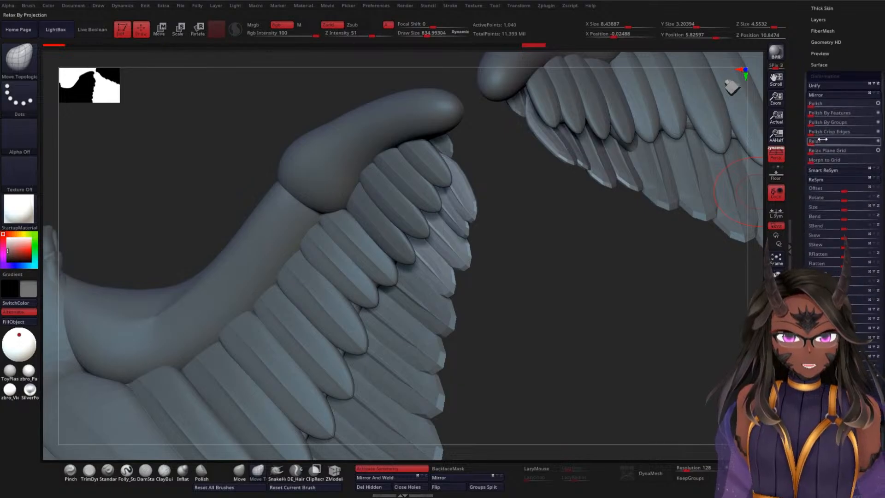
pyautogui.moveTo(814, 142); pyautogui.dragTo(824, 143)
pyautogui.moveTo(582, 265); pyautogui.dragTo(495, 261)
pyautogui.keyDown('ctrl'); pyautogui.click(639, 178); pyautogui.keyUp('ctrl')
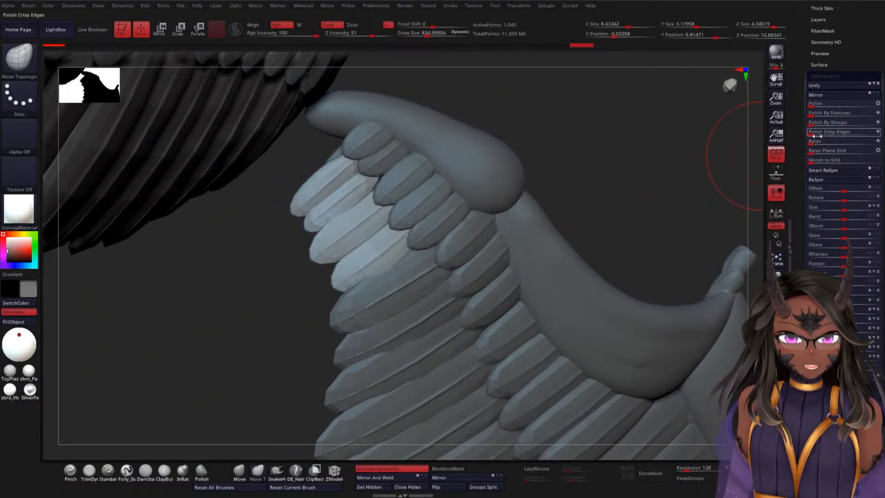
pyautogui.moveTo(600, 172); pyautogui.dragTo(533, 259)
pyautogui.keyDown('ctrl'); pyautogui.click(597, 265); pyautogui.keyUp('ctrl')
pyautogui.hotkey('ctrl', 'z')
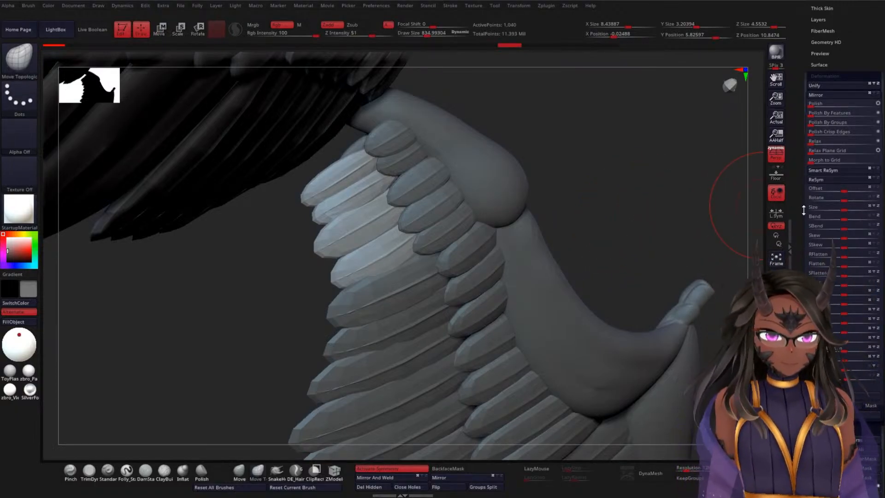
# Step: Try masking the WSF2 feathers with an adjusted normals profile and relaxing them, and undo the attempt
pyautogui.scroll(-10, 811, 194)
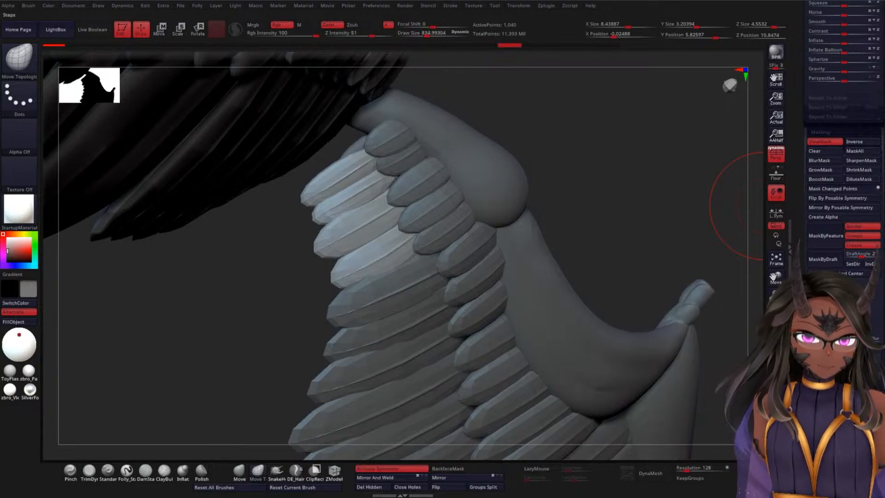
pyautogui.scroll(-3, 823, 220)
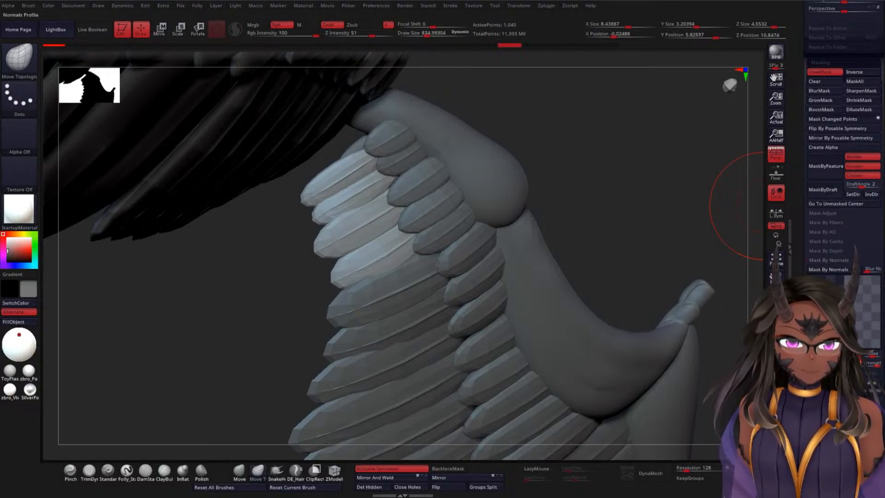
pyautogui.moveTo(607, 201); pyautogui.dragTo(662, 207)
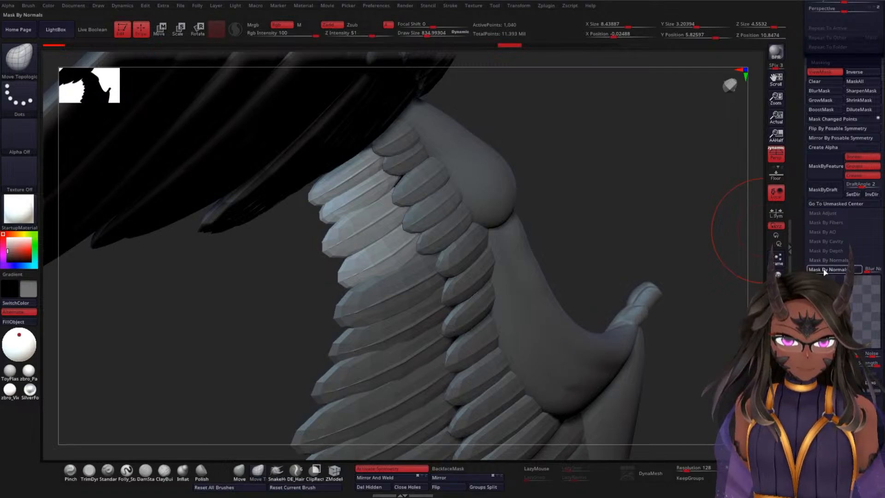
pyautogui.scroll(10, 825, 272)
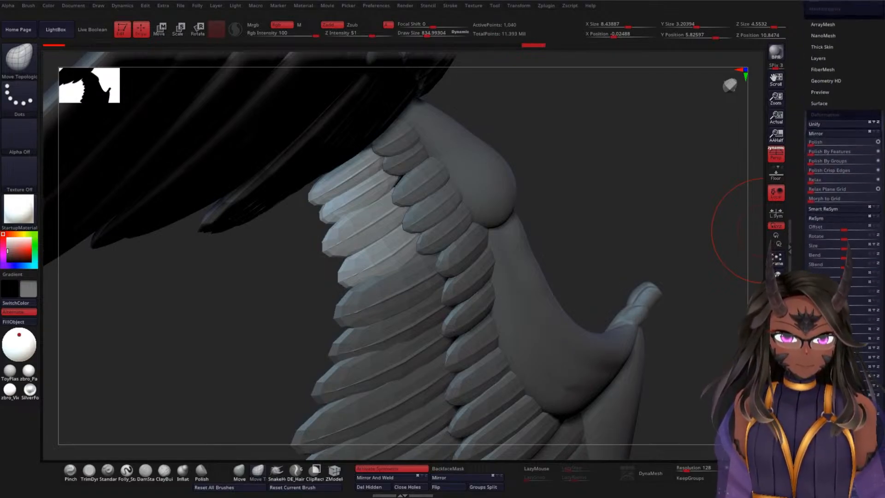
pyautogui.scroll(1, 825, 272)
pyautogui.moveTo(811, 196); pyautogui.dragTo(822, 196)
pyautogui.moveTo(733, 210); pyautogui.dragTo(661, 229)
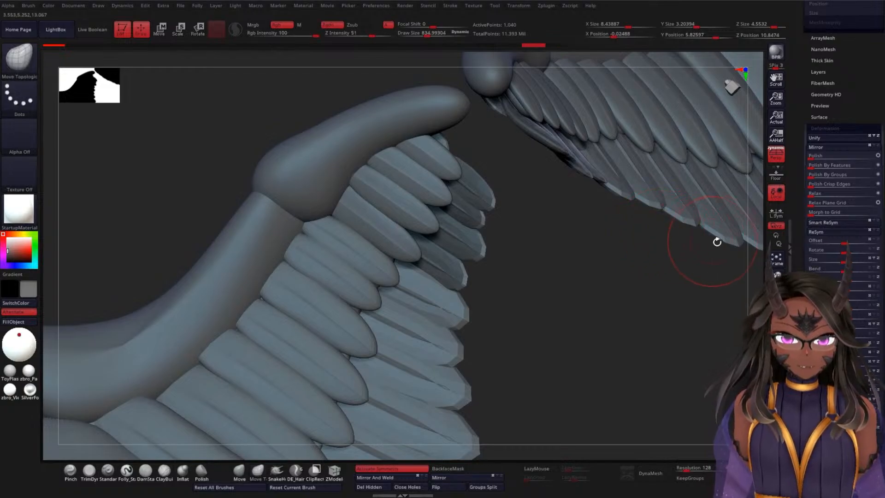
pyautogui.hotkey('ctrl', 'z')
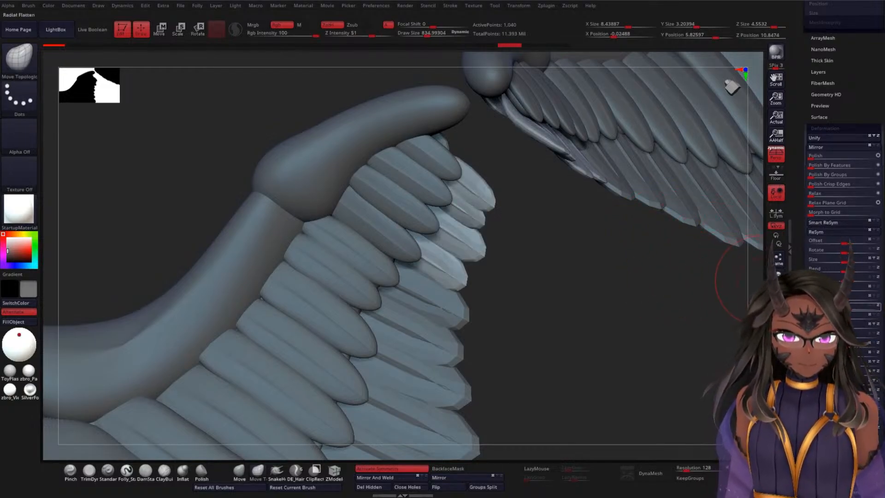
# Step: Mask the WSF2 feathers by normals using a reshaped normals profile
pyautogui.scroll(-5, 843, 231)
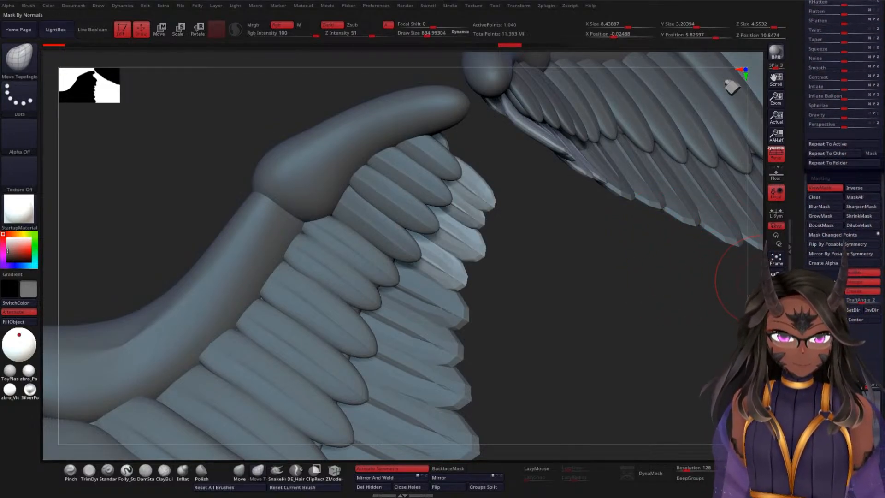
pyautogui.scroll(-3, 843, 184)
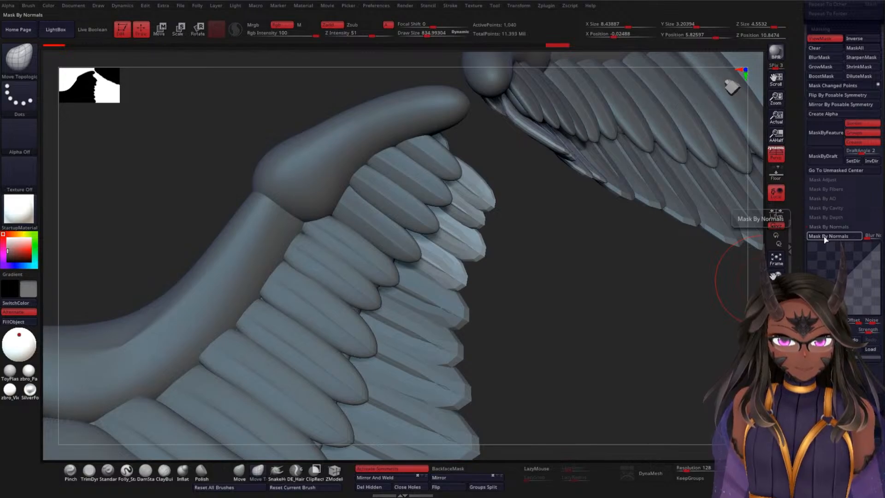
pyautogui.scroll(4, 824, 238)
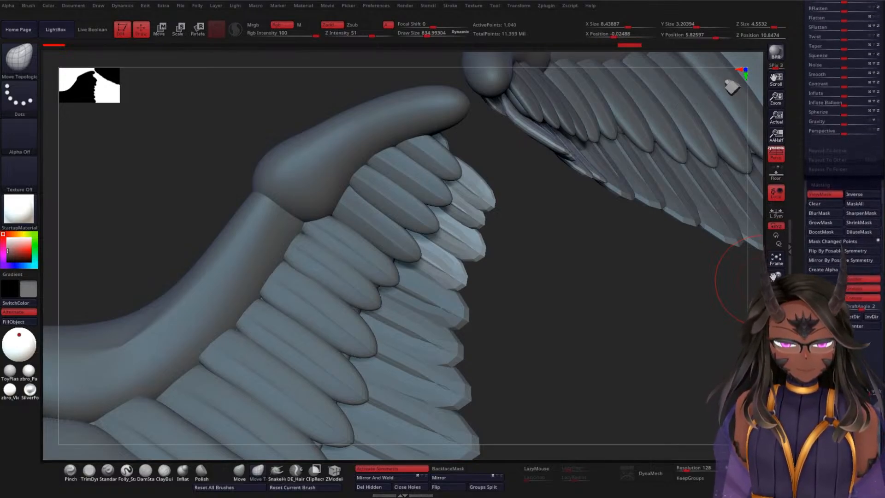
pyautogui.moveTo(824, 394); pyautogui.dragTo(824, 403)
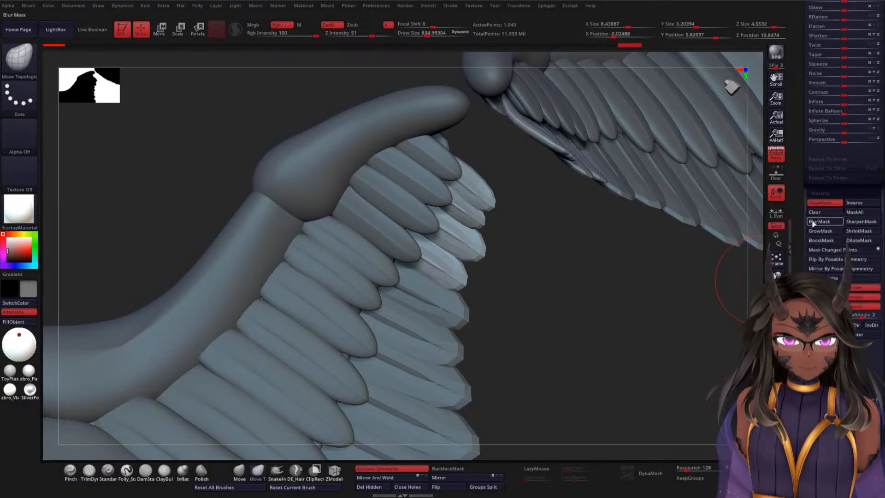
pyautogui.scroll(5, 803, 226)
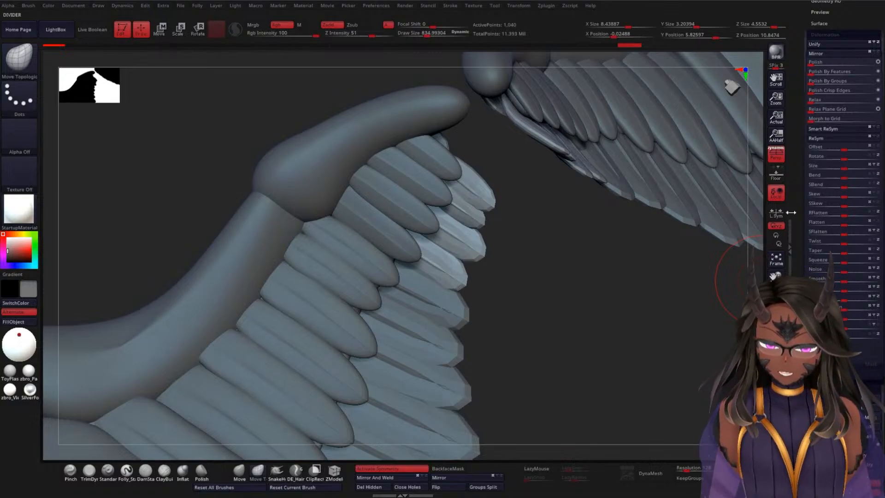
# Step: Try a relax on the newly masked WSF2 feathers and undo it
pyautogui.click(816, 100)
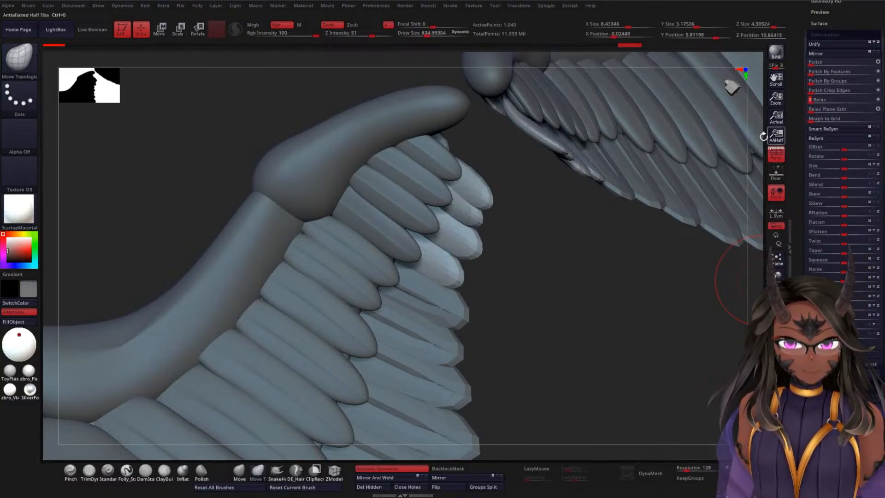
pyautogui.moveTo(568, 266)
pyautogui.mouseDown()
pyautogui.moveTo(518, 278)
pyautogui.moveTo(577, 254)
pyautogui.mouseUp()
pyautogui.hotkey('ctrl', 'z')
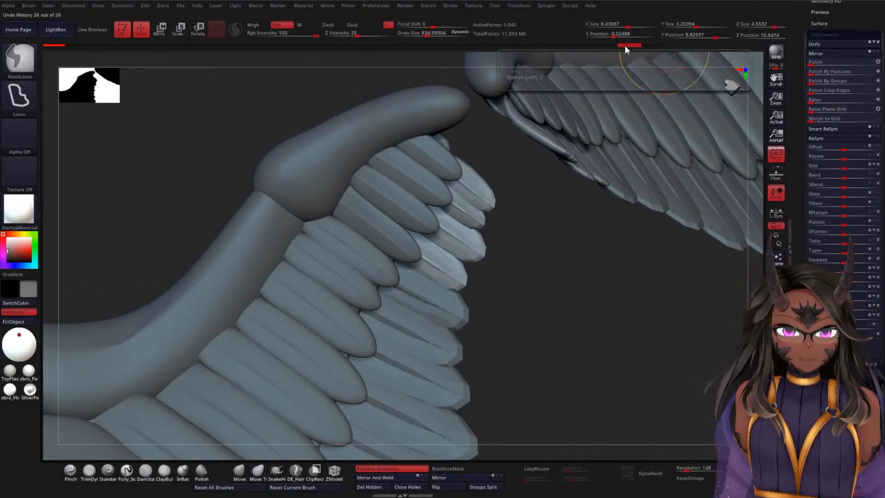
# Step: Mark the unrelaxed undo-history state as the projection source, and relax the WSF2 feathers lightly
pyautogui.moveTo(573, 269); pyautogui.dragTo(581, 266)
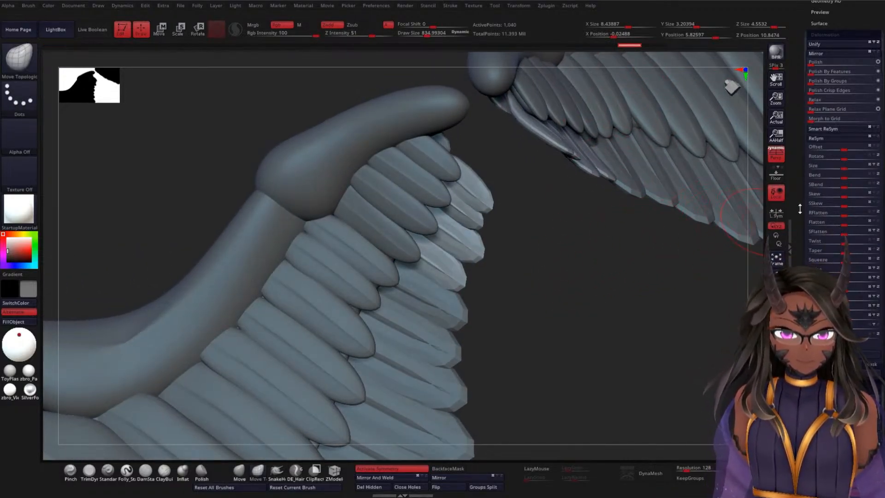
pyautogui.moveTo(800, 214); pyautogui.dragTo(799, 252)
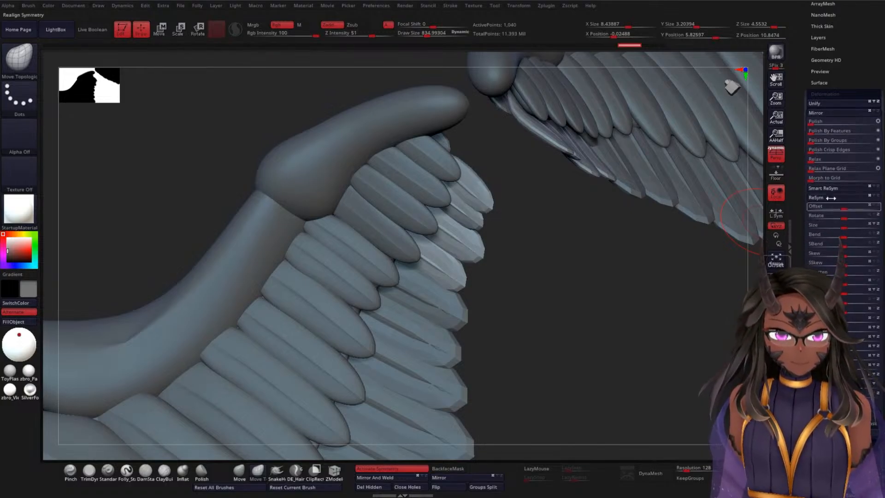
pyautogui.click(814, 159)
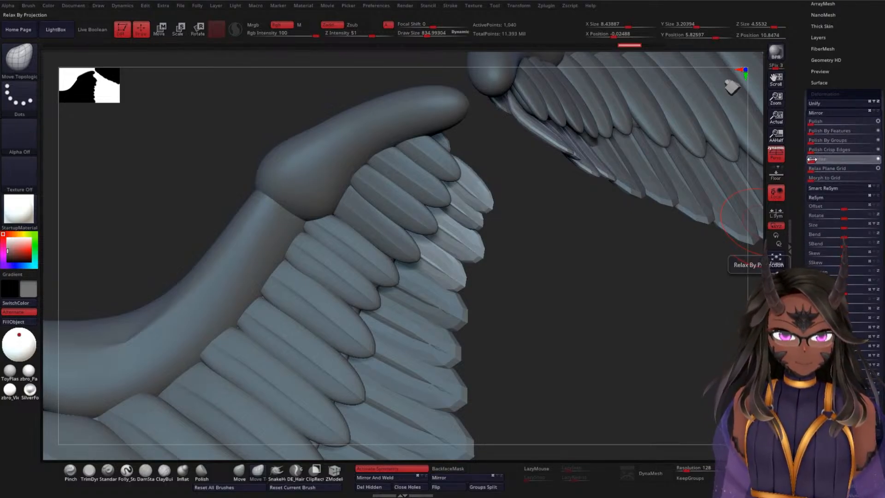
pyautogui.moveTo(611, 249); pyautogui.dragTo(553, 233)
pyautogui.moveTo(648, 189); pyautogui.dragTo(661, 180)
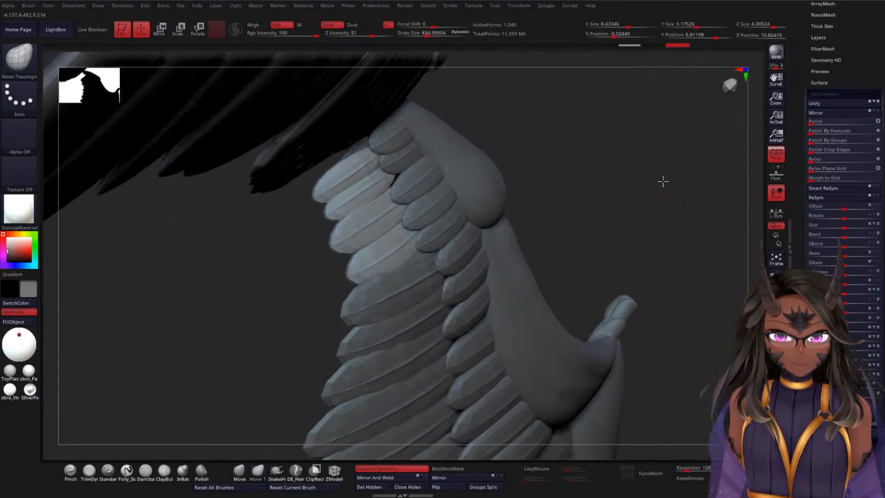
# Step: Project the WSF2 feathers onto the marked history state and subdivide them twice, projecting history again between divisions
pyautogui.scroll(5, 801, 204)
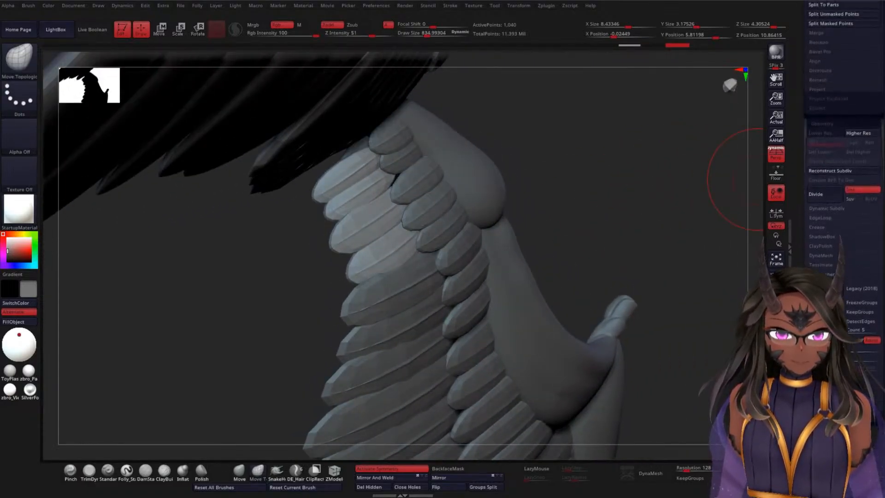
pyautogui.scroll(5, 801, 208)
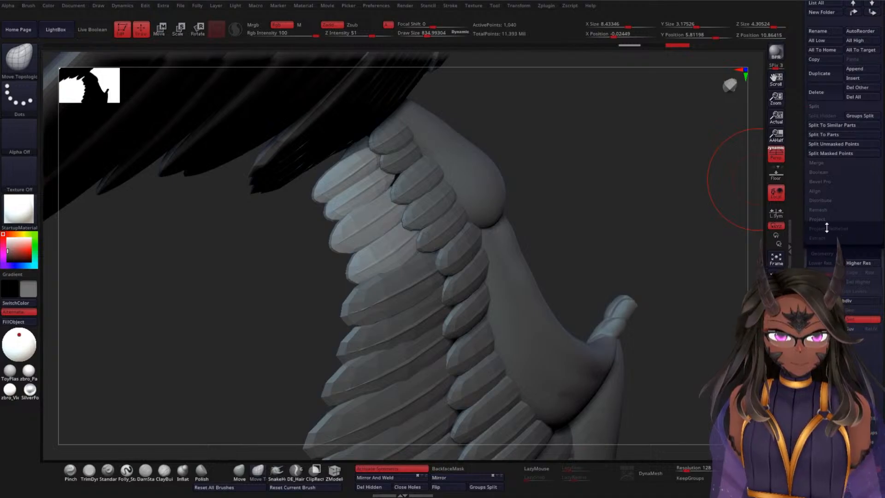
pyautogui.moveTo(750, 185); pyautogui.dragTo(648, 192)
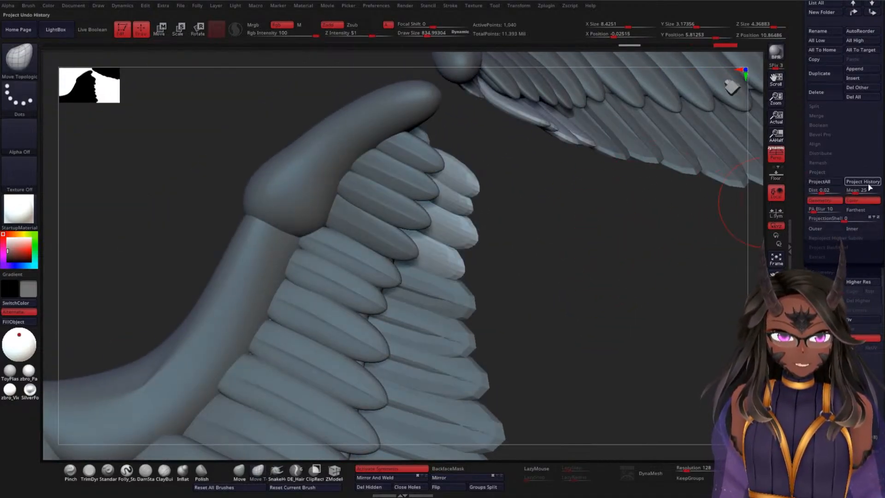
pyautogui.moveTo(581, 248); pyautogui.dragTo(642, 216)
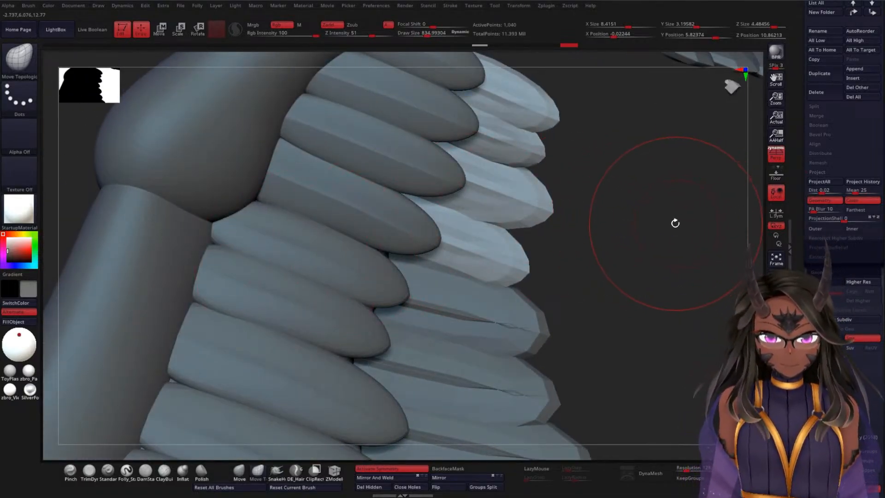
pyautogui.hotkey('ctrl', 'd')
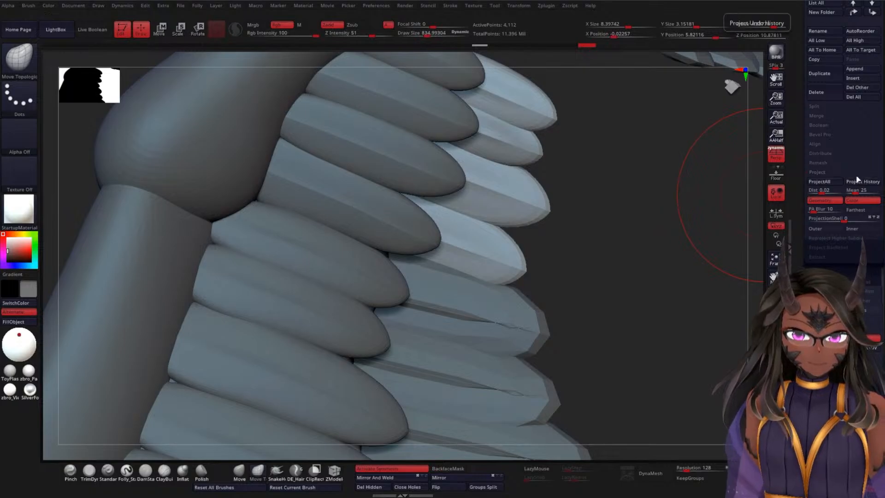
pyautogui.click(861, 181)
pyautogui.hotkey('ctrl', 'd')
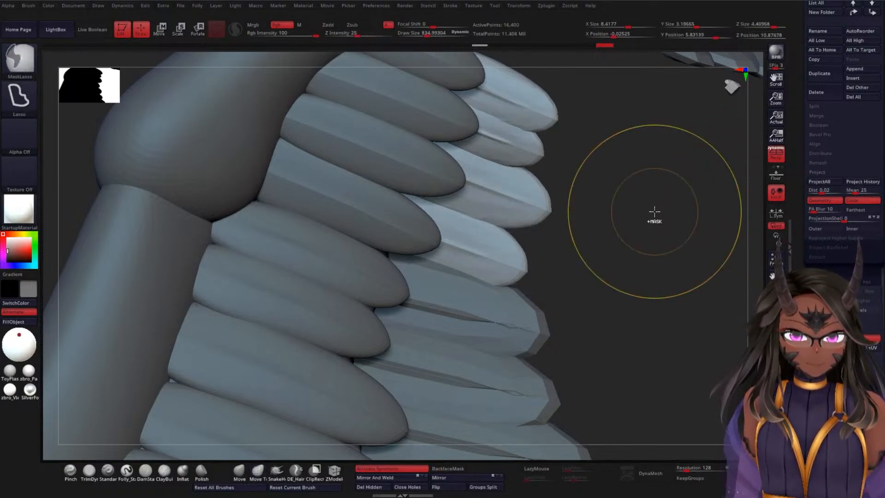
# Step: Inspect the subdivided WSF2 feathers from the side and undo the last history projection
pyautogui.moveTo(655, 210); pyautogui.dragTo(579, 290)
pyautogui.moveTo(594, 259); pyautogui.dragTo(570, 246)
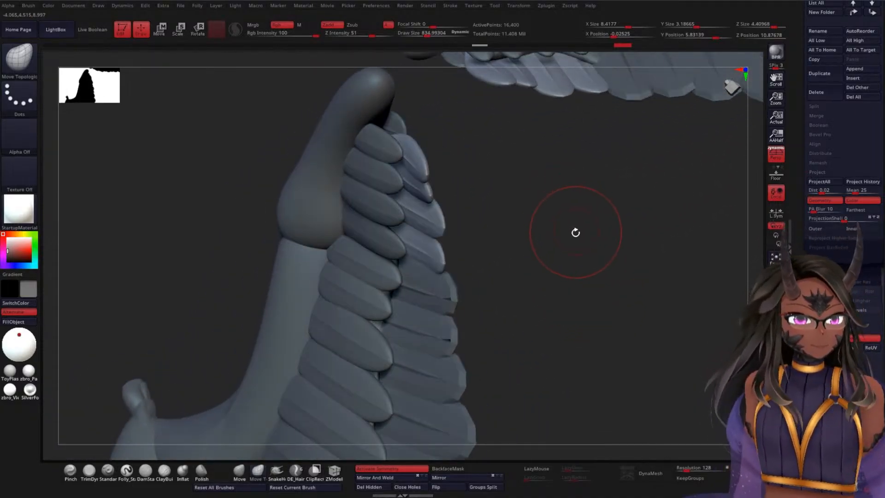
pyautogui.press('ctrl')
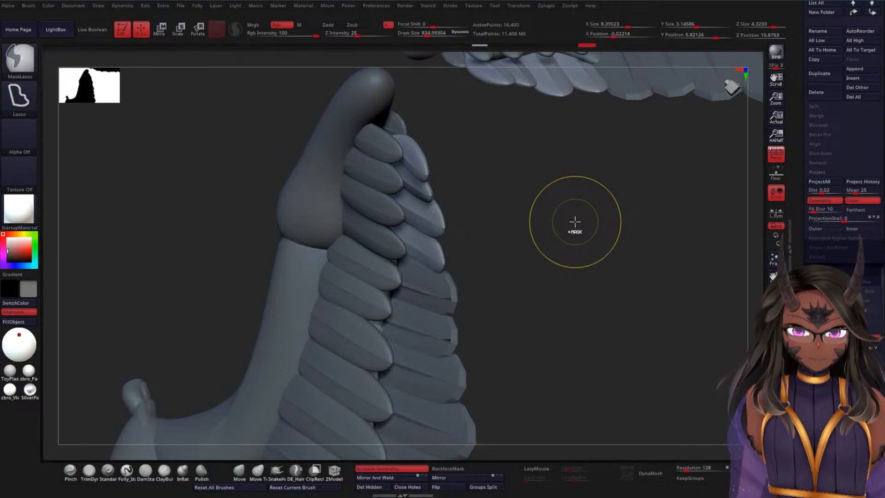
# Step: Nudge the WSF2 feathers near the wing tip with Move Topological and check their fit from both sides of the wing
pyautogui.moveTo(568, 229)
pyautogui.mouseDown()
pyautogui.moveTo(586, 219)
pyautogui.moveTo(573, 226)
pyautogui.moveTo(588, 239)
pyautogui.moveTo(574, 226)
pyautogui.mouseUp()
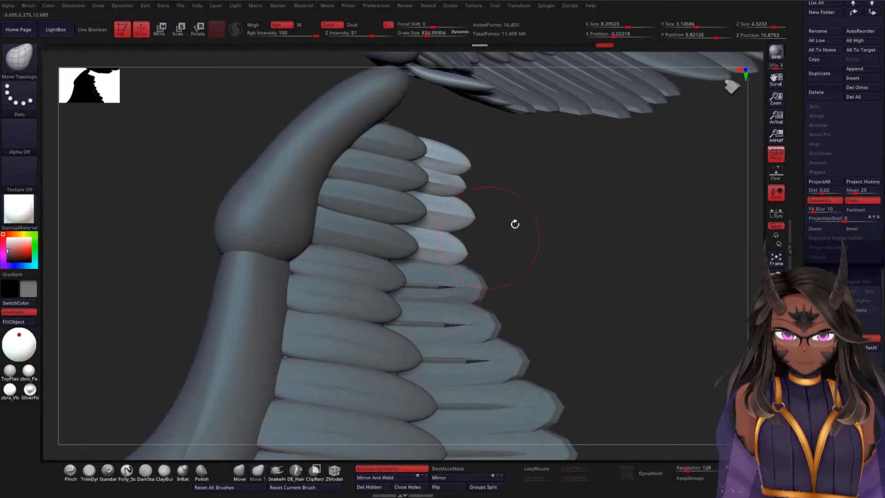
pyautogui.moveTo(515, 224); pyautogui.dragTo(482, 157)
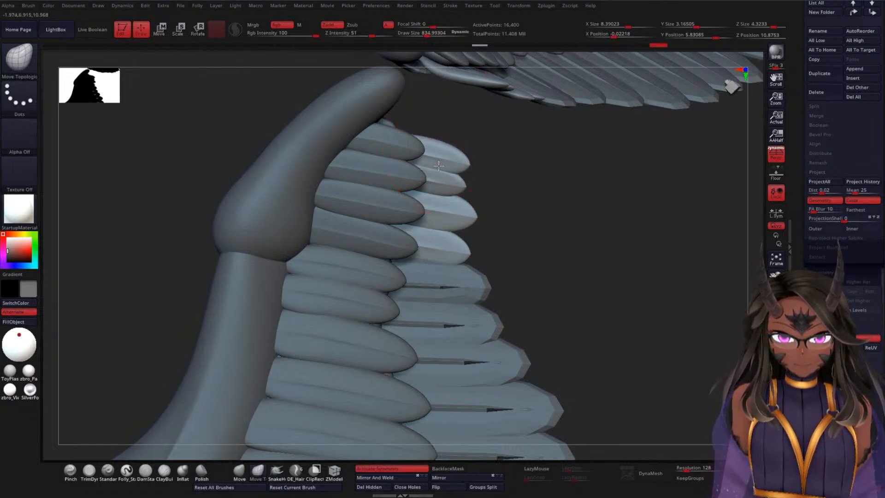
pyautogui.moveTo(553, 265)
pyautogui.mouseDown()
pyautogui.moveTo(568, 275)
pyautogui.moveTo(604, 244)
pyautogui.moveTo(545, 290)
pyautogui.moveTo(472, 184)
pyautogui.mouseUp()
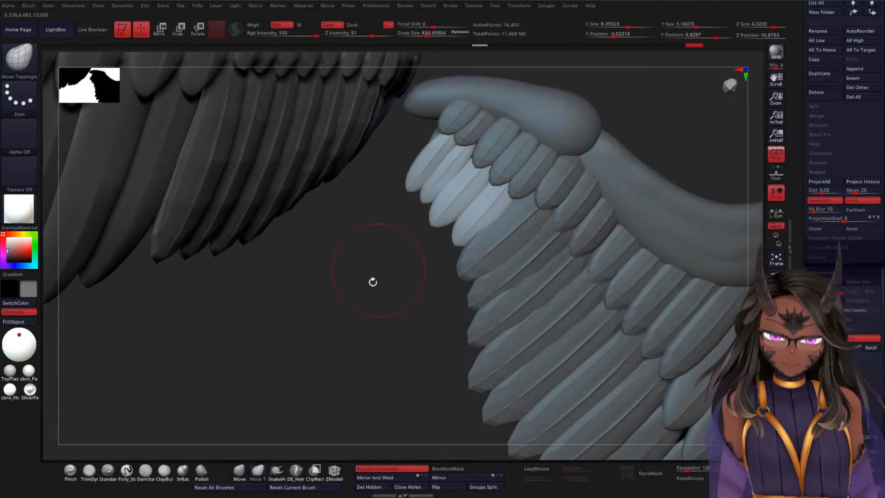
pyautogui.moveTo(373, 282); pyautogui.dragTo(515, 190)
pyautogui.keyDown('alt'); pyautogui.moveTo(594, 230); pyautogui.dragTo(547, 163); pyautogui.keyUp('alt')
# Step: Select the WEF2 feather row and relax it lightly, checking the softened feathers from the side
pyautogui.keyDown('alt'); pyautogui.click(463, 197); pyautogui.keyUp('alt')
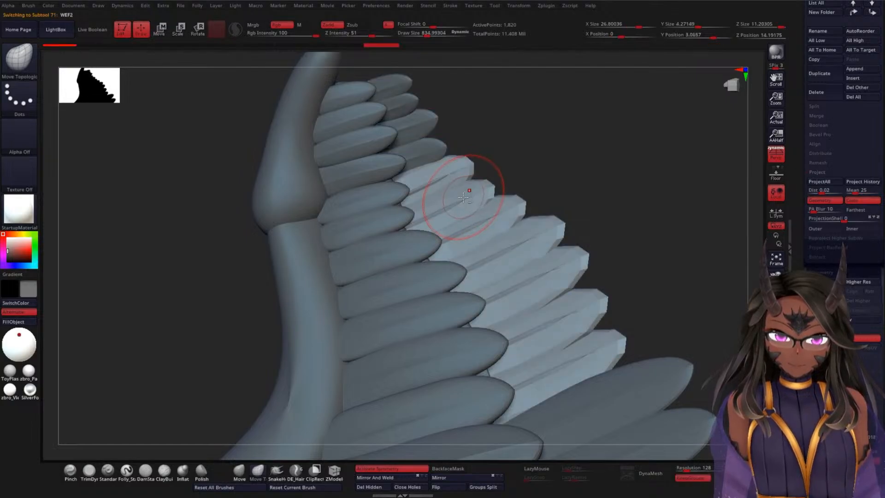
pyautogui.moveTo(586, 200); pyautogui.dragTo(675, 173)
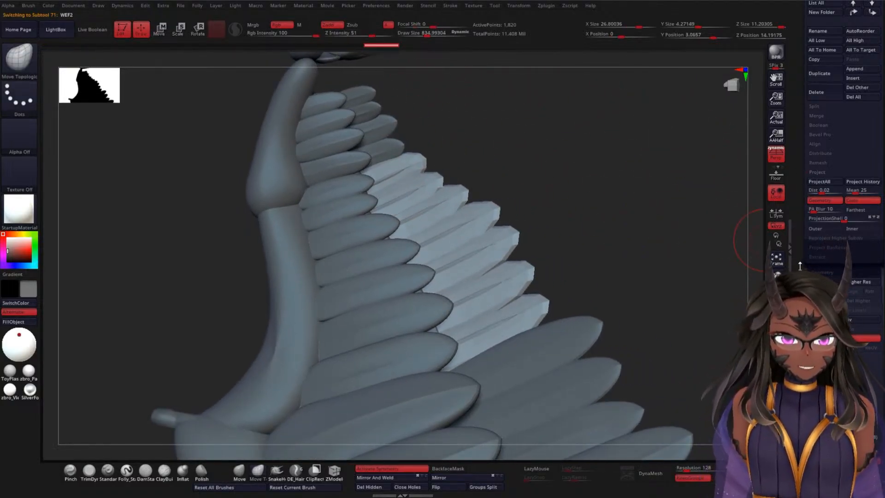
pyautogui.scroll(-10, 813, 194)
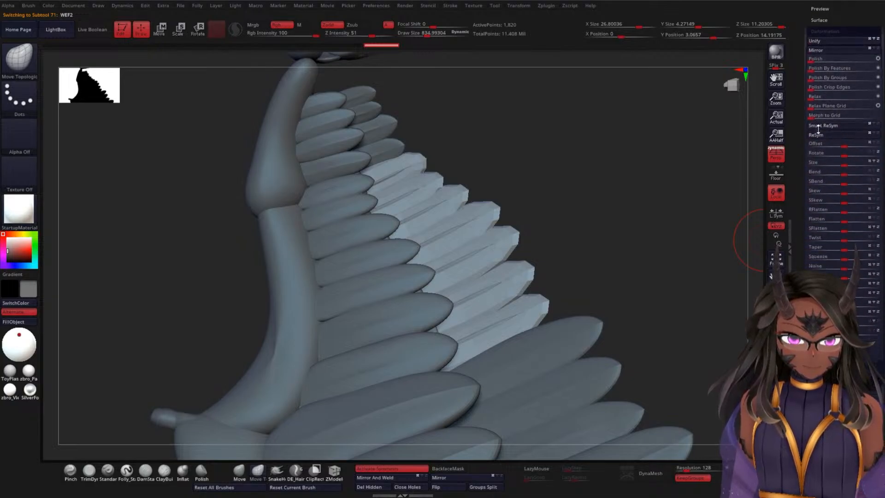
pyautogui.scroll(-3, 823, 161)
pyautogui.scroll(10, 804, 201)
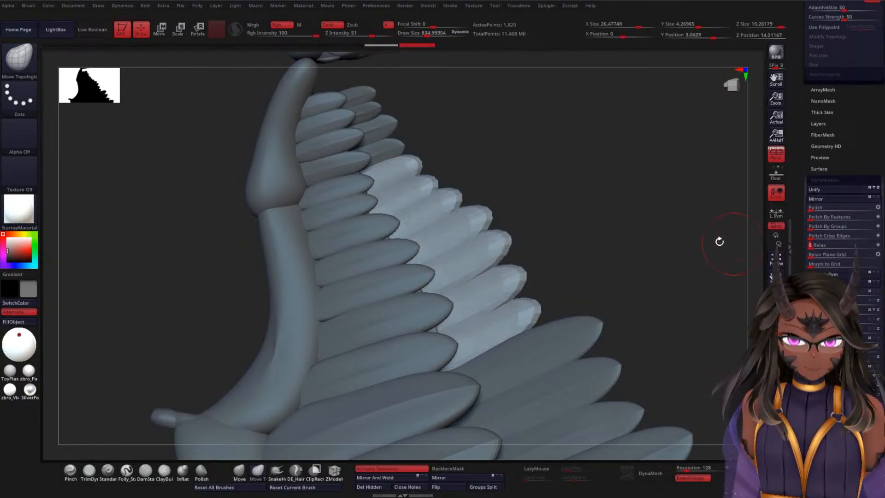
pyautogui.moveTo(609, 206)
pyautogui.mouseDown()
pyautogui.moveTo(563, 243)
pyautogui.moveTo(531, 241)
pyautogui.moveTo(613, 223)
pyautogui.mouseUp()
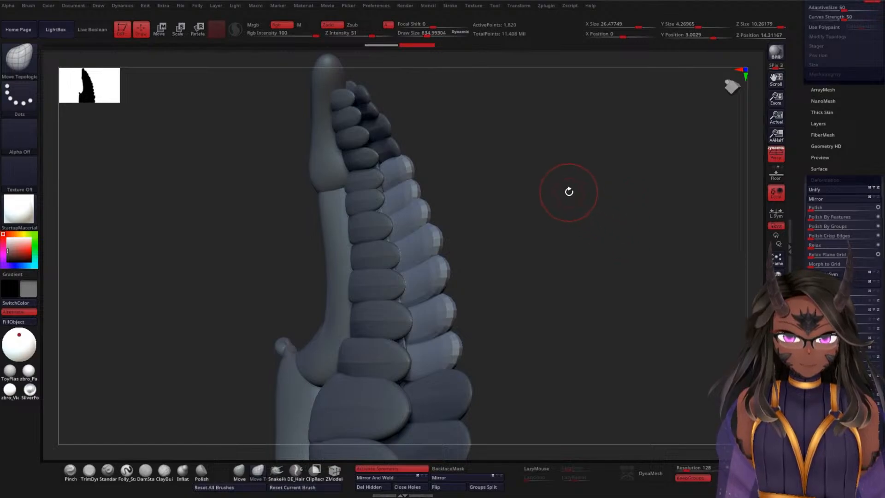
# Step: Project history onto the WEF2 feathers and subdivide them up to level 4, reprojecting between divisions
pyautogui.scroll(10, 811, 184)
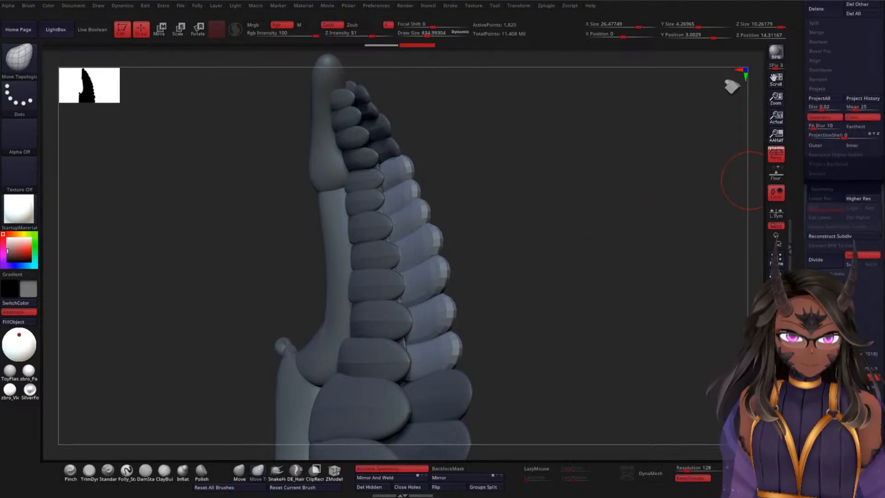
pyautogui.scroll(2, 825, 193)
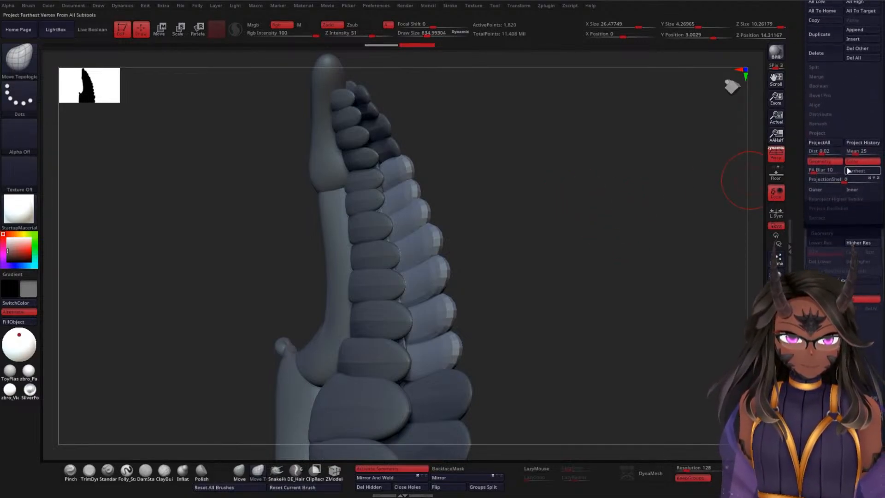
pyautogui.click(862, 145)
pyautogui.moveTo(554, 212); pyautogui.dragTo(569, 203)
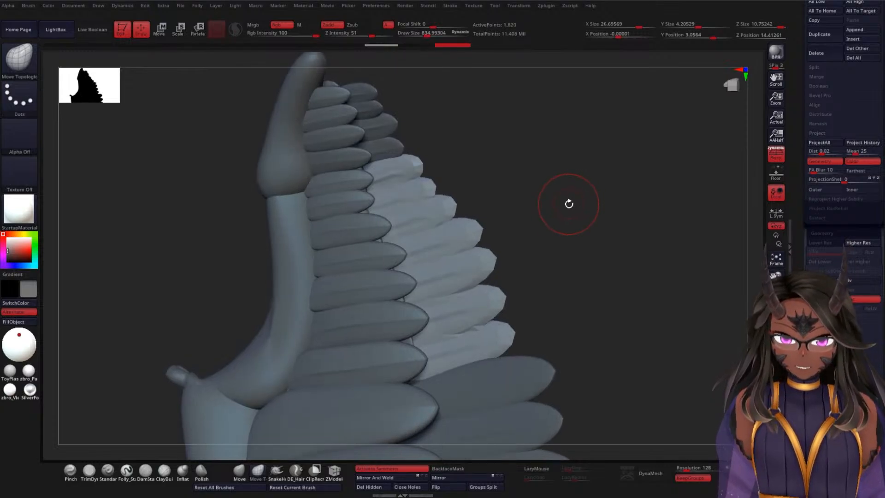
pyautogui.press('d')
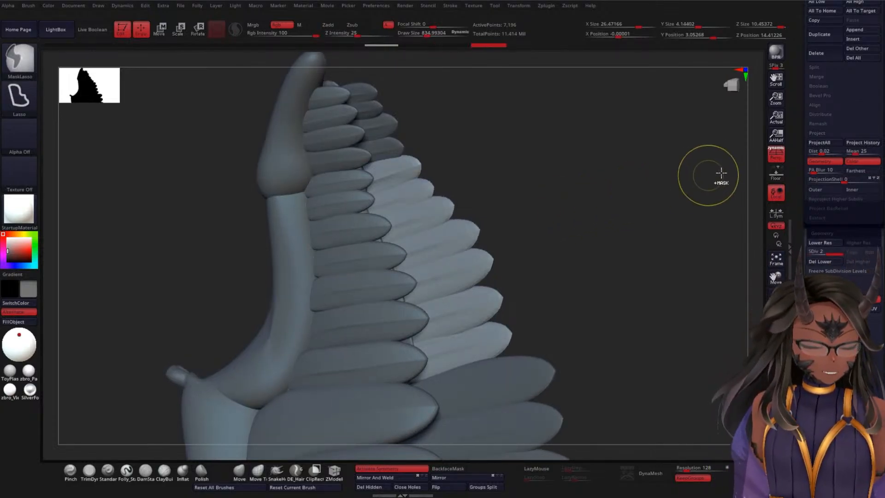
pyautogui.click(823, 143)
pyautogui.press('d')
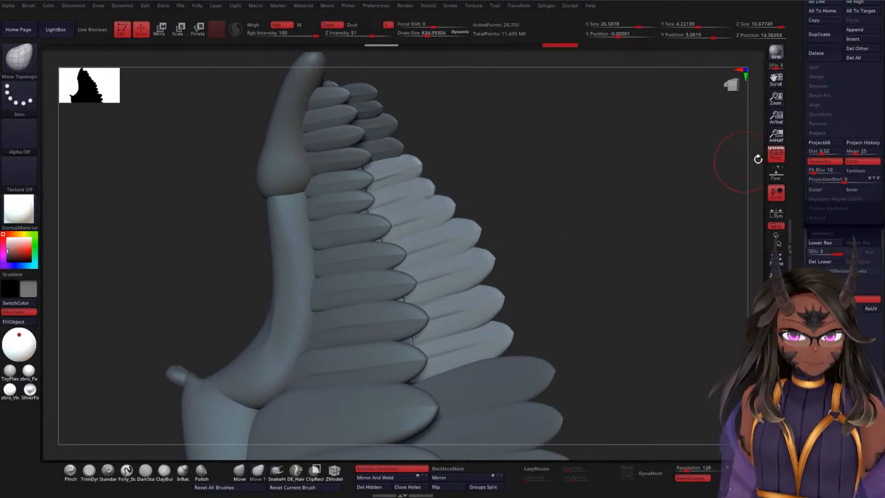
pyautogui.press('d')
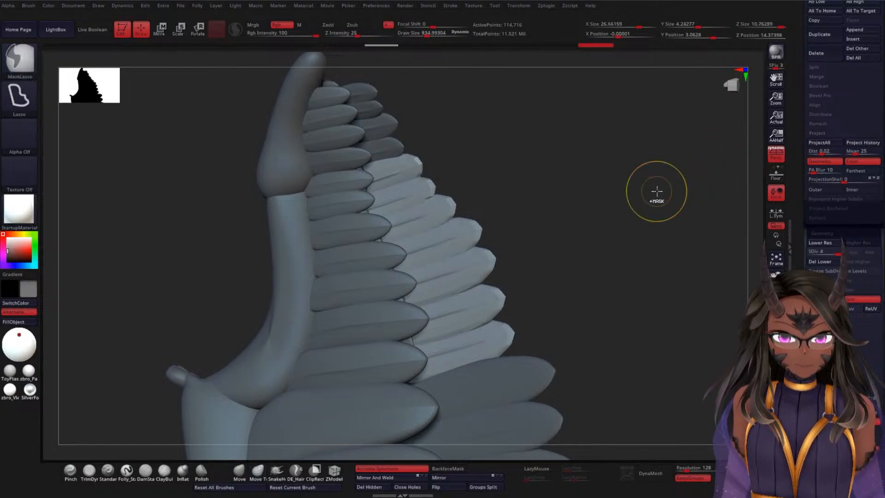
# Step: Try one more projection on the WEF2 feathers at subdivision level 4 and undo it
pyautogui.click(822, 143)
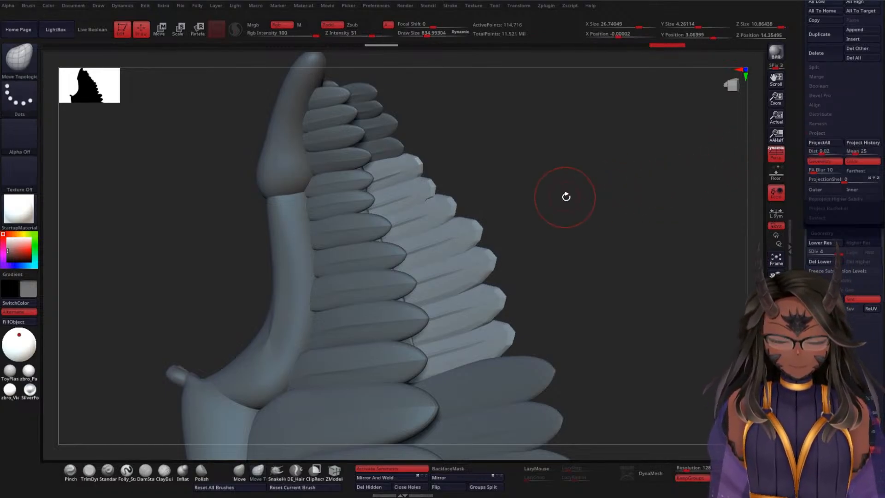
pyautogui.hotkey('ctrl', 'z')
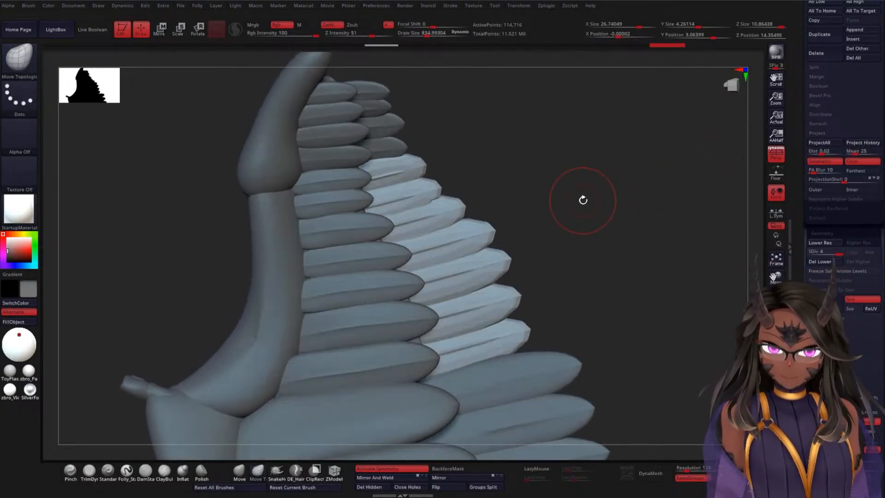
pyautogui.moveTo(579, 213)
pyautogui.keyDown('alt'); pyautogui.mouseDown()
pyautogui.moveTo(585, 247)
pyautogui.moveTo(589, 225)
pyautogui.mouseUp(); pyautogui.keyUp('alt')
# Step: Polish the subdivided WEF2 feathers lightly and check their ridges from both sides of the wing
pyautogui.scroll(-5, 824, 190)
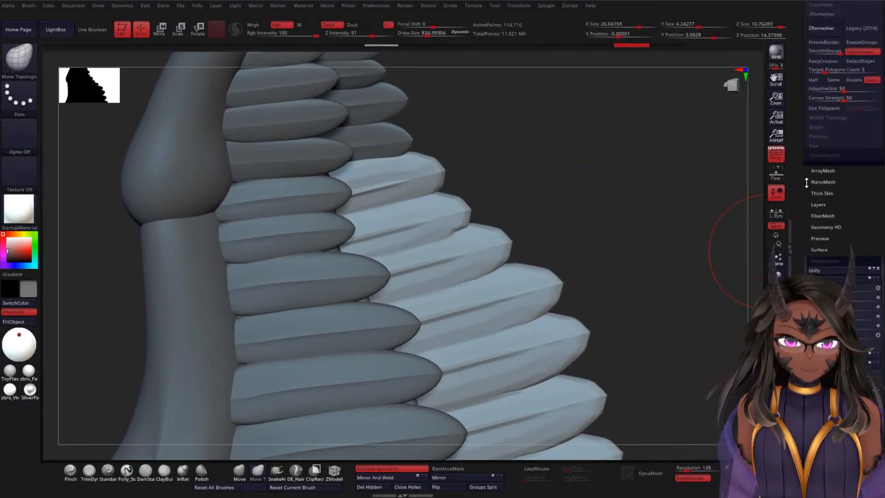
pyautogui.moveTo(815, 239); pyautogui.dragTo(817, 240)
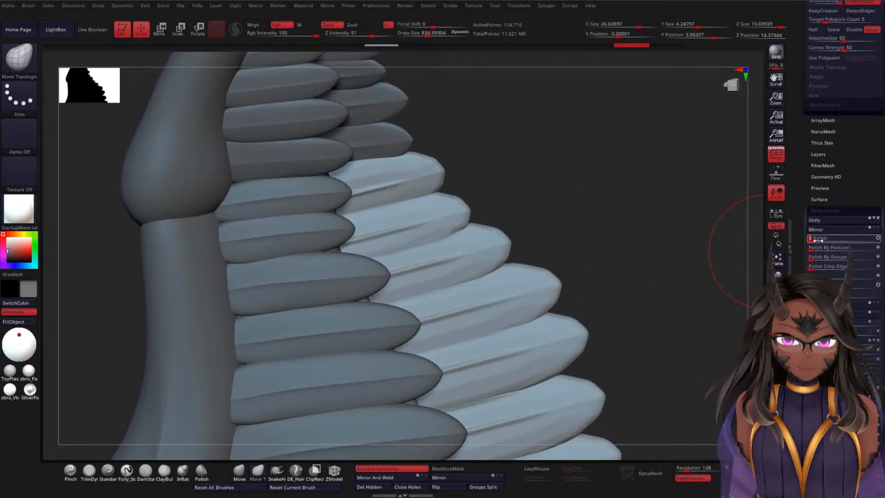
pyautogui.moveTo(673, 274)
pyautogui.mouseDown()
pyautogui.moveTo(652, 292)
pyautogui.moveTo(568, 310)
pyautogui.moveTo(653, 217)
pyautogui.moveTo(733, 228)
pyautogui.mouseUp()
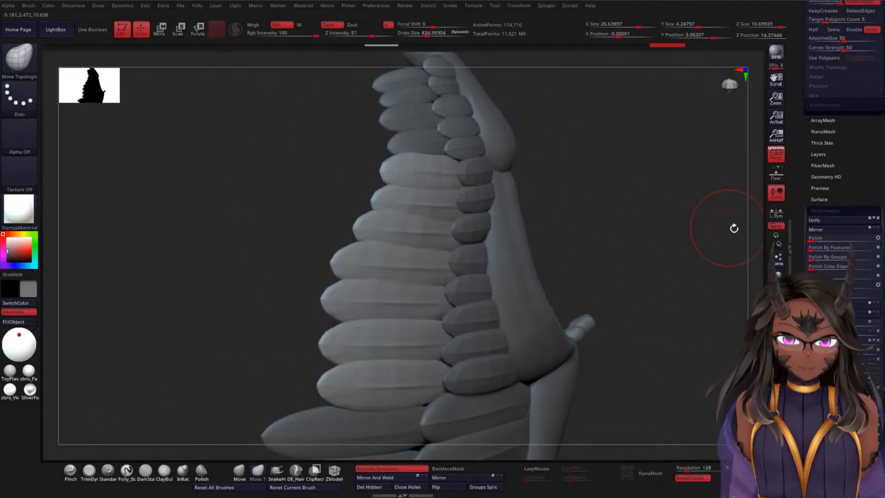
pyautogui.hotkey('shift', 'f')
pyautogui.hotkey('shift', 'f')
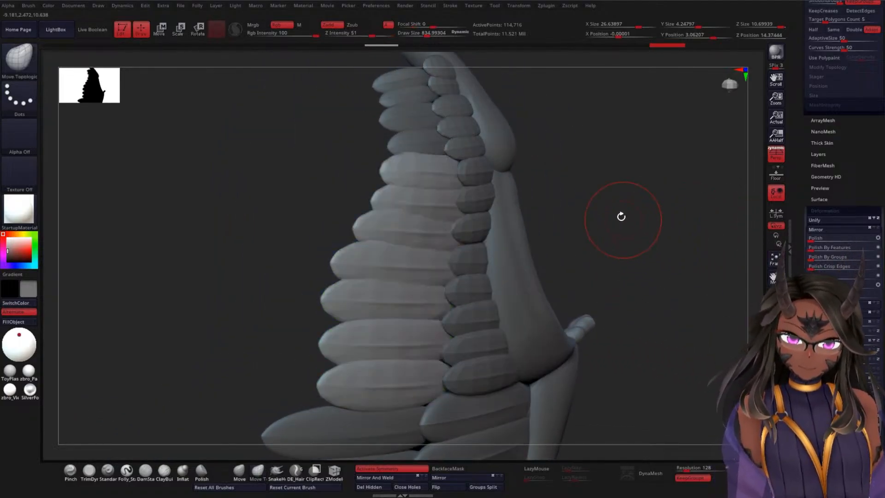
pyautogui.hotkey('shift', 'f')
pyautogui.hotkey('shift', 'f')
pyautogui.moveTo(614, 212); pyautogui.dragTo(658, 213)
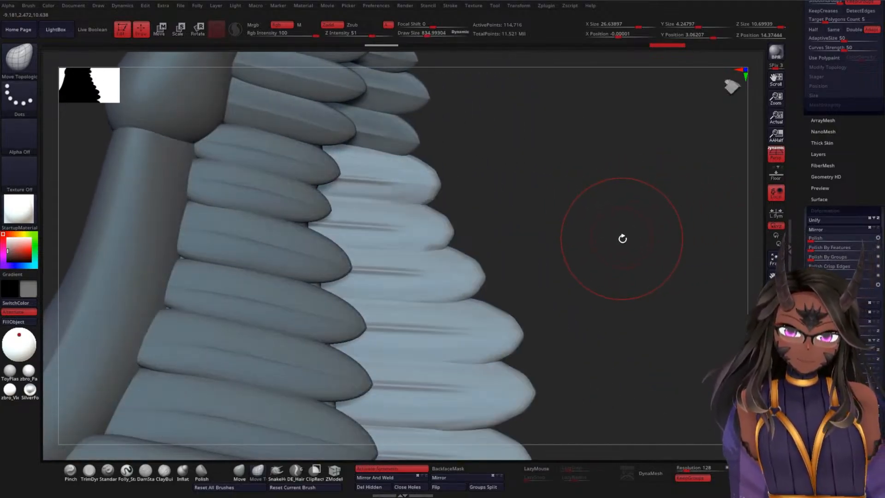
pyautogui.moveTo(622, 238); pyautogui.dragTo(563, 253)
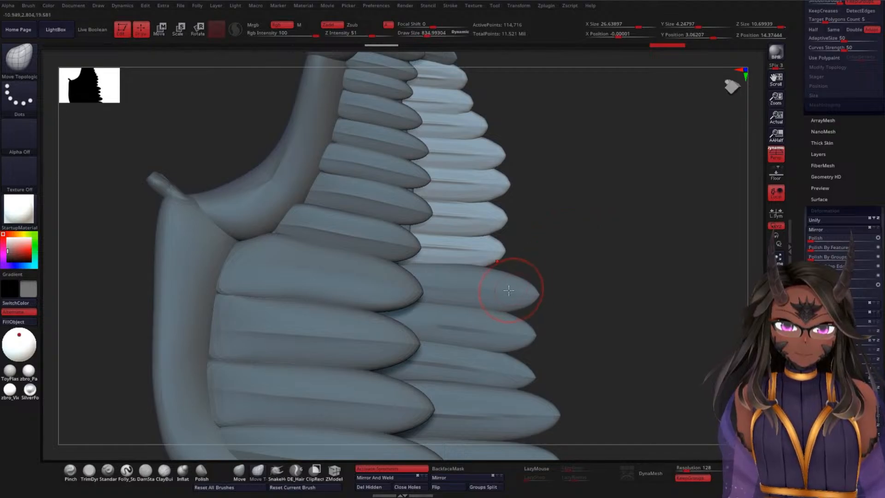
# Step: Select the WWF2 feather row, inspect its shape from both sides, and raise it to subdivision level 4
pyautogui.press('ctrl')
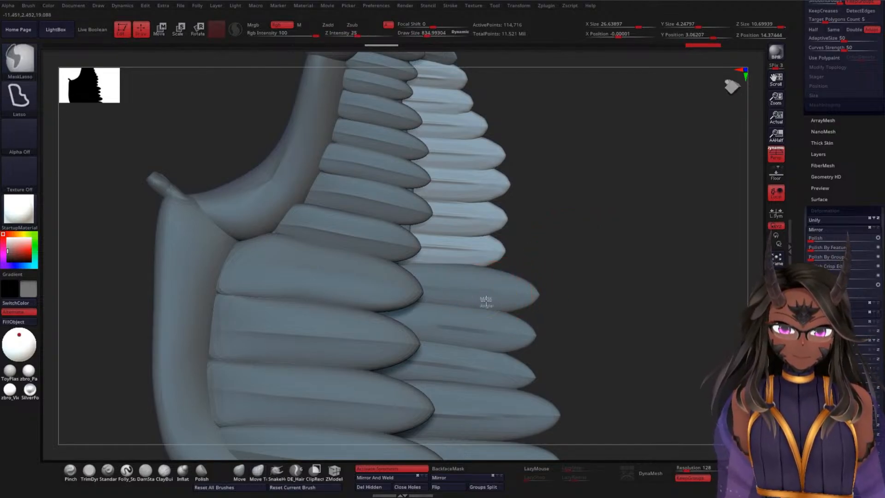
pyautogui.keyDown('alt'); pyautogui.moveTo(602, 255); pyautogui.dragTo(614, 166); pyautogui.keyUp('alt')
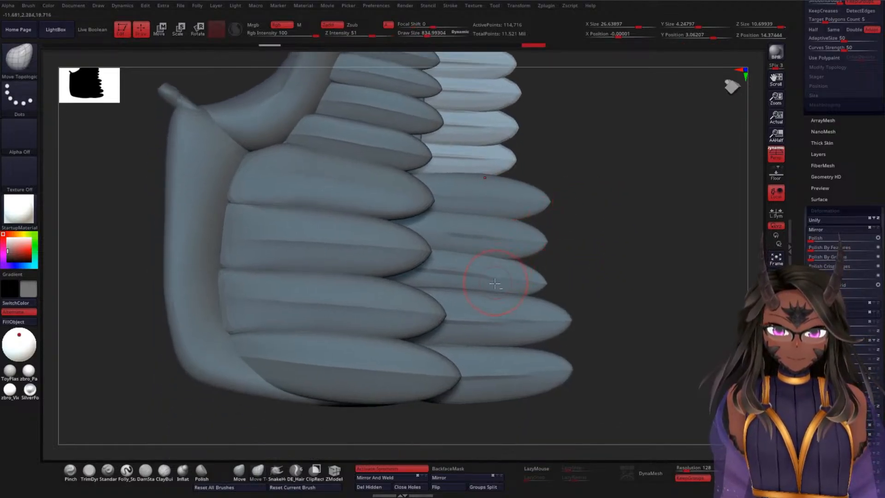
pyautogui.keyDown('alt'); pyautogui.click(493, 277); pyautogui.keyUp('alt')
pyautogui.moveTo(571, 273); pyautogui.dragTo(599, 259)
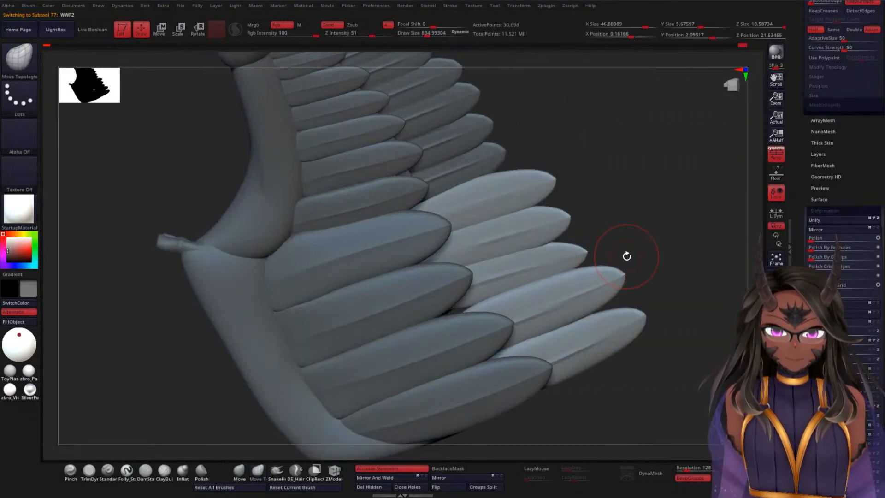
pyautogui.press('ctrl')
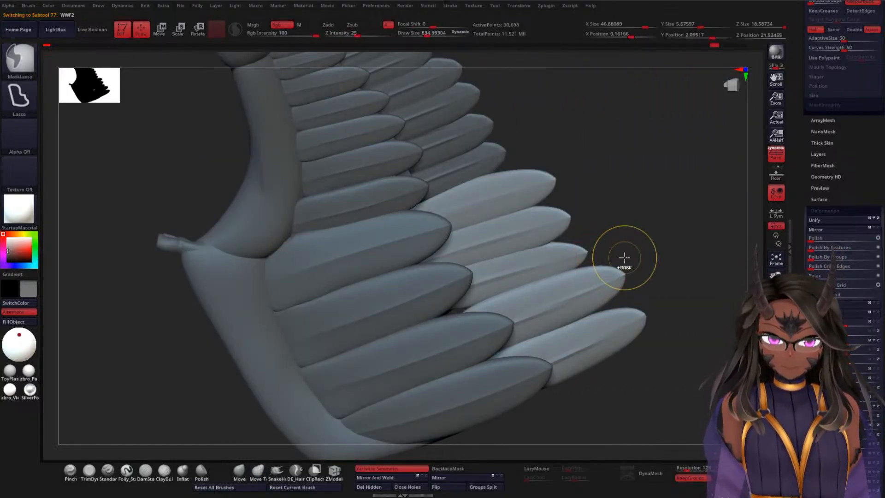
pyautogui.keyDown('ctrl'); pyautogui.click(626, 258); pyautogui.keyUp('ctrl')
pyautogui.moveTo(663, 239)
pyautogui.mouseDown()
pyautogui.moveTo(581, 283)
pyautogui.moveTo(646, 259)
pyautogui.moveTo(682, 256)
pyautogui.moveTo(659, 215)
pyautogui.moveTo(667, 203)
pyautogui.moveTo(677, 224)
pyautogui.mouseUp()
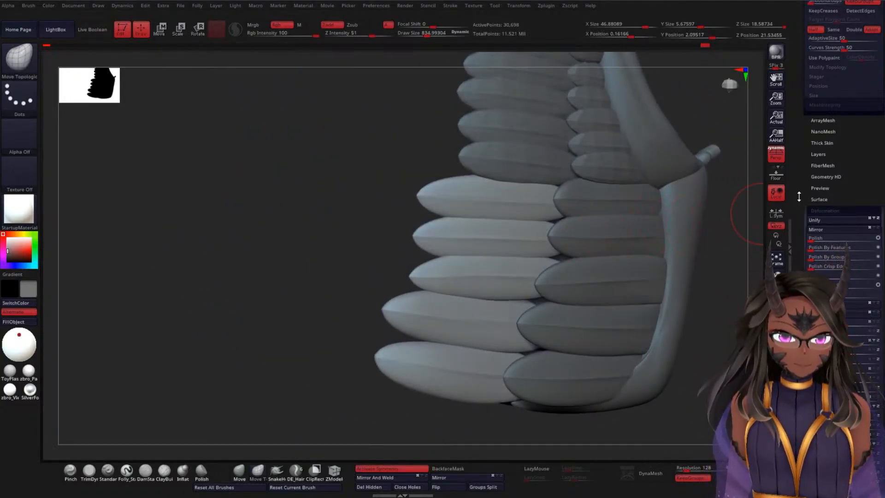
pyautogui.moveTo(798, 196); pyautogui.dragTo(800, 391)
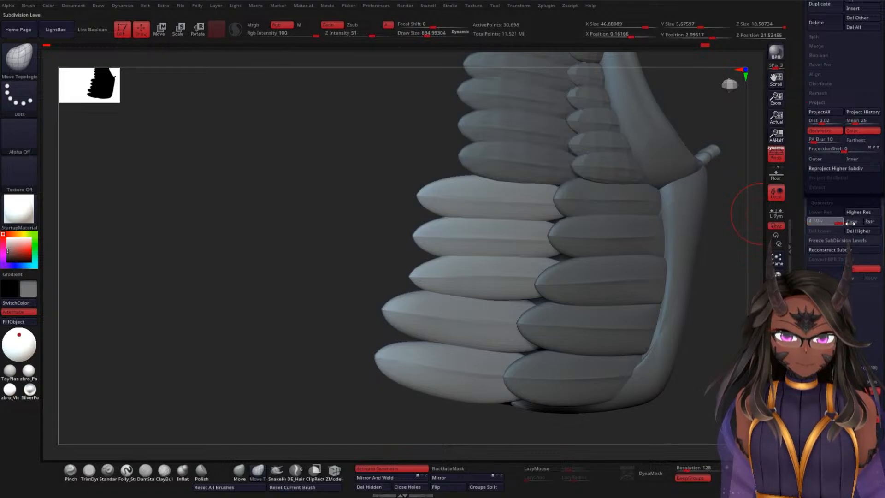
pyautogui.moveTo(391, 277); pyautogui.dragTo(571, 244)
pyautogui.moveTo(674, 282)
pyautogui.mouseDown()
pyautogui.moveTo(669, 244)
pyautogui.moveTo(651, 257)
pyautogui.moveTo(705, 252)
pyautogui.moveTo(602, 245)
pyautogui.moveTo(576, 290)
pyautogui.moveTo(598, 233)
pyautogui.moveTo(632, 187)
pyautogui.moveTo(652, 257)
pyautogui.moveTo(622, 261)
pyautogui.moveTo(635, 259)
pyautogui.mouseUp()
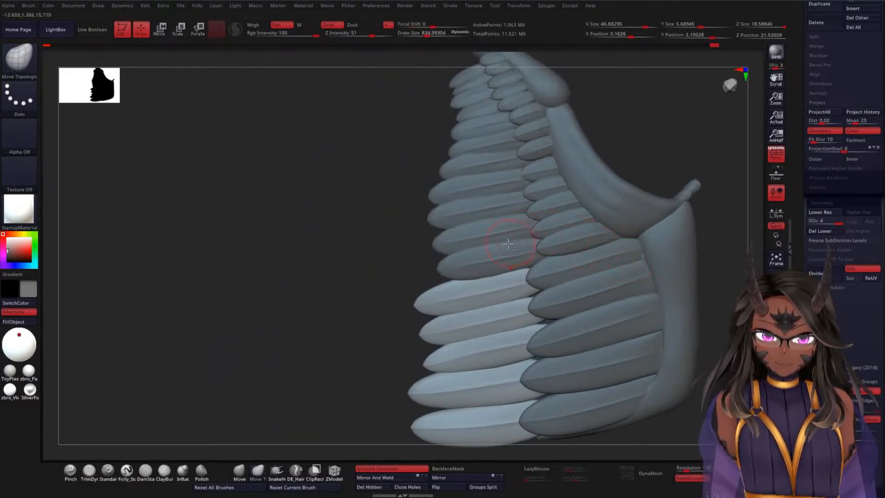
# Step: Reduce the draw size to about 169, select the WEF1 feather row and raise its subdivision level
pyautogui.press('ctrl')
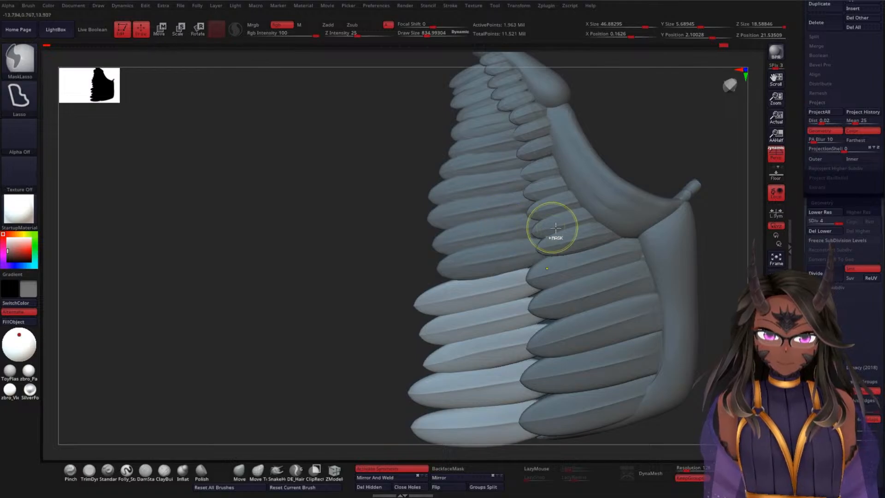
pyautogui.press('space')
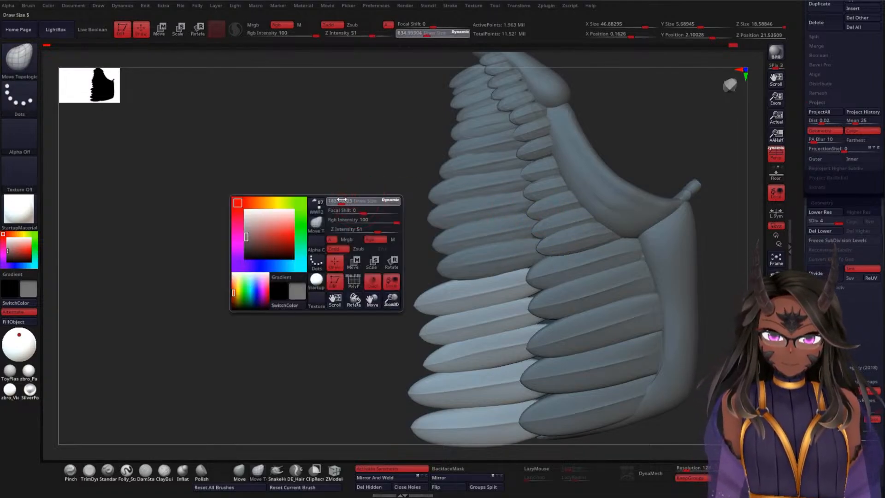
pyautogui.press('ctrl')
pyautogui.keyDown('alt'); pyautogui.click(572, 234); pyautogui.keyUp('alt')
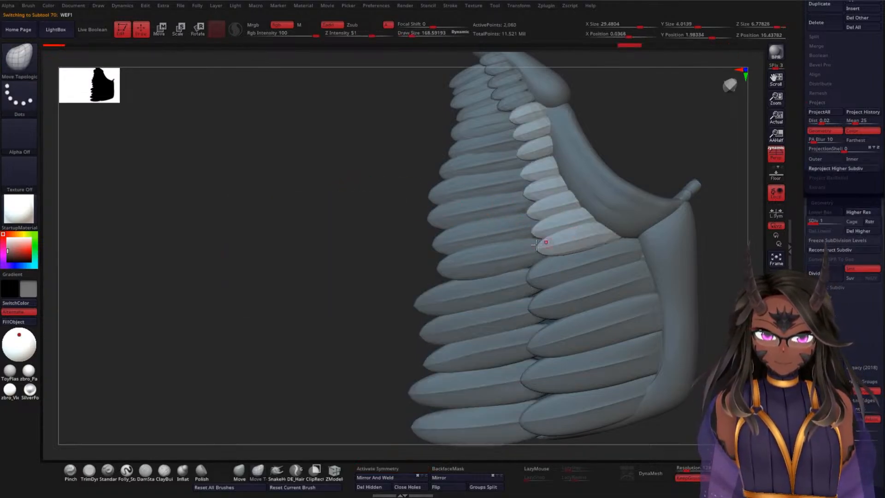
pyautogui.keyDown('alt'); pyautogui.moveTo(361, 224); pyautogui.dragTo(339, 239); pyautogui.keyUp('alt')
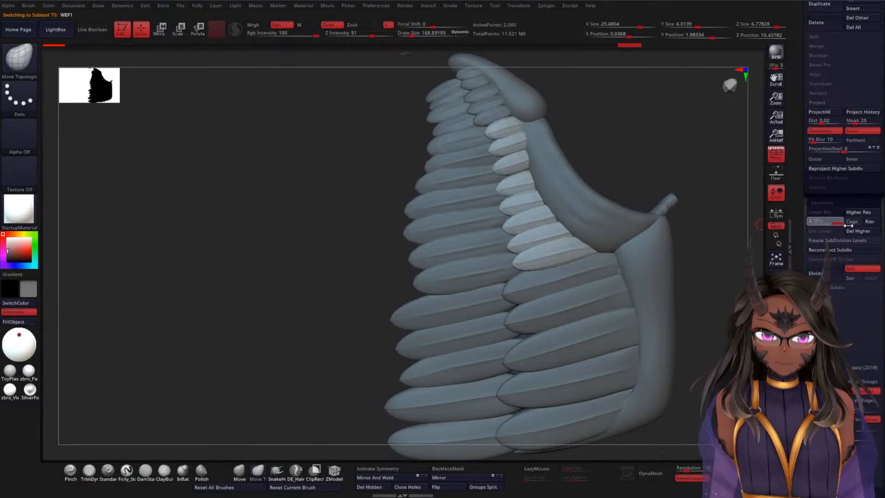
pyautogui.moveTo(848, 225); pyautogui.dragTo(849, 225)
# Step: Go through the WEF2 and WSF feather rows and subdivide the WSF1 row twice
pyautogui.keyDown('alt'); pyautogui.click(475, 265); pyautogui.keyUp('alt')
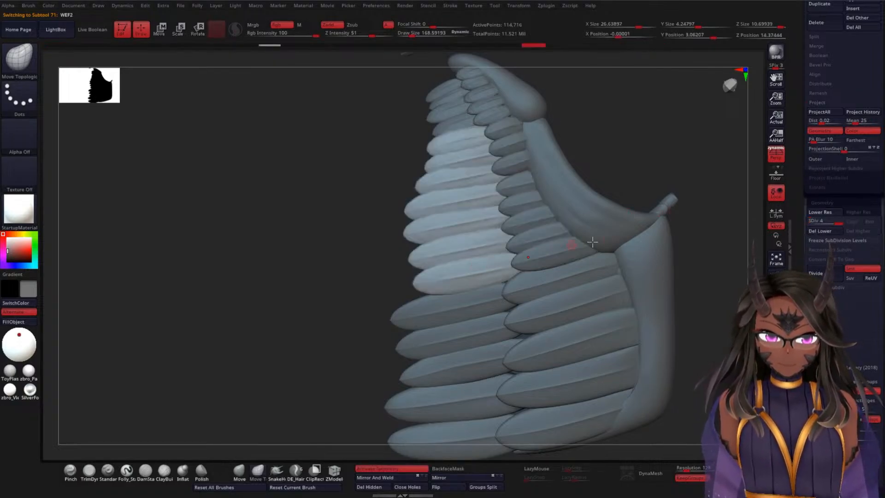
pyautogui.moveTo(763, 221); pyautogui.dragTo(536, 183)
pyautogui.keyDown('alt'); pyautogui.click(493, 178); pyautogui.keyUp('alt')
pyautogui.moveTo(591, 193); pyautogui.dragTo(555, 184)
pyautogui.keyDown('alt'); pyautogui.click(514, 184); pyautogui.keyUp('alt')
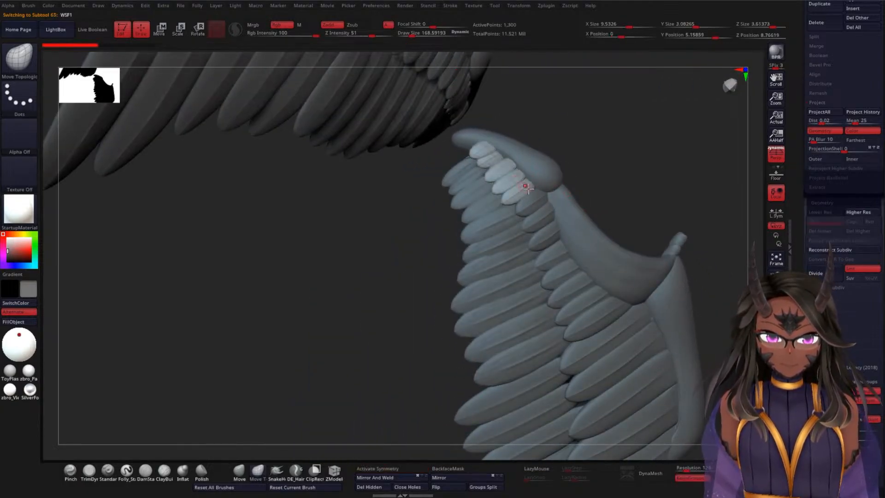
pyautogui.moveTo(659, 190)
pyautogui.mouseDown()
pyautogui.moveTo(701, 178)
pyautogui.moveTo(664, 209)
pyautogui.moveTo(684, 252)
pyautogui.moveTo(661, 221)
pyautogui.moveTo(646, 224)
pyautogui.mouseUp()
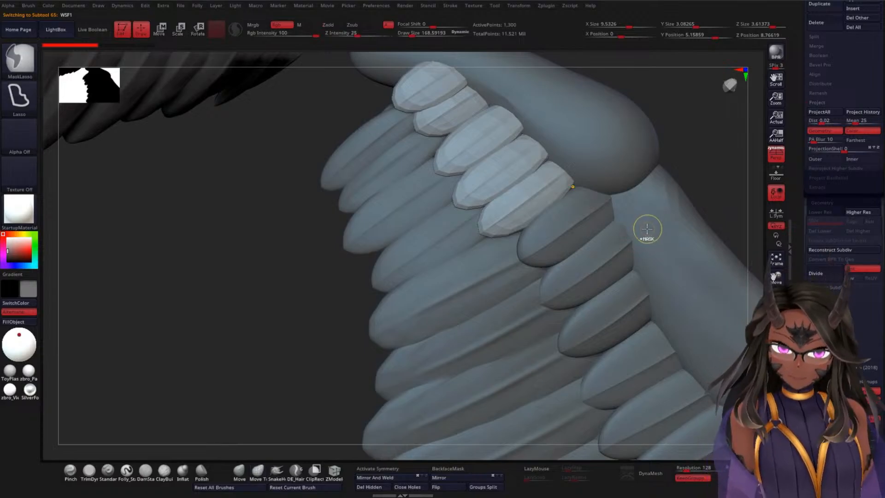
pyautogui.hotkey('ctrl', 'd')
pyautogui.hotkey('ctrl', 'd')
# Step: Check the WWF1 row, then set the WWF2 feather row to subdivision level 3 and delete its higher levels
pyautogui.moveTo(734, 174)
pyautogui.mouseDown()
pyautogui.moveTo(704, 208)
pyautogui.moveTo(593, 268)
pyautogui.mouseUp()
pyautogui.keyDown('alt'); pyautogui.click(592, 267); pyautogui.keyUp('alt')
pyautogui.moveTo(706, 152); pyautogui.dragTo(593, 263)
pyautogui.keyDown('alt'); pyautogui.click(597, 261); pyautogui.keyUp('alt')
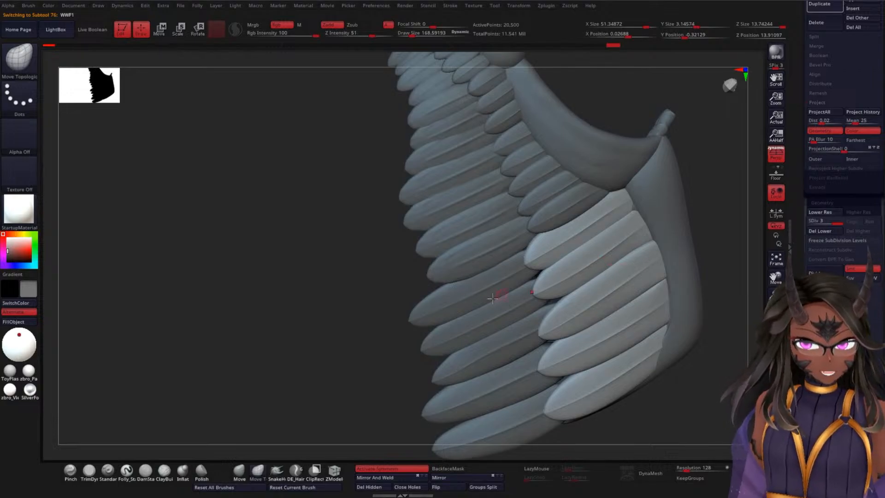
pyautogui.keyDown('alt'); pyautogui.click(507, 305); pyautogui.keyUp('alt')
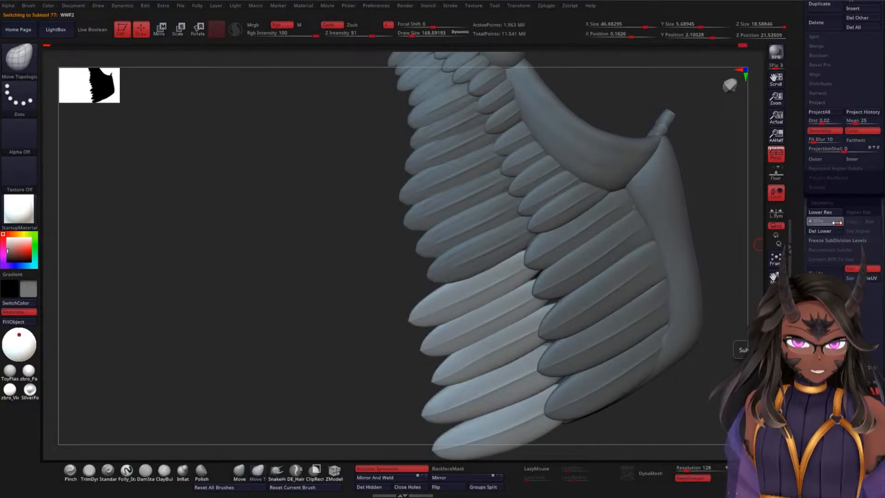
pyautogui.click(817, 223)
pyautogui.click(860, 213)
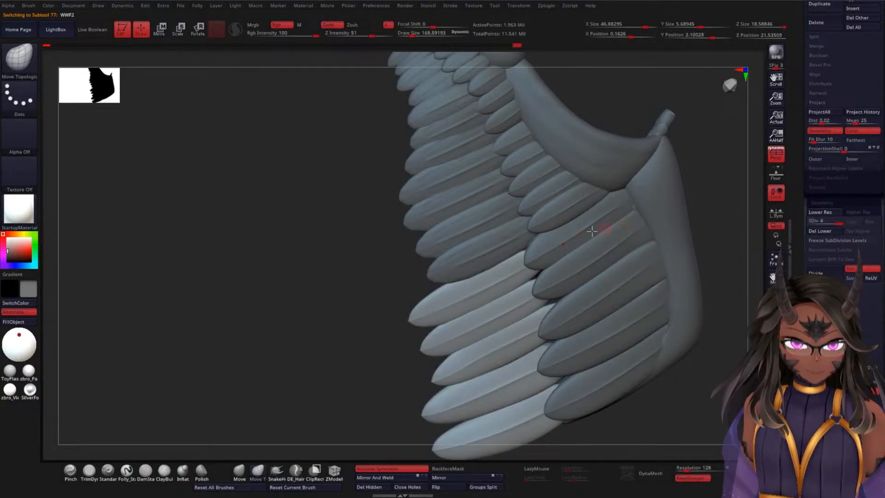
pyautogui.click(832, 221)
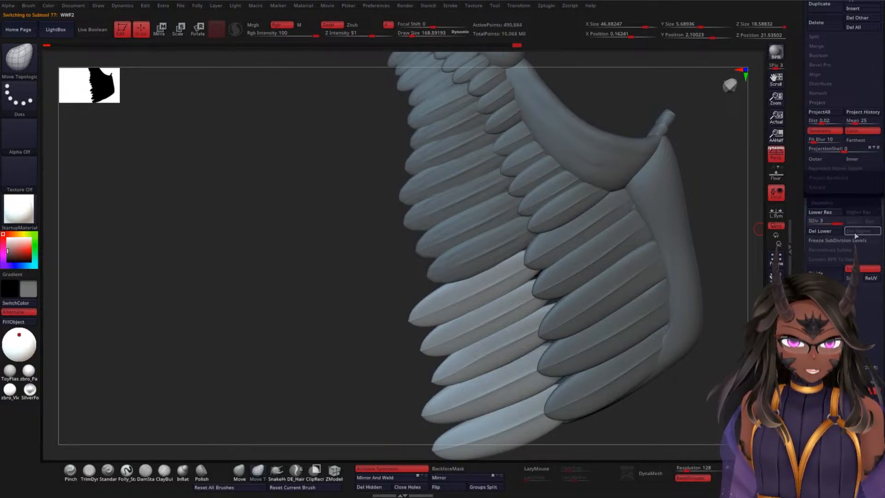
# Step: Set the WEF2 feather row to subdivision level 3 and delete its higher levels
pyautogui.keyDown('alt'); pyautogui.click(470, 242); pyautogui.keyUp('alt')
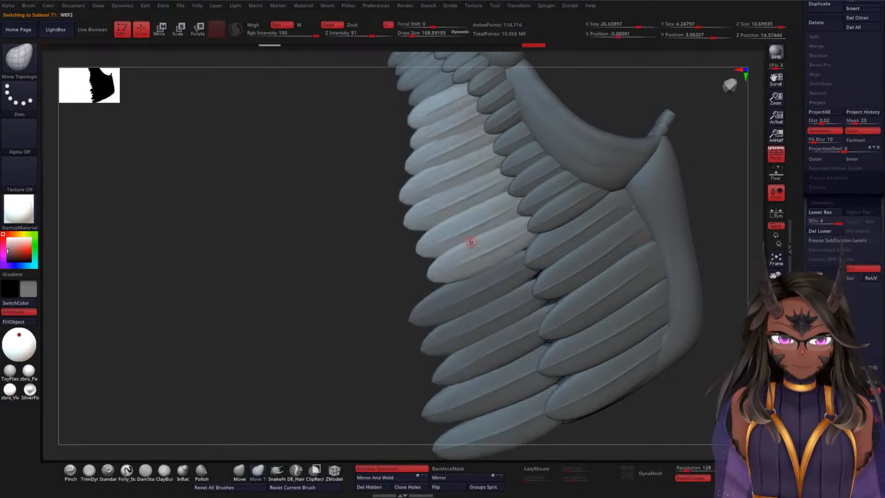
pyautogui.click(833, 223)
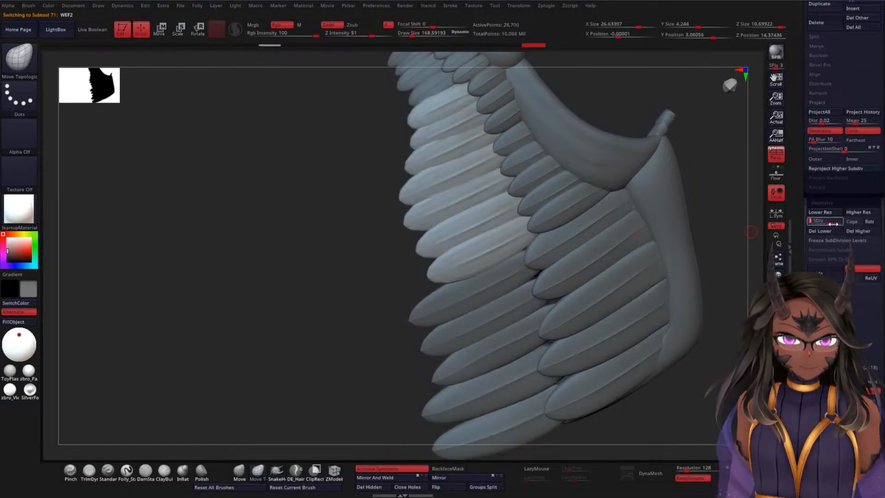
pyautogui.click(863, 231)
# Step: Check the subdivision levels of the remaining wing rows, including BottomWE1, BottomWS1 and BASEWW2_3, from both sides
pyautogui.moveTo(283, 212); pyautogui.dragTo(422, 235)
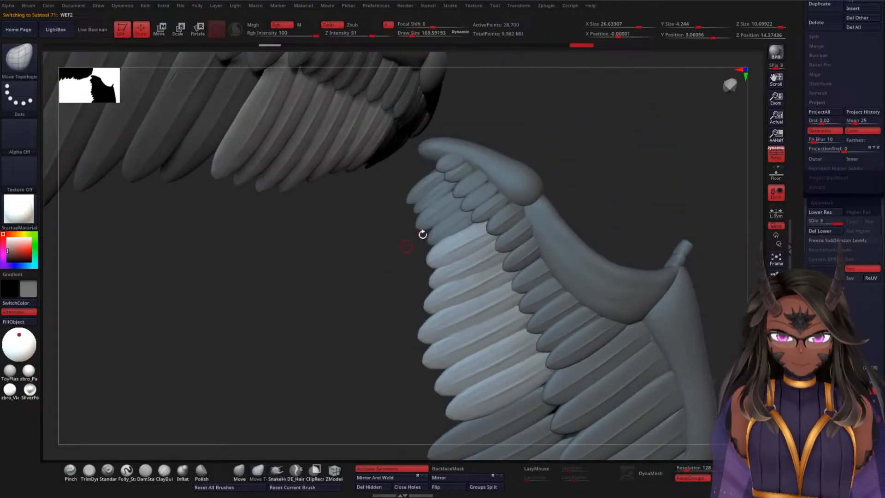
pyautogui.keyDown('alt'); pyautogui.click(437, 212); pyautogui.keyUp('alt')
pyautogui.moveTo(320, 348); pyautogui.dragTo(463, 266)
pyautogui.keyDown('alt'); pyautogui.click(451, 275); pyautogui.keyUp('alt')
pyautogui.keyDown('alt'); pyautogui.click(424, 286); pyautogui.keyUp('alt')
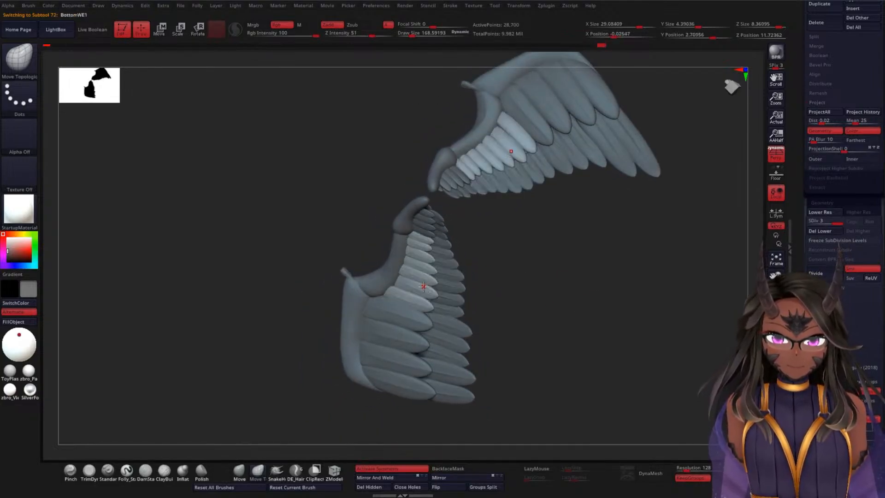
pyautogui.keyDown('alt'); pyautogui.click(420, 225); pyautogui.keyUp('alt')
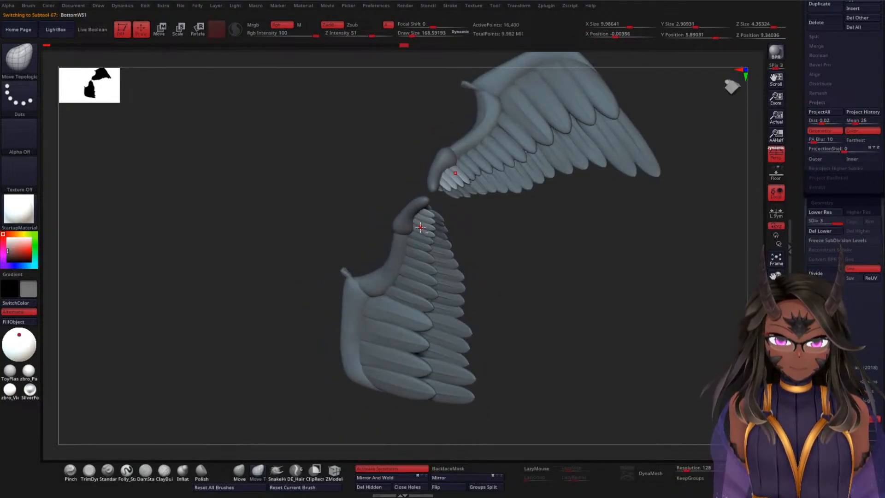
pyautogui.keyDown('alt'); pyautogui.click(404, 316); pyautogui.keyUp('alt')
pyautogui.moveTo(545, 274); pyautogui.dragTo(644, 259)
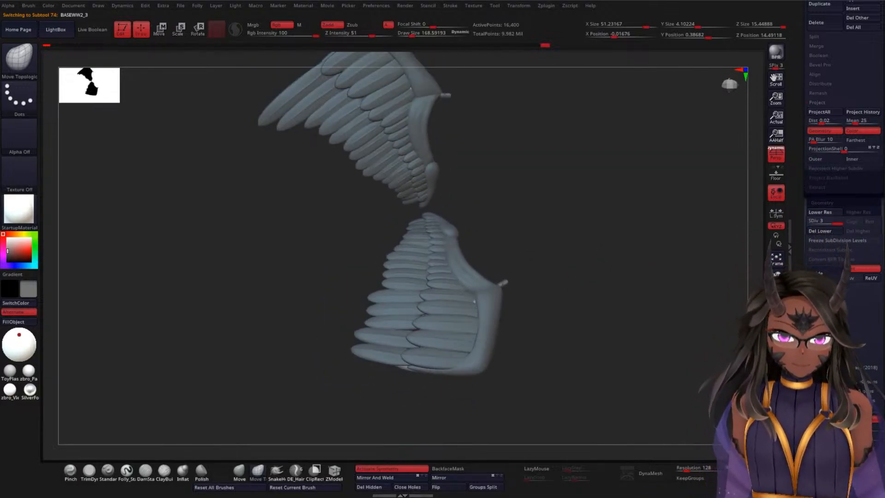
# Step: Look over both wings from a distance and save the file
pyautogui.click(776, 378)
pyautogui.click(775, 378)
pyautogui.keyDown('ctrl'); pyautogui.moveTo(606, 274); pyautogui.dragTo(602, 222, button='right'); pyautogui.keyUp('ctrl')
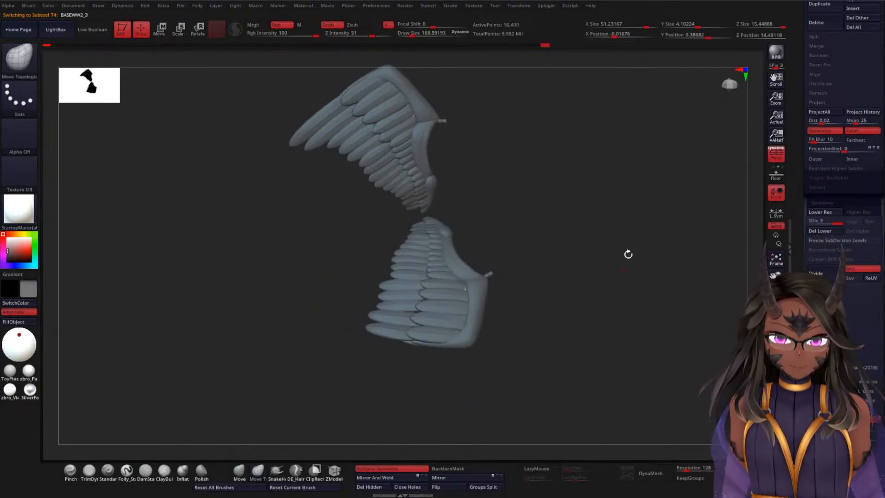
pyautogui.keyDown('alt'); pyautogui.moveTo(628, 253); pyautogui.dragTo(611, 346, button='right'); pyautogui.keyUp('alt')
pyautogui.scroll(10, 823, 234)
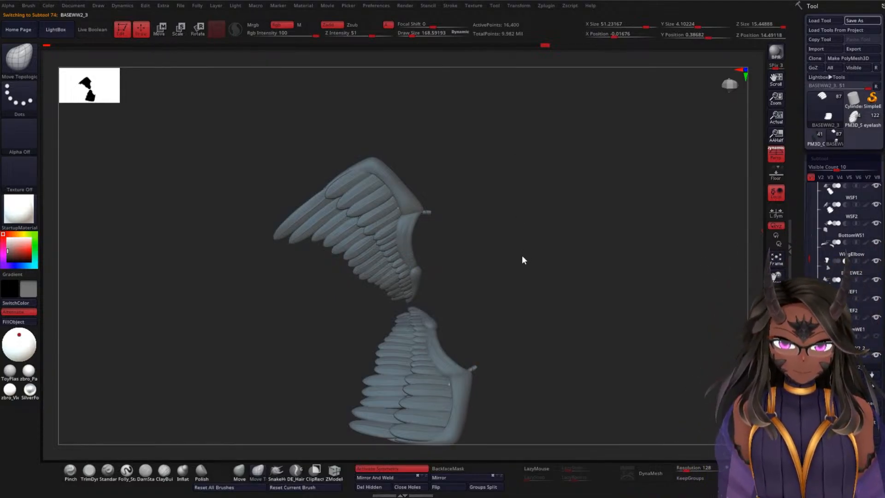
pyautogui.hotkey('ctrl', 's')
# Step: Show the folders with the feathered body and the humanoid figure alongside the wings
pyautogui.moveTo(535, 296); pyautogui.dragTo(561, 261)
pyautogui.moveTo(599, 236); pyautogui.dragTo(605, 327)
pyautogui.moveTo(676, 112); pyautogui.dragTo(587, 150)
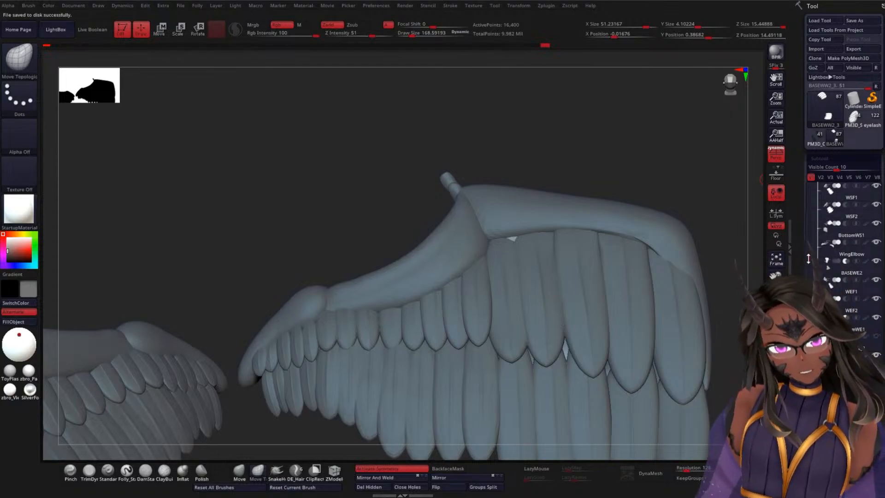
pyautogui.moveTo(810, 258); pyautogui.dragTo(815, 201)
pyautogui.click(877, 243)
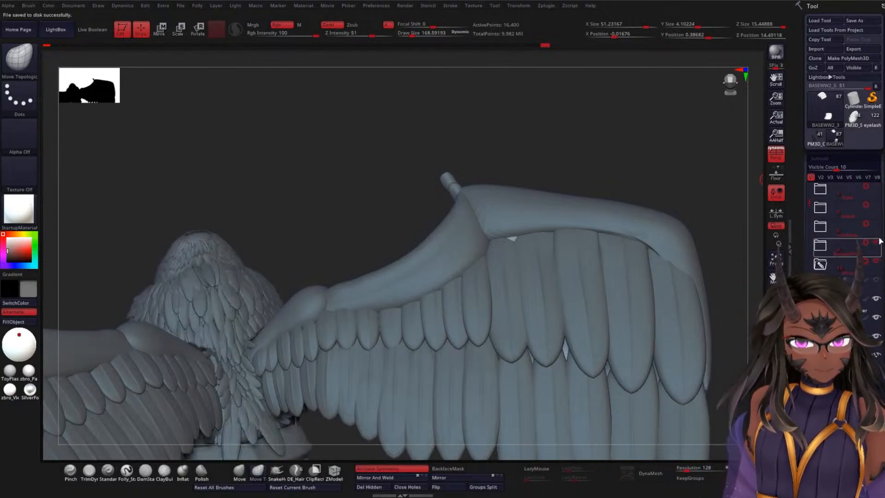
pyautogui.click(877, 225)
pyautogui.click(878, 189)
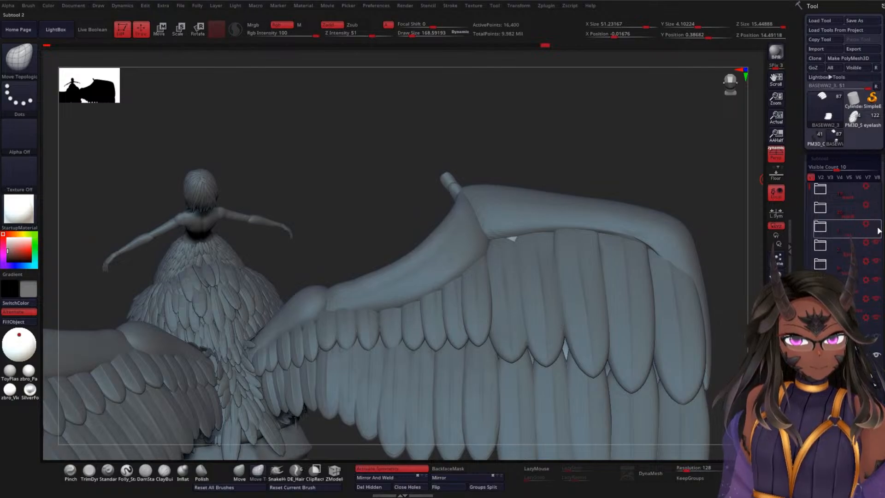
# Step: Move the wingRef subtool from the wings folder into the ref folder and collapse that folder
pyautogui.click(819, 206)
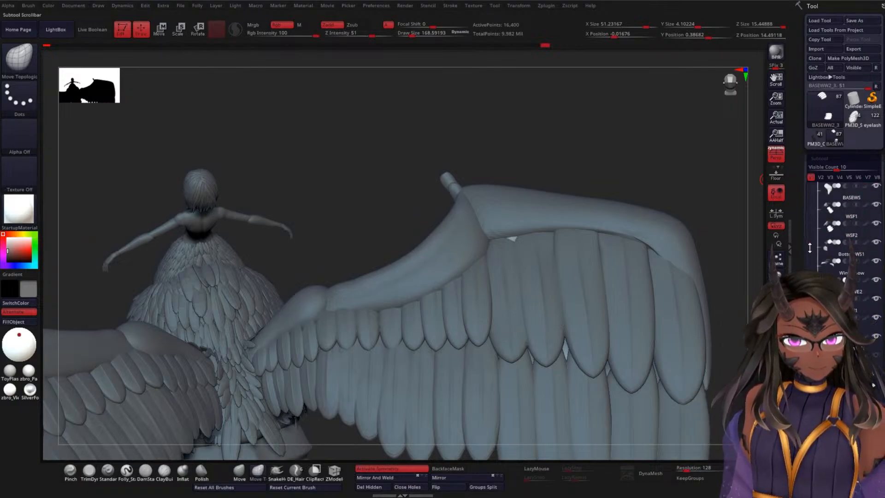
pyautogui.click(879, 228)
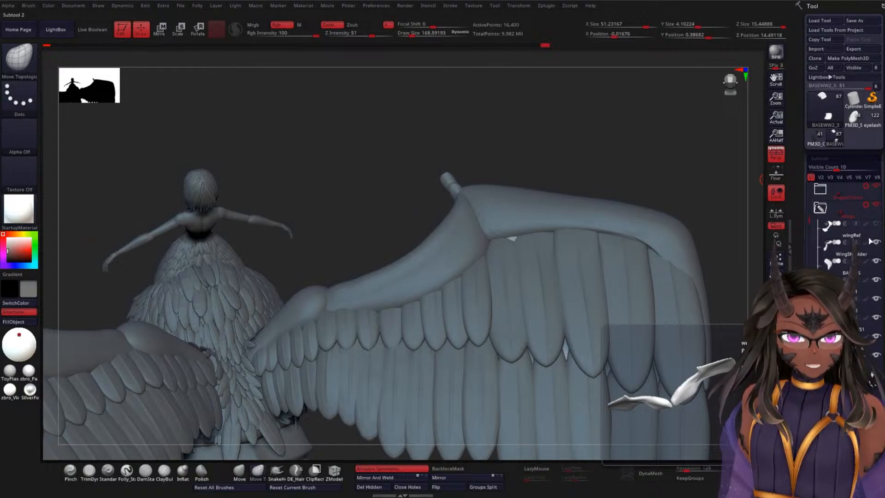
pyautogui.moveTo(845, 233)
pyautogui.mouseDown()
pyautogui.moveTo(842, 170)
pyautogui.moveTo(838, 236)
pyautogui.mouseUp()
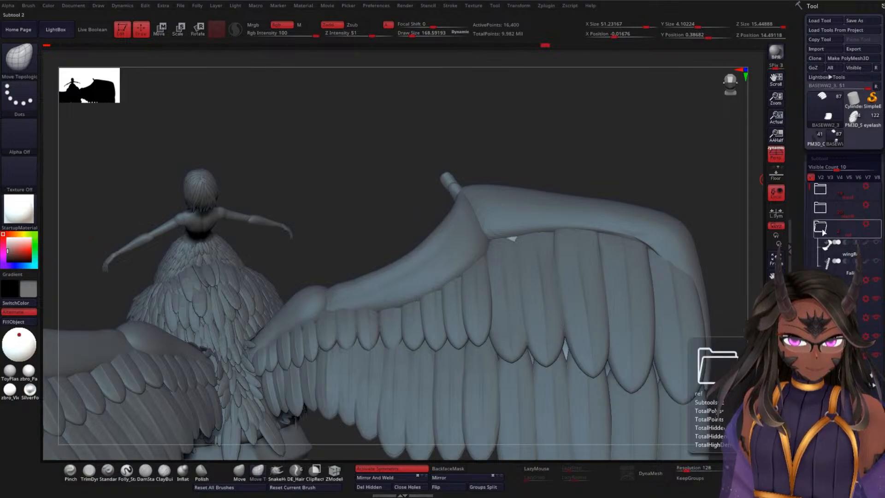
pyautogui.click(822, 230)
# Step: Inspect the whole winged figure from the back, side and front
pyautogui.keyDown('alt'); pyautogui.moveTo(665, 162); pyautogui.dragTo(661, 98); pyautogui.keyUp('alt')
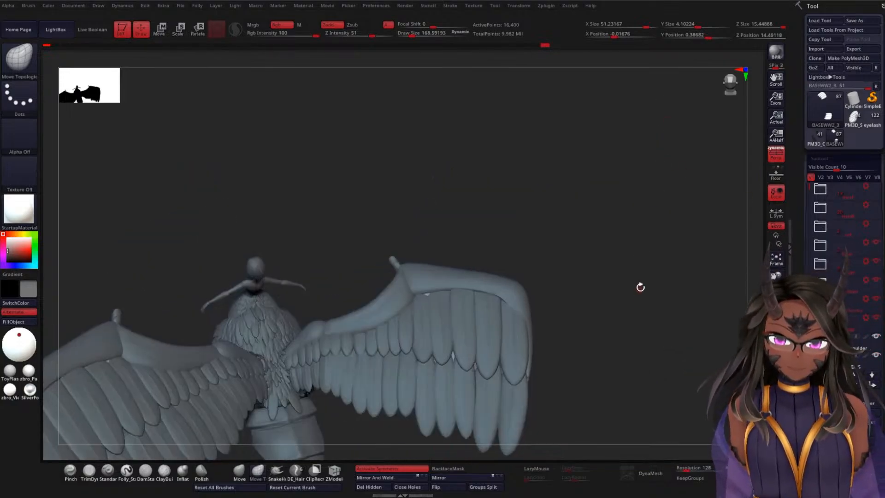
pyautogui.moveTo(640, 286); pyautogui.dragTo(550, 252)
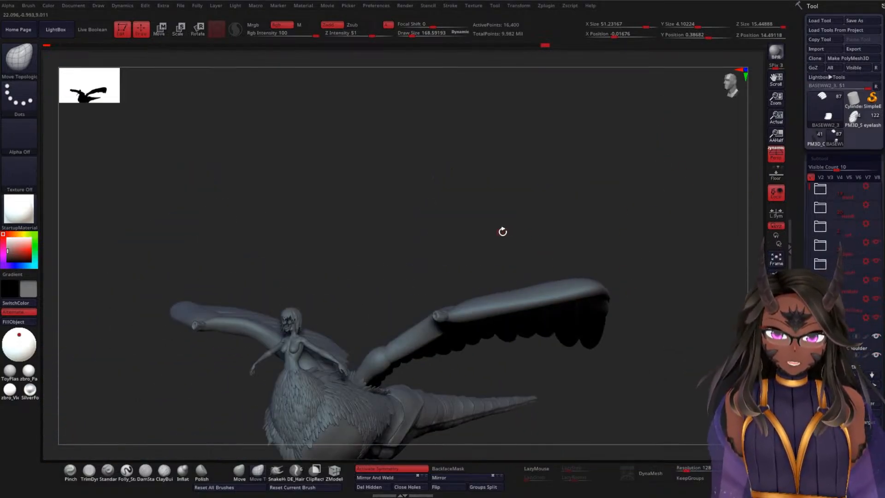
pyautogui.moveTo(502, 231); pyautogui.dragTo(516, 278)
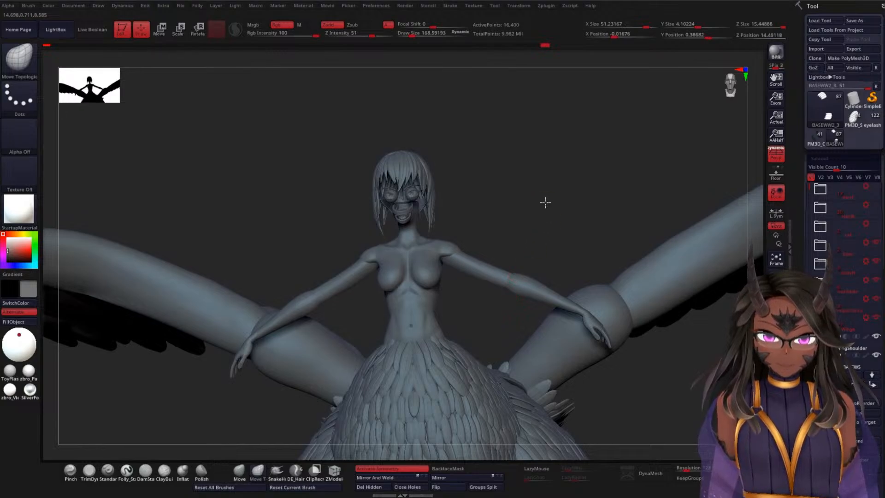
pyautogui.moveTo(545, 202); pyautogui.dragTo(556, 196)
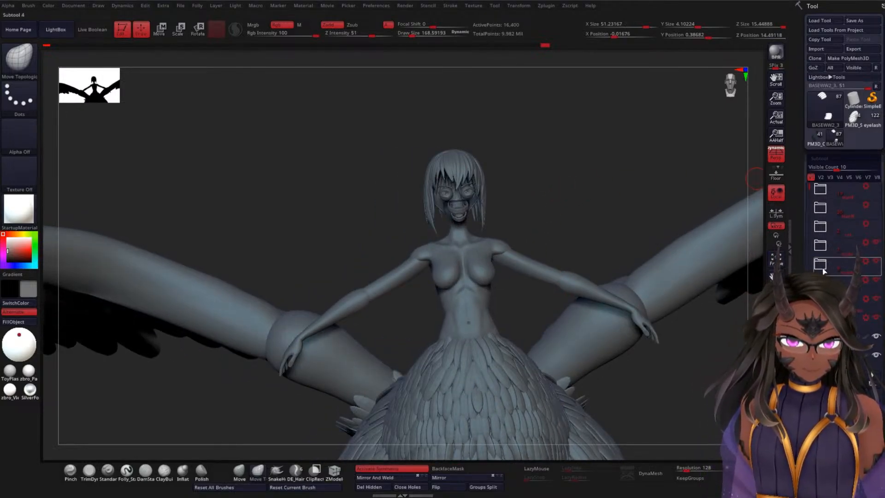
pyautogui.moveTo(582, 199)
pyautogui.keyDown('shift'); pyautogui.mouseDown()
pyautogui.moveTo(595, 220)
pyautogui.moveTo(587, 188)
pyautogui.mouseUp(); pyautogui.keyUp('shift')
# Step: Select the feathered torso subtool PM3D_Sphere3D1_20 and expand the DragonTorso folder that contains it
pyautogui.moveTo(631, 338)
pyautogui.keyDown('alt'); pyautogui.mouseDown()
pyautogui.moveTo(549, 280)
pyautogui.moveTo(598, 260)
pyautogui.moveTo(427, 260)
pyautogui.mouseUp(); pyautogui.keyUp('alt')
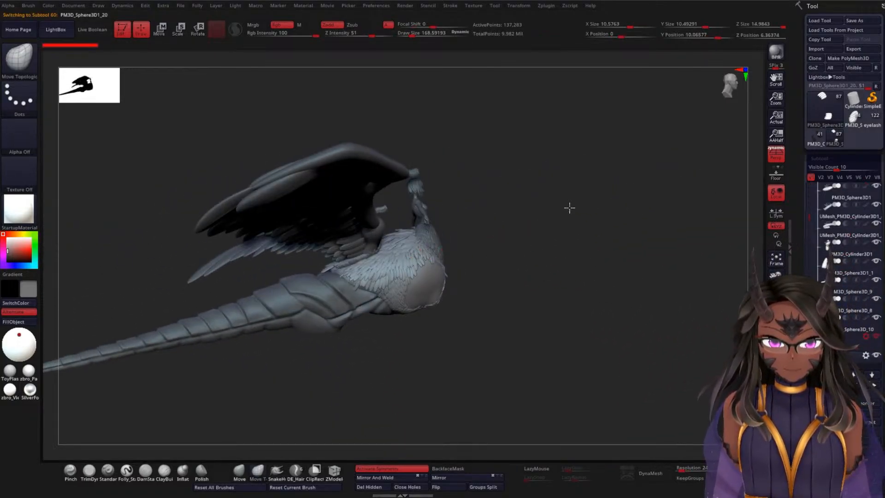
pyautogui.keyDown('alt'); pyautogui.moveTo(568, 207); pyautogui.dragTo(577, 306); pyautogui.keyUp('alt')
pyautogui.moveTo(809, 227); pyautogui.dragTo(815, 261)
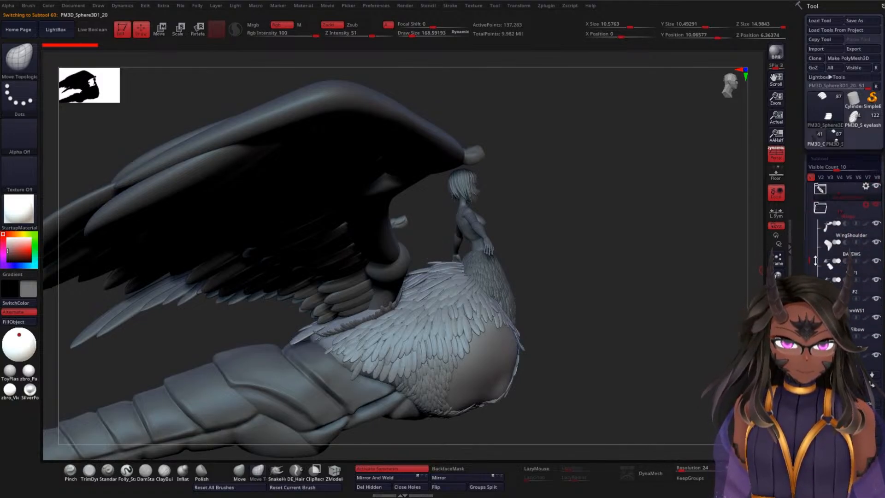
pyautogui.click(819, 189)
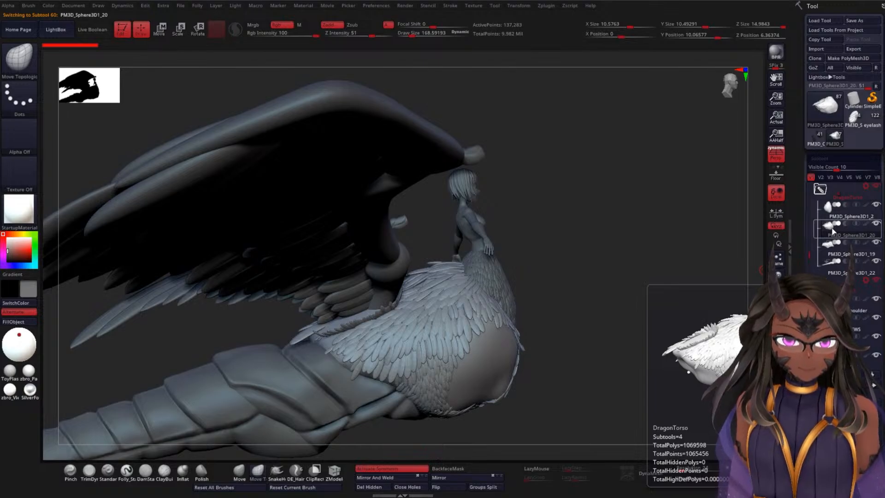
# Step: Mask the feathers of the torso subtool PM3D_Sphere3D1_20, leaving its smooth base mesh unmasked
pyautogui.keyDown('ctrl'); pyautogui.moveTo(610, 272); pyautogui.dragTo(583, 251, button='right'); pyautogui.keyUp('ctrl')
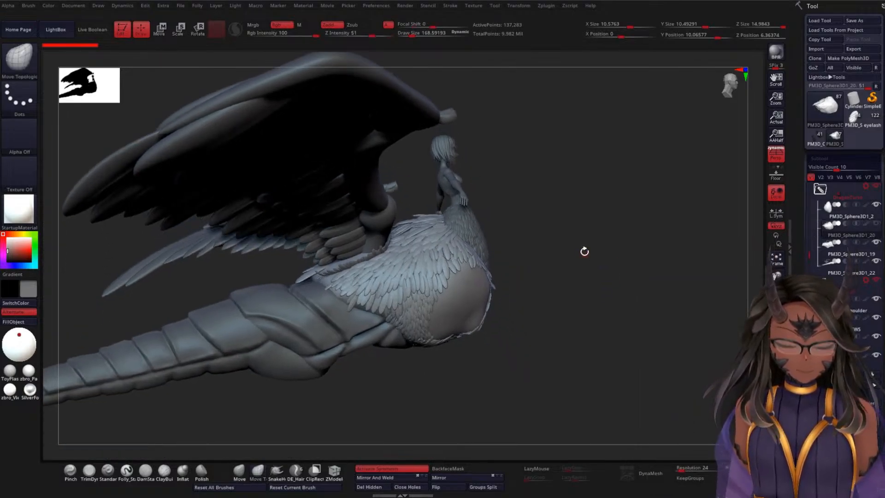
pyautogui.press('w')
pyautogui.click(473, 303)
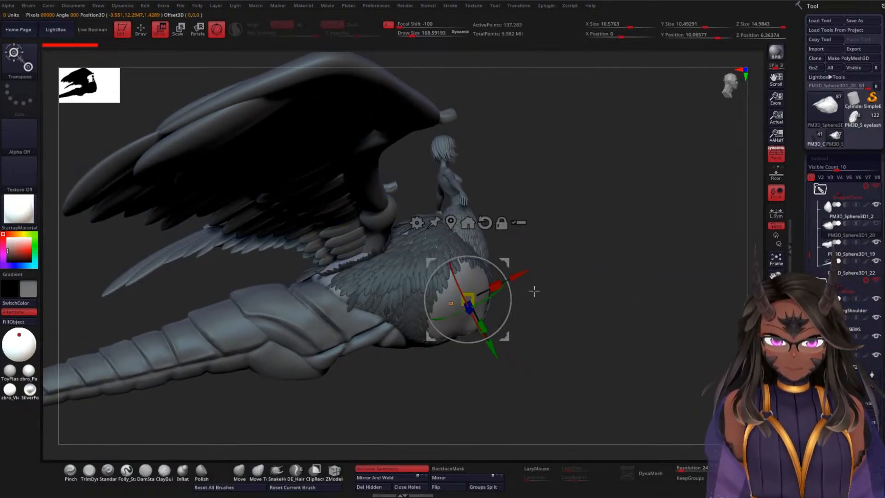
pyautogui.moveTo(533, 292)
pyautogui.mouseDown()
pyautogui.moveTo(618, 303)
pyautogui.moveTo(646, 233)
pyautogui.moveTo(641, 164)
pyautogui.mouseUp()
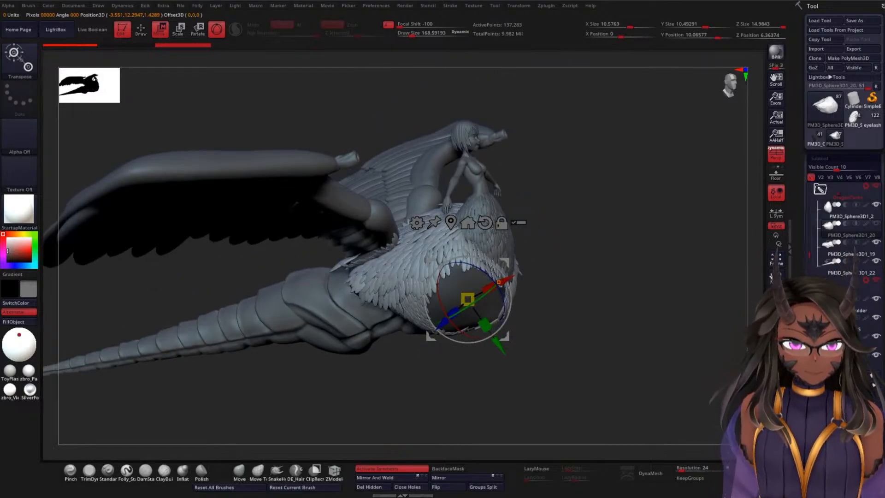
# Step: Split the masked torso feathers into their own subtool and check the result on the body
pyautogui.scroll(-10, 807, 232)
pyautogui.scroll(-10, 807, 231)
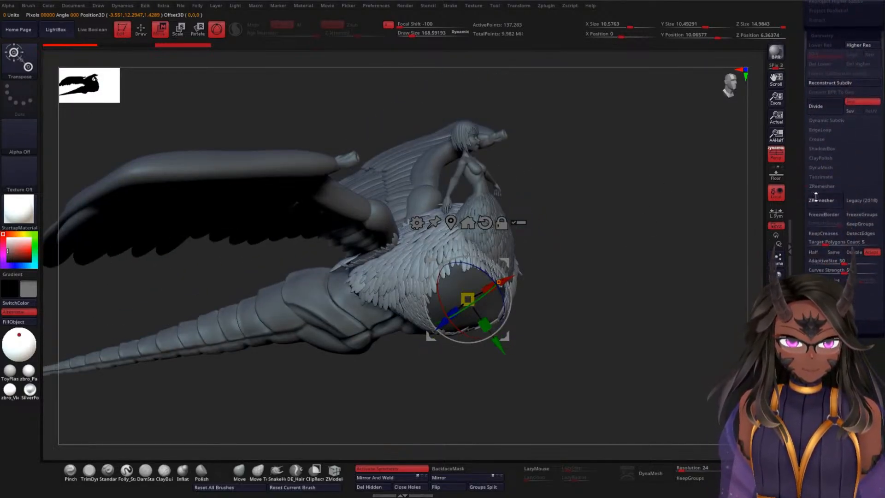
pyautogui.scroll(-5, 806, 266)
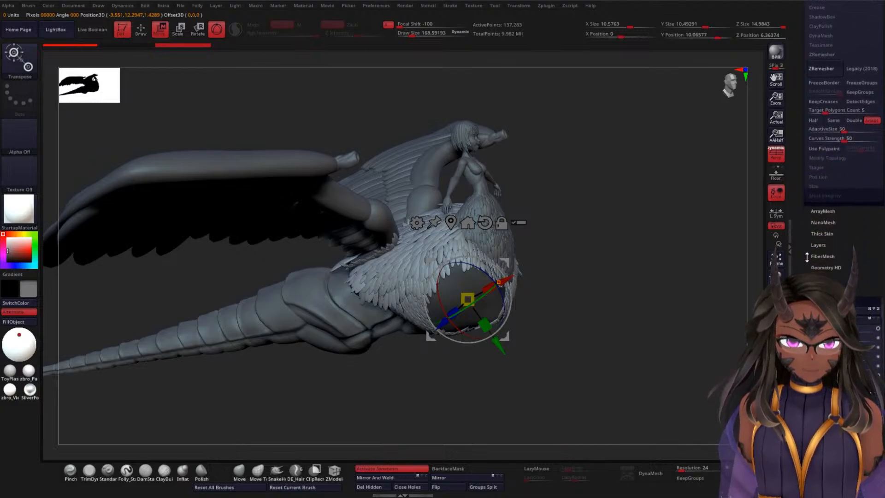
pyautogui.scroll(8, 806, 266)
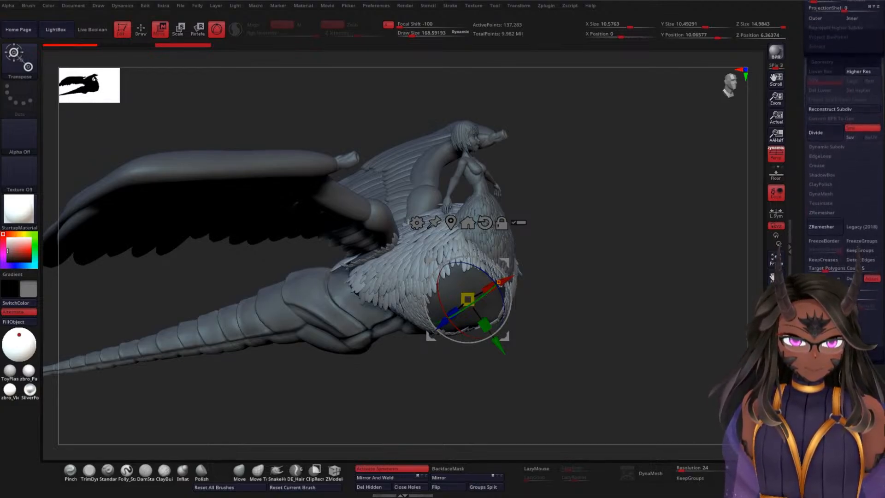
pyautogui.scroll(5, 822, 266)
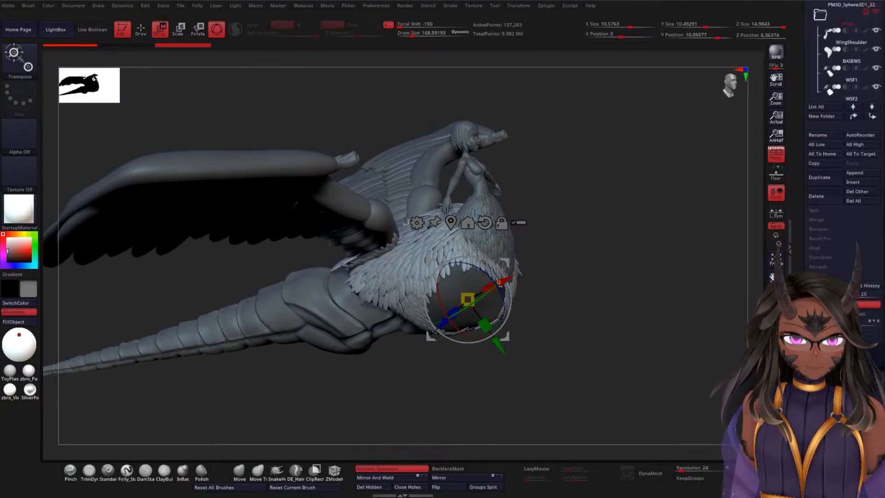
pyautogui.scroll(2, 829, 267)
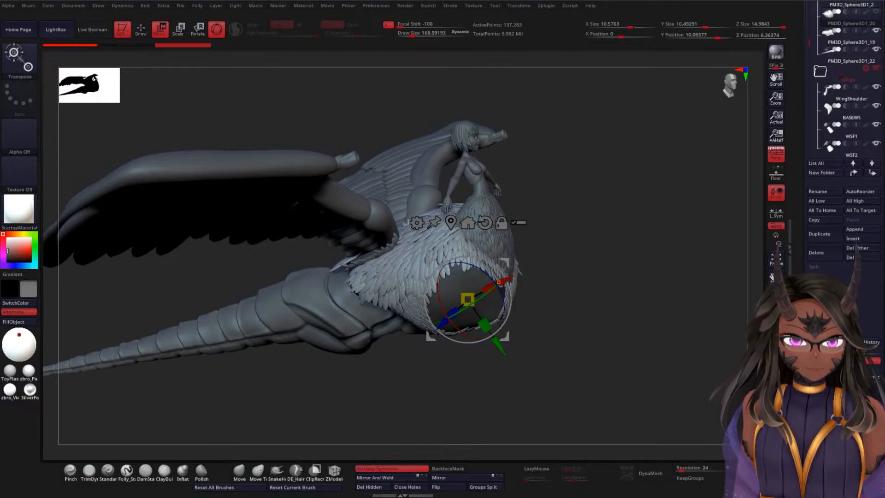
pyautogui.click(860, 273)
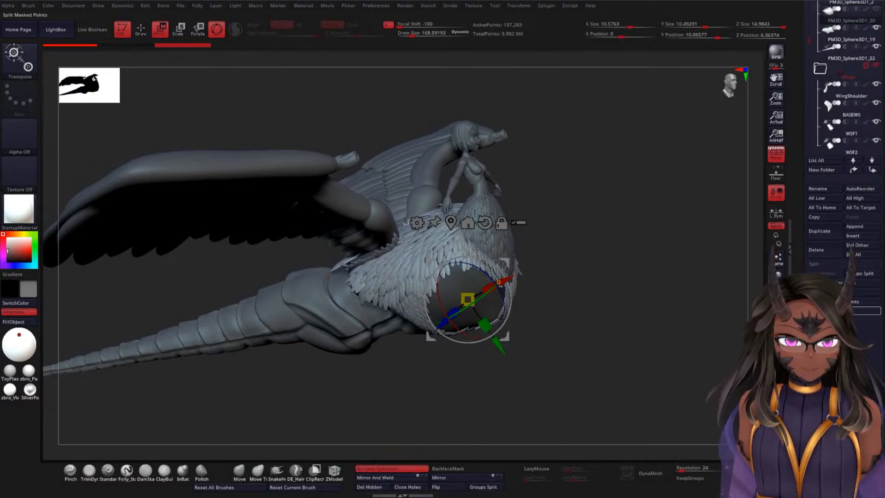
pyautogui.moveTo(691, 272); pyautogui.dragTo(653, 277)
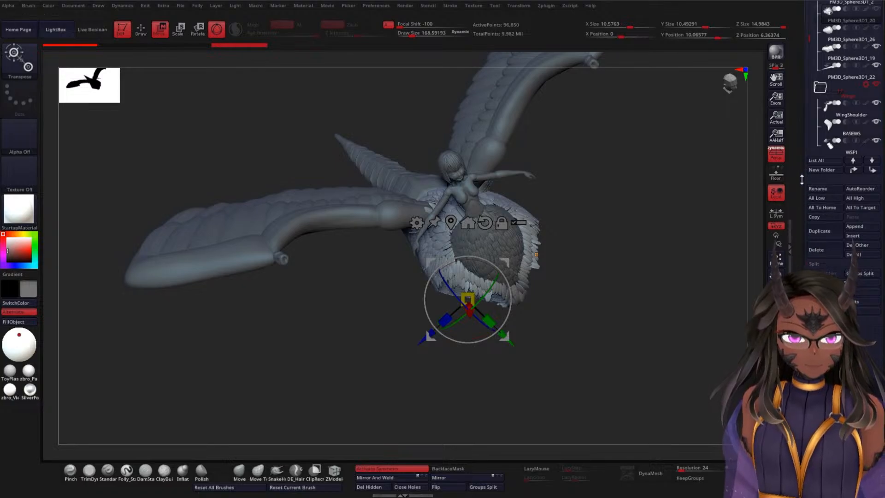
pyautogui.scroll(10, 845, 250)
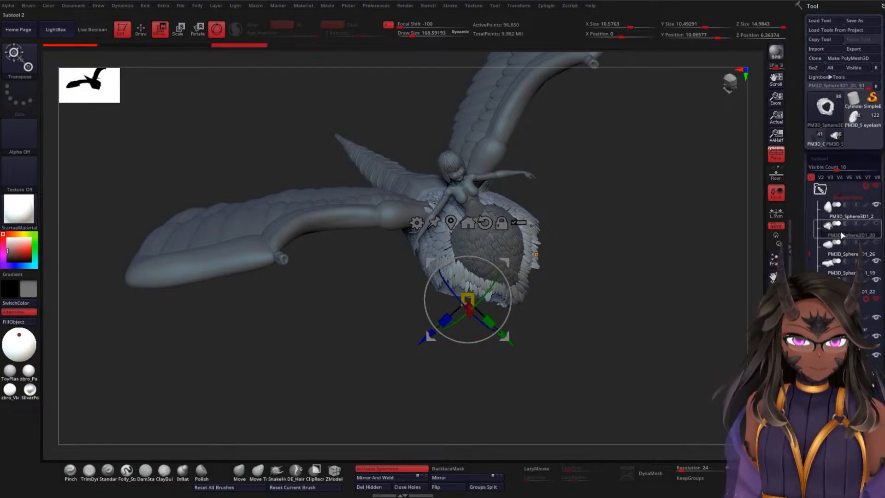
pyautogui.moveTo(852, 254)
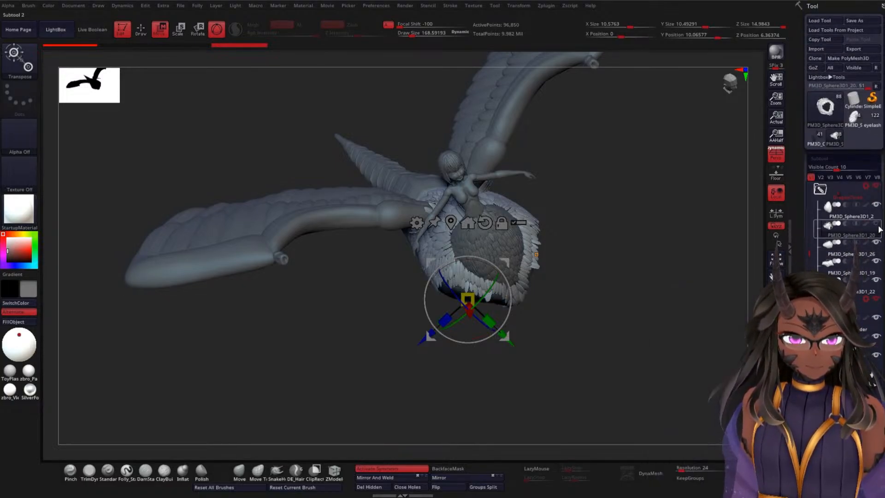
pyautogui.moveTo(736, 245); pyautogui.dragTo(683, 224)
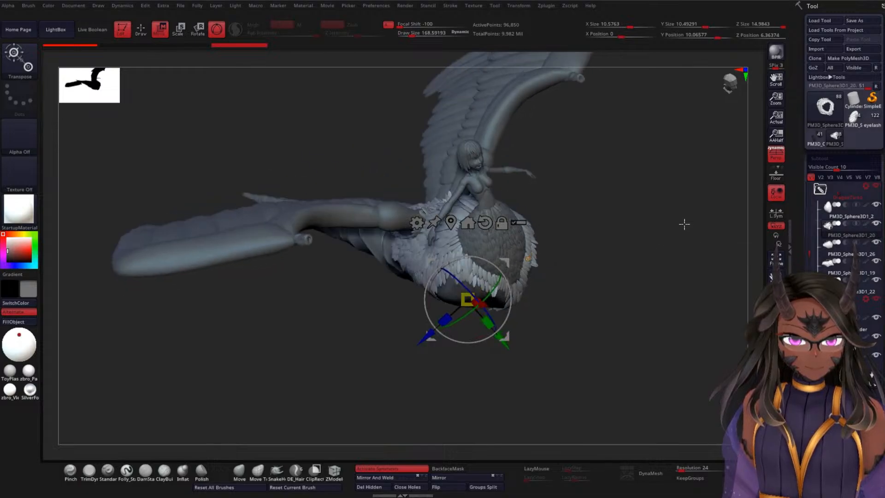
# Step: Isolate the chest subtool PM3D_Sphere3D1_2 and mask its feathers, leaving the smooth base unmasked
pyautogui.click(850, 220)
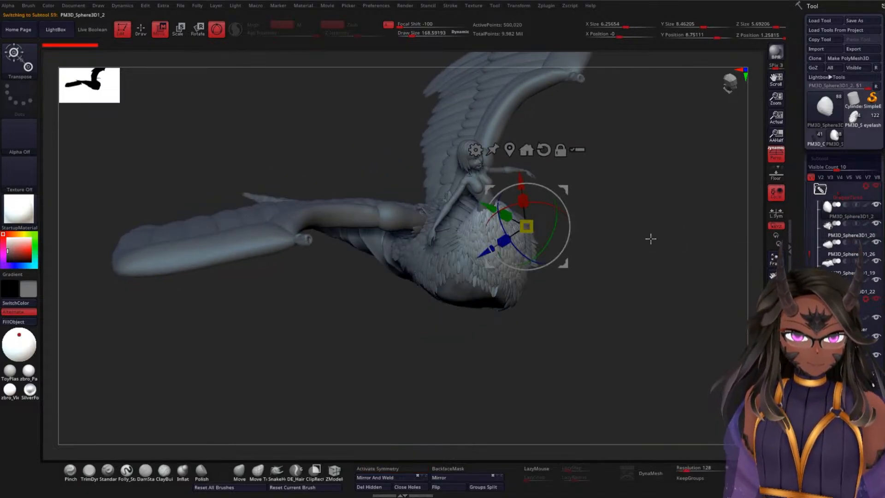
pyautogui.moveTo(654, 253); pyautogui.dragTo(702, 231)
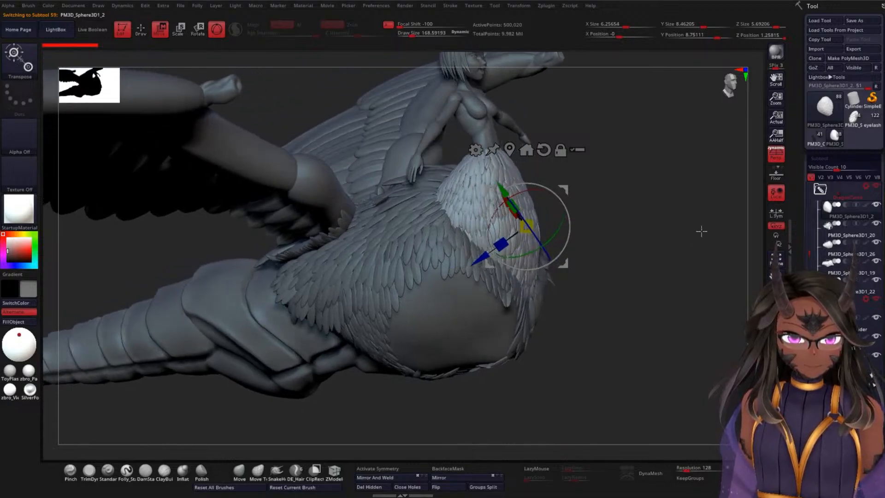
pyautogui.moveTo(841, 218)
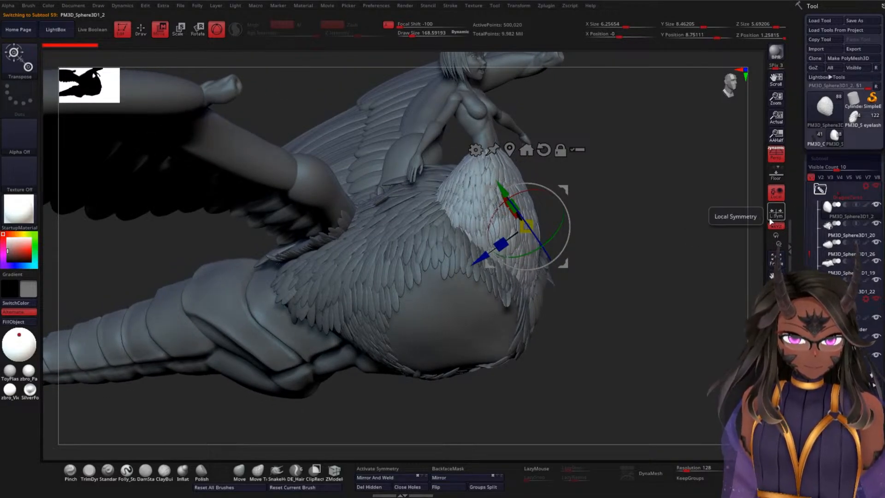
pyautogui.click(776, 376)
pyautogui.moveTo(617, 309); pyautogui.dragTo(622, 301)
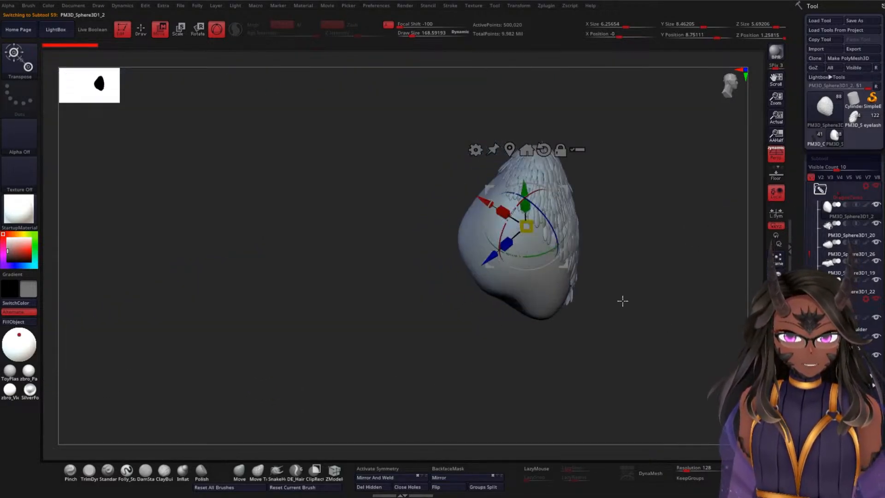
pyautogui.click(535, 296)
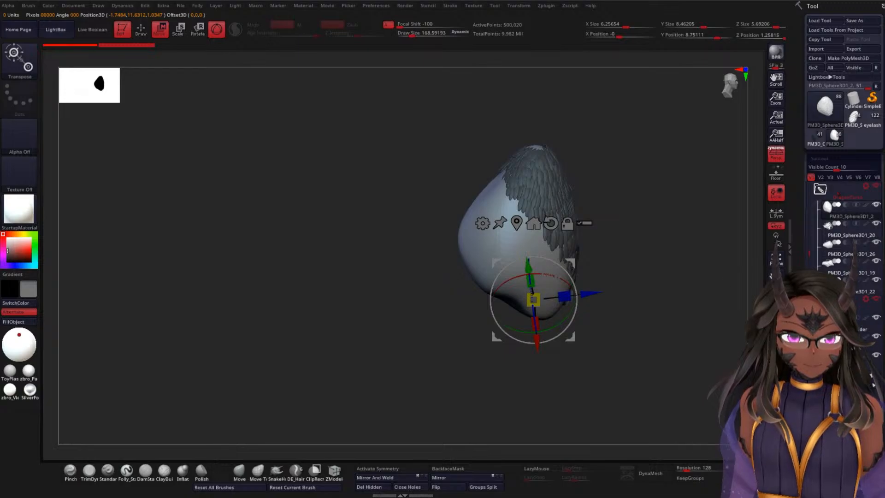
# Step: Split the masked chest feathers into a separate subtool and show the rest of the model again
pyautogui.scroll(-5, 844, 139)
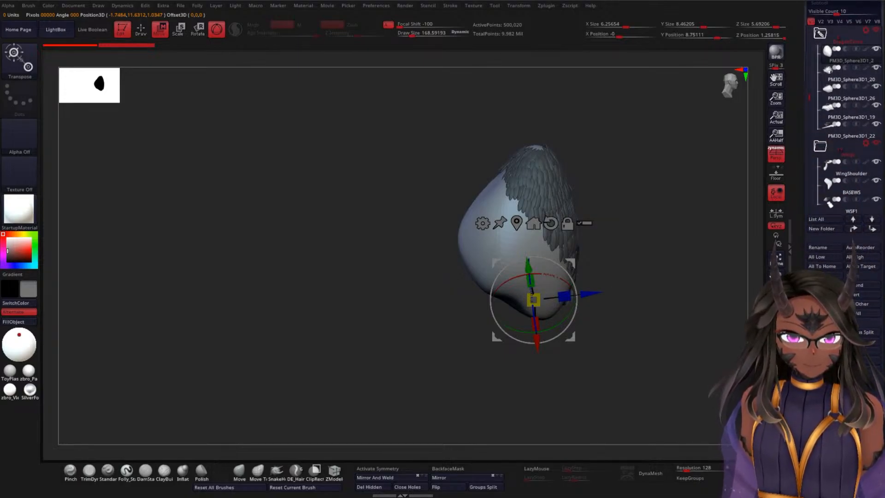
pyautogui.scroll(-1, 843, 138)
pyautogui.click(776, 192)
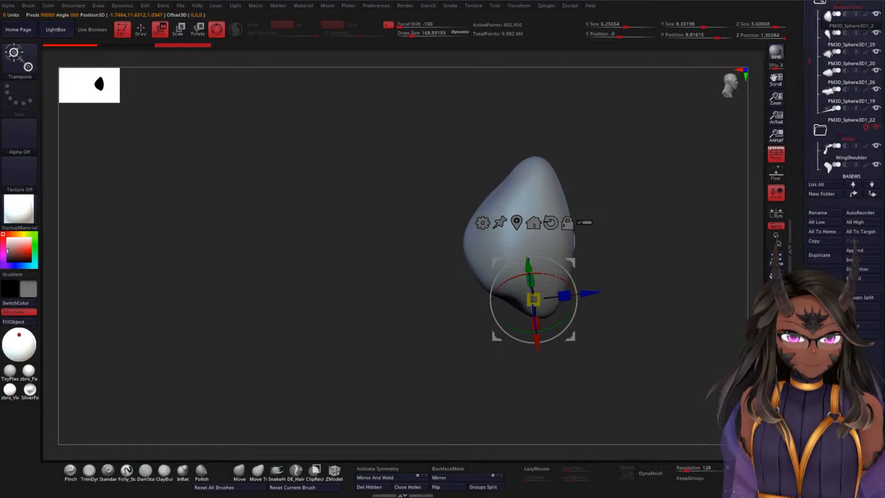
pyautogui.click(776, 380)
pyautogui.moveTo(669, 331); pyautogui.dragTo(673, 305)
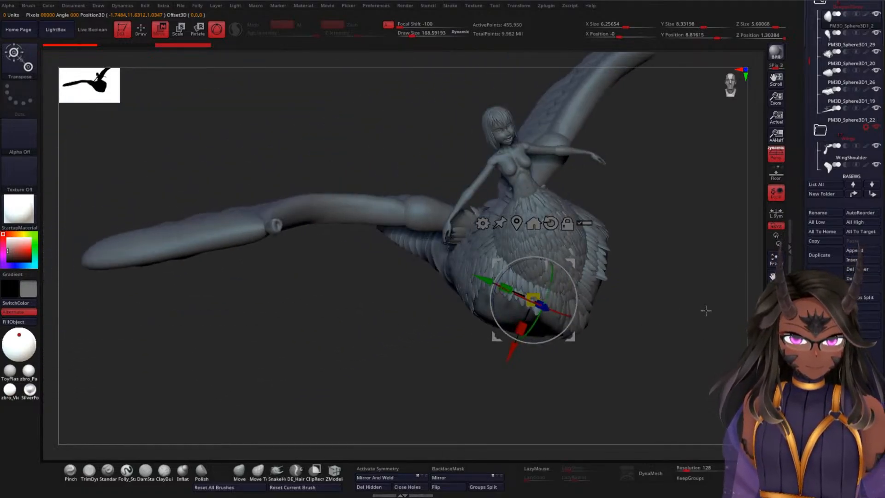
# Step: Expand the legs folder, isolate the upper-leg subtool PM3D_Sphere3D1_23 and mask its feathers, leaving the smooth base unmasked
pyautogui.moveTo(809, 62); pyautogui.dragTo(809, 139)
pyautogui.click(820, 118)
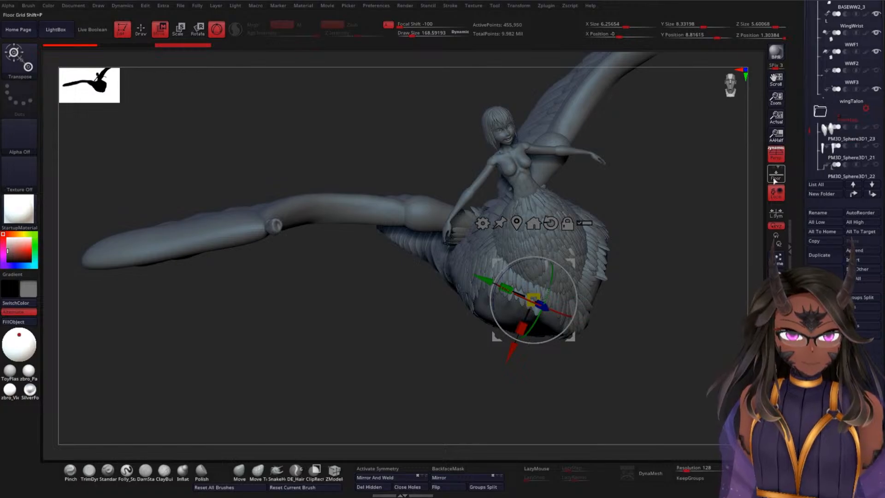
pyautogui.click(835, 131)
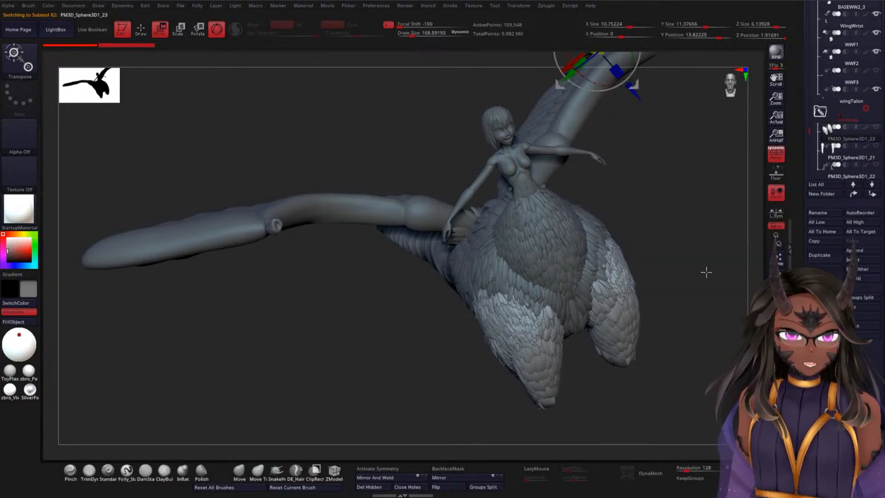
pyautogui.moveTo(705, 270); pyautogui.dragTo(719, 256)
pyautogui.click(776, 371)
pyautogui.moveTo(645, 333); pyautogui.dragTo(653, 356)
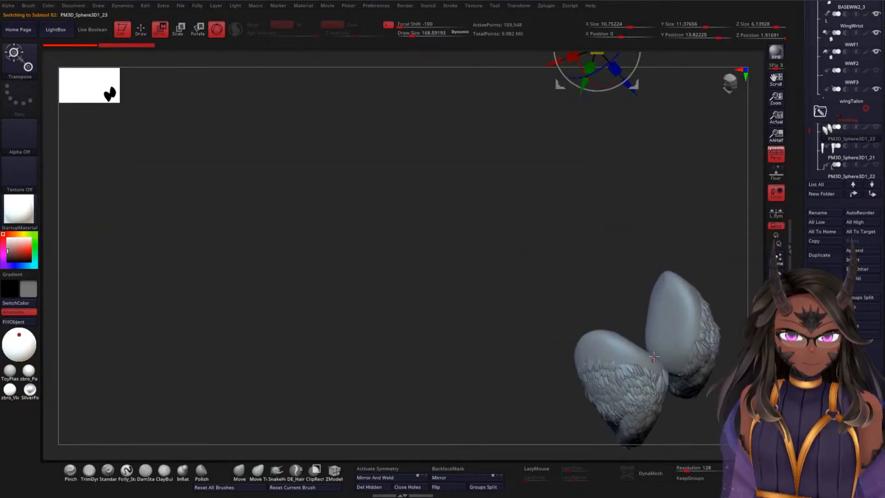
pyautogui.click(671, 315)
pyautogui.keyDown('alt'); pyautogui.moveTo(558, 276); pyautogui.dragTo(570, 245); pyautogui.keyUp('alt')
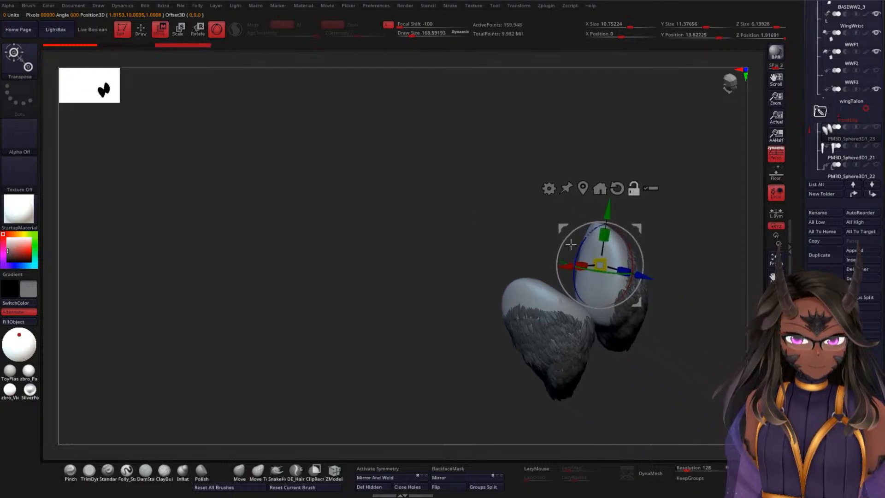
# Step: Split the masked upper-leg feathers off from the smooth leg base into their own subtool
pyautogui.click(843, 332)
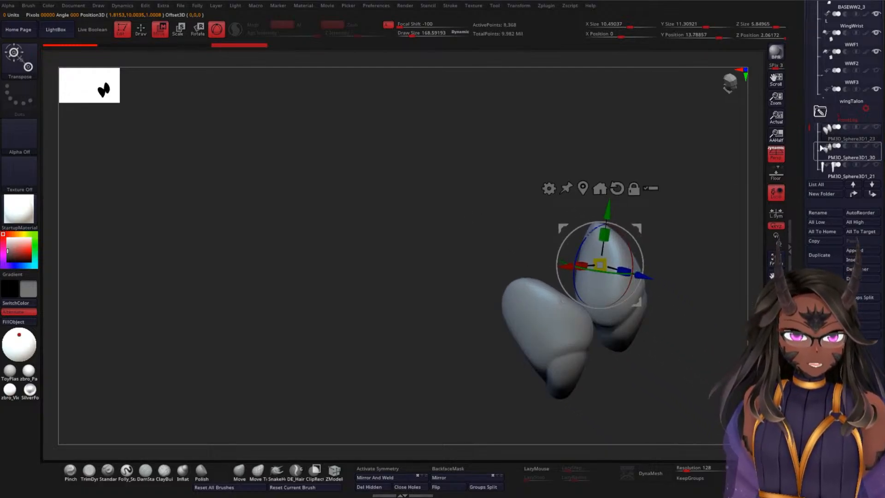
pyautogui.moveTo(807, 125); pyautogui.dragTo(807, 133)
pyautogui.moveTo(830, 132)
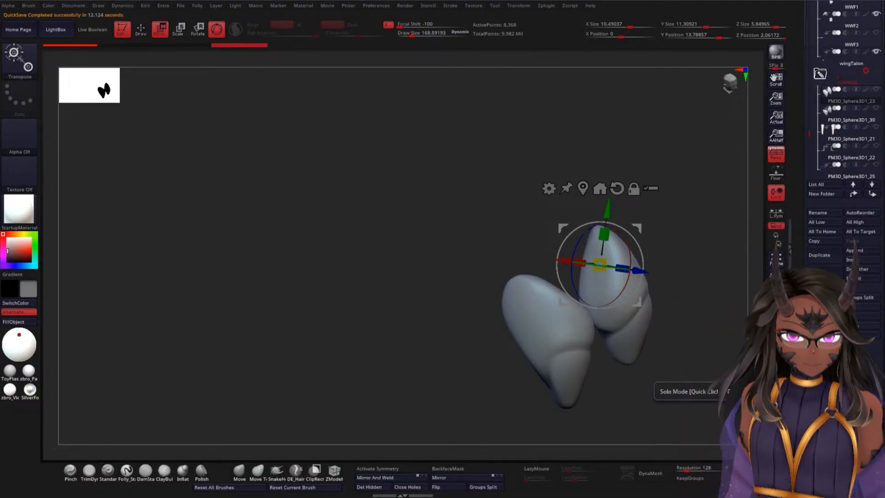
# Step: End the isolation of the leg base and make the whole legs folder visible with the body
pyautogui.click(776, 374)
pyautogui.moveTo(687, 314); pyautogui.dragTo(698, 270)
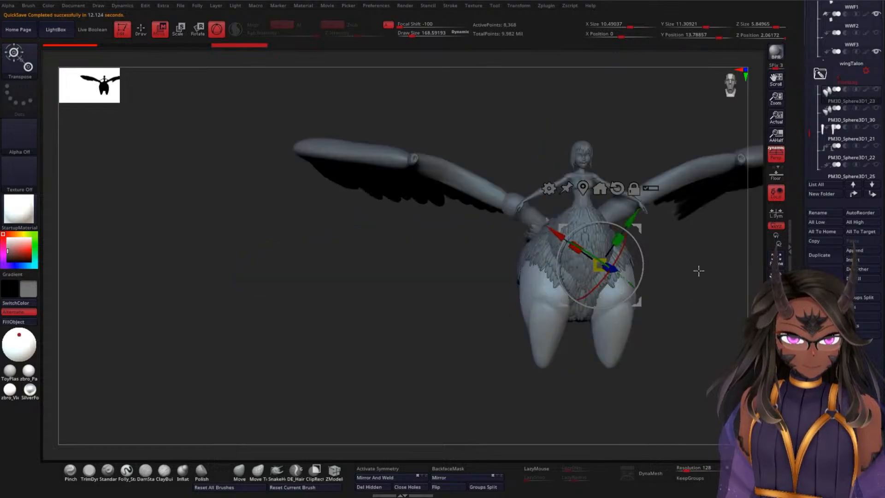
pyautogui.click(878, 75)
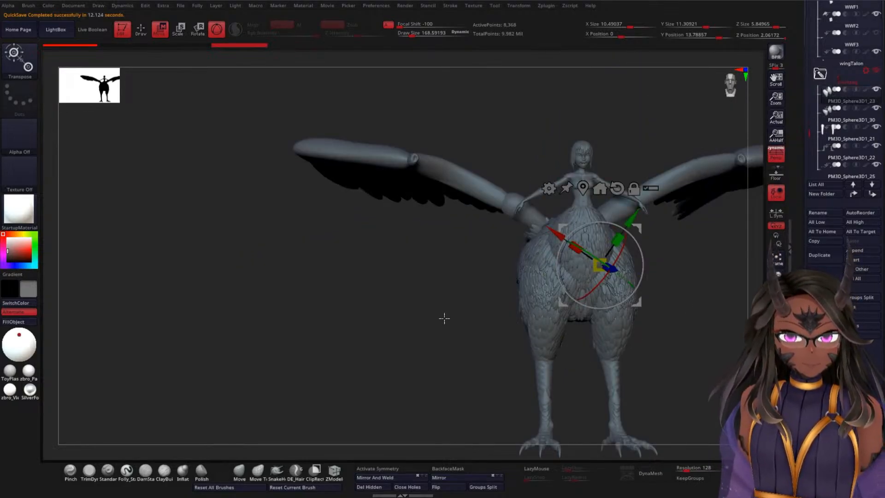
pyautogui.moveTo(435, 319); pyautogui.dragTo(703, 281)
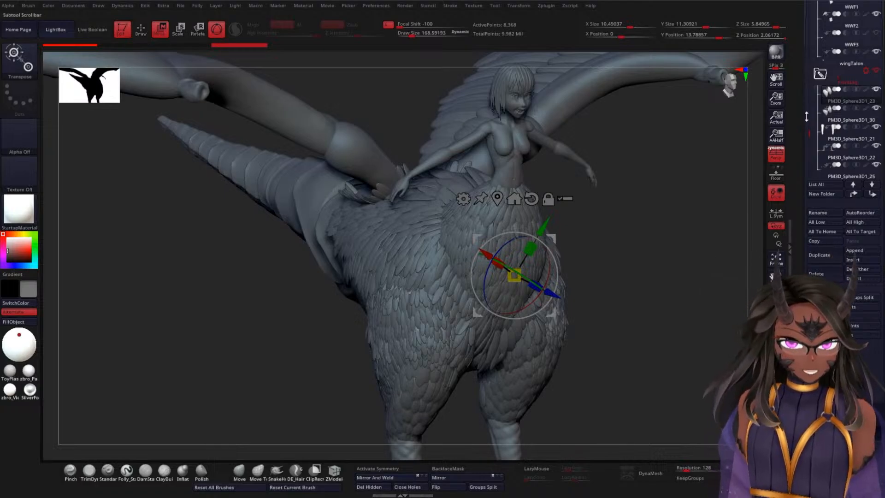
# Step: Rename the subtool PM3D_Sphere3D1 below the head in the humanoid figure's folder as tongue
pyautogui.moveTo(809, 136); pyautogui.dragTo(810, 2)
pyautogui.click(828, 72)
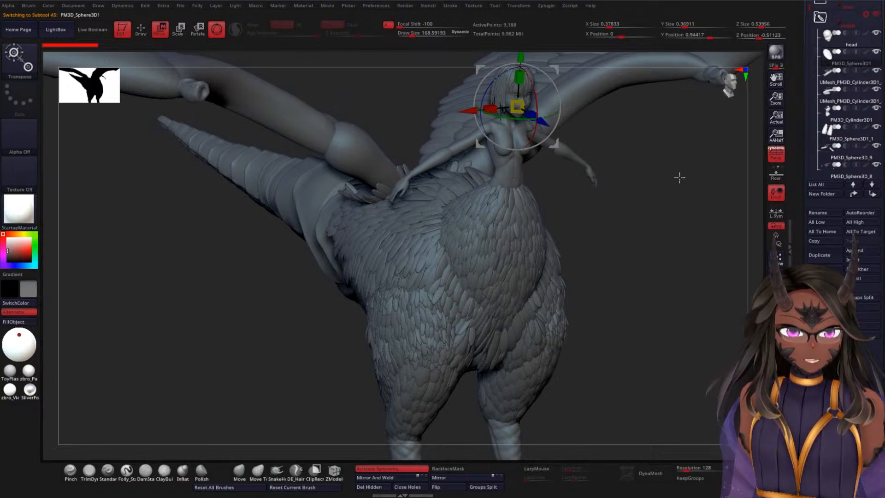
pyautogui.moveTo(679, 177)
pyautogui.keyDown('alt'); pyautogui.mouseDown()
pyautogui.moveTo(612, 233)
pyautogui.moveTo(652, 237)
pyautogui.moveTo(615, 247)
pyautogui.moveTo(676, 193)
pyautogui.mouseUp(); pyautogui.keyUp('alt')
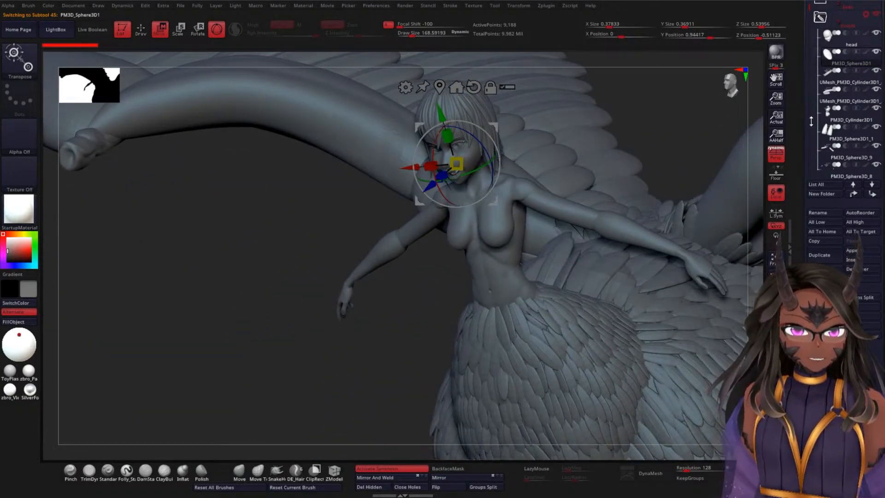
pyautogui.click(832, 216)
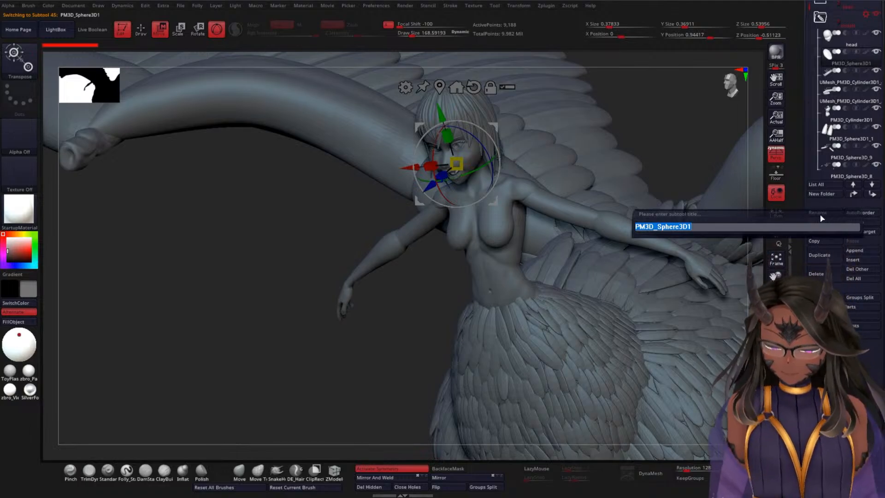
pyautogui.write('tongue')
pyautogui.press('Return')
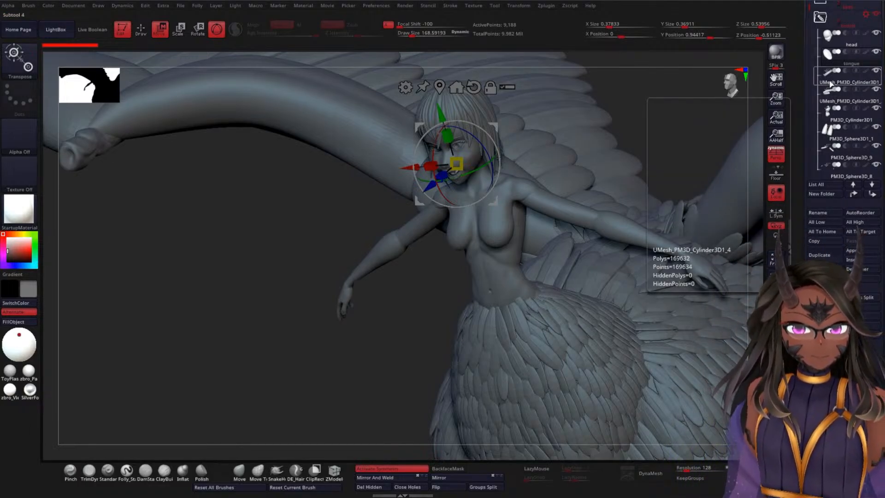
# Step: Rename the lower teeth subtool UMesh_PM3D_Cylinder3D1_4 in the humanoid figure's folder as teethB
pyautogui.click(826, 101)
pyautogui.moveTo(661, 117); pyautogui.dragTo(686, 87)
pyautogui.press('q')
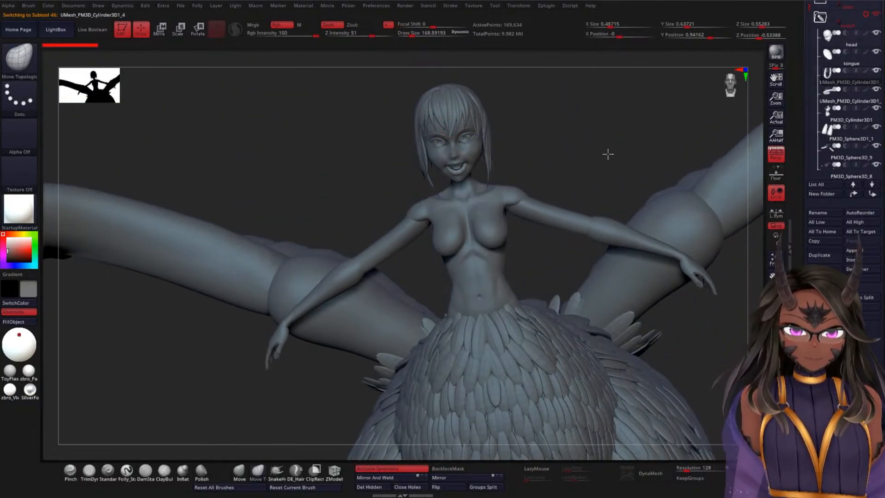
pyautogui.keyDown('alt'); pyautogui.moveTo(607, 154); pyautogui.dragTo(604, 357); pyautogui.keyUp('alt')
pyautogui.moveTo(686, 181); pyautogui.dragTo(687, 145)
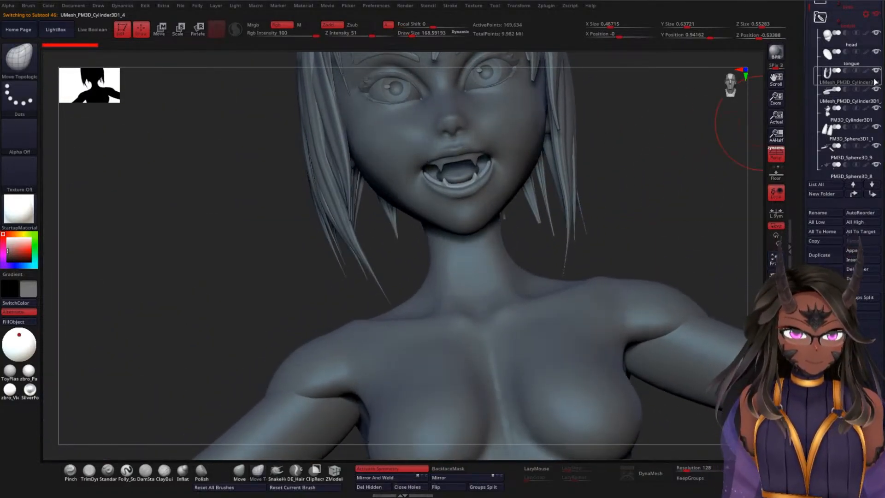
pyautogui.click(835, 213)
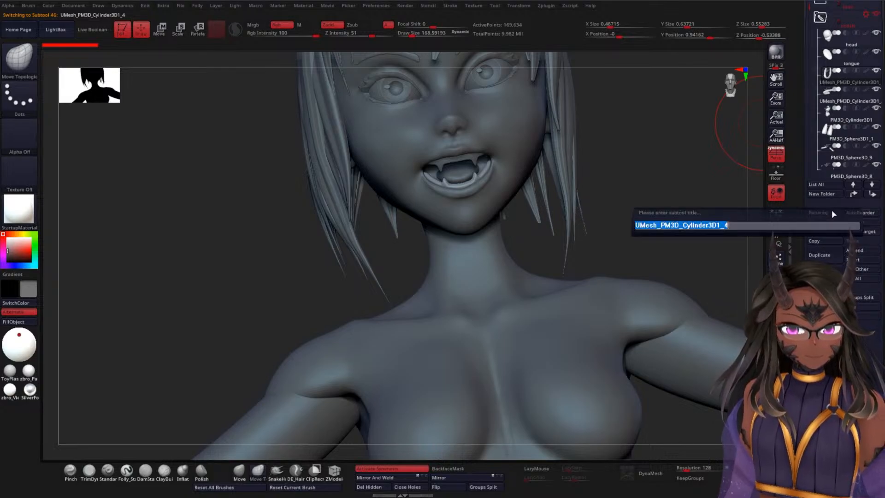
pyautogui.press('BackSpace')
pyautogui.write('teeth')
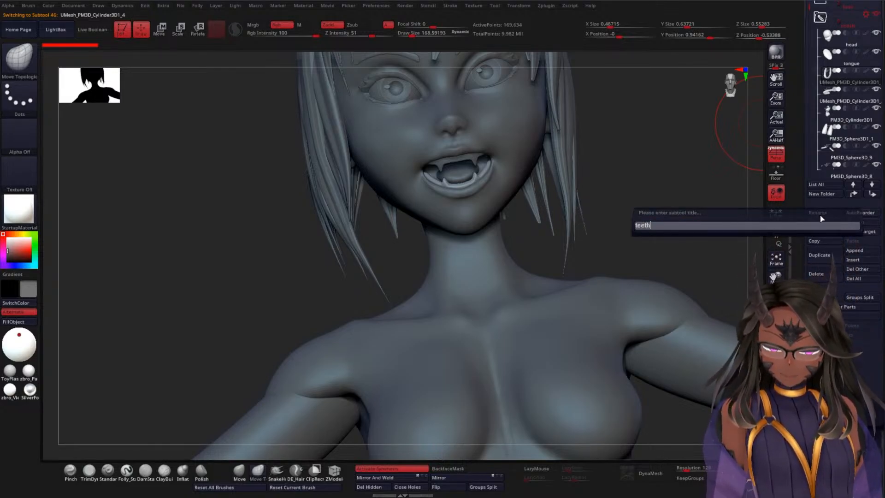
pyautogui.write('B')
pyautogui.press('Return')
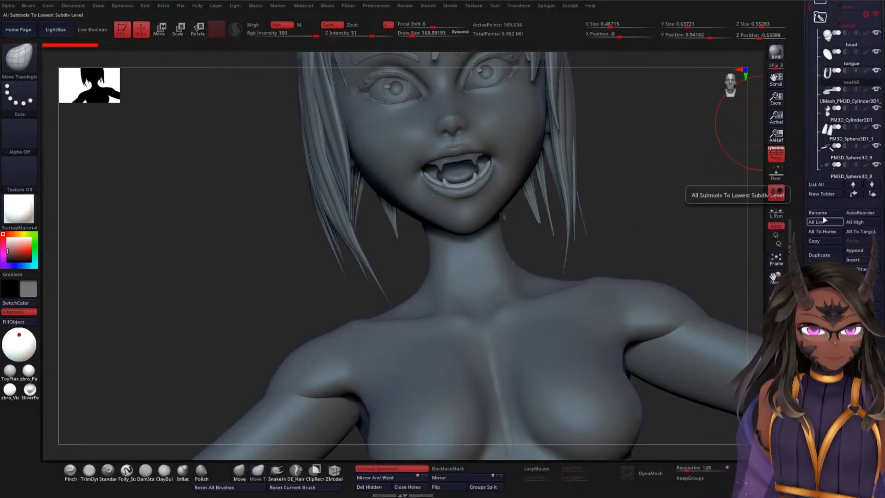
# Step: Move teethB below the upper teeth subtool in the list and rename the upper teeth as TeethT
pyautogui.moveTo(844, 75); pyautogui.dragTo(845, 95)
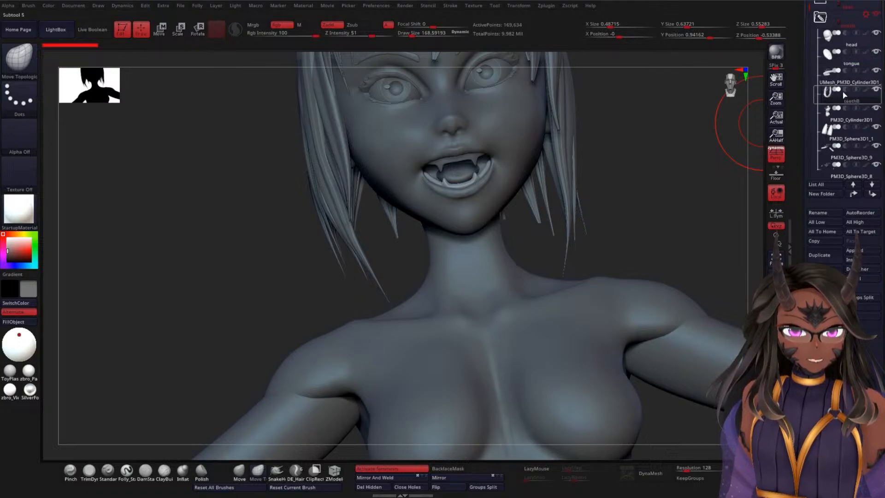
pyautogui.click(841, 158)
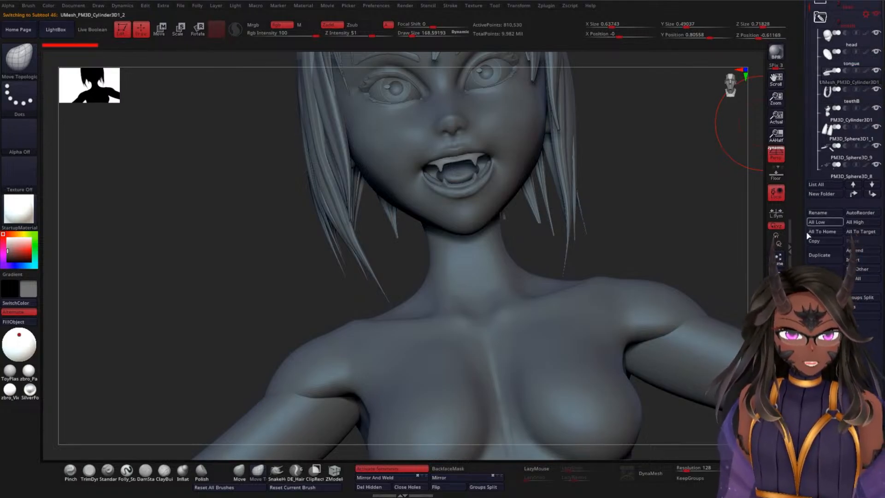
pyautogui.click(823, 215)
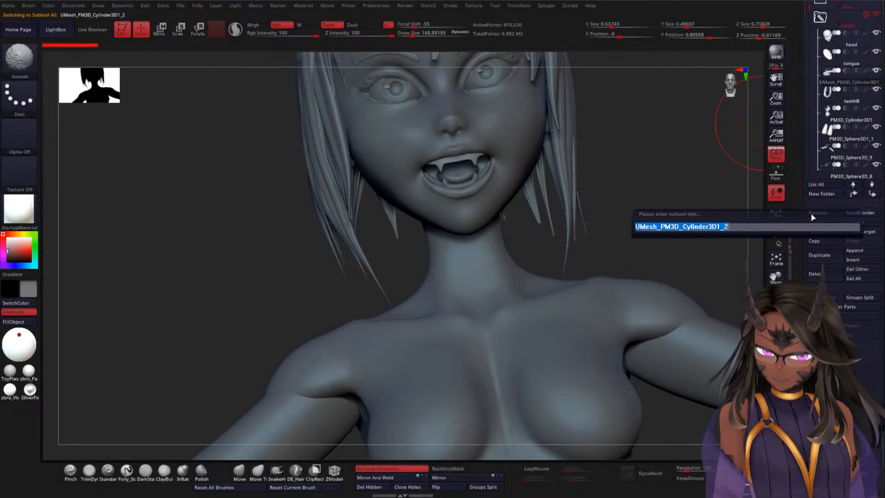
pyautogui.write('TeethT')
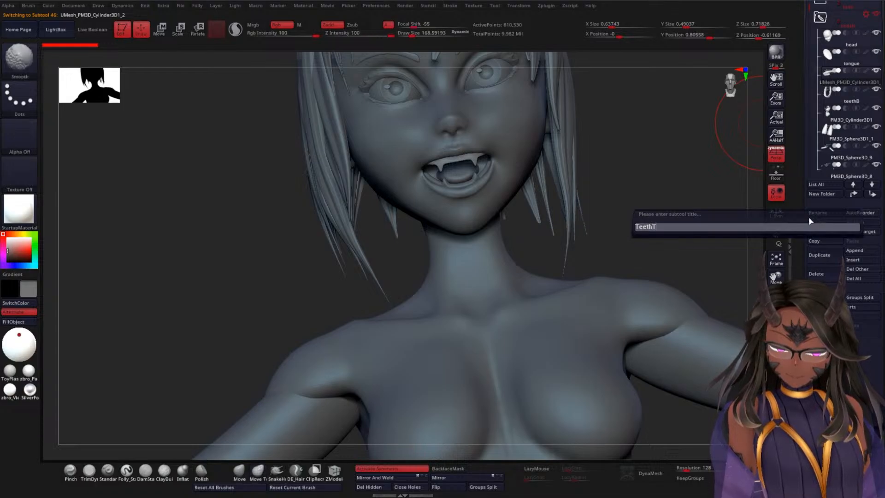
pyautogui.press('Return')
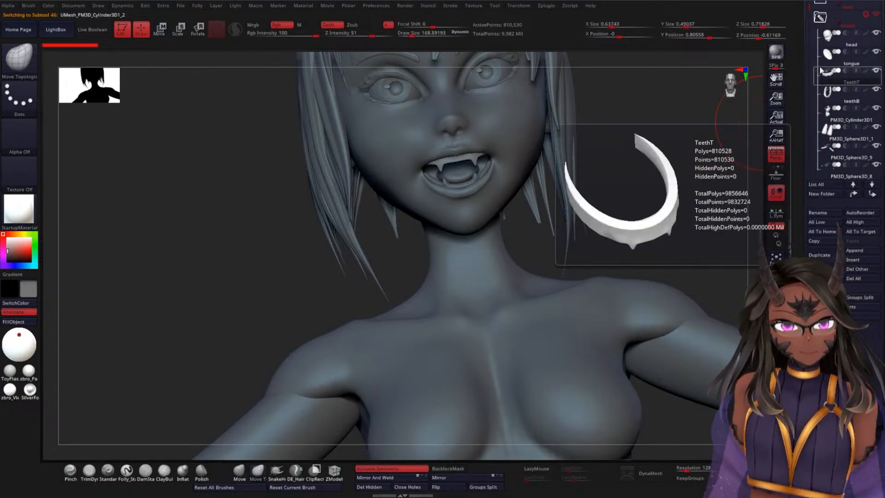
# Step: Rename the humanoid figure's torso subtool PM3D_Cylinder3D1 as Torso
pyautogui.click(839, 112)
pyautogui.click(808, 214)
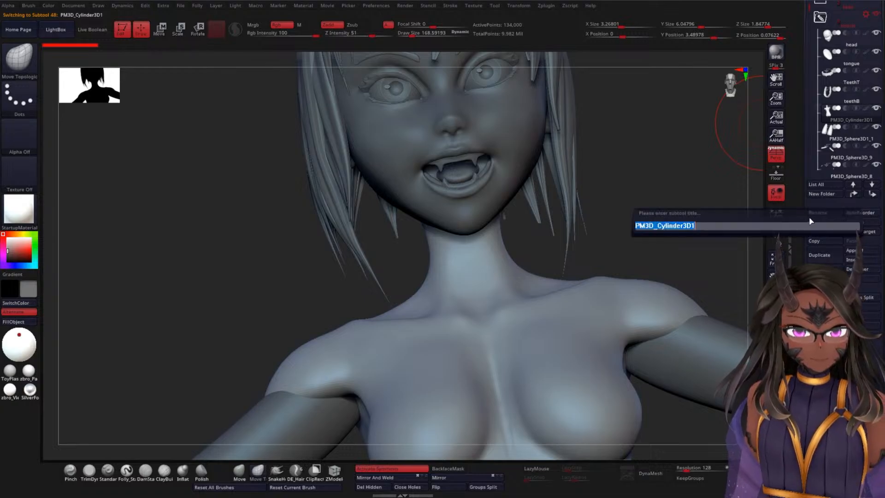
pyautogui.write('To')
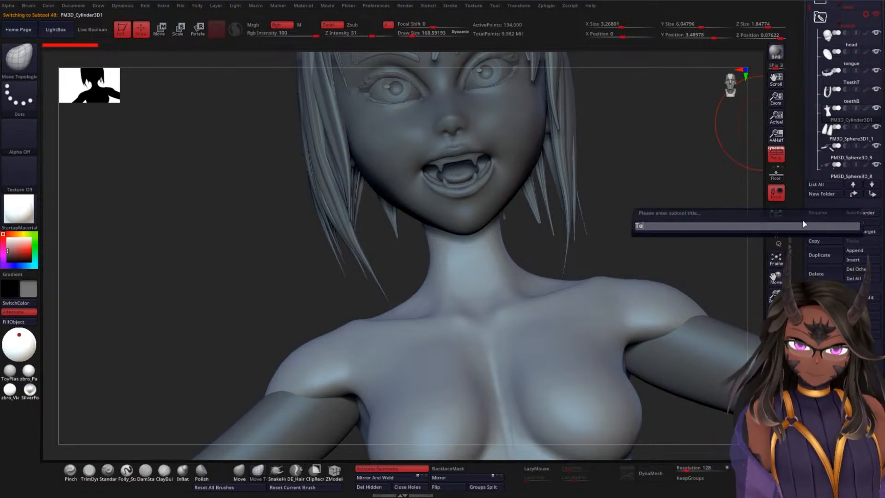
pyautogui.write('rs')
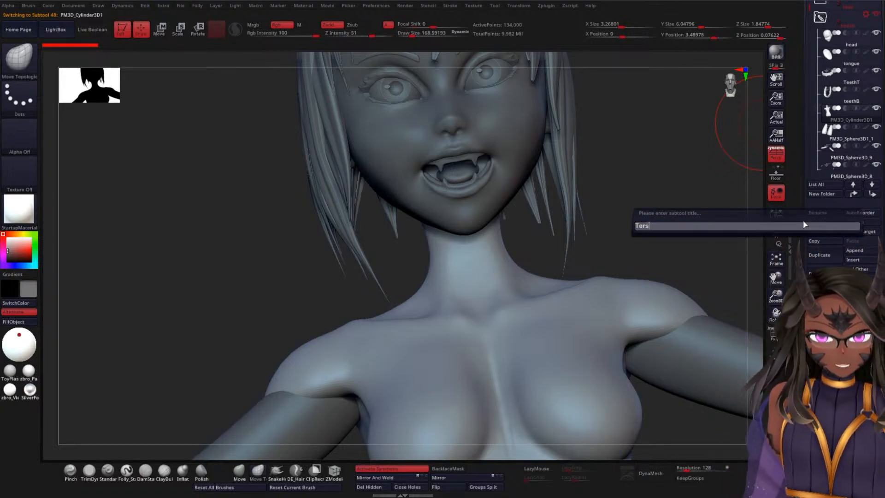
pyautogui.write('o')
pyautogui.press('Return')
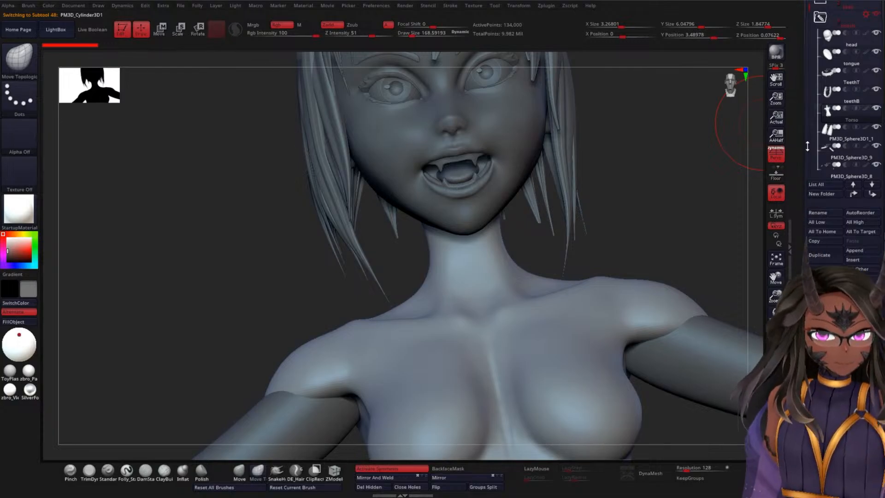
# Step: Rename the subtool PM3D_Sphere3D1_1 below Torso in the humanoid figure's folder as Thighs
pyautogui.click(829, 131)
pyautogui.keyDown('ctrl'); pyautogui.moveTo(682, 214); pyautogui.dragTo(685, 71, button='right'); pyautogui.keyUp('ctrl')
pyautogui.moveTo(670, 149)
pyautogui.keyDown('ctrl'); pyautogui.mouseDown(button='right')
pyautogui.moveTo(667, 107)
pyautogui.moveTo(669, 159)
pyautogui.mouseUp(button='right'); pyautogui.keyUp('ctrl')
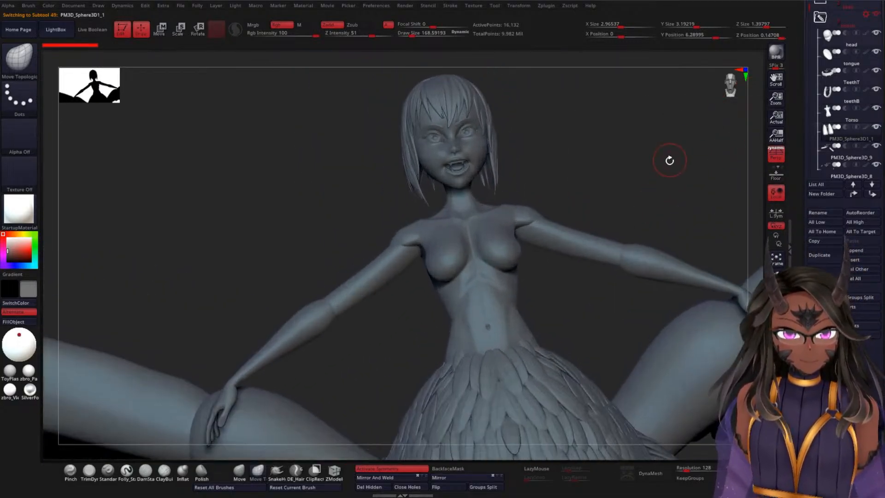
pyautogui.moveTo(663, 192)
pyautogui.keyDown('ctrl'); pyautogui.mouseDown(button='right')
pyautogui.moveTo(661, 156)
pyautogui.moveTo(512, 184)
pyautogui.moveTo(656, 188)
pyautogui.mouseUp(button='right'); pyautogui.keyUp('ctrl')
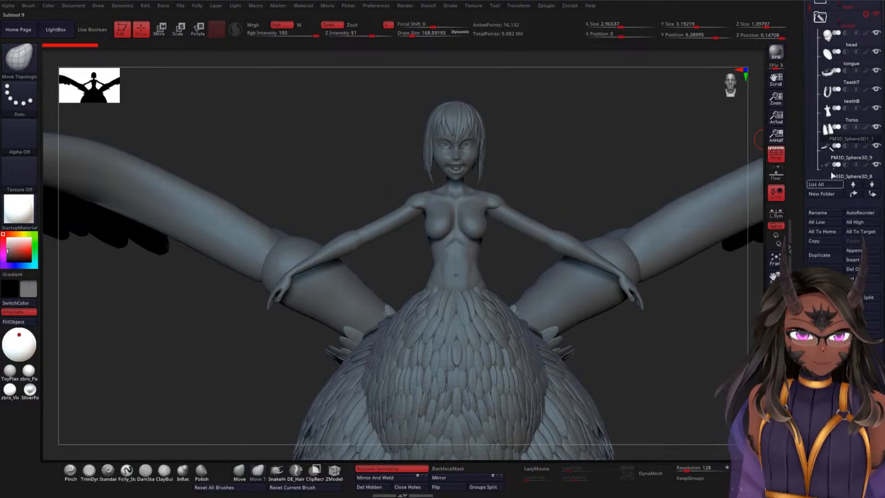
pyautogui.click(828, 214)
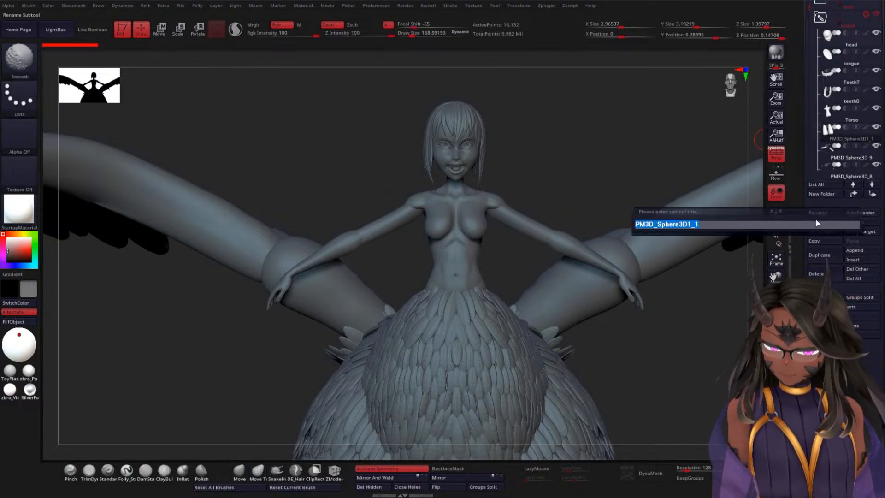
pyautogui.write('Thi')
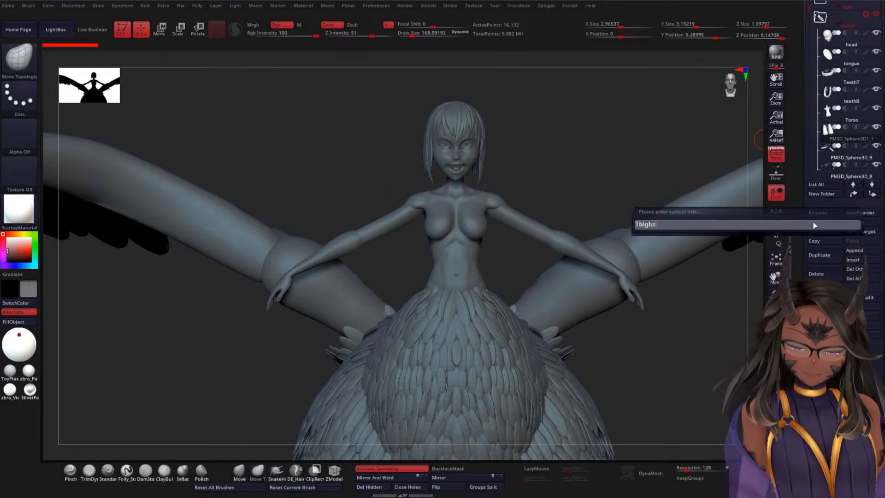
pyautogui.write('ghs')
pyautogui.press('Return')
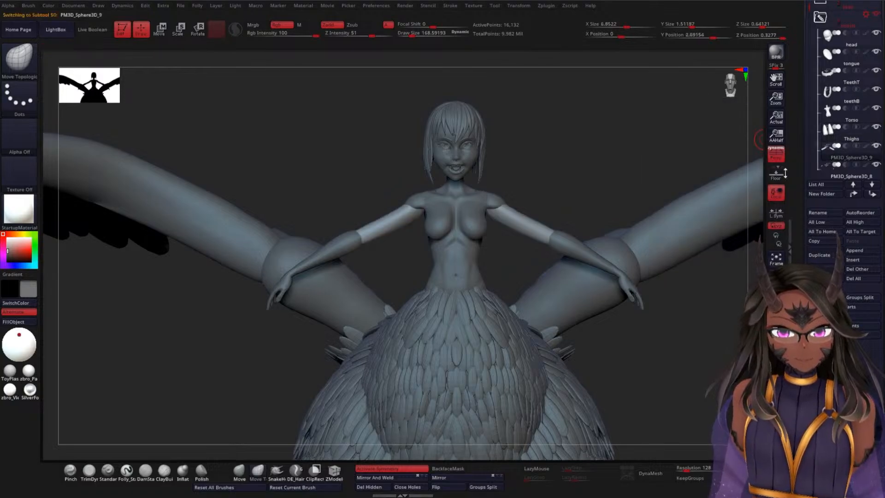
# Step: Rename the humanoid figure's upper-arm subtool PM3D_Sphere3D_9 as Arms1
pyautogui.moveTo(622, 152); pyautogui.dragTo(609, 193)
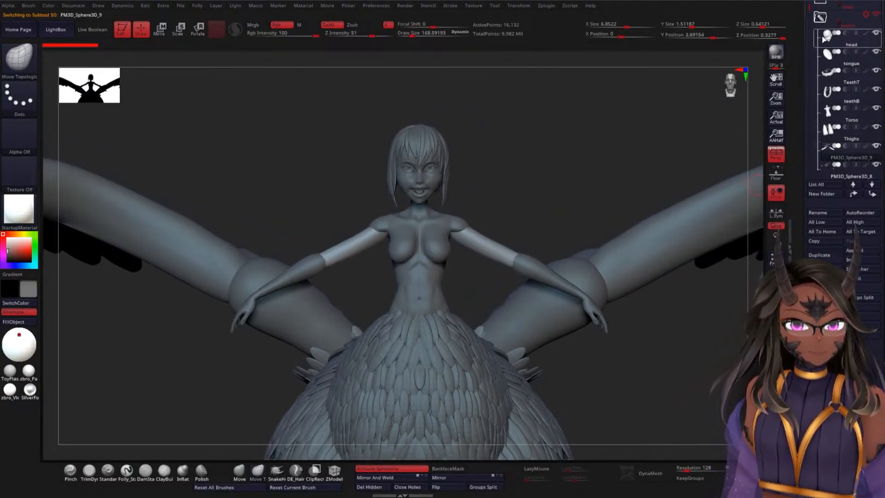
pyautogui.moveTo(808, 12); pyautogui.dragTo(808, 21)
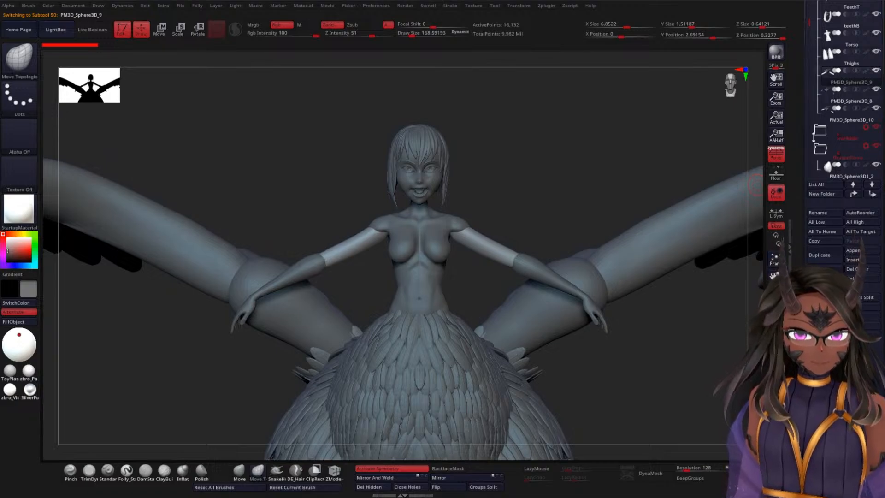
pyautogui.click(823, 213)
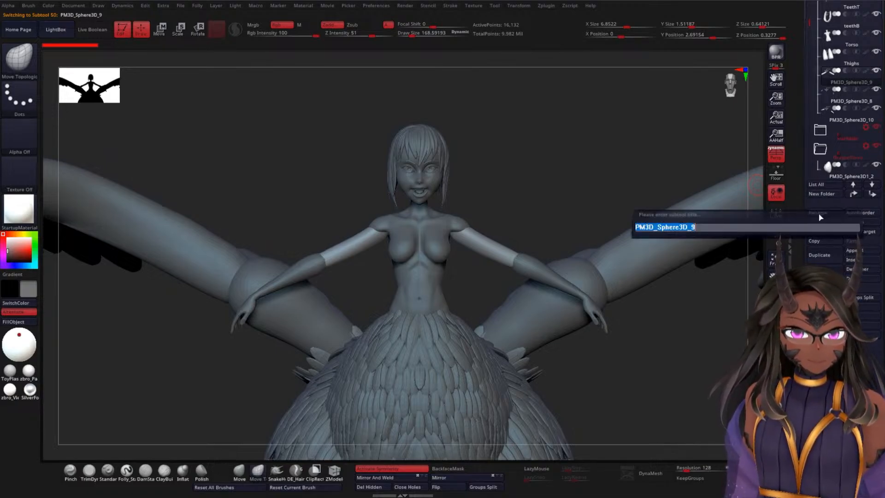
pyautogui.write('Arm')
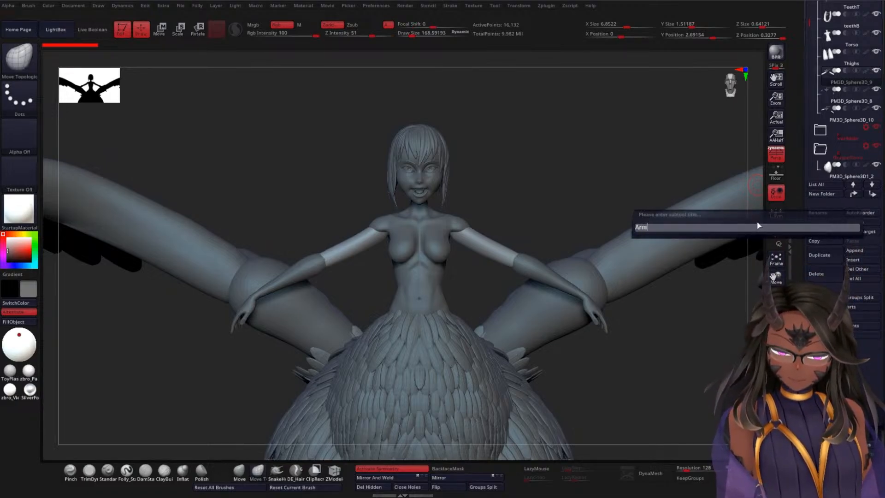
pyautogui.write('s1')
pyautogui.press('Return')
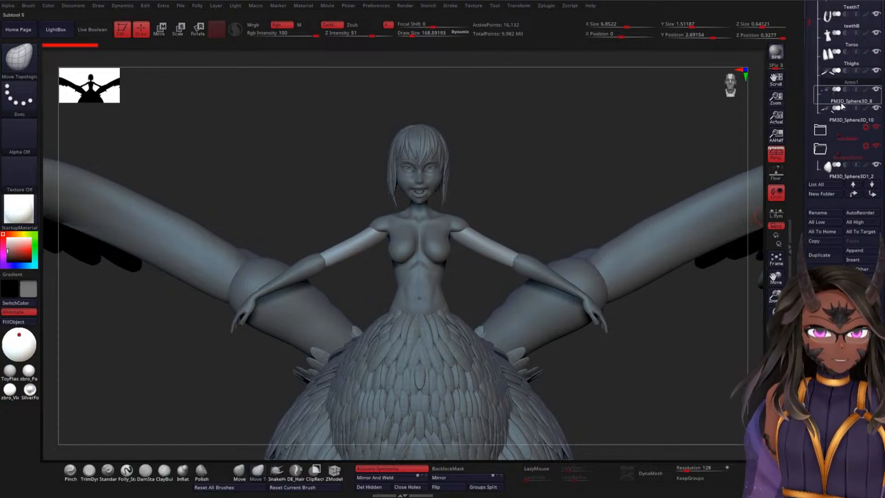
# Step: Place the forearm subtool PM3D_Sphere3D_10 directly below Arms1, above the hands, and rename it Arms2
pyautogui.moveTo(838, 107)
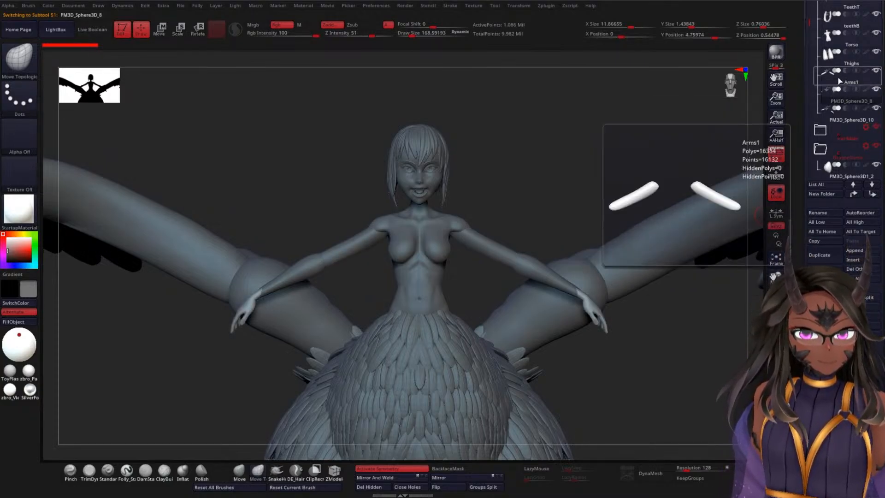
pyautogui.click(839, 109)
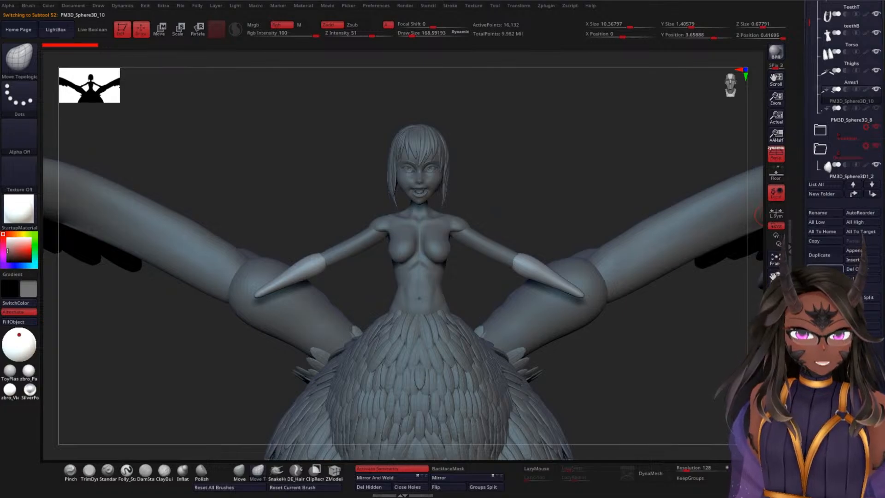
pyautogui.click(824, 216)
pyautogui.write('Arms2')
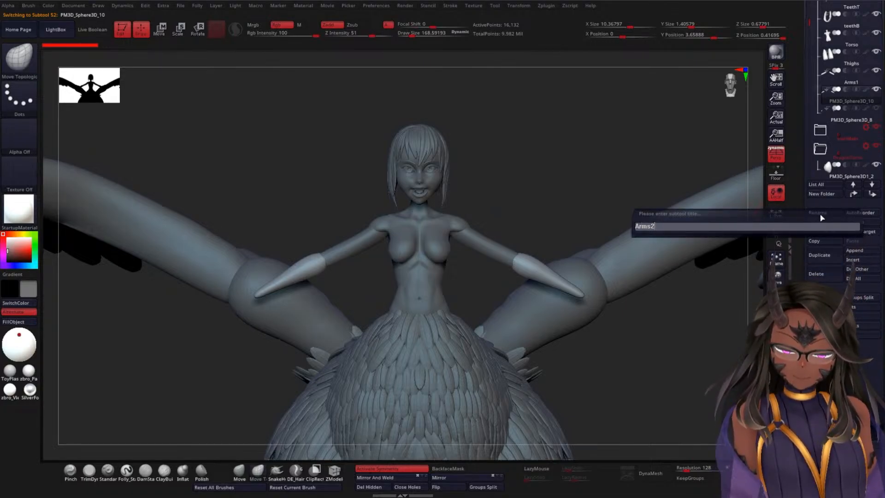
pyautogui.press('Return')
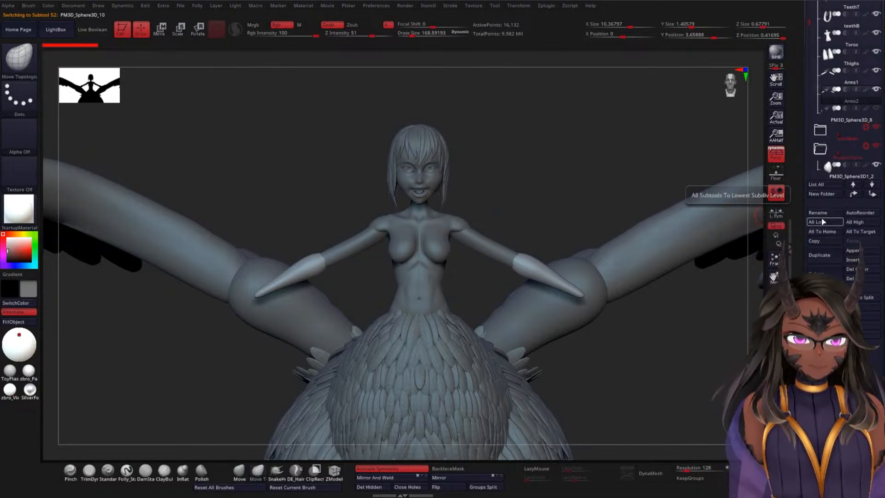
# Step: Rename the humanoid figure's hand subtool PM3D_Sphere3D_8 as Hands
pyautogui.click(849, 121)
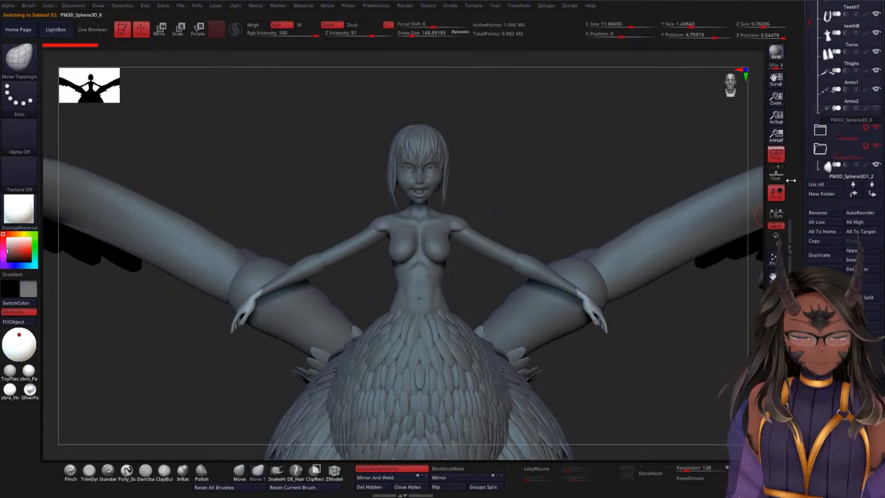
pyautogui.click(829, 214)
pyautogui.write('Han')
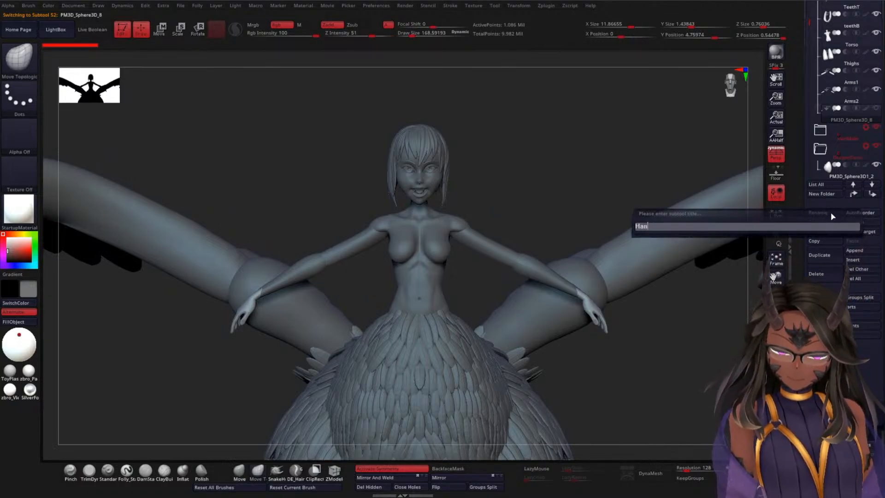
pyautogui.write('ds')
pyautogui.press('Return')
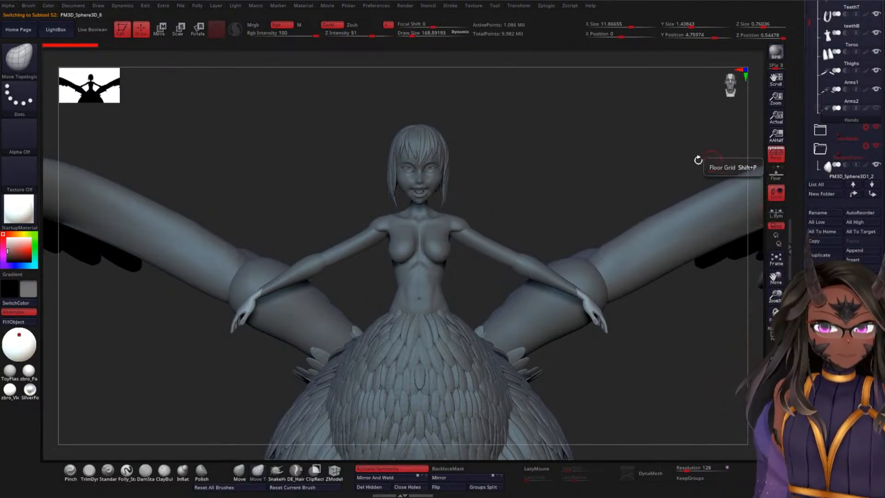
# Step: Collapse the humanoid figure's folder and select the subtool PM3D_Sphere3D1_2 in the expanded folder above the wings folder
pyautogui.moveTo(621, 164)
pyautogui.keyDown('shift'); pyautogui.mouseDown()
pyautogui.moveTo(597, 195)
pyautogui.moveTo(677, 171)
pyautogui.mouseUp(); pyautogui.keyUp('shift')
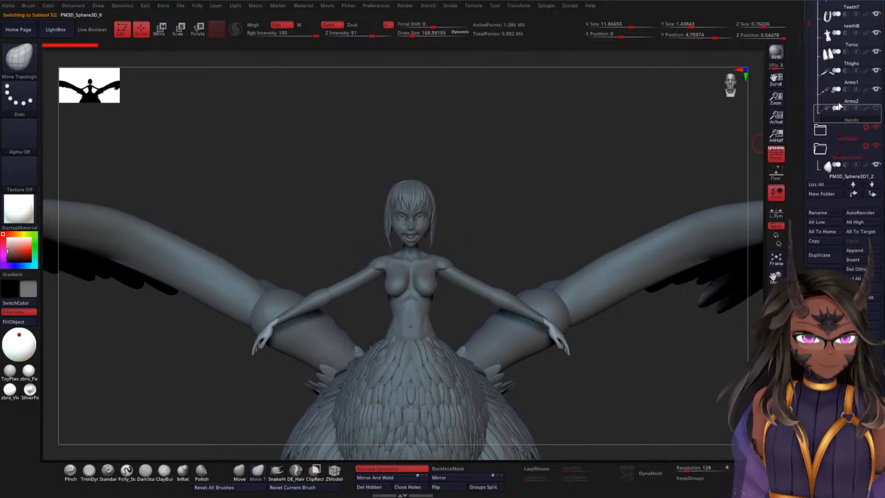
pyautogui.scroll(5, 810, 28)
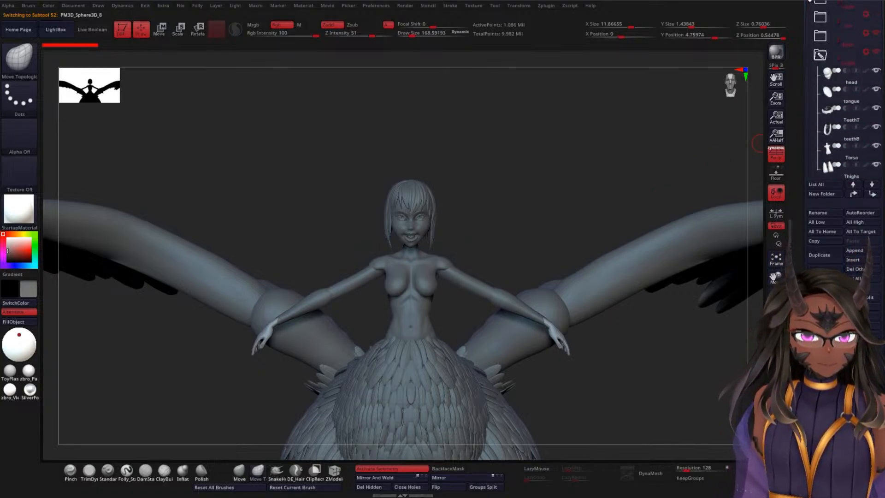
pyautogui.click(819, 35)
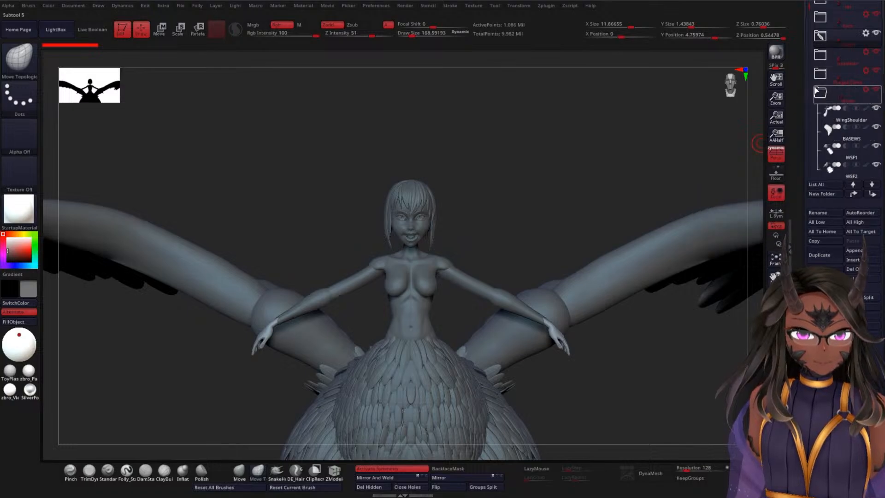
pyautogui.moveTo(808, 31); pyautogui.dragTo(806, 68)
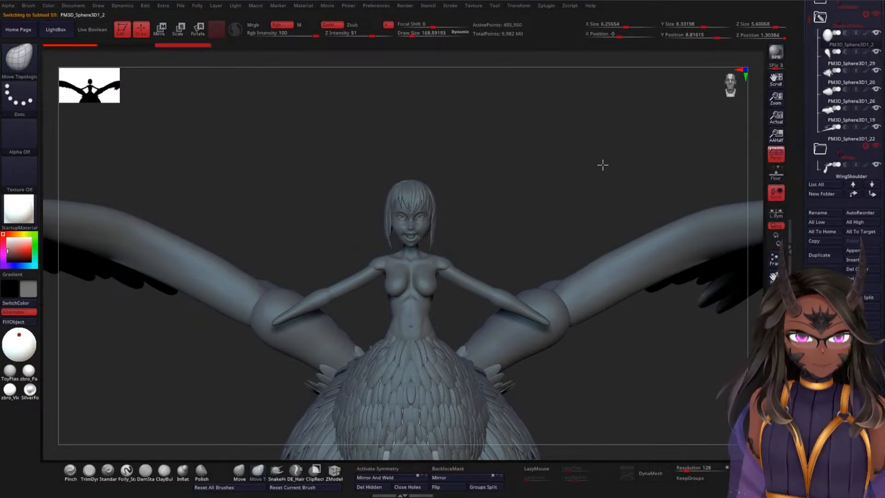
# Step: Rename the body subtool PM3D_Sphere3D1_2, the first in the expanded folder above Wings, as DBTBase
pyautogui.moveTo(602, 164)
pyautogui.mouseDown()
pyautogui.moveTo(585, 175)
pyautogui.moveTo(616, 160)
pyautogui.mouseUp()
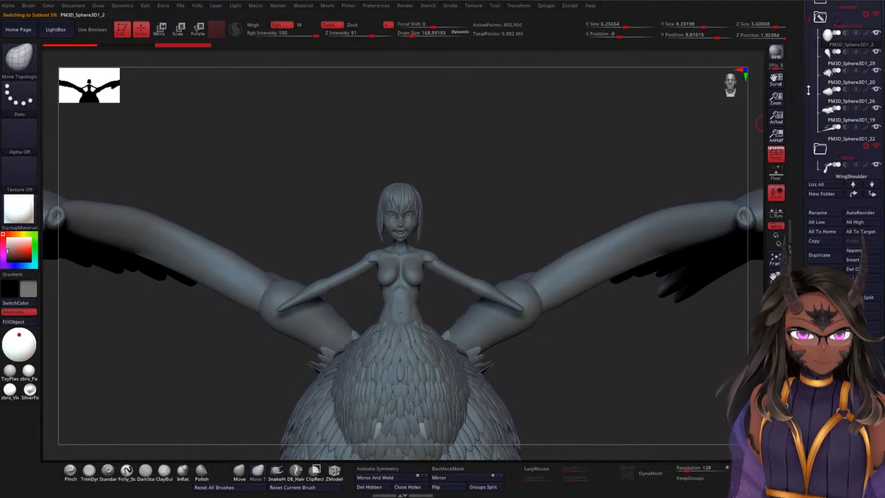
pyautogui.click(824, 212)
pyautogui.write('Dr')
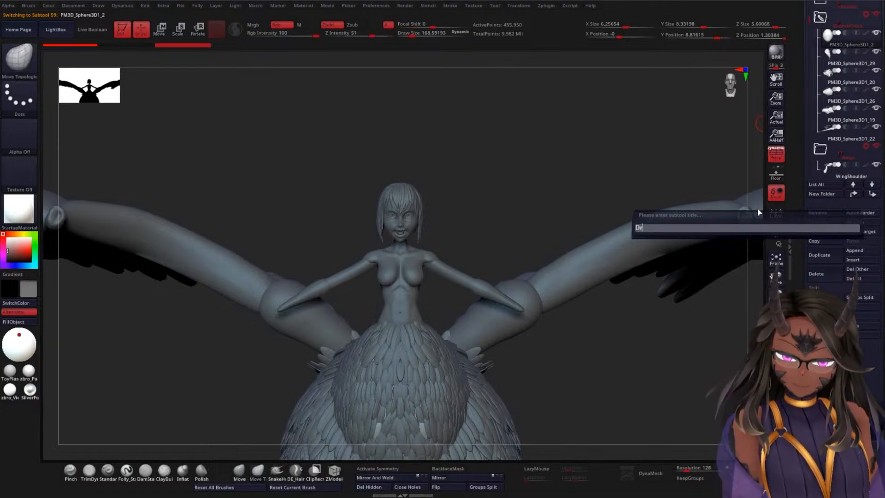
pyautogui.write('ago')
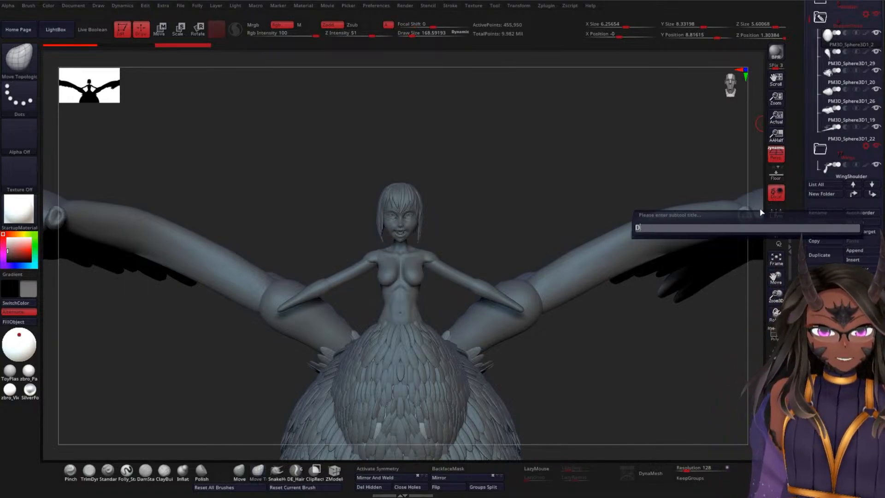
pyautogui.write('B')
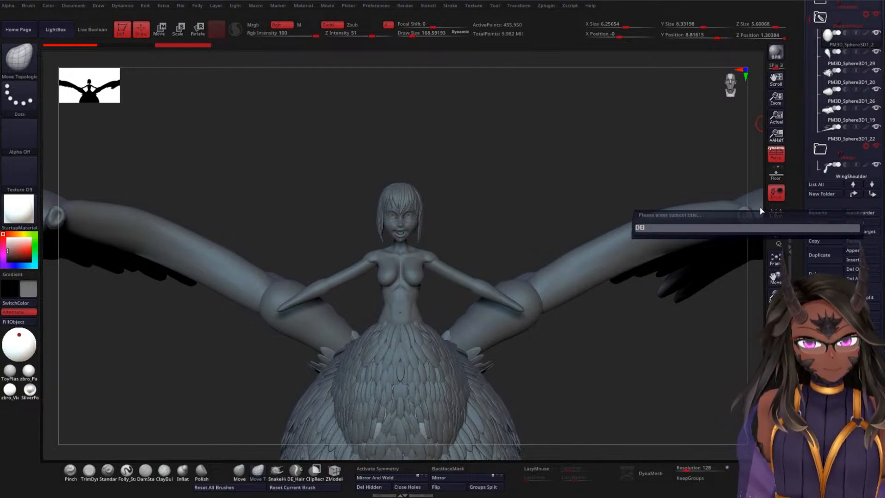
pyautogui.press('shift')
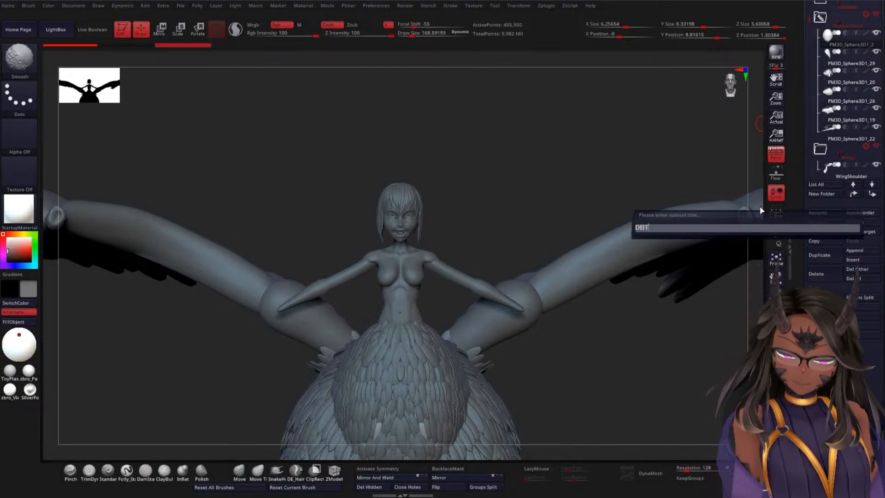
pyautogui.write('T')
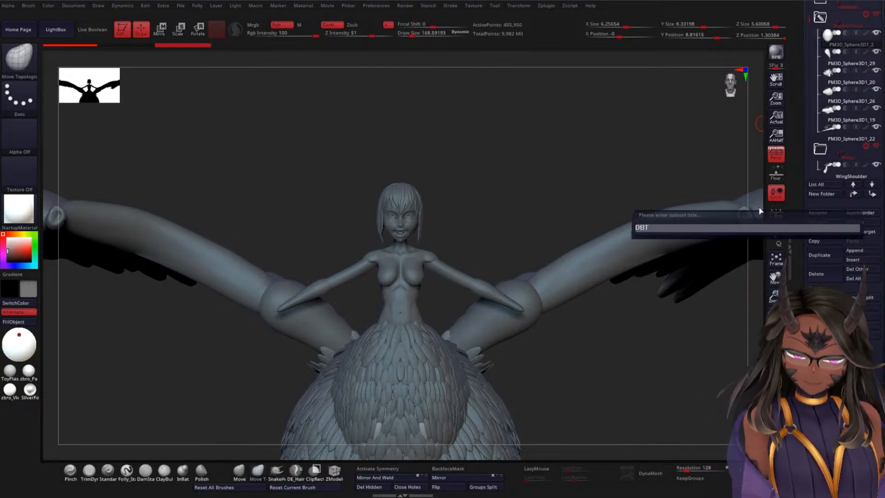
pyautogui.write('Base')
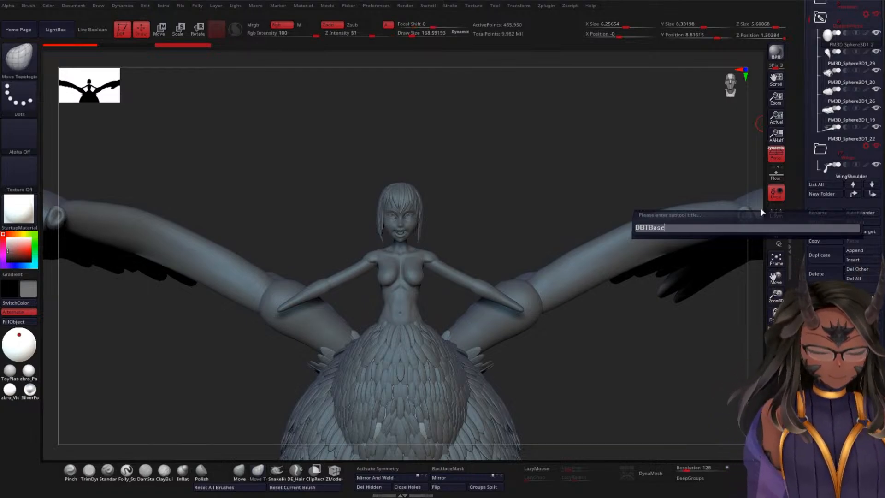
pyautogui.press('Return')
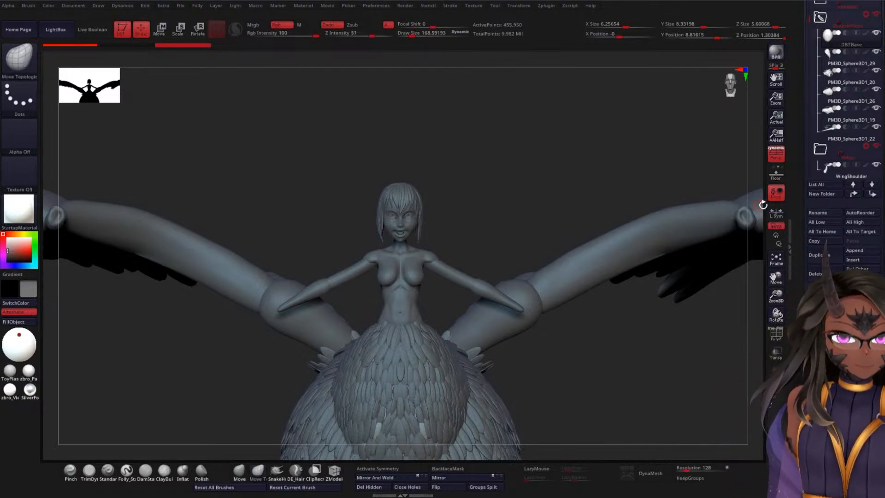
# Step: Rename the upper-body feather subtool PM3D_Sphere3D1_29, directly below DBTBase, as DBTFeathers
pyautogui.click(828, 72)
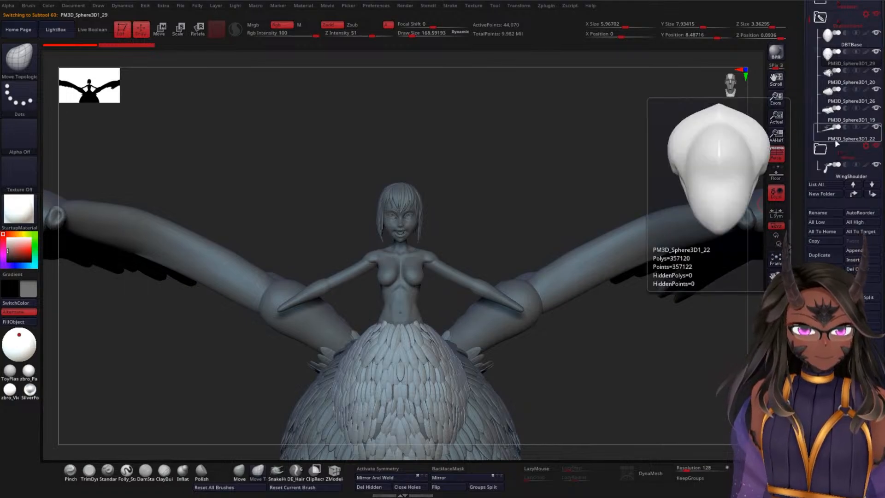
pyautogui.click(817, 212)
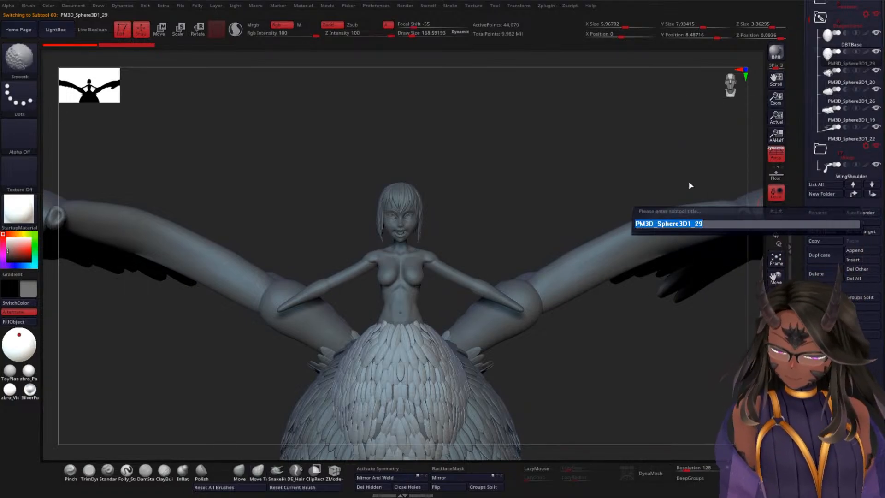
pyautogui.write('DB')
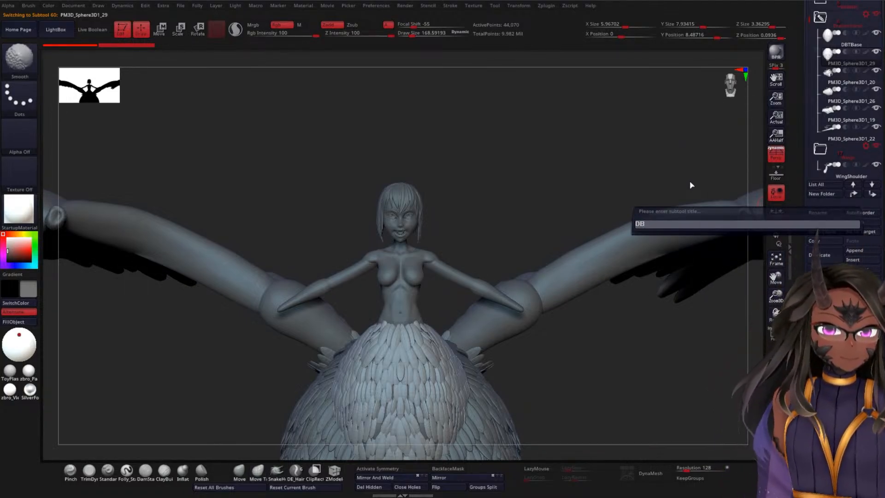
pyautogui.write('TFeathers')
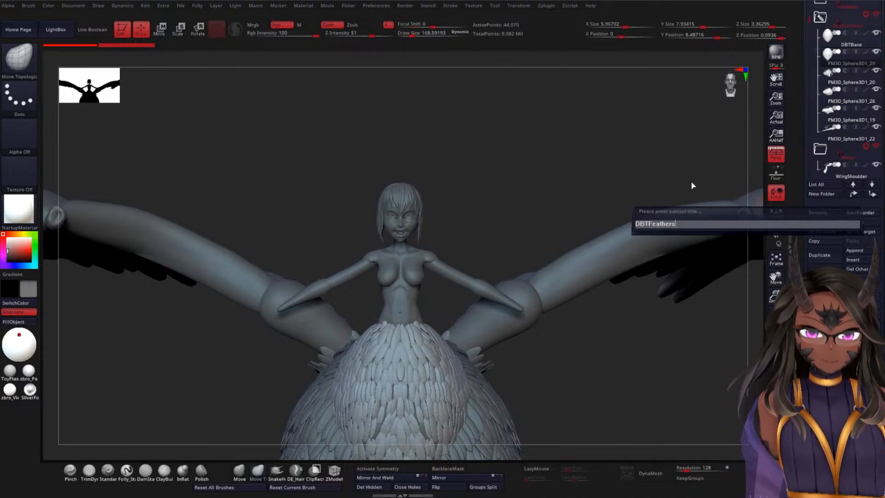
pyautogui.press('Return')
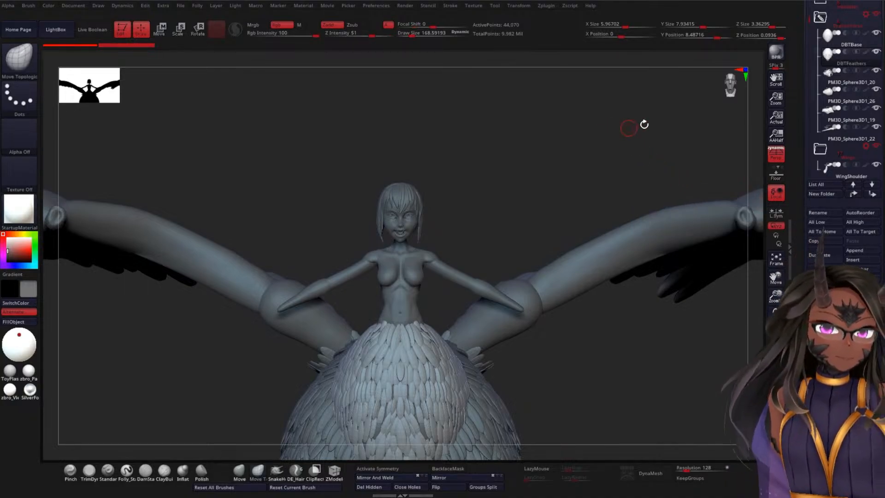
# Step: Rename the lower-body feather subtool PM3D_Sphere3D1_20, directly below DBTFeathers, as DBBFeathers
pyautogui.click(838, 76)
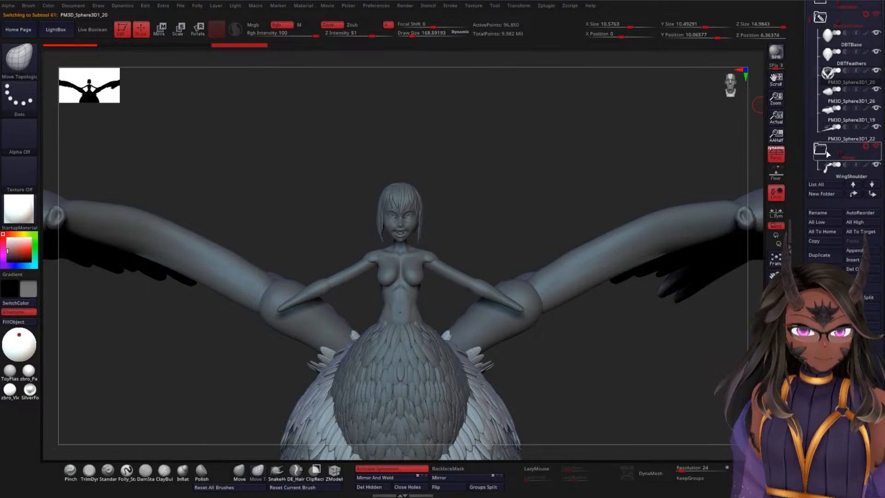
pyautogui.moveTo(827, 155)
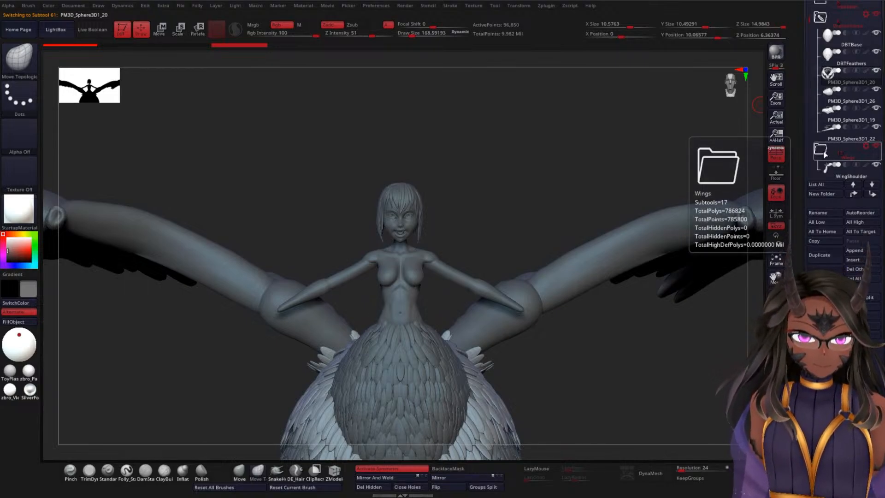
pyautogui.click(817, 213)
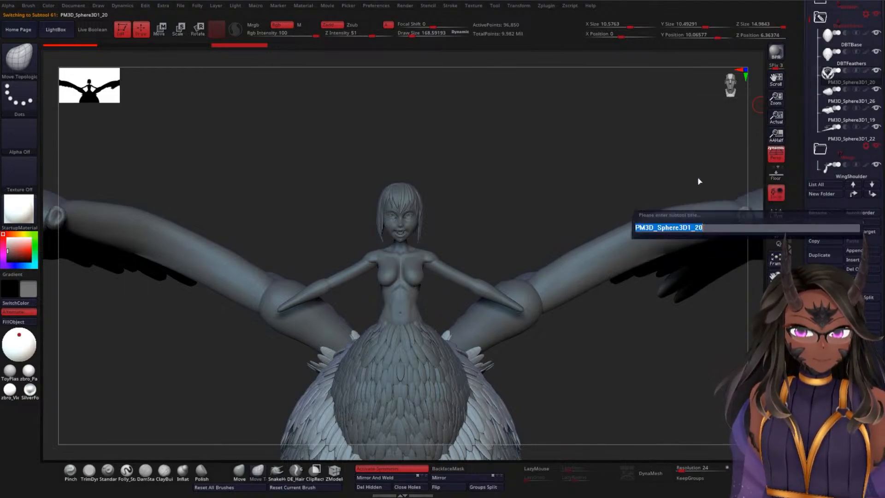
pyautogui.write('DBB')
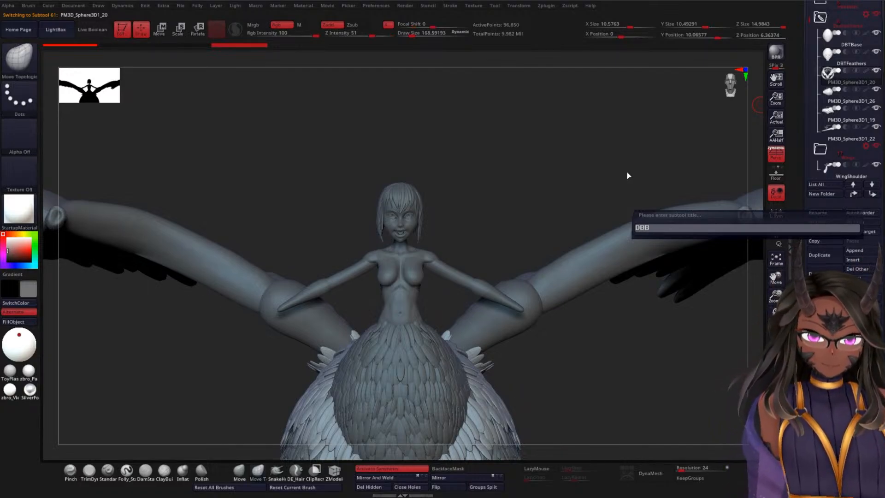
pyautogui.write('Fea')
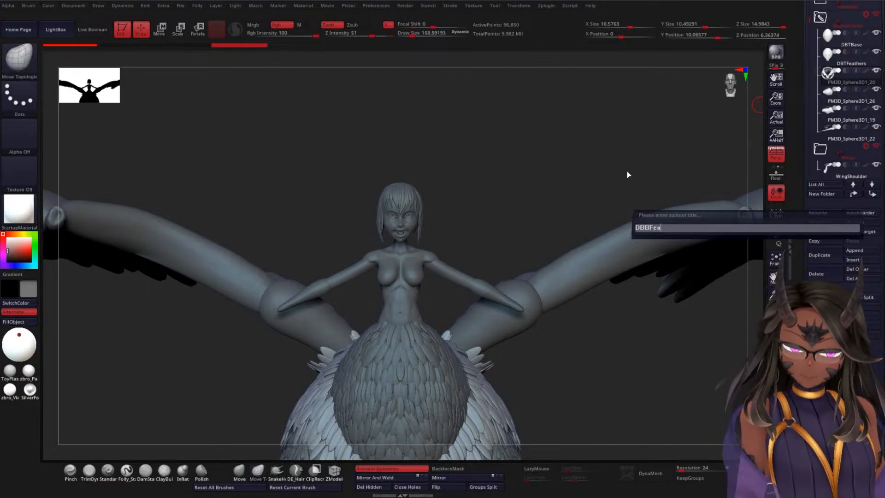
pyautogui.write('thers')
pyautogui.press('Return')
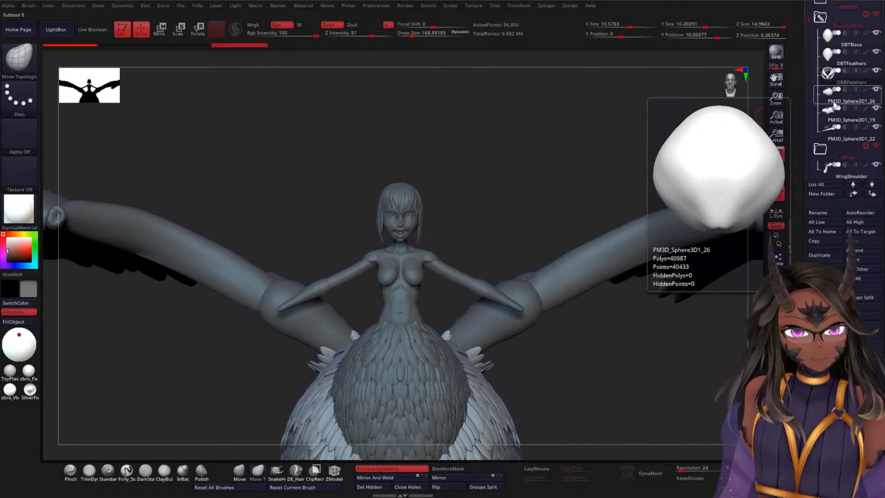
# Step: Select the subtool PM3D_Sphere3D1_26 directly below DBBFeathers
pyautogui.click(833, 105)
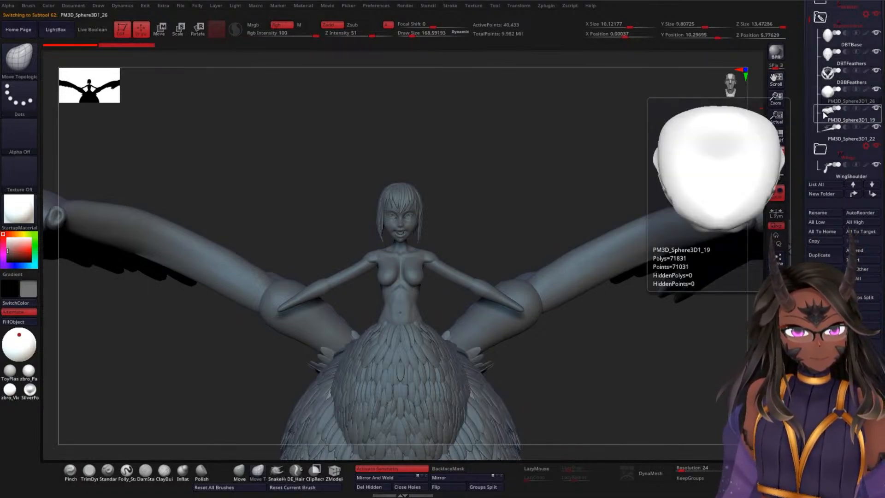
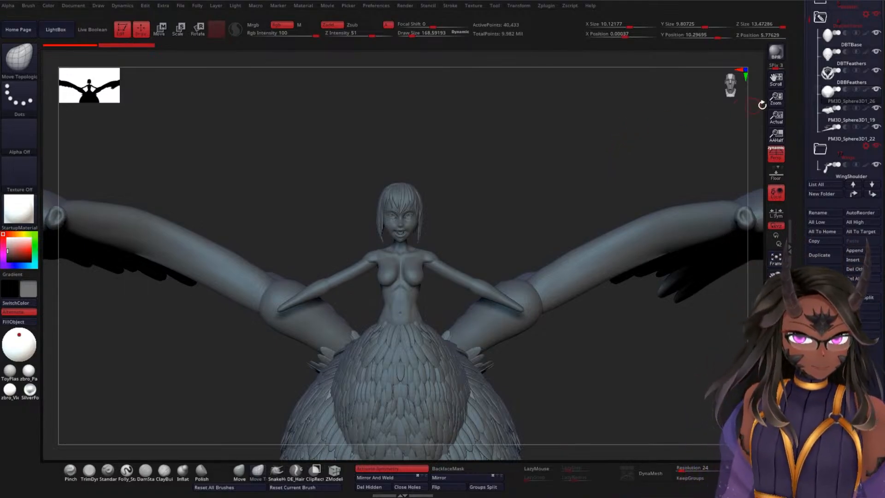
# Step: Rename the subtool PM3D_Sphere3D1_26, directly below DBBFeathers, as DBUTorso
pyautogui.moveTo(810, 24); pyautogui.dragTo(805, 69)
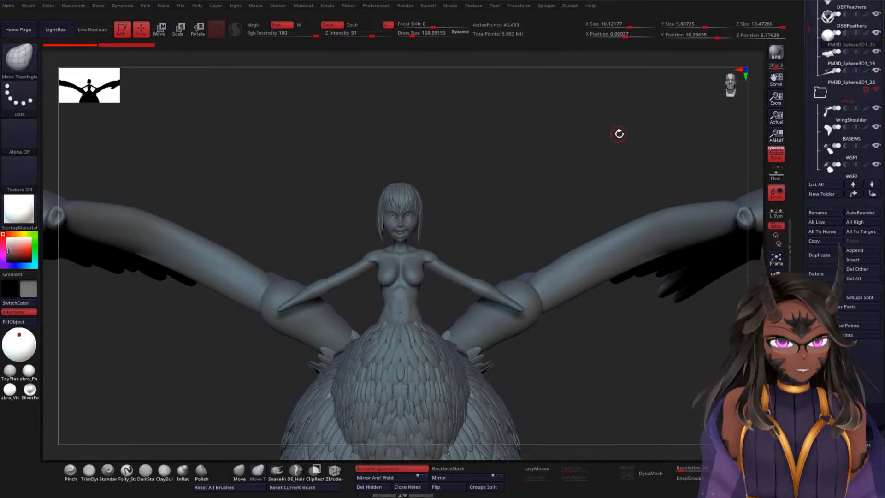
pyautogui.moveTo(617, 134); pyautogui.dragTo(620, 102)
pyautogui.moveTo(582, 124); pyautogui.dragTo(659, 104)
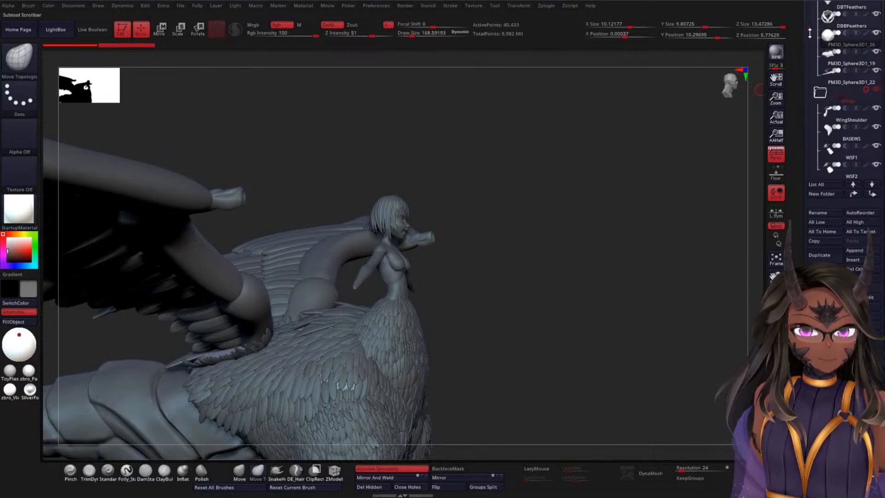
pyautogui.moveTo(809, 39); pyautogui.dragTo(810, 23)
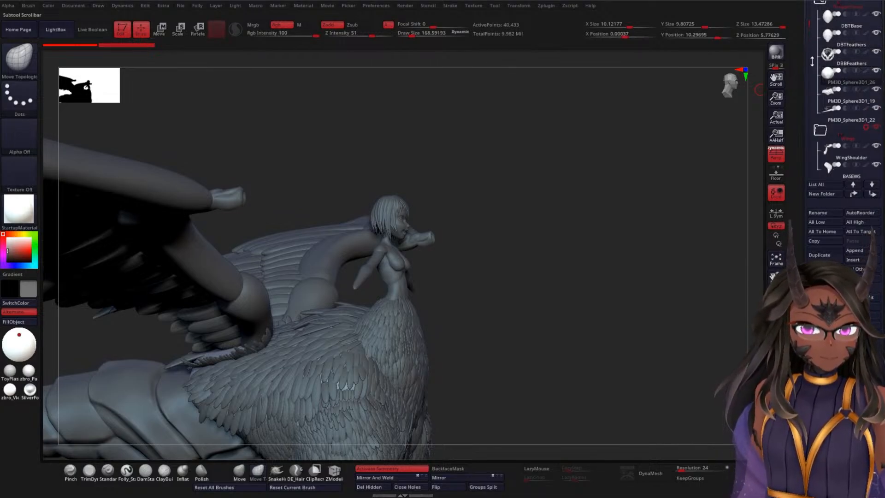
pyautogui.moveTo(841, 100)
pyautogui.moveTo(841, 82)
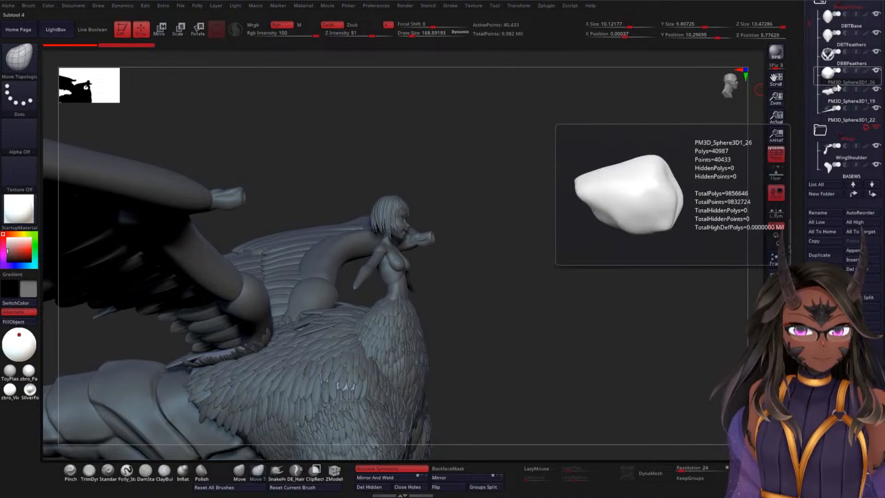
pyautogui.click(831, 217)
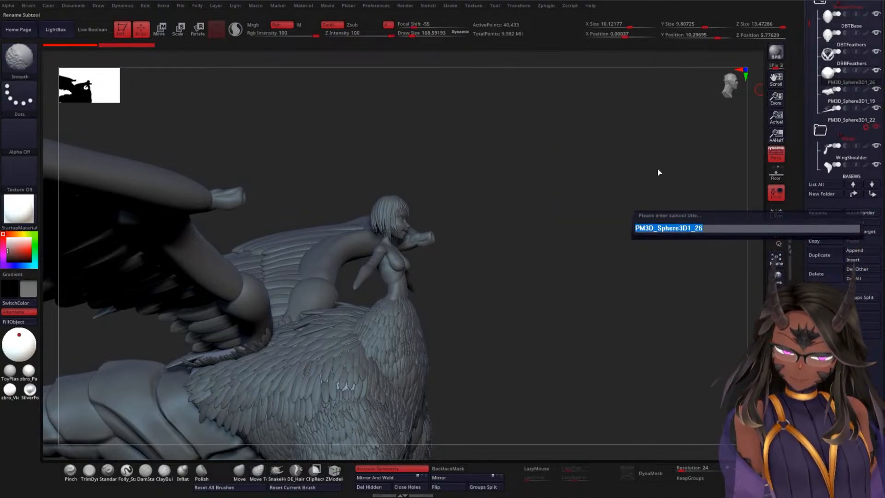
pyautogui.write('DB')
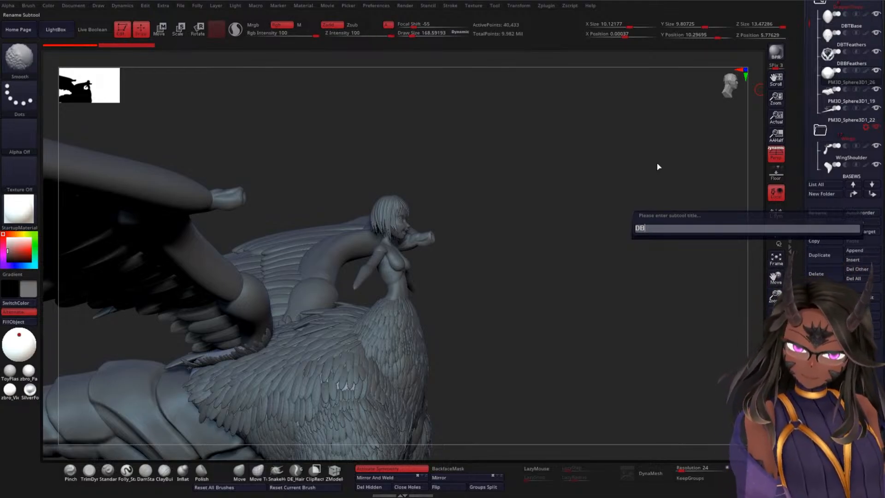
pyautogui.write('UTorso')
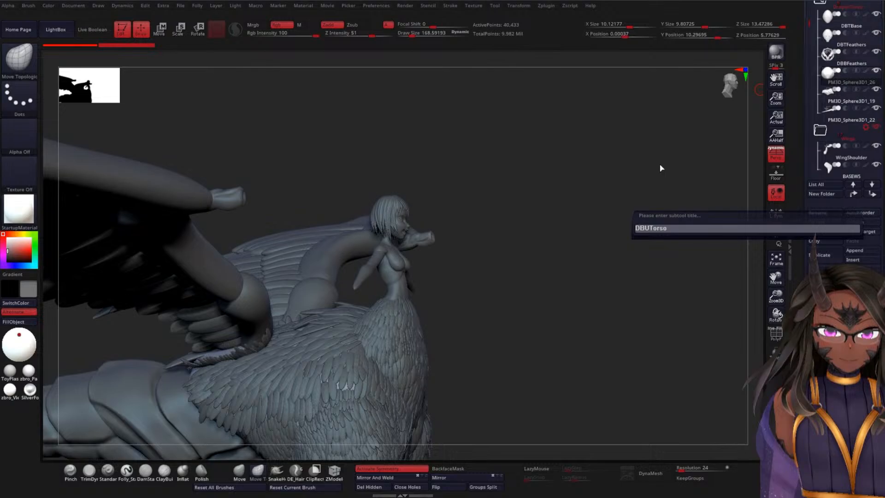
pyautogui.press('Return')
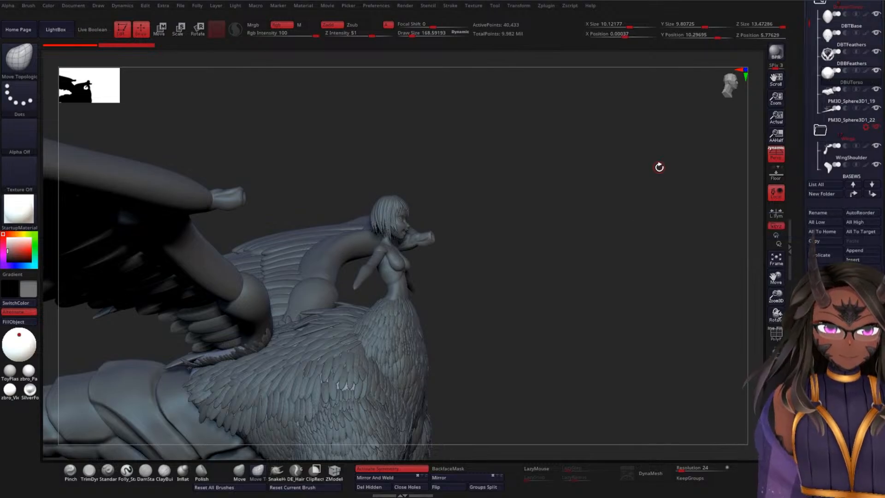
# Step: Rename the torso subtool PM3D_Sphere3D1_19, directly below DBUTorso, as DBLTorso
pyautogui.keyDown('alt'); pyautogui.moveTo(633, 193); pyautogui.dragTo(636, 163); pyautogui.keyUp('alt')
pyautogui.click(824, 110)
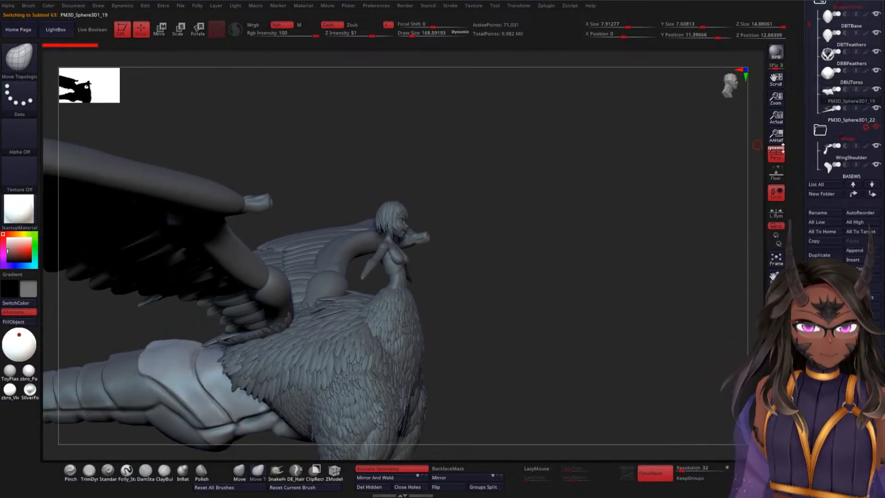
pyautogui.click(824, 212)
pyautogui.write('D')
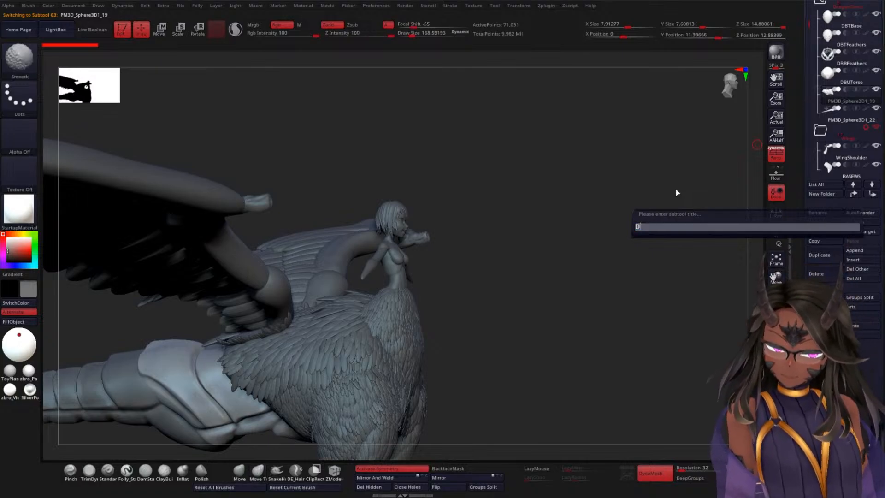
pyautogui.write('BL')
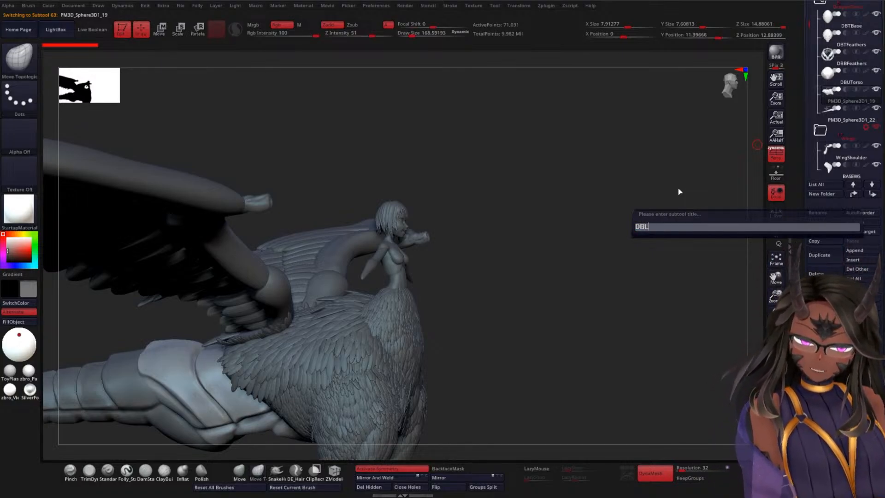
pyautogui.write('Tors')
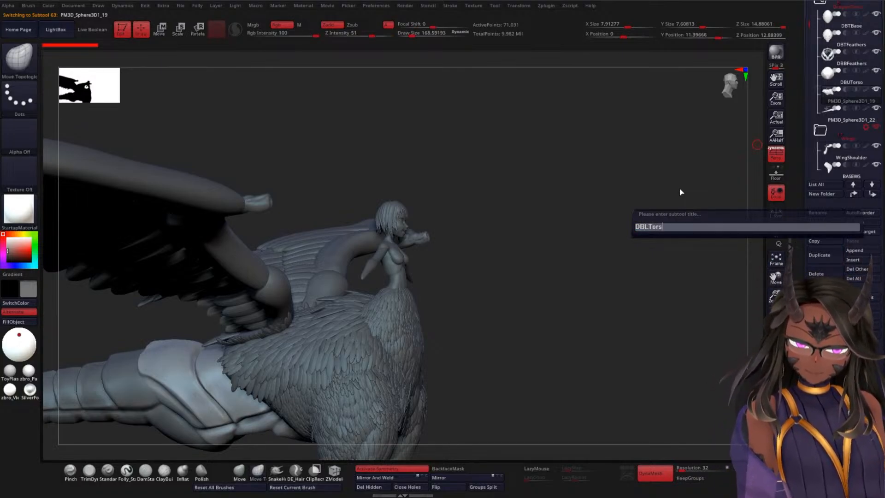
pyautogui.write('o')
pyautogui.press('Return')
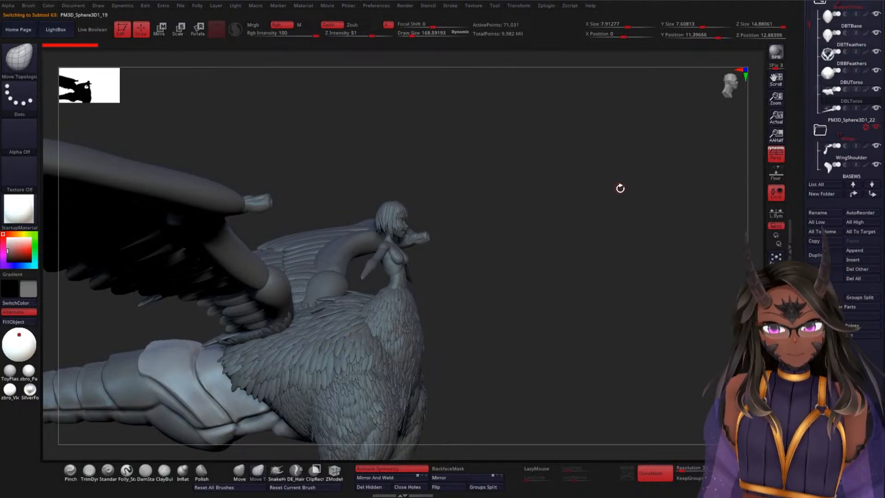
# Step: Rename the tail subtool PM3D_Sphere3D1_22, directly below DBLTorso, as DBTail
pyautogui.moveTo(619, 188); pyautogui.dragTo(665, 158)
pyautogui.click(849, 120)
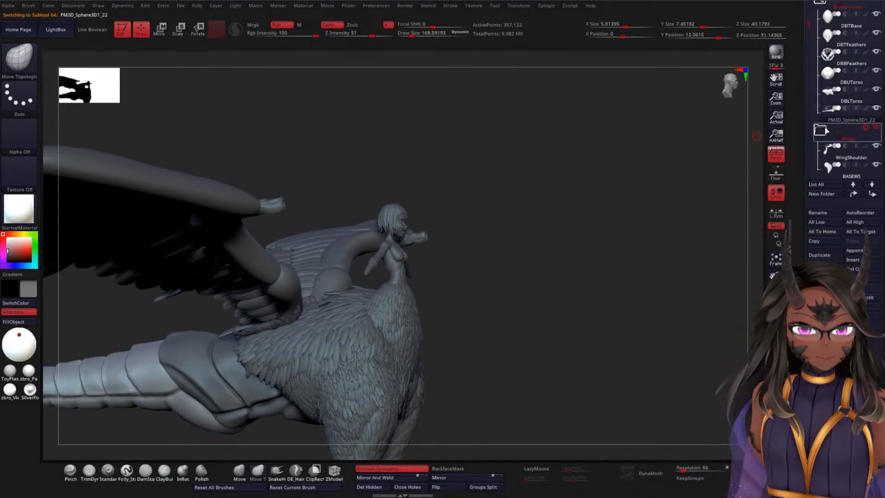
pyautogui.click(818, 213)
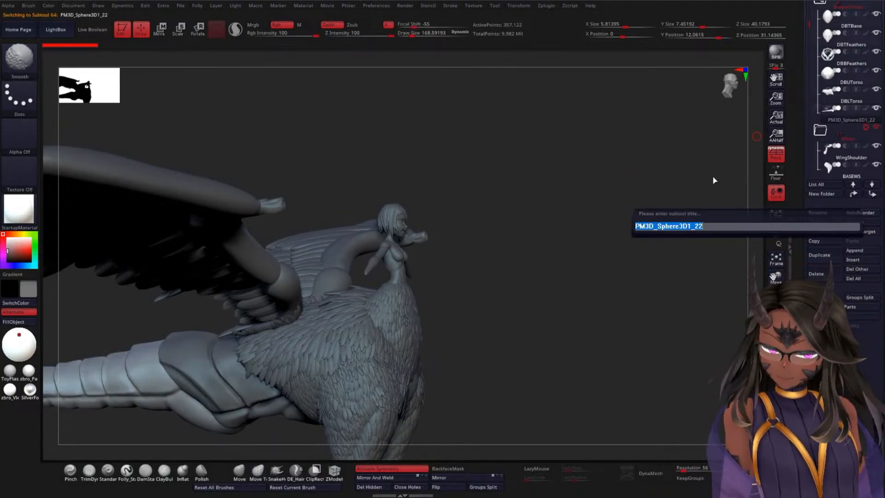
pyautogui.write('DBTail')
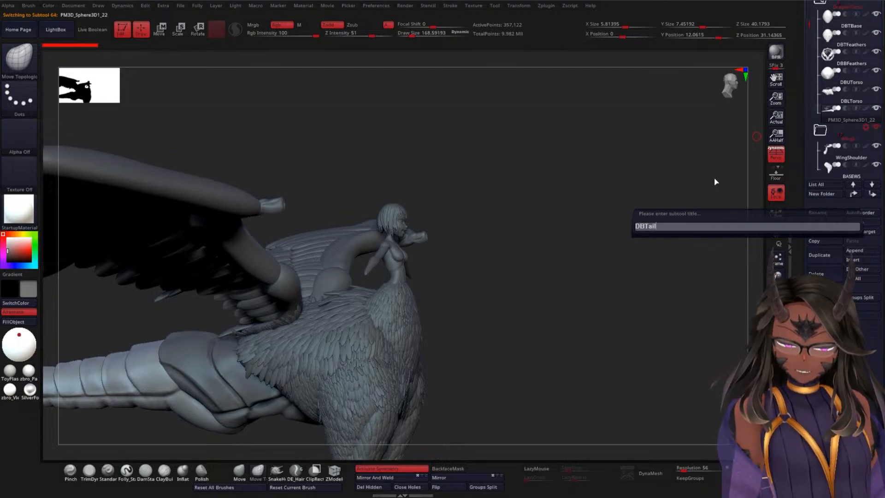
pyautogui.press('Return')
# Step: Select the DBTFeathers subtool and examine from the side and front how its feathers cover the upper bird body
pyautogui.moveTo(534, 214); pyautogui.dragTo(553, 175)
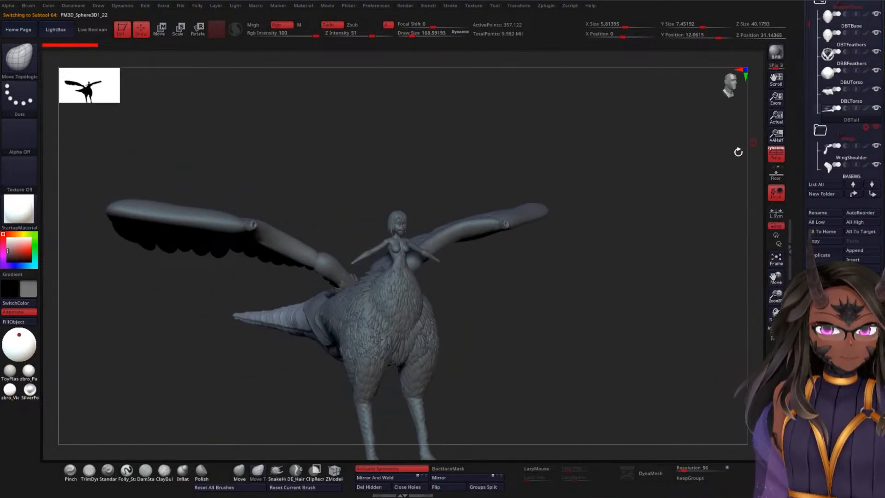
pyautogui.moveTo(624, 213); pyautogui.dragTo(652, 148)
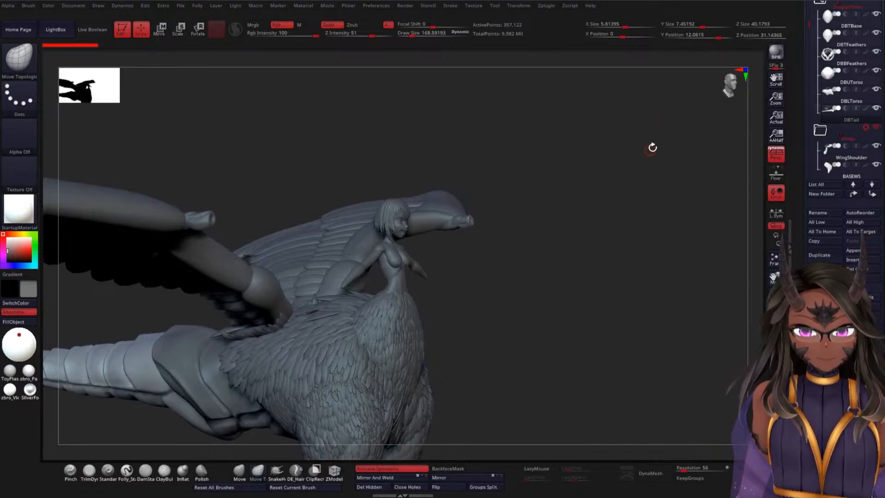
pyautogui.moveTo(811, 94); pyautogui.dragTo(811, 14)
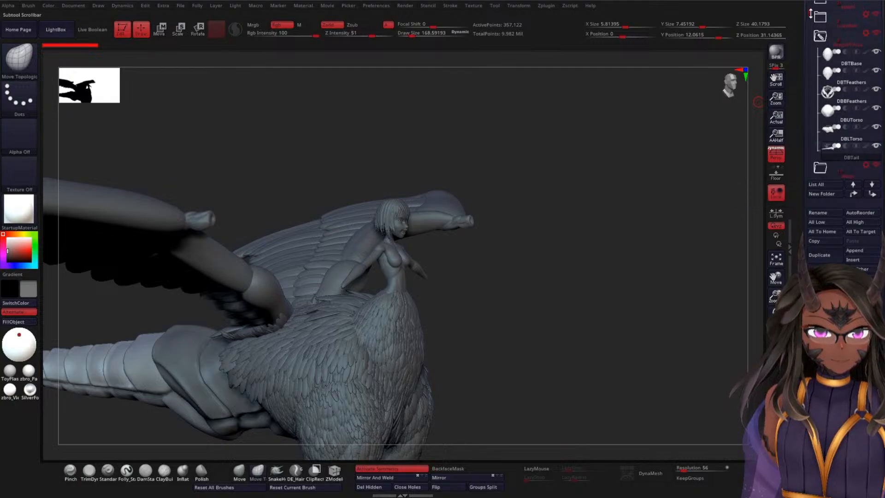
pyautogui.click(843, 84)
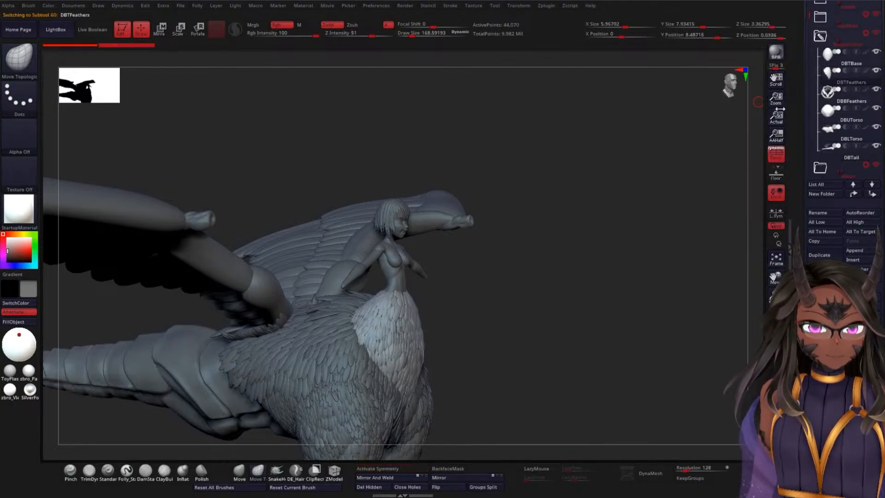
pyautogui.keyDown('alt'); pyautogui.moveTo(568, 219); pyautogui.dragTo(566, 203); pyautogui.keyUp('alt')
pyautogui.moveTo(547, 274)
pyautogui.keyDown('alt'); pyautogui.mouseDown()
pyautogui.moveTo(558, 222)
pyautogui.moveTo(558, 345)
pyautogui.mouseUp(); pyautogui.keyUp('alt')
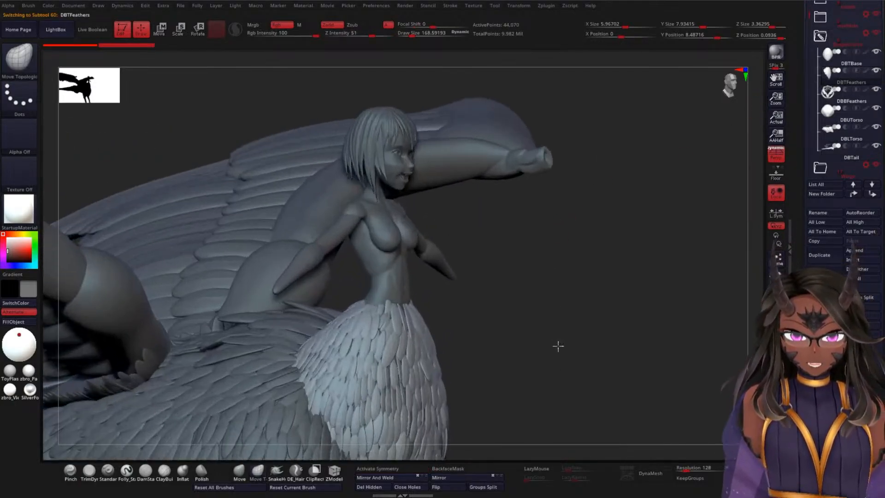
pyautogui.moveTo(575, 287)
pyautogui.keyDown('alt'); pyautogui.mouseDown()
pyautogui.moveTo(578, 221)
pyautogui.moveTo(571, 247)
pyautogui.moveTo(557, 247)
pyautogui.mouseUp(); pyautogui.keyUp('alt')
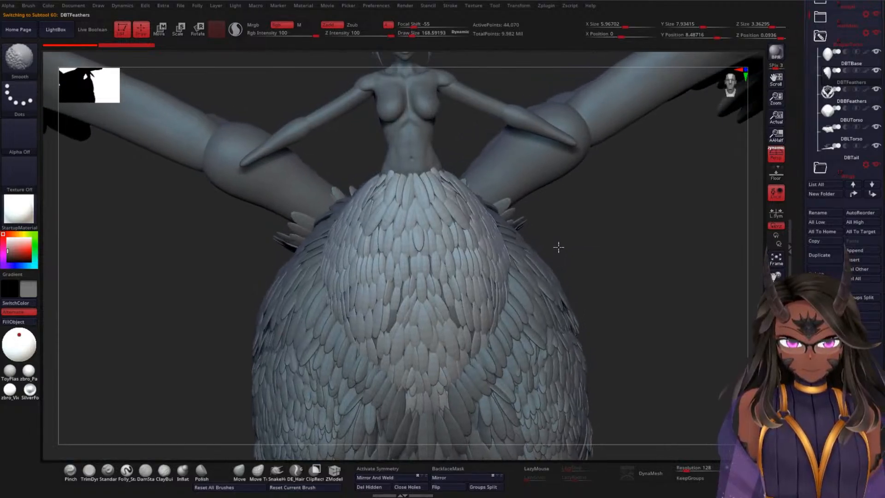
pyautogui.press('ctrl')
pyautogui.moveTo(638, 286)
pyautogui.keyDown('alt'); pyautogui.mouseDown()
pyautogui.moveTo(658, 319)
pyautogui.moveTo(641, 189)
pyautogui.mouseUp(); pyautogui.keyUp('alt')
pyautogui.moveTo(640, 258)
pyautogui.keyDown('alt'); pyautogui.mouseDown()
pyautogui.moveTo(638, 215)
pyautogui.moveTo(617, 260)
pyautogui.moveTo(618, 309)
pyautogui.mouseUp(); pyautogui.keyUp('alt')
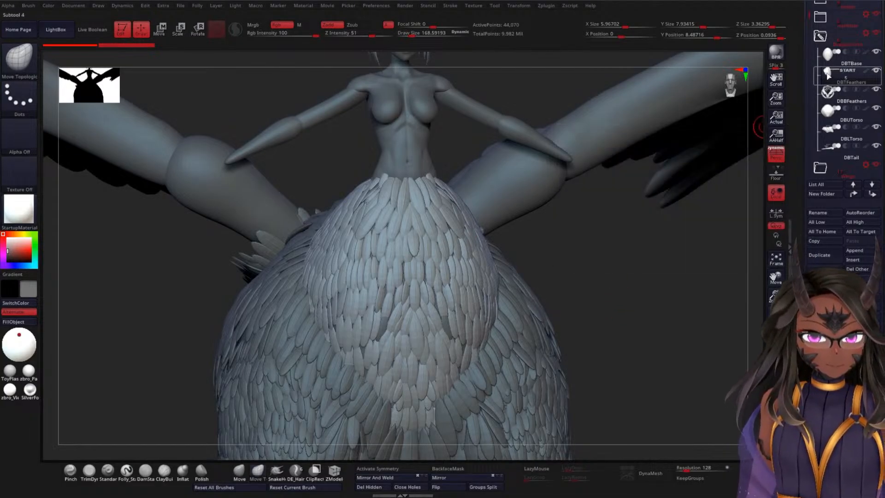
# Step: Hide the DBTFeathers subtool, select DBTBase and turn on its polyframe display
pyautogui.moveTo(827, 76)
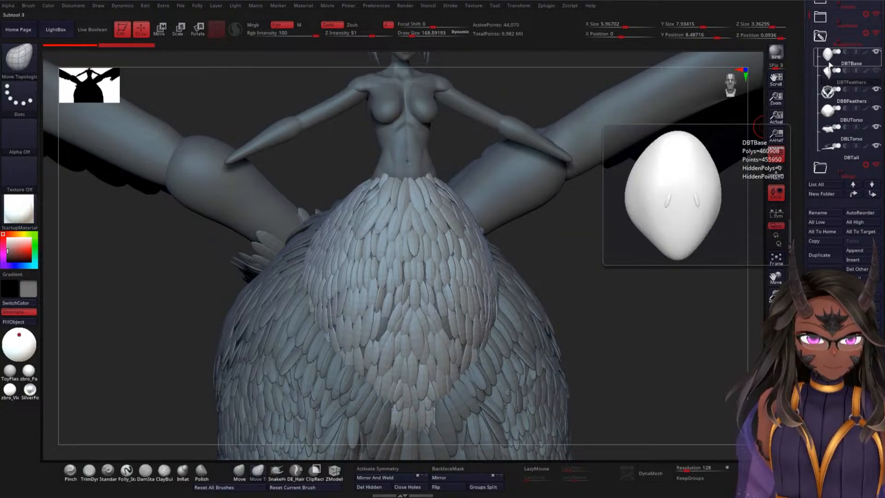
pyautogui.click(828, 72)
pyautogui.moveTo(656, 261)
pyautogui.mouseDown()
pyautogui.moveTo(675, 249)
pyautogui.moveTo(645, 284)
pyautogui.moveTo(666, 275)
pyautogui.moveTo(672, 123)
pyautogui.mouseUp()
pyautogui.hotkey('shift', 'f')
# Step: Auto-group DBTBase by topology continuity so the two loose feathers get polygroups separate from the body
pyautogui.moveTo(805, 235); pyautogui.dragTo(805, 182)
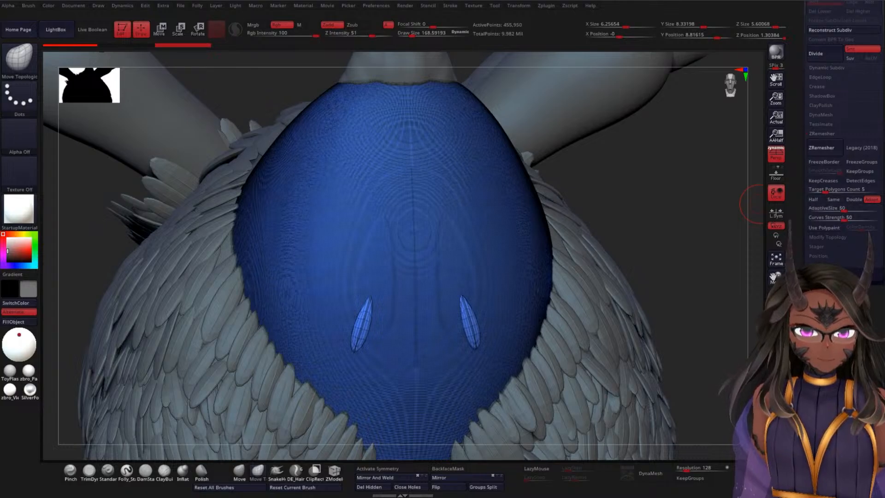
pyautogui.moveTo(811, 350); pyautogui.dragTo(812, 148)
pyautogui.click(814, 213)
pyautogui.moveTo(814, 215); pyautogui.dragTo(826, 74)
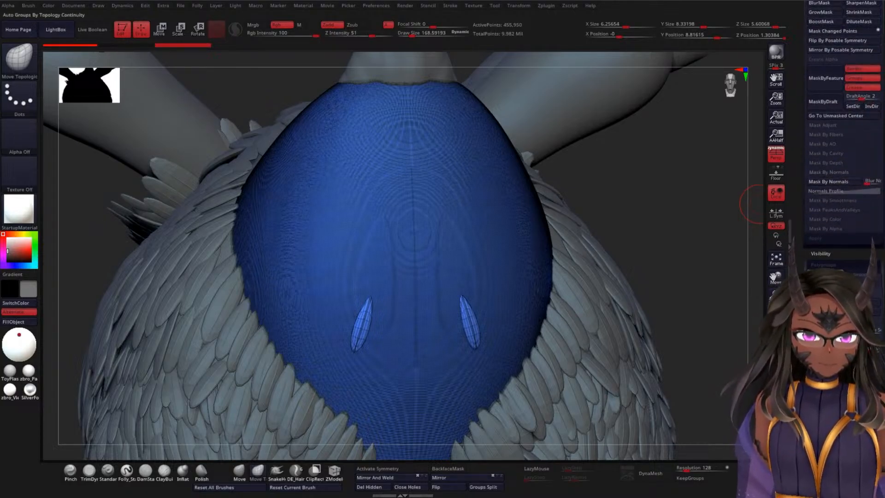
pyautogui.moveTo(683, 227); pyautogui.dragTo(688, 213)
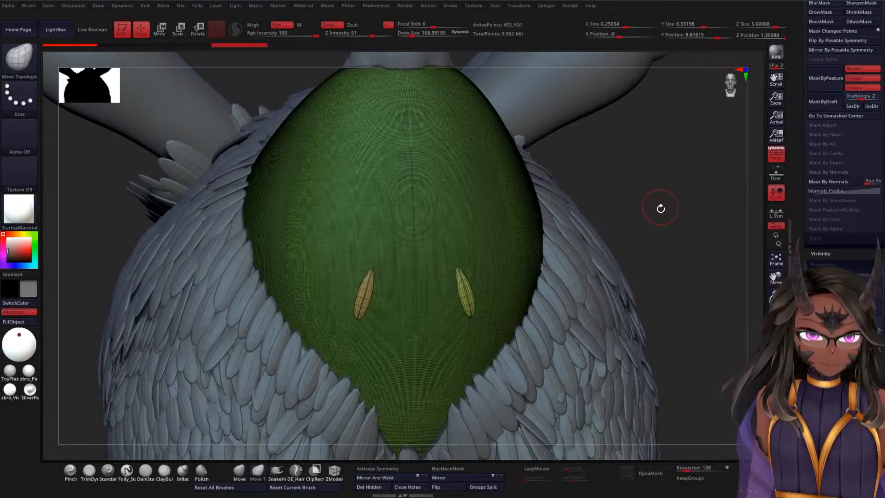
# Step: Isolate the large body polygroup of DBTBase, mask it and bring the two loose feathers back into view
pyautogui.keyDown('ctrl'); pyautogui.keyDown('shift'); pyautogui.click(449, 186); pyautogui.keyUp('shift'); pyautogui.keyUp('ctrl')
pyautogui.moveTo(666, 186)
pyautogui.keyDown('shift'); pyautogui.mouseDown()
pyautogui.moveTo(655, 166)
pyautogui.moveTo(631, 240)
pyautogui.moveTo(536, 189)
pyautogui.mouseUp(); pyautogui.keyUp('shift')
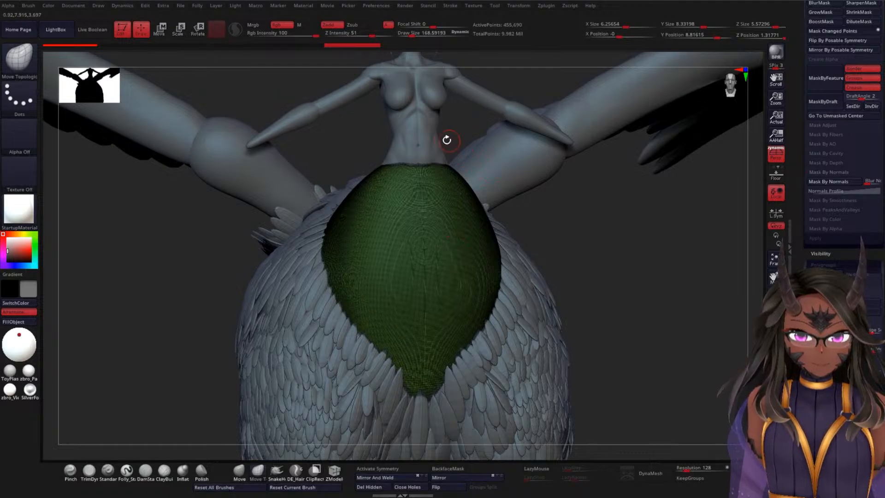
pyautogui.moveTo(453, 138)
pyautogui.keyDown('ctrl'); pyautogui.mouseDown()
pyautogui.moveTo(412, 134)
pyautogui.moveTo(207, 300)
pyautogui.moveTo(479, 452)
pyautogui.moveTo(620, 191)
pyautogui.mouseUp(); pyautogui.keyUp('ctrl')
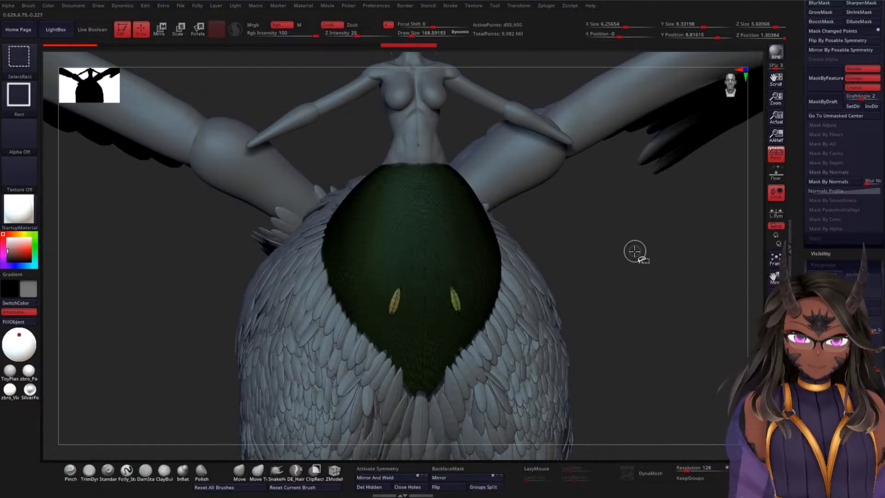
# Step: Split the masked body of DBTBase from the two loose feathers into a separate subtool
pyautogui.moveTo(798, 239); pyautogui.dragTo(801, 460)
pyautogui.moveTo(800, 410); pyautogui.dragTo(800, 480)
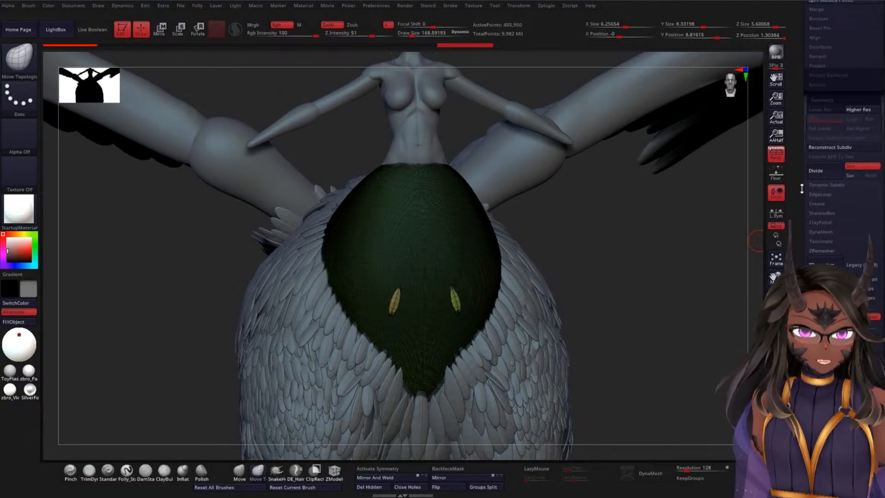
pyautogui.moveTo(796, 103); pyautogui.dragTo(796, 349)
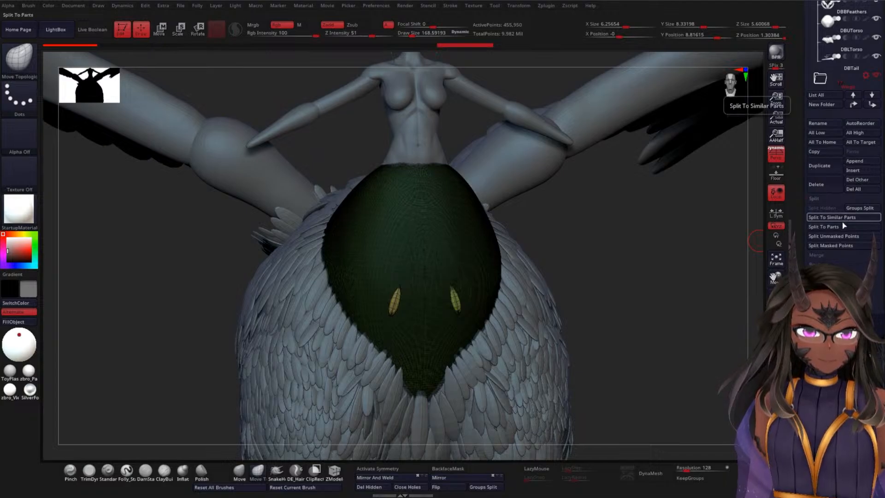
pyautogui.click(838, 247)
pyautogui.moveTo(676, 237)
pyautogui.keyDown('shift'); pyautogui.mouseDown()
pyautogui.moveTo(671, 221)
pyautogui.moveTo(673, 236)
pyautogui.mouseUp(); pyautogui.keyUp('shift')
# Step: Move the two-feather DBTBase subtool directly below DBTFeathers and merge it into DBTFeathers
pyautogui.moveTo(796, 78); pyautogui.dragTo(796, 255)
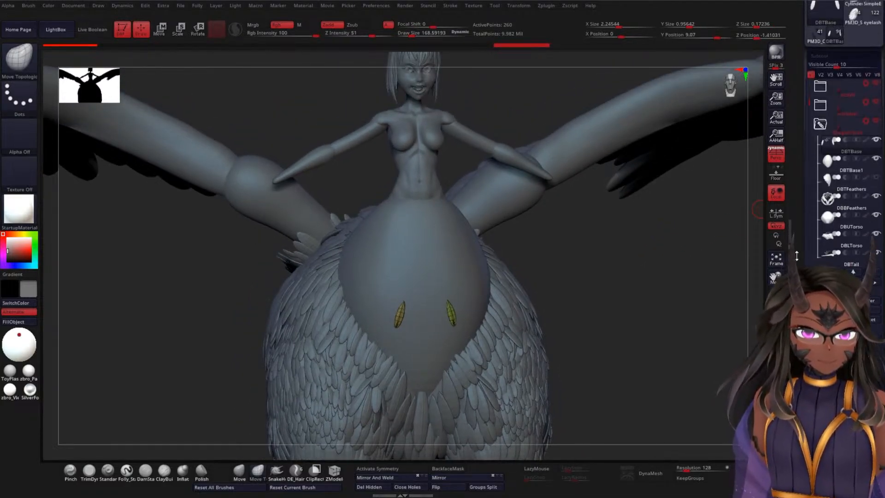
pyautogui.click(831, 191)
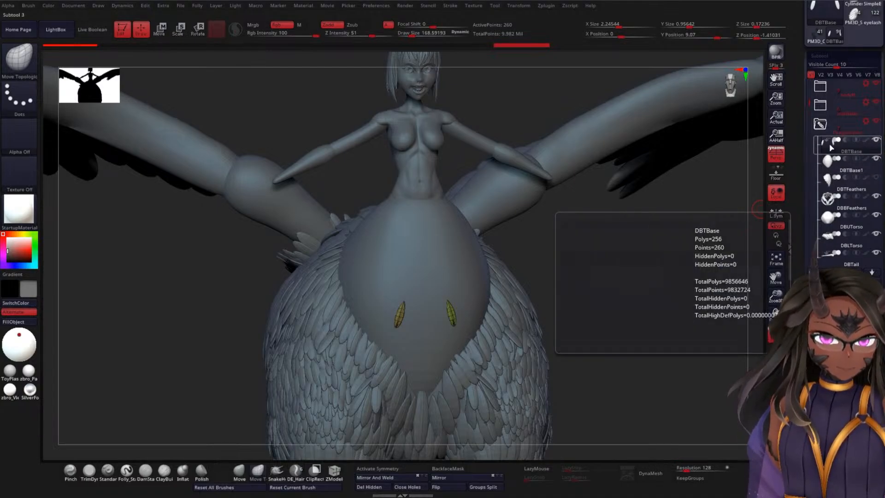
pyautogui.click(831, 191)
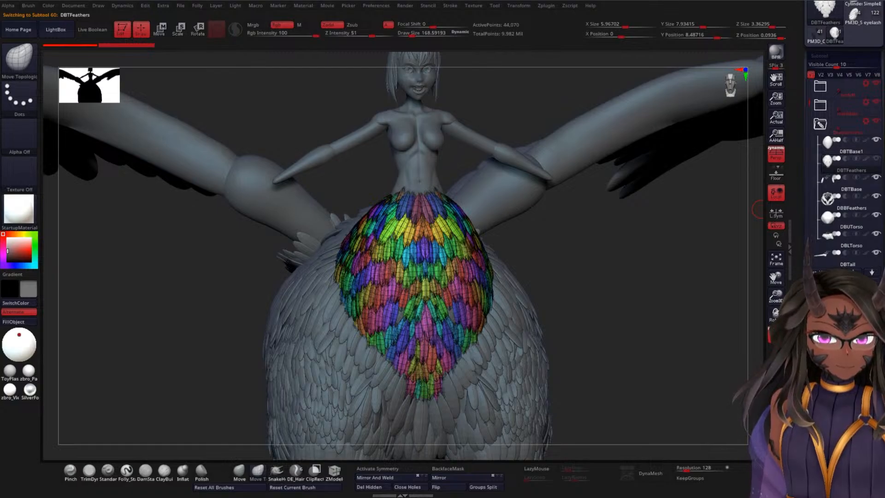
pyautogui.scroll(-3, 821, 252)
pyautogui.scroll(-1, 822, 251)
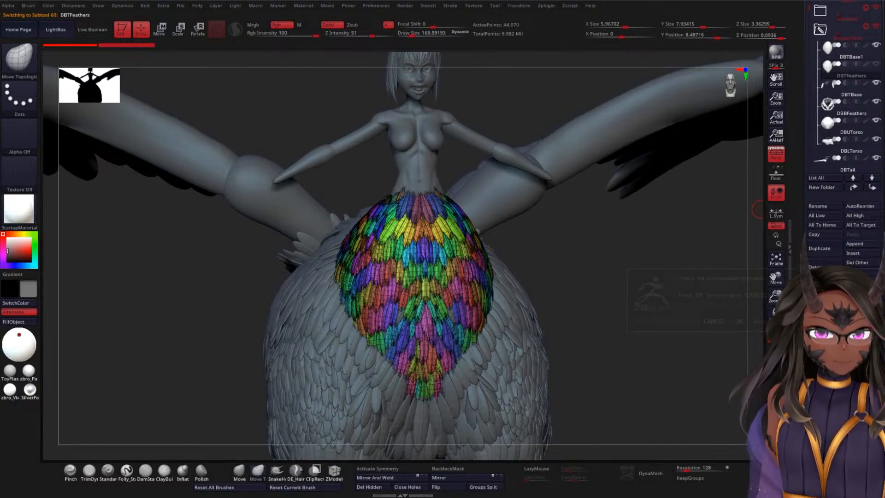
pyautogui.click(740, 321)
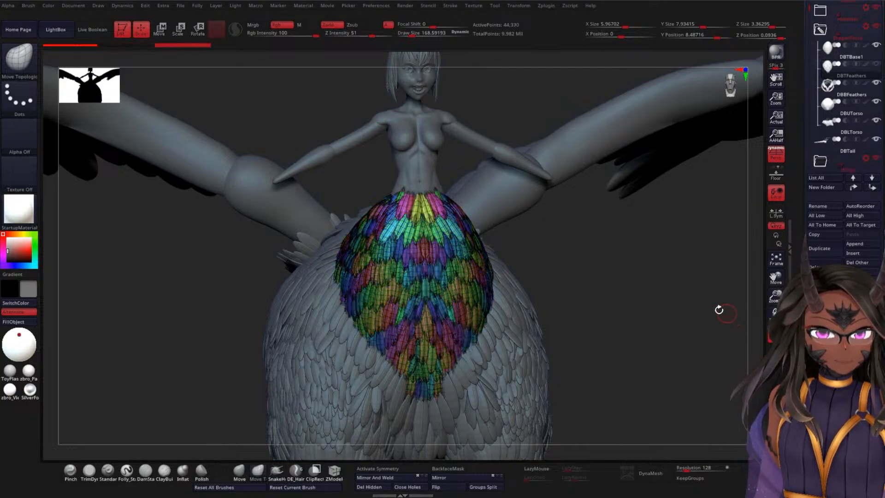
# Step: Select DBUTorso and examine the bird torso and leg feathers with the DBTFeathers layer out of view
pyautogui.moveTo(663, 287); pyautogui.dragTo(642, 289)
pyautogui.moveTo(628, 319); pyautogui.dragTo(621, 324)
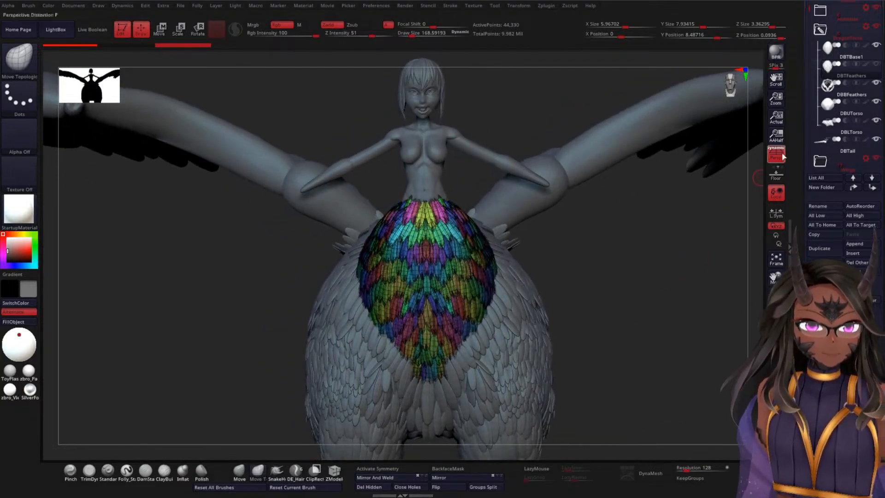
pyautogui.click(830, 110)
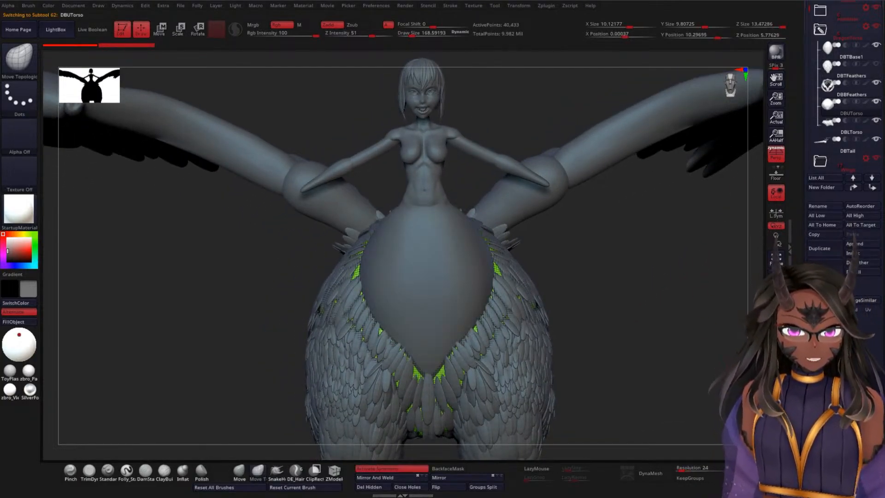
pyautogui.click(776, 375)
pyautogui.moveTo(618, 326); pyautogui.dragTo(703, 242)
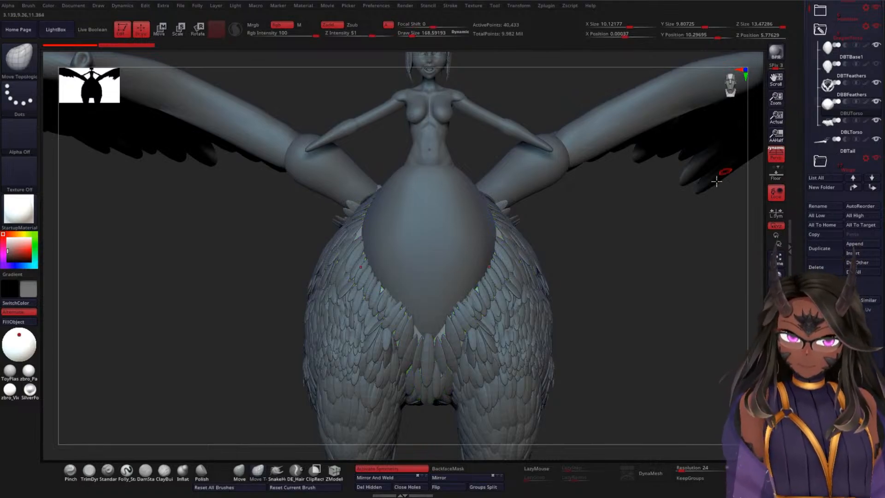
pyautogui.moveTo(617, 303); pyautogui.dragTo(739, 176)
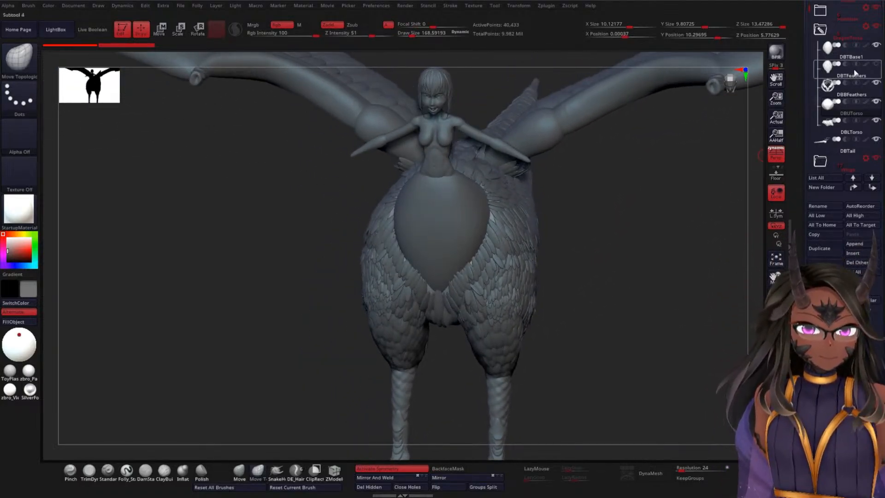
# Step: Make the DBTFeathers subtool visible again and select it for editing
pyautogui.click(876, 65)
pyautogui.moveTo(598, 265); pyautogui.dragTo(630, 279)
pyautogui.click(829, 73)
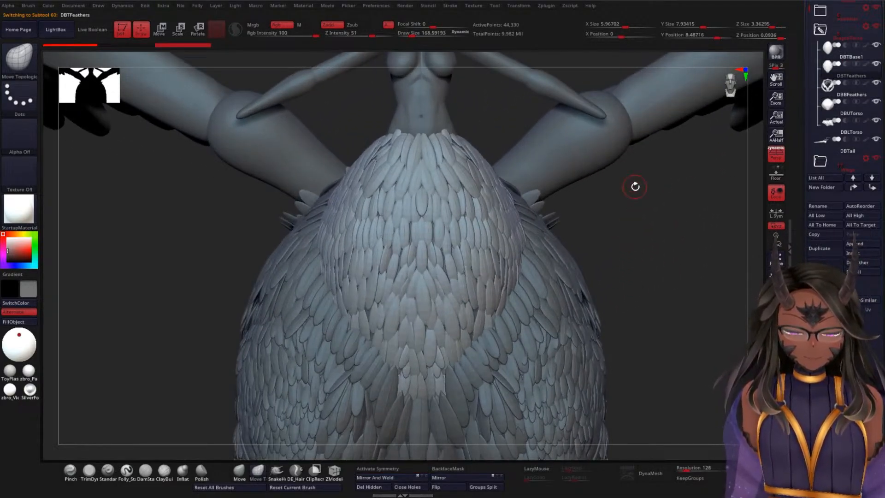
# Step: Mark the current undo history state of DBTFeathers as the projection source and mask its feathers by normals
pyautogui.keyDown('alt'); pyautogui.moveTo(635, 186); pyautogui.dragTo(679, 292); pyautogui.keyUp('alt')
pyautogui.moveTo(807, 248); pyautogui.dragTo(821, 170)
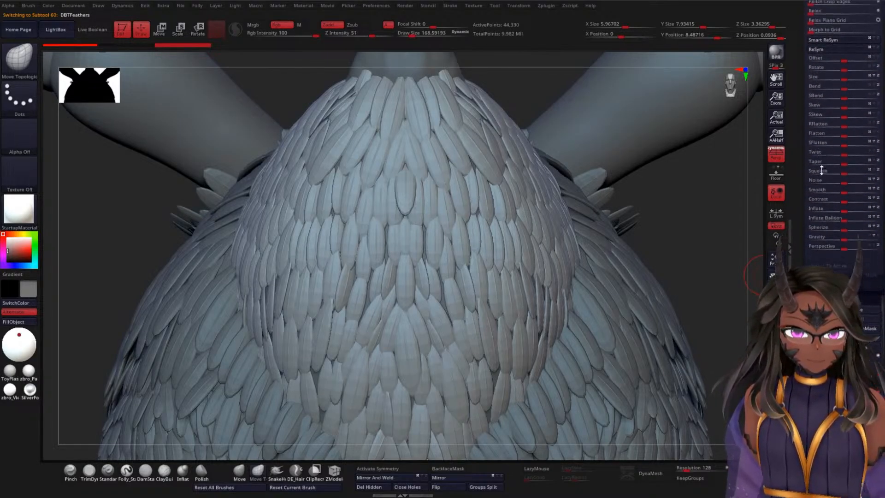
pyautogui.keyDown('ctrl'); pyautogui.click(184, 46); pyautogui.keyUp('ctrl')
pyautogui.moveTo(866, 375); pyautogui.dragTo(809, 252)
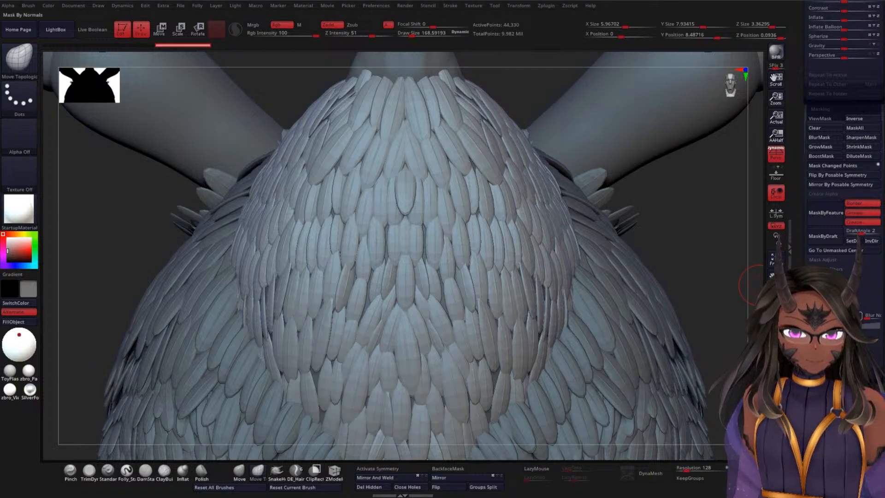
pyautogui.click(832, 316)
pyautogui.keyDown('ctrl'); pyautogui.click(719, 251); pyautogui.keyUp('ctrl')
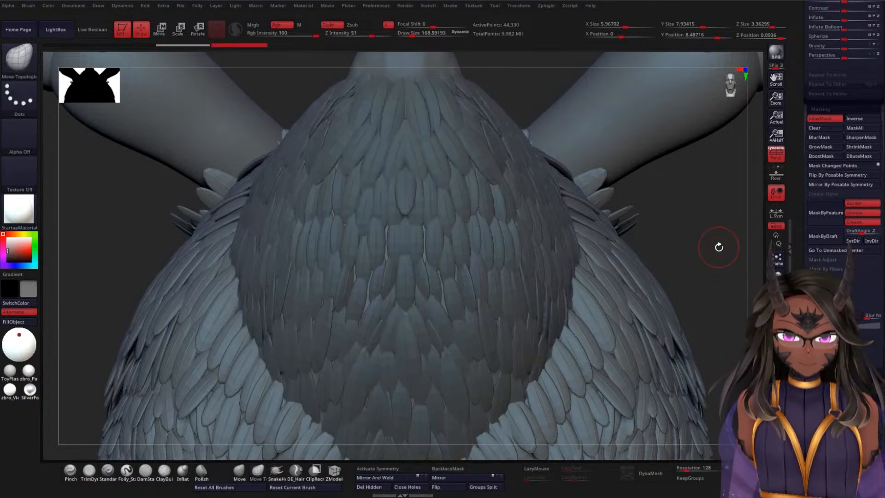
# Step: Relax the masked DBTFeathers mesh with the Relax deformation and clear the mask
pyautogui.scroll(5, 802, 234)
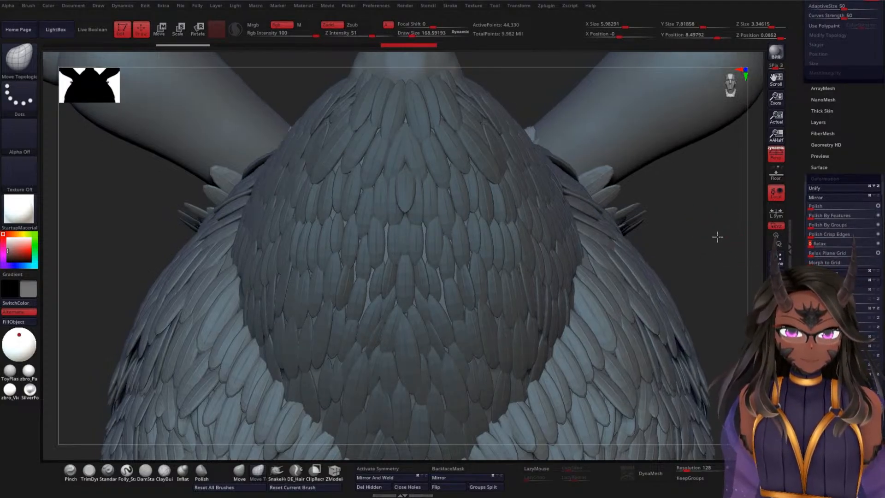
pyautogui.moveTo(716, 235); pyautogui.dragTo(691, 229)
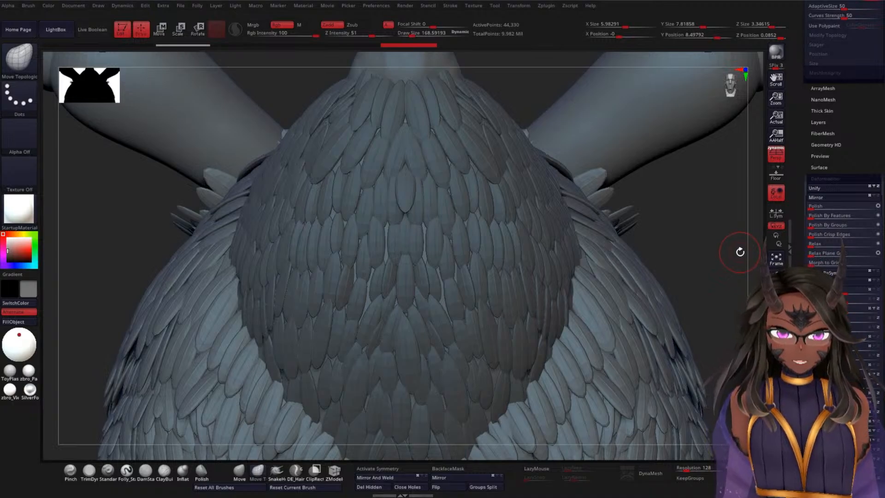
pyautogui.moveTo(806, 261); pyautogui.dragTo(806, 474)
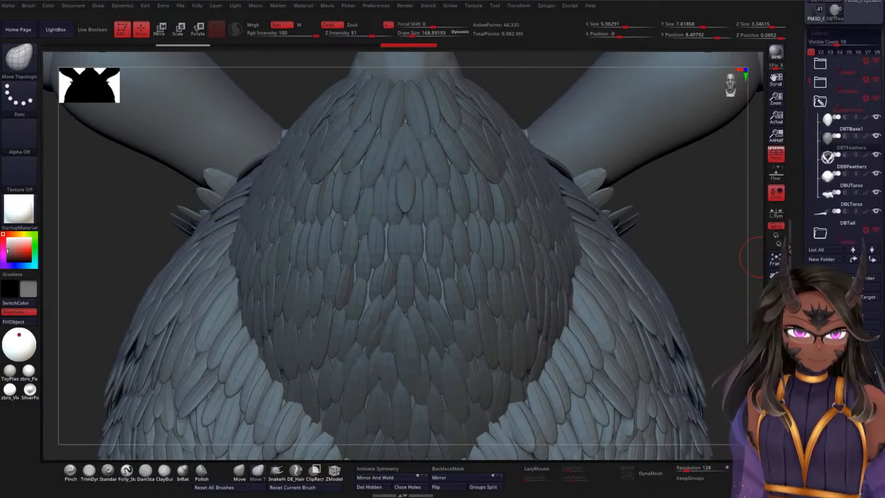
pyautogui.keyDown('ctrl'); pyautogui.moveTo(696, 232); pyautogui.dragTo(723, 303); pyautogui.keyUp('ctrl')
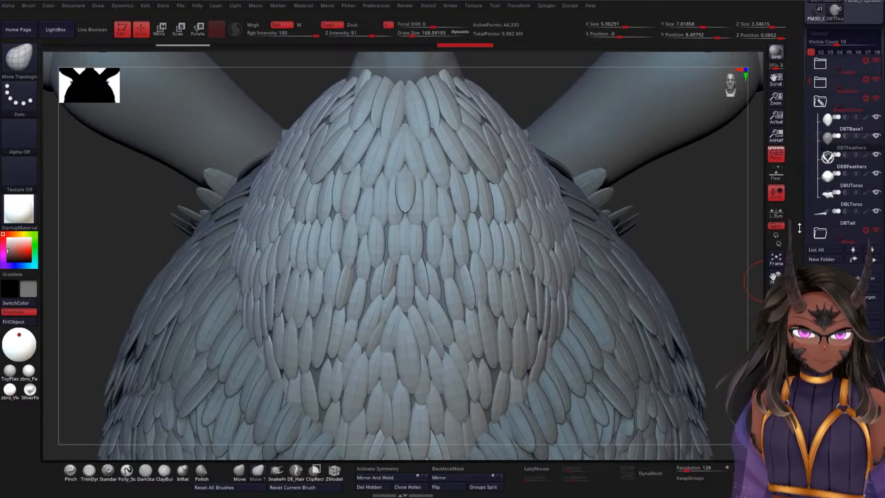
# Step: Project the marked history state back onto the relaxed DBTFeathers mesh
pyautogui.scroll(-6, 802, 231)
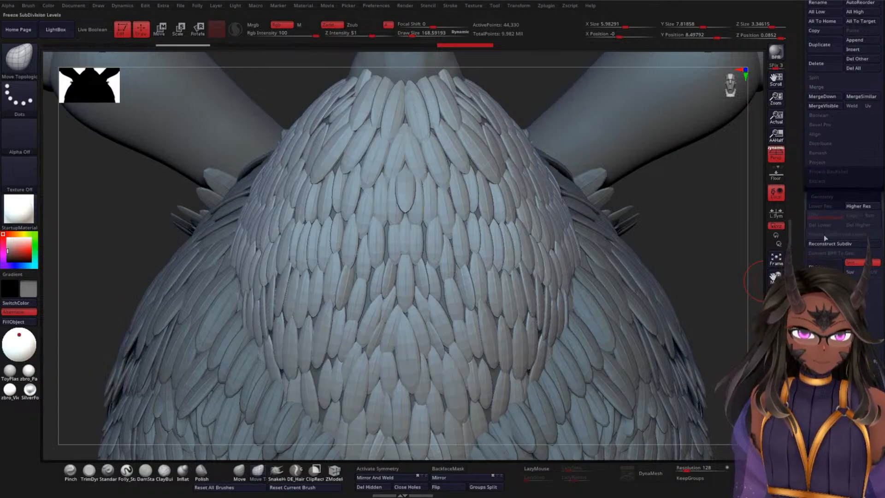
pyautogui.click(823, 162)
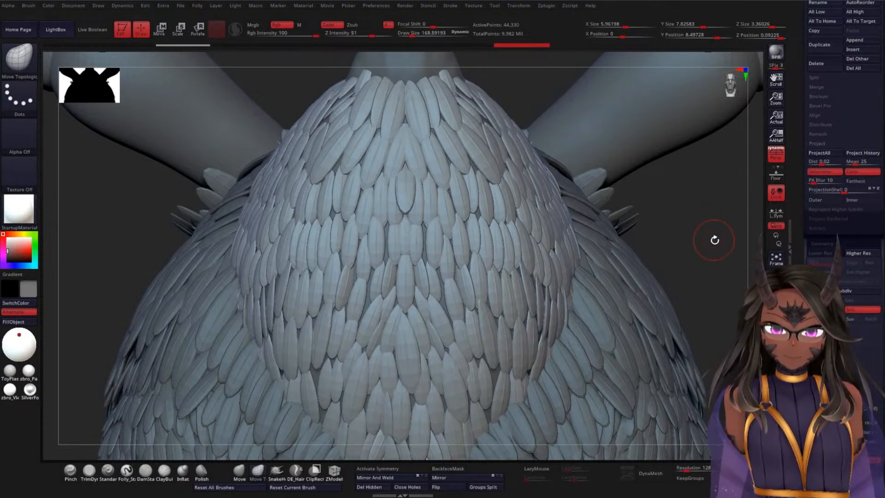
pyautogui.moveTo(719, 239); pyautogui.dragTo(726, 217)
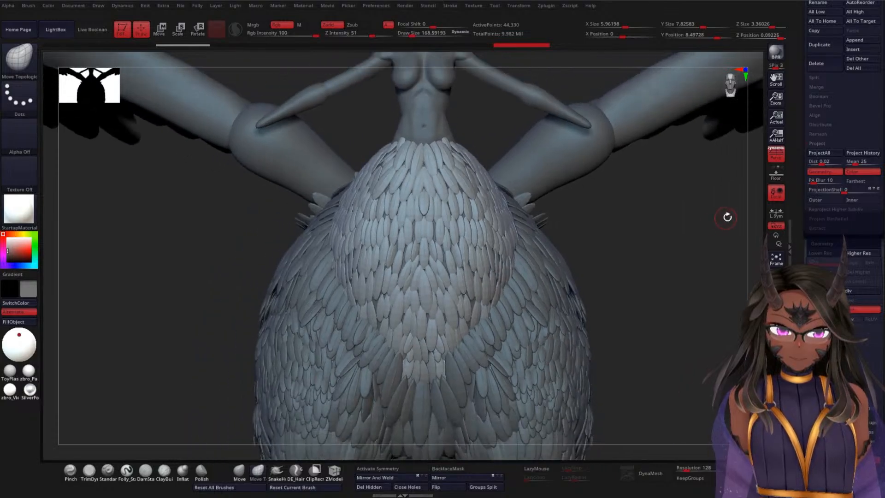
# Step: Turn on polypaint for all subtools, examine the colored creature from the front, and turn polypaint off again
pyautogui.scroll(5, 805, 223)
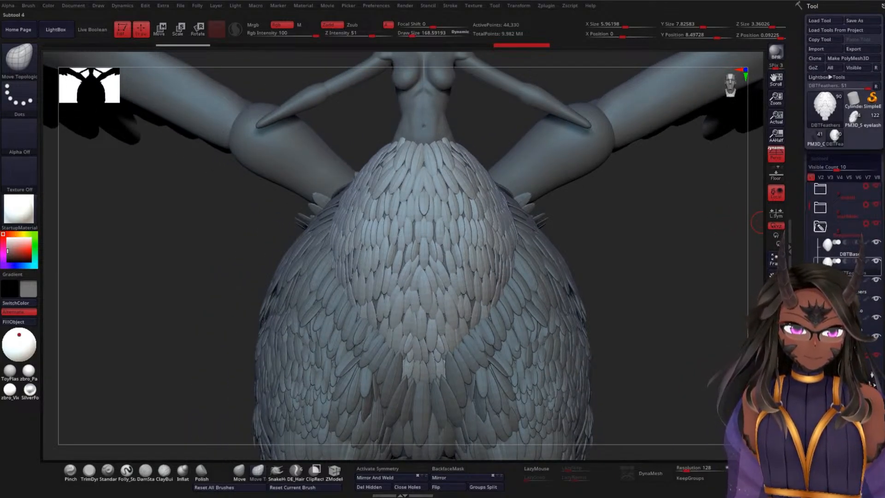
pyautogui.keyDown('shift'); pyautogui.click(866, 261); pyautogui.keyUp('shift')
pyautogui.moveTo(669, 288)
pyautogui.mouseDown()
pyautogui.moveTo(671, 263)
pyautogui.moveTo(654, 285)
pyautogui.moveTo(705, 274)
pyautogui.moveTo(667, 277)
pyautogui.moveTo(648, 262)
pyautogui.moveTo(642, 318)
pyautogui.moveTo(656, 328)
pyautogui.mouseUp()
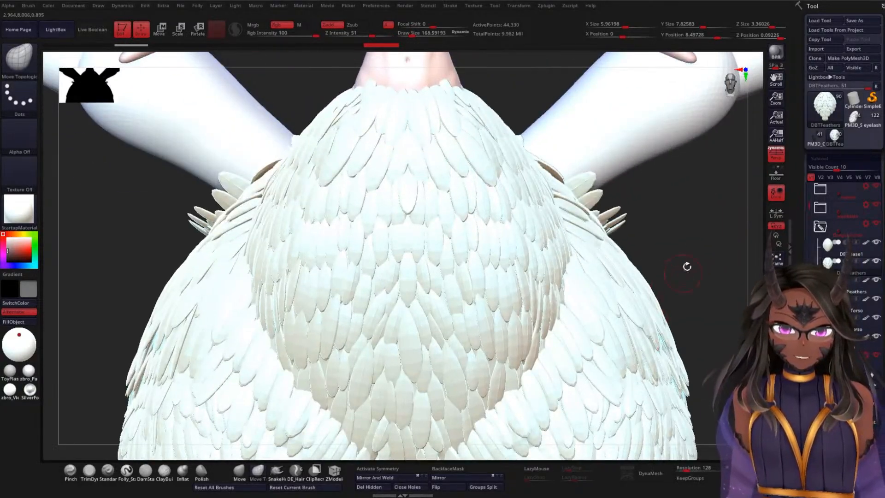
pyautogui.keyDown('alt'); pyautogui.moveTo(701, 274); pyautogui.dragTo(690, 221); pyautogui.keyUp('alt')
pyautogui.keyDown('alt'); pyautogui.moveTo(669, 261); pyautogui.dragTo(638, 245); pyautogui.keyUp('alt')
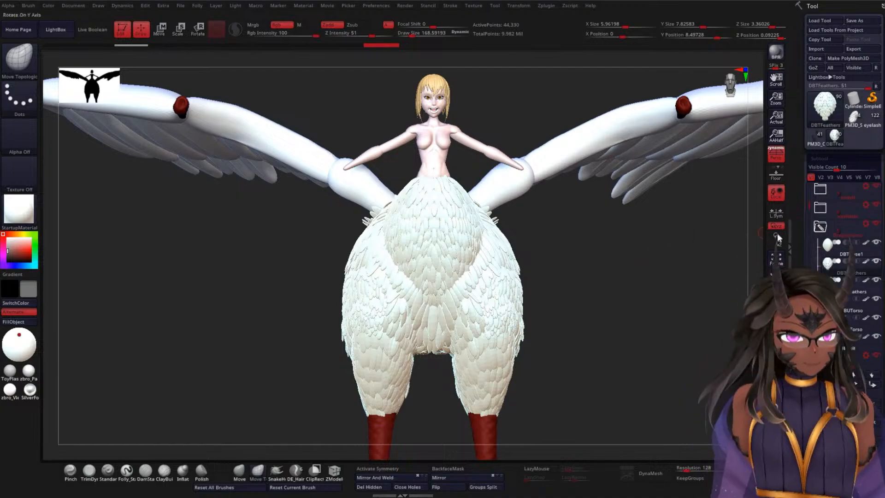
pyautogui.keyDown('shift'); pyautogui.click(866, 244); pyautogui.keyUp('shift')
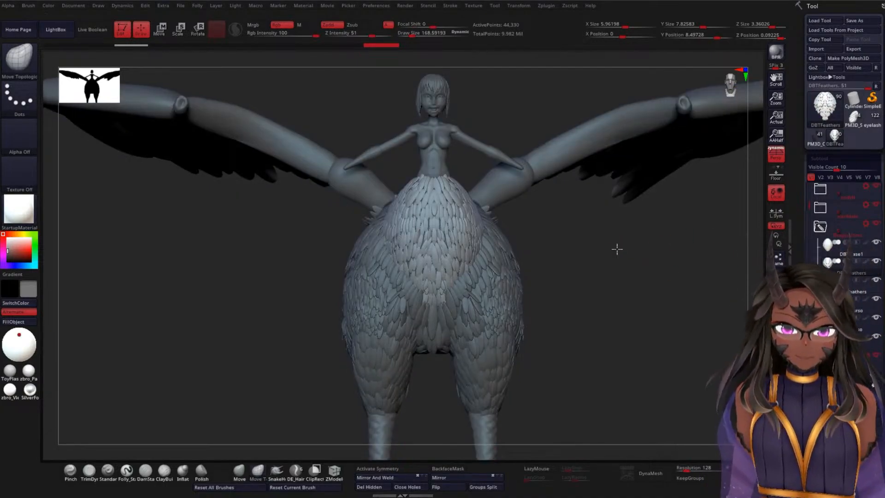
# Step: Check the DBTFeathers topology up close in polyframe and subdivide the subtool twice
pyautogui.keyDown('alt'); pyautogui.moveTo(616, 249); pyautogui.dragTo(685, 251); pyautogui.keyUp('alt')
pyautogui.hotkey('shift', 'f')
pyautogui.keyDown('alt'); pyautogui.moveTo(578, 198); pyautogui.dragTo(680, 266); pyautogui.keyUp('alt')
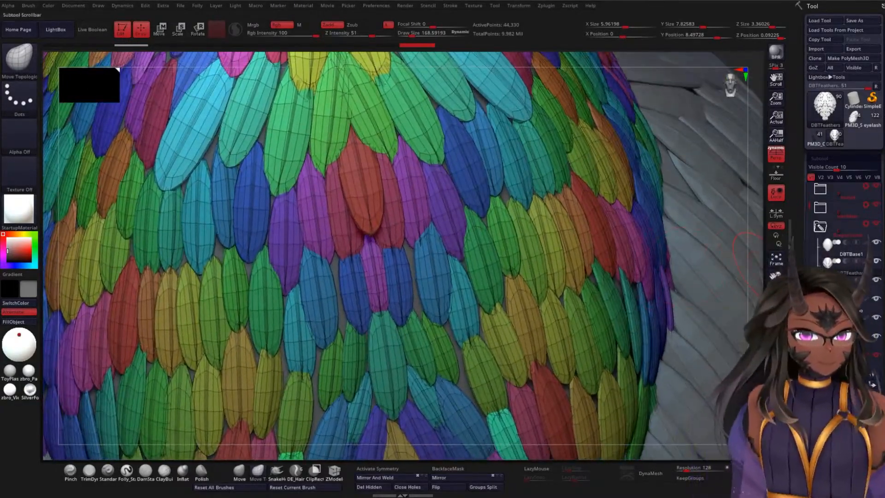
pyautogui.moveTo(801, 293); pyautogui.dragTo(801, 237)
pyautogui.hotkey('ctrl', 'd')
pyautogui.hotkey('ctrl', 'd')
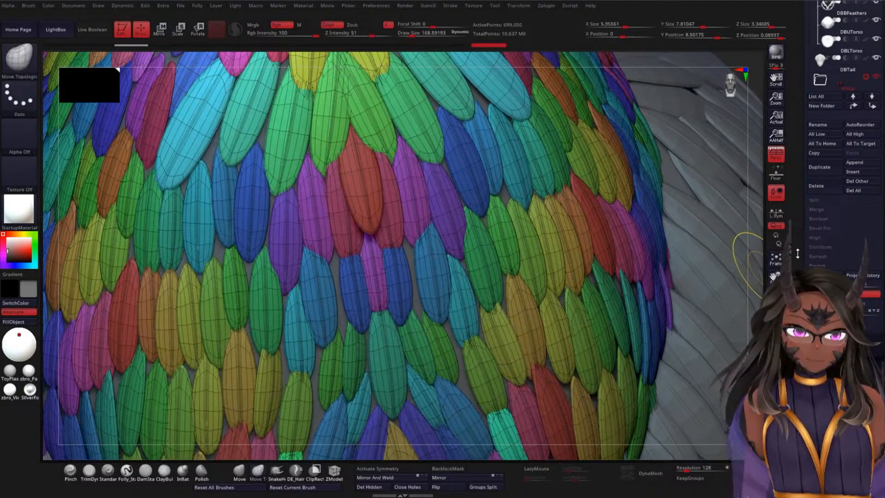
pyautogui.moveTo(799, 269); pyautogui.dragTo(800, 251)
pyautogui.hotkey('shift', 'f')
# Step: Select DBBFeathers, mark its current undo history state as the projection source, and mask its feathers by normals
pyautogui.keyDown('alt'); pyautogui.moveTo(756, 283); pyautogui.dragTo(594, 180); pyautogui.keyUp('alt')
pyautogui.keyDown('alt'); pyautogui.click(596, 192); pyautogui.keyUp('alt')
pyautogui.keyDown('shift'); pyautogui.moveTo(290, 283); pyautogui.dragTo(316, 256); pyautogui.keyUp('shift')
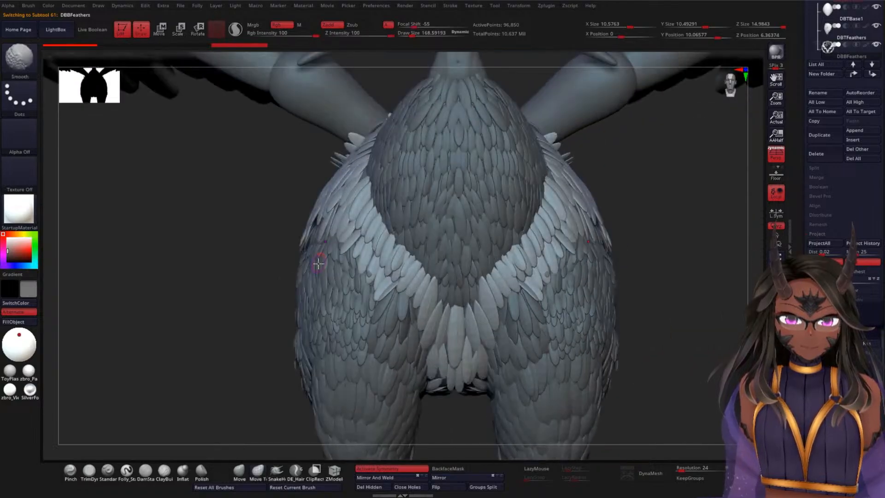
pyautogui.moveTo(804, 251); pyautogui.dragTo(802, 192)
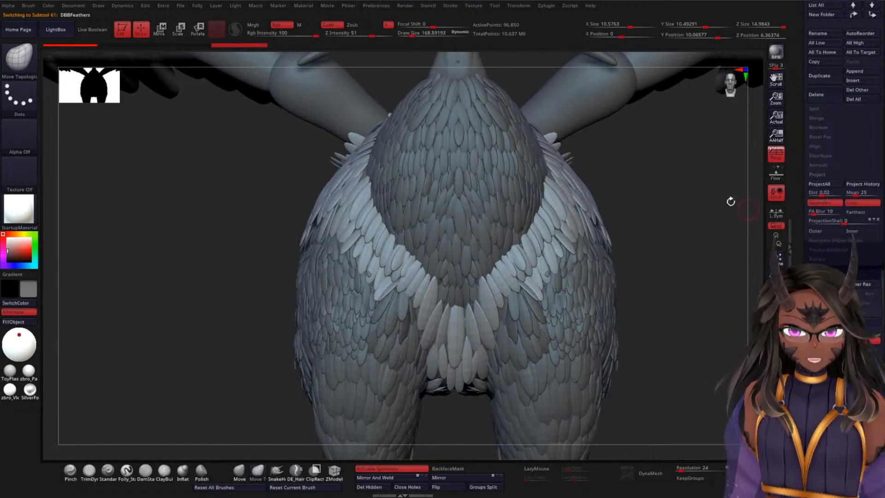
pyautogui.keyDown('ctrl'); pyautogui.click(234, 46); pyautogui.keyUp('ctrl')
pyautogui.scroll(-10, 821, 145)
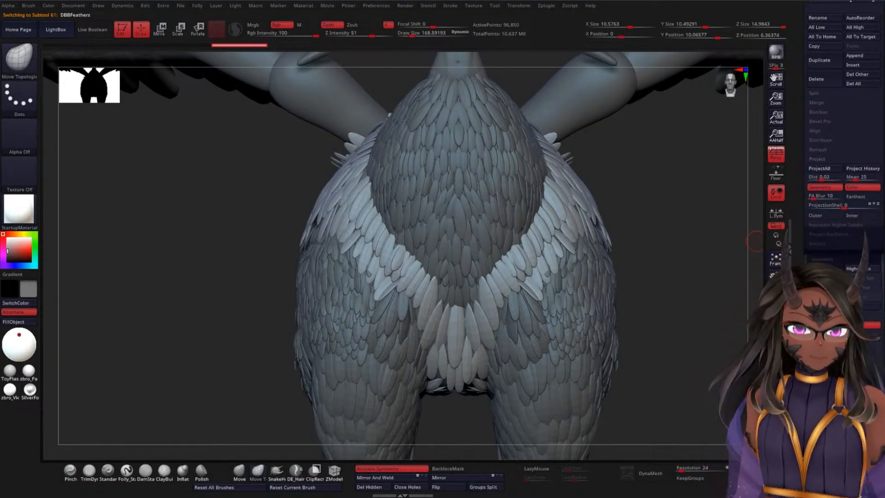
pyautogui.scroll(-5, 820, 144)
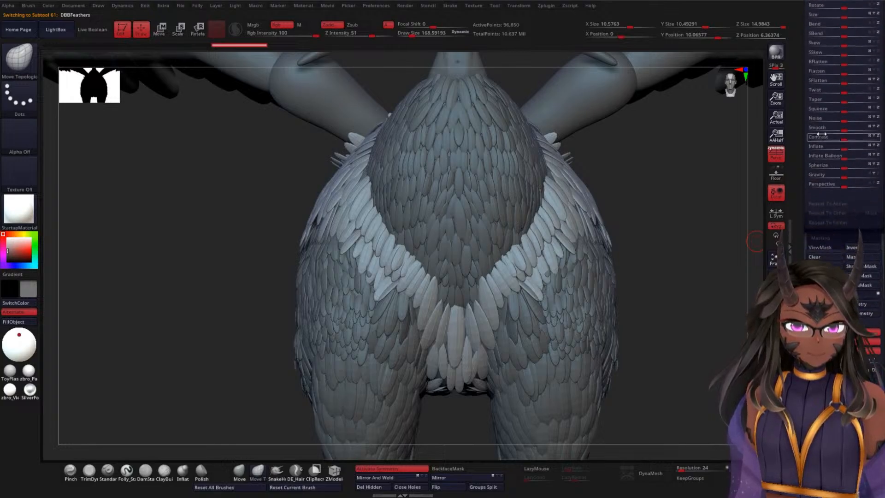
pyautogui.scroll(-7, 806, 243)
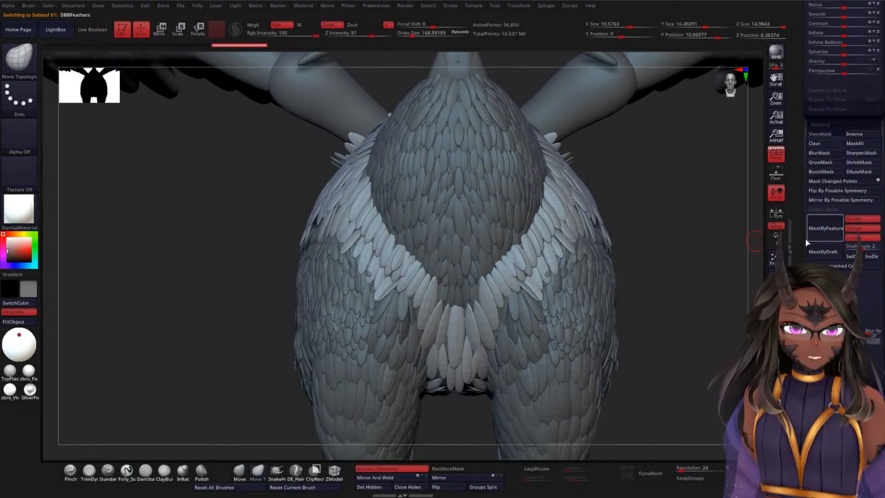
pyautogui.keyDown('ctrl'); pyautogui.click(671, 228); pyautogui.keyUp('ctrl')
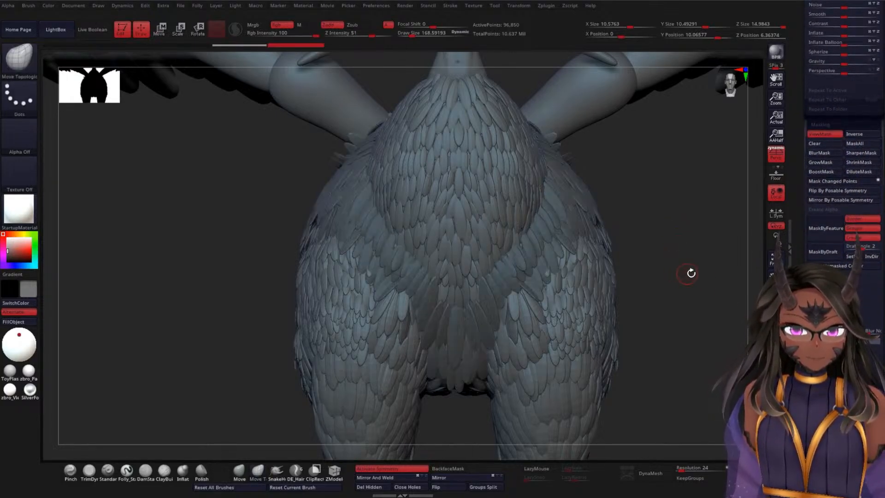
# Step: Relax the masked DBBFeathers mesh with the Relax deformation and clear the mask
pyautogui.scroll(20, 829, 276)
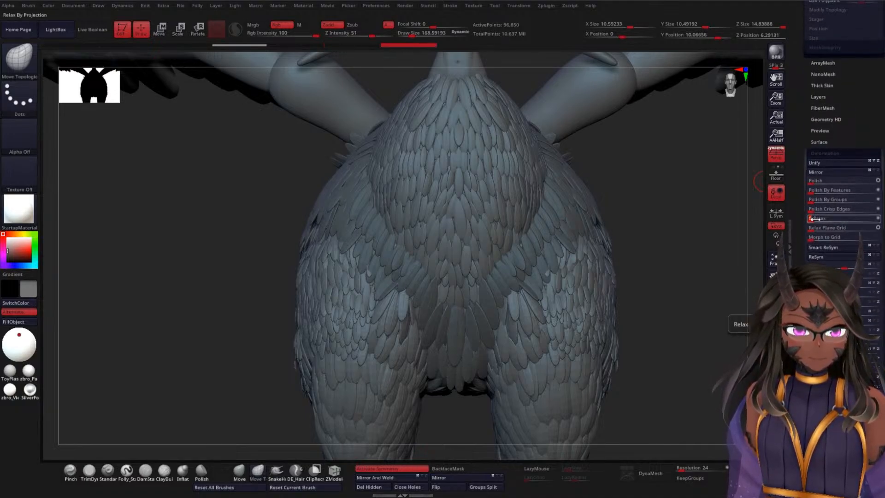
pyautogui.moveTo(691, 207); pyautogui.dragTo(691, 257)
# Step: Project the marked history state back onto the relaxed DBBFeathers mesh
pyautogui.scroll(6, 825, 230)
pyautogui.scroll(12, 843, 138)
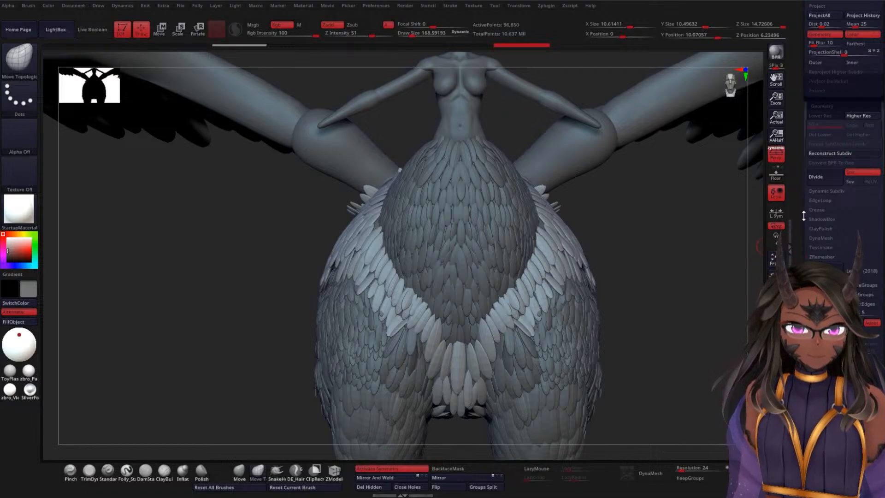
pyautogui.scroll(10, 803, 216)
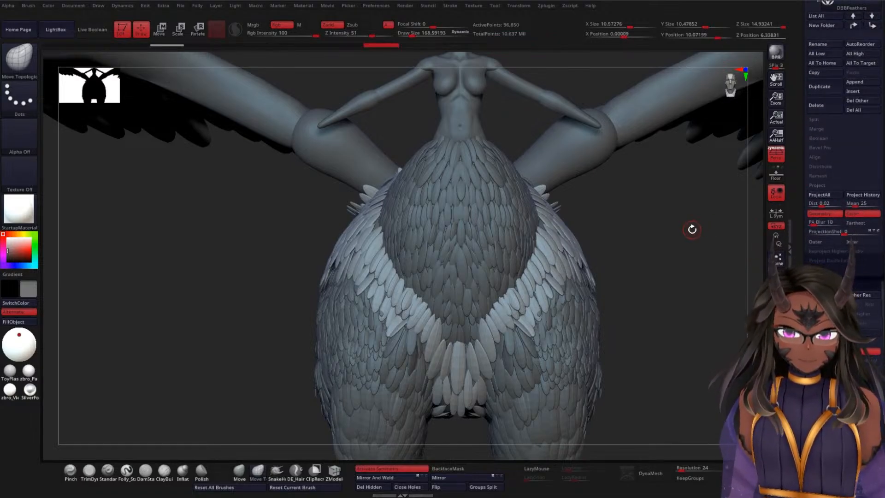
# Step: Subdivide the DBBFeathers subtool twice and select the leg feathers subtool PM3D_Sphere3D1_30
pyautogui.press('ctrl')
pyautogui.hotkey('ctrl', 'd')
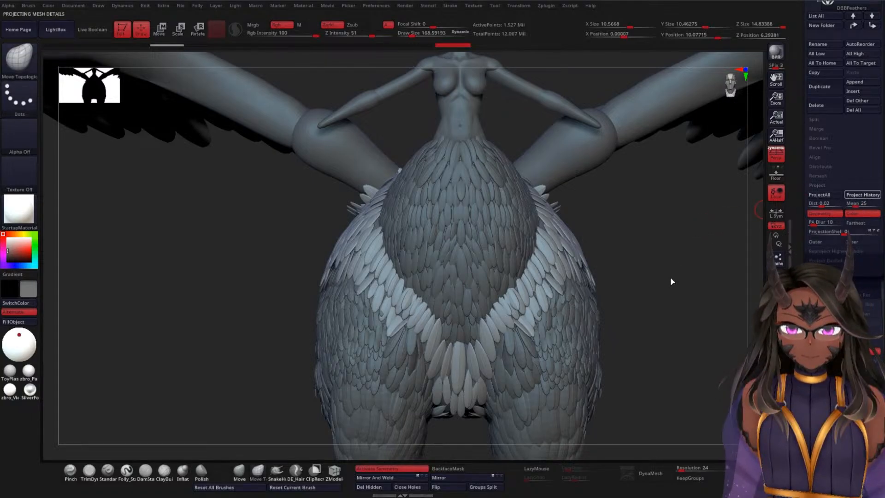
pyautogui.moveTo(675, 266)
pyautogui.keyDown('alt'); pyautogui.mouseDown()
pyautogui.moveTo(683, 270)
pyautogui.moveTo(658, 302)
pyautogui.moveTo(686, 283)
pyautogui.moveTo(703, 308)
pyautogui.moveTo(683, 332)
pyautogui.moveTo(684, 312)
pyautogui.moveTo(584, 255)
pyautogui.mouseUp(); pyautogui.keyUp('alt')
pyautogui.keyDown('alt'); pyautogui.click(585, 254); pyautogui.keyUp('alt')
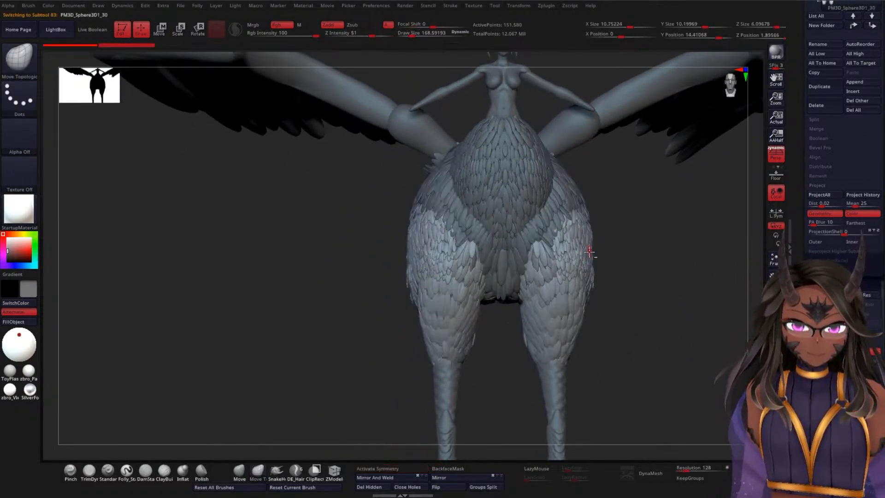
# Step: Compare the topology of DBBFeathers and the leg feathers in polyframe, finishing with the leg feathers subtool selected
pyautogui.moveTo(677, 245)
pyautogui.mouseDown()
pyautogui.moveTo(671, 309)
pyautogui.moveTo(698, 278)
pyautogui.moveTo(618, 210)
pyautogui.mouseUp()
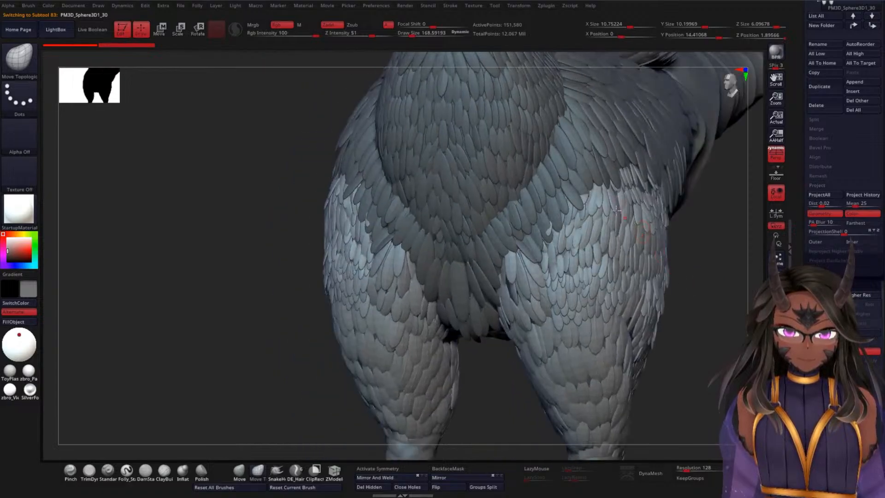
pyautogui.hotkey('shift', 'f')
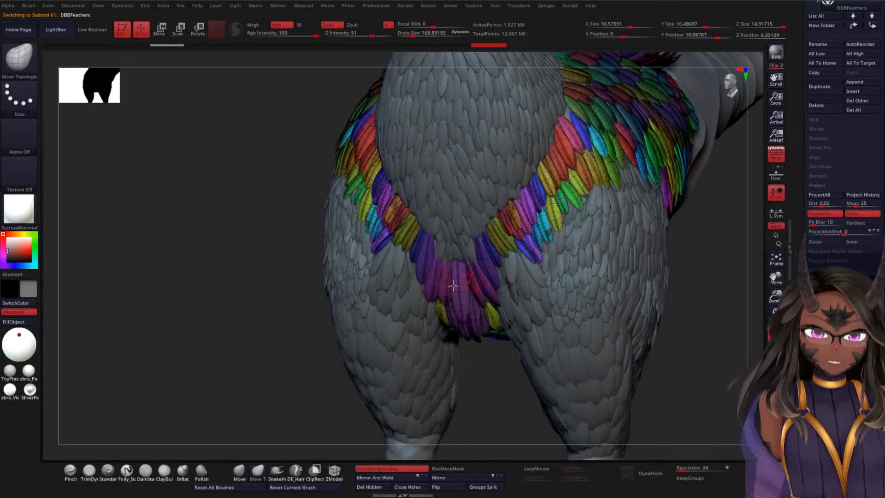
pyautogui.moveTo(240, 277); pyautogui.dragTo(444, 220)
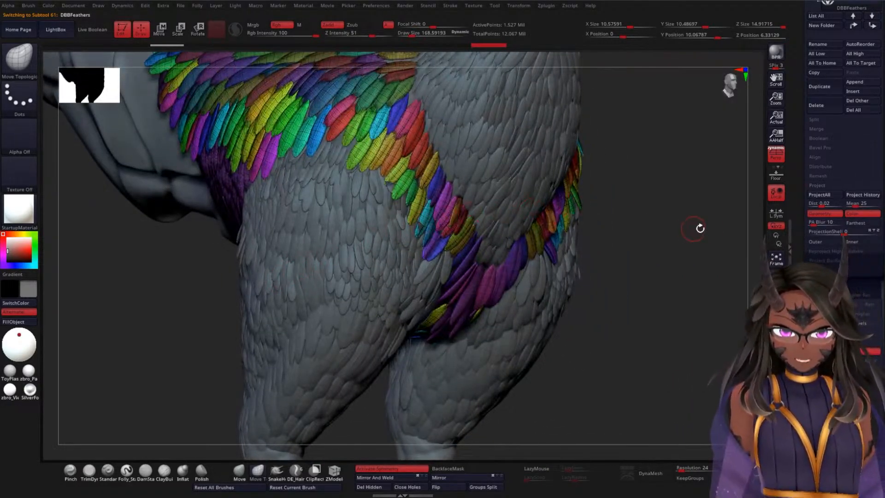
pyautogui.moveTo(699, 228); pyautogui.dragTo(673, 245)
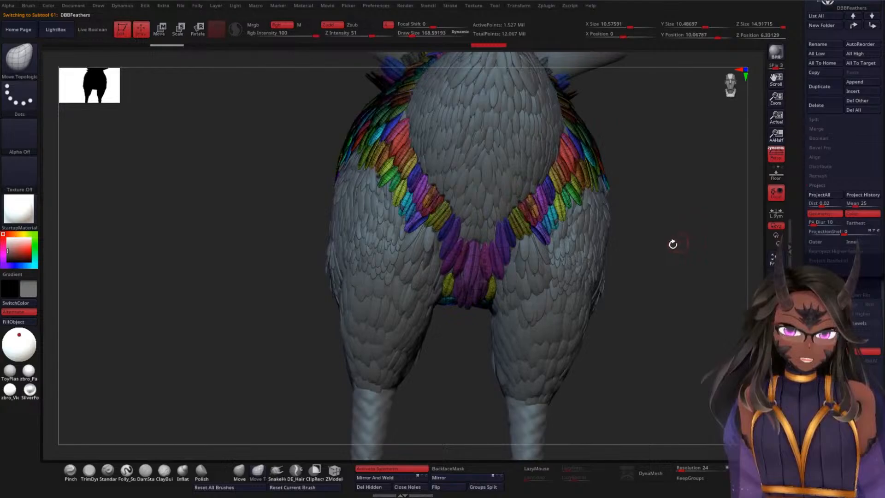
pyautogui.press('ctrl')
pyautogui.keyDown('alt'); pyautogui.click(579, 273); pyautogui.keyUp('alt')
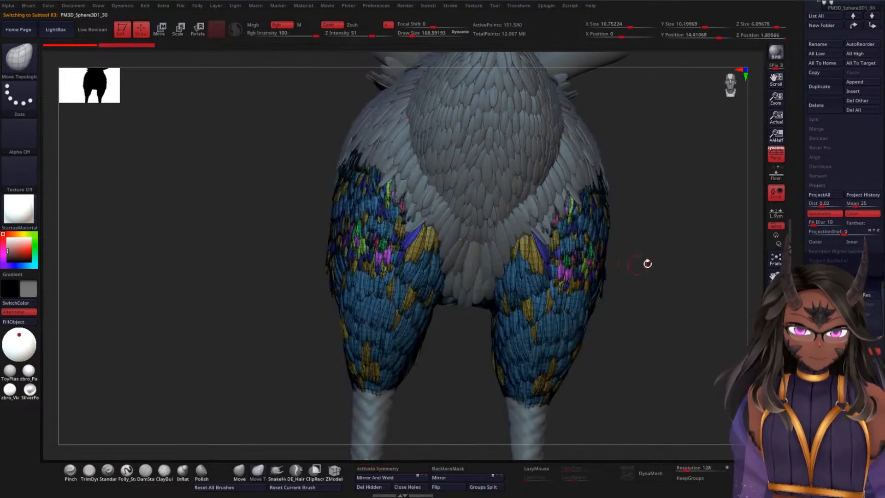
pyautogui.keyDown('alt'); pyautogui.moveTo(707, 245); pyautogui.dragTo(687, 320); pyautogui.keyUp('alt')
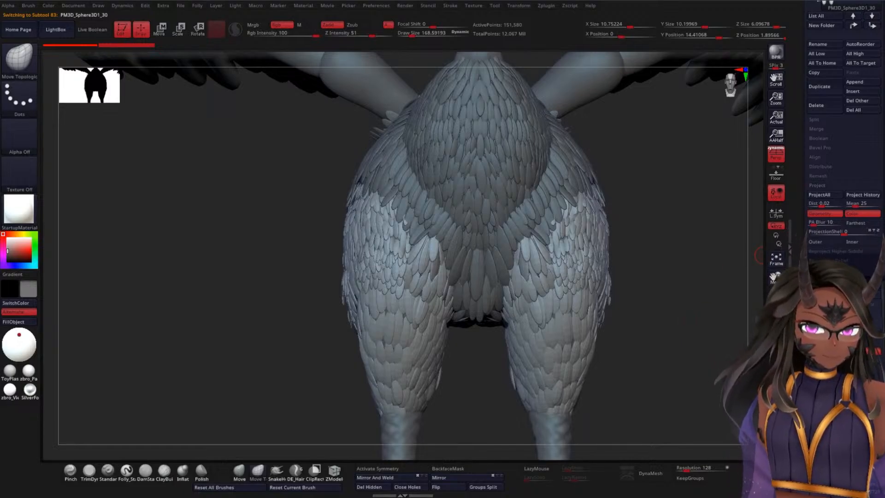
pyautogui.moveTo(801, 237); pyautogui.dragTo(807, 130)
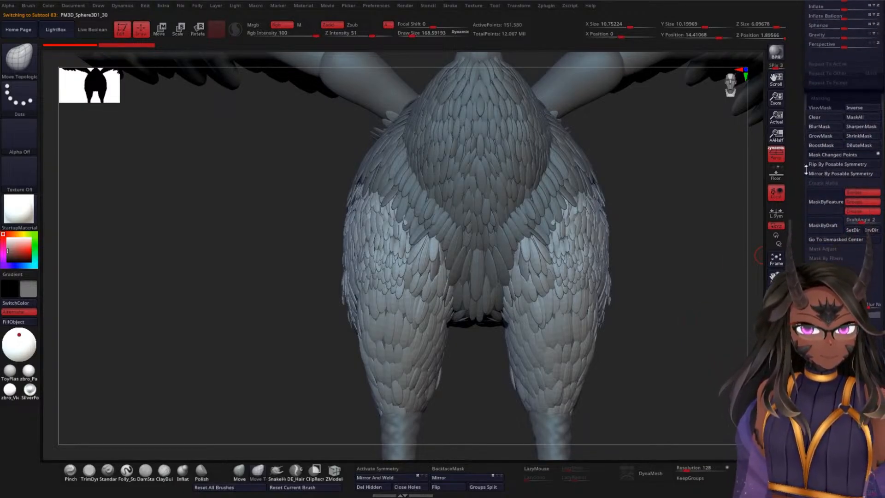
pyautogui.moveTo(799, 289); pyautogui.dragTo(811, 239)
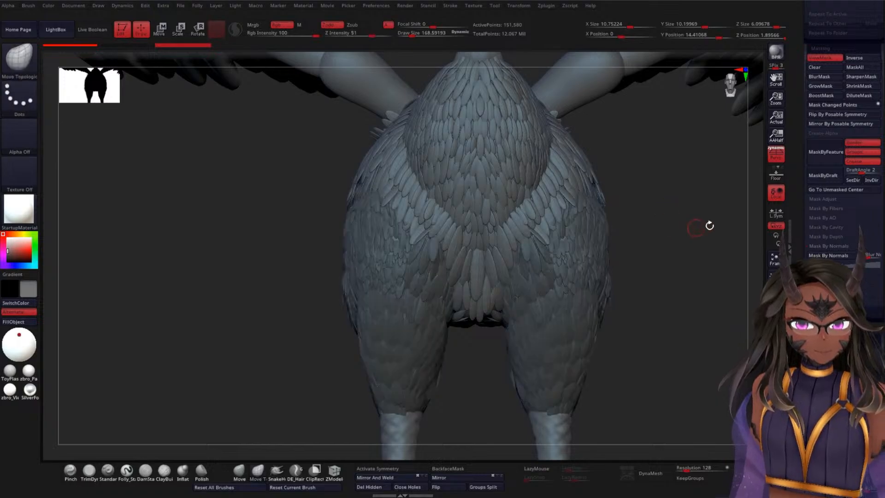
pyautogui.hotkey('ctrl', 'h')
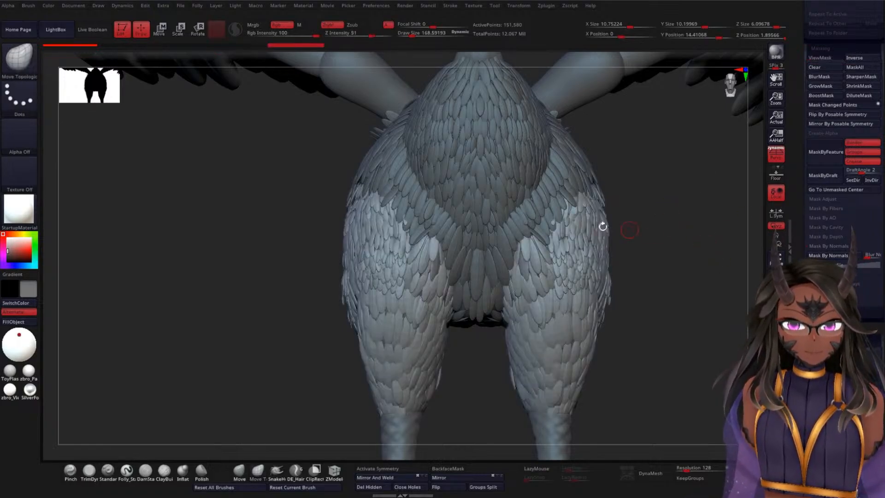
pyautogui.hotkey('ctrl', 'h')
pyautogui.hotkey('ctrl', 'h')
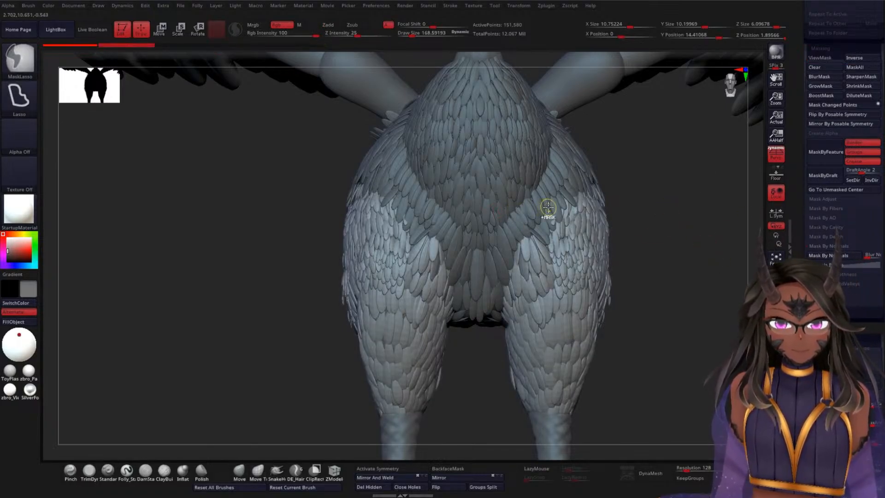
pyautogui.press('Up')
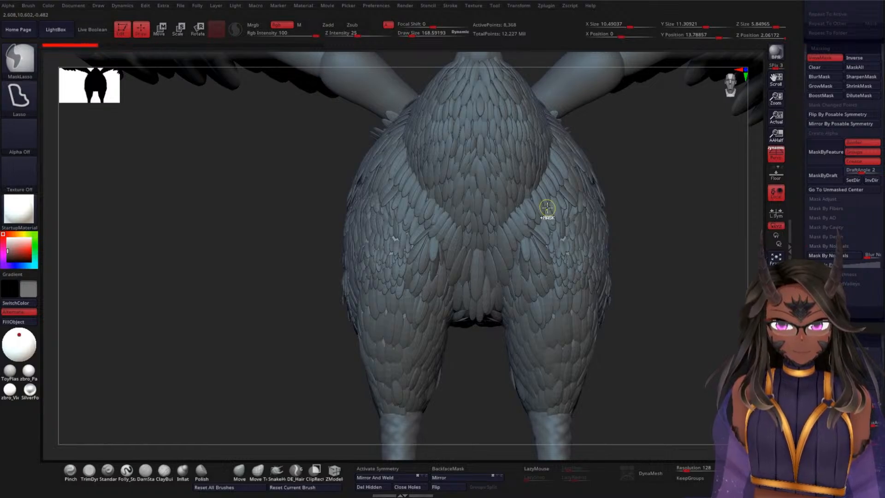
pyautogui.press('Down')
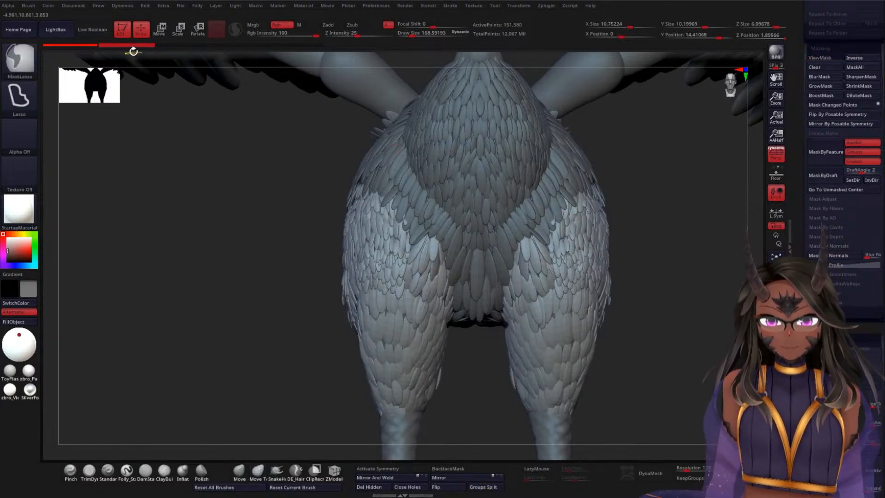
# Step: Mark the leg feathers' current undo history state as the projection source and relax the feathers under a mask by normals
pyautogui.keyDown('ctrl'); pyautogui.click(133, 46); pyautogui.keyUp('ctrl')
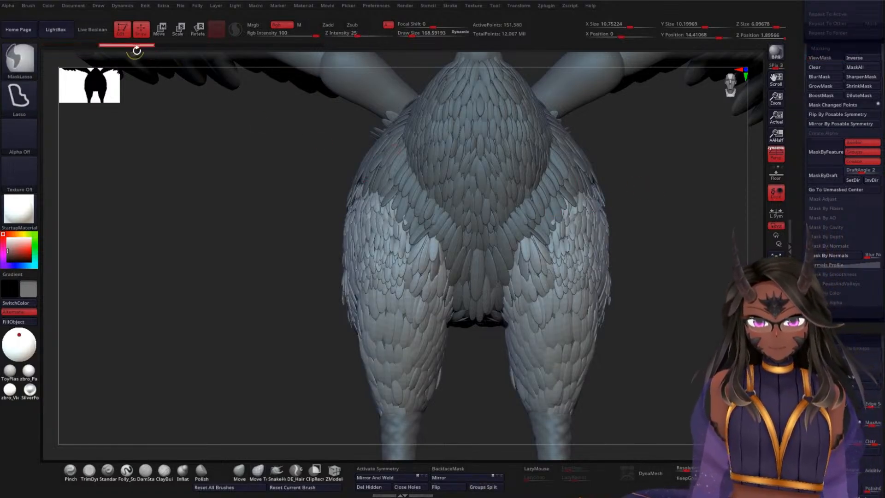
pyautogui.click(841, 256)
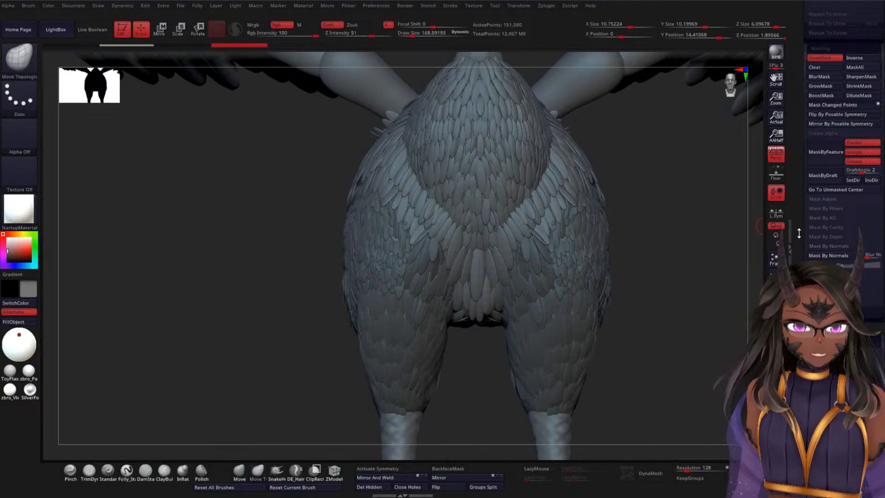
pyautogui.moveTo(799, 233); pyautogui.dragTo(799, 460)
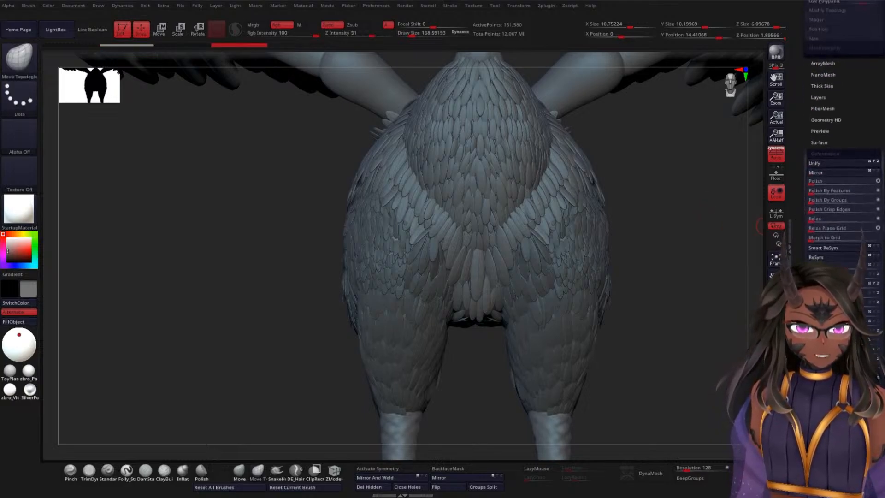
pyautogui.click(815, 219)
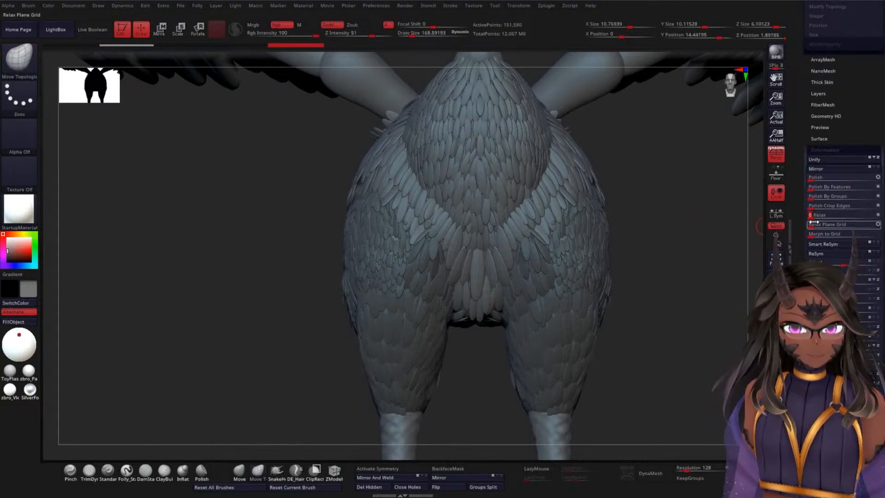
# Step: Project the marked history state back onto the relaxed leg feathers with the mask cleared, and subdivide the subtool twice
pyautogui.moveTo(800, 201); pyautogui.dragTo(800, 368)
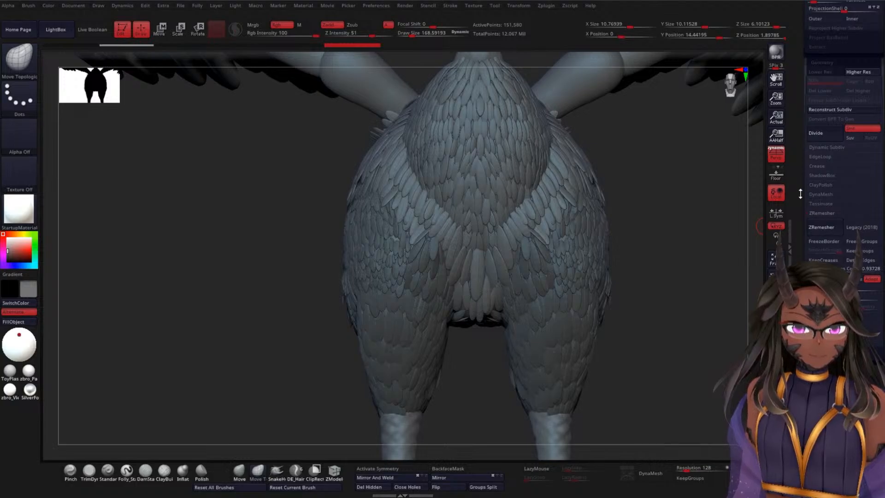
pyautogui.scroll(10, 806, 231)
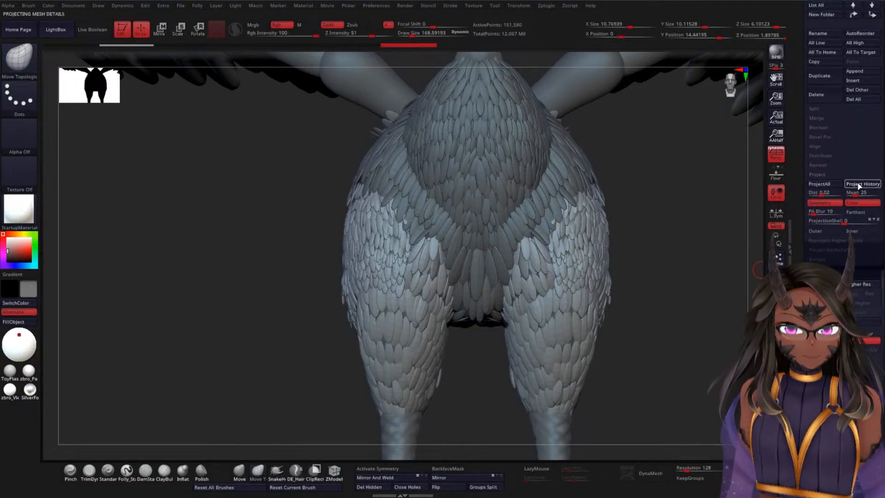
pyautogui.press('ctrl')
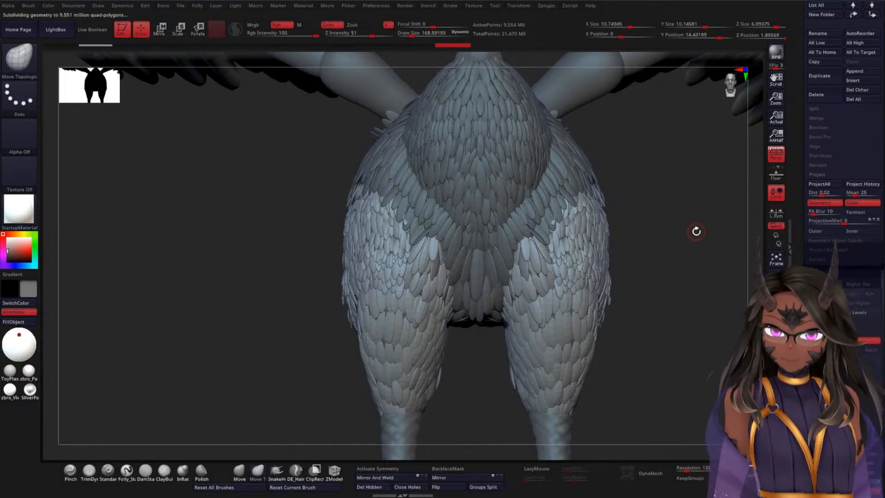
pyautogui.press('ctrl')
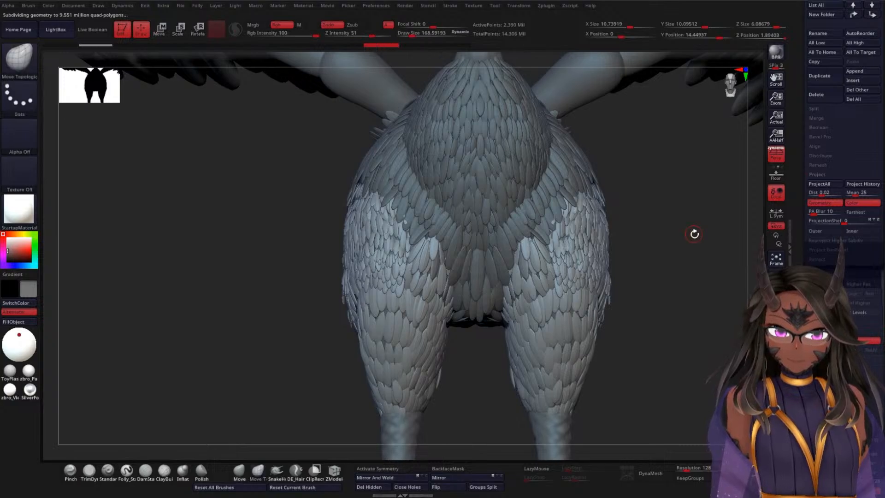
# Step: Enlarge the Move Topological brush to a draw size of about 340 and adjust the leg feathers on the thighs
pyautogui.moveTo(694, 257); pyautogui.dragTo(419, 239)
pyautogui.moveTo(740, 306); pyautogui.dragTo(712, 299)
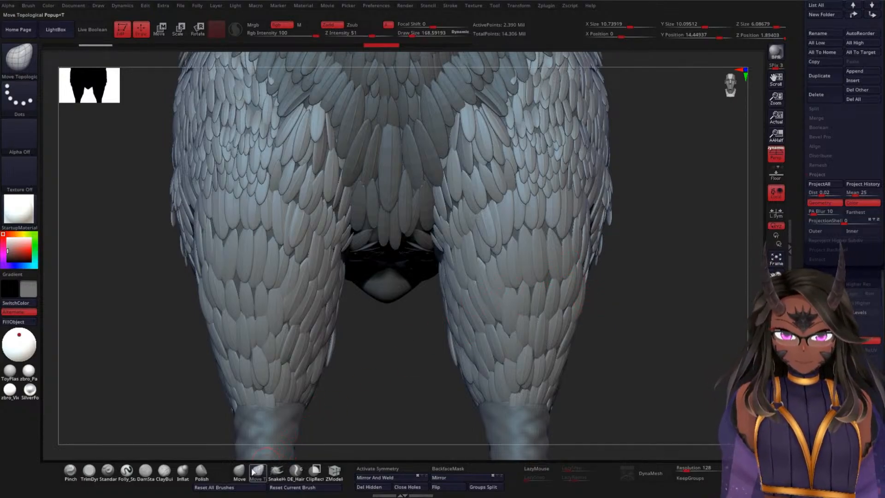
pyautogui.press('space')
pyautogui.moveTo(622, 270)
pyautogui.mouseDown()
pyautogui.moveTo(644, 270)
pyautogui.moveTo(700, 310)
pyautogui.moveTo(678, 278)
pyautogui.mouseUp()
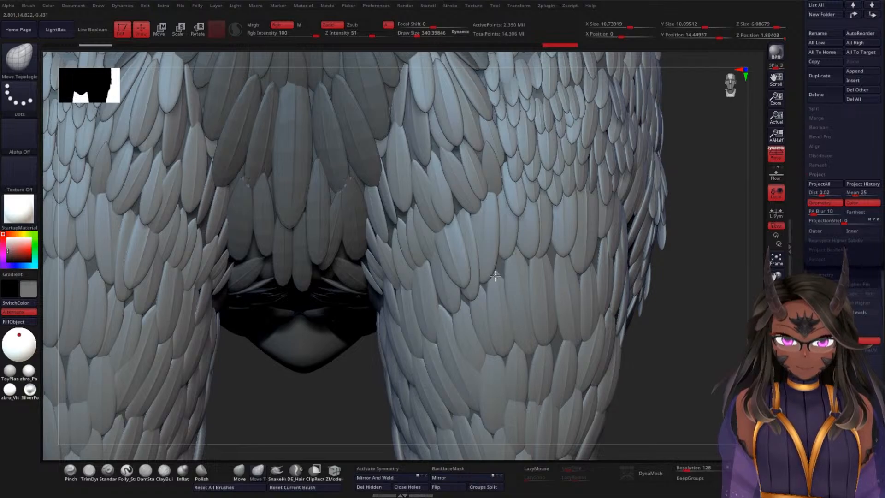
pyautogui.moveTo(726, 270); pyautogui.dragTo(736, 244)
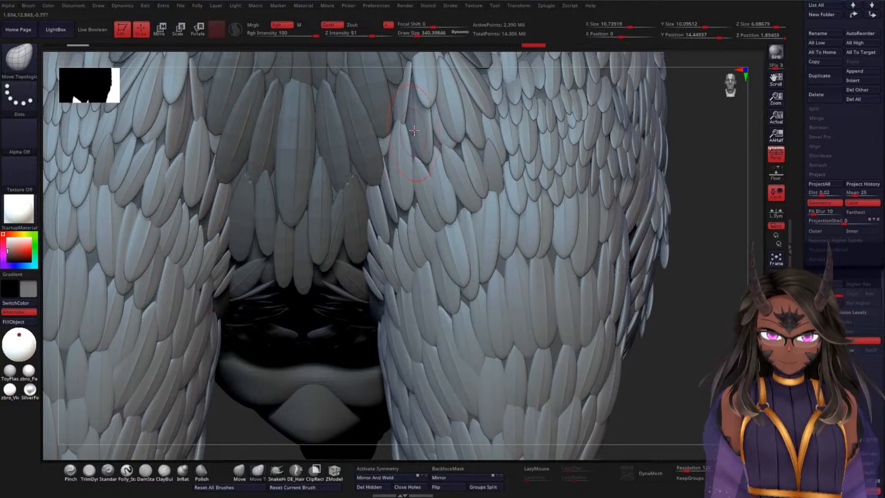
pyautogui.keyDown('alt'); pyautogui.moveTo(700, 326); pyautogui.dragTo(658, 327); pyautogui.keyUp('alt')
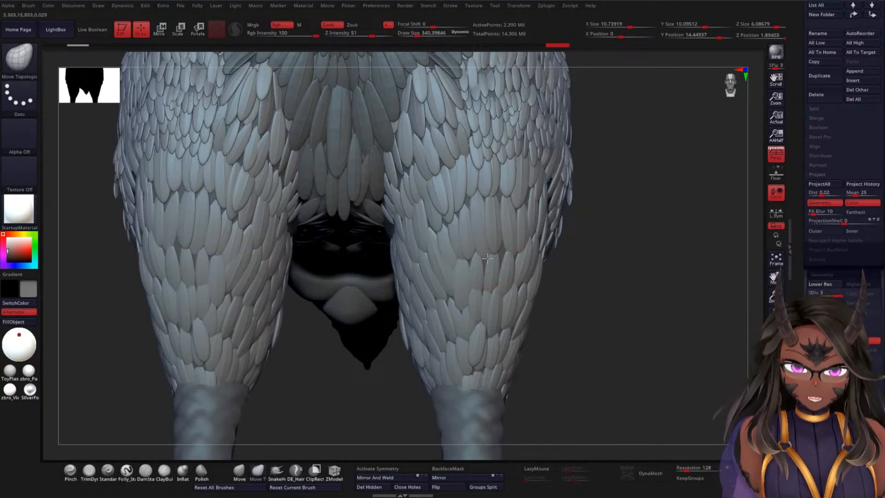
pyautogui.keyDown('alt'); pyautogui.moveTo(681, 268); pyautogui.dragTo(574, 249); pyautogui.keyUp('alt')
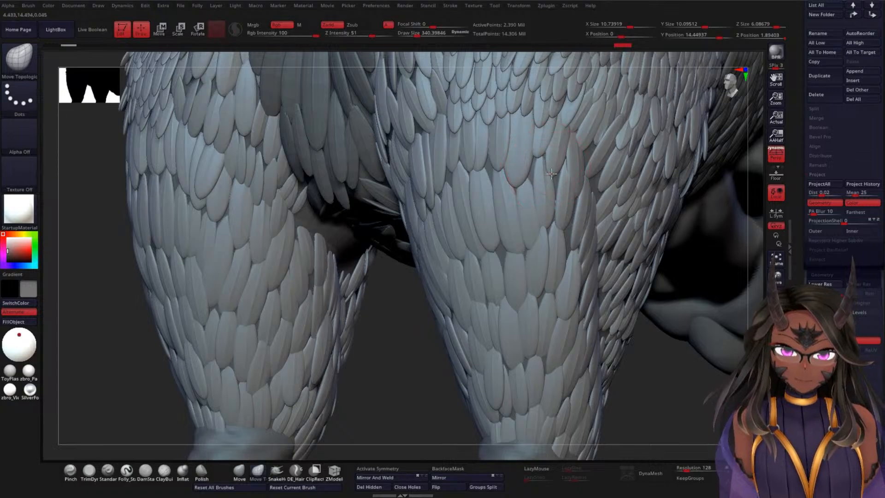
pyautogui.keyDown('alt'); pyautogui.moveTo(400, 354); pyautogui.dragTo(397, 277); pyautogui.keyUp('alt')
pyautogui.moveTo(618, 318); pyautogui.dragTo(651, 297)
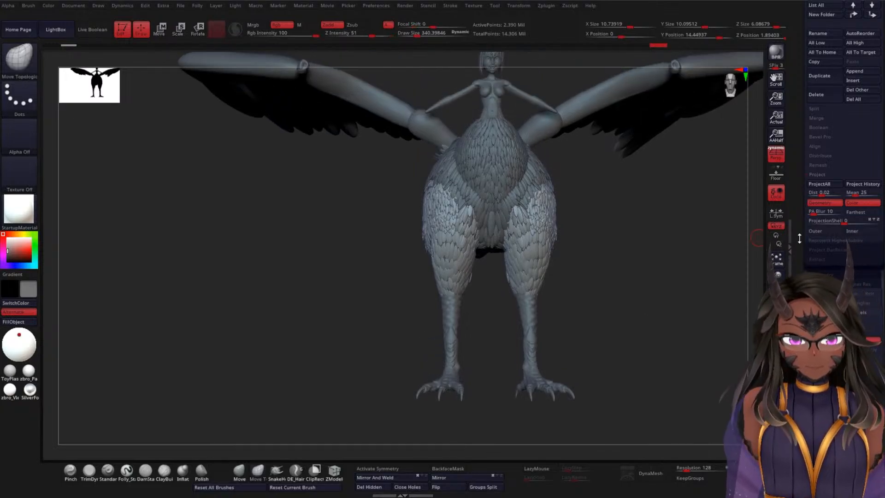
# Step: Turn on the polypaint colour display for all of the creature's subtools
pyautogui.moveTo(798, 225); pyautogui.dragTo(793, 308)
pyautogui.moveTo(799, 240); pyautogui.dragTo(800, 431)
pyautogui.moveTo(799, 328); pyautogui.dragTo(798, 295)
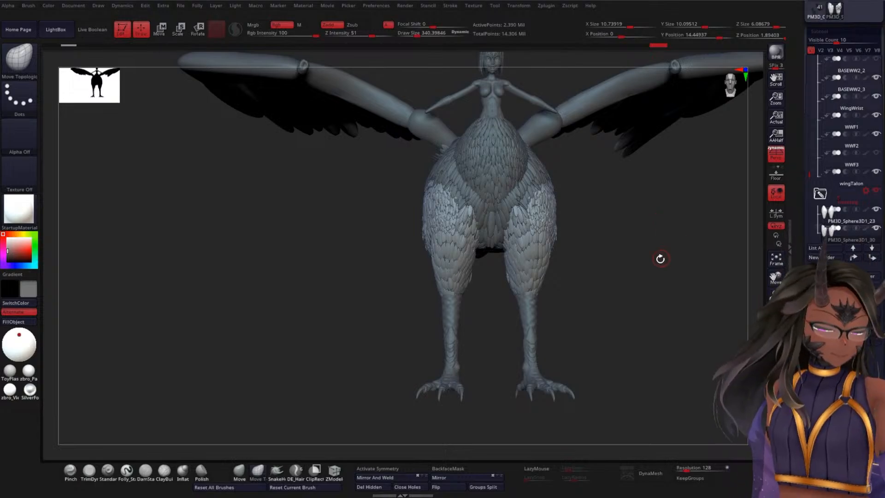
pyautogui.moveTo(659, 259); pyautogui.dragTo(662, 255)
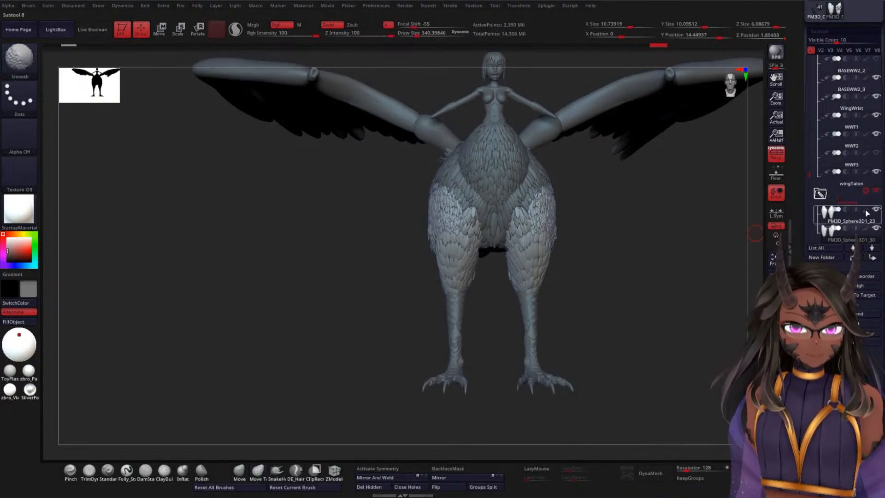
pyautogui.moveTo(742, 243)
pyautogui.mouseDown()
pyautogui.moveTo(638, 255)
pyautogui.moveTo(643, 319)
pyautogui.moveTo(598, 339)
pyautogui.moveTo(581, 317)
pyautogui.mouseUp()
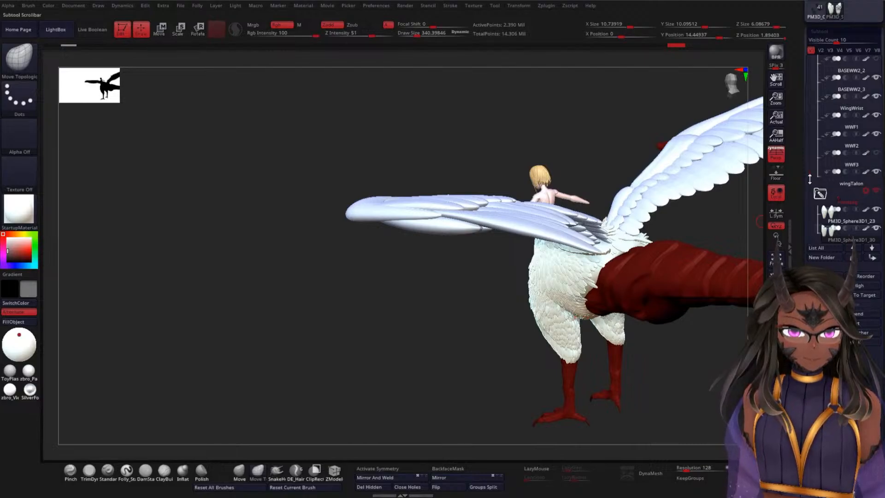
# Step: Examine the coloured creature from the side and above, and look through the folders in the subtool list
pyautogui.moveTo(809, 179); pyautogui.dragTo(810, 219)
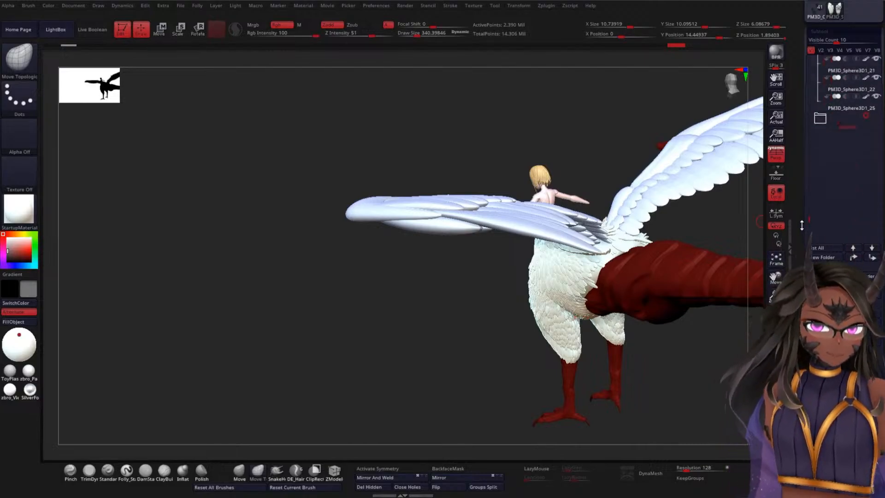
pyautogui.click(874, 116)
pyautogui.moveTo(364, 286)
pyautogui.mouseDown()
pyautogui.moveTo(416, 268)
pyautogui.moveTo(399, 278)
pyautogui.moveTo(392, 258)
pyautogui.moveTo(371, 276)
pyautogui.mouseUp()
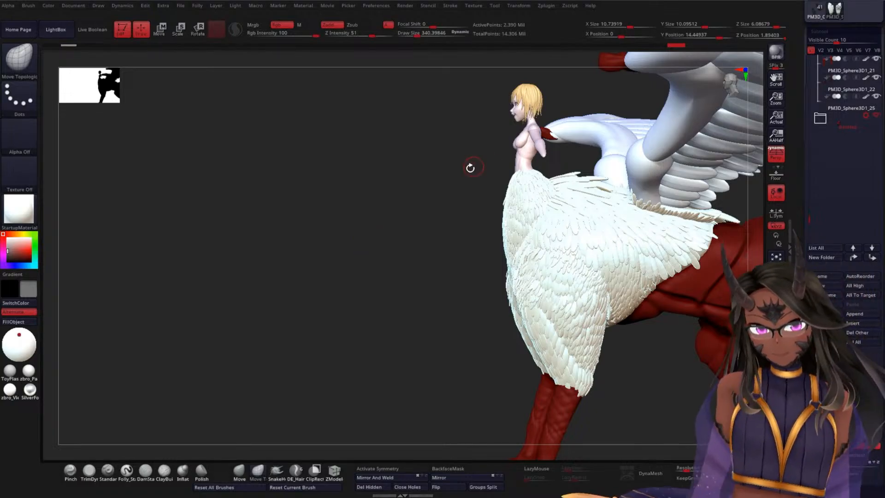
pyautogui.moveTo(411, 191); pyautogui.dragTo(633, 228)
pyautogui.moveTo(628, 275); pyautogui.dragTo(633, 355)
pyautogui.moveTo(587, 232); pyautogui.dragTo(719, 285)
pyautogui.moveTo(803, 212); pyautogui.dragTo(803, 339)
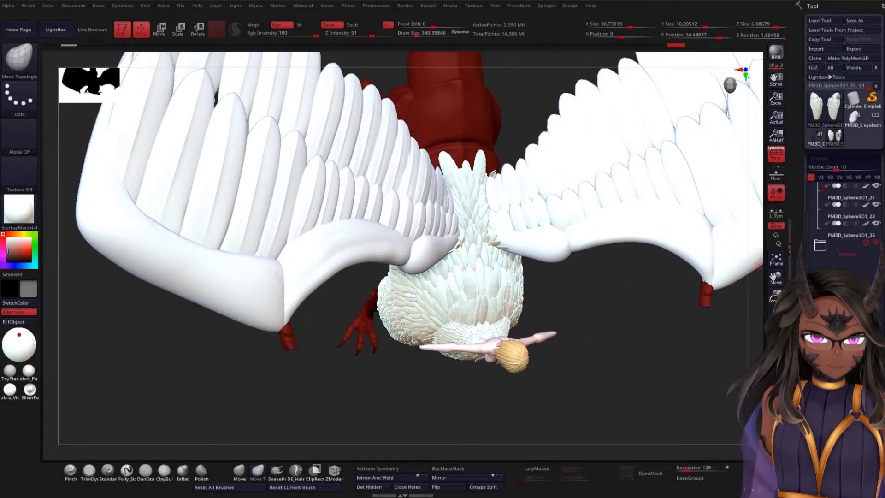
pyautogui.moveTo(811, 299); pyautogui.dragTo(811, 206)
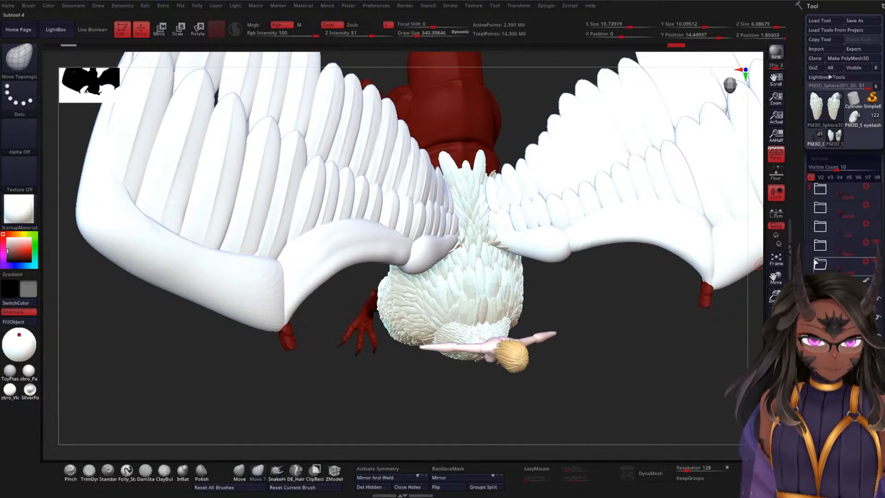
# Step: Examine the coloured creature from the side, above and front, checking the leg and chest feathers up close
pyautogui.moveTo(810, 186); pyautogui.dragTo(810, 219)
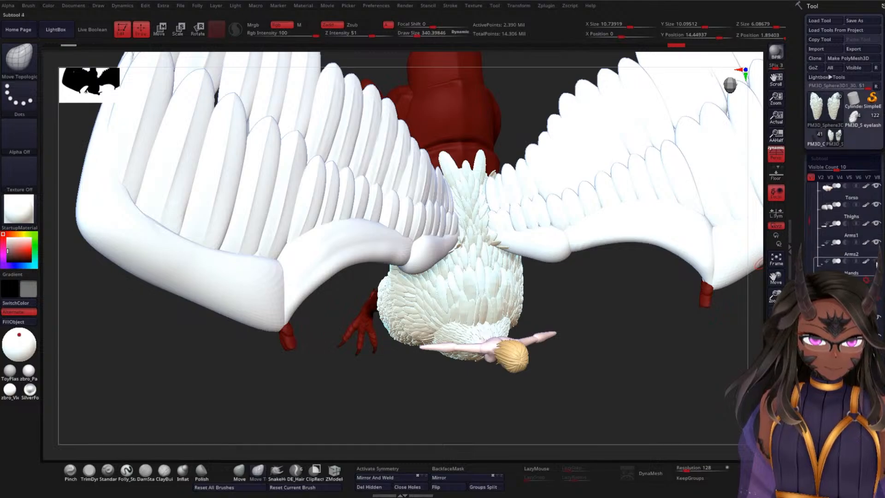
pyautogui.moveTo(729, 311); pyautogui.dragTo(596, 252)
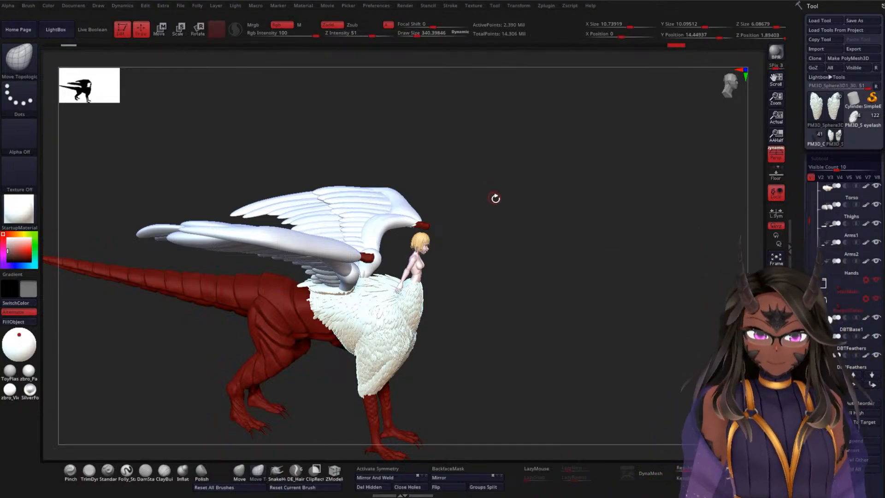
pyautogui.moveTo(543, 220)
pyautogui.keyDown('alt'); pyautogui.mouseDown()
pyautogui.moveTo(543, 233)
pyautogui.moveTo(581, 238)
pyautogui.moveTo(581, 259)
pyautogui.moveTo(602, 200)
pyautogui.moveTo(531, 210)
pyautogui.mouseUp(); pyautogui.keyUp('alt')
pyautogui.moveTo(531, 244); pyautogui.dragTo(531, 259)
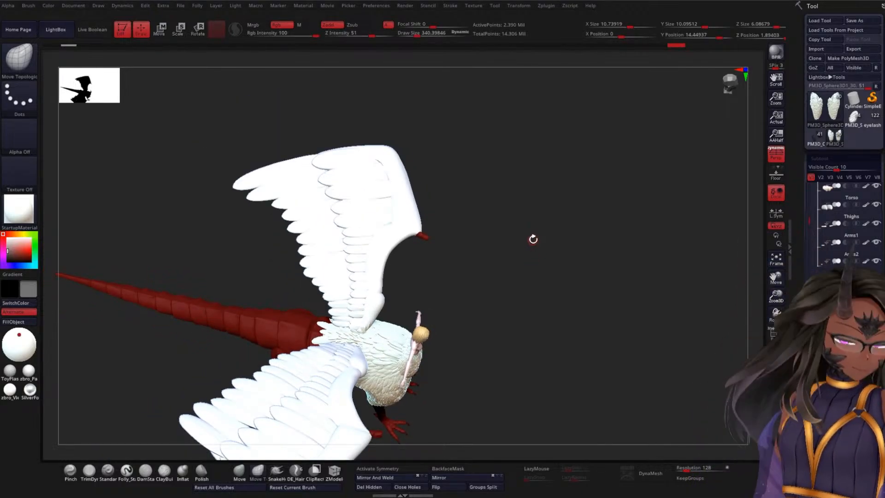
pyautogui.keyDown('alt'); pyautogui.moveTo(525, 209); pyautogui.dragTo(548, 346); pyautogui.keyUp('alt')
pyautogui.moveTo(529, 180); pyautogui.dragTo(564, 287)
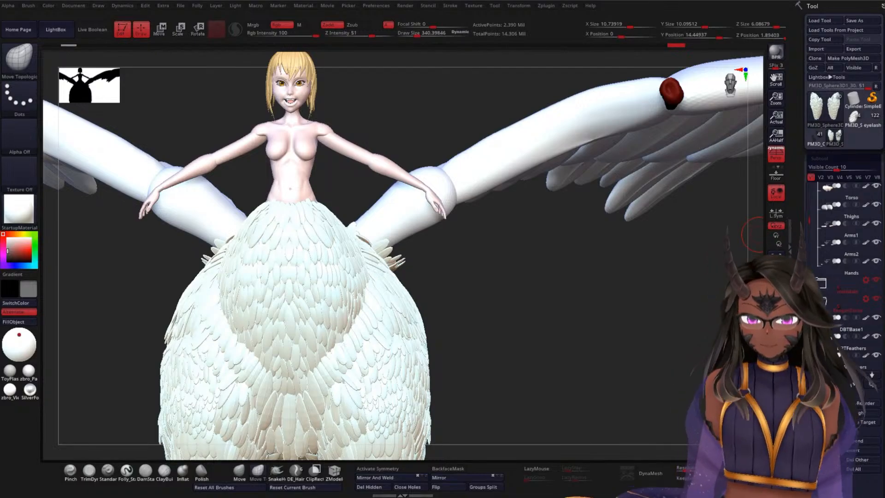
pyautogui.moveTo(479, 318)
pyautogui.mouseDown()
pyautogui.moveTo(590, 249)
pyautogui.moveTo(596, 270)
pyautogui.moveTo(629, 172)
pyautogui.moveTo(624, 210)
pyautogui.mouseUp()
pyautogui.moveTo(612, 267); pyautogui.dragTo(603, 265)
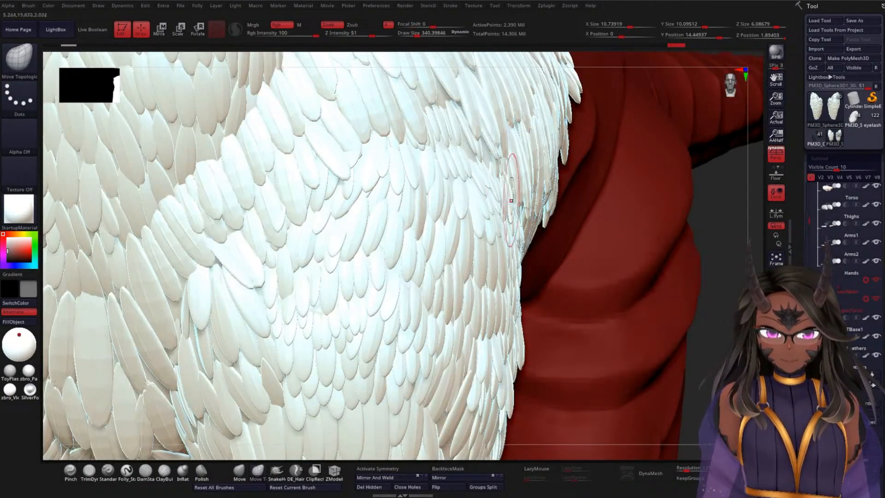
pyautogui.keyDown('alt'); pyautogui.moveTo(717, 326); pyautogui.dragTo(716, 150); pyautogui.keyUp('alt')
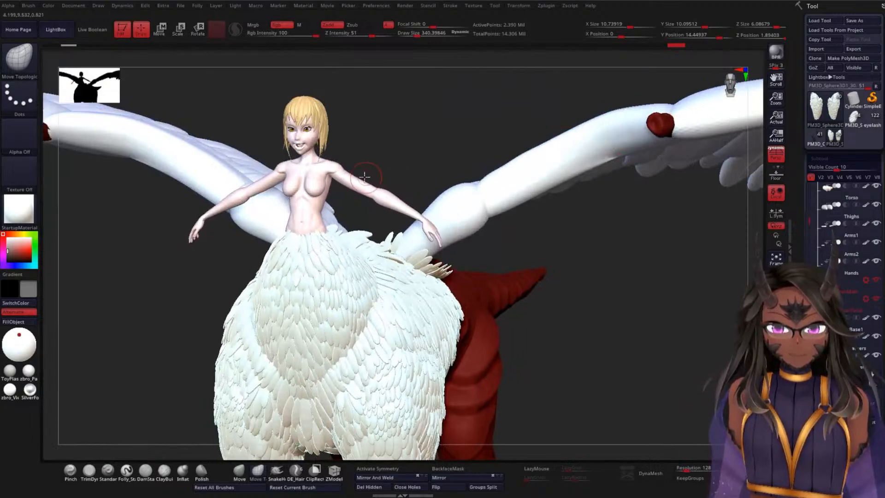
# Step: Make the woman's upper arms (Arms1) the active subtool and view the figure from the front
pyautogui.keyDown('alt'); pyautogui.click(363, 178); pyautogui.keyUp('alt')
pyautogui.keyDown('shift'); pyautogui.moveTo(432, 127); pyautogui.dragTo(463, 191); pyautogui.keyUp('shift')
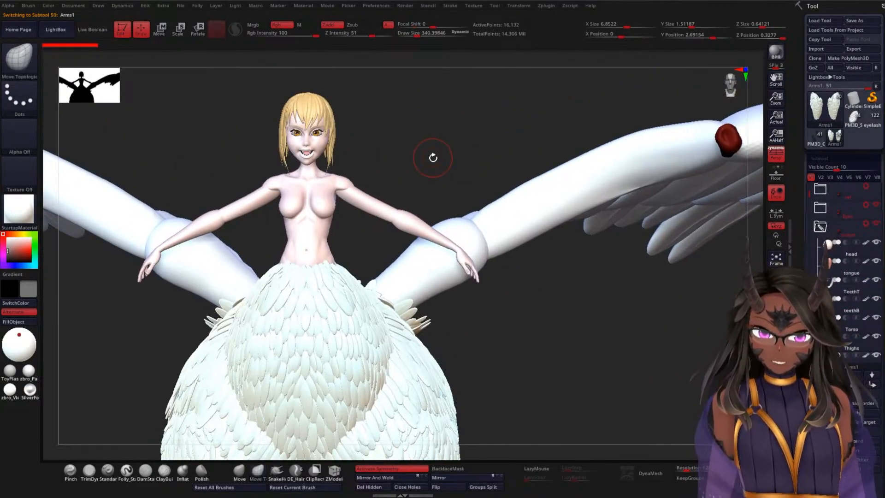
pyautogui.moveTo(432, 156); pyautogui.dragTo(432, 117)
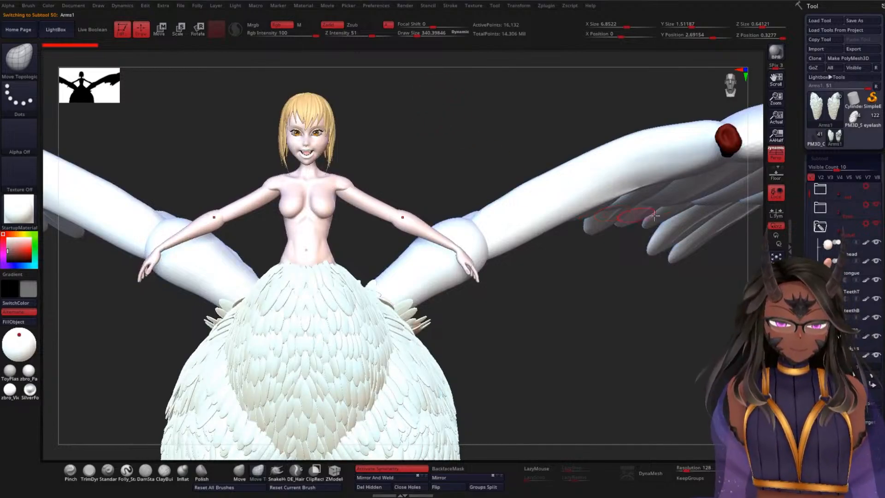
# Step: Hide the dragon torso folder's subtools while keeping the woman's hair visible
pyautogui.moveTo(832, 210)
pyautogui.moveTo(812, 195); pyautogui.dragTo(813, 233)
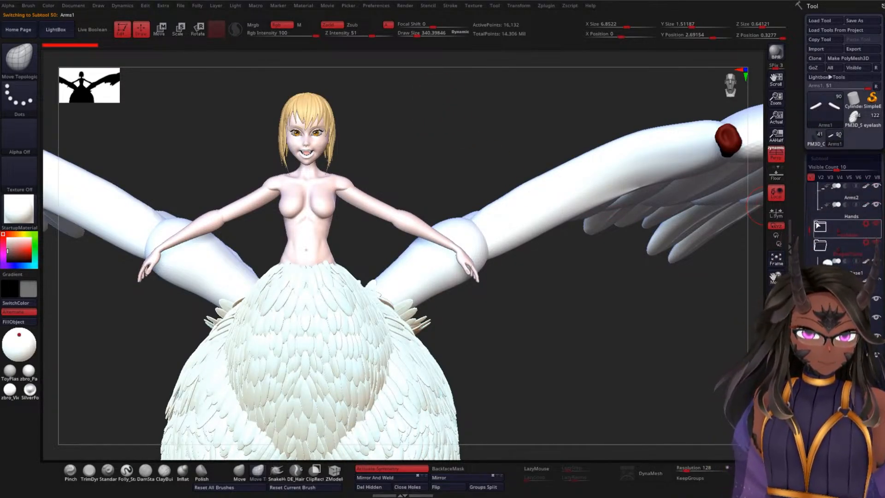
pyautogui.moveTo(852, 264)
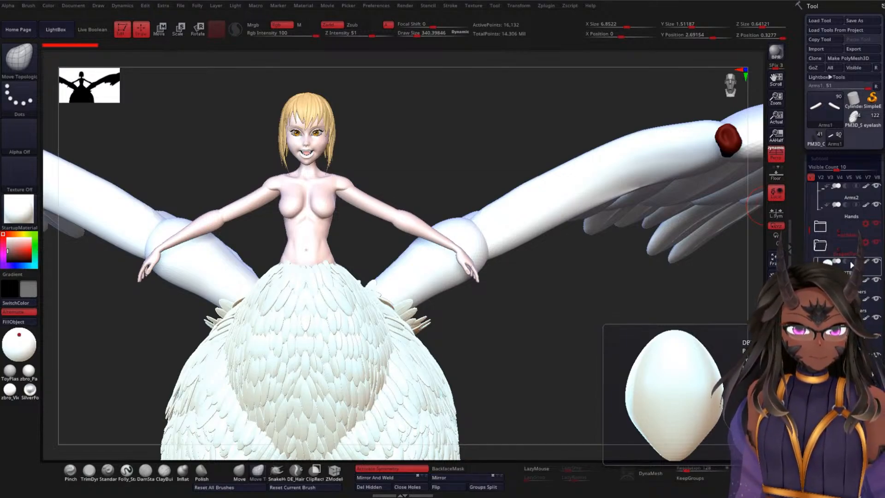
pyautogui.click(877, 225)
pyautogui.click(878, 226)
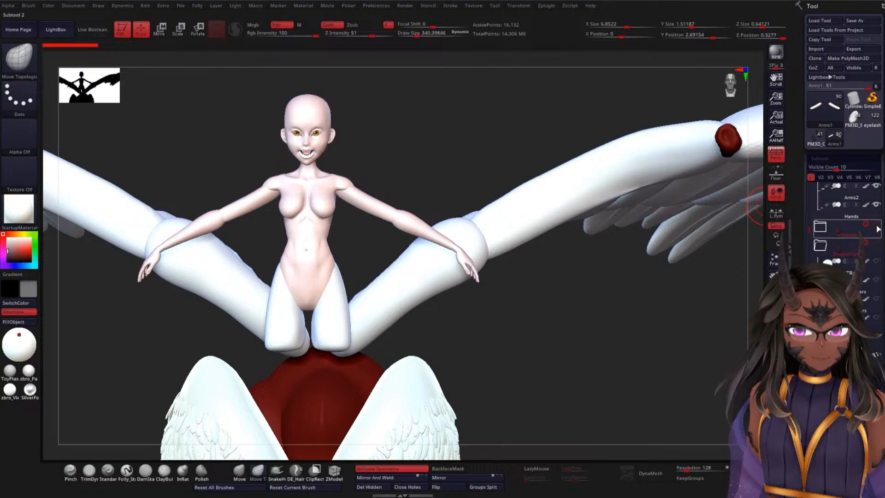
pyautogui.click(877, 229)
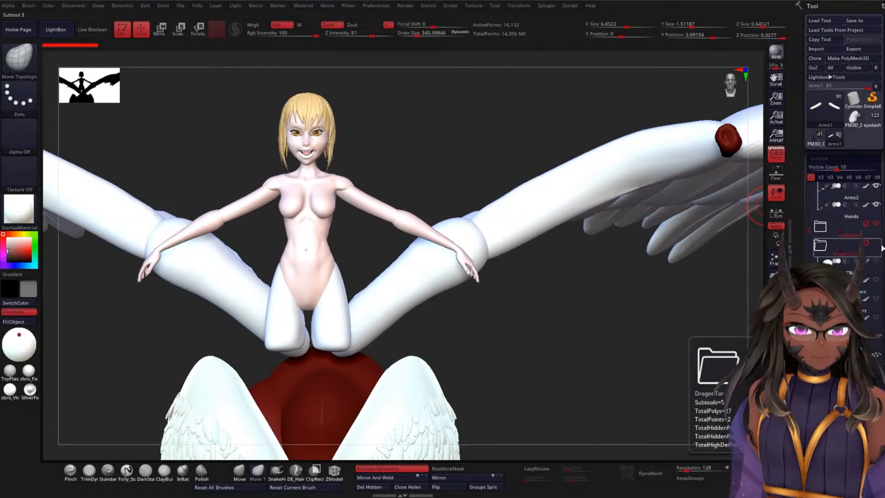
pyautogui.click(878, 246)
pyautogui.click(878, 246)
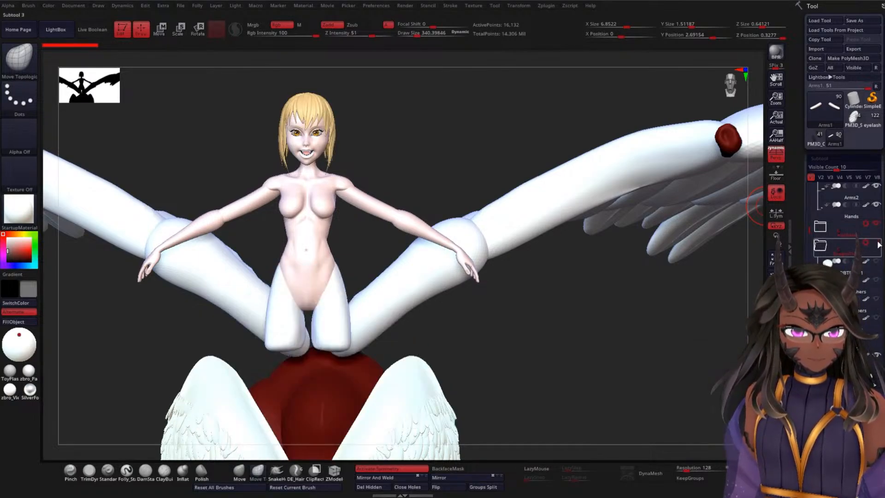
# Step: Hide the wing, front leg and back leg folders, collapsing the opened ones in the subtool list
pyautogui.moveTo(808, 232); pyautogui.dragTo(809, 257)
pyautogui.click(877, 227)
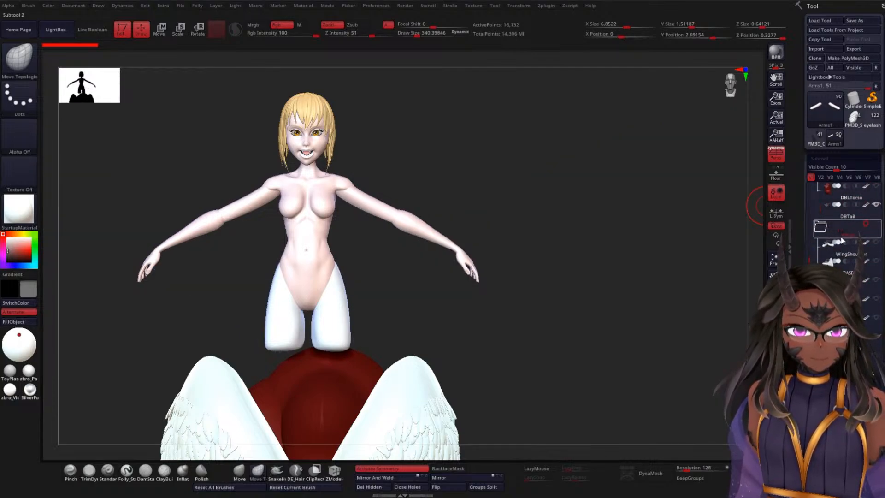
pyautogui.click(820, 227)
pyautogui.click(822, 247)
pyautogui.click(876, 244)
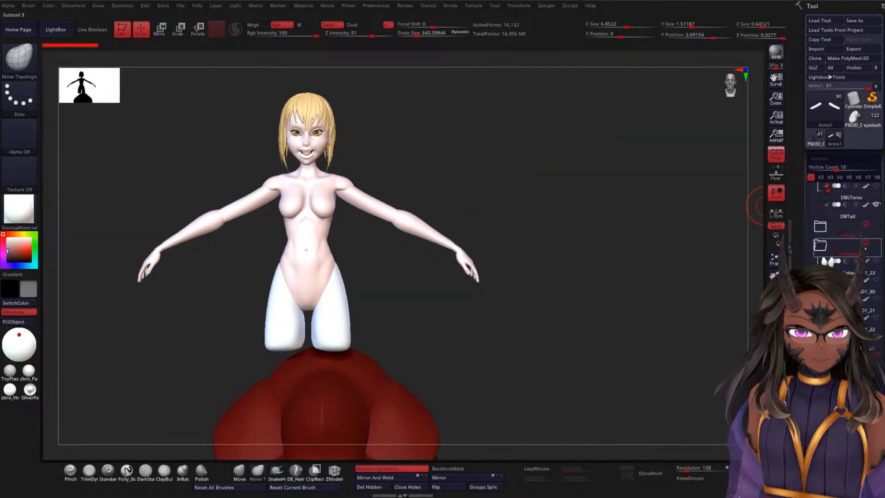
pyautogui.click(822, 247)
pyautogui.click(877, 264)
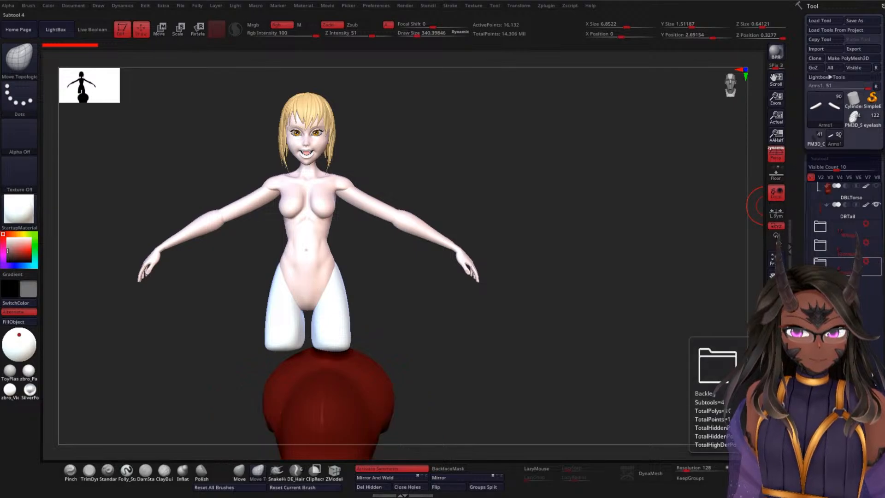
# Step: Turn off the polypaint colour display for all subtools
pyautogui.keyDown('shift'); pyautogui.click(866, 206); pyautogui.keyUp('shift')
pyautogui.click(860, 227)
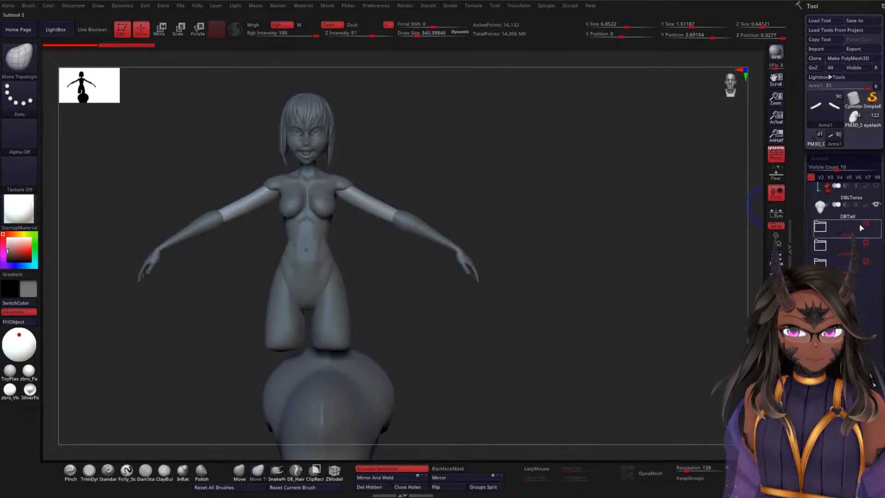
pyautogui.keyDown('alt'); pyautogui.moveTo(536, 178); pyautogui.dragTo(546, 208); pyautogui.keyUp('alt')
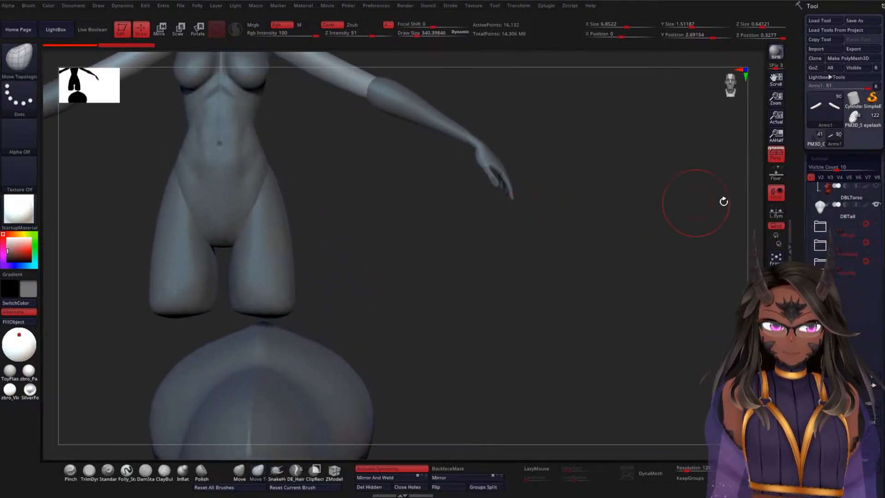
# Step: Hide the remaining DBTail subtool and collapse the folder that contains it
pyautogui.moveTo(837, 223)
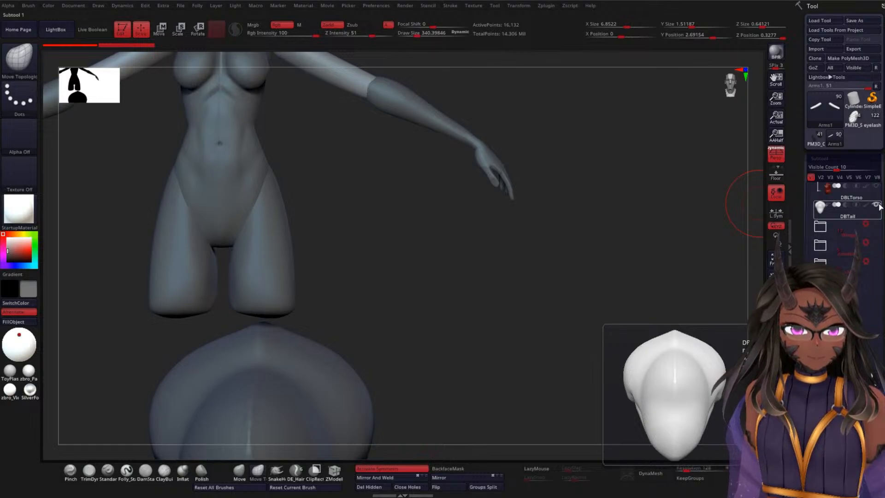
pyautogui.click(876, 205)
pyautogui.click(842, 216)
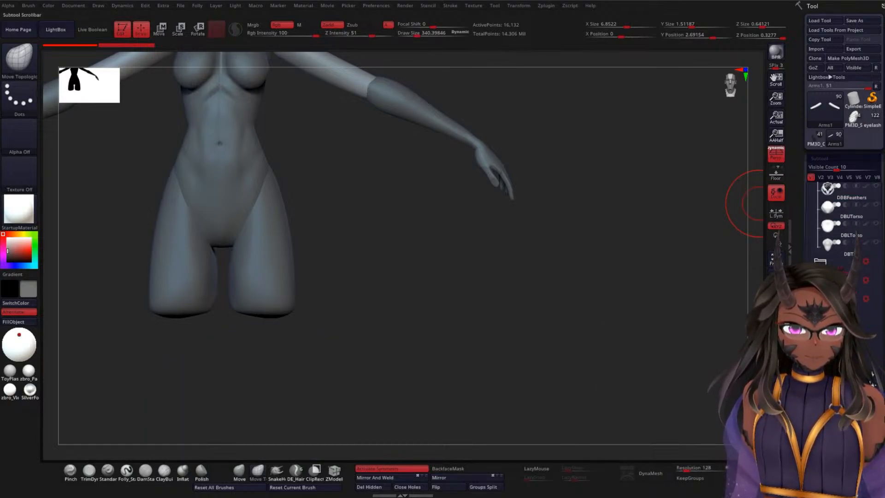
pyautogui.scroll(4, 879, 230)
pyautogui.click(819, 213)
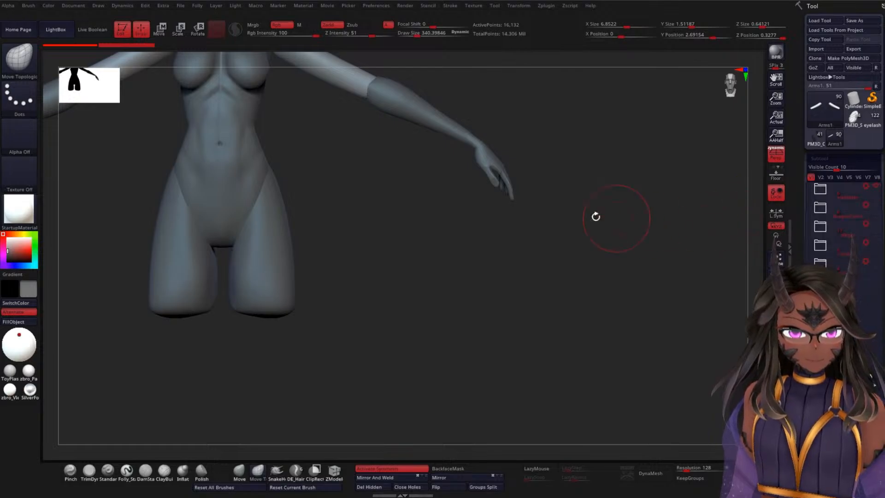
# Step: Examine the isolated female figure's face, torso, arms and thighs from the front and side, and look through her subtools
pyautogui.keyDown('alt'); pyautogui.moveTo(445, 230); pyautogui.dragTo(529, 425); pyautogui.keyUp('alt')
pyautogui.keyDown('alt'); pyautogui.moveTo(516, 235); pyautogui.dragTo(518, 138); pyautogui.keyUp('alt')
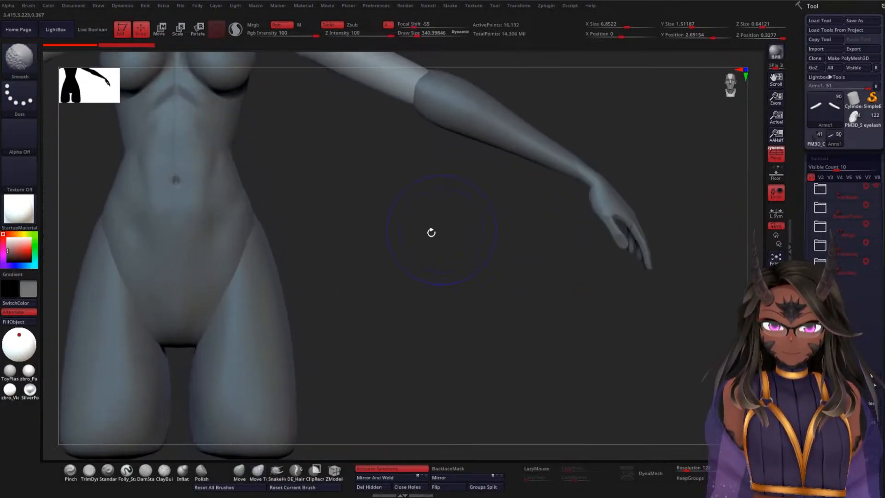
pyautogui.keyDown('alt'); pyautogui.moveTo(382, 185); pyautogui.dragTo(500, 397); pyautogui.keyUp('alt')
pyautogui.moveTo(597, 219); pyautogui.dragTo(628, 206)
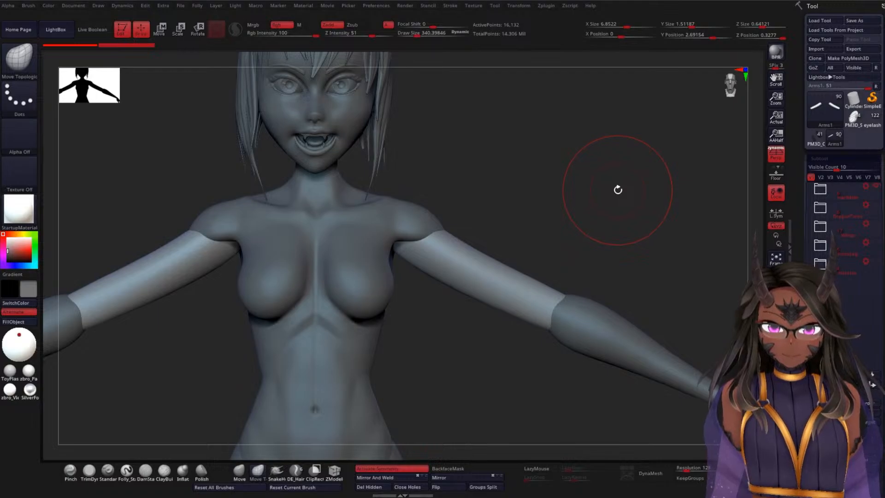
pyautogui.keyDown('alt'); pyautogui.moveTo(612, 214); pyautogui.dragTo(608, 165); pyautogui.keyUp('alt')
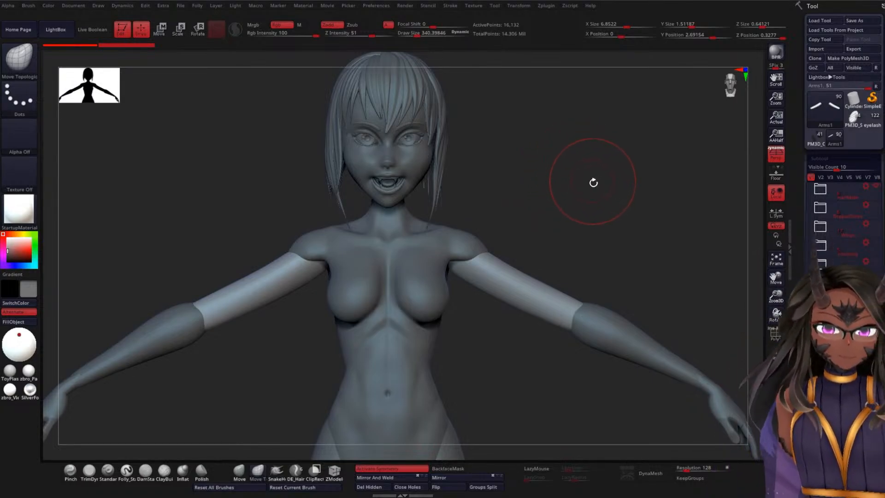
pyautogui.moveTo(593, 182); pyautogui.dragTo(555, 184)
pyautogui.moveTo(634, 221)
pyautogui.keyDown('alt'); pyautogui.mouseDown()
pyautogui.moveTo(606, 174)
pyautogui.moveTo(632, 132)
pyautogui.mouseUp(); pyautogui.keyUp('alt')
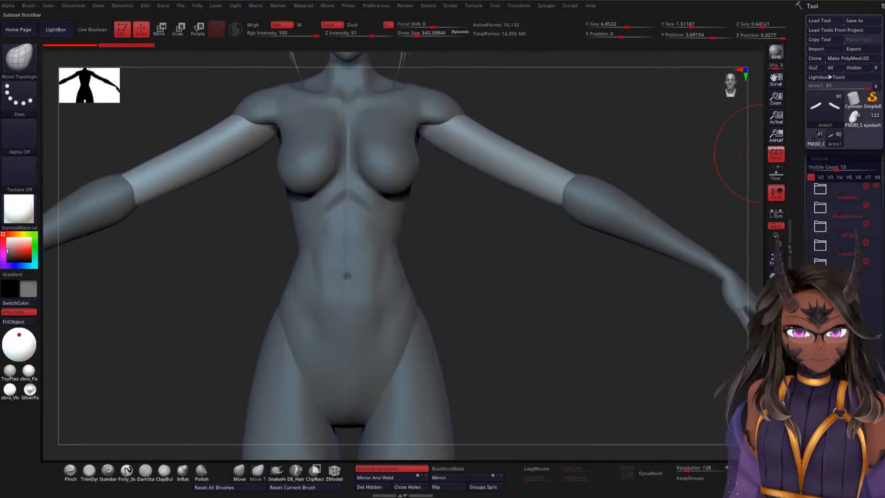
pyautogui.moveTo(814, 283); pyautogui.dragTo(819, 241)
pyautogui.moveTo(819, 240)
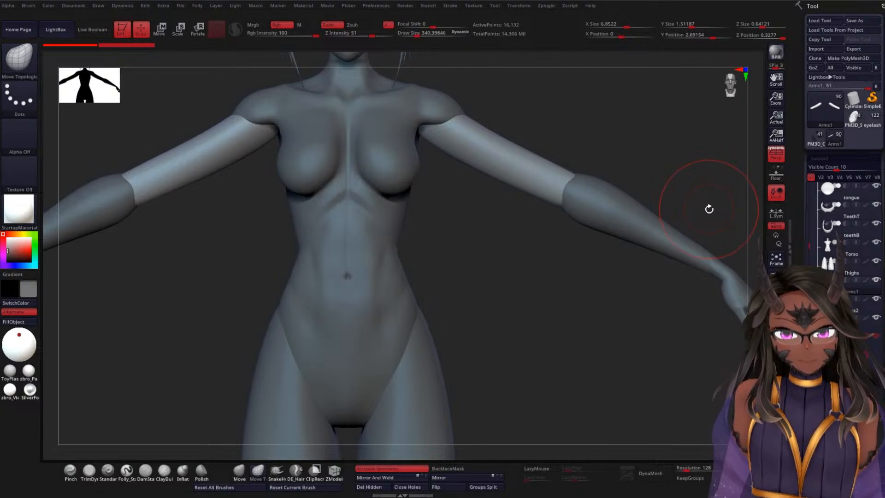
pyautogui.moveTo(708, 207); pyautogui.dragTo(673, 211)
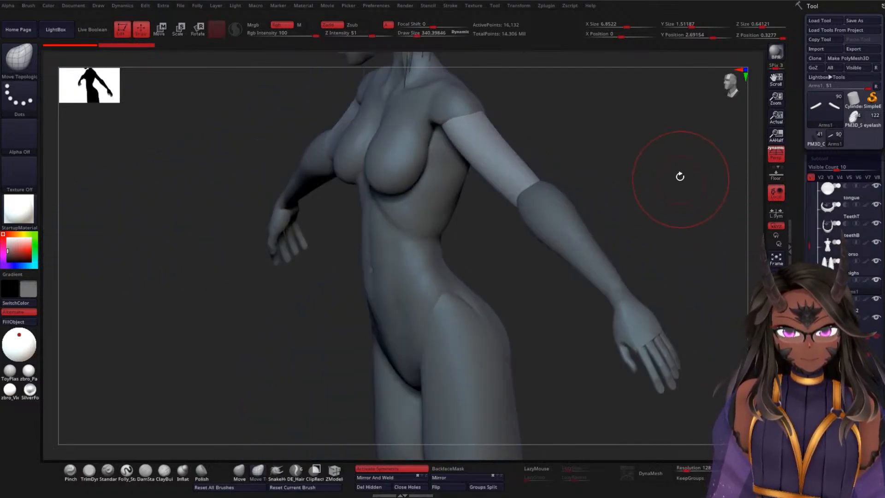
pyautogui.moveTo(679, 176)
pyautogui.mouseDown()
pyautogui.moveTo(679, 231)
pyautogui.moveTo(674, 180)
pyautogui.moveTo(618, 131)
pyautogui.mouseUp()
pyautogui.moveTo(558, 273)
pyautogui.keyDown('alt'); pyautogui.mouseDown()
pyautogui.moveTo(559, 231)
pyautogui.moveTo(529, 111)
pyautogui.mouseUp(); pyautogui.keyUp('alt')
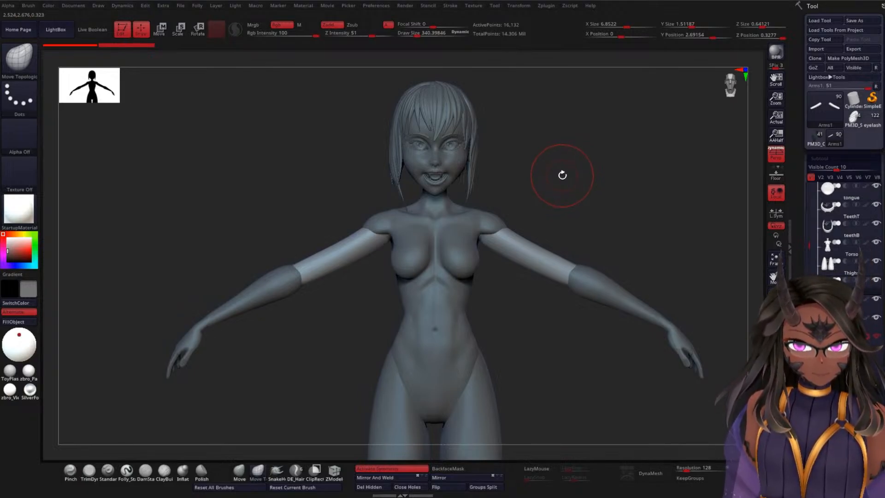
# Step: Make the Torso subtool active and reduce the Move Topological brush's draw size to about 121
pyautogui.keyDown('alt'); pyautogui.click(437, 297); pyautogui.keyUp('alt')
pyautogui.moveTo(590, 191)
pyautogui.keyDown('alt'); pyautogui.mouseDown()
pyautogui.moveTo(596, 209)
pyautogui.moveTo(562, 294)
pyautogui.mouseUp(); pyautogui.keyUp('alt')
pyautogui.moveTo(548, 344)
pyautogui.keyDown('shift'); pyautogui.mouseDown()
pyautogui.moveTo(549, 357)
pyautogui.moveTo(543, 271)
pyautogui.moveTo(525, 266)
pyautogui.moveTo(537, 269)
pyautogui.moveTo(534, 211)
pyautogui.mouseUp(); pyautogui.keyUp('shift')
pyautogui.press('space')
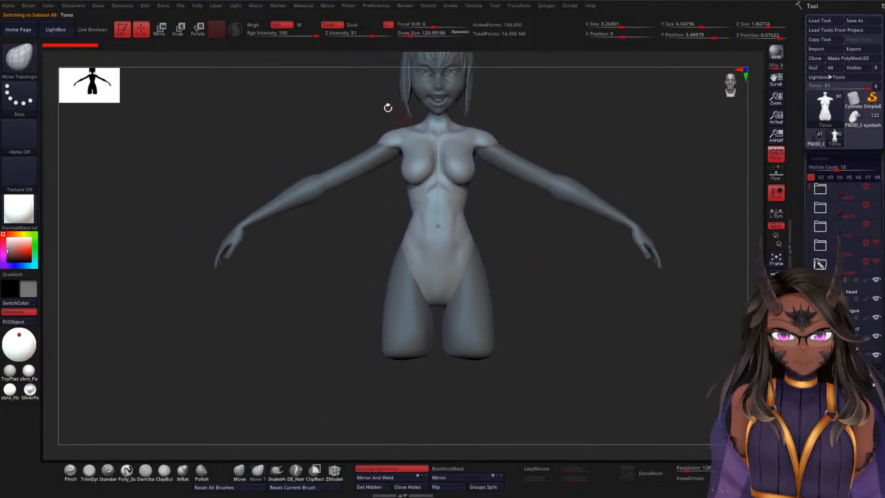
# Step: Mask the whole torso with the MaskLasso brush, including the neck and upper chest
pyautogui.moveTo(326, 77)
pyautogui.keyDown('ctrl'); pyautogui.mouseDown()
pyautogui.moveTo(384, 107)
pyautogui.moveTo(522, 315)
pyautogui.moveTo(371, 338)
pyautogui.mouseUp(); pyautogui.keyUp('ctrl')
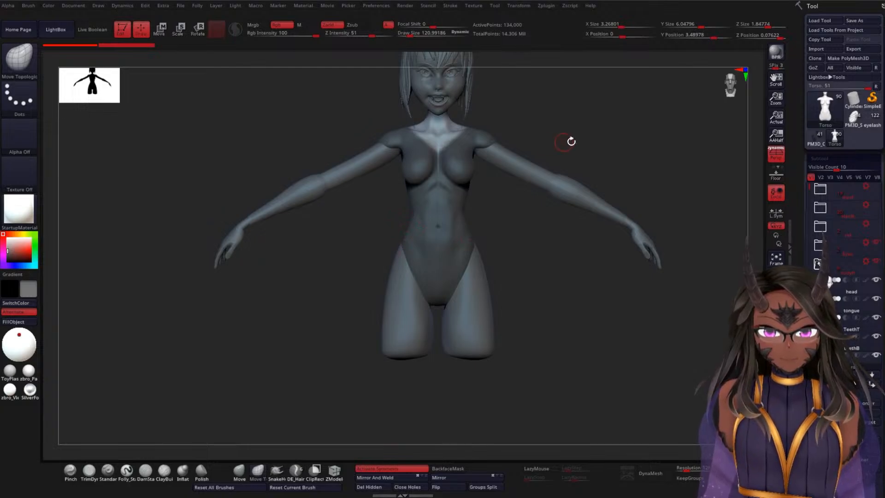
pyautogui.moveTo(570, 141); pyautogui.dragTo(580, 166)
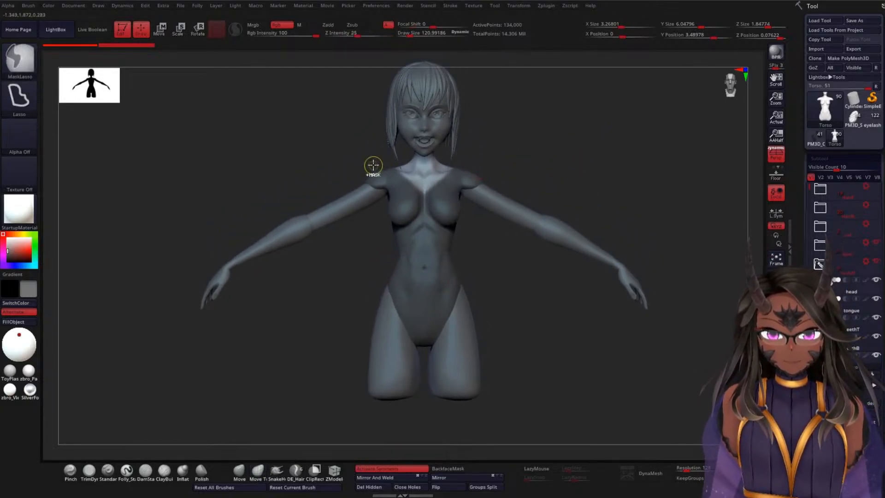
pyautogui.moveTo(378, 154)
pyautogui.keyDown('ctrl'); pyautogui.mouseDown()
pyautogui.moveTo(506, 193)
pyautogui.moveTo(392, 225)
pyautogui.mouseUp(); pyautogui.keyUp('ctrl')
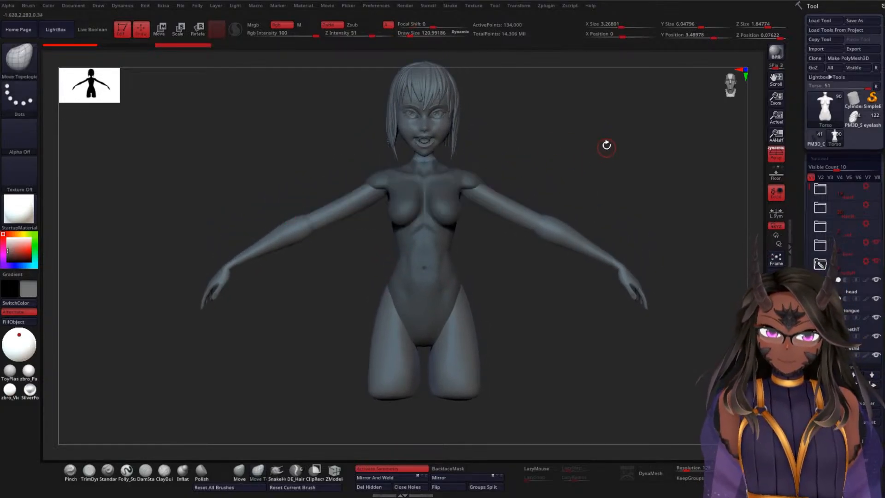
# Step: Try to clear the mask from the torso, and undo that mask change
pyautogui.keyDown('alt'); pyautogui.moveTo(607, 146); pyautogui.dragTo(617, 162); pyautogui.keyUp('alt')
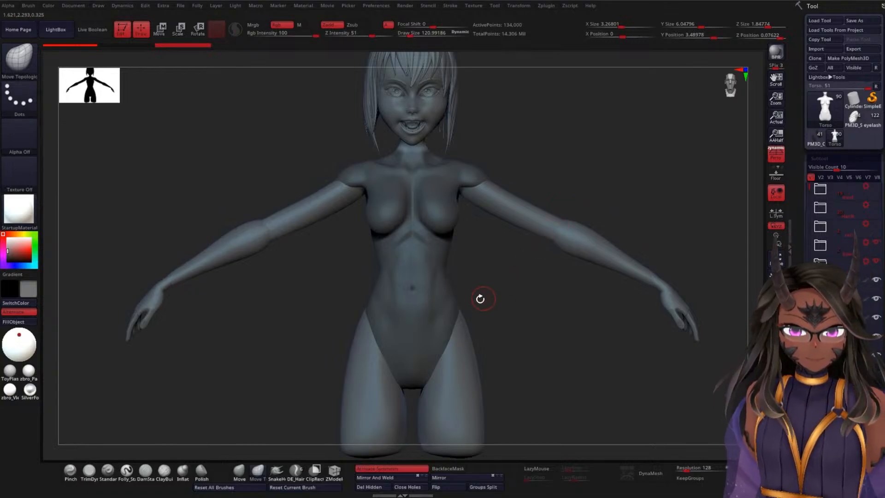
pyautogui.moveTo(411, 320)
pyautogui.keyDown('ctrl'); pyautogui.mouseDown()
pyautogui.moveTo(425, 313)
pyautogui.moveTo(431, 281)
pyautogui.moveTo(426, 238)
pyautogui.moveTo(409, 232)
pyautogui.mouseUp(); pyautogui.keyUp('ctrl')
pyautogui.keyDown('ctrl'); pyautogui.click(473, 271); pyautogui.keyUp('ctrl')
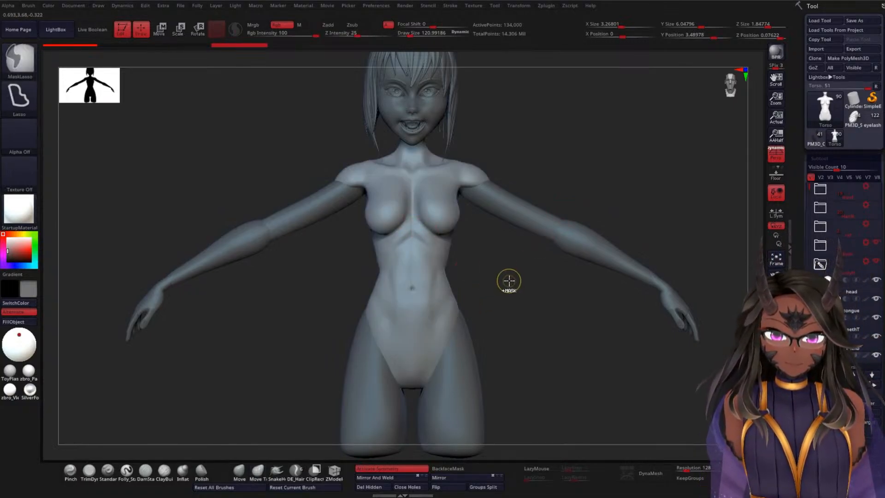
pyautogui.hotkey('ctrl', 'z')
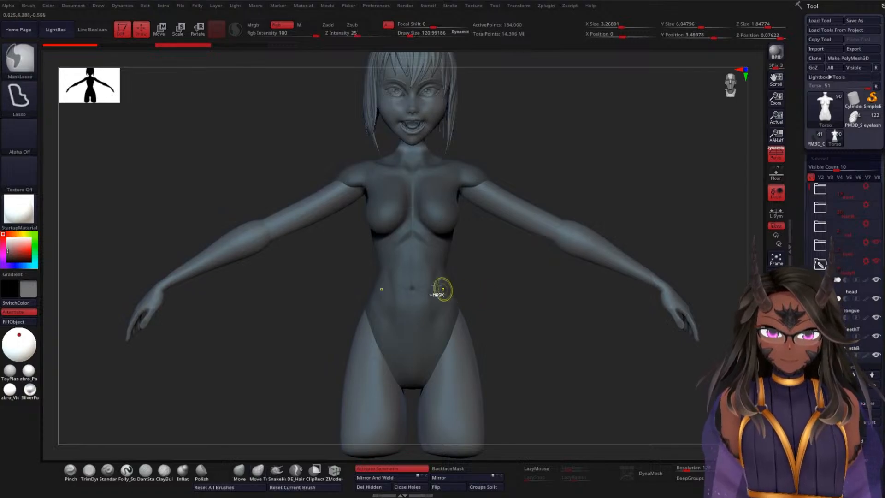
# Step: Unmask an oval area over the abdomen on the front of the torso
pyautogui.moveTo(405, 329)
pyautogui.keyDown('ctrl'); pyautogui.mouseDown()
pyautogui.moveTo(438, 309)
pyautogui.moveTo(437, 274)
pyautogui.moveTo(416, 233)
pyautogui.mouseUp(); pyautogui.keyUp('ctrl')
pyautogui.moveTo(530, 295)
pyautogui.mouseDown()
pyautogui.moveTo(500, 300)
pyautogui.moveTo(543, 272)
pyautogui.moveTo(531, 268)
pyautogui.mouseUp()
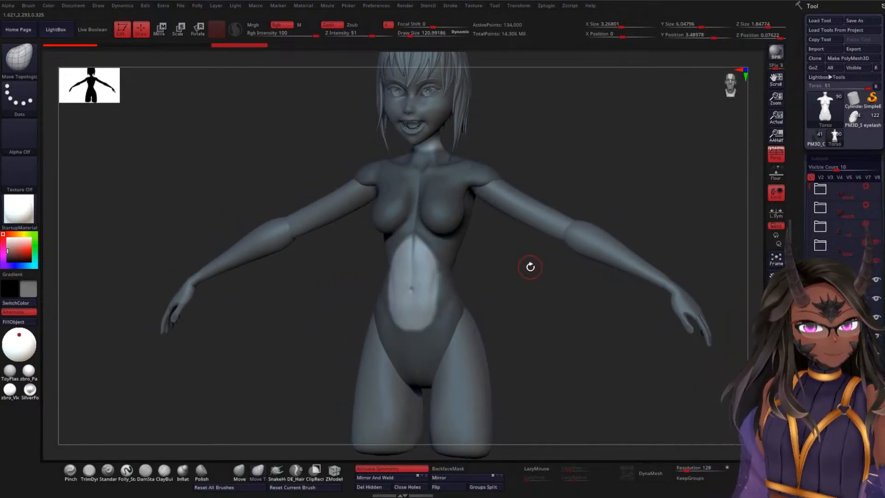
pyautogui.moveTo(521, 264); pyautogui.dragTo(537, 261)
# Step: Switch the masking brush to MaskPen and widen the unmasked abdomen area up over the ribs to the breasts
pyautogui.keyDown('ctrl'); pyautogui.click(29, 73); pyautogui.keyUp('ctrl')
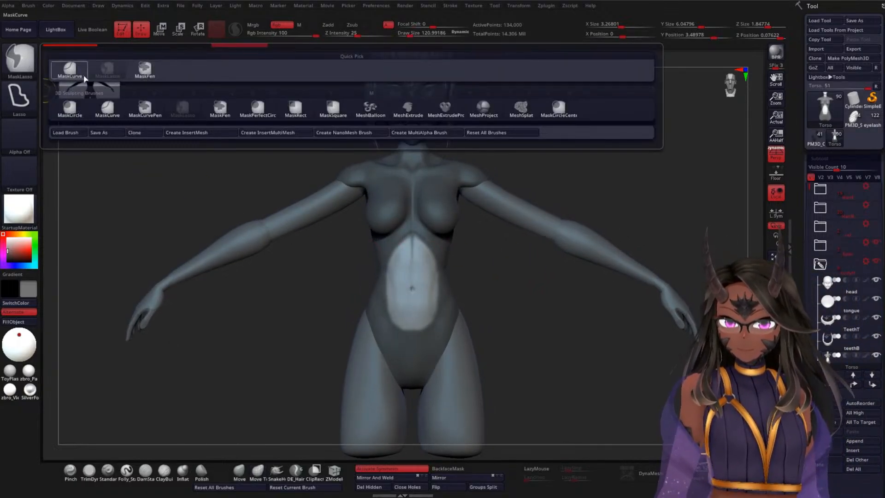
pyautogui.keyDown('ctrl'); pyautogui.click(148, 78); pyautogui.keyUp('ctrl')
pyautogui.moveTo(535, 271)
pyautogui.keyDown('alt'); pyautogui.mouseDown()
pyautogui.moveTo(537, 289)
pyautogui.moveTo(541, 278)
pyautogui.moveTo(455, 203)
pyautogui.moveTo(442, 223)
pyautogui.moveTo(426, 205)
pyautogui.moveTo(454, 244)
pyautogui.mouseUp(); pyautogui.keyUp('alt')
pyautogui.moveTo(553, 268); pyautogui.dragTo(515, 275)
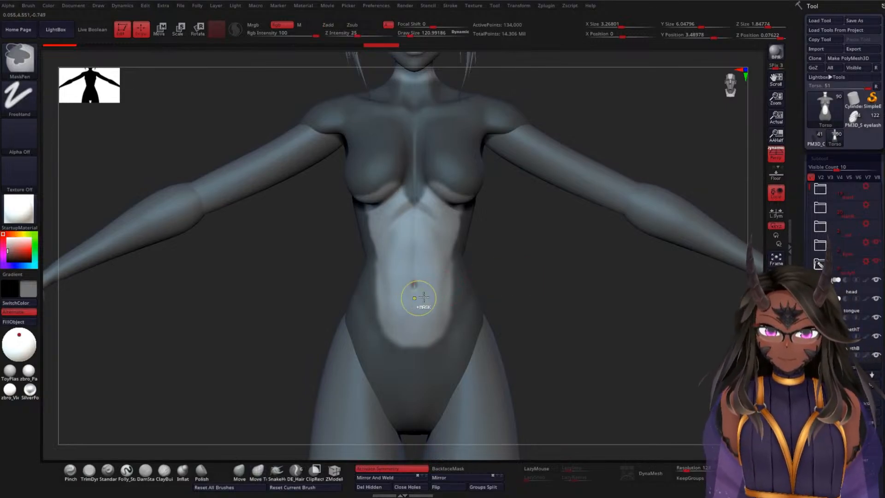
# Step: Re-mask the lower belly so the unmasked area tapers to the navel, and clean its sloping edges along the ribs
pyautogui.moveTo(446, 261)
pyautogui.keyDown('ctrl'); pyautogui.mouseDown()
pyautogui.moveTo(402, 310)
pyautogui.moveTo(385, 302)
pyautogui.moveTo(438, 322)
pyautogui.moveTo(393, 350)
pyautogui.mouseUp(); pyautogui.keyUp('ctrl')
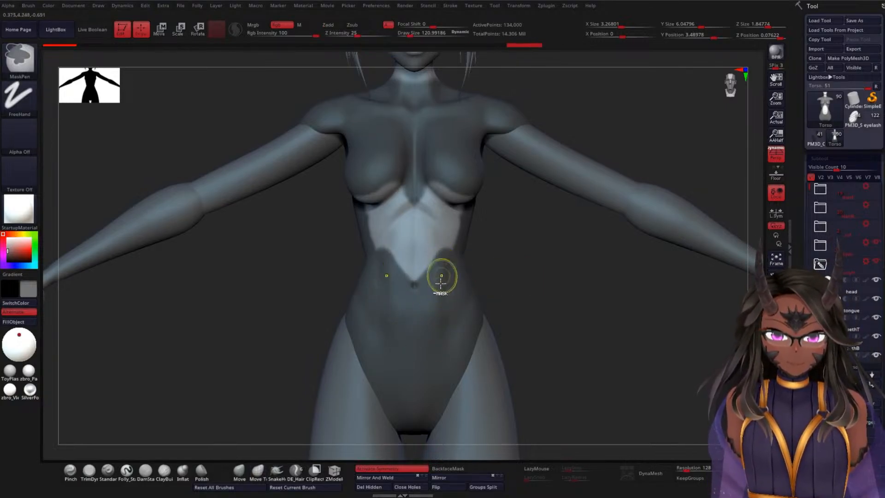
pyautogui.keyDown('ctrl'); pyautogui.keyDown('alt'); pyautogui.moveTo(444, 246); pyautogui.dragTo(411, 272); pyautogui.keyUp('alt'); pyautogui.keyUp('ctrl')
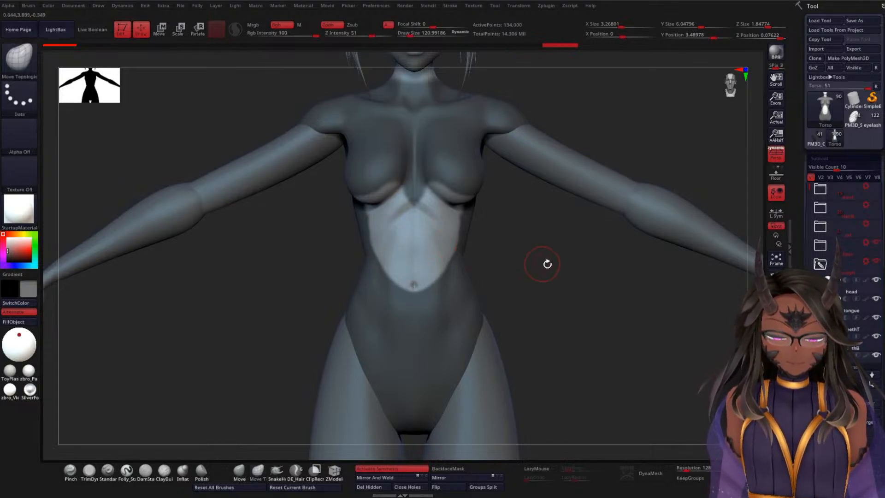
pyautogui.moveTo(545, 263)
pyautogui.mouseDown()
pyautogui.moveTo(581, 256)
pyautogui.moveTo(630, 199)
pyautogui.moveTo(524, 321)
pyautogui.moveTo(530, 353)
pyautogui.mouseUp()
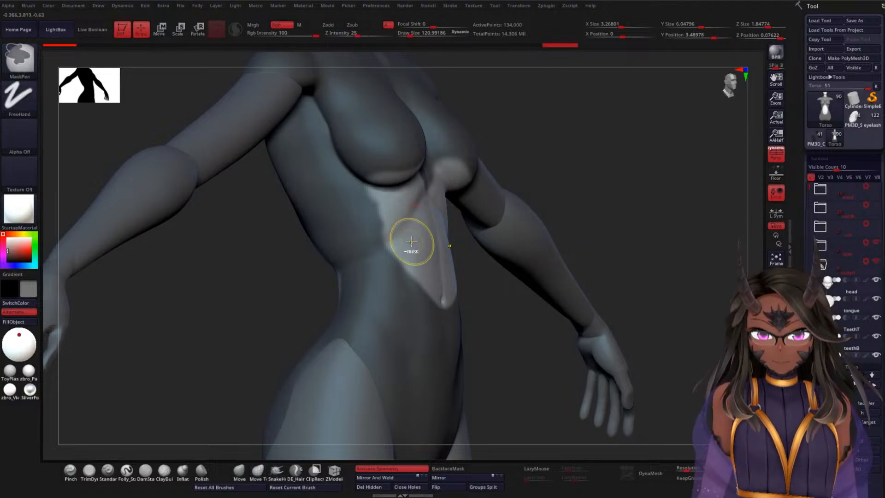
pyautogui.keyDown('ctrl'); pyautogui.keyDown('alt'); pyautogui.moveTo(396, 226); pyautogui.dragTo(387, 211); pyautogui.keyUp('alt'); pyautogui.keyUp('ctrl')
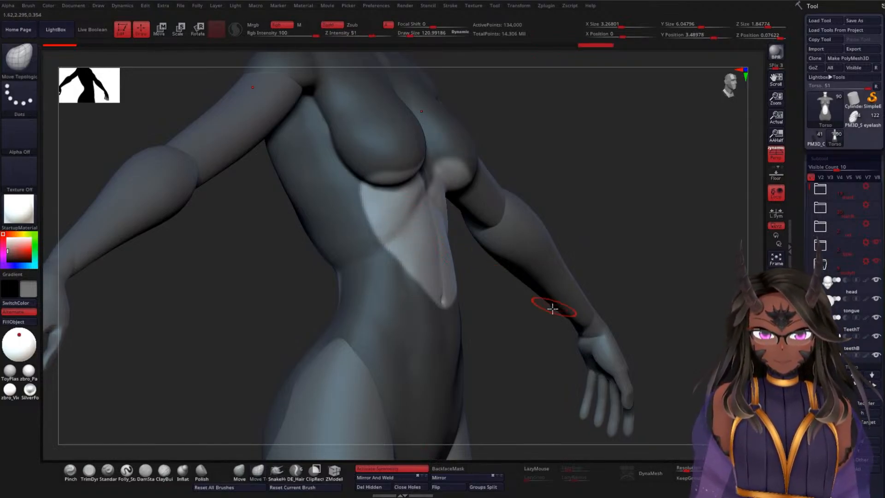
pyautogui.moveTo(533, 322); pyautogui.dragTo(513, 244)
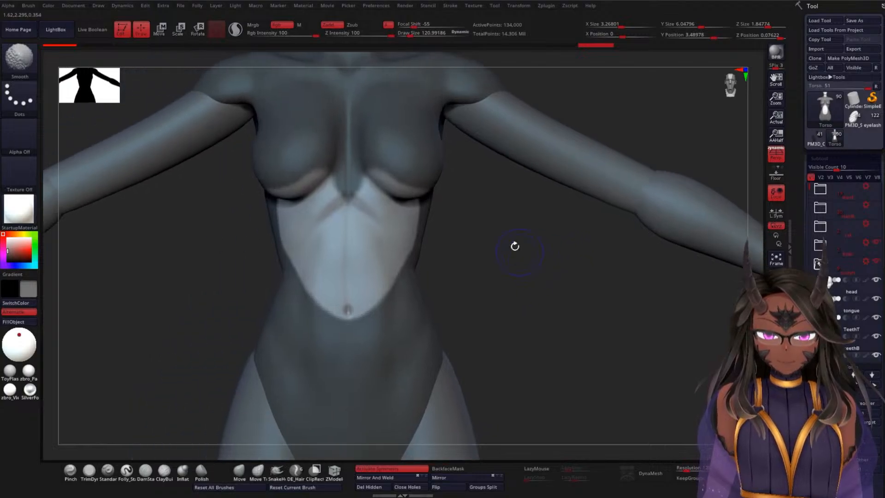
# Step: Mask the sternum between the breasts down to a rounded tip above the unmasked abdomen
pyautogui.hotkey('ctrl', 'alt')
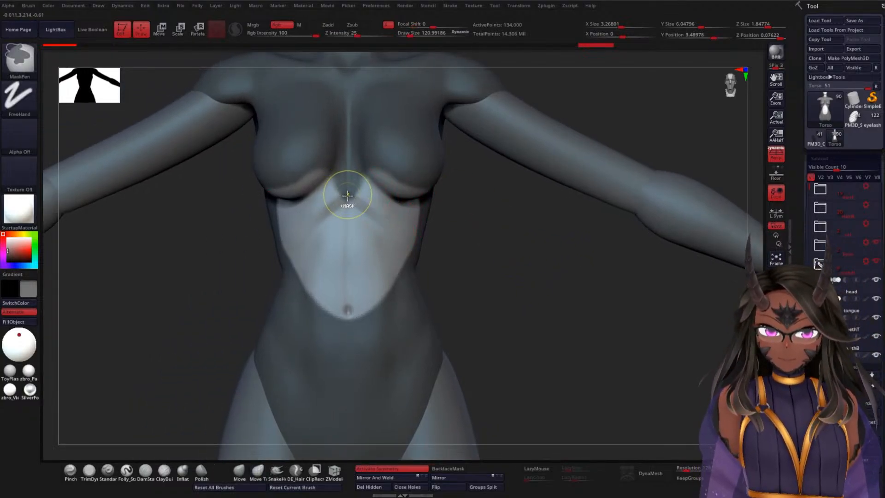
pyautogui.moveTo(359, 212)
pyautogui.keyDown('ctrl'); pyautogui.keyDown('alt'); pyautogui.mouseDown()
pyautogui.moveTo(334, 223)
pyautogui.moveTo(358, 191)
pyautogui.moveTo(349, 182)
pyautogui.mouseUp(); pyautogui.keyUp('alt'); pyautogui.keyUp('ctrl')
pyautogui.moveTo(527, 260)
pyautogui.mouseDown()
pyautogui.moveTo(504, 261)
pyautogui.moveTo(535, 284)
pyautogui.moveTo(511, 290)
pyautogui.mouseUp()
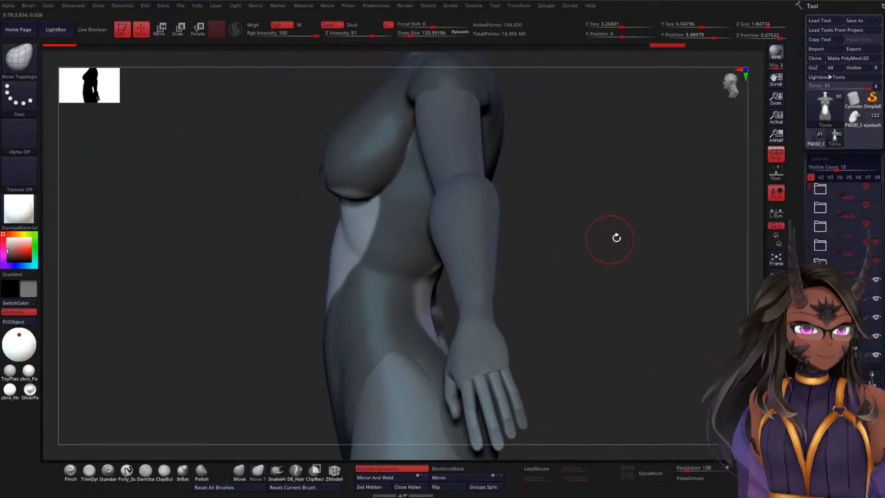
# Step: Unmask the undersides of both breasts, and undo the last mask strokes made there from the front
pyautogui.moveTo(616, 236)
pyautogui.mouseDown()
pyautogui.moveTo(620, 226)
pyautogui.moveTo(547, 160)
pyautogui.moveTo(583, 144)
pyautogui.moveTo(584, 173)
pyautogui.mouseUp()
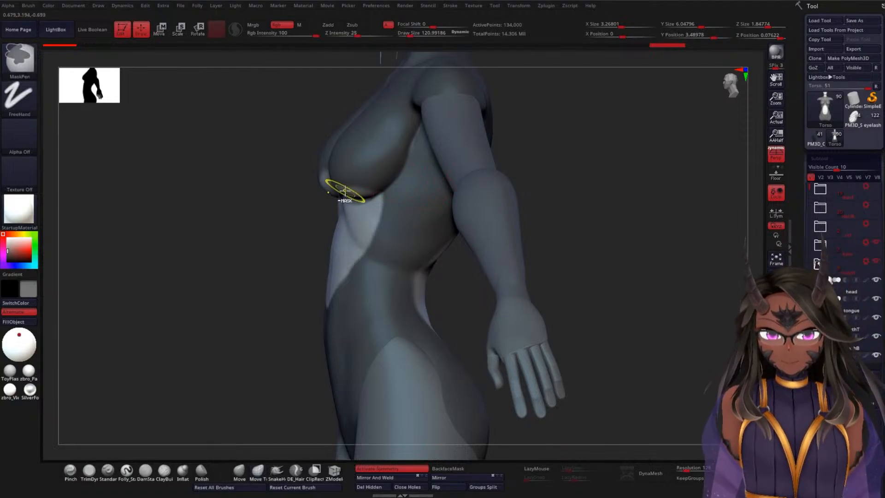
pyautogui.keyDown('ctrl'); pyautogui.click(365, 193); pyautogui.keyUp('ctrl')
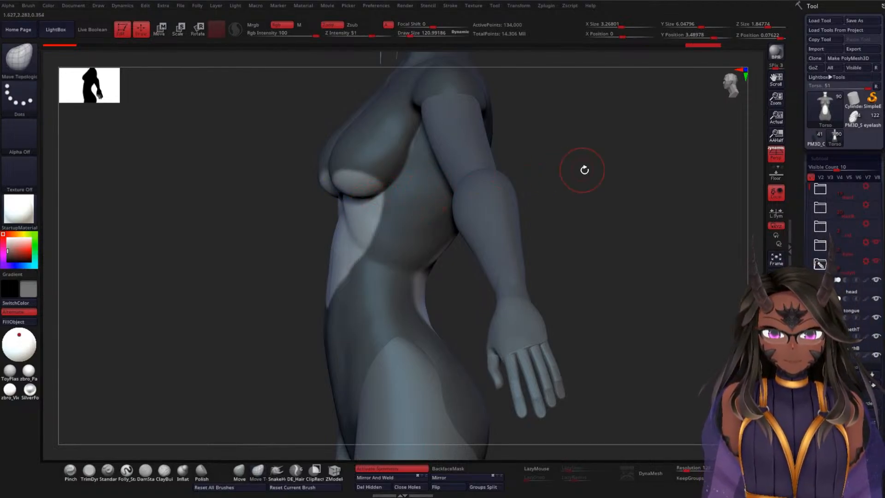
pyautogui.moveTo(584, 169); pyautogui.dragTo(617, 176)
pyautogui.moveTo(350, 188)
pyautogui.keyDown('ctrl'); pyautogui.keyDown('alt'); pyautogui.mouseDown()
pyautogui.moveTo(299, 197)
pyautogui.moveTo(330, 182)
pyautogui.mouseUp(); pyautogui.keyUp('alt'); pyautogui.keyUp('ctrl')
pyautogui.hotkey('ctrl', 'z')
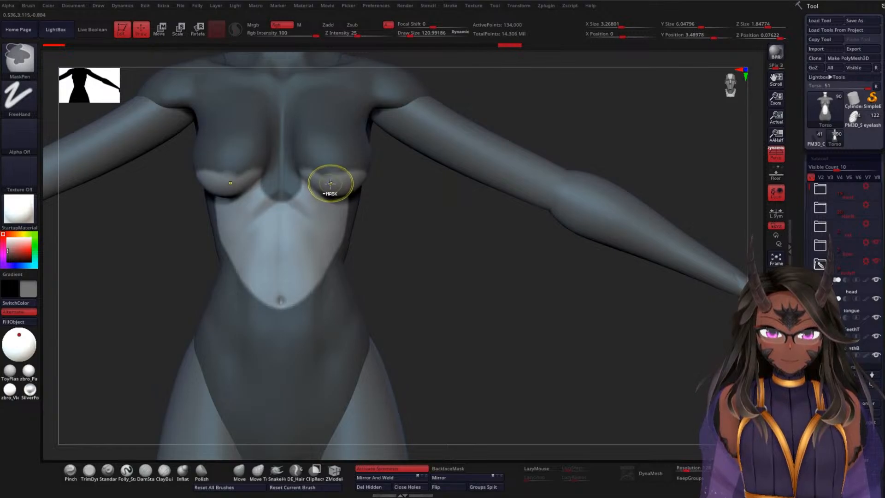
pyautogui.hotkey('ctrl', 'z')
# Step: Reduce the MaskPen draw size to about 81 and refine the curved mask edge across the undersides of the breasts
pyautogui.press('space')
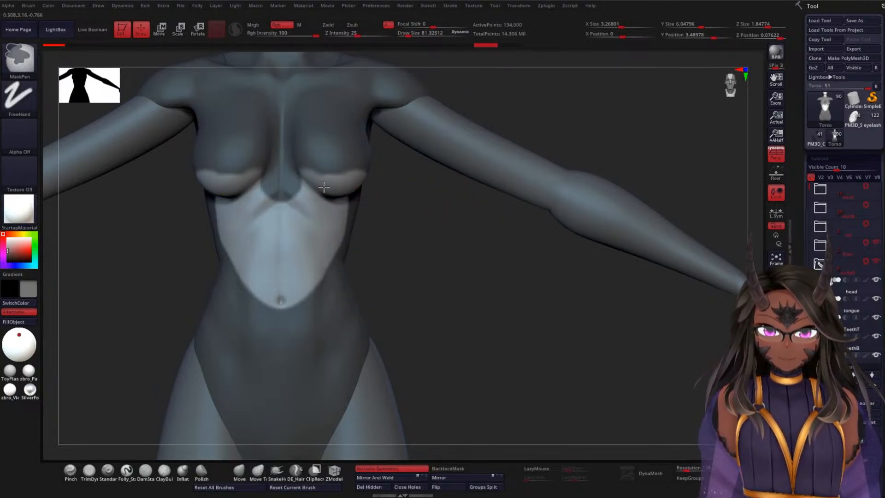
pyautogui.moveTo(477, 231); pyautogui.dragTo(478, 243)
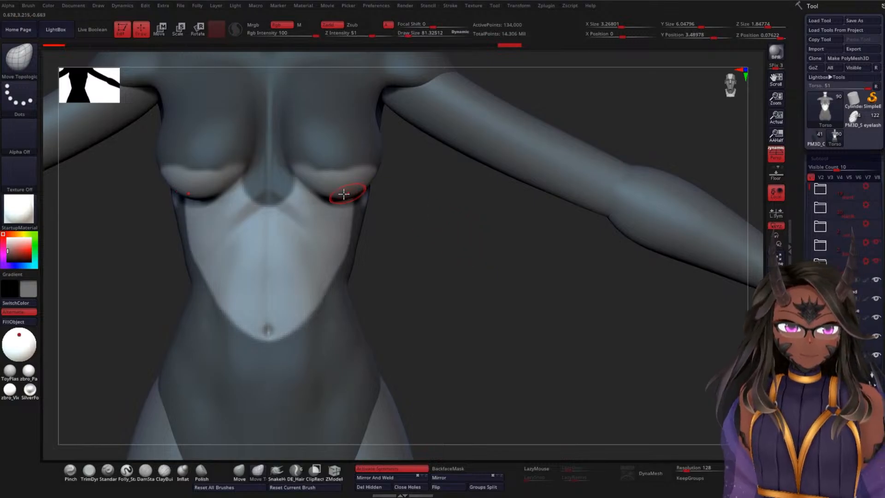
pyautogui.keyDown('ctrl'); pyautogui.keyDown('alt'); pyautogui.moveTo(318, 182); pyautogui.dragTo(371, 184); pyautogui.keyUp('alt'); pyautogui.keyUp('ctrl')
pyautogui.moveTo(504, 234)
pyautogui.mouseDown()
pyautogui.moveTo(473, 232)
pyautogui.moveTo(341, 177)
pyautogui.mouseUp()
pyautogui.moveTo(438, 202)
pyautogui.keyDown('ctrl'); pyautogui.mouseDown()
pyautogui.moveTo(413, 243)
pyautogui.moveTo(414, 197)
pyautogui.mouseUp(); pyautogui.keyUp('ctrl')
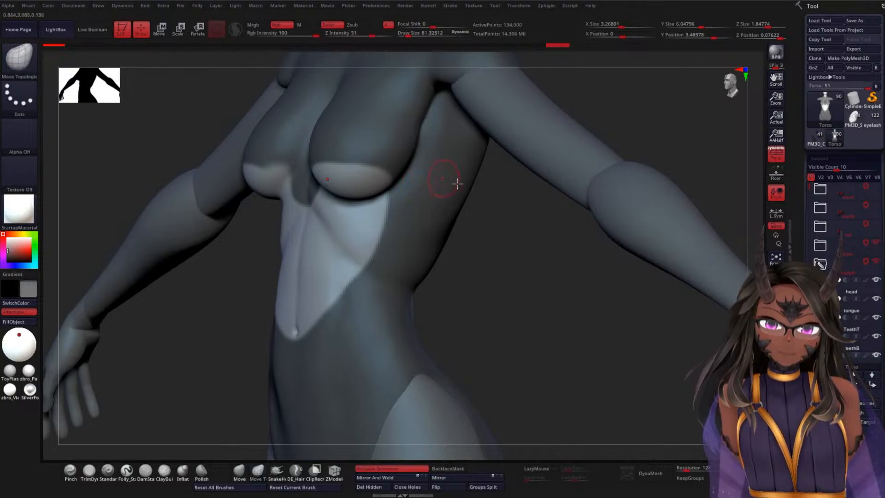
pyautogui.moveTo(531, 248)
pyautogui.mouseDown()
pyautogui.moveTo(544, 249)
pyautogui.moveTo(512, 223)
pyautogui.moveTo(541, 229)
pyautogui.moveTo(430, 198)
pyautogui.mouseUp()
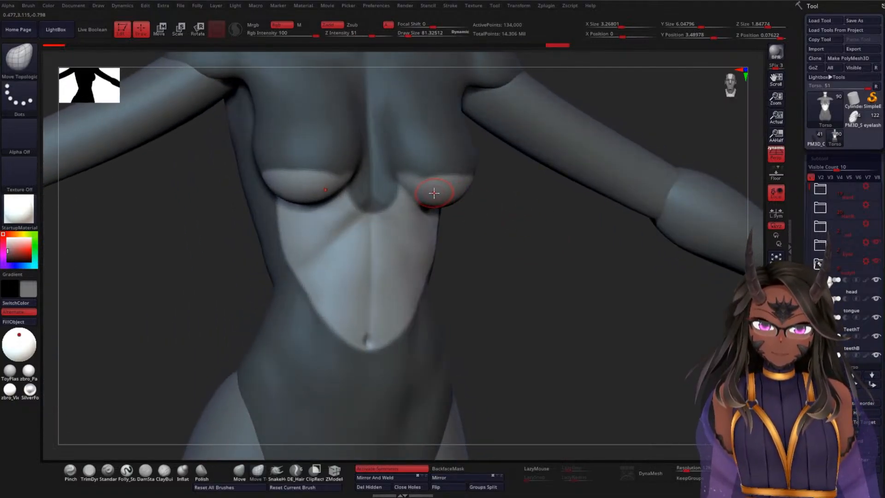
pyautogui.press('ctrl')
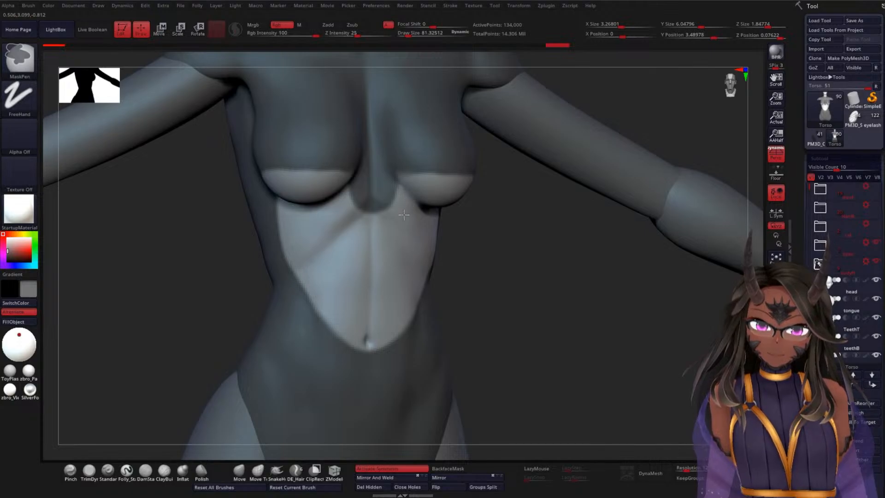
pyautogui.moveTo(545, 260)
pyautogui.mouseDown()
pyautogui.moveTo(574, 241)
pyautogui.moveTo(488, 172)
pyautogui.mouseUp()
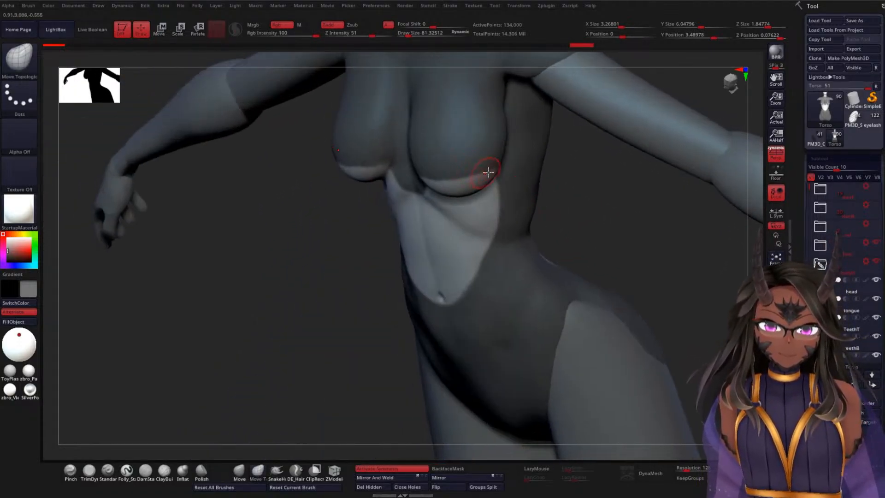
pyautogui.moveTo(625, 216); pyautogui.dragTo(577, 165)
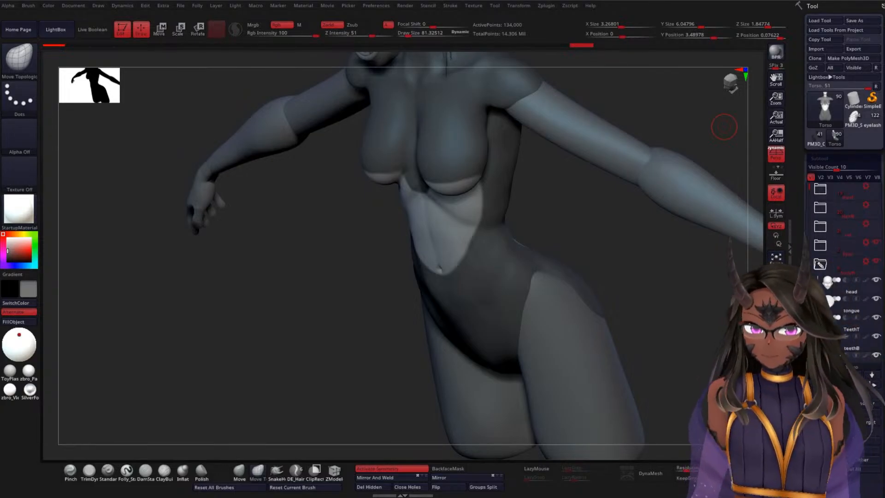
# Step: Try an unmasked oval with a pointed top on the lower back, and mask it over at a draw size of about 322
pyautogui.moveTo(599, 224); pyautogui.dragTo(368, 249)
pyautogui.moveTo(611, 168); pyautogui.dragTo(566, 197)
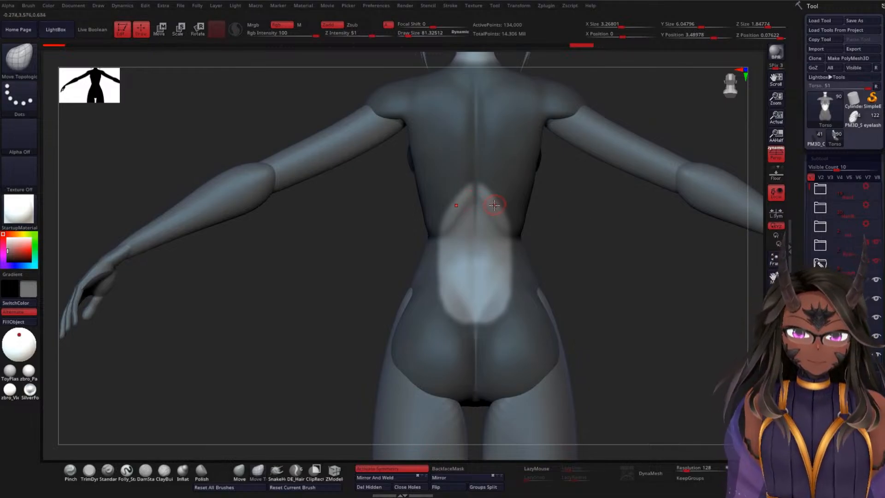
pyautogui.moveTo(499, 197)
pyautogui.keyDown('ctrl'); pyautogui.mouseDown()
pyautogui.moveTo(470, 188)
pyautogui.moveTo(535, 247)
pyautogui.mouseUp(); pyautogui.keyUp('ctrl')
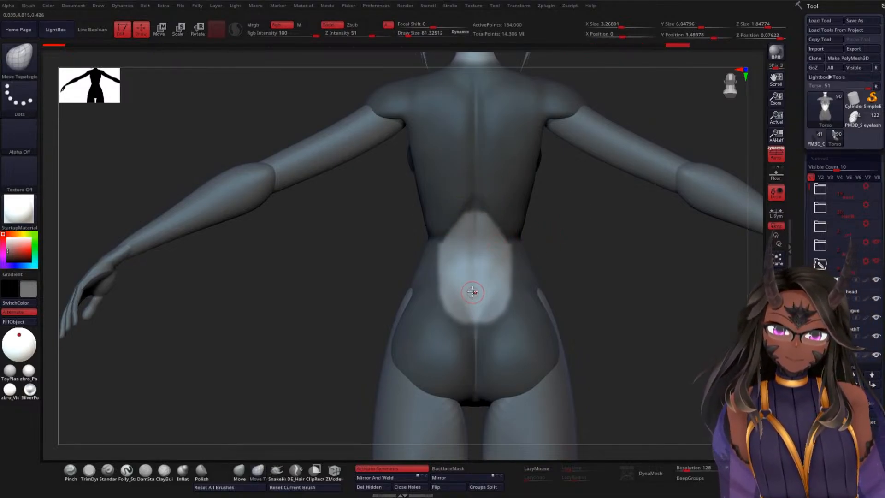
pyautogui.press('space')
pyautogui.moveTo(473, 292); pyautogui.dragTo(484, 290)
pyautogui.keyDown('ctrl'); pyautogui.moveTo(446, 318); pyautogui.dragTo(488, 222); pyautogui.keyUp('ctrl')
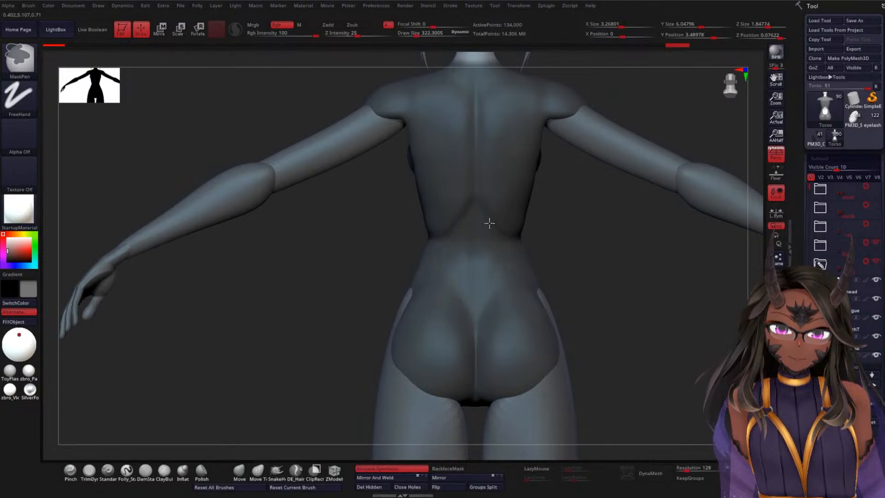
# Step: Reduce the draw size to about 132 and unmask the lower back from below the ribs to the top of the buttocks
pyautogui.moveTo(607, 255); pyautogui.dragTo(699, 261)
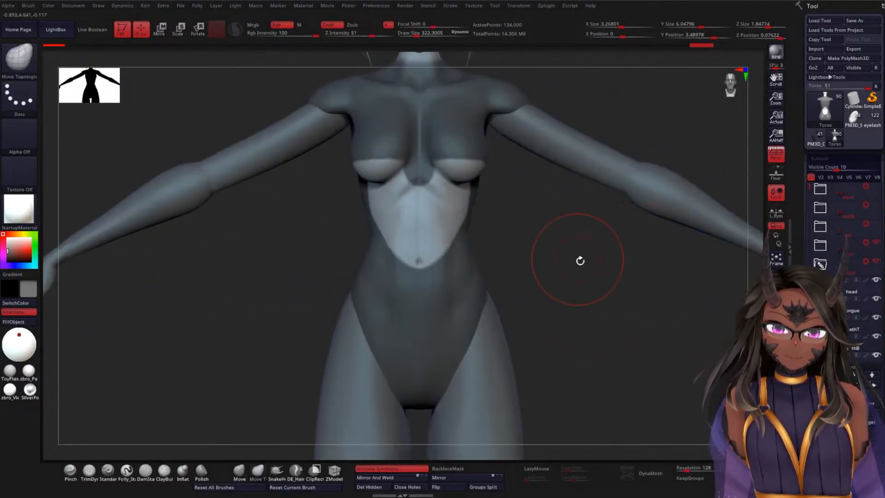
pyautogui.moveTo(579, 258)
pyautogui.mouseDown()
pyautogui.moveTo(602, 286)
pyautogui.moveTo(497, 297)
pyautogui.moveTo(559, 261)
pyautogui.mouseUp()
pyautogui.press('space')
pyautogui.moveTo(559, 260); pyautogui.dragTo(529, 249)
pyautogui.press('space')
pyautogui.moveTo(477, 301)
pyautogui.mouseDown()
pyautogui.moveTo(495, 280)
pyautogui.moveTo(476, 232)
pyautogui.moveTo(489, 229)
pyautogui.moveTo(504, 249)
pyautogui.moveTo(473, 300)
pyautogui.mouseUp()
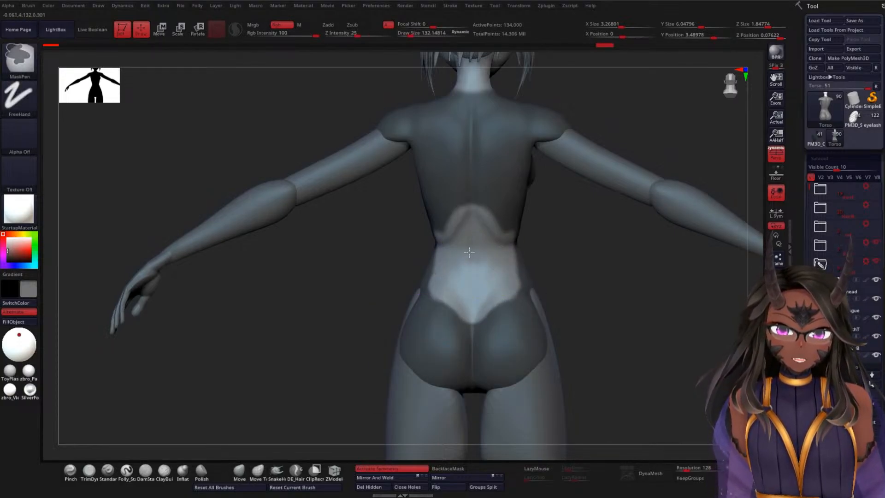
pyautogui.keyDown('ctrl'); pyautogui.keyDown('alt'); pyautogui.moveTo(469, 252); pyautogui.dragTo(497, 252); pyautogui.keyUp('alt'); pyautogui.keyUp('ctrl')
pyautogui.keyDown('ctrl'); pyautogui.keyDown('alt'); pyautogui.moveTo(474, 213); pyautogui.dragTo(503, 233); pyautogui.keyUp('alt'); pyautogui.keyUp('ctrl')
pyautogui.moveTo(595, 265); pyautogui.dragTo(565, 260)
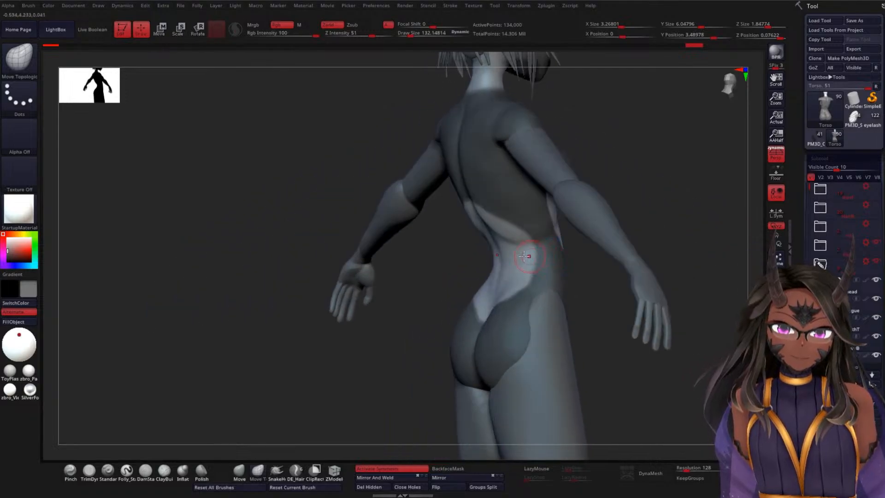
# Step: Adjust the sides of the unmasked lower back, undo the last stroke, and mask the area below the waist across the hips
pyautogui.moveTo(405, 236); pyautogui.dragTo(444, 224)
pyautogui.moveTo(372, 297); pyautogui.dragTo(420, 292)
pyautogui.moveTo(489, 325)
pyautogui.keyDown('ctrl'); pyautogui.keyDown('alt'); pyautogui.mouseDown()
pyautogui.moveTo(518, 288)
pyautogui.moveTo(483, 324)
pyautogui.moveTo(505, 284)
pyautogui.mouseUp(); pyautogui.keyUp('alt'); pyautogui.keyUp('ctrl')
pyautogui.hotkey('ctrl', 'z')
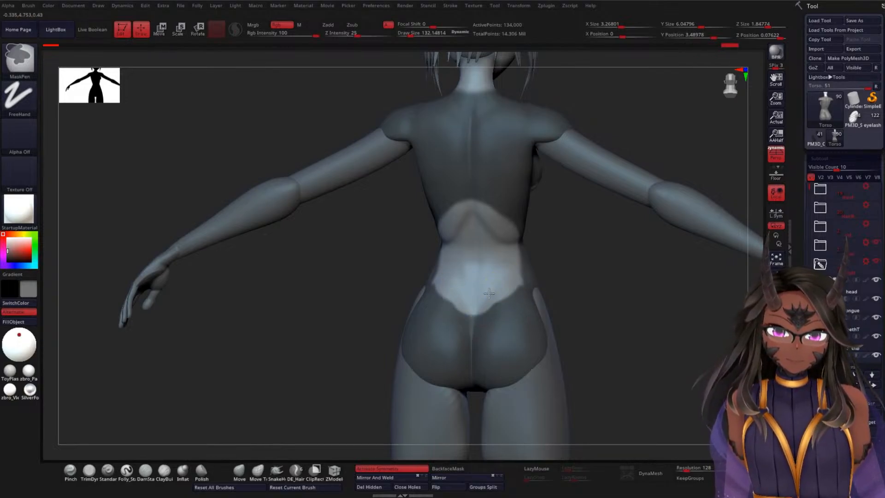
pyautogui.moveTo(564, 255)
pyautogui.mouseDown()
pyautogui.moveTo(618, 276)
pyautogui.moveTo(673, 249)
pyautogui.moveTo(670, 295)
pyautogui.moveTo(533, 245)
pyautogui.mouseUp()
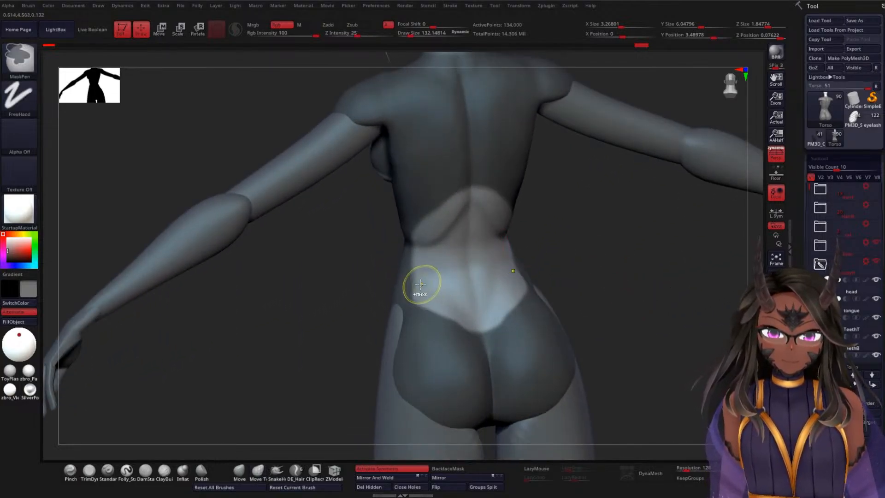
pyautogui.moveTo(416, 285)
pyautogui.keyDown('ctrl'); pyautogui.mouseDown()
pyautogui.moveTo(454, 278)
pyautogui.moveTo(517, 290)
pyautogui.moveTo(474, 302)
pyautogui.moveTo(519, 300)
pyautogui.mouseUp(); pyautogui.keyUp('ctrl')
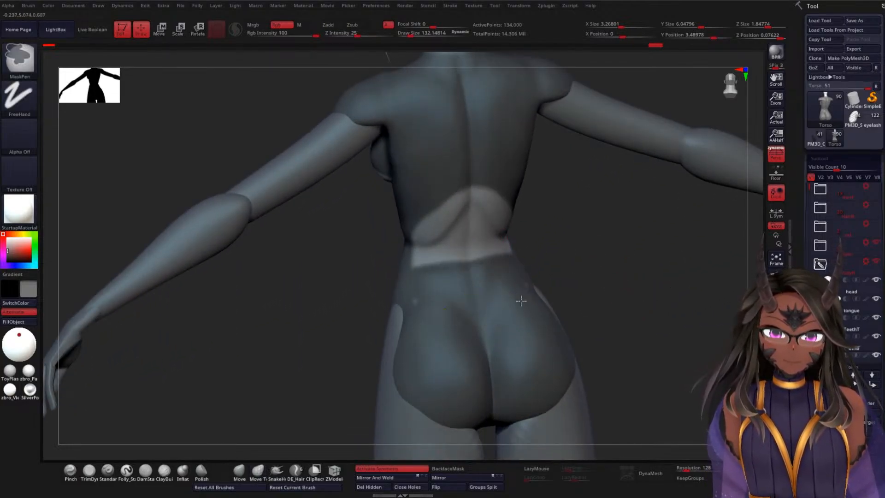
# Step: Extend the unmasked area up the middle back and down to a rounded end just above the buttocks
pyautogui.moveTo(594, 258)
pyautogui.mouseDown()
pyautogui.moveTo(620, 253)
pyautogui.moveTo(607, 282)
pyautogui.mouseUp()
pyautogui.moveTo(478, 246)
pyautogui.keyDown('ctrl'); pyautogui.mouseDown()
pyautogui.moveTo(474, 262)
pyautogui.moveTo(491, 251)
pyautogui.moveTo(502, 288)
pyautogui.mouseUp(); pyautogui.keyUp('ctrl')
pyautogui.moveTo(491, 251)
pyautogui.keyDown('ctrl'); pyautogui.mouseDown()
pyautogui.moveTo(463, 240)
pyautogui.moveTo(479, 211)
pyautogui.mouseUp(); pyautogui.keyUp('ctrl')
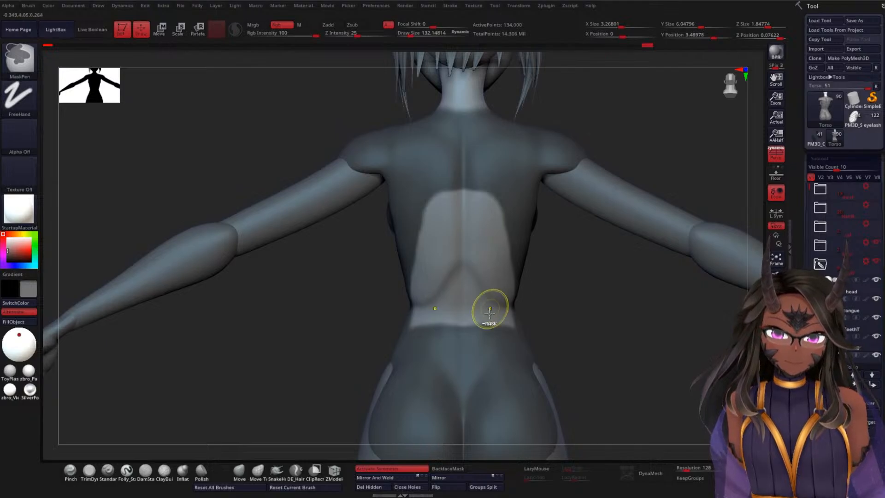
pyautogui.moveTo(488, 306)
pyautogui.keyDown('ctrl'); pyautogui.mouseDown()
pyautogui.moveTo(491, 348)
pyautogui.moveTo(475, 343)
pyautogui.moveTo(496, 325)
pyautogui.moveTo(493, 357)
pyautogui.moveTo(477, 371)
pyautogui.moveTo(507, 334)
pyautogui.moveTo(471, 364)
pyautogui.moveTo(496, 330)
pyautogui.mouseUp(); pyautogui.keyUp('ctrl')
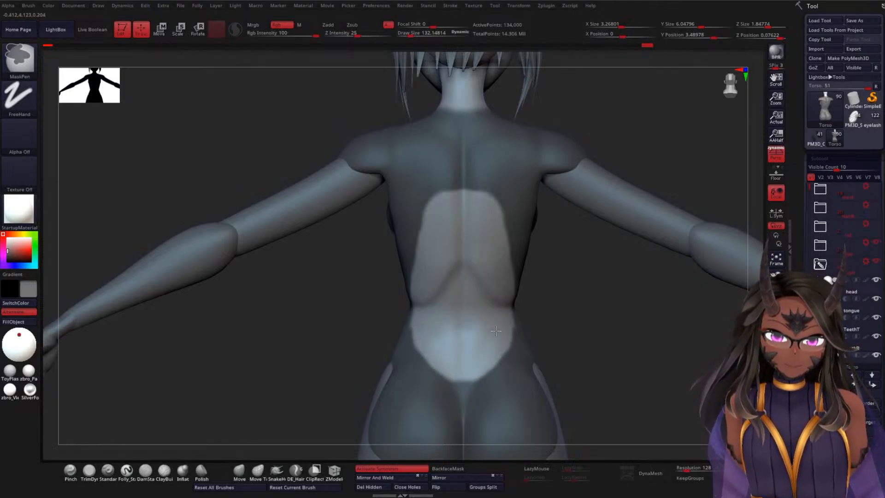
# Step: Refine the side edge of the abdomen opening at the waist, reducing the draw size to about 64
pyautogui.moveTo(498, 320)
pyautogui.mouseDown(button='right')
pyautogui.moveTo(576, 300)
pyautogui.moveTo(562, 296)
pyautogui.moveTo(580, 290)
pyautogui.moveTo(648, 299)
pyautogui.moveTo(592, 340)
pyautogui.moveTo(616, 336)
pyautogui.moveTo(695, 263)
pyautogui.moveTo(644, 269)
pyautogui.moveTo(705, 255)
pyautogui.moveTo(607, 280)
pyautogui.mouseUp(button='right')
pyautogui.moveTo(660, 256); pyautogui.dragTo(611, 253, button='right')
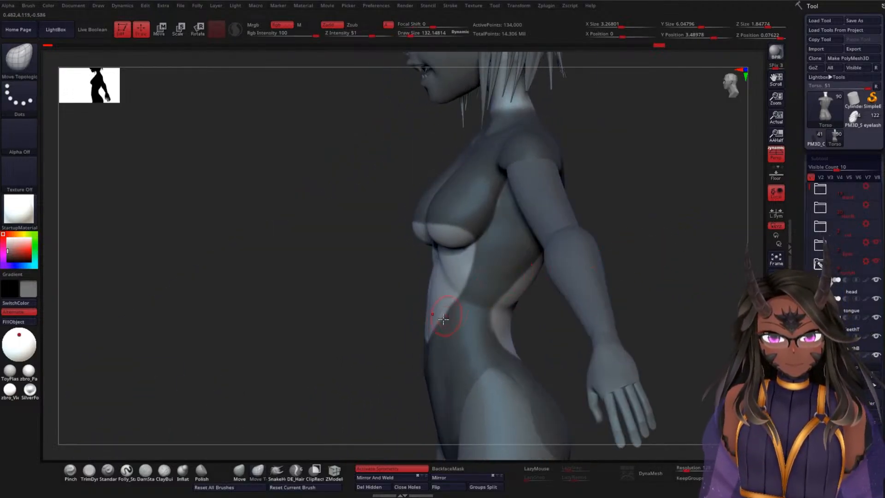
pyautogui.press('ctrl')
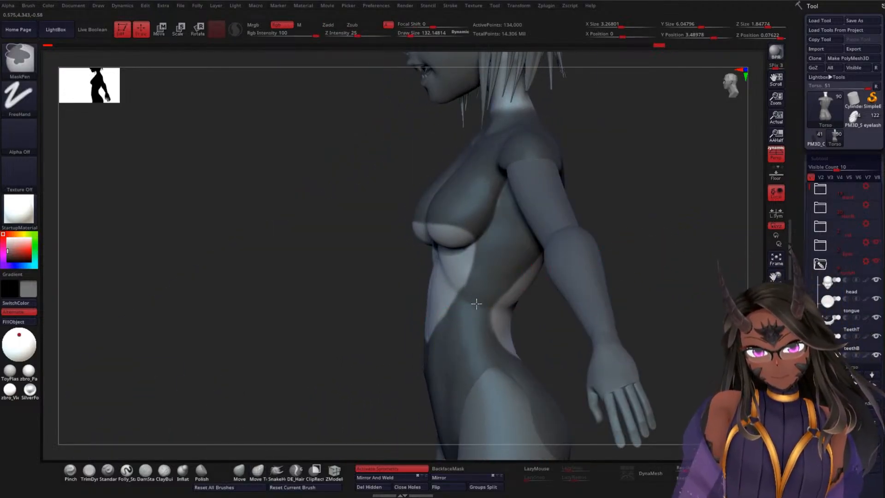
pyautogui.keyDown('ctrl'); pyautogui.moveTo(476, 304); pyautogui.dragTo(453, 289); pyautogui.keyUp('ctrl')
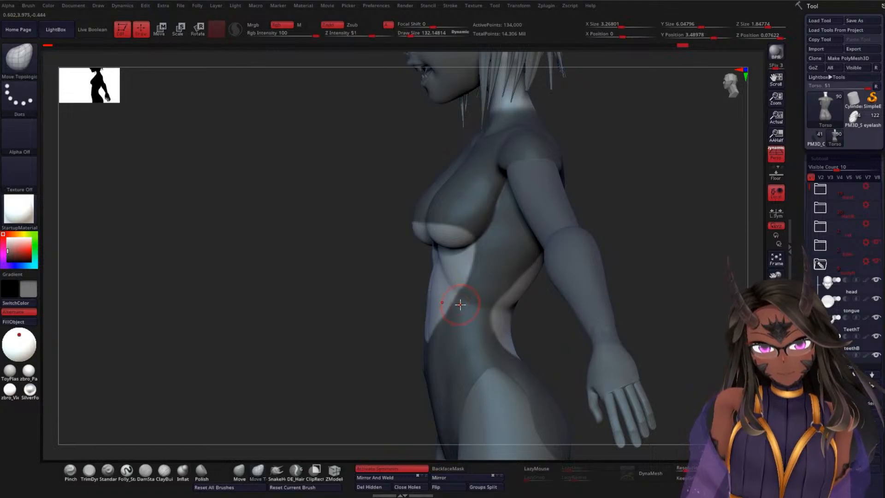
pyautogui.press('space')
pyautogui.press('ctrl')
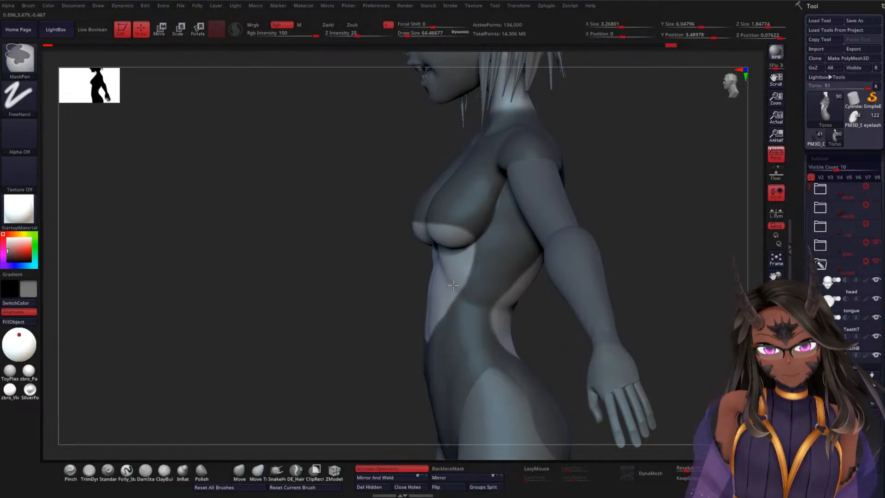
pyautogui.keyDown('ctrl'); pyautogui.click(453, 285); pyautogui.keyUp('ctrl')
# Step: Enlarge the brush and mask over the middle back above the rib line, leaving only the lower back unmasked
pyautogui.moveTo(677, 253)
pyautogui.mouseDown(button='right')
pyautogui.moveTo(648, 264)
pyautogui.moveTo(639, 256)
pyautogui.moveTo(639, 279)
pyautogui.moveTo(580, 230)
pyautogui.mouseUp(button='right')
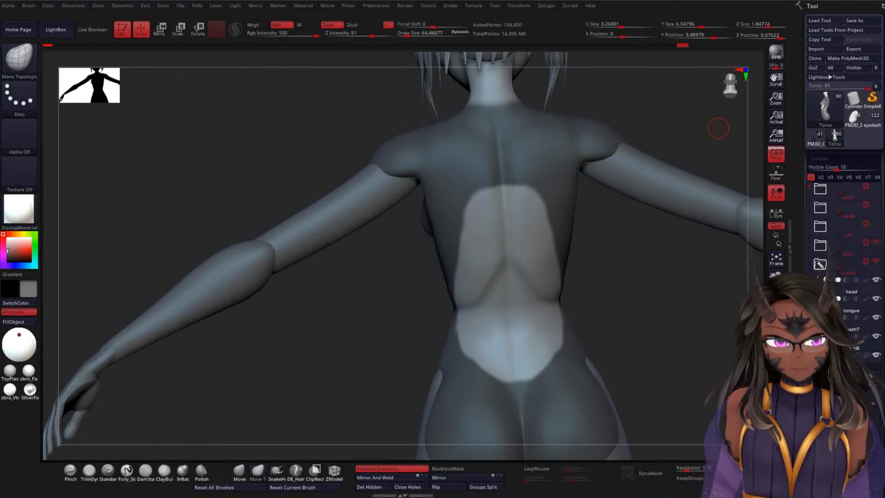
pyautogui.moveTo(718, 129); pyautogui.dragTo(319, 336)
pyautogui.moveTo(645, 260)
pyautogui.mouseDown()
pyautogui.moveTo(675, 243)
pyautogui.moveTo(655, 250)
pyautogui.moveTo(526, 239)
pyautogui.mouseUp()
pyautogui.moveTo(626, 302)
pyautogui.mouseDown()
pyautogui.moveTo(607, 310)
pyautogui.moveTo(473, 258)
pyautogui.mouseUp()
pyautogui.keyDown('shift'); pyautogui.moveTo(335, 312); pyautogui.dragTo(380, 296); pyautogui.keyUp('shift')
pyautogui.press('space')
pyautogui.click(376, 299)
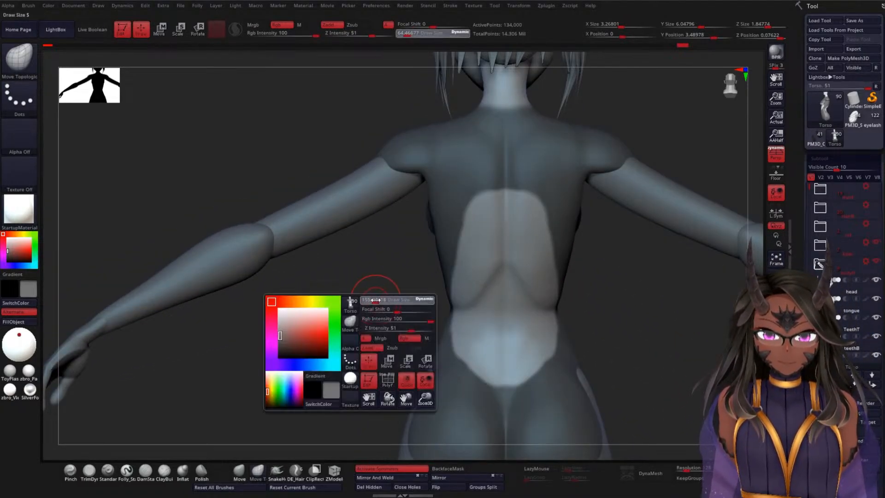
pyautogui.moveTo(553, 263)
pyautogui.keyDown('ctrl'); pyautogui.mouseDown()
pyautogui.moveTo(511, 292)
pyautogui.moveTo(527, 254)
pyautogui.moveTo(506, 233)
pyautogui.moveTo(484, 272)
pyautogui.mouseUp(); pyautogui.keyUp('ctrl')
pyautogui.moveTo(328, 320); pyautogui.dragTo(392, 323)
pyautogui.moveTo(677, 295)
pyautogui.mouseDown()
pyautogui.moveTo(752, 259)
pyautogui.moveTo(799, 262)
pyautogui.mouseUp()
pyautogui.moveTo(637, 353)
pyautogui.keyDown('alt'); pyautogui.mouseDown()
pyautogui.moveTo(631, 295)
pyautogui.moveTo(561, 283)
pyautogui.moveTo(489, 217)
pyautogui.moveTo(532, 285)
pyautogui.moveTo(488, 294)
pyautogui.moveTo(447, 283)
pyautogui.mouseUp(); pyautogui.keyUp('alt')
# Step: Reduce the draw size to about 81 and clean up the upper edge of the lower back opening below the ribs
pyautogui.press('space')
pyautogui.click(631, 290)
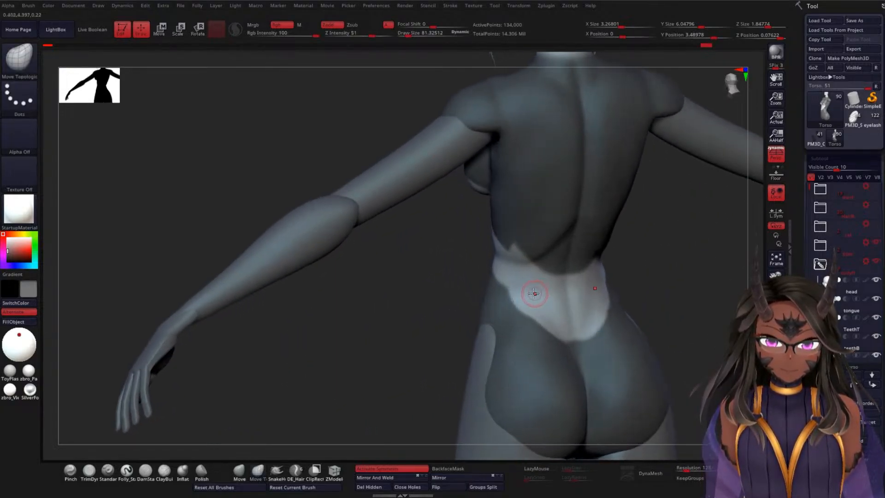
pyautogui.keyDown('ctrl'); pyautogui.keyDown('alt'); pyautogui.moveTo(539, 301); pyautogui.dragTo(518, 284); pyautogui.keyUp('alt'); pyautogui.keyUp('ctrl')
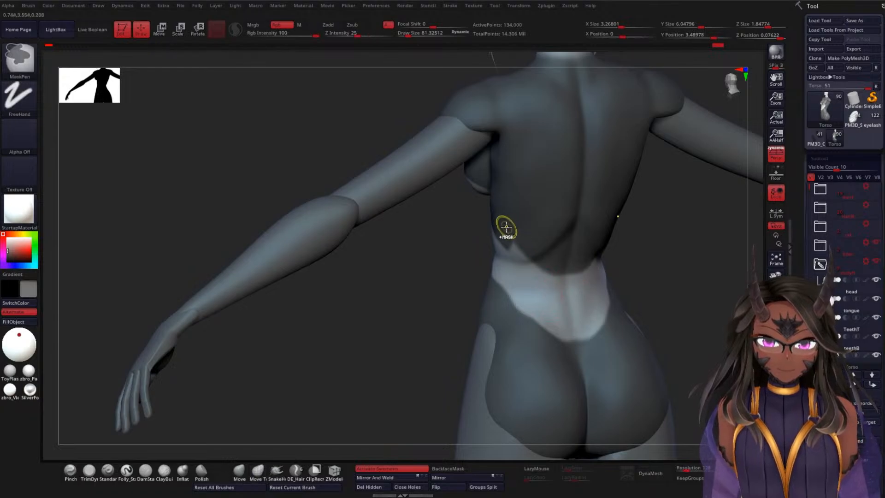
pyautogui.keyDown('ctrl'); pyautogui.moveTo(505, 228); pyautogui.dragTo(527, 252); pyautogui.keyUp('ctrl')
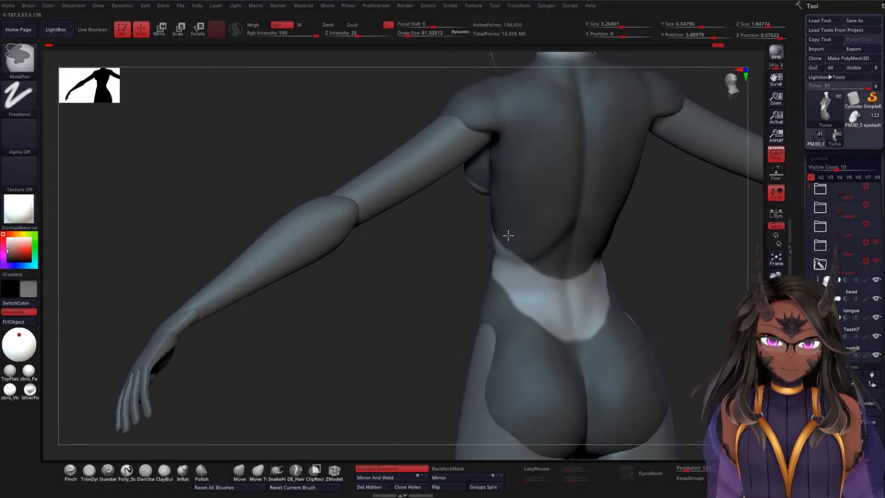
pyautogui.moveTo(663, 270)
pyautogui.mouseDown()
pyautogui.moveTo(675, 260)
pyautogui.moveTo(584, 235)
pyautogui.moveTo(564, 263)
pyautogui.mouseUp()
pyautogui.press('ctrl')
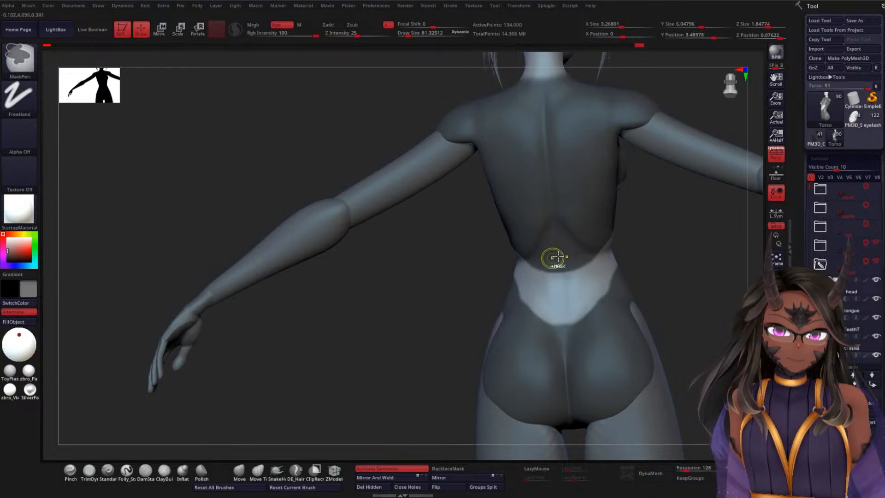
# Step: Unmask the side of the waist between the abdomen and lower back openings, and smooth its upper edge beneath the ribs
pyautogui.moveTo(689, 259); pyautogui.dragTo(598, 247)
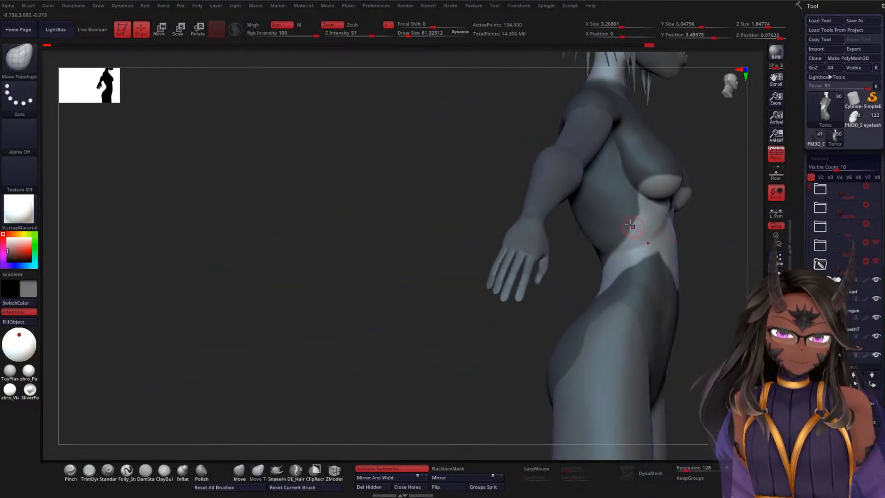
pyautogui.moveTo(441, 303); pyautogui.dragTo(485, 245)
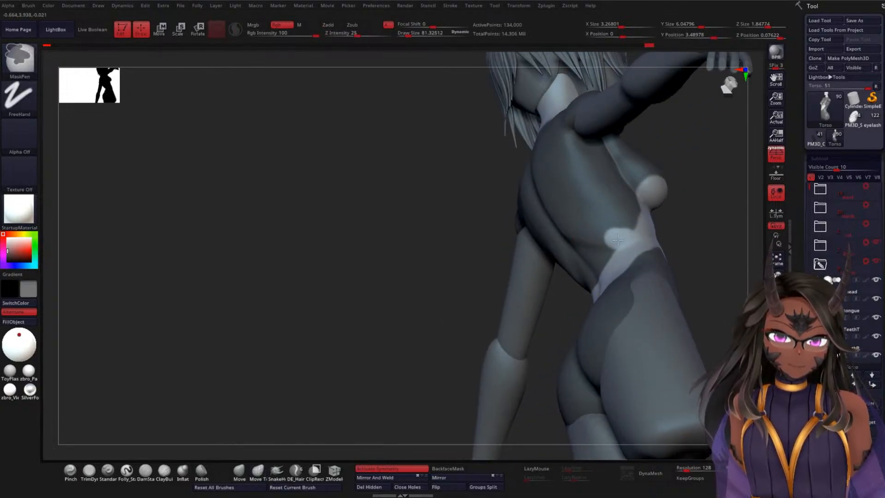
pyautogui.moveTo(607, 259)
pyautogui.keyDown('ctrl'); pyautogui.keyDown('alt'); pyautogui.mouseDown()
pyautogui.moveTo(589, 275)
pyautogui.moveTo(601, 249)
pyautogui.mouseUp(); pyautogui.keyUp('alt'); pyautogui.keyUp('ctrl')
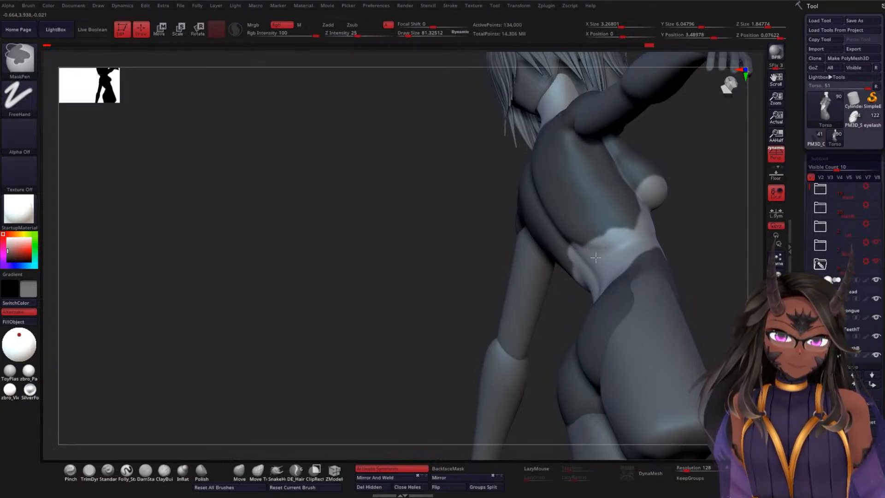
pyautogui.moveTo(581, 252)
pyautogui.keyDown('ctrl'); pyautogui.keyDown('alt'); pyautogui.mouseDown()
pyautogui.moveTo(599, 244)
pyautogui.moveTo(585, 232)
pyautogui.mouseUp(); pyautogui.keyUp('alt'); pyautogui.keyUp('ctrl')
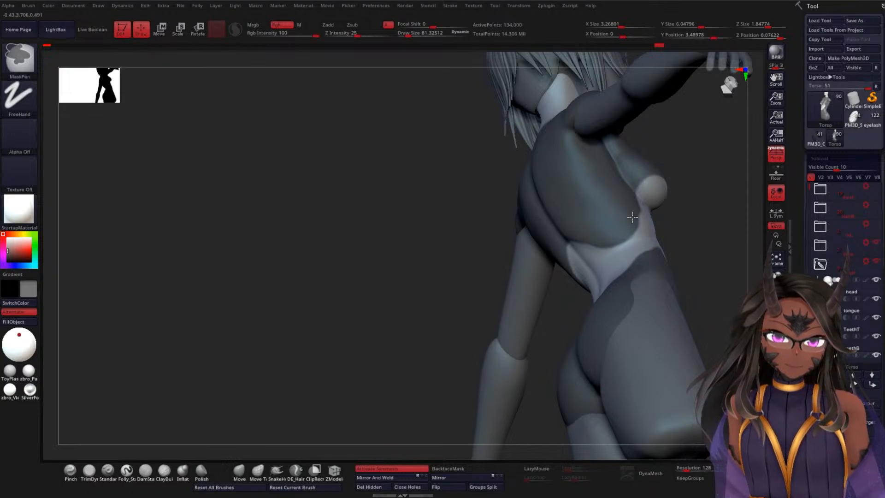
pyautogui.keyDown('ctrl'); pyautogui.keyDown('alt'); pyautogui.moveTo(594, 235); pyautogui.dragTo(568, 227); pyautogui.keyUp('alt'); pyautogui.keyUp('ctrl')
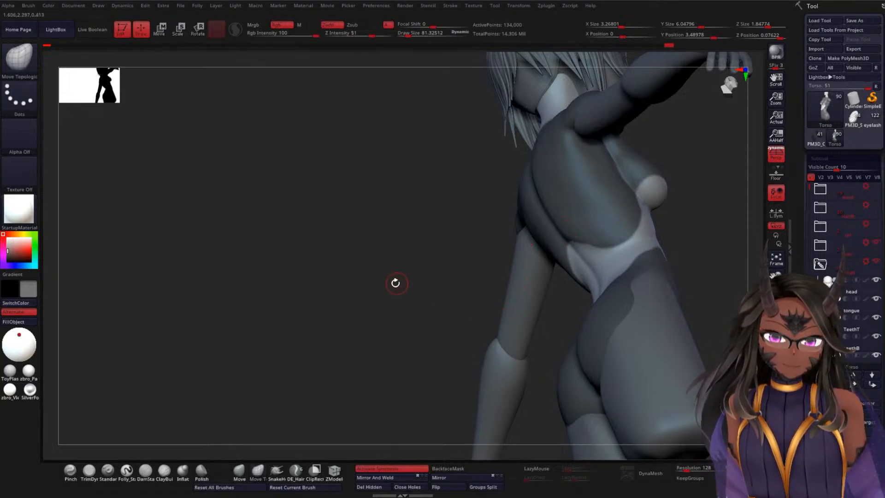
# Step: Clear the mask at the front sides of the waist and lower the abdomen opening's bottom edge into a curve beneath the navel
pyautogui.moveTo(395, 282); pyautogui.dragTo(526, 245)
pyautogui.moveTo(674, 212)
pyautogui.mouseDown()
pyautogui.moveTo(669, 222)
pyautogui.moveTo(703, 189)
pyautogui.moveTo(720, 258)
pyautogui.moveTo(543, 238)
pyautogui.mouseUp()
pyautogui.moveTo(645, 251); pyautogui.dragTo(517, 247)
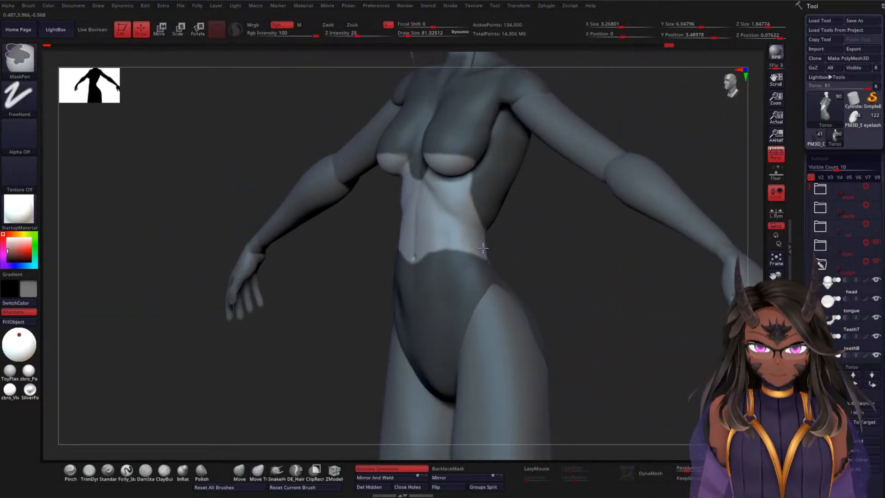
pyautogui.moveTo(582, 251)
pyautogui.keyDown('shift'); pyautogui.mouseDown()
pyautogui.moveTo(454, 241)
pyautogui.moveTo(400, 264)
pyautogui.mouseUp(); pyautogui.keyUp('shift')
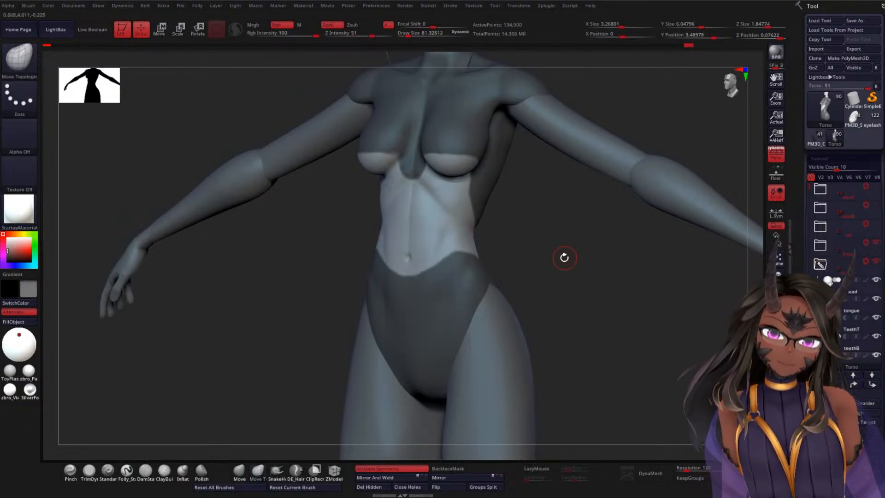
pyautogui.moveTo(562, 256)
pyautogui.mouseDown()
pyautogui.moveTo(566, 271)
pyautogui.moveTo(539, 249)
pyautogui.moveTo(574, 254)
pyautogui.moveTo(606, 222)
pyautogui.moveTo(607, 308)
pyautogui.mouseUp()
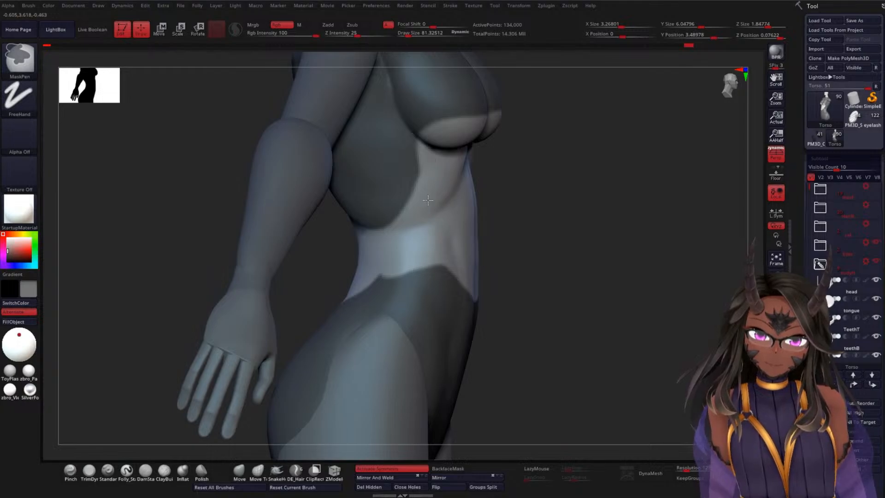
# Step: Unmask the front of the hips and deepen the abdomen opening's bottom edge into a V shape well below the navel
pyautogui.moveTo(507, 226)
pyautogui.mouseDown()
pyautogui.moveTo(596, 233)
pyautogui.moveTo(668, 220)
pyautogui.moveTo(648, 233)
pyautogui.moveTo(599, 208)
pyautogui.moveTo(609, 230)
pyautogui.mouseUp()
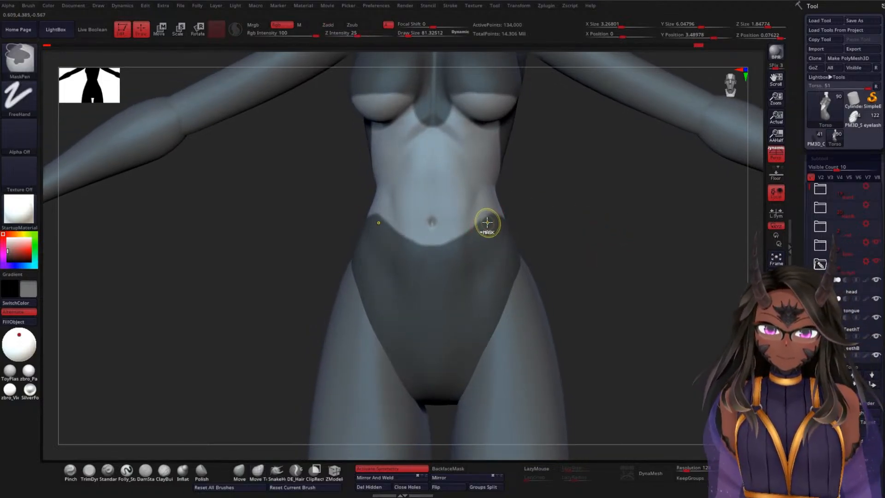
pyautogui.moveTo(495, 202)
pyautogui.keyDown('ctrl'); pyautogui.mouseDown()
pyautogui.moveTo(465, 251)
pyautogui.moveTo(424, 283)
pyautogui.moveTo(411, 244)
pyautogui.moveTo(461, 224)
pyautogui.mouseUp(); pyautogui.keyUp('ctrl')
pyautogui.moveTo(461, 292)
pyautogui.keyDown('ctrl'); pyautogui.mouseDown()
pyautogui.moveTo(431, 302)
pyautogui.moveTo(458, 290)
pyautogui.mouseUp(); pyautogui.keyUp('ctrl')
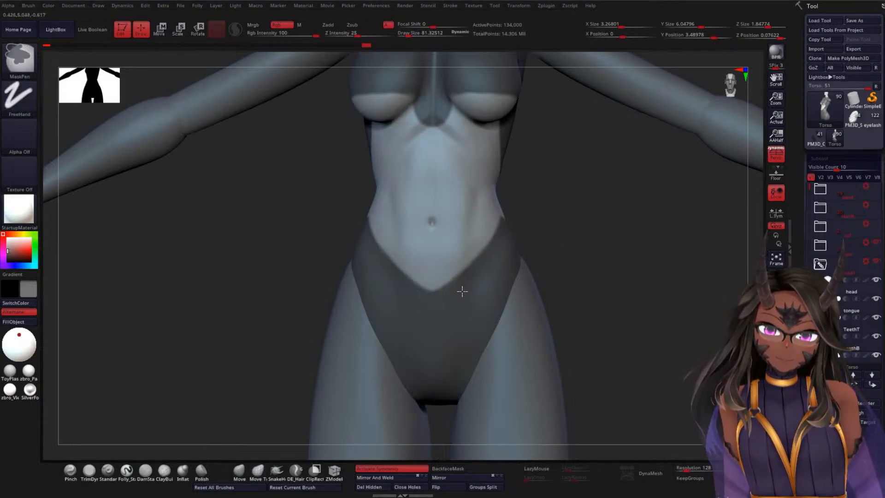
# Step: Smooth the waist opening's lower edge around the hips and unmask a pointed peak up the spine on the lower back
pyautogui.moveTo(607, 253)
pyautogui.mouseDown()
pyautogui.moveTo(558, 245)
pyautogui.moveTo(616, 235)
pyautogui.moveTo(592, 241)
pyautogui.moveTo(523, 220)
pyautogui.mouseUp()
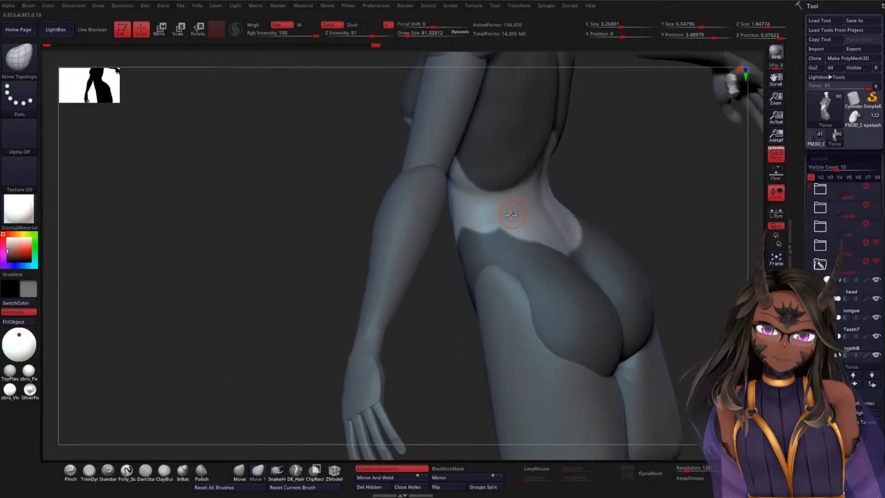
pyautogui.press('ctrl')
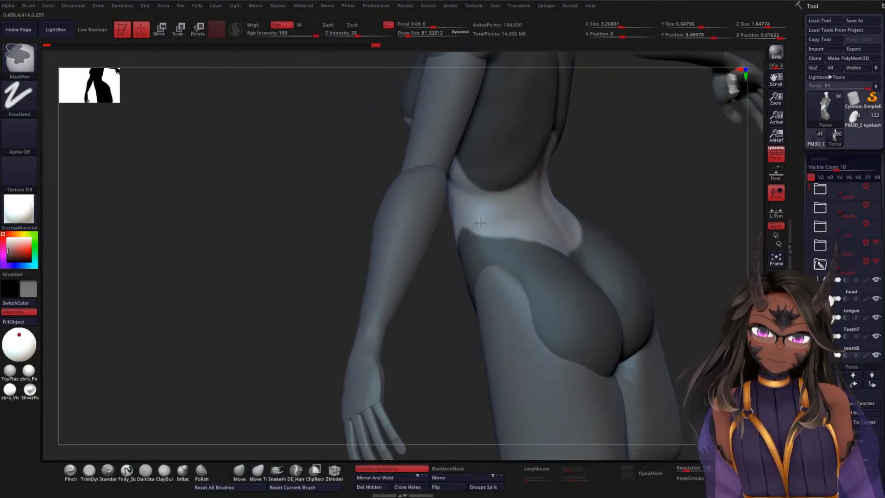
pyautogui.moveTo(441, 243)
pyautogui.mouseDown()
pyautogui.moveTo(347, 265)
pyautogui.moveTo(381, 239)
pyautogui.mouseUp()
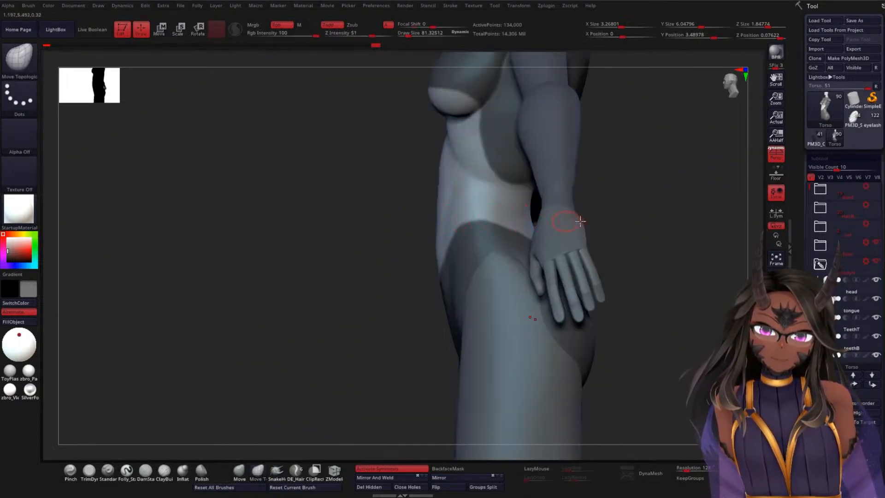
pyautogui.moveTo(676, 218)
pyautogui.mouseDown()
pyautogui.moveTo(635, 234)
pyautogui.moveTo(691, 217)
pyautogui.moveTo(535, 261)
pyautogui.mouseUp()
pyautogui.press('ctrl')
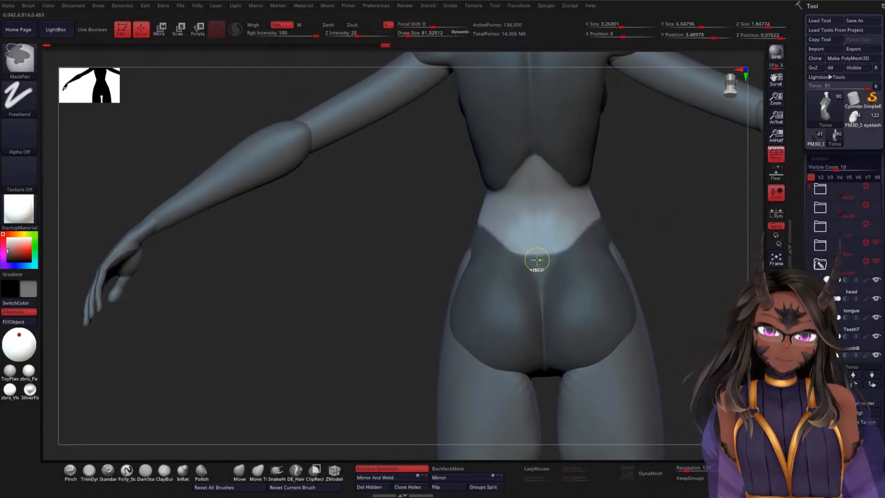
# Step: Extract the masked torso area as a new clothing subtool with the Extract+ plugin and check it from the front
pyautogui.moveTo(666, 233); pyautogui.dragTo(639, 262)
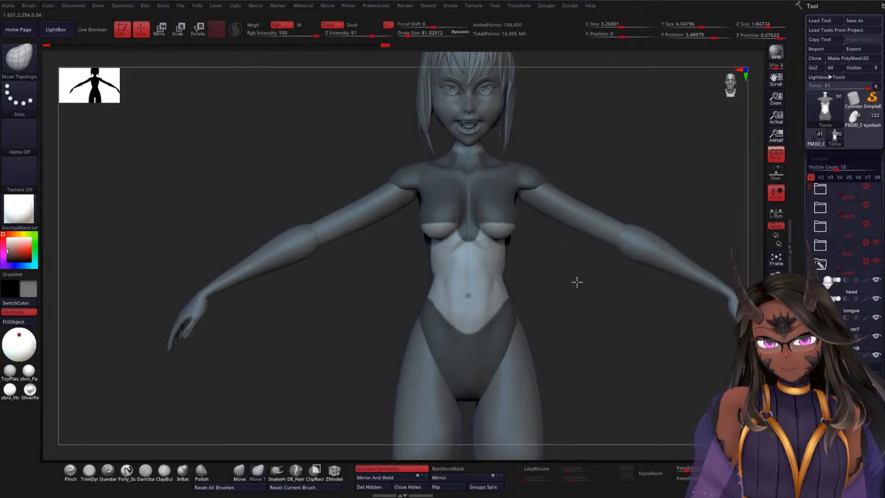
pyautogui.keyDown('alt'); pyautogui.moveTo(577, 282); pyautogui.dragTo(607, 282); pyautogui.keyUp('alt')
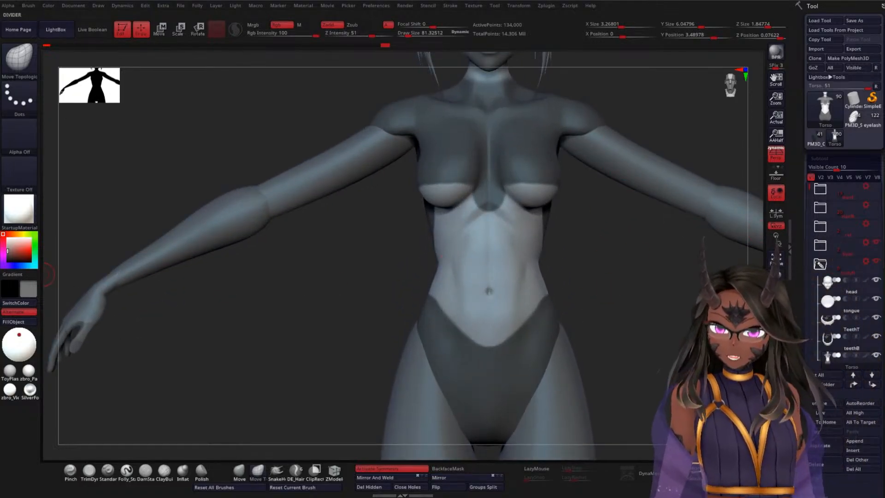
pyautogui.click(3, 235)
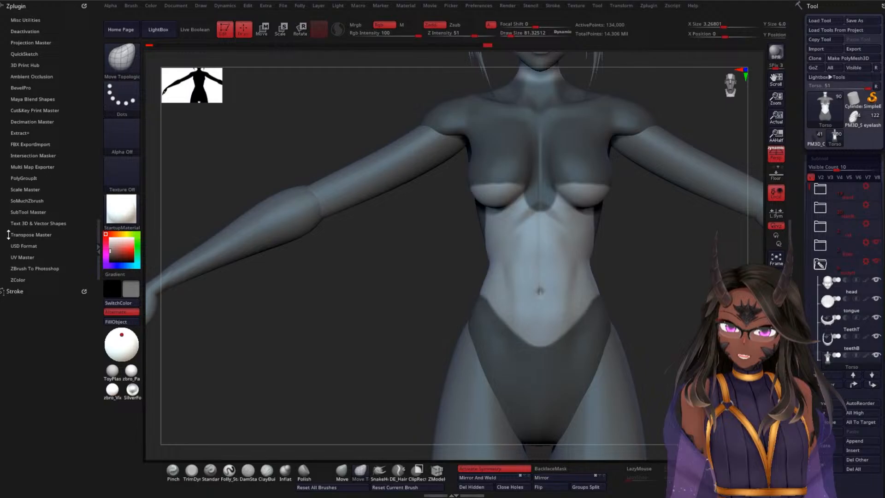
pyautogui.click(20, 133)
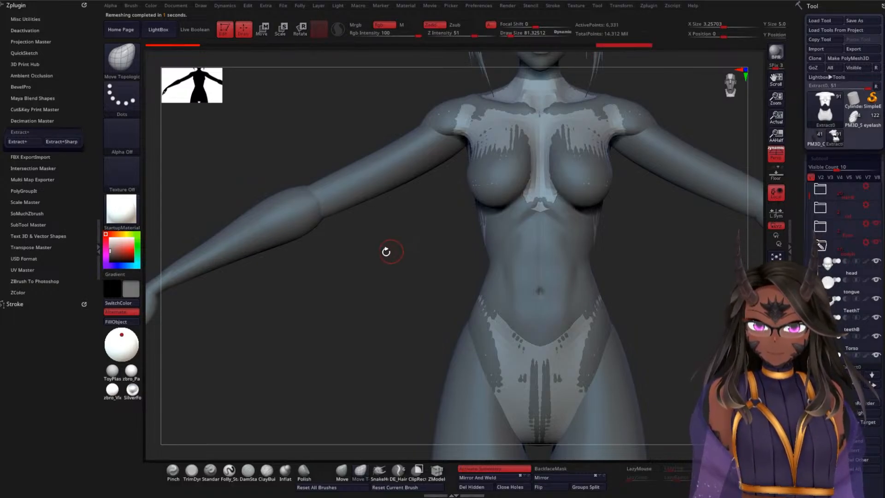
pyautogui.click(98, 239)
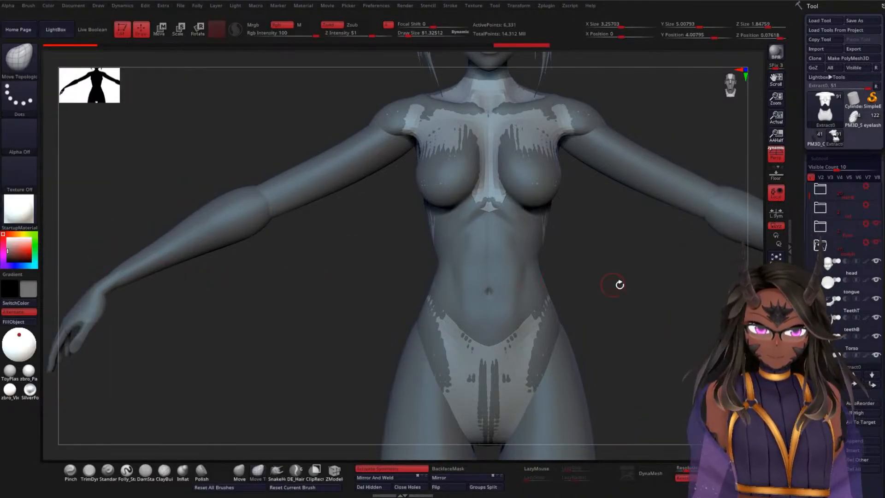
pyautogui.keyDown('alt'); pyautogui.moveTo(619, 284); pyautogui.dragTo(567, 266); pyautogui.keyUp('alt')
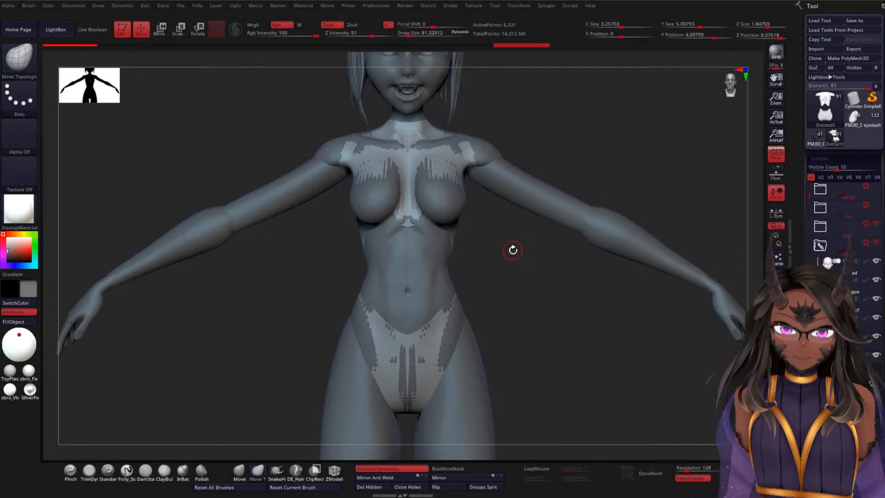
pyautogui.keyDown('alt'); pyautogui.moveTo(527, 268); pyautogui.dragTo(643, 257); pyautogui.keyUp('alt')
# Step: Rename the newly extracted clothing subtool as TorsoFeathers
pyautogui.scroll(-3, 808, 250)
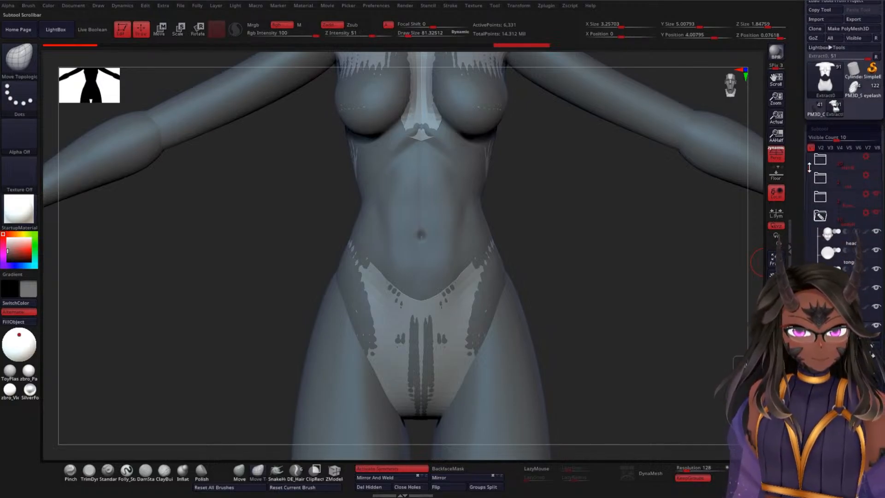
pyautogui.moveTo(808, 168); pyautogui.dragTo(808, 192)
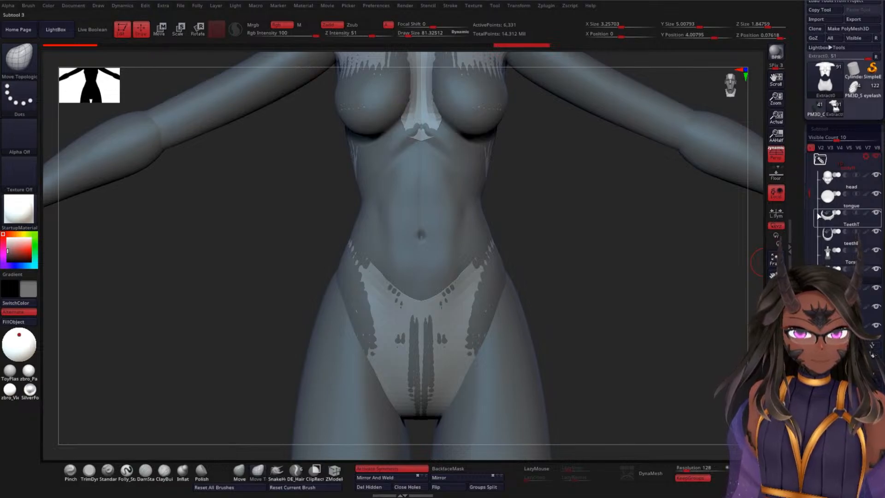
pyautogui.moveTo(818, 195)
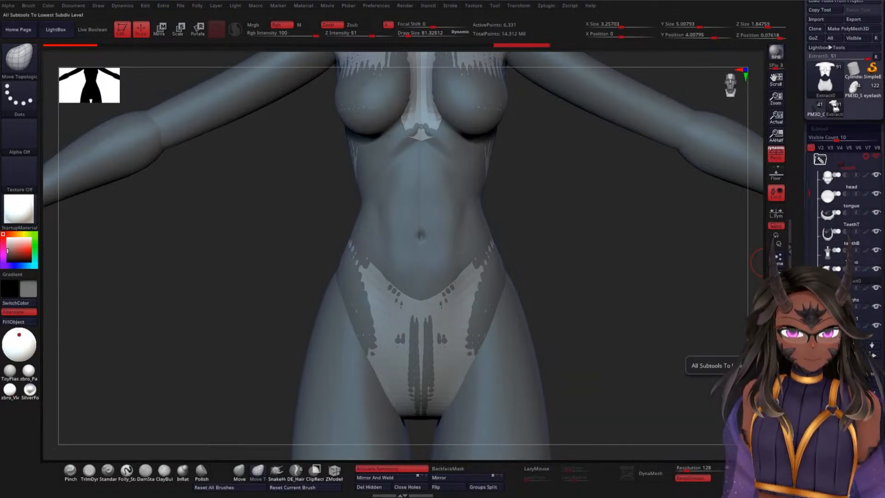
pyautogui.click(822, 374)
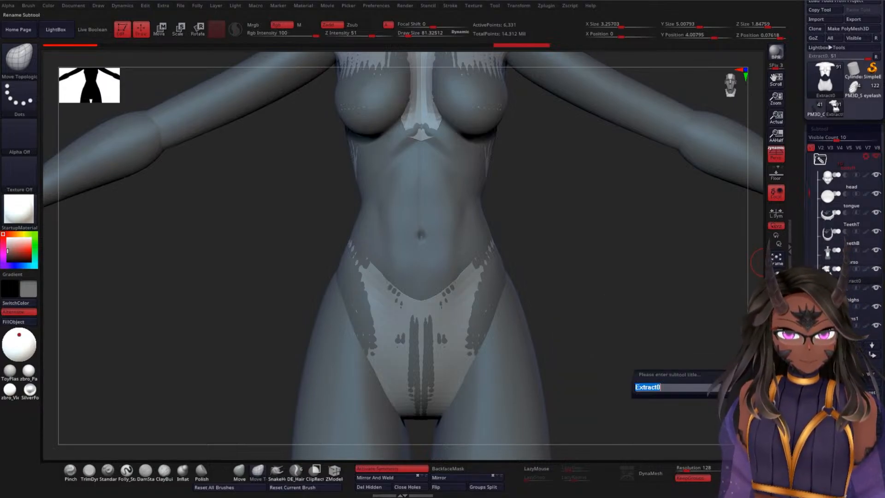
pyautogui.write('To')
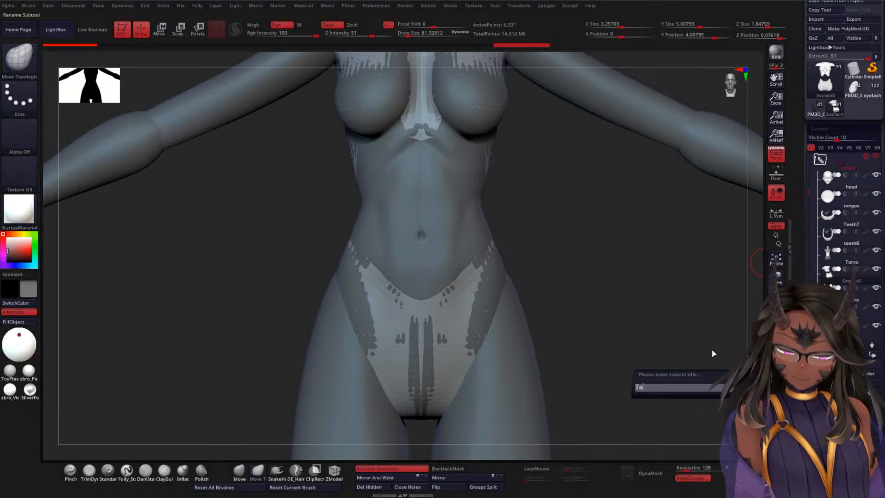
pyautogui.write('rsoF')
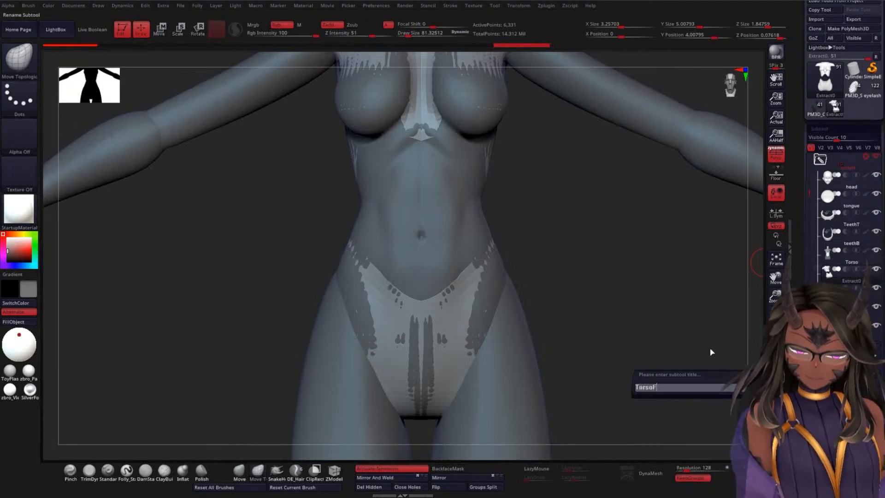
pyautogui.write('eathers')
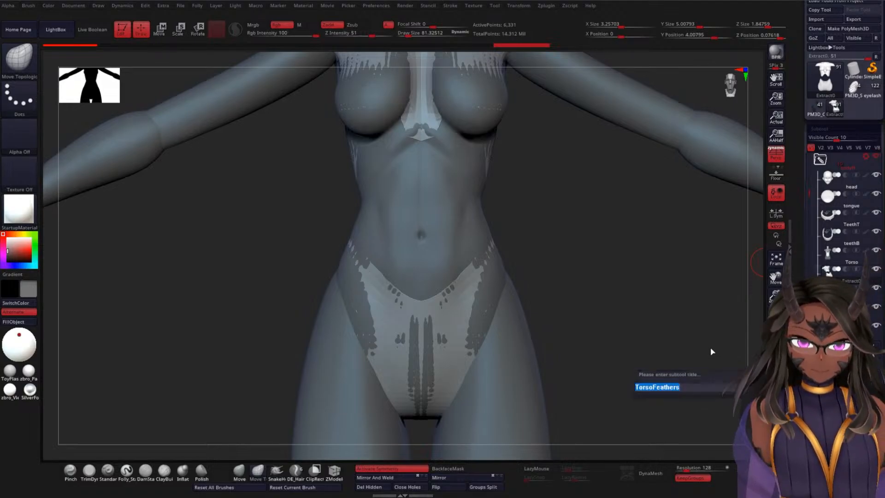
pyautogui.press('Return')
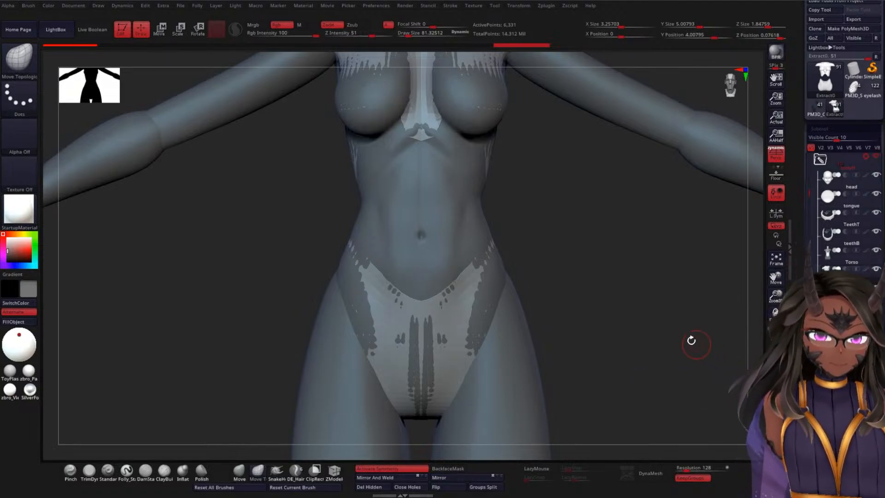
# Step: Duplicate the Arms1 upper-arm subtool and place the copy directly below TorsoFeathers in the subtool list
pyautogui.keyDown('alt'); pyautogui.moveTo(616, 275); pyautogui.dragTo(608, 213); pyautogui.keyUp('alt')
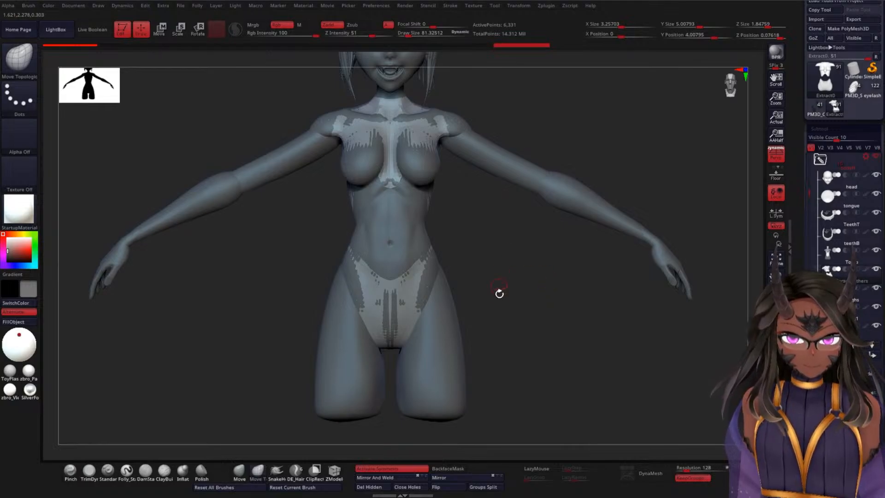
pyautogui.keyDown('ctrl'); pyautogui.moveTo(544, 297); pyautogui.dragTo(545, 287, button='right'); pyautogui.keyUp('ctrl')
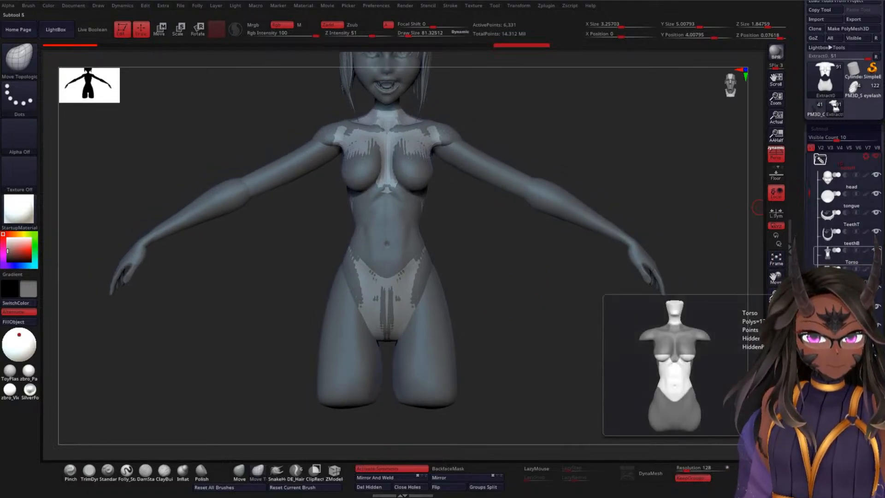
pyautogui.click(829, 310)
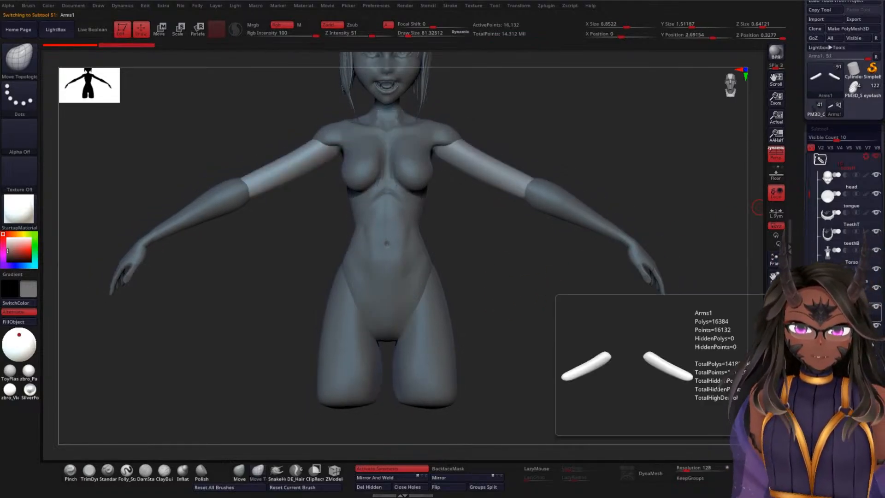
pyautogui.keyDown('ctrl'); pyautogui.moveTo(531, 293); pyautogui.dragTo(650, 227, button='right'); pyautogui.keyUp('ctrl')
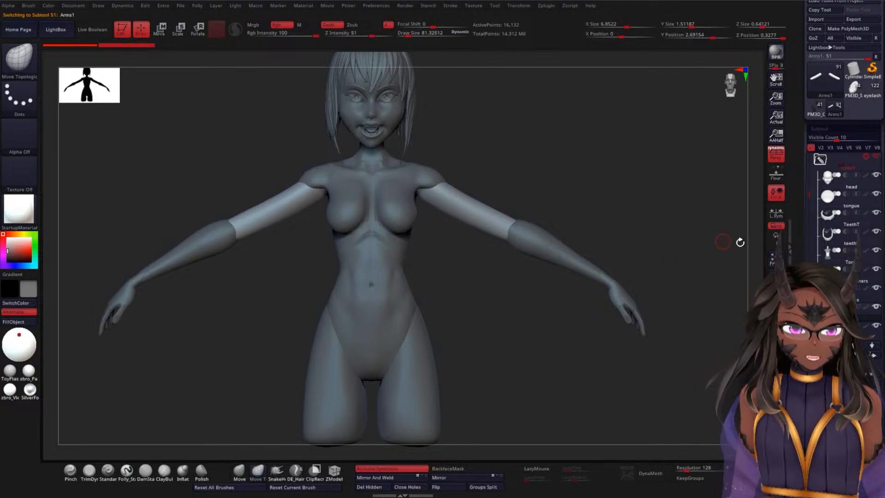
pyautogui.scroll(-5, 873, 356)
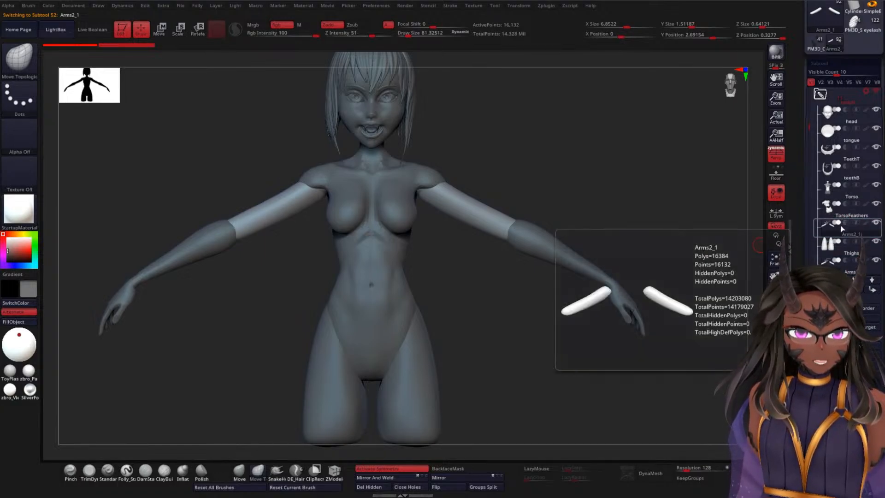
pyautogui.moveTo(668, 221)
pyautogui.keyDown('shift'); pyautogui.mouseDown()
pyautogui.moveTo(671, 188)
pyautogui.moveTo(655, 216)
pyautogui.mouseUp(); pyautogui.keyUp('shift')
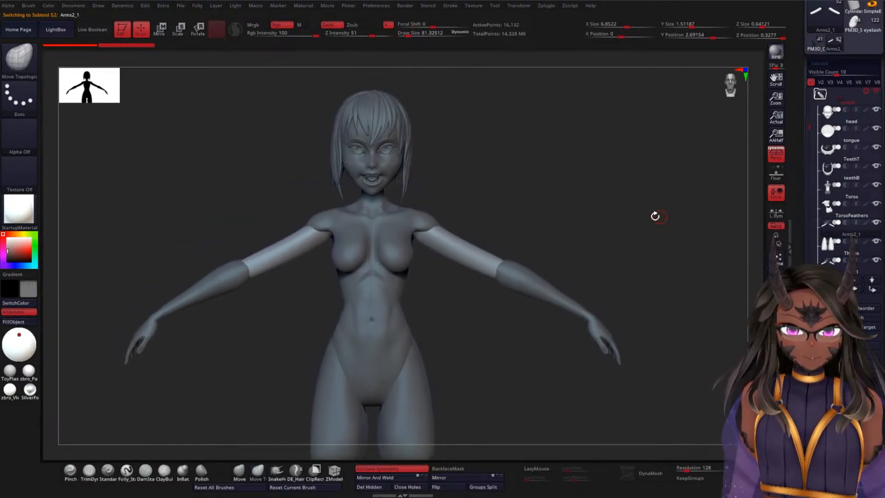
# Step: Isolate the duplicated upper arms, cut off their elbow ends with the KnifeCurve brush, and show the full figure again
pyautogui.hotkey('alt', 's')
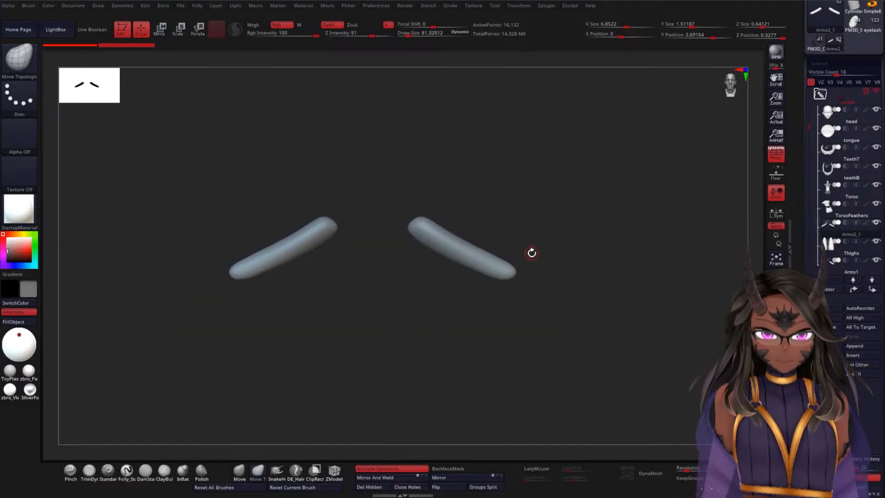
pyautogui.hotkey('ctrl', 'shift')
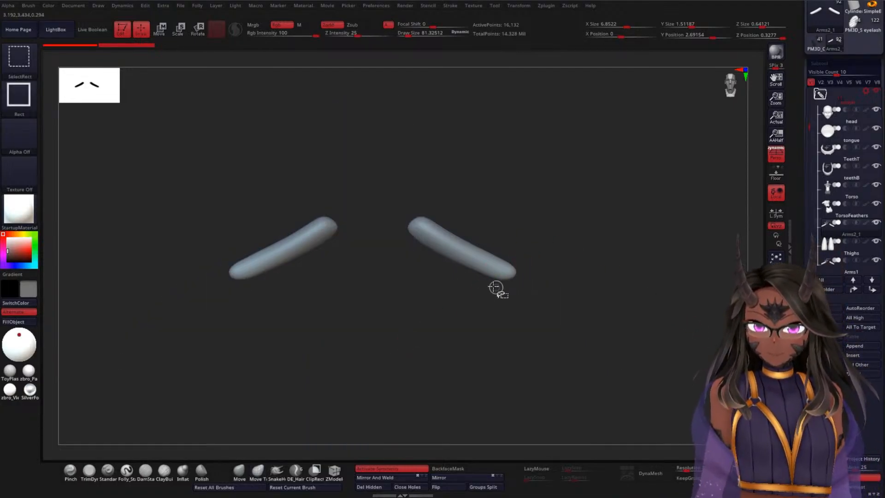
pyautogui.click(19, 58)
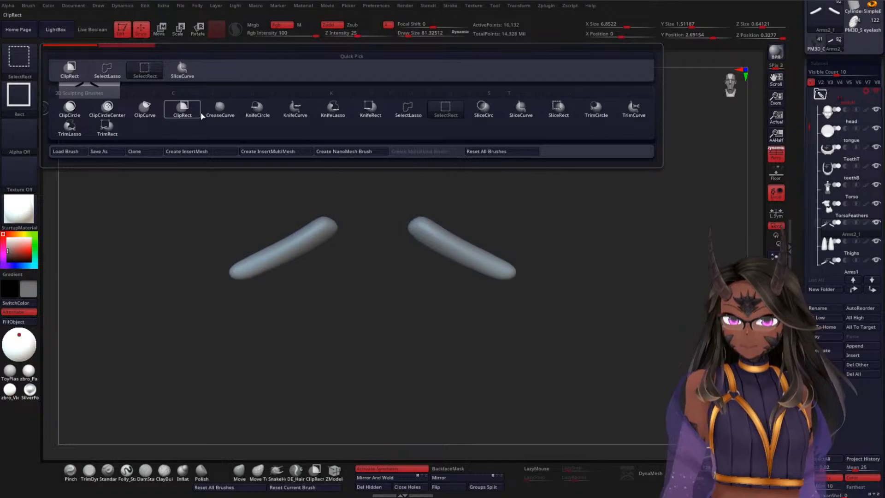
pyautogui.click(294, 110)
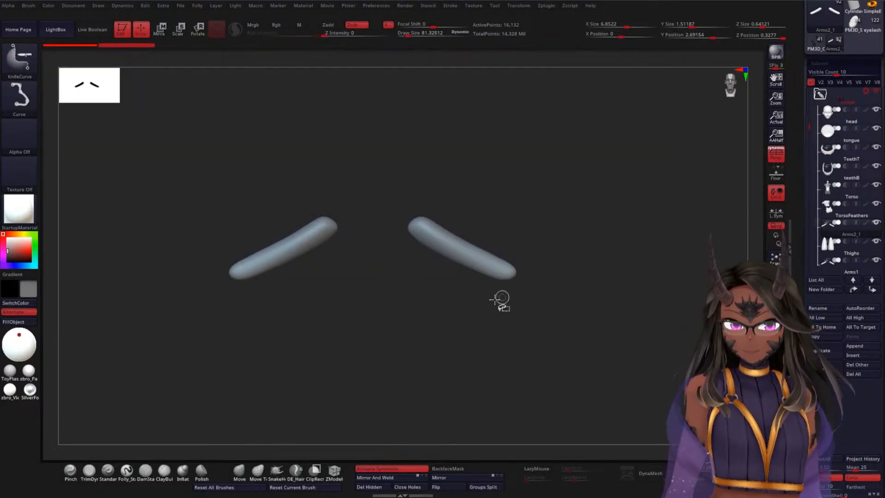
pyautogui.moveTo(479, 305)
pyautogui.keyDown('ctrl'); pyautogui.keyDown('shift'); pyautogui.mouseDown()
pyautogui.moveTo(551, 187)
pyautogui.moveTo(475, 396)
pyautogui.moveTo(387, 387)
pyautogui.moveTo(489, 263)
pyautogui.moveTo(499, 298)
pyautogui.moveTo(459, 339)
pyautogui.mouseUp(); pyautogui.keyUp('shift'); pyautogui.keyUp('ctrl')
pyautogui.moveTo(591, 316)
pyautogui.mouseDown()
pyautogui.moveTo(551, 300)
pyautogui.moveTo(587, 281)
pyautogui.mouseUp()
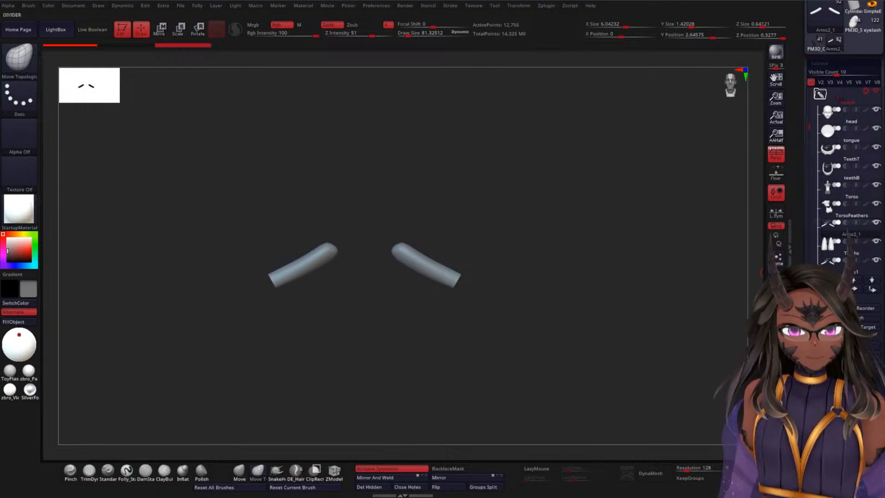
pyautogui.click(776, 375)
pyautogui.keyDown('alt'); pyautogui.moveTo(584, 235); pyautogui.dragTo(598, 249); pyautogui.keyUp('alt')
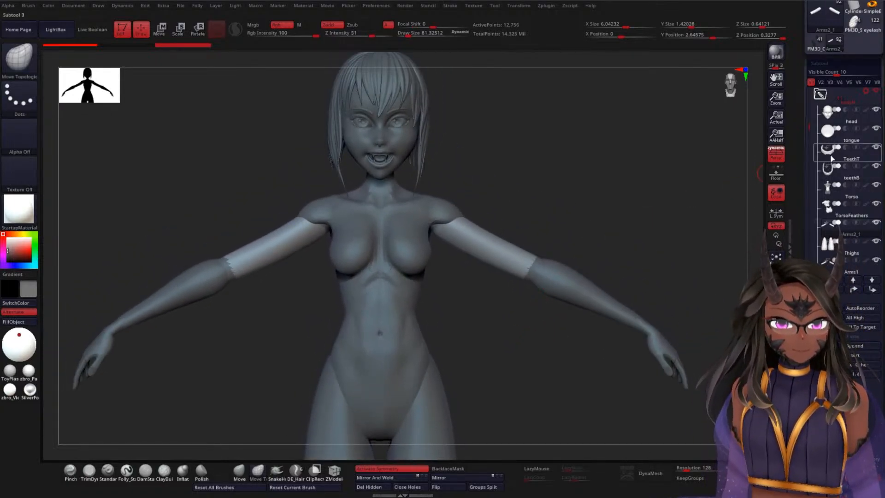
# Step: Save the project, isolate the TorsoFeathers subtool, remesh it, and bring the full figure back into view
pyautogui.click(841, 215)
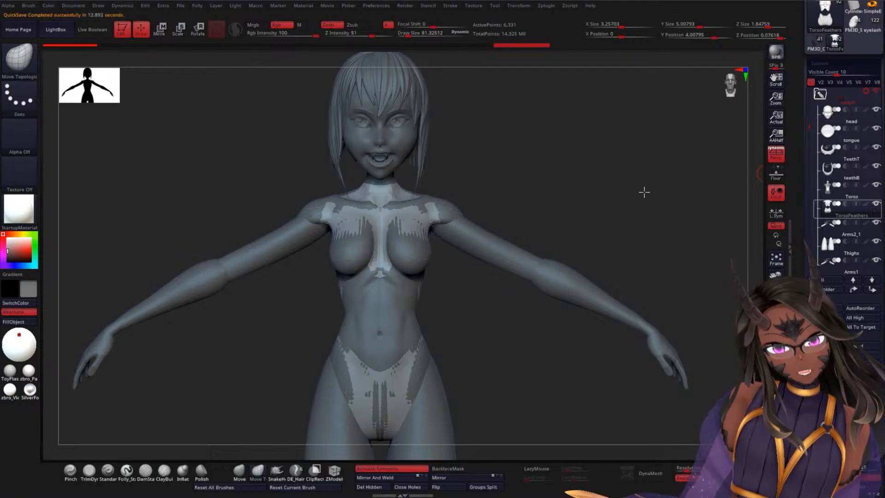
pyautogui.moveTo(644, 192); pyautogui.dragTo(611, 198)
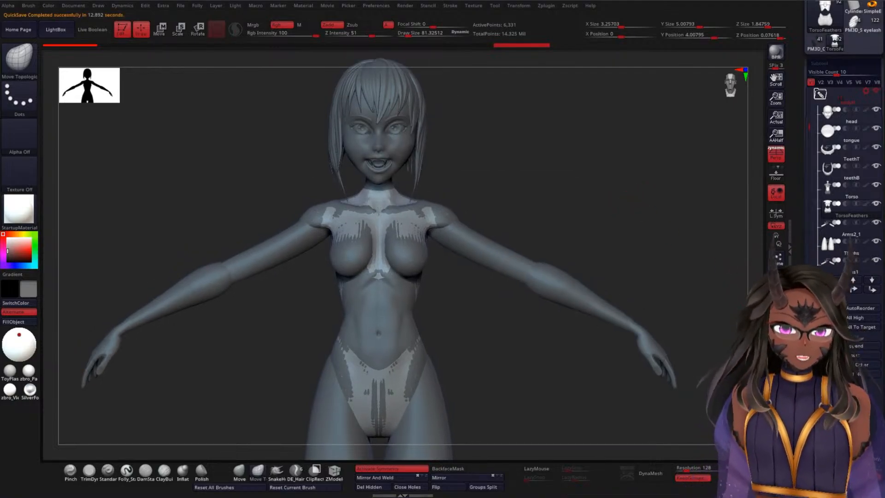
pyautogui.click(775, 368)
pyautogui.moveTo(526, 267); pyautogui.dragTo(471, 368)
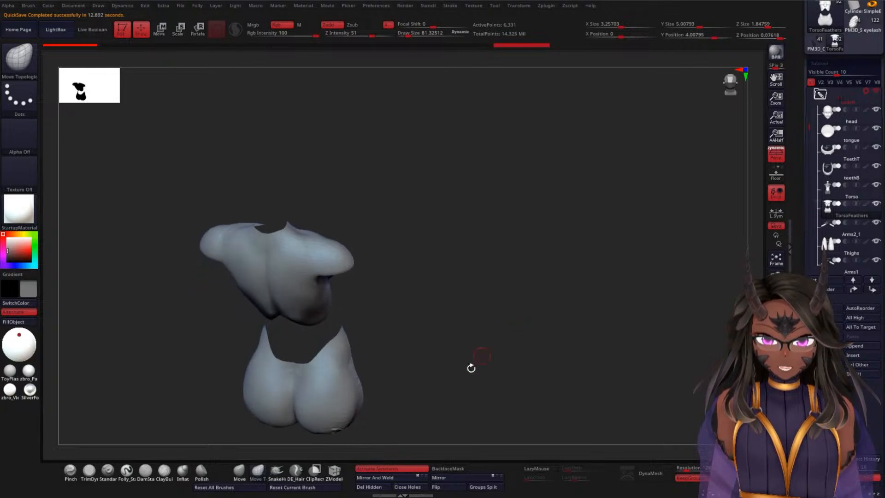
pyautogui.moveTo(405, 454); pyautogui.dragTo(569, 279)
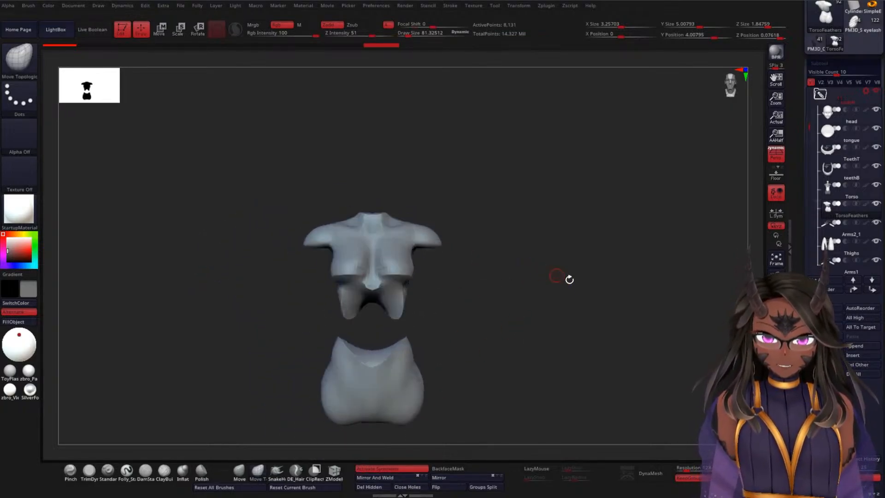
pyautogui.click(776, 378)
pyautogui.keyDown('alt'); pyautogui.moveTo(577, 229); pyautogui.dragTo(587, 253); pyautogui.keyUp('alt')
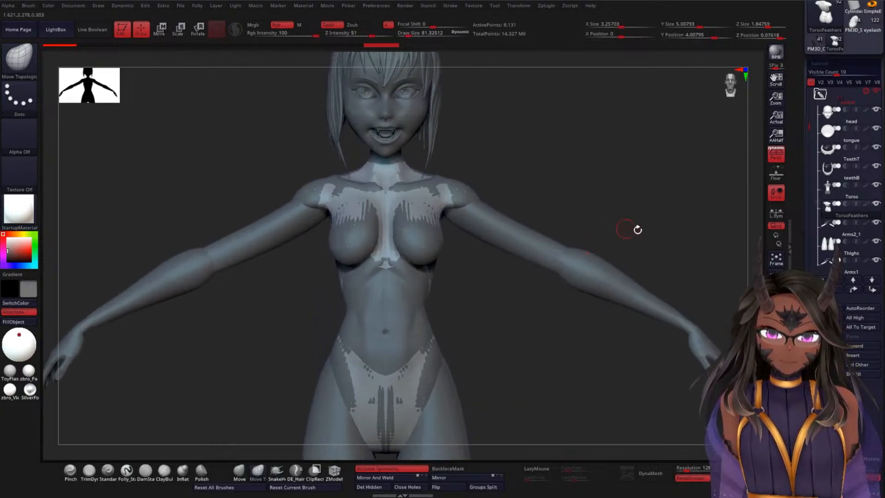
# Step: Select the Arms2_1 subtool and examine how the trimmed upper arms meet the shoulders and elbows
pyautogui.moveTo(795, 288); pyautogui.dragTo(822, 244)
pyautogui.click(832, 205)
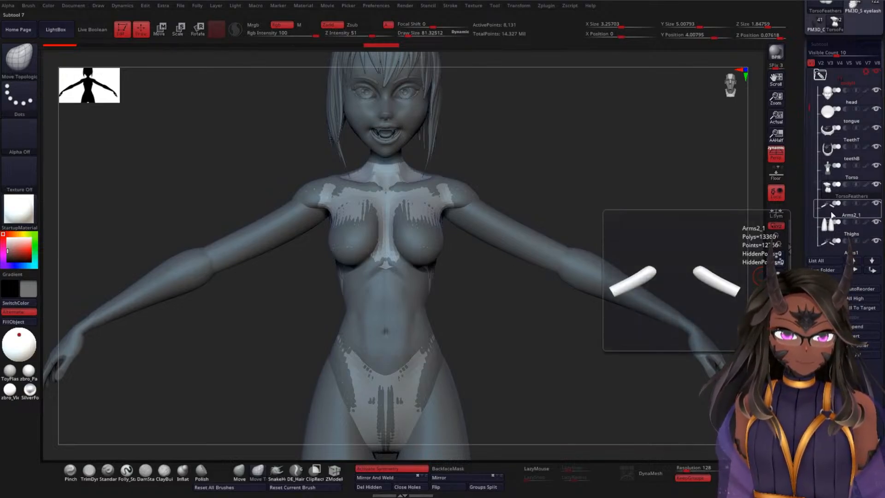
pyautogui.click(830, 216)
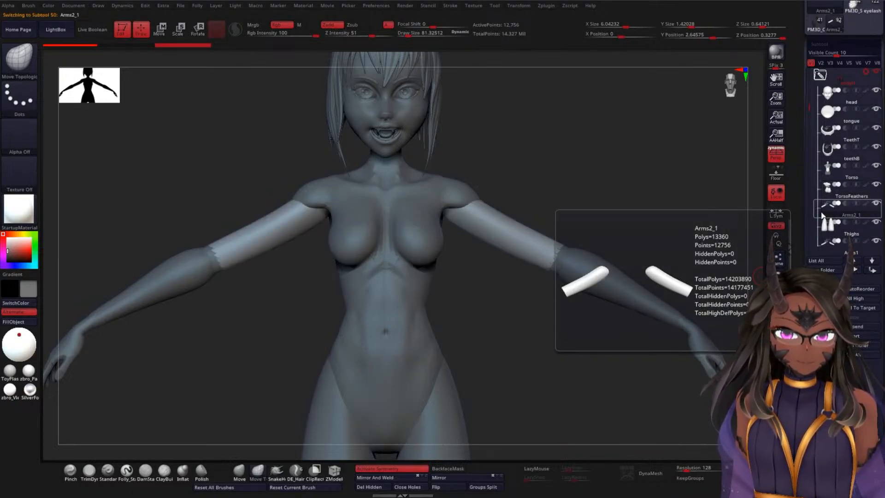
pyautogui.moveTo(608, 190)
pyautogui.keyDown('alt'); pyautogui.mouseDown()
pyautogui.moveTo(614, 174)
pyautogui.moveTo(618, 204)
pyautogui.mouseUp(); pyautogui.keyUp('alt')
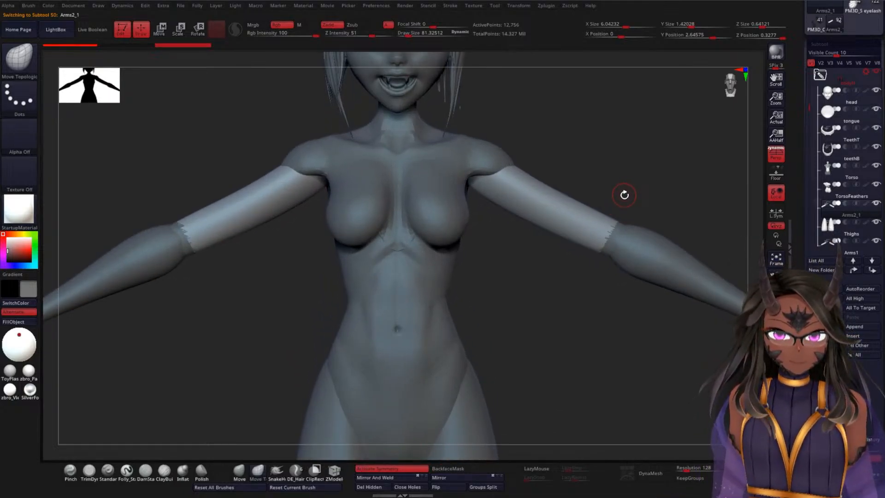
# Step: Select the TorsoFeathers subtool and merge it down with the trimmed upper arms of Arms2_1 below it
pyautogui.click(831, 203)
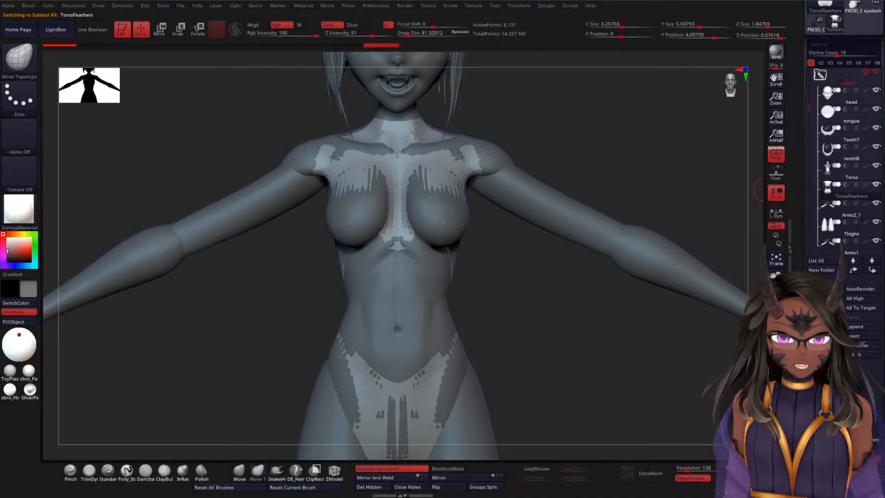
pyautogui.scroll(-5, 843, 139)
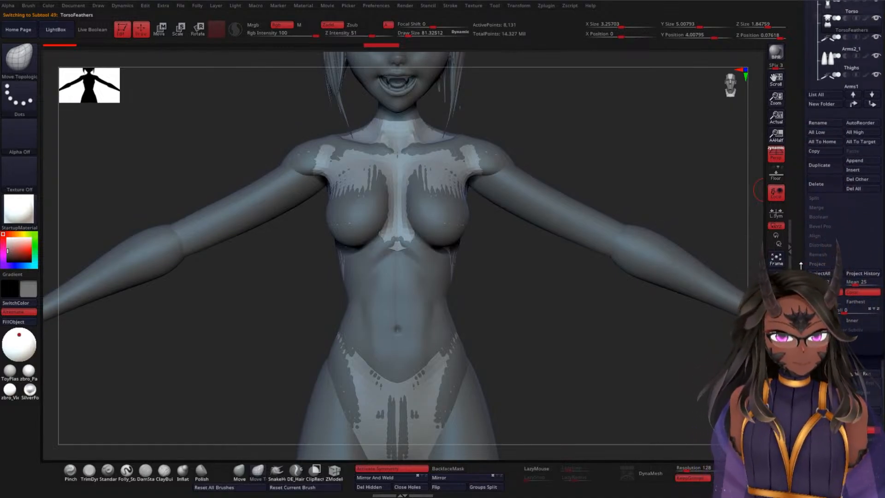
pyautogui.scroll(-3, 808, 245)
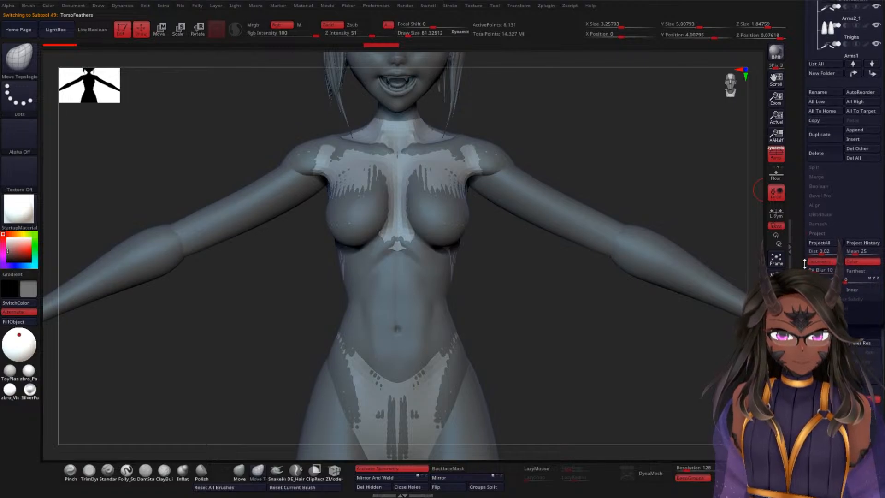
pyautogui.scroll(7, 807, 245)
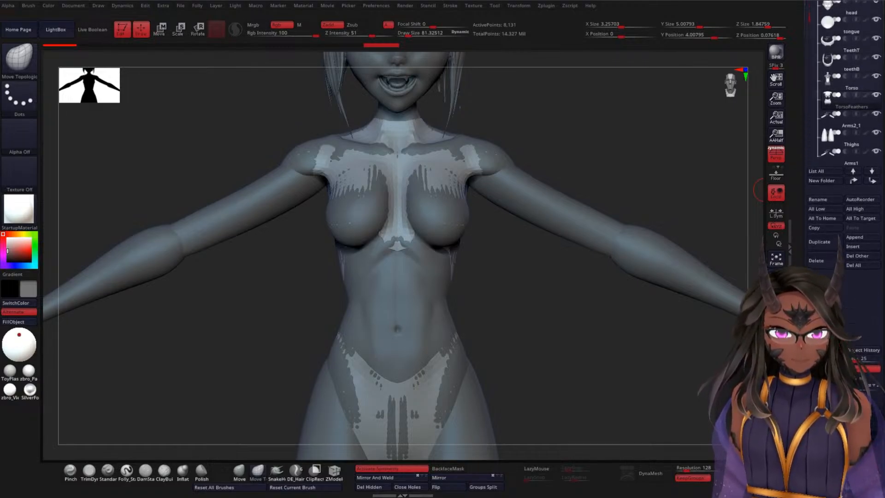
pyautogui.scroll(-1, 808, 244)
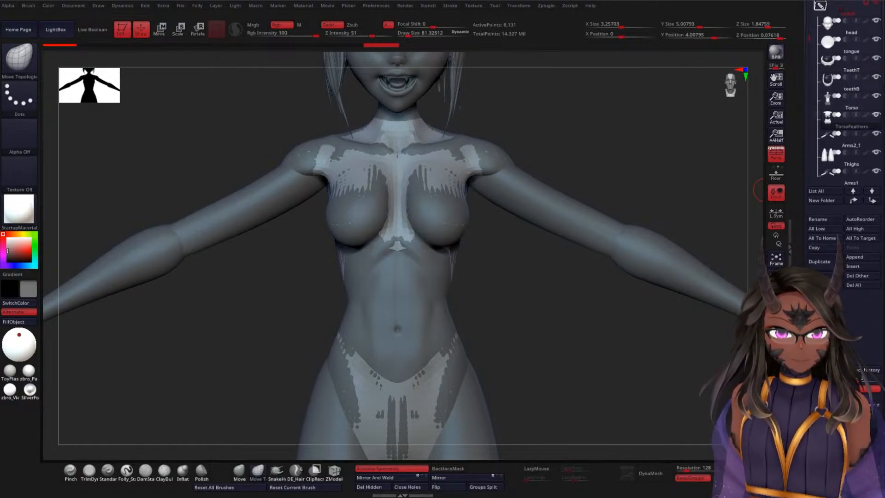
pyautogui.scroll(-5, 807, 245)
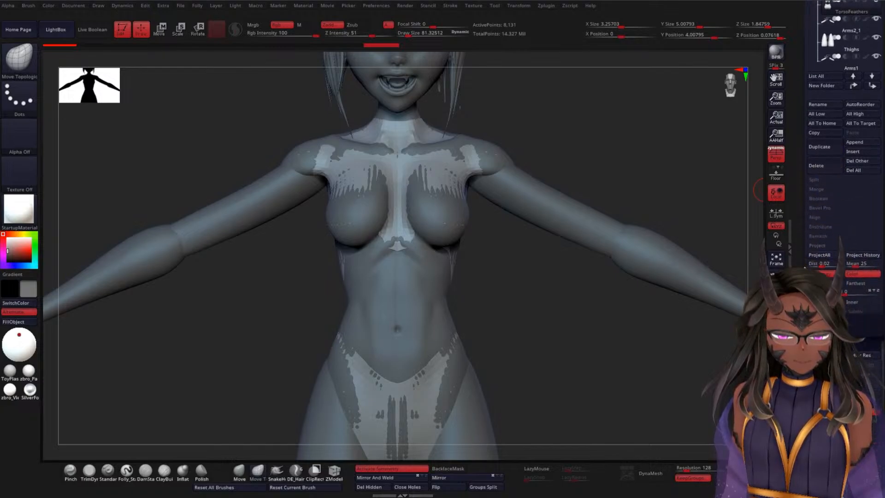
pyautogui.scroll(-7, 816, 254)
pyautogui.moveTo(805, 335)
pyautogui.mouseDown()
pyautogui.moveTo(806, 263)
pyautogui.moveTo(806, 348)
pyautogui.mouseUp()
pyautogui.moveTo(806, 185); pyautogui.dragTo(805, 448)
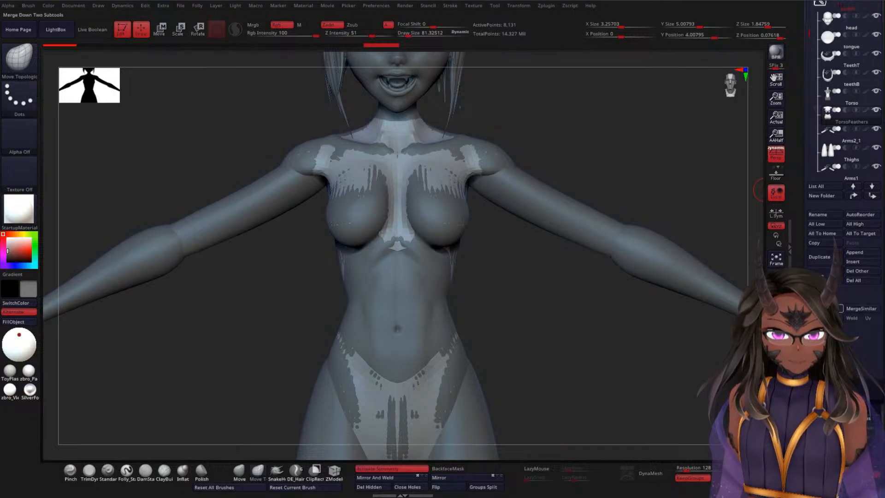
pyautogui.click(823, 308)
pyautogui.click(737, 327)
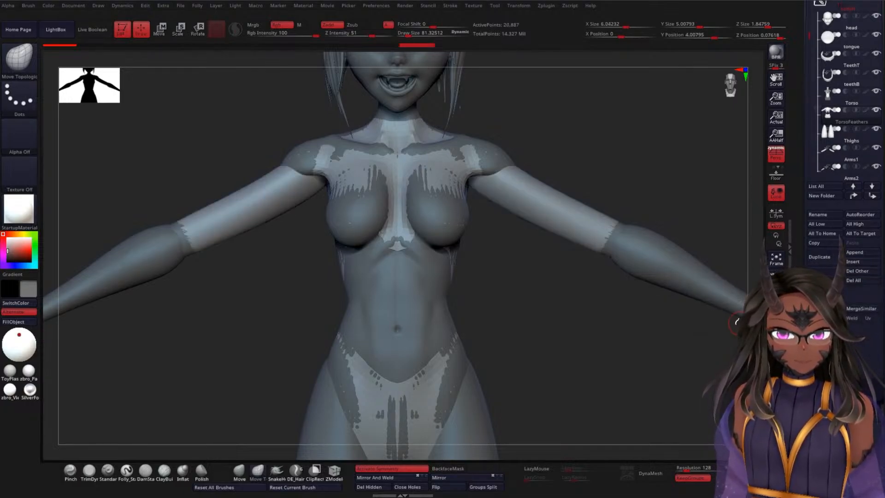
# Step: Polish the merged TorsoFeathers mesh with the deformation settings and inflate it slightly so it sits above the body surface
pyautogui.moveTo(565, 297)
pyautogui.keyDown('ctrl'); pyautogui.mouseDown(button='right')
pyautogui.moveTo(569, 276)
pyautogui.moveTo(578, 305)
pyautogui.moveTo(578, 294)
pyautogui.mouseUp(button='right'); pyautogui.keyUp('ctrl')
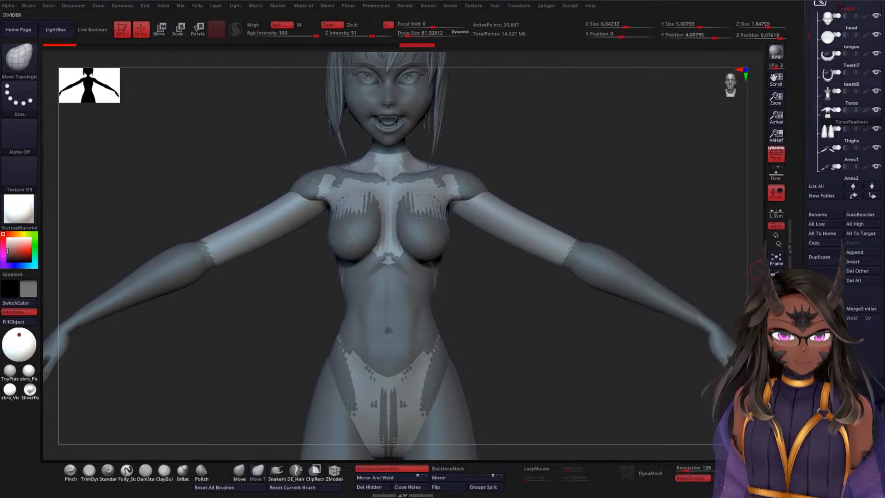
pyautogui.scroll(-10, 810, 175)
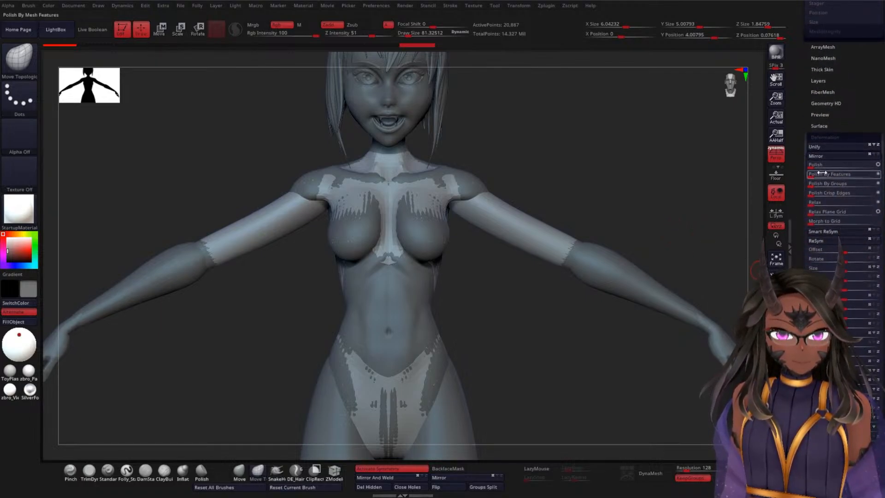
pyautogui.click(815, 167)
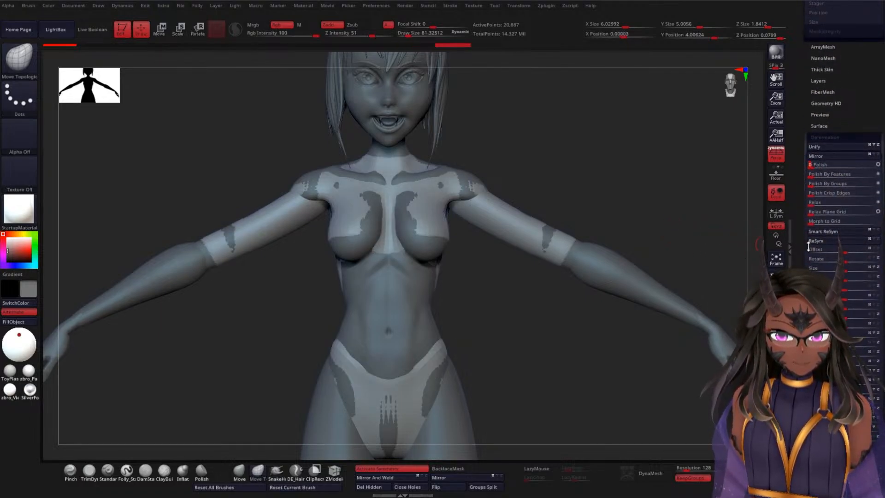
pyautogui.scroll(-5, 811, 239)
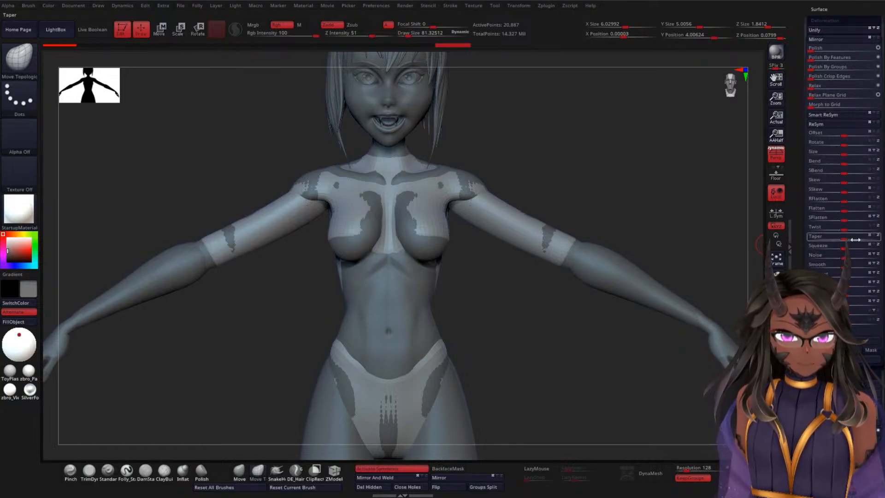
pyautogui.moveTo(847, 284); pyautogui.dragTo(850, 285)
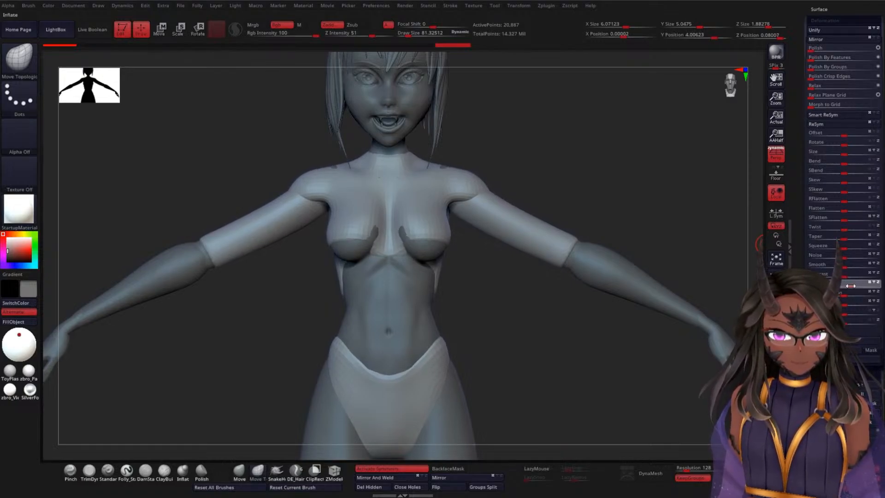
pyautogui.keyDown('alt'); pyautogui.moveTo(574, 290); pyautogui.dragTo(551, 275); pyautogui.keyUp('alt')
pyautogui.scroll(4, 820, 145)
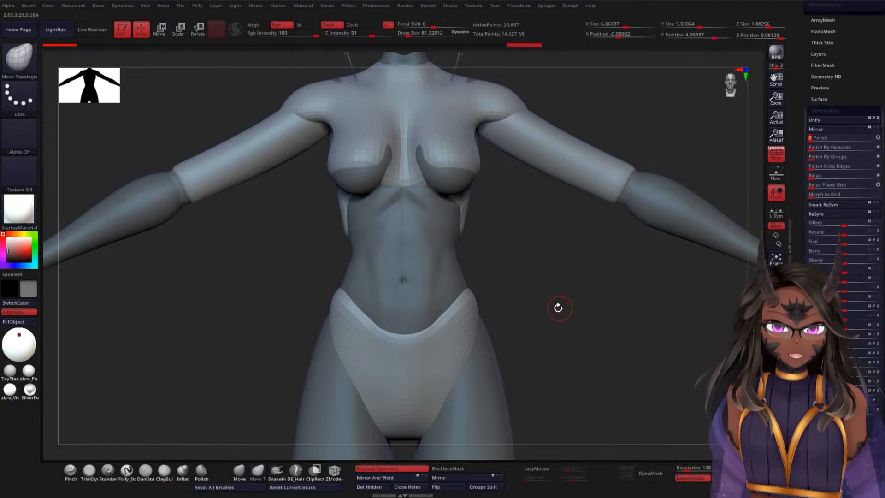
pyautogui.moveTo(557, 306)
pyautogui.keyDown('shift'); pyautogui.mouseDown()
pyautogui.moveTo(563, 271)
pyautogui.moveTo(554, 297)
pyautogui.mouseUp(); pyautogui.keyUp('shift')
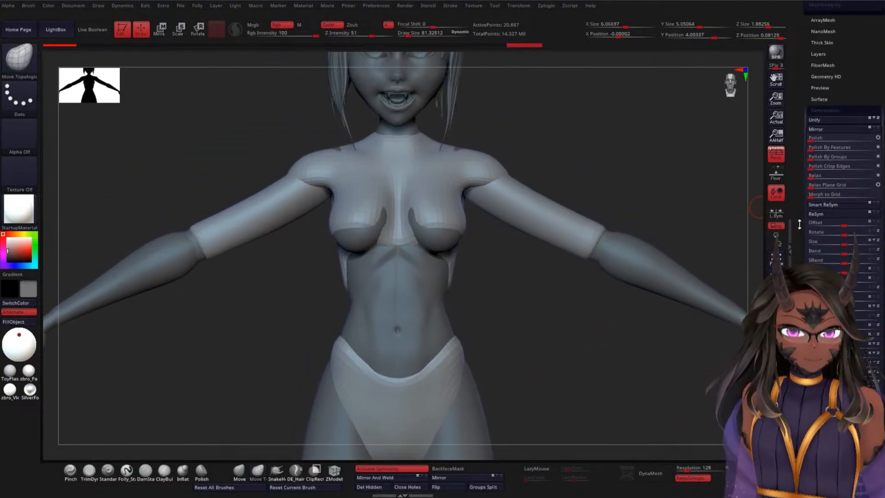
# Step: ZRemesh the merged piece, DynaMesh it at resolution 128, and check the fused shape in isolation
pyautogui.scroll(5, 799, 224)
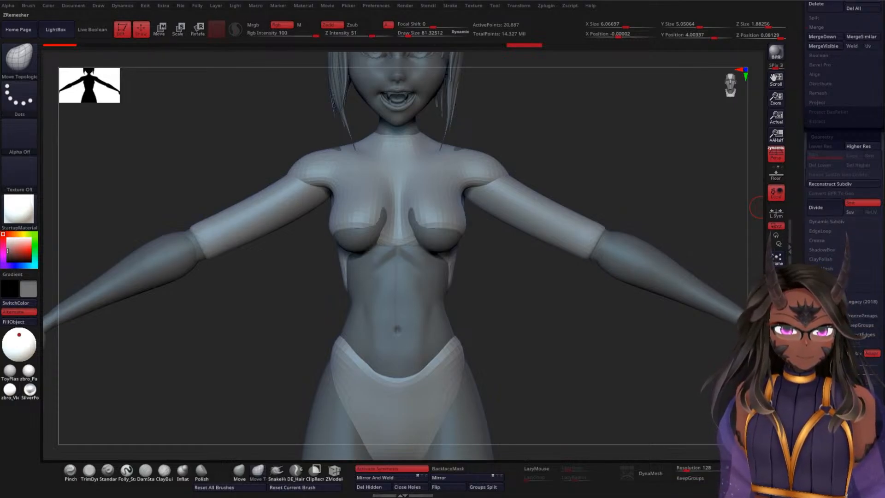
pyautogui.click(825, 302)
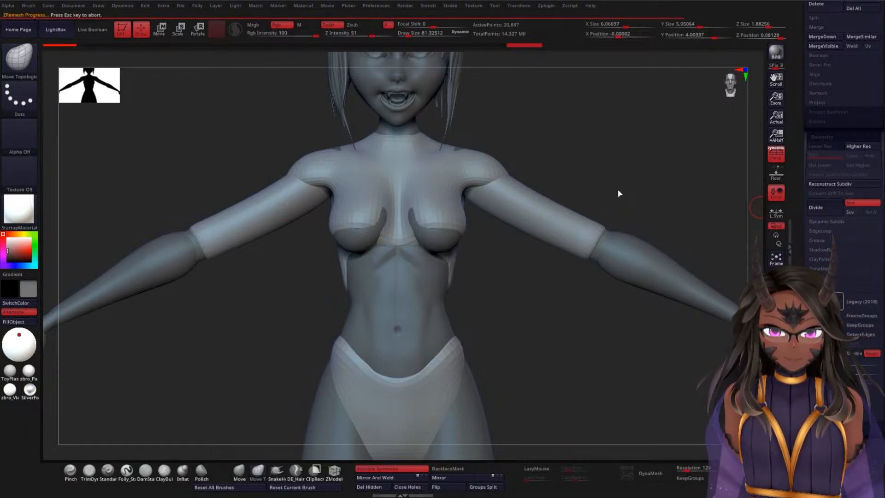
pyautogui.moveTo(560, 307)
pyautogui.mouseDown()
pyautogui.moveTo(529, 336)
pyautogui.moveTo(553, 326)
pyautogui.mouseUp()
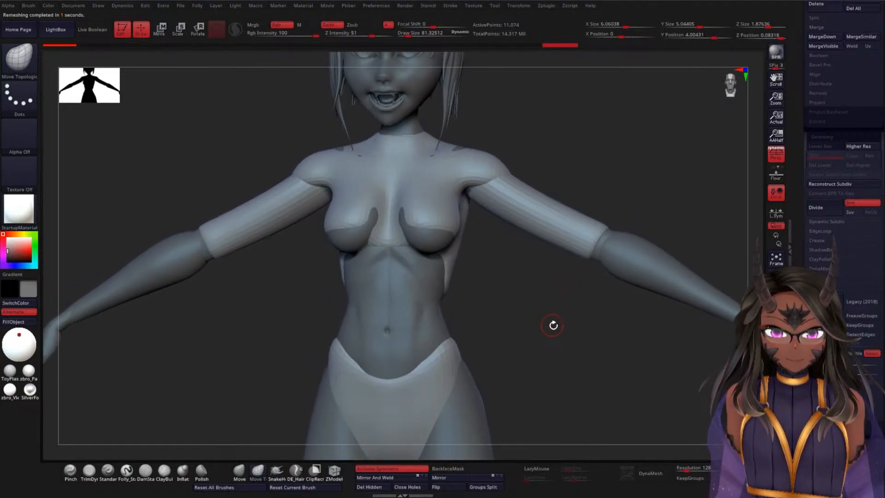
pyautogui.click(668, 472)
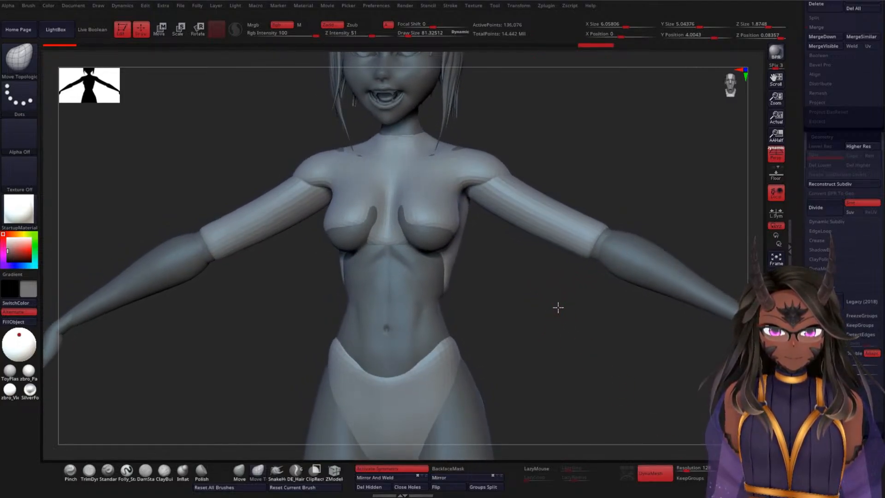
pyautogui.moveTo(557, 306); pyautogui.dragTo(599, 299)
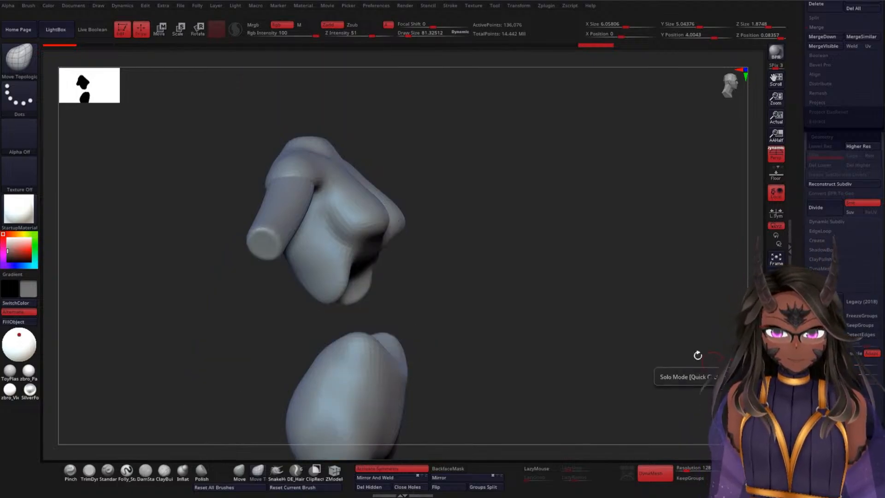
pyautogui.moveTo(697, 355); pyautogui.dragTo(541, 308)
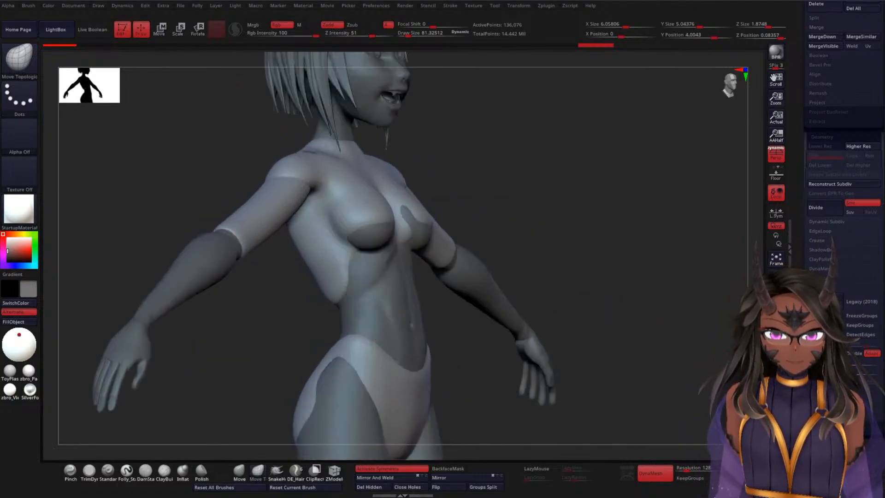
pyautogui.moveTo(600, 303)
pyautogui.mouseDown()
pyautogui.moveTo(583, 293)
pyautogui.moveTo(569, 306)
pyautogui.moveTo(571, 297)
pyautogui.moveTo(574, 316)
pyautogui.moveTo(586, 286)
pyautogui.moveTo(561, 308)
pyautogui.mouseUp()
# Step: Enlarge the brush to a draw size of about 182 and smooth the seams where the sleeves join the shoulders and chest
pyautogui.press('space')
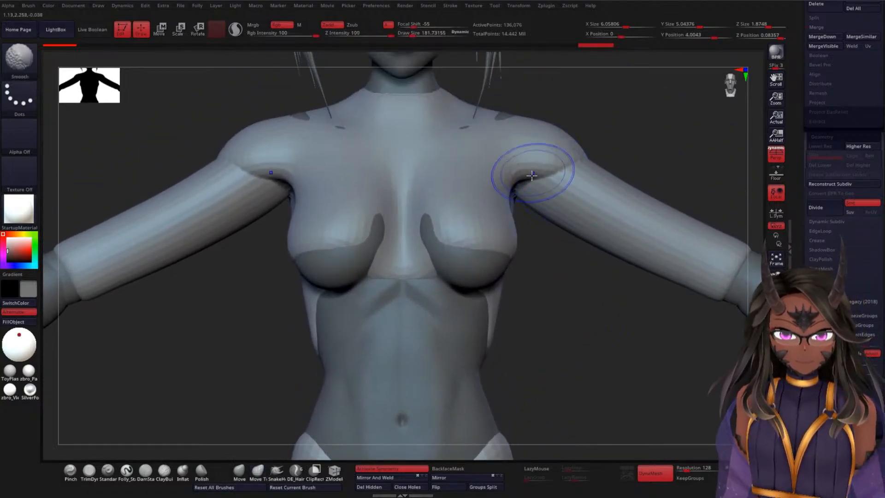
pyautogui.moveTo(636, 130); pyautogui.dragTo(612, 150)
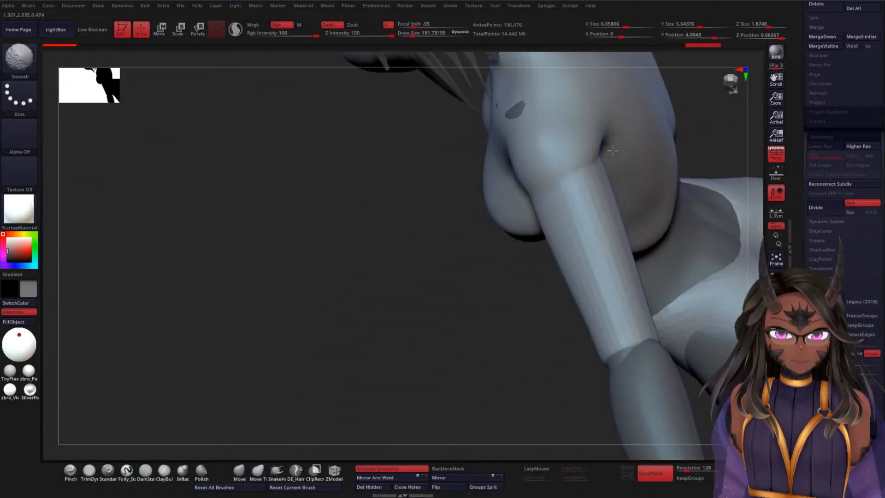
pyautogui.moveTo(454, 197); pyautogui.dragTo(487, 189)
pyautogui.keyDown('shift'); pyautogui.moveTo(615, 145); pyautogui.dragTo(638, 139); pyautogui.keyUp('shift')
pyautogui.moveTo(448, 203)
pyautogui.mouseDown()
pyautogui.moveTo(430, 214)
pyautogui.moveTo(446, 190)
pyautogui.mouseUp()
pyautogui.keyDown('shift'); pyautogui.moveTo(523, 138); pyautogui.dragTo(550, 145); pyautogui.keyUp('shift')
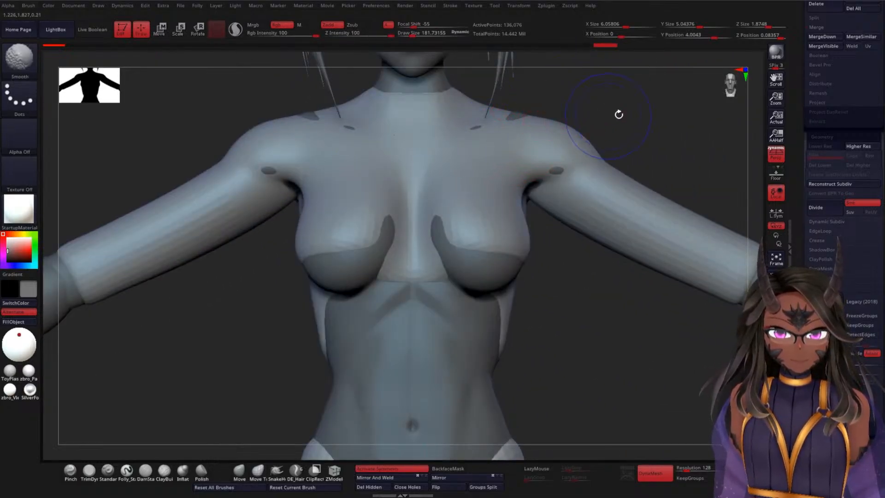
pyautogui.keyDown('alt'); pyautogui.moveTo(618, 114); pyautogui.dragTo(622, 176); pyautogui.keyUp('alt')
pyautogui.moveTo(486, 161)
pyautogui.keyDown('shift'); pyautogui.mouseDown()
pyautogui.moveTo(494, 153)
pyautogui.moveTo(502, 158)
pyautogui.mouseUp(); pyautogui.keyUp('shift')
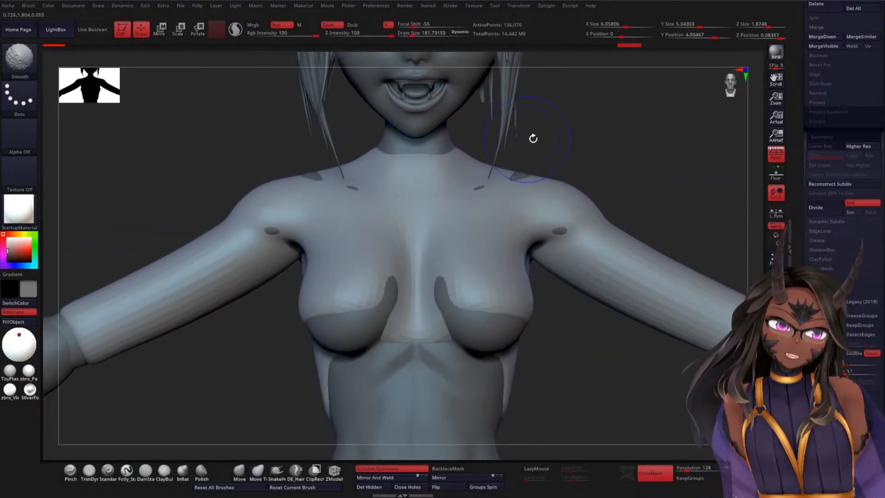
# Step: Pull the clothing outward over the collarbones, shoulder tops and inner breasts with the Move Topological brush to cover the skin poking through
pyautogui.keyDown('alt'); pyautogui.moveTo(684, 146); pyautogui.dragTo(672, 198); pyautogui.keyUp('alt')
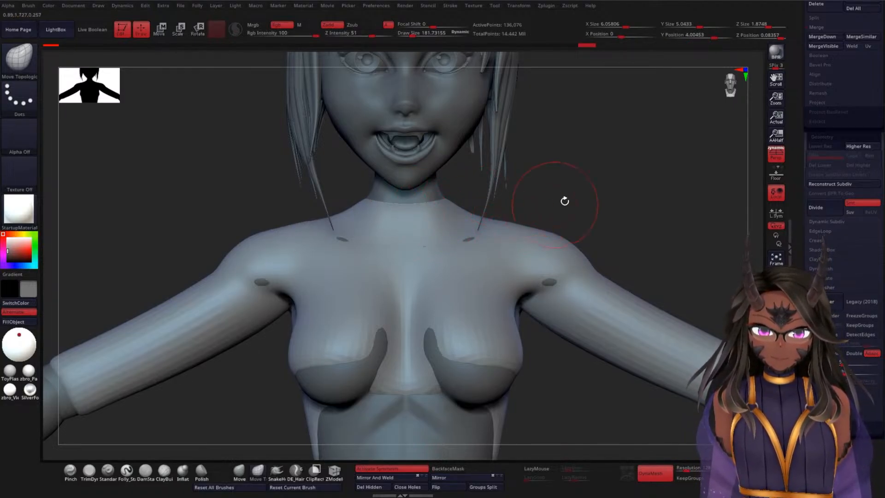
pyautogui.moveTo(565, 201); pyautogui.dragTo(507, 248)
pyautogui.moveTo(427, 257); pyautogui.dragTo(426, 258)
pyautogui.moveTo(289, 325); pyautogui.dragTo(328, 249)
pyautogui.moveTo(431, 334); pyautogui.dragTo(426, 334)
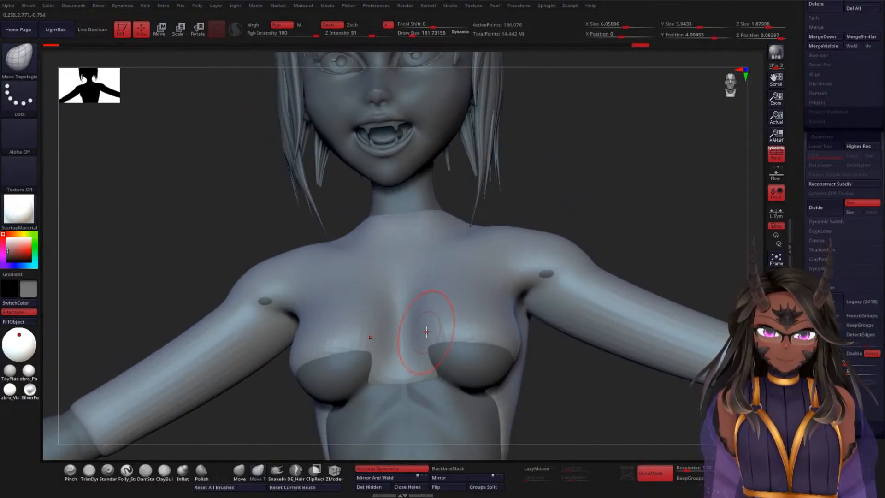
pyautogui.keyDown('alt'); pyautogui.moveTo(660, 195); pyautogui.dragTo(663, 165); pyautogui.keyUp('alt')
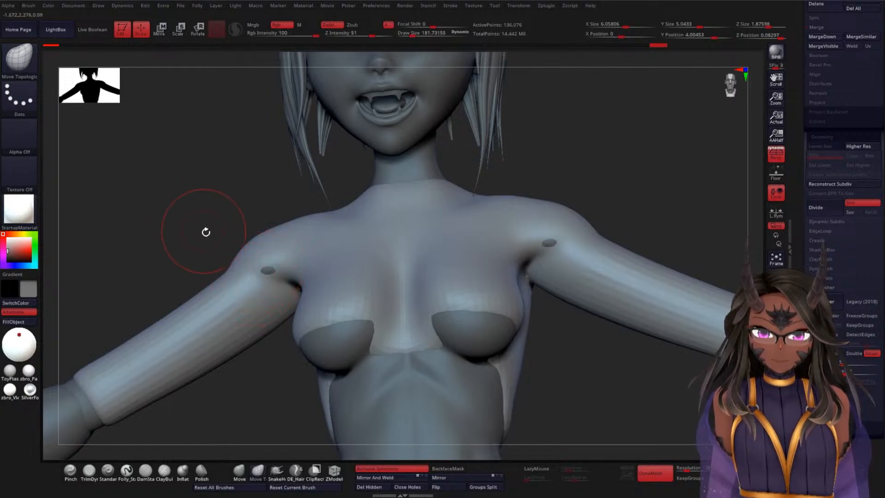
# Step: Smooth the sleeve surface along the upper arms and around the shoulder fronts
pyautogui.moveTo(657, 213)
pyautogui.mouseDown()
pyautogui.moveTo(553, 253)
pyautogui.moveTo(602, 257)
pyautogui.moveTo(612, 307)
pyautogui.mouseUp()
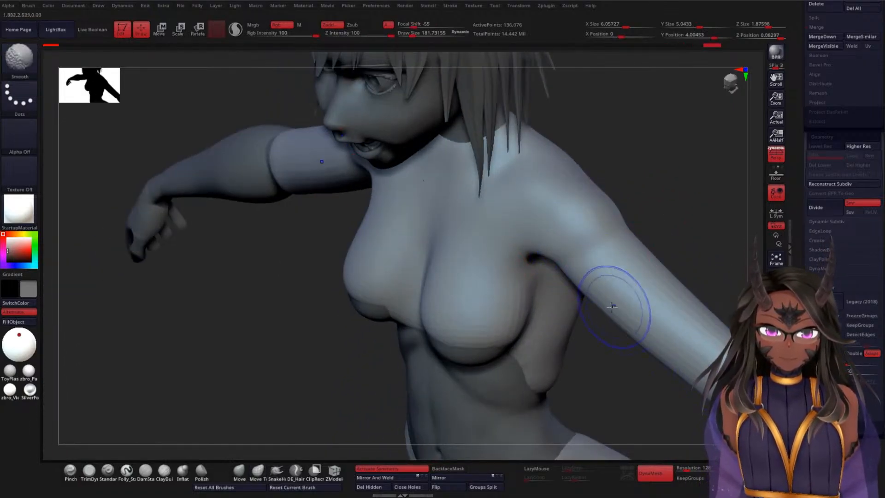
pyautogui.moveTo(592, 379)
pyautogui.mouseDown()
pyautogui.moveTo(626, 314)
pyautogui.moveTo(631, 215)
pyautogui.mouseUp()
pyautogui.moveTo(606, 333)
pyautogui.mouseDown()
pyautogui.moveTo(650, 326)
pyautogui.moveTo(632, 263)
pyautogui.moveTo(526, 176)
pyautogui.mouseUp()
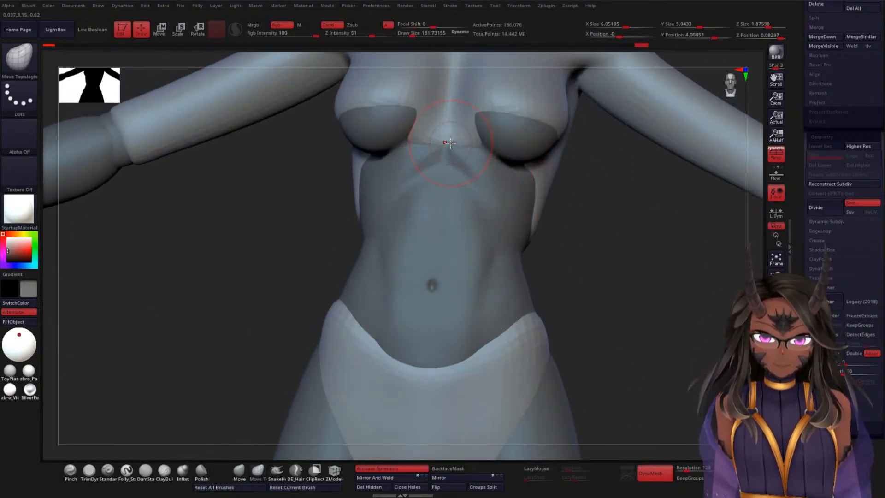
# Step: Reshape the top's lower front edge between and under the breasts with the Move Topological brush
pyautogui.moveTo(590, 208); pyautogui.dragTo(463, 146)
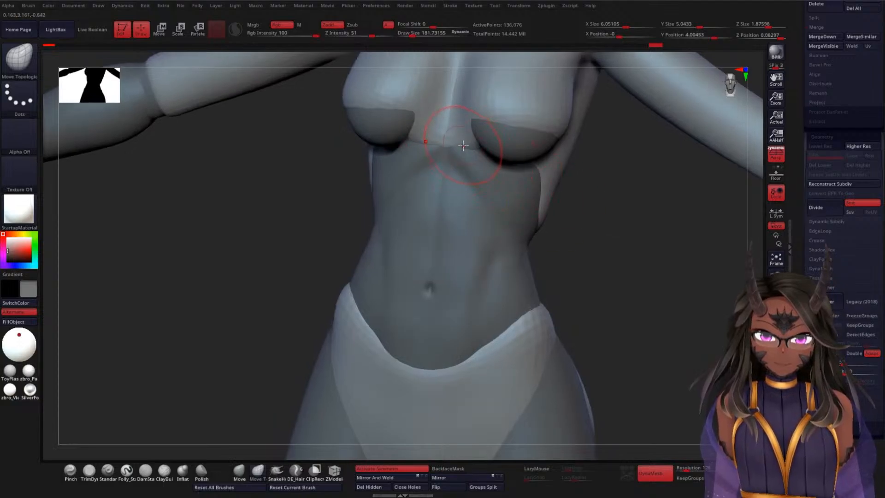
pyautogui.moveTo(582, 194); pyautogui.dragTo(610, 172)
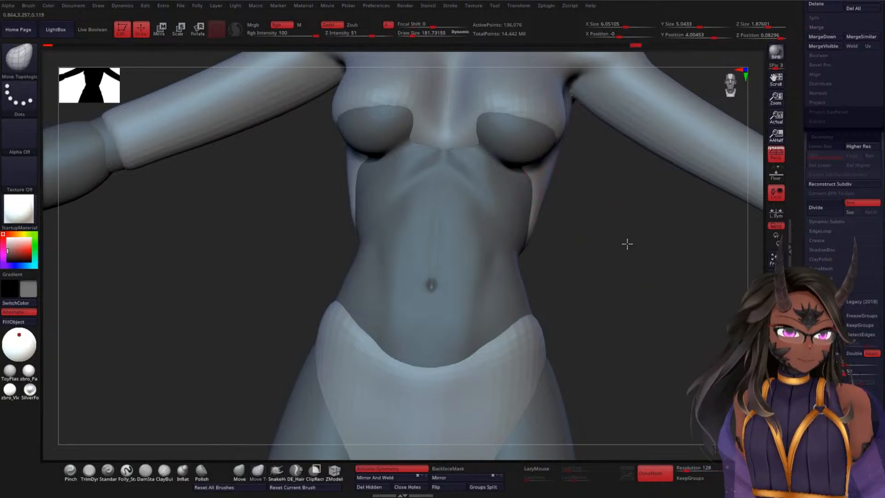
pyautogui.moveTo(625, 243)
pyautogui.mouseDown()
pyautogui.moveTo(628, 258)
pyautogui.moveTo(631, 241)
pyautogui.moveTo(598, 290)
pyautogui.moveTo(441, 184)
pyautogui.mouseUp()
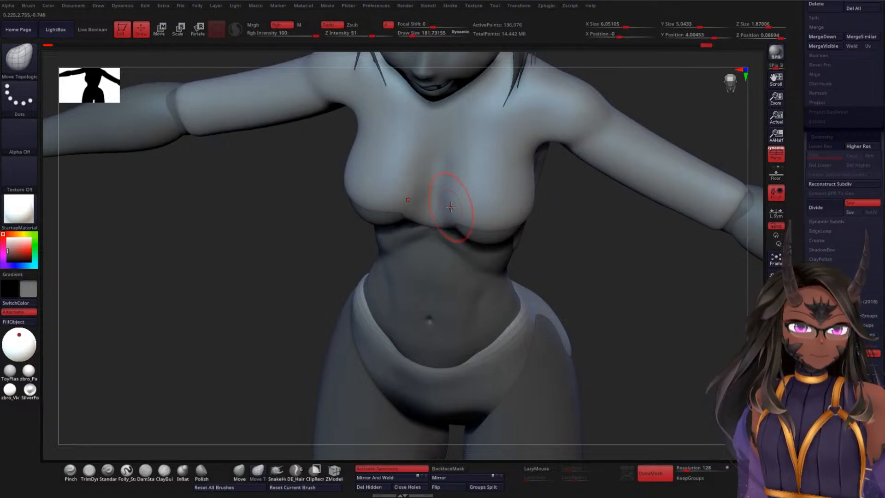
pyautogui.keyDown('shift'); pyautogui.moveTo(450, 203); pyautogui.dragTo(456, 178); pyautogui.keyUp('shift')
# Step: Smooth the clothing surface around the breast and across the upper back behind the shoulders
pyautogui.moveTo(610, 251); pyautogui.dragTo(569, 249)
pyautogui.keyDown('shift'); pyautogui.moveTo(537, 184); pyautogui.dragTo(526, 212); pyautogui.keyUp('shift')
pyautogui.moveTo(612, 257); pyautogui.dragTo(654, 183)
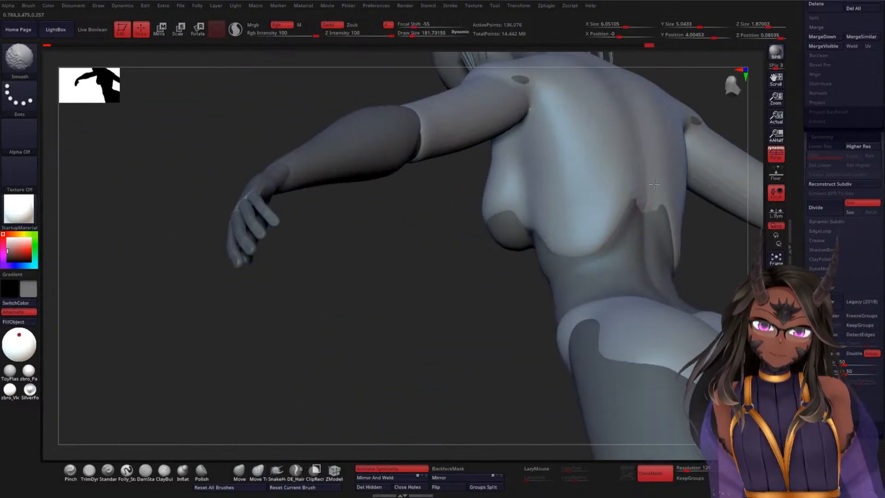
pyautogui.moveTo(438, 315)
pyautogui.mouseDown()
pyautogui.moveTo(395, 343)
pyautogui.moveTo(414, 284)
pyautogui.moveTo(351, 347)
pyautogui.mouseUp()
pyautogui.keyDown('shift'); pyautogui.moveTo(415, 197); pyautogui.dragTo(411, 182); pyautogui.keyUp('shift')
pyautogui.keyDown('shift'); pyautogui.moveTo(485, 145); pyautogui.dragTo(475, 159); pyautogui.keyUp('shift')
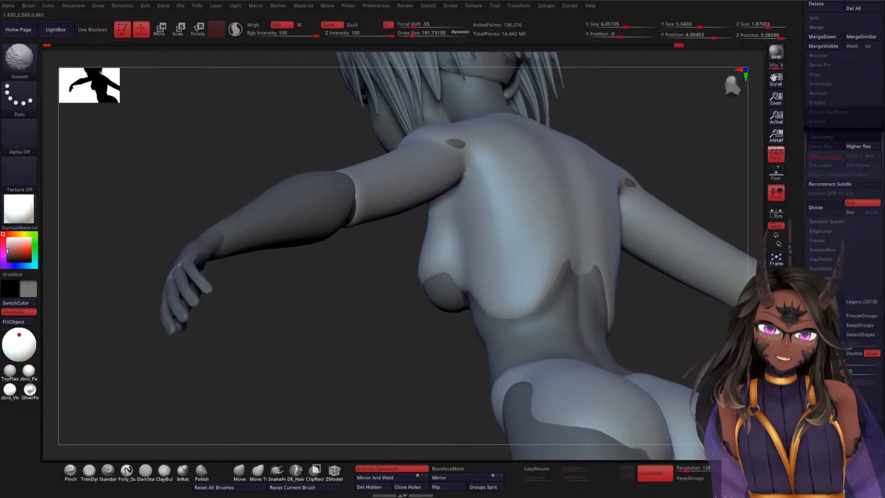
# Step: Pull the clothing outward behind the shoulders with the Move Topological brush to cover the skin spots poking through
pyautogui.moveTo(409, 275)
pyautogui.mouseDown()
pyautogui.moveTo(397, 287)
pyautogui.moveTo(474, 178)
pyautogui.mouseUp()
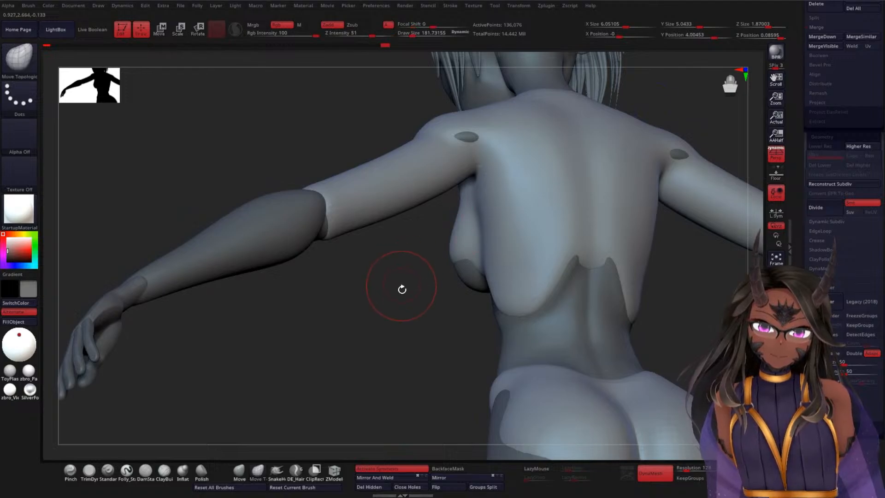
pyautogui.moveTo(400, 289); pyautogui.dragTo(468, 233)
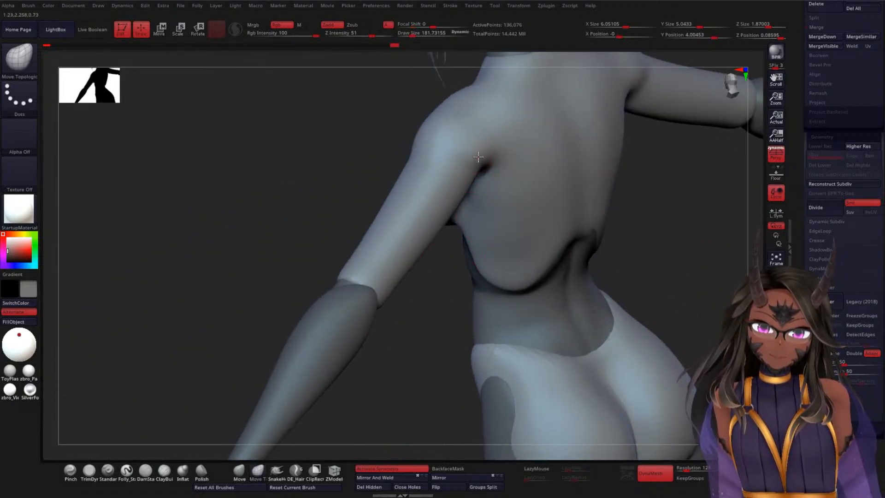
pyautogui.keyDown('shift'); pyautogui.moveTo(501, 138); pyautogui.dragTo(474, 140); pyautogui.keyUp('shift')
pyautogui.keyDown('shift'); pyautogui.moveTo(511, 86); pyautogui.dragTo(441, 122); pyautogui.keyUp('shift')
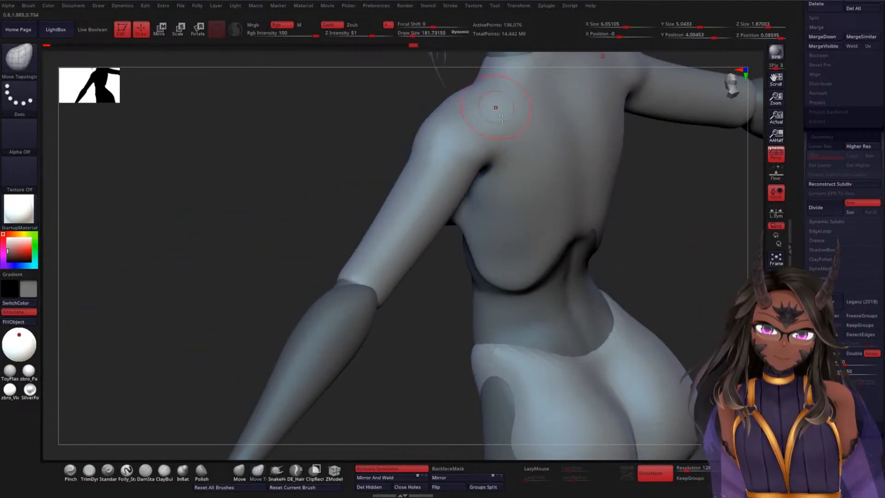
# Step: Reshape the top's lower edge across the back and along the ribcage sides with the Move Topological brush
pyautogui.moveTo(665, 194)
pyautogui.mouseDown()
pyautogui.moveTo(703, 233)
pyautogui.moveTo(562, 198)
pyautogui.moveTo(575, 237)
pyautogui.mouseUp()
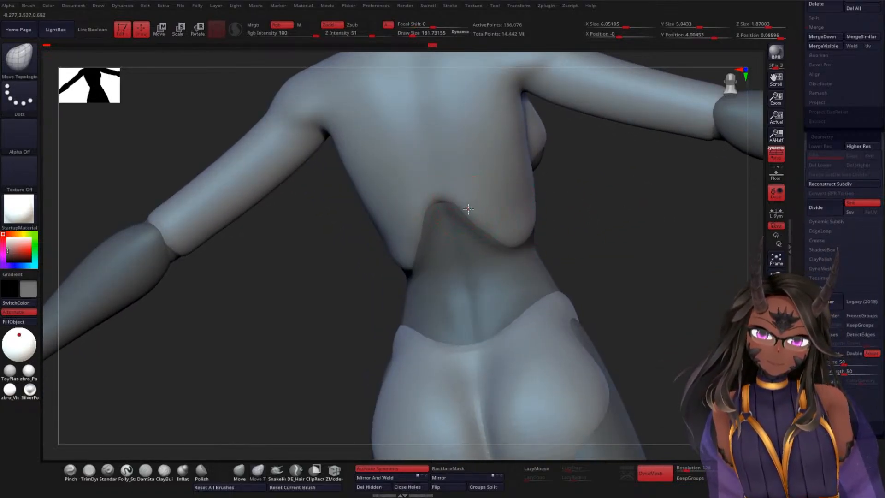
pyautogui.moveTo(468, 210); pyautogui.dragTo(526, 256)
pyautogui.moveTo(645, 253)
pyautogui.mouseDown()
pyautogui.moveTo(602, 261)
pyautogui.moveTo(564, 249)
pyautogui.mouseUp()
pyautogui.moveTo(548, 238)
pyautogui.keyDown('shift'); pyautogui.mouseDown()
pyautogui.moveTo(560, 220)
pyautogui.moveTo(543, 232)
pyautogui.mouseUp(); pyautogui.keyUp('shift')
pyautogui.moveTo(718, 194); pyautogui.dragTo(682, 204)
pyautogui.moveTo(563, 171)
pyautogui.keyDown('shift'); pyautogui.mouseDown()
pyautogui.moveTo(548, 166)
pyautogui.moveTo(553, 188)
pyautogui.mouseUp(); pyautogui.keyUp('shift')
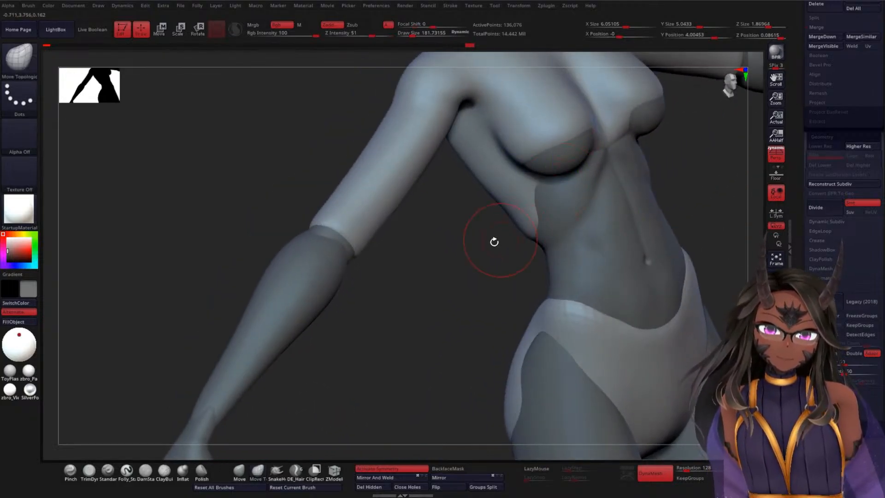
# Step: Smooth the lower garment piece across the front of the waist and over the buttocks
pyautogui.moveTo(494, 241); pyautogui.dragTo(476, 248)
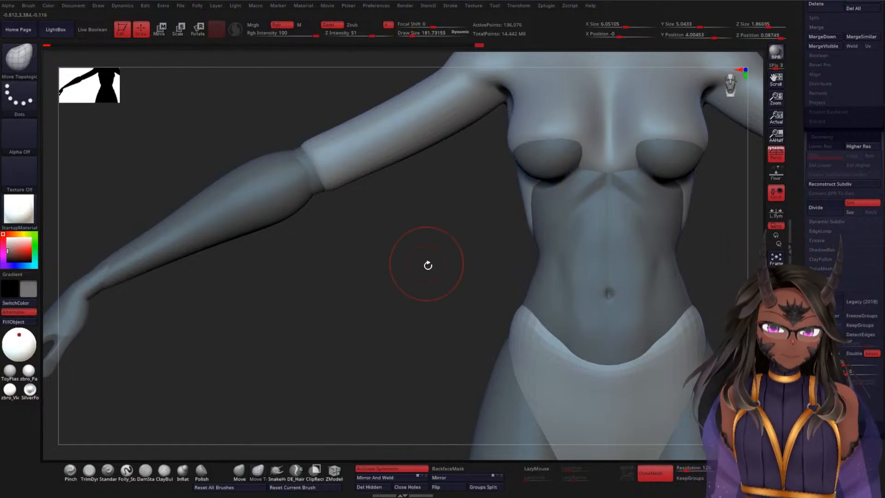
pyautogui.moveTo(424, 263)
pyautogui.keyDown('shift'); pyautogui.mouseDown()
pyautogui.moveTo(415, 275)
pyautogui.moveTo(510, 182)
pyautogui.mouseUp(); pyautogui.keyUp('shift')
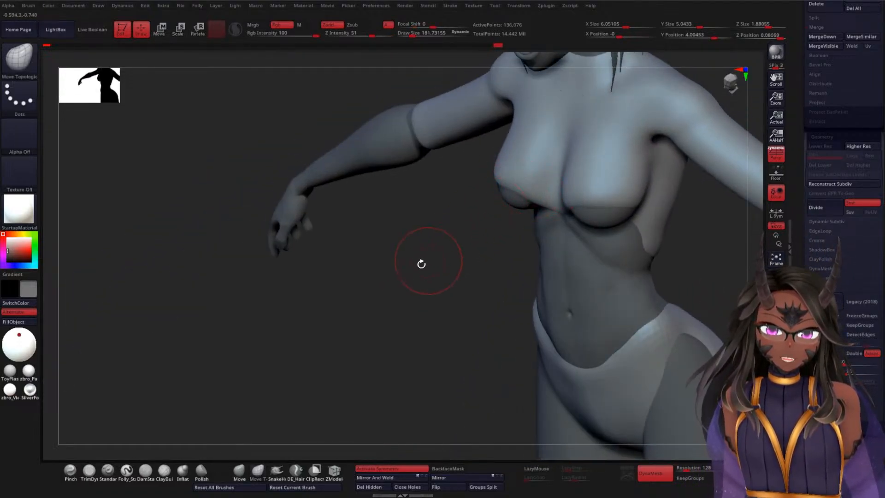
pyautogui.moveTo(421, 263); pyautogui.dragTo(572, 213)
pyautogui.moveTo(684, 278)
pyautogui.keyDown('shift'); pyautogui.mouseDown()
pyautogui.moveTo(683, 286)
pyautogui.moveTo(609, 275)
pyautogui.mouseUp(); pyautogui.keyUp('shift')
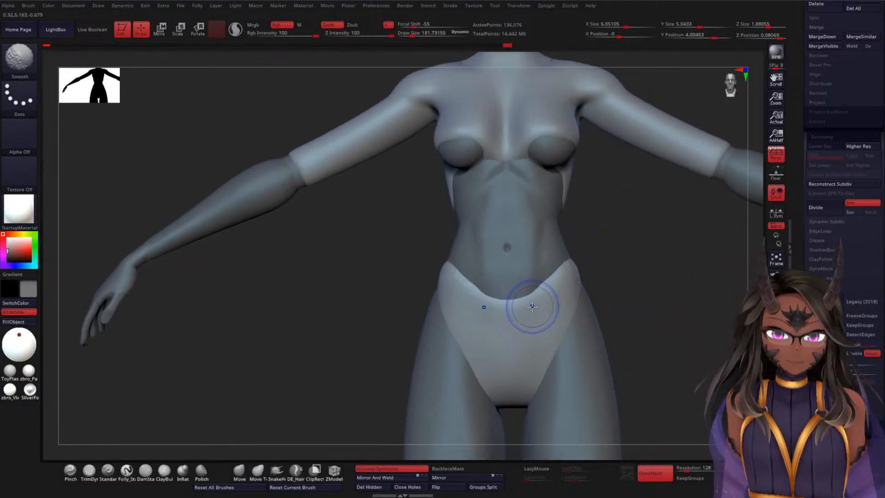
pyautogui.moveTo(646, 275)
pyautogui.mouseDown()
pyautogui.moveTo(641, 329)
pyautogui.moveTo(654, 282)
pyautogui.moveTo(628, 310)
pyautogui.moveTo(534, 271)
pyautogui.mouseUp()
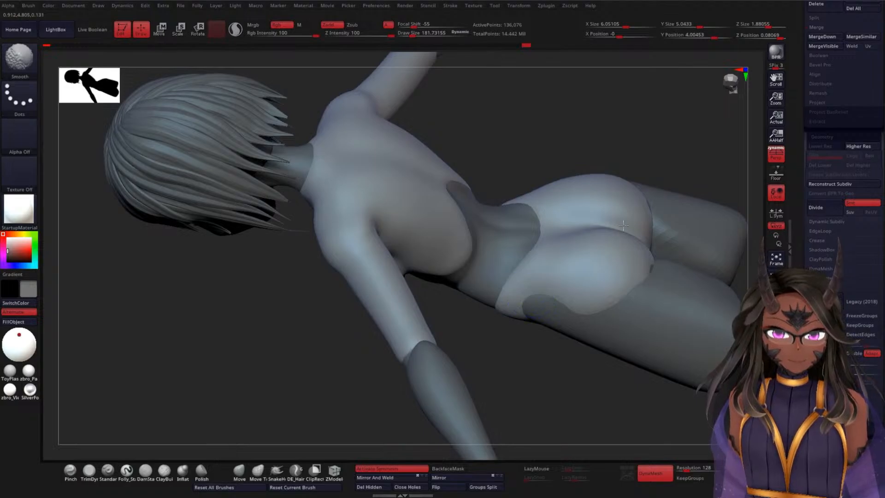
pyautogui.moveTo(622, 225)
pyautogui.keyDown('shift'); pyautogui.mouseDown()
pyautogui.moveTo(644, 258)
pyautogui.moveTo(589, 230)
pyautogui.mouseUp(); pyautogui.keyUp('shift')
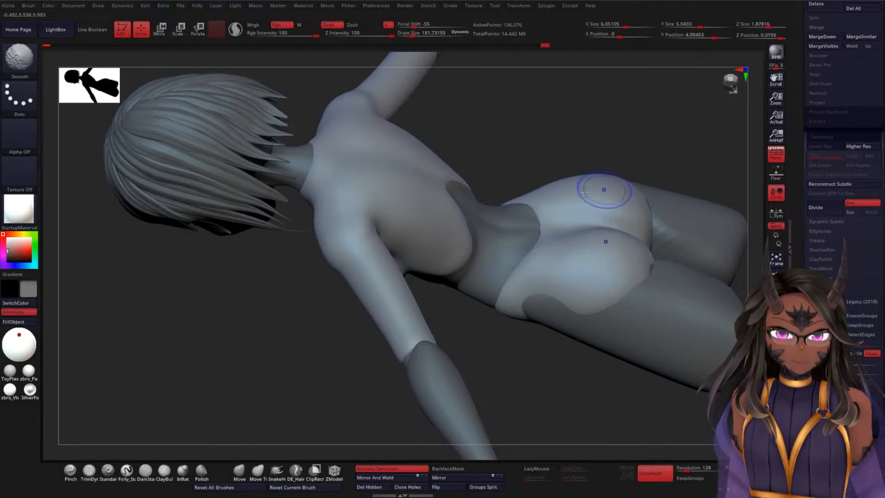
pyautogui.keyDown('shift'); pyautogui.moveTo(585, 192); pyautogui.dragTo(564, 190); pyautogui.keyUp('shift')
# Step: Show the feather subtool folder to check the body against the feathered skirt, and make the DBBFeathers subtool active
pyautogui.moveTo(500, 376)
pyautogui.keyDown('shift'); pyautogui.mouseDown()
pyautogui.moveTo(491, 332)
pyautogui.moveTo(517, 269)
pyautogui.moveTo(489, 316)
pyautogui.moveTo(499, 296)
pyautogui.mouseUp(); pyautogui.keyUp('shift')
pyautogui.moveTo(796, 162); pyautogui.dragTo(806, 247)
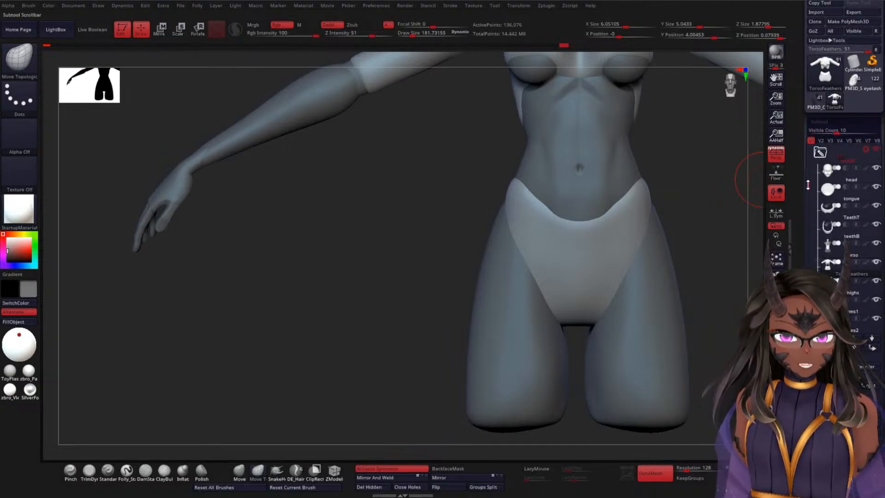
pyautogui.moveTo(807, 184); pyautogui.dragTo(812, 242)
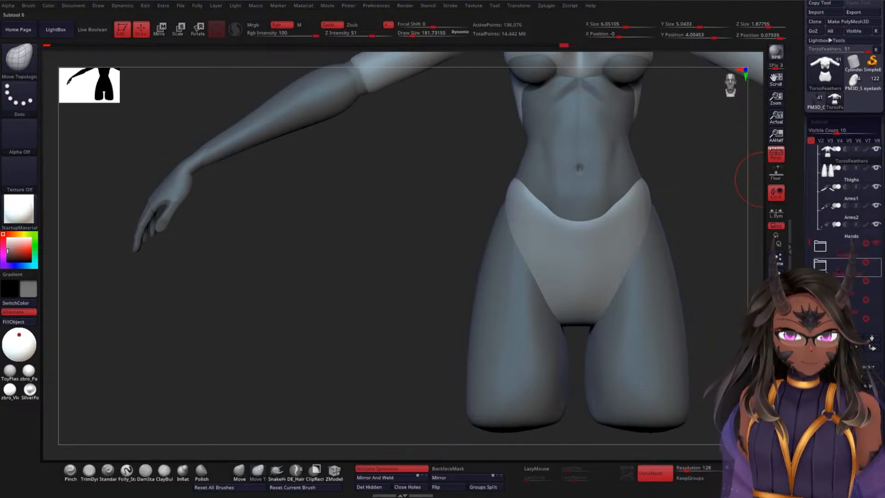
pyautogui.click(876, 262)
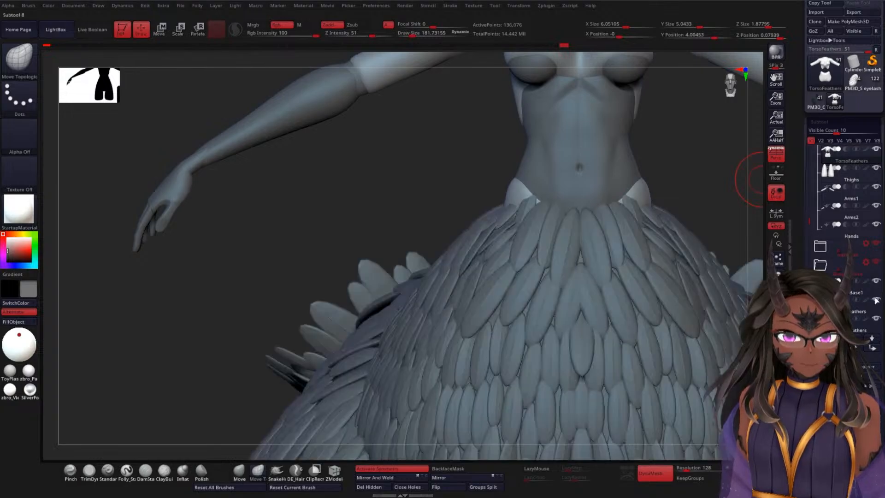
pyautogui.moveTo(401, 202)
pyautogui.mouseDown()
pyautogui.moveTo(405, 174)
pyautogui.moveTo(401, 187)
pyautogui.mouseUp()
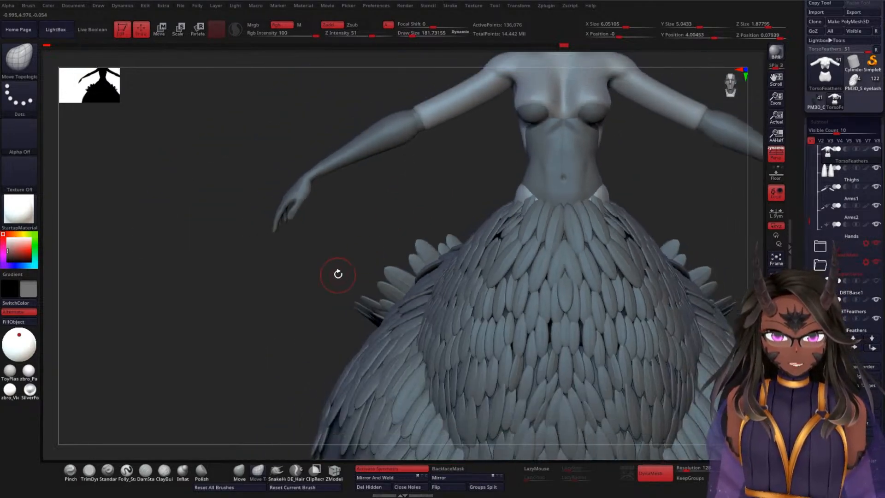
pyautogui.moveTo(338, 274); pyautogui.dragTo(613, 257)
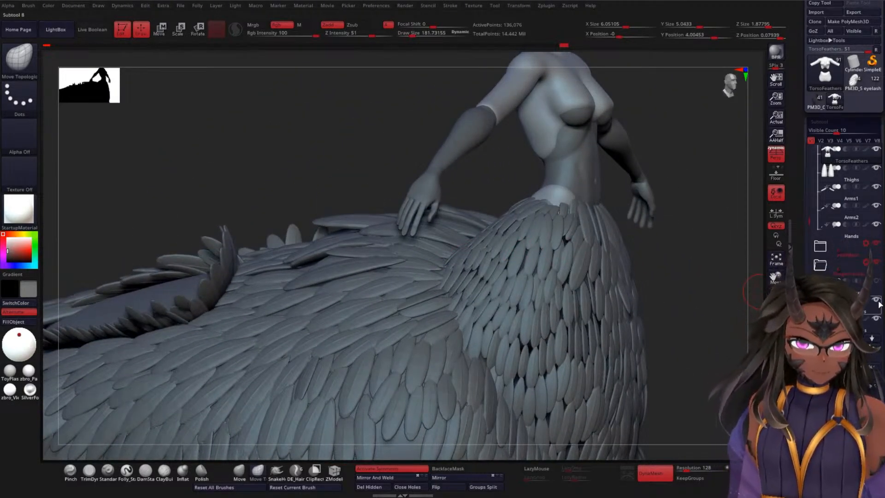
pyautogui.click(877, 323)
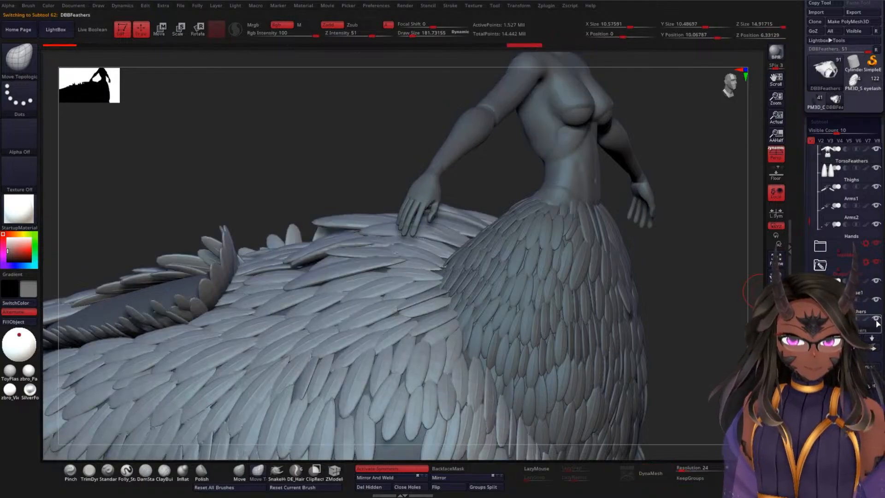
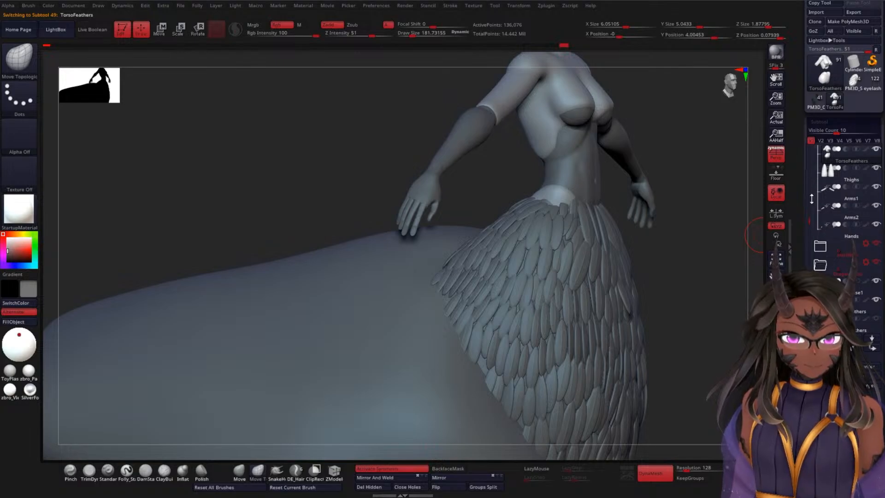
# Step: Hide the DBUTorso and DBLTorso subtools and view the TorsoFeathers top on the upper body
pyautogui.scroll(-3, 808, 221)
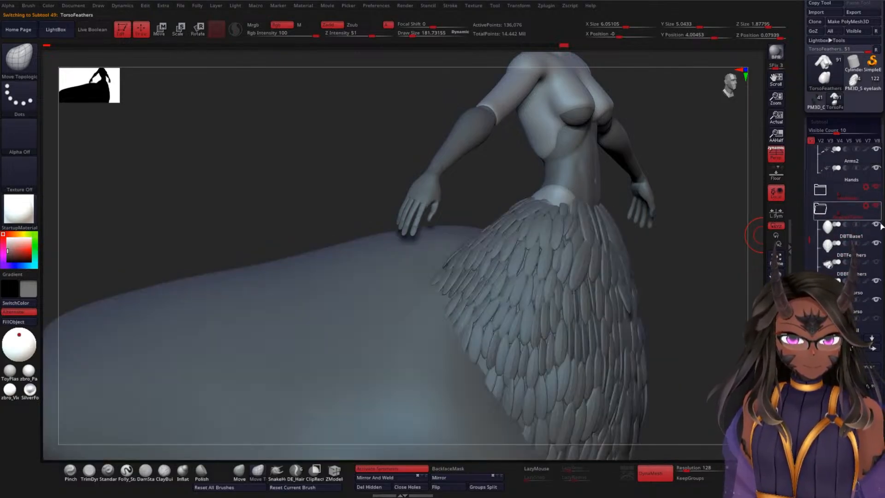
pyautogui.click(876, 282)
pyautogui.click(876, 300)
pyautogui.keyDown('alt'); pyautogui.moveTo(688, 303); pyautogui.dragTo(665, 353); pyautogui.keyUp('alt')
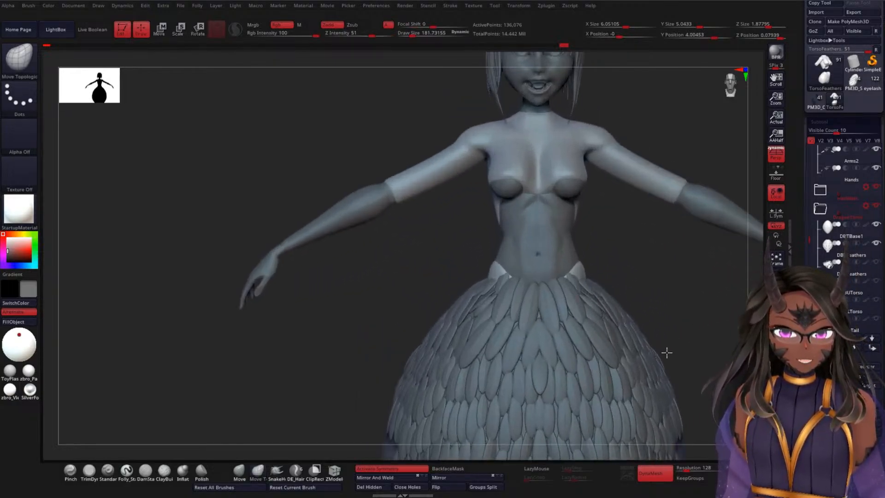
pyautogui.moveTo(705, 318)
pyautogui.mouseDown()
pyautogui.moveTo(664, 309)
pyautogui.moveTo(626, 318)
pyautogui.moveTo(691, 296)
pyautogui.moveTo(725, 304)
pyautogui.moveTo(694, 322)
pyautogui.moveTo(638, 272)
pyautogui.moveTo(622, 271)
pyautogui.moveTo(687, 273)
pyautogui.moveTo(654, 290)
pyautogui.moveTo(669, 280)
pyautogui.moveTo(621, 331)
pyautogui.moveTo(663, 275)
pyautogui.moveTo(600, 277)
pyautogui.mouseUp()
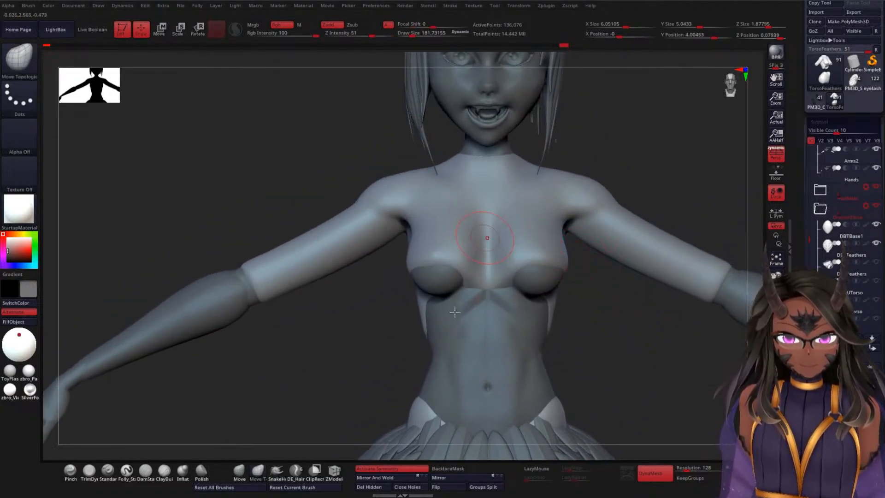
# Step: Smooth the TorsoFeathers top across the chest and along the back near the armpits
pyautogui.keyDown('shift'); pyautogui.moveTo(481, 268); pyautogui.dragTo(479, 231); pyautogui.keyUp('shift')
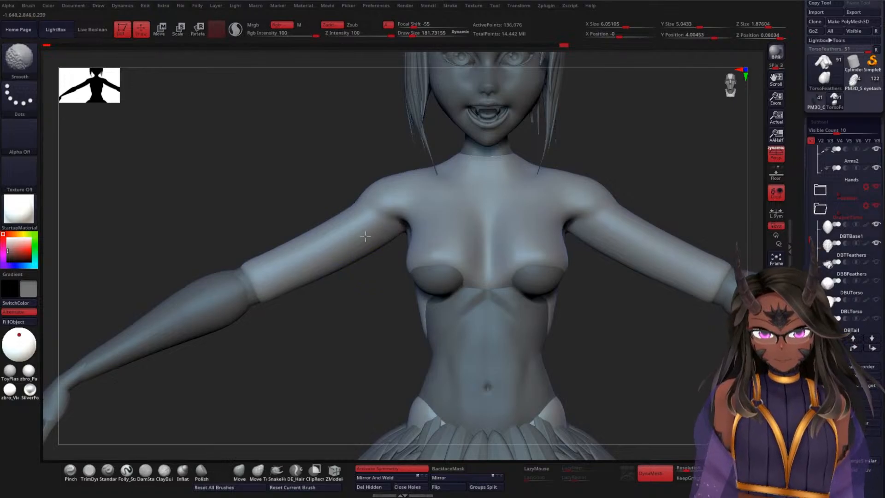
pyautogui.moveTo(356, 325); pyautogui.dragTo(292, 233)
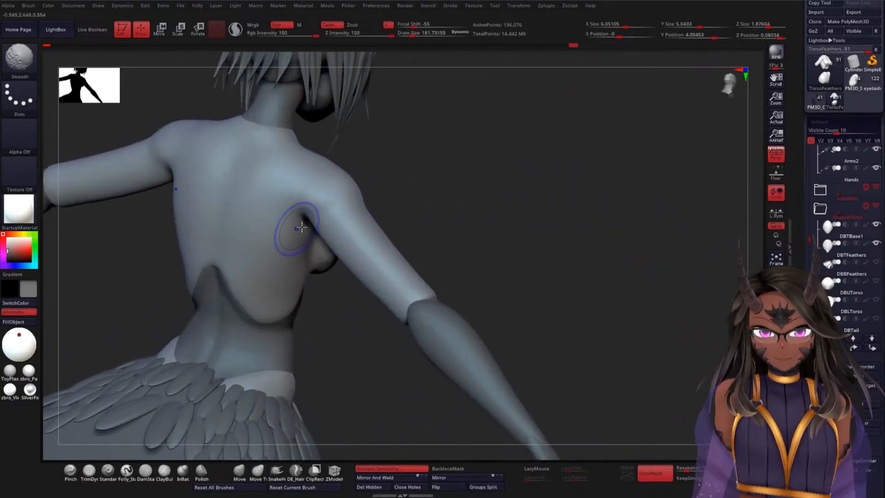
pyautogui.moveTo(507, 250)
pyautogui.mouseDown()
pyautogui.moveTo(526, 286)
pyautogui.moveTo(506, 288)
pyautogui.moveTo(479, 313)
pyautogui.mouseUp()
# Step: Adjust the upper-arm sleeves around their lower cuffs with the Move brush at a draw size of about 438
pyautogui.click(246, 479)
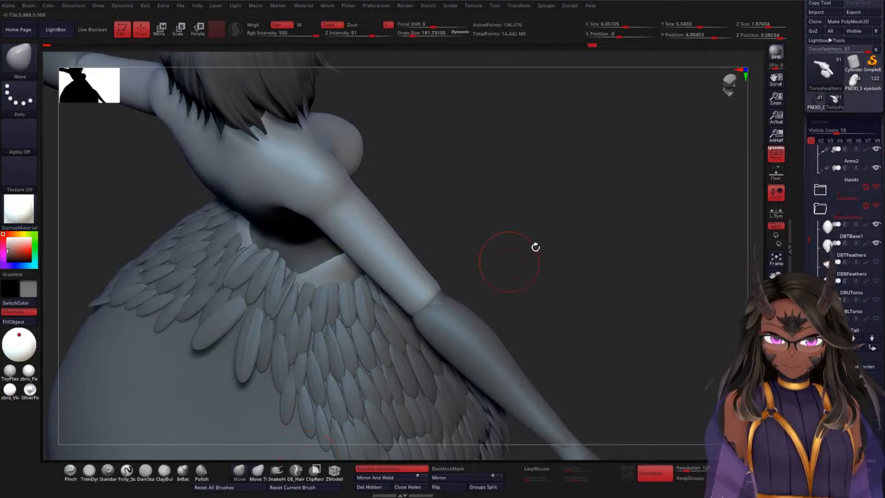
pyautogui.press('space')
pyautogui.moveTo(578, 218); pyautogui.dragTo(588, 218)
pyautogui.moveTo(560, 239); pyautogui.dragTo(548, 243)
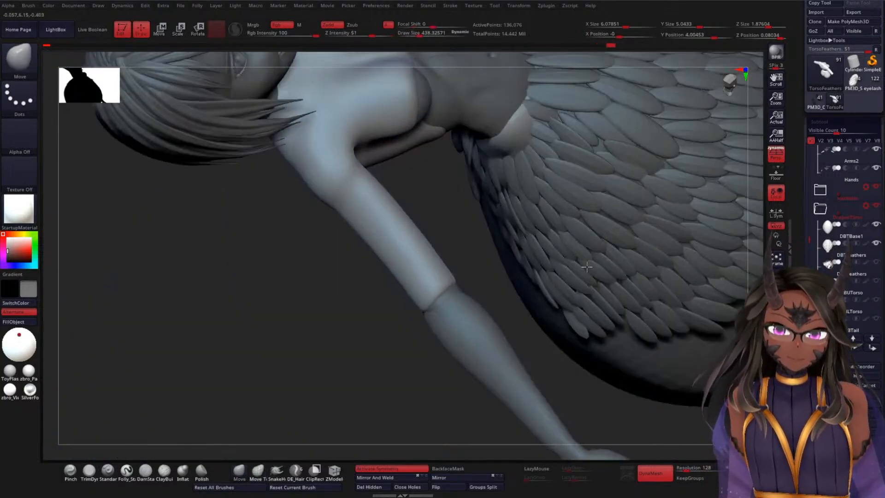
pyautogui.moveTo(586, 266); pyautogui.dragTo(451, 279, button='right')
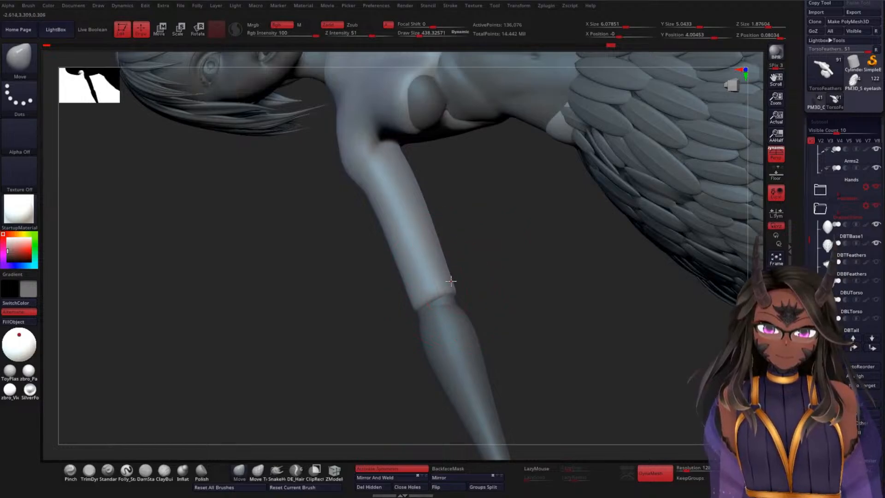
pyautogui.moveTo(451, 281); pyautogui.dragTo(453, 279)
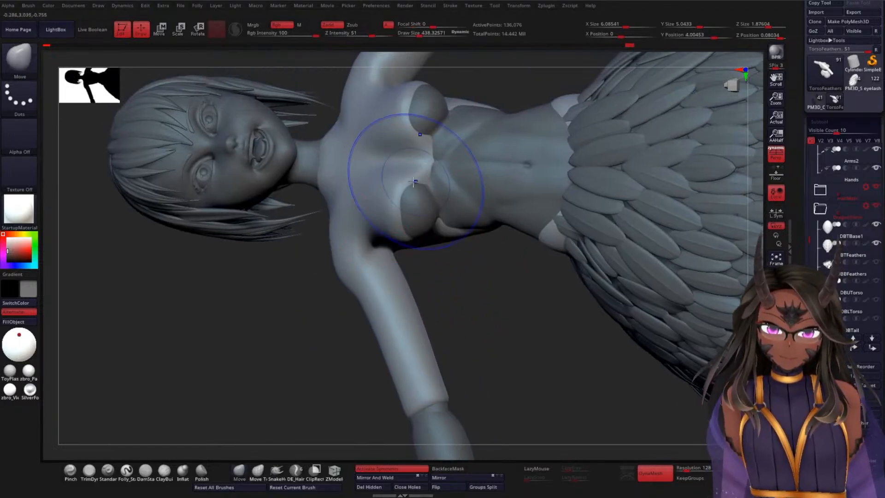
# Step: Pull the top outward over the chest with the Move brush to cover the skin spot poking through
pyautogui.moveTo(492, 269)
pyautogui.mouseDown()
pyautogui.moveTo(486, 283)
pyautogui.moveTo(469, 235)
pyautogui.mouseUp()
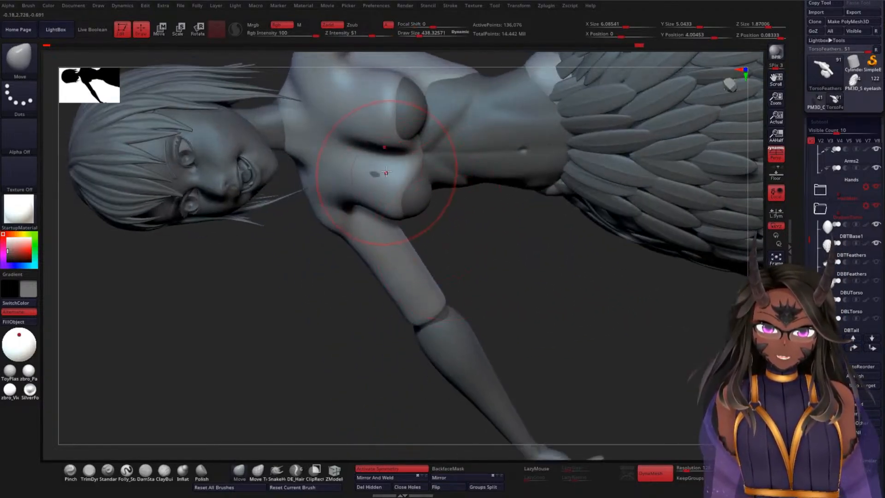
pyautogui.moveTo(389, 174); pyautogui.dragTo(381, 167)
pyautogui.moveTo(466, 223)
pyautogui.mouseDown()
pyautogui.moveTo(501, 217)
pyautogui.moveTo(460, 220)
pyautogui.mouseUp()
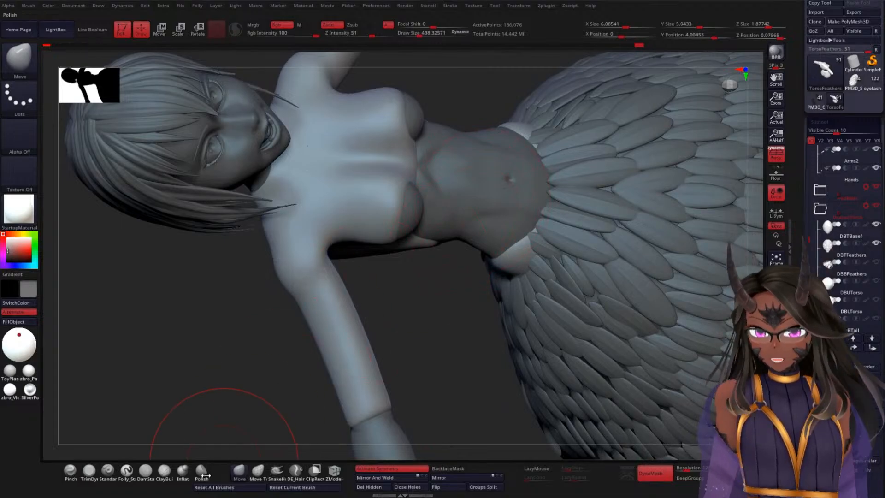
# Step: Carve the creases between the breasts with the DamStandard brush at a draw size of about 169, and smooth them
pyautogui.click(147, 476)
pyautogui.press('space')
pyautogui.moveTo(222, 320); pyautogui.dragTo(213, 317)
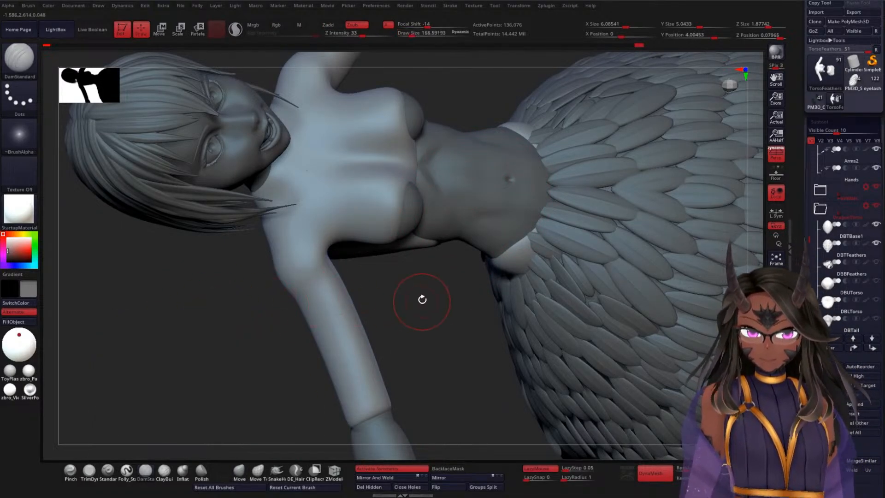
pyautogui.moveTo(422, 299)
pyautogui.mouseDown()
pyautogui.moveTo(424, 286)
pyautogui.moveTo(416, 341)
pyautogui.mouseUp()
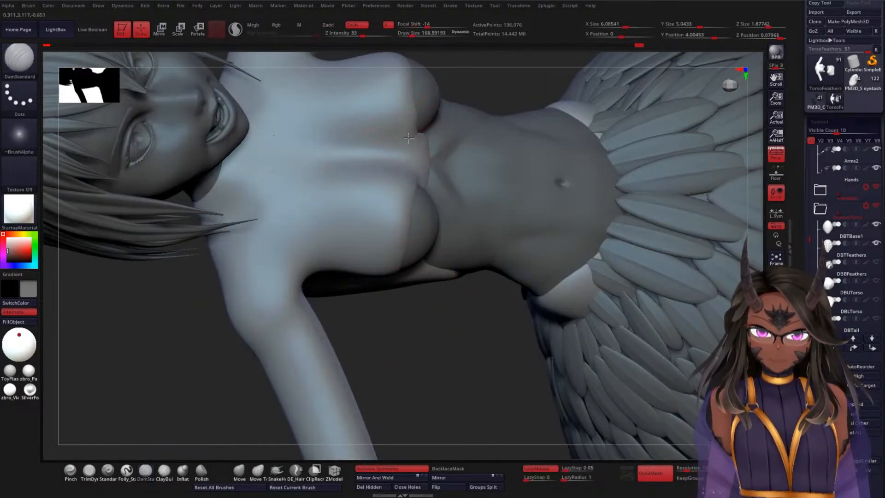
pyautogui.moveTo(408, 138)
pyautogui.mouseDown()
pyautogui.moveTo(344, 162)
pyautogui.moveTo(413, 138)
pyautogui.mouseUp()
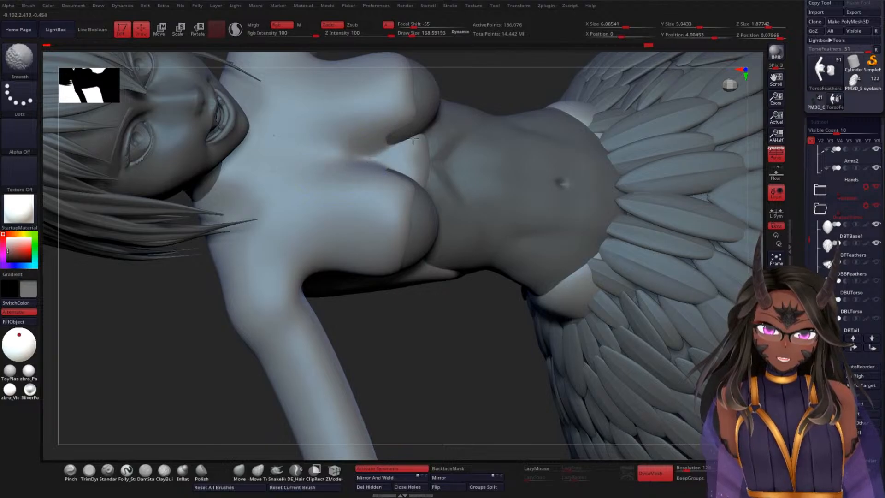
pyautogui.moveTo(445, 291)
pyautogui.mouseDown()
pyautogui.moveTo(454, 357)
pyautogui.moveTo(435, 303)
pyautogui.mouseUp()
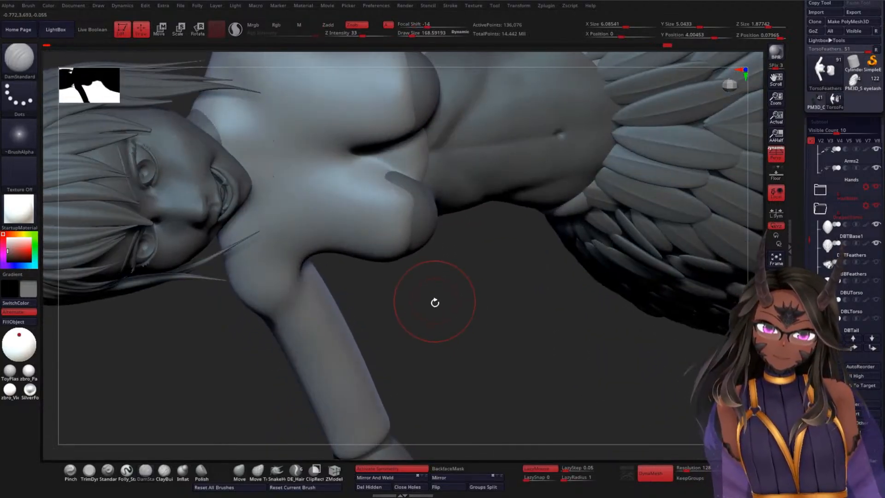
# Step: Pull the top's edge over the exposed inner breasts and even it out with the Move brush at a draw size of about 209
pyautogui.click(244, 471)
pyautogui.press('space')
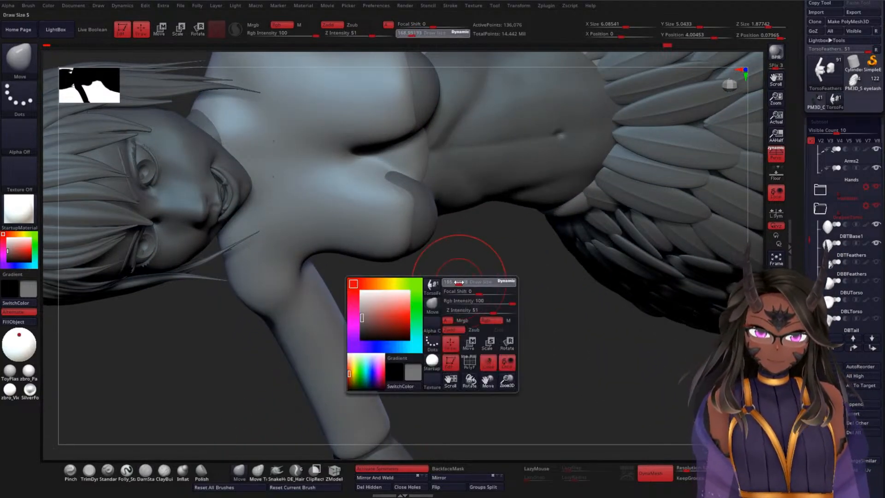
pyautogui.moveTo(450, 257)
pyautogui.mouseDown()
pyautogui.moveTo(462, 286)
pyautogui.moveTo(390, 167)
pyautogui.mouseUp()
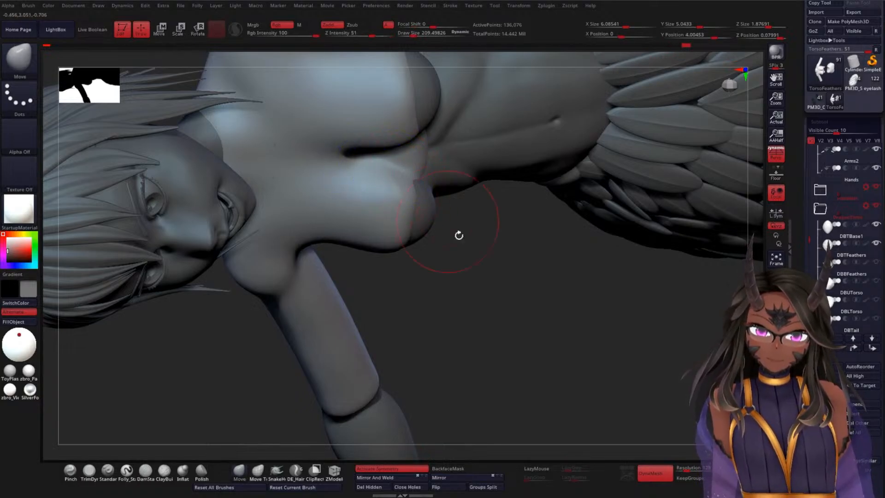
pyautogui.moveTo(460, 238)
pyautogui.mouseDown()
pyautogui.moveTo(477, 216)
pyautogui.moveTo(406, 192)
pyautogui.mouseUp()
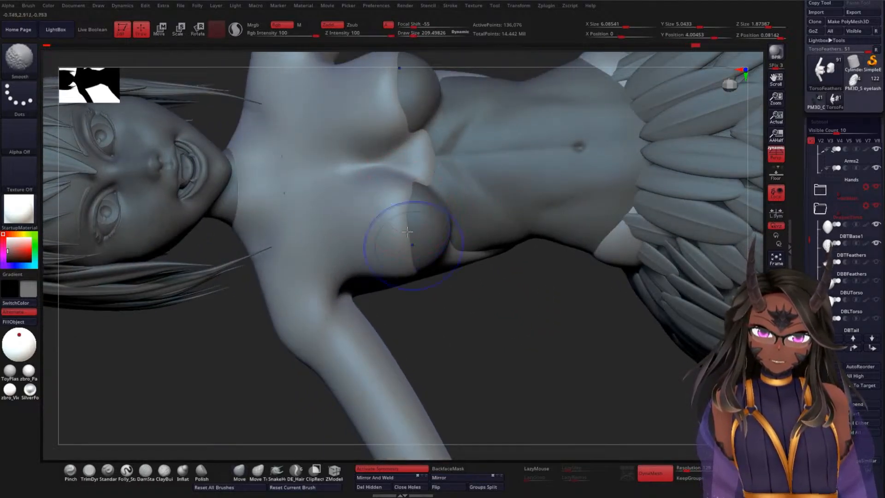
pyautogui.moveTo(493, 309); pyautogui.dragTo(503, 277)
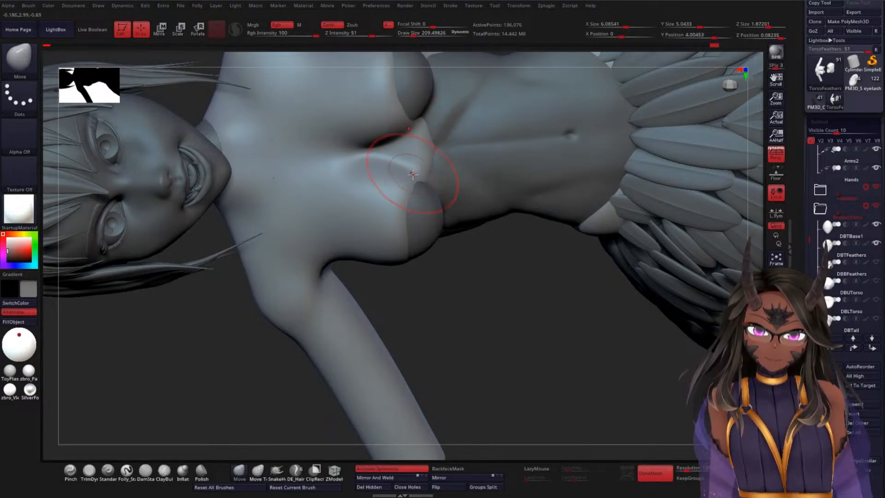
pyautogui.moveTo(454, 296)
pyautogui.mouseDown()
pyautogui.moveTo(448, 330)
pyautogui.moveTo(488, 311)
pyautogui.moveTo(476, 322)
pyautogui.moveTo(477, 234)
pyautogui.moveTo(567, 189)
pyautogui.moveTo(593, 206)
pyautogui.moveTo(590, 217)
pyautogui.mouseUp()
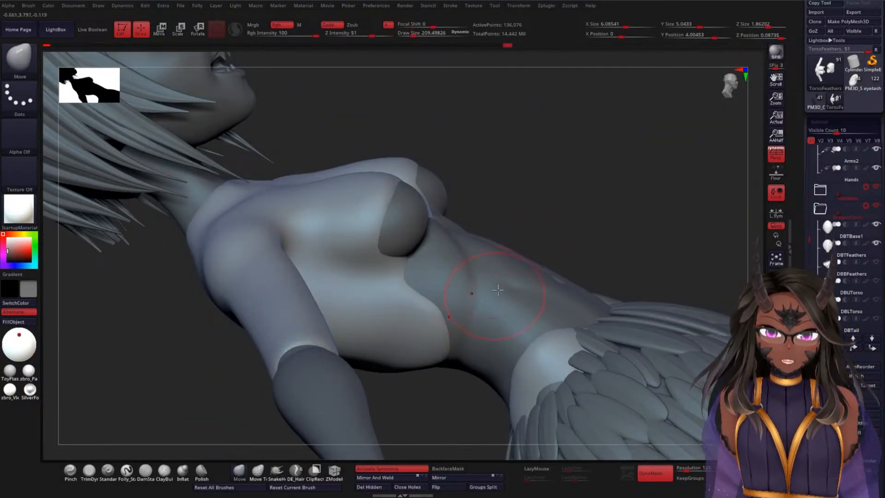
# Step: Build up and smooth the top's edge around the outer breast and ribcage side using ClayBuildup at a draw size of about 50
pyautogui.click(165, 472)
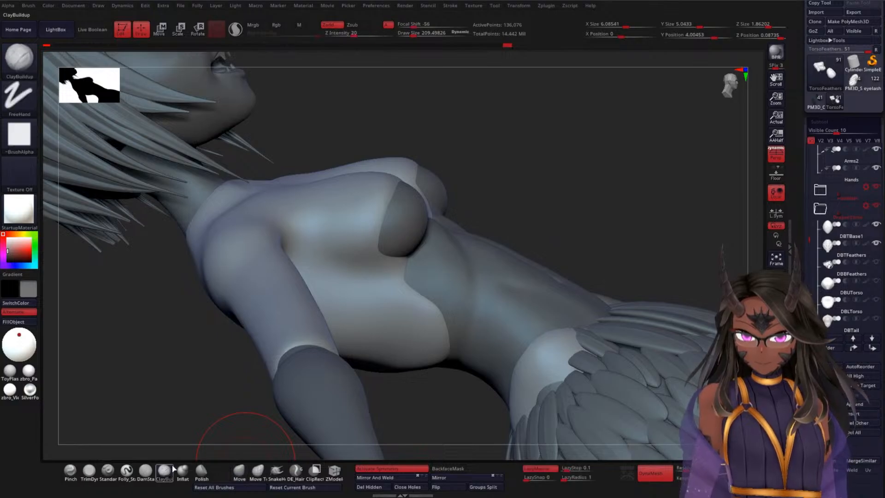
pyautogui.press('space')
pyautogui.press('ctrl')
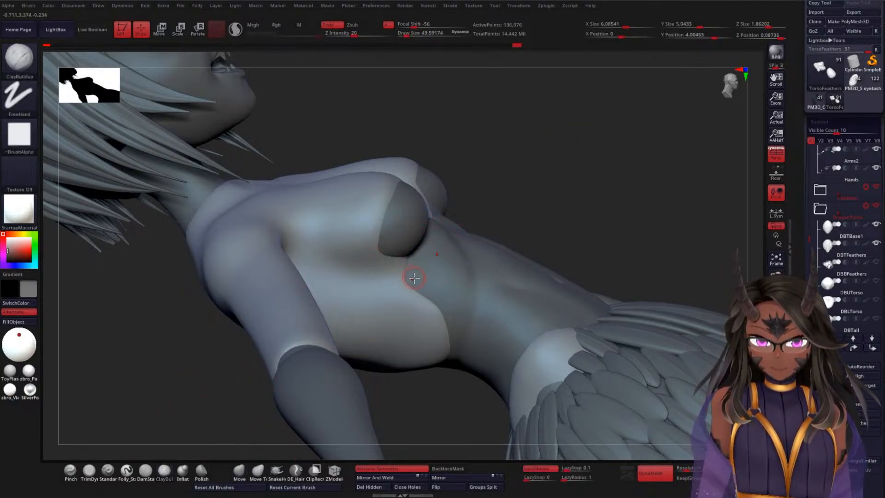
pyautogui.press('shift')
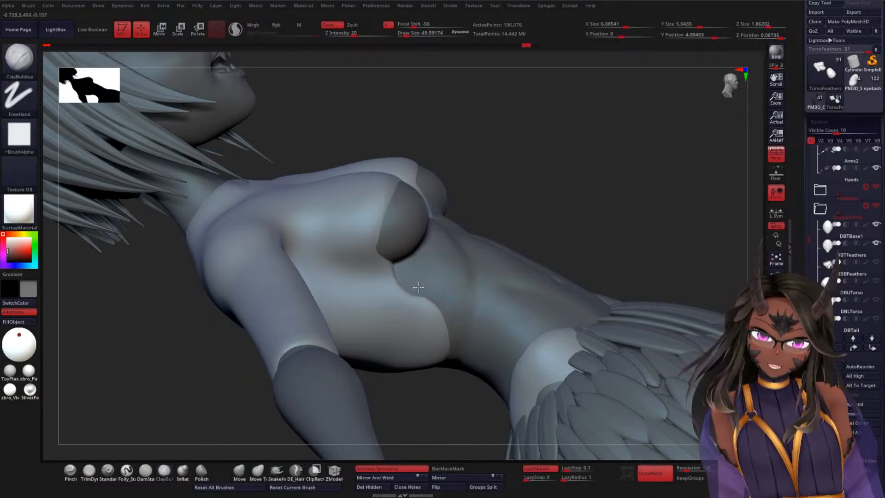
pyautogui.moveTo(419, 287)
pyautogui.mouseDown()
pyautogui.moveTo(450, 319)
pyautogui.moveTo(453, 337)
pyautogui.moveTo(440, 324)
pyautogui.mouseUp()
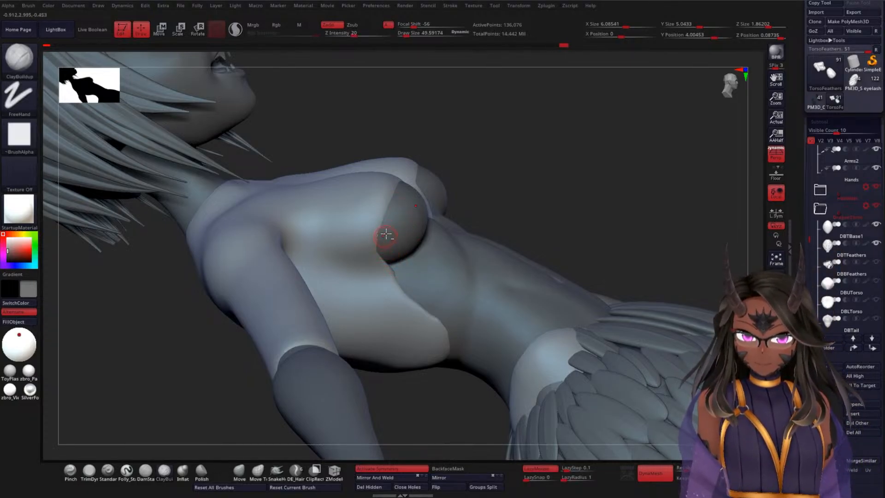
pyautogui.keyDown('shift'); pyautogui.moveTo(375, 227); pyautogui.dragTo(390, 270); pyautogui.keyUp('shift')
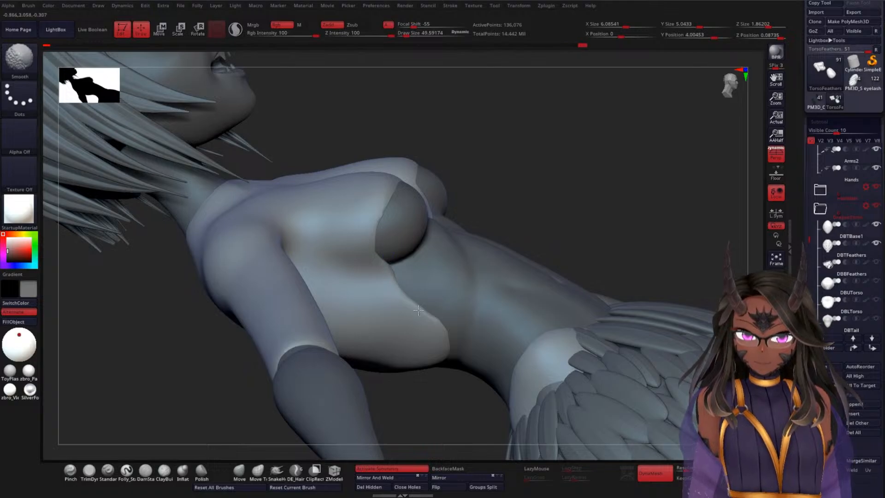
# Step: Refine the top's front edge along the breasts and the point between them with ClayBuildup strokes and smoothing
pyautogui.moveTo(551, 161); pyautogui.dragTo(452, 189)
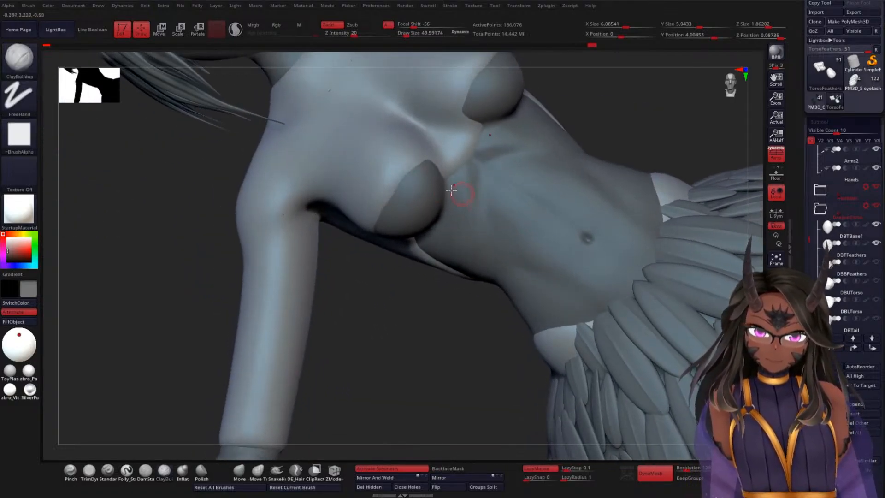
pyautogui.moveTo(391, 210)
pyautogui.keyDown('ctrl'); pyautogui.mouseDown()
pyautogui.moveTo(424, 166)
pyautogui.moveTo(452, 180)
pyautogui.mouseUp(); pyautogui.keyUp('ctrl')
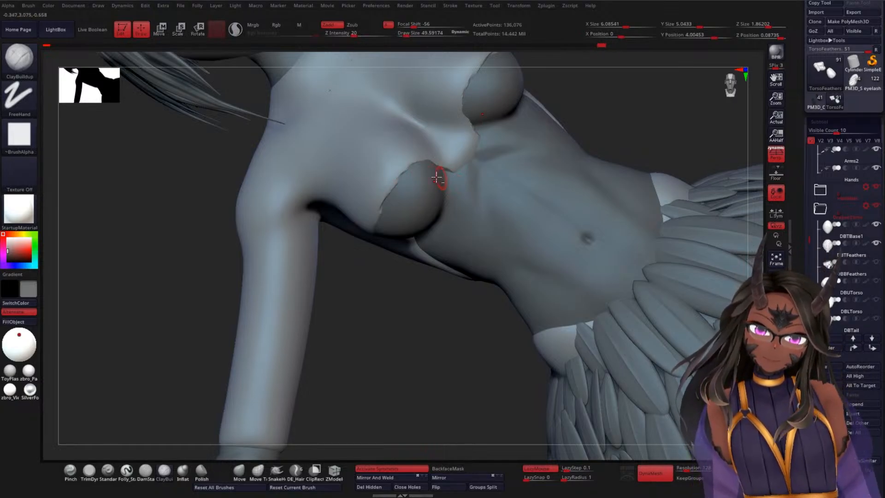
pyautogui.press('shift')
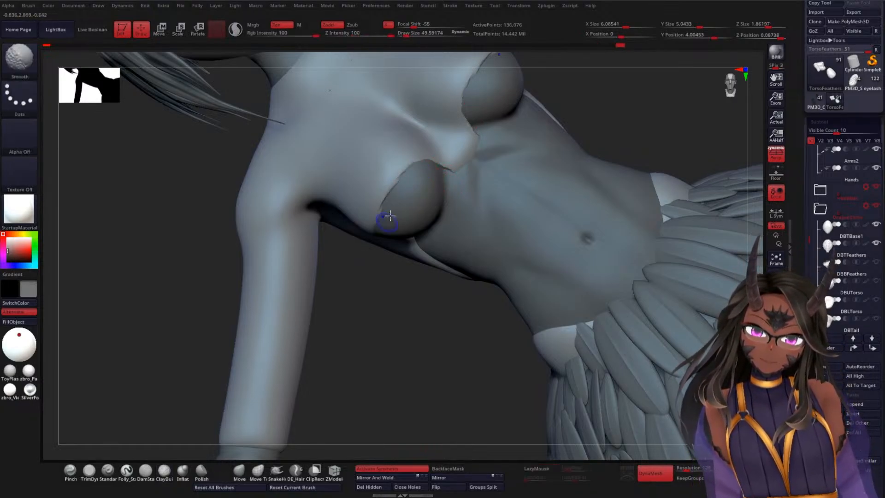
pyautogui.keyDown('shift'); pyautogui.moveTo(450, 176); pyautogui.dragTo(468, 178); pyautogui.keyUp('shift')
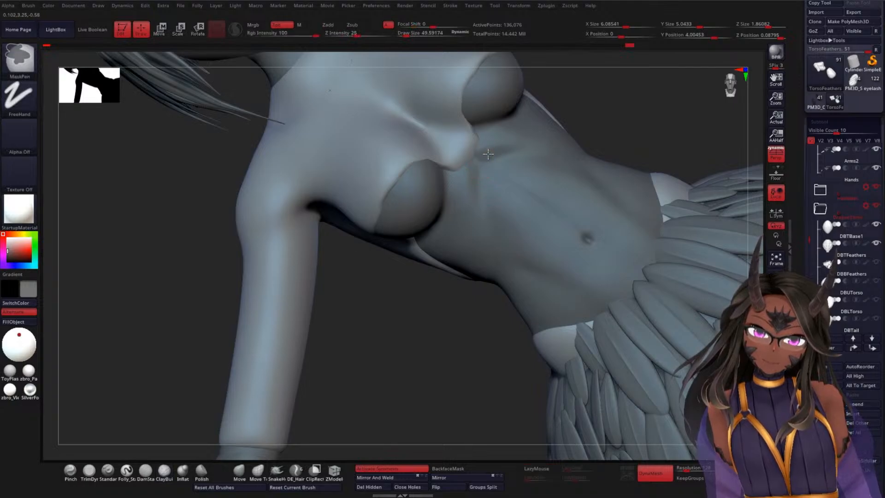
pyautogui.press('ctrl')
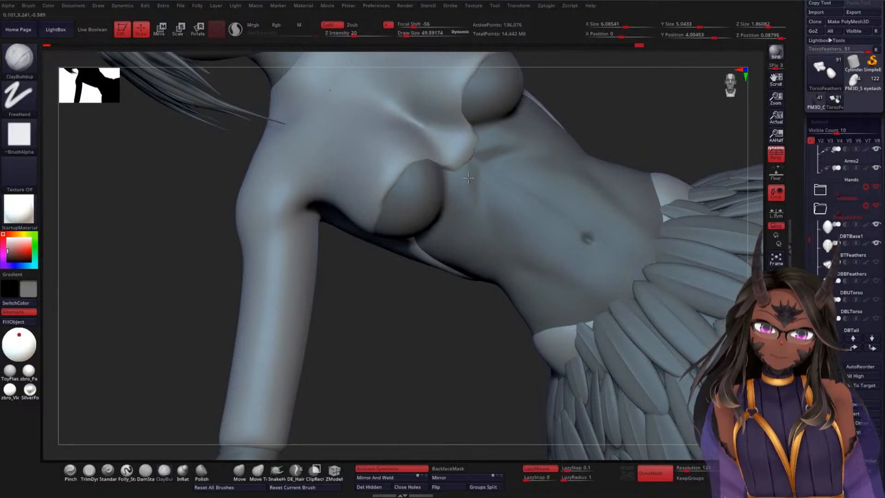
pyautogui.moveTo(460, 164); pyautogui.dragTo(483, 151)
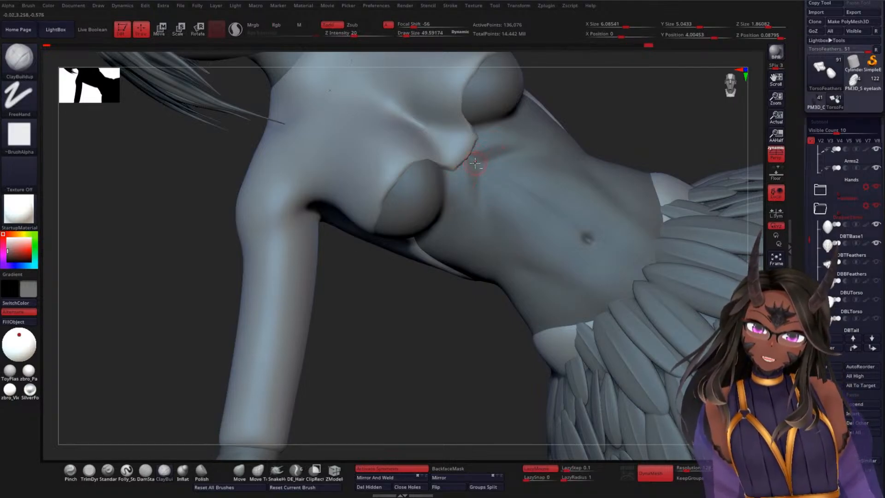
# Step: Undo the stray clay strokes on the Torso subtool and return to TorsoFeathers, viewing the top from the back
pyautogui.keyDown('alt'); pyautogui.click(481, 148); pyautogui.keyUp('alt')
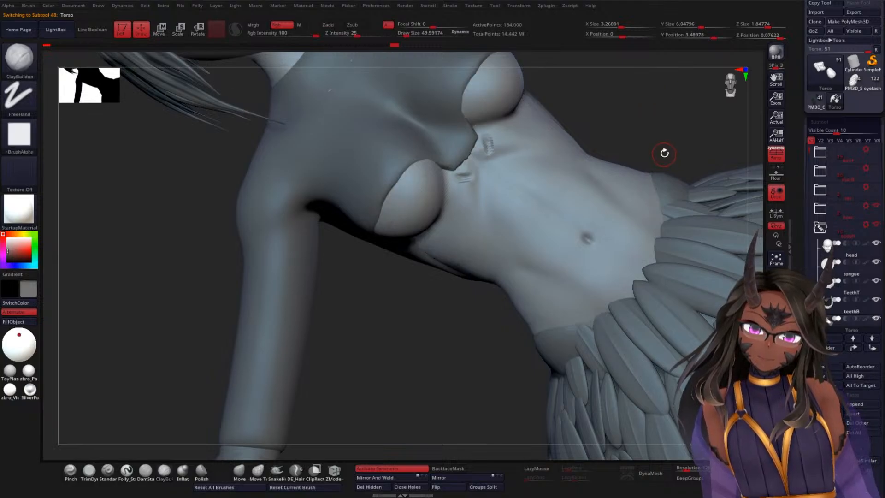
pyautogui.keyDown('alt'); pyautogui.moveTo(389, 351); pyautogui.dragTo(407, 231); pyautogui.keyUp('alt')
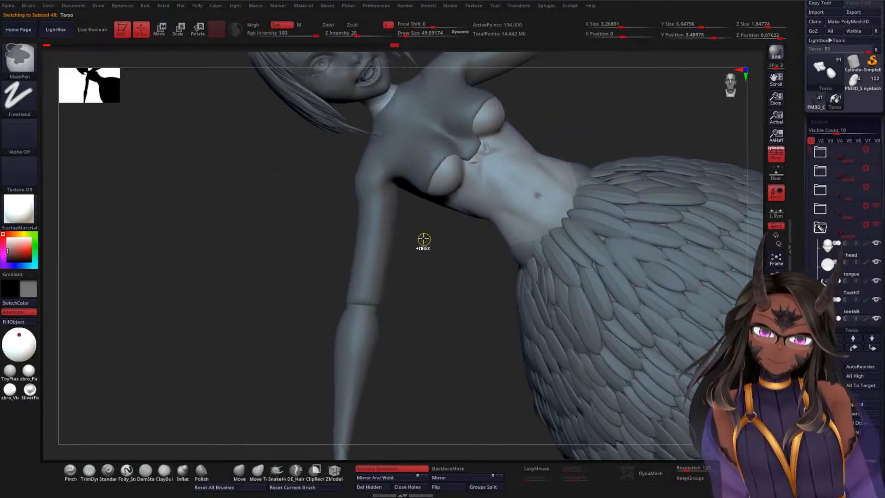
pyautogui.hotkey('ctrl', 'z')
pyautogui.moveTo(436, 280)
pyautogui.keyDown('alt'); pyautogui.mouseDown()
pyautogui.moveTo(432, 265)
pyautogui.moveTo(432, 273)
pyautogui.mouseUp(); pyautogui.keyUp('alt')
pyautogui.keyDown('ctrl'); pyautogui.moveTo(435, 247); pyautogui.dragTo(475, 316); pyautogui.keyUp('ctrl')
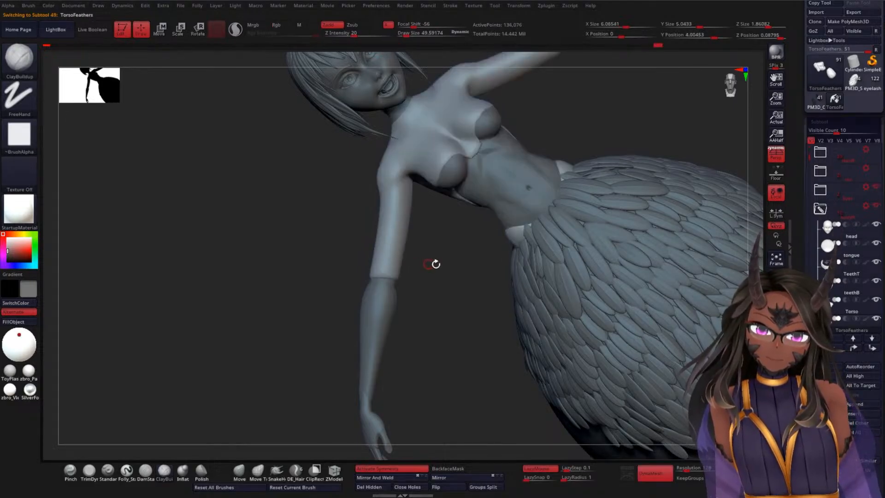
pyautogui.moveTo(434, 263)
pyautogui.mouseDown()
pyautogui.moveTo(460, 278)
pyautogui.moveTo(387, 330)
pyautogui.moveTo(598, 153)
pyautogui.moveTo(571, 166)
pyautogui.moveTo(545, 203)
pyautogui.moveTo(512, 198)
pyautogui.mouseUp()
pyautogui.keyDown('alt'); pyautogui.moveTo(511, 198); pyautogui.dragTo(570, 170, button='right'); pyautogui.keyUp('alt')
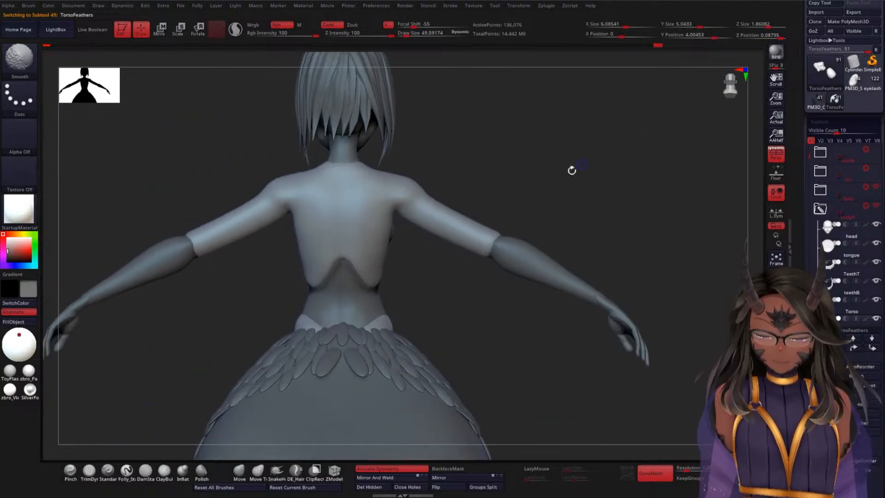
# Step: Smooth the TorsoFeathers neckline at the nape and build it up around the neck with ClayBuildup at a draw size of about 50
pyautogui.keyDown('ctrl'); pyautogui.moveTo(424, 266); pyautogui.dragTo(453, 300, button='right'); pyautogui.keyUp('ctrl')
pyautogui.keyDown('alt'); pyautogui.moveTo(649, 245); pyautogui.dragTo(703, 326, button='right'); pyautogui.keyUp('alt')
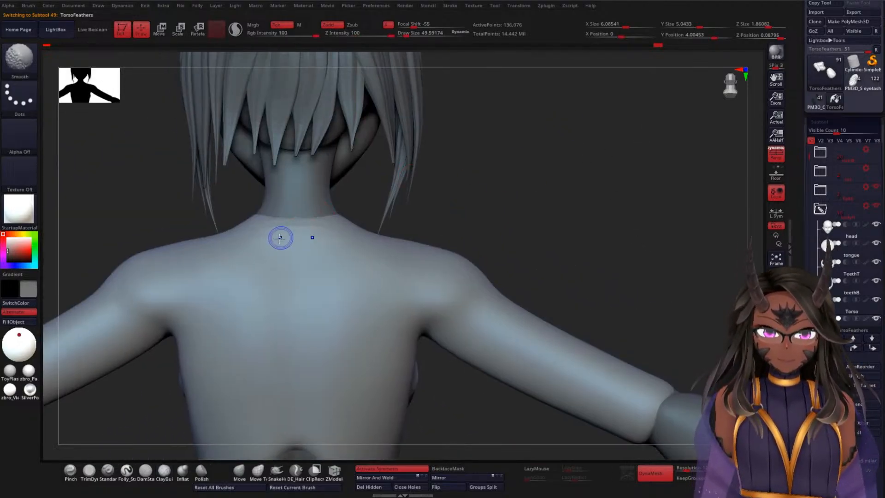
pyautogui.keyDown('shift'); pyautogui.moveTo(328, 215); pyautogui.dragTo(353, 225); pyautogui.keyUp('shift')
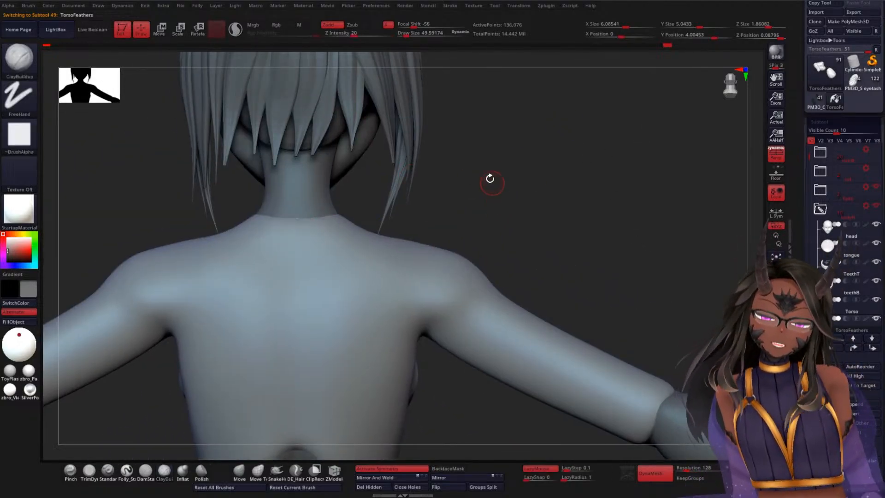
pyautogui.moveTo(507, 158)
pyautogui.mouseDown()
pyautogui.moveTo(515, 150)
pyautogui.moveTo(553, 208)
pyautogui.moveTo(494, 223)
pyautogui.moveTo(523, 166)
pyautogui.moveTo(520, 186)
pyautogui.mouseUp()
pyautogui.keyDown('shift'); pyautogui.moveTo(374, 276); pyautogui.dragTo(406, 268); pyautogui.keyUp('shift')
pyautogui.moveTo(549, 198)
pyautogui.mouseDown()
pyautogui.moveTo(559, 253)
pyautogui.moveTo(564, 193)
pyautogui.moveTo(595, 227)
pyautogui.moveTo(565, 223)
pyautogui.mouseUp()
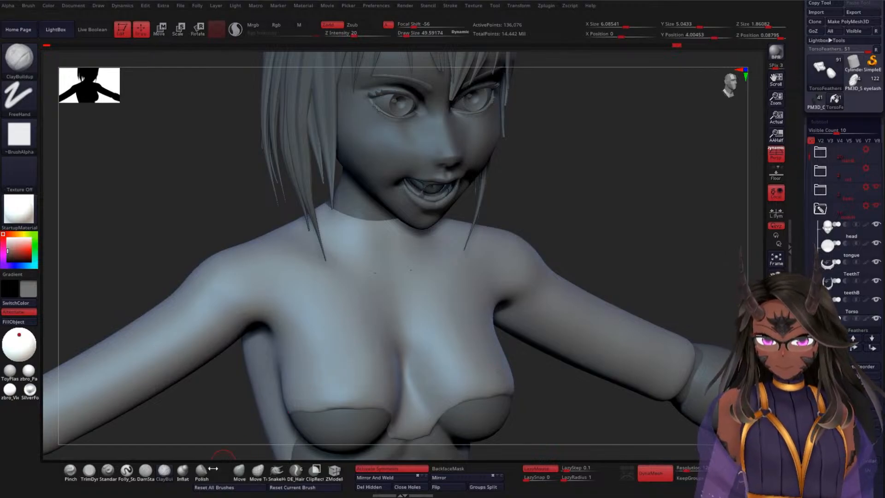
# Step: Even out the neckline at the front and side of the neck with the Move brush and smoothing at a draw size of about 50
pyautogui.click(239, 470)
pyautogui.moveTo(600, 171); pyautogui.dragTo(401, 271)
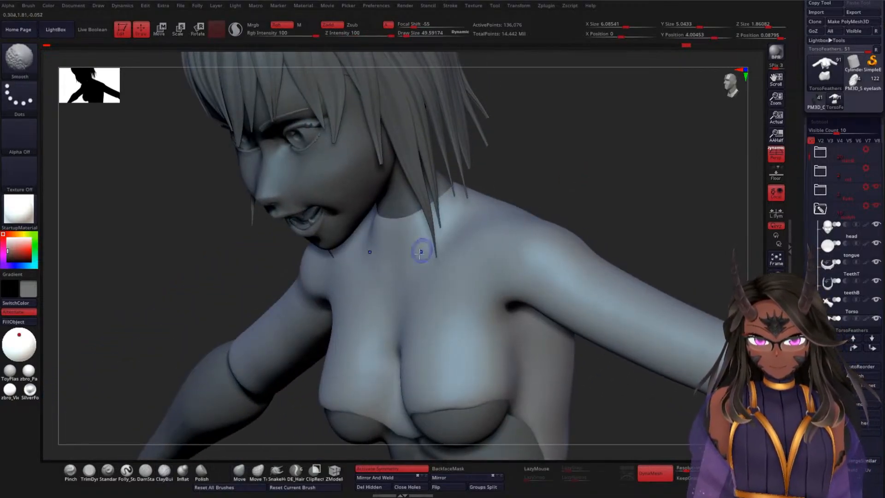
pyautogui.moveTo(575, 183); pyautogui.dragTo(458, 254)
pyautogui.press('shift')
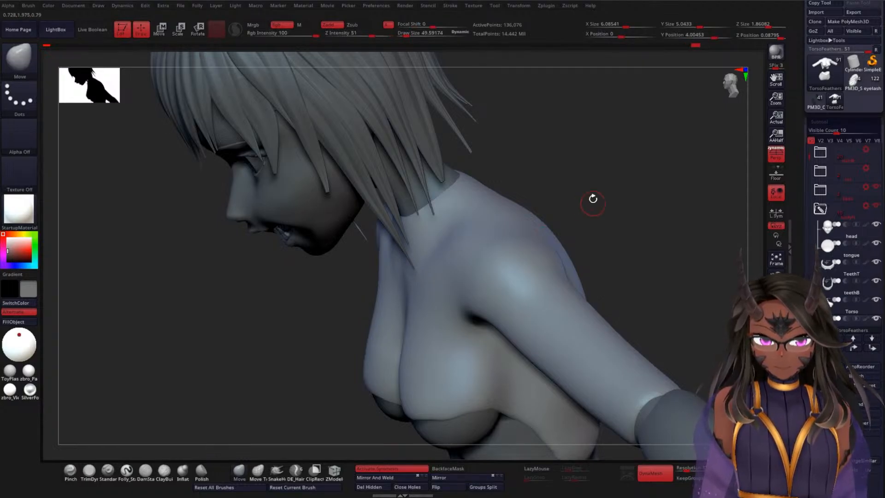
pyautogui.moveTo(592, 197)
pyautogui.mouseDown()
pyautogui.moveTo(642, 181)
pyautogui.moveTo(628, 198)
pyautogui.moveTo(593, 169)
pyautogui.moveTo(576, 194)
pyautogui.mouseUp()
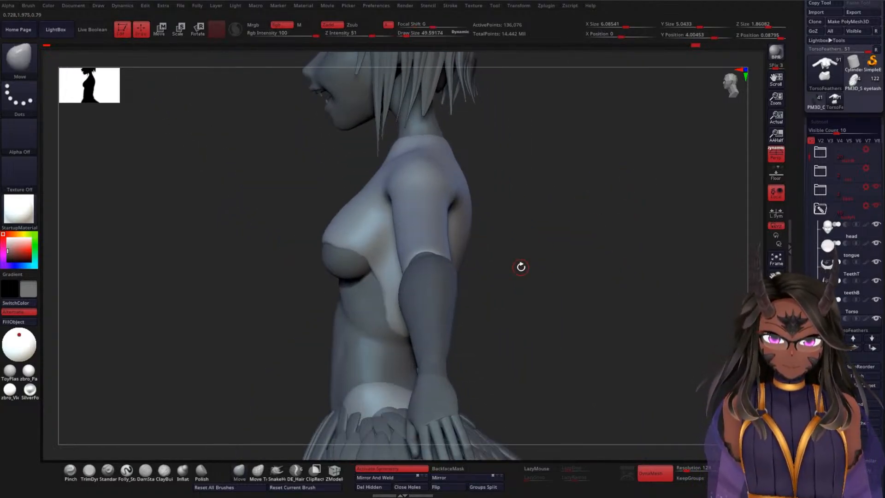
# Step: Reshape the top's front edge across both breasts using the Move brush at a draw size of about 224
pyautogui.moveTo(541, 269); pyautogui.dragTo(588, 257)
pyautogui.moveTo(475, 326)
pyautogui.keyDown('alt'); pyautogui.mouseDown()
pyautogui.moveTo(476, 290)
pyautogui.moveTo(455, 235)
pyautogui.mouseUp(); pyautogui.keyUp('alt')
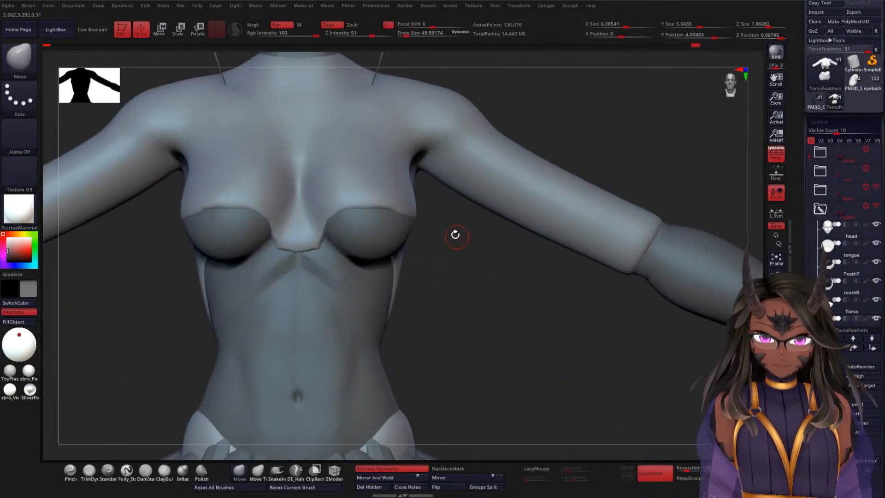
pyautogui.press('space')
pyautogui.moveTo(502, 287); pyautogui.dragTo(521, 281)
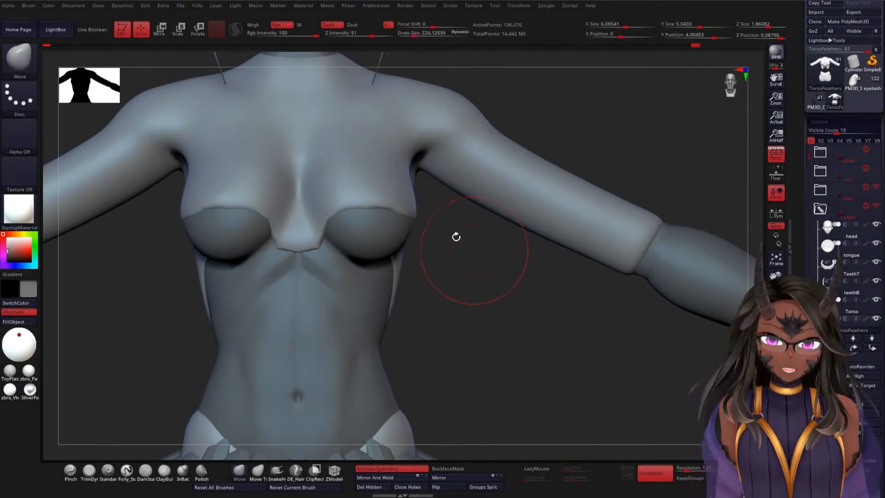
pyautogui.moveTo(389, 210); pyautogui.dragTo(387, 202)
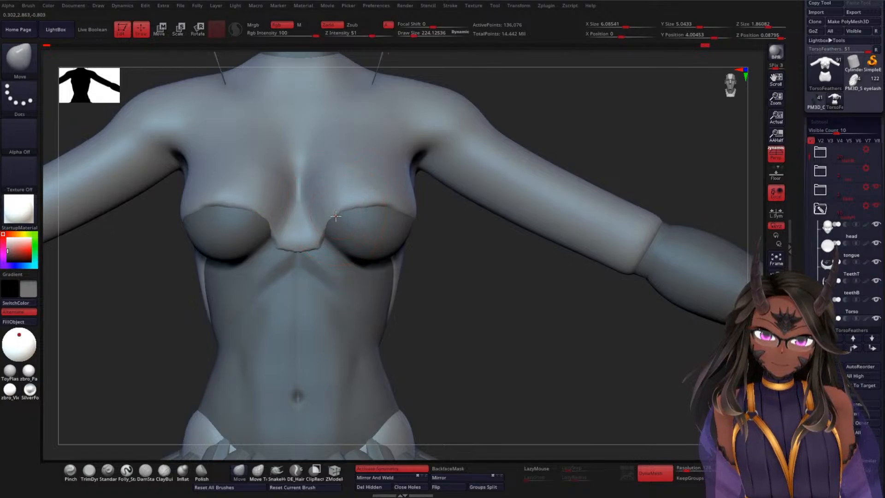
pyautogui.moveTo(450, 240); pyautogui.dragTo(399, 207)
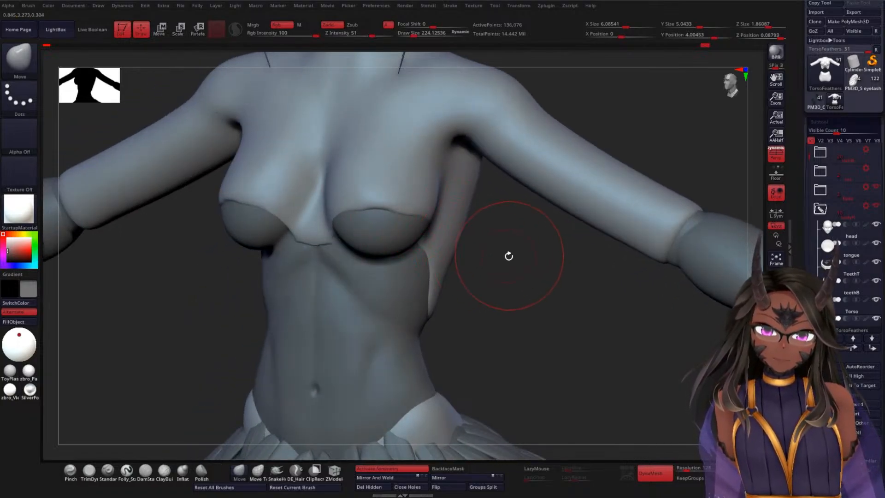
pyautogui.moveTo(509, 255)
pyautogui.mouseDown()
pyautogui.moveTo(415, 232)
pyautogui.moveTo(404, 214)
pyautogui.moveTo(380, 205)
pyautogui.moveTo(421, 214)
pyautogui.mouseUp()
pyautogui.moveTo(253, 285); pyautogui.dragTo(299, 276)
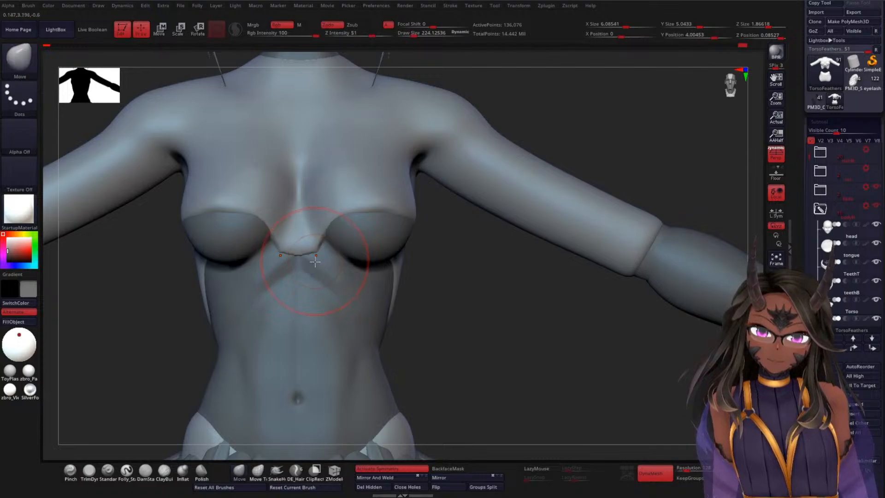
# Step: Round and smooth the top's centre point below the cleavage at a draw size of about 100
pyautogui.press('space')
pyautogui.moveTo(316, 258); pyautogui.dragTo(305, 258)
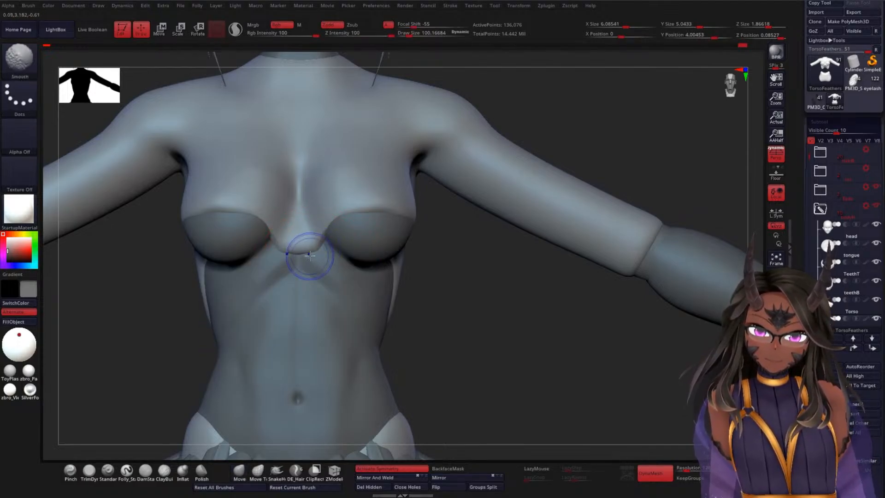
pyautogui.keyDown('alt'); pyautogui.moveTo(492, 294); pyautogui.dragTo(524, 298); pyautogui.keyUp('alt')
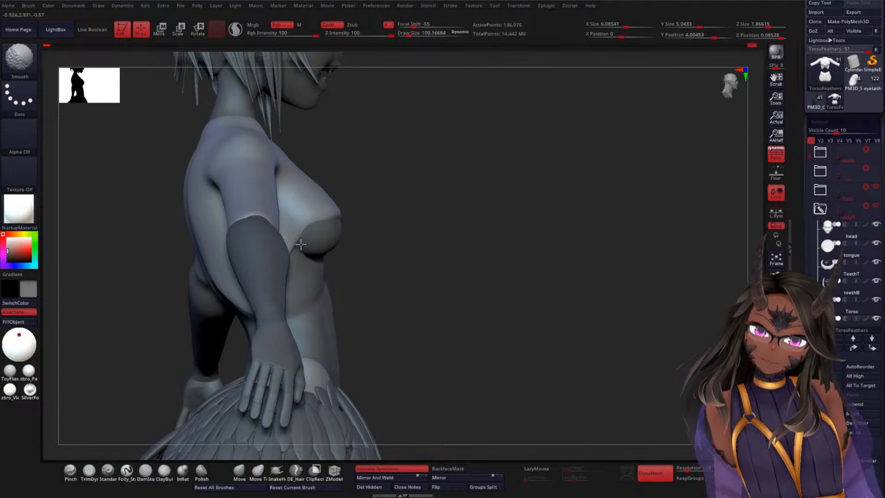
# Step: Adjust the top's side edge and lower back points with the Move brush at a draw size of about 224
pyautogui.moveTo(429, 247); pyautogui.dragTo(389, 280)
pyautogui.press('space')
pyautogui.moveTo(480, 266)
pyautogui.mouseDown()
pyautogui.moveTo(487, 266)
pyautogui.moveTo(456, 305)
pyautogui.mouseUp()
pyautogui.moveTo(456, 148)
pyautogui.mouseDown()
pyautogui.moveTo(485, 192)
pyautogui.moveTo(421, 161)
pyautogui.moveTo(530, 184)
pyautogui.moveTo(581, 207)
pyautogui.moveTo(512, 222)
pyautogui.mouseUp()
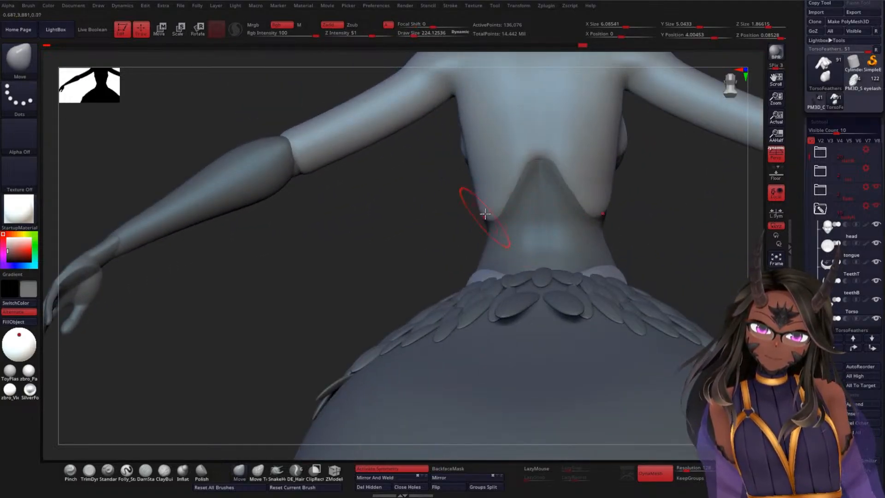
pyautogui.moveTo(454, 205)
pyautogui.mouseDown()
pyautogui.moveTo(381, 263)
pyautogui.moveTo(441, 236)
pyautogui.moveTo(608, 212)
pyautogui.moveTo(542, 237)
pyautogui.mouseUp()
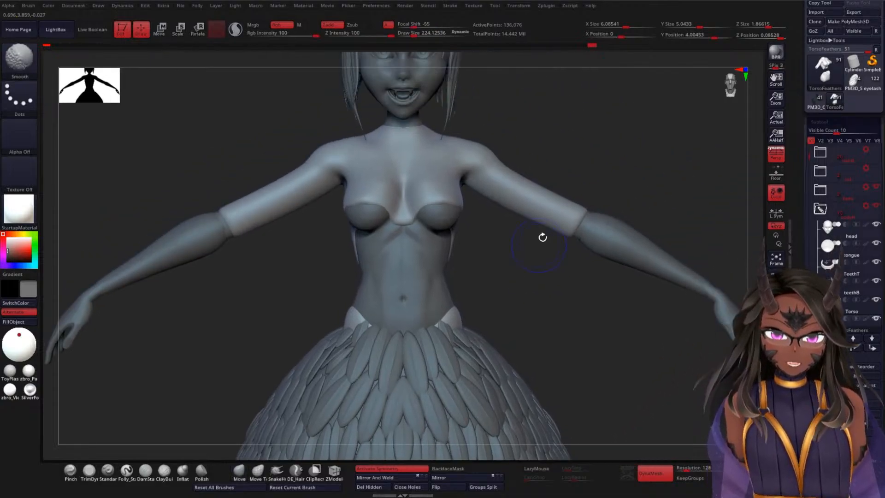
# Step: Smooth the top between the breasts, and refine its centre and lower back edge with the Move brush
pyautogui.moveTo(602, 129)
pyautogui.keyDown('alt'); pyautogui.mouseDown()
pyautogui.moveTo(602, 118)
pyautogui.moveTo(554, 249)
pyautogui.moveTo(559, 348)
pyautogui.mouseUp(); pyautogui.keyUp('alt')
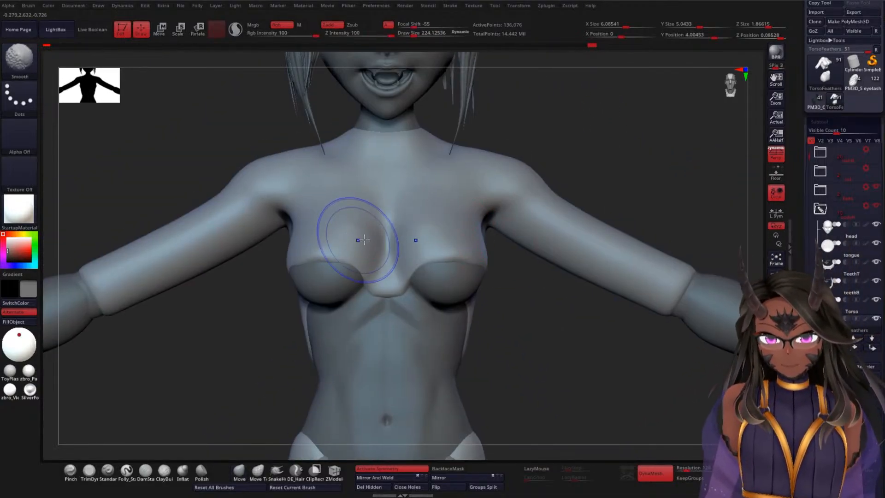
pyautogui.moveTo(512, 273); pyautogui.dragTo(532, 409)
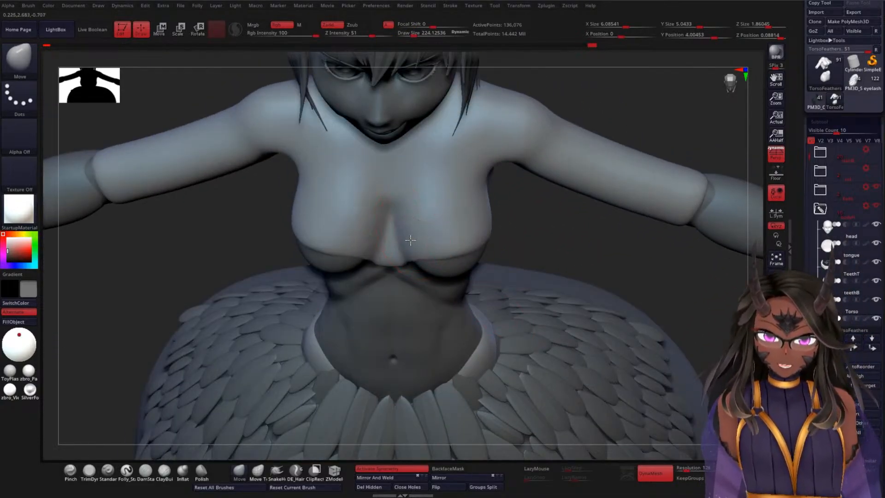
pyautogui.moveTo(420, 190)
pyautogui.keyDown('shift'); pyautogui.mouseDown()
pyautogui.moveTo(432, 170)
pyautogui.moveTo(479, 170)
pyautogui.mouseUp(); pyautogui.keyUp('shift')
pyautogui.moveTo(557, 240)
pyautogui.mouseDown()
pyautogui.moveTo(552, 94)
pyautogui.moveTo(555, 136)
pyautogui.moveTo(455, 111)
pyautogui.mouseUp()
pyautogui.moveTo(588, 280)
pyautogui.mouseDown()
pyautogui.moveTo(579, 276)
pyautogui.moveTo(593, 305)
pyautogui.moveTo(541, 290)
pyautogui.moveTo(506, 246)
pyautogui.moveTo(441, 248)
pyautogui.mouseUp()
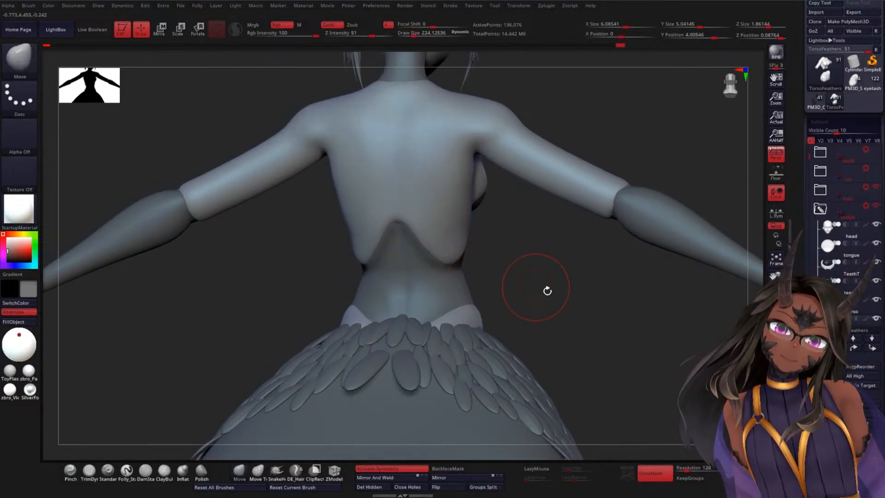
# Step: Shape the front point between the breasts and nudge the neckline up around the neck base with the Move brush
pyautogui.moveTo(546, 290); pyautogui.dragTo(556, 232)
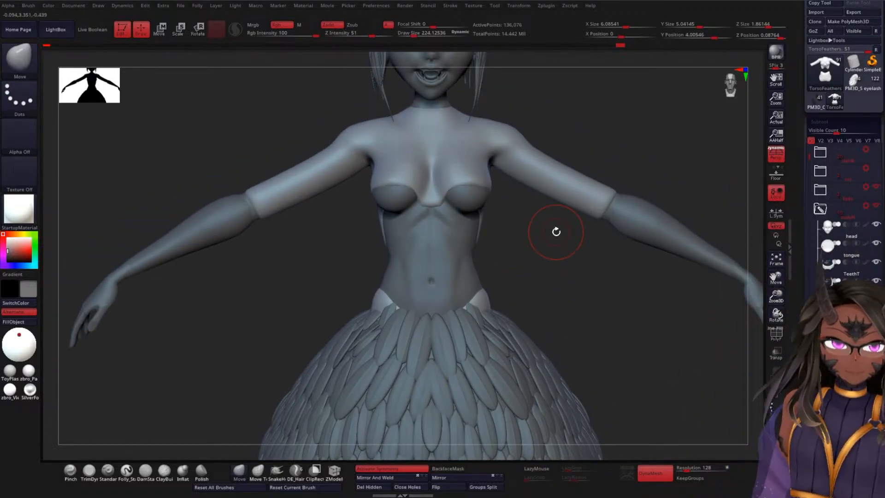
pyautogui.keyDown('alt'); pyautogui.moveTo(553, 231); pyautogui.dragTo(578, 263); pyautogui.keyUp('alt')
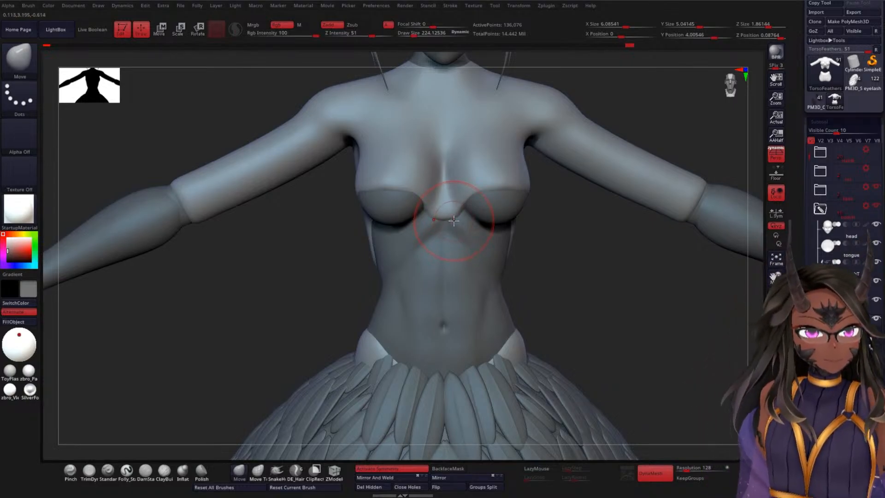
pyautogui.keyDown('shift'); pyautogui.moveTo(450, 220); pyautogui.dragTo(473, 227); pyautogui.keyUp('shift')
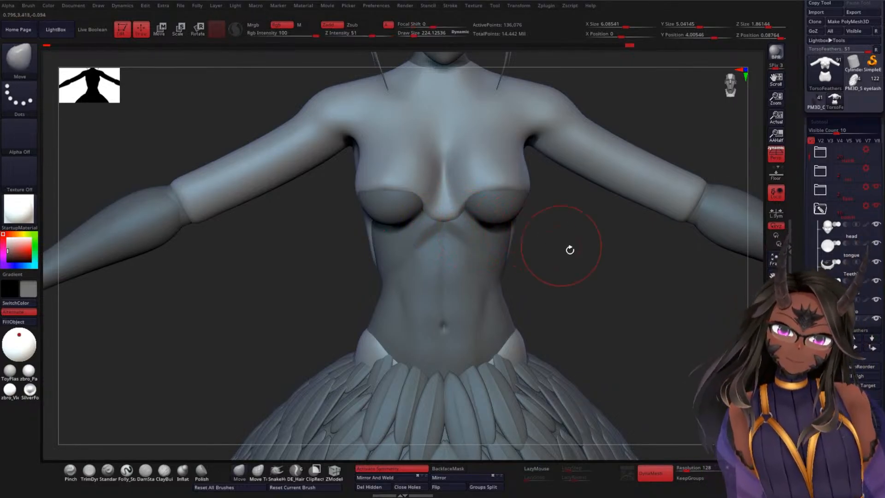
pyautogui.moveTo(588, 262)
pyautogui.keyDown('shift'); pyautogui.mouseDown()
pyautogui.moveTo(589, 283)
pyautogui.moveTo(640, 154)
pyautogui.moveTo(615, 217)
pyautogui.mouseUp(); pyautogui.keyUp('shift')
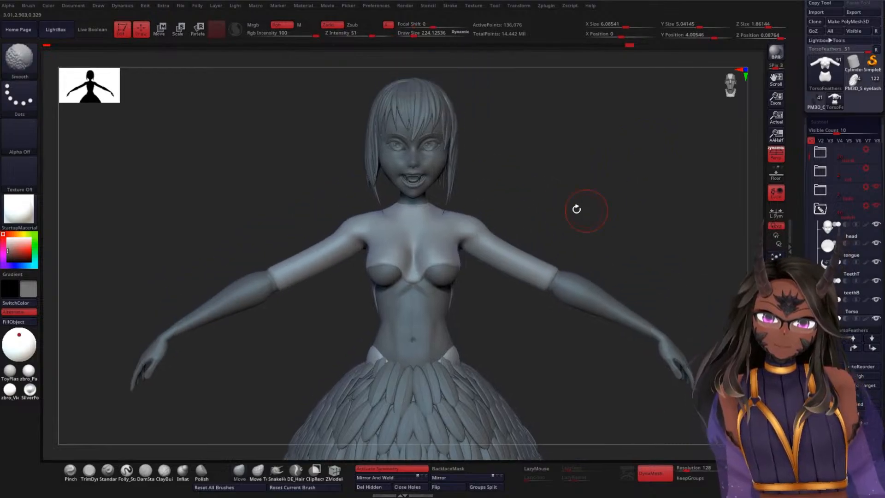
pyautogui.keyDown('shift'); pyautogui.moveTo(413, 208); pyautogui.dragTo(412, 201); pyautogui.keyUp('shift')
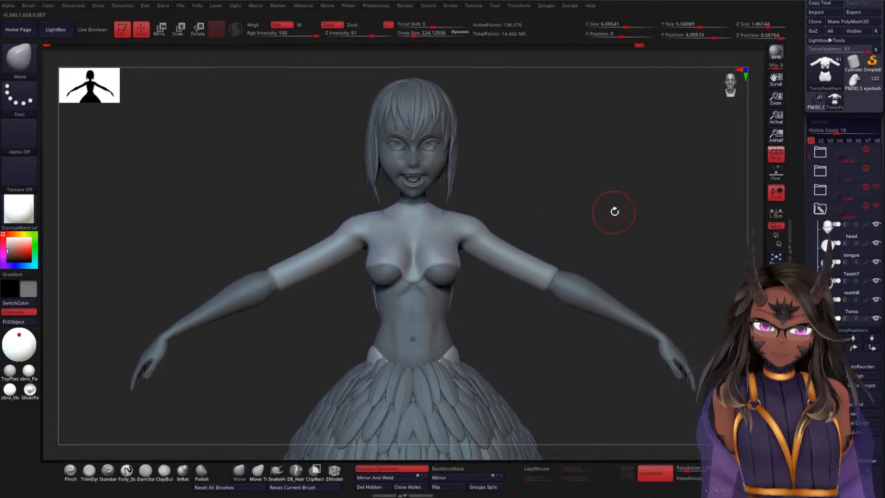
pyautogui.keyDown('alt'); pyautogui.moveTo(606, 220); pyautogui.dragTo(604, 199); pyautogui.keyUp('alt')
pyautogui.keyDown('alt'); pyautogui.moveTo(595, 169); pyautogui.dragTo(557, 223); pyautogui.keyUp('alt')
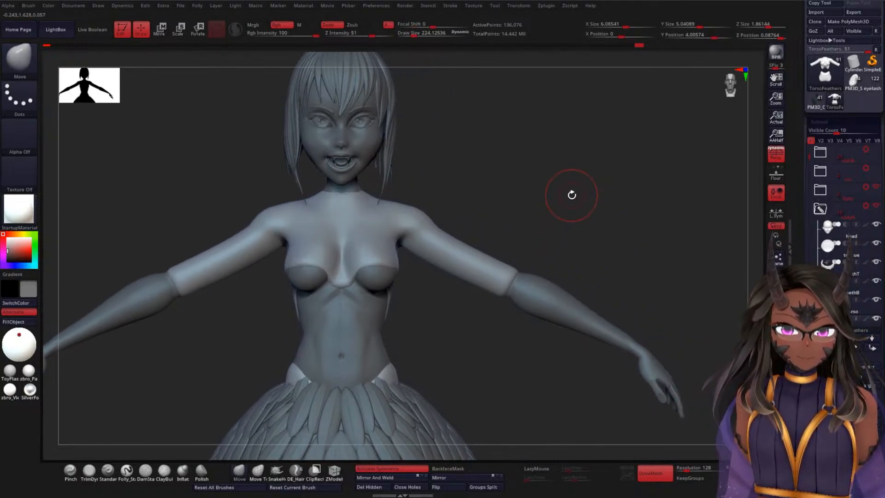
# Step: Smooth the sleeve ends and pull their front edges outward toward the elbows with the Move brush at a draw size of about 224
pyautogui.moveTo(572, 194)
pyautogui.mouseDown()
pyautogui.moveTo(588, 217)
pyautogui.moveTo(557, 233)
pyautogui.moveTo(530, 277)
pyautogui.mouseUp()
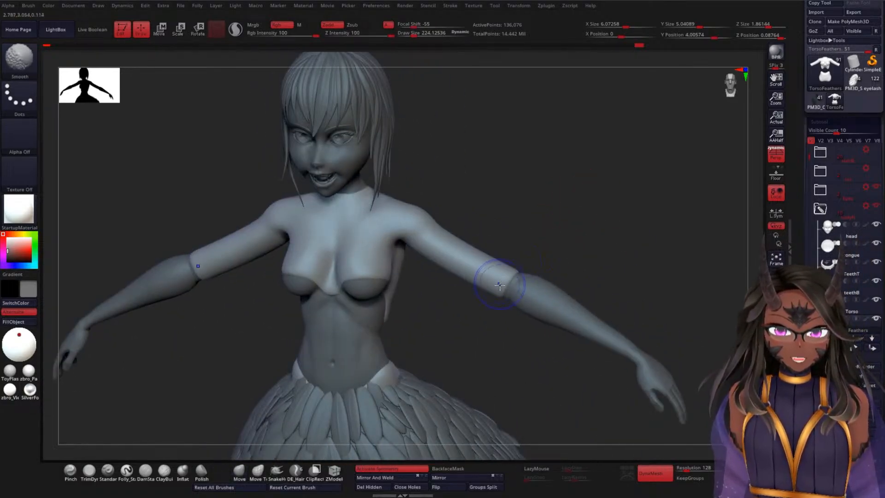
pyautogui.keyDown('shift'); pyautogui.moveTo(573, 167); pyautogui.dragTo(569, 182); pyautogui.keyUp('shift')
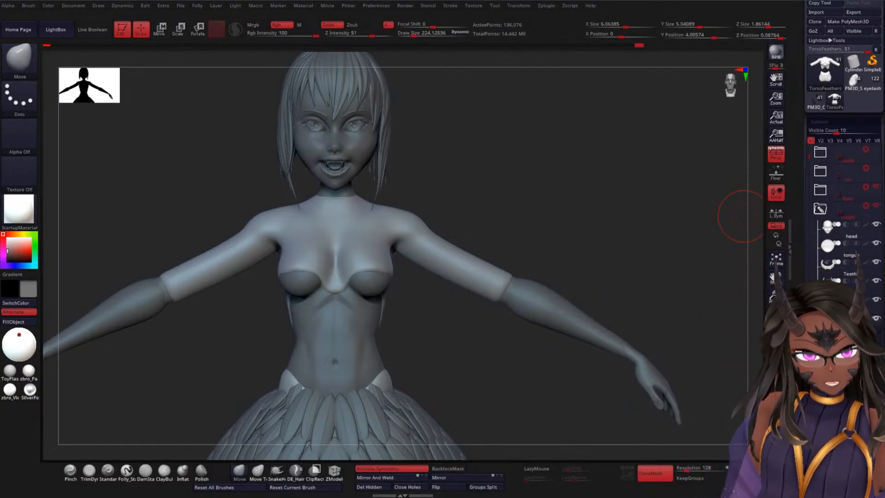
pyautogui.keyDown('alt'); pyautogui.moveTo(613, 241); pyautogui.dragTo(566, 235); pyautogui.keyUp('alt')
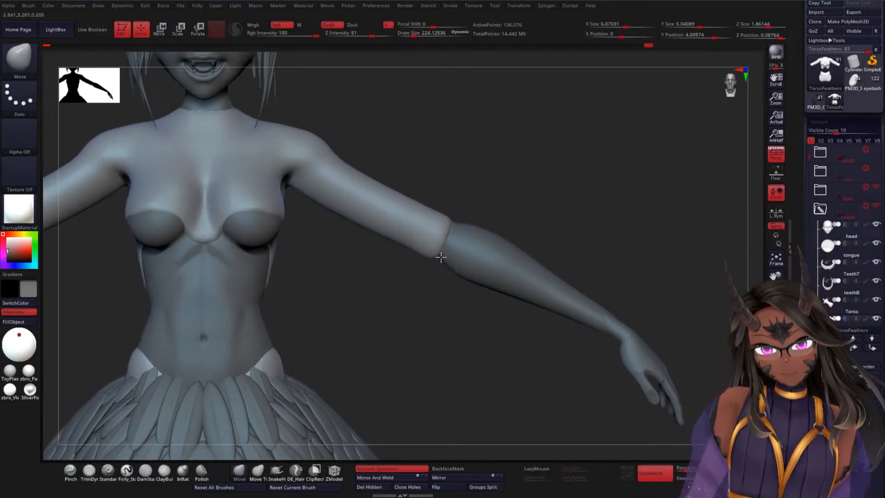
pyautogui.moveTo(524, 184); pyautogui.dragTo(445, 215)
pyautogui.moveTo(552, 149)
pyautogui.mouseDown()
pyautogui.moveTo(556, 189)
pyautogui.moveTo(484, 174)
pyautogui.mouseUp()
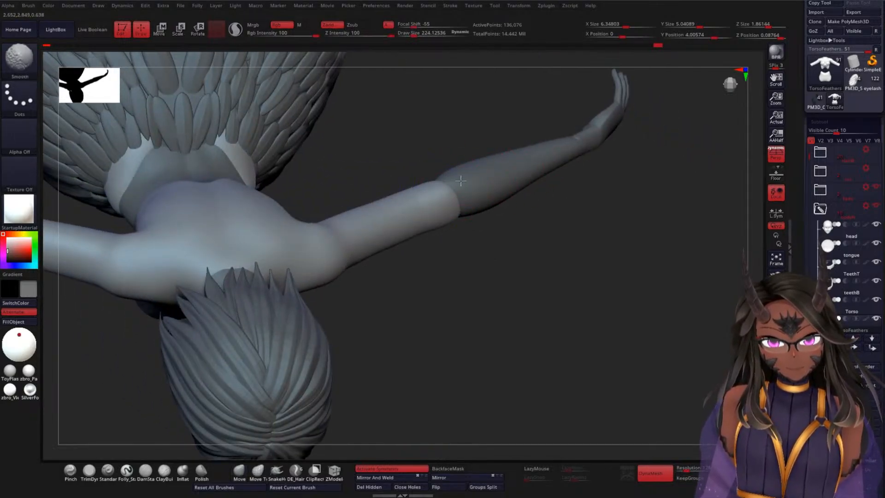
# Step: Reshape the sleeve ends around the top and back of the elbows with the Move brush, keeping symmetry active
pyautogui.moveTo(527, 213); pyautogui.dragTo(513, 222)
pyautogui.moveTo(432, 174)
pyautogui.mouseDown()
pyautogui.moveTo(418, 163)
pyautogui.moveTo(460, 160)
pyautogui.mouseUp()
pyautogui.moveTo(525, 202); pyautogui.dragTo(508, 213)
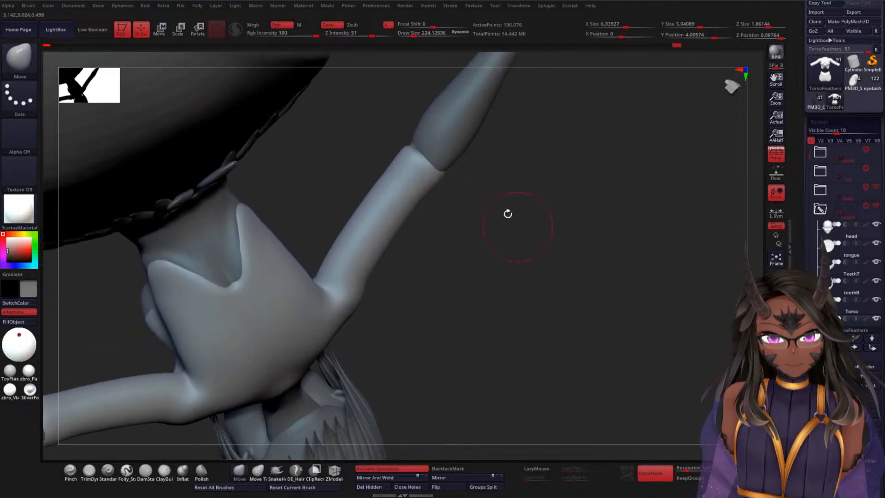
pyautogui.moveTo(407, 145); pyautogui.dragTo(406, 136)
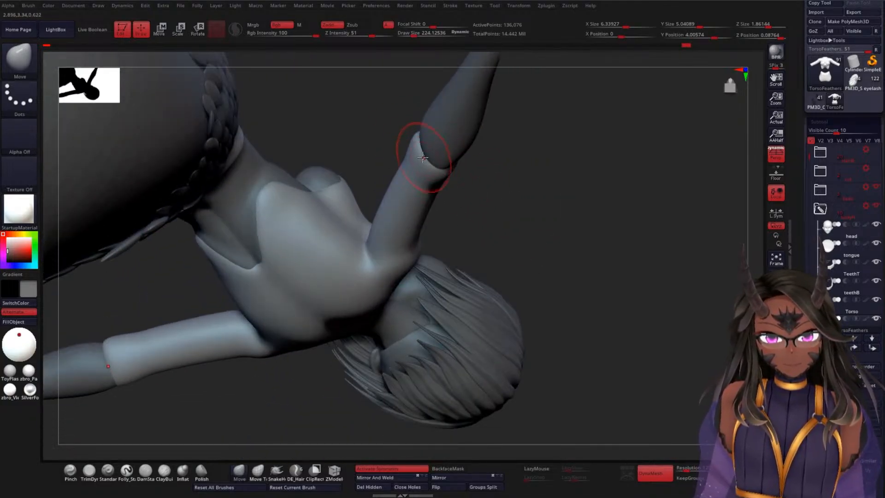
pyautogui.moveTo(421, 144); pyautogui.dragTo(416, 161)
pyautogui.moveTo(512, 168)
pyautogui.mouseDown()
pyautogui.moveTo(490, 166)
pyautogui.moveTo(498, 179)
pyautogui.moveTo(466, 134)
pyautogui.mouseUp()
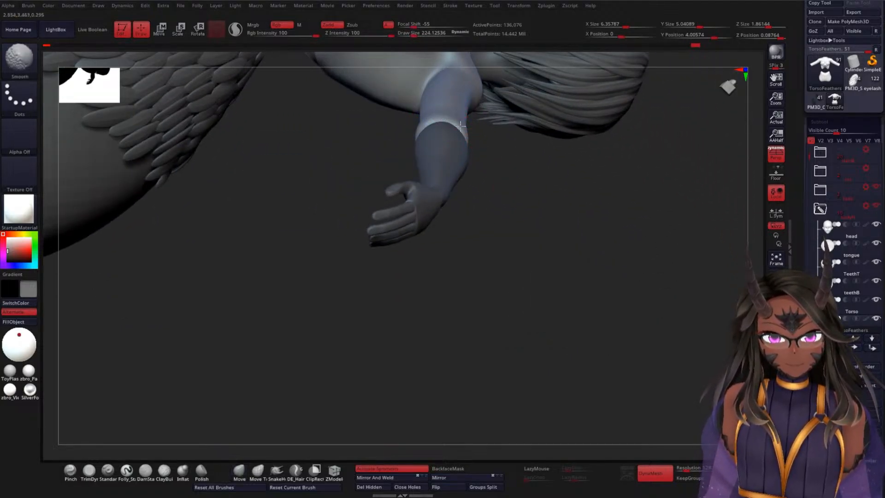
# Step: Smooth the sleeve edges around the elbows from the back
pyautogui.moveTo(520, 191); pyautogui.dragTo(395, 89)
pyautogui.press('shift')
pyautogui.press('shift')
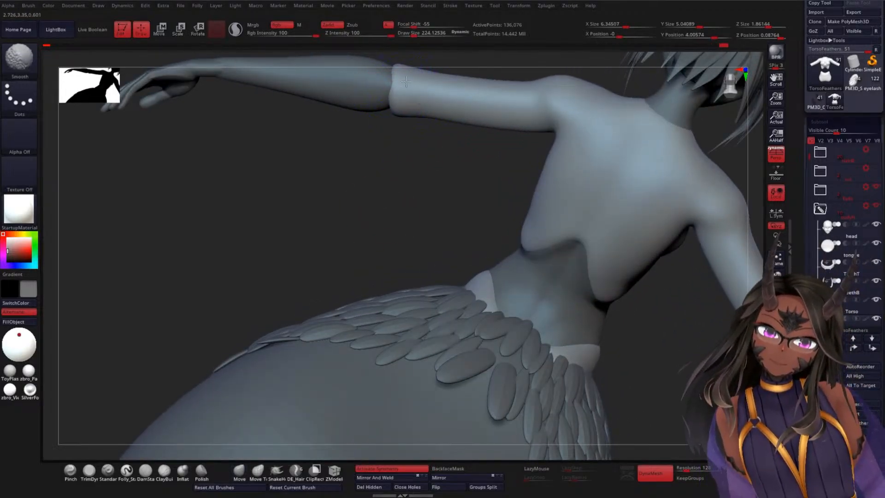
# Step: Pull the clothing outward over the upper arms just below the shoulders with the Move brush and smooth the adjusted area
pyautogui.moveTo(391, 187)
pyautogui.mouseDown()
pyautogui.moveTo(387, 199)
pyautogui.moveTo(364, 174)
pyautogui.moveTo(316, 160)
pyautogui.moveTo(578, 144)
pyautogui.moveTo(565, 123)
pyautogui.moveTo(576, 180)
pyautogui.moveTo(553, 166)
pyautogui.mouseUp()
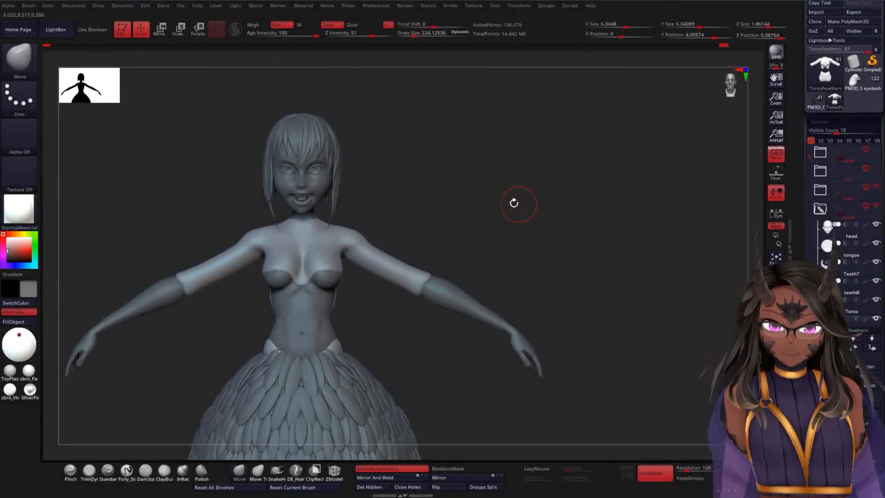
pyautogui.keyDown('alt'); pyautogui.moveTo(460, 170); pyautogui.dragTo(507, 202); pyautogui.keyUp('alt')
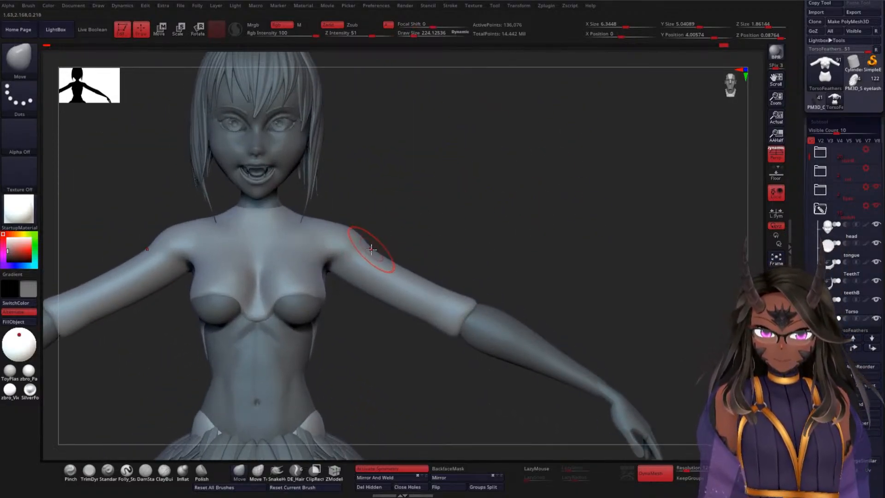
pyautogui.moveTo(372, 250); pyautogui.dragTo(377, 247)
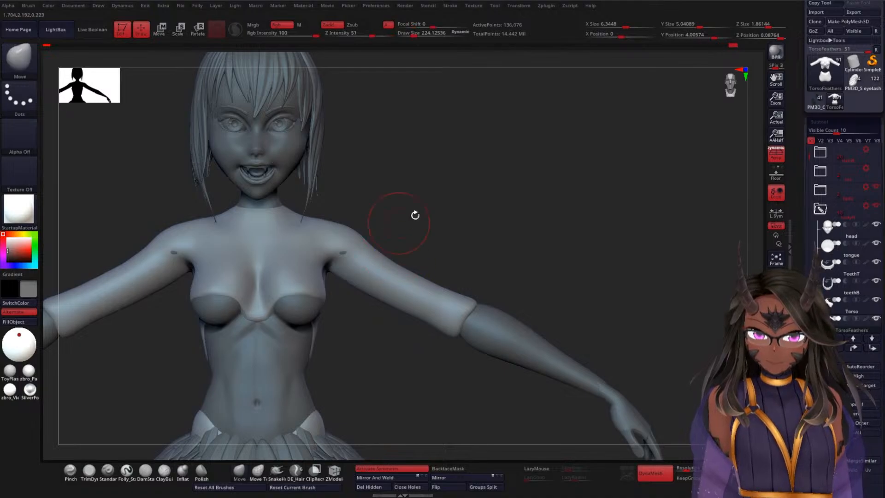
pyautogui.moveTo(415, 215); pyautogui.dragTo(387, 251)
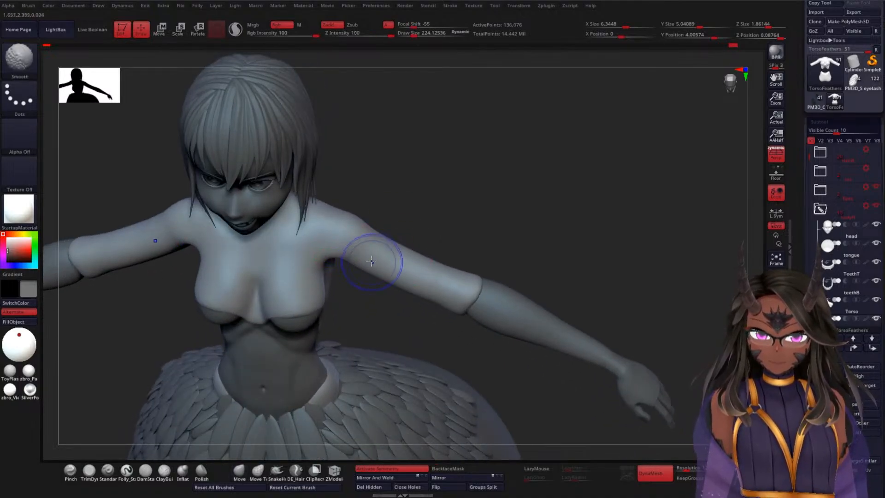
pyautogui.moveTo(458, 213)
pyautogui.keyDown('shift'); pyautogui.mouseDown()
pyautogui.moveTo(474, 217)
pyautogui.moveTo(470, 223)
pyautogui.mouseUp(); pyautogui.keyUp('shift')
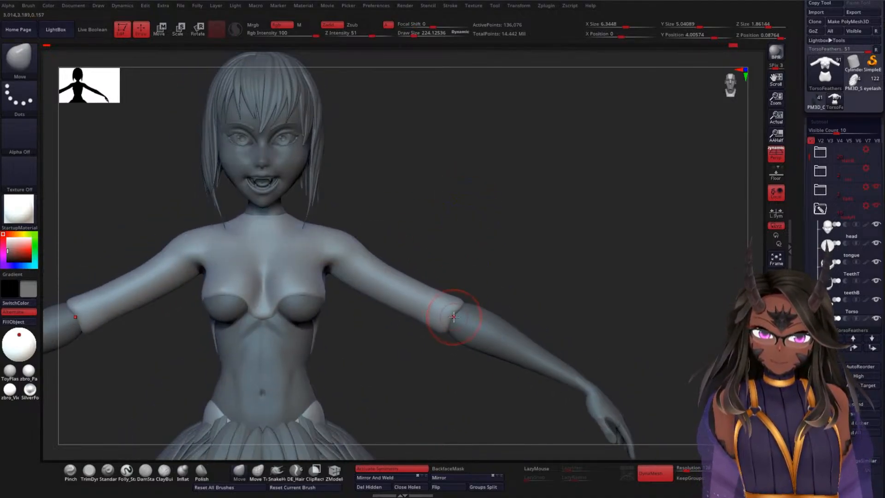
# Step: Straighten the front edges of the sleeve ends at the elbows with the Move brush and smooth them
pyautogui.moveTo(454, 316); pyautogui.dragTo(450, 343)
pyautogui.moveTo(452, 305)
pyautogui.keyDown('shift'); pyautogui.mouseDown()
pyautogui.moveTo(461, 307)
pyautogui.moveTo(444, 336)
pyautogui.mouseUp(); pyautogui.keyUp('shift')
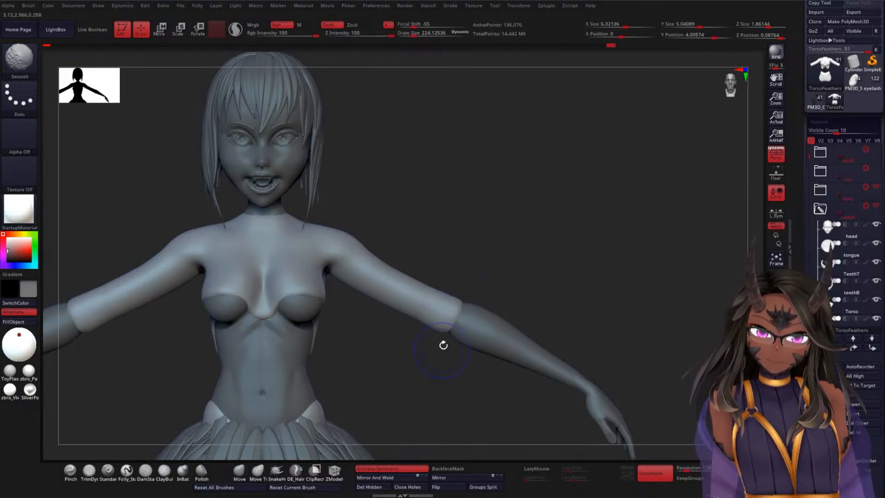
pyautogui.moveTo(515, 272); pyautogui.dragTo(477, 269)
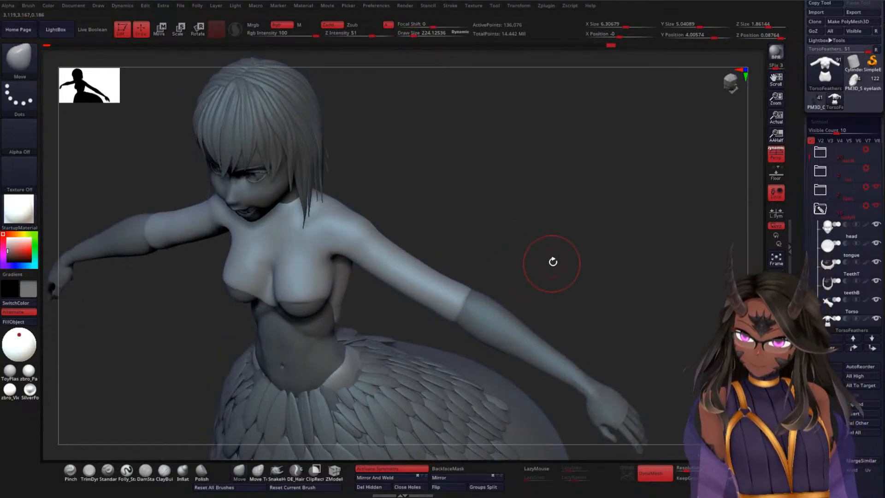
pyautogui.moveTo(551, 261); pyautogui.dragTo(564, 143)
pyautogui.moveTo(535, 323); pyautogui.dragTo(528, 291)
# Step: Look over the bodyH subtools and save the file to disk
pyautogui.keyDown('alt'); pyautogui.moveTo(590, 225); pyautogui.dragTo(552, 230); pyautogui.keyUp('alt')
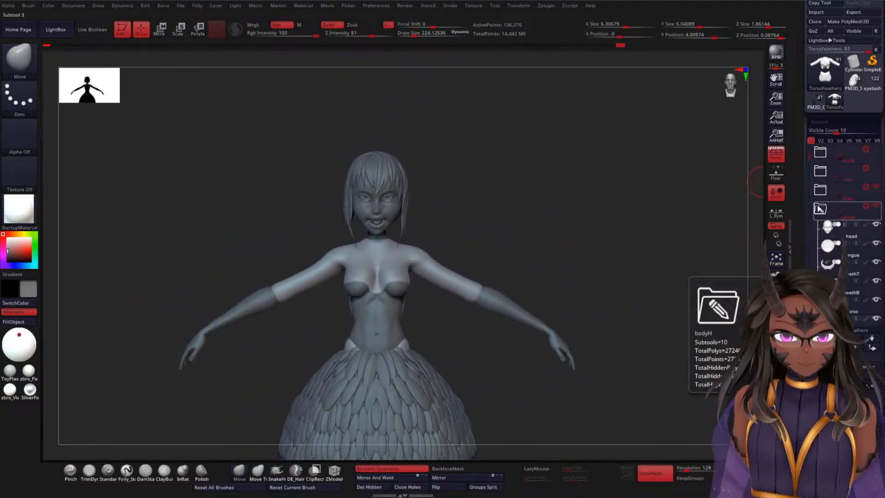
pyautogui.moveTo(810, 157); pyautogui.dragTo(807, 194)
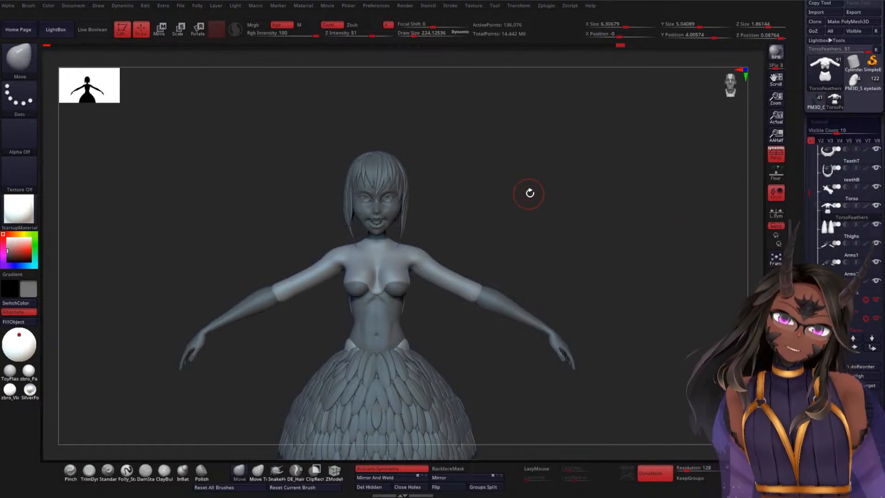
pyautogui.moveTo(798, 180); pyautogui.dragTo(799, 272)
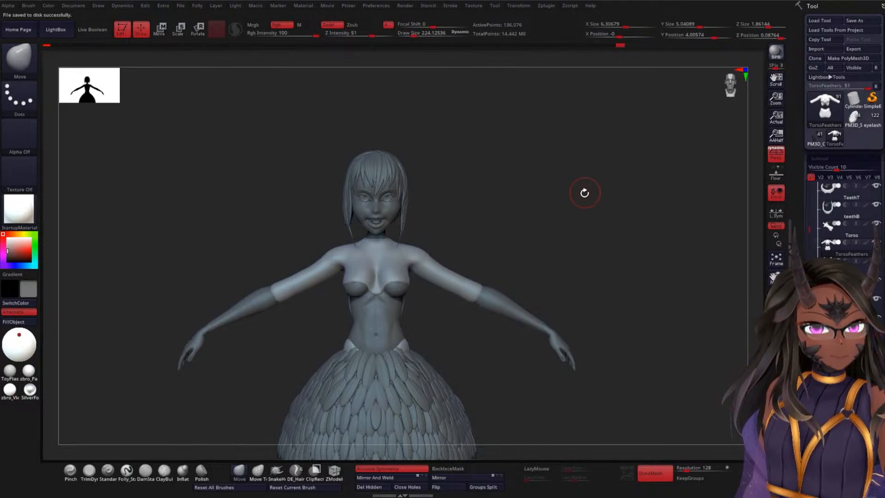
# Step: Try to build up a raised feather on the upper arm with the ClayBuildup brush at a draw size of about 73
pyautogui.keyDown('ctrl'); pyautogui.moveTo(584, 192); pyautogui.dragTo(585, 217, button='right'); pyautogui.keyUp('ctrl')
pyautogui.moveTo(584, 217); pyautogui.dragTo(573, 200)
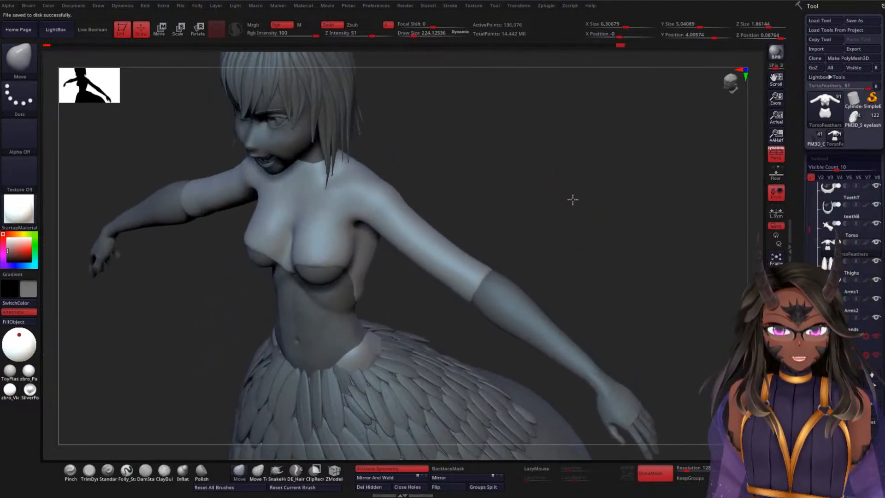
pyautogui.keyDown('ctrl'); pyautogui.moveTo(572, 199); pyautogui.dragTo(566, 235, button='right'); pyautogui.keyUp('ctrl')
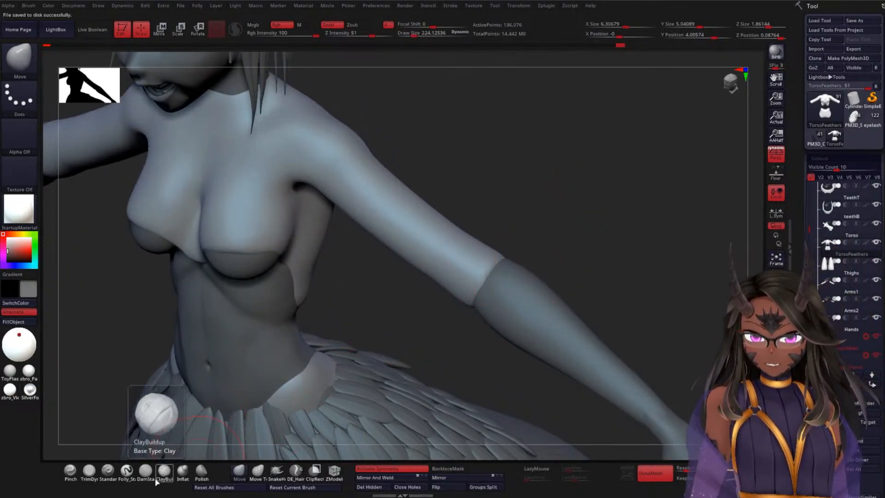
pyautogui.click(145, 470)
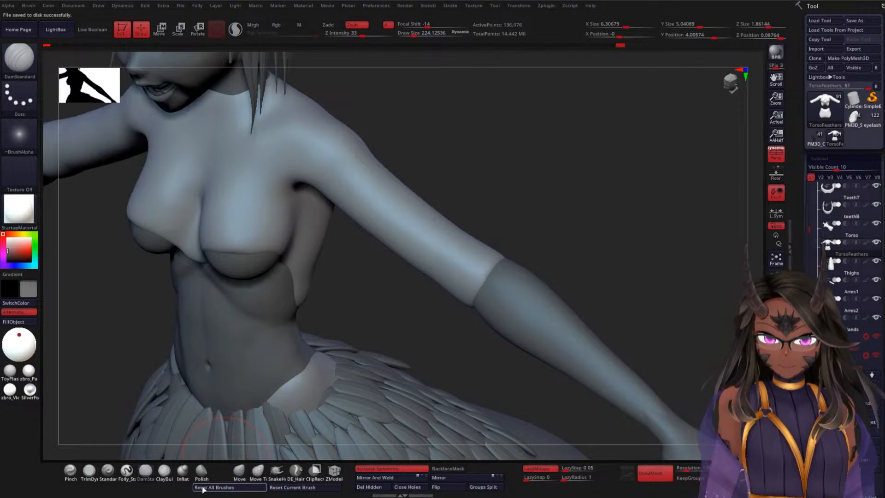
pyautogui.click(165, 471)
pyautogui.press('space')
pyautogui.press('space')
pyautogui.moveTo(495, 154); pyautogui.dragTo(496, 196)
pyautogui.moveTo(359, 198)
pyautogui.mouseDown()
pyautogui.moveTo(374, 196)
pyautogui.moveTo(361, 194)
pyautogui.moveTo(367, 198)
pyautogui.mouseUp()
pyautogui.moveTo(483, 175)
pyautogui.mouseDown()
pyautogui.moveTo(430, 186)
pyautogui.moveTo(377, 171)
pyautogui.moveTo(387, 146)
pyautogui.moveTo(390, 171)
pyautogui.mouseUp()
pyautogui.moveTo(176, 345)
pyautogui.mouseDown()
pyautogui.moveTo(161, 369)
pyautogui.moveTo(166, 362)
pyautogui.mouseUp()
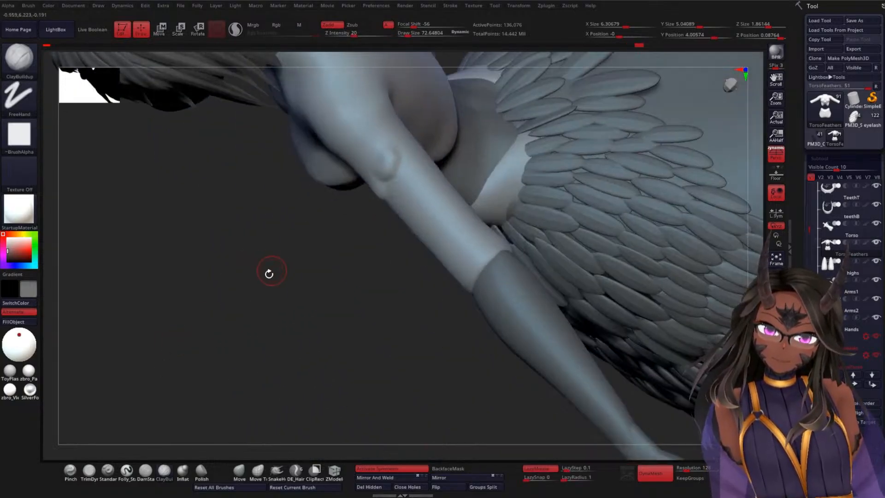
# Step: Try to add a second raised feather beside the first on the upper arm with ClayBuildup and smooth it
pyautogui.moveTo(269, 274); pyautogui.dragTo(359, 224)
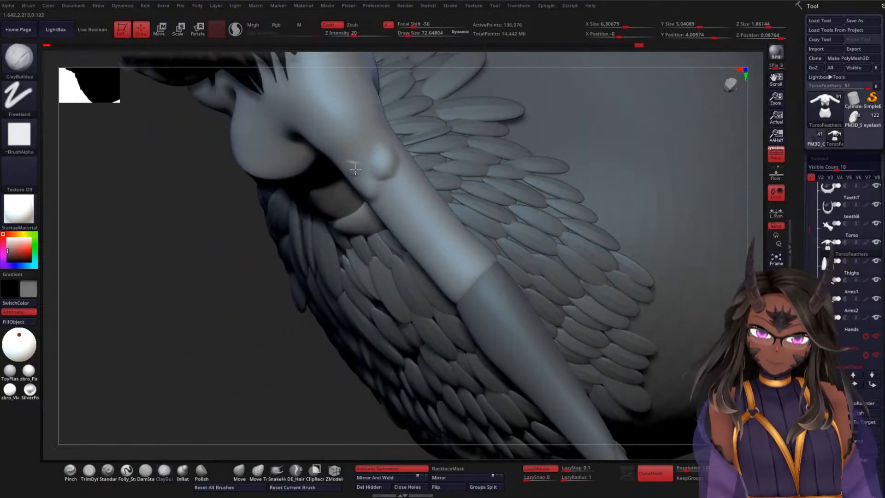
pyautogui.moveTo(356, 170)
pyautogui.mouseDown()
pyautogui.moveTo(362, 142)
pyautogui.moveTo(358, 157)
pyautogui.moveTo(349, 139)
pyautogui.mouseUp()
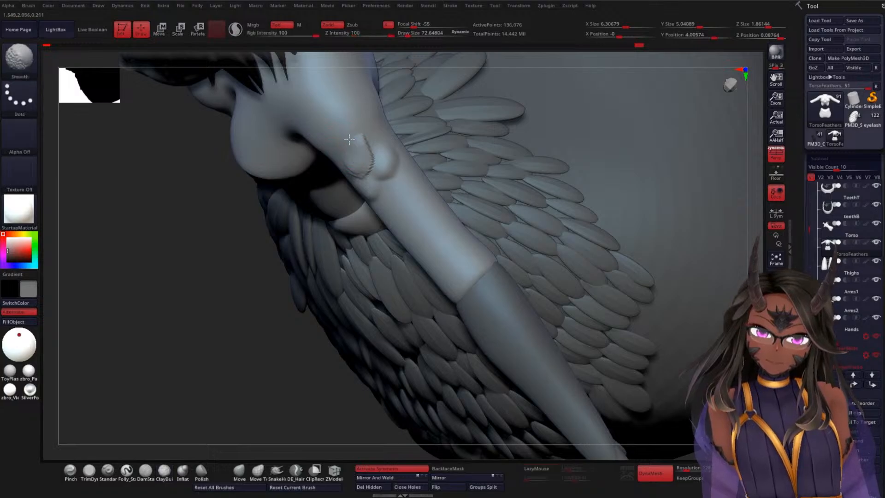
pyautogui.moveTo(277, 237); pyautogui.dragTo(227, 276)
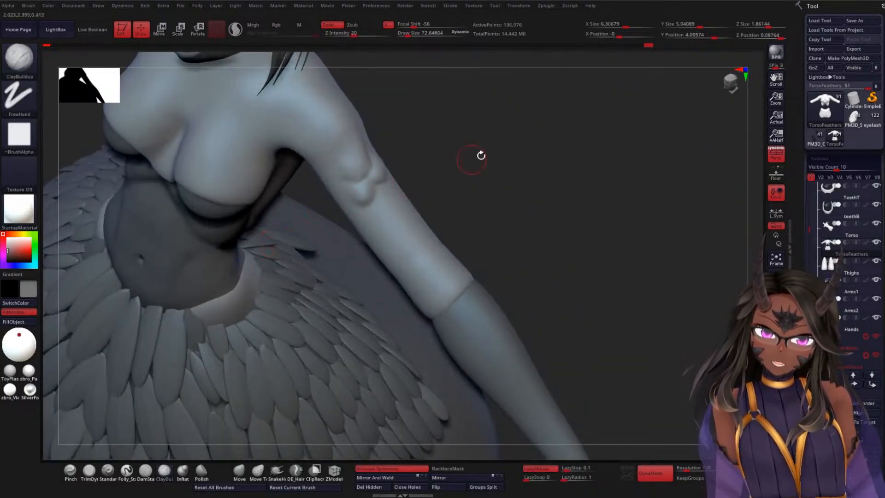
pyautogui.moveTo(515, 151)
pyautogui.mouseDown()
pyautogui.moveTo(524, 174)
pyautogui.moveTo(417, 147)
pyautogui.moveTo(379, 161)
pyautogui.moveTo(376, 181)
pyautogui.mouseUp()
# Step: Undo the ClayBuildup feather strokes on the upper arm
pyautogui.click(153, 473)
pyautogui.hotkey('ctrl', 'z')
pyautogui.hotkey('ctrl', 'z')
pyautogui.hotkey('ctrl', 'z')
pyautogui.hotkey('ctrl', 'z')
pyautogui.hotkey('ctrl', 'z')
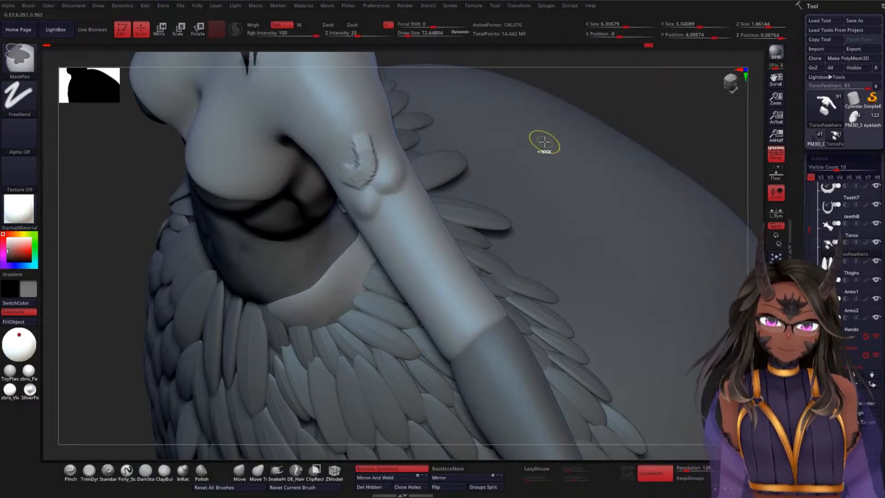
pyautogui.keyDown('shift'); pyautogui.moveTo(349, 173); pyautogui.dragTo(367, 115); pyautogui.keyUp('shift')
pyautogui.moveTo(654, 119)
pyautogui.mouseDown()
pyautogui.moveTo(685, 92)
pyautogui.moveTo(668, 123)
pyautogui.moveTo(638, 134)
pyautogui.mouseUp()
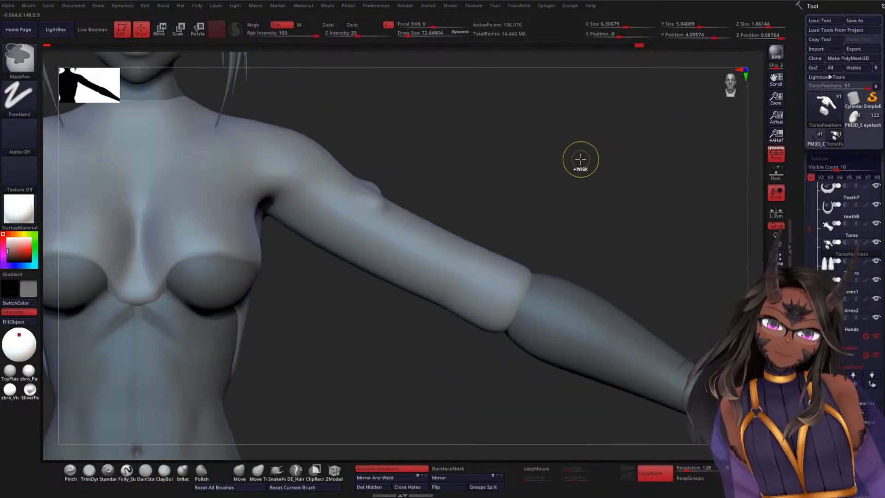
pyautogui.hotkey('ctrl', 'z')
pyautogui.hotkey('ctrl', 'z')
pyautogui.hotkey('ctrl', 'z')
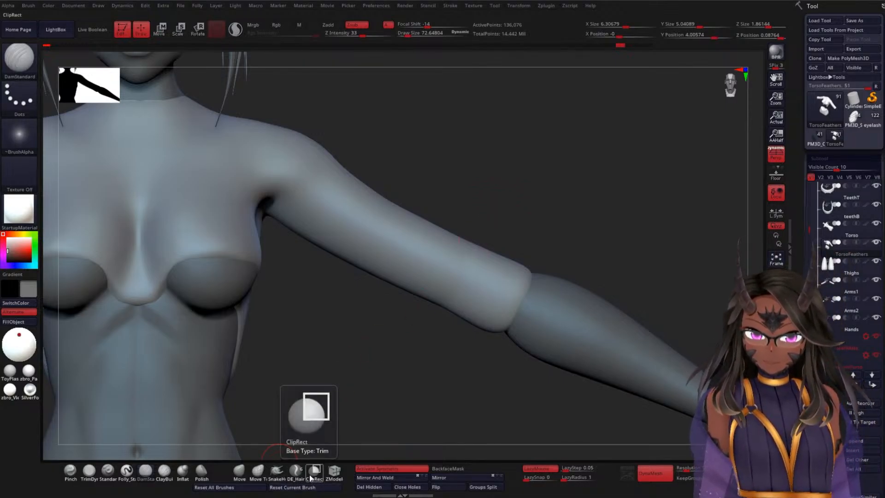
# Step: Inflate the whole TorsoFeathers subtool slightly with the Inflate deformation
pyautogui.moveTo(807, 241); pyautogui.dragTo(821, 151)
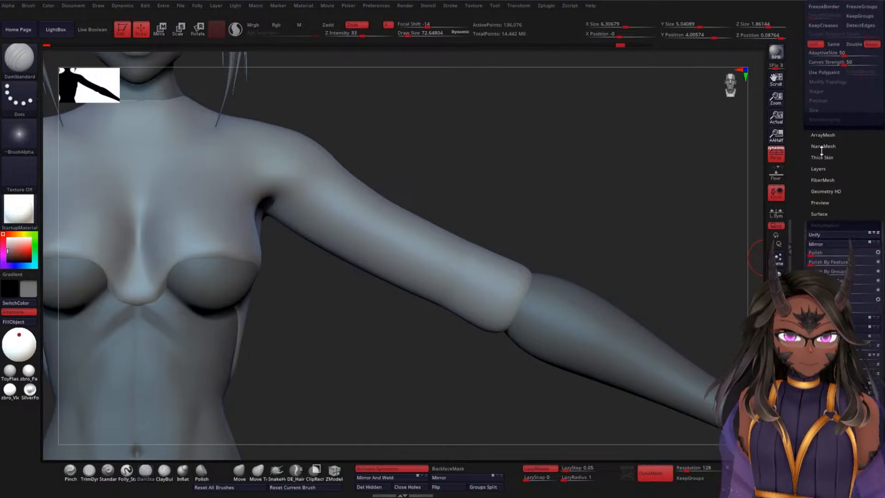
pyautogui.moveTo(802, 237); pyautogui.dragTo(810, 167)
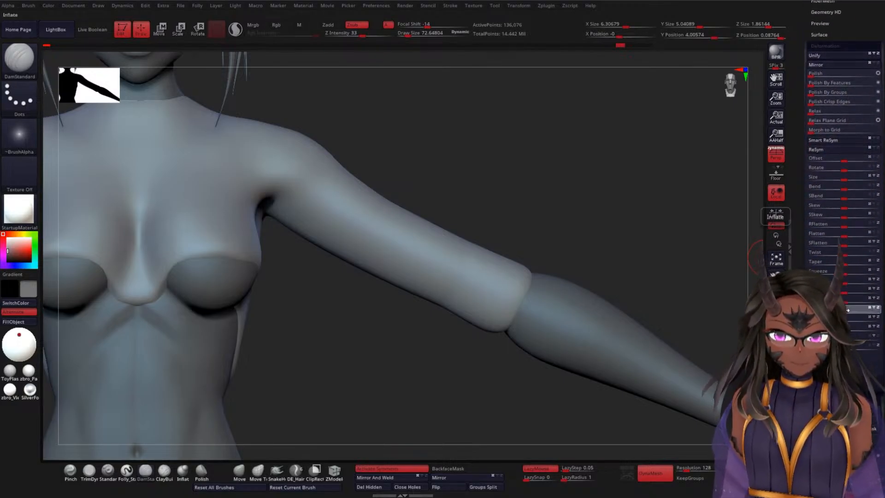
pyautogui.moveTo(847, 310); pyautogui.dragTo(849, 310)
pyautogui.moveTo(611, 208)
pyautogui.keyDown('alt'); pyautogui.mouseDown()
pyautogui.moveTo(612, 176)
pyautogui.moveTo(639, 185)
pyautogui.moveTo(542, 172)
pyautogui.mouseUp(); pyautogui.keyUp('alt')
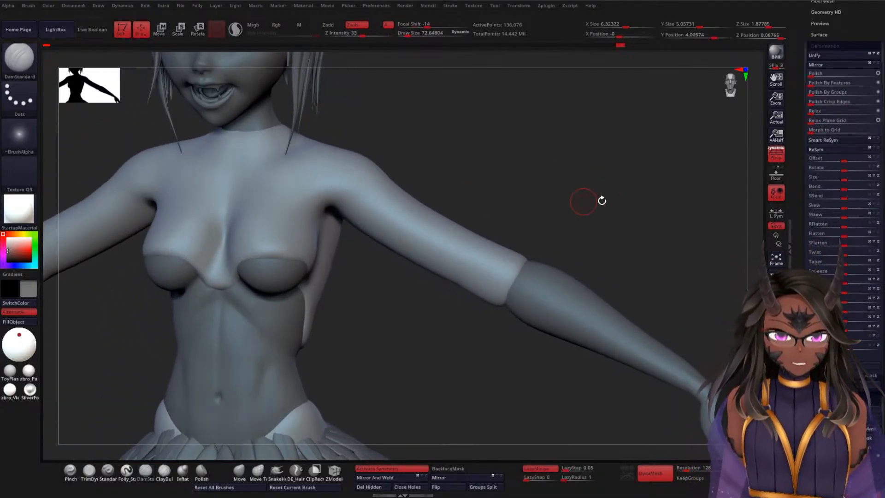
pyautogui.moveTo(801, 237); pyautogui.dragTo(801, 264)
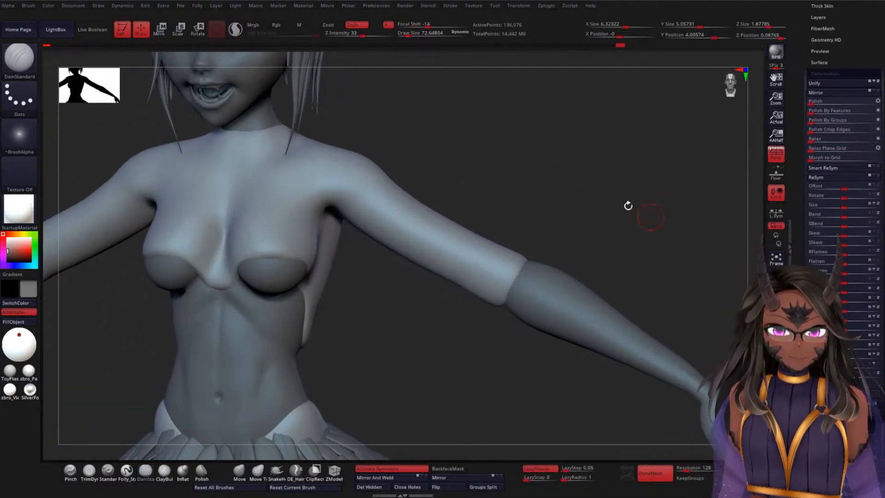
# Step: Try to pull a feather tip out of the sleeve's middle with the Move Topological brush and smooth around it
pyautogui.keyDown('alt'); pyautogui.moveTo(576, 177); pyautogui.dragTo(550, 187); pyautogui.keyUp('alt')
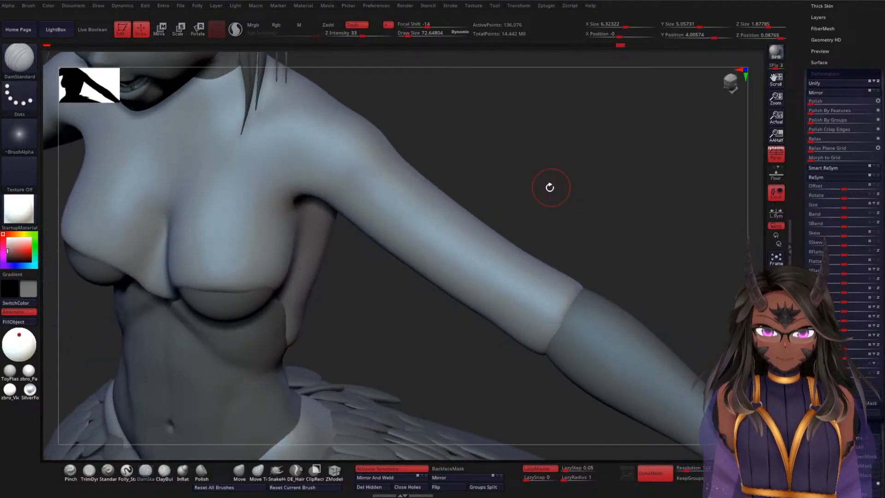
pyautogui.click(258, 470)
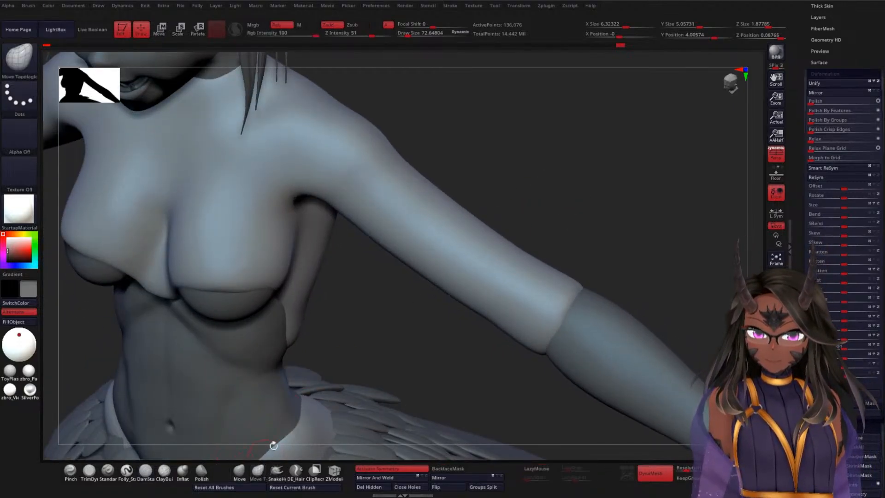
pyautogui.moveTo(568, 185); pyautogui.dragTo(530, 203)
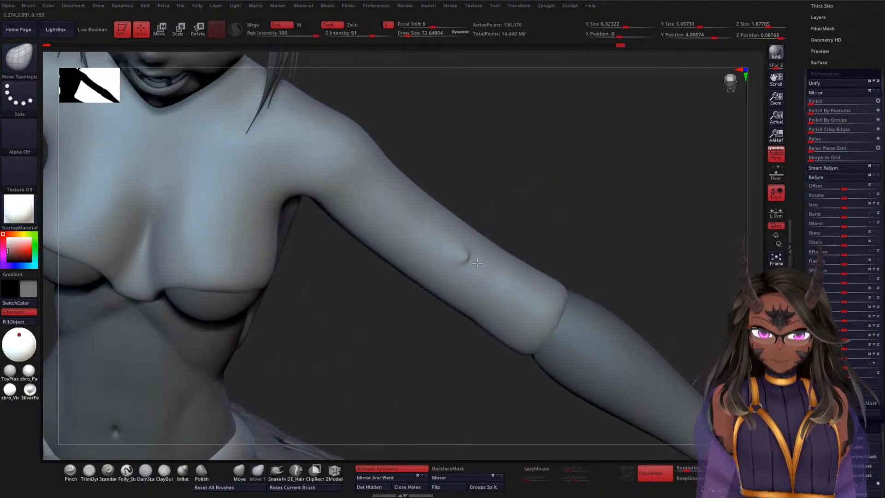
pyautogui.moveTo(533, 233); pyautogui.dragTo(467, 251)
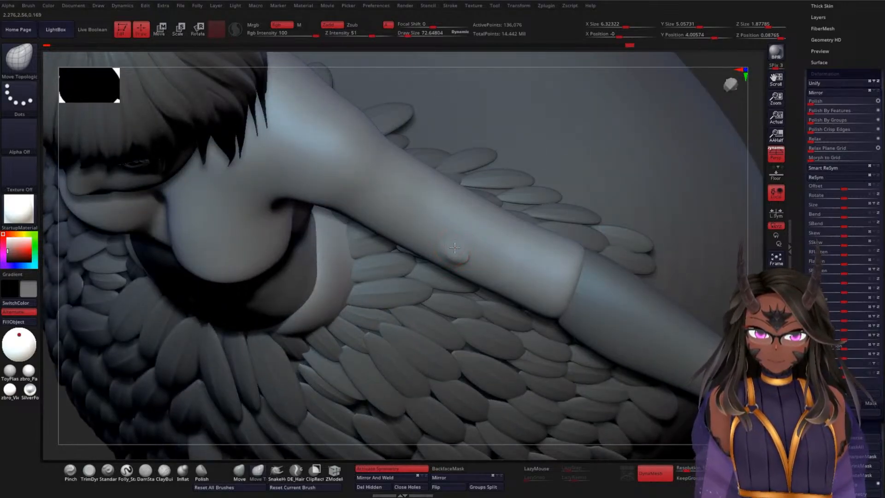
pyautogui.moveTo(742, 185); pyautogui.dragTo(568, 259)
pyautogui.moveTo(436, 259)
pyautogui.mouseDown()
pyautogui.moveTo(440, 277)
pyautogui.moveTo(447, 248)
pyautogui.mouseUp()
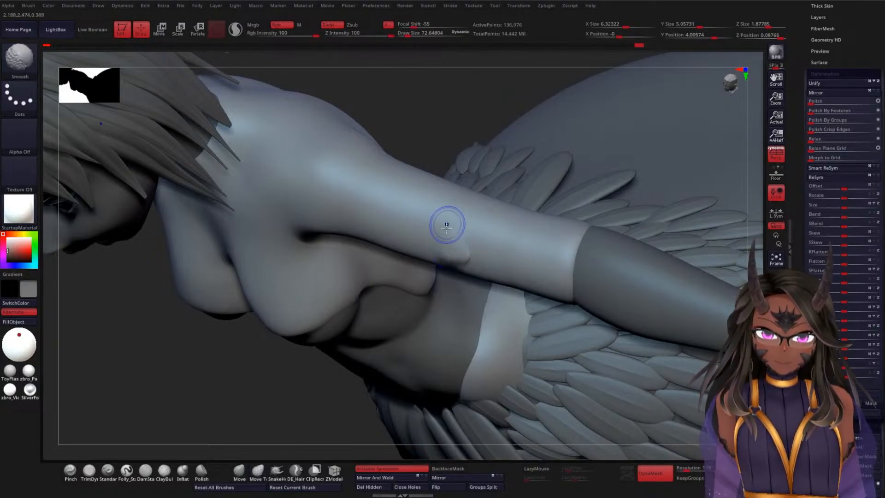
pyautogui.moveTo(476, 127)
pyautogui.mouseDown()
pyautogui.moveTo(486, 83)
pyautogui.moveTo(529, 158)
pyautogui.mouseUp()
pyautogui.press('ctrl')
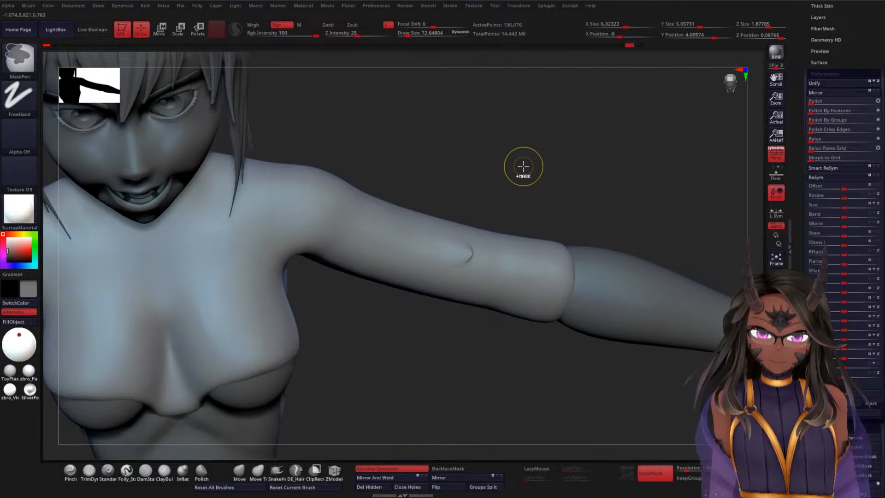
# Step: Try to raise a feather bump at the sleeve's middle with ClayBuildup and smooth it into the arm
pyautogui.click(170, 482)
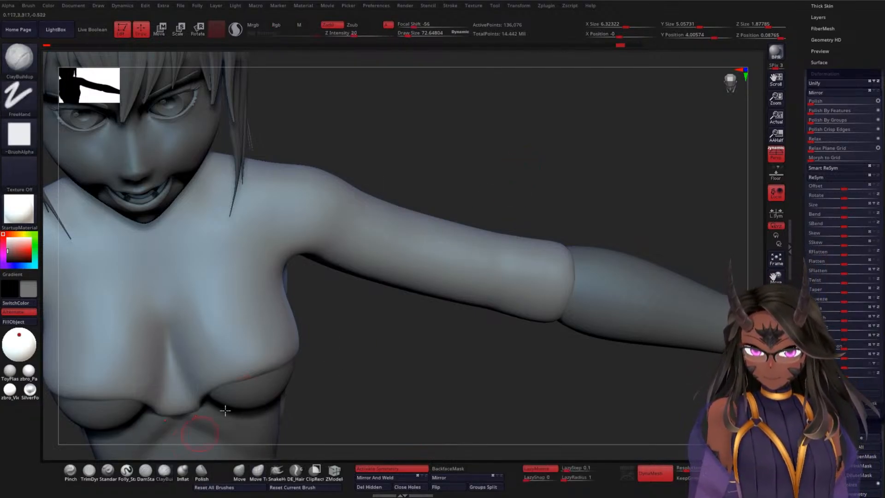
pyautogui.moveTo(527, 206)
pyautogui.mouseDown()
pyautogui.moveTo(555, 201)
pyautogui.moveTo(517, 224)
pyautogui.mouseUp()
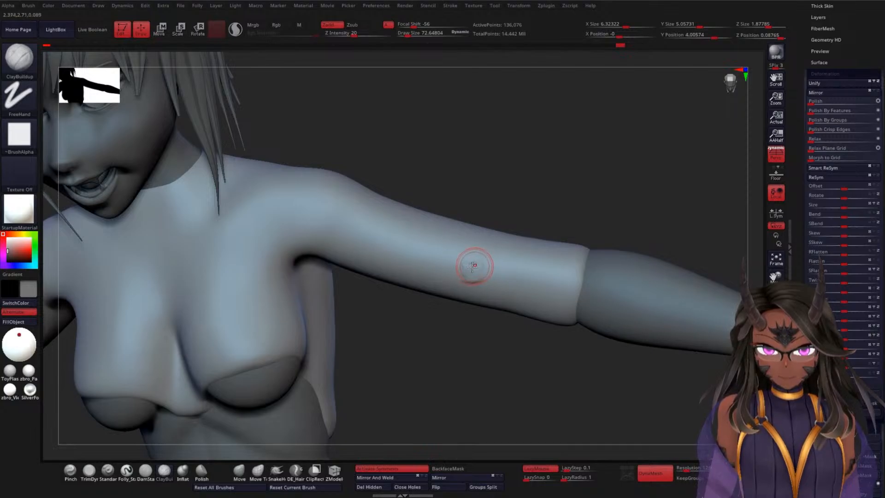
pyautogui.moveTo(459, 268); pyautogui.dragTo(466, 258)
pyautogui.moveTo(554, 209); pyautogui.dragTo(491, 248)
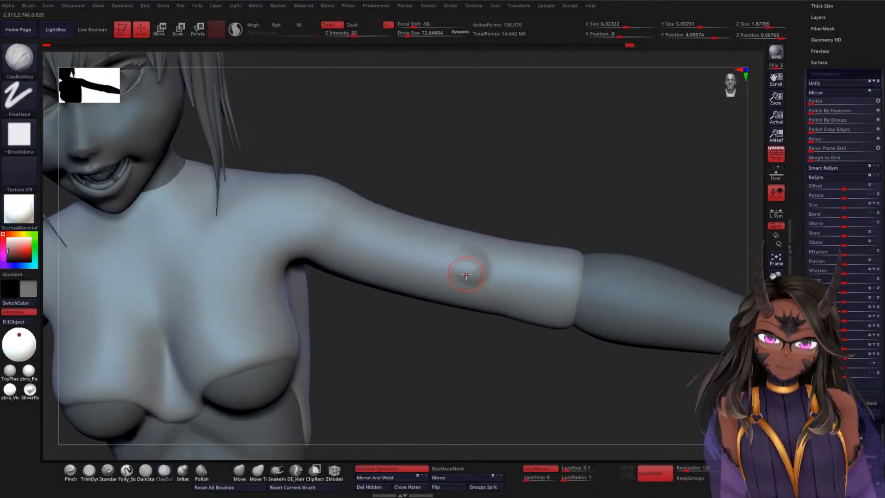
pyautogui.moveTo(476, 284)
pyautogui.mouseDown()
pyautogui.moveTo(460, 261)
pyautogui.moveTo(452, 270)
pyautogui.moveTo(463, 275)
pyautogui.mouseUp()
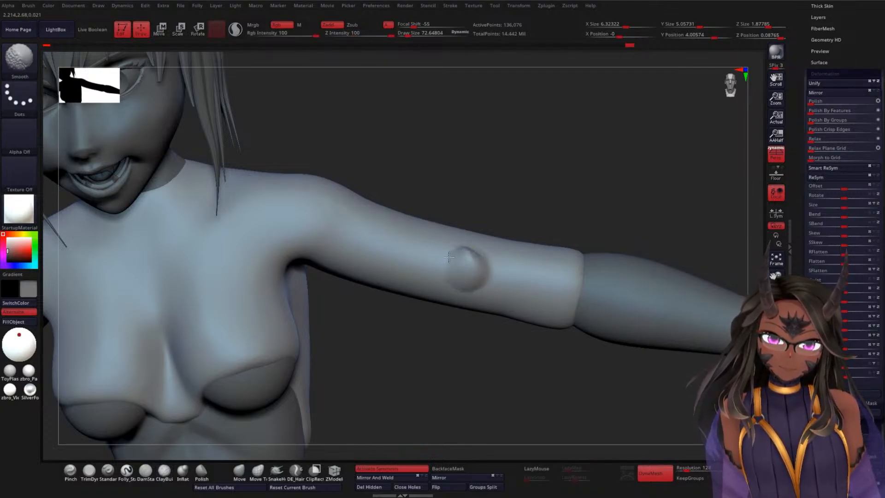
pyautogui.moveTo(554, 194); pyautogui.dragTo(454, 253)
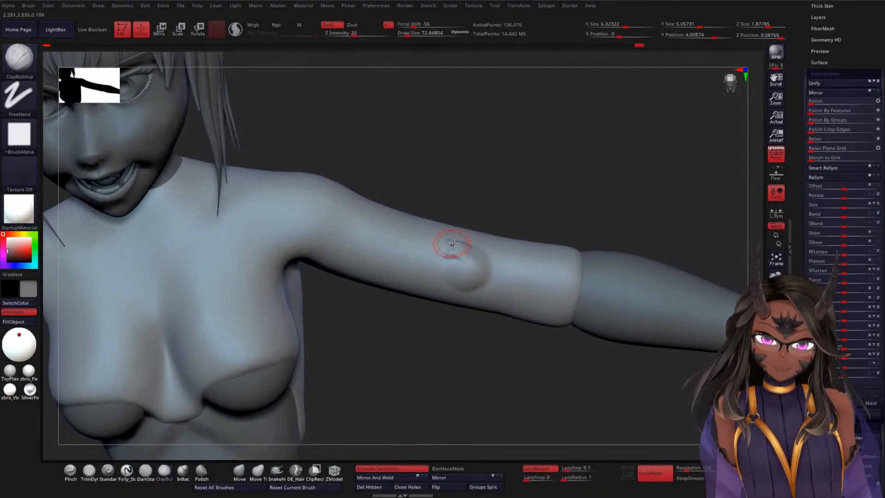
# Step: Undo the ClayBuildup bump at the sleeve's middle
pyautogui.press('ctrl')
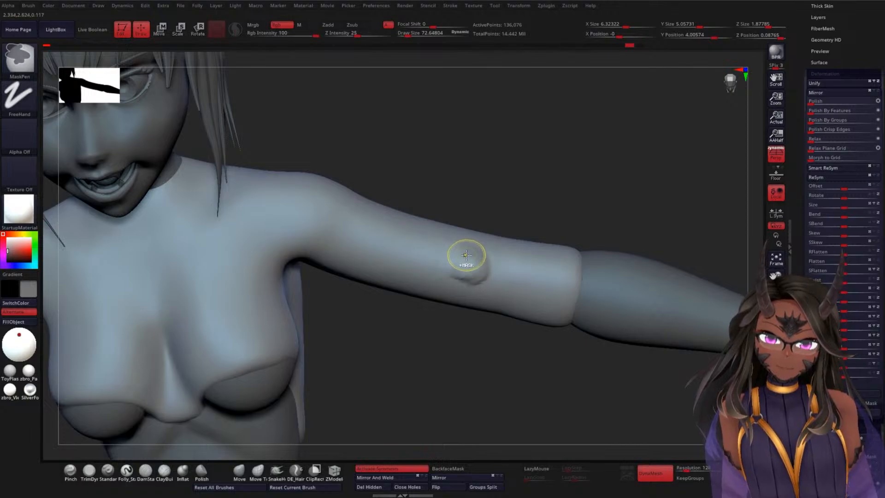
pyautogui.hotkey('ctrl', 'z')
pyautogui.hotkey('ctrl', 'z')
pyautogui.hotkey('ctrl', 'z')
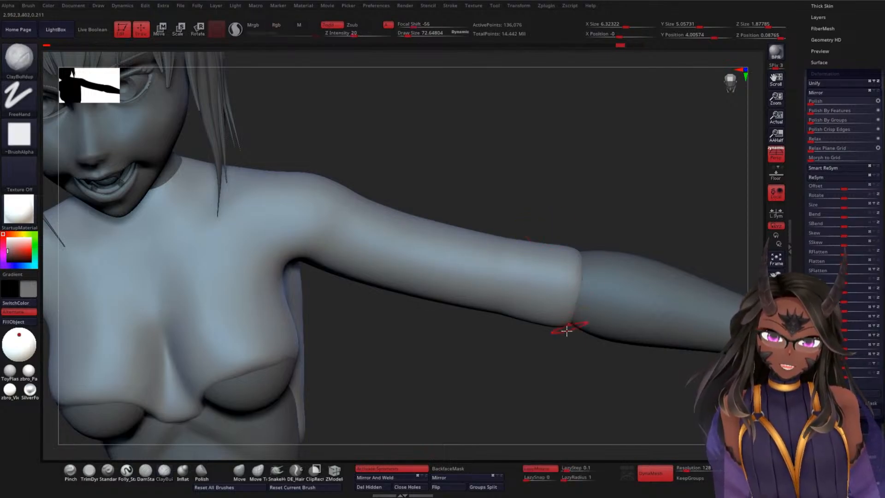
# Step: Try to raise a feather tip at the sleeve cuff with ClayBuildup and carve its outline with DamStandard at draw size about 81, intensity 14
pyautogui.moveTo(561, 306)
pyautogui.mouseDown()
pyautogui.moveTo(545, 317)
pyautogui.moveTo(558, 296)
pyautogui.moveTo(510, 306)
pyautogui.mouseUp()
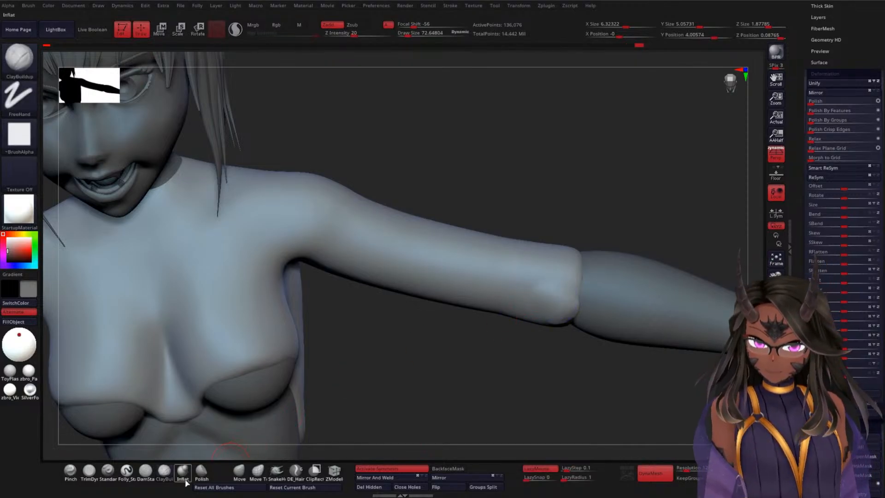
pyautogui.click(164, 476)
pyautogui.click(146, 476)
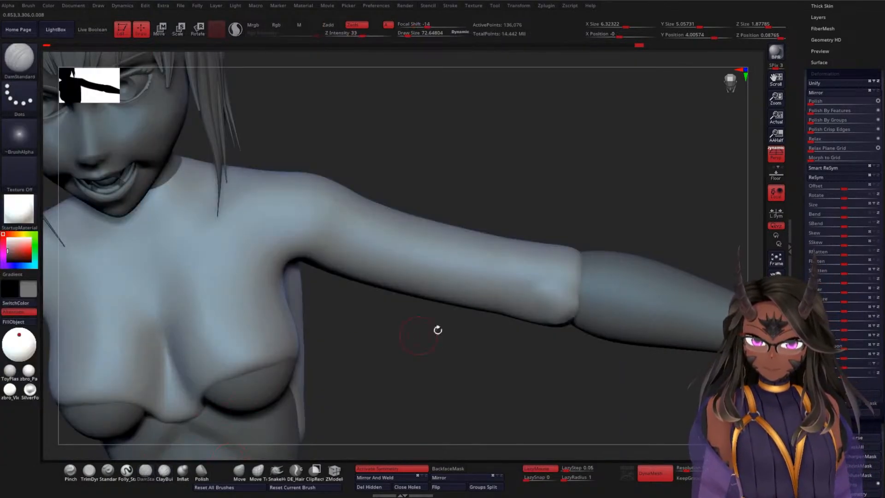
pyautogui.press('space')
pyautogui.moveTo(527, 325); pyautogui.dragTo(531, 326)
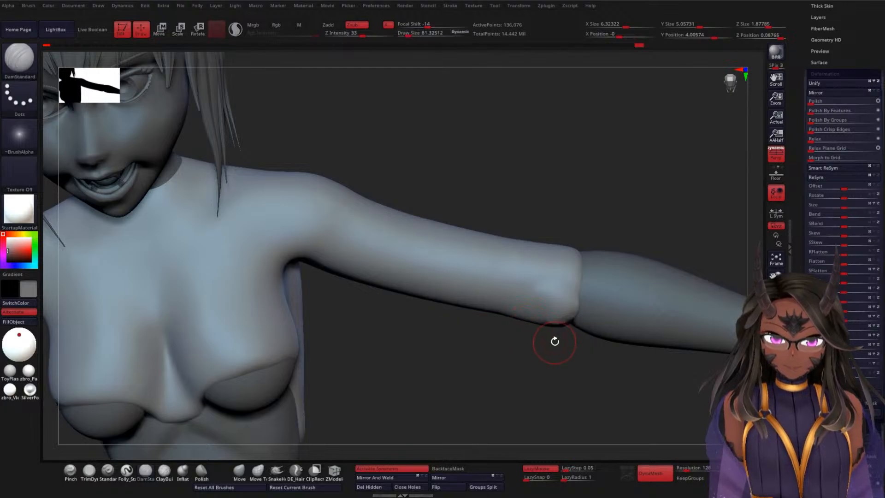
pyautogui.press('space')
pyautogui.moveTo(569, 371); pyautogui.dragTo(572, 372)
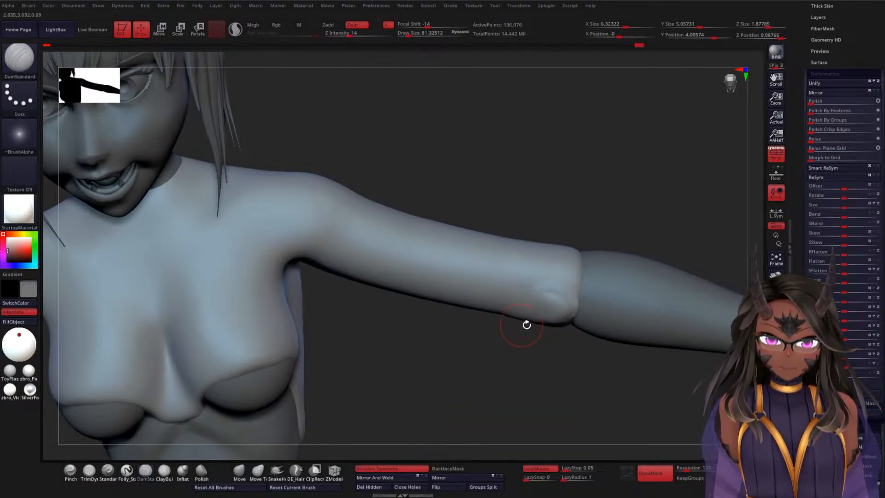
pyautogui.moveTo(527, 324); pyautogui.dragTo(557, 291)
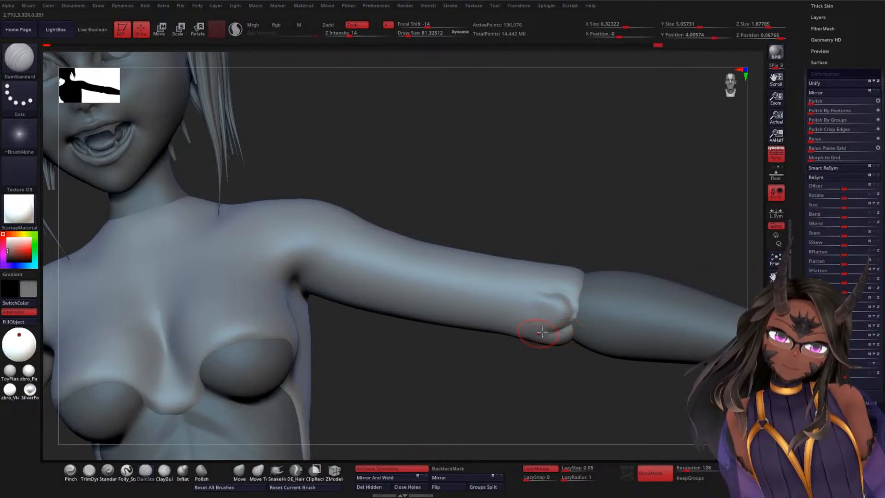
pyautogui.keyDown('shift'); pyautogui.moveTo(541, 312); pyautogui.dragTo(568, 299); pyautogui.keyUp('shift')
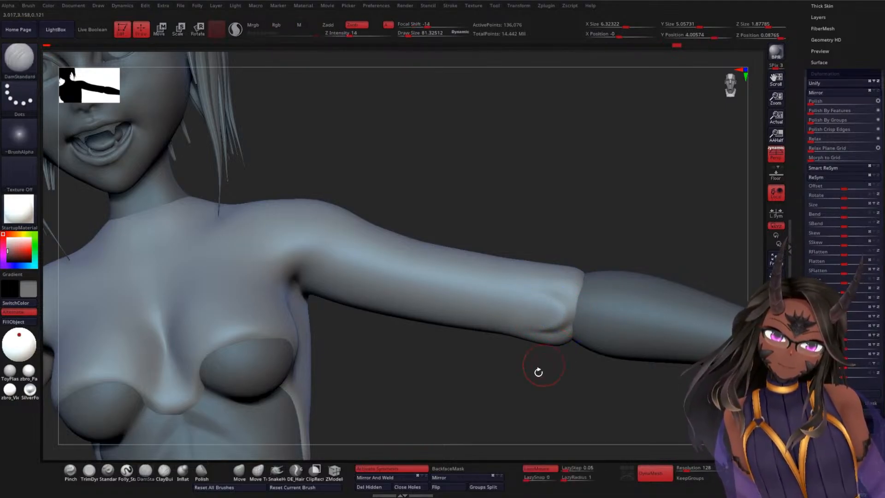
pyautogui.moveTo(537, 370); pyautogui.dragTo(617, 261)
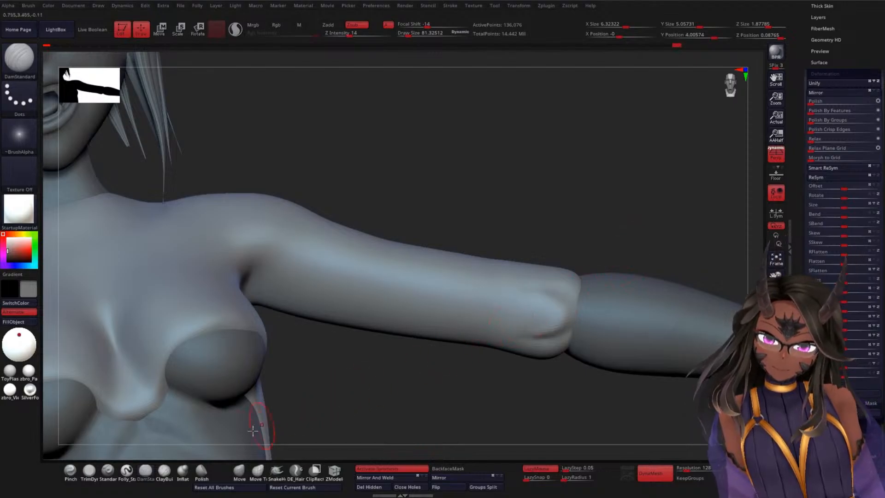
# Step: Try to build up the cuff feather's body with ClayBuildup and recut its edges with DamStandard
pyautogui.click(173, 469)
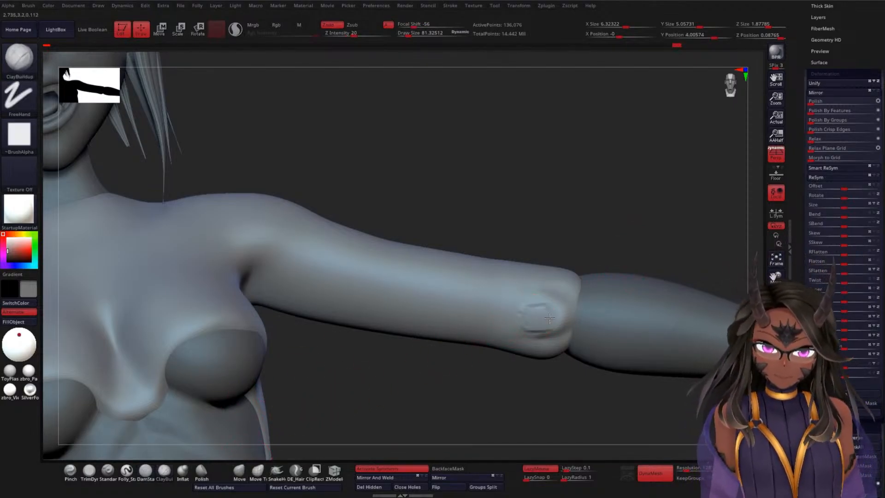
pyautogui.moveTo(526, 311)
pyautogui.keyDown('shift'); pyautogui.mouseDown()
pyautogui.moveTo(548, 308)
pyautogui.moveTo(535, 302)
pyautogui.moveTo(507, 318)
pyautogui.moveTo(530, 295)
pyautogui.moveTo(547, 302)
pyautogui.moveTo(517, 333)
pyautogui.moveTo(489, 328)
pyautogui.mouseUp(); pyautogui.keyUp('shift')
pyautogui.click(145, 471)
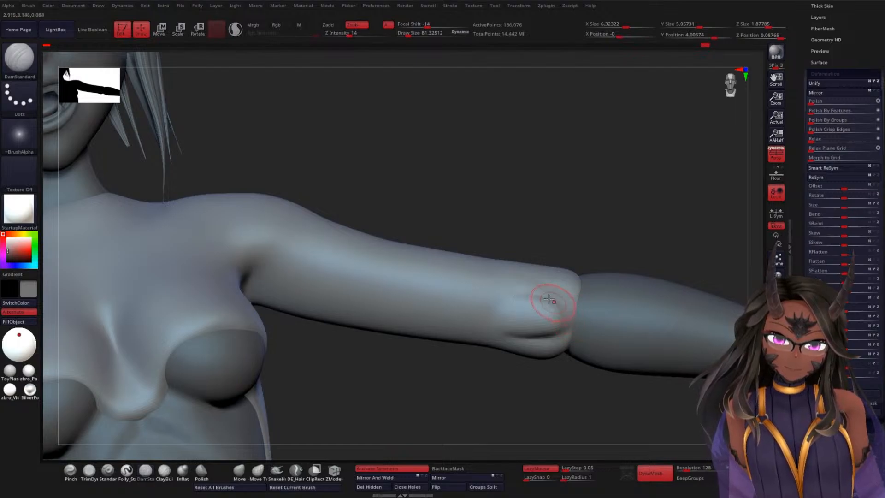
pyautogui.moveTo(536, 322); pyautogui.dragTo(520, 301)
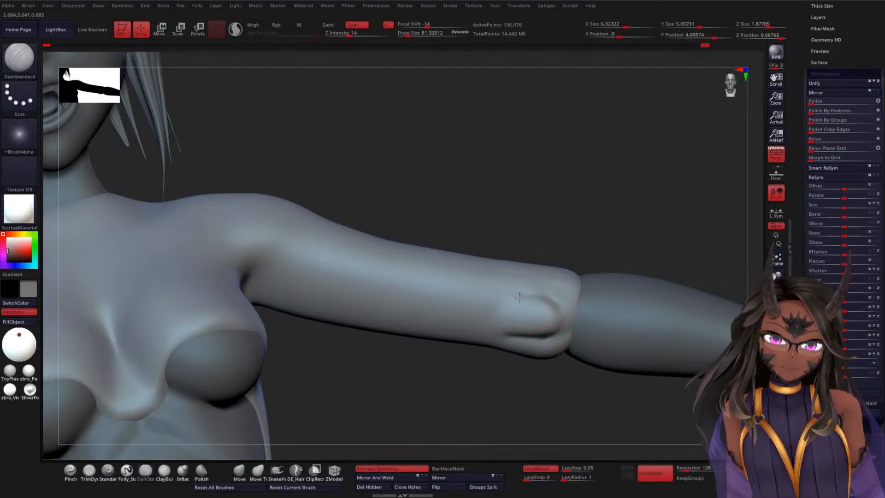
# Step: Try to deepen the creases around the cuff feather with DamStandard from several angles and smooth its surroundings
pyautogui.moveTo(601, 244)
pyautogui.mouseDown()
pyautogui.moveTo(619, 283)
pyautogui.moveTo(603, 295)
pyautogui.mouseUp()
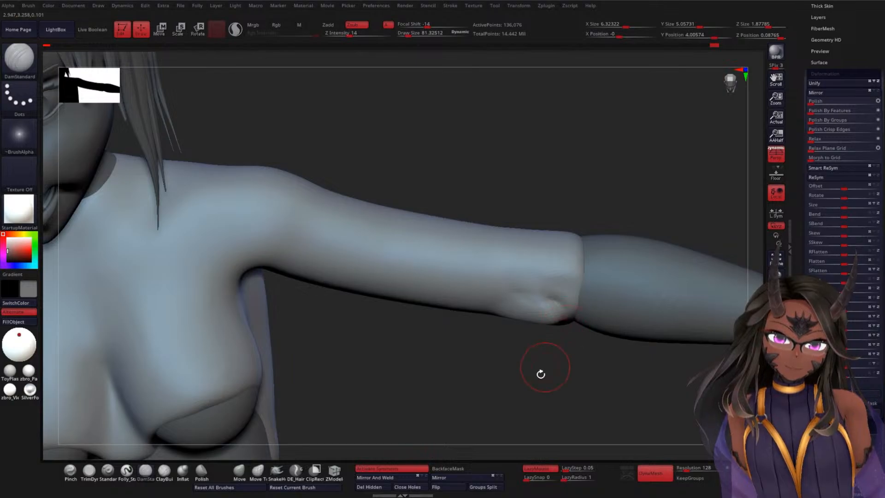
pyautogui.moveTo(541, 374); pyautogui.dragTo(563, 313)
pyautogui.moveTo(527, 368)
pyautogui.mouseDown()
pyautogui.moveTo(548, 332)
pyautogui.moveTo(544, 310)
pyautogui.moveTo(524, 302)
pyautogui.moveTo(539, 315)
pyautogui.mouseUp()
pyautogui.moveTo(610, 227); pyautogui.dragTo(643, 230)
pyautogui.moveTo(567, 248)
pyautogui.mouseDown()
pyautogui.moveTo(598, 210)
pyautogui.moveTo(584, 263)
pyautogui.mouseUp()
pyautogui.moveTo(520, 326)
pyautogui.keyDown('shift'); pyautogui.mouseDown()
pyautogui.moveTo(539, 319)
pyautogui.moveTo(548, 299)
pyautogui.mouseUp(); pyautogui.keyUp('shift')
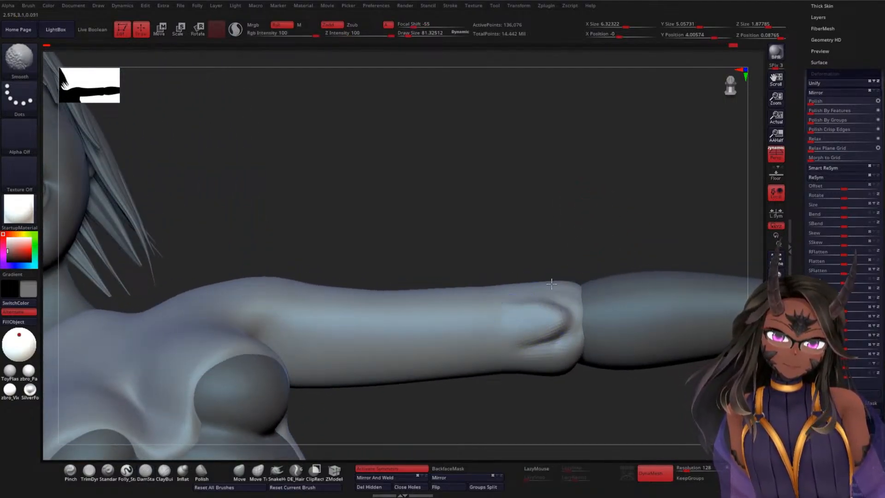
pyautogui.moveTo(585, 230)
pyautogui.mouseDown()
pyautogui.moveTo(628, 208)
pyautogui.moveTo(632, 248)
pyautogui.moveTo(533, 345)
pyautogui.mouseUp()
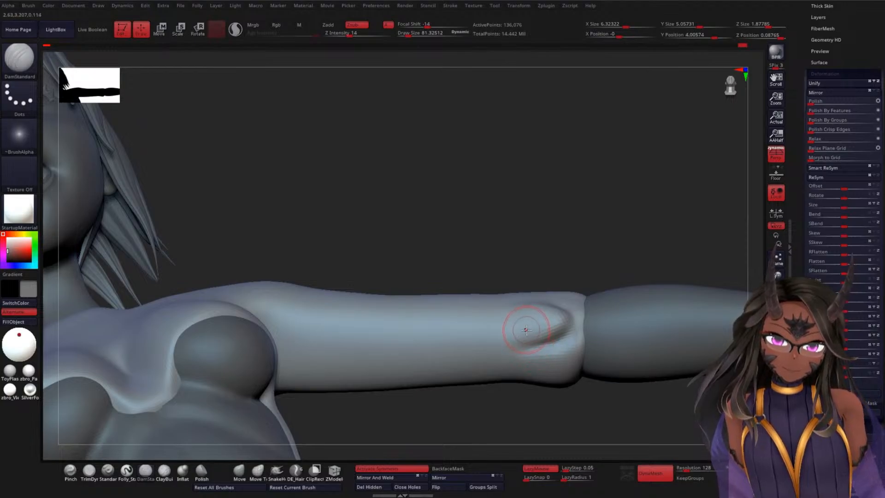
# Step: Try to add a second feather below the first at the cuff with ClayBuildup, carving and smoothing the gap between them
pyautogui.click(164, 470)
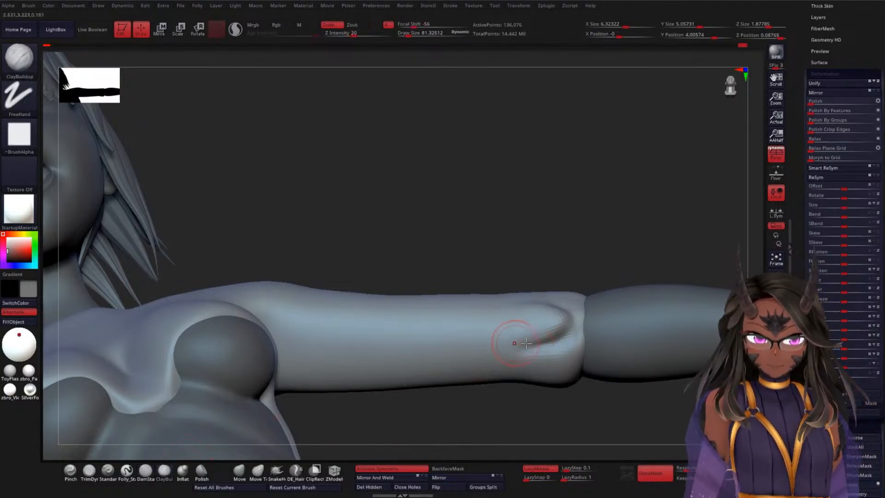
pyautogui.moveTo(530, 332)
pyautogui.keyDown('shift'); pyautogui.mouseDown()
pyautogui.moveTo(551, 359)
pyautogui.moveTo(517, 356)
pyautogui.moveTo(529, 354)
pyautogui.moveTo(533, 369)
pyautogui.moveTo(540, 342)
pyautogui.moveTo(530, 359)
pyautogui.moveTo(542, 351)
pyautogui.mouseUp(); pyautogui.keyUp('shift')
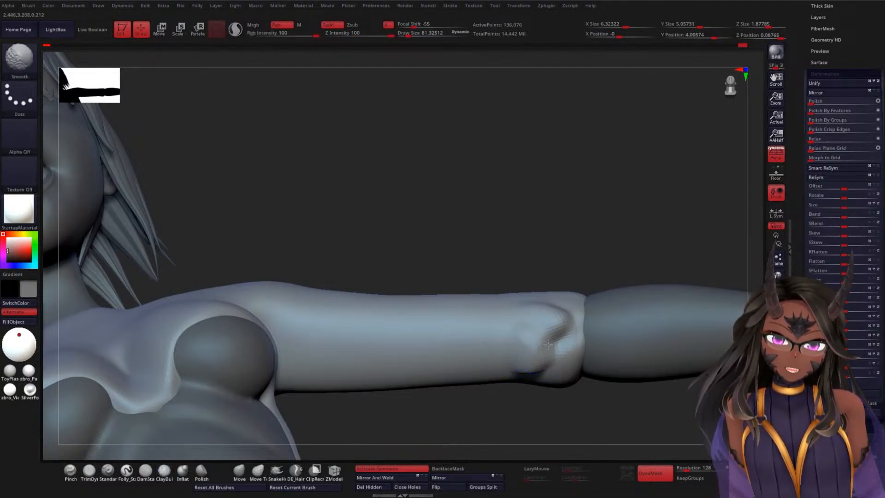
pyautogui.click(145, 470)
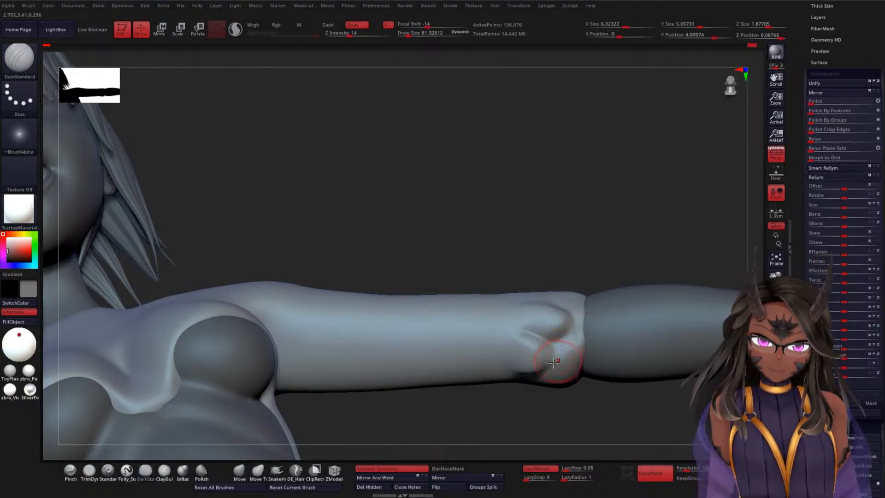
pyautogui.moveTo(554, 362)
pyautogui.mouseDown()
pyautogui.moveTo(521, 375)
pyautogui.moveTo(506, 355)
pyautogui.mouseUp()
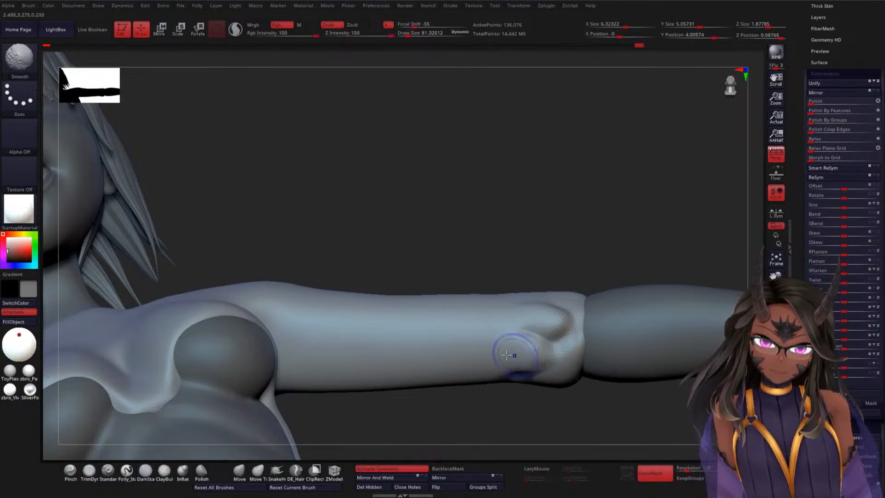
pyautogui.moveTo(530, 276)
pyautogui.mouseDown()
pyautogui.moveTo(608, 227)
pyautogui.moveTo(604, 245)
pyautogui.moveTo(501, 308)
pyautogui.moveTo(553, 313)
pyautogui.moveTo(518, 313)
pyautogui.moveTo(545, 333)
pyautogui.mouseUp()
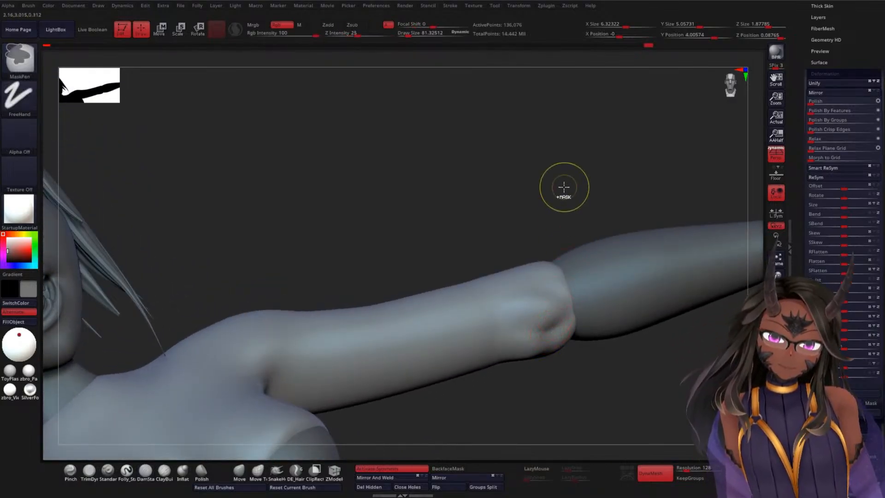
# Step: Undo all the feather sculpting at the sleeve cuff, back to the plain sleeve
pyautogui.hotkey('ctrl', 'z')
pyautogui.hotkey('ctrl', 'z')
pyautogui.hotkey('ctrl', 'z')
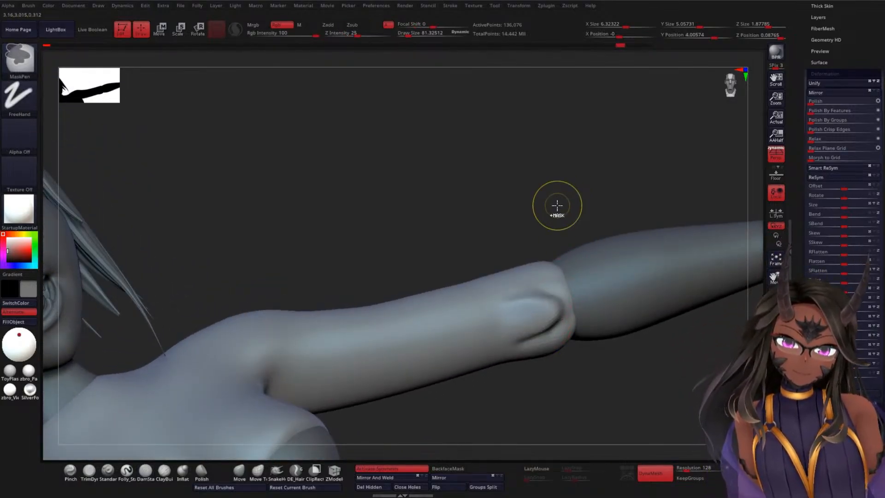
pyautogui.hotkey('ctrl', 'z')
pyautogui.hotkey('ctrl', 'z')
pyautogui.hotkey('ctrl', 'z')
pyautogui.hotkey('ctrl', 'z')
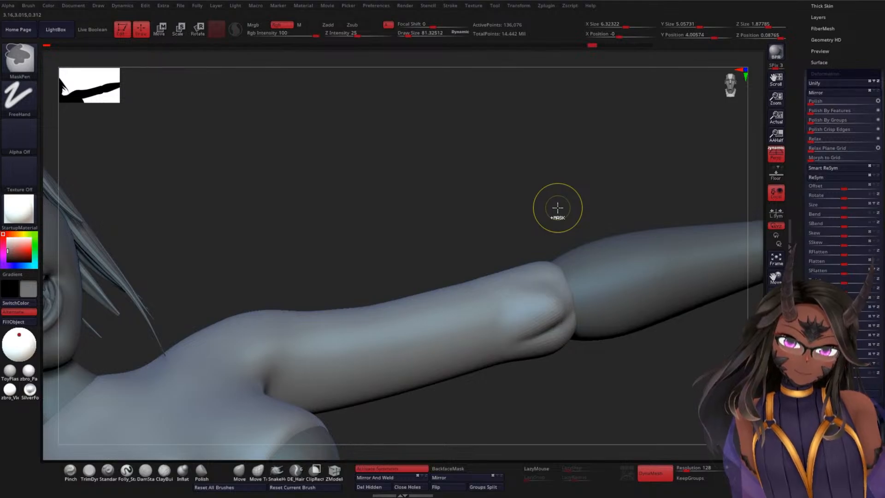
pyautogui.hotkey('ctrl', 'z')
pyautogui.hotkey('ctrl', 'z')
pyautogui.hotkey('ctrl', 'z')
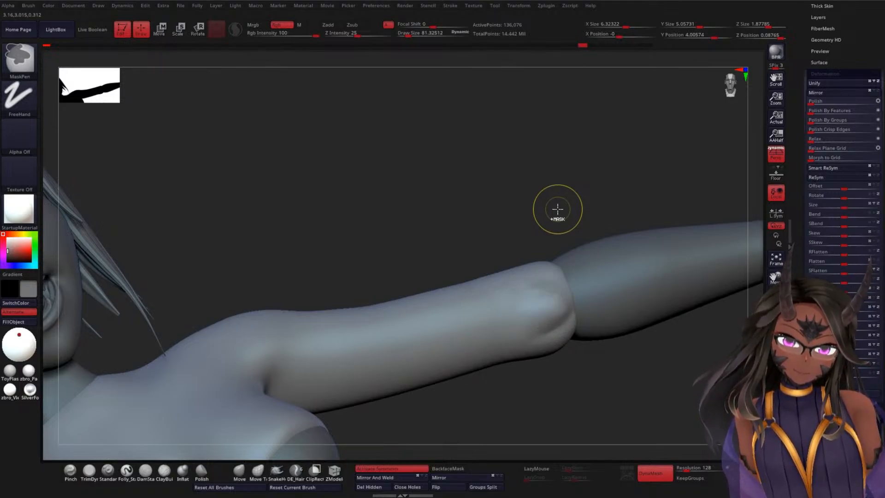
pyautogui.hotkey('ctrl', 'z')
pyautogui.hotkey('ctrl', 'z')
pyautogui.hotkey('ctrl', 'z')
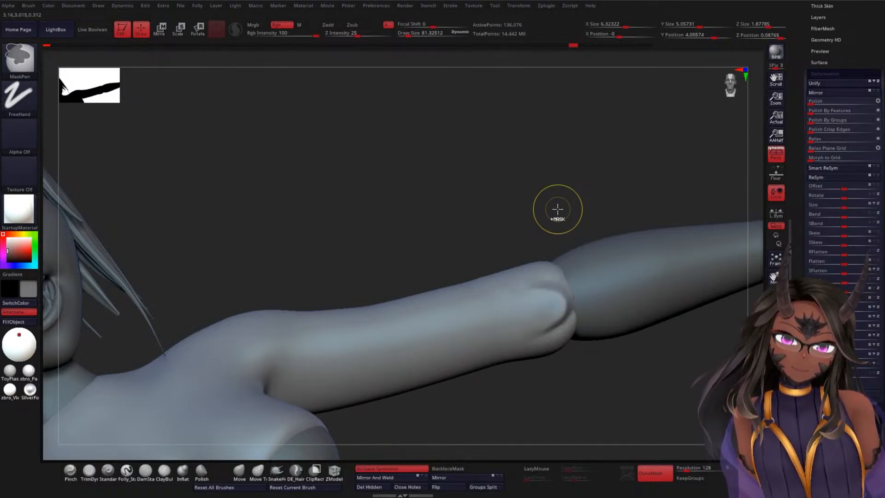
pyautogui.hotkey('ctrl', 'z')
pyautogui.hotkey('ctrl', 'z')
pyautogui.hotkey('ctrl', 'z')
pyautogui.hotkey('ctrl', 'z')
pyautogui.hotkey('ctrl', 'z')
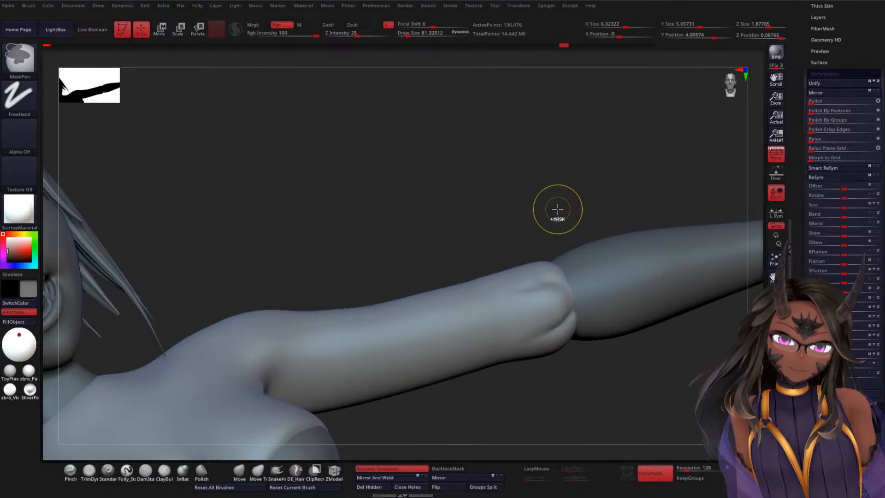
pyautogui.hotkey('ctrl', 'z')
pyautogui.hotkey('ctrl', 'z')
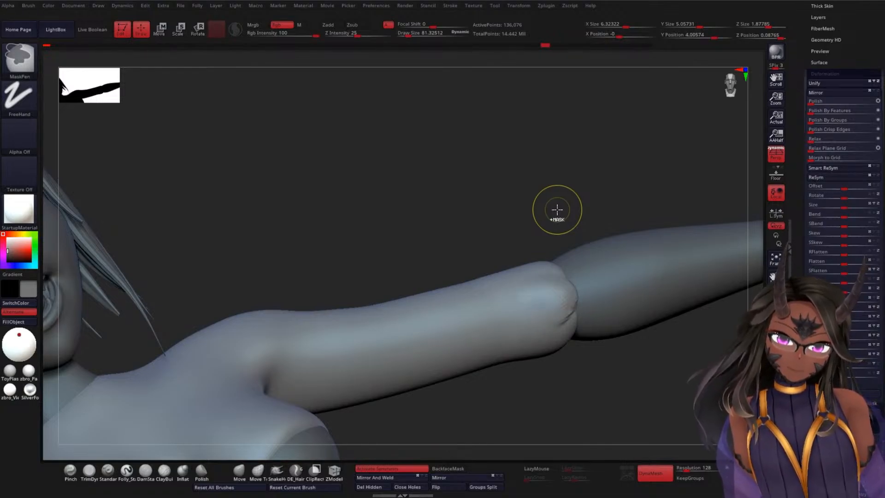
pyautogui.hotkey('ctrl', 'z')
pyautogui.hotkey('ctrl', 'z')
pyautogui.hotkey('ctrl', 'z')
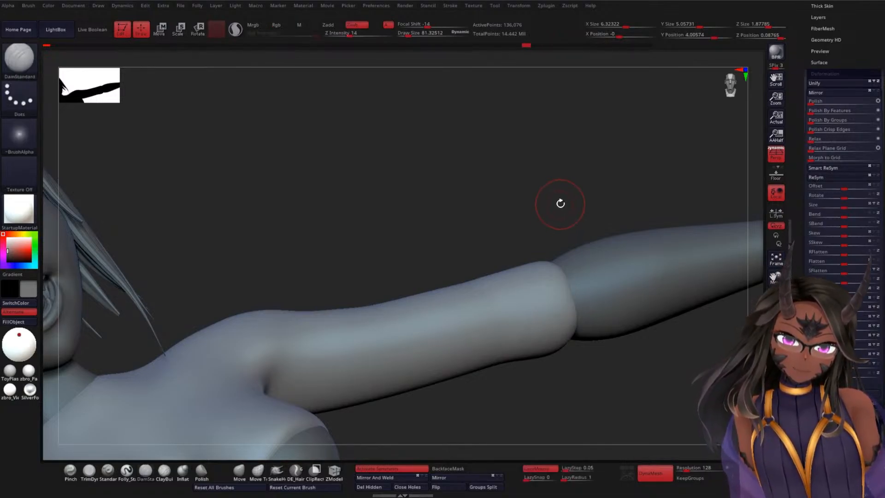
# Step: Try to pull a raised feather shape out of the sleeve cuff with the SnakeHook brush
pyautogui.moveTo(561, 203)
pyautogui.mouseDown()
pyautogui.moveTo(564, 184)
pyautogui.moveTo(564, 205)
pyautogui.moveTo(484, 211)
pyautogui.mouseUp()
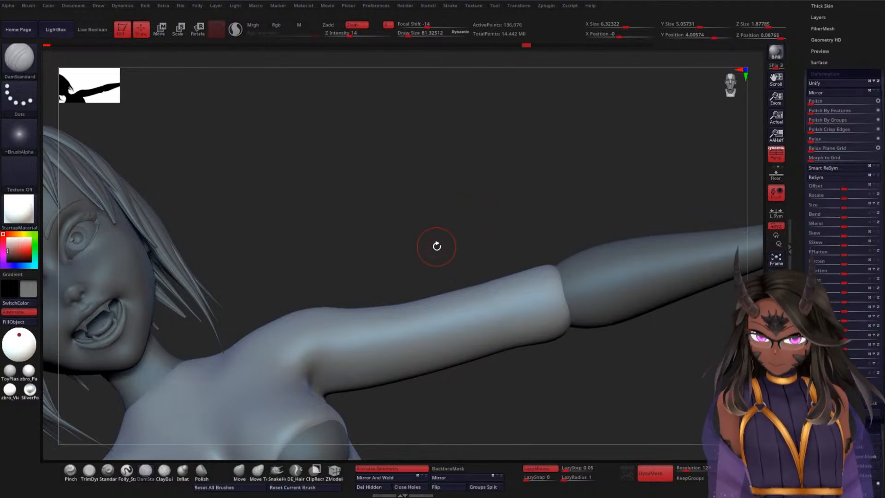
pyautogui.click(277, 470)
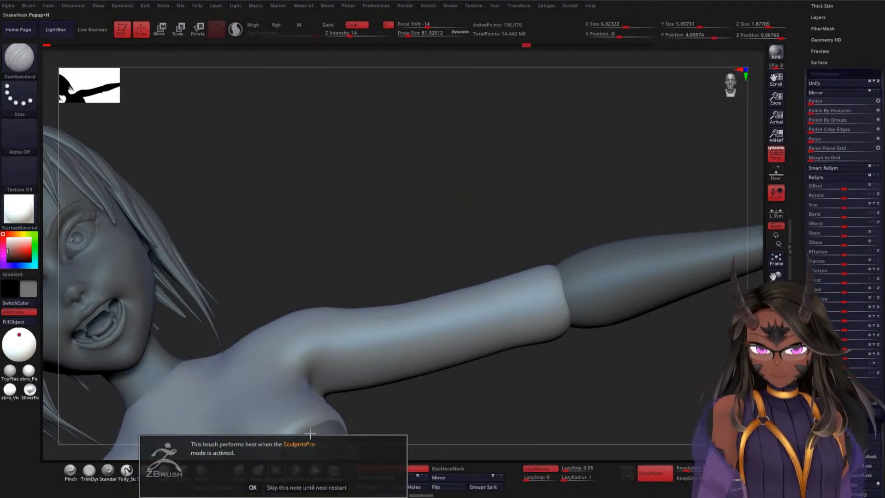
pyautogui.click(253, 487)
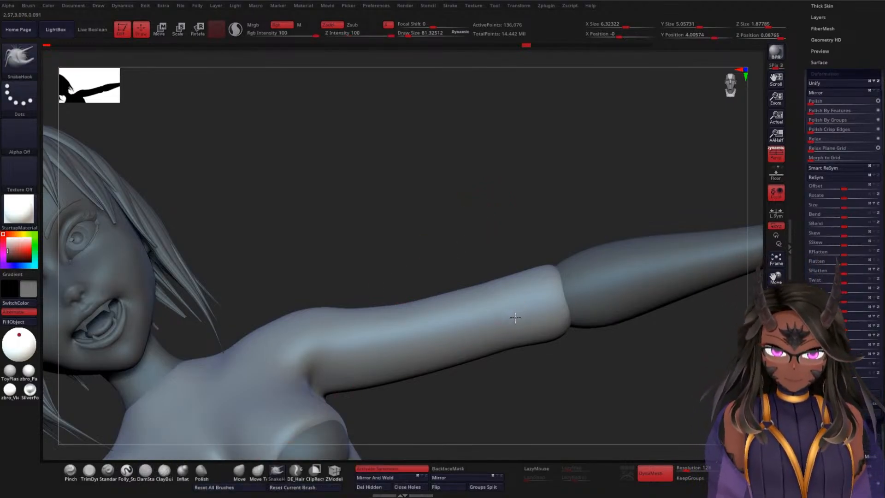
pyautogui.click(532, 314)
pyautogui.click(538, 340)
pyautogui.moveTo(539, 403); pyautogui.dragTo(484, 401)
pyautogui.moveTo(522, 332)
pyautogui.mouseDown()
pyautogui.moveTo(537, 357)
pyautogui.moveTo(520, 318)
pyautogui.moveTo(528, 339)
pyautogui.moveTo(537, 336)
pyautogui.mouseUp()
pyautogui.moveTo(567, 202)
pyautogui.keyDown('ctrl'); pyautogui.mouseDown()
pyautogui.moveTo(581, 239)
pyautogui.moveTo(585, 197)
pyautogui.moveTo(579, 207)
pyautogui.mouseUp(); pyautogui.keyUp('ctrl')
pyautogui.moveTo(563, 252); pyautogui.dragTo(564, 297)
pyautogui.moveTo(525, 332)
pyautogui.mouseDown()
pyautogui.moveTo(534, 338)
pyautogui.moveTo(531, 324)
pyautogui.mouseUp()
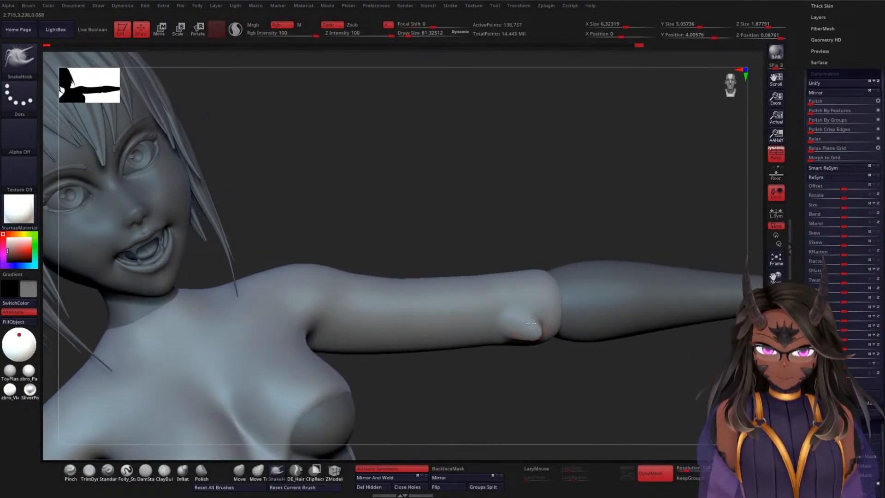
# Step: Try to reshape the pulled cuff feather with SnakeHook from several angles, and undo the strokes back to the plain sleeve
pyautogui.moveTo(575, 256)
pyautogui.mouseDown()
pyautogui.moveTo(523, 344)
pyautogui.moveTo(531, 314)
pyautogui.mouseUp()
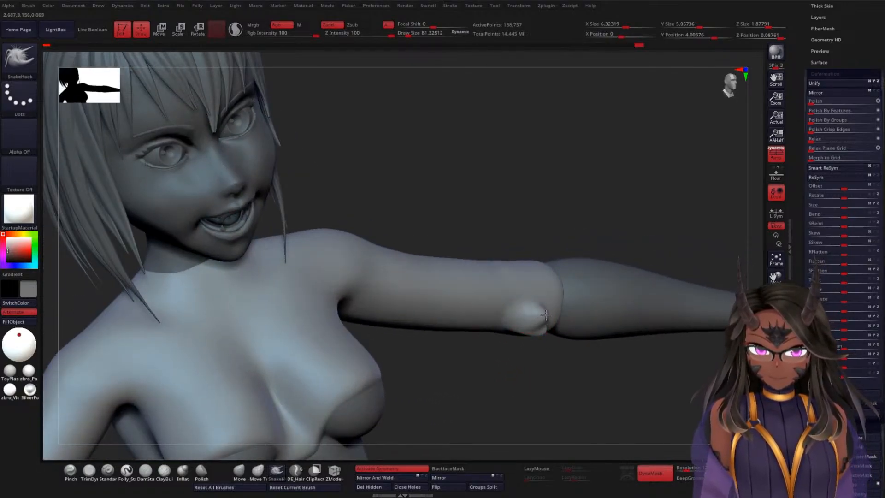
pyautogui.moveTo(572, 228); pyautogui.dragTo(551, 186)
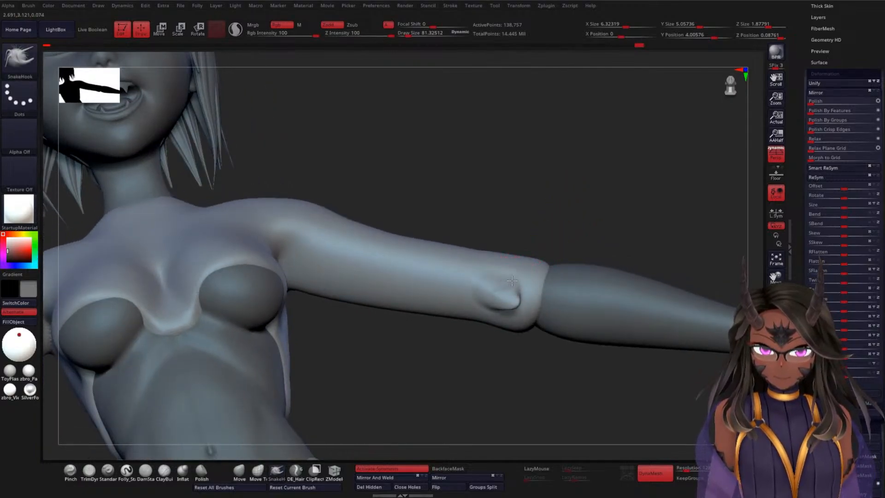
pyautogui.moveTo(591, 231); pyautogui.dragTo(499, 278)
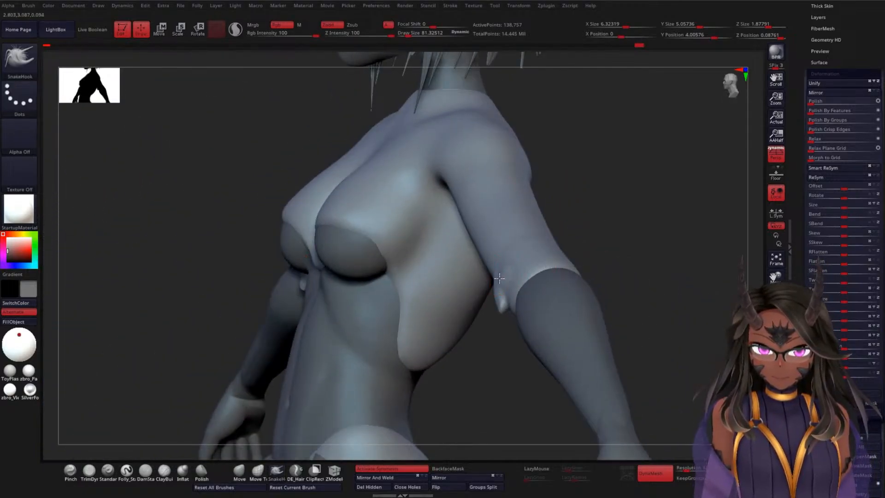
pyautogui.moveTo(585, 240); pyautogui.dragTo(507, 277)
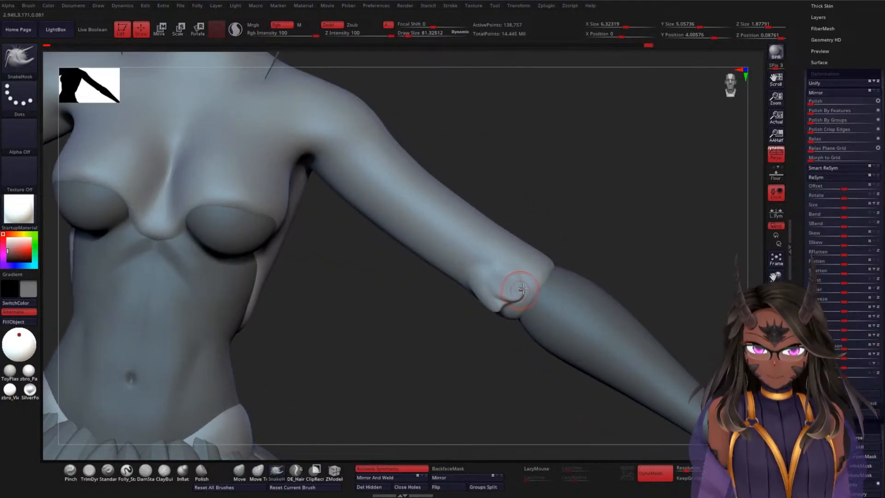
pyautogui.moveTo(584, 238)
pyautogui.mouseDown()
pyautogui.moveTo(596, 225)
pyautogui.moveTo(513, 300)
pyautogui.moveTo(560, 247)
pyautogui.mouseUp()
pyautogui.keyDown('shift'); pyautogui.moveTo(488, 283); pyautogui.dragTo(505, 270); pyautogui.keyUp('shift')
pyautogui.press('ctrl')
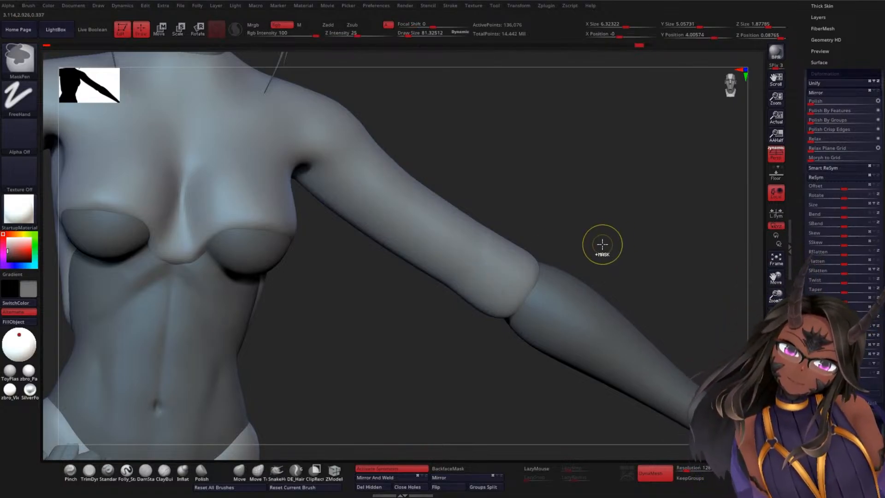
# Step: Choose the SK_Fur brush from the brush library and set its shape to Fur1
pyautogui.press('b')
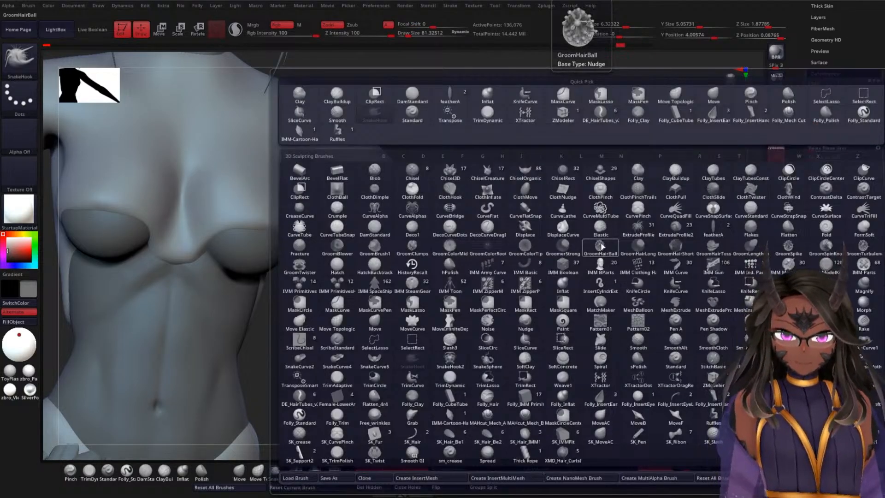
pyautogui.press('f')
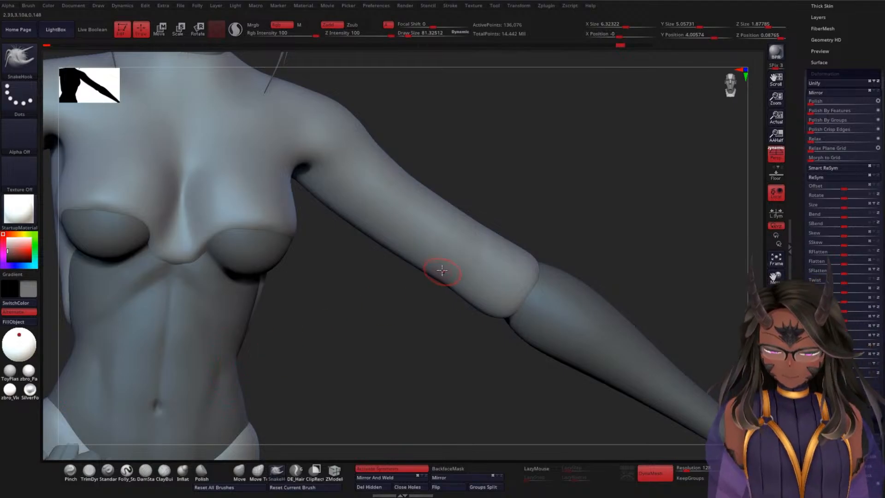
pyautogui.press('b')
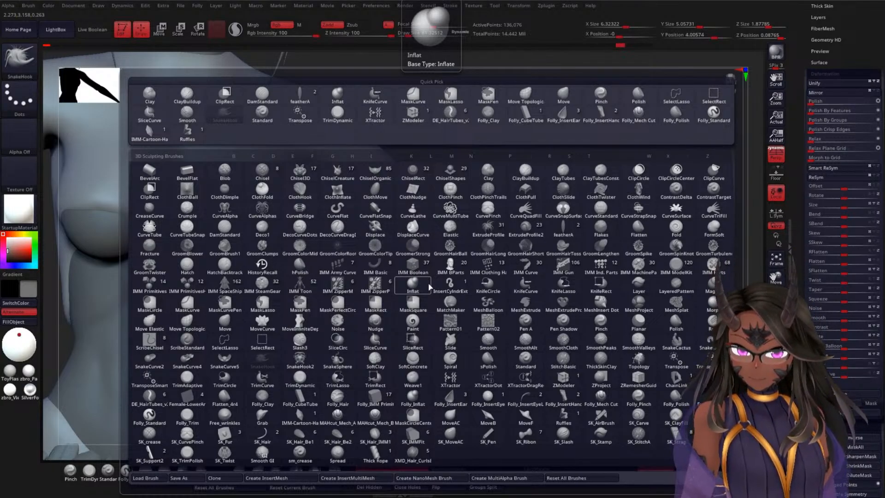
pyautogui.click(226, 434)
pyautogui.press('m')
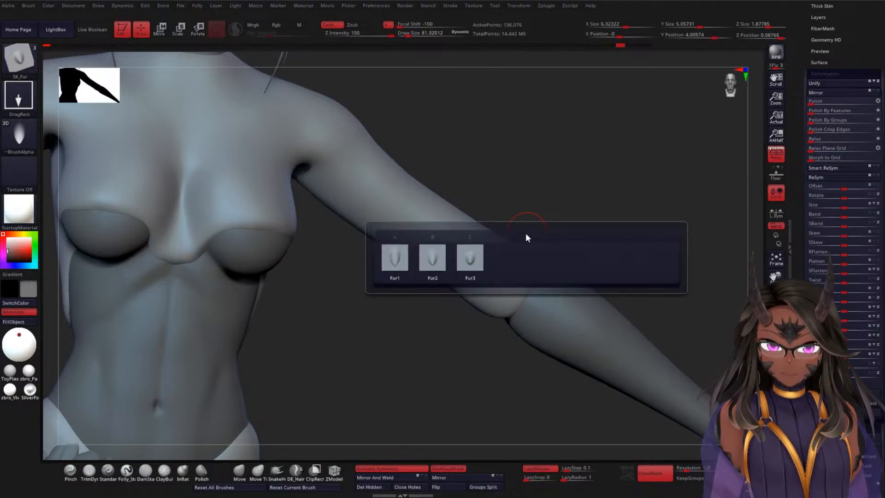
pyautogui.moveTo(446, 263)
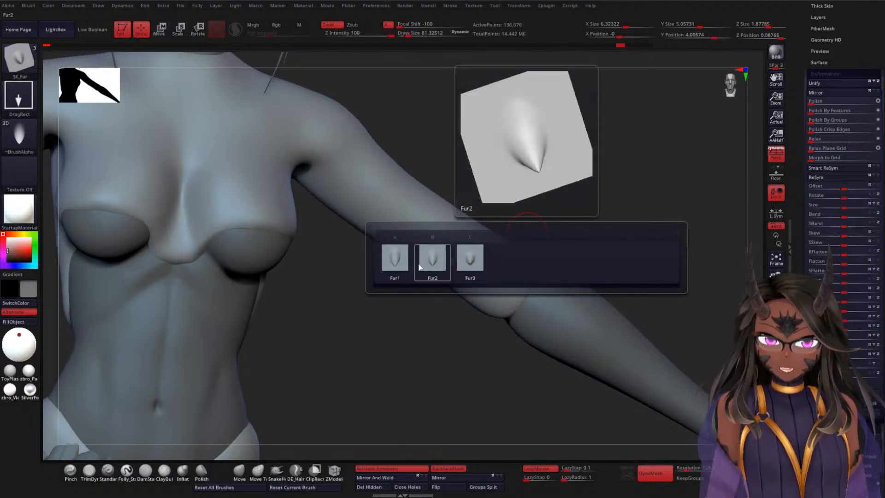
pyautogui.click(395, 268)
# Step: Try stamping overlapping Fur1 feathers at the sleeve cuff, check them from several angles, and undo them
pyautogui.moveTo(572, 228); pyautogui.dragTo(563, 239)
pyautogui.moveTo(494, 275)
pyautogui.mouseDown()
pyautogui.moveTo(508, 289)
pyautogui.moveTo(501, 310)
pyautogui.moveTo(453, 297)
pyautogui.moveTo(439, 255)
pyautogui.moveTo(439, 243)
pyautogui.moveTo(453, 236)
pyautogui.mouseUp()
pyautogui.moveTo(625, 231); pyautogui.dragTo(594, 286)
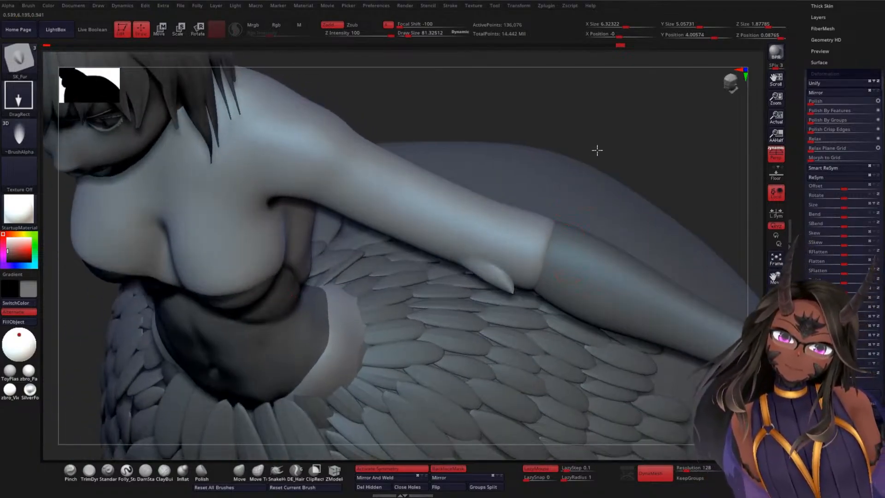
pyautogui.moveTo(597, 148)
pyautogui.mouseDown()
pyautogui.moveTo(630, 125)
pyautogui.moveTo(603, 152)
pyautogui.mouseUp()
pyautogui.keyDown('alt'); pyautogui.moveTo(603, 151); pyautogui.dragTo(502, 256); pyautogui.keyUp('alt')
pyautogui.moveTo(543, 174)
pyautogui.mouseDown()
pyautogui.moveTo(556, 201)
pyautogui.moveTo(503, 143)
pyautogui.mouseUp()
pyautogui.hotkey('ctrl', 'z')
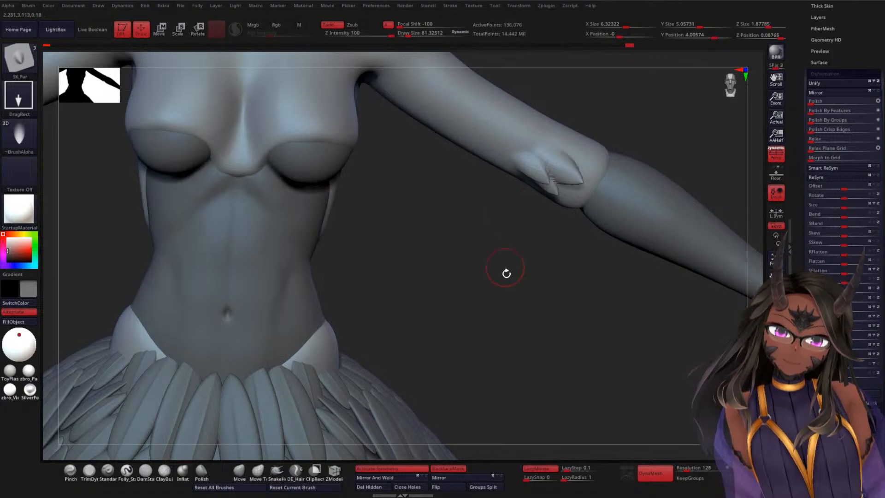
pyautogui.moveTo(507, 270); pyautogui.dragTo(517, 237)
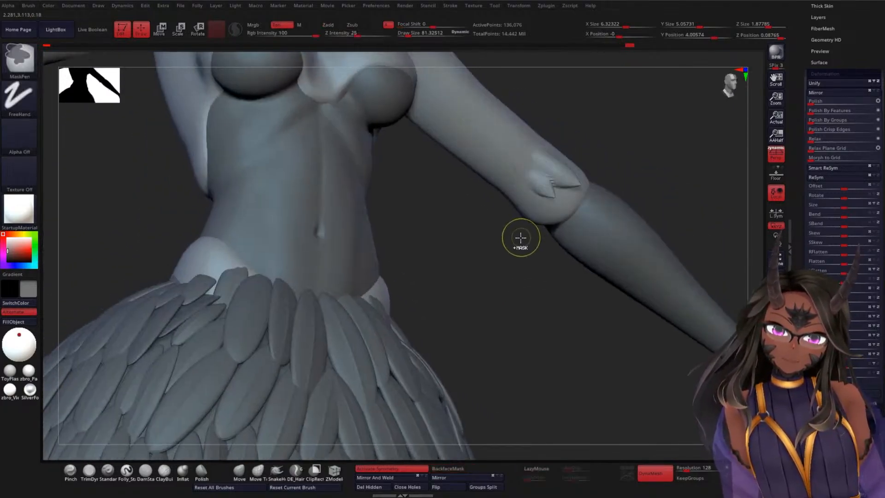
# Step: Try a single stamp of the Fur3 shape at the sleeve cuff, and undo it
pyautogui.press('b')
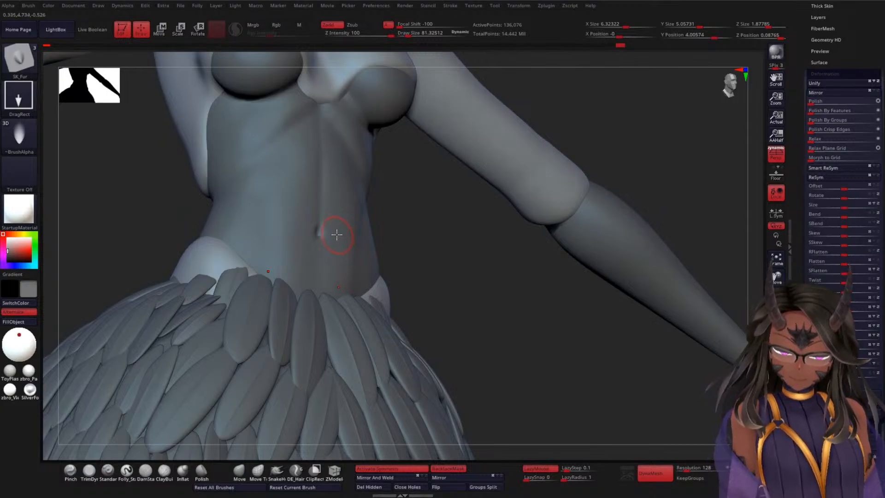
pyautogui.press('m')
pyautogui.click(279, 262)
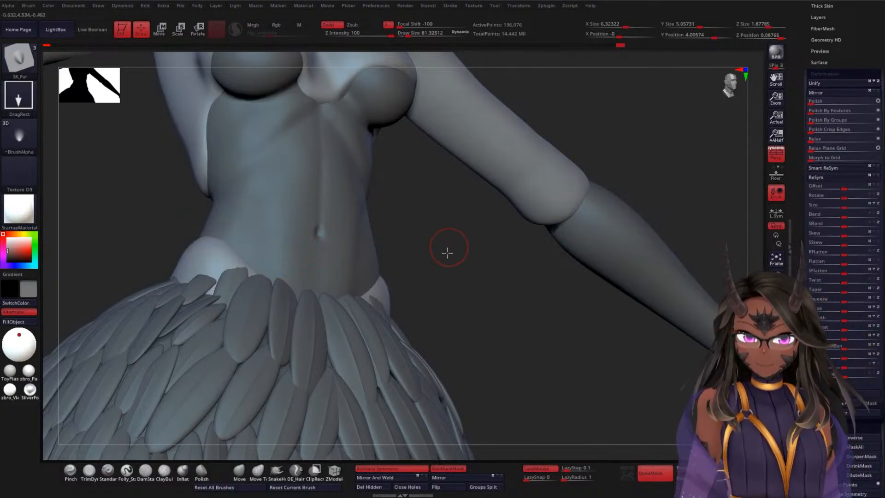
pyautogui.moveTo(447, 253); pyautogui.dragTo(444, 273)
pyautogui.moveTo(539, 179)
pyautogui.mouseDown()
pyautogui.moveTo(557, 213)
pyautogui.moveTo(524, 232)
pyautogui.moveTo(473, 163)
pyautogui.mouseUp()
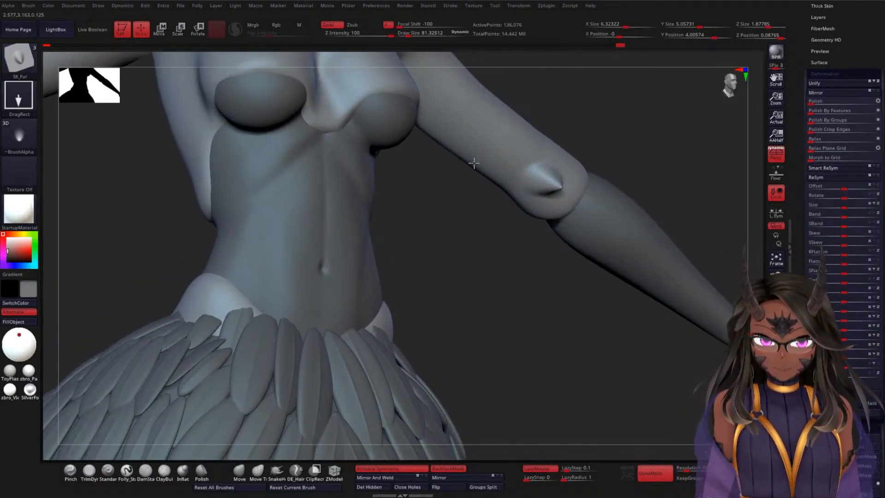
pyautogui.hotkey('ctrl', 'z')
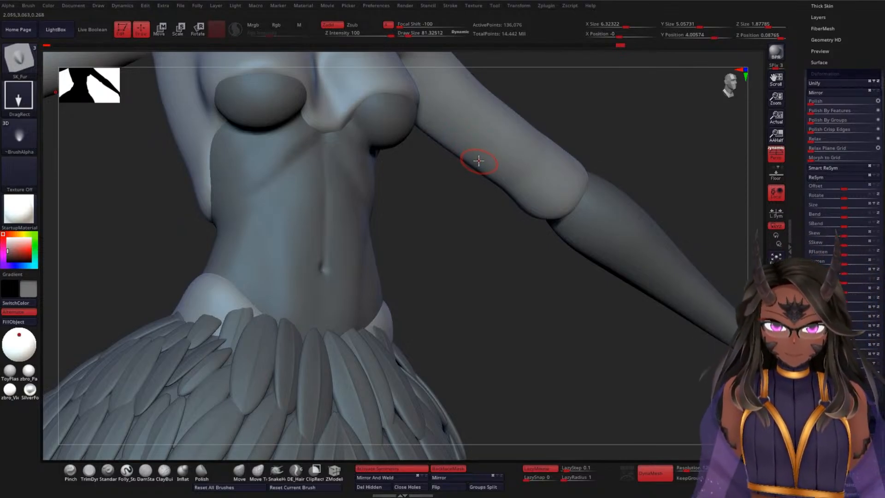
# Step: Try one Fur2 stamp and one Fur3 stamp next to each other above the sleeve cuff for comparison
pyautogui.press('m')
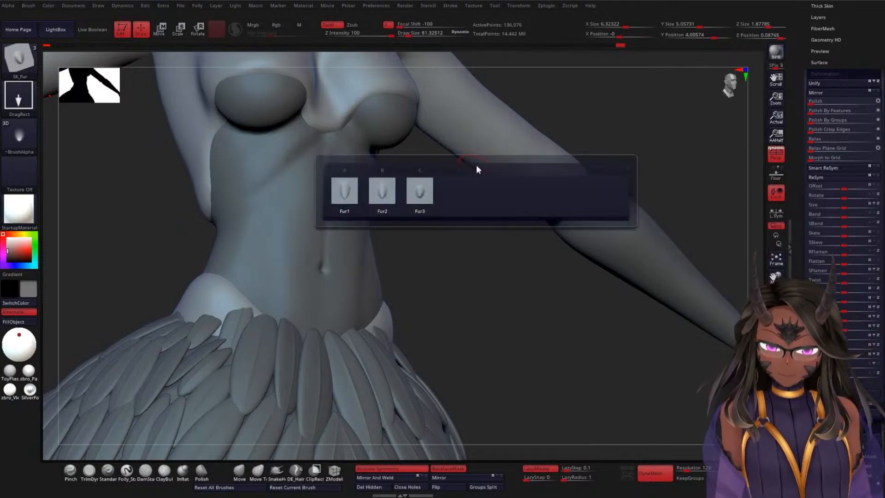
pyautogui.click(381, 199)
pyautogui.keyDown('alt'); pyautogui.moveTo(439, 217); pyautogui.dragTo(394, 273); pyautogui.keyUp('alt')
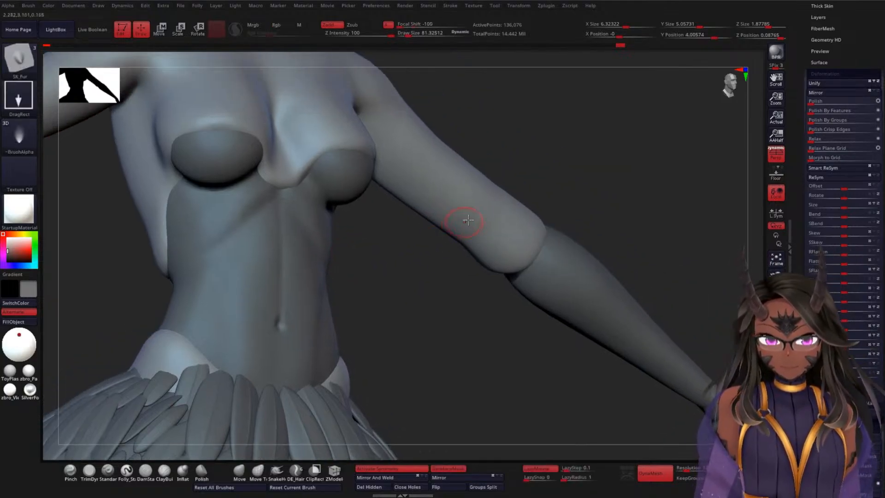
pyautogui.moveTo(463, 208); pyautogui.dragTo(450, 182)
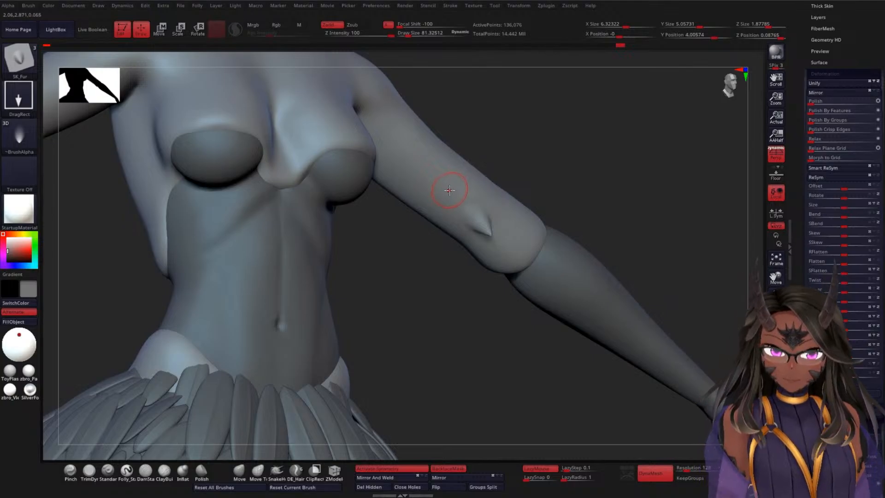
pyautogui.press('m')
pyautogui.click(395, 215)
pyautogui.moveTo(468, 194); pyautogui.dragTo(402, 157)
# Step: Switch the SK_Fur shape once more, compare the test stamps on the sleeve, and undo all three
pyautogui.press('m')
pyautogui.click(301, 206)
pyautogui.moveTo(544, 147)
pyautogui.mouseDown()
pyautogui.moveTo(500, 219)
pyautogui.moveTo(531, 153)
pyautogui.mouseUp()
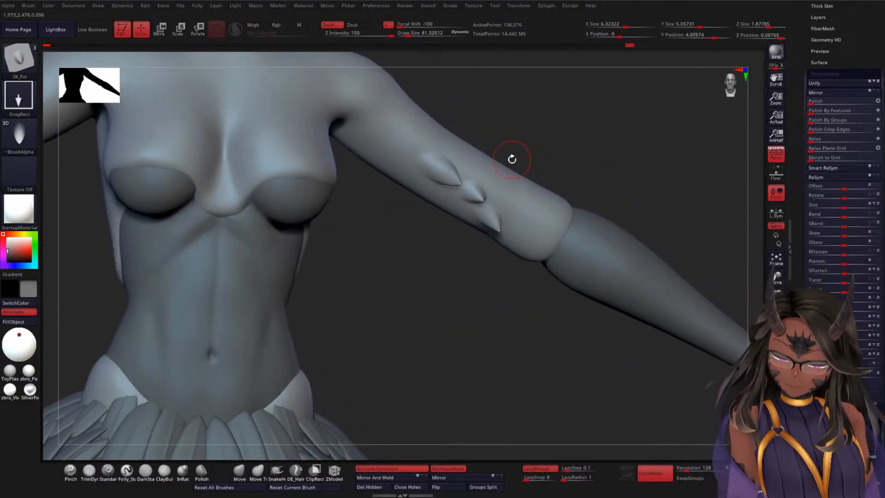
pyautogui.hotkey('ctrl', 'z')
pyautogui.hotkey('ctrl', 'z')
pyautogui.hotkey('ctrl', 'z')
# Step: Stamp overlapping SK_Fur feathers across the front of the upper arm, just below the shoulder
pyautogui.moveTo(525, 152)
pyautogui.mouseDown()
pyautogui.moveTo(548, 213)
pyautogui.moveTo(380, 216)
pyautogui.moveTo(356, 190)
pyautogui.moveTo(354, 211)
pyautogui.moveTo(347, 203)
pyautogui.mouseUp()
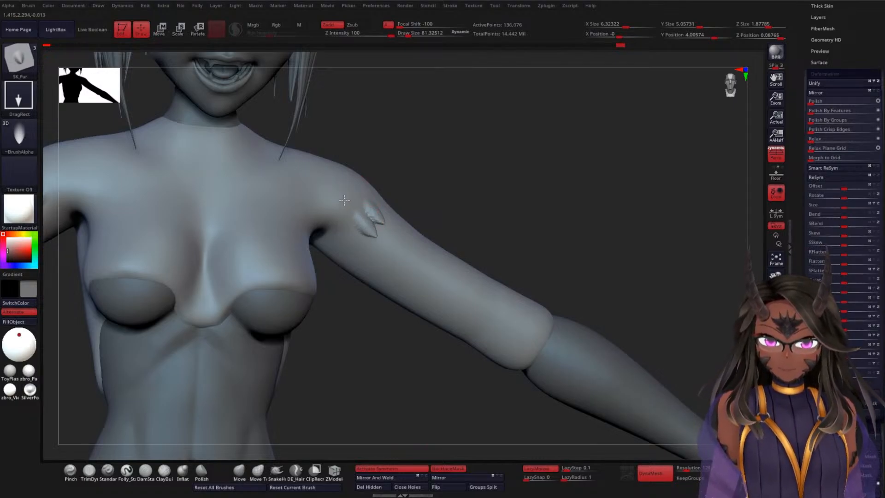
pyautogui.moveTo(458, 192); pyautogui.dragTo(363, 192)
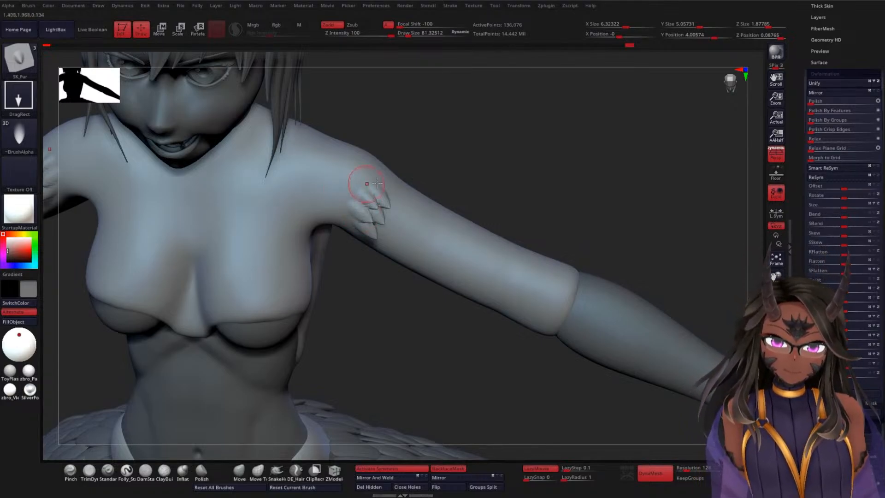
pyautogui.moveTo(504, 174); pyautogui.dragTo(475, 210)
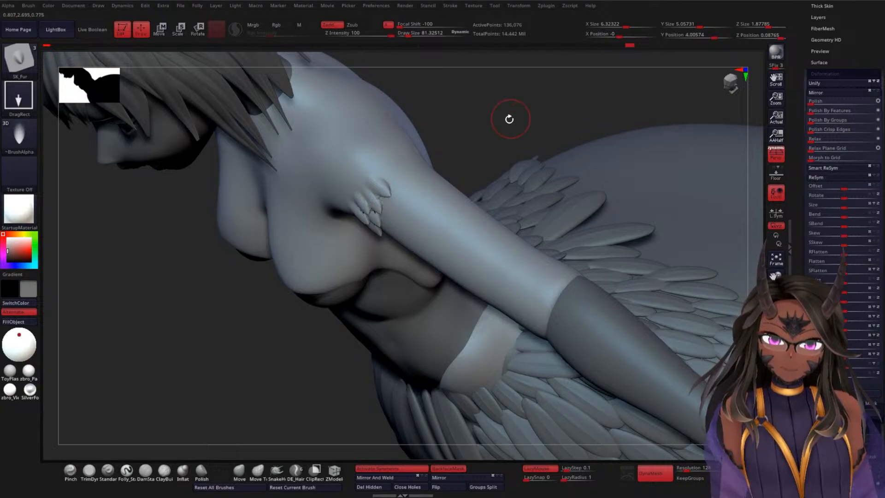
# Step: Extend the SK_Fur feather band over the top and back of the upper arm, and add a feather near the armpit
pyautogui.moveTo(509, 118); pyautogui.dragTo(450, 144)
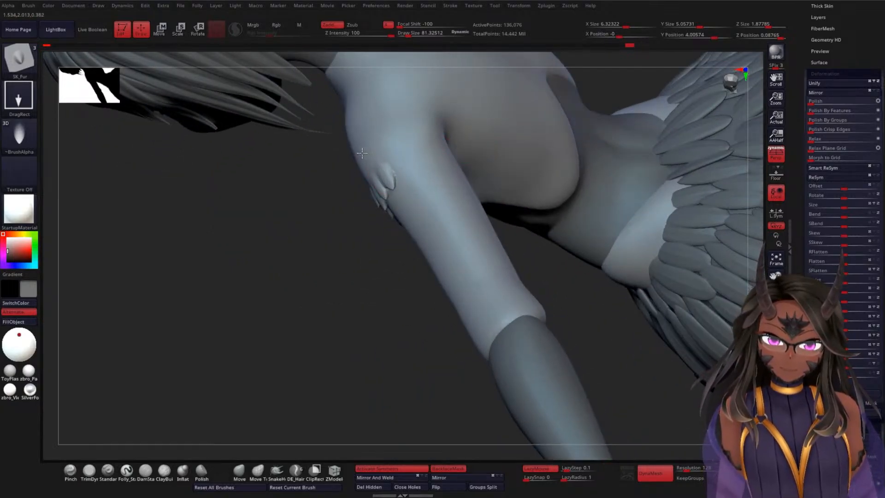
pyautogui.moveTo(405, 157); pyautogui.dragTo(402, 191)
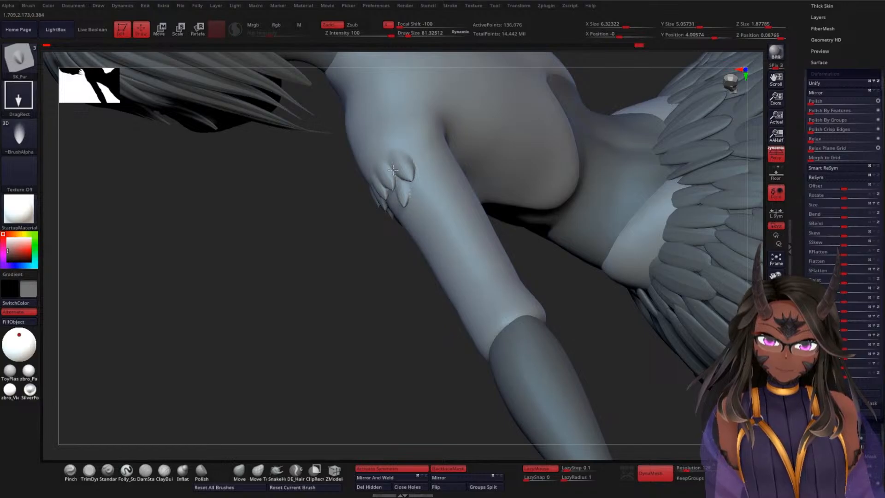
pyautogui.moveTo(350, 282); pyautogui.dragTo(369, 265)
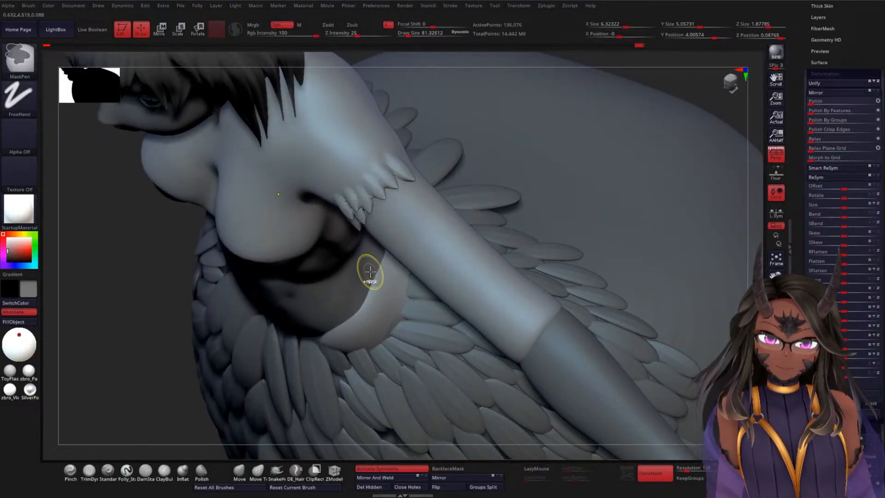
pyautogui.moveTo(627, 121)
pyautogui.mouseDown()
pyautogui.moveTo(693, 92)
pyautogui.moveTo(598, 150)
pyautogui.moveTo(618, 109)
pyautogui.moveTo(554, 190)
pyautogui.moveTo(497, 238)
pyautogui.mouseUp()
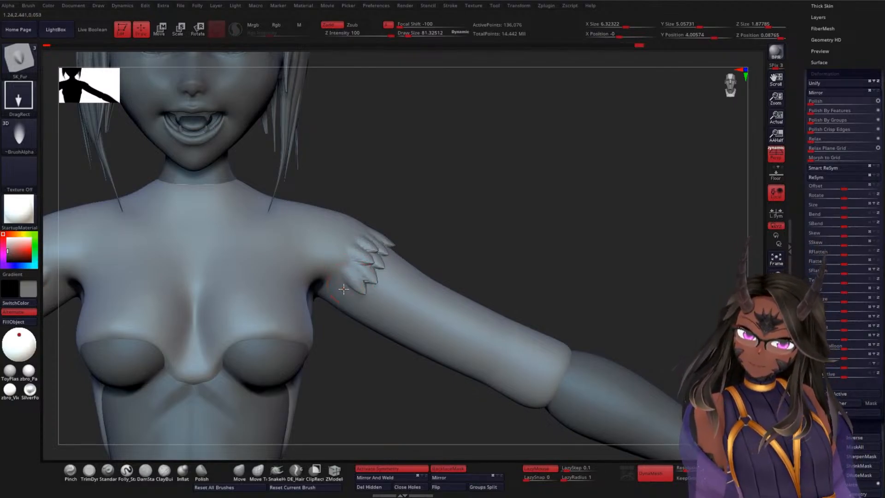
pyautogui.moveTo(329, 276); pyautogui.dragTo(322, 263)
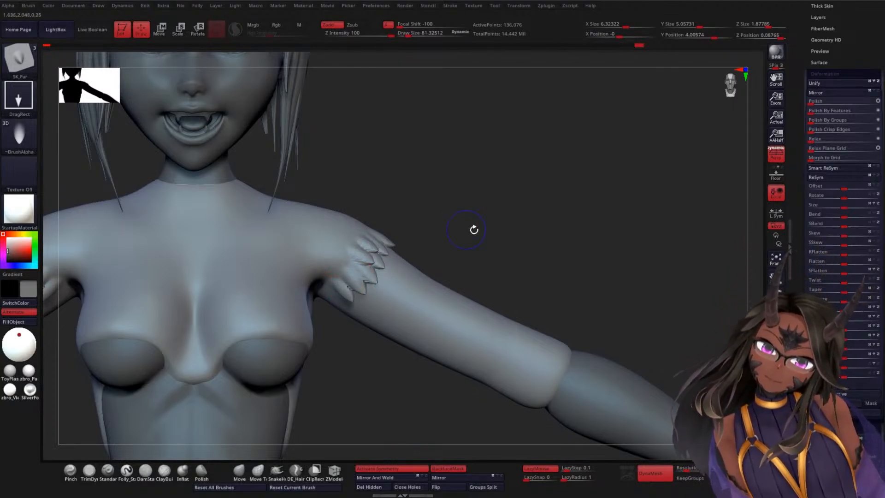
pyautogui.moveTo(474, 229)
pyautogui.mouseDown()
pyautogui.moveTo(496, 212)
pyautogui.moveTo(458, 259)
pyautogui.moveTo(528, 166)
pyautogui.mouseUp()
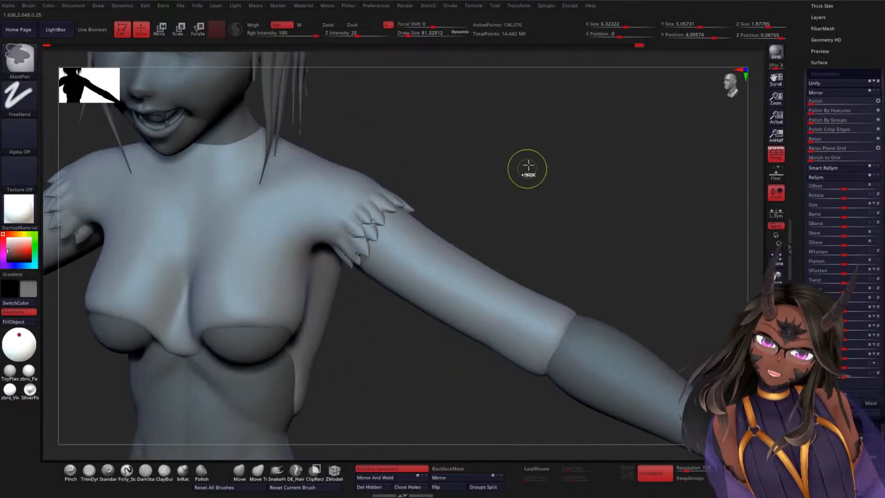
pyautogui.moveTo(516, 207); pyautogui.dragTo(521, 193)
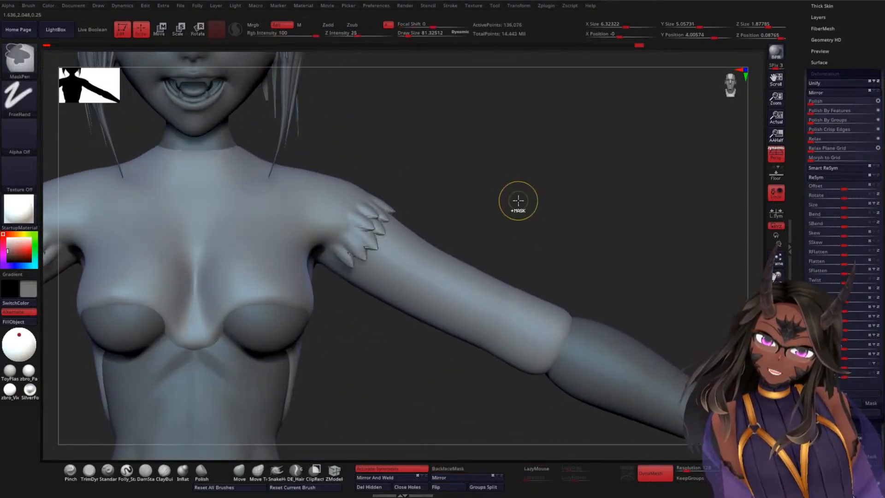
# Step: Undo all the SK_Fur feathers stamped on the upper arm, restoring the smooth sleeve
pyautogui.hotkey('ctrl', 'z')
pyautogui.hotkey('ctrl', 'z')
pyautogui.hotkey('ctrl', 'z')
pyautogui.hotkey('ctrl', 'z')
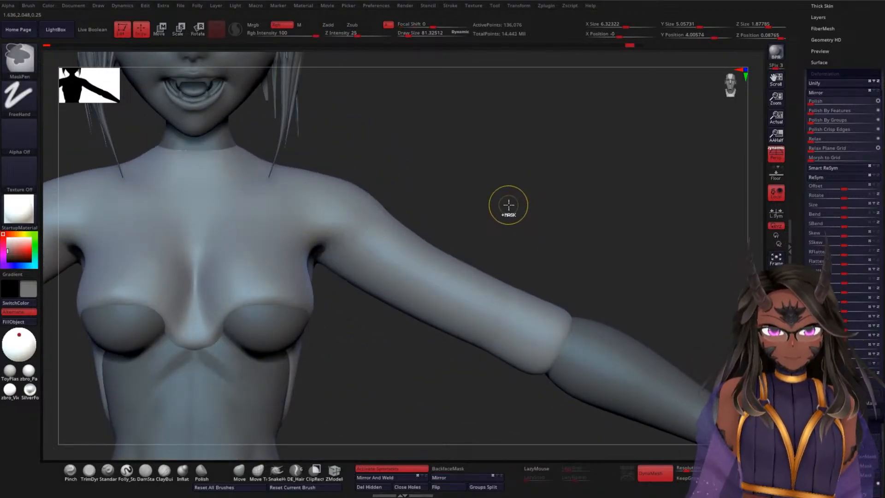
# Step: ZRemesh the torso clothing three times with the Half option to reduce its polygon density, and turn off the polyframe display
pyautogui.moveTo(510, 213)
pyautogui.mouseDown()
pyautogui.moveTo(494, 170)
pyautogui.moveTo(606, 221)
pyautogui.moveTo(594, 194)
pyautogui.moveTo(574, 198)
pyautogui.moveTo(637, 194)
pyautogui.mouseUp()
pyautogui.moveTo(800, 202); pyautogui.dragTo(800, 483)
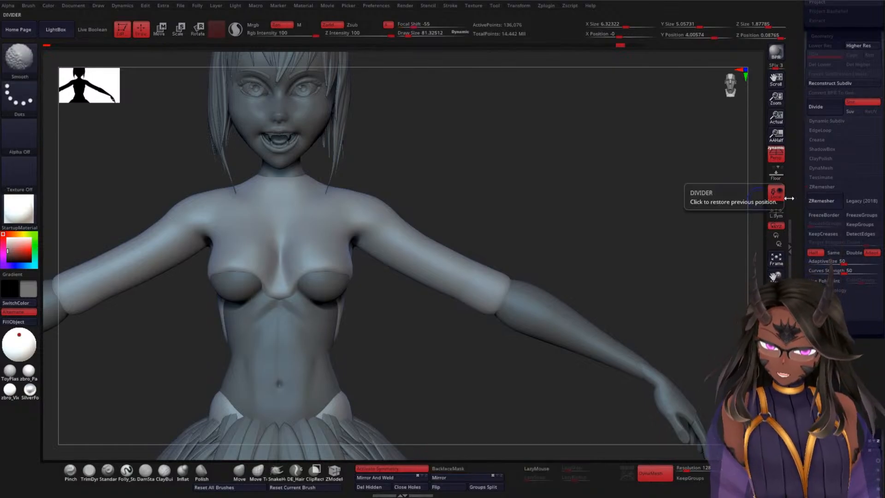
pyautogui.click(820, 201)
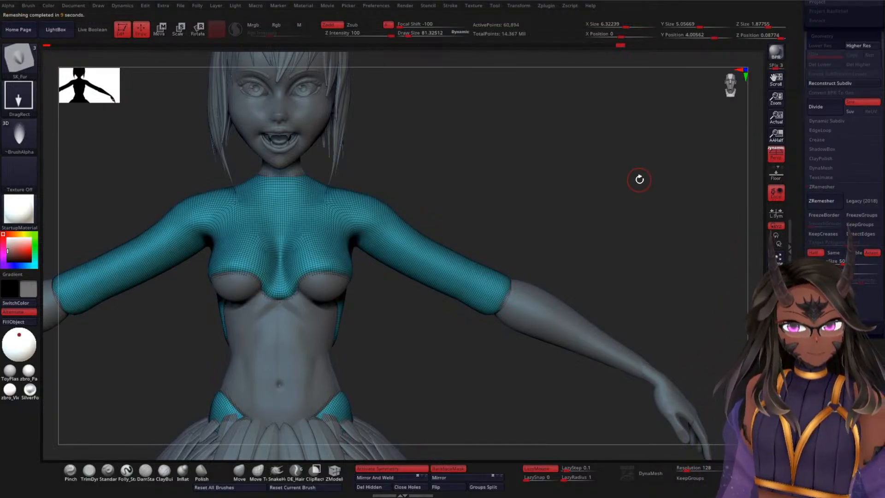
pyautogui.click(825, 206)
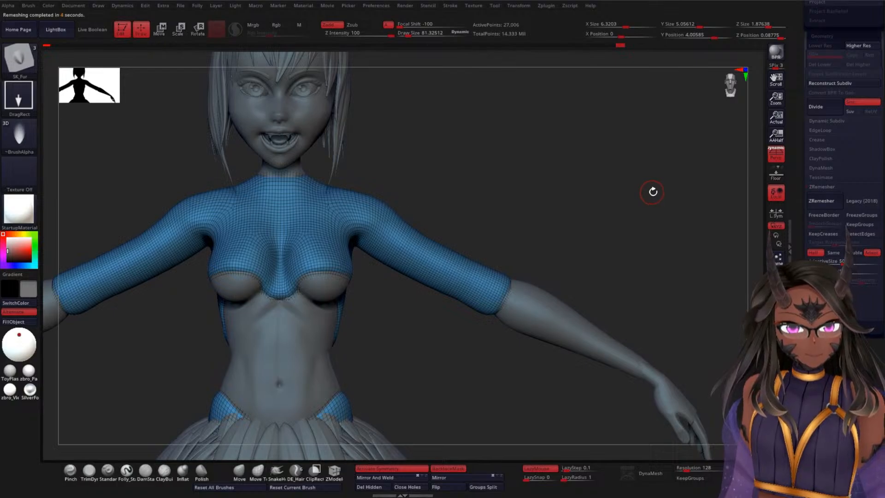
pyautogui.click(809, 199)
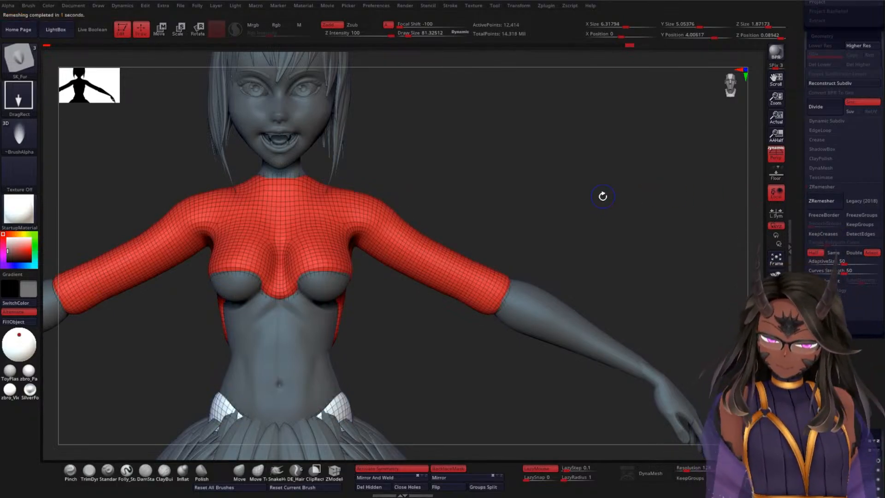
pyautogui.hotkey('shift', 'f')
pyautogui.moveTo(559, 192)
pyautogui.keyDown('alt'); pyautogui.mouseDown()
pyautogui.moveTo(548, 195)
pyautogui.moveTo(556, 166)
pyautogui.moveTo(560, 225)
pyautogui.moveTo(550, 235)
pyautogui.mouseUp(); pyautogui.keyUp('alt')
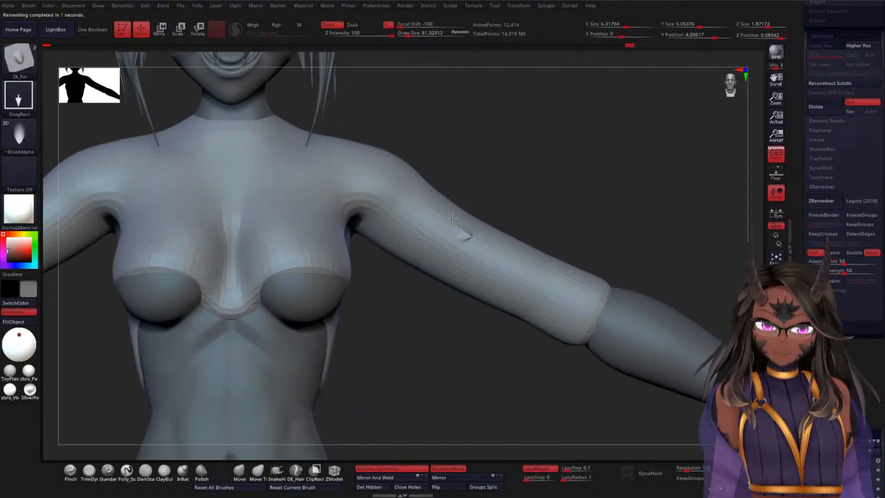
pyautogui.moveTo(544, 178)
pyautogui.mouseDown()
pyautogui.moveTo(553, 198)
pyautogui.moveTo(545, 209)
pyautogui.moveTo(616, 161)
pyautogui.moveTo(600, 169)
pyautogui.moveTo(604, 152)
pyautogui.mouseUp()
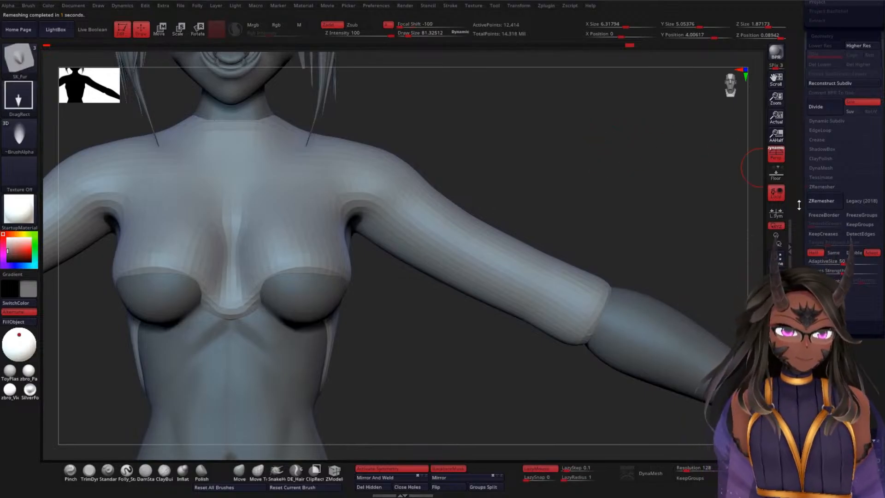
# Step: Subdivide the remeshed clothing up to SDiv 3 and stamp SK_Fur test feathers on the middle of the upper arm
pyautogui.hotkey('ctrl', 'd')
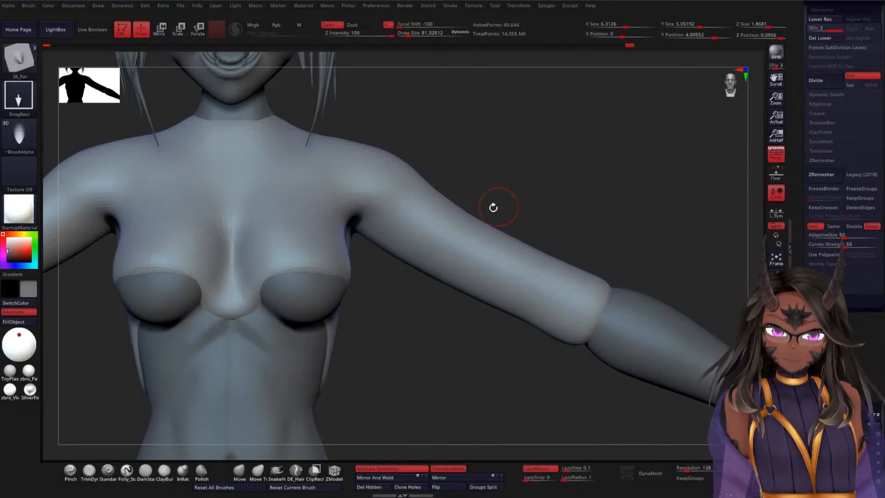
pyautogui.moveTo(466, 236); pyautogui.dragTo(446, 191)
pyautogui.moveTo(507, 167); pyautogui.dragTo(545, 220)
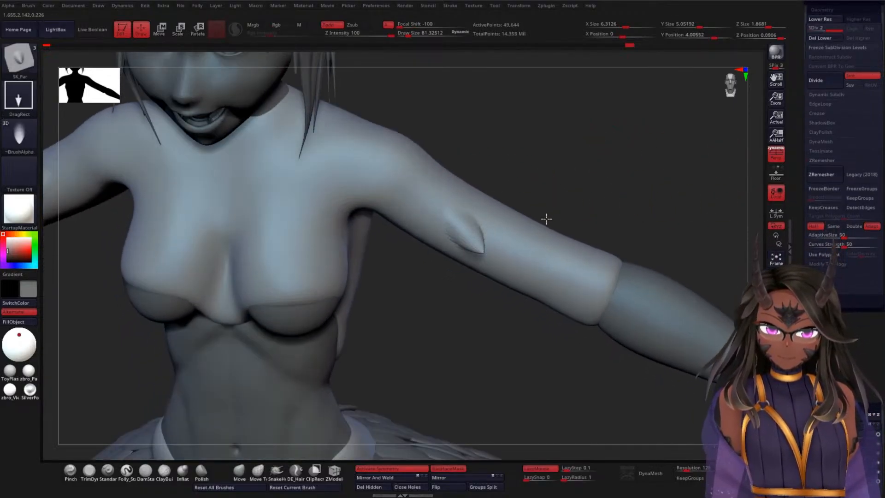
pyautogui.hotkey('ctrl', 'd')
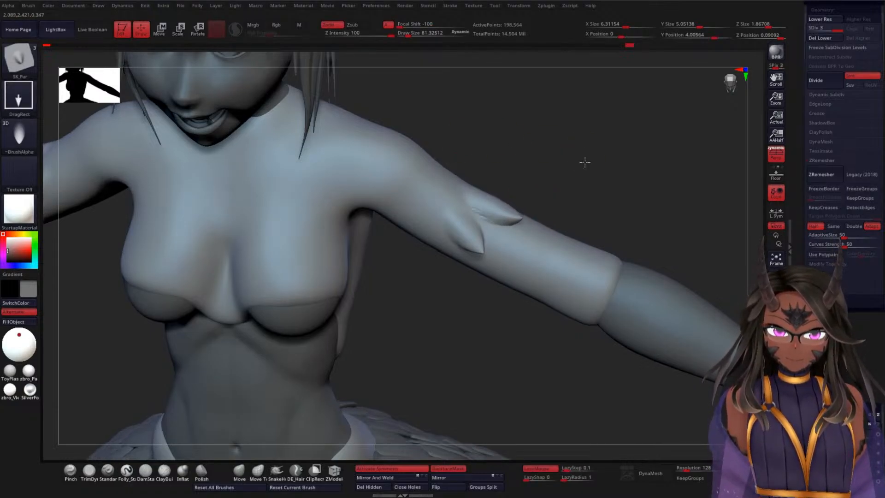
# Step: Stamp further SK_Fur trial feathers beside the first ones on the upper arm, and undo all of the test stamps
pyautogui.moveTo(585, 162); pyautogui.dragTo(568, 152)
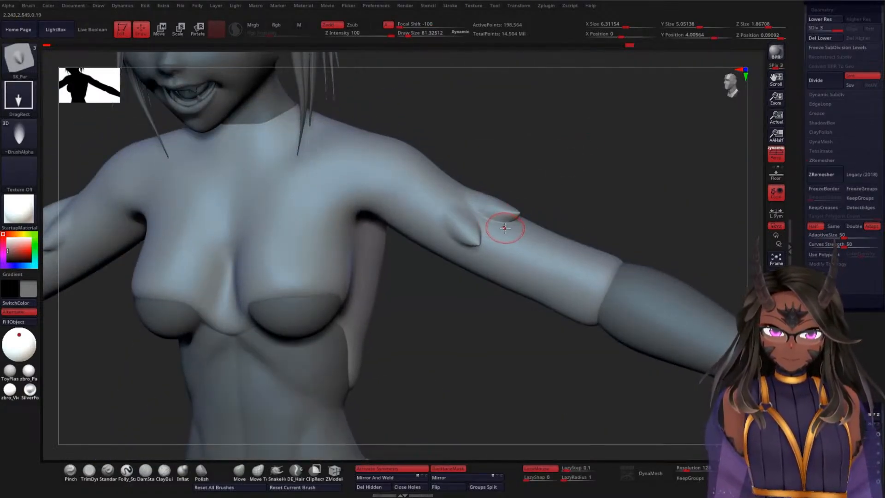
pyautogui.moveTo(479, 210); pyautogui.dragTo(475, 206)
pyautogui.moveTo(560, 166); pyautogui.dragTo(571, 201)
pyautogui.hotkey('ctrl', 'z')
pyautogui.moveTo(507, 237); pyautogui.dragTo(455, 164)
pyautogui.hotkey('ctrl', 'z')
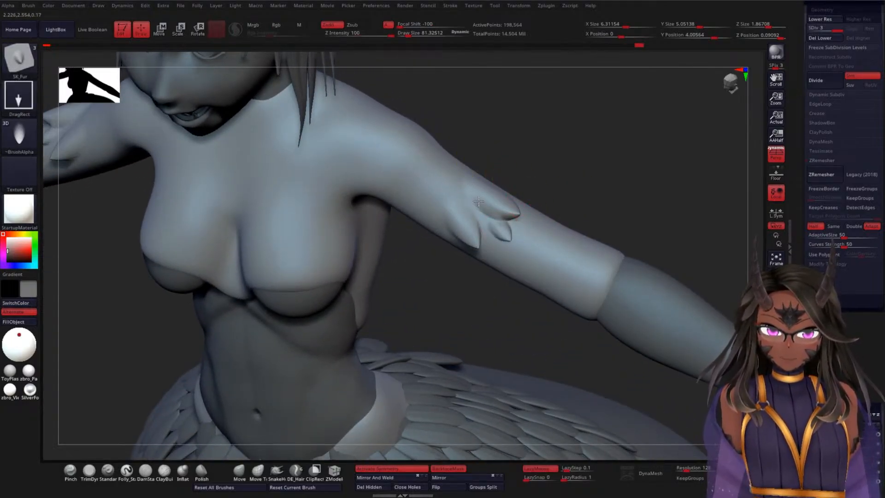
pyautogui.hotkey('shift', 'd')
pyautogui.moveTo(609, 164); pyautogui.dragTo(614, 118)
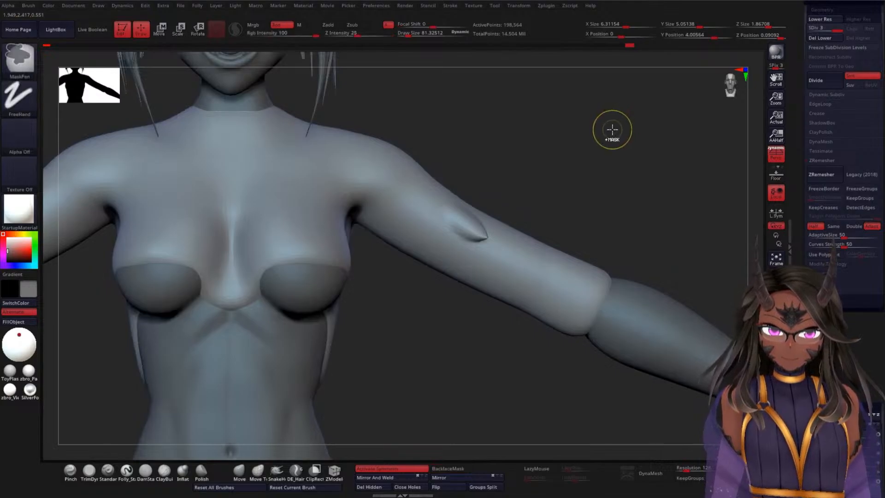
pyautogui.hotkey('ctrl', 'z')
pyautogui.moveTo(592, 164); pyautogui.dragTo(718, 183)
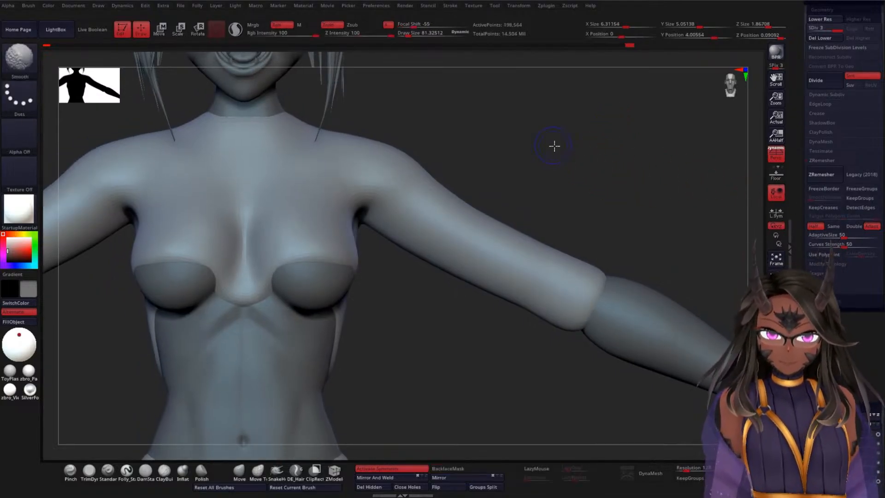
# Step: Try single SK_Fur feather stamps just below the shoulder and undo them
pyautogui.keyDown('alt'); pyautogui.moveTo(553, 144); pyautogui.dragTo(570, 194); pyautogui.keyUp('alt')
pyautogui.press('d')
pyautogui.moveTo(424, 232); pyautogui.dragTo(405, 205)
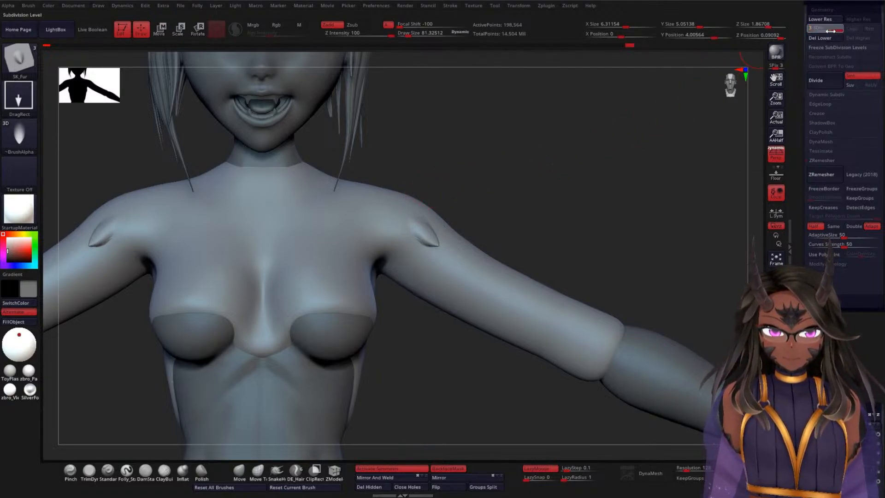
pyautogui.click(809, 29)
pyautogui.moveTo(557, 154)
pyautogui.mouseDown()
pyautogui.moveTo(561, 146)
pyautogui.moveTo(545, 196)
pyautogui.moveTo(557, 168)
pyautogui.moveTo(550, 155)
pyautogui.moveTo(582, 173)
pyautogui.moveTo(547, 152)
pyautogui.mouseUp()
pyautogui.hotkey('ctrl', 'z')
pyautogui.hotkey('ctrl', 'z')
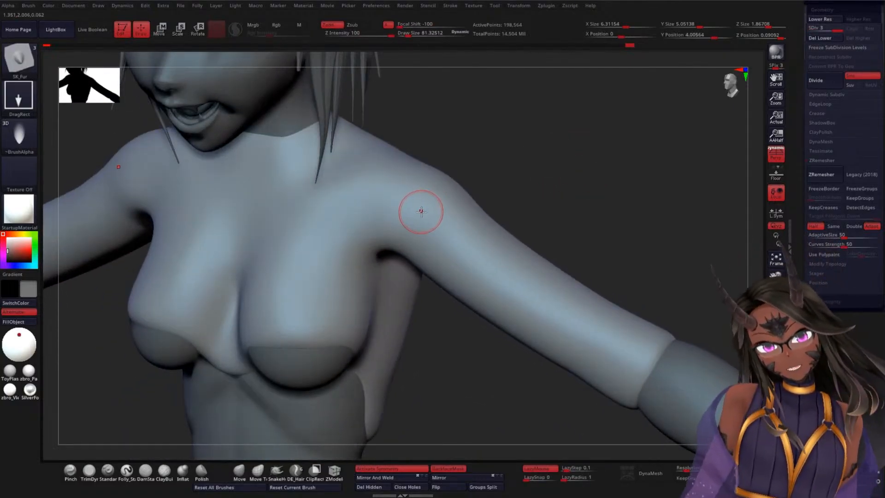
pyautogui.moveTo(421, 212)
pyautogui.mouseDown()
pyautogui.moveTo(400, 187)
pyautogui.moveTo(416, 164)
pyautogui.mouseUp()
pyautogui.hotkey('ctrl', 'z')
pyautogui.hotkey('ctrl', 'z')
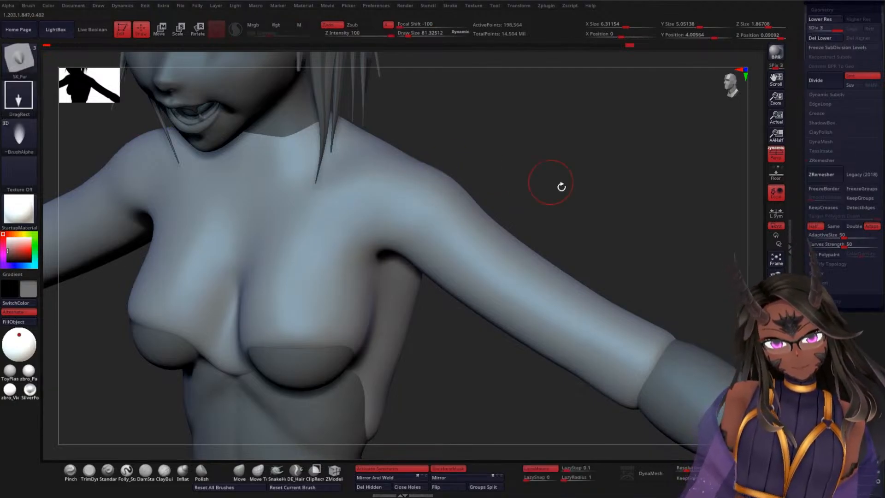
# Step: Try a row of small SK_Fur feathers around the front and underside of the upper arm, and undo the row
pyautogui.moveTo(595, 216)
pyautogui.keyDown('alt'); pyautogui.mouseDown()
pyautogui.moveTo(592, 199)
pyautogui.moveTo(484, 263)
pyautogui.moveTo(544, 171)
pyautogui.moveTo(458, 294)
pyautogui.moveTo(446, 279)
pyautogui.mouseUp(); pyautogui.keyUp('alt')
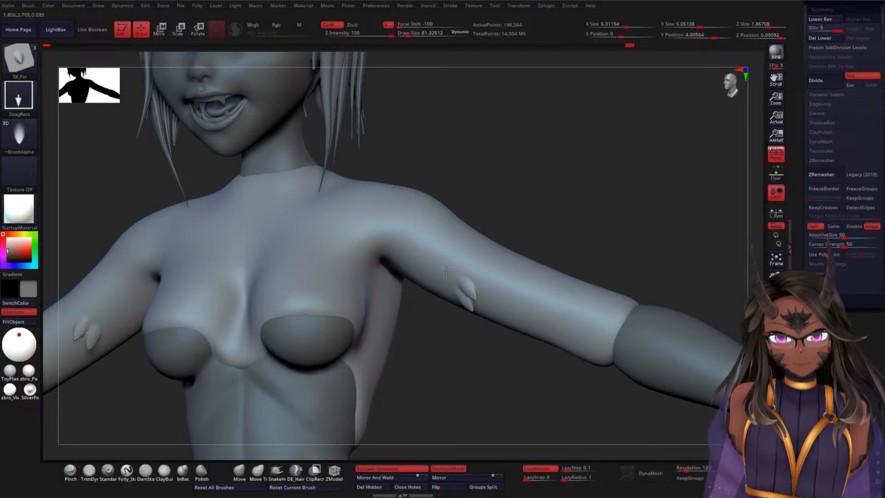
pyautogui.moveTo(529, 230); pyautogui.dragTo(464, 276)
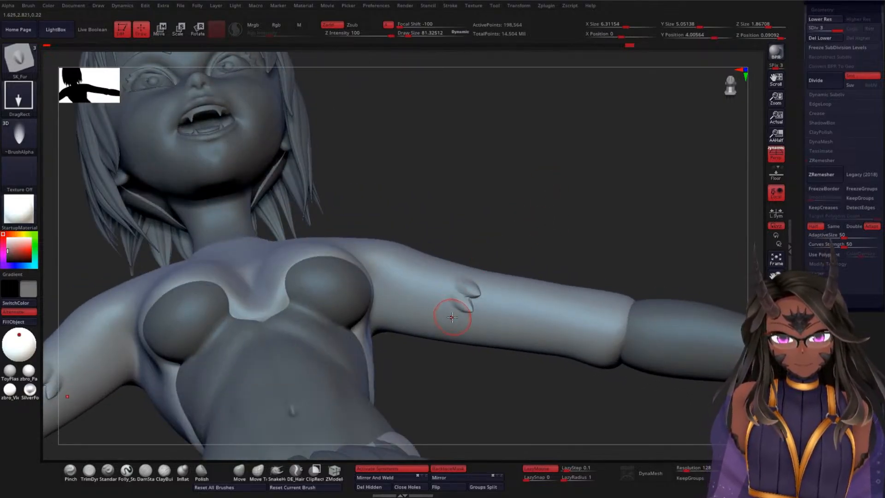
pyautogui.moveTo(432, 315); pyautogui.dragTo(424, 311)
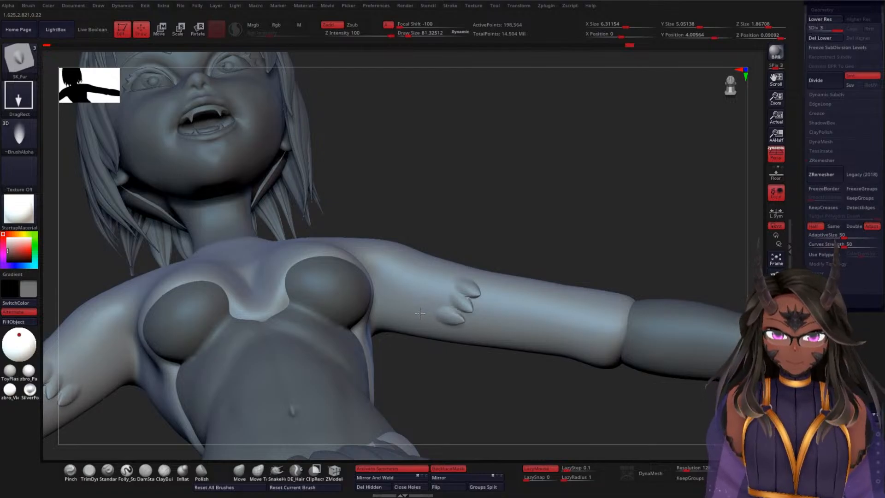
pyautogui.moveTo(552, 189); pyautogui.dragTo(552, 239)
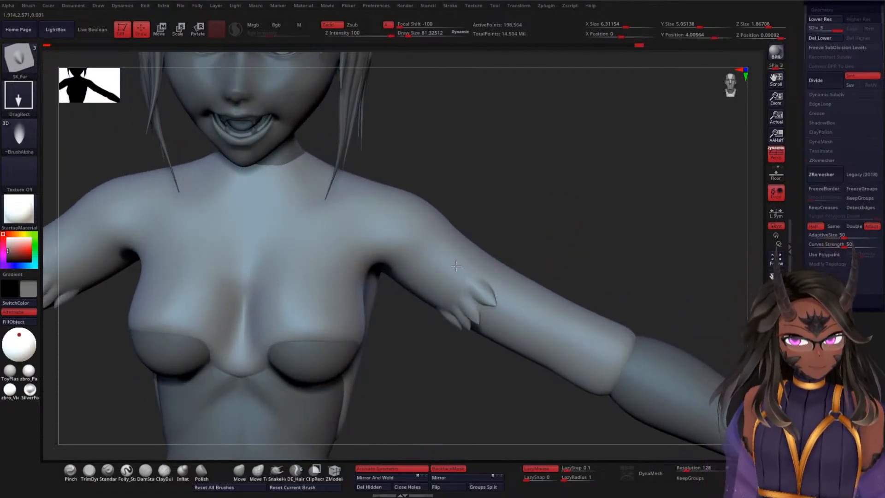
pyautogui.moveTo(551, 219); pyautogui.dragTo(576, 199)
pyautogui.hotkey('ctrl', 'z')
pyautogui.hotkey('ctrl', 'z')
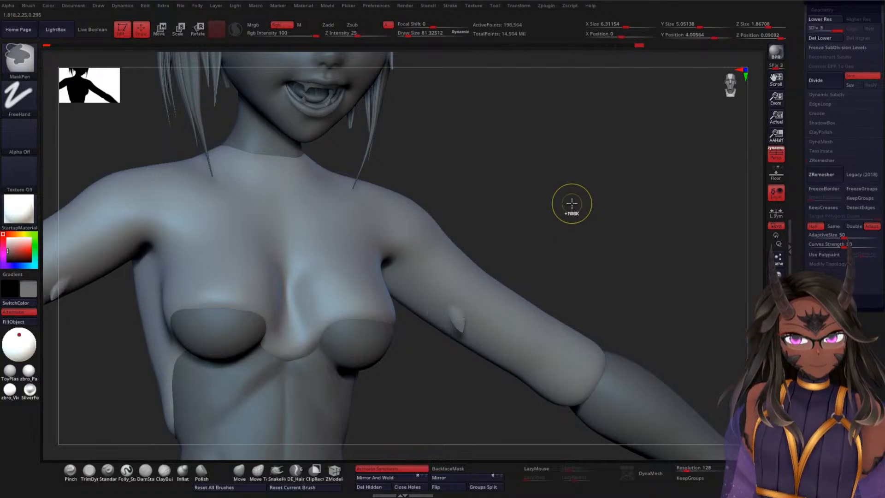
# Step: Switch to the featherA insert brush and try to insert a feather on the subdivided sleeve
pyautogui.press('b')
pyautogui.press('f')
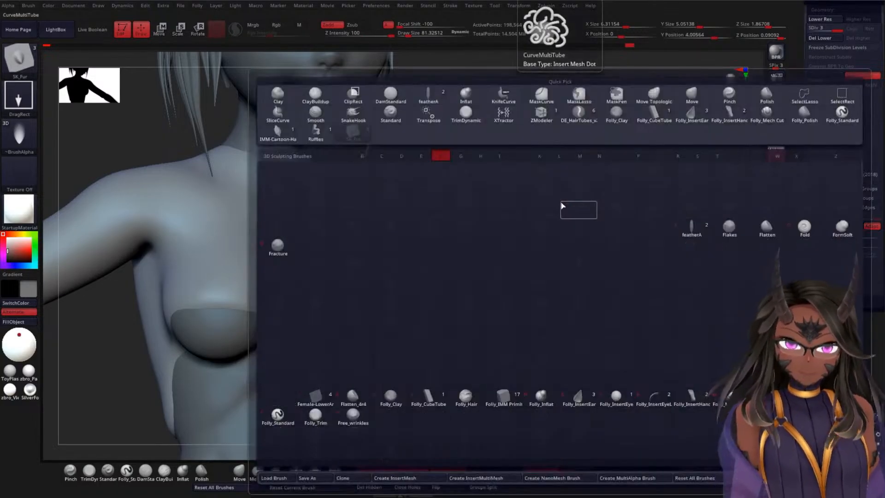
pyautogui.click(696, 227)
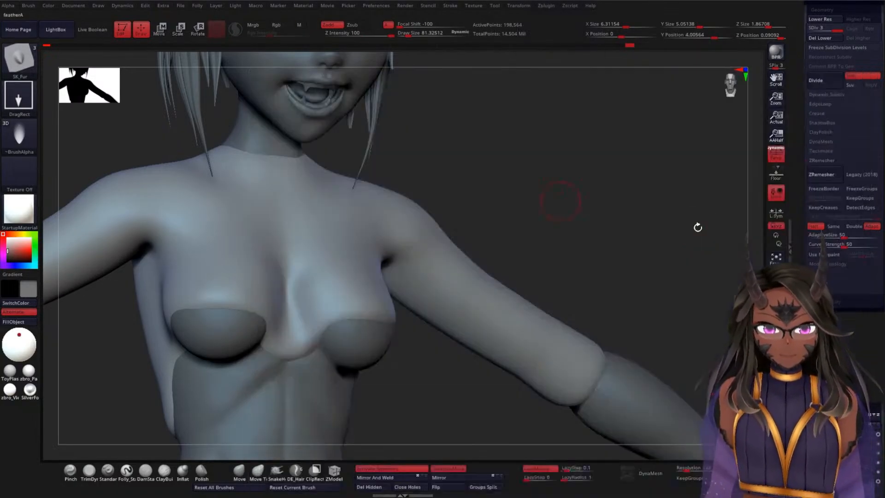
pyautogui.click(472, 280)
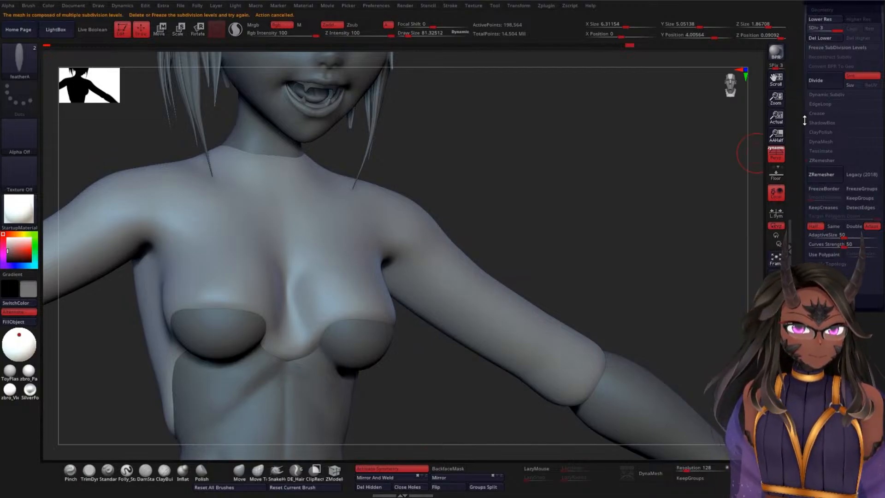
# Step: Drop the clothing to SDiv 1, delete its higher subdivision levels, and insert one featherA mesh on the front of the upper arm
pyautogui.moveTo(837, 30); pyautogui.dragTo(799, 30)
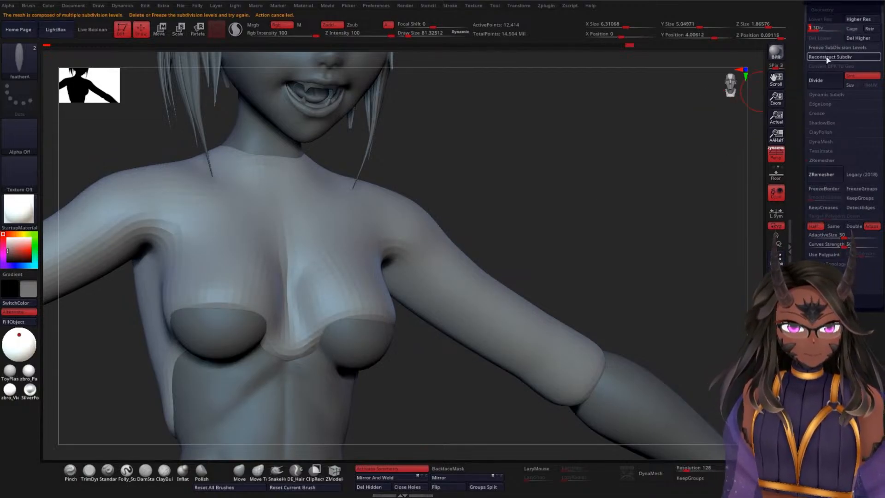
pyautogui.click(858, 38)
pyautogui.moveTo(488, 237); pyautogui.dragTo(494, 242)
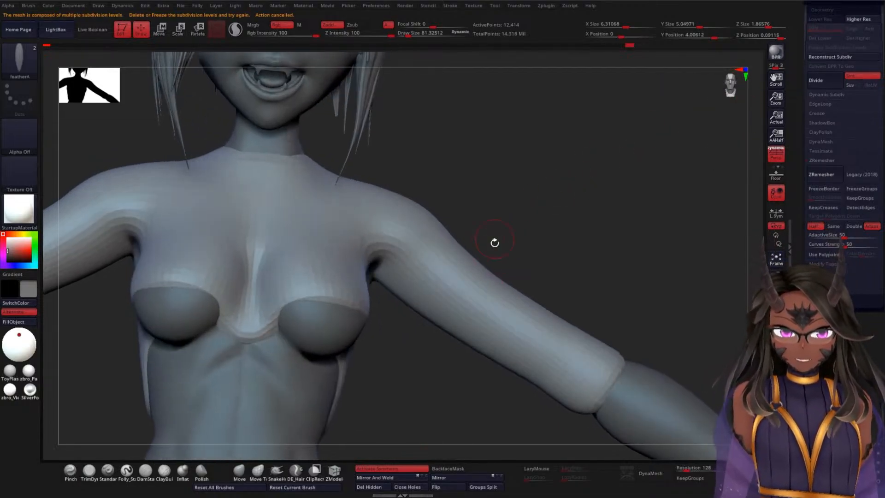
pyautogui.moveTo(476, 303); pyautogui.dragTo(425, 255)
pyautogui.keyDown('alt'); pyautogui.moveTo(552, 230); pyautogui.dragTo(585, 257); pyautogui.keyUp('alt')
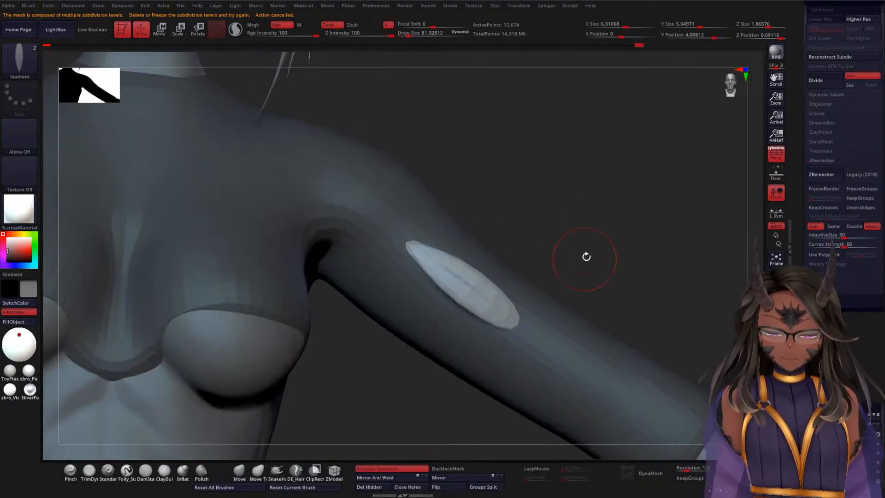
pyautogui.moveTo(620, 233); pyautogui.dragTo(630, 173)
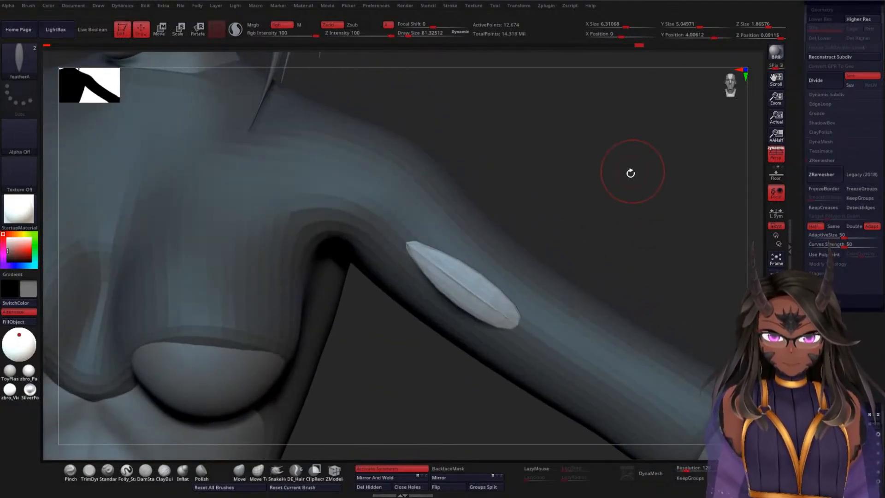
# Step: Rotate the inserted feather with the gizmo and sink its tip into the front of the upper arm
pyautogui.press('w')
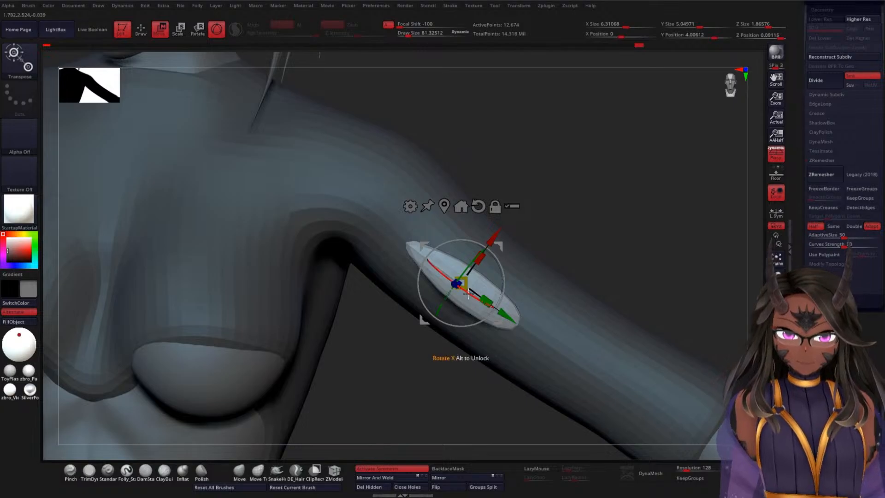
pyautogui.moveTo(456, 283); pyautogui.dragTo(464, 286)
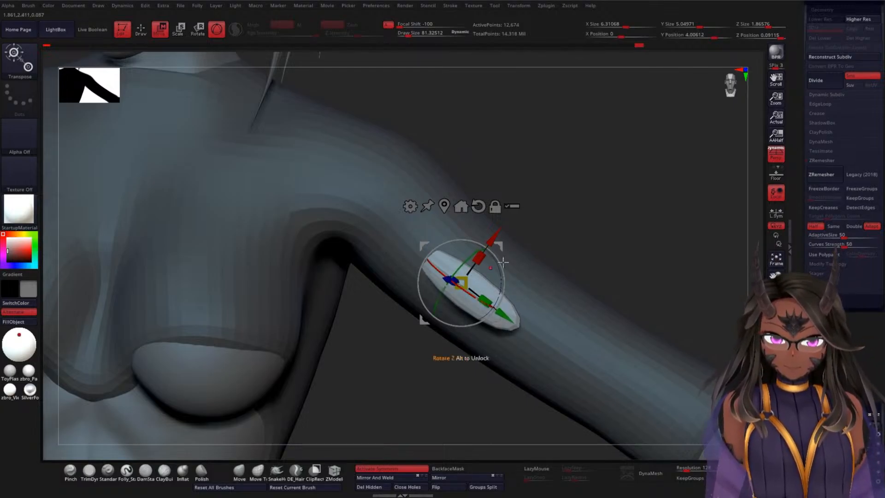
pyautogui.keyDown('alt'); pyautogui.moveTo(592, 232); pyautogui.dragTo(581, 278); pyautogui.keyUp('alt')
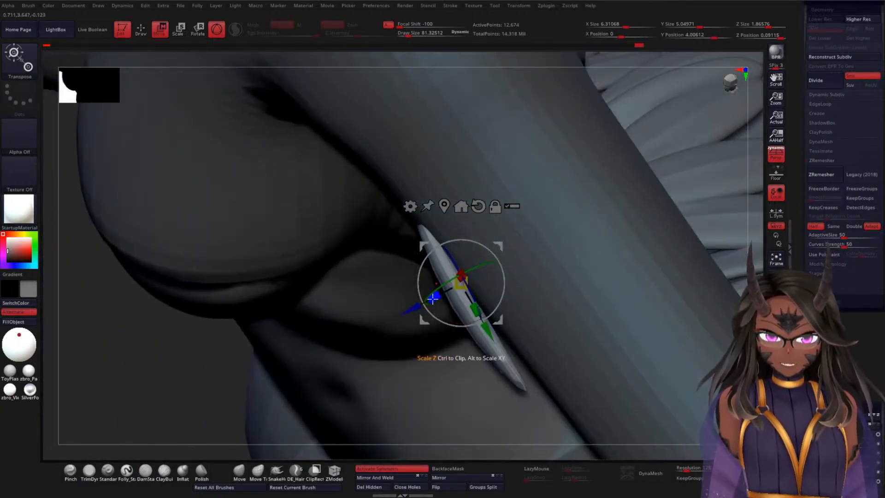
pyautogui.moveTo(416, 303); pyautogui.dragTo(430, 295)
pyautogui.moveTo(754, 255); pyautogui.dragTo(659, 203)
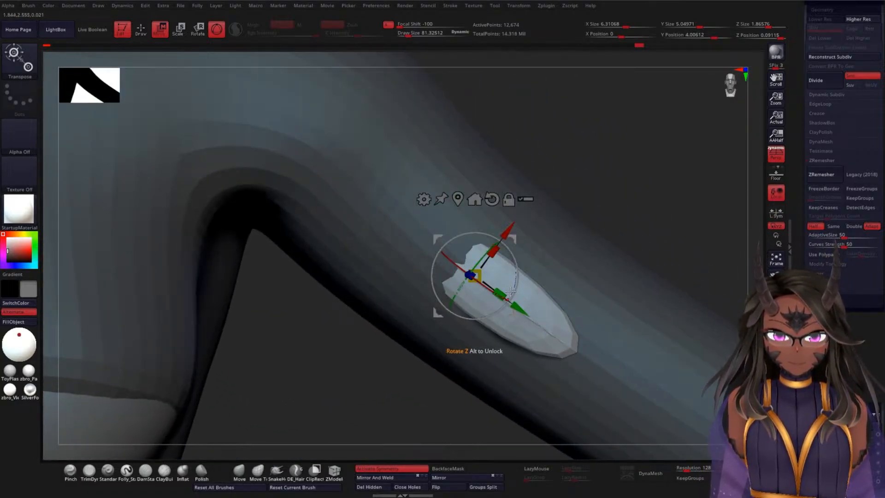
pyautogui.moveTo(510, 291); pyautogui.dragTo(509, 293)
pyautogui.moveTo(618, 203); pyautogui.dragTo(590, 222)
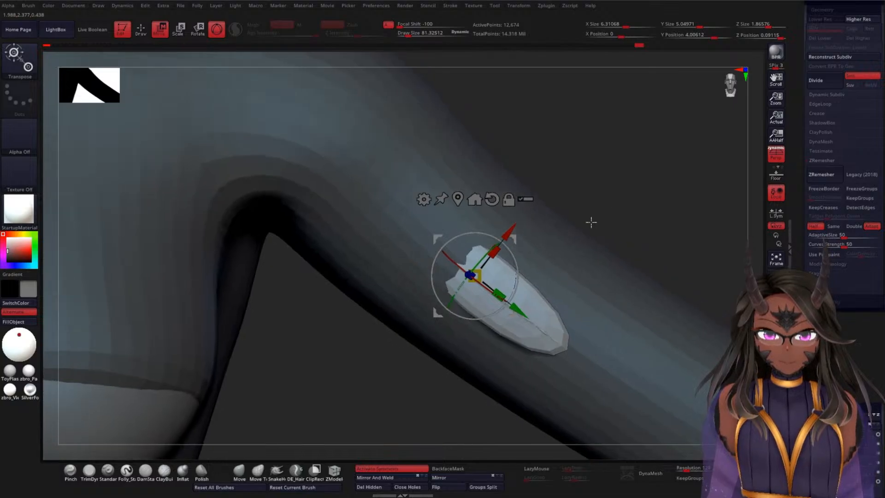
# Step: Slide the embedded feather along its length toward the shoulder, fine-tune its placement, and return to Draw mode
pyautogui.moveTo(519, 311); pyautogui.dragTo(498, 283)
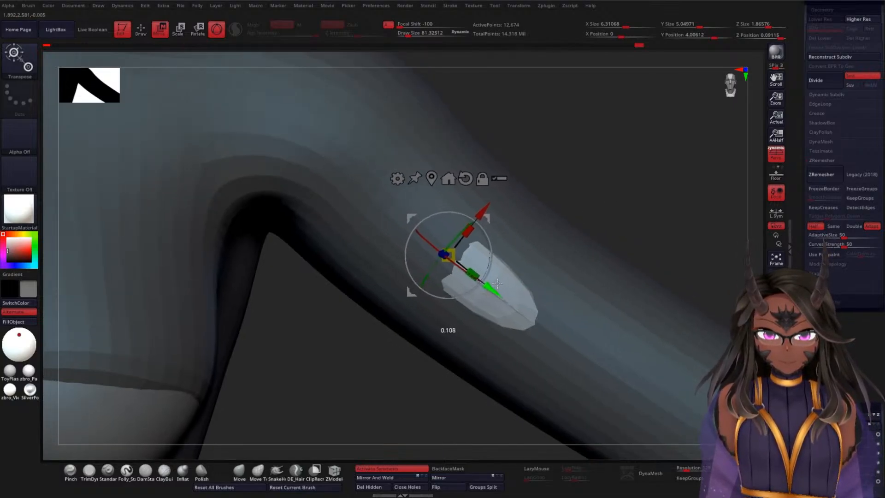
pyautogui.moveTo(646, 207); pyautogui.dragTo(602, 258)
pyautogui.moveTo(463, 289); pyautogui.dragTo(469, 290)
pyautogui.moveTo(683, 177); pyautogui.dragTo(639, 211)
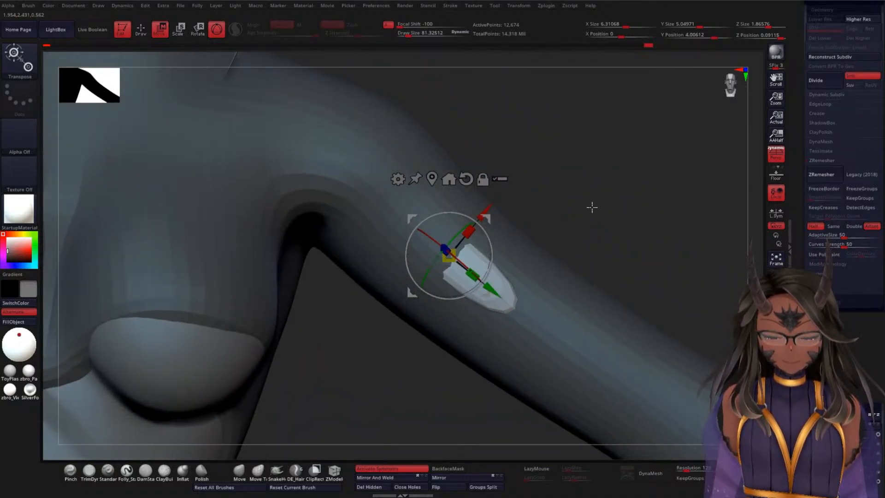
pyautogui.press('q')
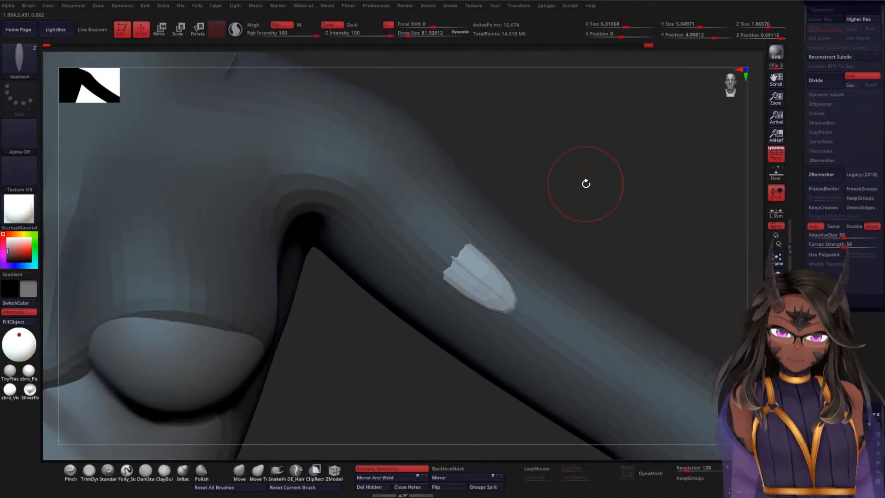
# Step: Adjust the featherA brush's Imbed depth and remove the test feather from the upper arm
pyautogui.click(34, 6)
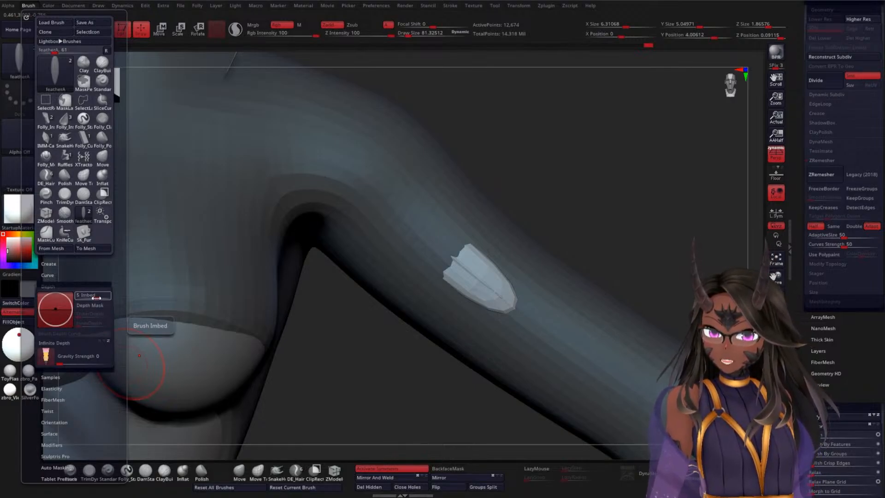
pyautogui.moveTo(96, 298); pyautogui.dragTo(94, 296)
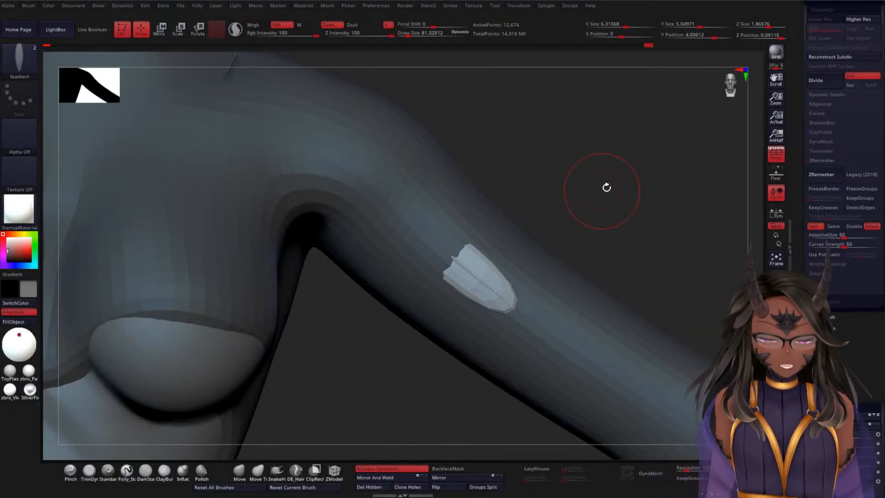
pyautogui.press('ctrl')
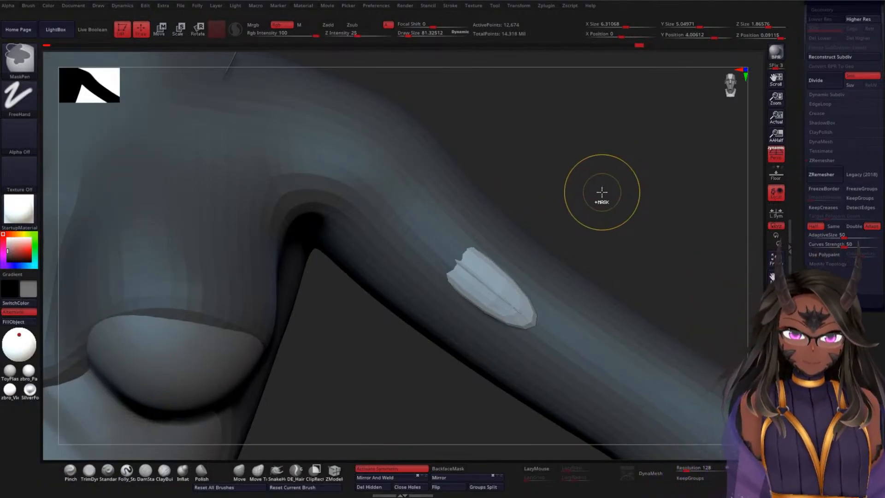
pyautogui.keyDown('ctrl'); pyautogui.click(601, 193); pyautogui.keyUp('ctrl')
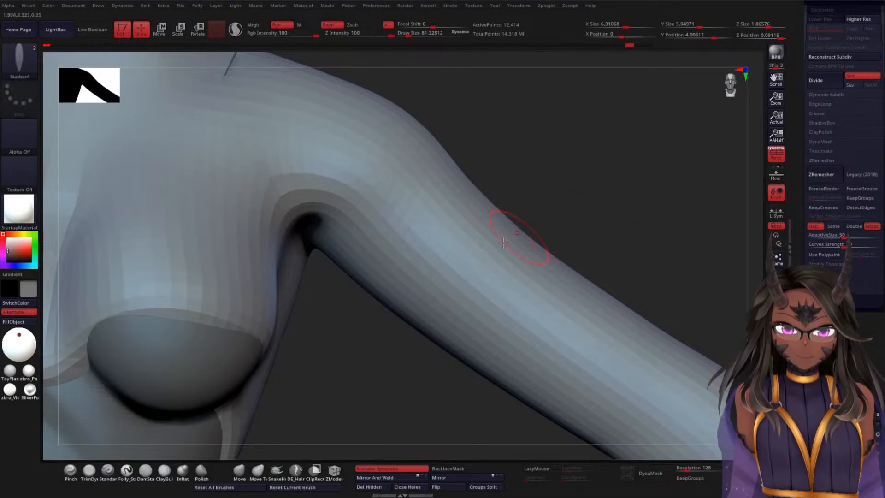
# Step: Try two featherA meshes side by side on the front of the upper arm, and undo both
pyautogui.moveTo(449, 220); pyautogui.dragTo(441, 226)
pyautogui.moveTo(570, 207)
pyautogui.mouseDown()
pyautogui.moveTo(546, 224)
pyautogui.moveTo(495, 230)
pyautogui.moveTo(458, 202)
pyautogui.moveTo(453, 189)
pyautogui.moveTo(464, 180)
pyautogui.mouseUp()
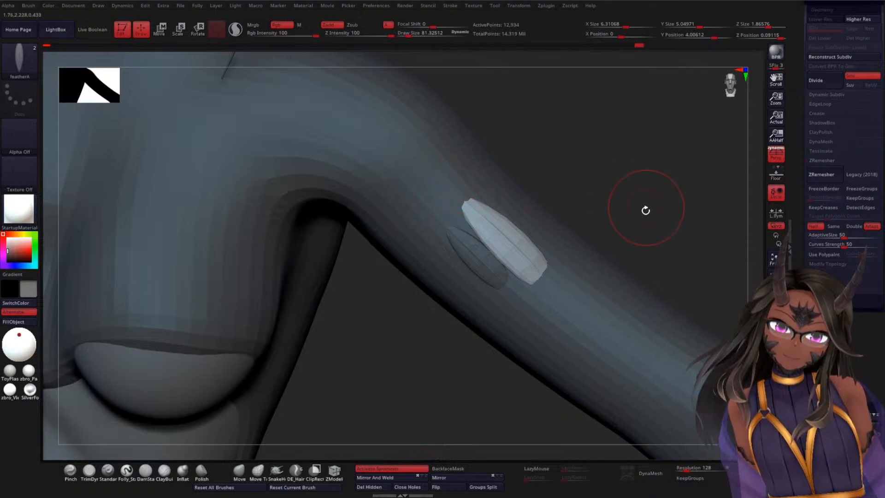
pyautogui.moveTo(645, 211)
pyautogui.mouseDown()
pyautogui.moveTo(609, 241)
pyautogui.moveTo(649, 208)
pyautogui.mouseUp()
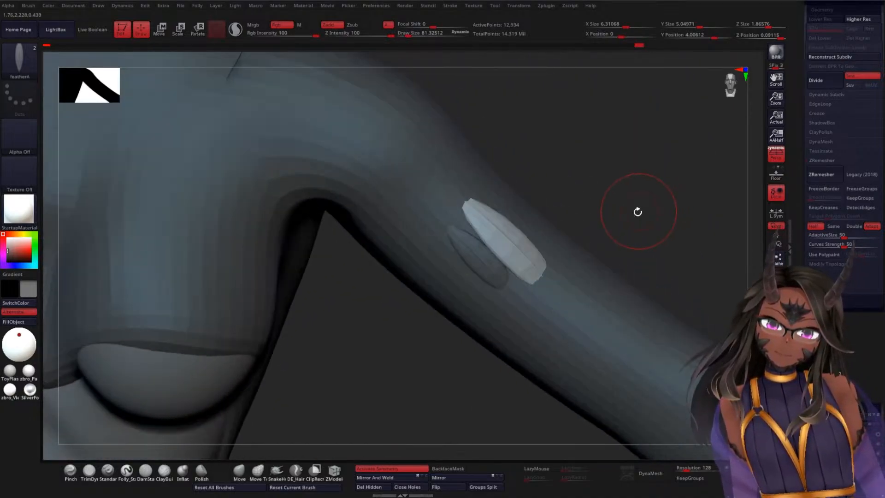
pyautogui.hotkey('ctrl', 'z')
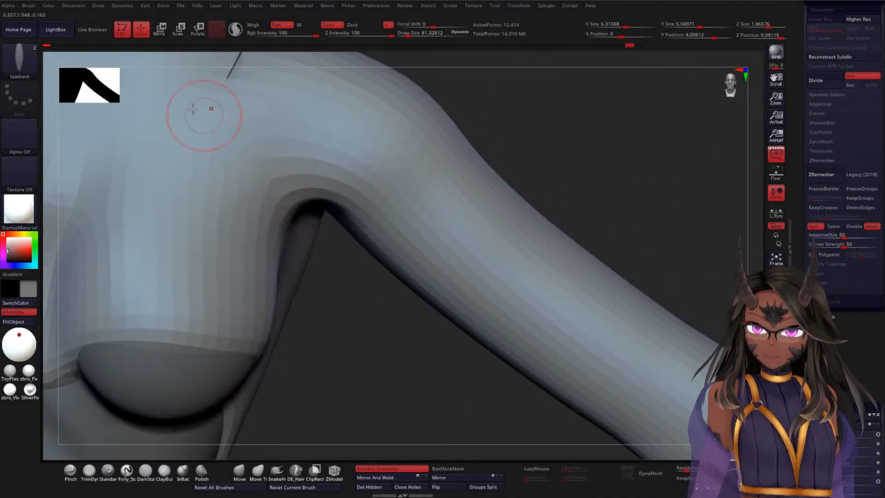
# Step: Set the featherA brush's Imbed depth to 2, insert a small feather midway down the upper arm, and rotate it slightly
pyautogui.click(29, 5)
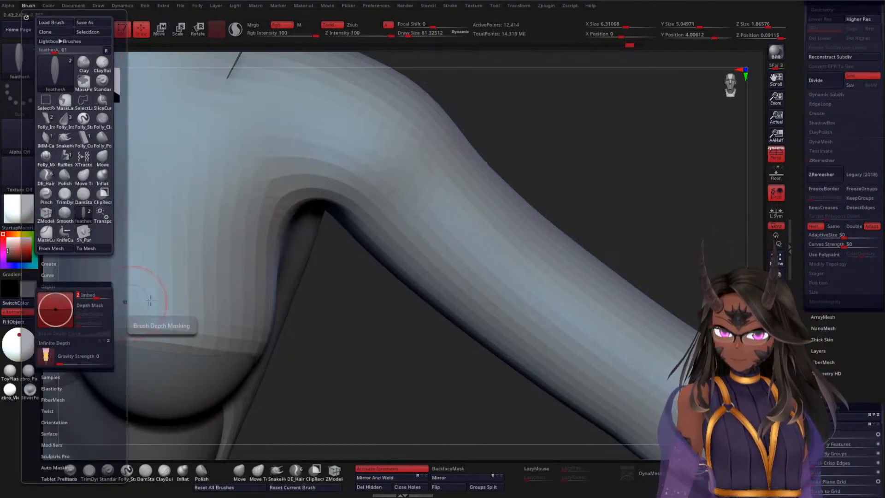
pyautogui.moveTo(563, 264); pyautogui.dragTo(538, 240)
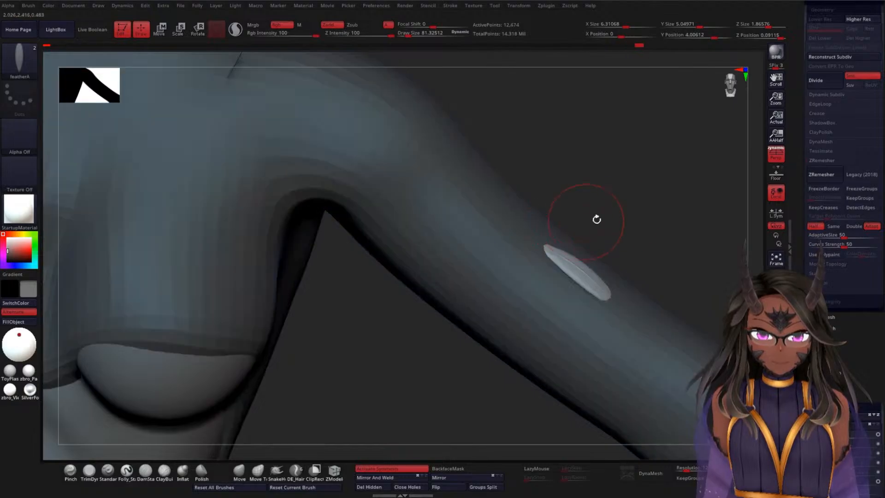
pyautogui.moveTo(658, 221); pyautogui.dragTo(576, 316)
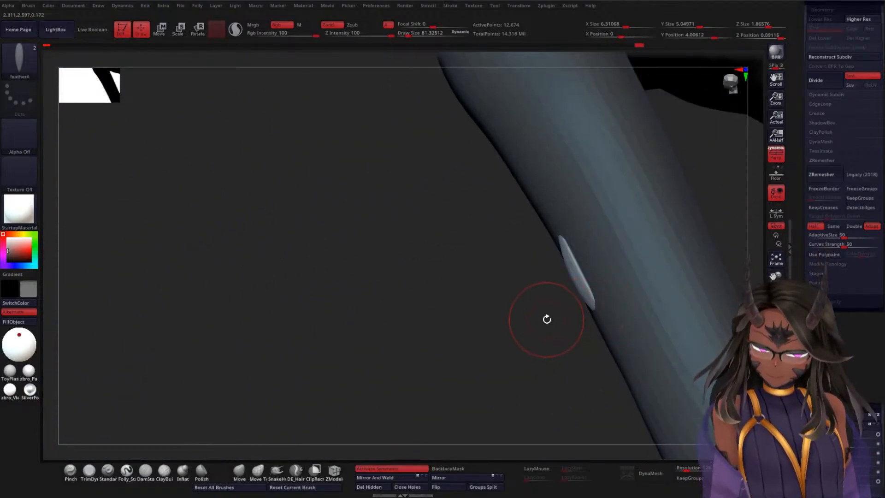
pyautogui.press('w')
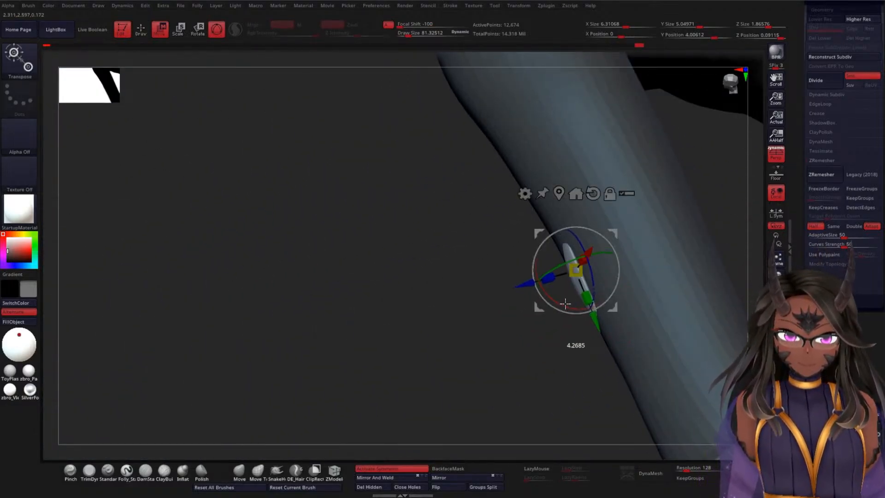
pyautogui.moveTo(494, 322); pyautogui.dragTo(546, 244)
pyautogui.press('q')
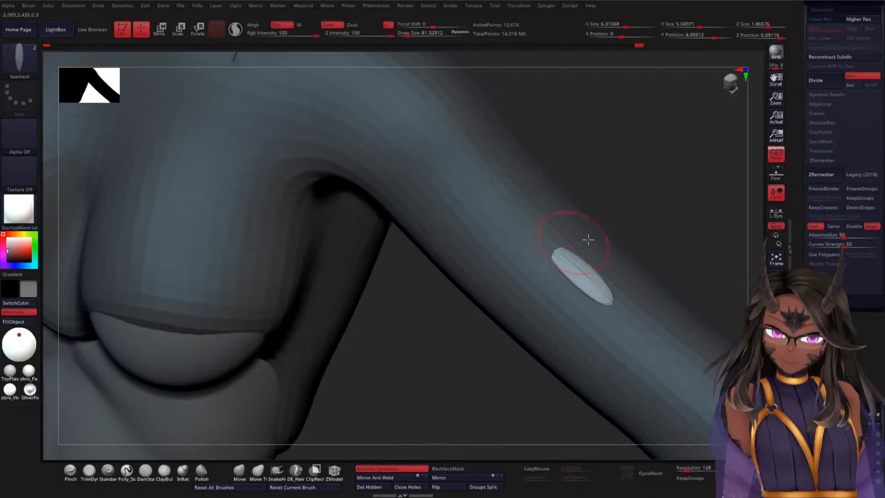
# Step: Insert a second featherA mesh beside the first on the upper arm and adjust its placement with the gizmo
pyautogui.moveTo(665, 236); pyautogui.dragTo(663, 246)
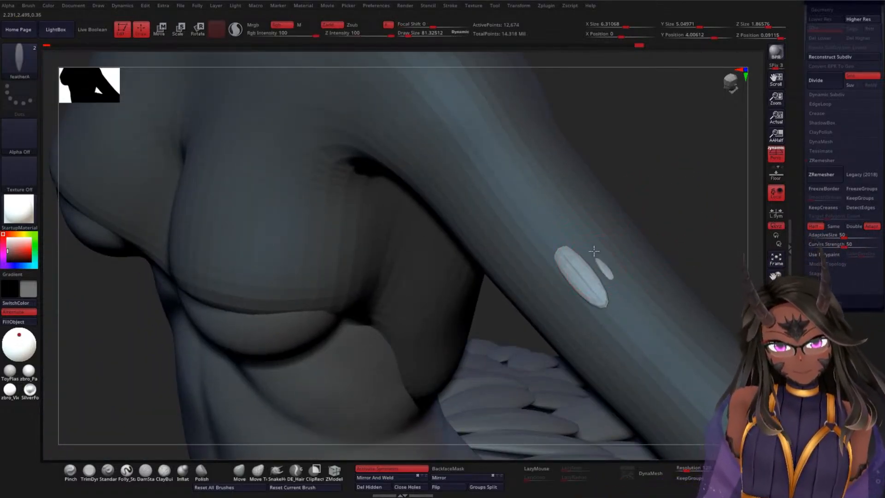
pyautogui.moveTo(595, 259); pyautogui.dragTo(570, 214)
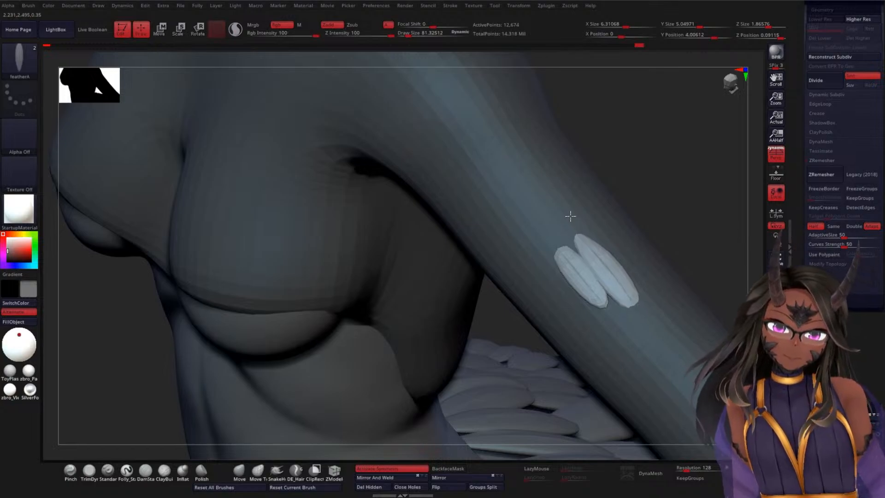
pyautogui.press('w')
pyautogui.moveTo(617, 276); pyautogui.dragTo(618, 268)
pyautogui.press('q')
# Step: Examine the two arm feathers from several angles against the whole figure, and undo them
pyautogui.moveTo(697, 245)
pyautogui.mouseDown()
pyautogui.moveTo(690, 212)
pyautogui.moveTo(654, 270)
pyautogui.moveTo(628, 274)
pyautogui.mouseUp()
pyautogui.moveTo(519, 241); pyautogui.dragTo(676, 190)
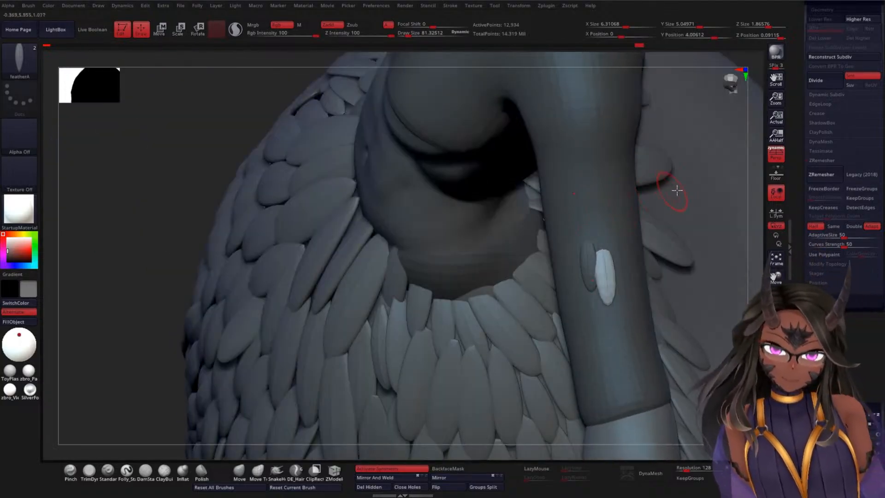
pyautogui.moveTo(750, 213); pyautogui.dragTo(679, 209)
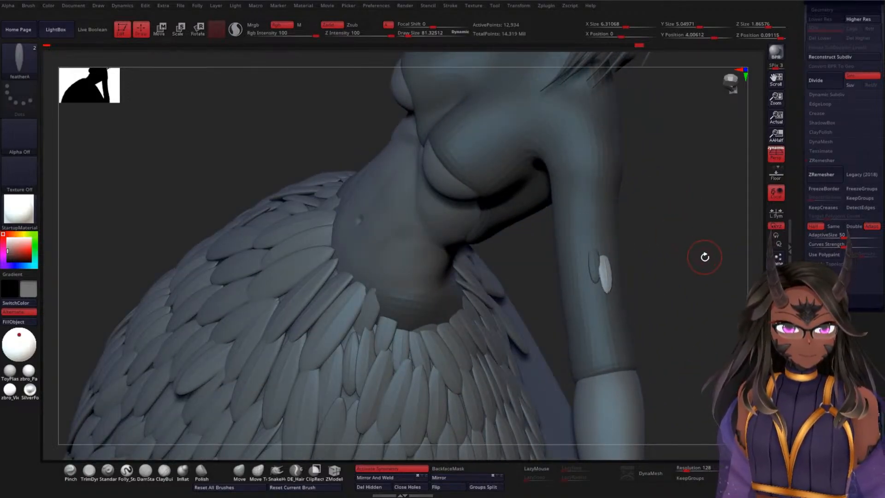
pyautogui.moveTo(704, 257); pyautogui.dragTo(585, 161)
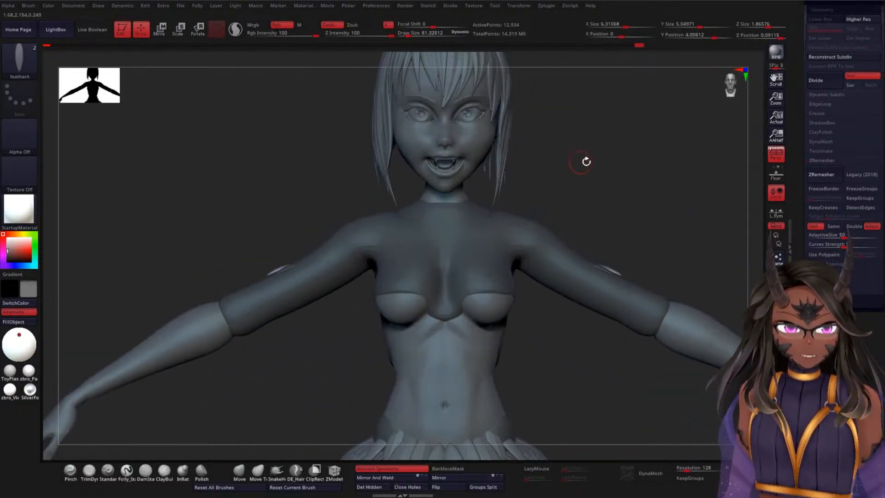
pyautogui.moveTo(666, 142); pyautogui.dragTo(638, 221)
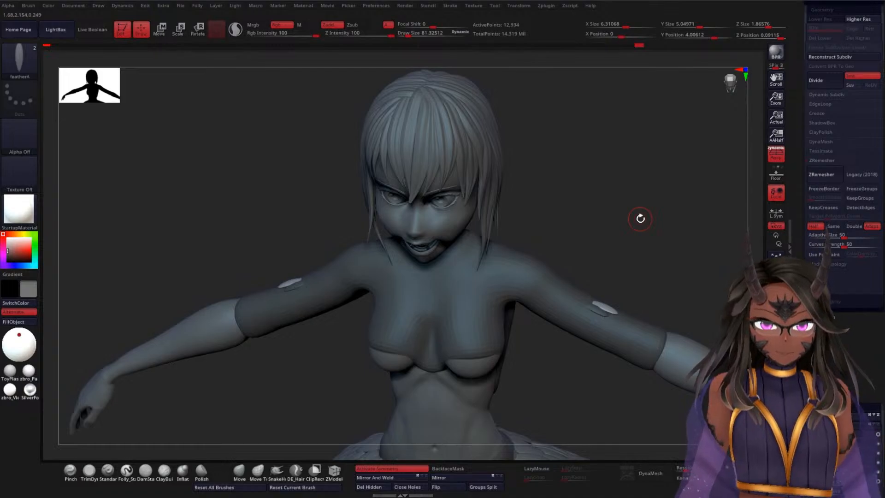
pyautogui.keyDown('alt'); pyautogui.moveTo(687, 164); pyautogui.dragTo(685, 244); pyautogui.keyUp('alt')
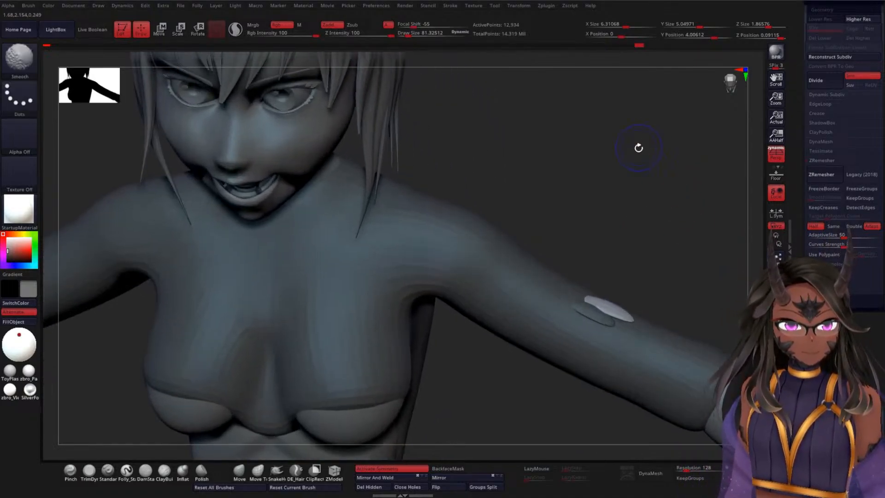
pyautogui.moveTo(638, 148)
pyautogui.keyDown('shift'); pyautogui.mouseDown()
pyautogui.moveTo(668, 203)
pyautogui.moveTo(643, 201)
pyautogui.moveTo(646, 133)
pyautogui.mouseUp(); pyautogui.keyUp('shift')
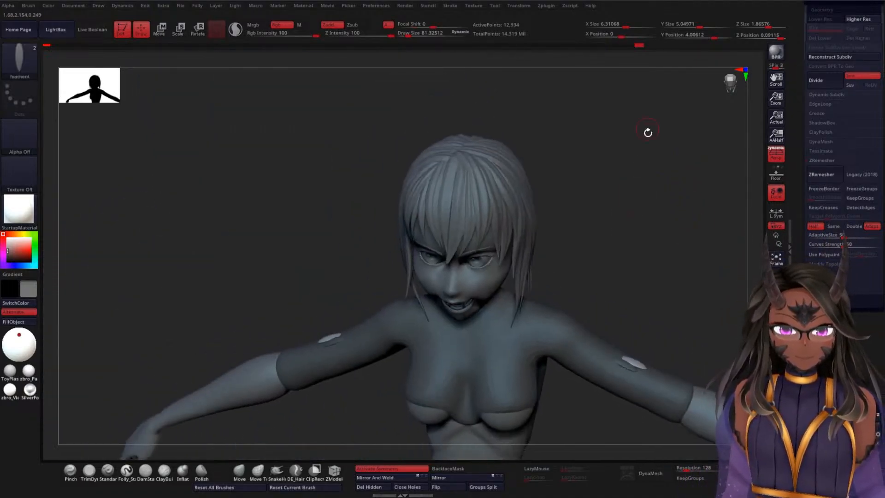
pyautogui.moveTo(633, 245)
pyautogui.keyDown('alt'); pyautogui.mouseDown()
pyautogui.moveTo(633, 261)
pyautogui.moveTo(614, 136)
pyautogui.moveTo(640, 182)
pyautogui.moveTo(626, 177)
pyautogui.moveTo(657, 152)
pyautogui.moveTo(640, 170)
pyautogui.moveTo(634, 200)
pyautogui.moveTo(614, 184)
pyautogui.mouseUp(); pyautogui.keyUp('alt')
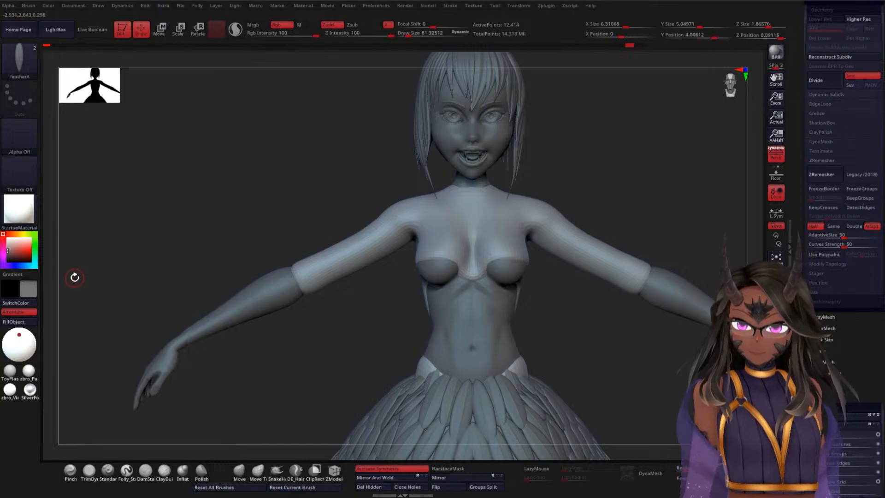
# Step: Look through the sculpting brush library and the subtool list around TorsoFeathers, and quicksave the project
pyautogui.click(22, 65)
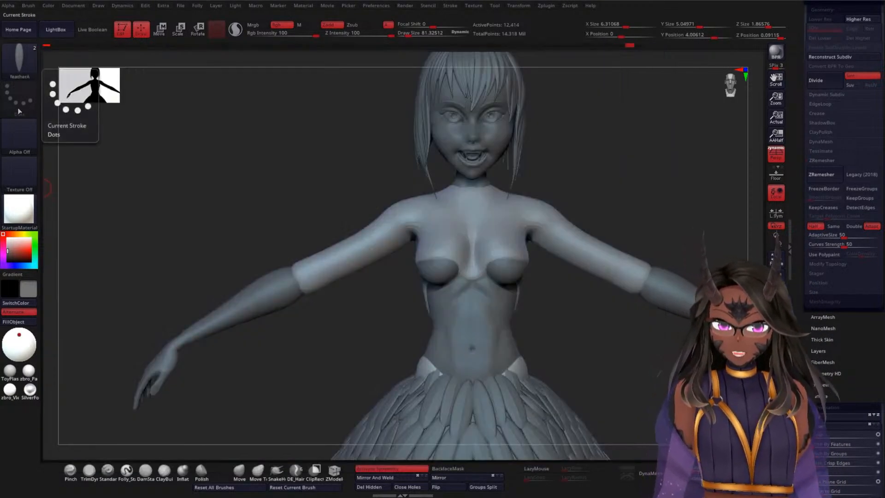
pyautogui.moveTo(606, 172); pyautogui.dragTo(606, 178)
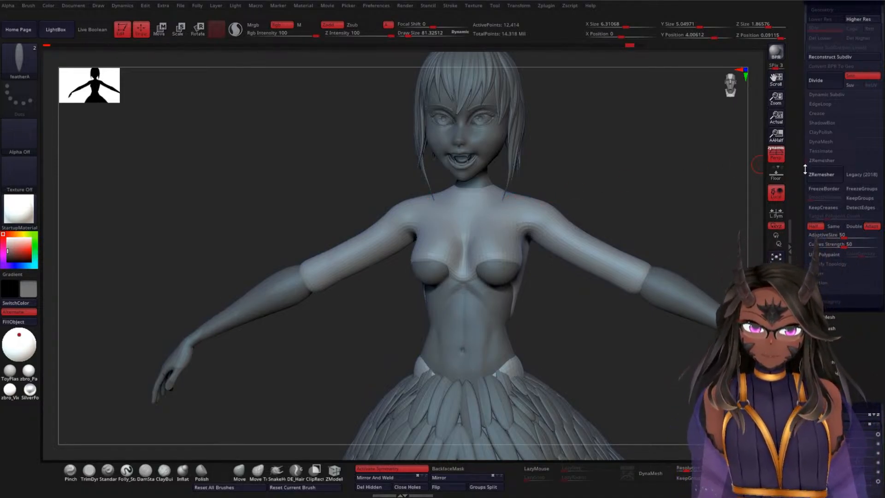
pyautogui.moveTo(805, 169); pyautogui.dragTo(794, 257)
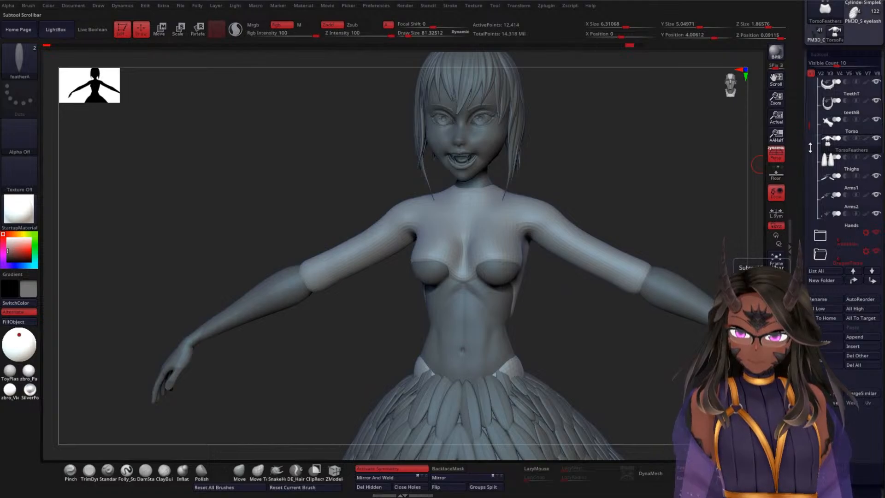
pyautogui.moveTo(819, 161)
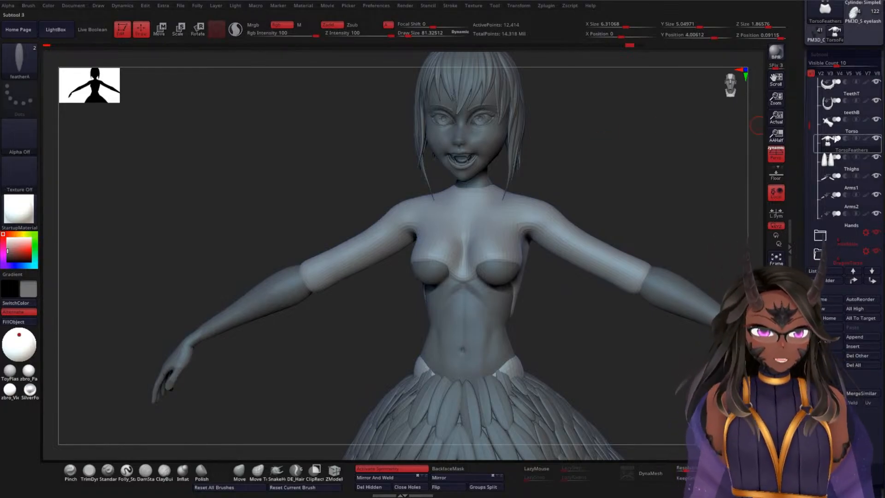
pyautogui.moveTo(799, 101); pyautogui.dragTo(800, 205)
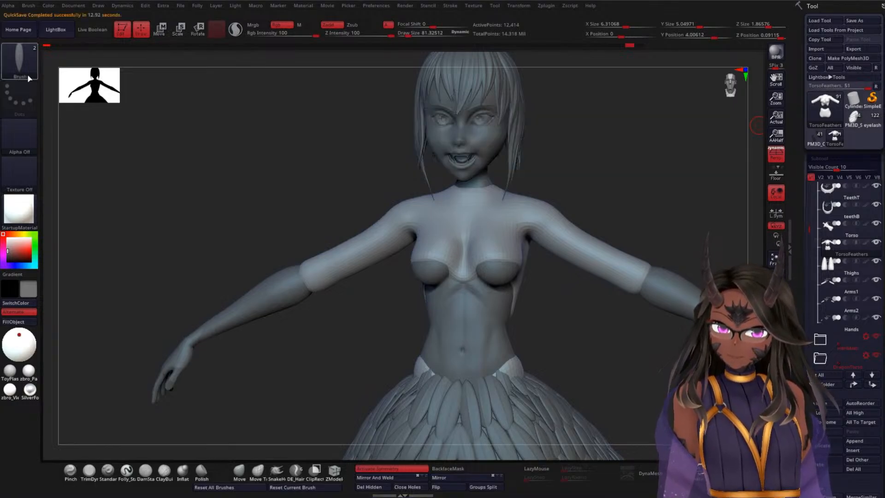
pyautogui.click(19, 60)
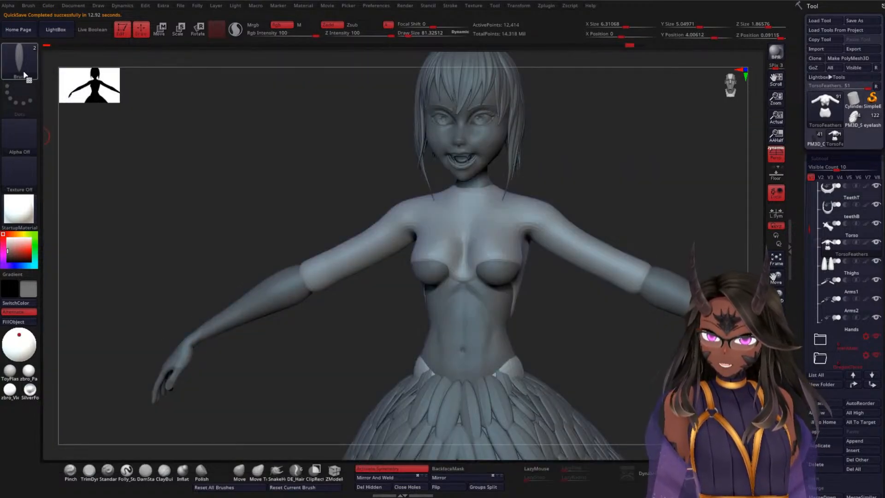
pyautogui.click(26, 76)
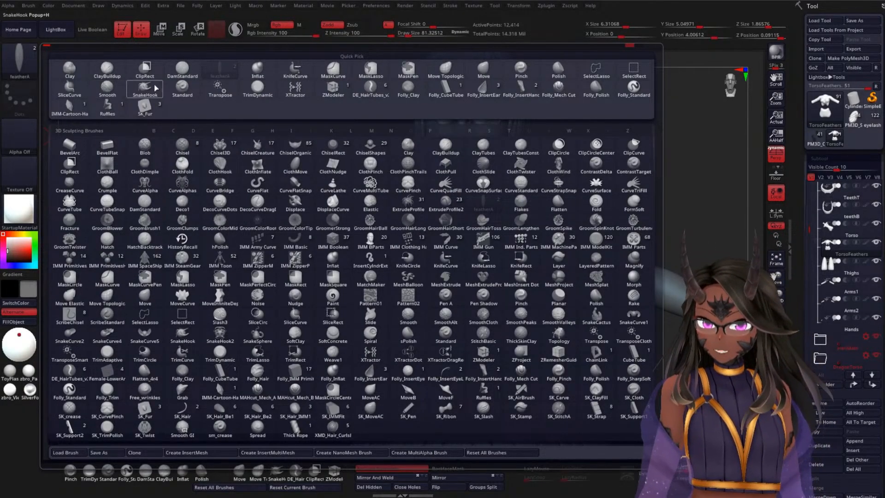
pyautogui.click(218, 70)
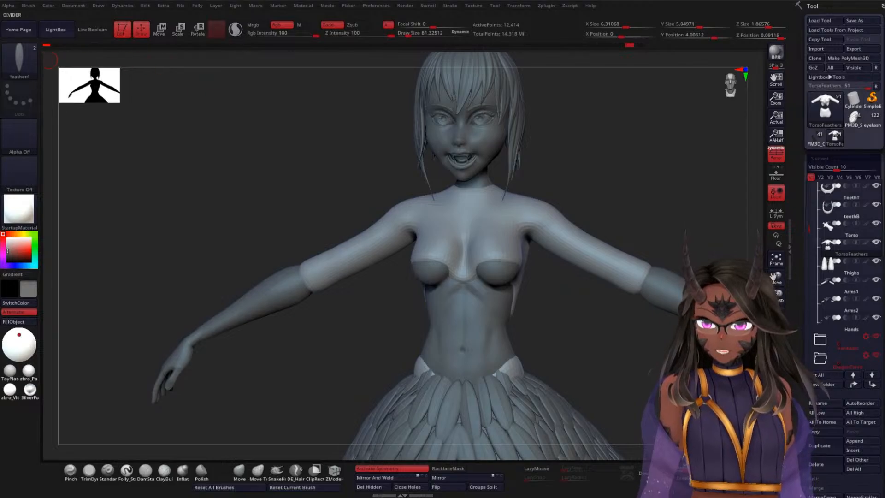
pyautogui.click(19, 60)
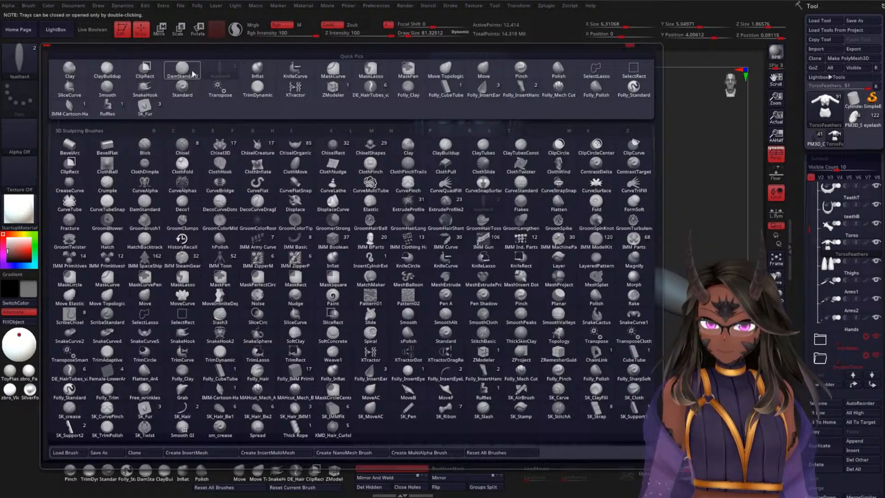
pyautogui.click(227, 68)
pyautogui.click(25, 72)
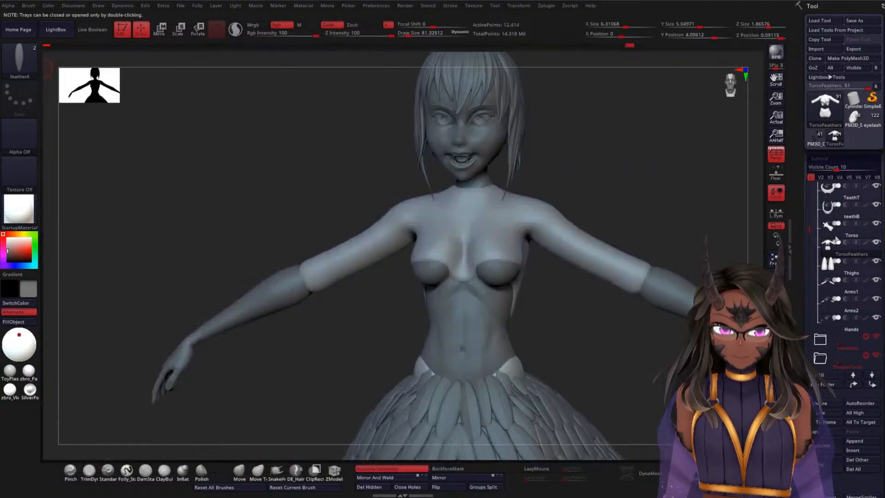
pyautogui.scroll(-5, 836, 240)
pyautogui.scroll(3, 836, 242)
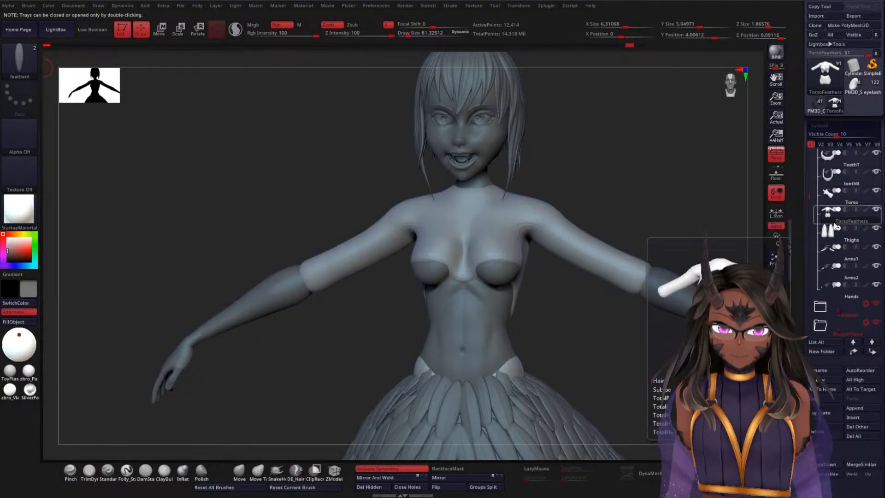
pyautogui.moveTo(813, 201); pyautogui.dragTo(818, 162)
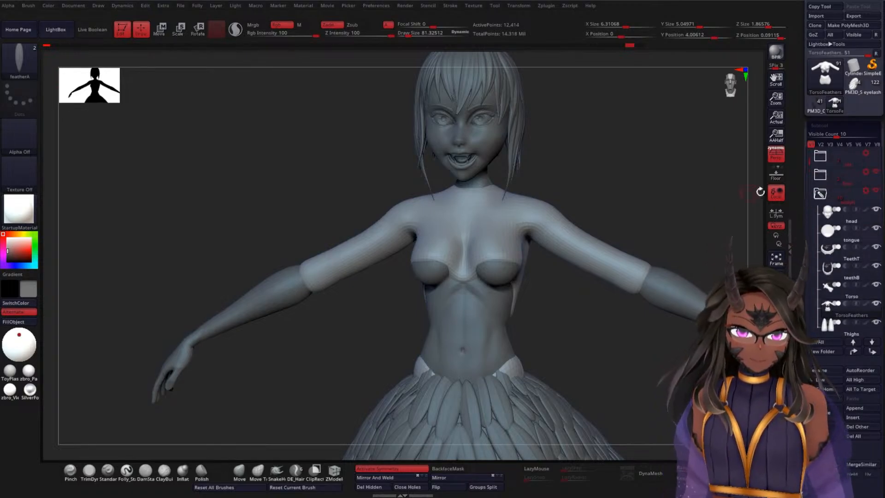
pyautogui.scroll(2, 801, 188)
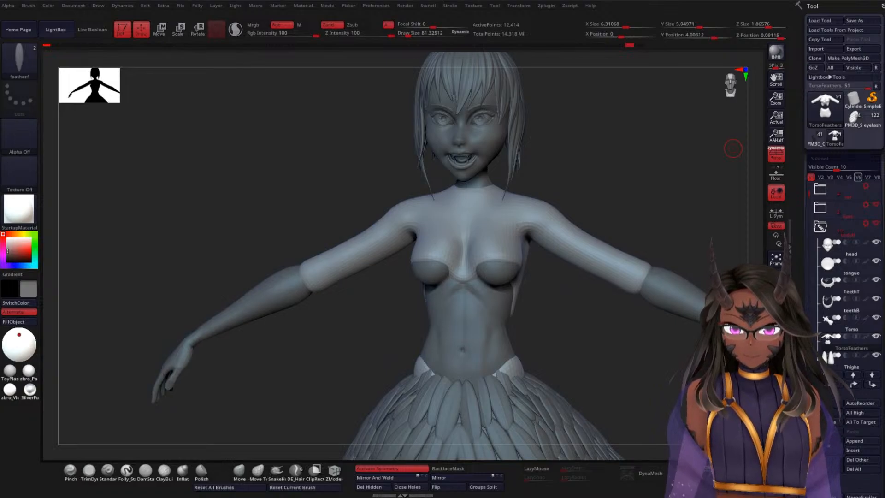
pyautogui.moveTo(732, 148); pyautogui.dragTo(594, 168)
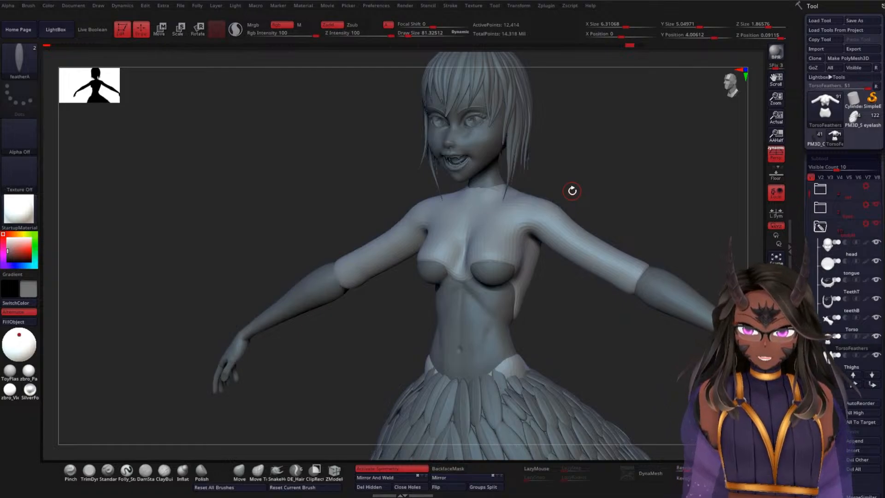
pyautogui.moveTo(616, 181); pyautogui.dragTo(438, 208)
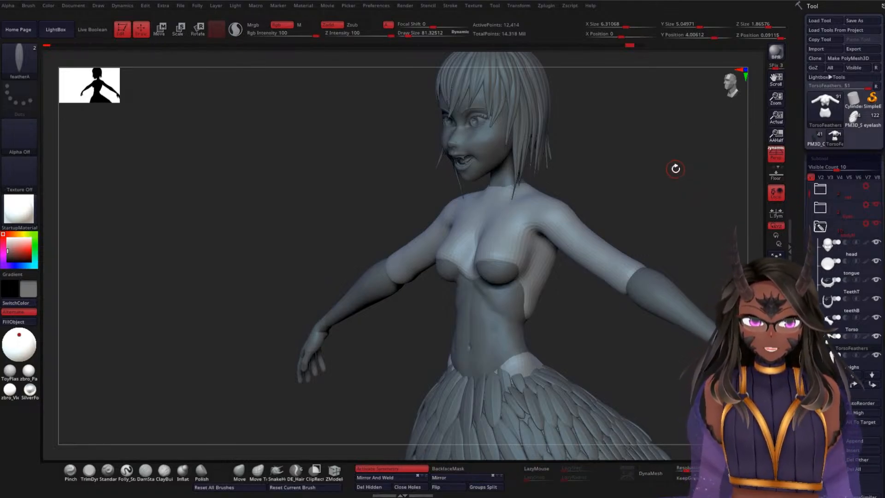
# Step: Unhide the remaining lower-body feather, leg, tail and wing subtools so the complete winged creature is shown
pyautogui.moveTo(318, 231); pyautogui.dragTo(338, 217)
pyautogui.keyDown('alt'); pyautogui.moveTo(316, 187); pyautogui.dragTo(320, 90); pyautogui.keyUp('alt')
pyautogui.keyDown('alt'); pyautogui.moveTo(337, 289); pyautogui.dragTo(287, 227); pyautogui.keyUp('alt')
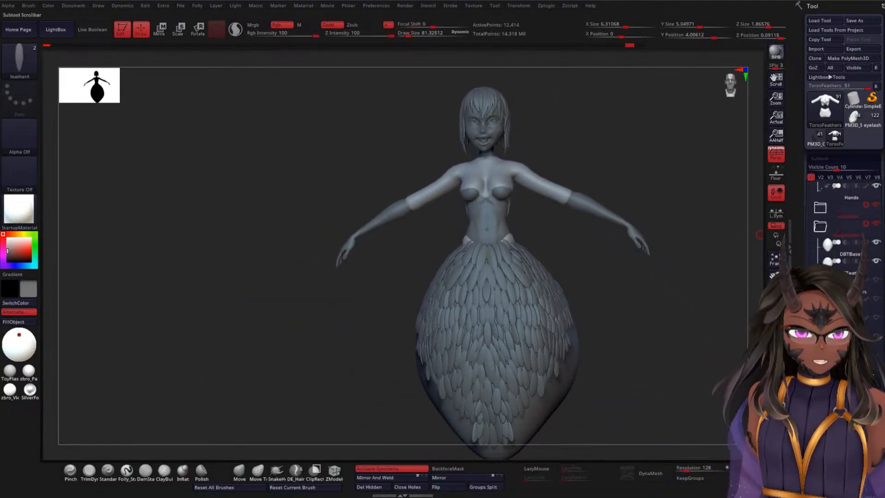
pyautogui.click(877, 262)
pyautogui.click(878, 281)
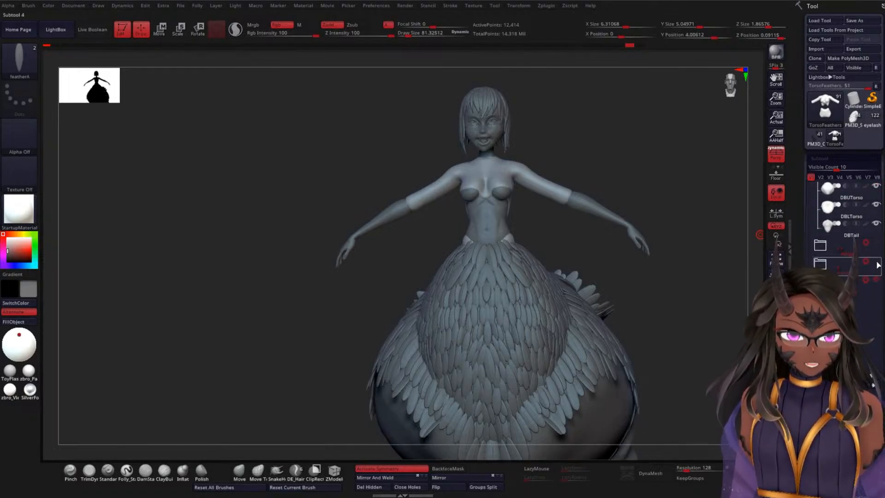
pyautogui.click(877, 264)
pyautogui.click(877, 244)
# Step: Examine the wings and feathered body from above, the front and the side against the small upper figure
pyautogui.moveTo(700, 315)
pyautogui.keyDown('alt'); pyautogui.mouseDown()
pyautogui.moveTo(691, 253)
pyautogui.moveTo(663, 275)
pyautogui.moveTo(594, 281)
pyautogui.moveTo(578, 339)
pyautogui.moveTo(280, 245)
pyautogui.moveTo(299, 295)
pyautogui.moveTo(578, 300)
pyautogui.moveTo(494, 321)
pyautogui.moveTo(514, 320)
pyautogui.moveTo(422, 186)
pyautogui.mouseUp(); pyautogui.keyUp('alt')
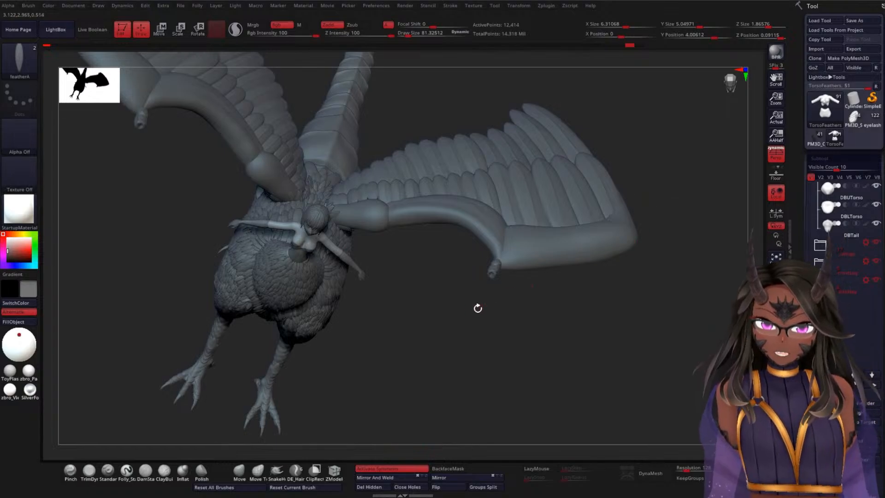
pyautogui.moveTo(477, 308)
pyautogui.mouseDown()
pyautogui.moveTo(451, 326)
pyautogui.moveTo(488, 295)
pyautogui.mouseUp()
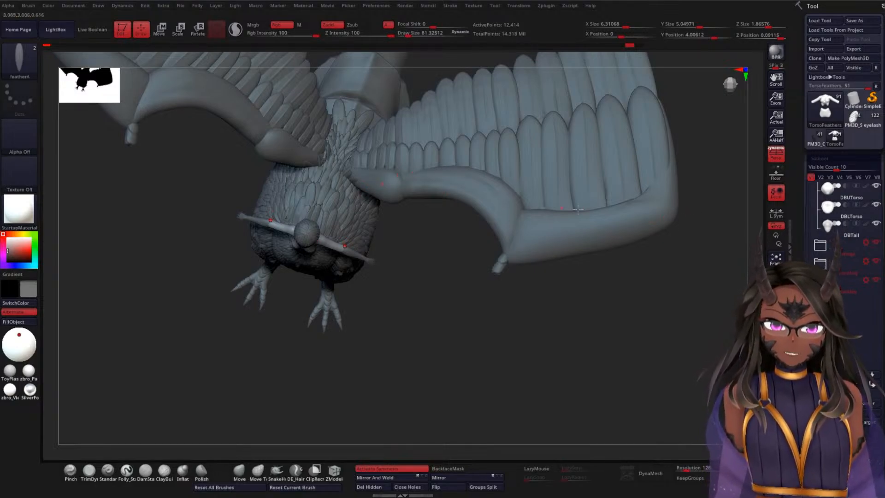
pyautogui.moveTo(475, 263); pyautogui.dragTo(351, 244)
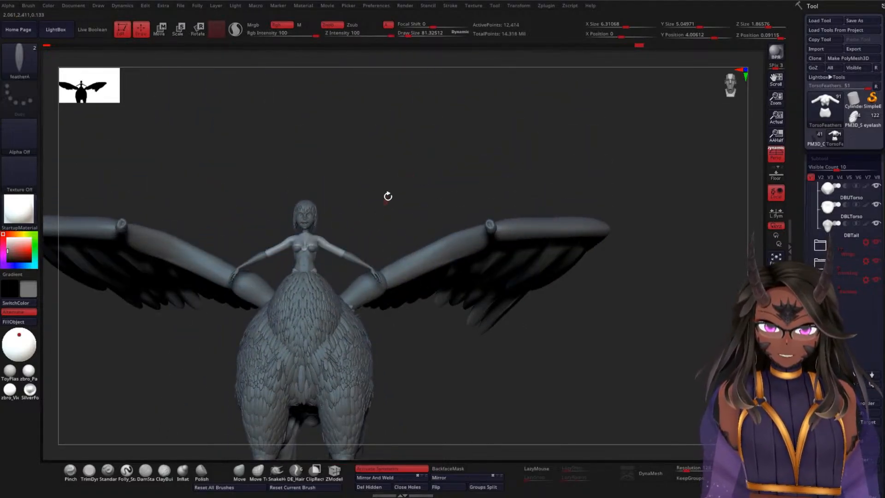
pyautogui.moveTo(388, 195); pyautogui.dragTo(325, 241)
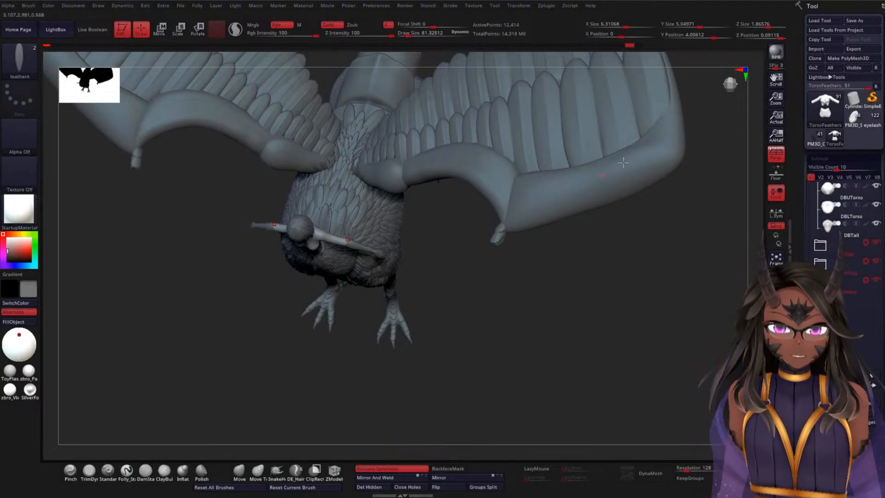
pyautogui.moveTo(445, 287); pyautogui.dragTo(438, 135)
pyautogui.moveTo(411, 175); pyautogui.dragTo(559, 189)
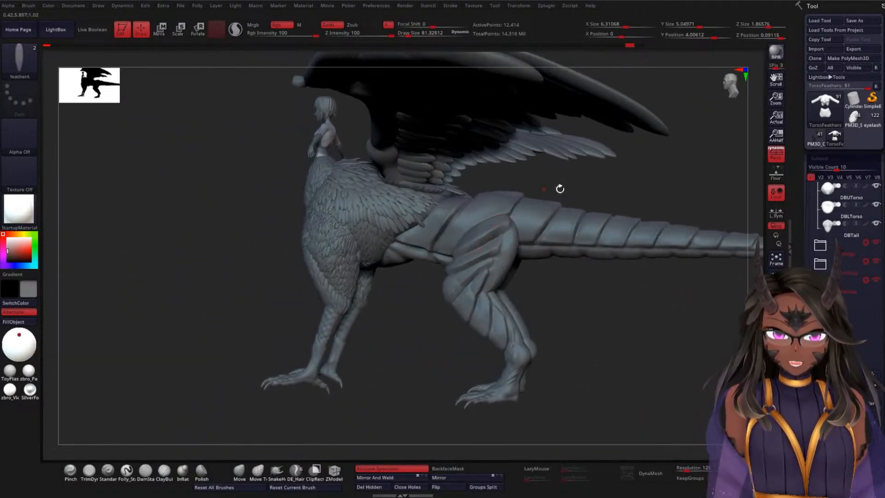
# Step: Turn on the polypaint colour display for all subtools and view the whole creature from the front
pyautogui.keyDown('shift'); pyautogui.click(865, 224); pyautogui.keyUp('shift')
pyautogui.moveTo(195, 272); pyautogui.dragTo(225, 279)
pyautogui.moveTo(510, 225); pyautogui.dragTo(499, 244)
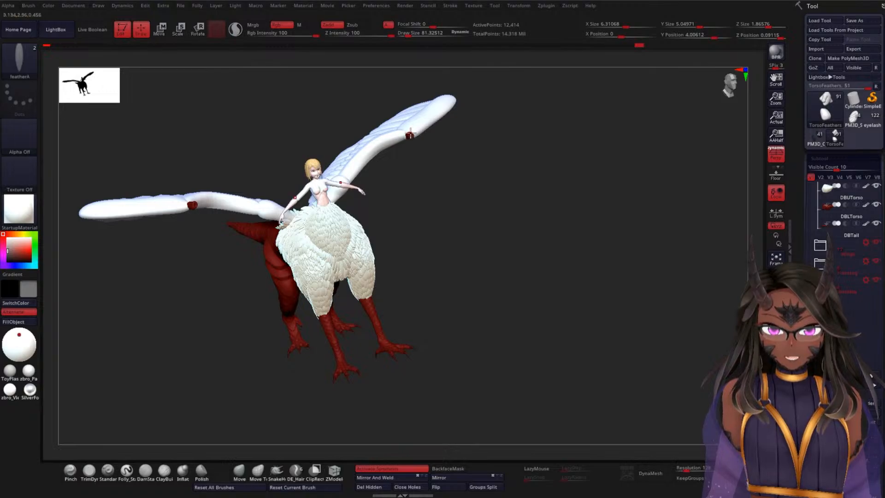
# Step: Examine the coloured creature from above, the side and behind, up close where the wings join the feathered back
pyautogui.moveTo(504, 140); pyautogui.dragTo(520, 292)
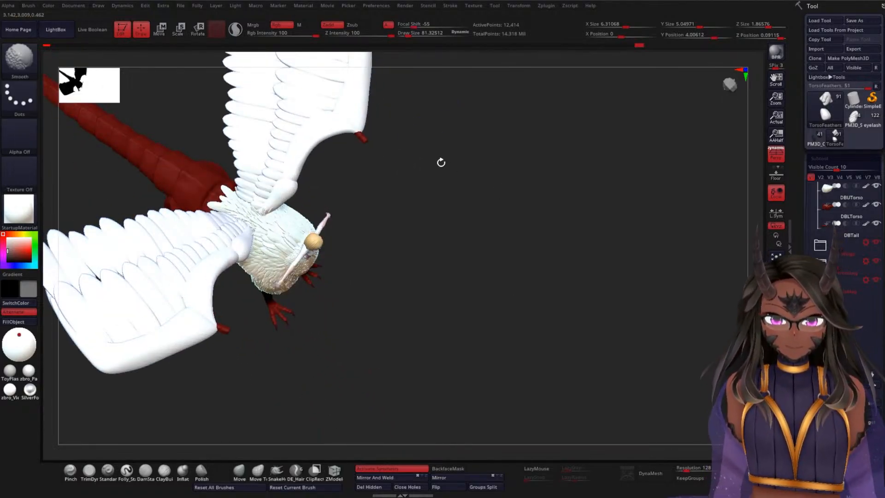
pyautogui.moveTo(440, 162)
pyautogui.mouseDown()
pyautogui.moveTo(415, 231)
pyautogui.moveTo(458, 306)
pyautogui.mouseUp()
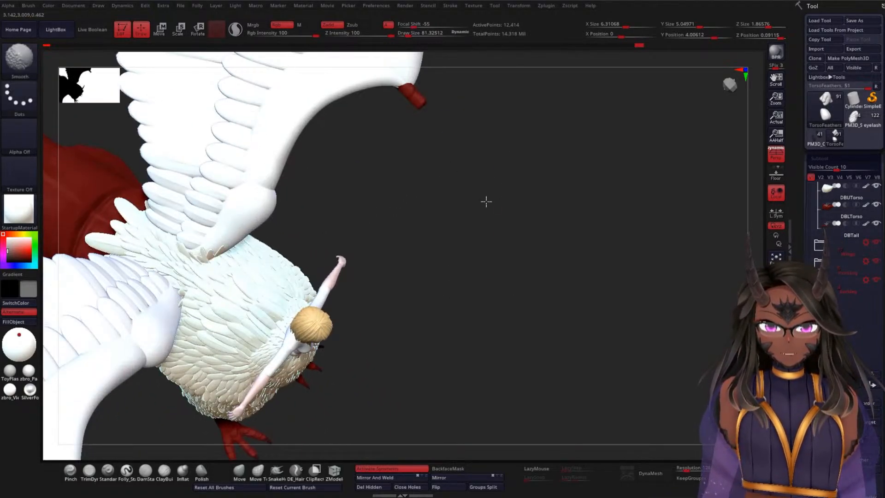
pyautogui.keyDown('alt'); pyautogui.moveTo(486, 202); pyautogui.dragTo(354, 263); pyautogui.keyUp('alt')
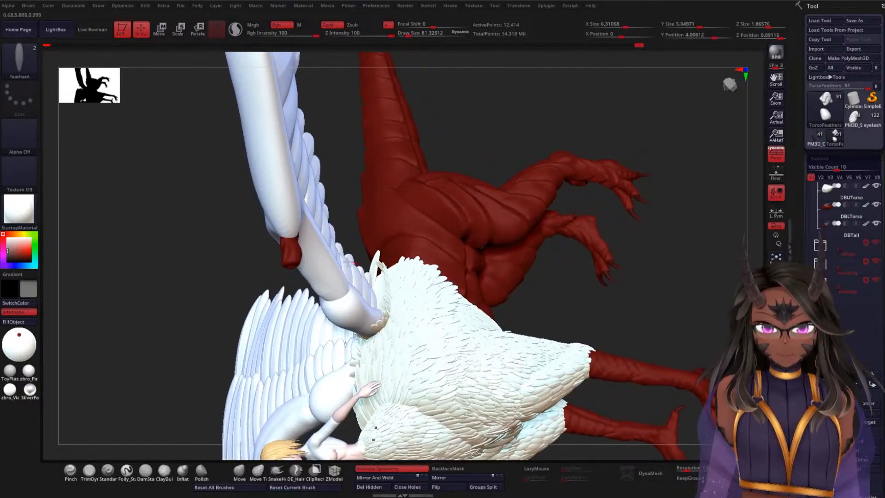
pyautogui.moveTo(208, 234); pyautogui.dragTo(488, 239)
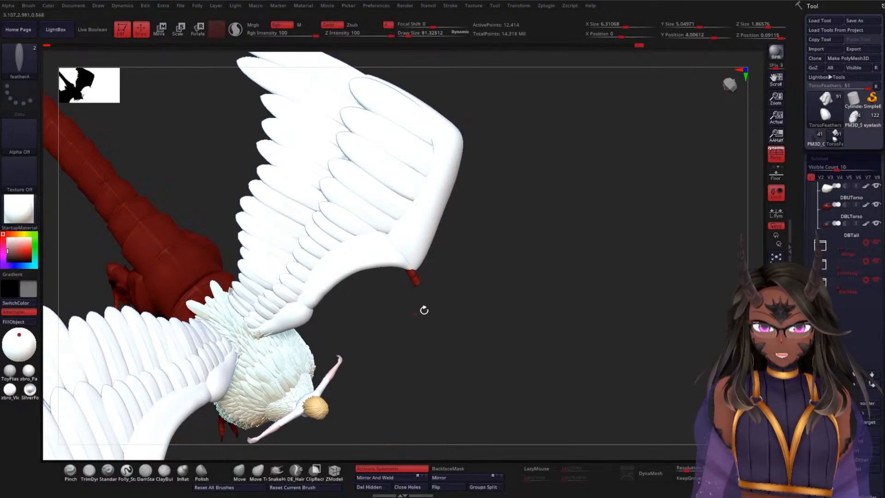
pyautogui.moveTo(526, 261)
pyautogui.mouseDown()
pyautogui.moveTo(523, 237)
pyautogui.moveTo(514, 263)
pyautogui.moveTo(501, 198)
pyautogui.moveTo(525, 281)
pyautogui.moveTo(503, 256)
pyautogui.moveTo(498, 272)
pyautogui.moveTo(530, 250)
pyautogui.moveTo(480, 259)
pyautogui.moveTo(498, 156)
pyautogui.mouseUp()
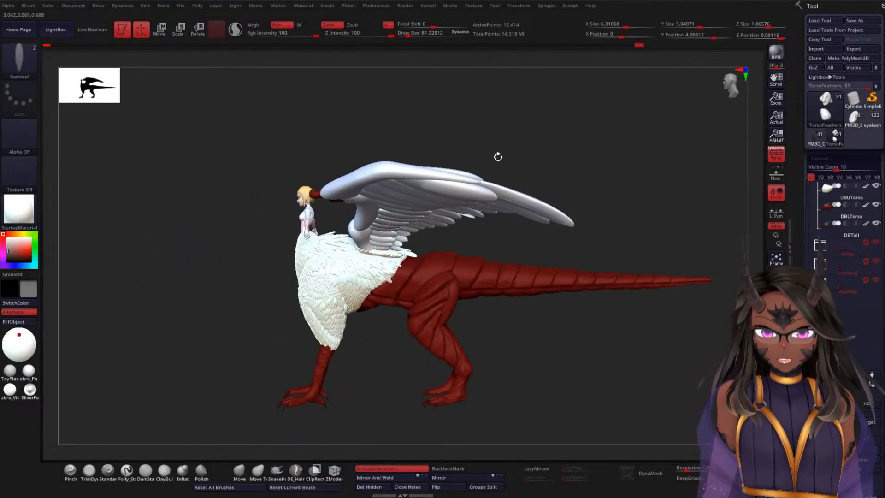
pyautogui.keyDown('alt'); pyautogui.moveTo(596, 142); pyautogui.dragTo(576, 257); pyautogui.keyUp('alt')
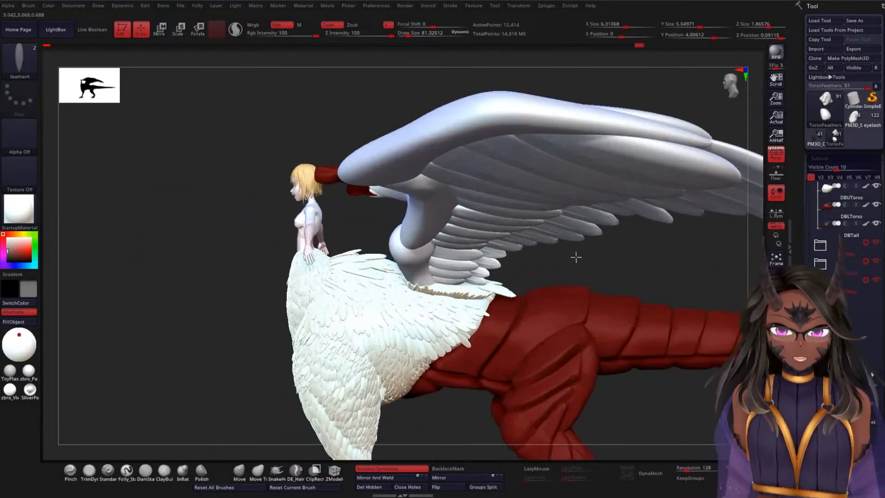
pyautogui.moveTo(219, 265); pyautogui.dragTo(343, 271)
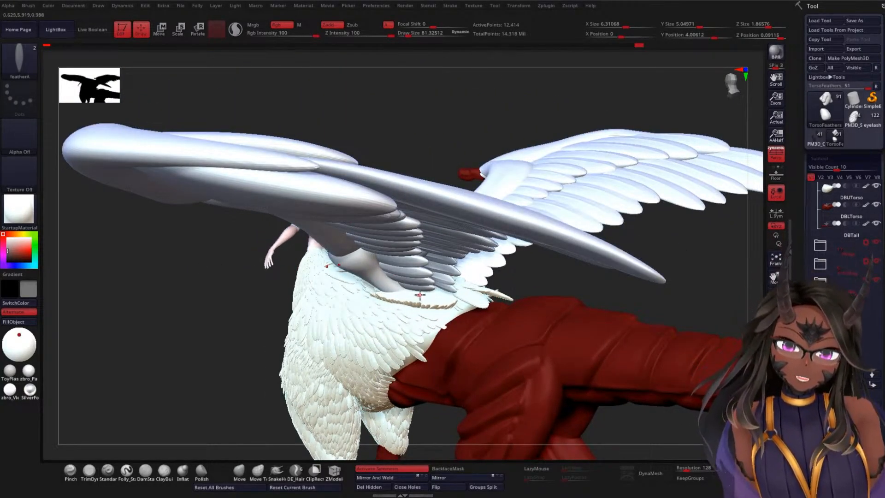
pyautogui.keyDown('alt'); pyautogui.moveTo(561, 282); pyautogui.dragTo(530, 357); pyautogui.keyUp('alt')
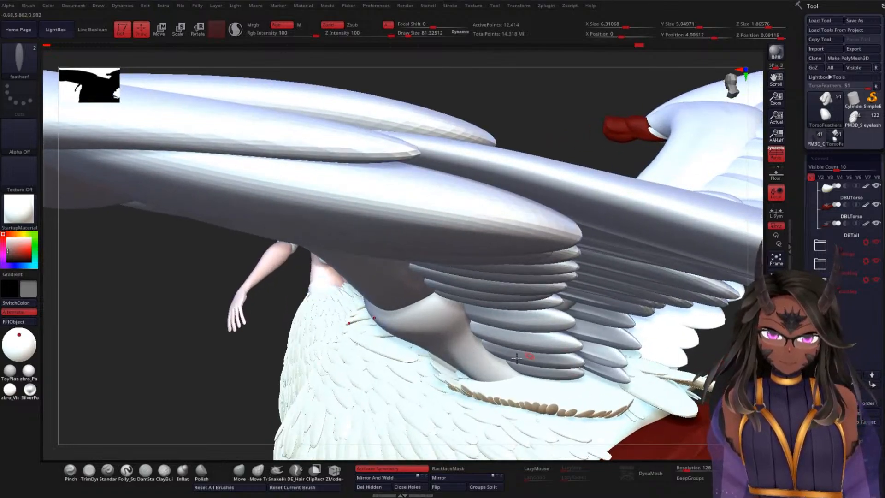
pyautogui.moveTo(202, 407); pyautogui.dragTo(200, 329)
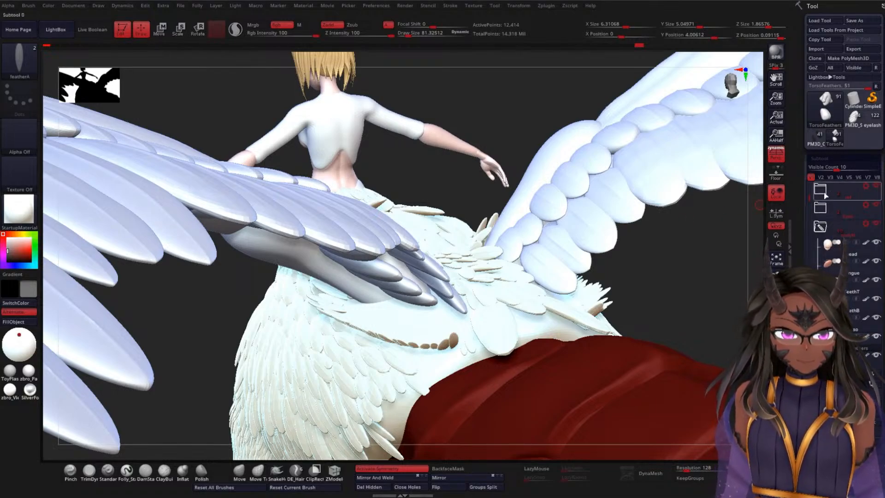
# Step: Show the wingRef mesh in the ref folder to compare it with the wing base, and hide the folder again
pyautogui.click(876, 204)
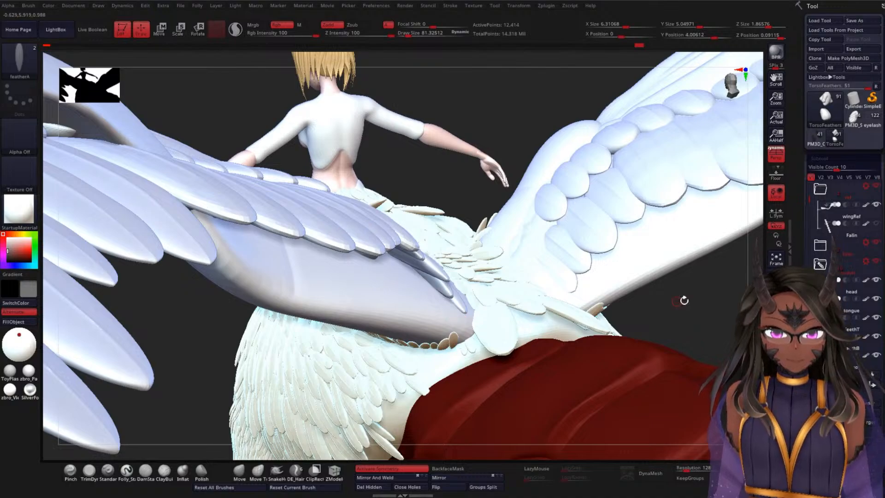
pyautogui.moveTo(684, 300)
pyautogui.mouseDown()
pyautogui.moveTo(715, 285)
pyautogui.moveTo(713, 263)
pyautogui.mouseUp()
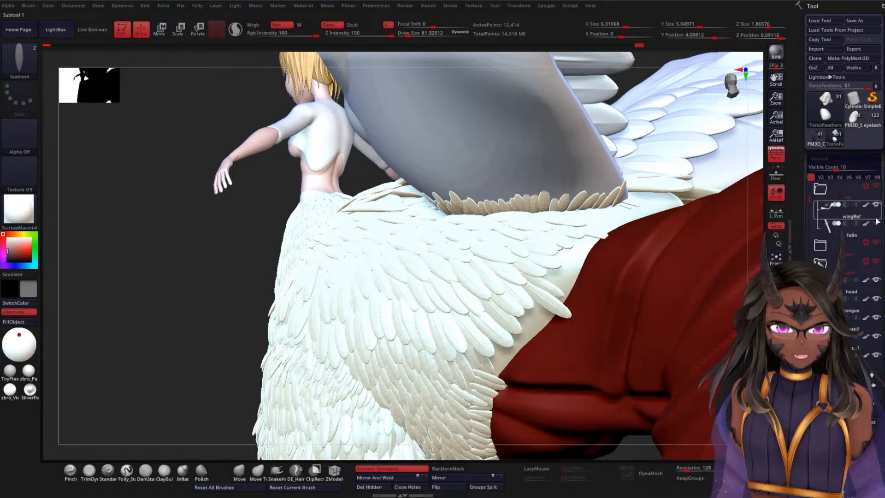
pyautogui.click(866, 206)
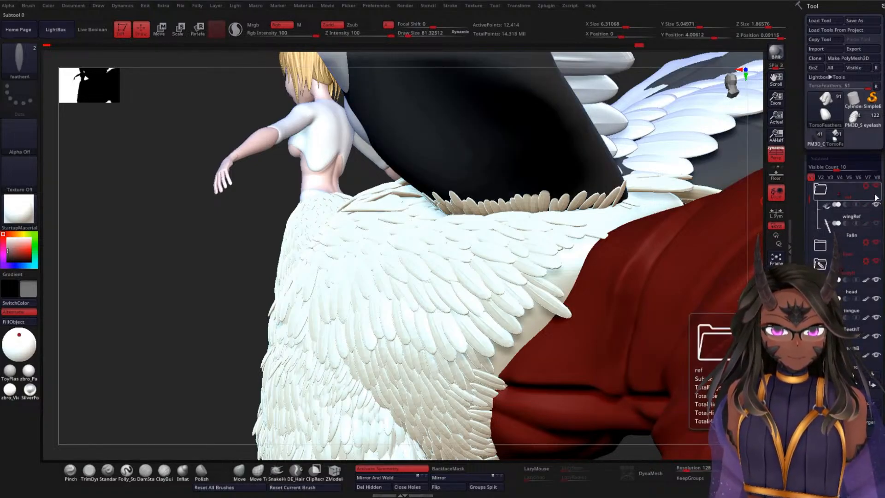
pyautogui.click(877, 186)
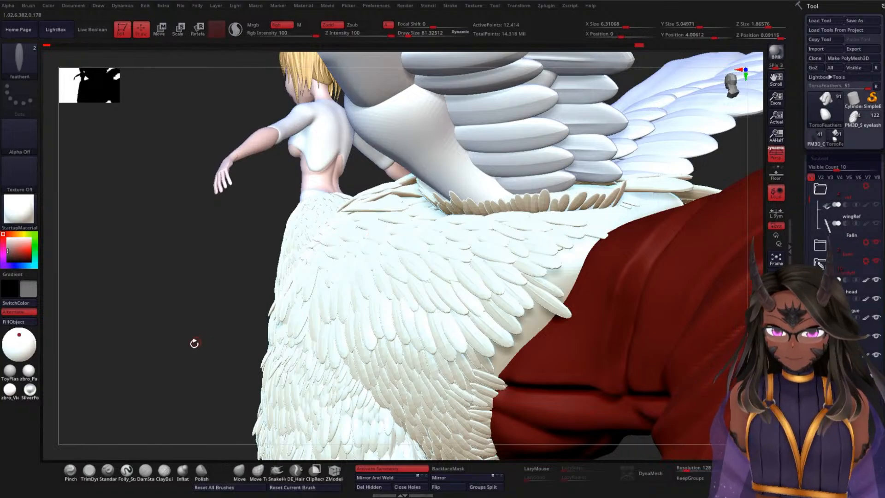
# Step: Inspect the back feathers around the wing roots from behind and the feathered body in side profile
pyautogui.moveTo(194, 343); pyautogui.dragTo(229, 278)
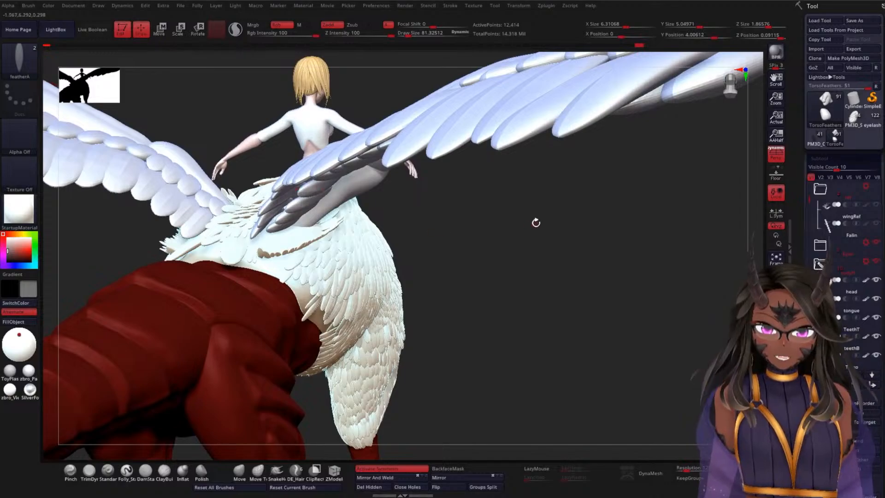
pyautogui.moveTo(535, 222)
pyautogui.mouseDown()
pyautogui.moveTo(513, 227)
pyautogui.moveTo(509, 188)
pyautogui.moveTo(622, 163)
pyautogui.moveTo(624, 207)
pyautogui.moveTo(657, 193)
pyautogui.moveTo(687, 203)
pyautogui.moveTo(640, 206)
pyautogui.moveTo(659, 206)
pyautogui.moveTo(640, 166)
pyautogui.moveTo(685, 174)
pyautogui.moveTo(667, 196)
pyautogui.moveTo(542, 210)
pyautogui.mouseUp()
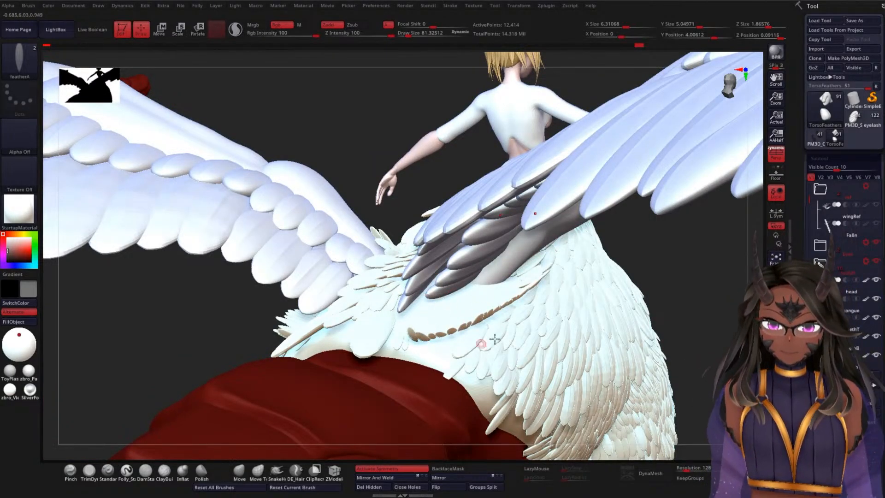
pyautogui.moveTo(690, 280); pyautogui.dragTo(381, 306)
pyautogui.moveTo(690, 201); pyautogui.dragTo(616, 202)
pyautogui.moveTo(682, 305); pyautogui.dragTo(546, 278)
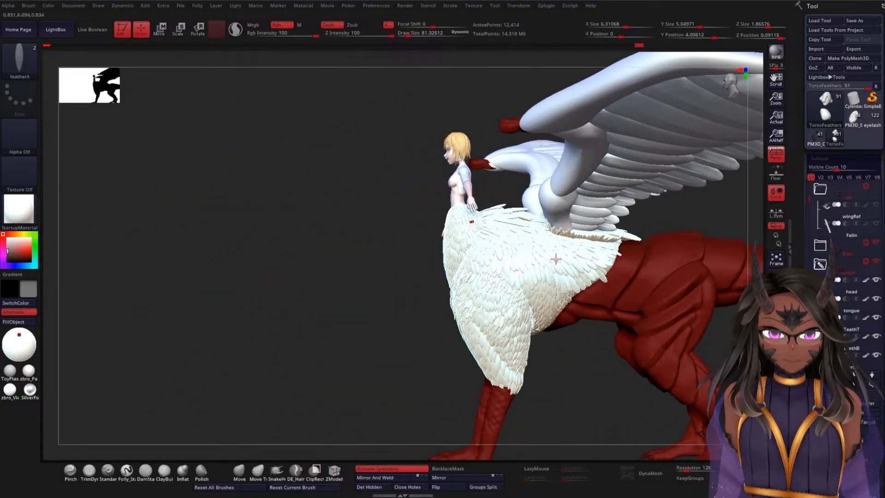